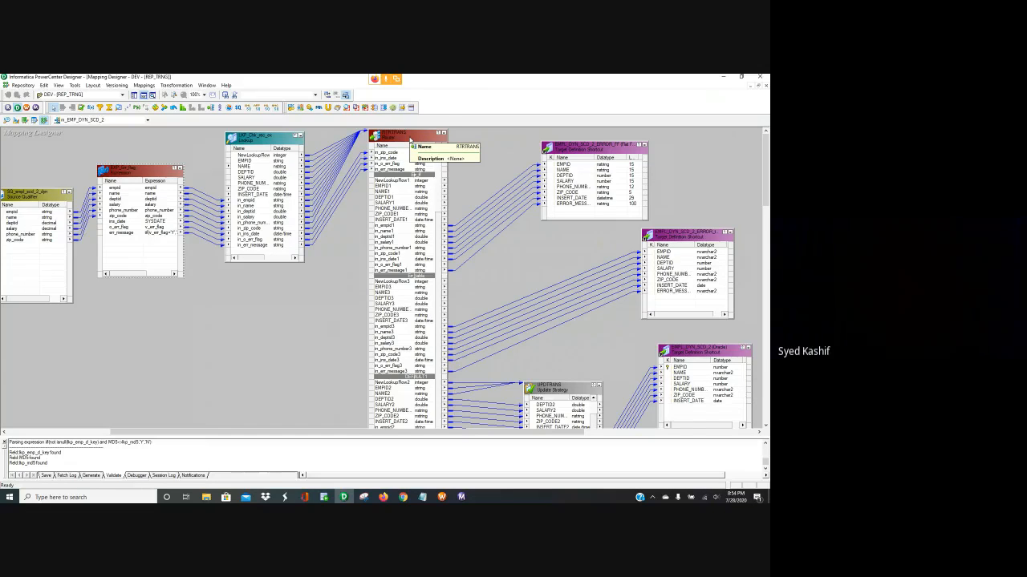
Review the RTRTRANS router's output groups and filter conditions
double_click(410, 141)
left_click(465, 243)
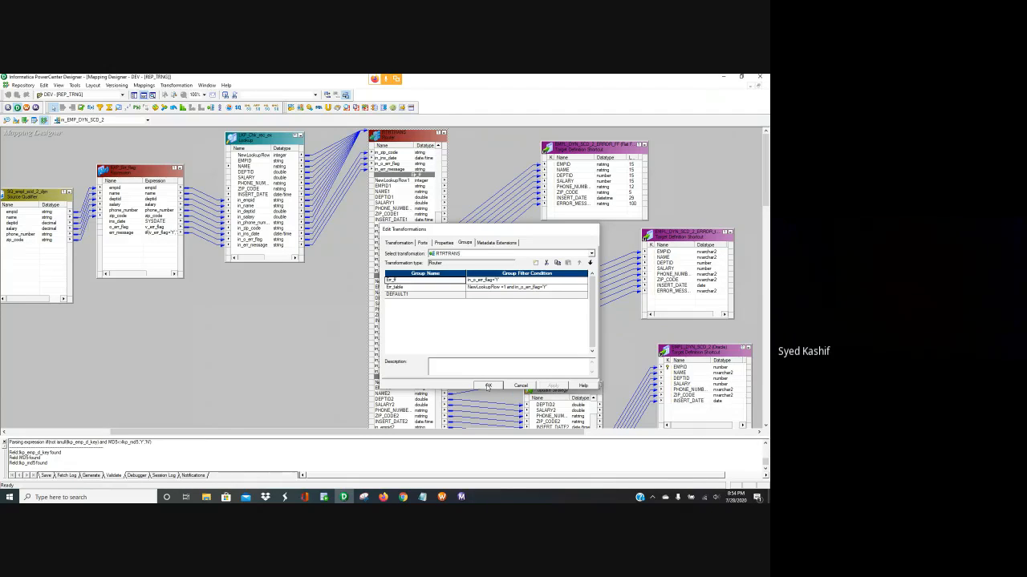
left_click(488, 387)
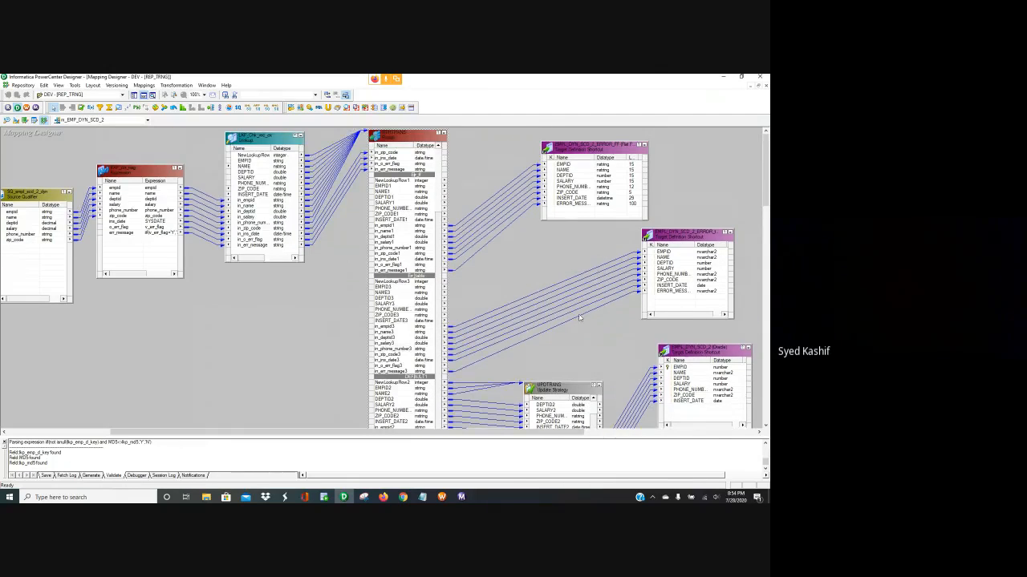
scroll(579, 319, "down", 3)
Validate and apply the UPDTRANS expression IIF(NewLookupRow2=1,DD_INSERT,DD_UPDATE)
double_click(557, 279)
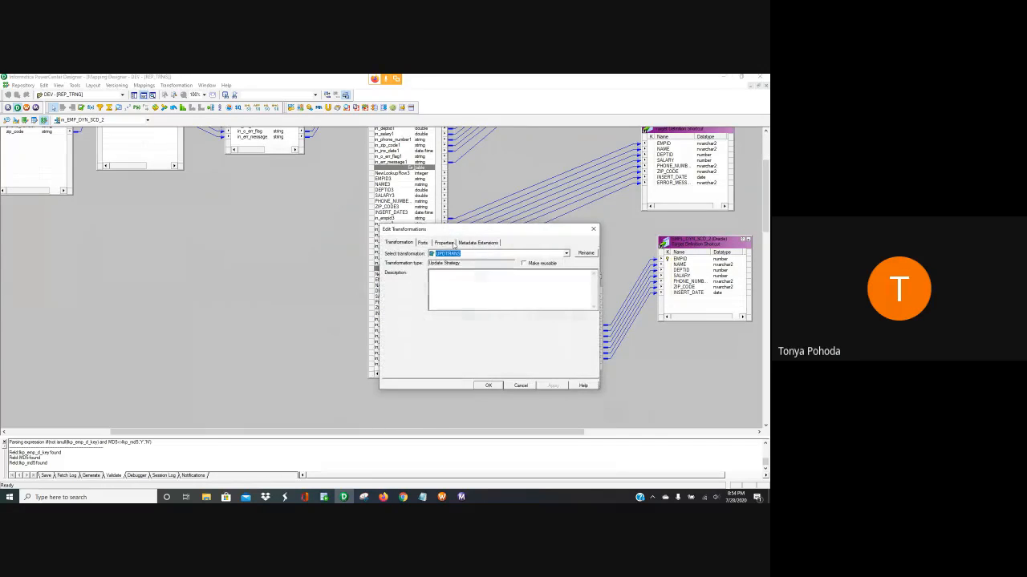
left_click(425, 243)
left_click(443, 243)
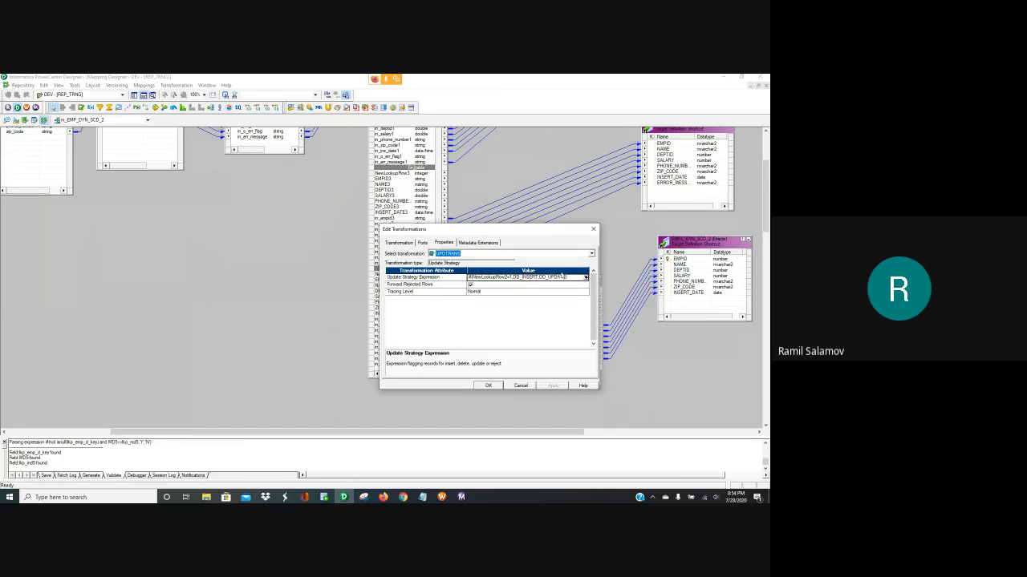
left_click(585, 276)
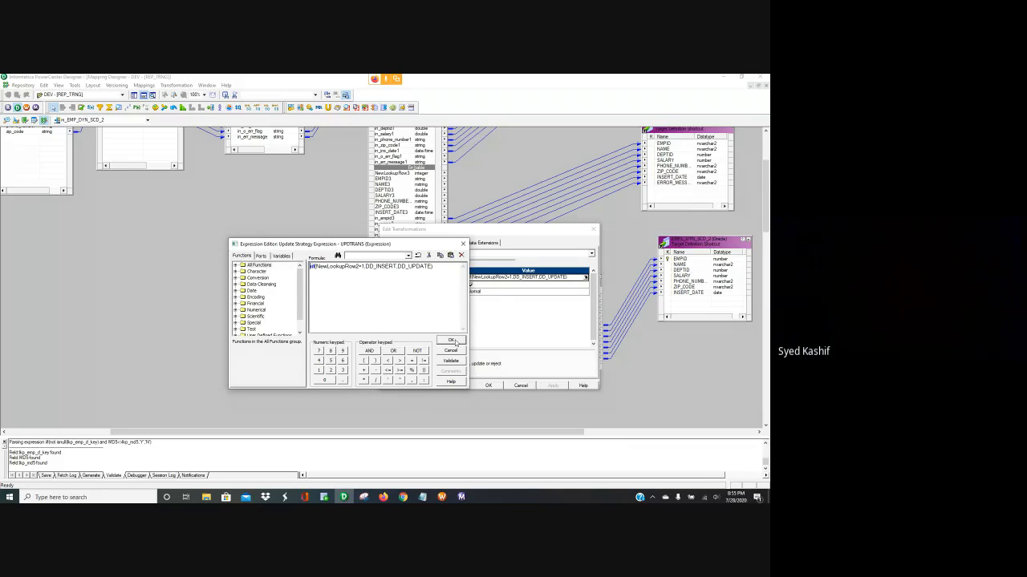
left_click(451, 341)
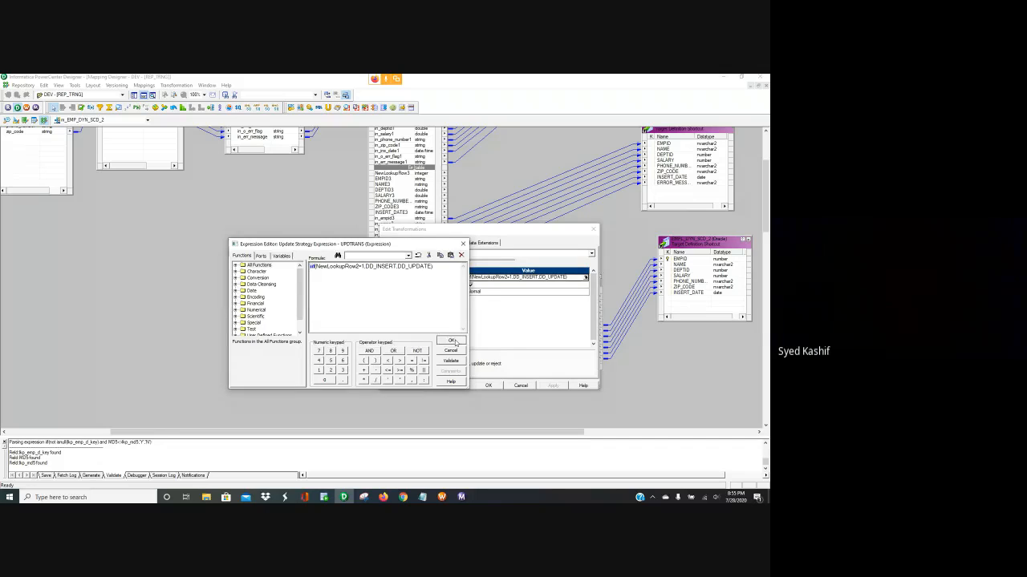
left_click(486, 386)
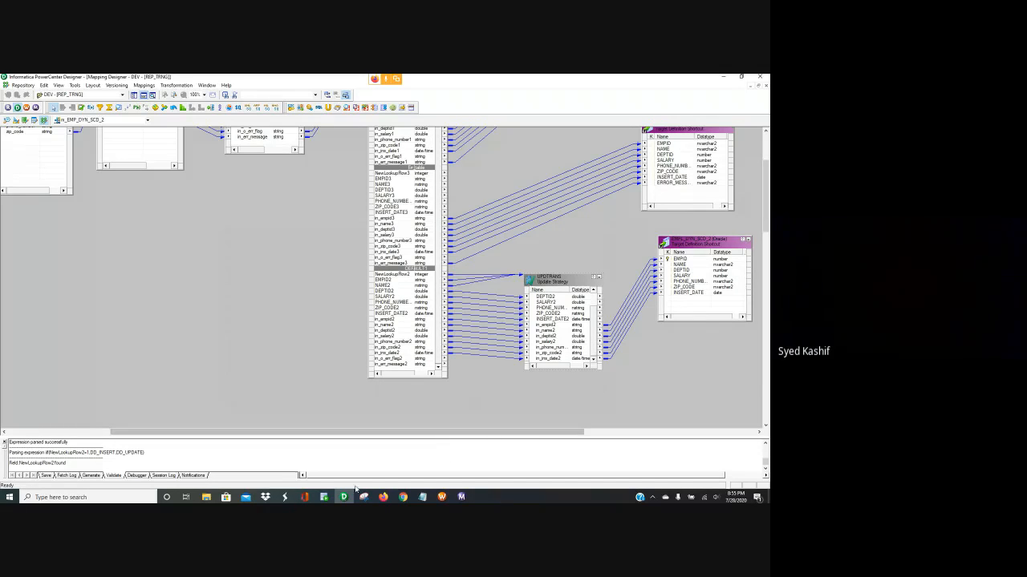
left_click(323, 497)
left_click(361, 463)
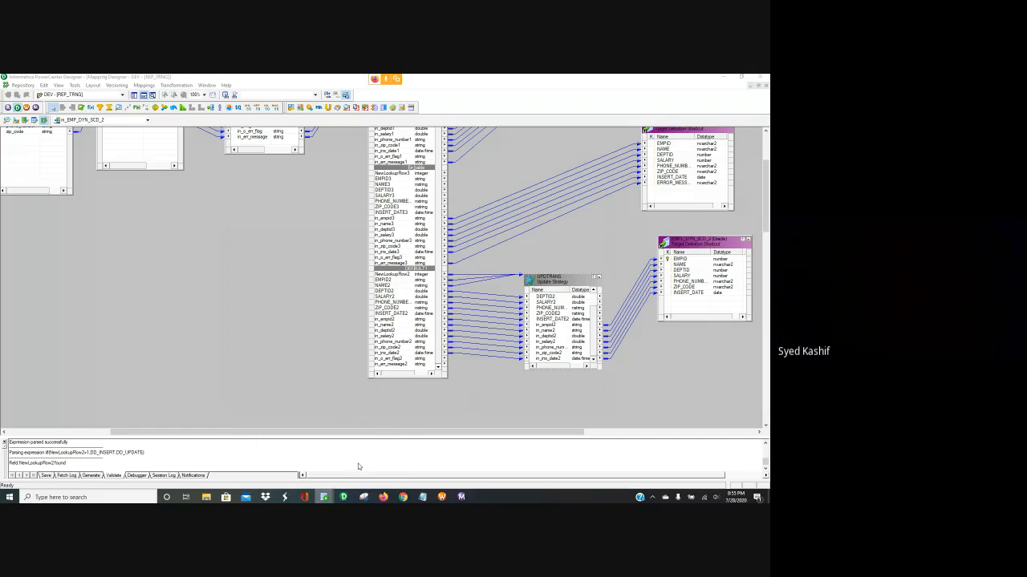
Query empl_dyn_scd_2, which shows 3 rows, then run TRUNCATE TABLE empl_dyn_scd_2
left_click(239, 127)
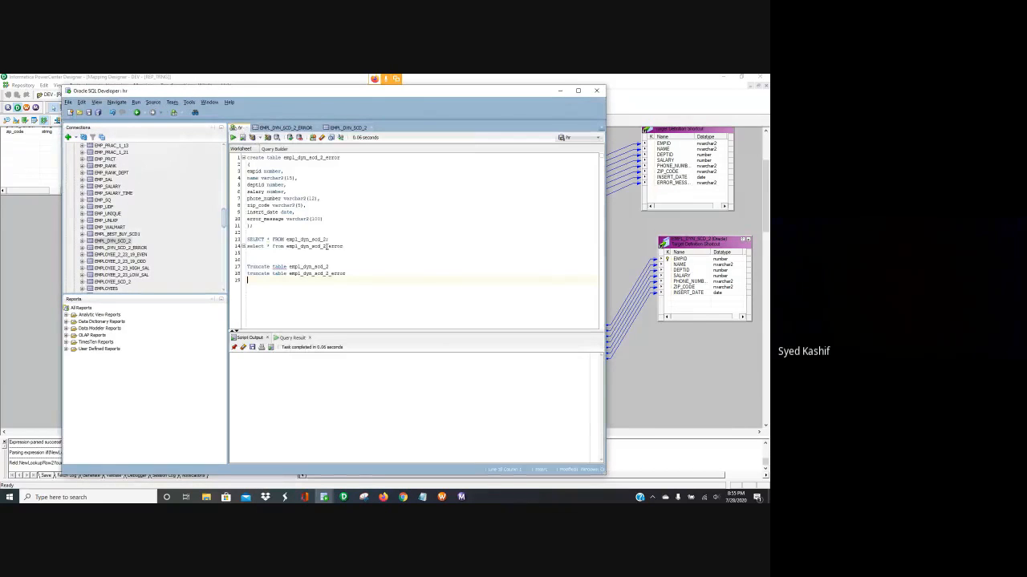
left_click_drag(331, 239, 248, 232)
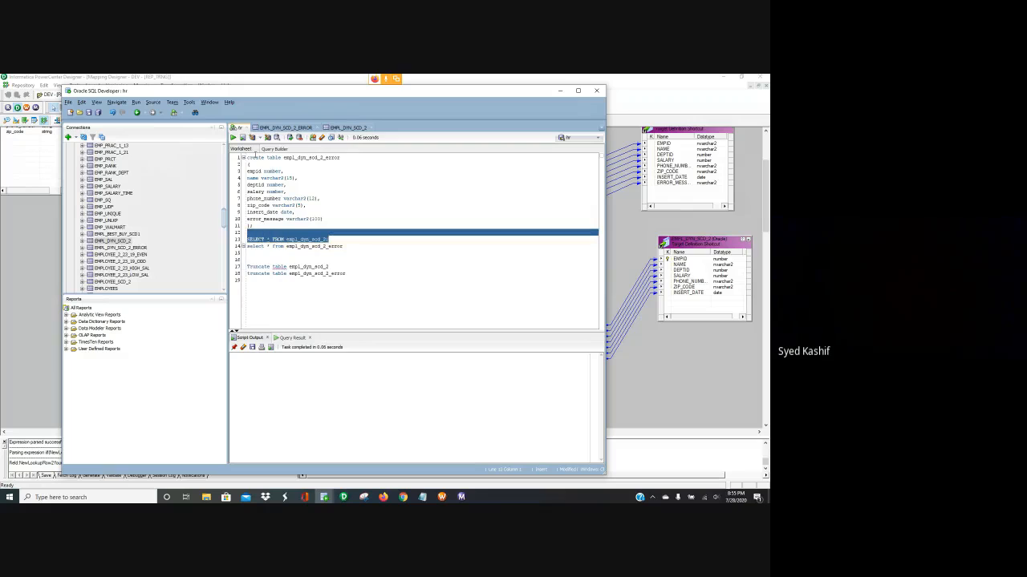
left_click(233, 138)
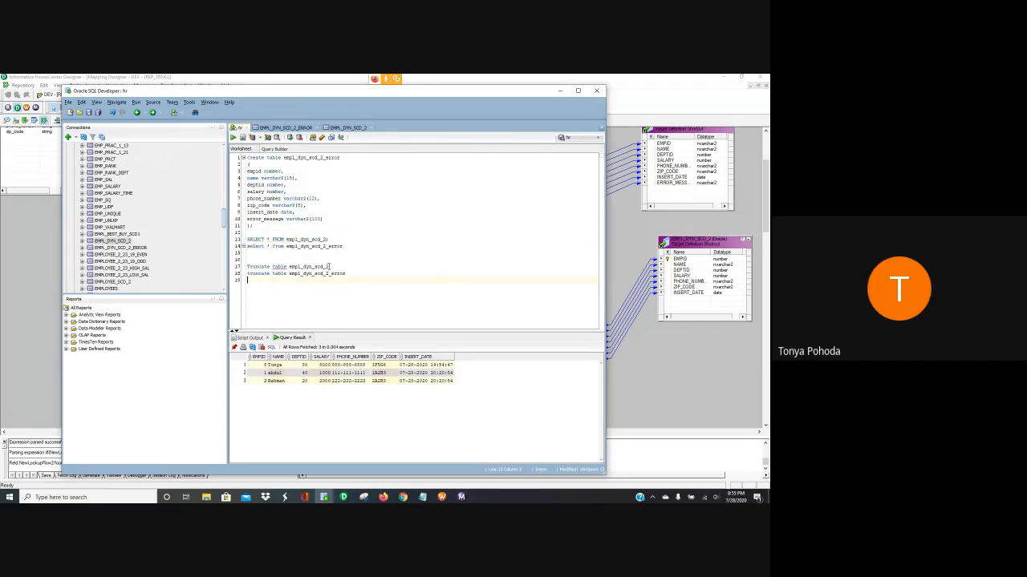
left_click_drag(328, 266, 249, 252)
left_click(233, 137)
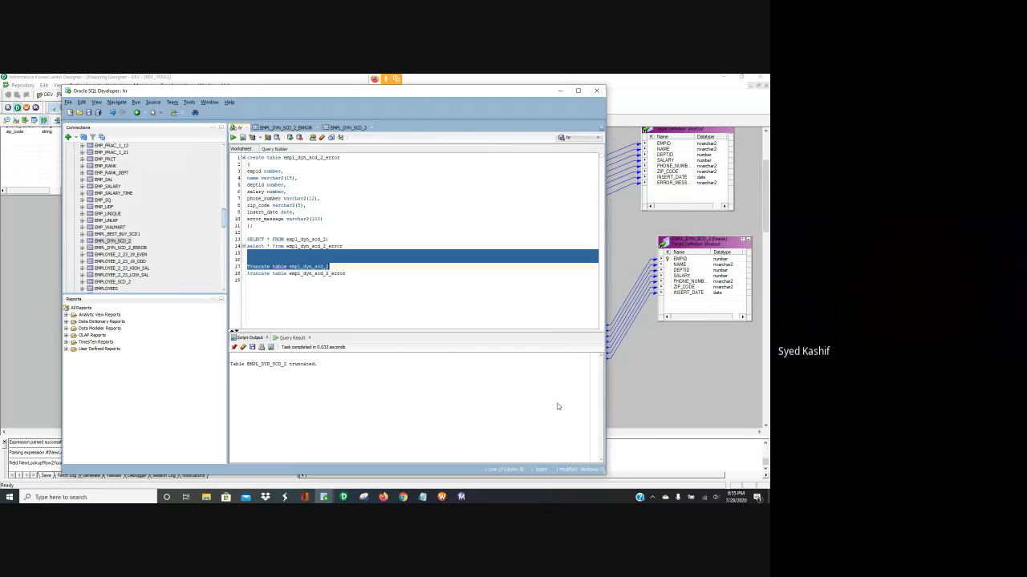
Open empl_scd_2_dyn from the amp_scd2_dyn_lkp folder, delete its trailing blank line, and minimize Notepad
left_click(206, 497)
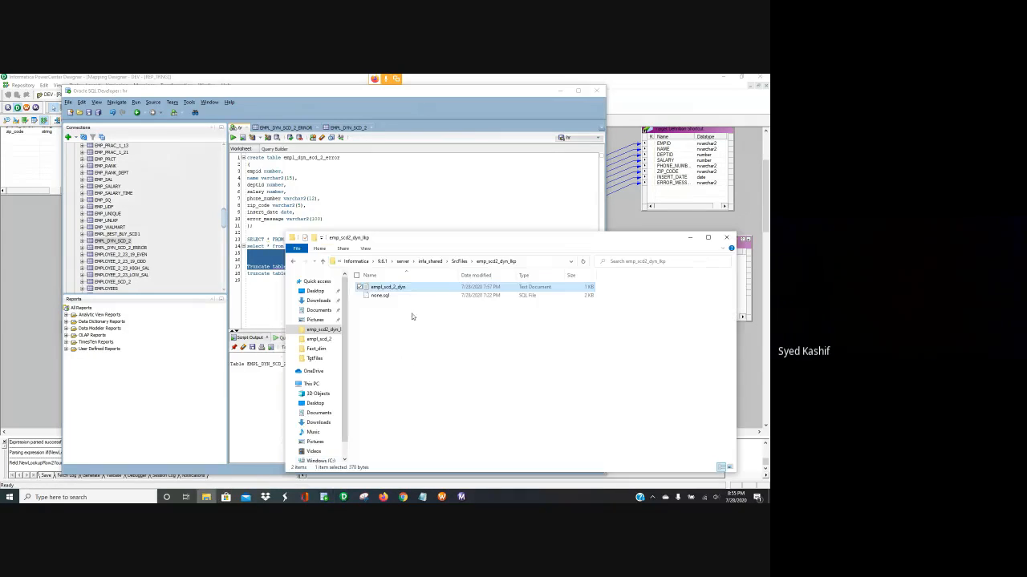
left_click(386, 307)
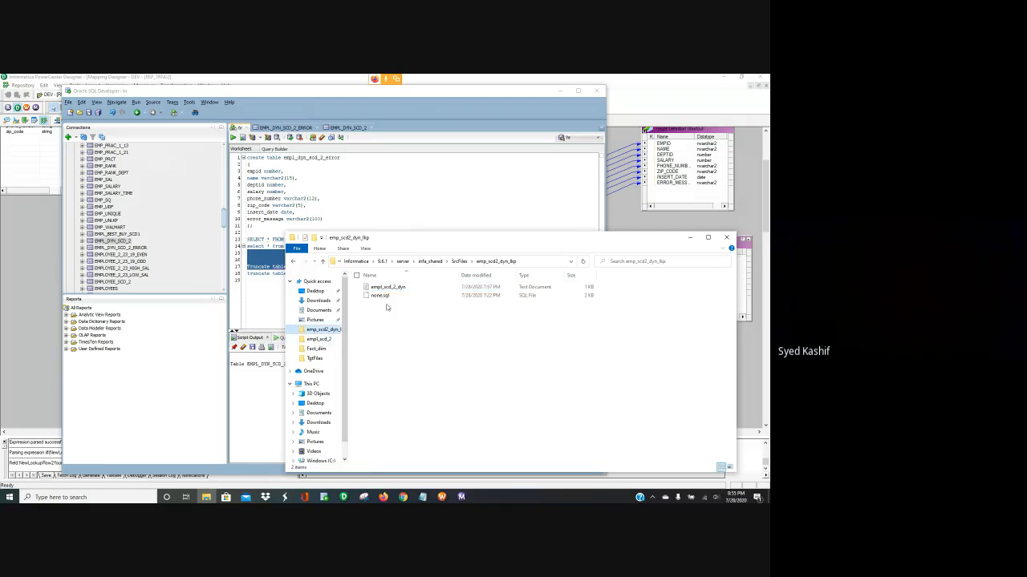
double_click(389, 288)
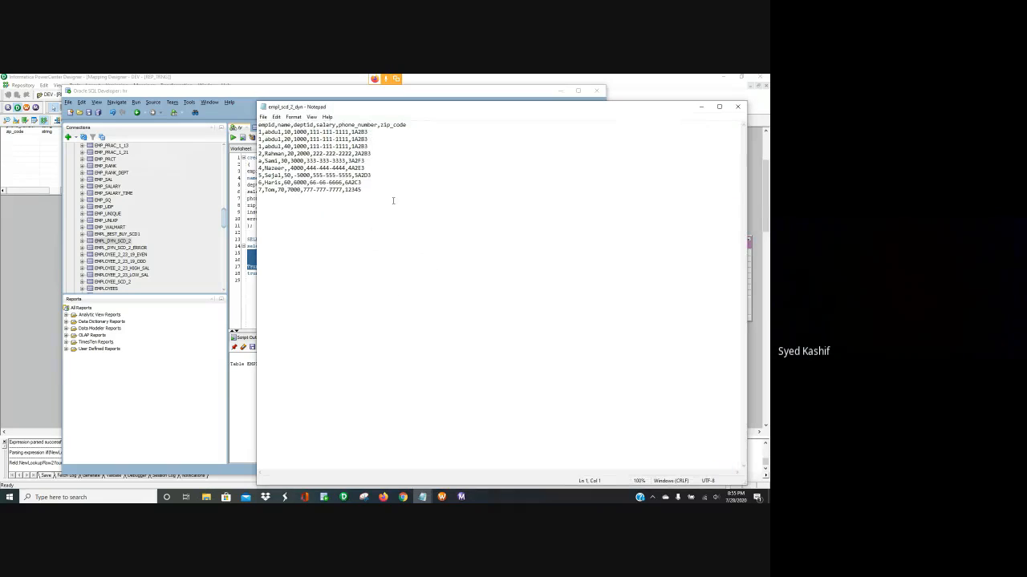
left_click(393, 200)
key("BackSpace")
left_click(701, 107)
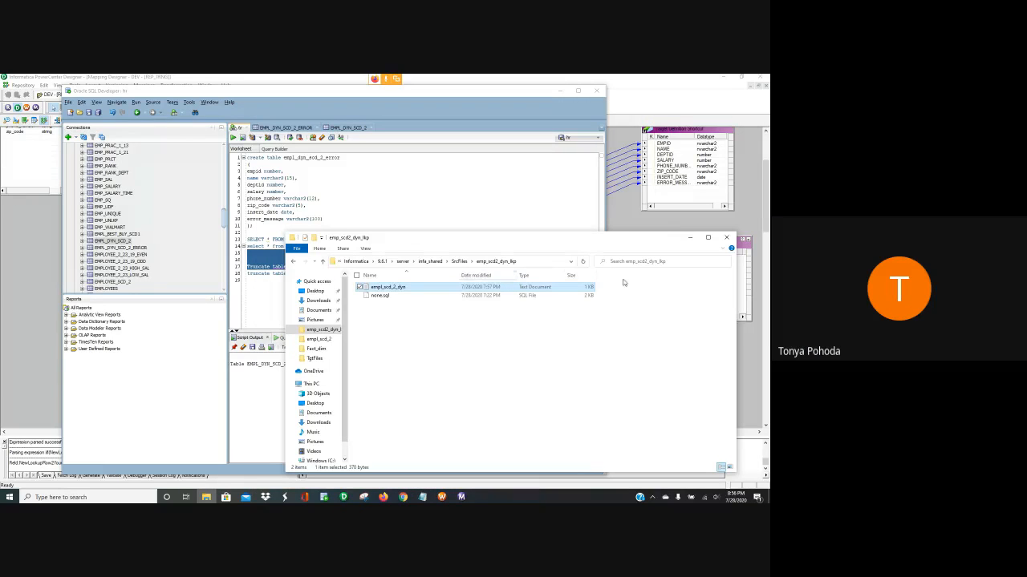
Review the v_err_flag port expression in the EXP_Err_flag transformation
left_click(344, 497)
scroll(309, 303, "up", 3)
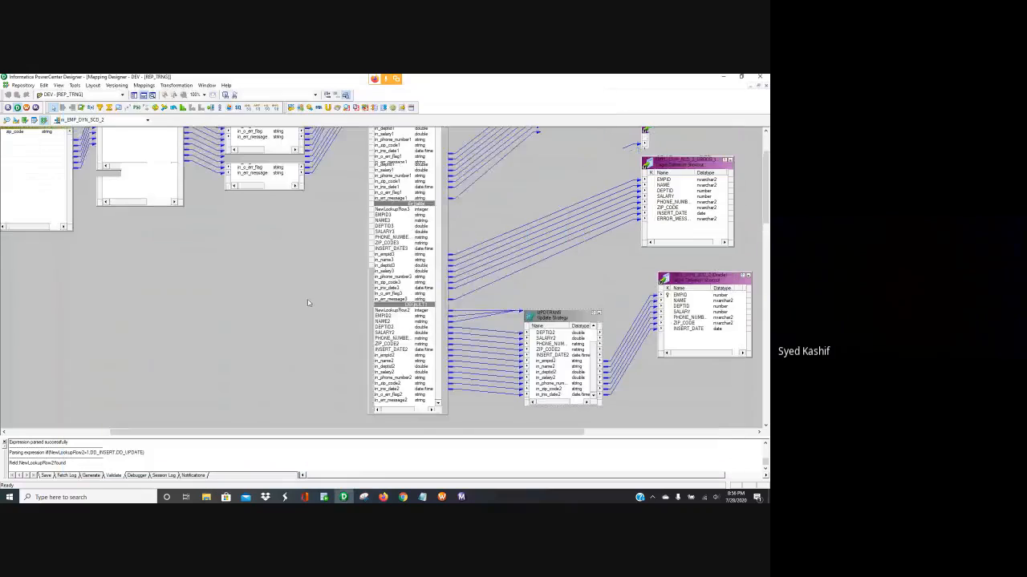
double_click(160, 183)
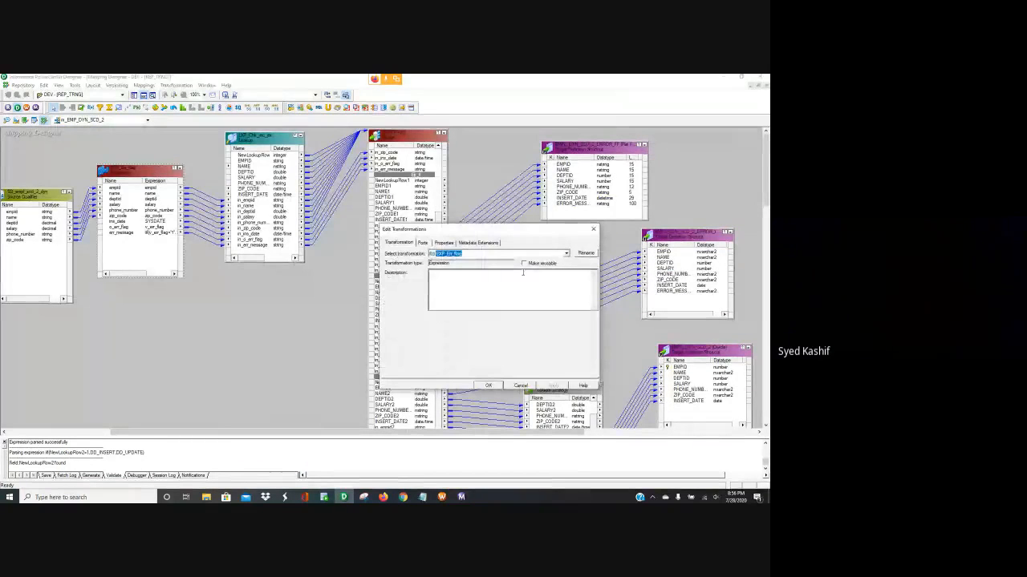
left_click(423, 243)
scroll(564, 338, "down", 1)
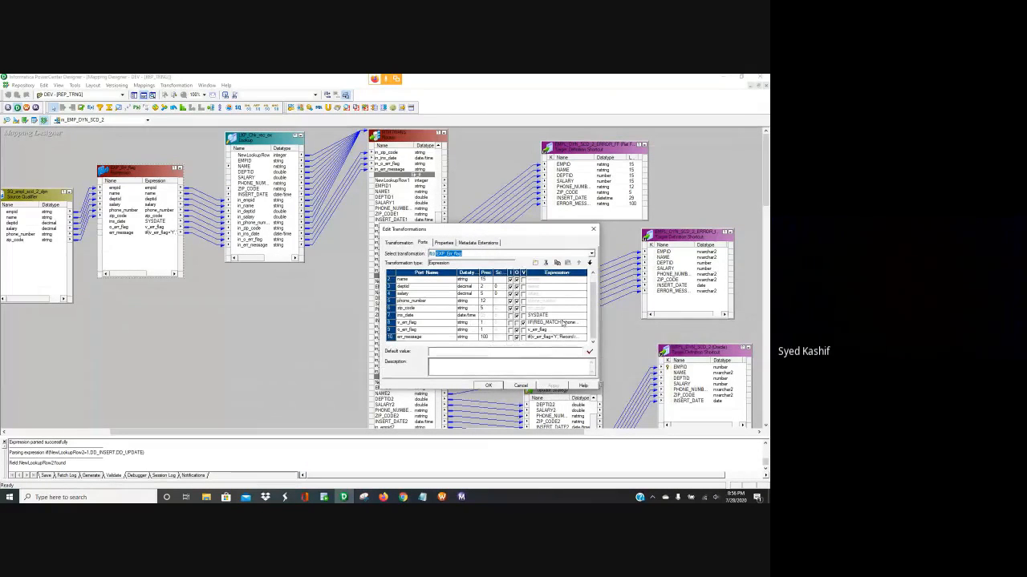
left_click(568, 323)
left_click(583, 323)
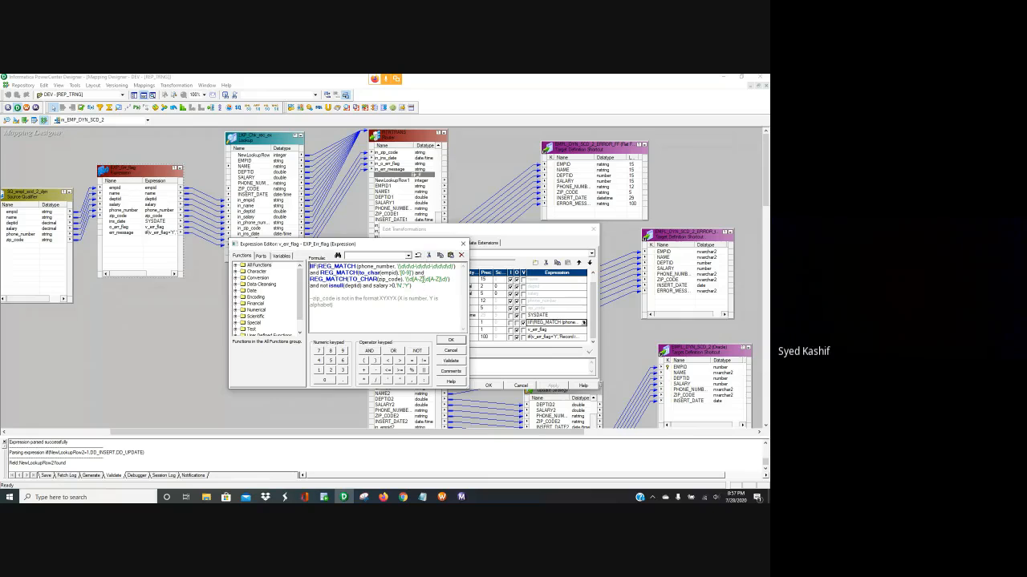
left_click(450, 340)
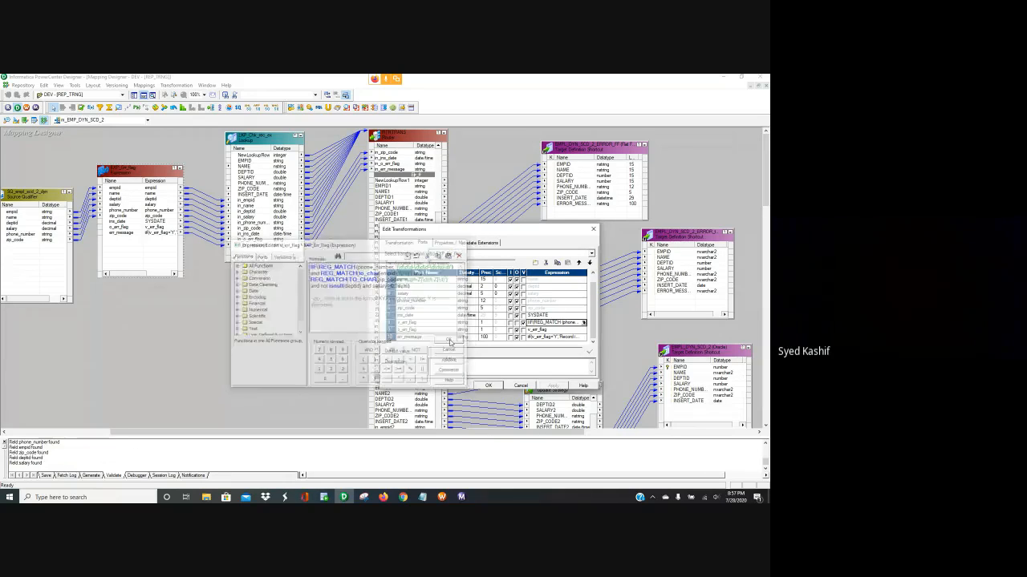
Switch to PowerCenter Workflow Manager with wf_EMP_DYN_SCD_2 open
left_click(207, 498)
left_click(433, 483)
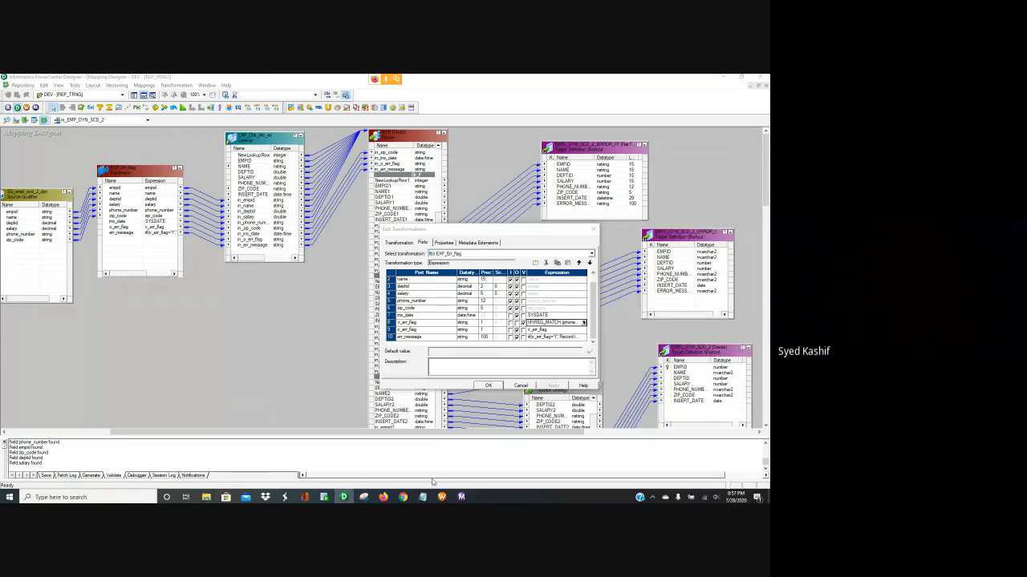
left_click(442, 498)
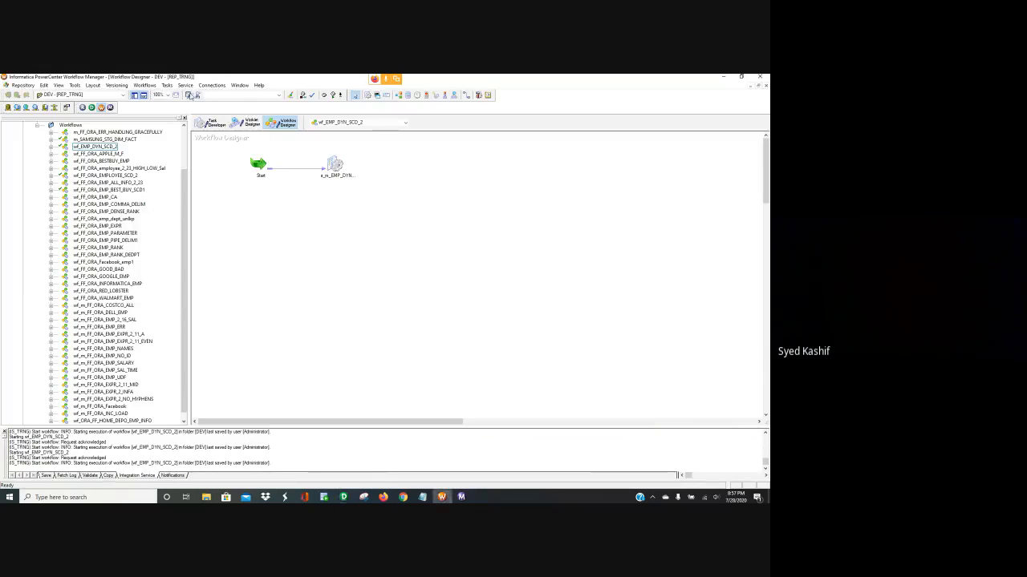
Start the wf_EMP_DYN_SCD_2 workflow
left_click(145, 85)
left_click(164, 110)
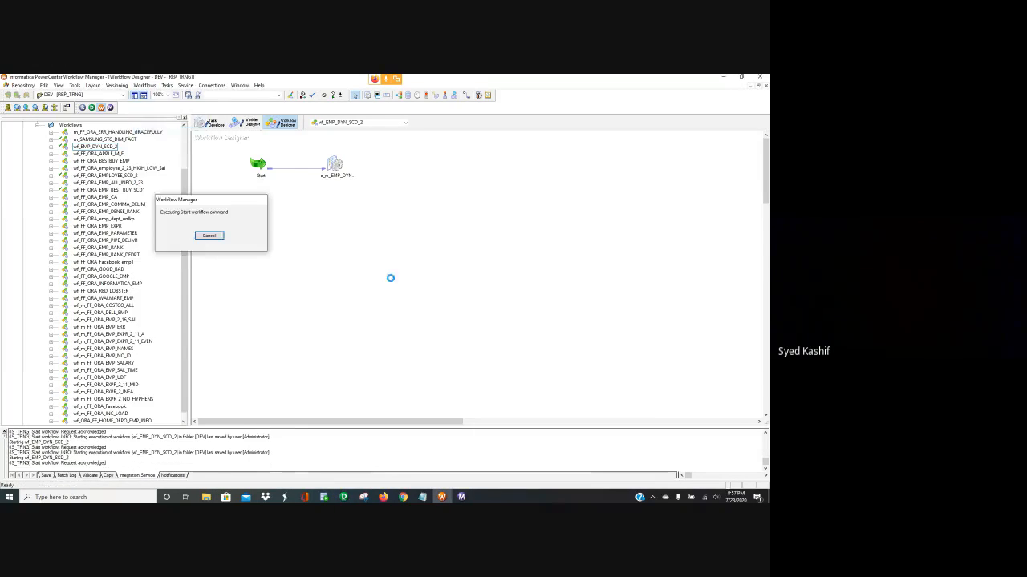
key("Return")
Confirm the run succeeded in Workflow Monitor, then select the empl_dyn_scd_2 query in SQL Developer
left_click(461, 497)
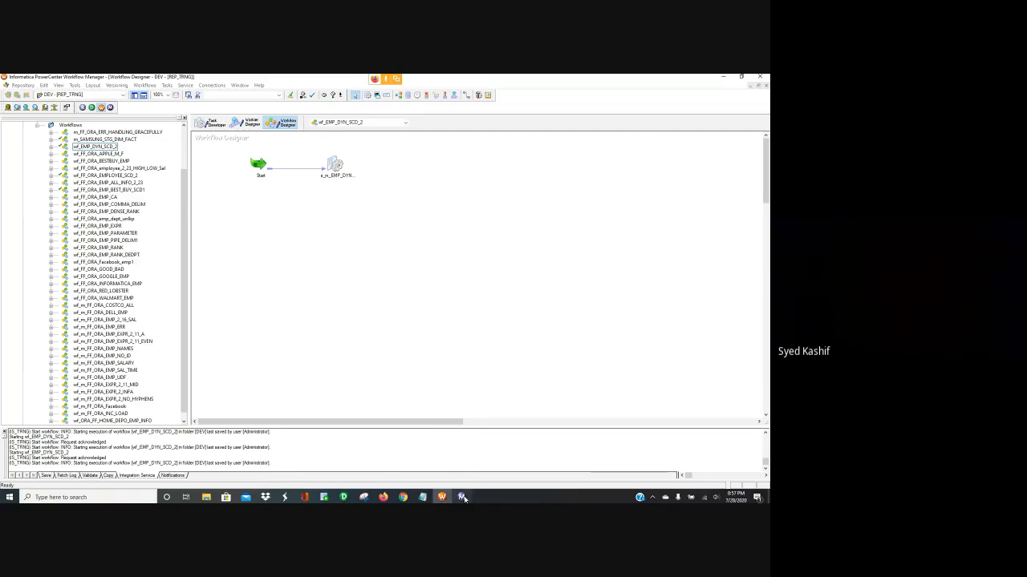
mouse_move(323, 498)
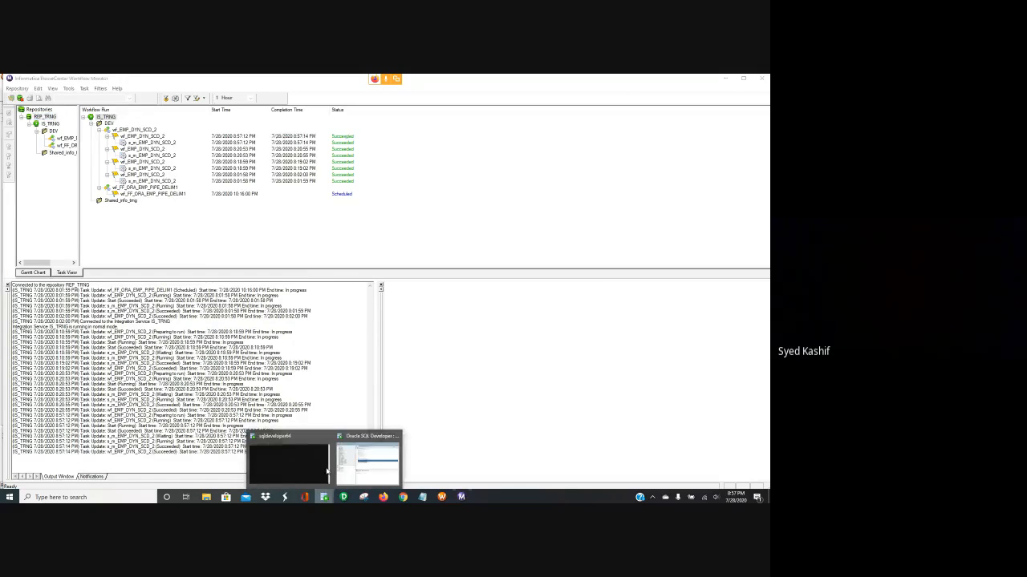
left_click(376, 452)
left_click_drag(328, 239, 246, 239)
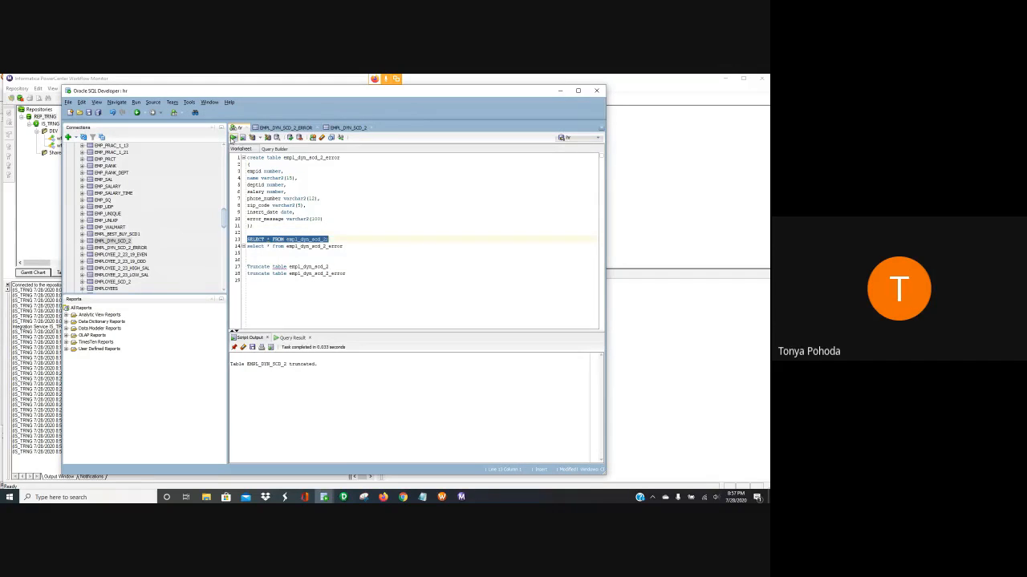
Run the empl_dyn_scd_2 query, which returns 2 loaded rows, then select the empl_dyn_scd_2_error query
left_click(233, 137)
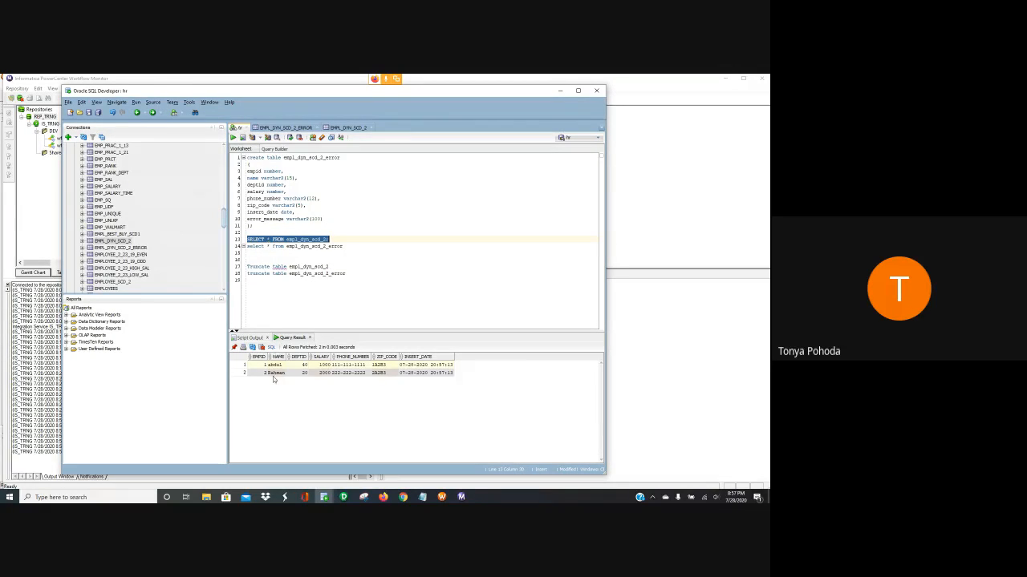
left_click(328, 266)
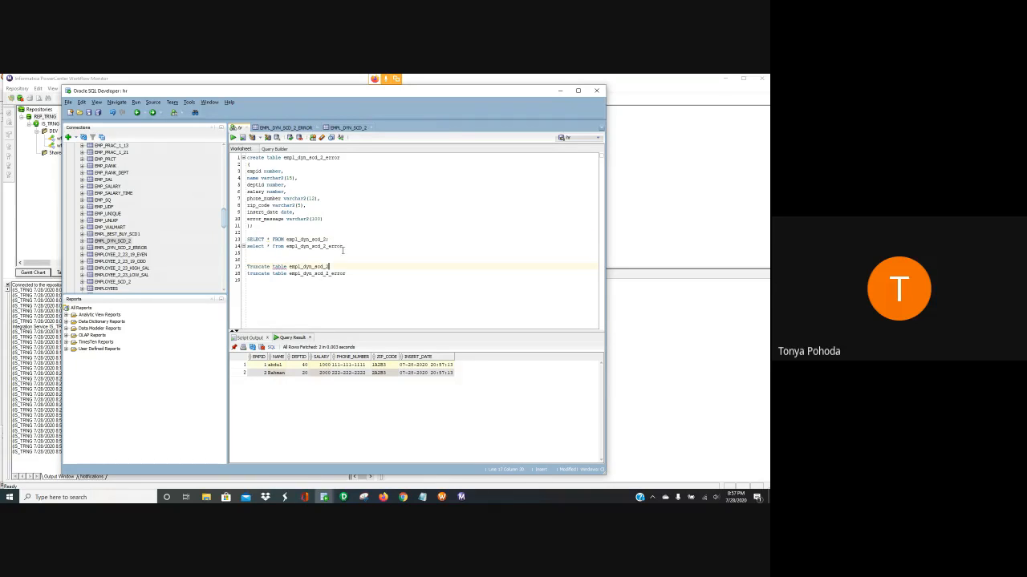
left_click_drag(344, 246, 246, 246)
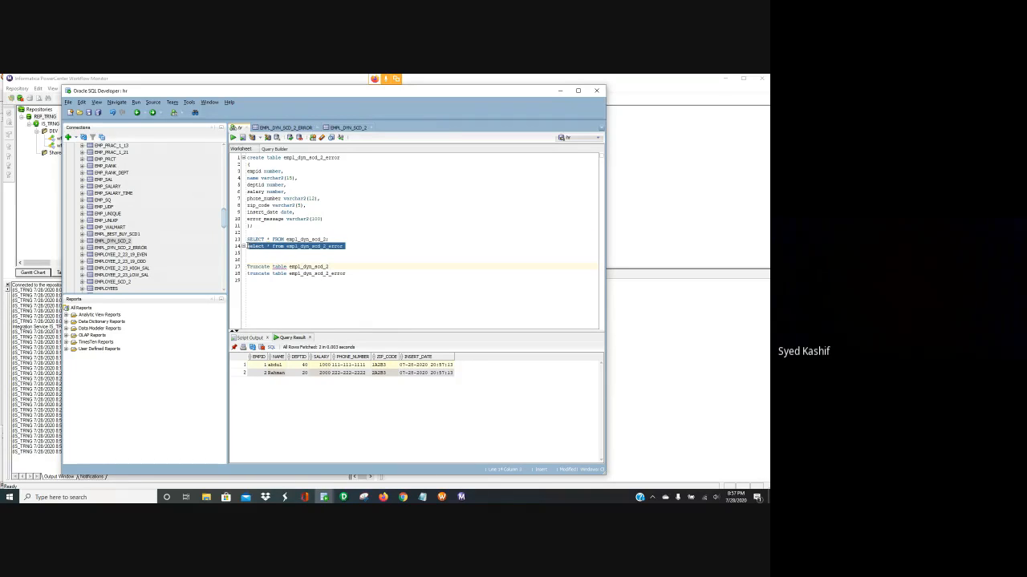
left_click(345, 260)
left_click(206, 497)
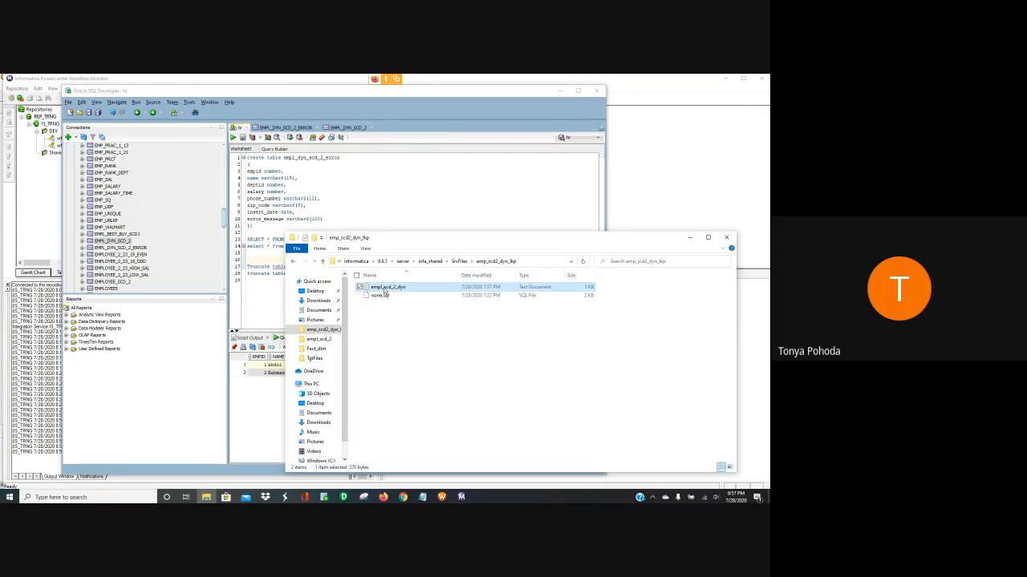
Open the empl_scd_2_dyn source file in Notepad next to the SQL worksheet
double_click(385, 289)
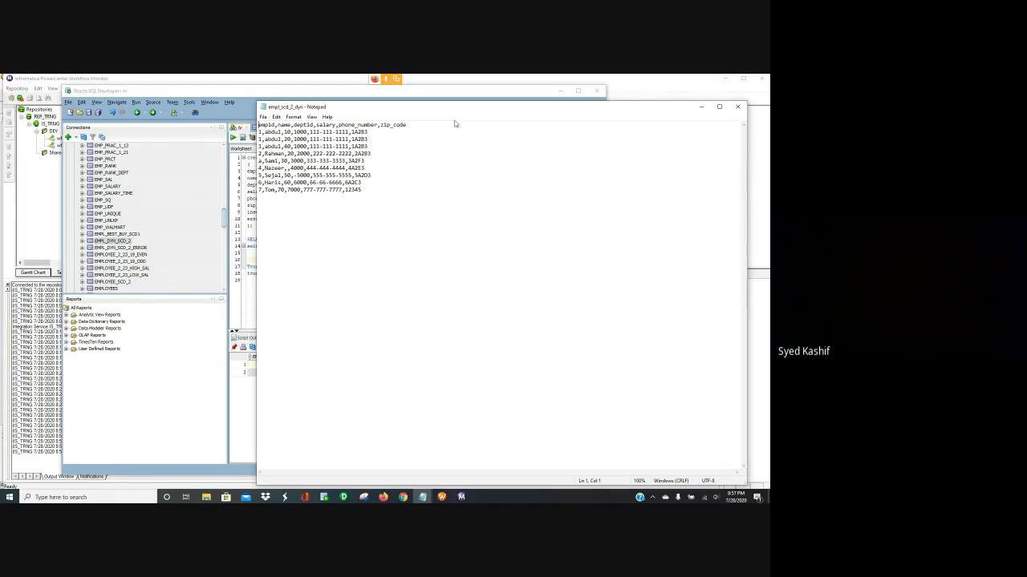
left_click_drag(470, 112, 496, 109)
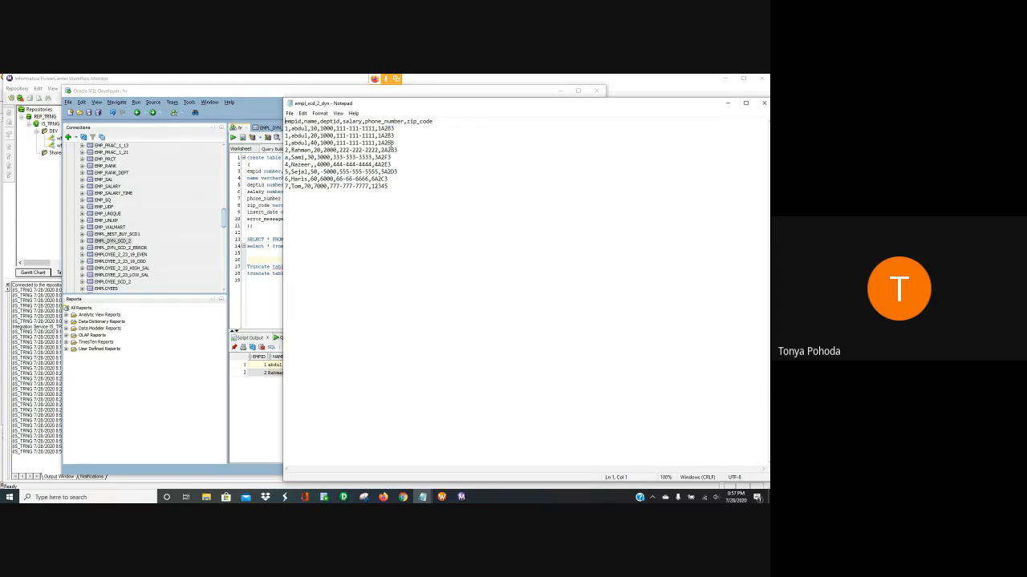
left_click_drag(453, 108, 473, 105)
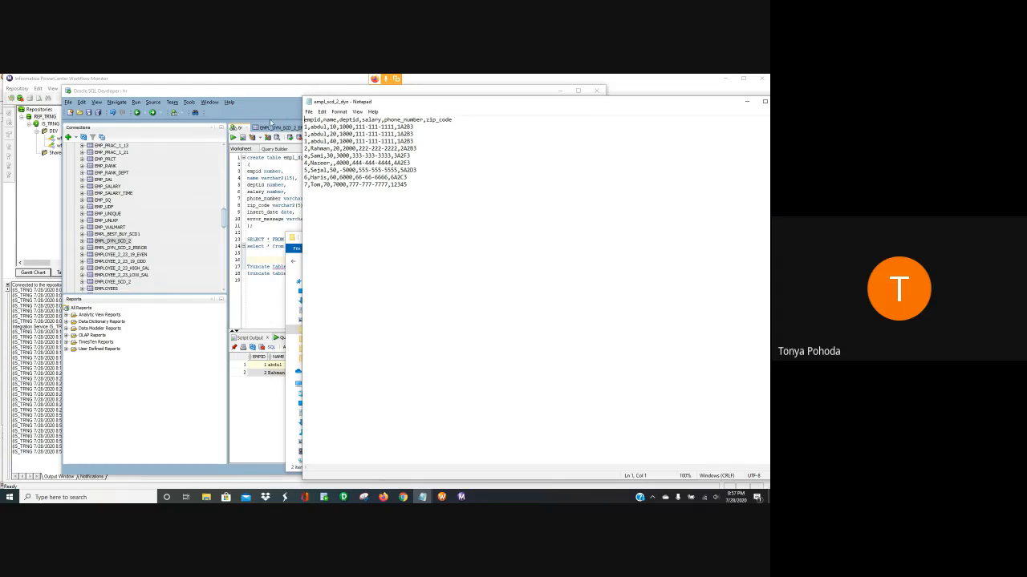
left_click(183, 323)
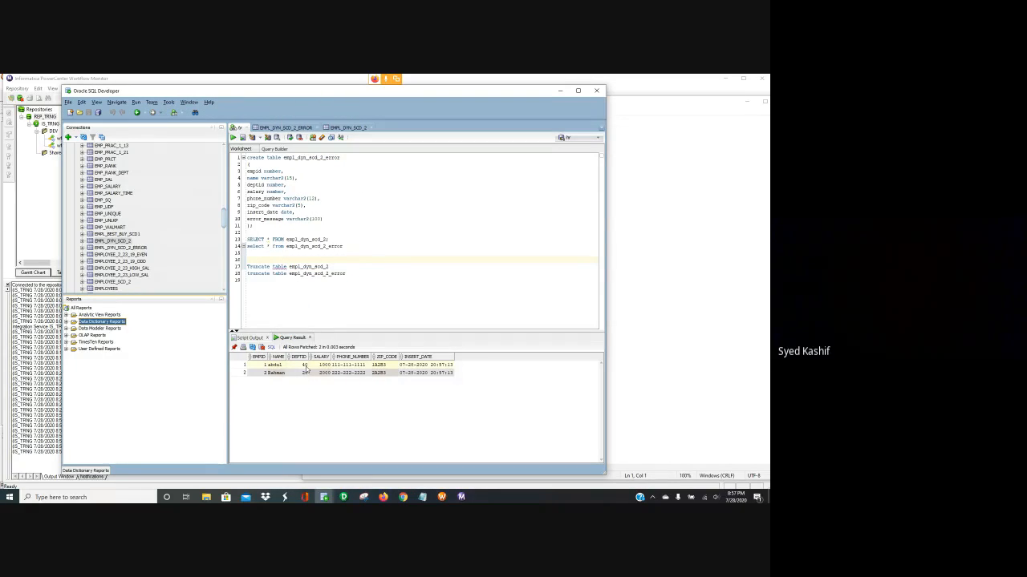
left_click(205, 498)
double_click(433, 287)
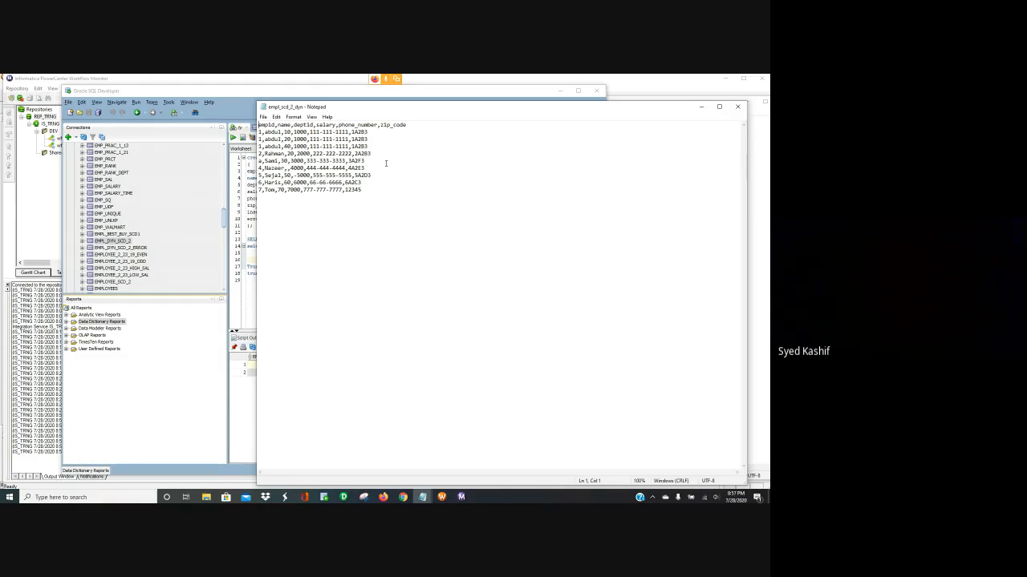
Highlight the department 40 row, loaded rows, empty department field and zip 12345, then close Notepad
left_click_drag(369, 147, 257, 147)
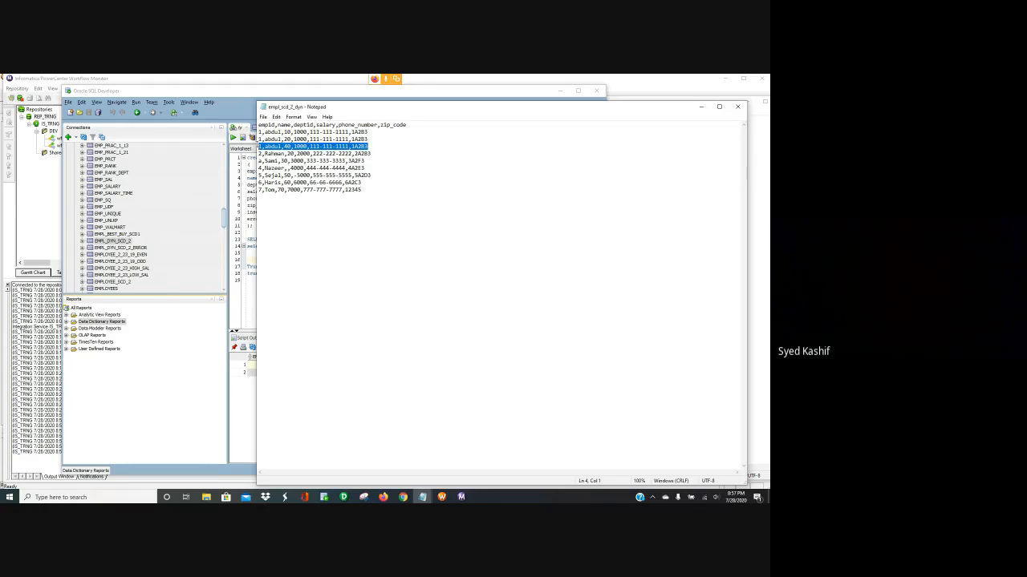
left_click_drag(371, 154, 257, 146)
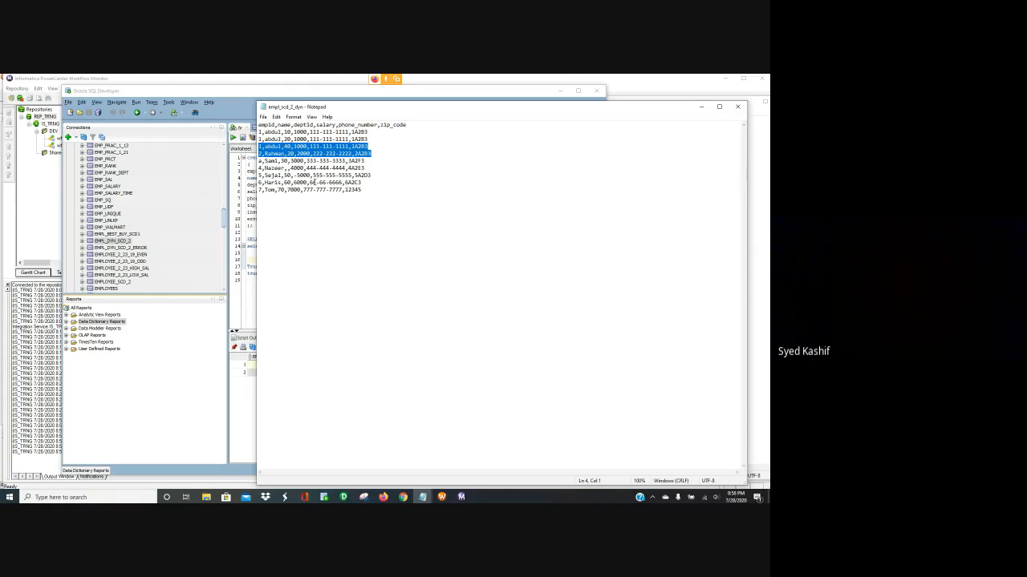
left_click_drag(313, 182, 341, 182)
left_click(347, 214)
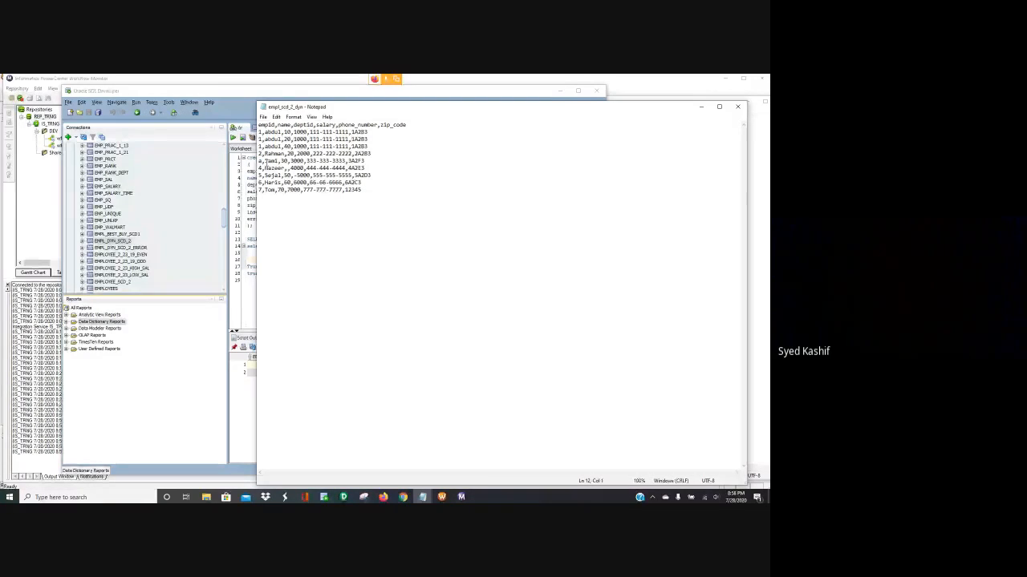
left_click_drag(291, 168, 310, 183)
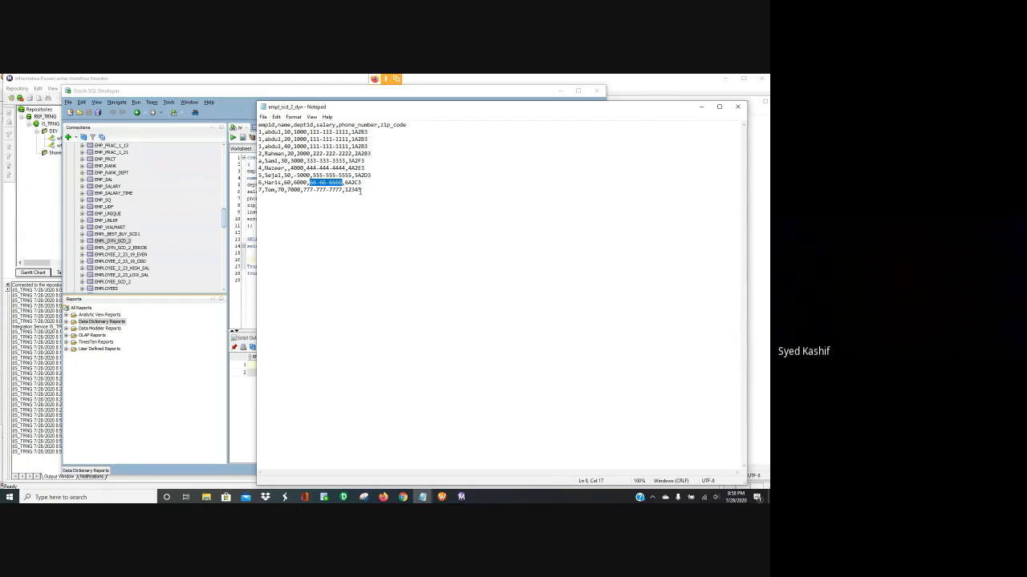
left_click_drag(361, 190, 345, 190)
left_click(740, 107)
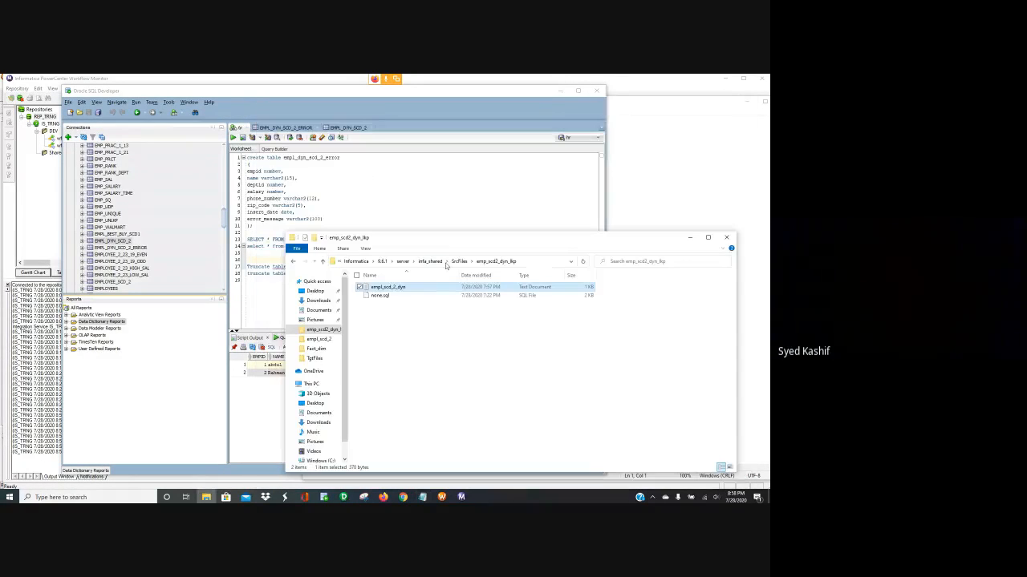
left_click(417, 184)
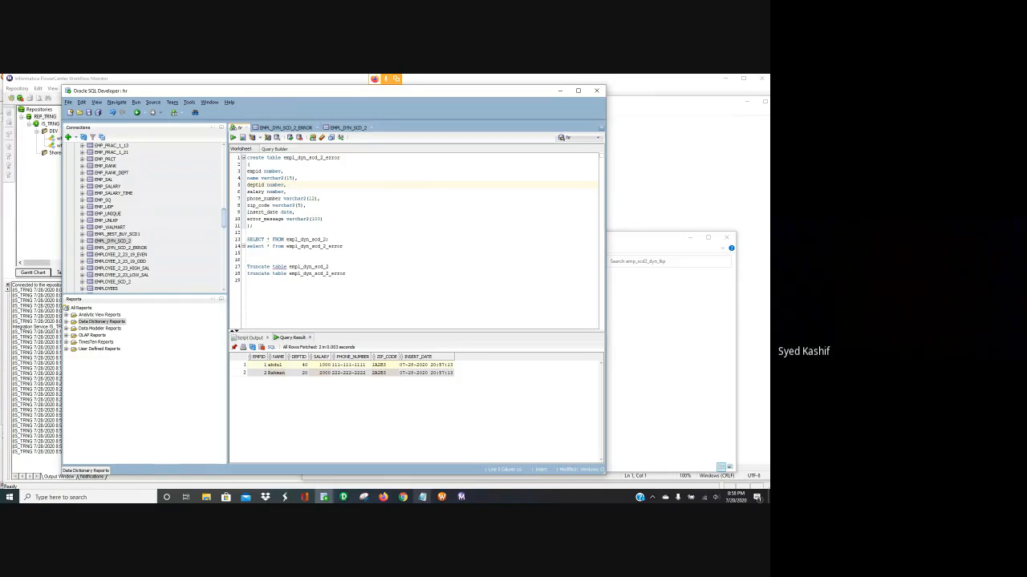
left_click(422, 497)
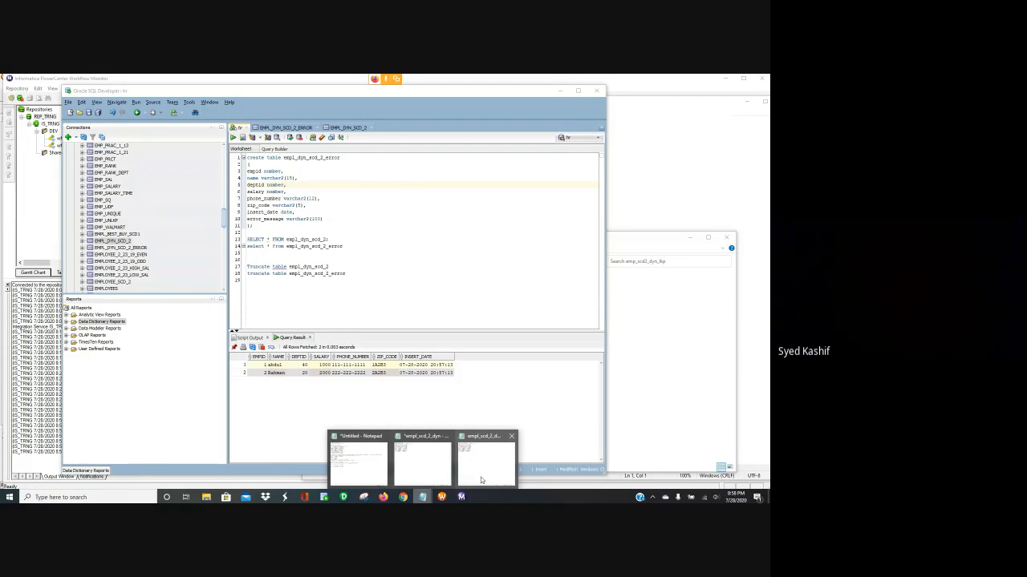
Change employee 1's department on line 4 from 40 to 50 in empl_scd_2_dyn, then save and close
left_click(510, 438)
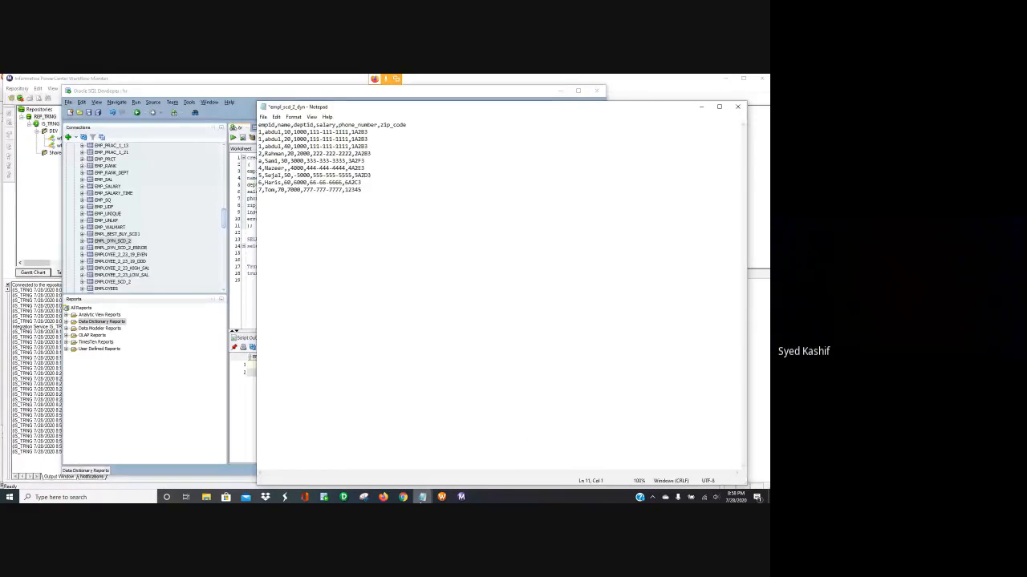
left_click(422, 498)
left_click(437, 447)
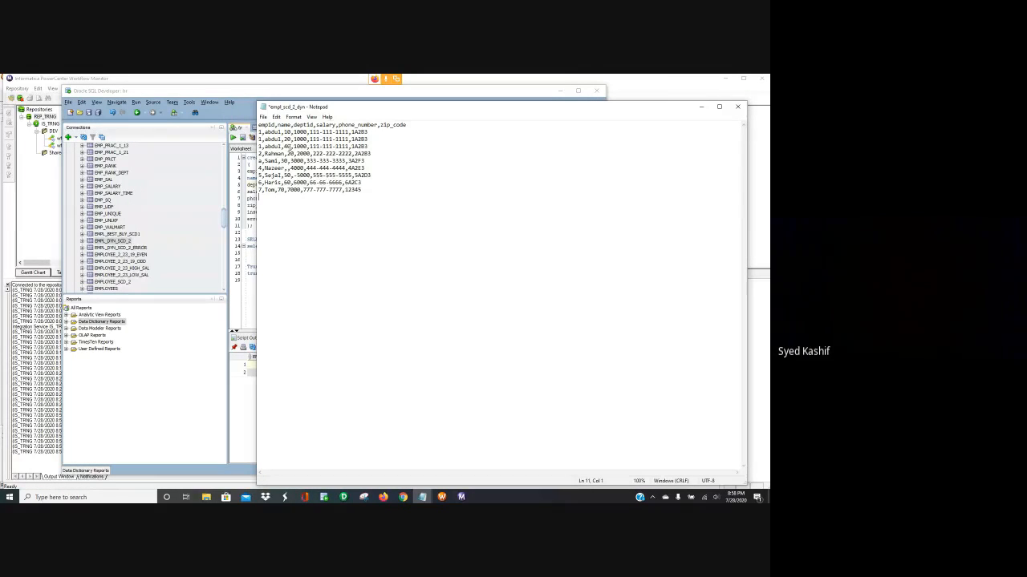
left_click(287, 147)
key("BackSpace")
type("5")
key("ctrl+s")
left_click(739, 110)
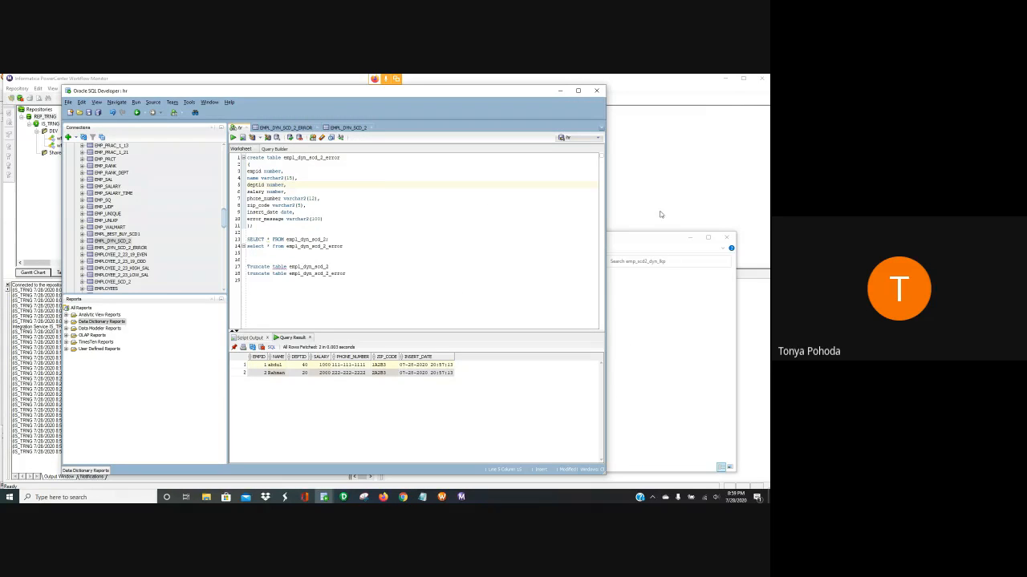
Rerun wf_EMP_DYN_SCD_2 from Workflow Manager and return to the SQL Developer worksheet
left_click(441, 497)
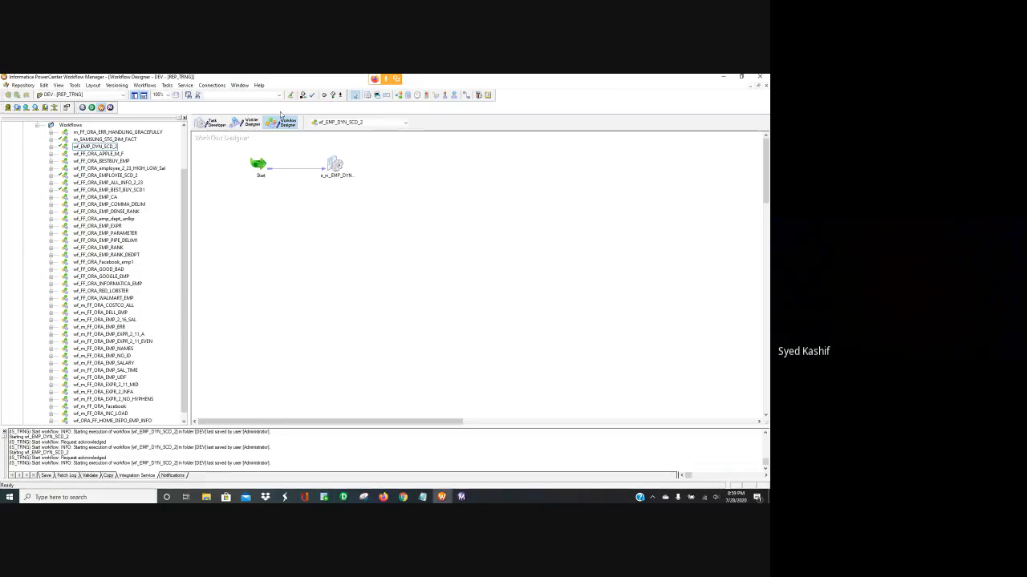
left_click(143, 88)
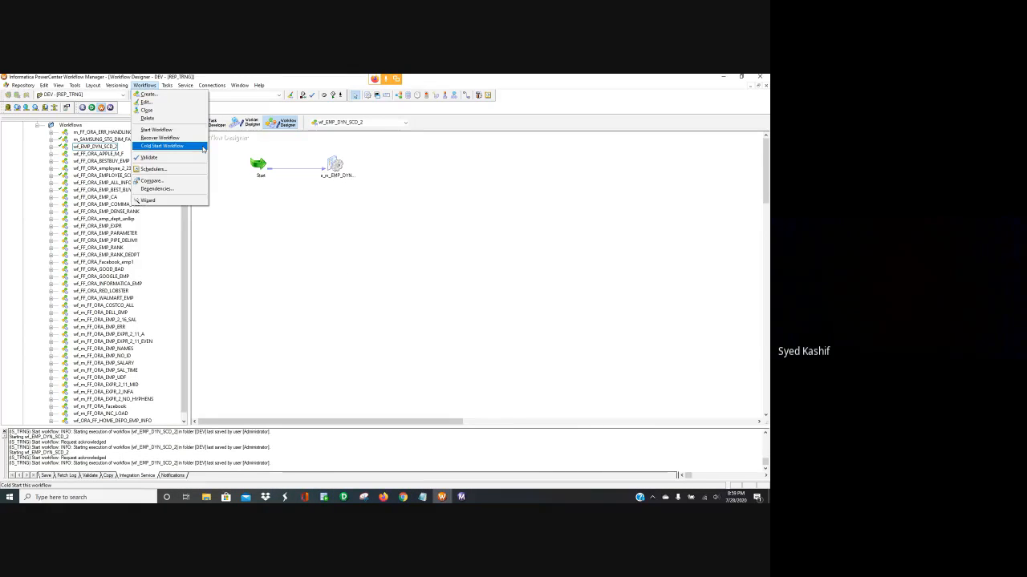
left_click(186, 131)
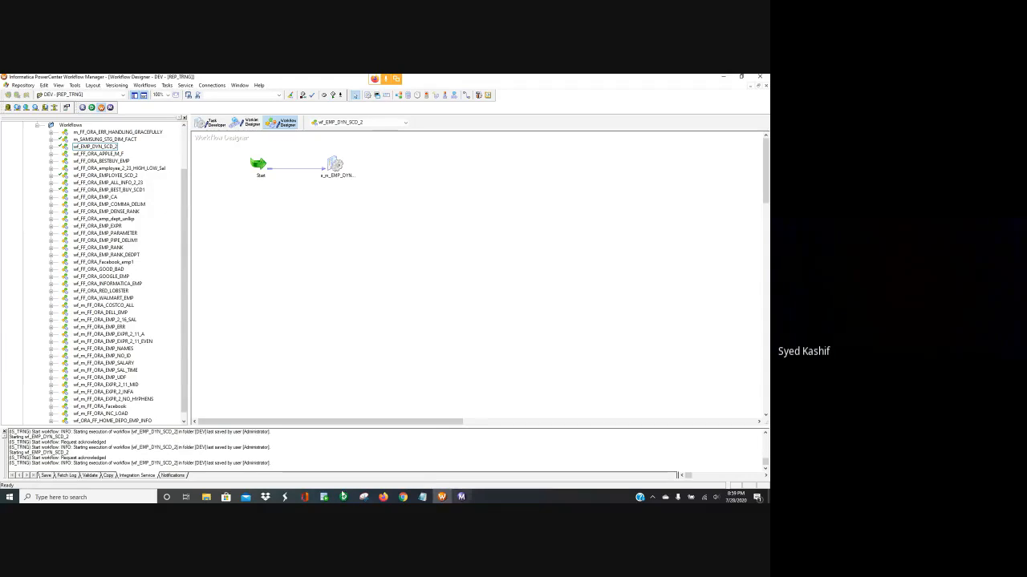
left_click(323, 497)
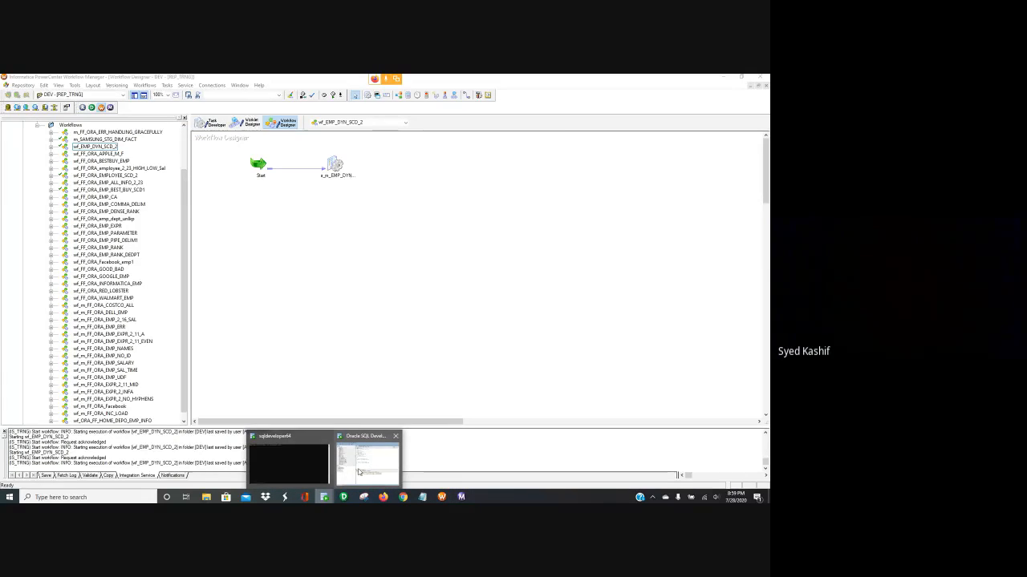
left_click(358, 471)
Rerun the SELECT on empl_dyn_scd_2, which shows employee 1 now in department 50, then minimize SQL Developer
left_click(331, 239)
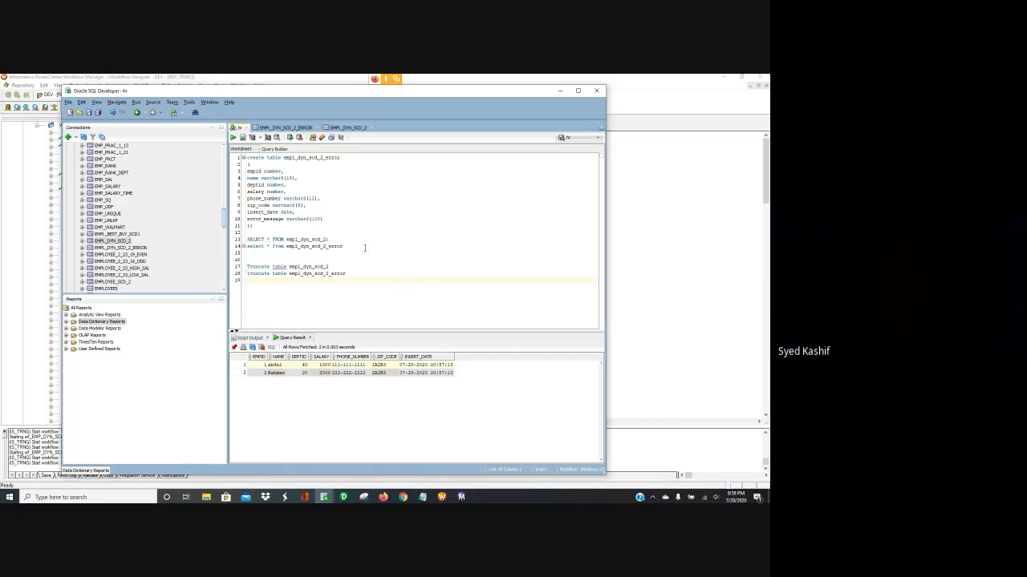
left_click(332, 239)
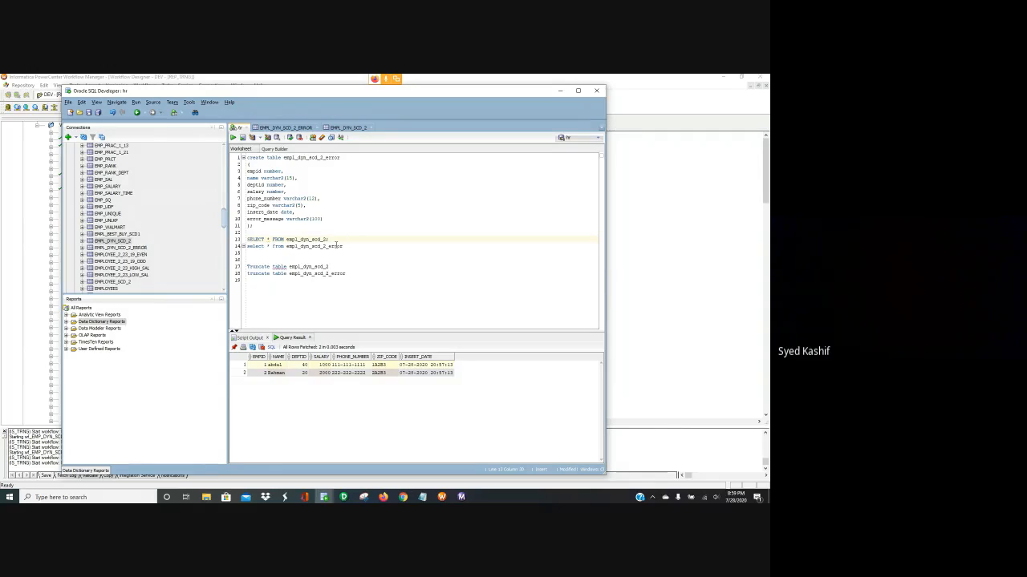
key("XF86AudioRaiseVolume")
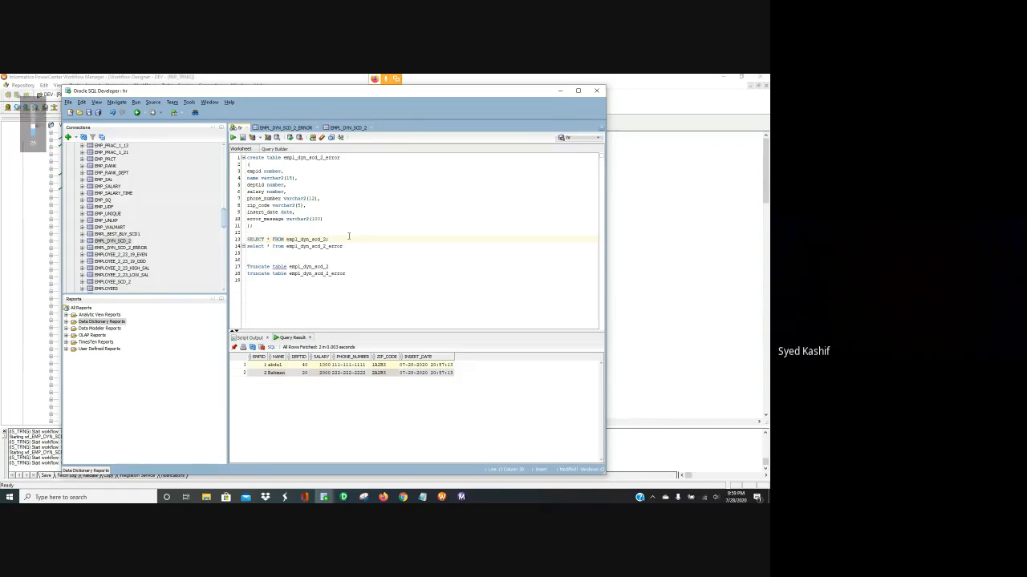
left_click_drag(336, 239, 314, 239)
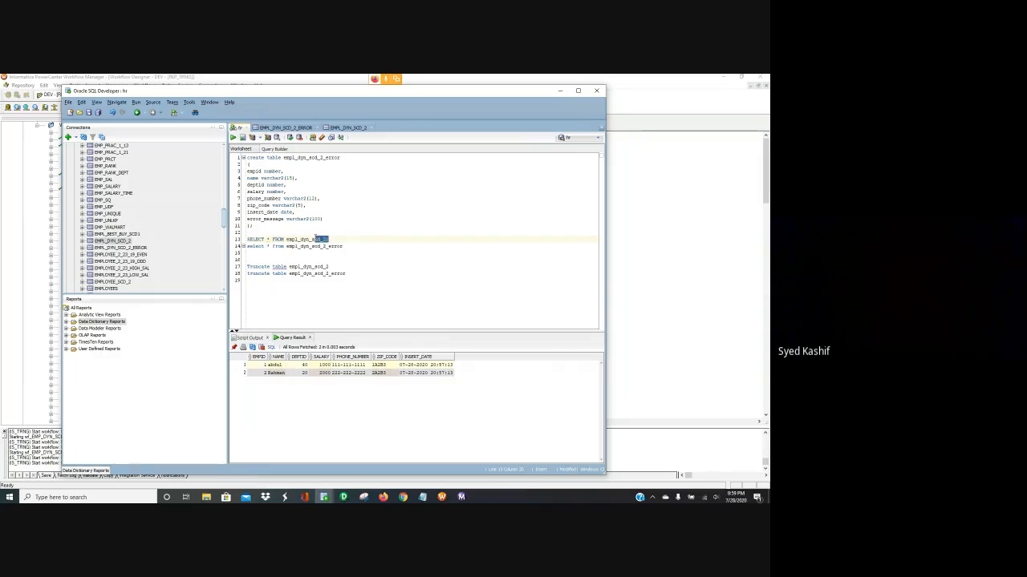
left_click(441, 234)
left_click(337, 239)
left_click_drag(329, 239, 247, 241)
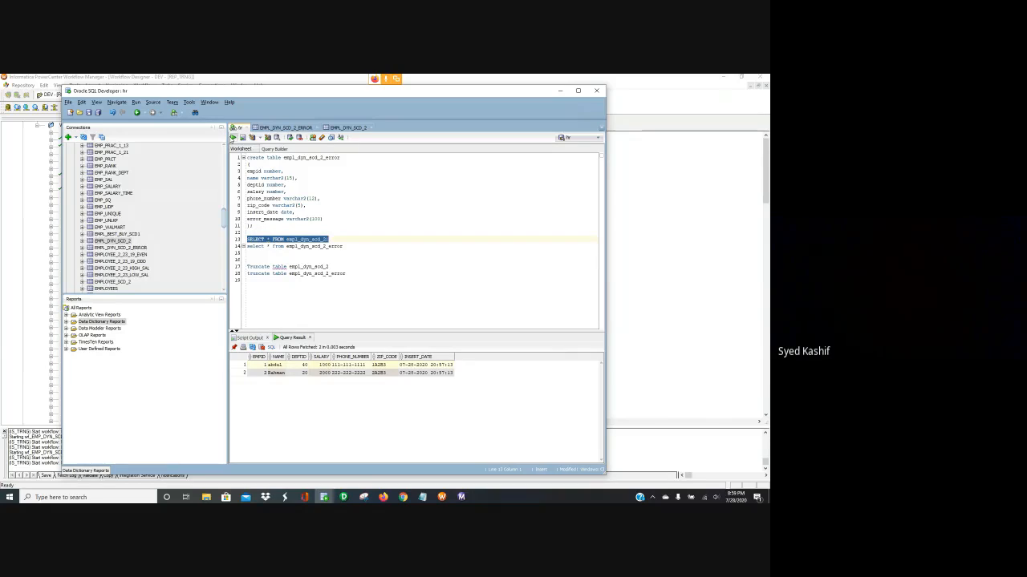
left_click(233, 137)
left_click(484, 305)
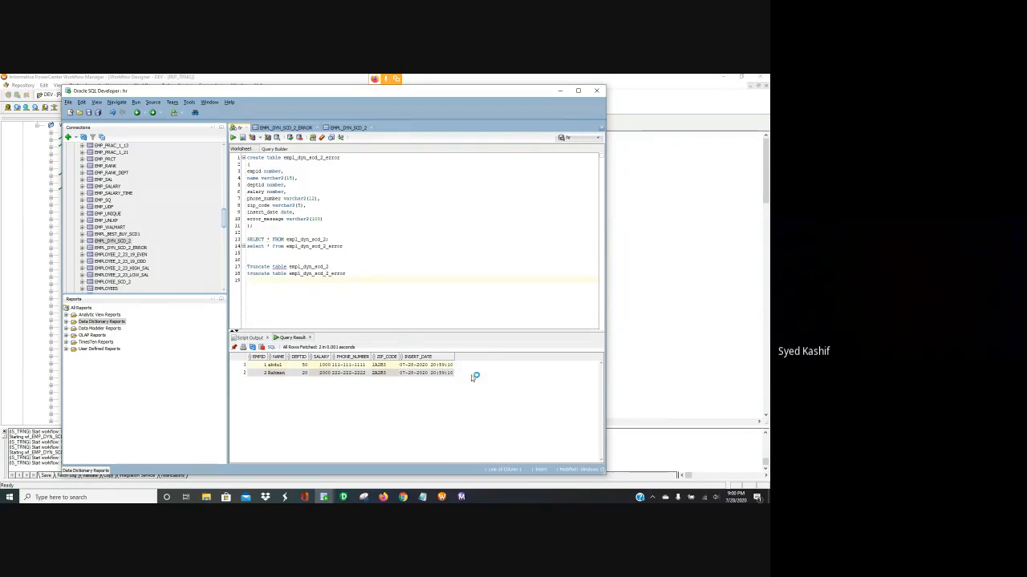
left_click(559, 91)
Close the transformation edits and shift the Expression transformation slightly right
left_click(344, 498)
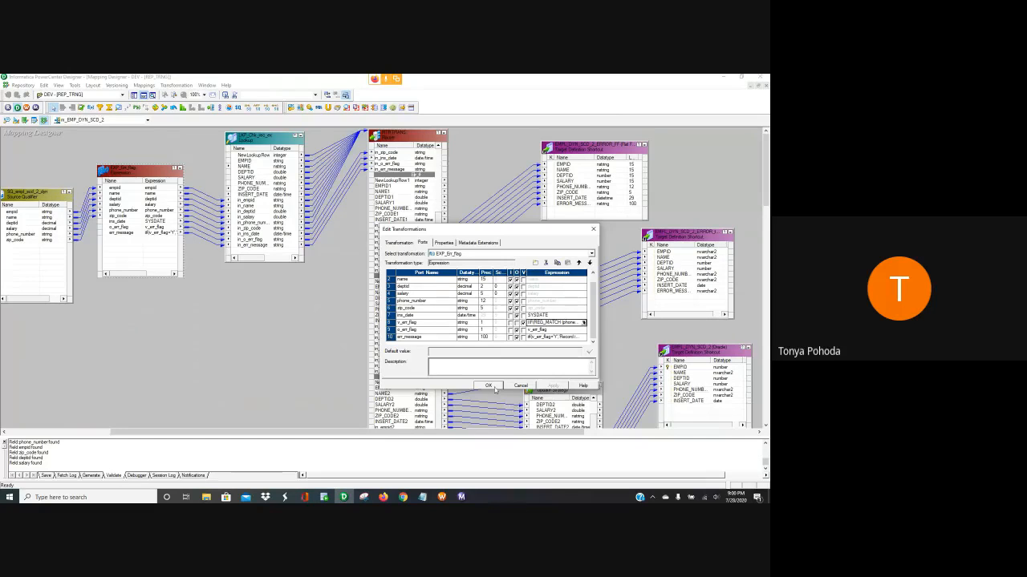
left_click(489, 386)
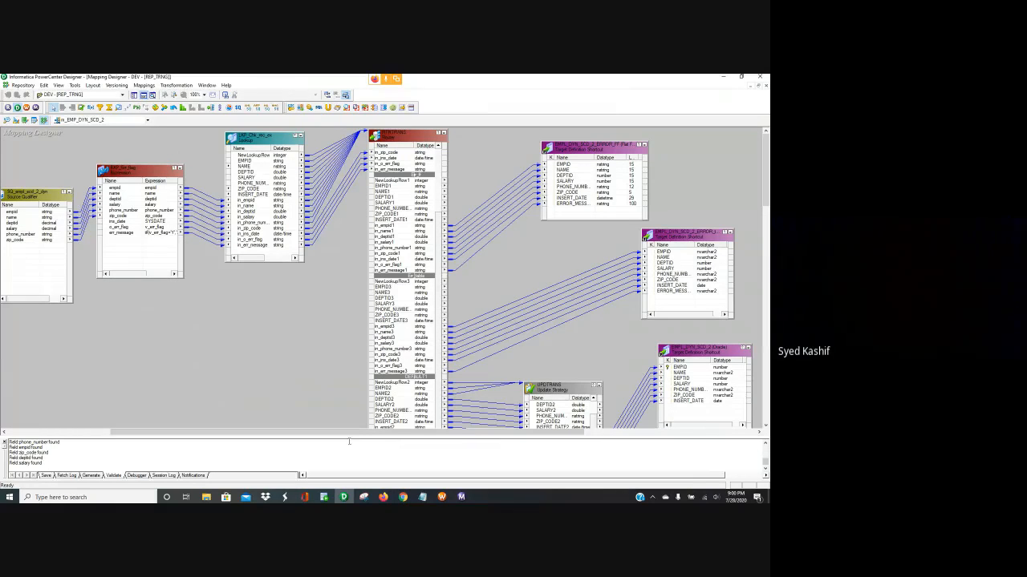
left_click_drag(342, 433, 286, 412)
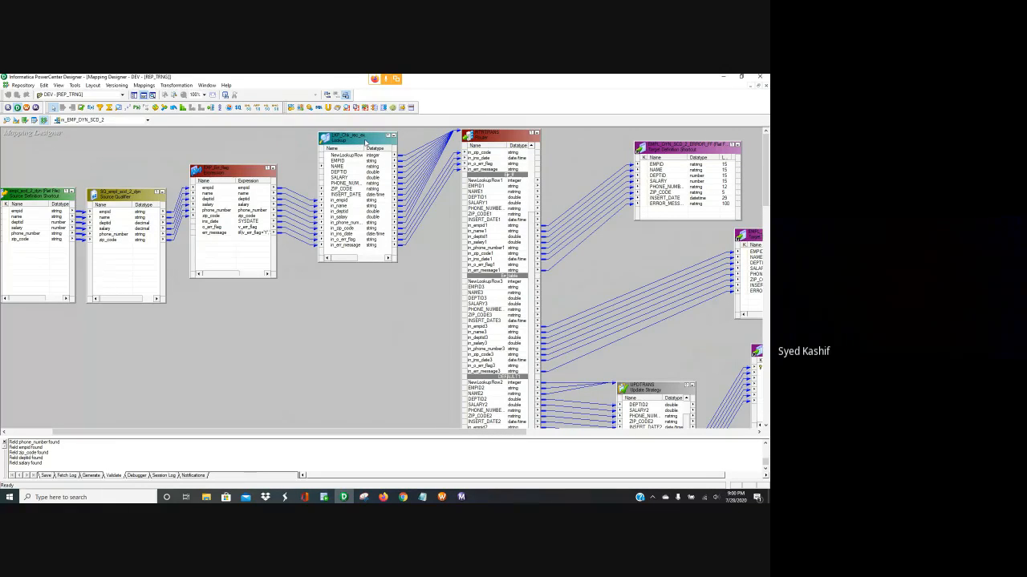
left_click_drag(243, 180, 250, 187)
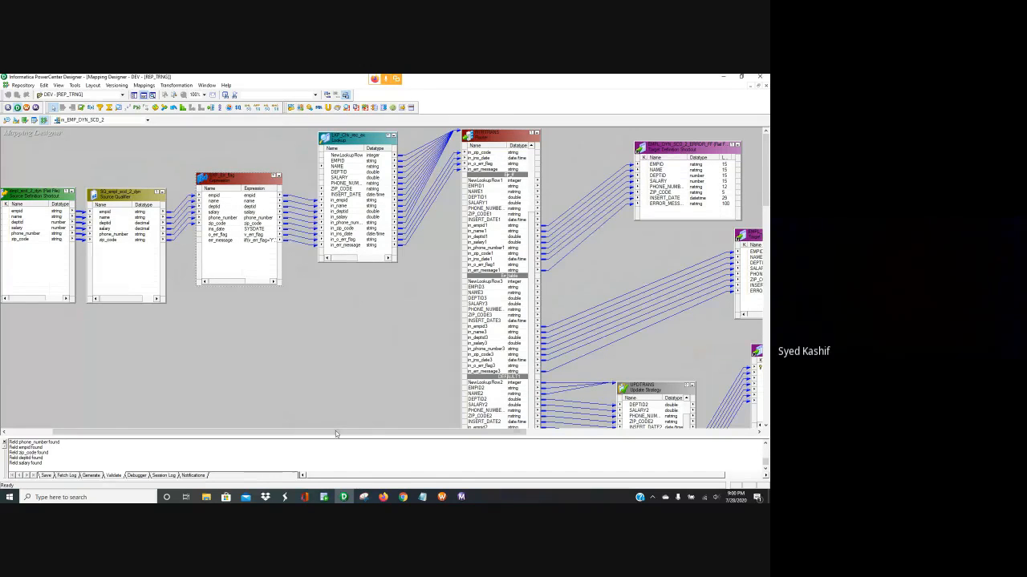
left_click_drag(336, 433, 418, 441)
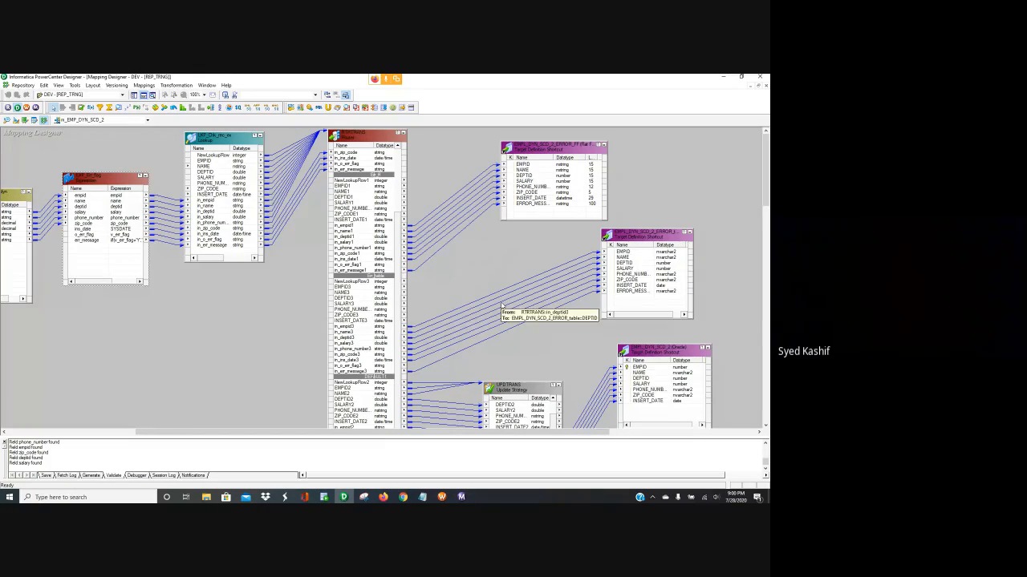
Nudge the Expression transformation higher on the mapping canvas
scroll(503, 303, "down", 1)
scroll(508, 295, "up", 1)
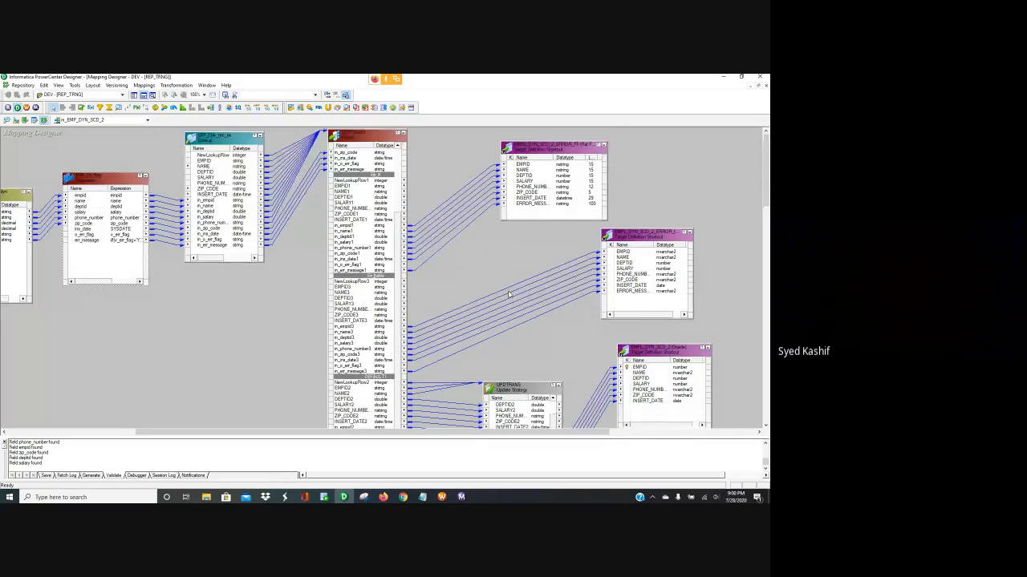
scroll(485, 437, "right", 2)
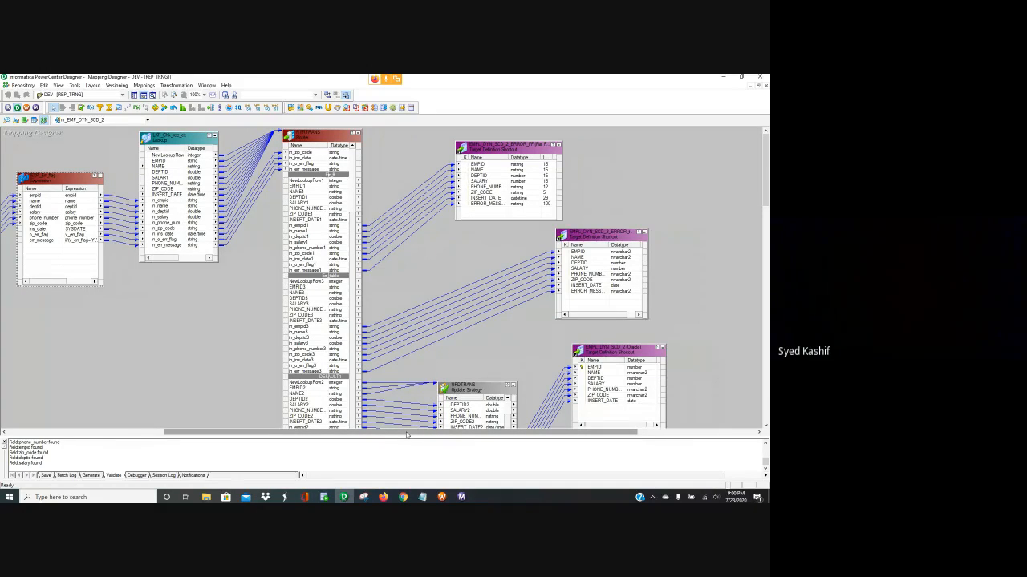
left_click_drag(406, 435, 404, 435)
left_click_drag(390, 431, 385, 432)
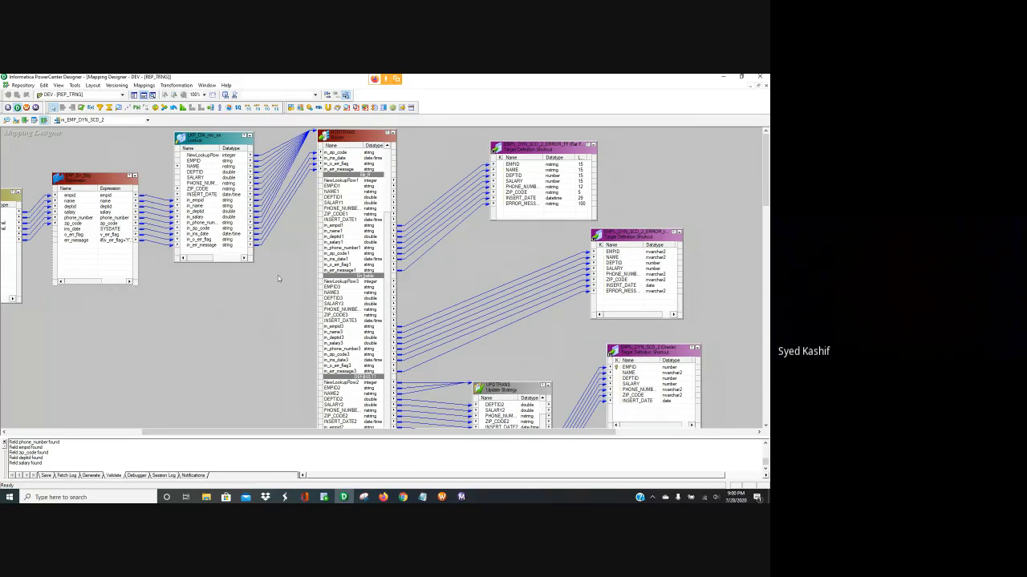
scroll(281, 436, "left", 3)
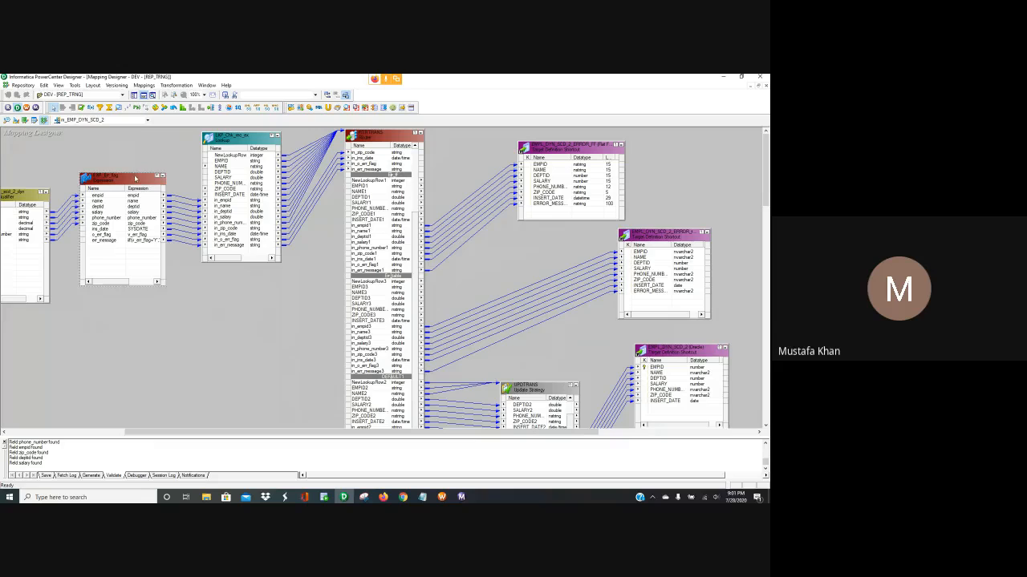
left_click_drag(133, 177, 141, 152)
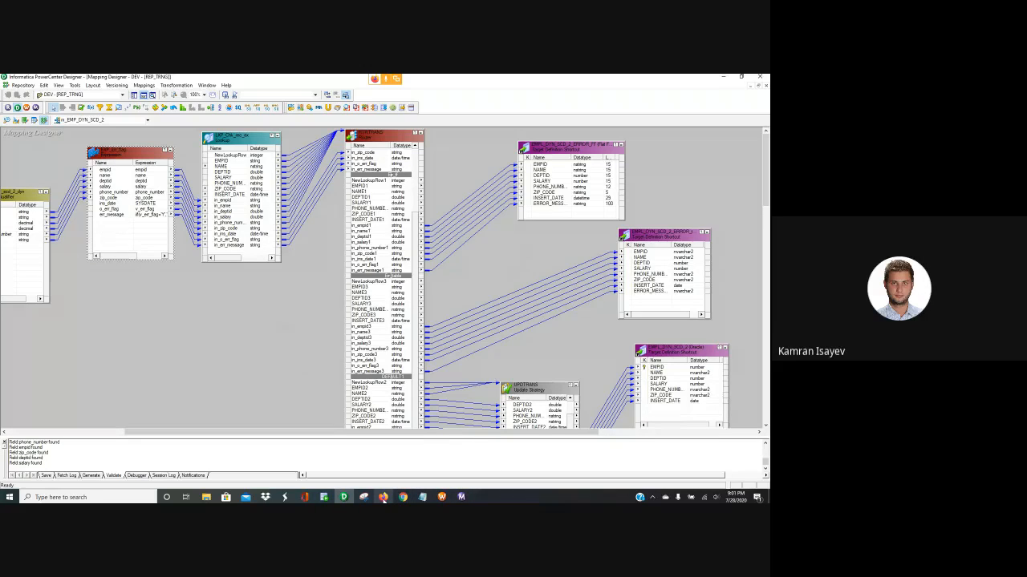
mouse_move(383, 498)
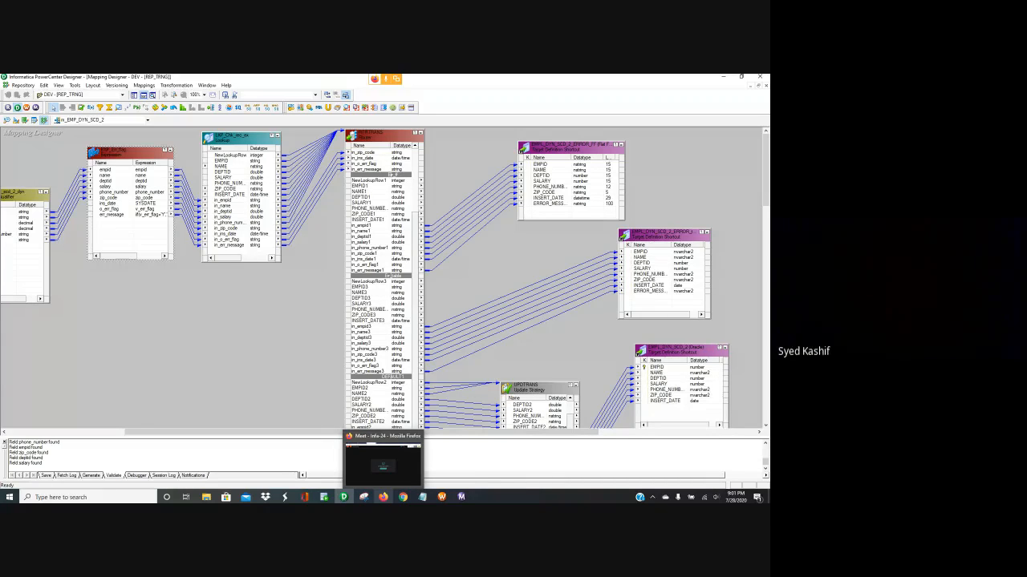
Bring the Google Meet window forward and stop presenting the screen
left_click(383, 464)
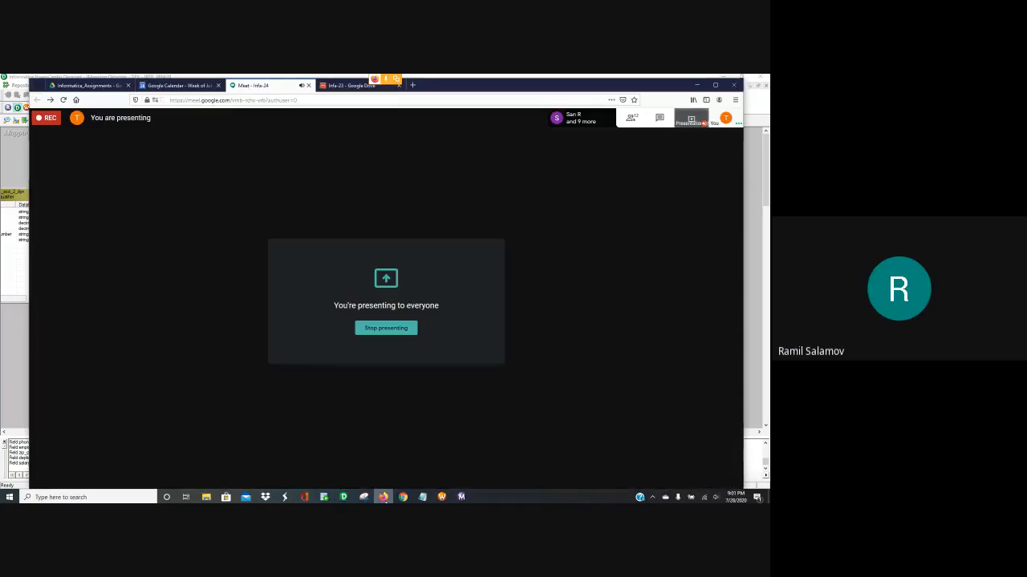
left_click(388, 329)
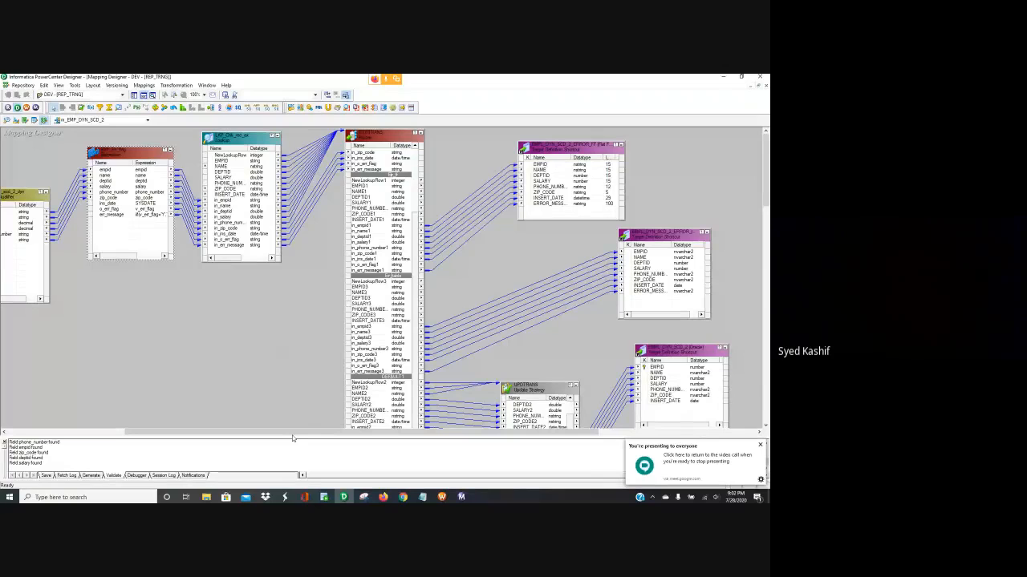
Lower the Expression transformation slightly and shift the Router transformation right and down
left_click_drag(292, 434, 241, 434)
left_click_drag(208, 157, 205, 173)
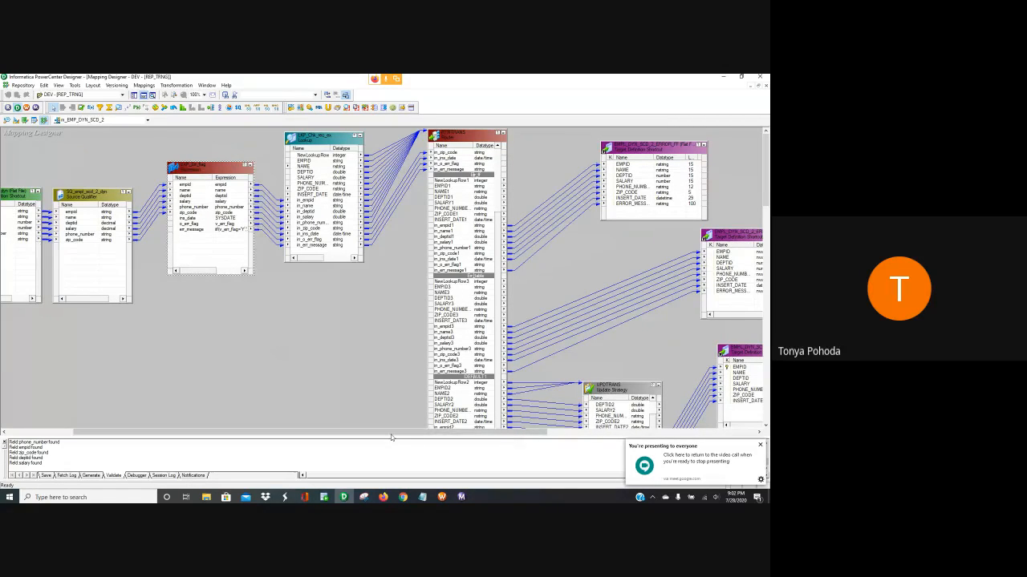
left_click_drag(391, 437, 396, 437)
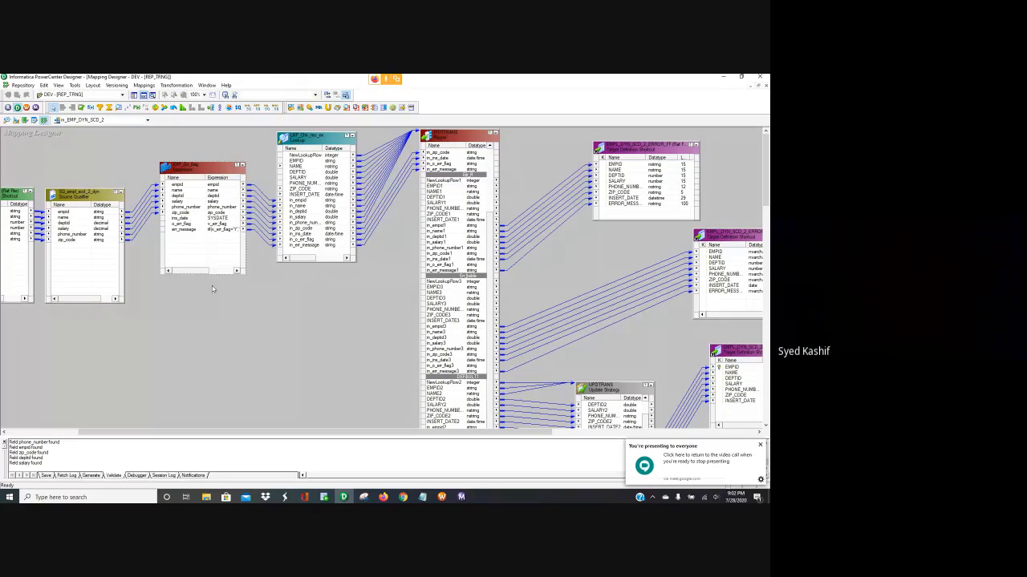
left_click_drag(208, 170, 201, 182)
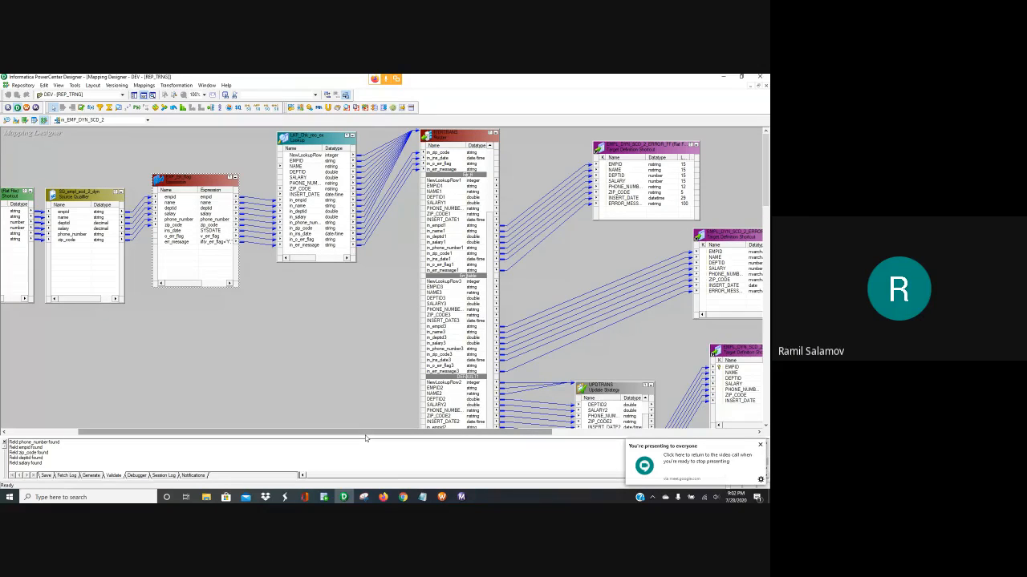
left_click_drag(366, 435, 400, 437)
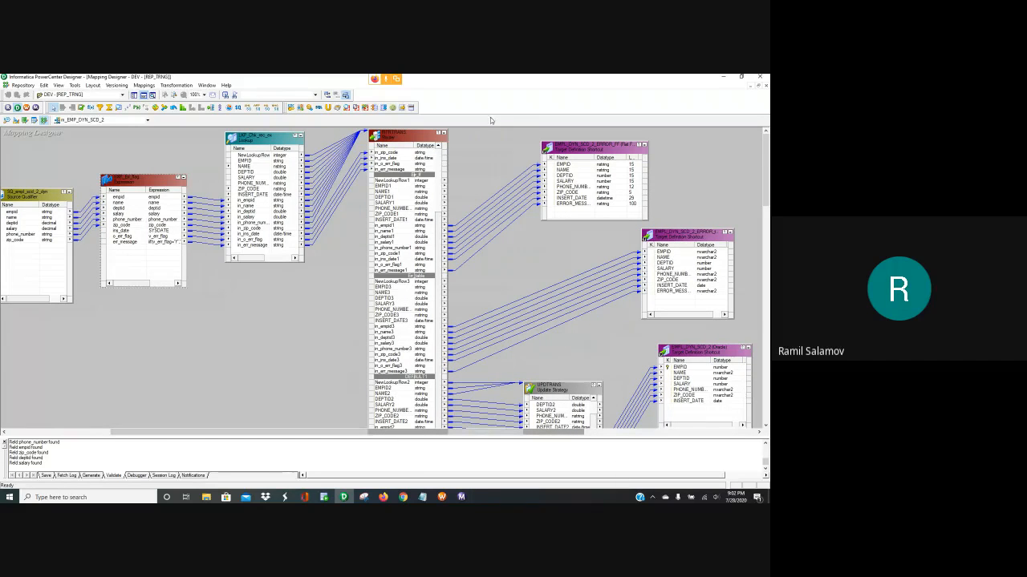
left_click_drag(411, 138, 431, 145)
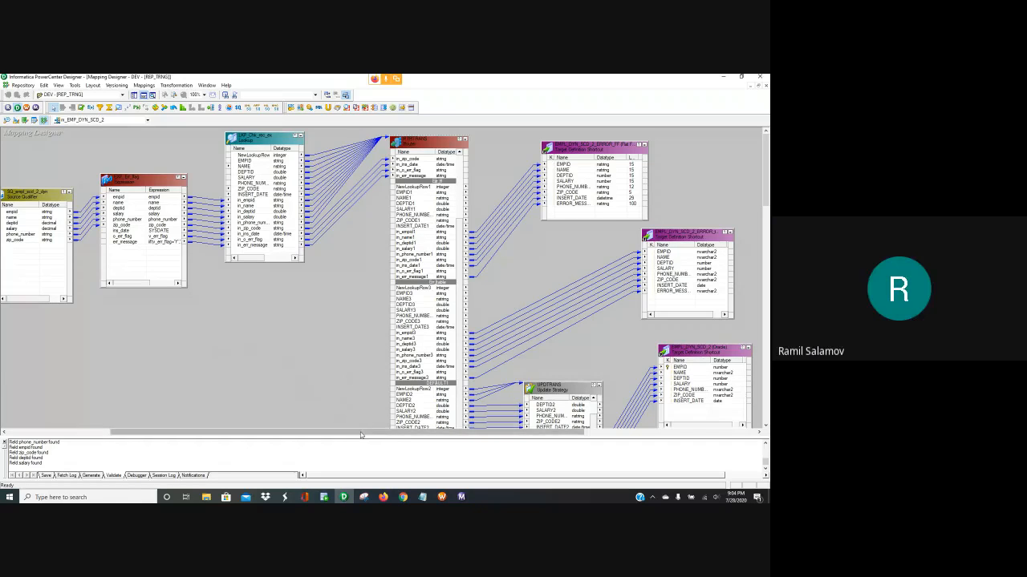
Move the Oracle target definition down and to the right, then fine-tune its position
left_click_drag(367, 434, 415, 435)
scroll(530, 345, "down", 2)
scroll(530, 345, "down", 3)
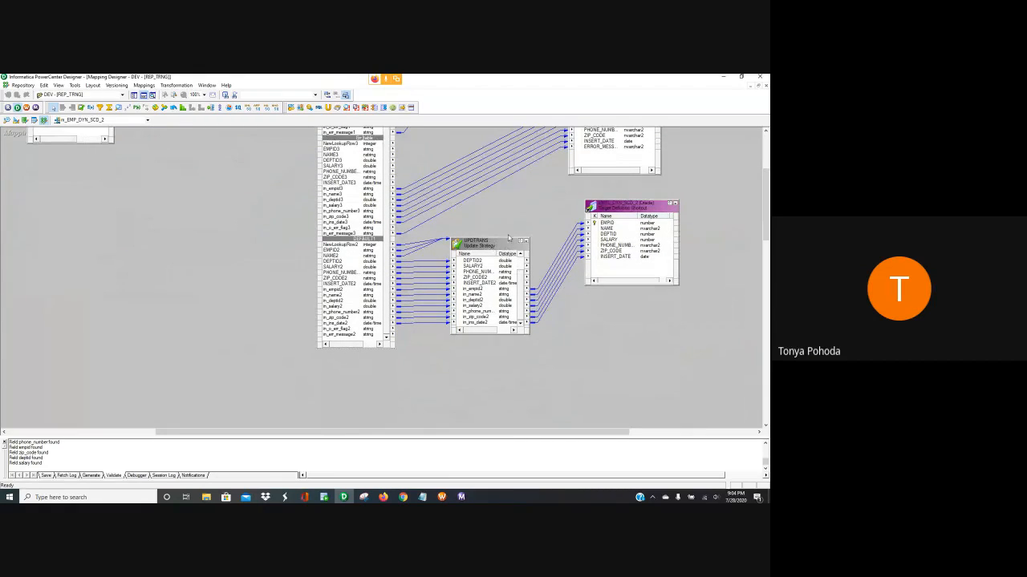
left_click_drag(628, 205, 637, 227)
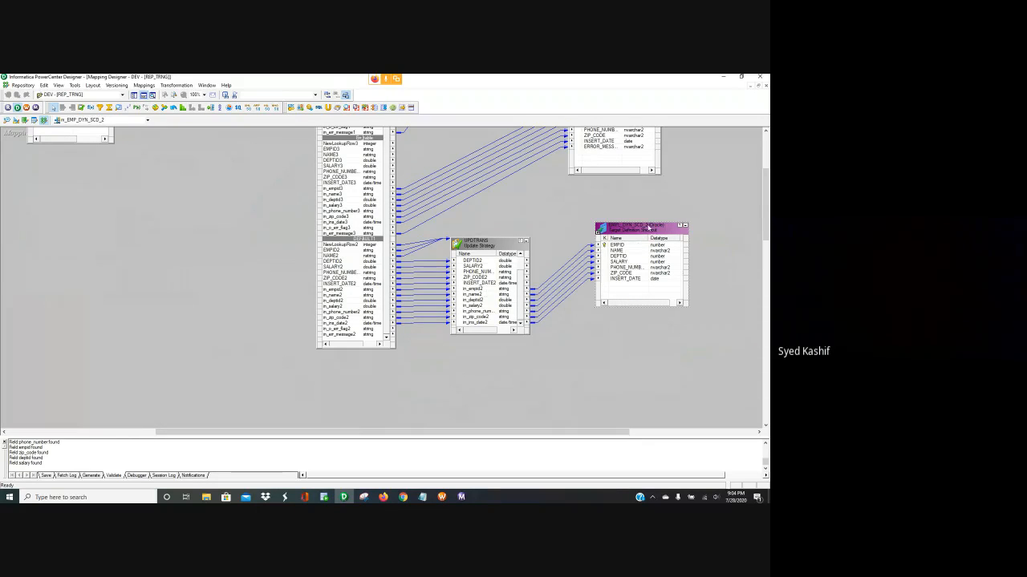
left_click_drag(649, 229, 659, 253)
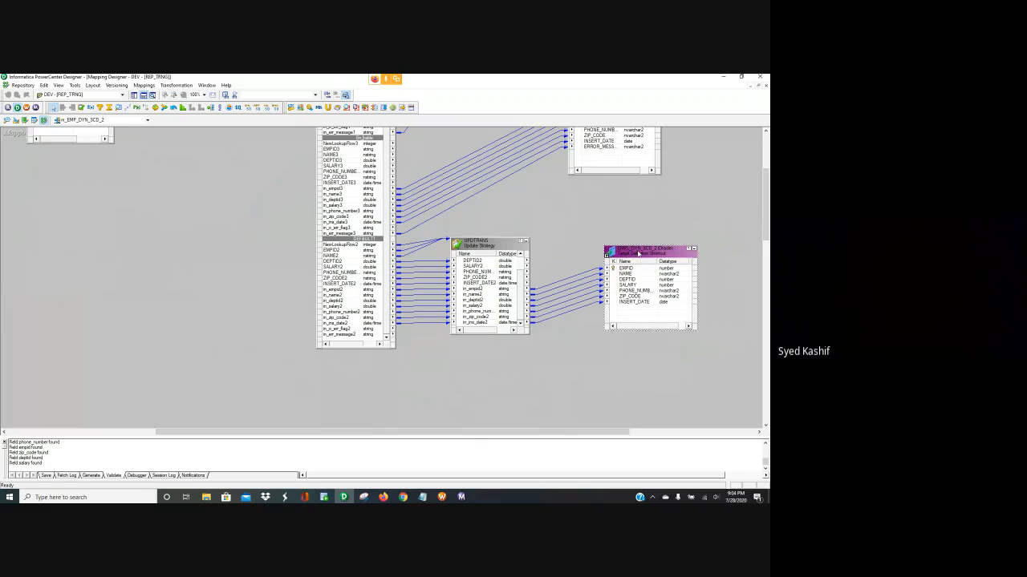
left_click_drag(638, 253, 650, 241)
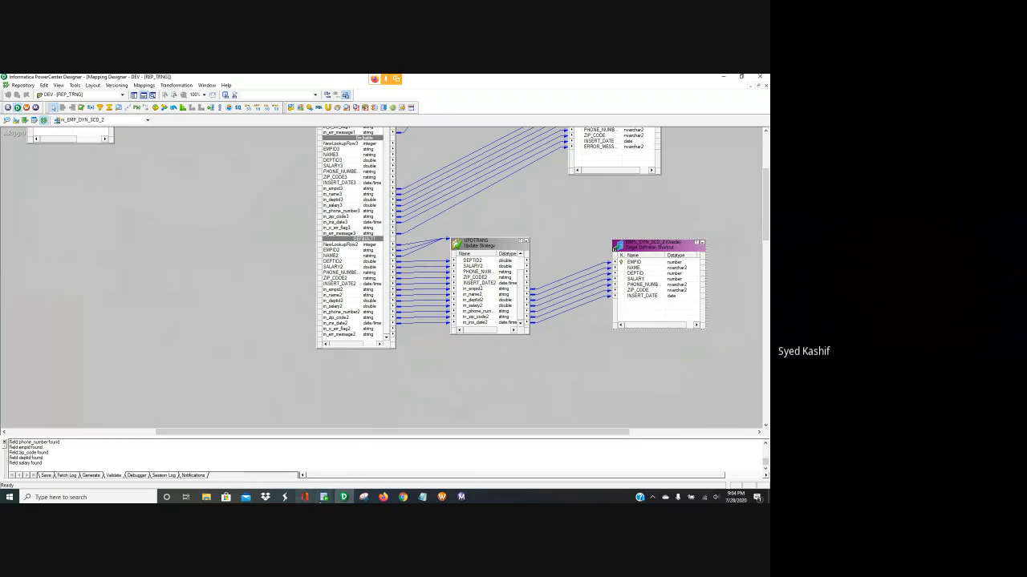
Reposition the error target definition down-right, then nudge it slightly back up-left
mouse_move(324, 498)
scroll(402, 385, "up", 3)
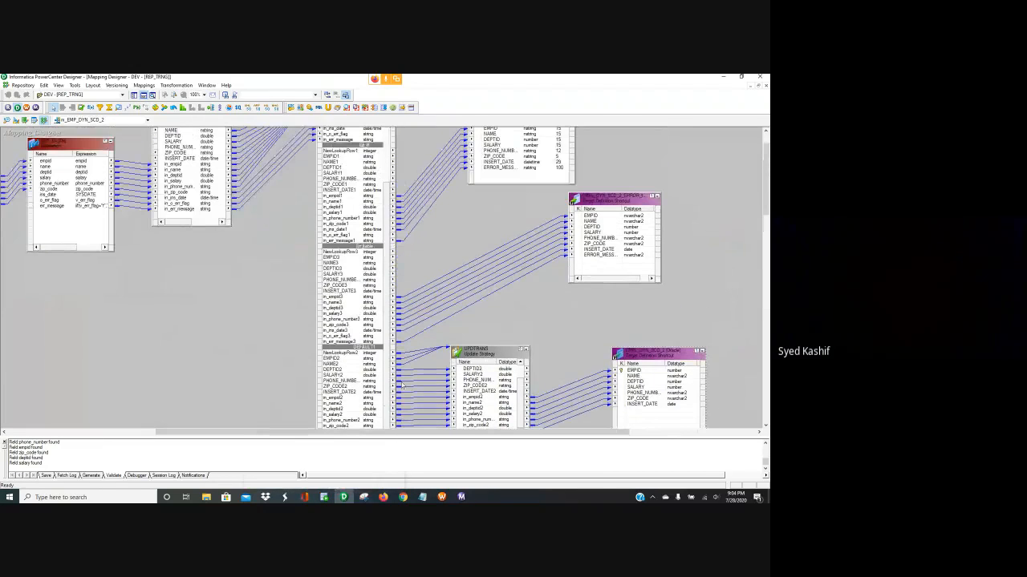
left_click_drag(641, 225, 650, 251)
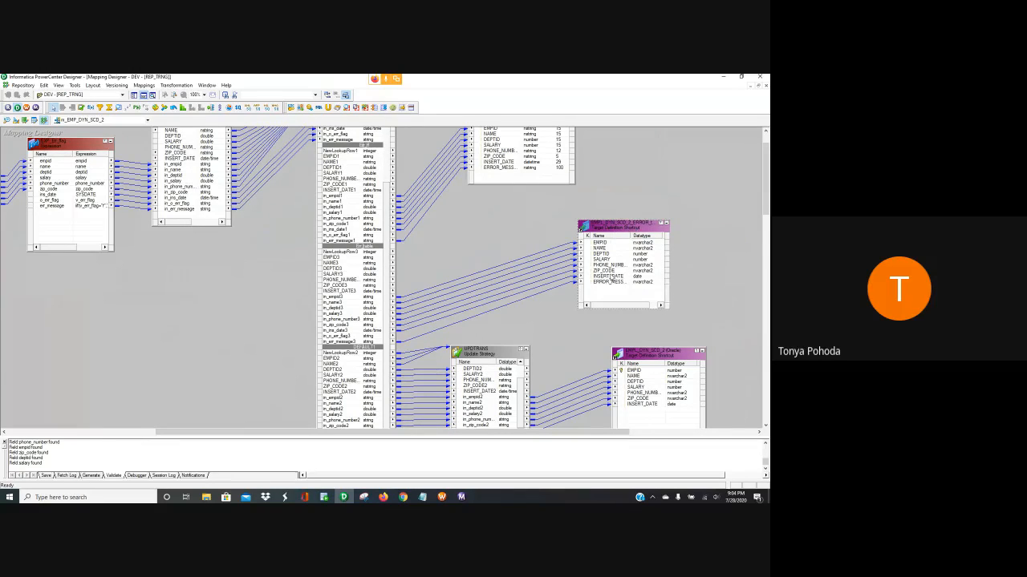
left_click_drag(635, 231, 625, 227)
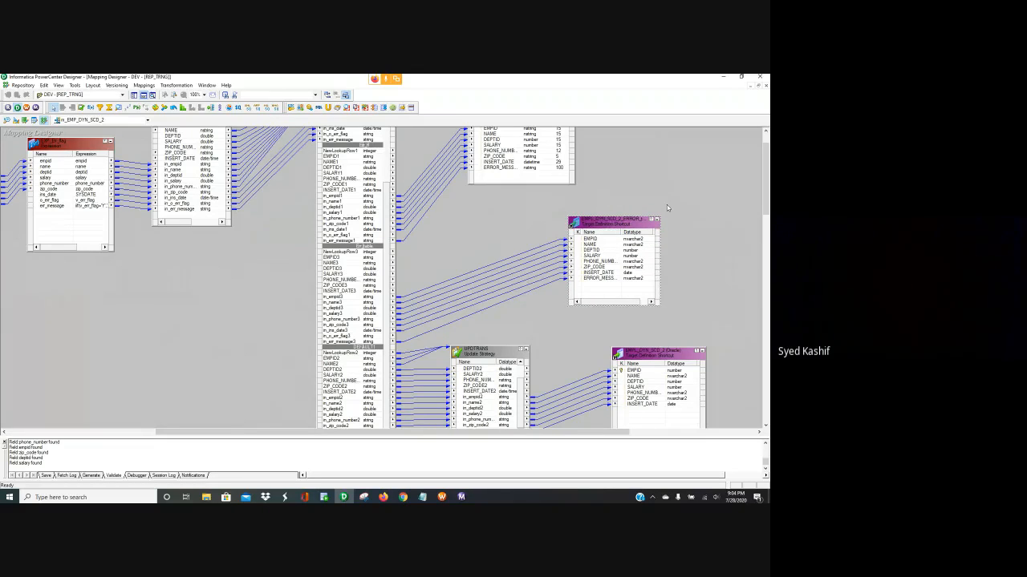
scroll(667, 204, "up", 1)
scroll(666, 205, "down", 1)
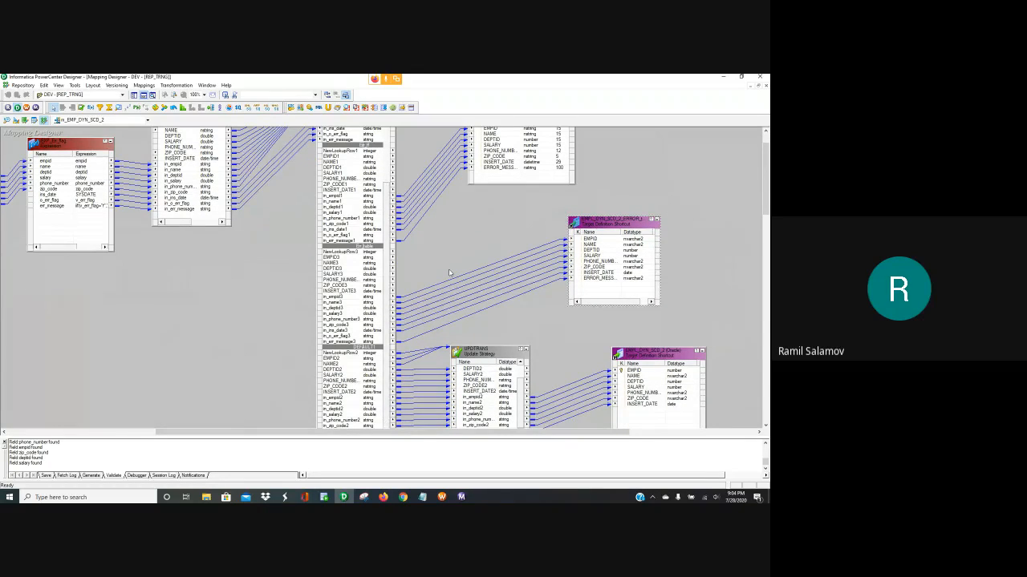
scroll(449, 268, "up", 1)
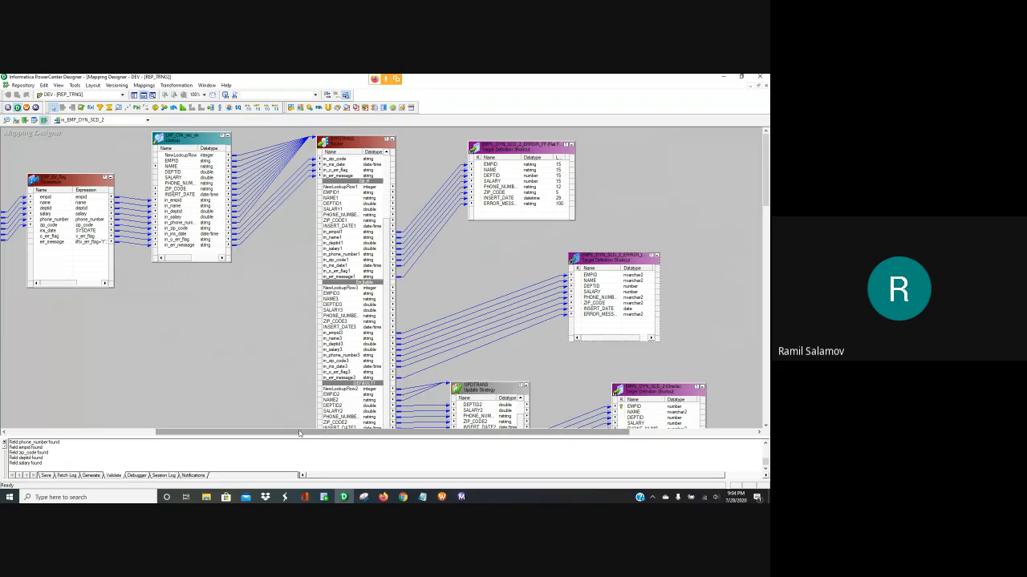
left_click_drag(293, 434, 278, 434)
Review LKP_Chk_rec_ex's Properties, Ports and EMPID lookup condition, then bring up the Notepad task notes
double_click(203, 140)
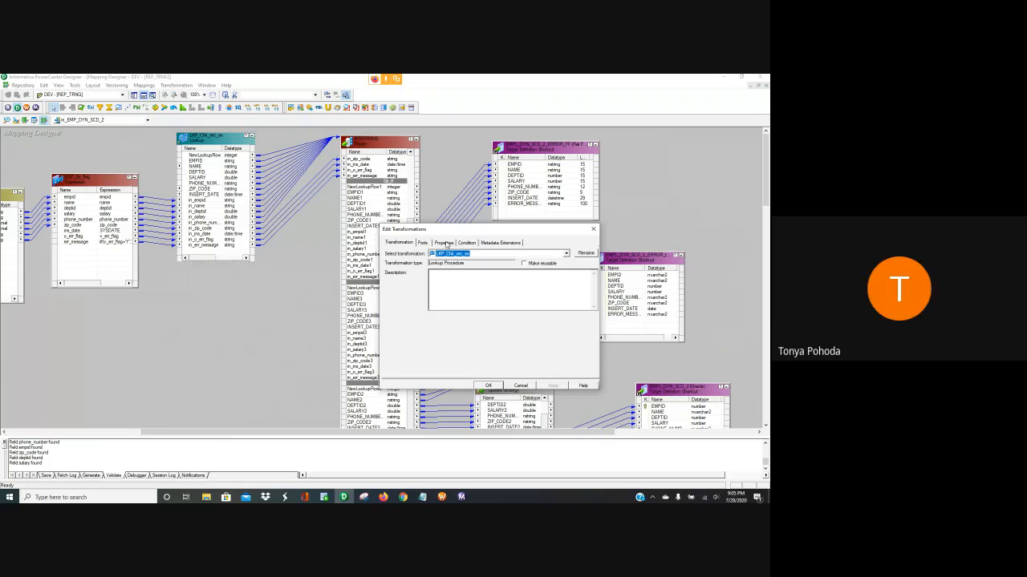
left_click(445, 243)
left_click(422, 243)
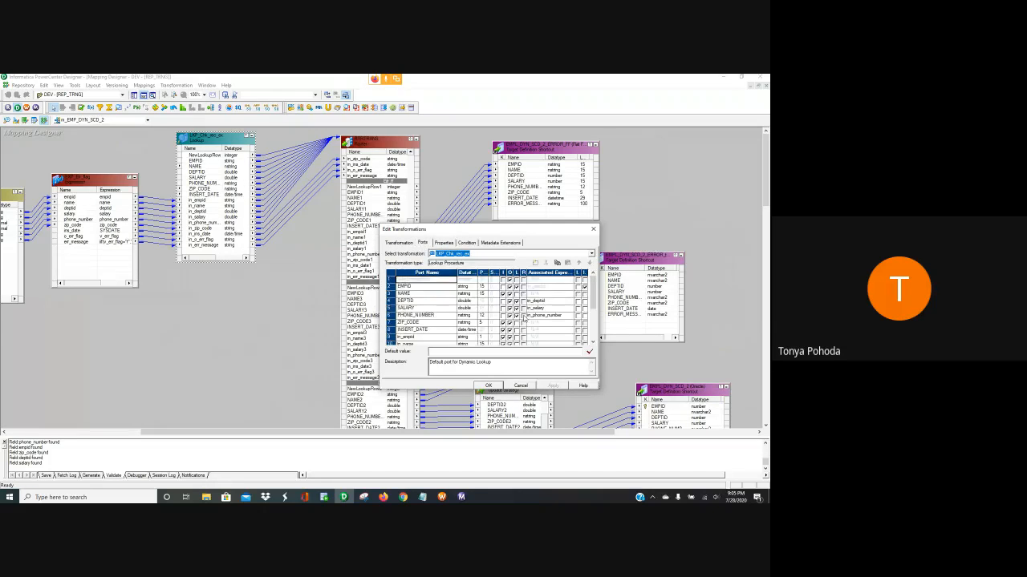
scroll(523, 315, "up", 1)
left_click(467, 243)
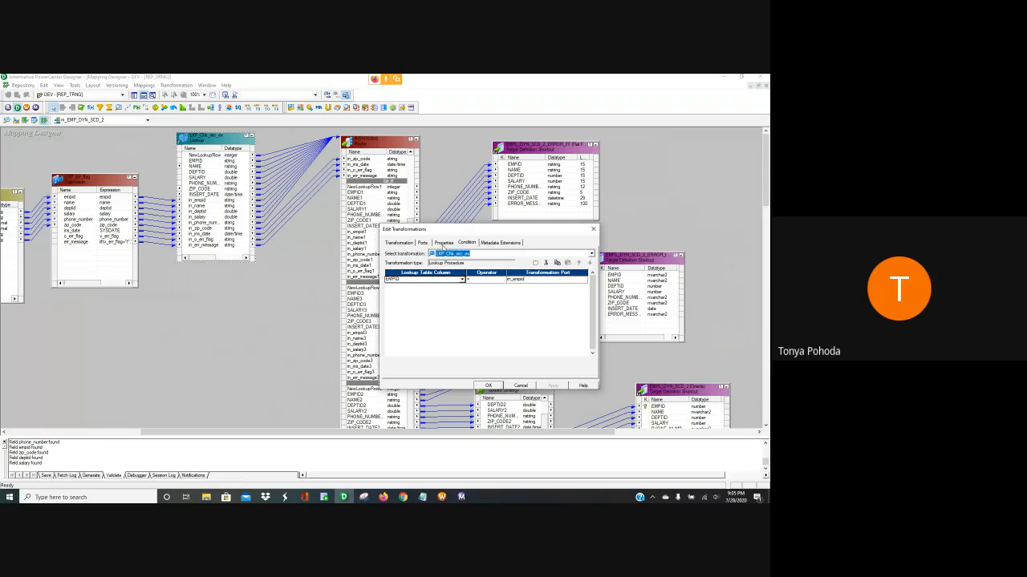
left_click(445, 243)
scroll(441, 245, "down", 3)
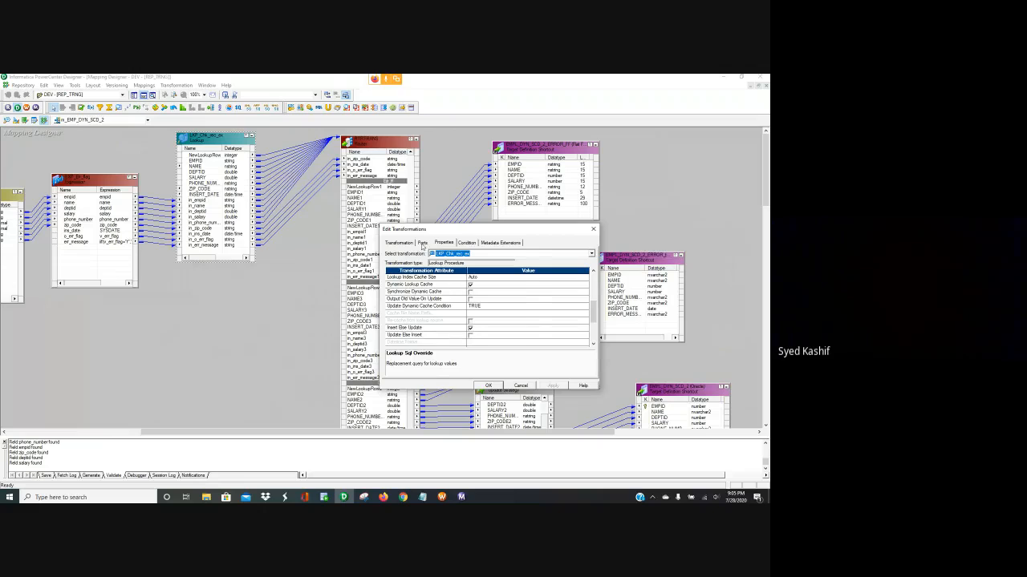
left_click(423, 242)
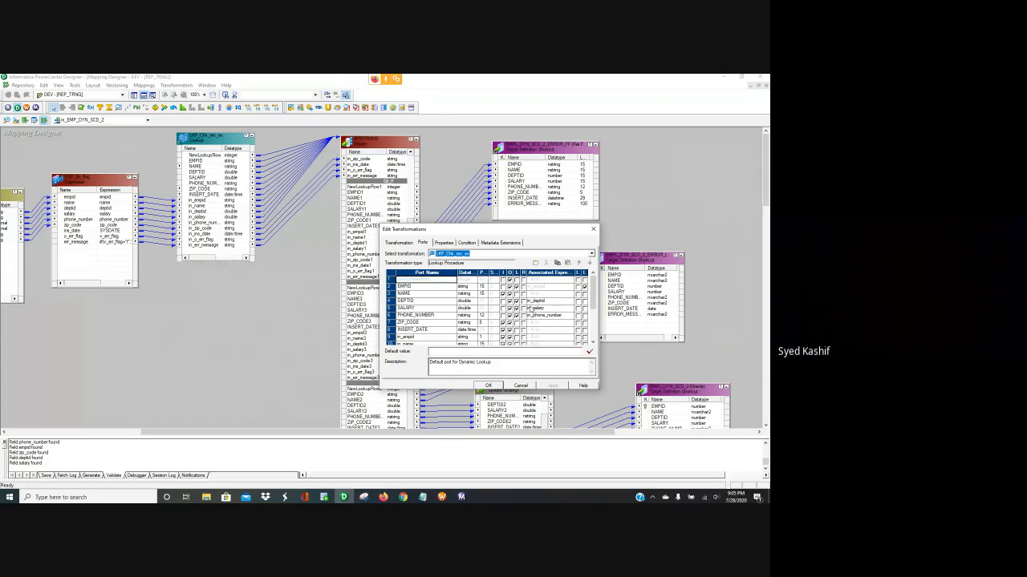
left_click(422, 497)
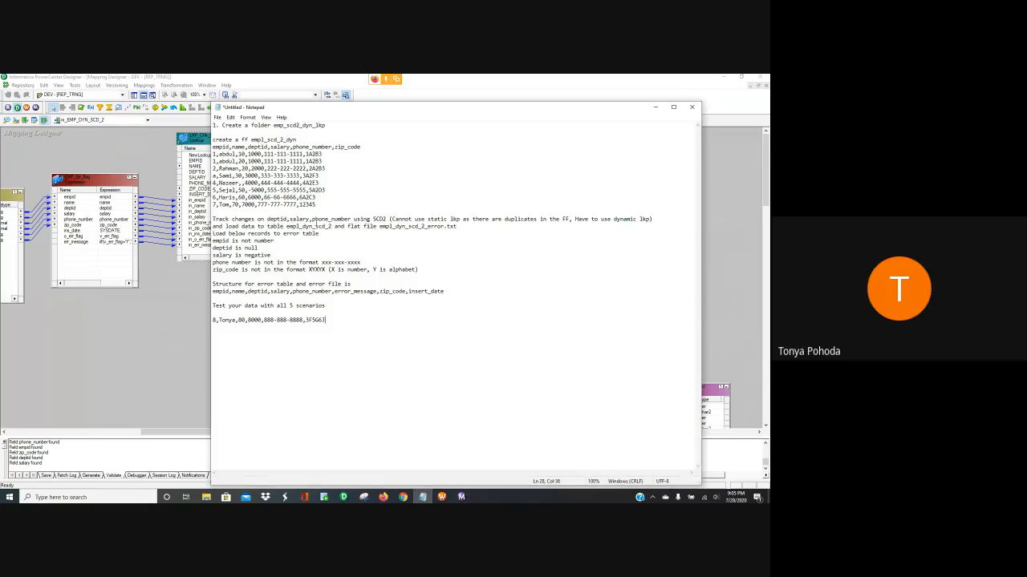
Return to the LKP_Chk_rec_ex lookup's edit dialog in PowerCenter Designer
left_click(67, 340)
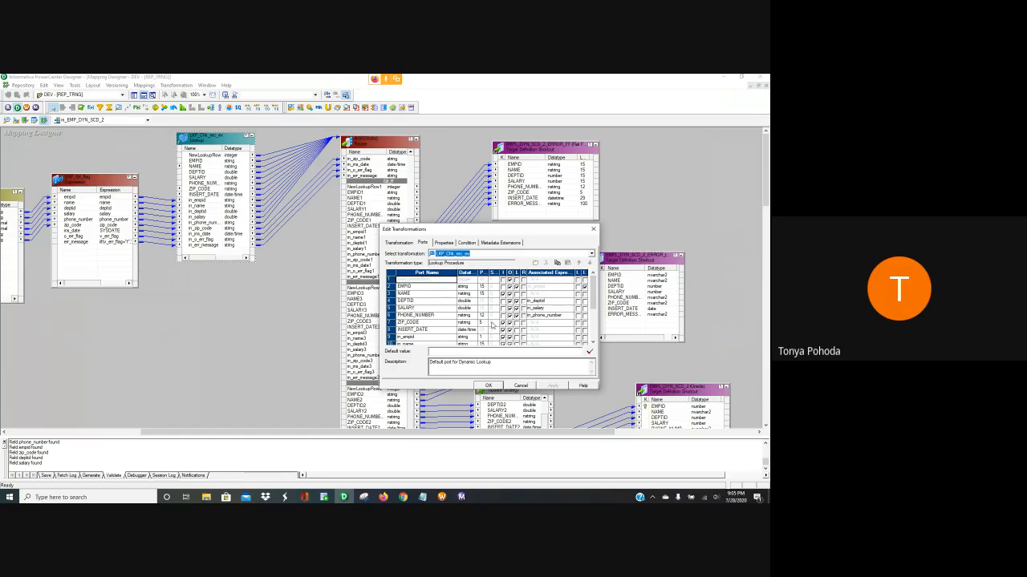
Delete the ZIP_CODE and INSERT_DATE ports from LKP_Chk_rec_ex and accept the edits
scroll(520, 329, "down", 1)
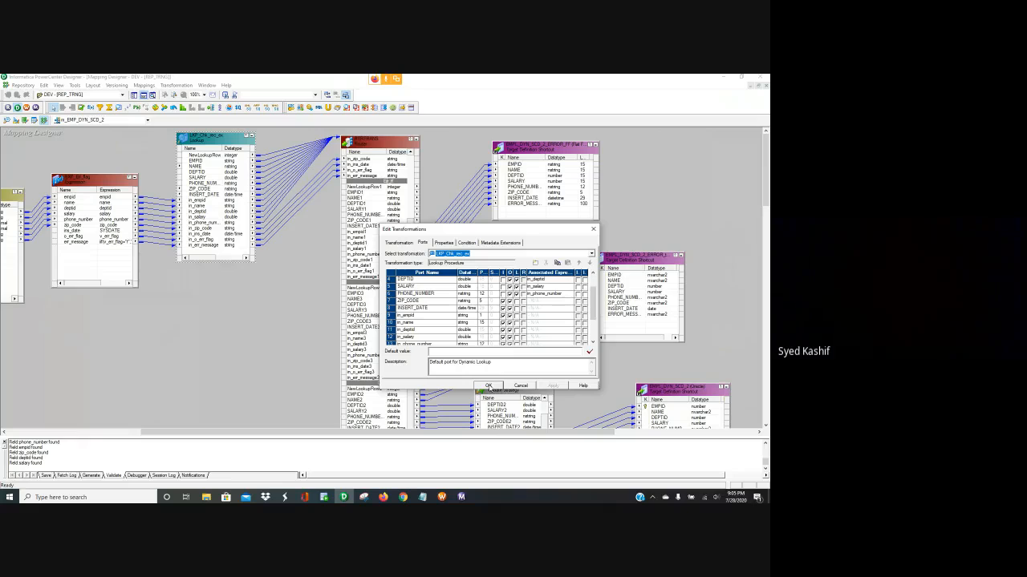
scroll(466, 333, "up", 1)
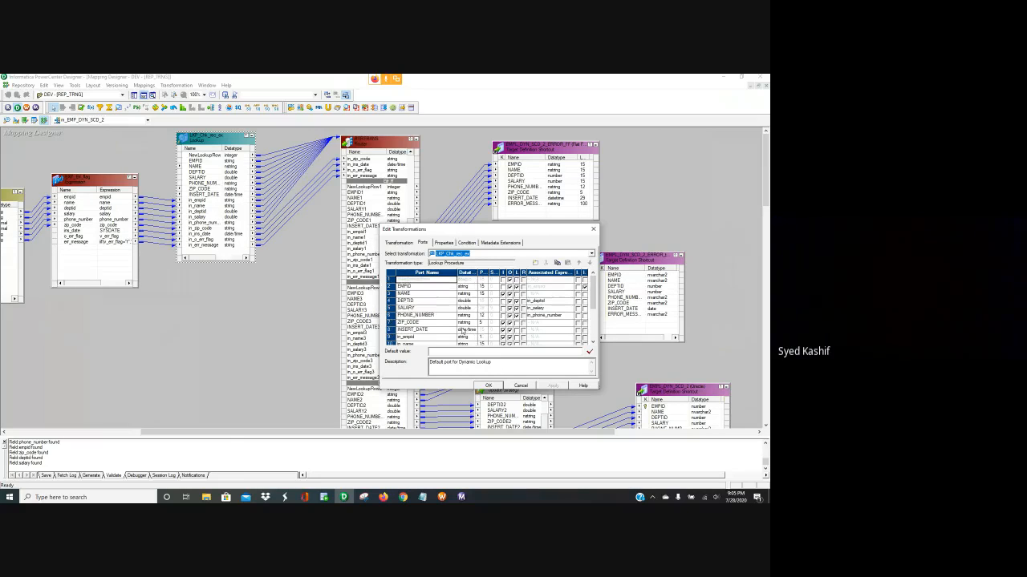
left_click(420, 296)
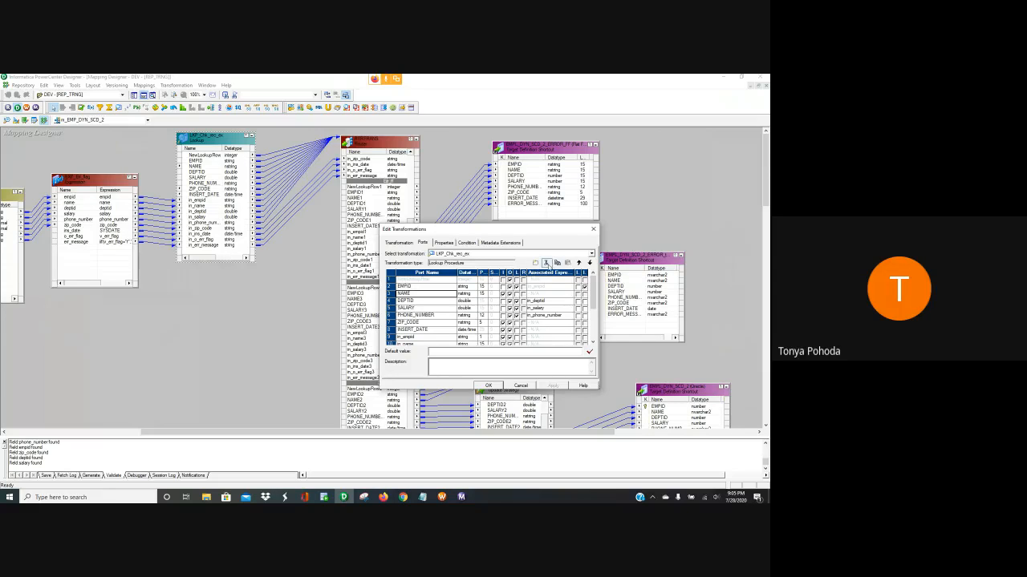
left_click(546, 263)
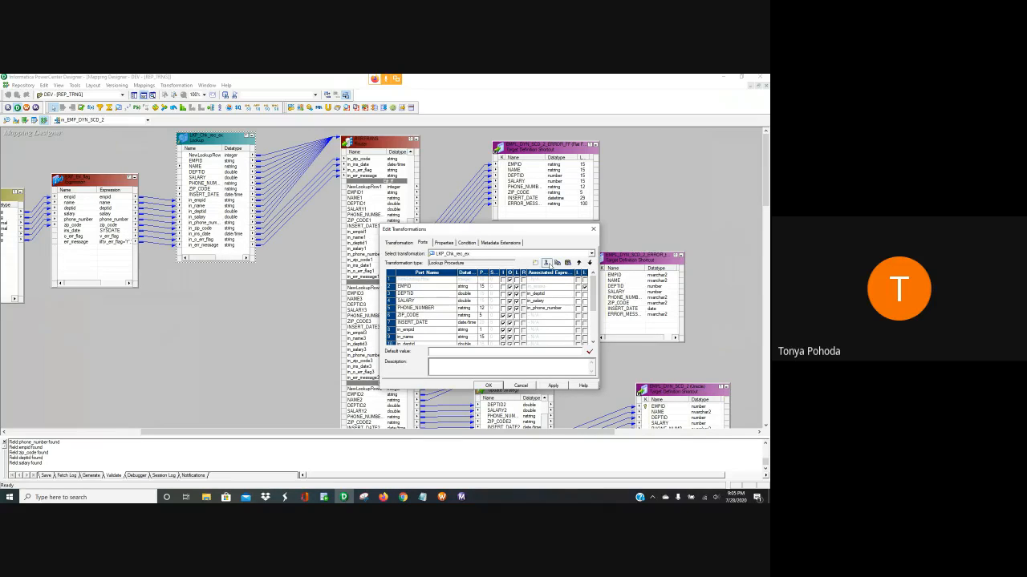
left_click(546, 263)
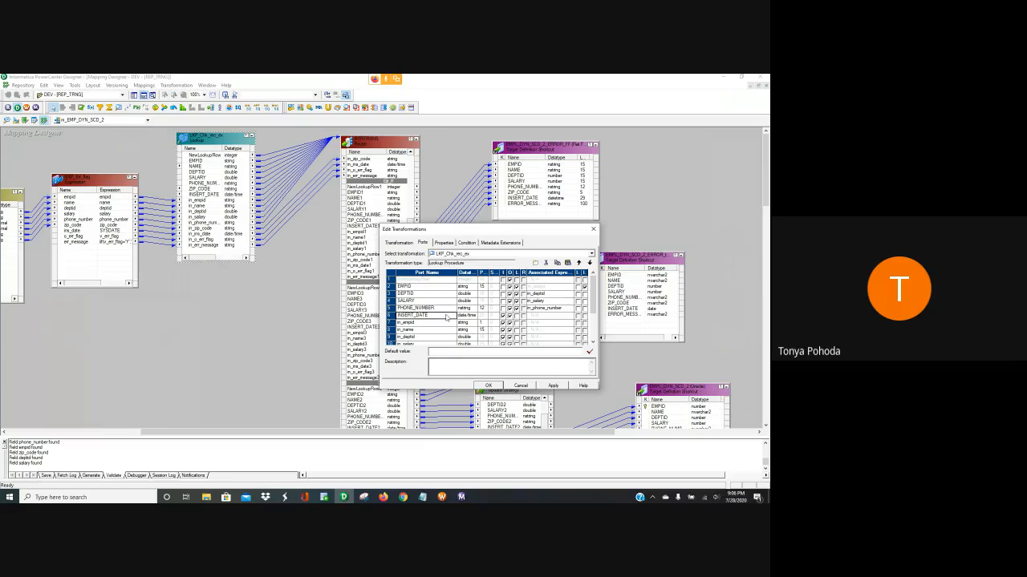
left_click(446, 319)
left_click(546, 263)
scroll(438, 309, "down", 2)
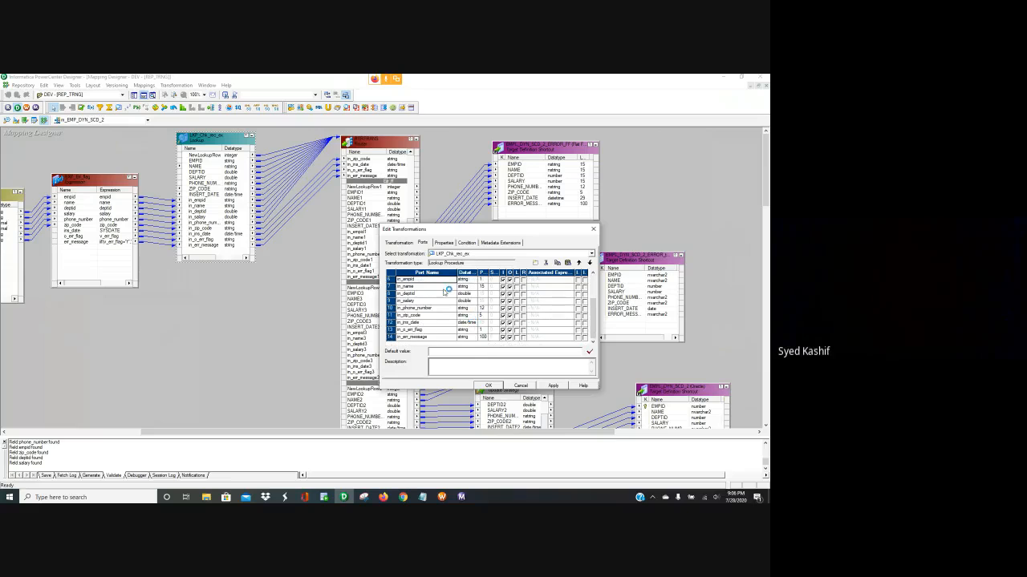
left_click(488, 386)
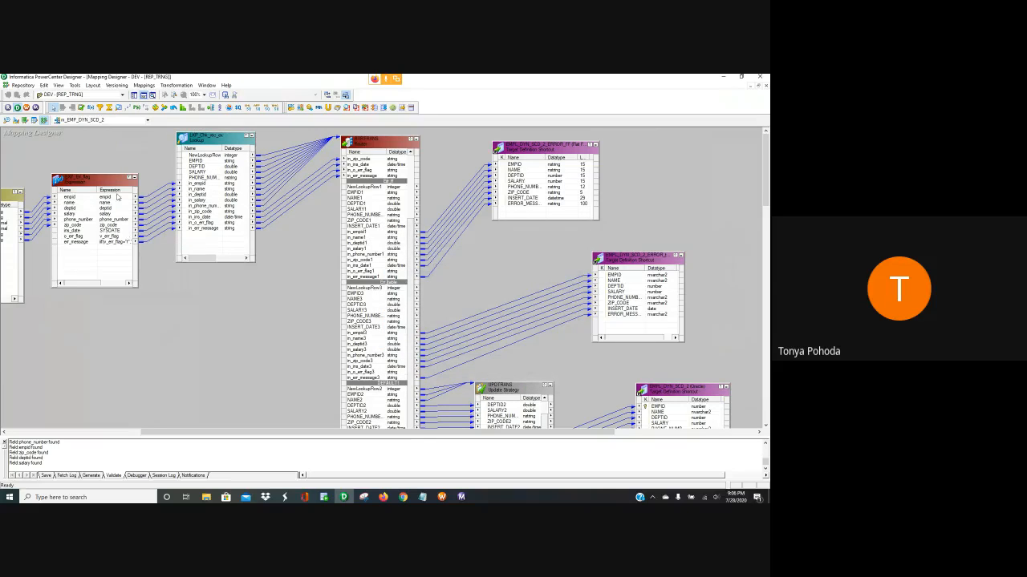
Drag EXP_Err_flag into alignment so its links to the lookup and router run straight
left_click_drag(109, 178, 104, 166)
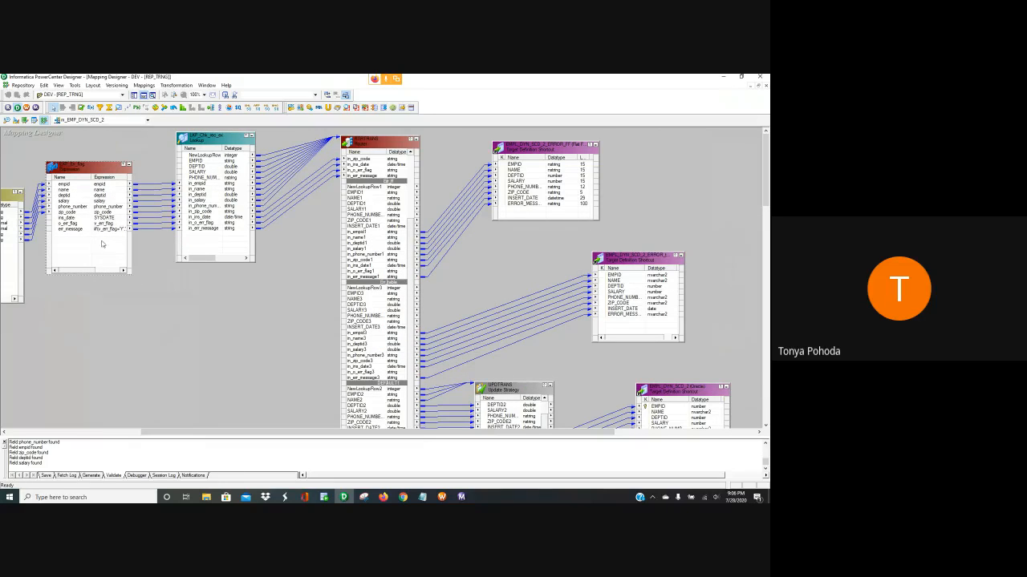
left_click_drag(315, 433, 278, 436)
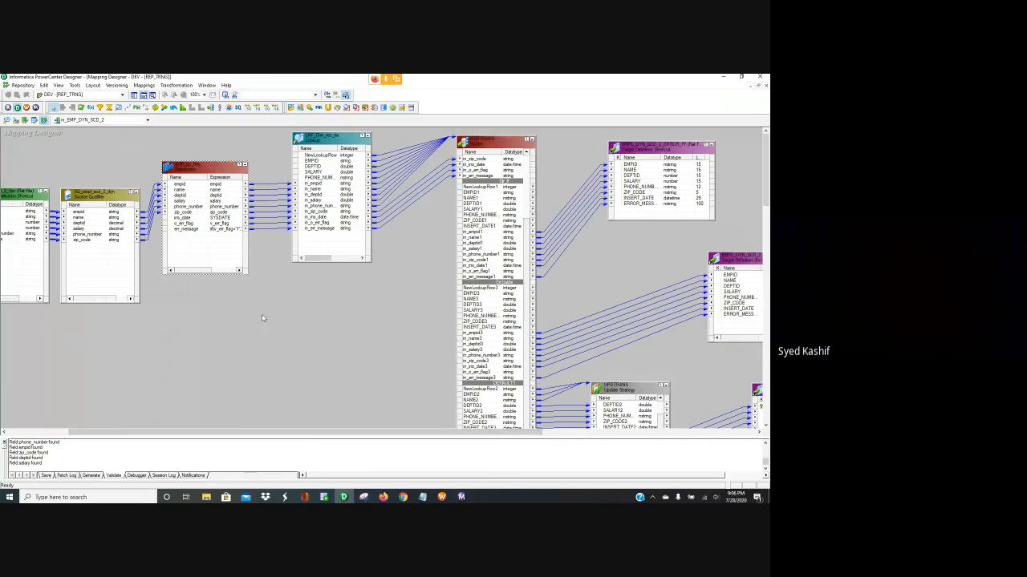
left_click_drag(220, 167, 226, 176)
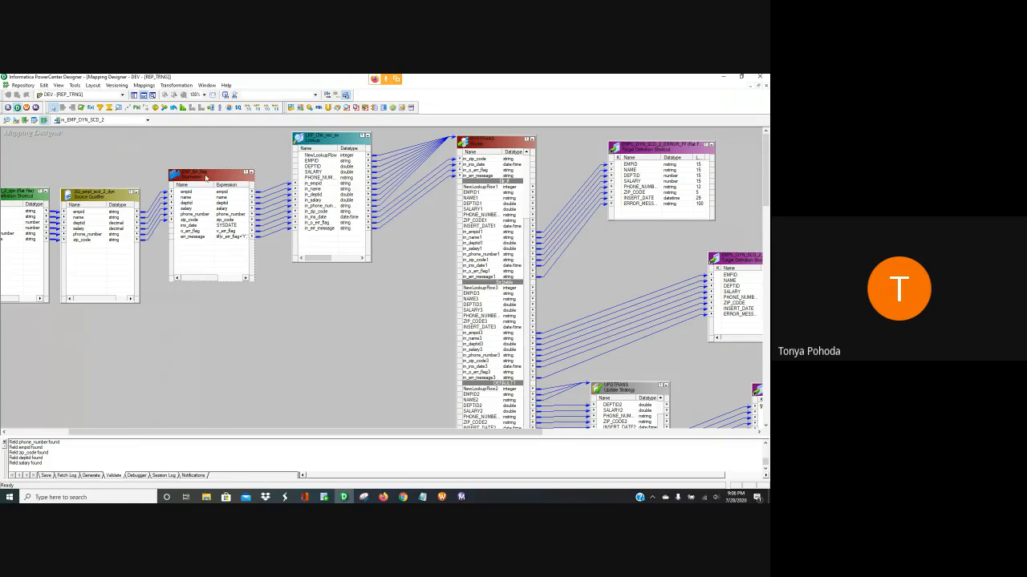
left_click_drag(206, 178, 218, 184)
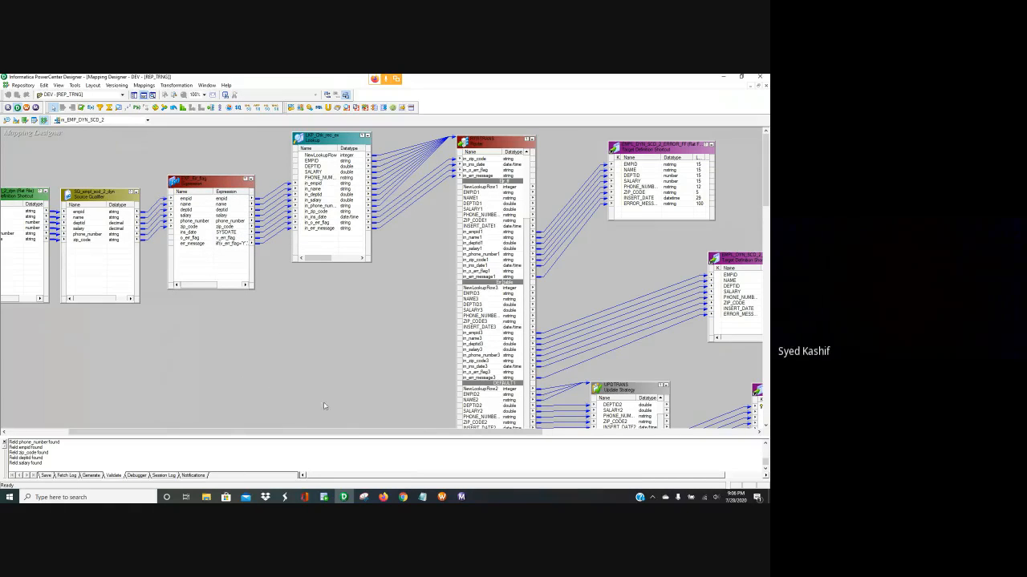
left_click_drag(306, 433, 309, 434)
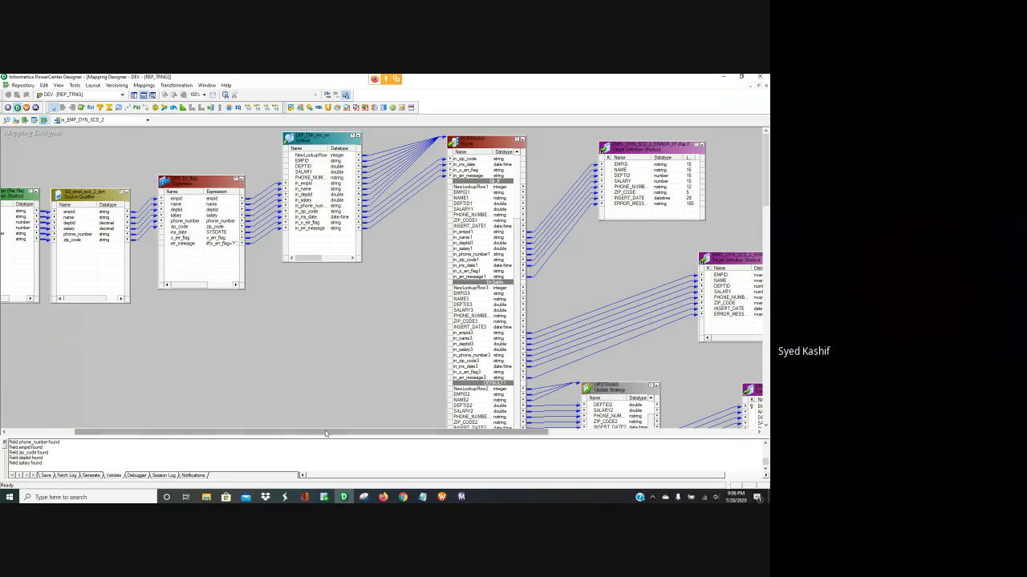
left_click_drag(325, 433, 315, 429)
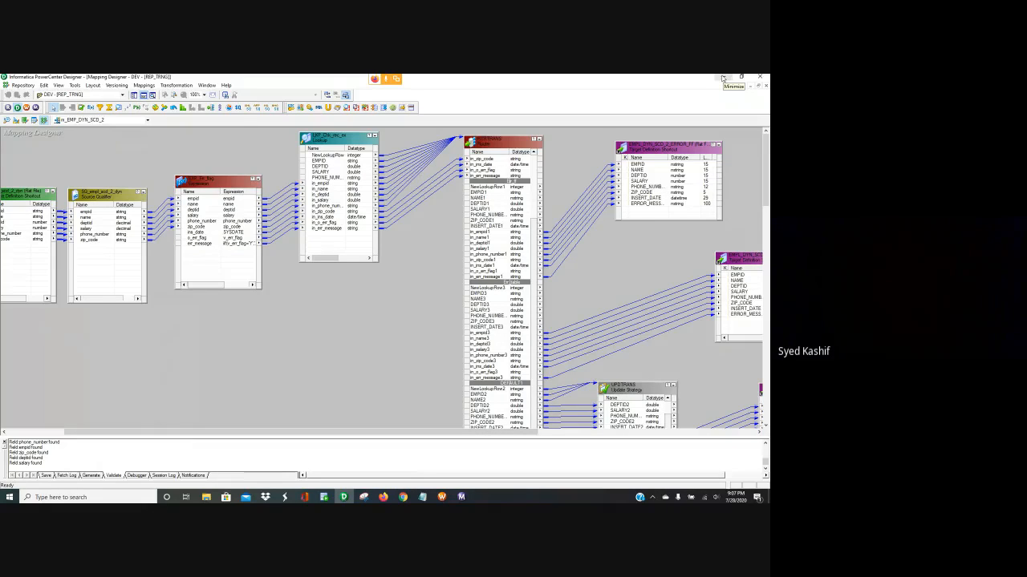
mouse_move(382, 498)
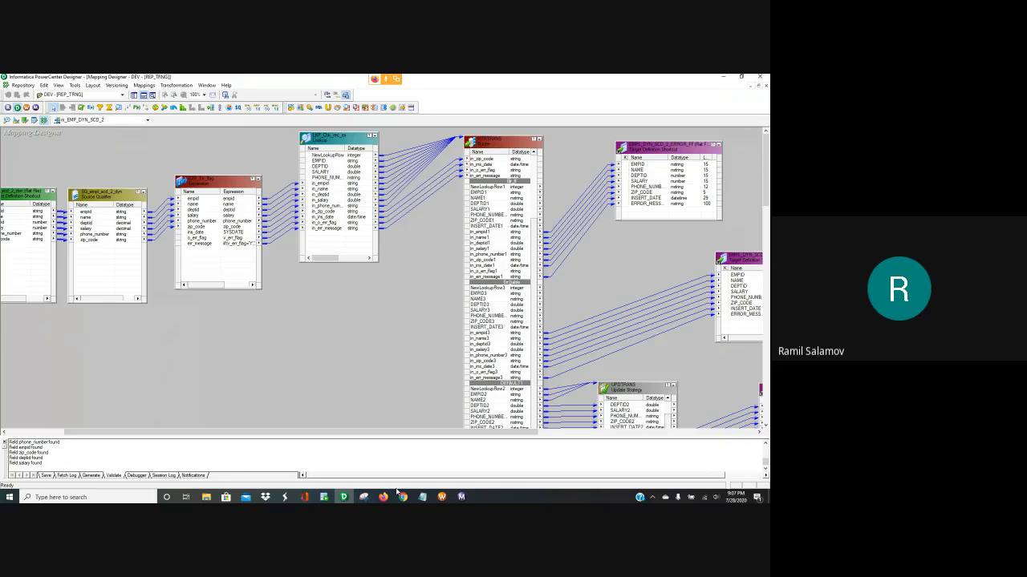
mouse_move(383, 497)
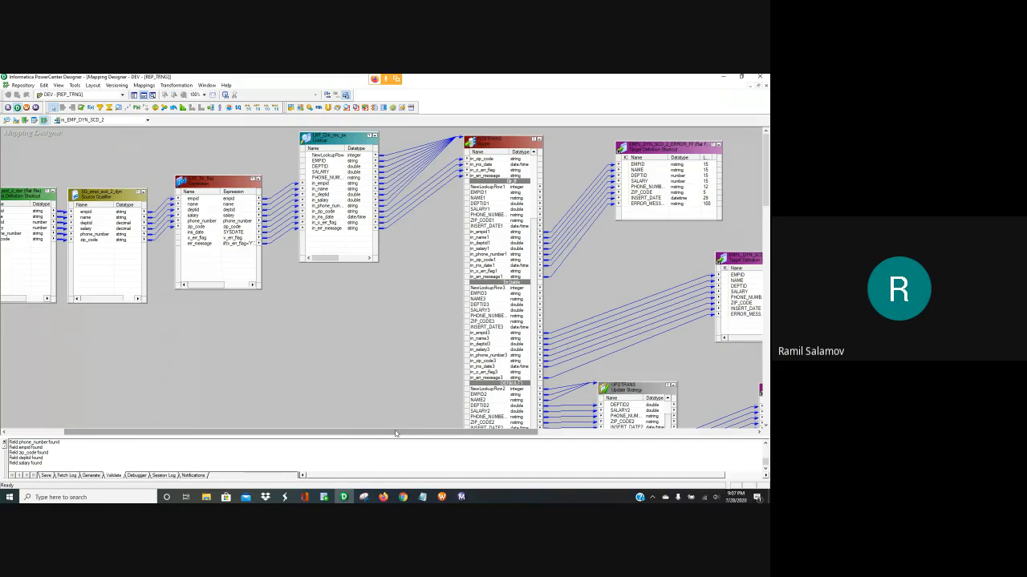
left_click_drag(396, 433, 328, 433)
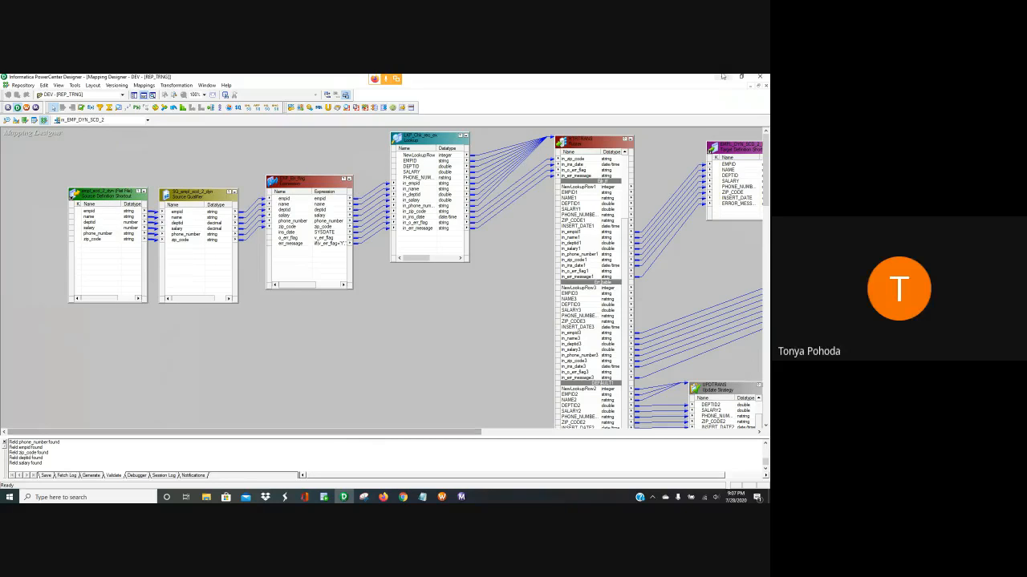
Show the Navigator and open the m_FF_ORA_EMPLOYEE_SCD_2 mapping for review
left_click(134, 95)
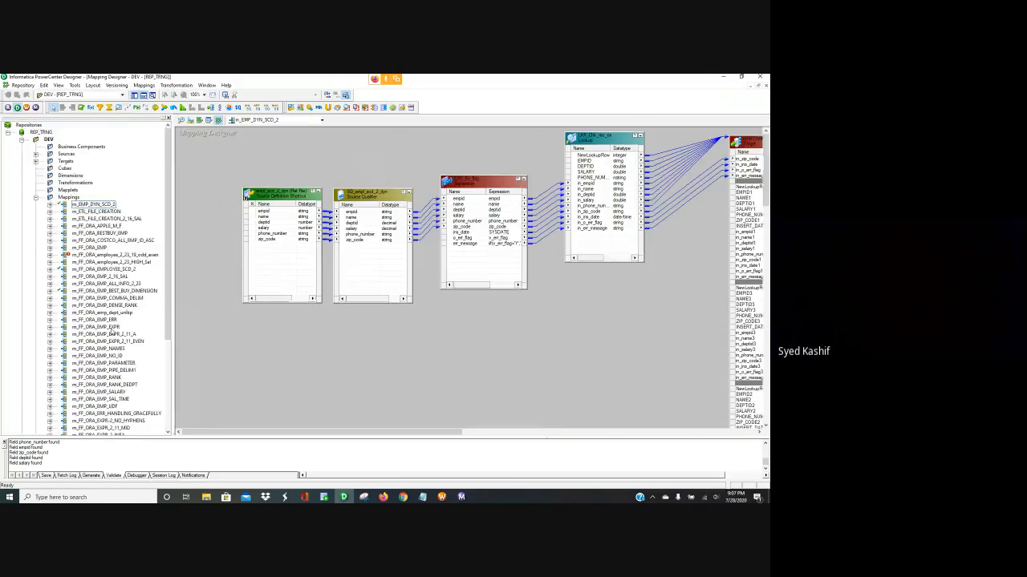
scroll(117, 281, "down", 1)
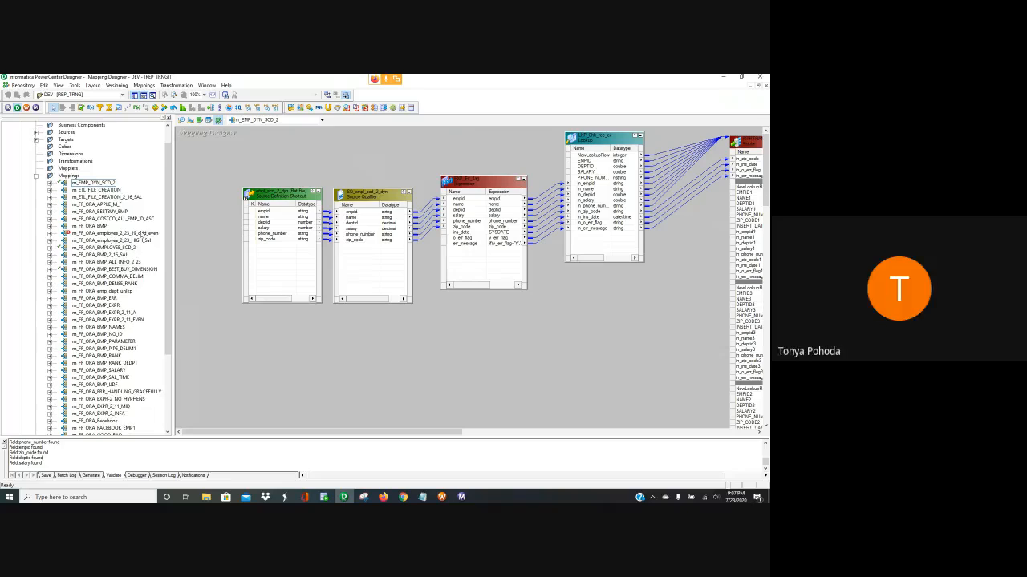
right_click(126, 248)
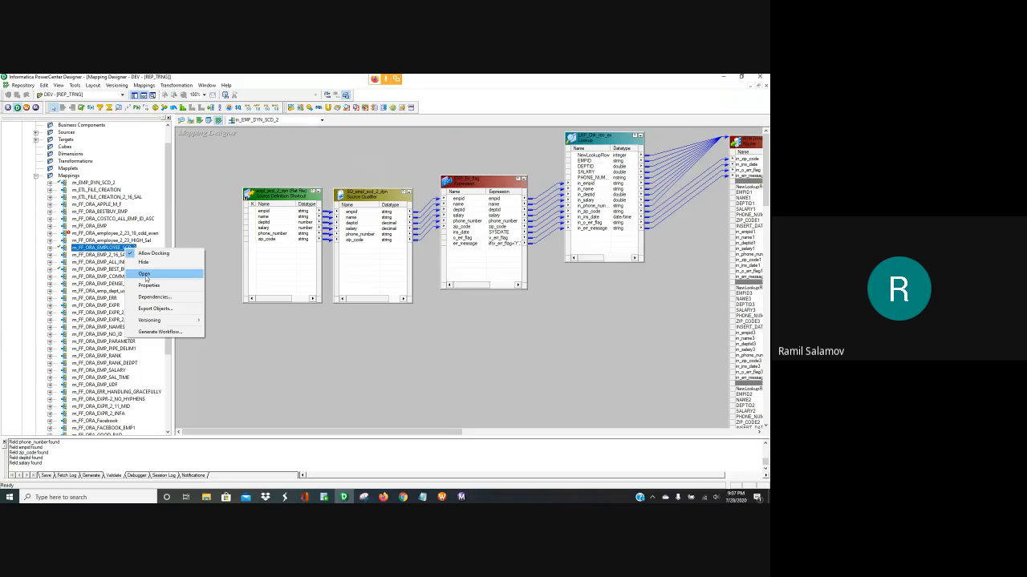
left_click(145, 274)
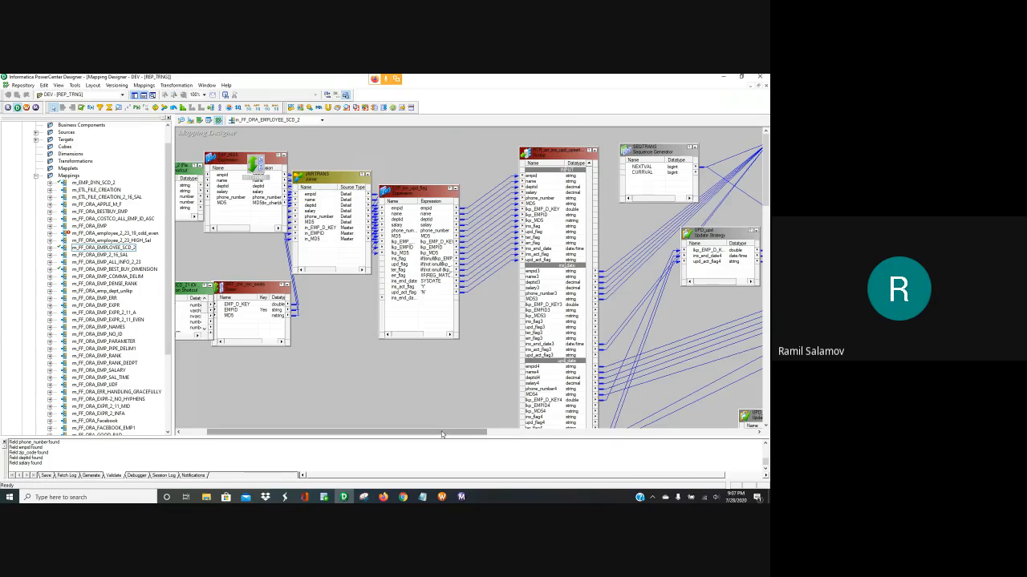
left_click_drag(441, 434, 616, 433)
scroll(574, 354, "down", 1)
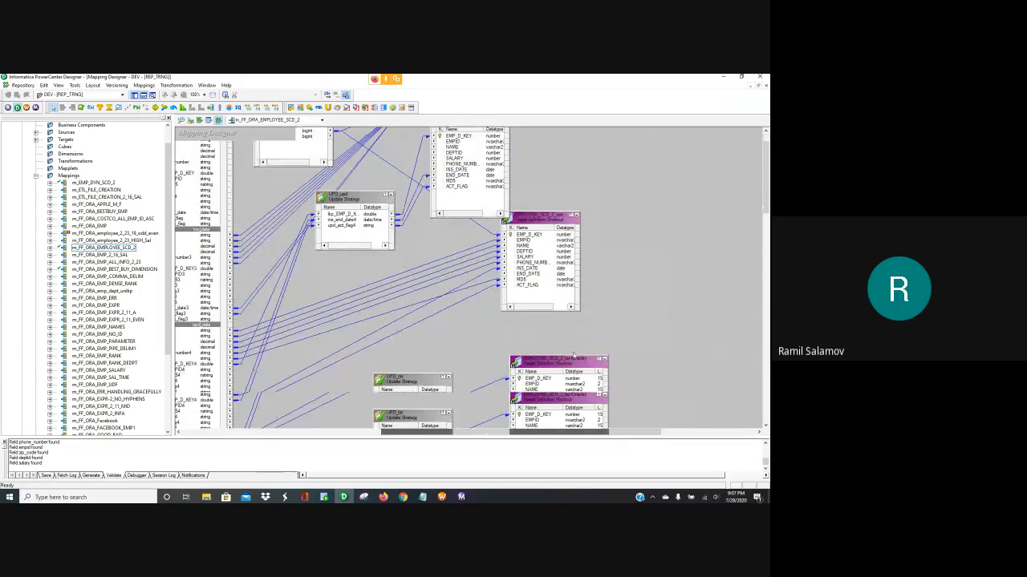
scroll(574, 354, "down", 1)
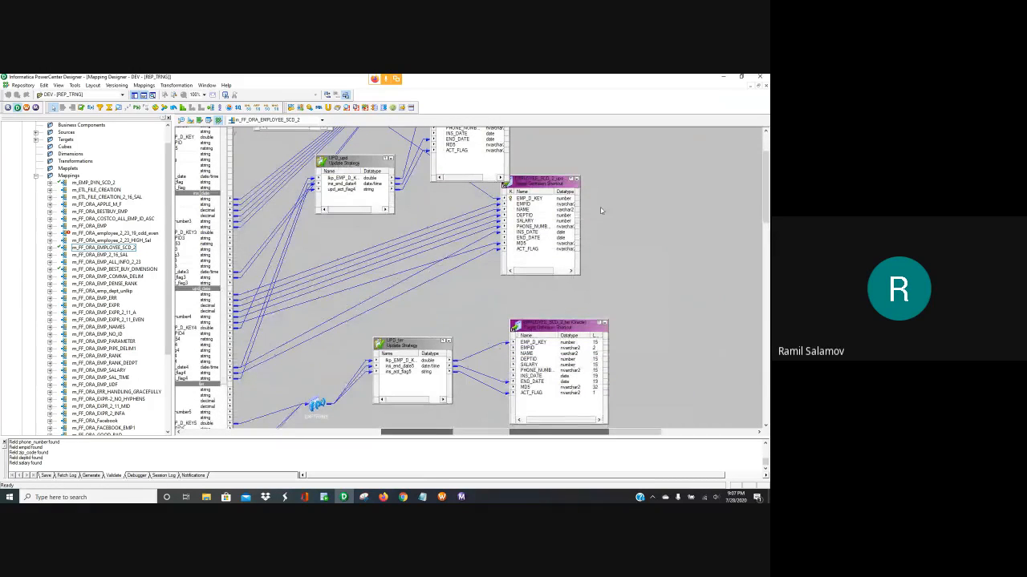
scroll(546, 265, "up", 2)
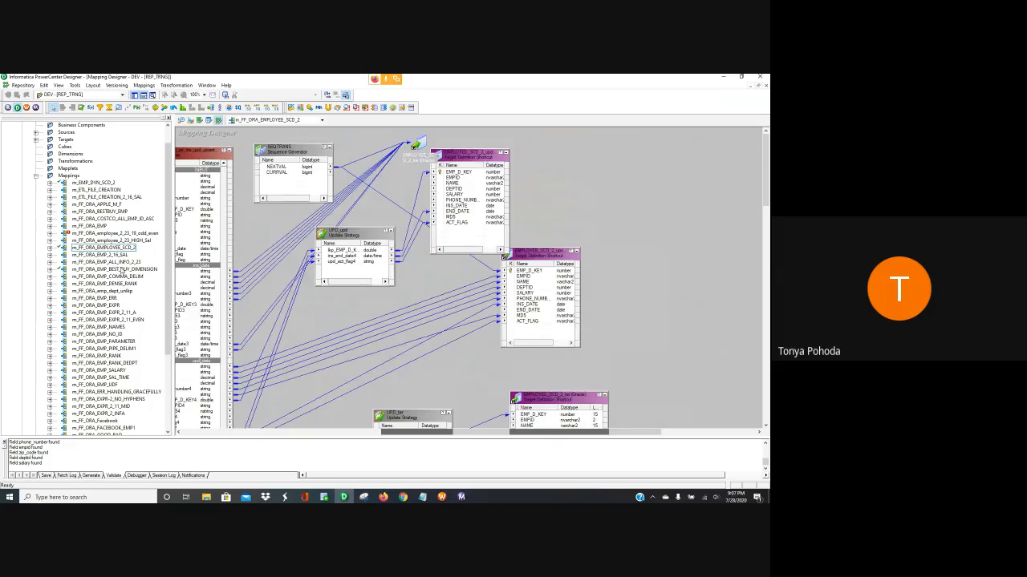
Open m_FF_ORA_EMP_BEST_BUY_DIMENSION for review, then stop presenting in Google Meet
right_click(121, 271)
left_click(142, 277)
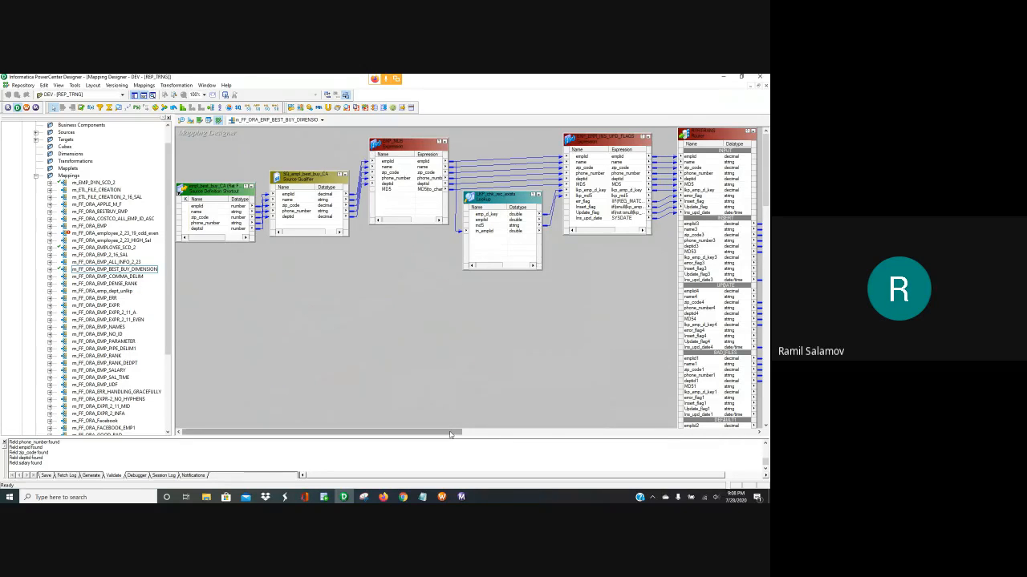
left_click_drag(450, 434, 596, 417)
scroll(140, 325, "down", 1)
scroll(141, 326, "down", 3)
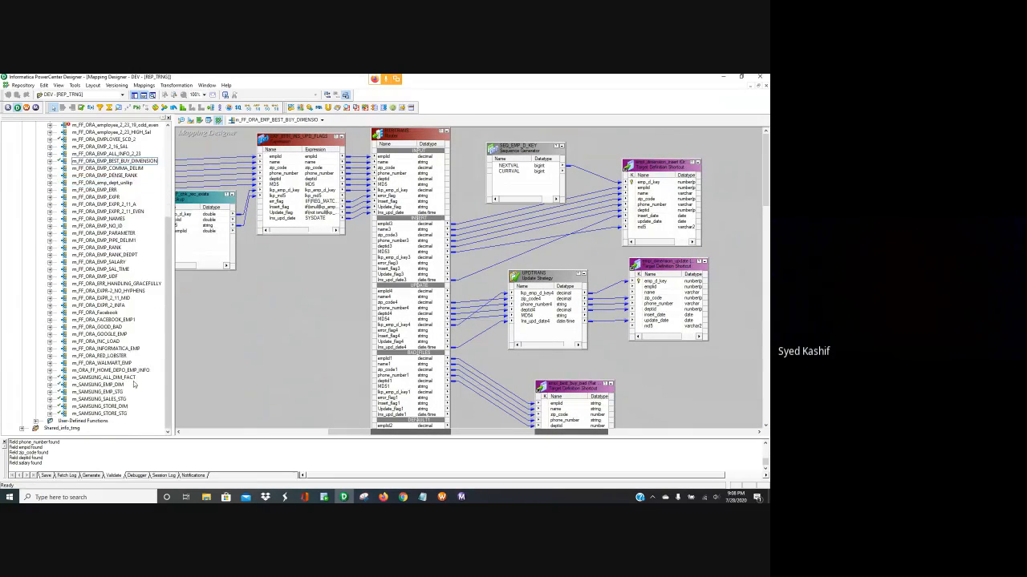
scroll(135, 385, "down", 1)
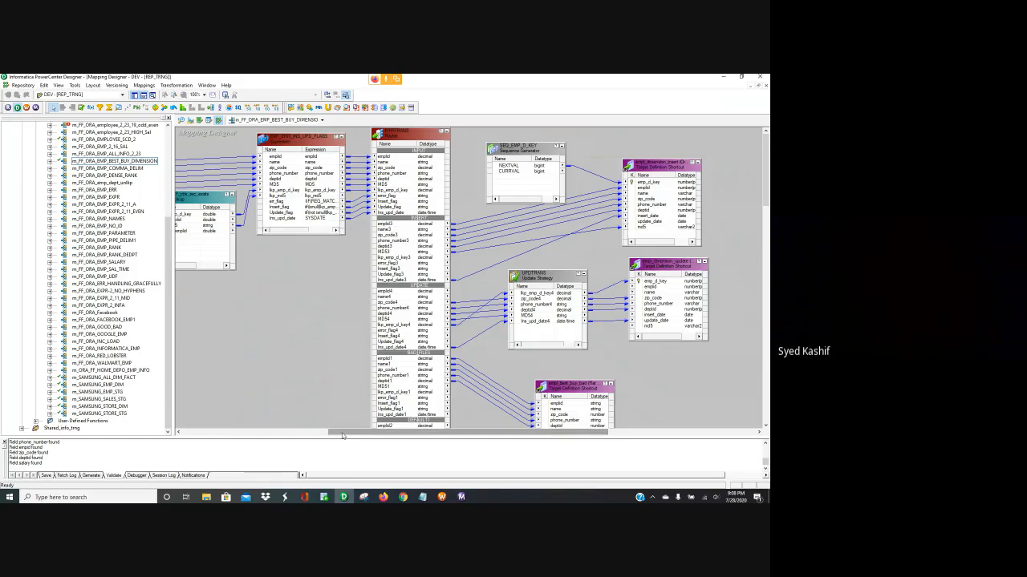
left_click_drag(342, 433, 232, 433)
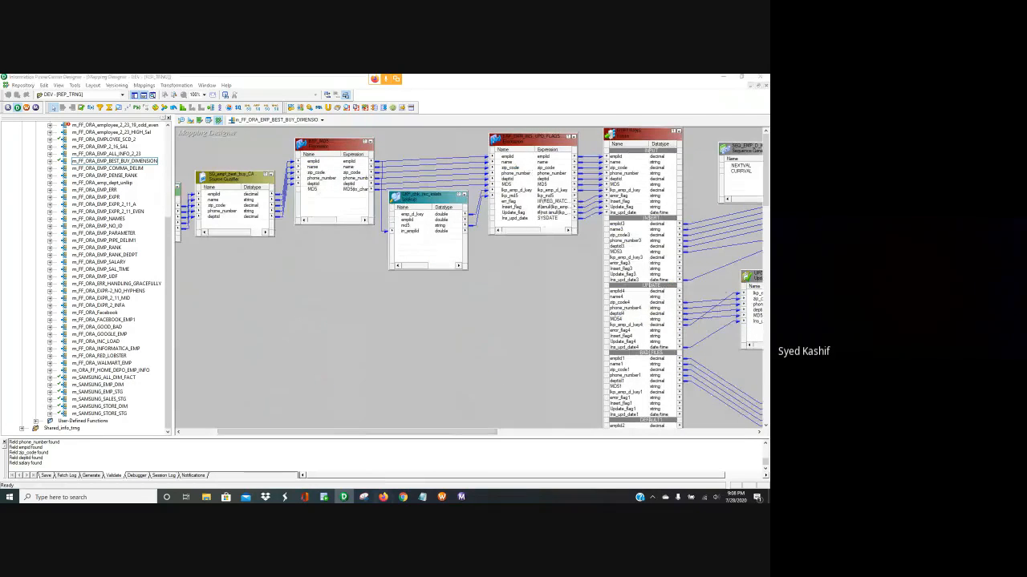
left_click(383, 497)
left_click(372, 331)
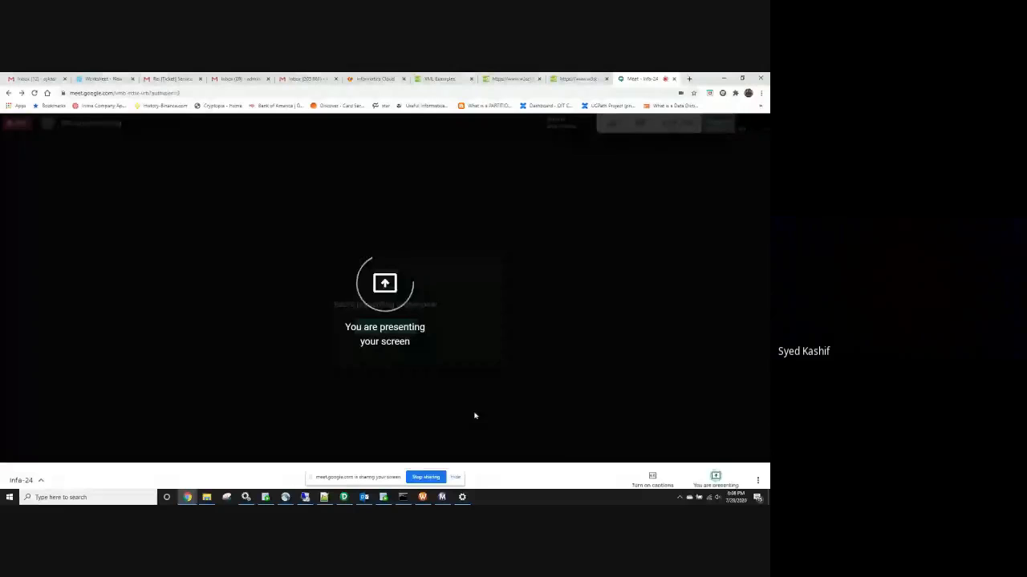
Reshare the screen with Present now, then switch the browser from Gmail to Informatica Cloud
left_click(458, 477)
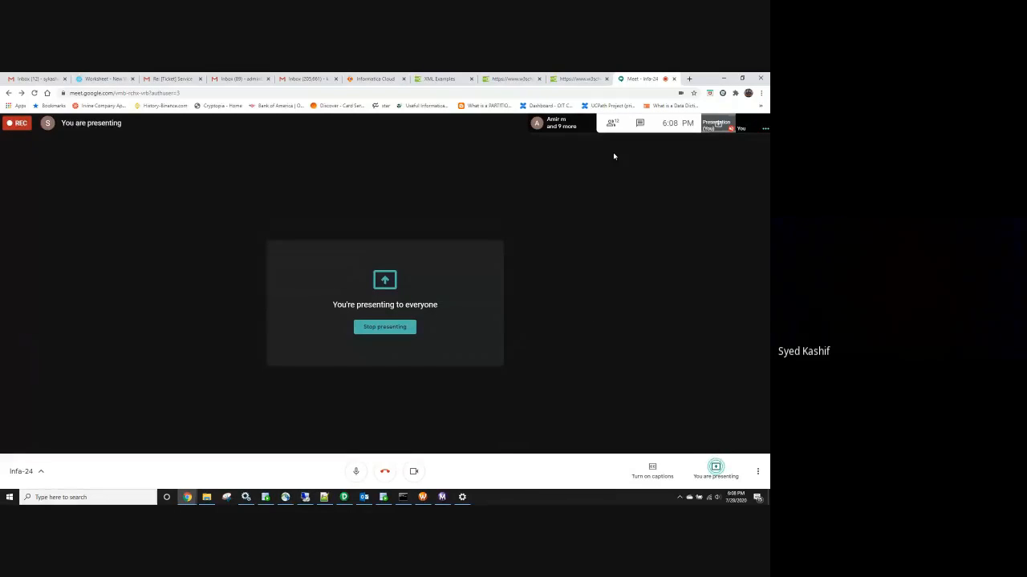
left_click(306, 79)
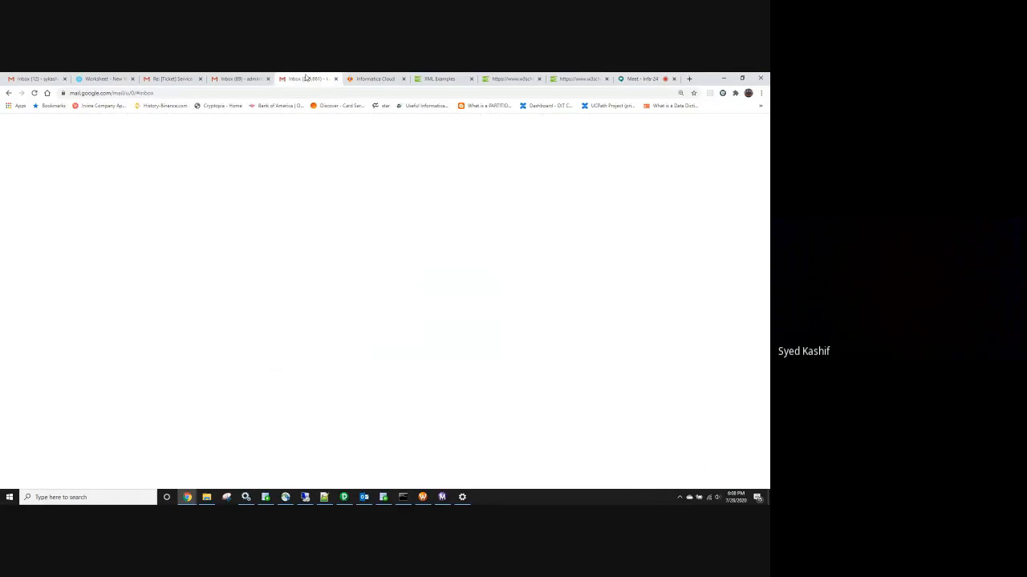
left_click(376, 79)
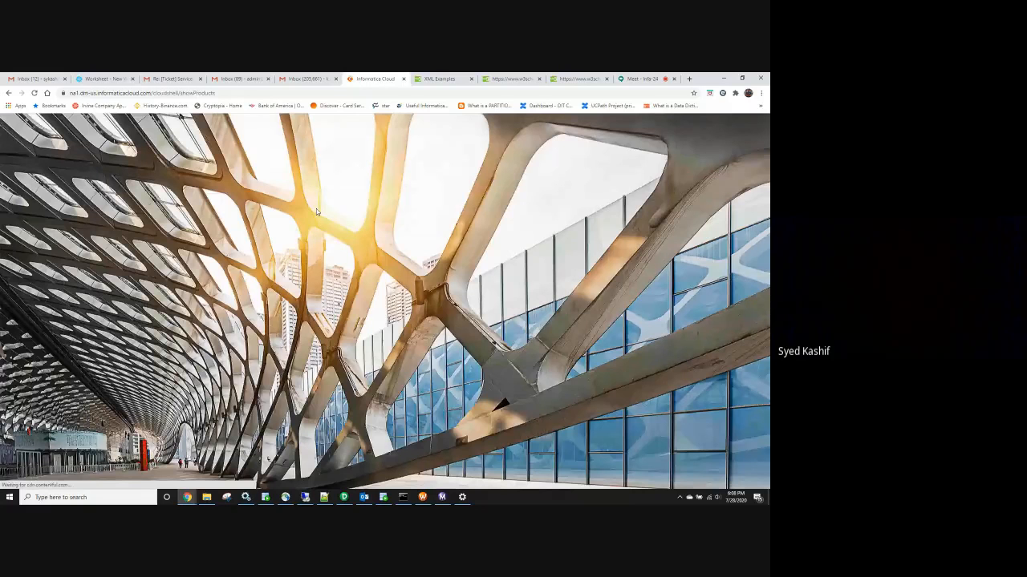
Log in to Data Integration and list All Assets (4), including m_FF_ORA, m_SF_ORA and Mapping1
left_click(277, 266)
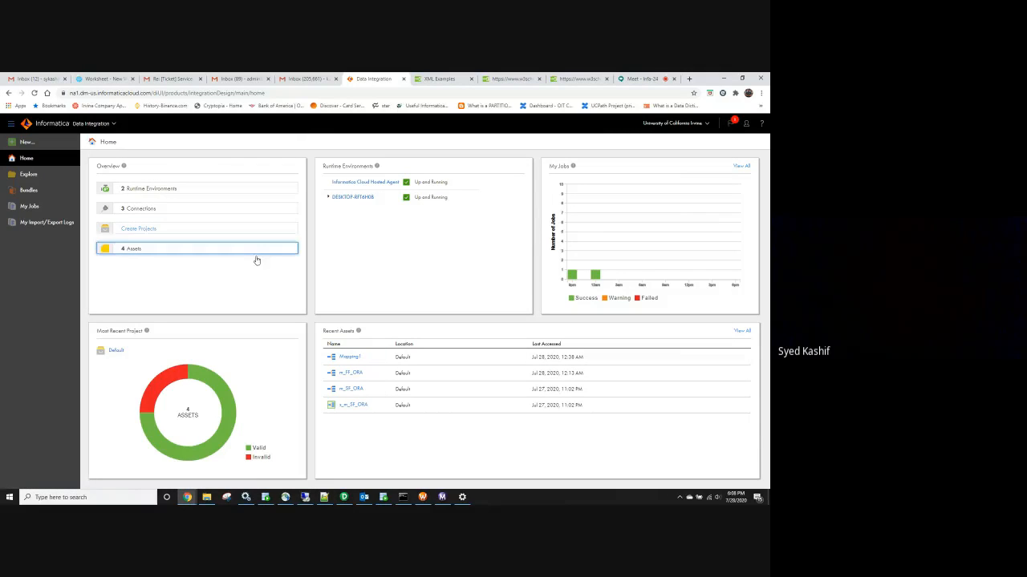
left_click(127, 251)
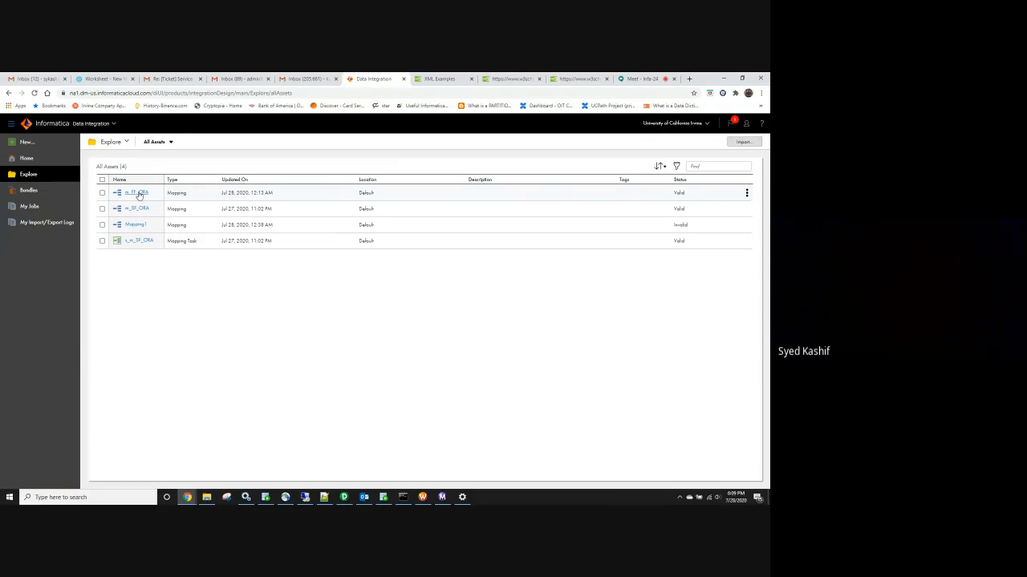
left_click(138, 194)
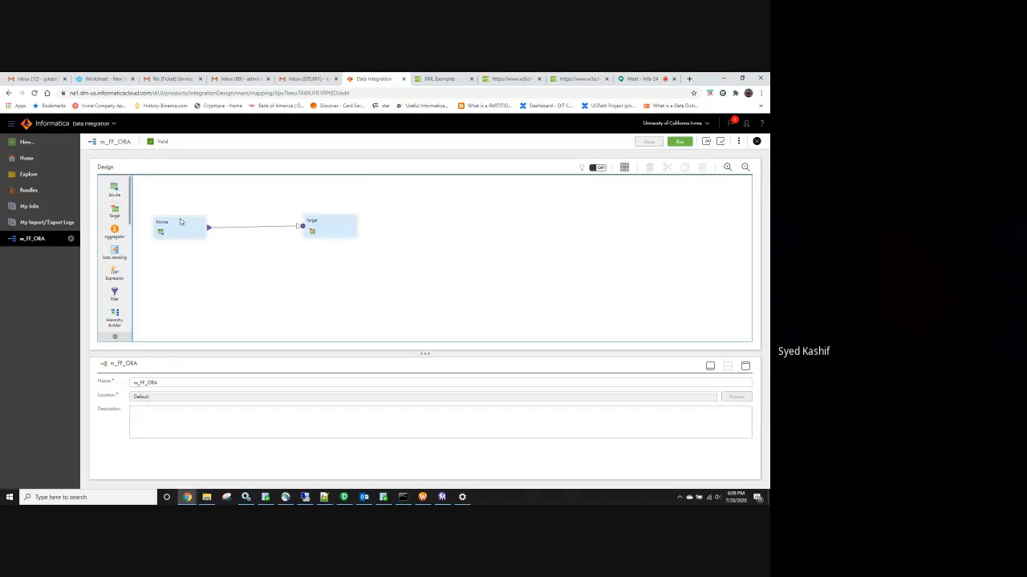
left_click_drag(131, 205, 122, 126)
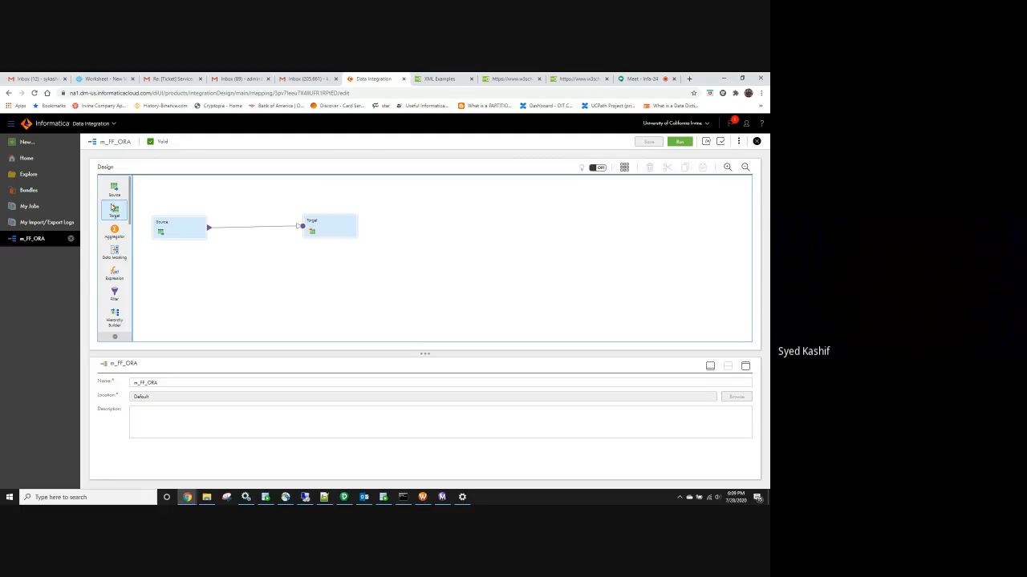
scroll(112, 207, "down", 5)
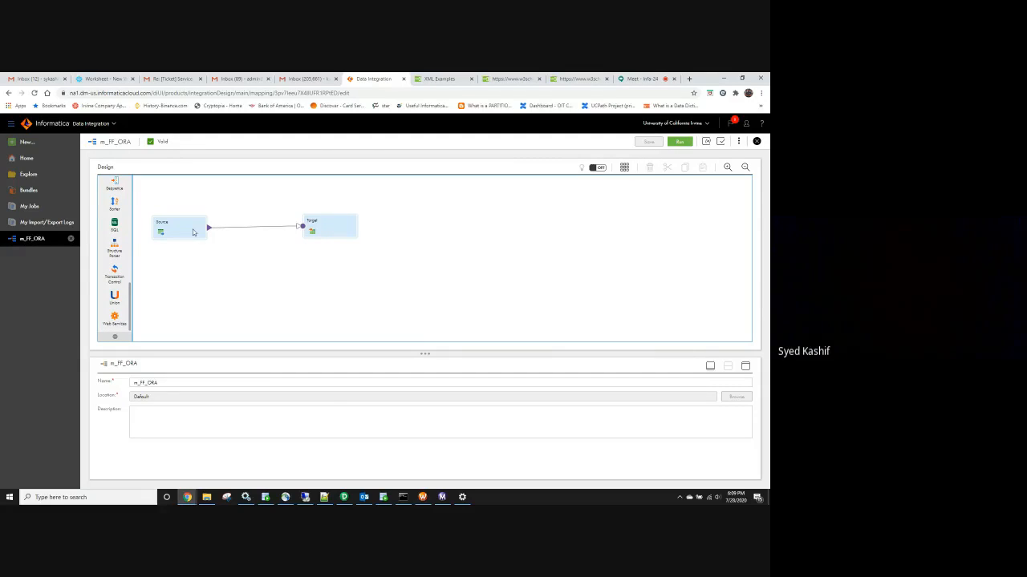
left_click(338, 231)
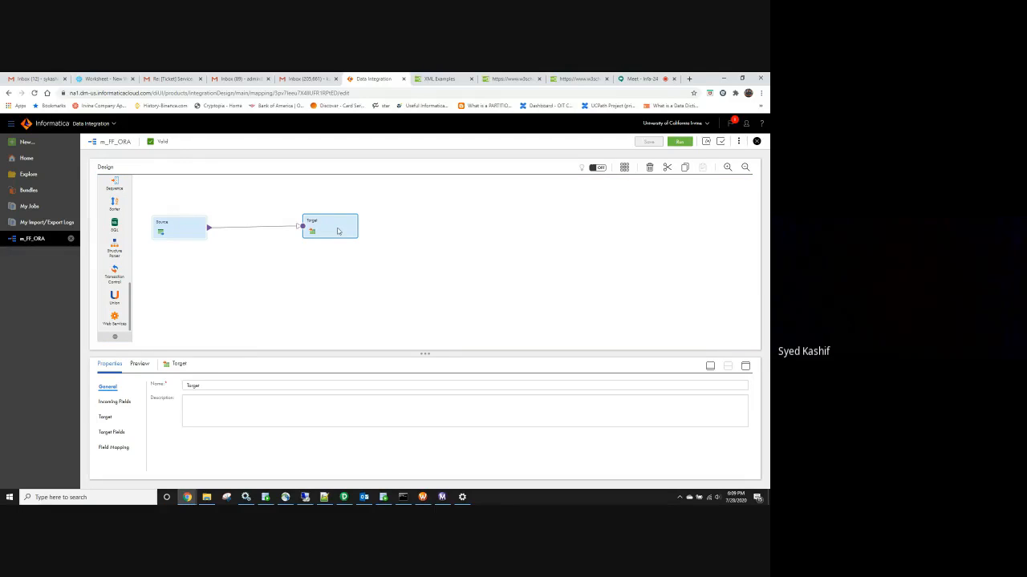
left_click(178, 230)
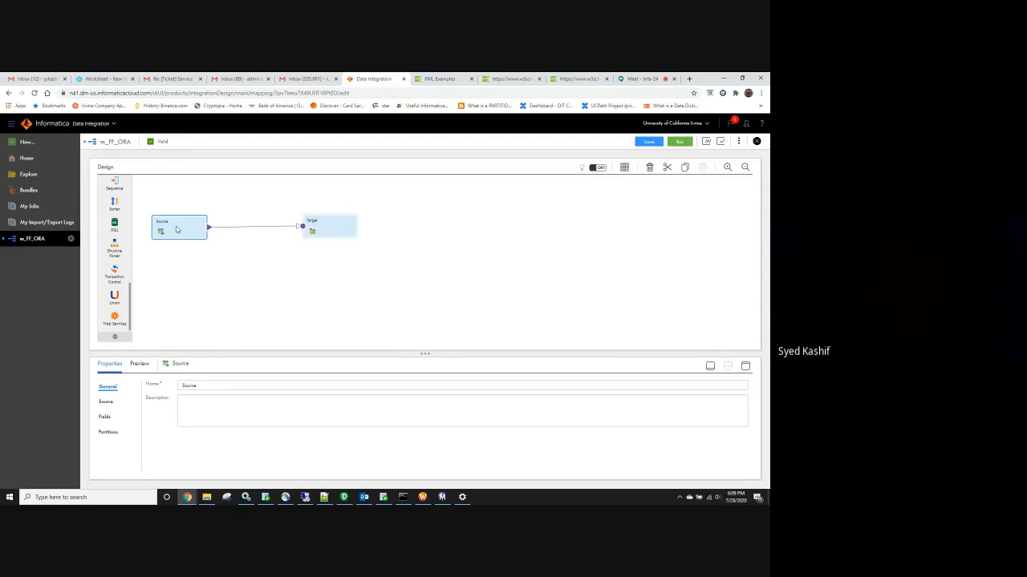
left_click(341, 235)
left_click(162, 232)
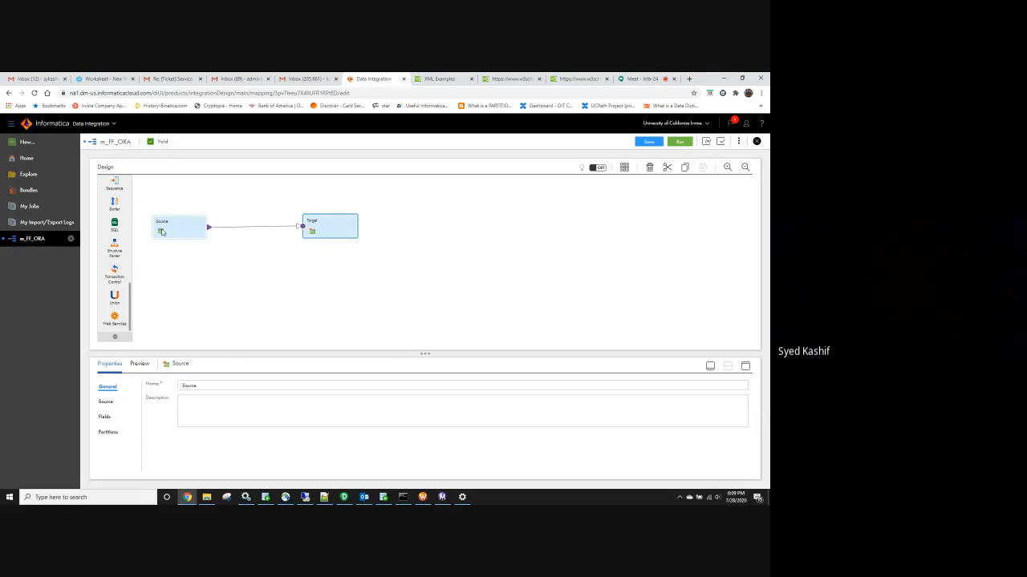
left_click(106, 402)
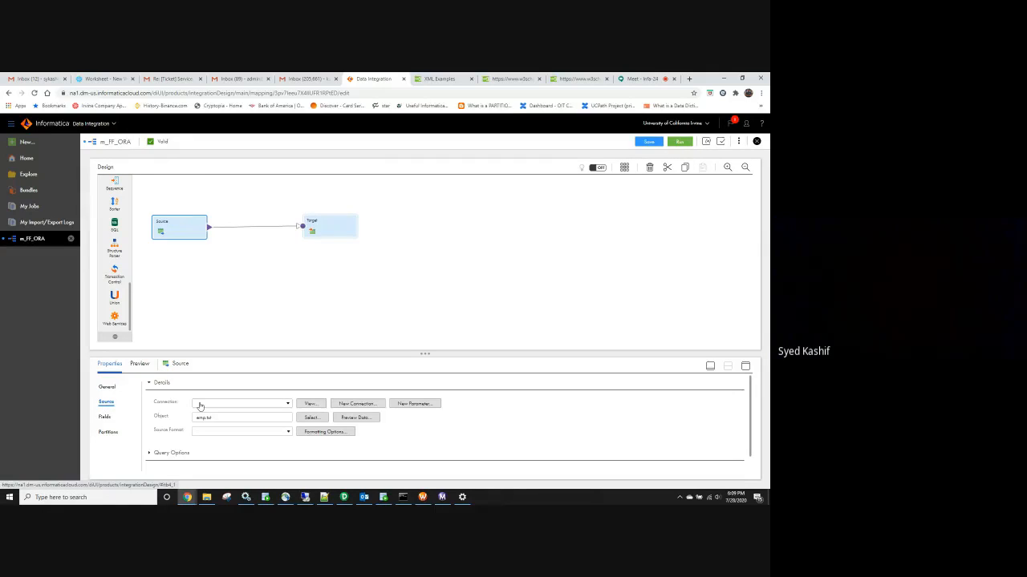
left_click(249, 407)
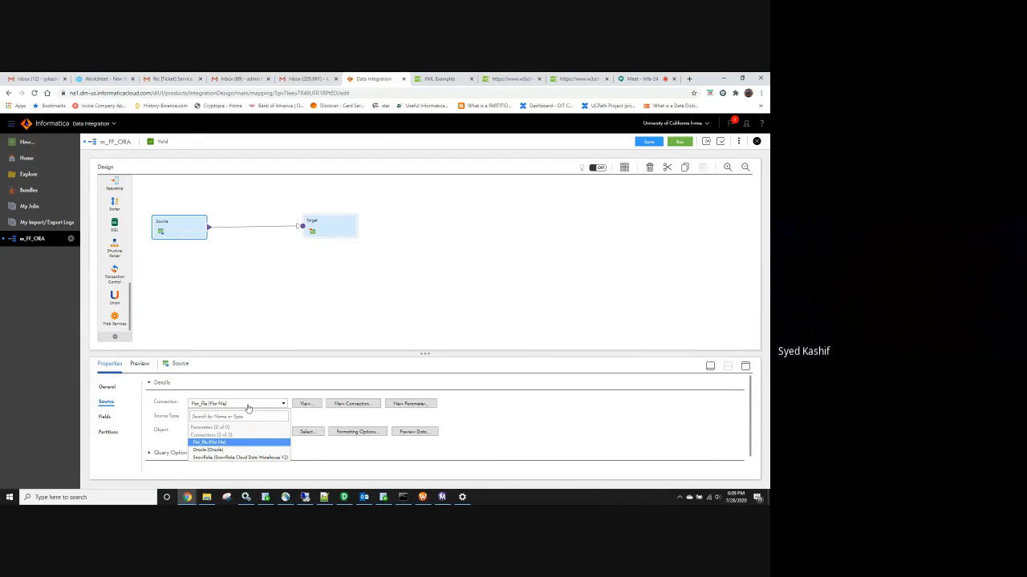
left_click(249, 408)
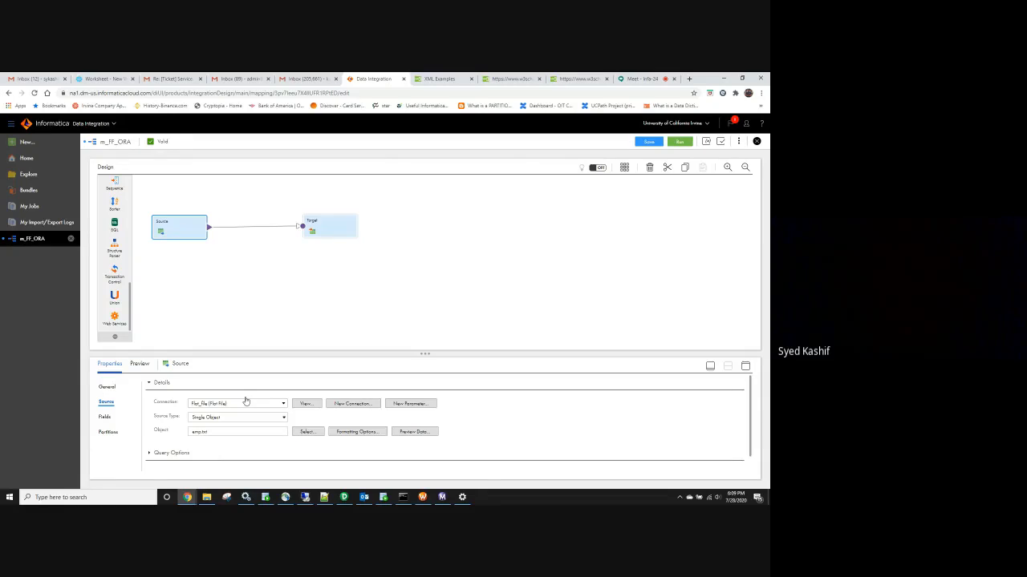
left_click(329, 235)
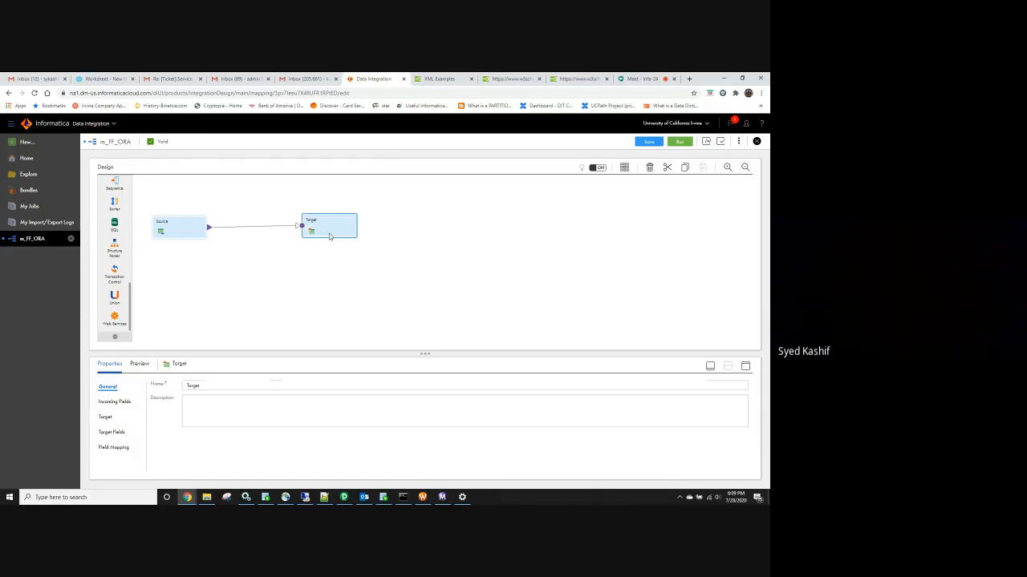
left_click(106, 418)
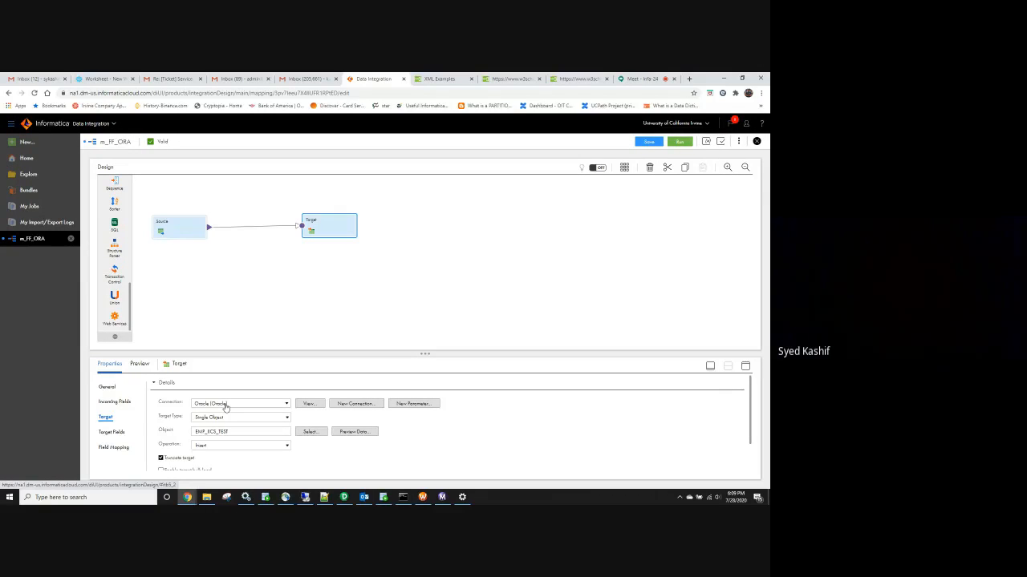
left_click(226, 406)
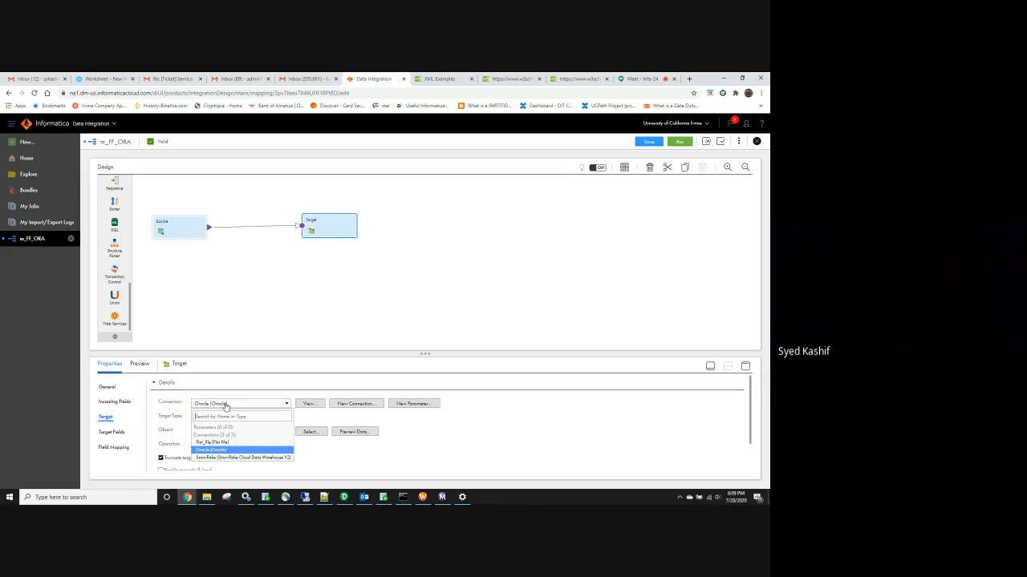
left_click(230, 317)
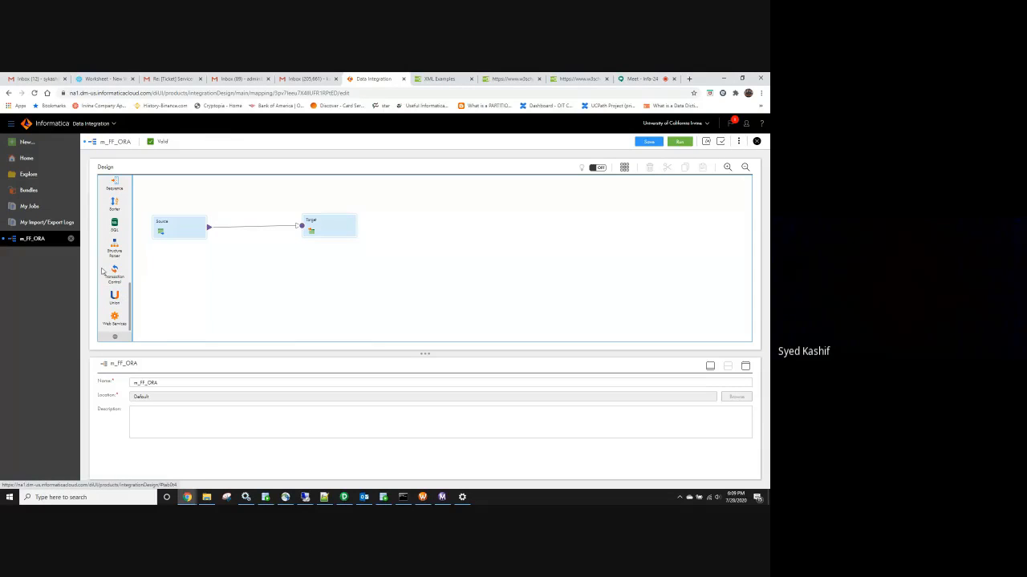
Scroll the transformation palette, then switch to the Snowflake worksheet with CATALOG_PAGE's 10,000-row results
scroll(112, 297, "up", 5)
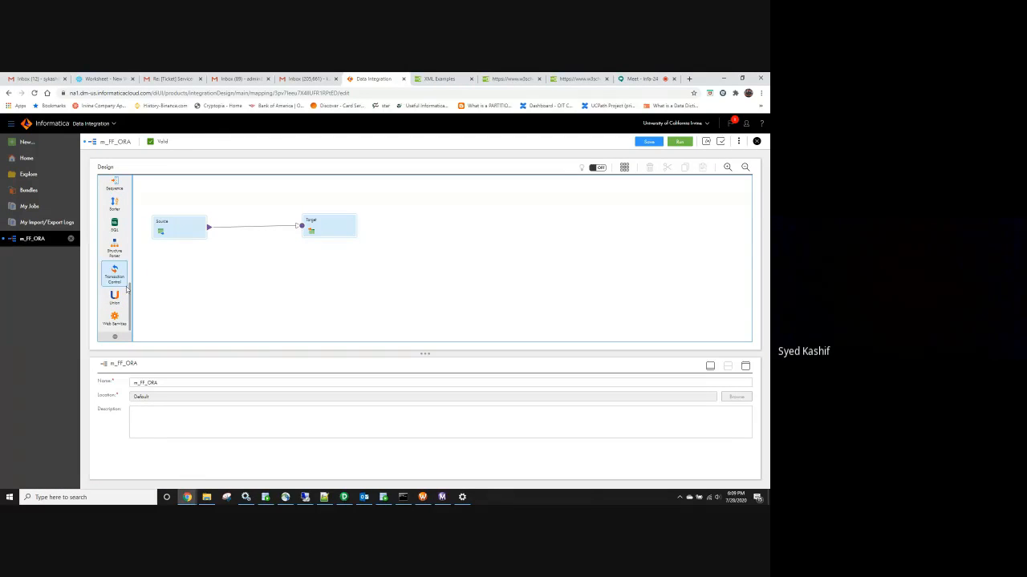
scroll(122, 291, "up", 3)
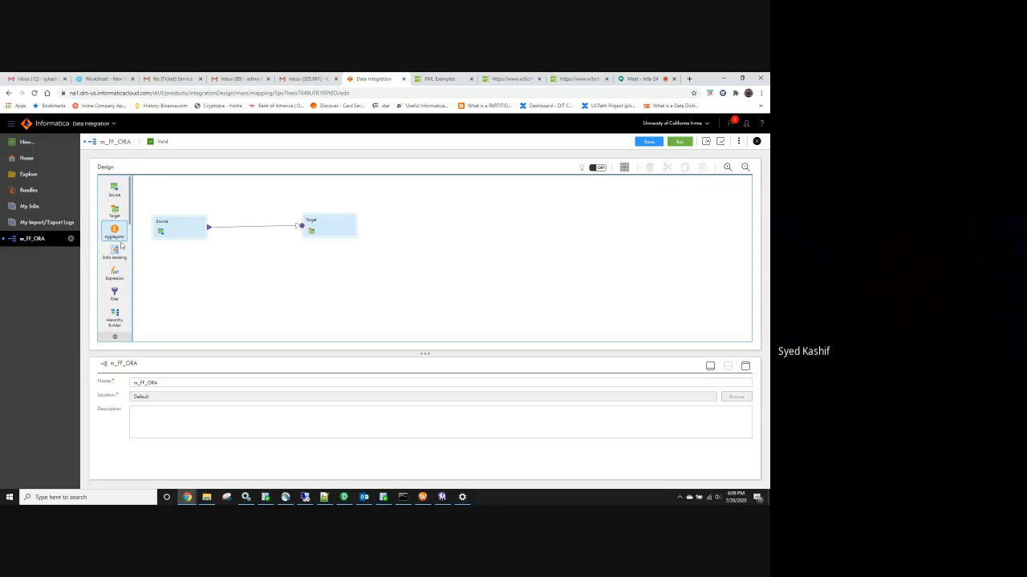
scroll(120, 257, "down", 5)
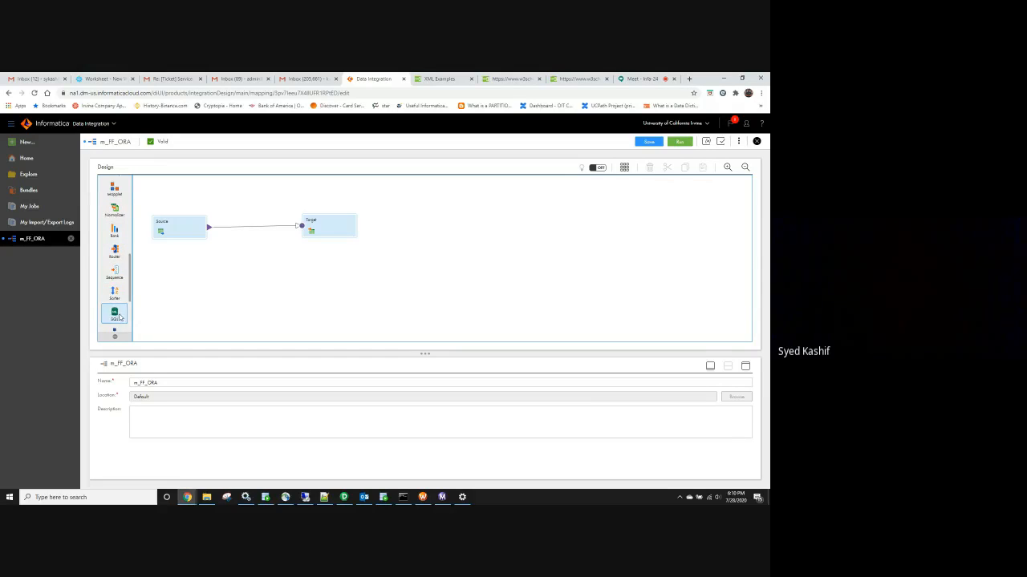
scroll(118, 318, "down", 3)
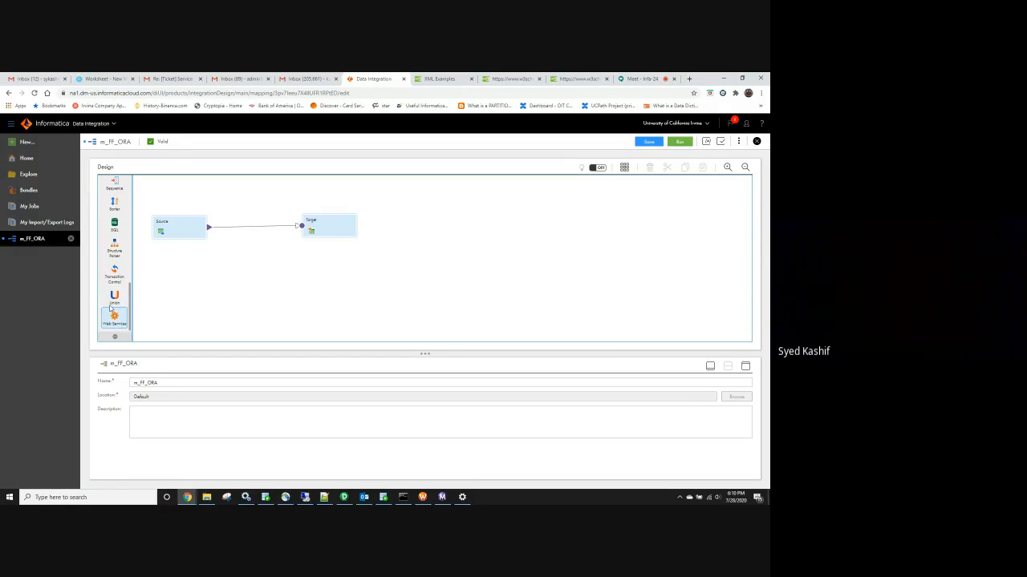
scroll(111, 309, "up", 5)
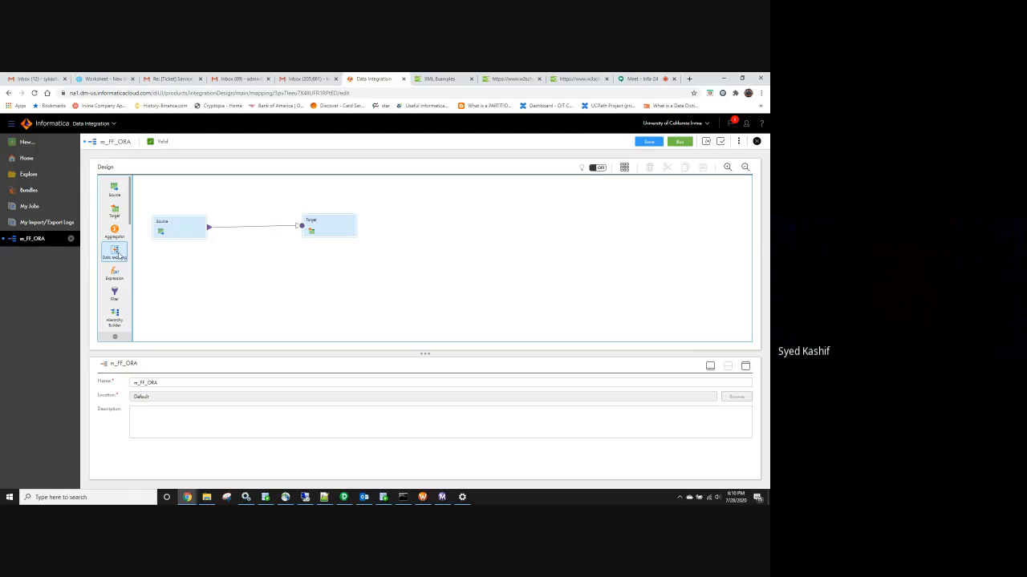
scroll(112, 276, "down", 1)
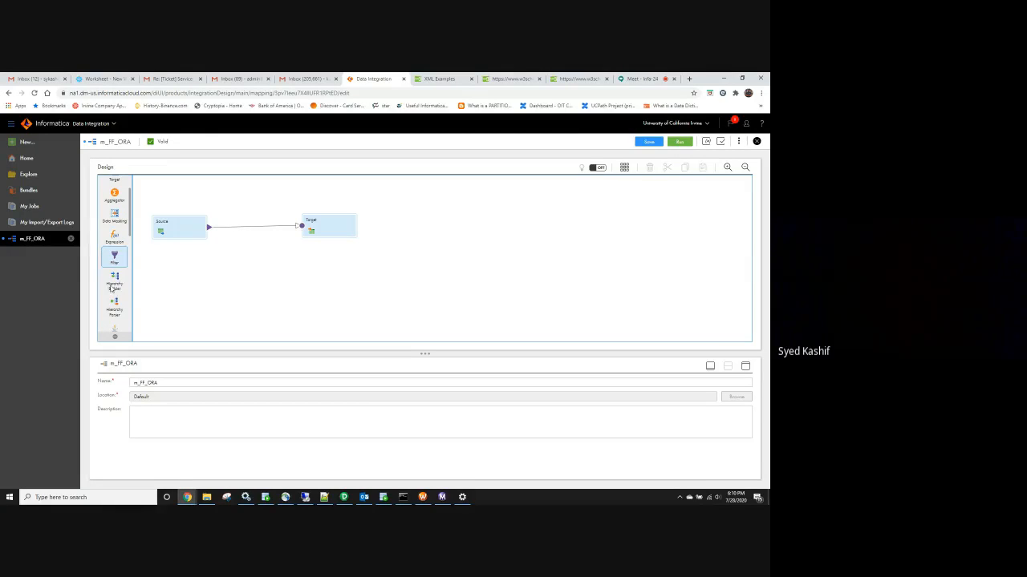
scroll(116, 279, "down", 2)
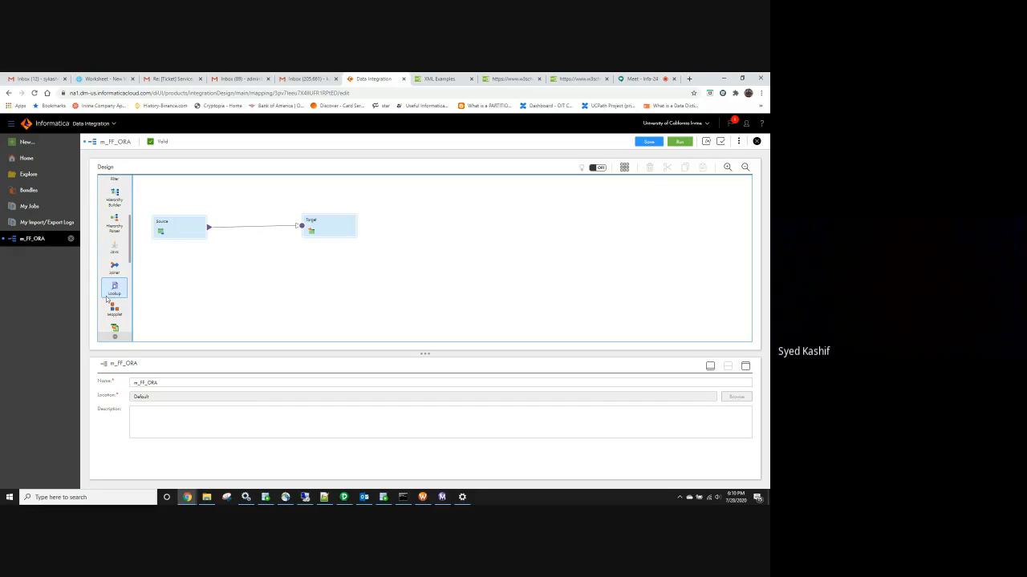
scroll(117, 314, "down", 2)
scroll(119, 308, "down", 1)
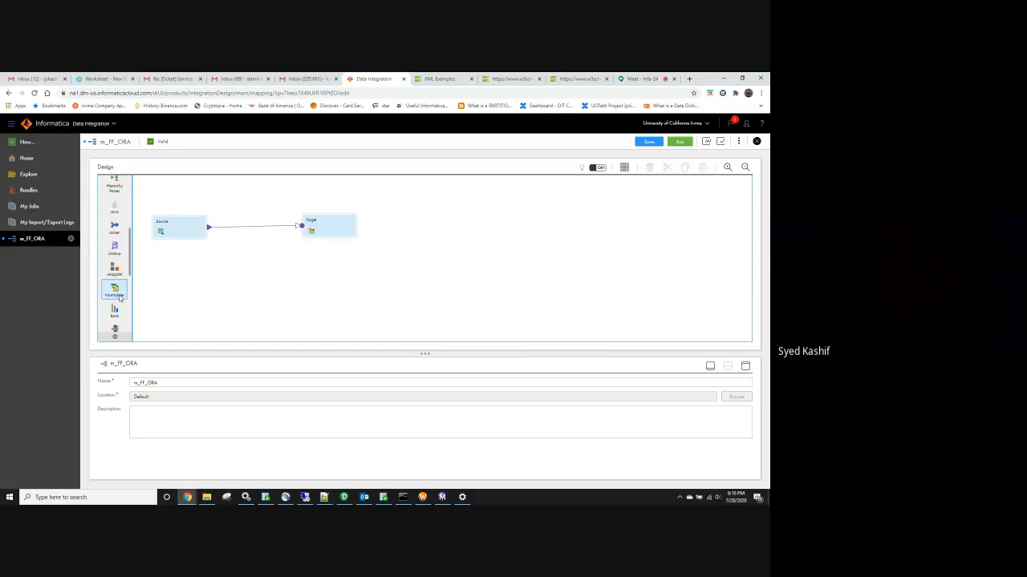
scroll(118, 300, "down", 4)
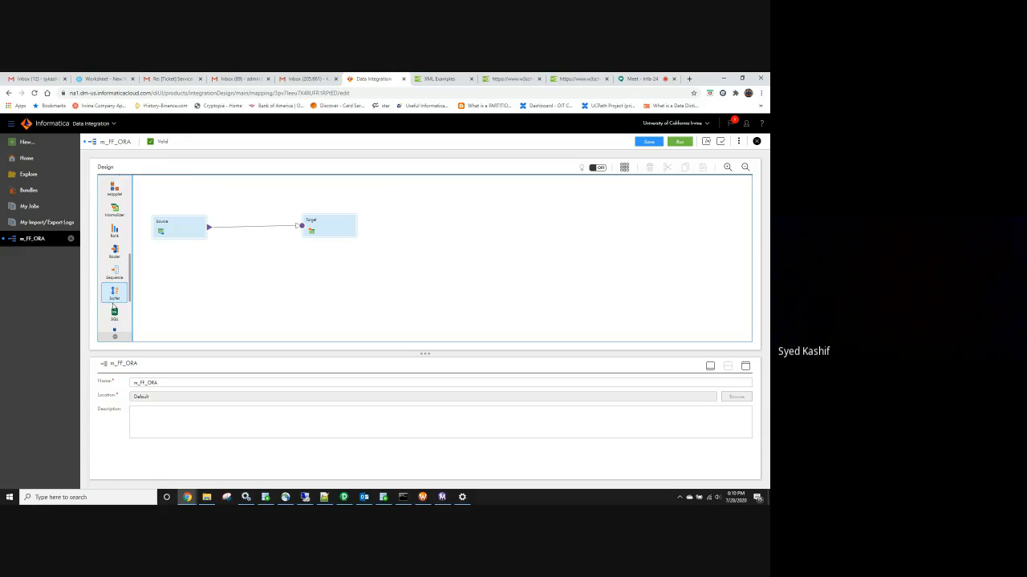
left_click(90, 78)
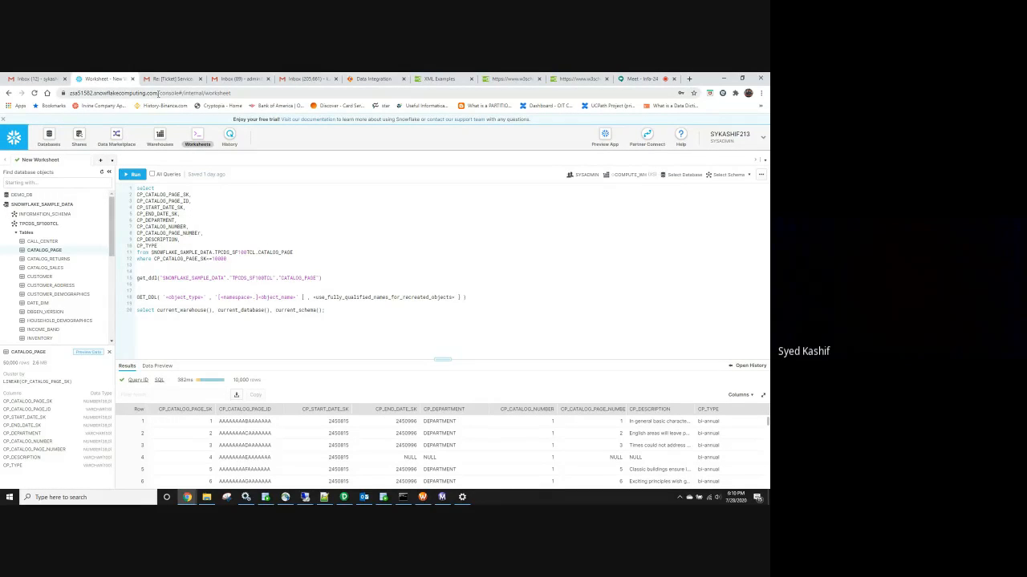
View CALL_CENTER and CATALOG_PAGE details, highlighting CATALOG_PAGE's 50,000-row count
left_click_drag(158, 93, 94, 87)
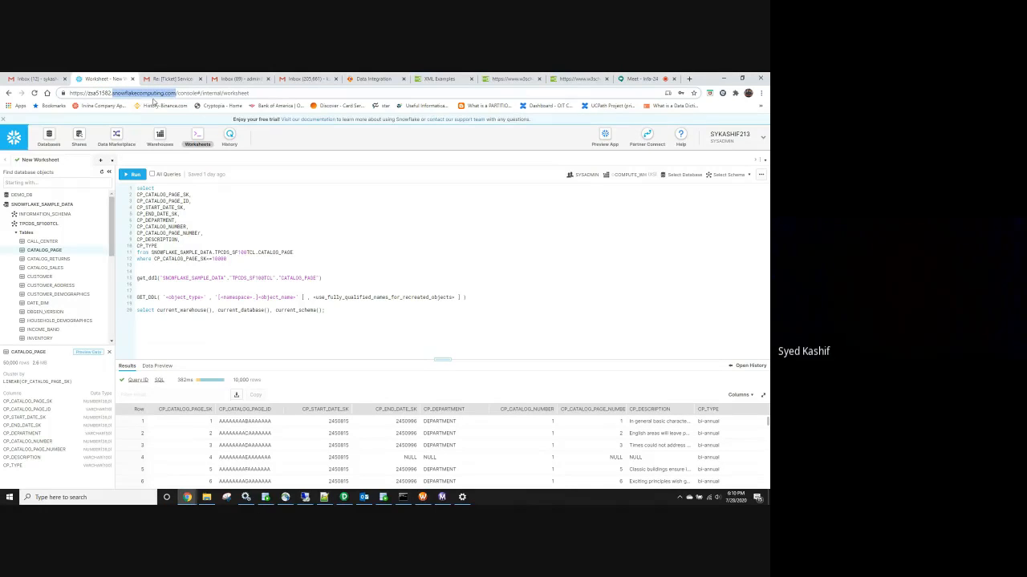
left_click(169, 94)
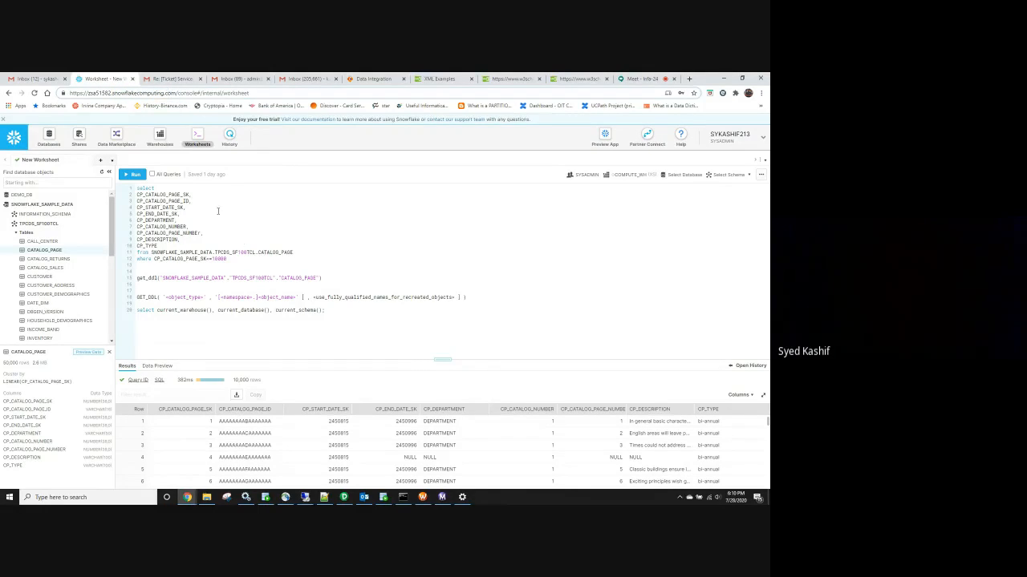
left_click(240, 238)
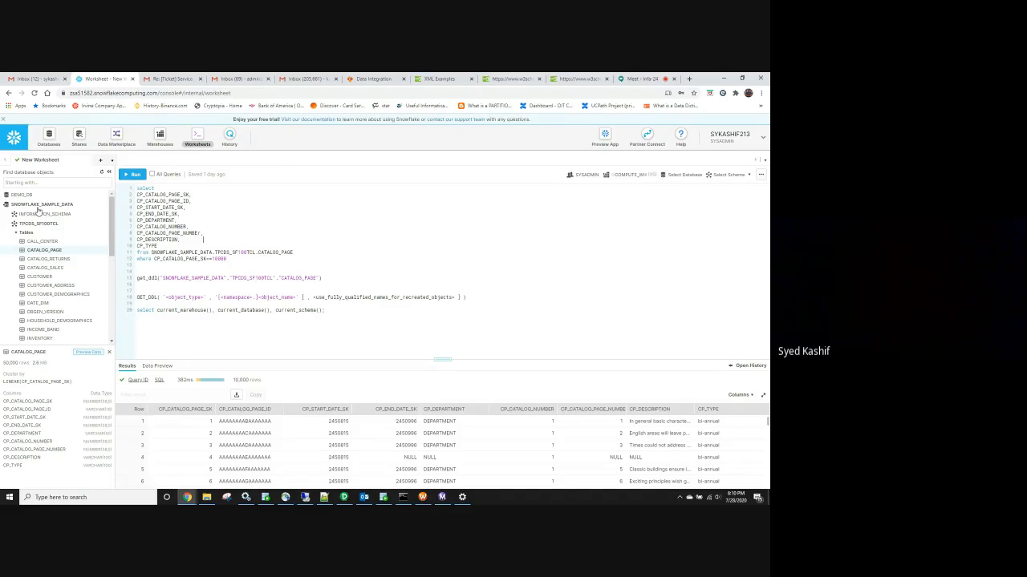
mouse_move(55, 255)
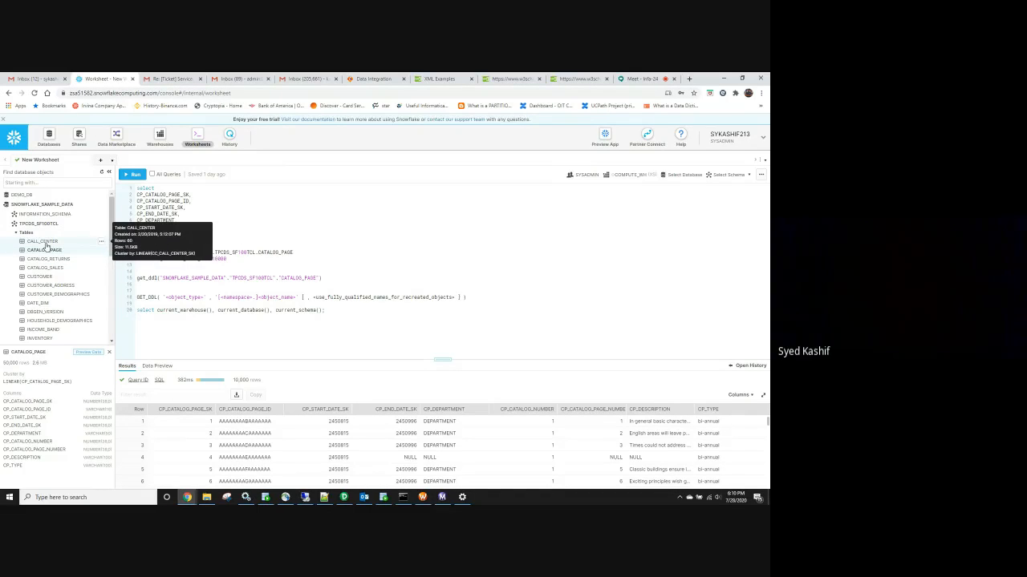
left_click(46, 244)
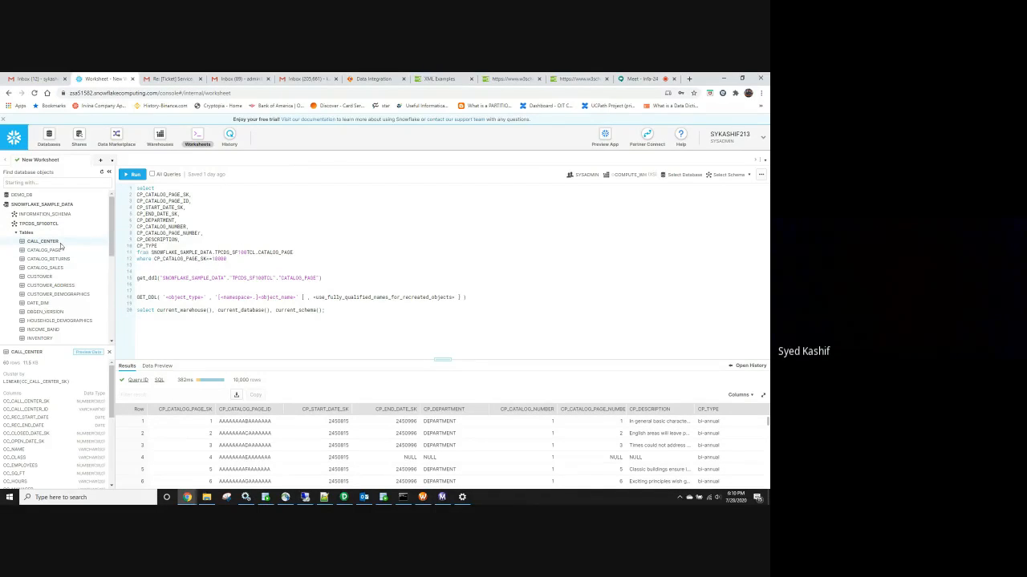
left_click(53, 251)
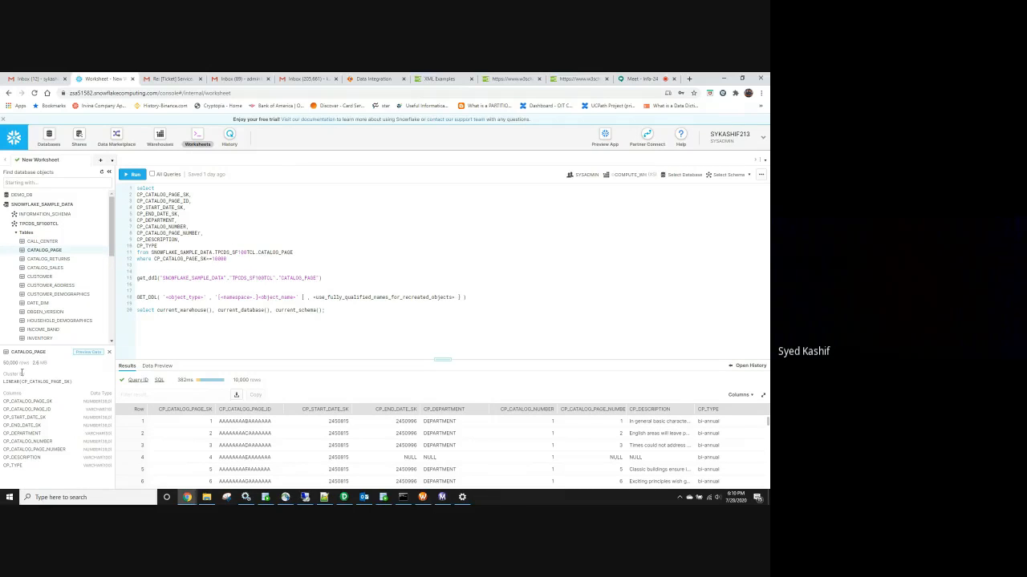
left_click_drag(32, 363, 4, 369)
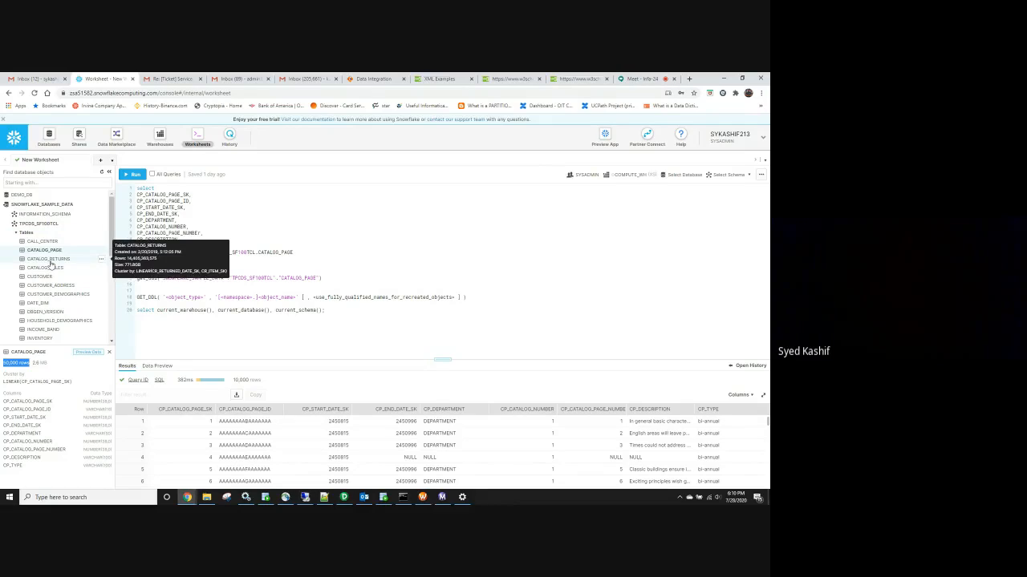
Show CATALOG_RETURNS details and highlight its row count and 771.8 GB size
left_click(48, 259)
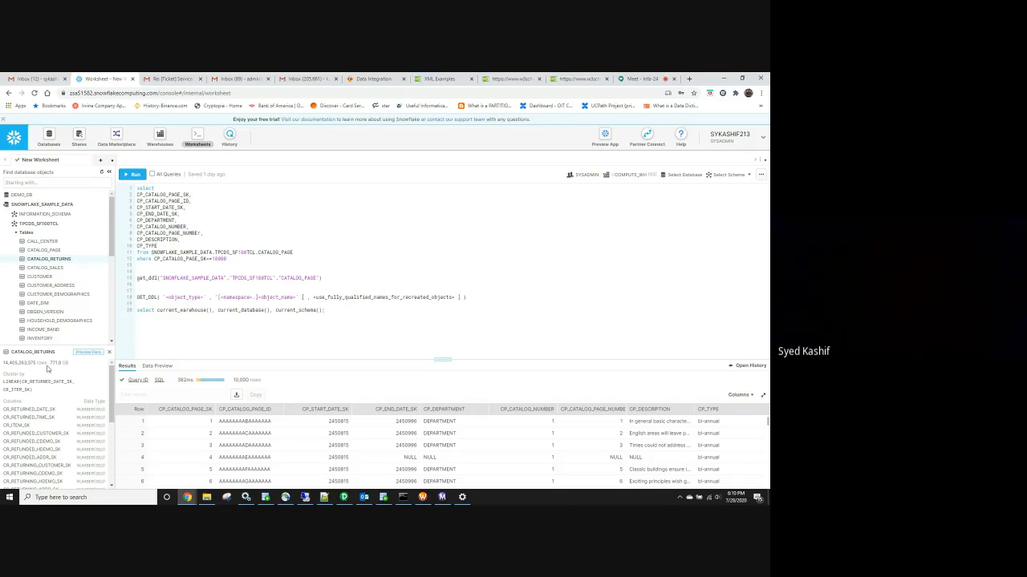
left_click_drag(47, 364, 233, 119)
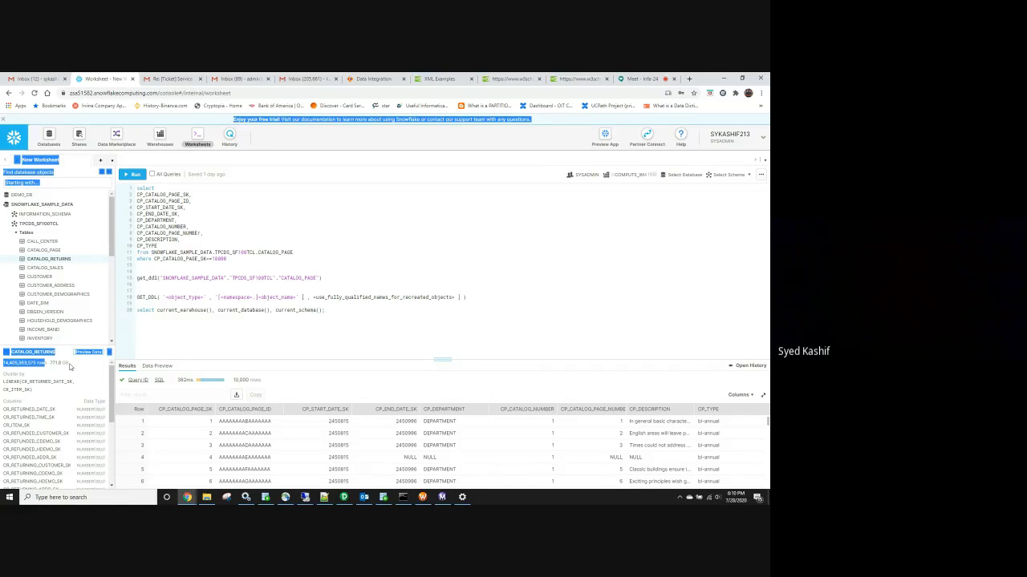
left_click_drag(72, 364, 50, 367)
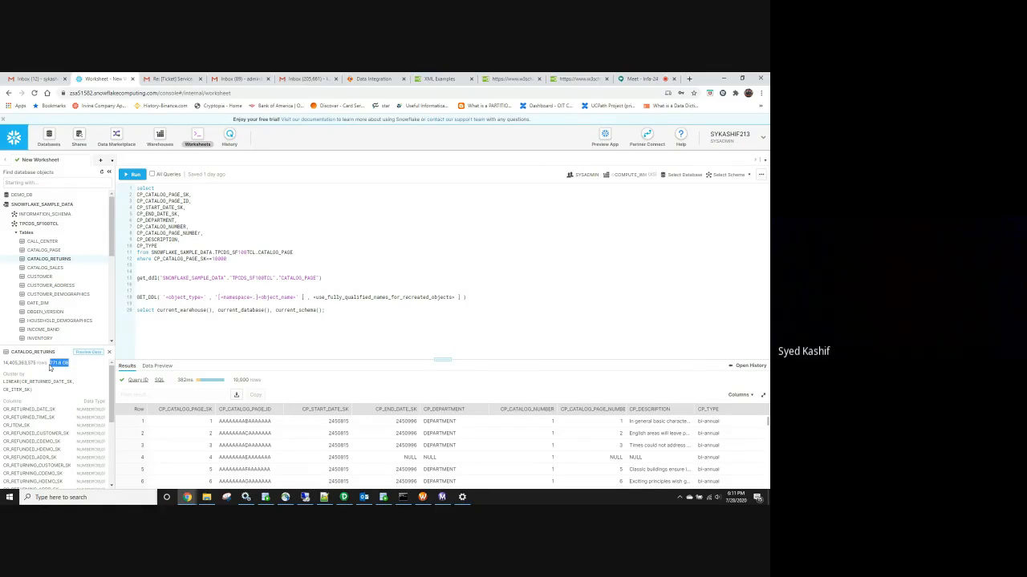
left_click(35, 364)
left_click_drag(44, 363, 2, 362)
Show CATALOG_SALES details and select its 144,006,767,158 rows and 9.3 TB size
left_click(46, 268)
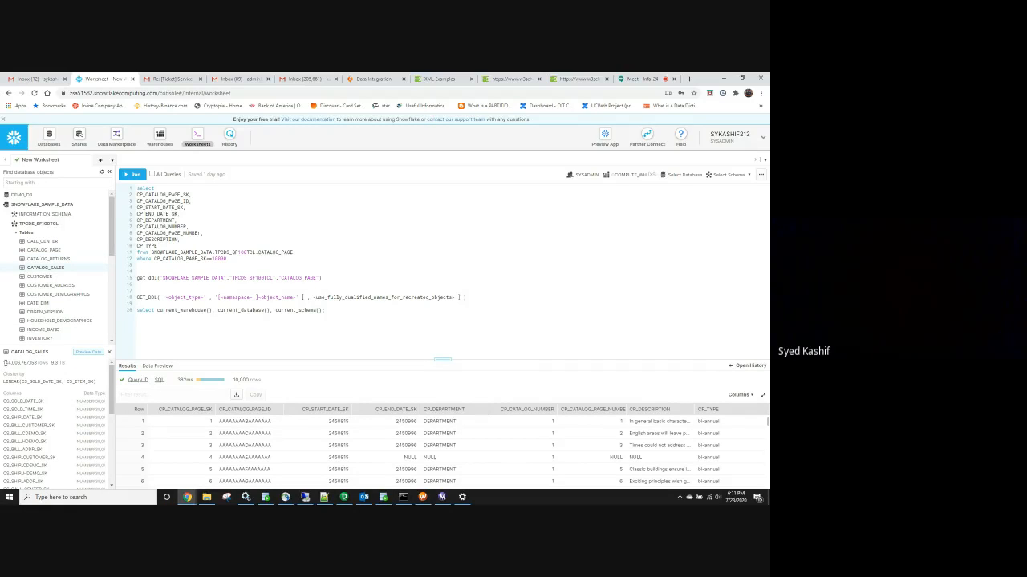
mouse_move(49, 364)
left_mouse_down()
mouse_move(11, 364)
mouse_move(65, 364)
left_mouse_up()
left_click(60, 365)
left_click(63, 380)
left_click_drag(68, 366, 4, 363)
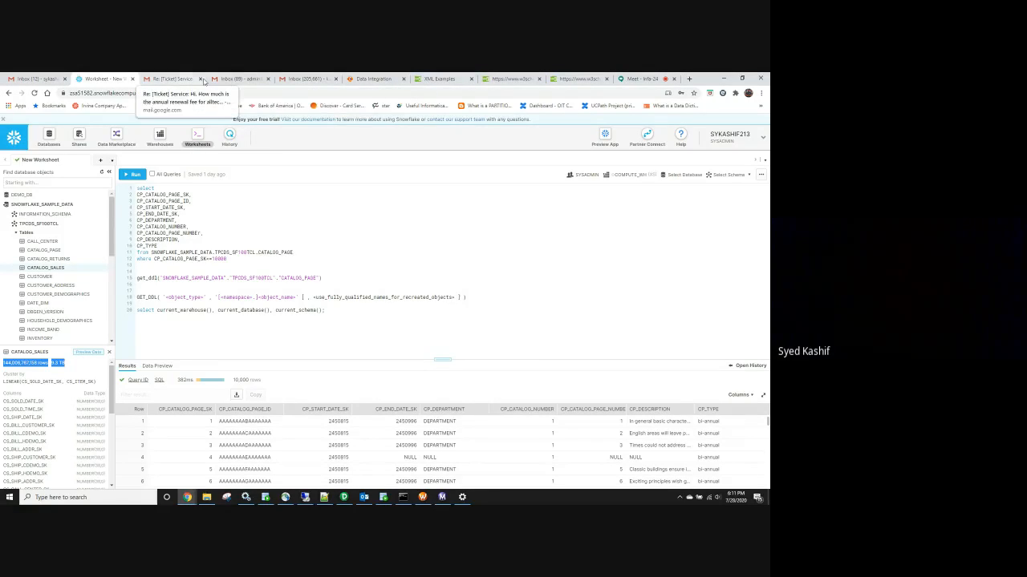
Post '144,006,767,158 rows 9.3 TB' in the Meet chat, then return to the Snowflake worksheet
left_click(639, 78)
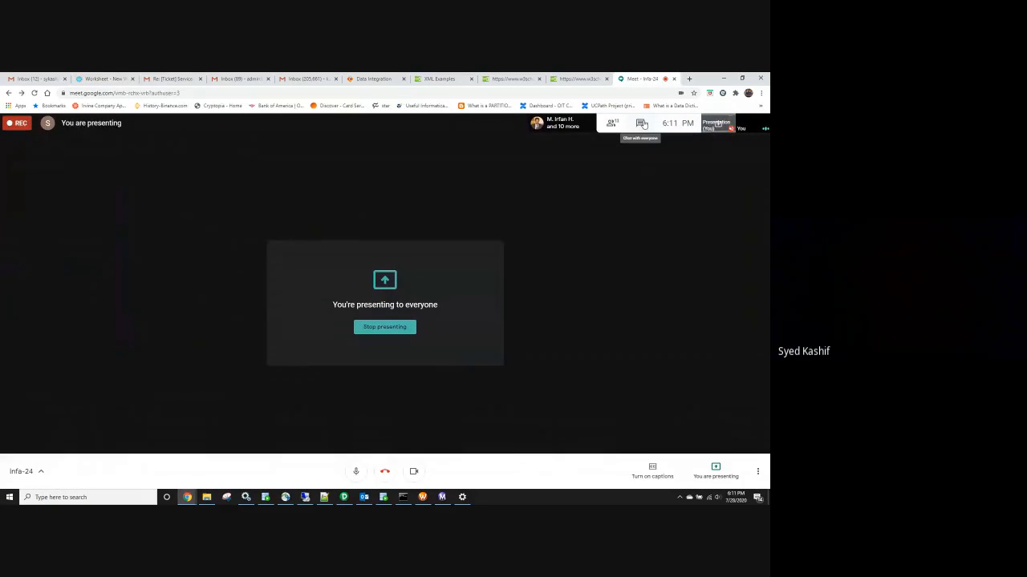
left_click(642, 124)
type("144,006,767,158 rows9.3 TB")
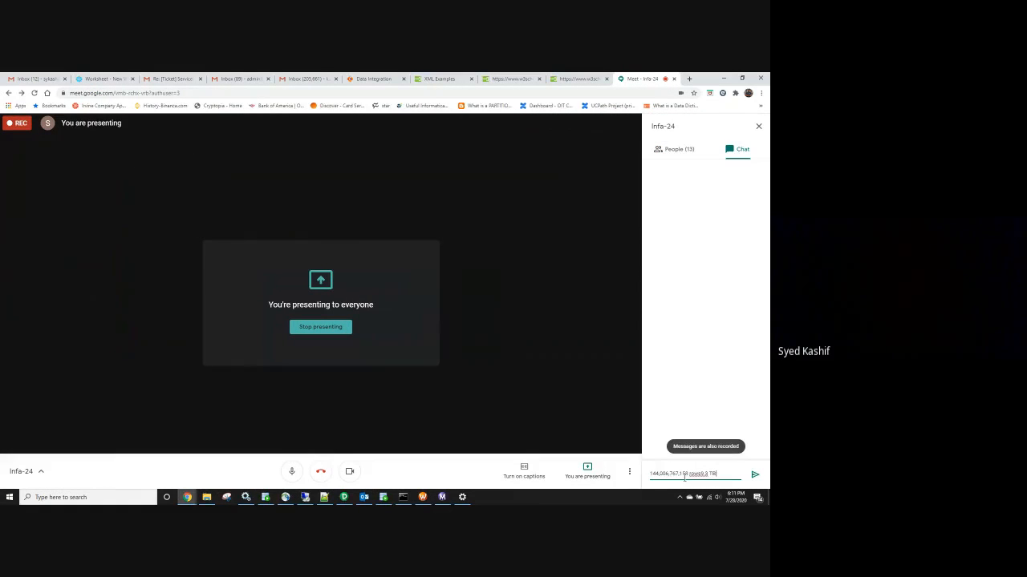
key("Return")
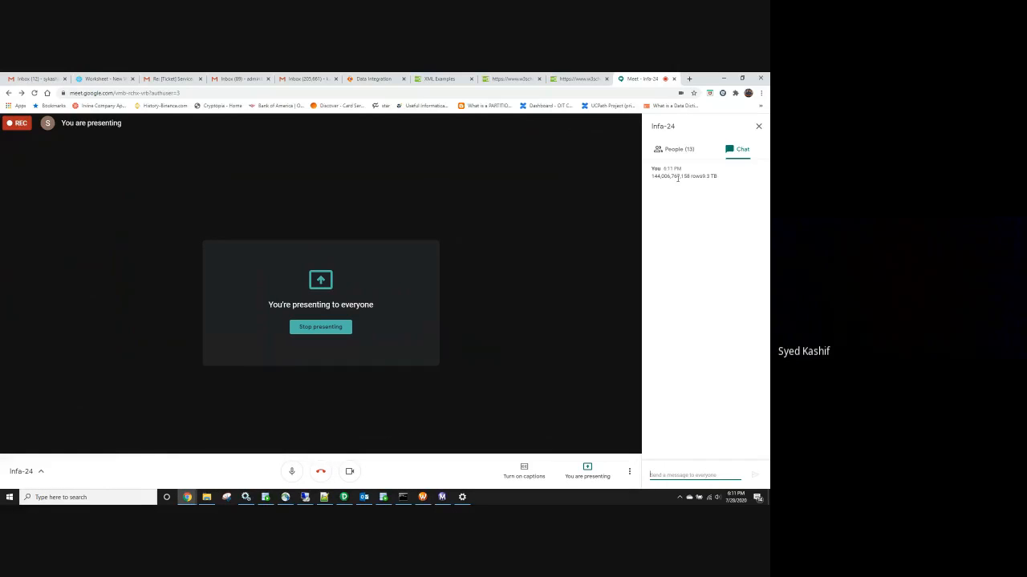
left_click(103, 79)
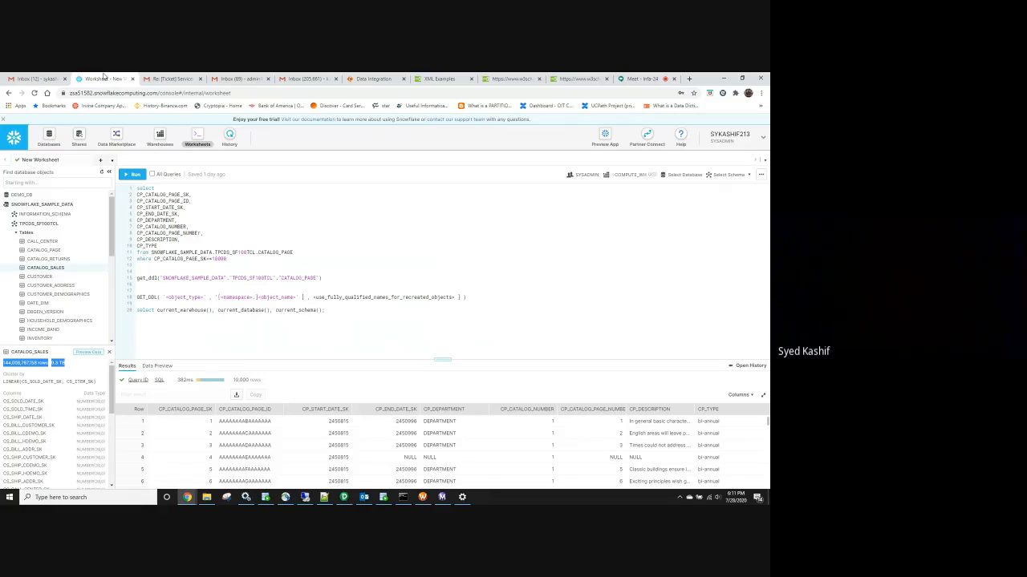
Check the Informatica mapping, highlight CATALOG_PAGE's row count in Snowflake, then minimize the browser
left_click(373, 78)
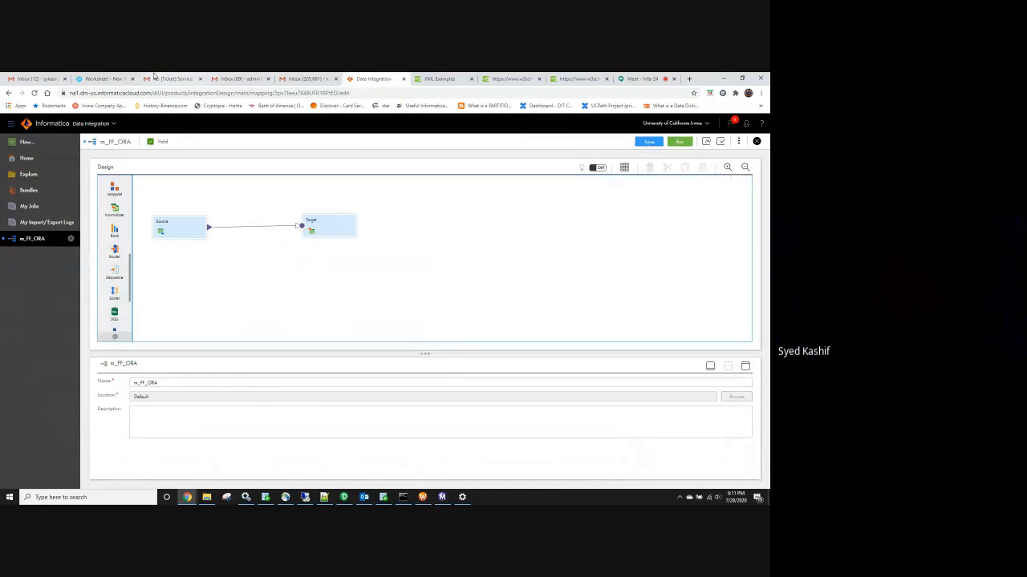
left_click(102, 78)
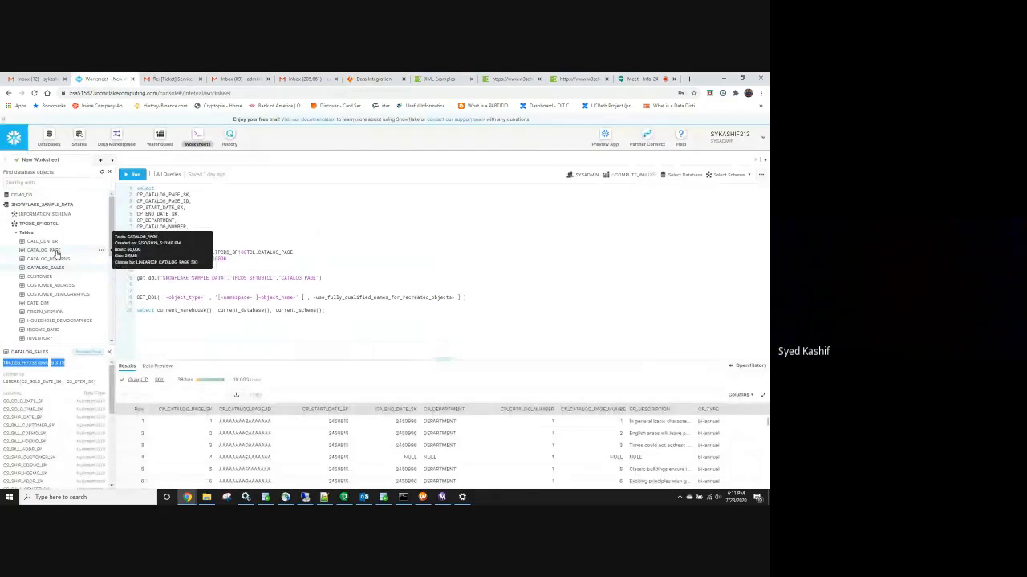
left_click(56, 253)
left_click_drag(29, 364, 4, 365)
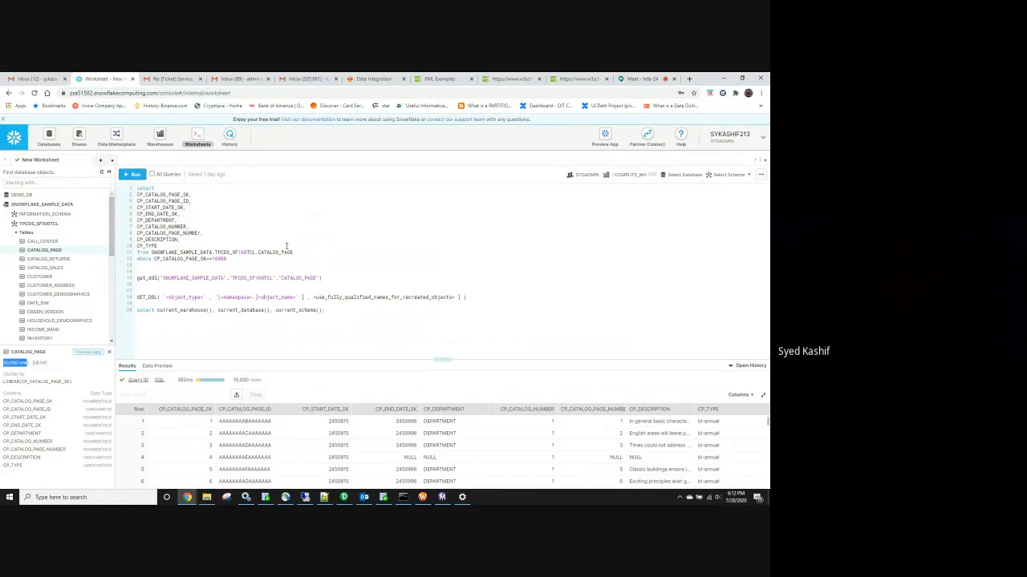
left_click(723, 79)
Minimize the documentation and Services windows and close the VPN, Remote Desktop and Settings windows
left_click(725, 78)
left_click(725, 78)
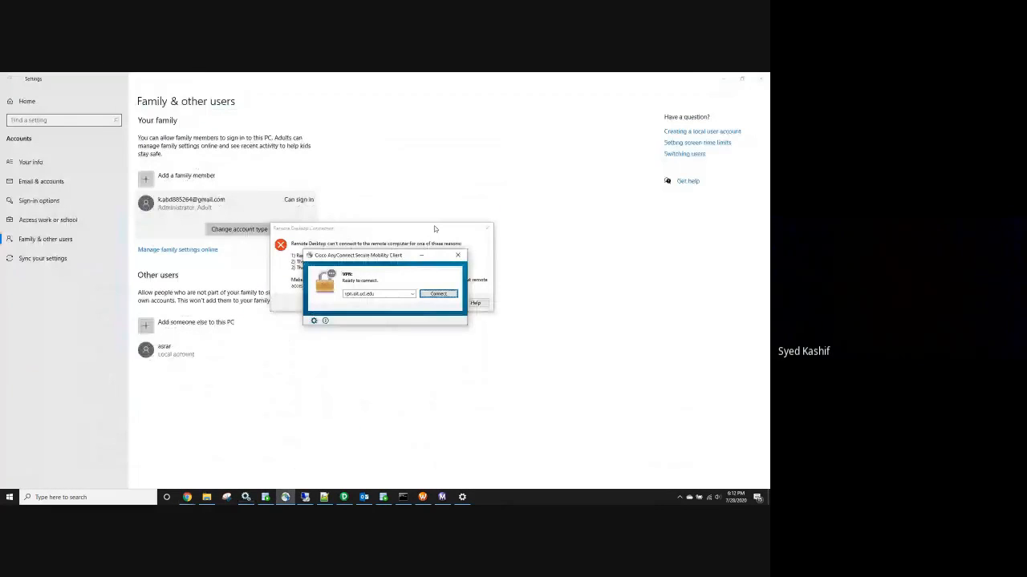
left_click(458, 255)
left_click(486, 229)
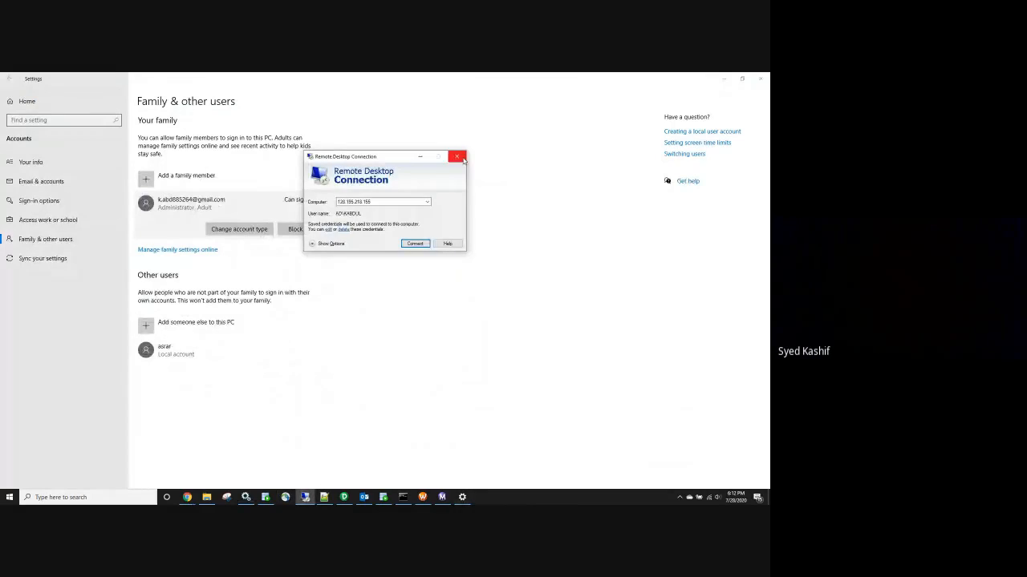
left_click(457, 156)
left_click(759, 78)
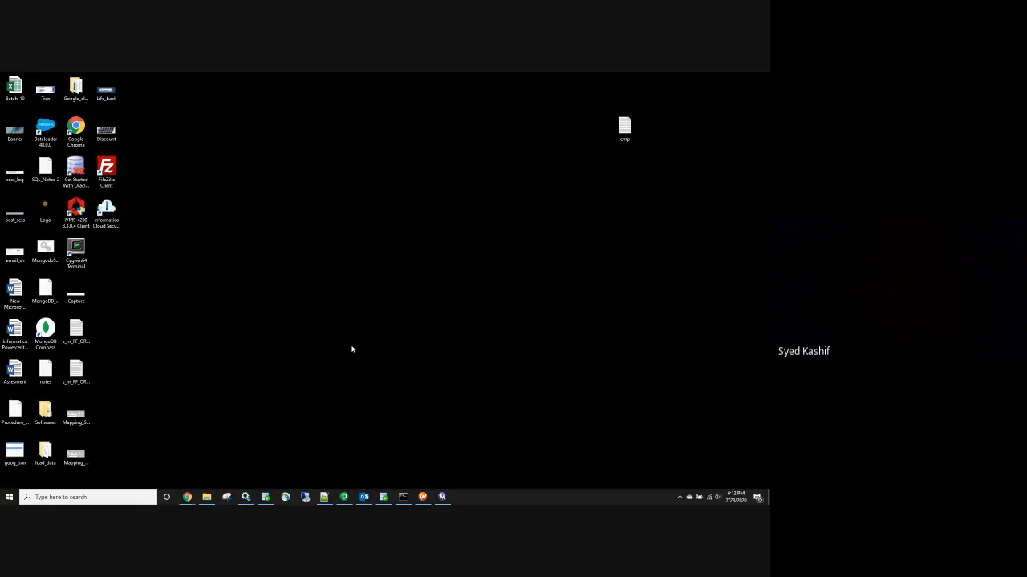
Sort the desktop icons by Date modified
right_click(338, 277)
mouse_move(335, 289)
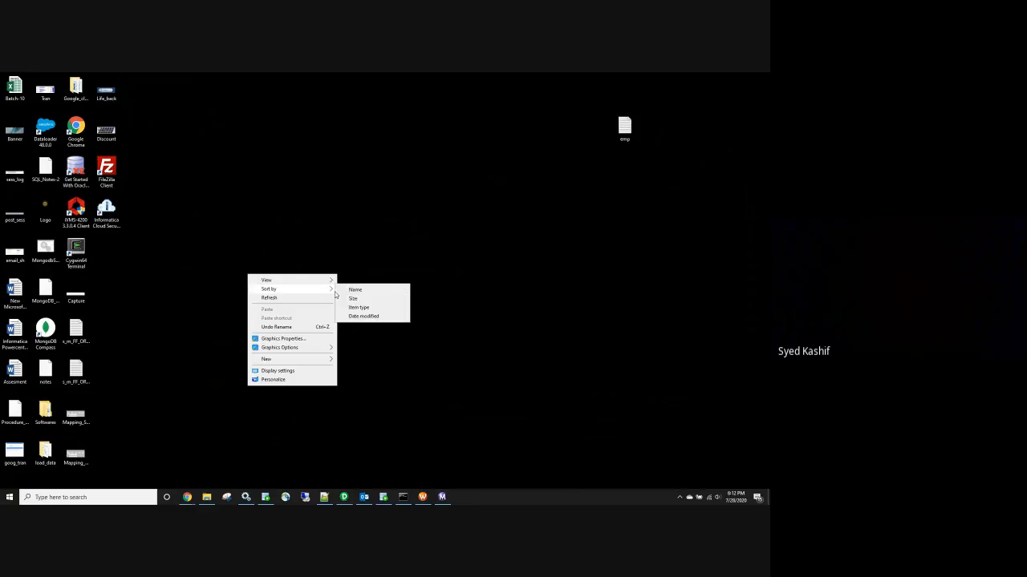
left_click(365, 316)
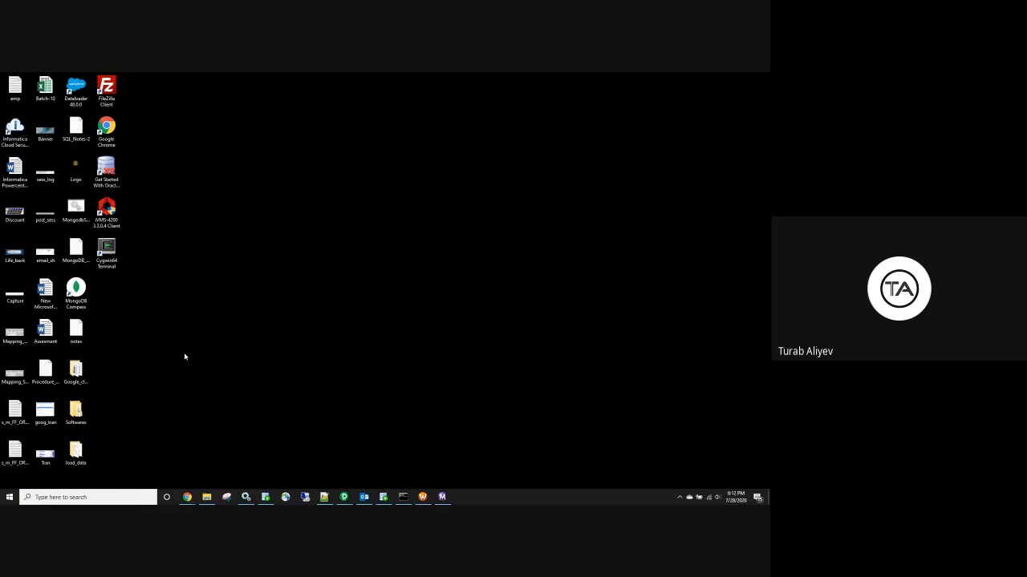
Move the Oracle Get Started shortcut to mid-screen and restore the Snowflake browser window
left_click(186, 497)
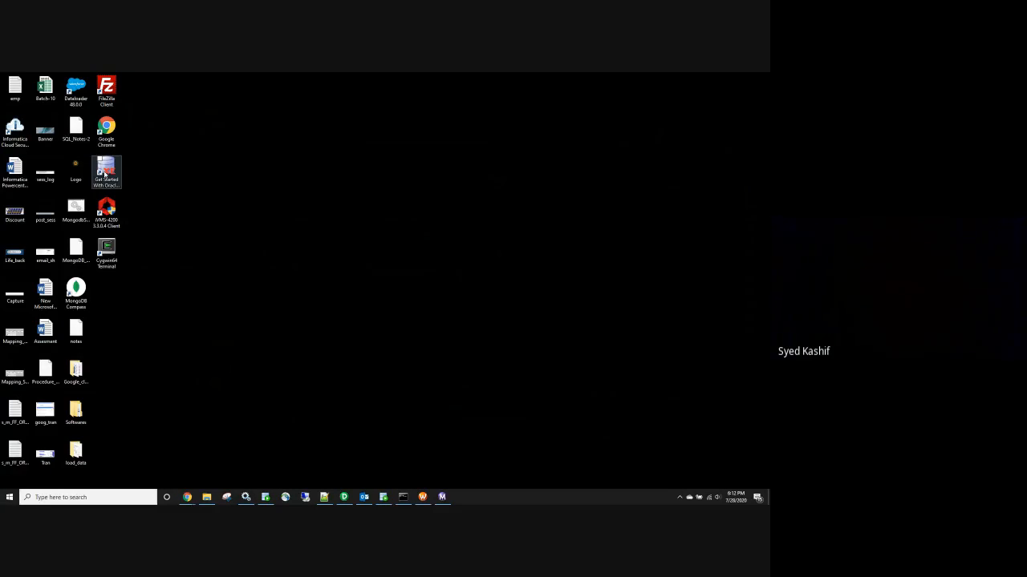
left_click_drag(105, 173, 410, 263)
left_click_drag(313, 178, 509, 341)
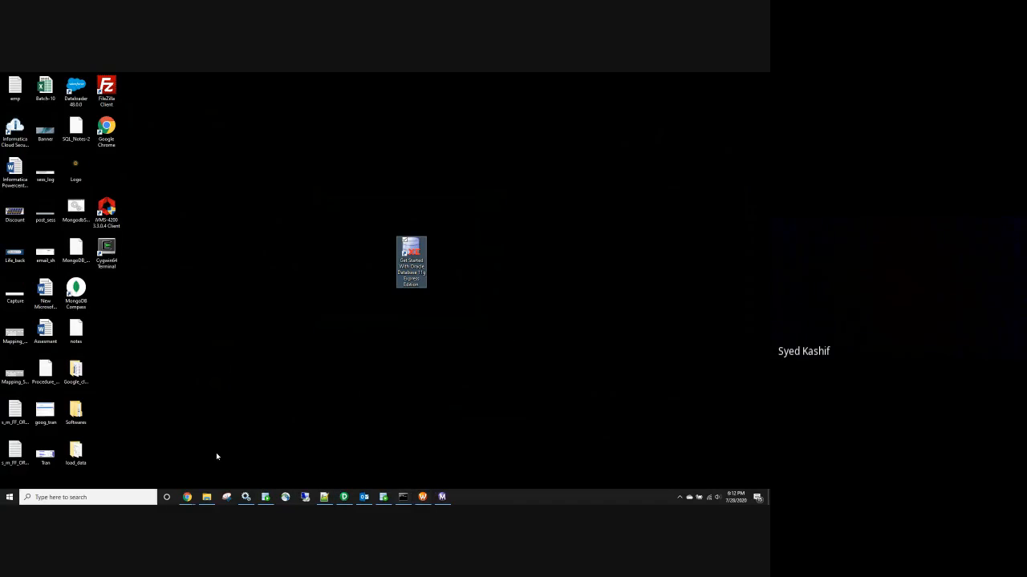
left_click(186, 499)
left_click(164, 467)
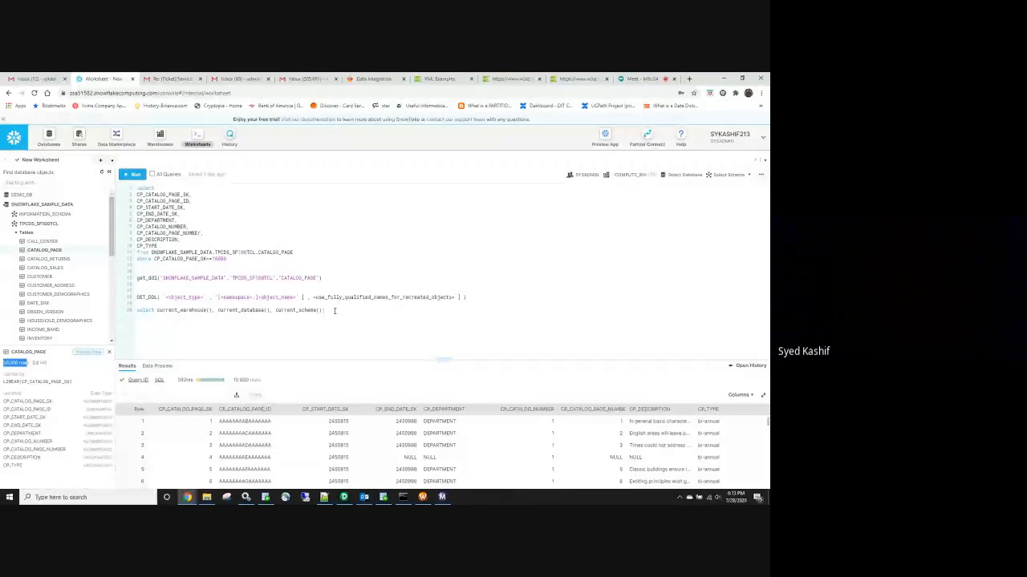
left_click_drag(337, 324, 124, 298)
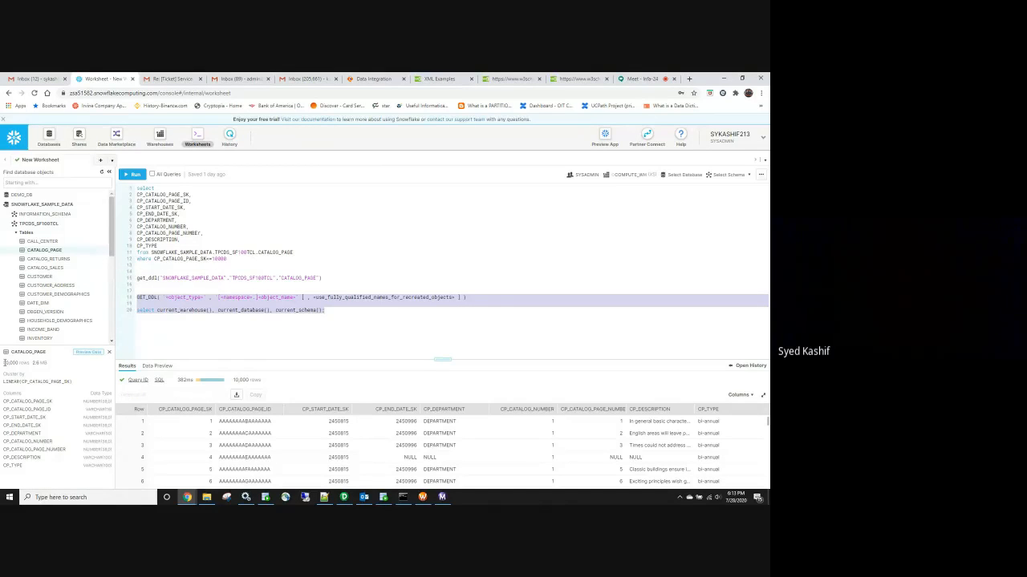
left_click_drag(4, 363, 35, 364)
Bring SQL Developer forward and scroll through the worksheet's CATALOG_PAGE scripts
left_click(383, 497)
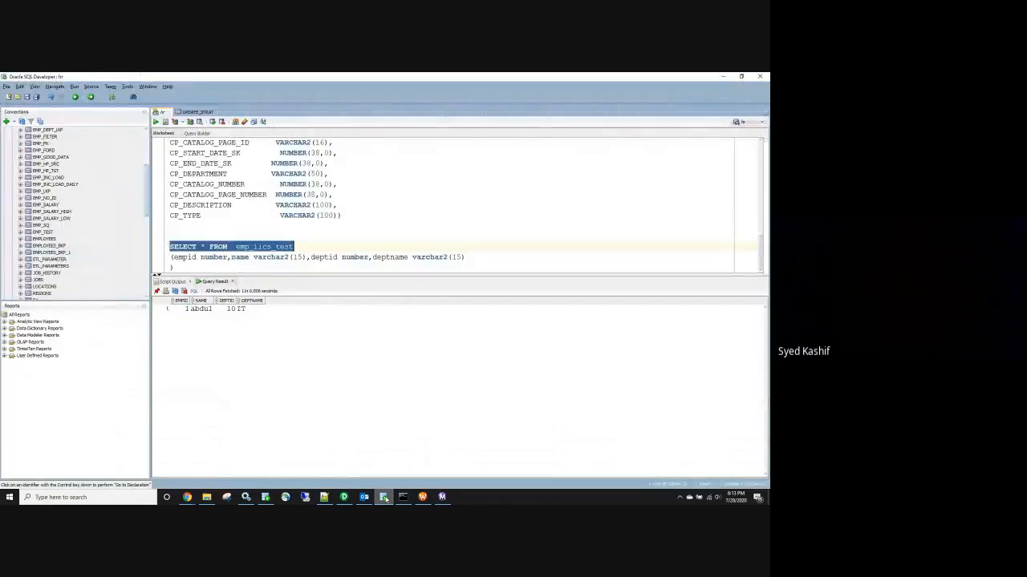
left_click(325, 237)
scroll(326, 236, "up", 3)
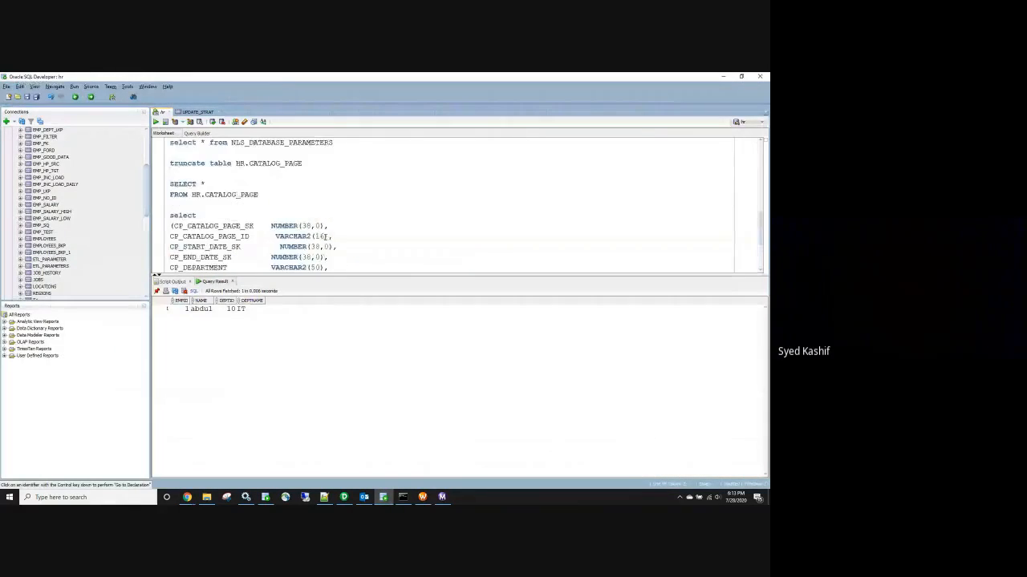
scroll(314, 169, "up", 1)
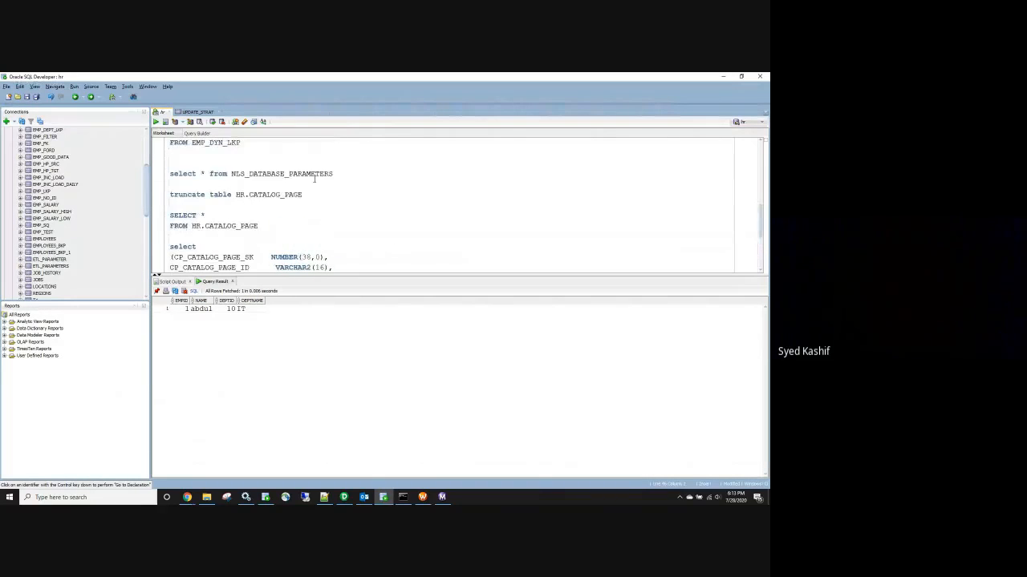
scroll(314, 176, "down", 3)
scroll(312, 183, "down", 1)
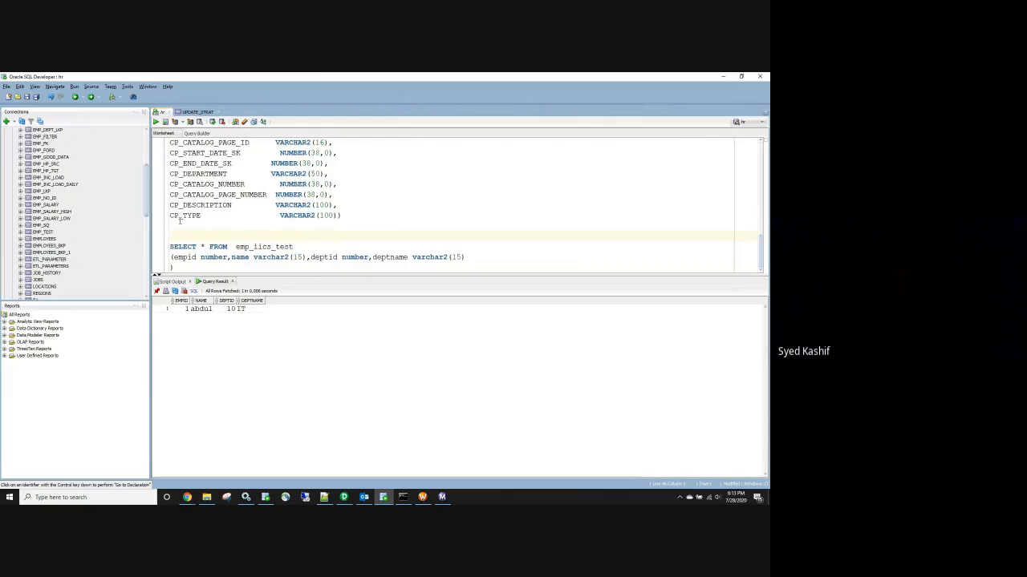
Mark the CATALOG_PAGE table name in Snowflake, then add a new line after SQL Developer's last statement
key("alt+Tab")
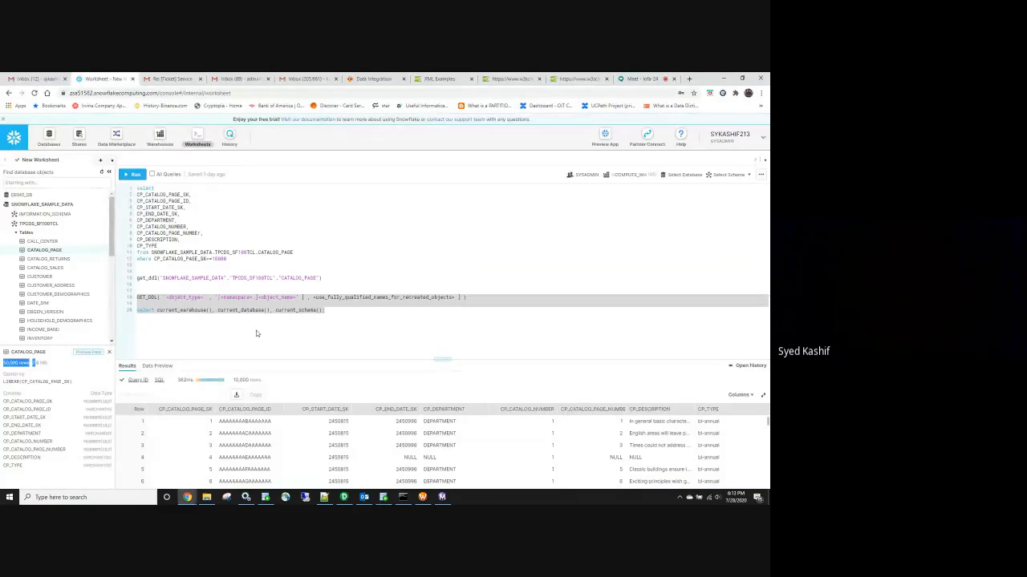
key("alt+Tab")
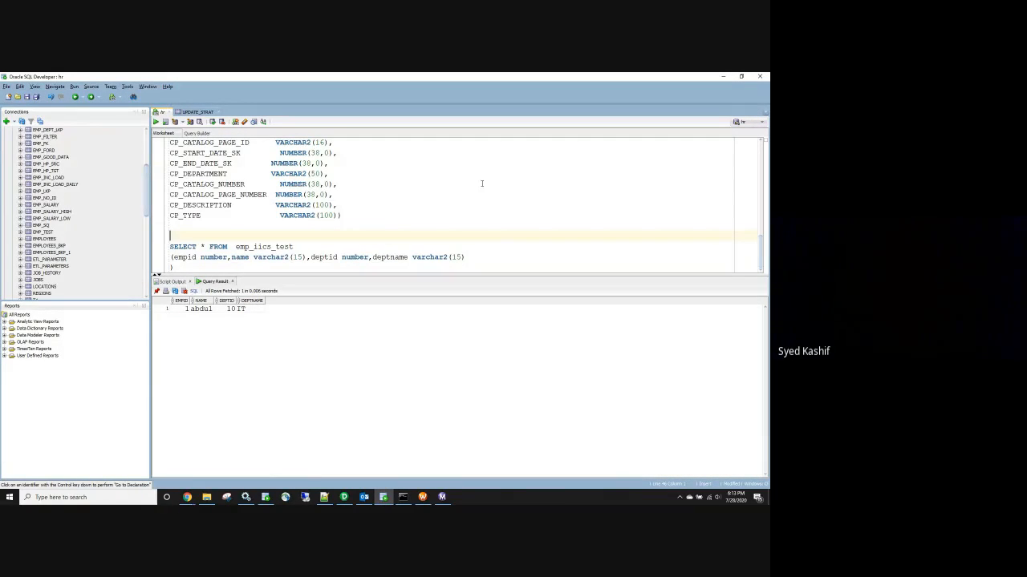
key("alt+Tab")
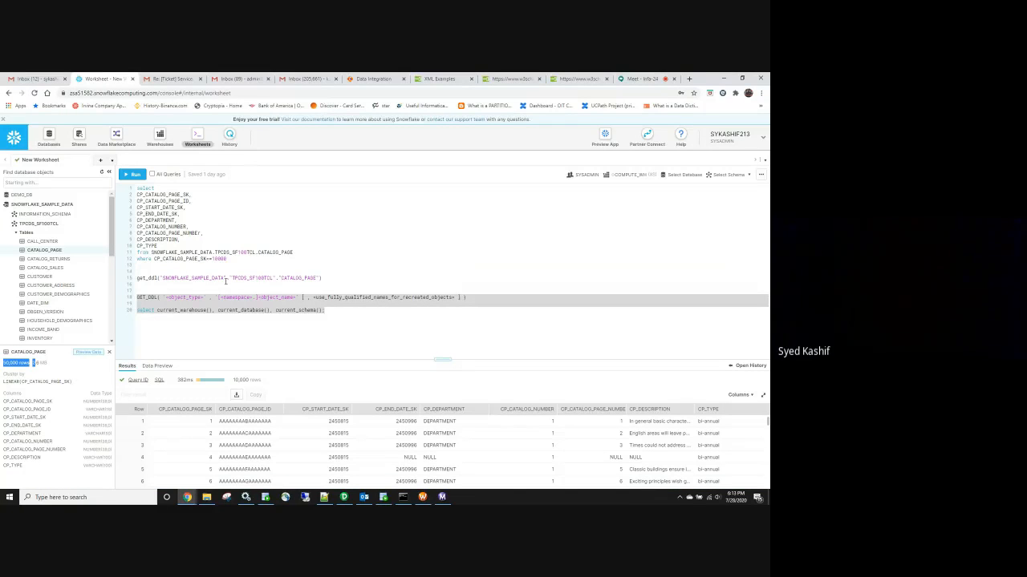
left_click(307, 258)
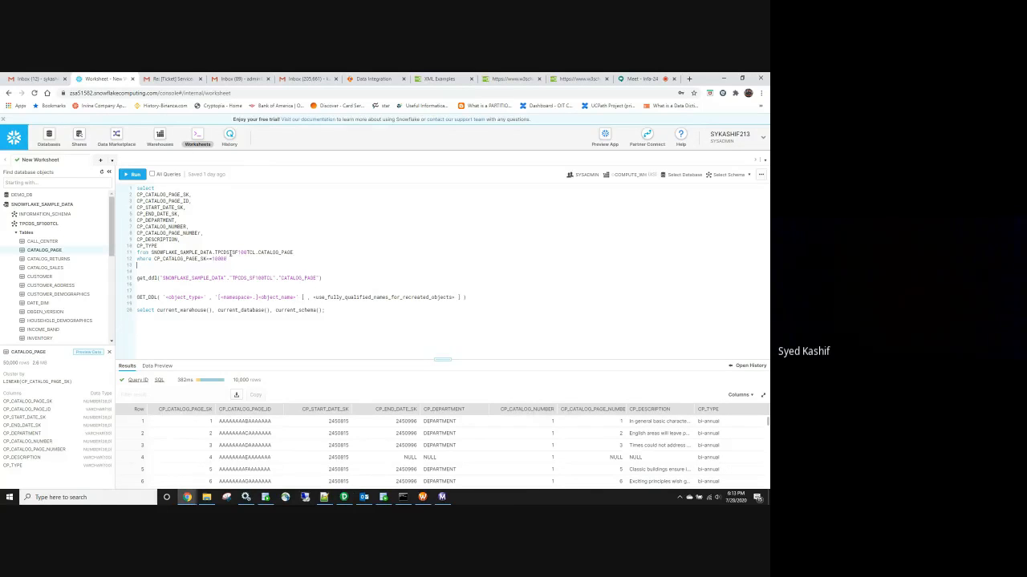
left_click_drag(294, 253, 258, 251)
key("alt+Tab")
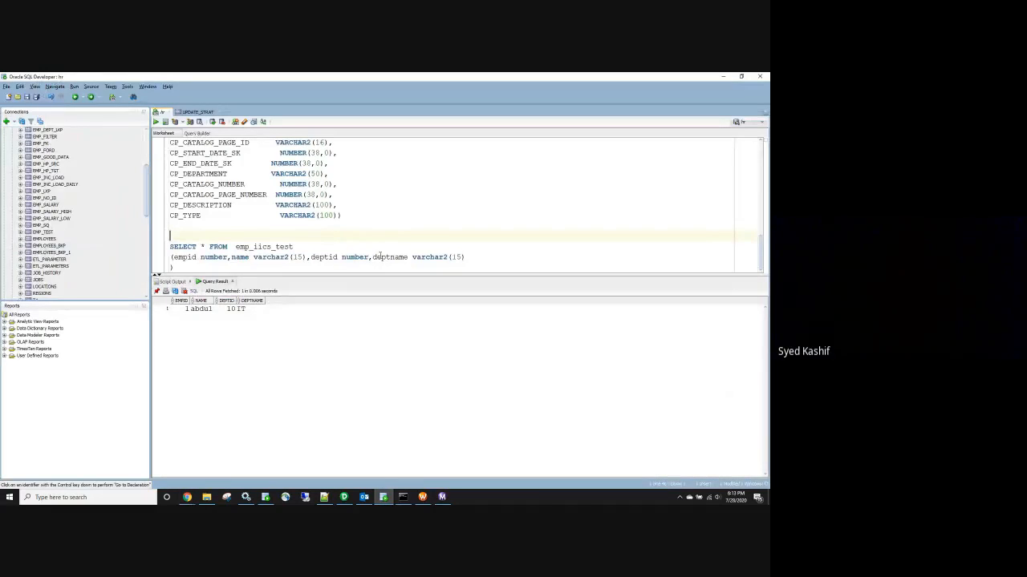
key("Return")
key("Return")
key("Return")
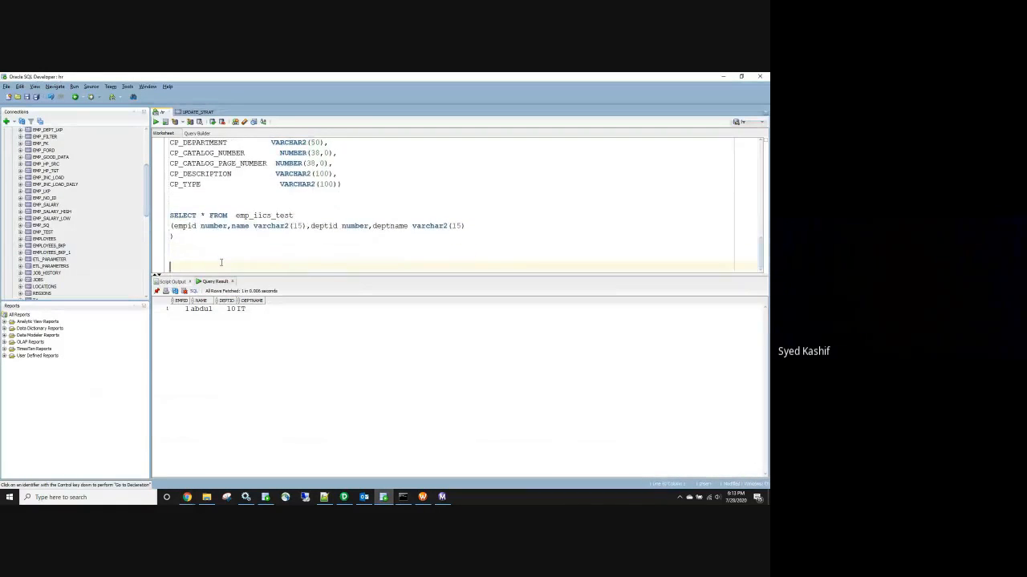
Write and select the query 'select * fropm CATALOG_PAGE' in SQL Developer, then switch to Snowflake
type("select *")
key("Return")
type("frop")
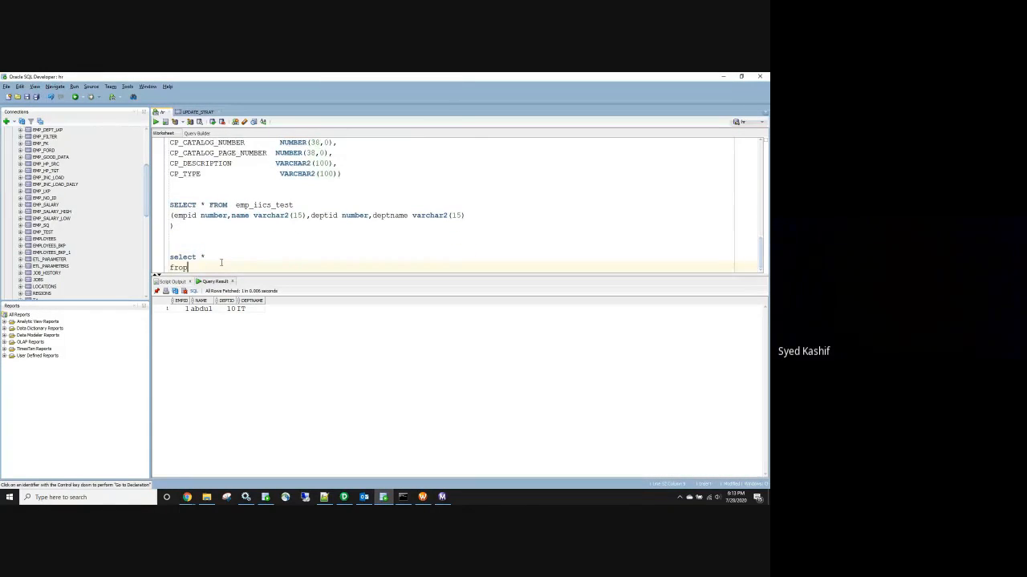
type("m CATALOG_PAGE")
left_click_drag(245, 267, 216, 240)
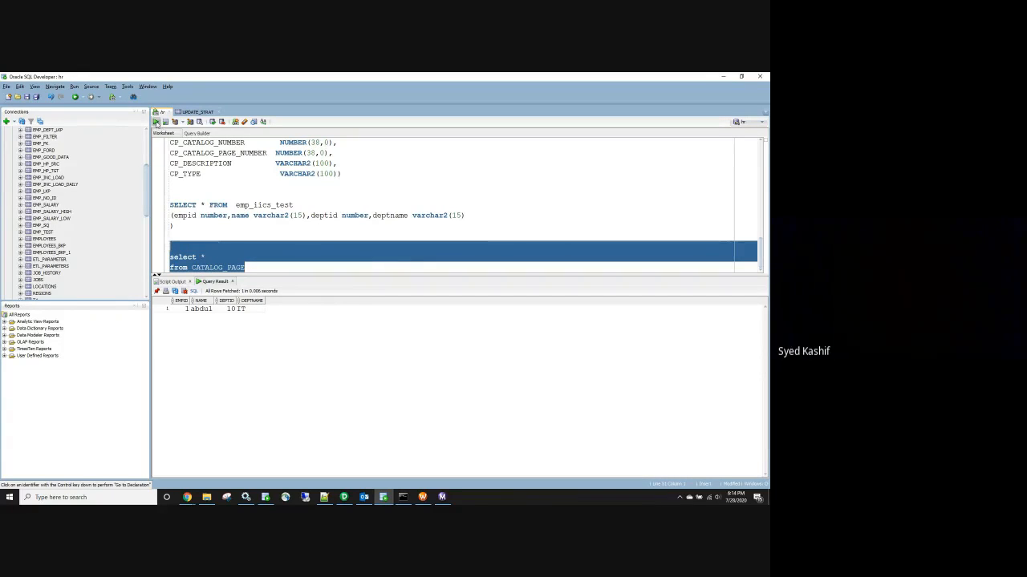
left_click_drag(216, 238, 216, 255)
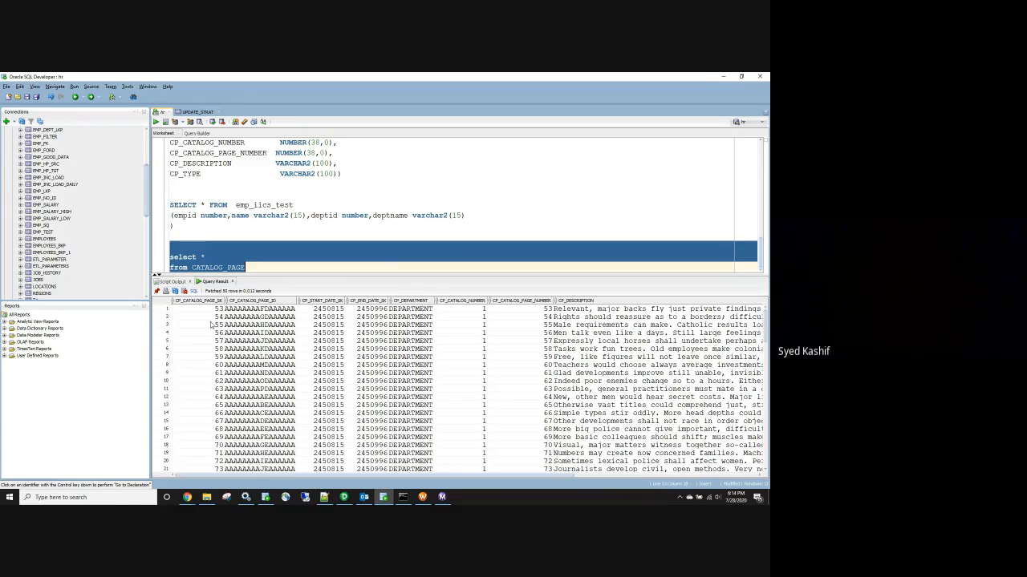
scroll(591, 431, "down", 20)
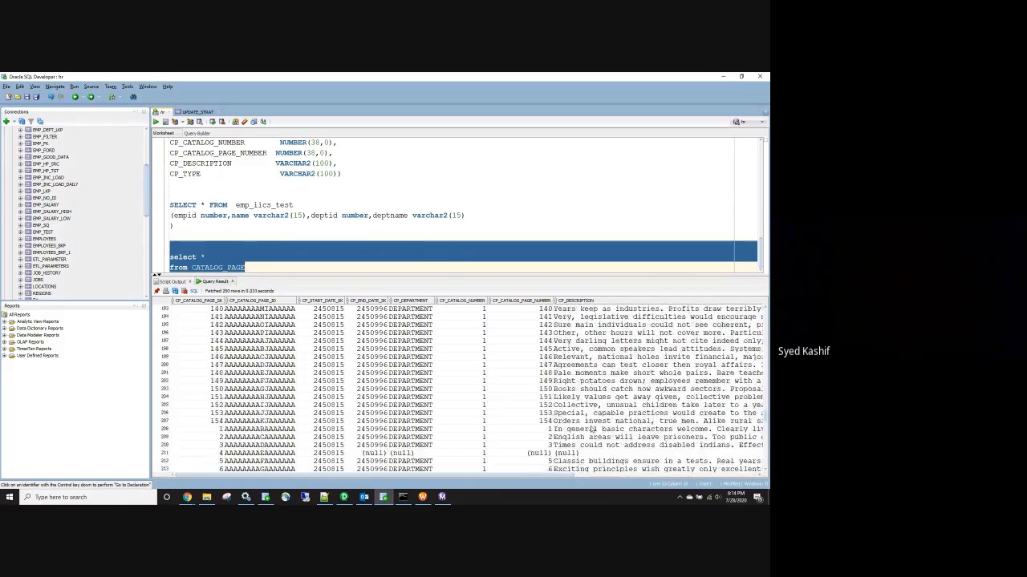
scroll(591, 431, "down", 4)
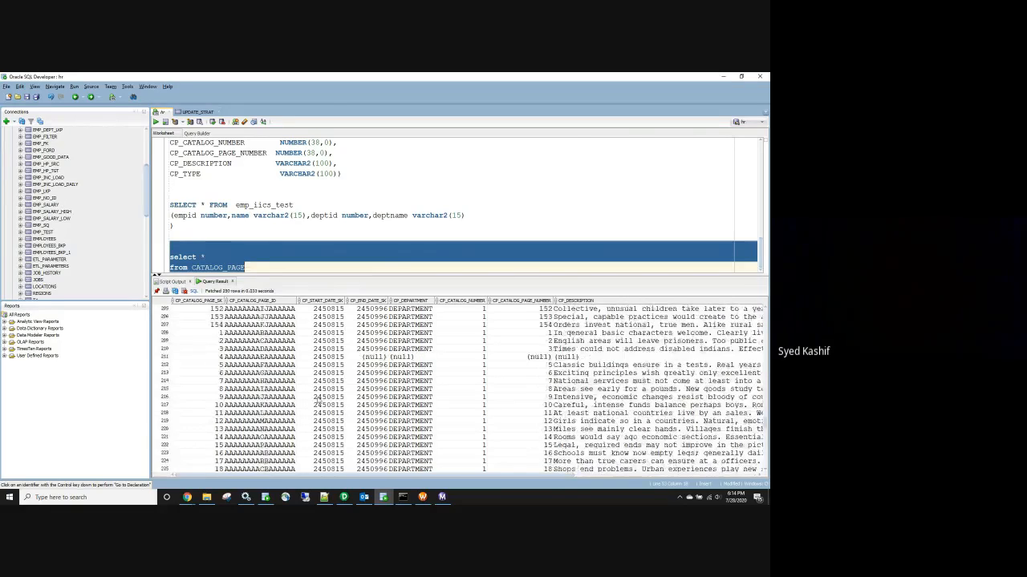
key("alt+Tab")
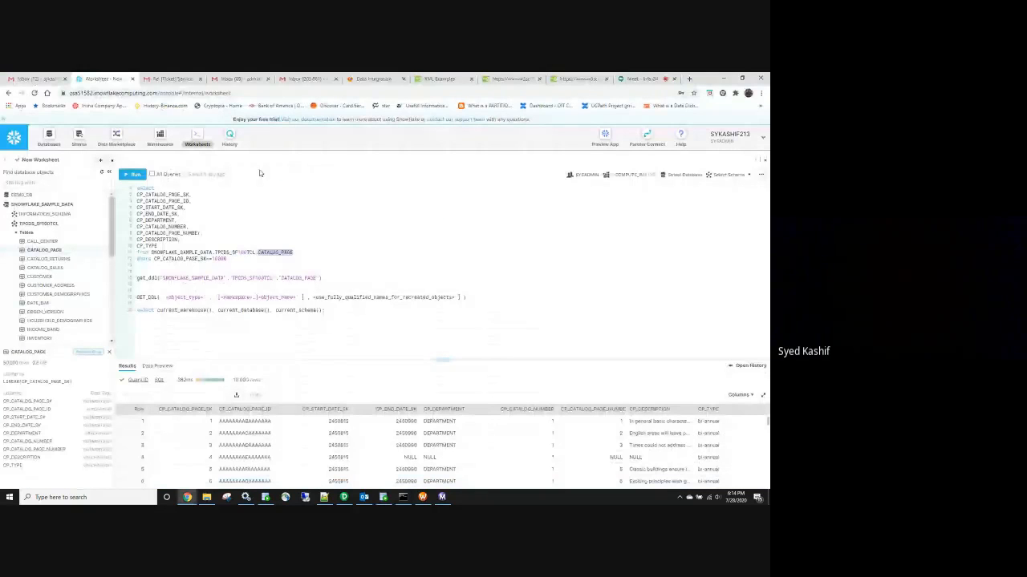
Switch to the Data Integration tab showing m_FF_ORA with Source linked to Target
left_click(373, 79)
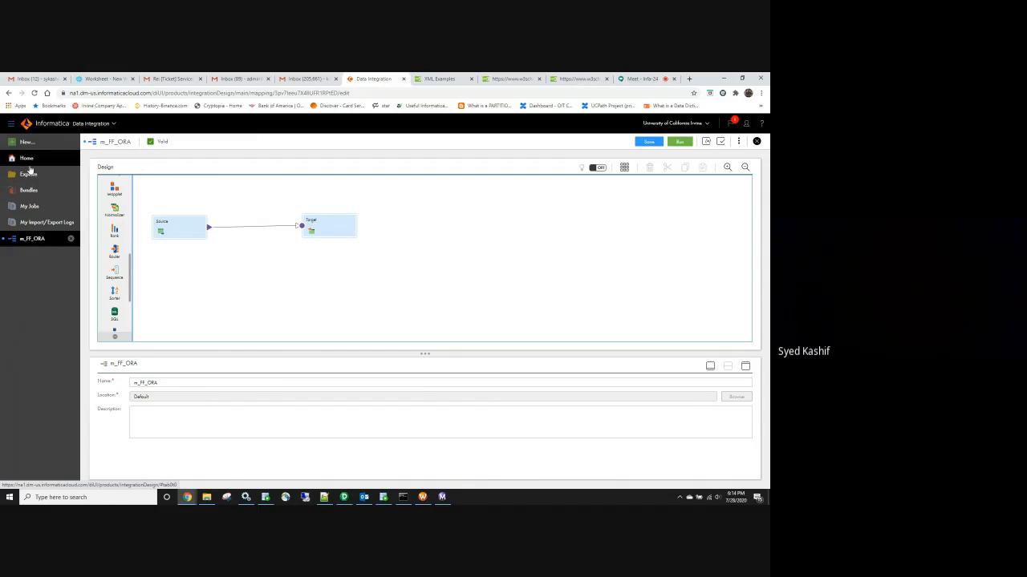
Switch to the Administrator service, saving the m_FF_ORA mapping when the warning appears
left_click(113, 124)
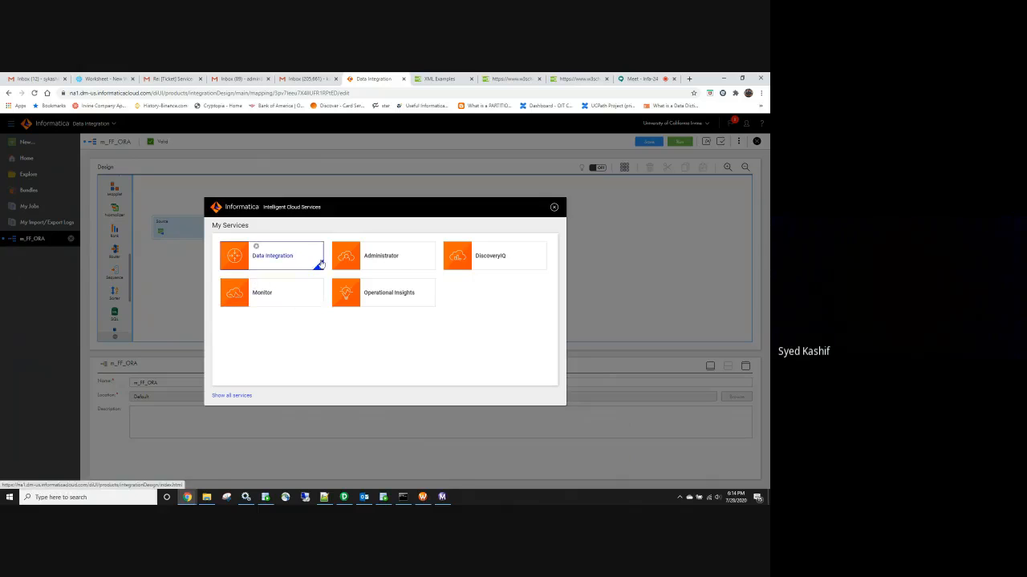
left_click(395, 261)
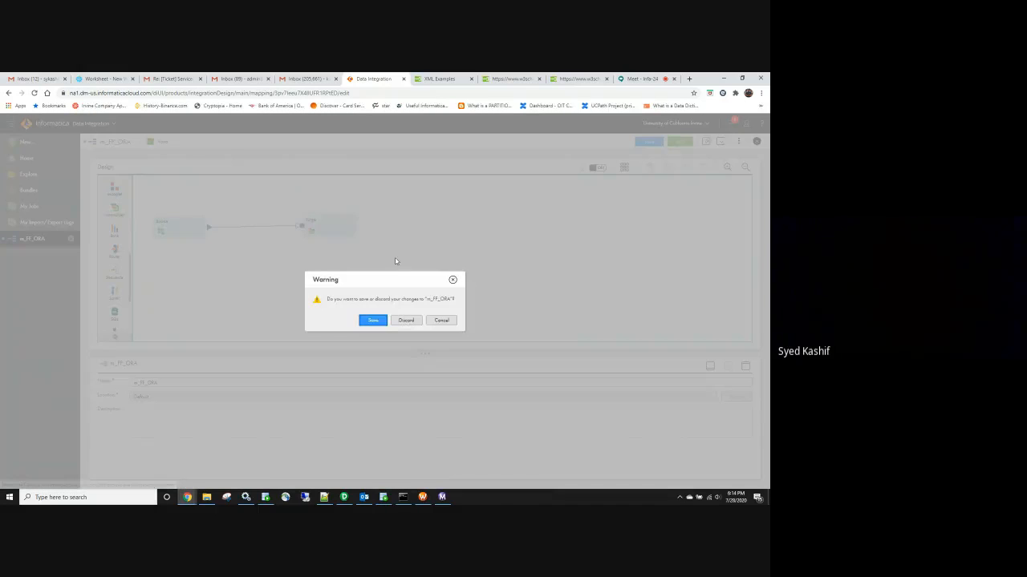
left_click(373, 326)
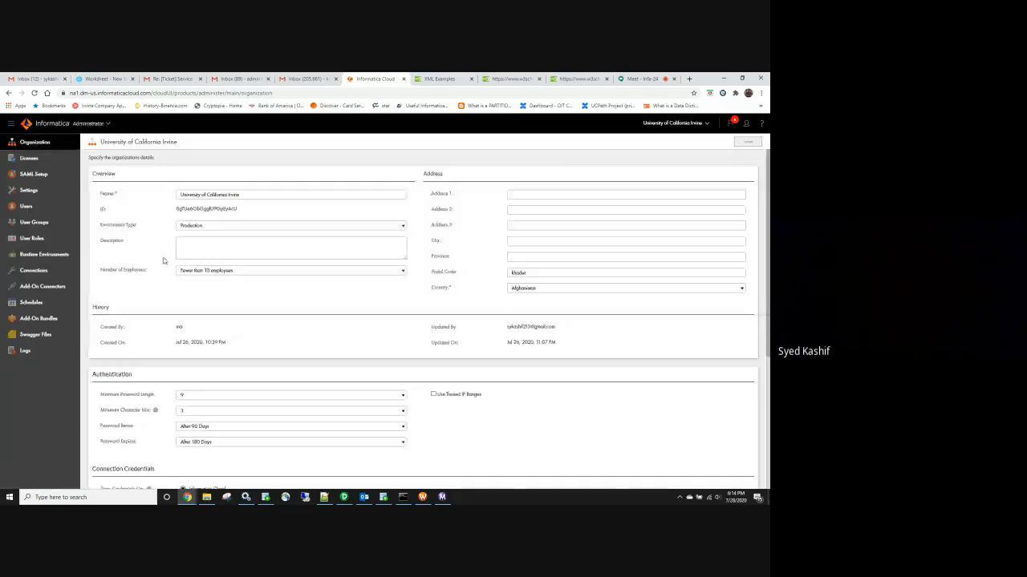
Save the organization settings, review the Snowflake and Oracle connection types, and bring up the services list
left_click(34, 271)
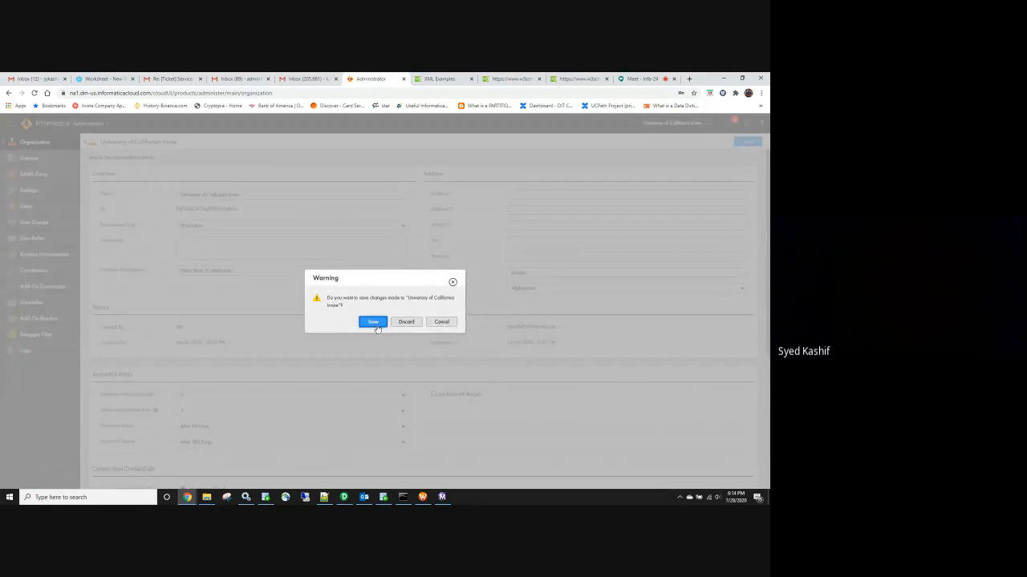
left_click(373, 322)
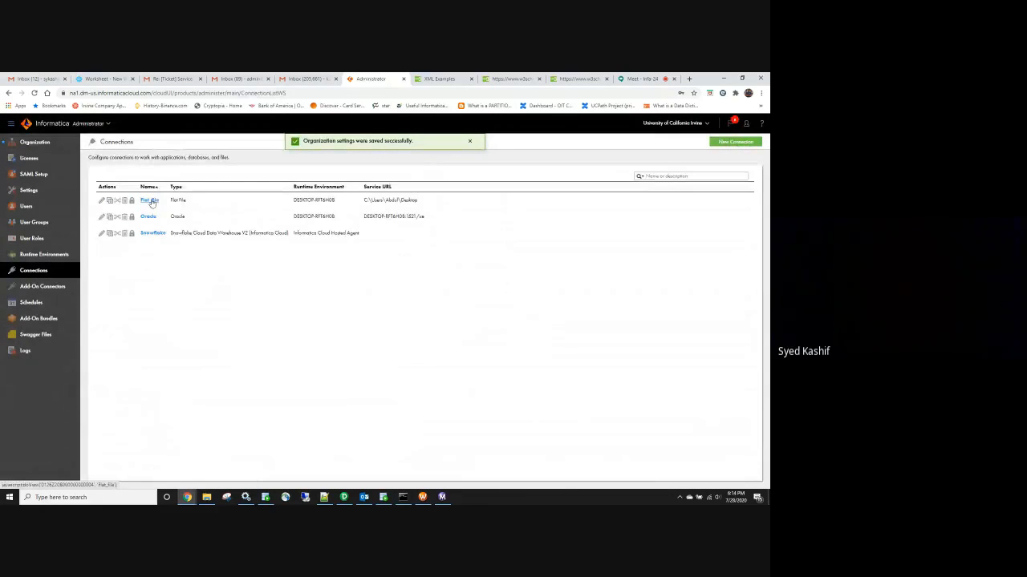
triple_click(184, 233)
left_click(181, 216)
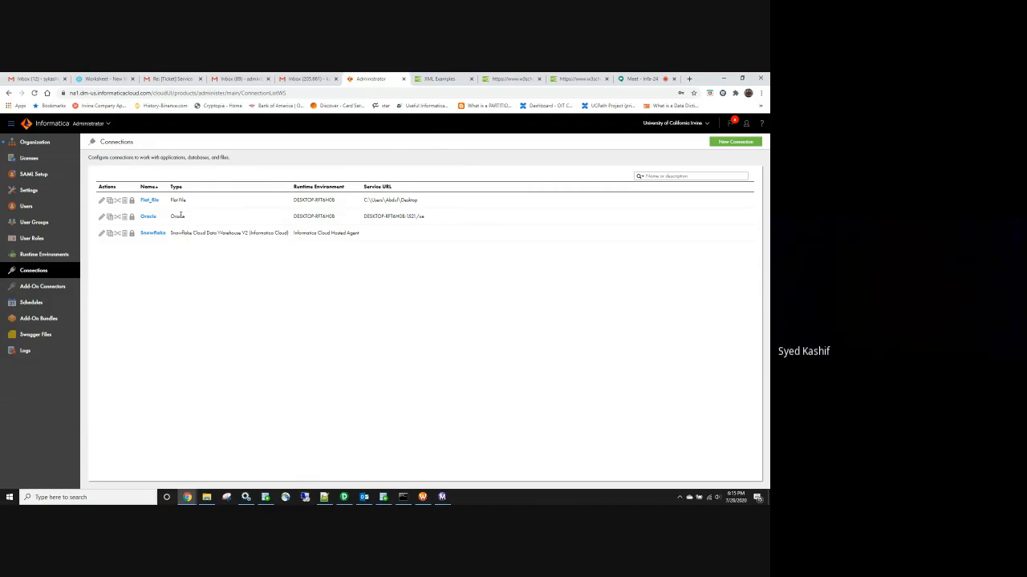
double_click(180, 216)
left_click(108, 125)
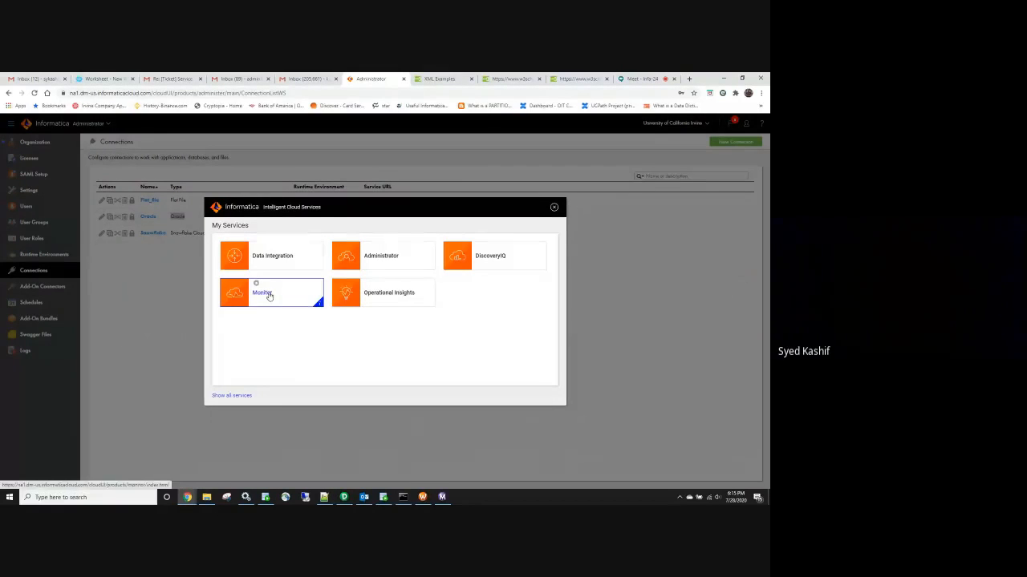
Return to Data Integration saving changes, view all 4 saved assets, then go to the Snowflake worksheet
left_click(277, 266)
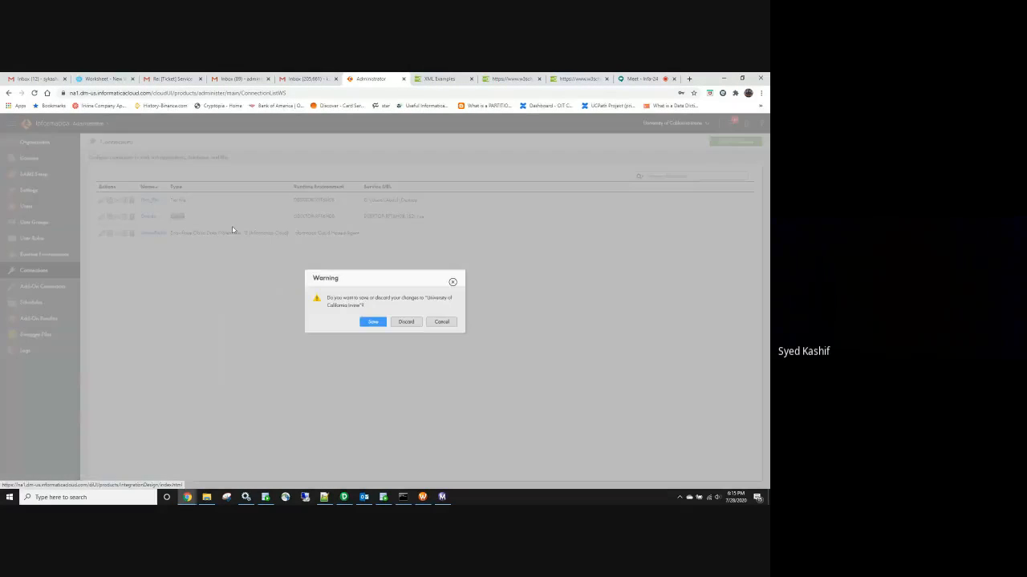
left_click(373, 323)
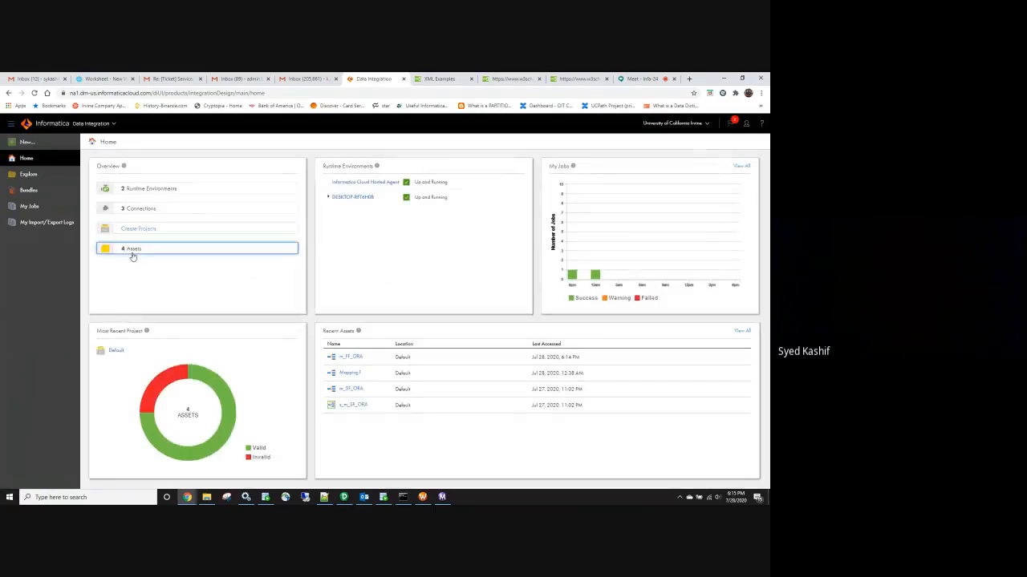
left_click(133, 251)
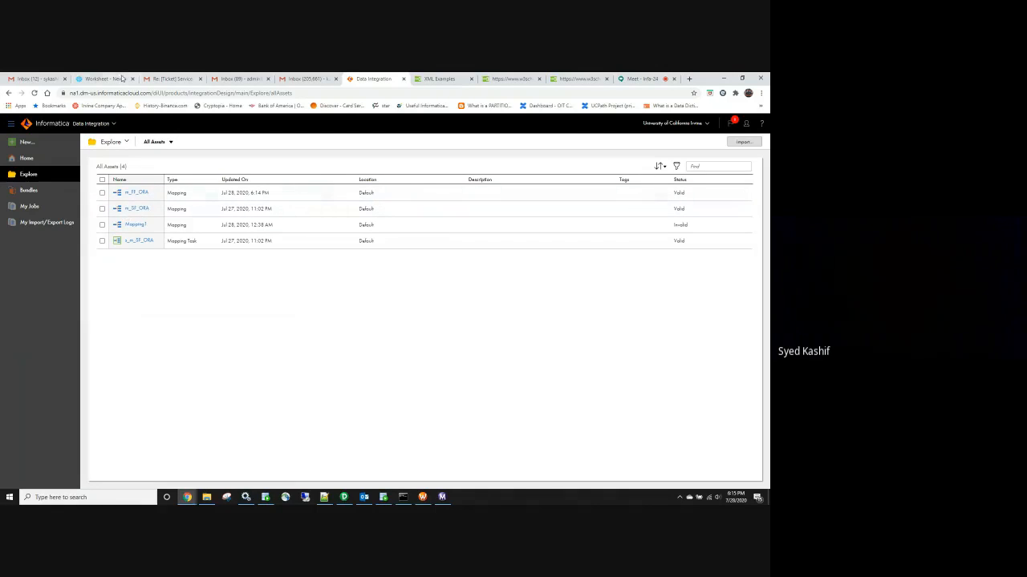
left_click(100, 80)
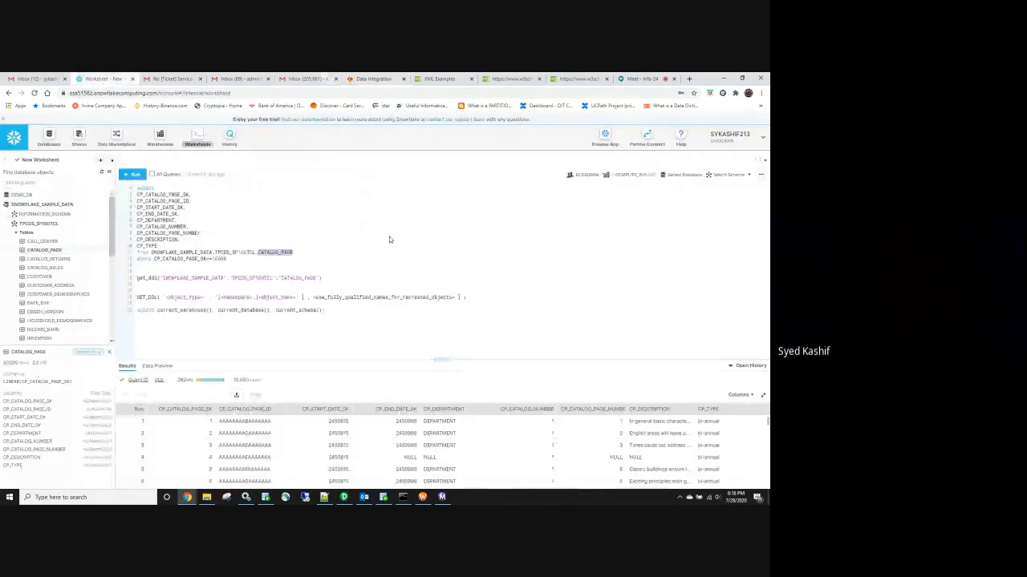
Check the Oracle CATALOG_PAGE rows in SQL Developer, then return to the Informatica assets list
left_click(385, 498)
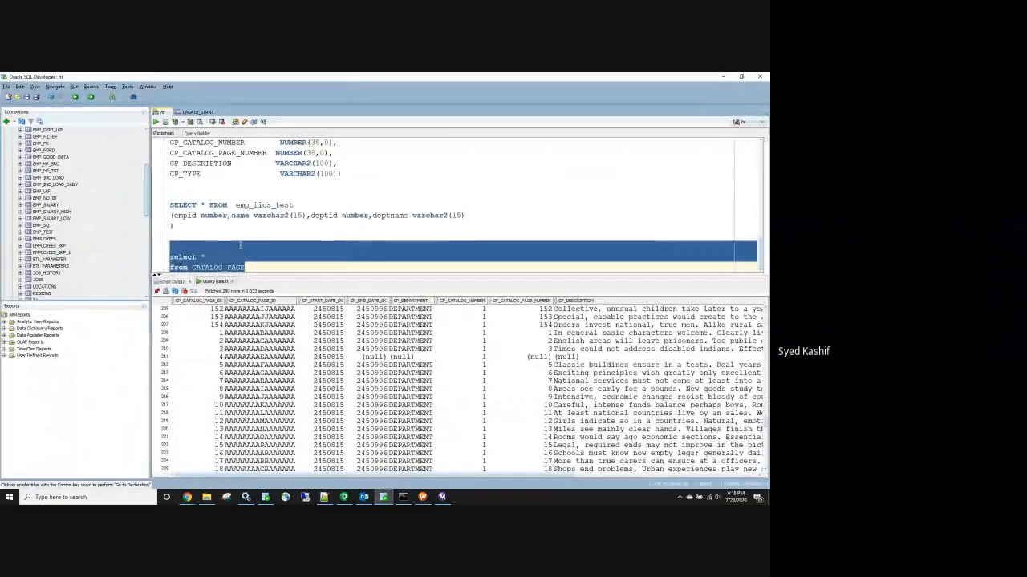
left_click(313, 366)
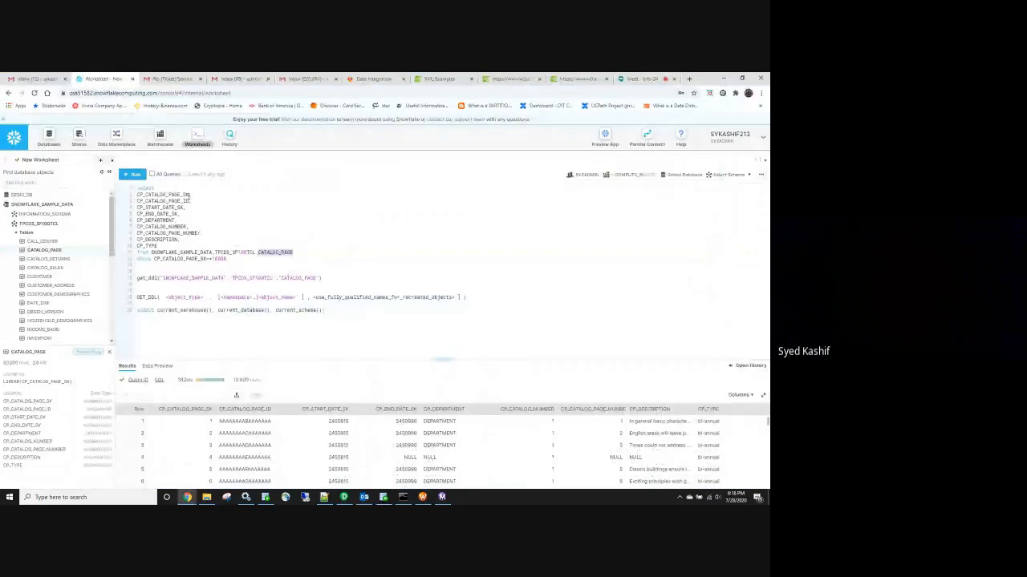
left_click(372, 78)
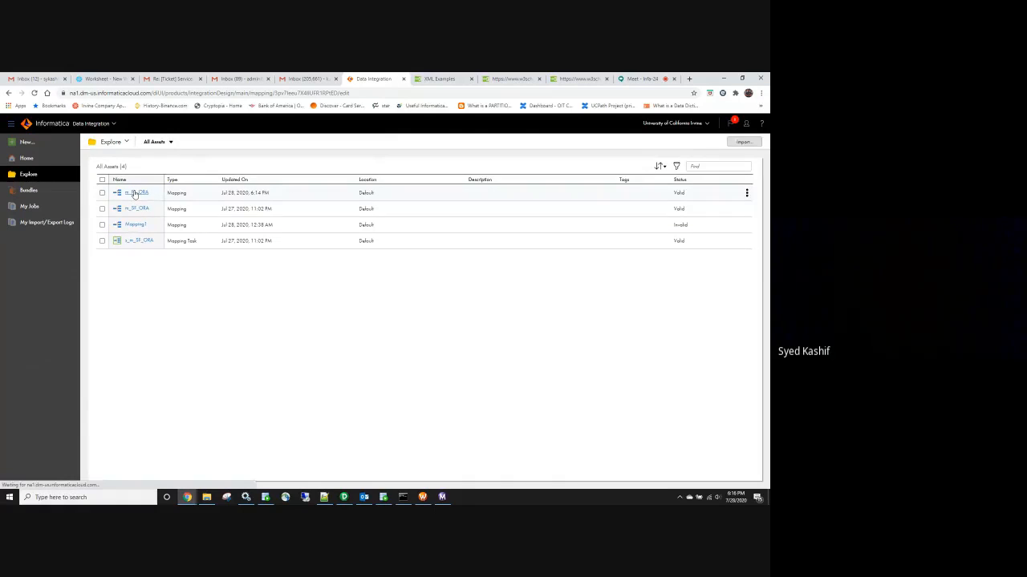
left_click(135, 193)
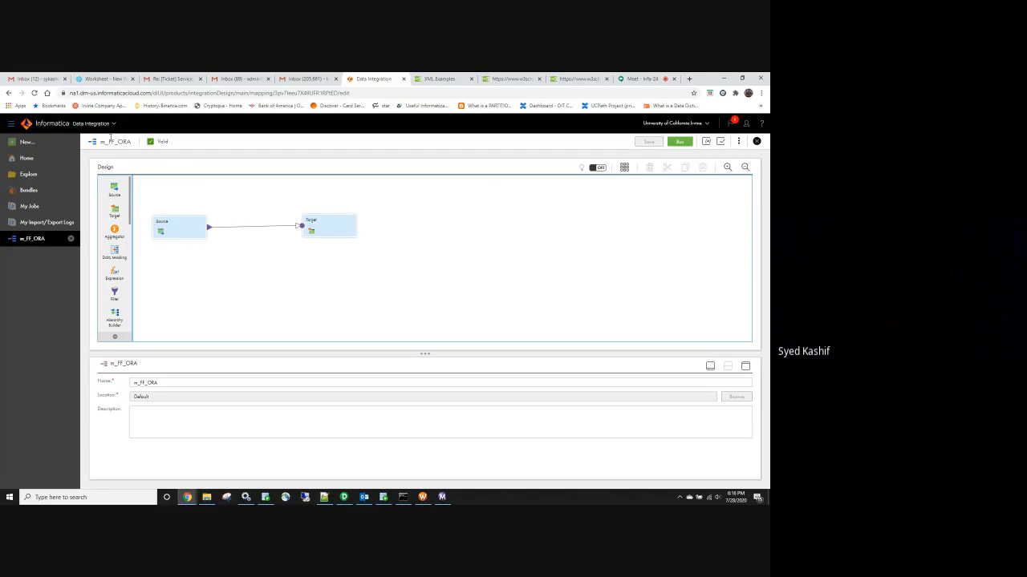
left_click(71, 240)
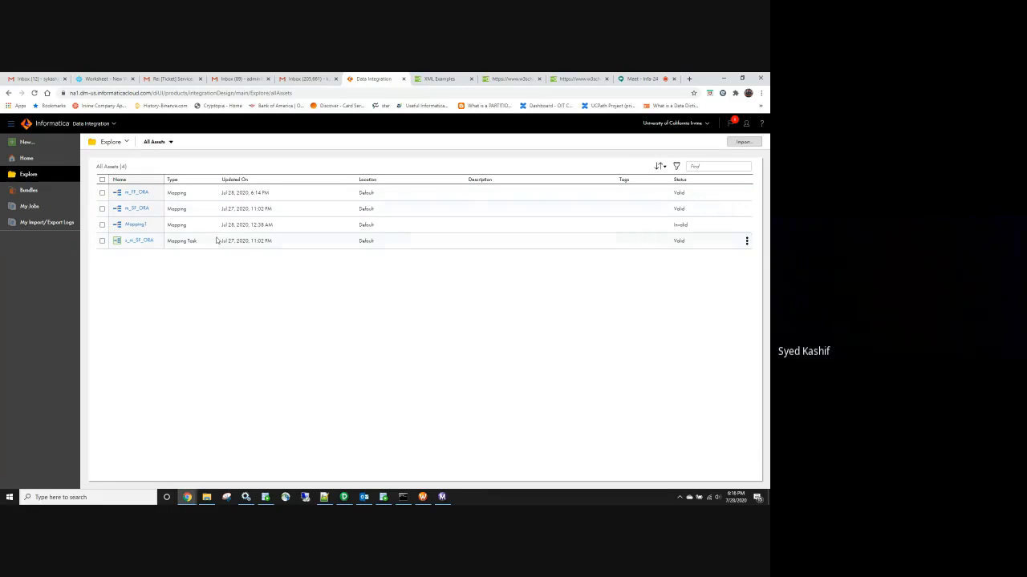
left_click_drag(223, 211, 235, 213)
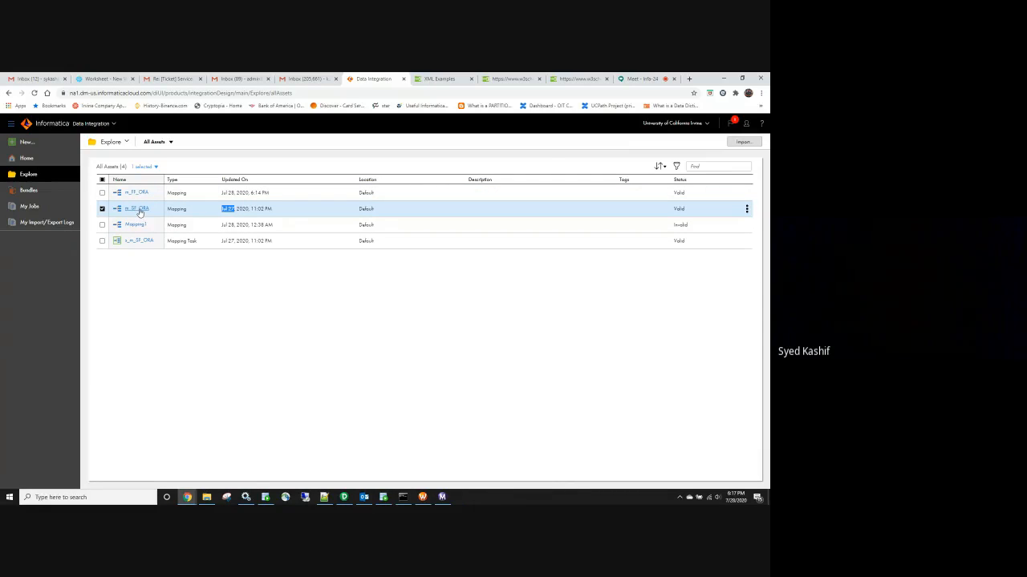
Open the m_SF_ORA mapping in Explore, then switch to Oracle SQL Developer
left_click(139, 210)
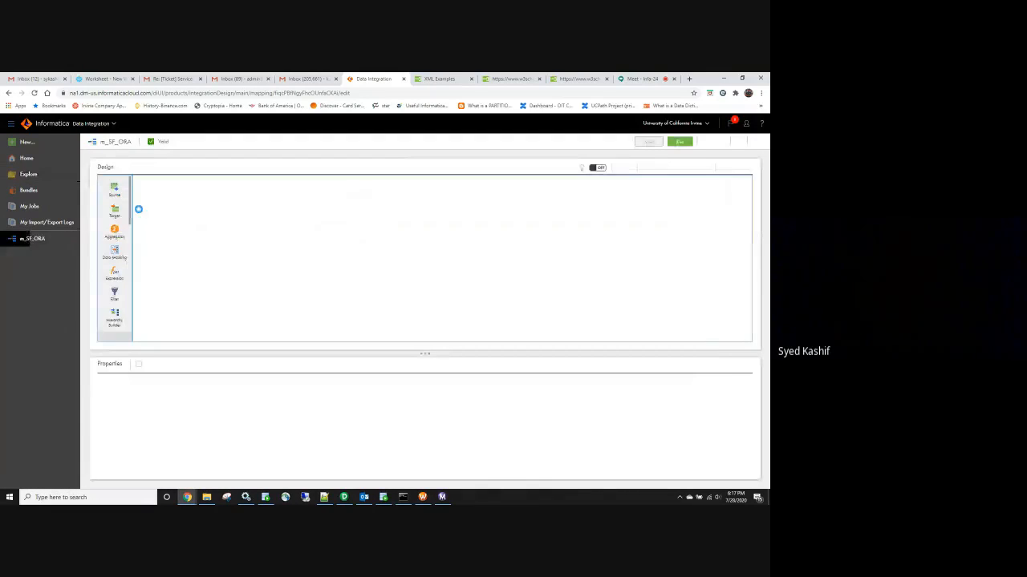
left_click_drag(109, 142, 131, 142)
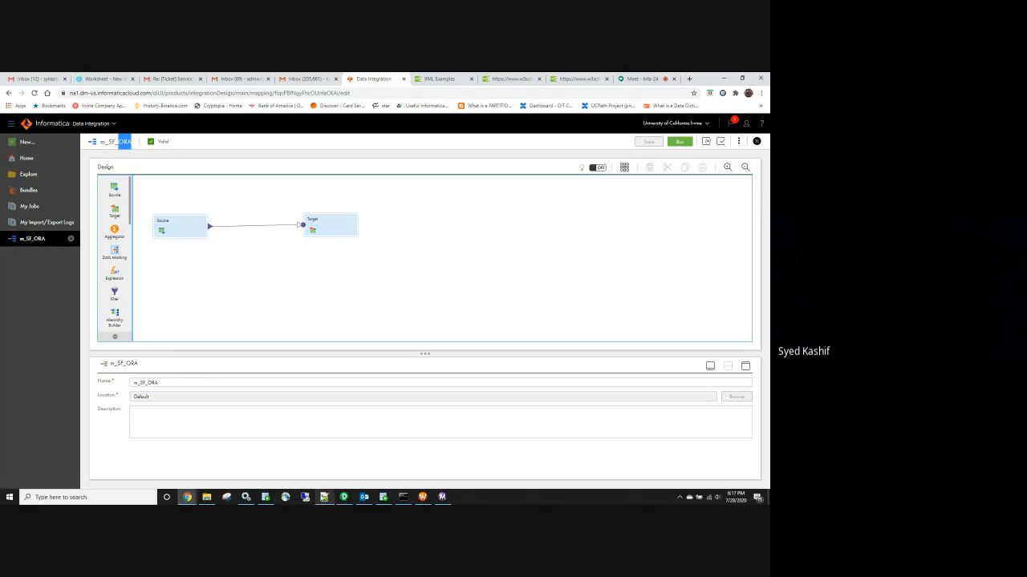
left_click(384, 498)
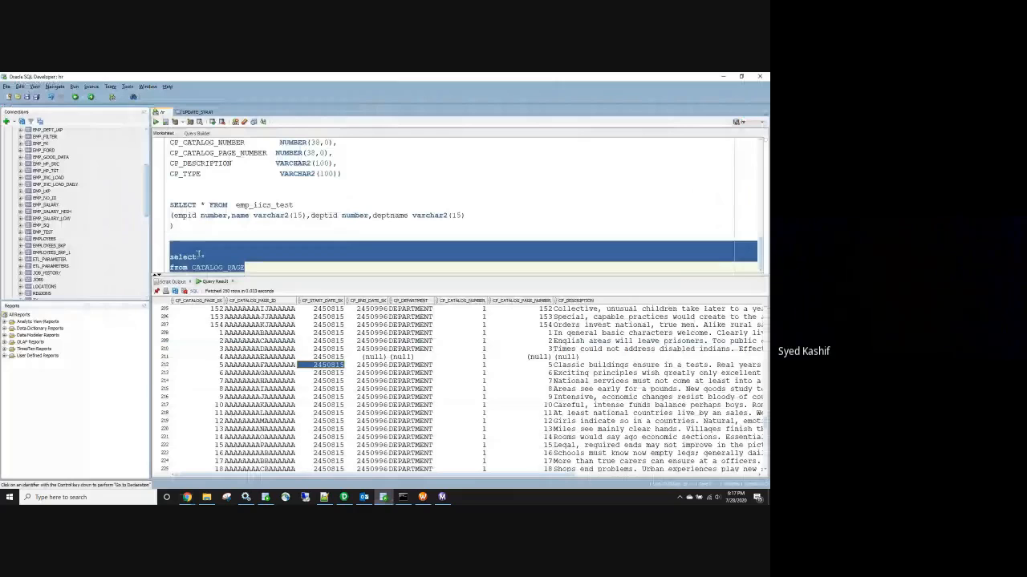
Write 'truncate table CATALOG_PAGE' below the existing CATALOG_PAGE select query
left_click(258, 264)
key("Return")
key("Return")
key("Return")
type("tru")
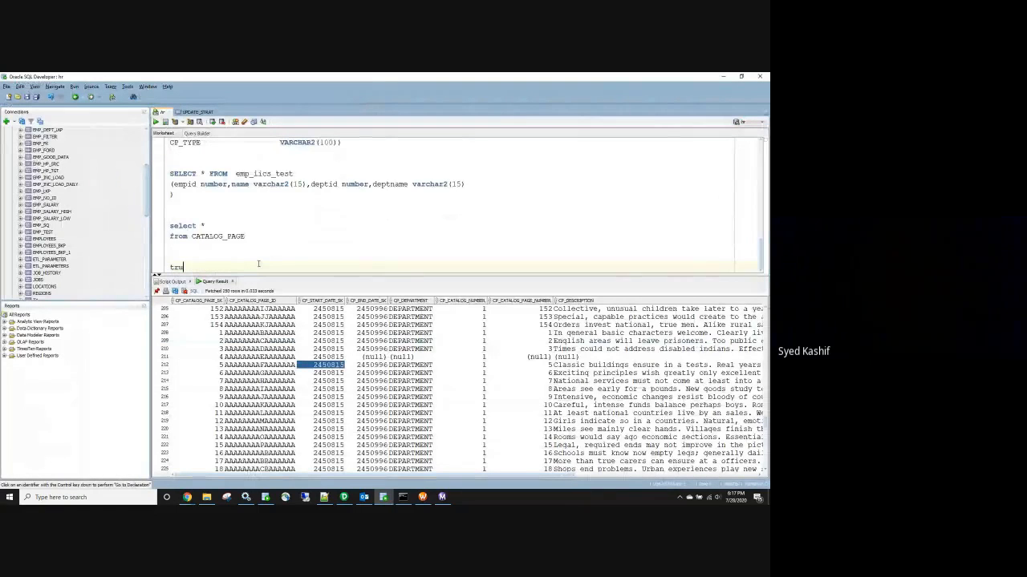
type("ncate tablke")
key("BackSpace")
key("BackSpace")
type("e")
double_click(218, 236)
key("ctrl+c")
left_click(255, 267)
key("ctrl+v")
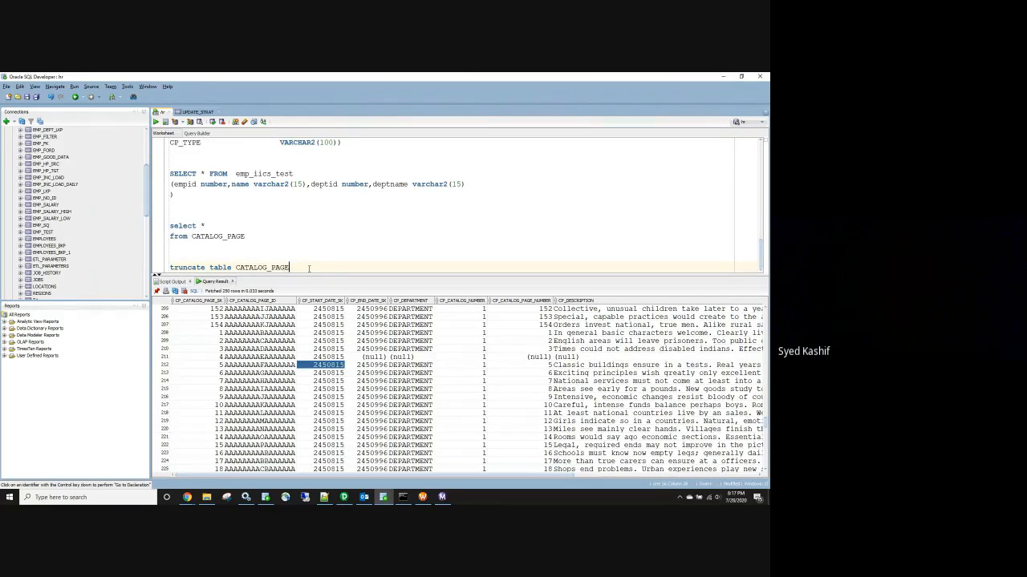
Run the truncate statement to empty CATALOG_PAGE, then return to the m_SF_ORA mapping
left_click_drag(307, 267, 169, 267)
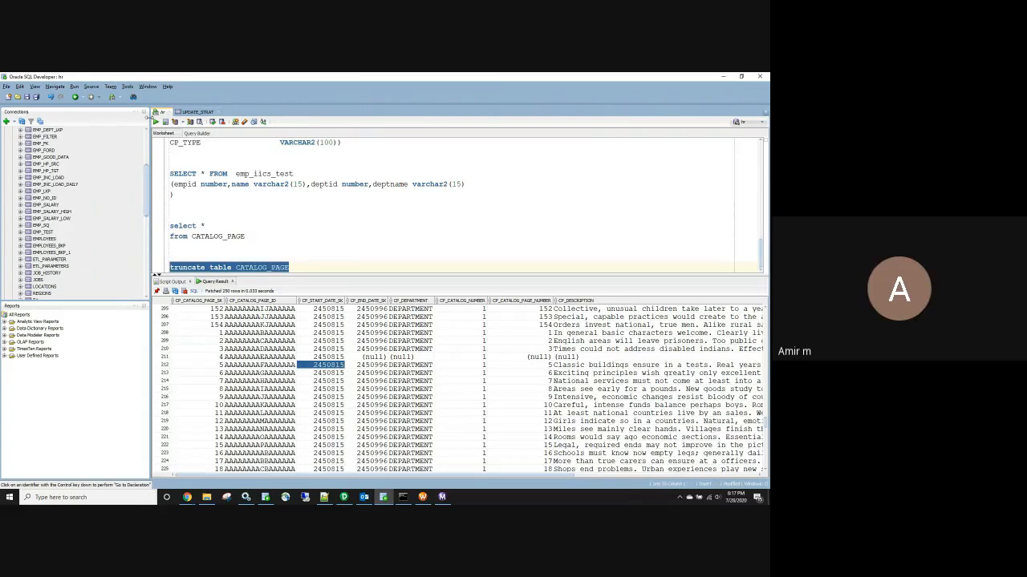
left_click(156, 122)
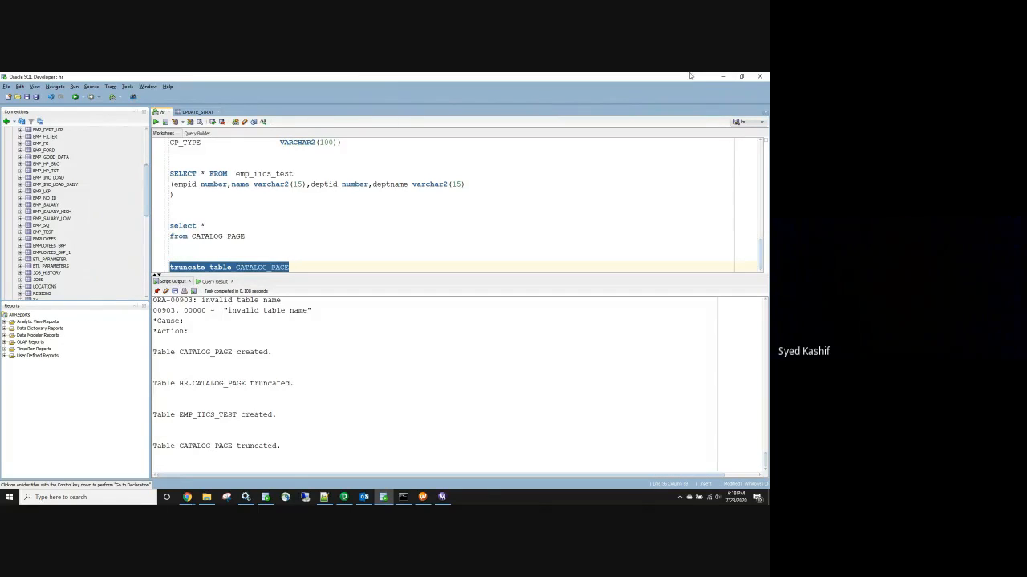
left_click(725, 78)
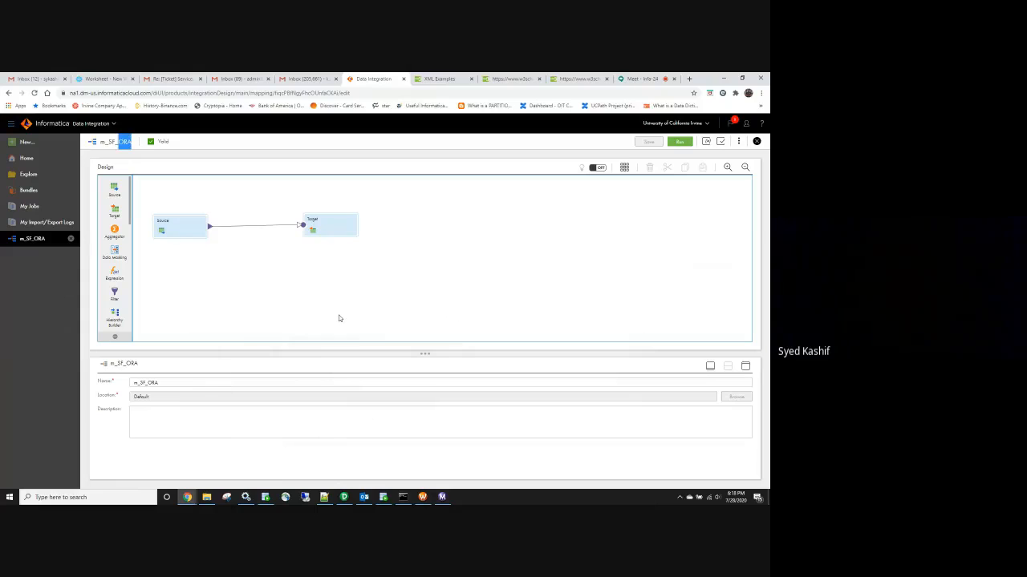
left_click(315, 289)
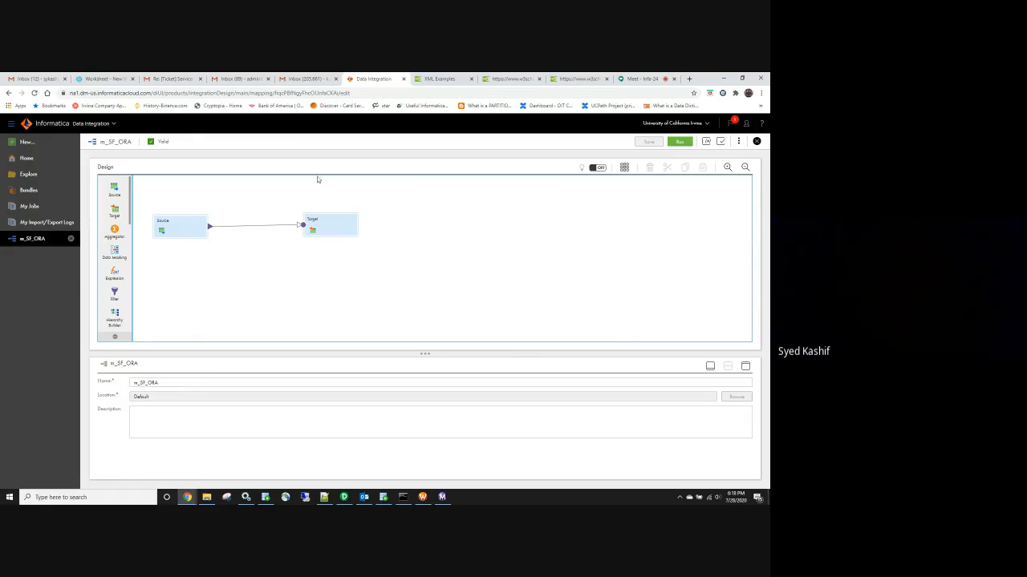
Run the m_SF_ORA mapping on the DESKTOP runtime environment, starting job m_SF_ORA-9
left_click_drag(117, 141, 108, 143)
left_click(384, 382)
left_click(688, 142)
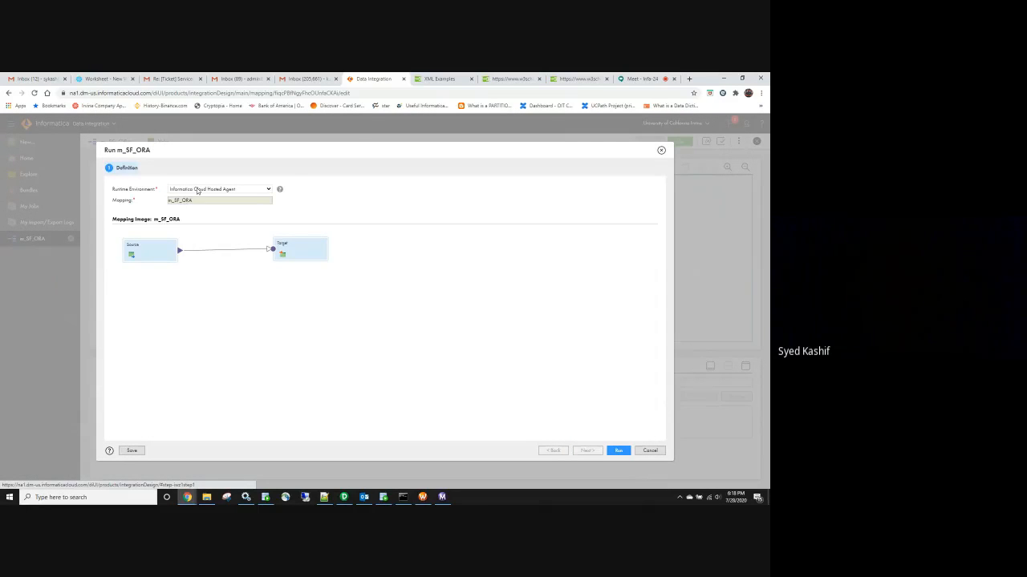
left_click(199, 190)
left_click(194, 225)
left_click(616, 451)
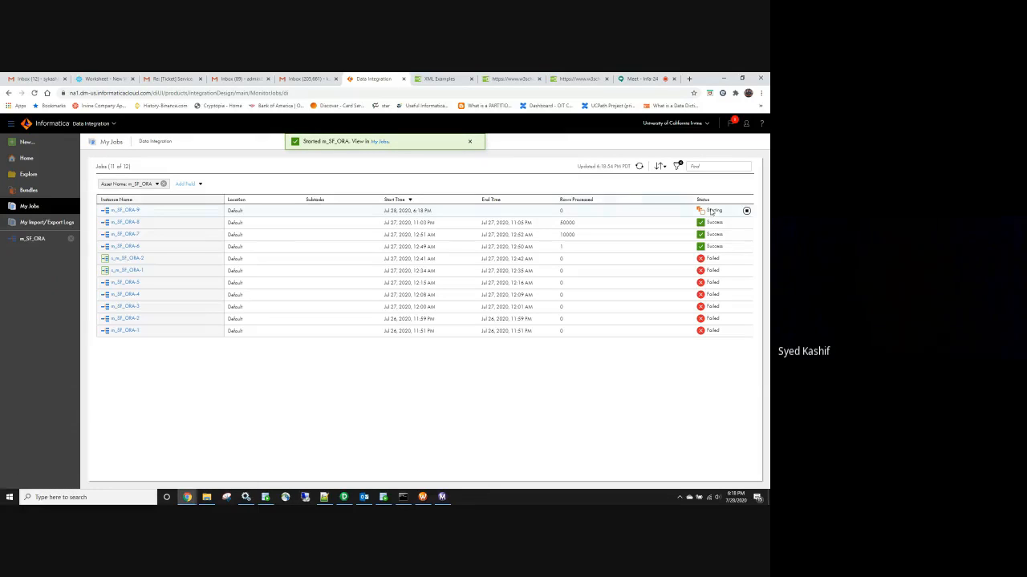
left_click(709, 259)
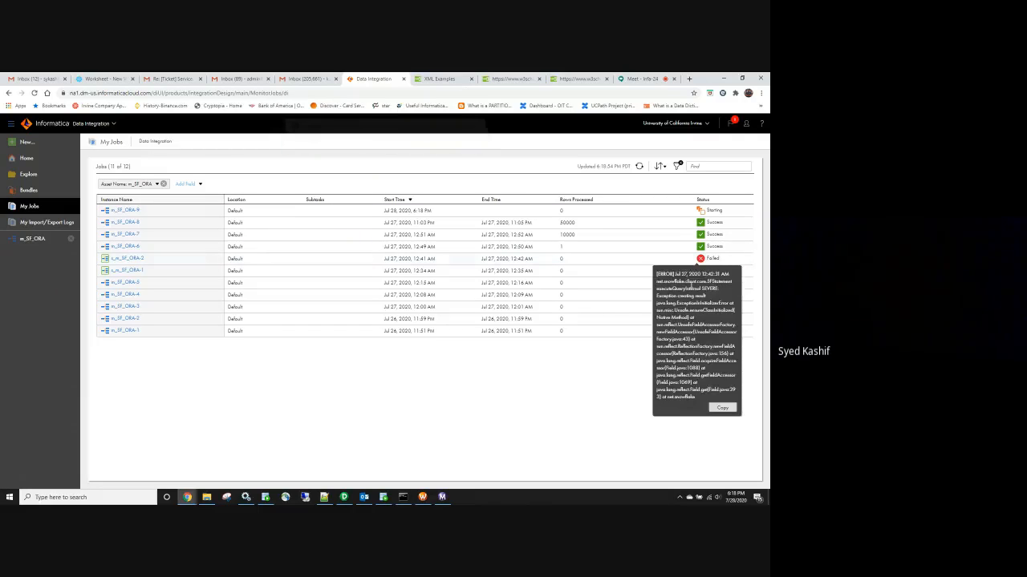
left_click(605, 338)
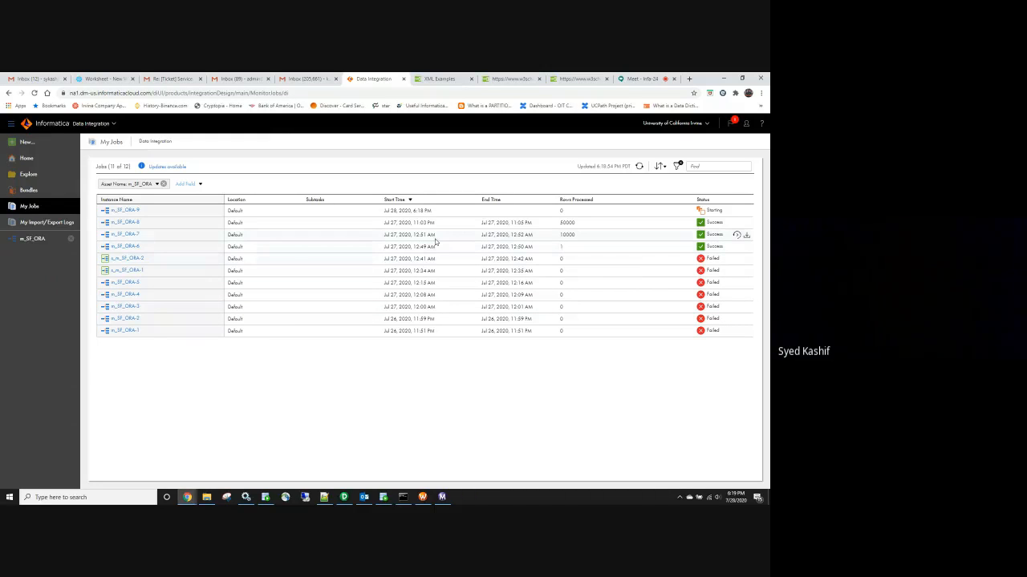
left_click_drag(436, 236, 413, 248)
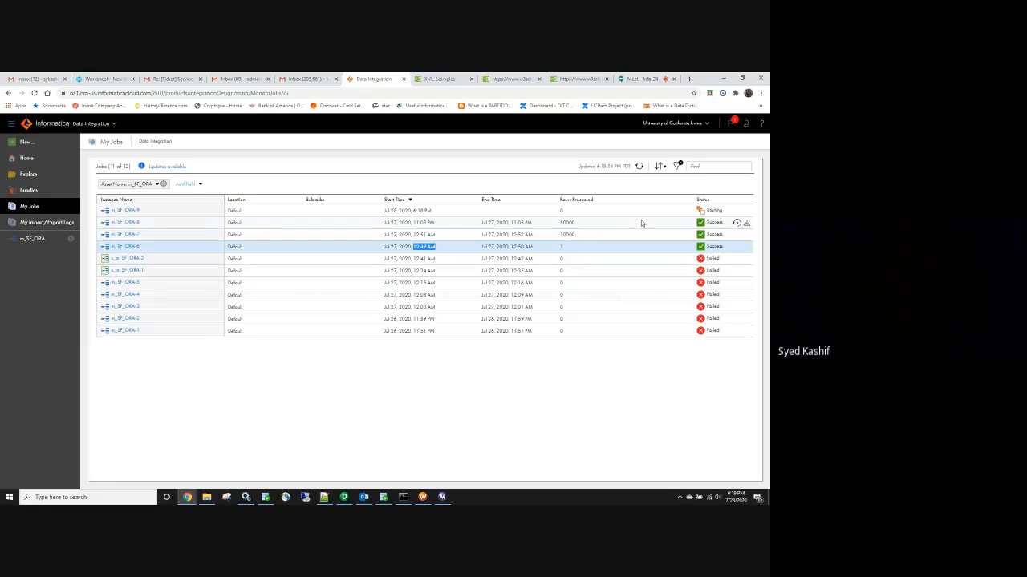
left_click(483, 304)
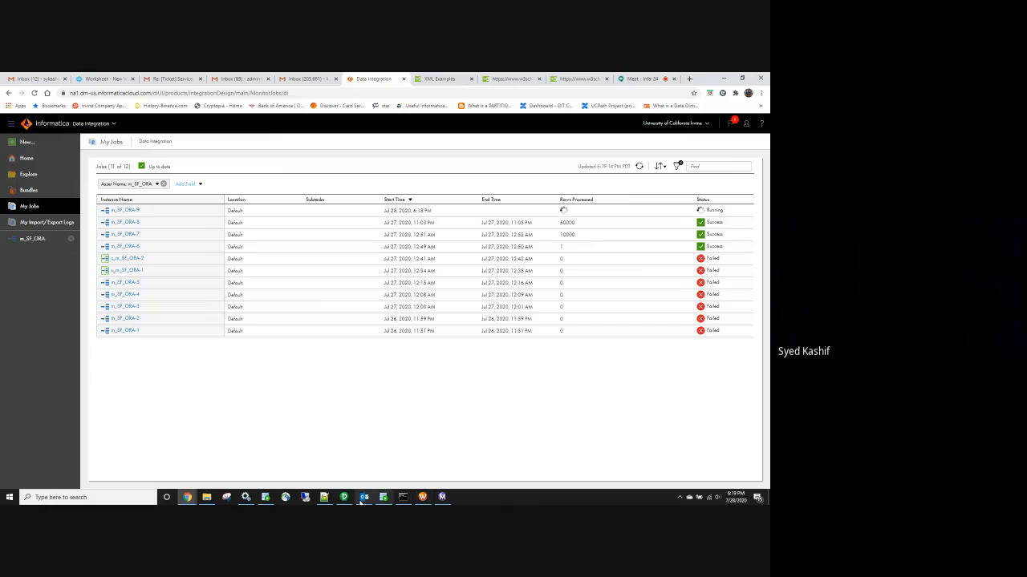
mouse_move(341, 498)
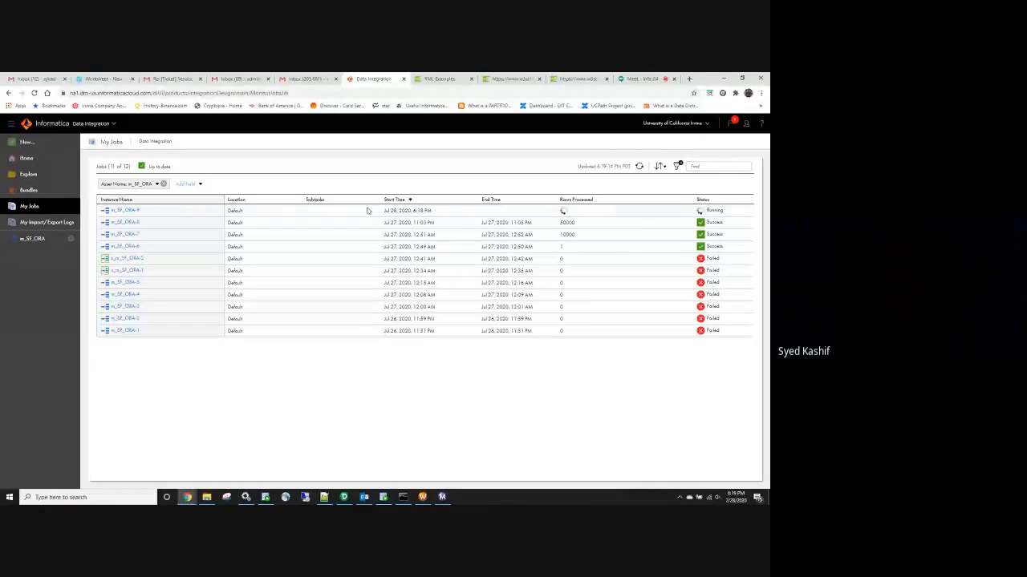
In PowerCenter Designer, select the DEPTID column of the target definition
left_click(344, 500)
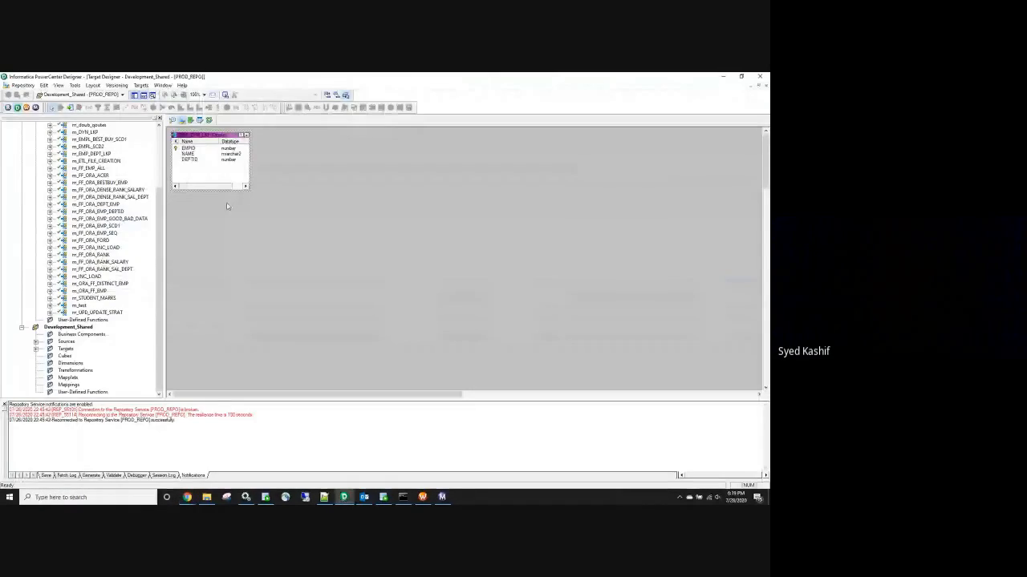
left_click(723, 77)
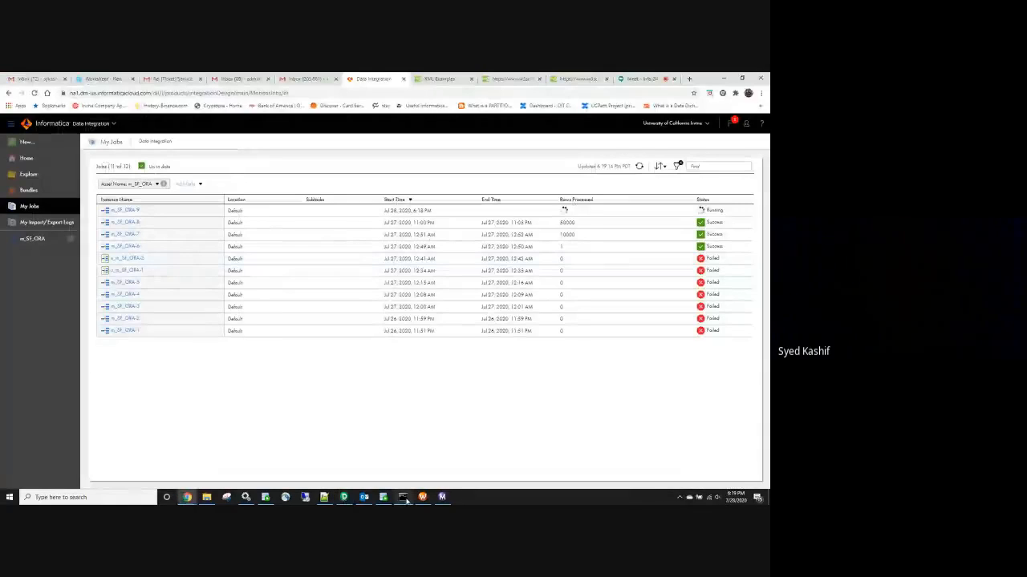
left_click(344, 497)
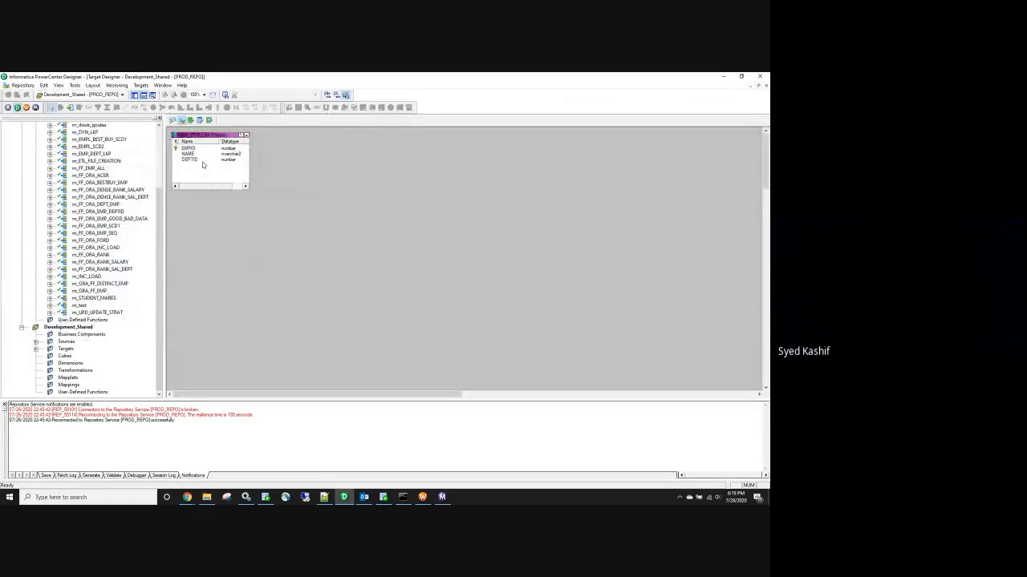
left_click(199, 160)
Return to the Data Integration jobs list and view the failed 12:42 AM job's error details
mouse_move(186, 498)
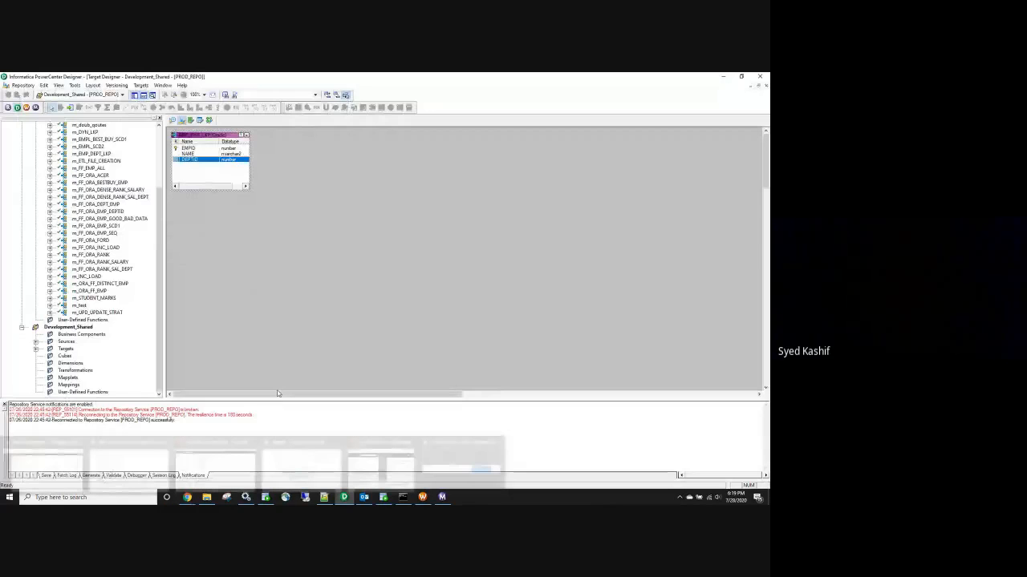
left_click(186, 497)
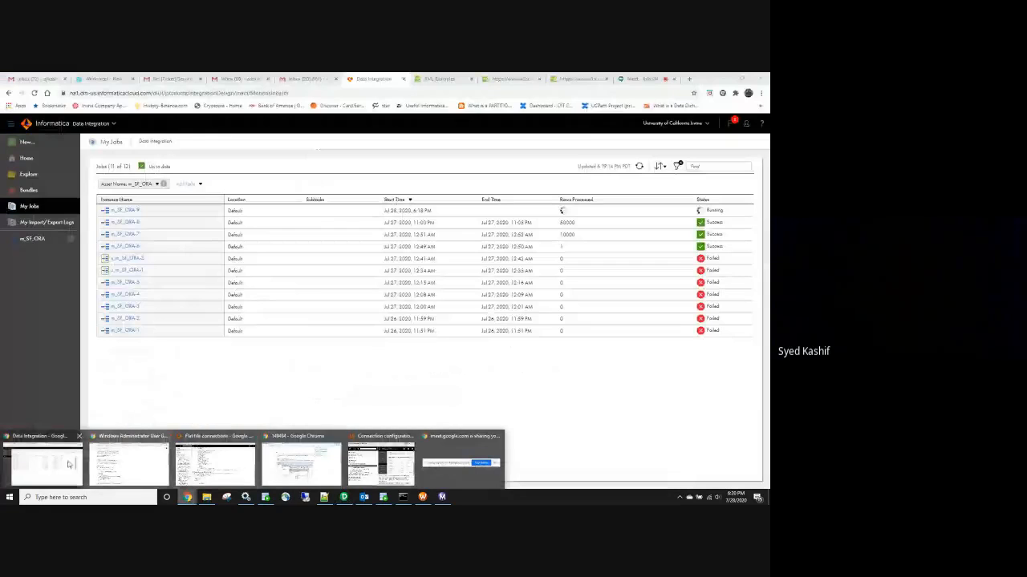
left_click(46, 462)
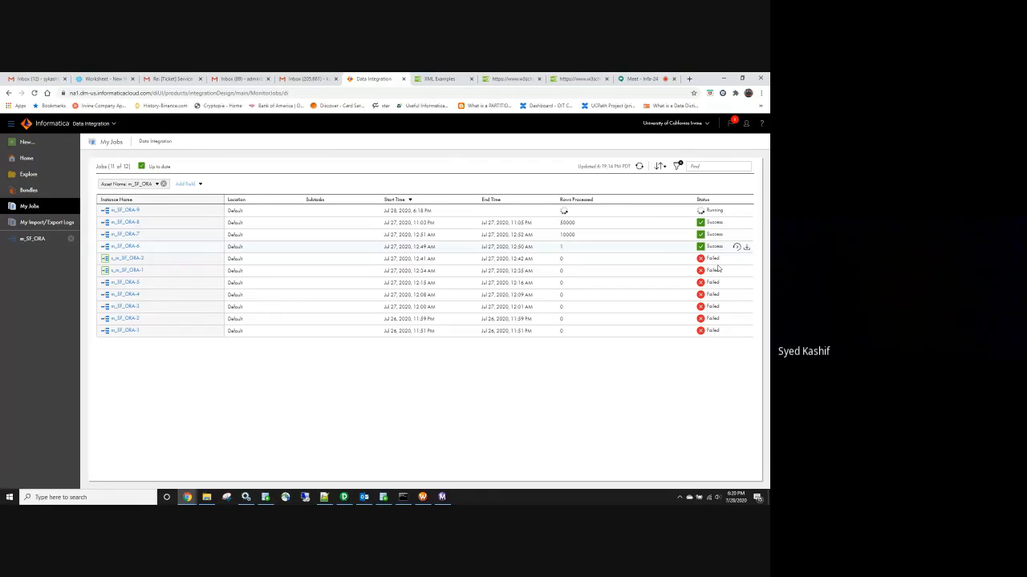
left_click(712, 258)
Highlight the 'select * from CATALOG_PAGE' query in SQL Developer, then return to the Informatica jobs list
left_click(115, 77)
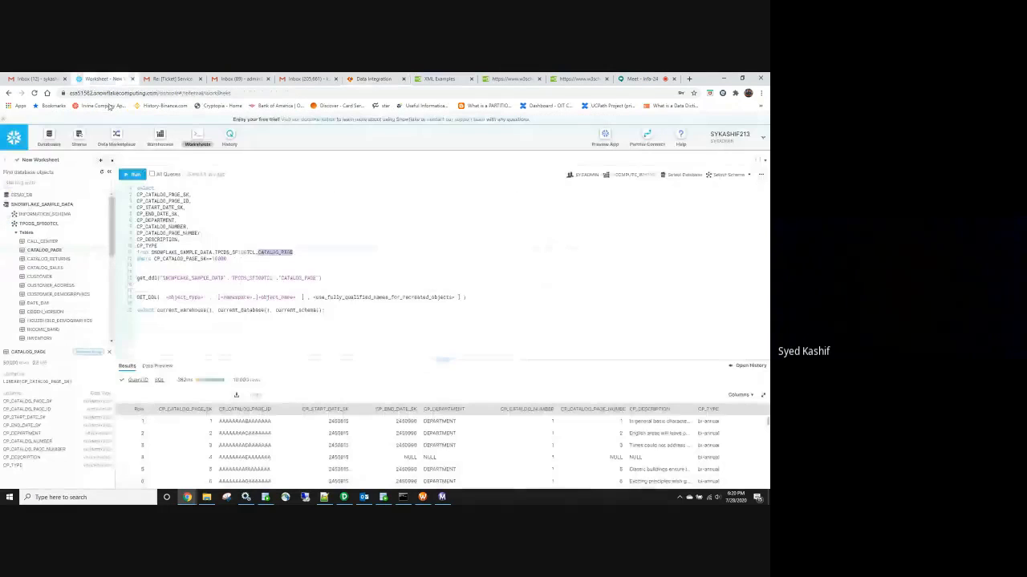
left_click(383, 498)
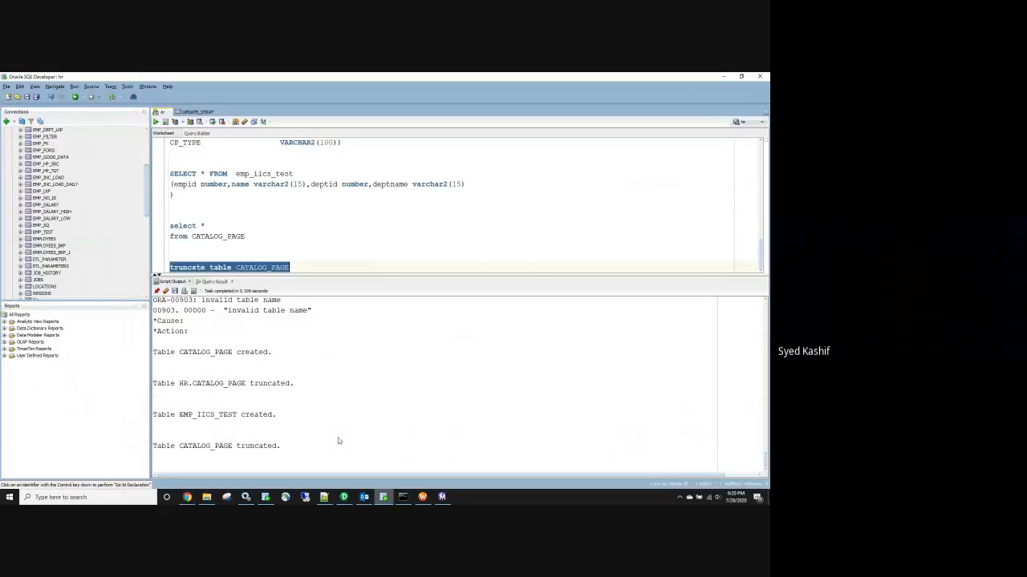
left_click_drag(245, 236, 170, 226)
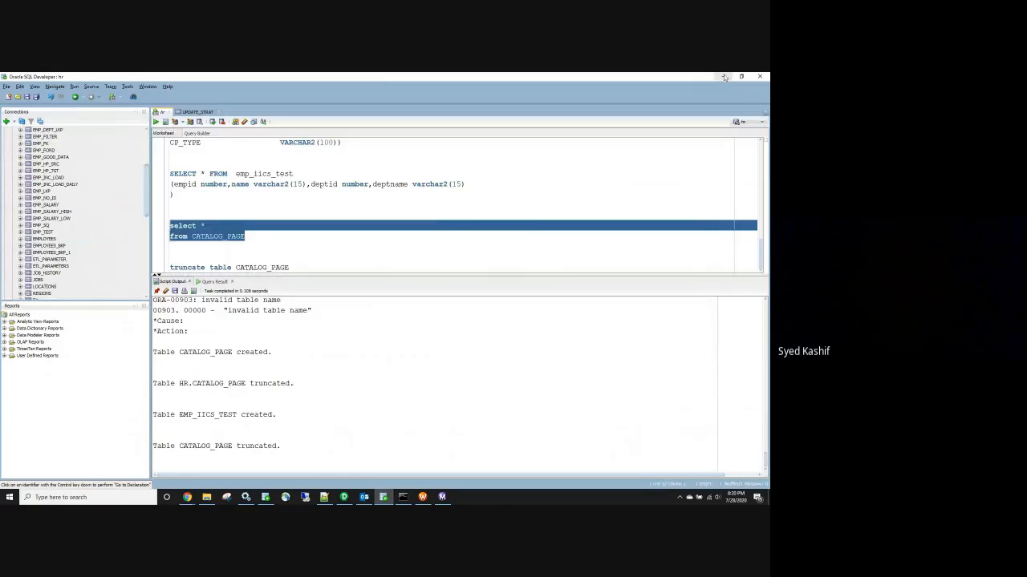
left_click(725, 77)
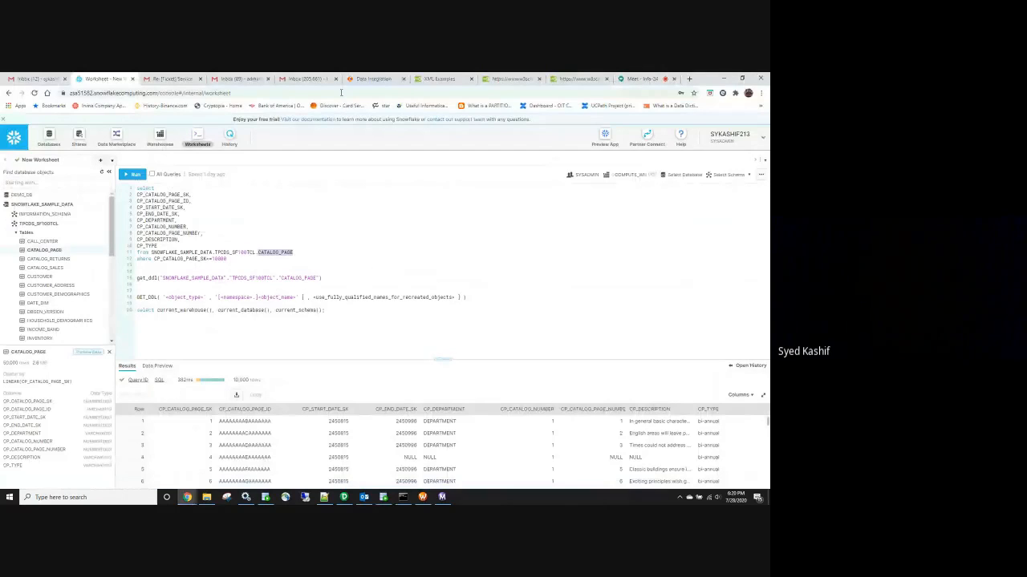
left_click(371, 79)
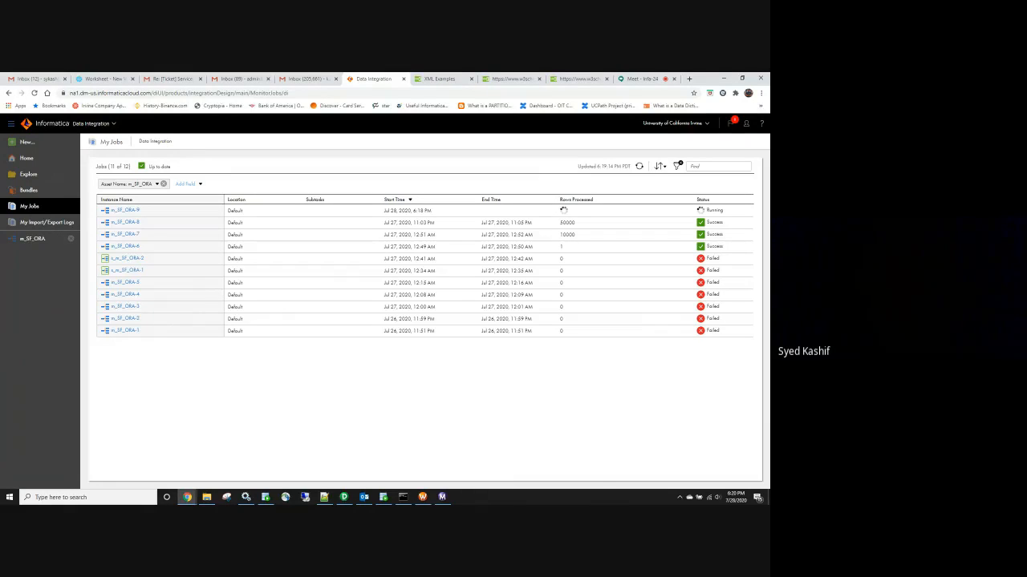
Look through the Infa_Cloud desktop folder, then return to the jobs list where m_SF_ORA-9 succeeded
left_click(467, 471)
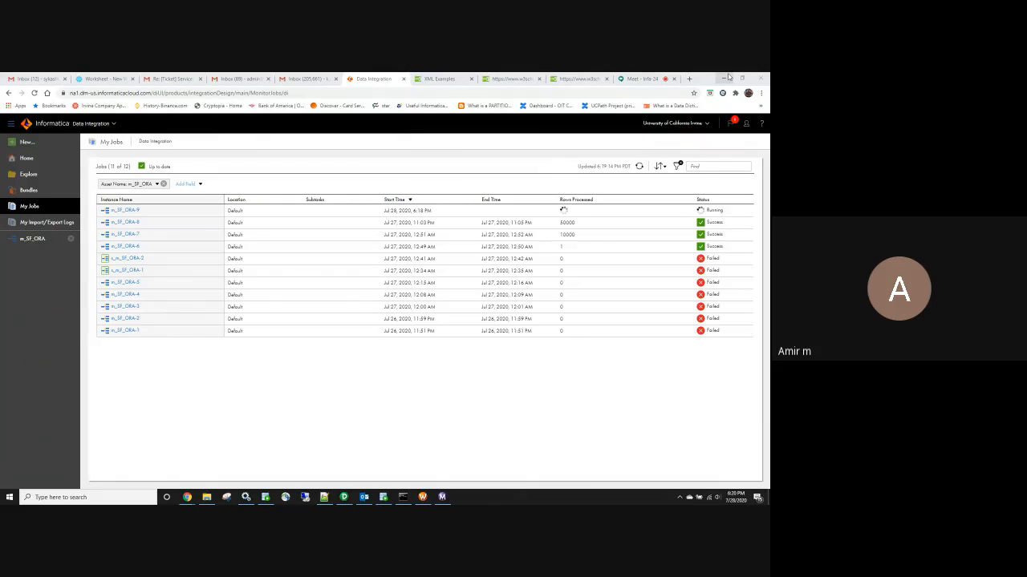
left_click(725, 78)
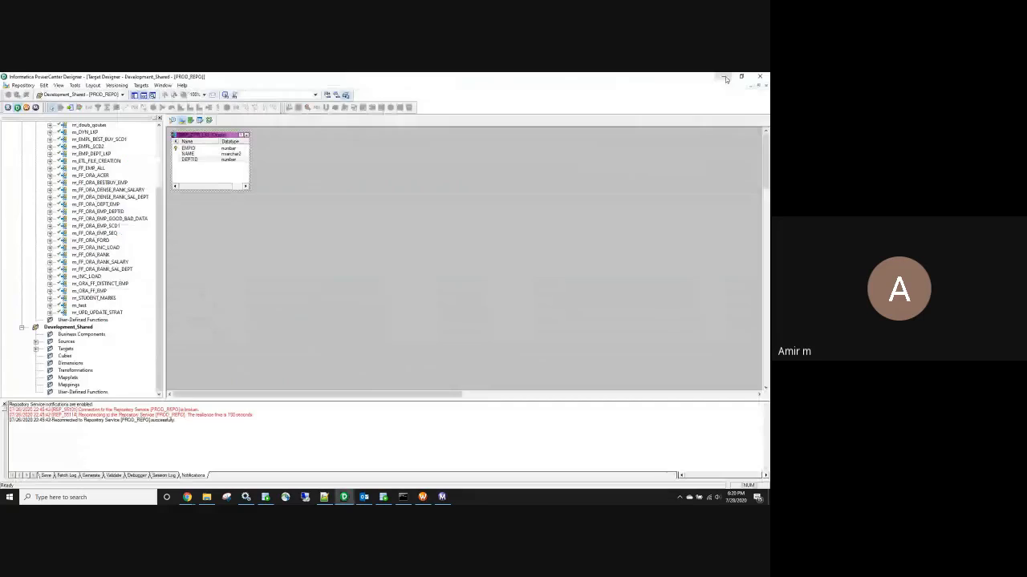
left_click(725, 78)
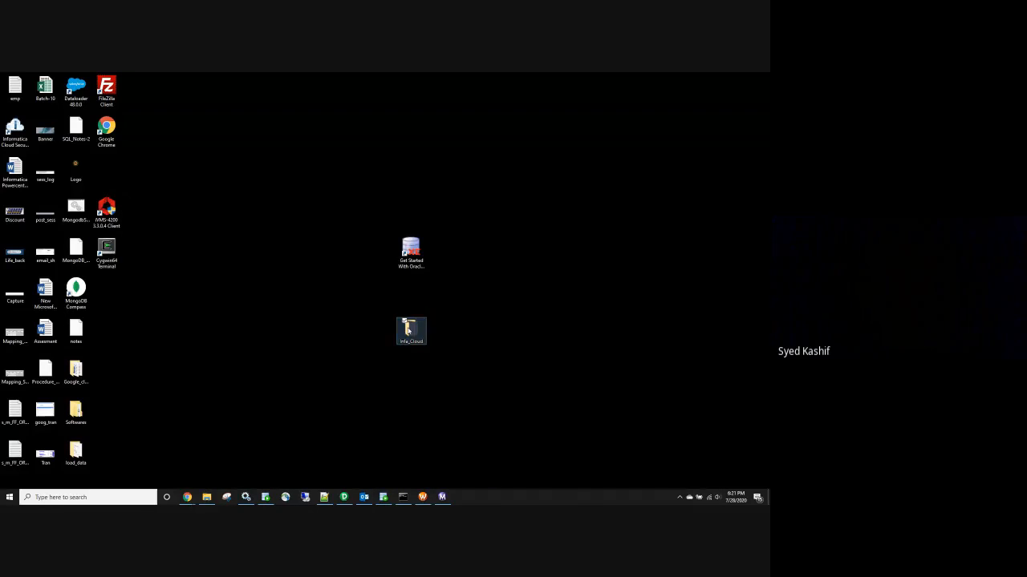
double_click(408, 327)
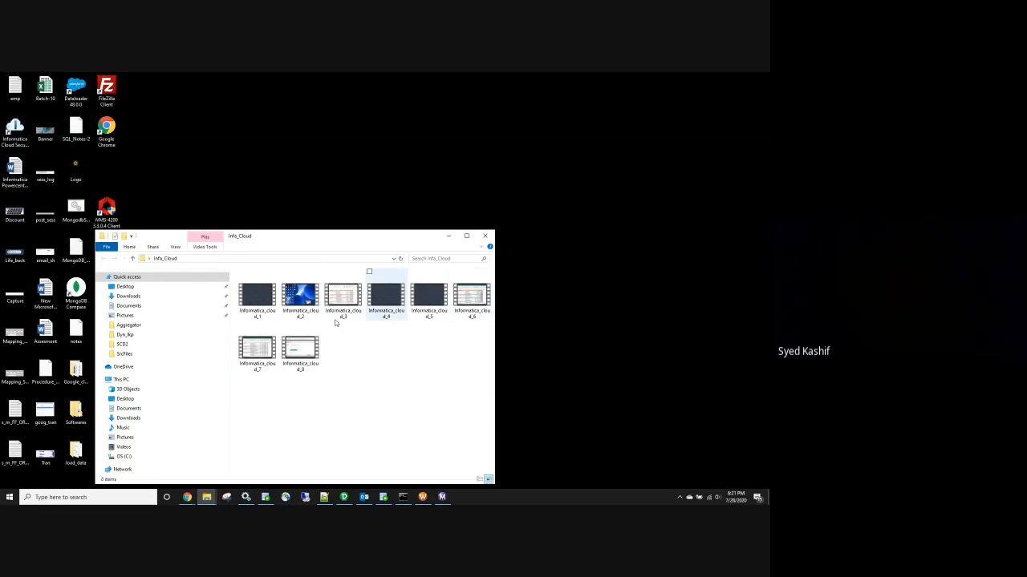
left_click(484, 236)
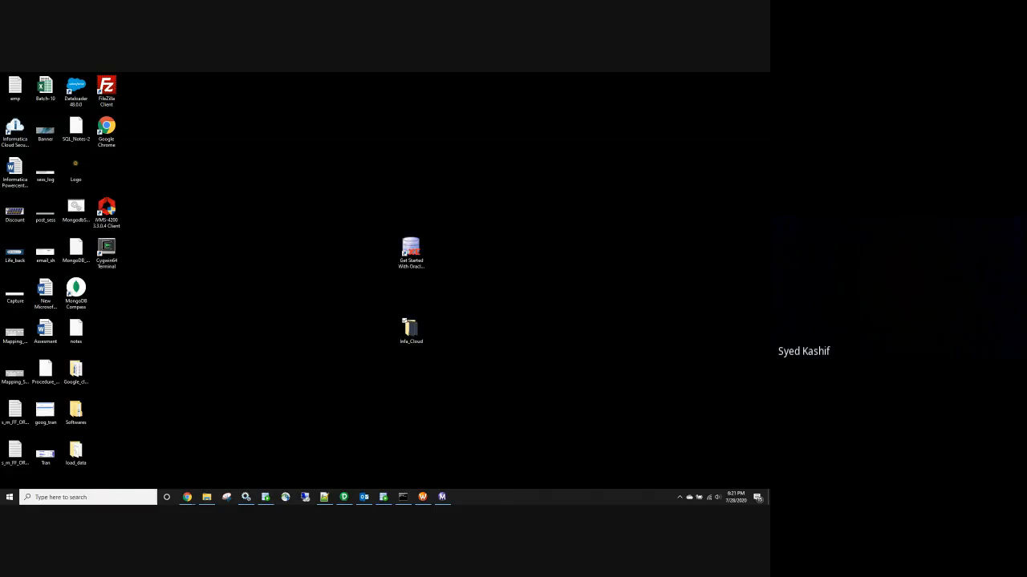
mouse_move(187, 497)
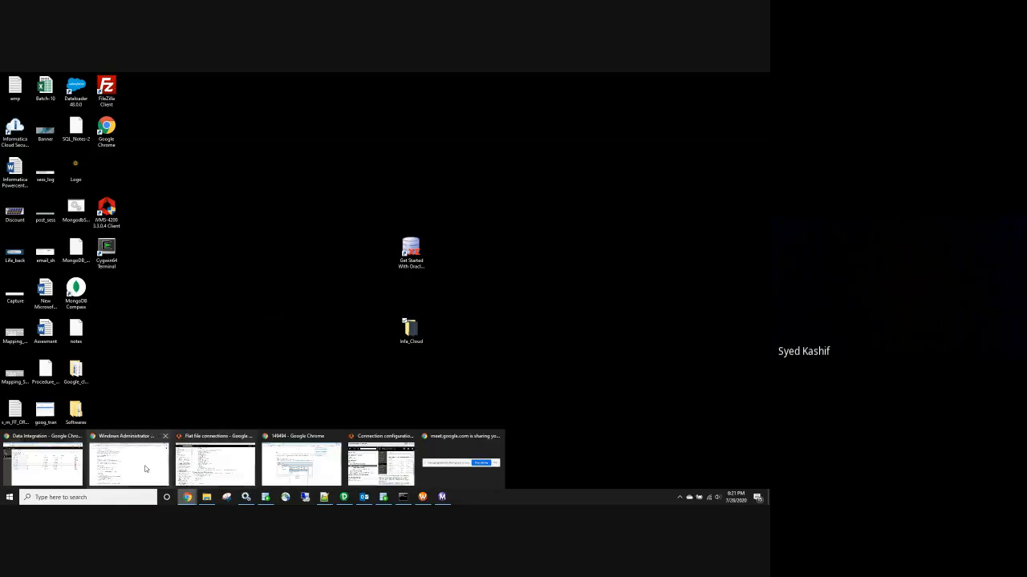
left_click(62, 461)
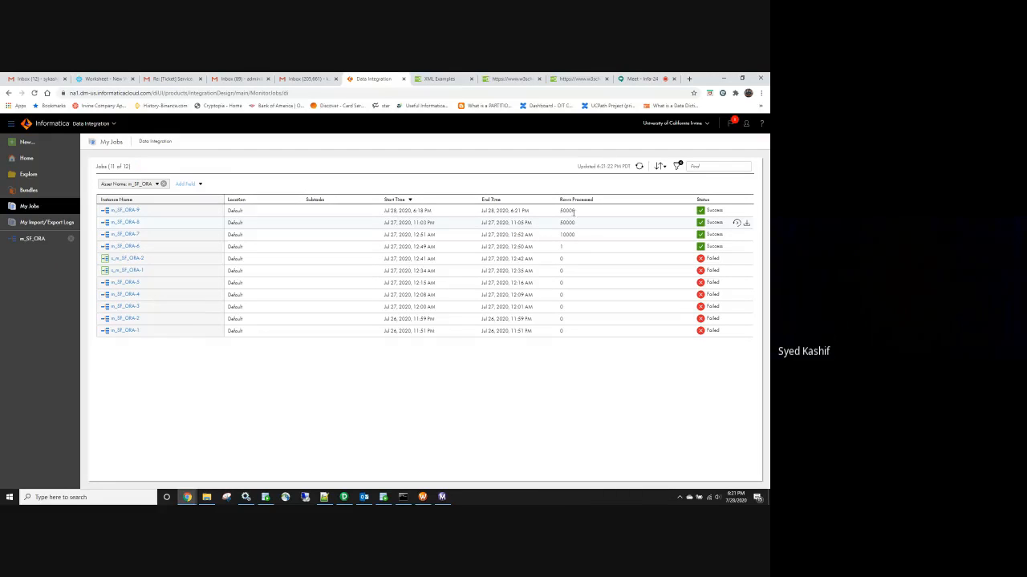
Rerun the CATALOG_PAGE select in SQL Developer to see the loaded rows, then bring PowerCenter Designer forward
double_click(567, 210)
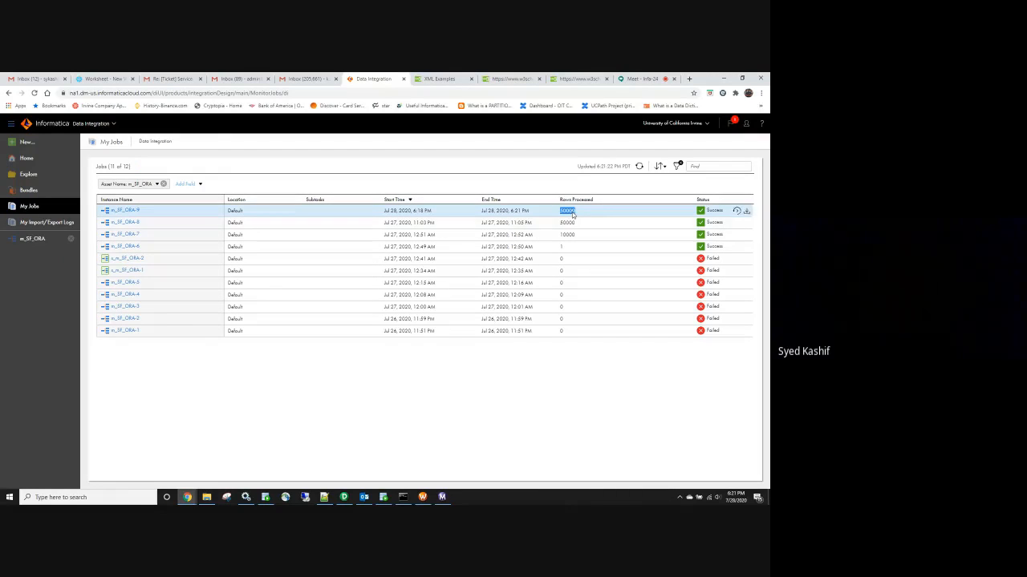
left_click(383, 497)
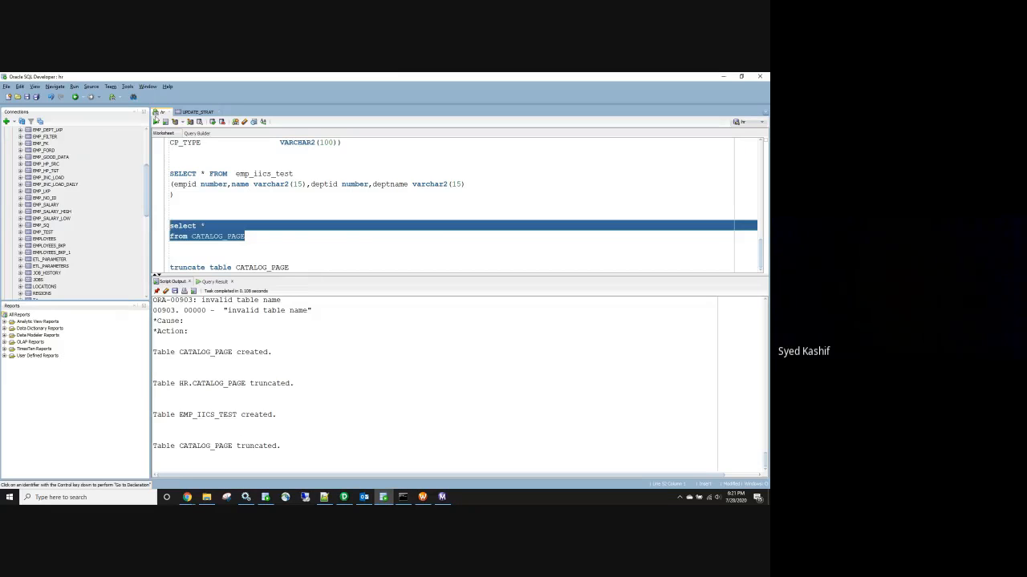
key("ctrl+Return")
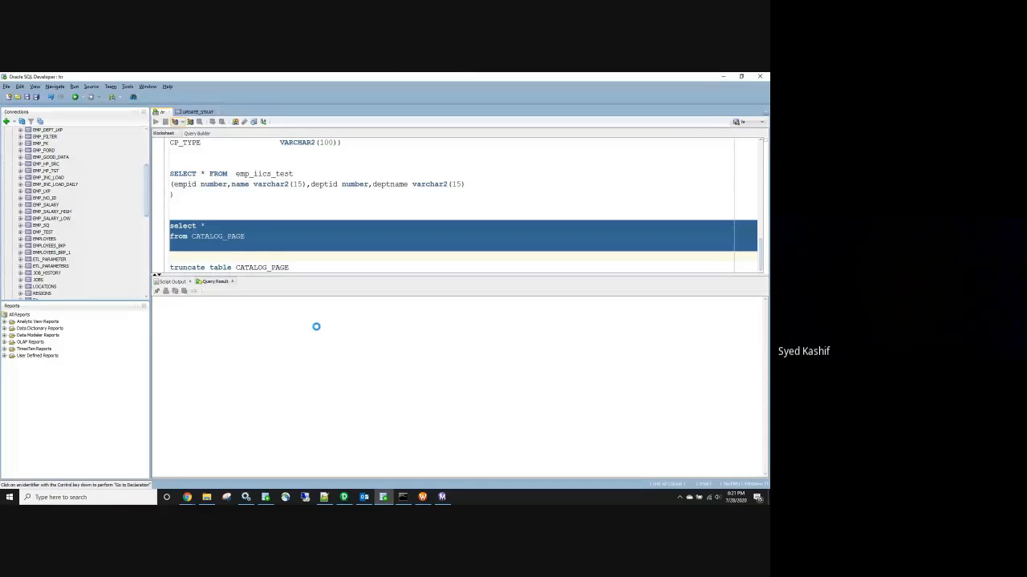
scroll(263, 365, "down", 20)
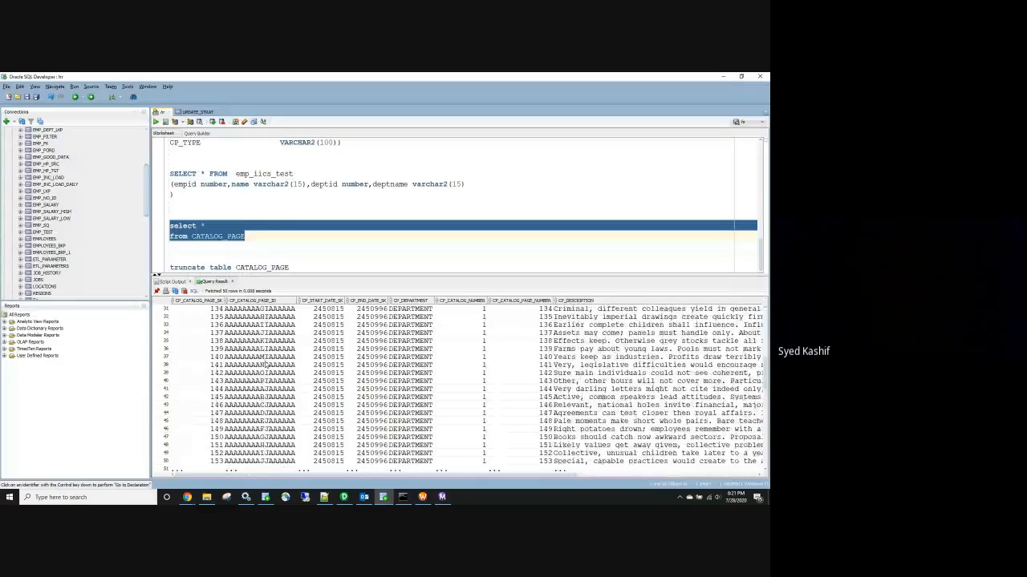
scroll(262, 366, "down", 13)
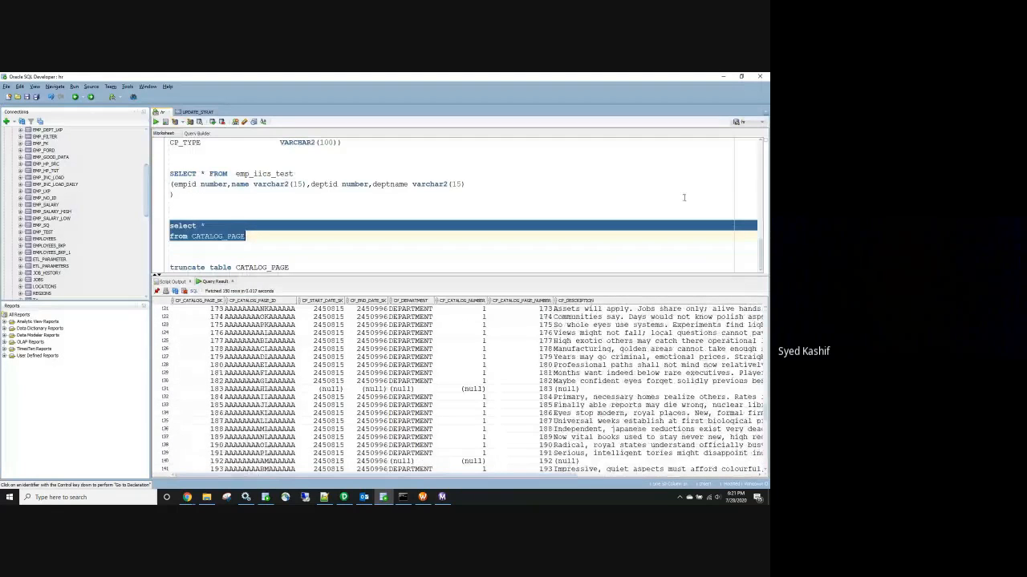
left_click(722, 76)
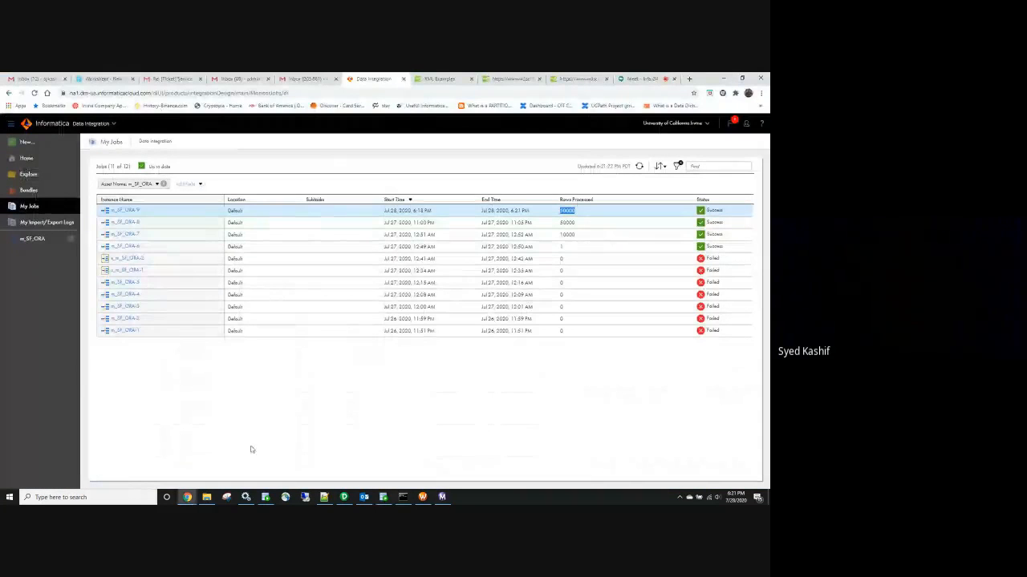
left_click(343, 498)
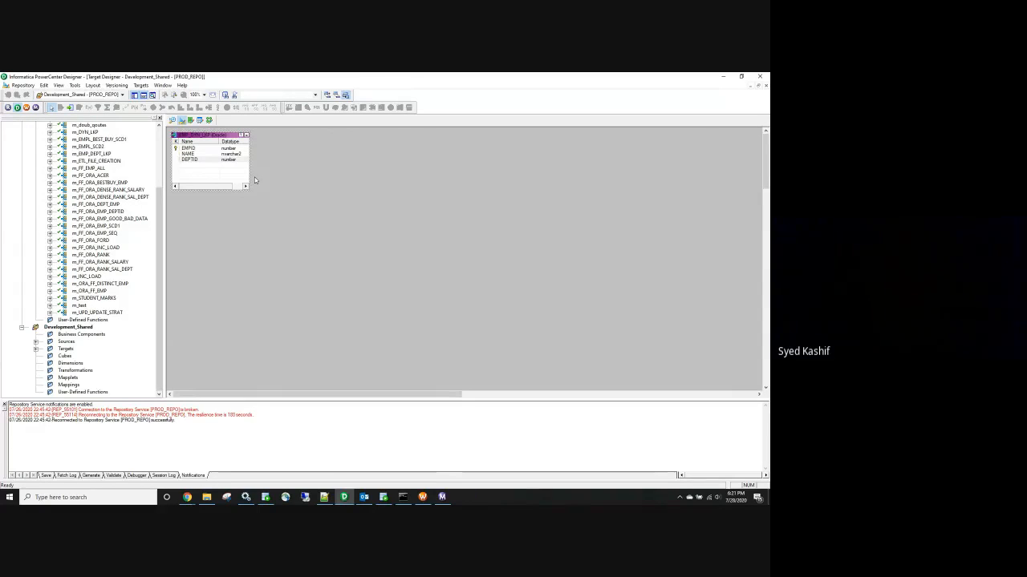
Check Designer's 9.6.1 About box and installed plug-in names, then minimize Designer
left_click(182, 85)
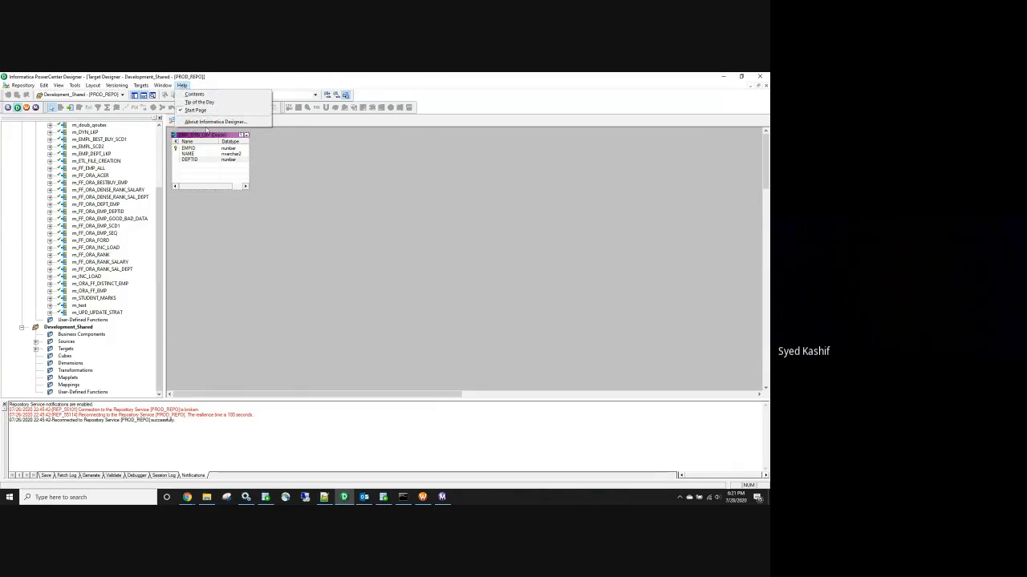
left_click(209, 122)
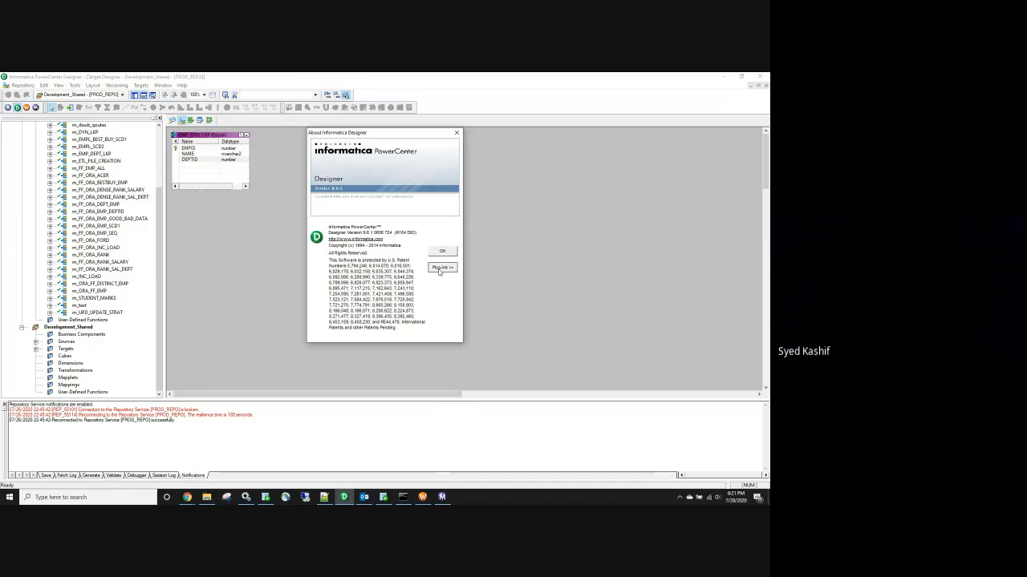
left_click(441, 268)
scroll(381, 370, "down", 10)
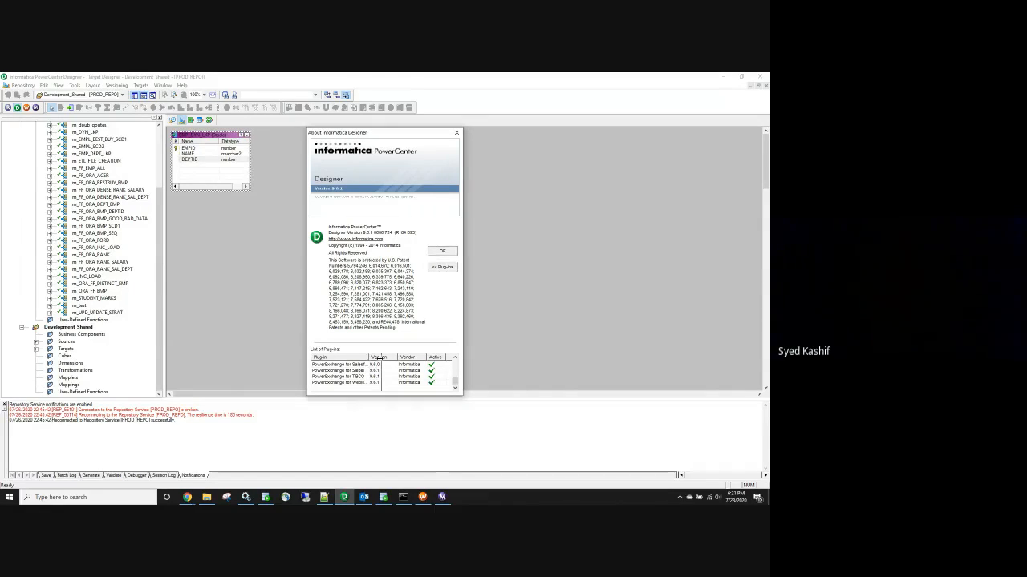
left_click_drag(368, 357, 386, 357)
scroll(371, 380, "up", 5)
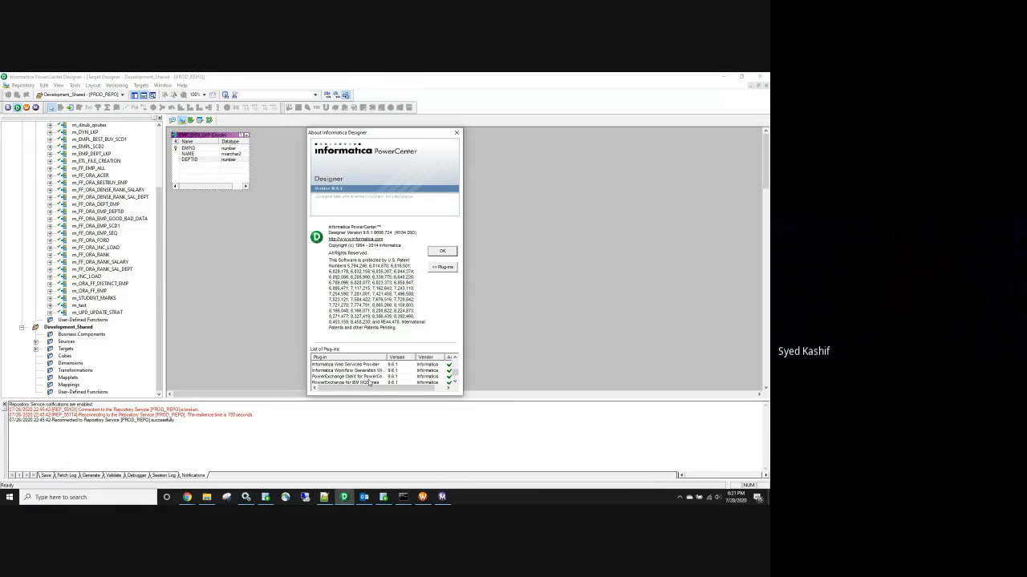
scroll(375, 377, "up", 5)
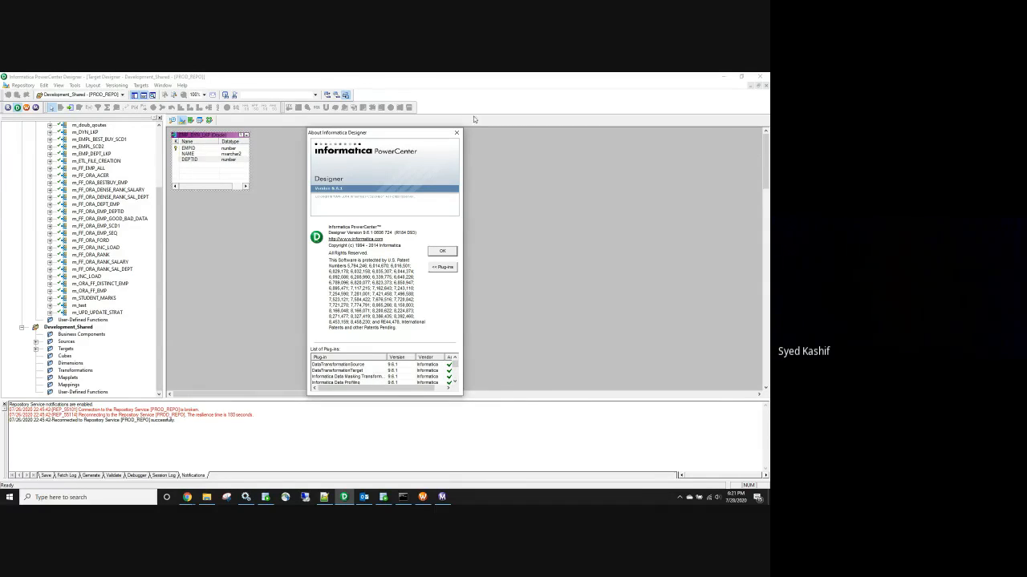
left_click(456, 133)
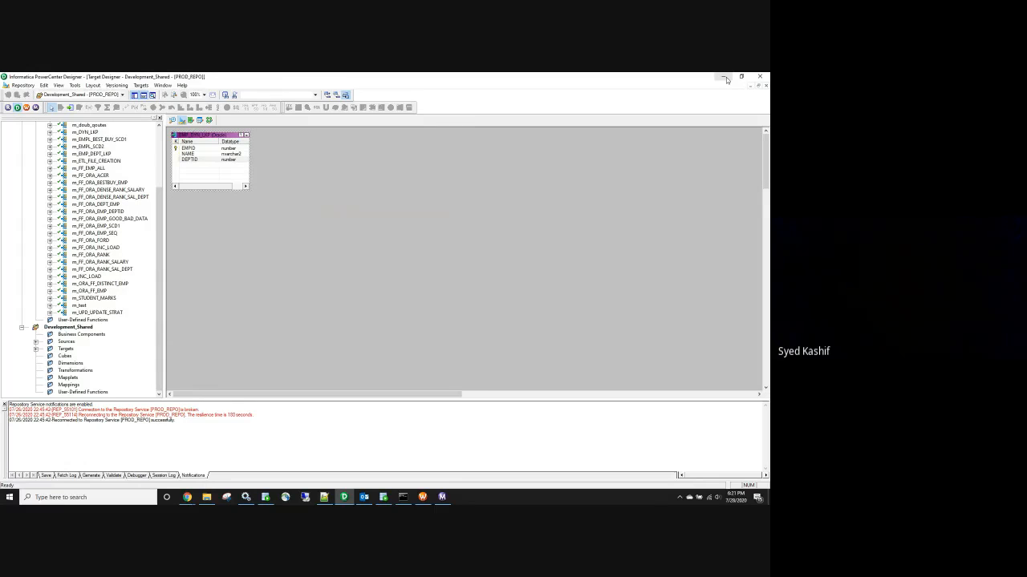
left_click(726, 79)
double_click(567, 211)
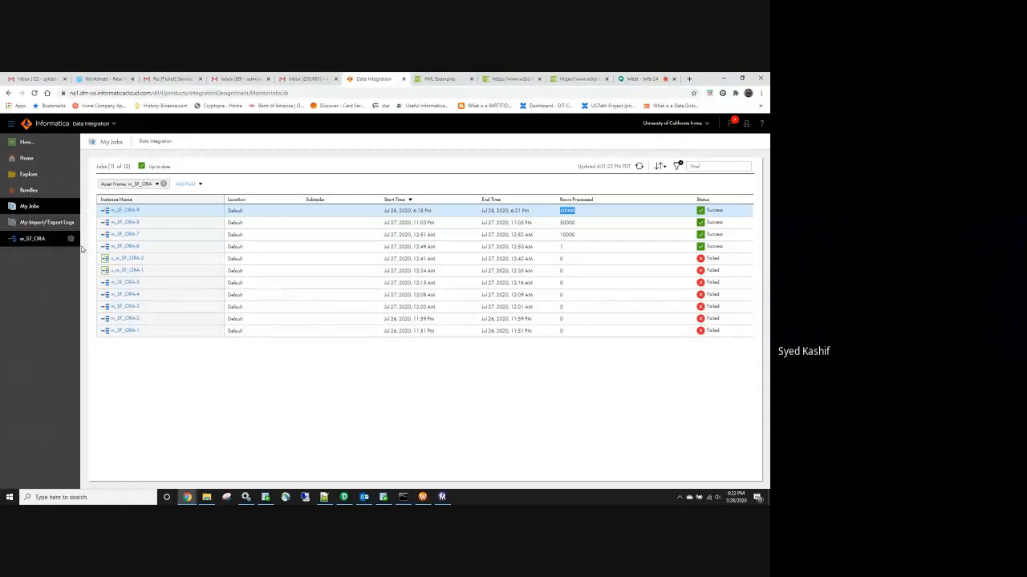
Close the m_SF_ORA mapping, clear the Asset Name filter and go to the Home dashboard
left_click(72, 240)
left_click(71, 241)
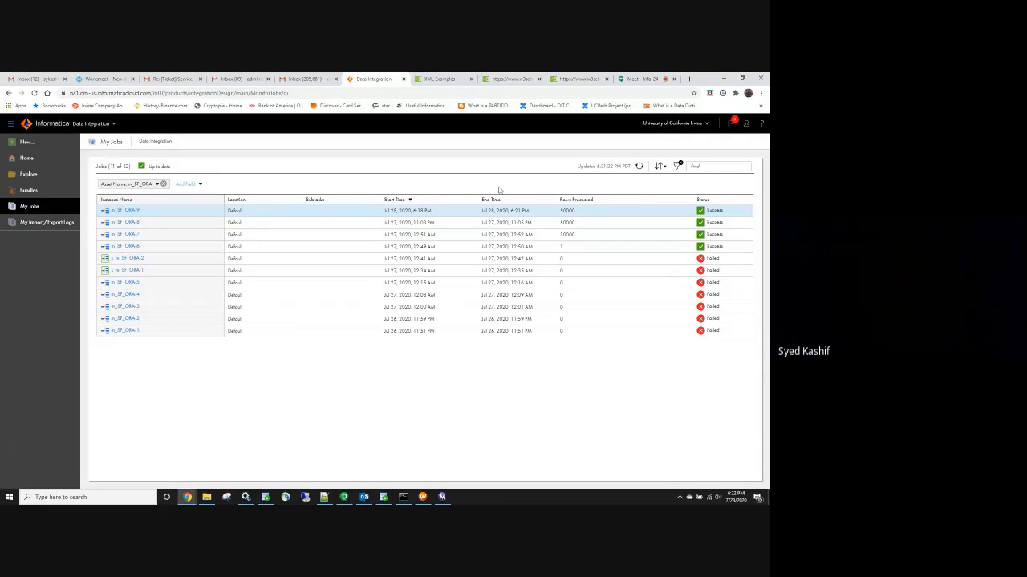
left_click(163, 185)
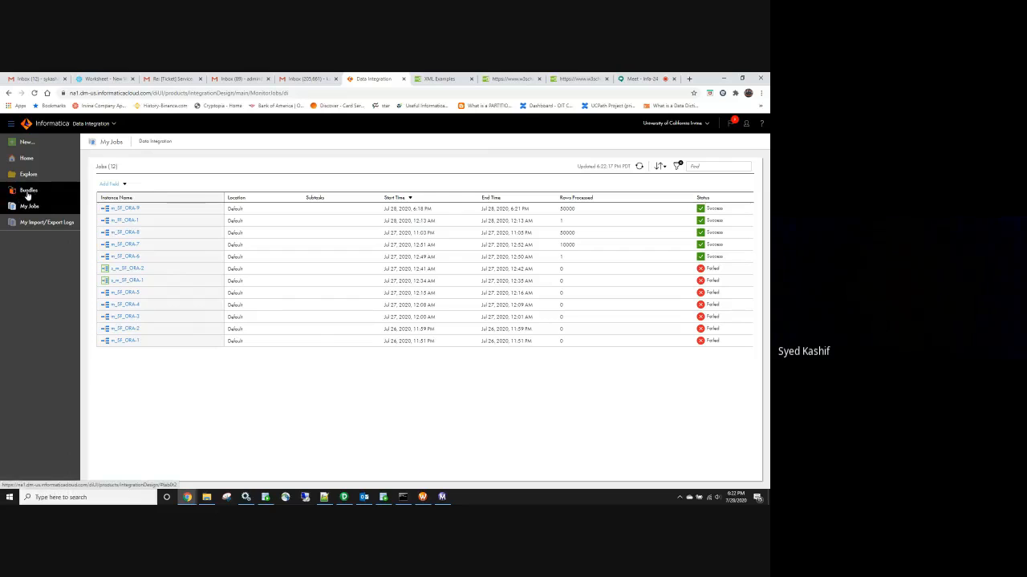
left_click(28, 157)
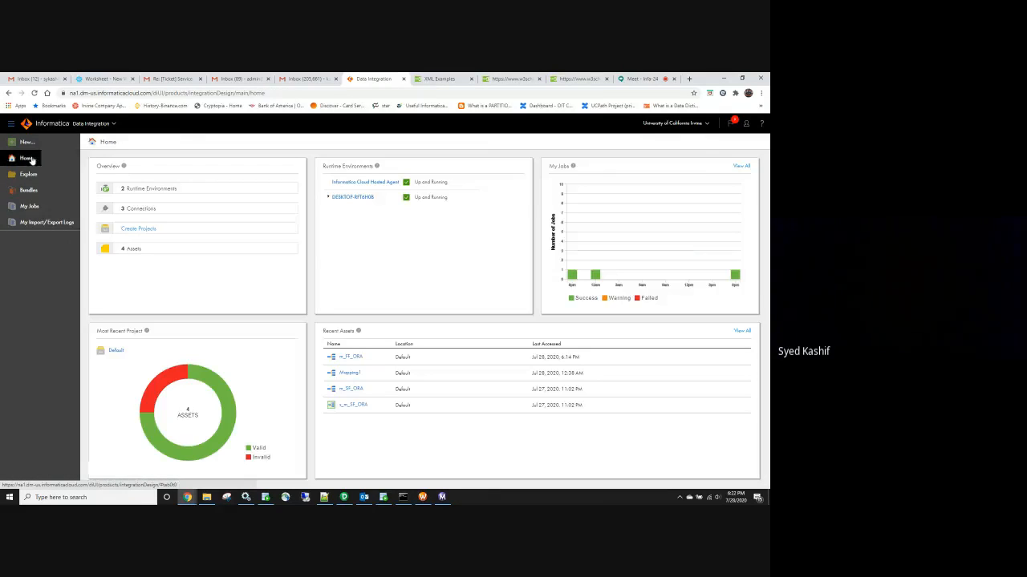
Open the m_FF_ORA mapping from the assets list, then minimize the browser and move emp mid-desktop
left_click(130, 251)
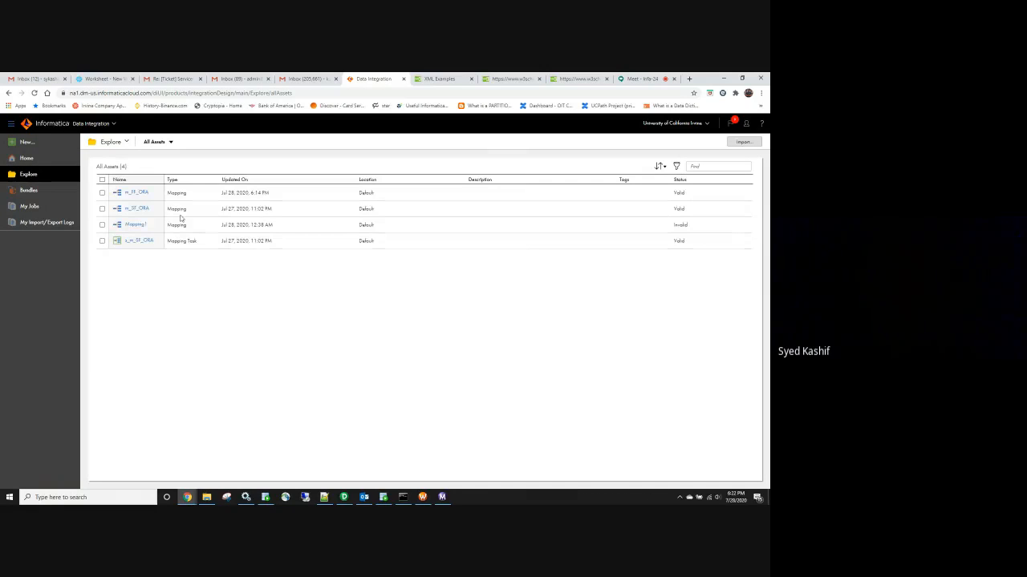
left_click(135, 193)
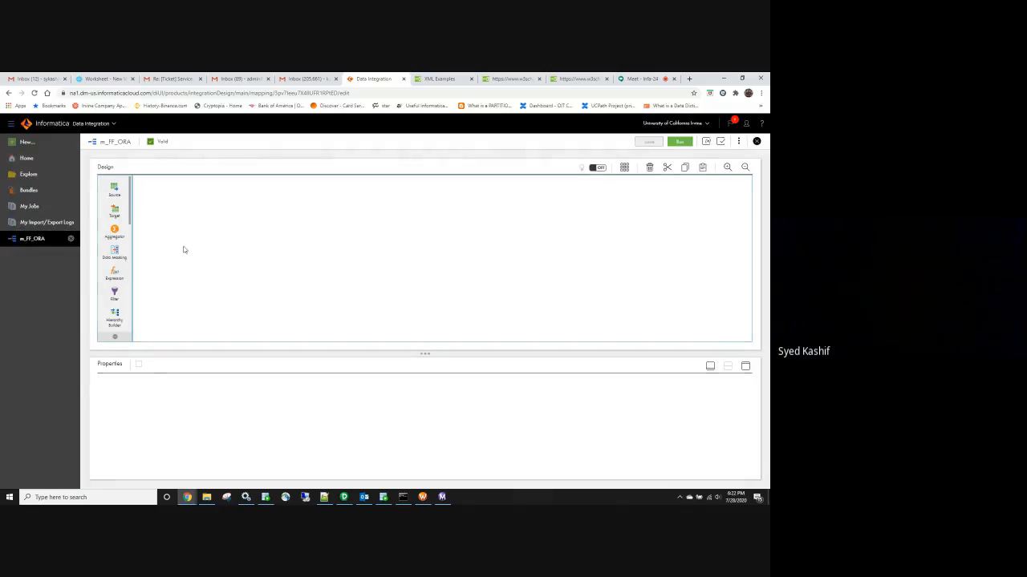
left_click(723, 80)
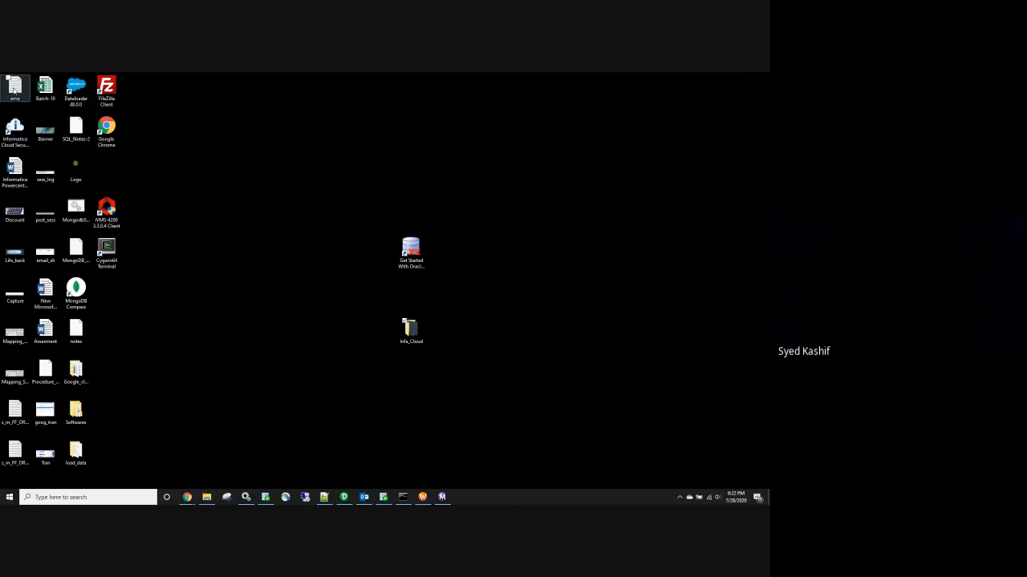
left_click_drag(15, 89, 281, 298)
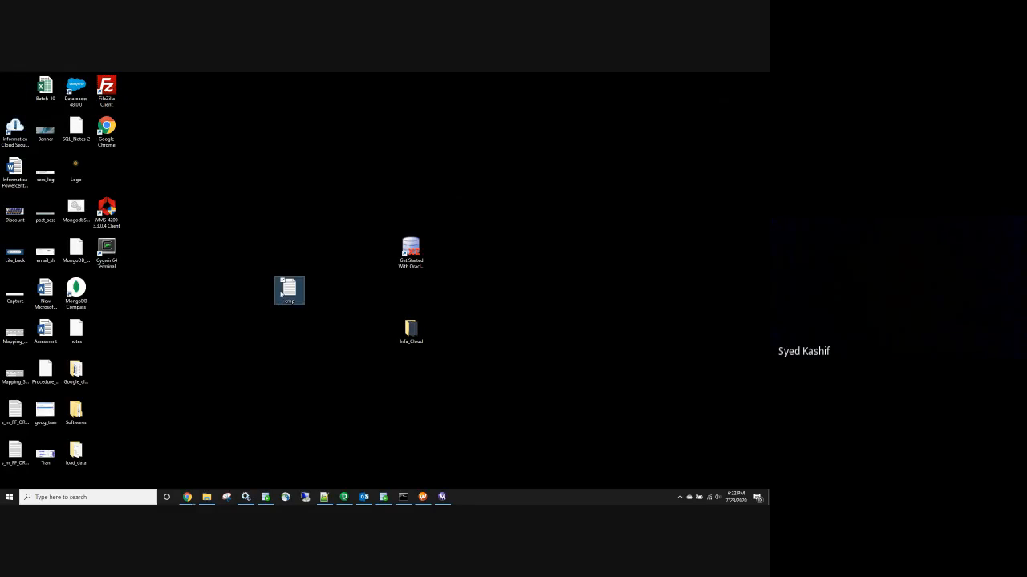
Inspect the emp file's contents and creation date in its properties, then return to SQL Developer
double_click(280, 293)
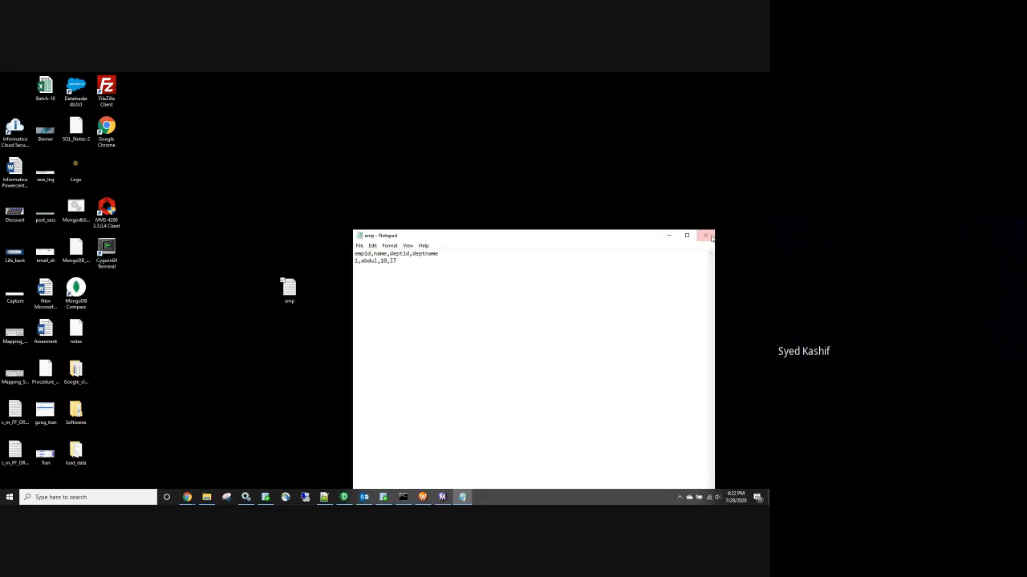
left_click(701, 239)
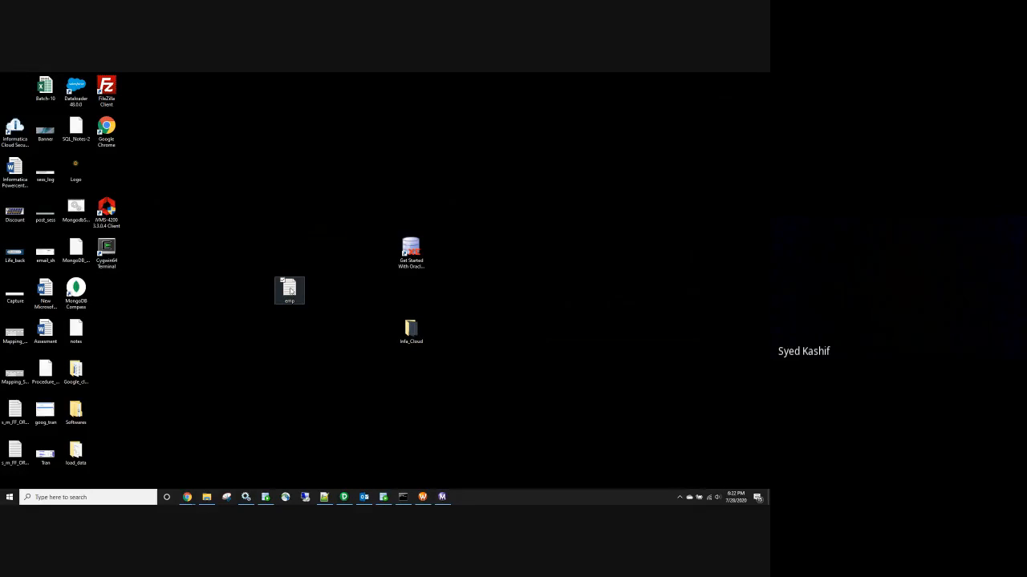
right_click(290, 291)
left_click(233, 283)
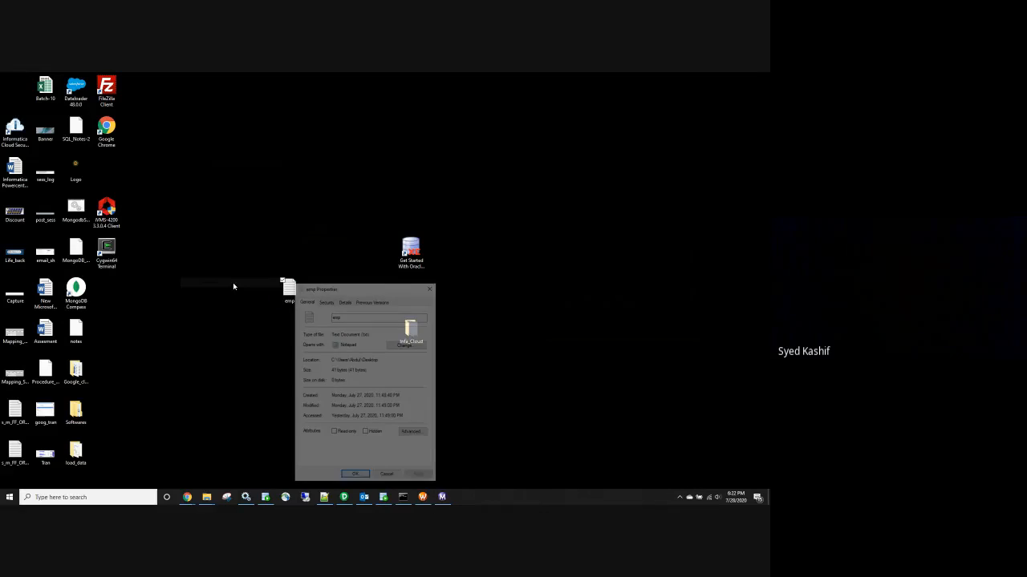
left_click_drag(403, 396, 298, 394)
left_click(431, 286)
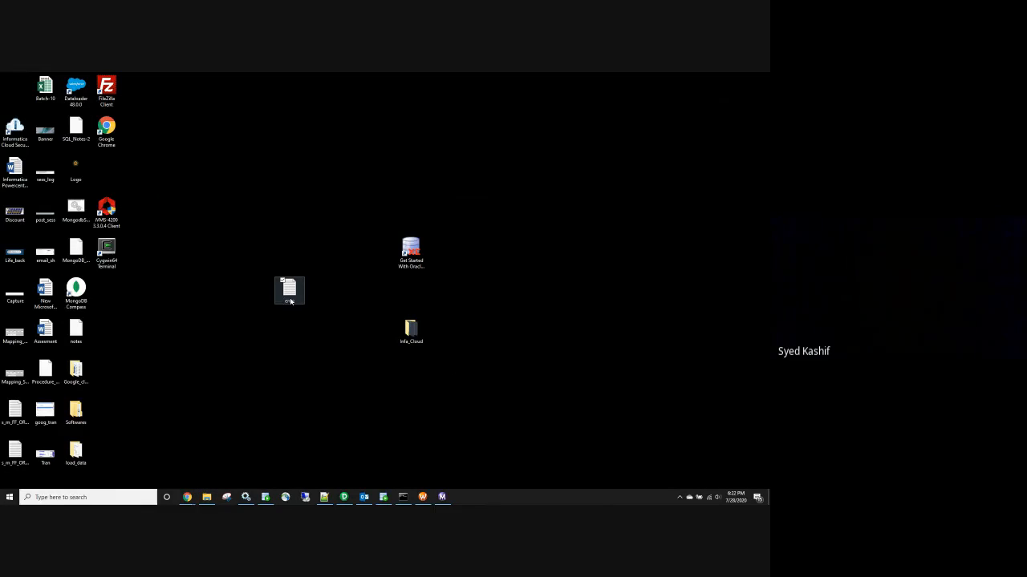
left_click(383, 500)
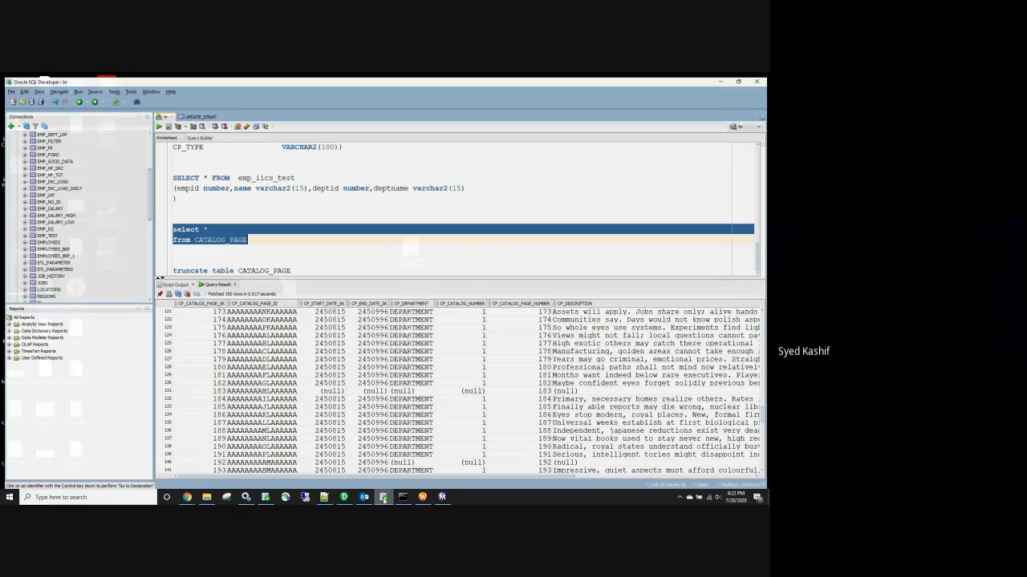
Run the emp_iics_test SELECT and write 'truncate table emp_iics_test' on a new line below it
left_click(257, 261)
scroll(236, 204, "up", 1)
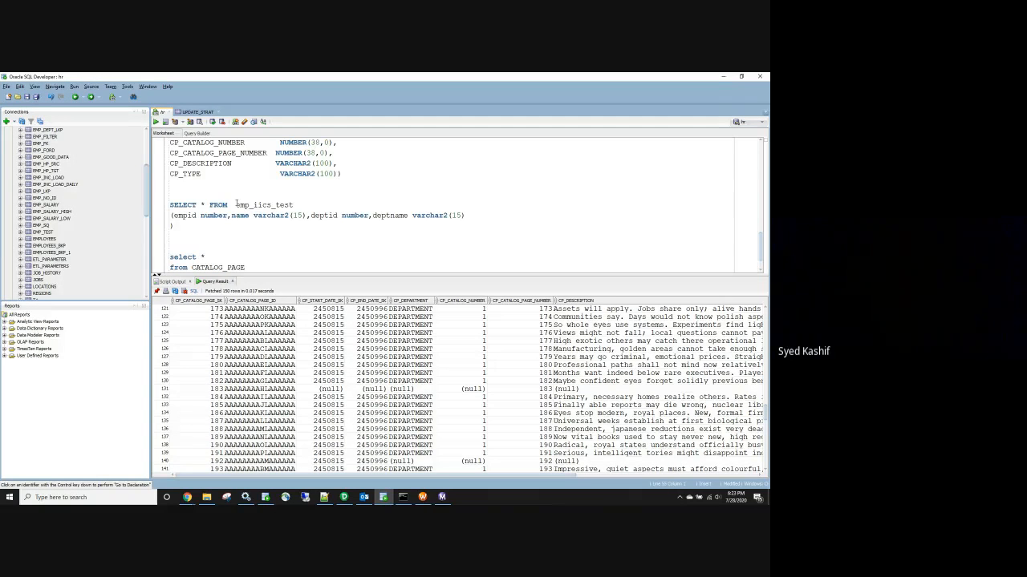
left_click(156, 122)
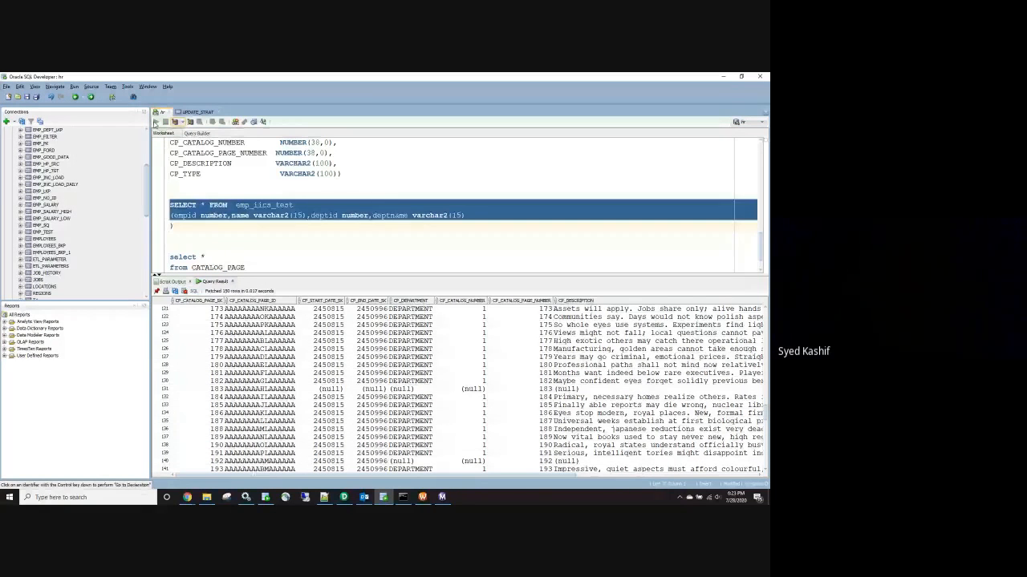
left_click_drag(175, 226, 165, 222)
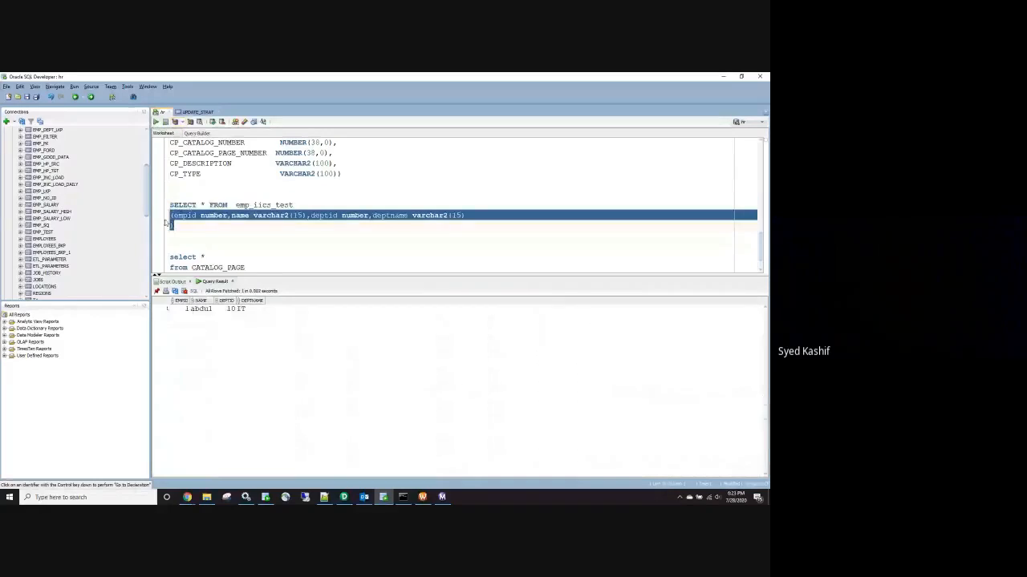
key("Delete")
key("Return")
type("truncate table")
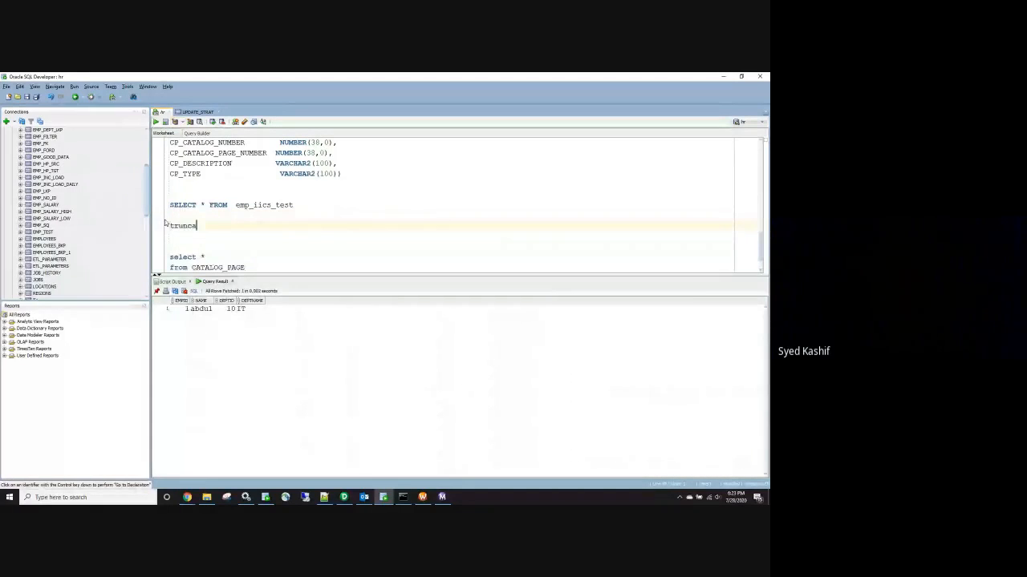
double_click(248, 206)
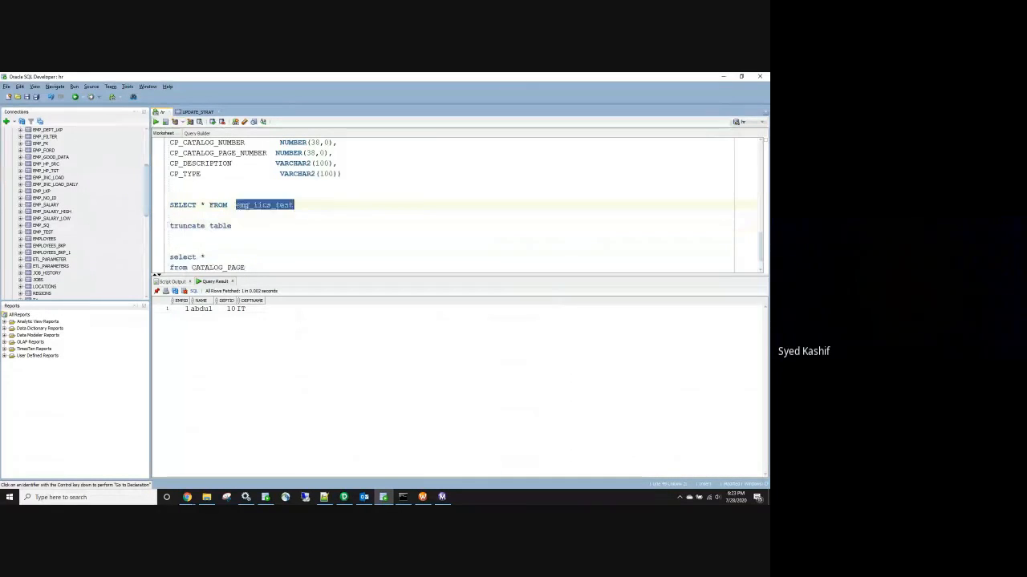
left_click(264, 225)
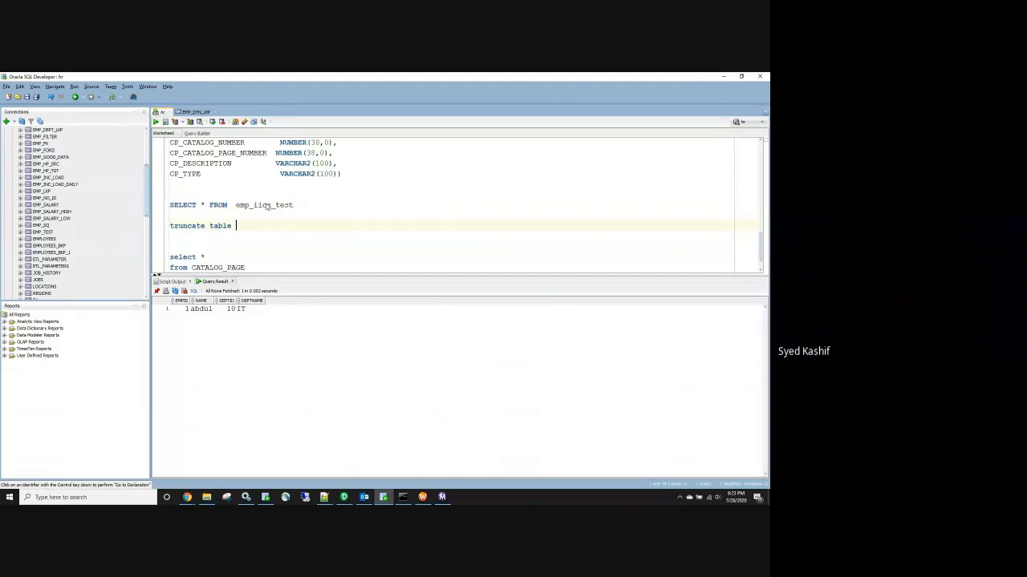
Close the EMP_DYN_LKP view, truncate emp_iics_test, and confirm the SELECT returns no rows
left_click(265, 207, "ctrl")
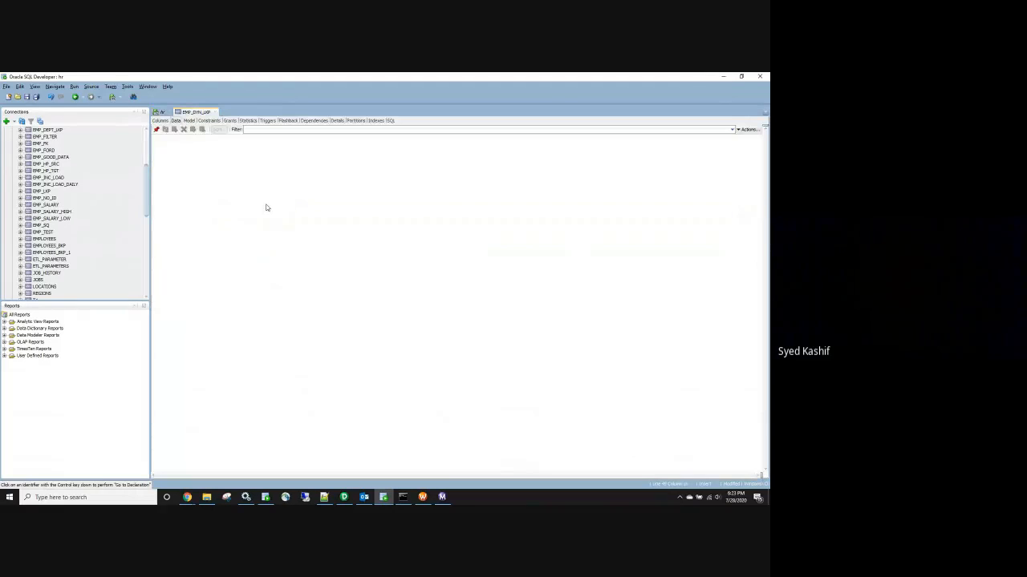
left_click(215, 113)
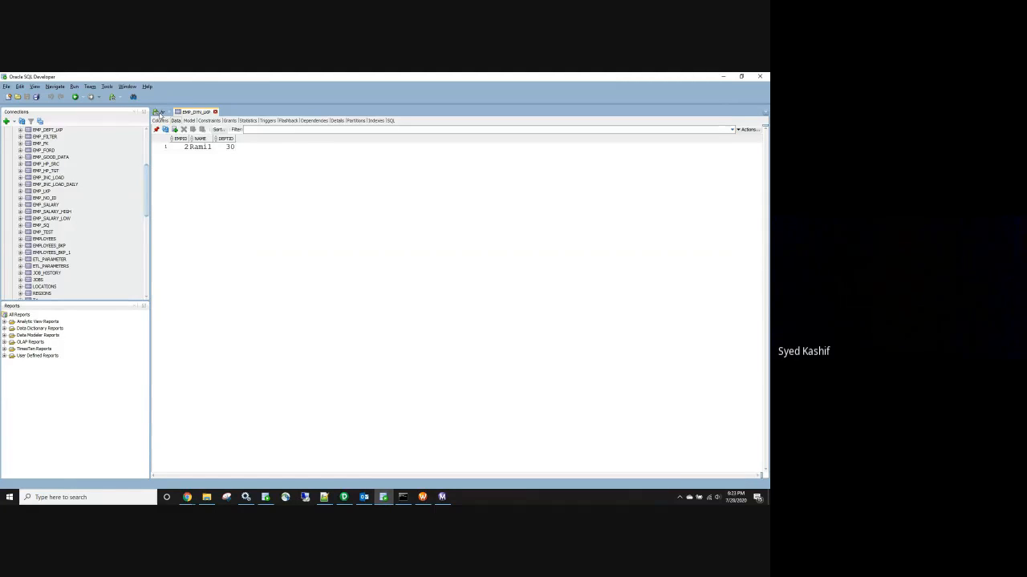
left_click(157, 123)
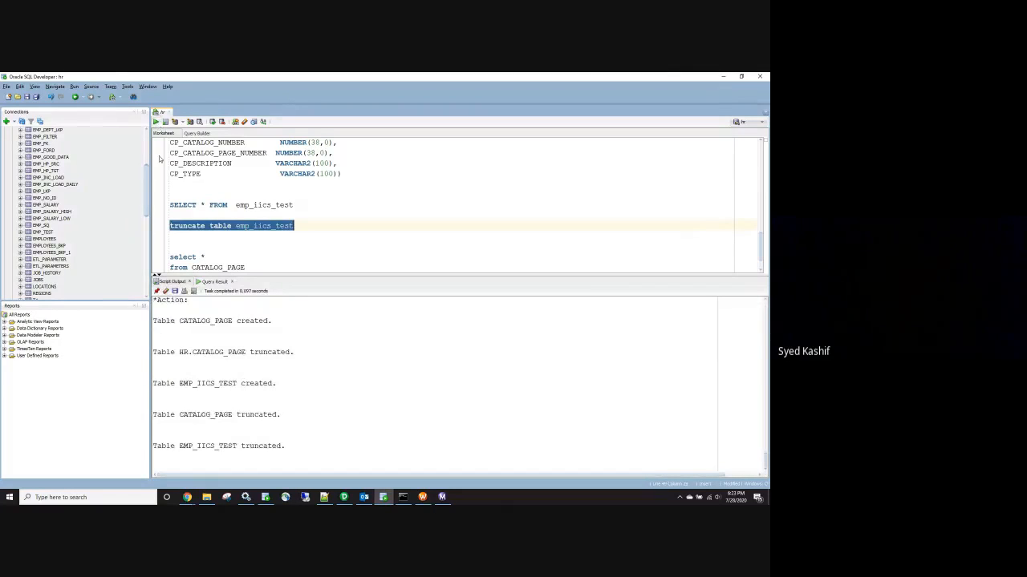
left_click_drag(293, 205, 166, 207)
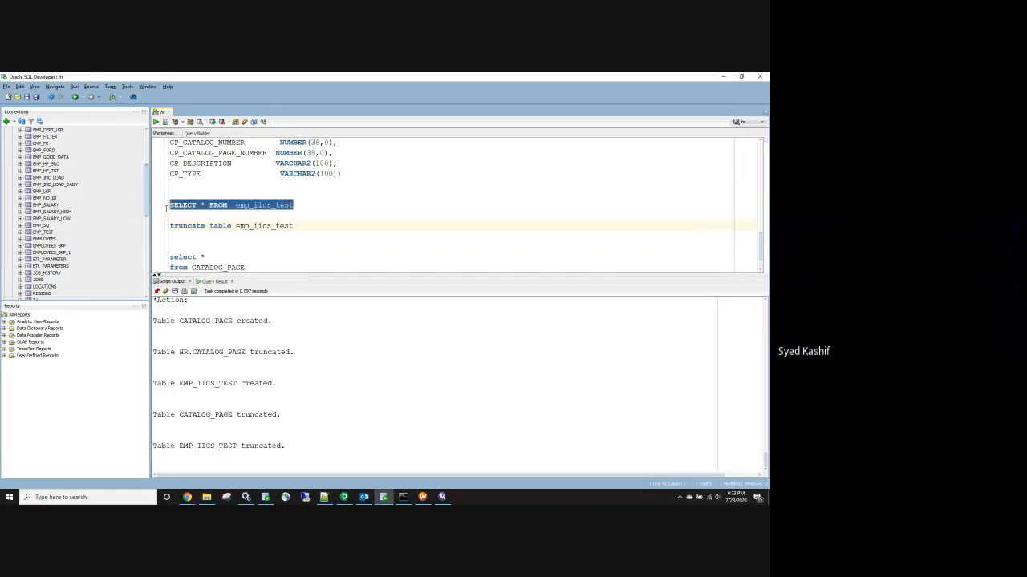
left_click(157, 122)
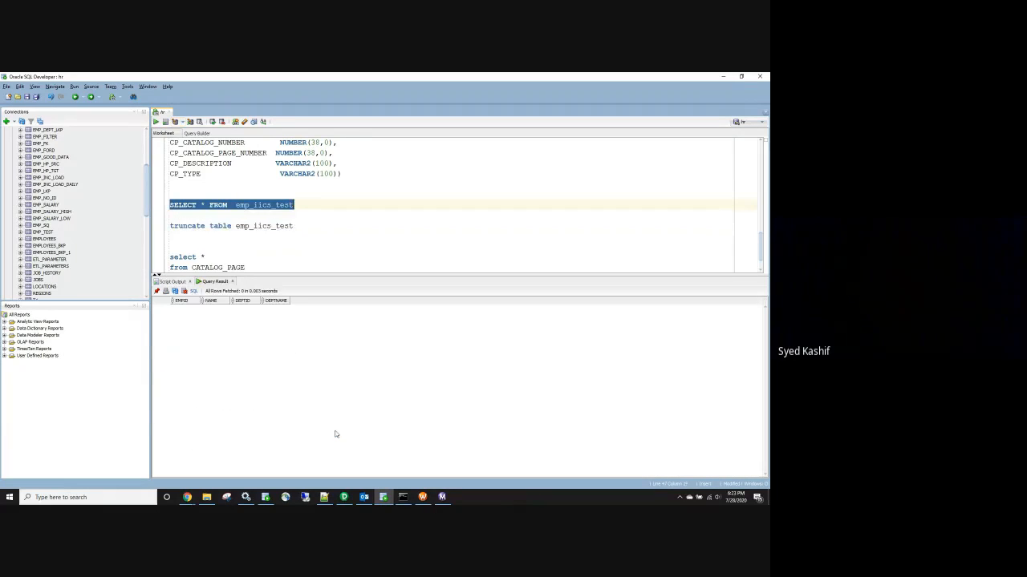
left_click(186, 498)
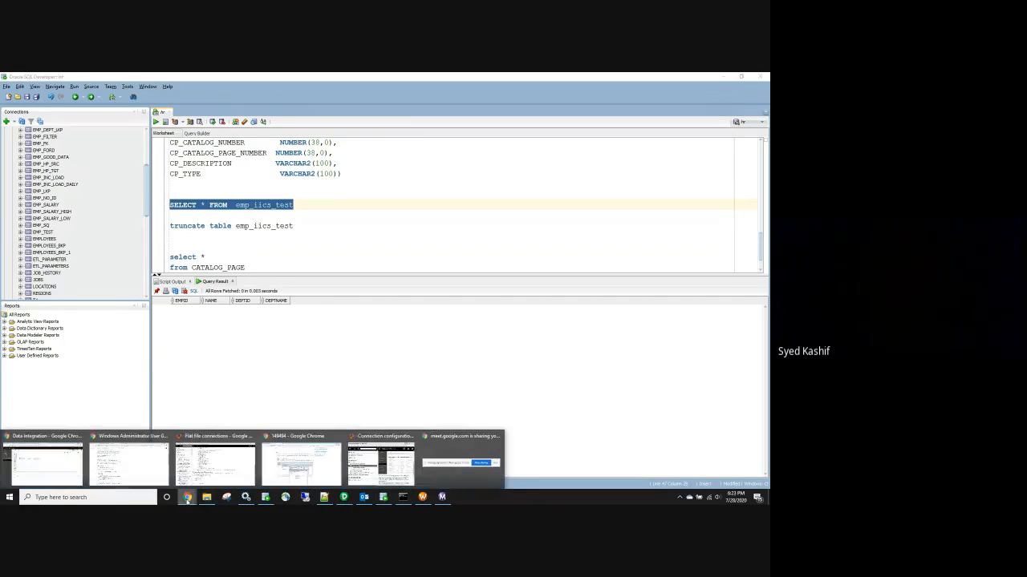
Append employee rows 2 (department 20, HR) and 3 (department 30, IT) to the emp file and save it
left_click(723, 77)
double_click(289, 291)
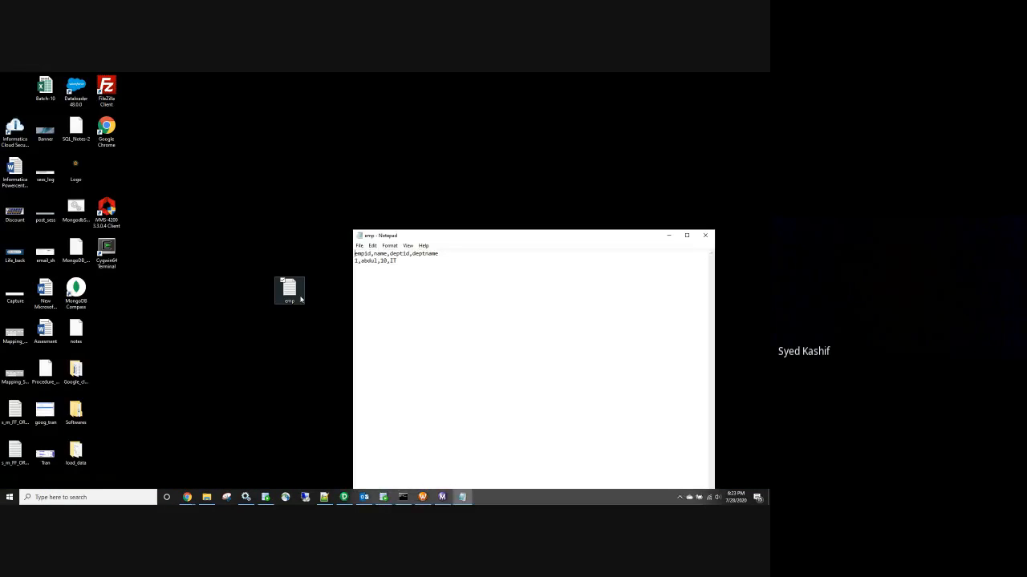
left_click(424, 264)
key("Return")
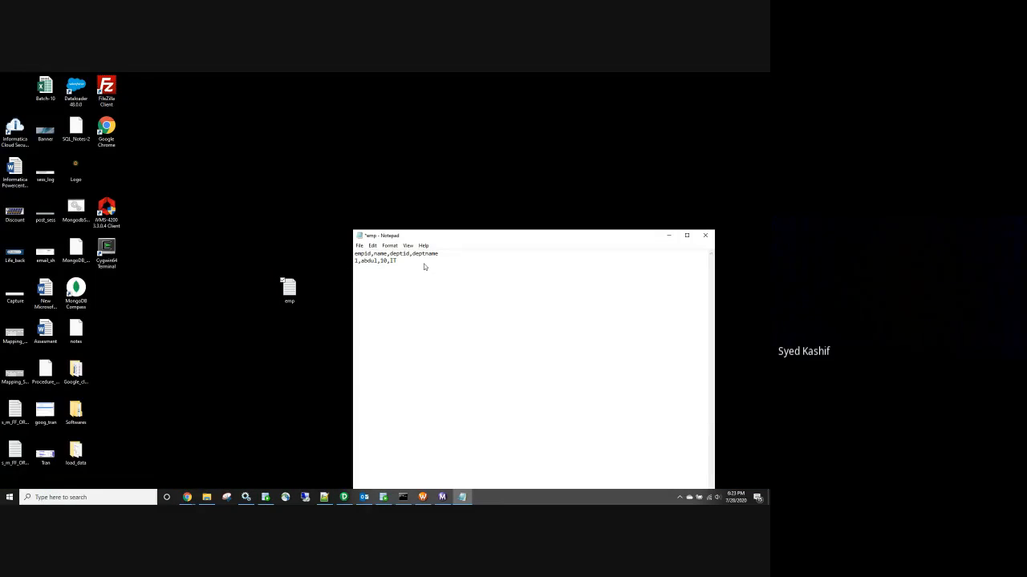
type("2,")
type("kamil,")
type("20,")
type("HR ")
type("3,Ya")
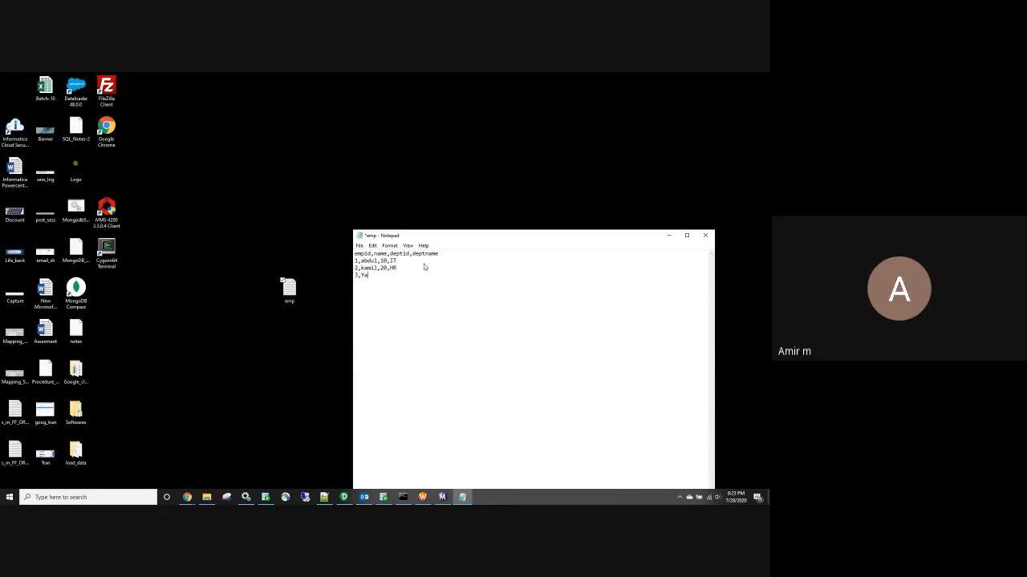
type("sir,30,IT")
left_click(708, 236)
left_click(360, 287)
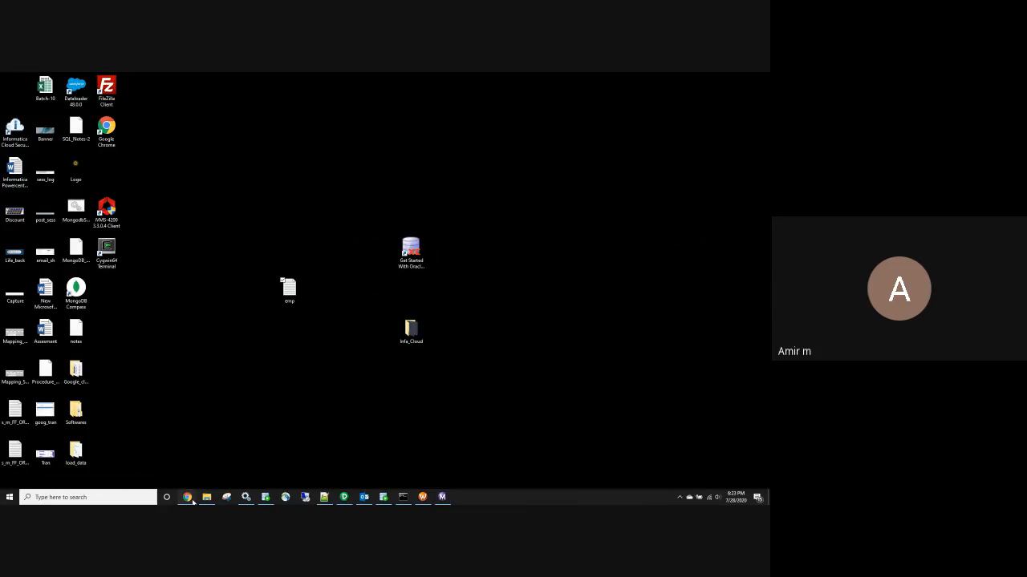
mouse_move(193, 502)
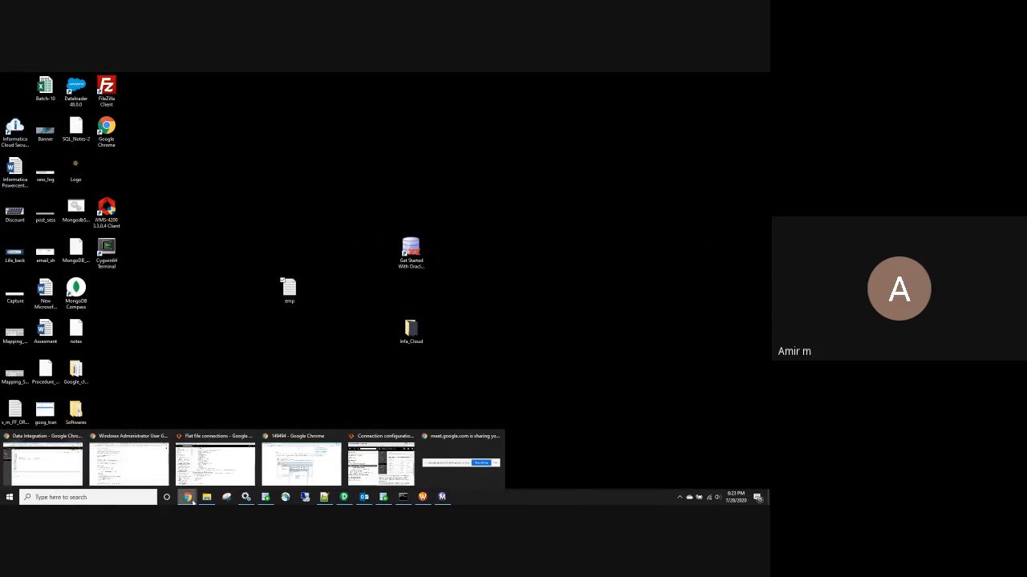
Save and run the m_FF_ORA mapping on the DESKTOP-RFT6H08 runtime environment
left_click(52, 478)
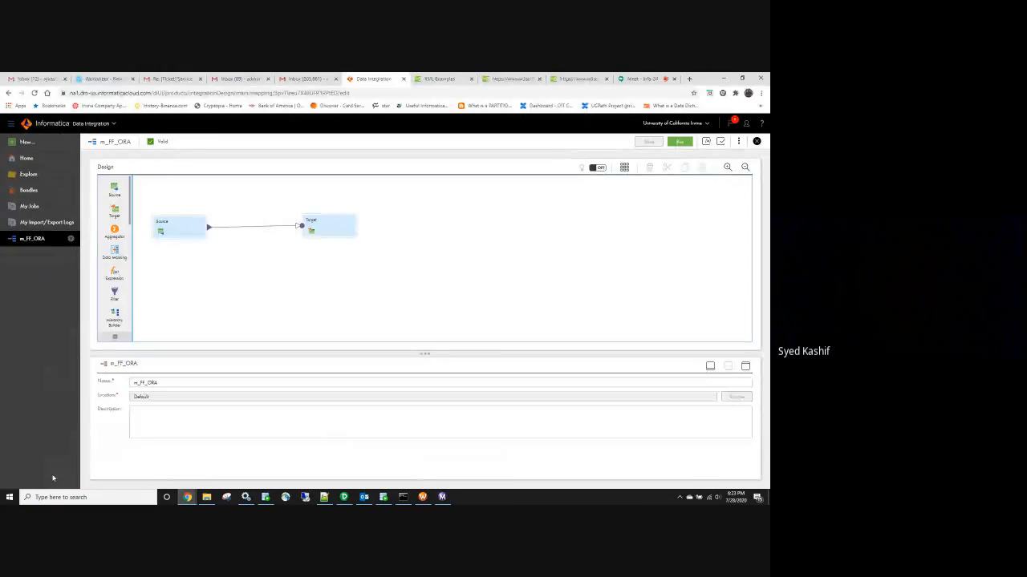
left_click(176, 224)
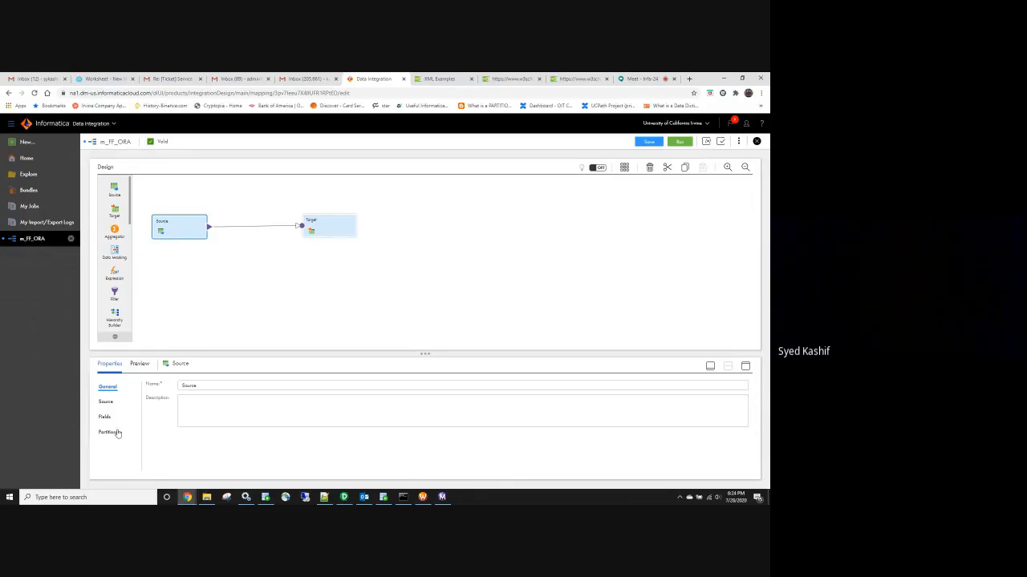
left_click(679, 141)
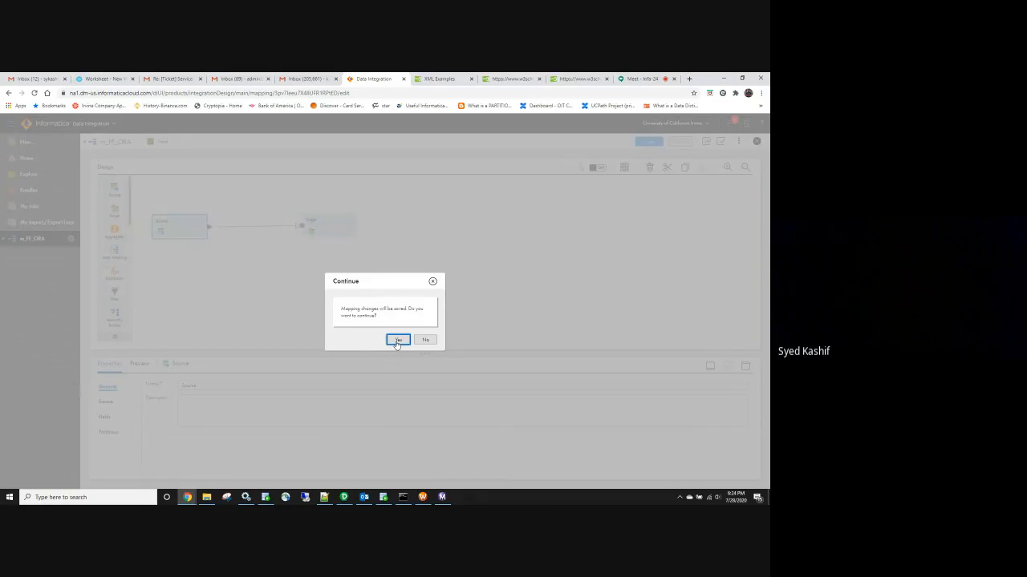
left_click(397, 340)
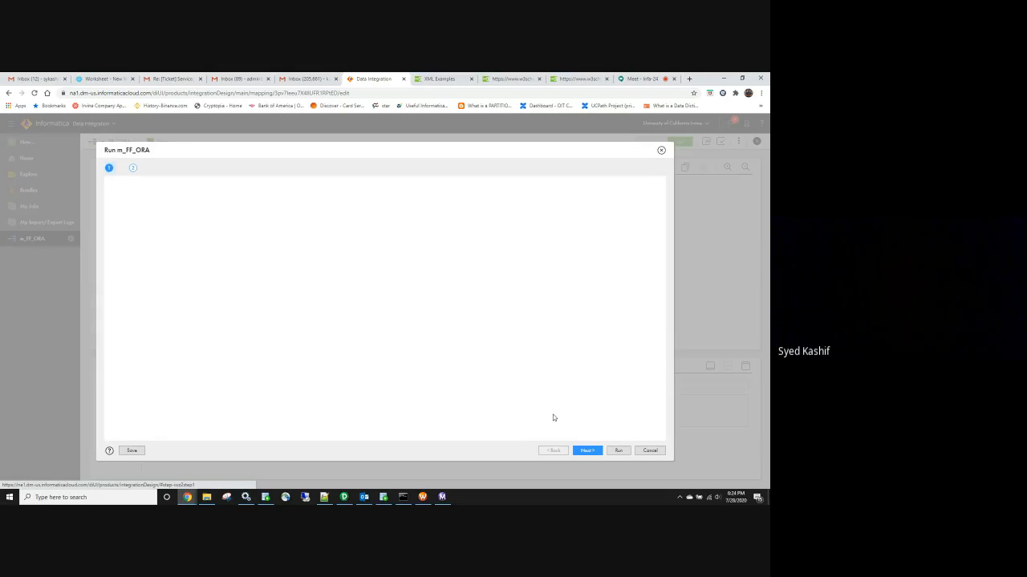
left_click(267, 190)
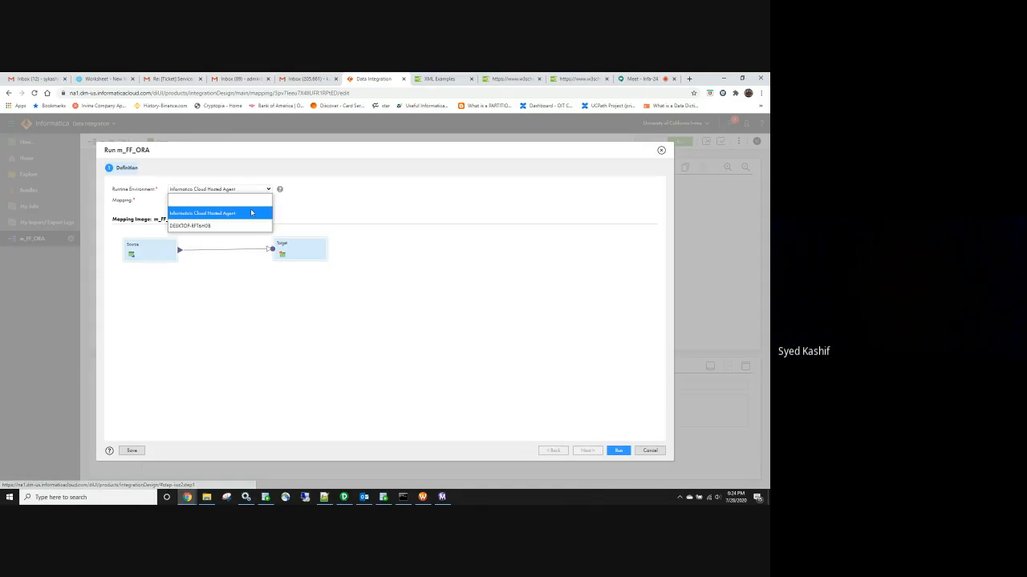
left_click(243, 225)
left_click(616, 450)
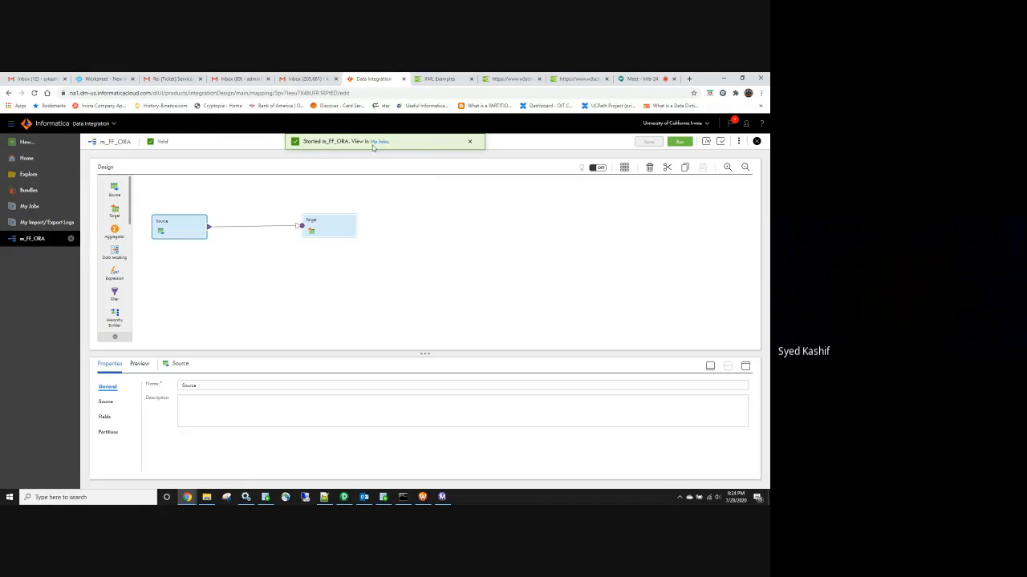
Refresh My Jobs to confirm m_FF_ORA-2 succeeded with 3 rows
left_click(377, 143)
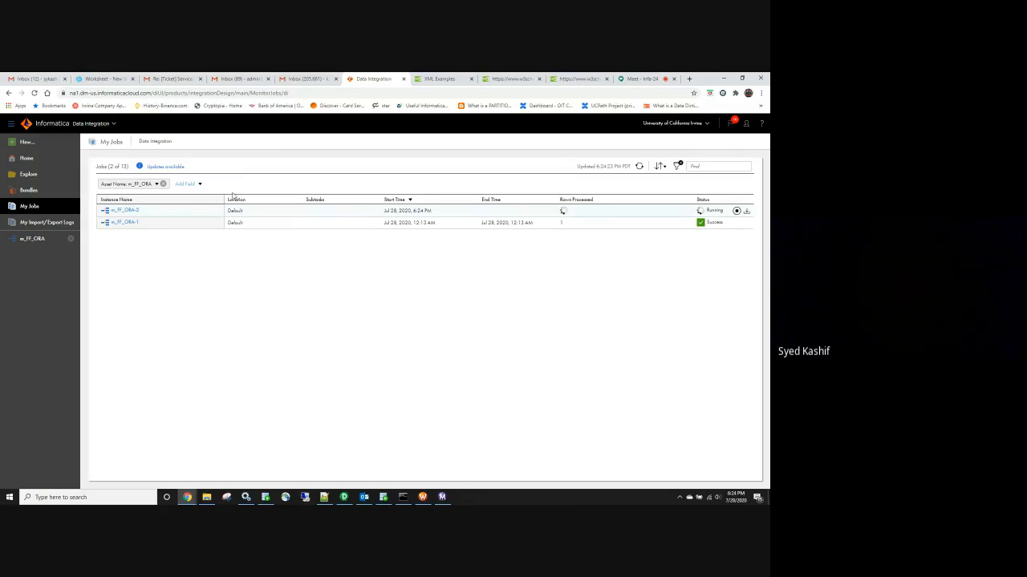
left_click(166, 166)
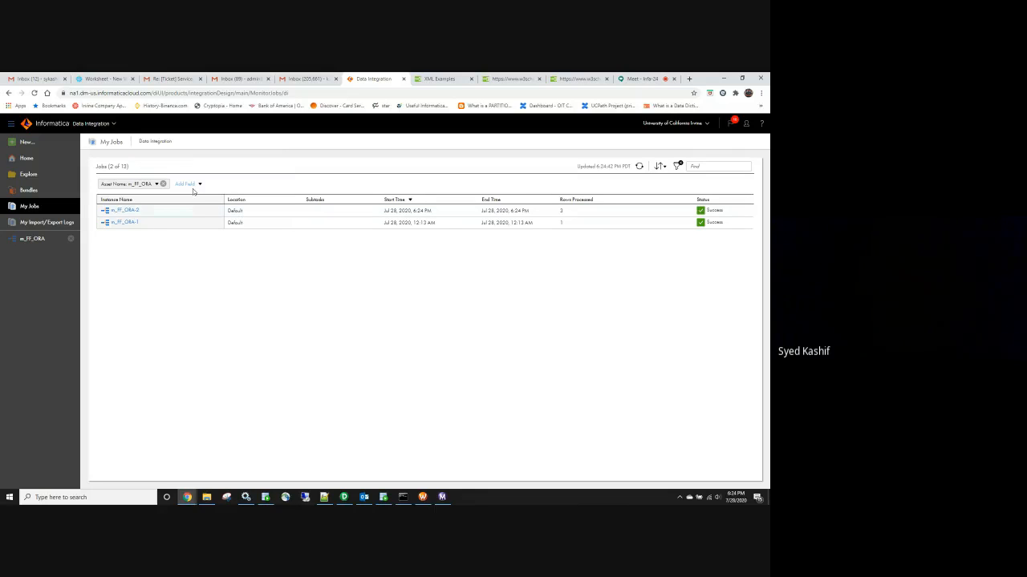
double_click(561, 211)
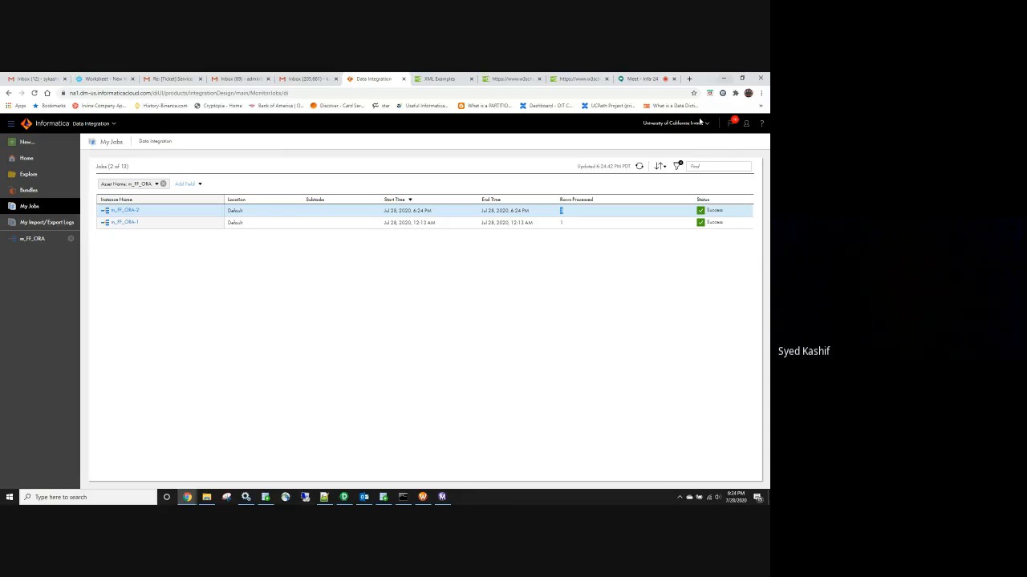
left_click(385, 502)
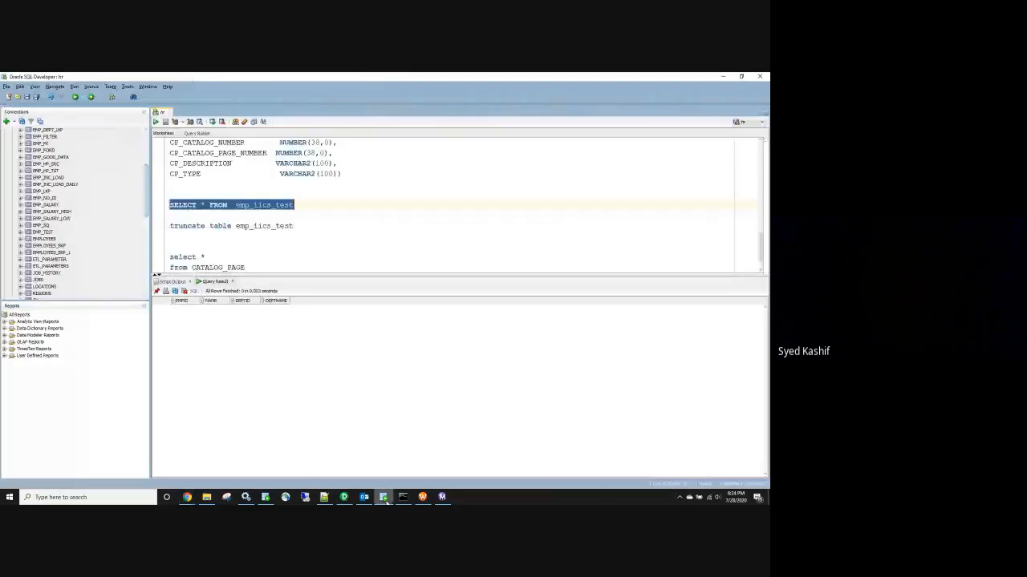
Rerun the SELECT on emp_iics_test to see the 3 loaded employee rows, then minimize SQL Developer
key("ctrl+Return")
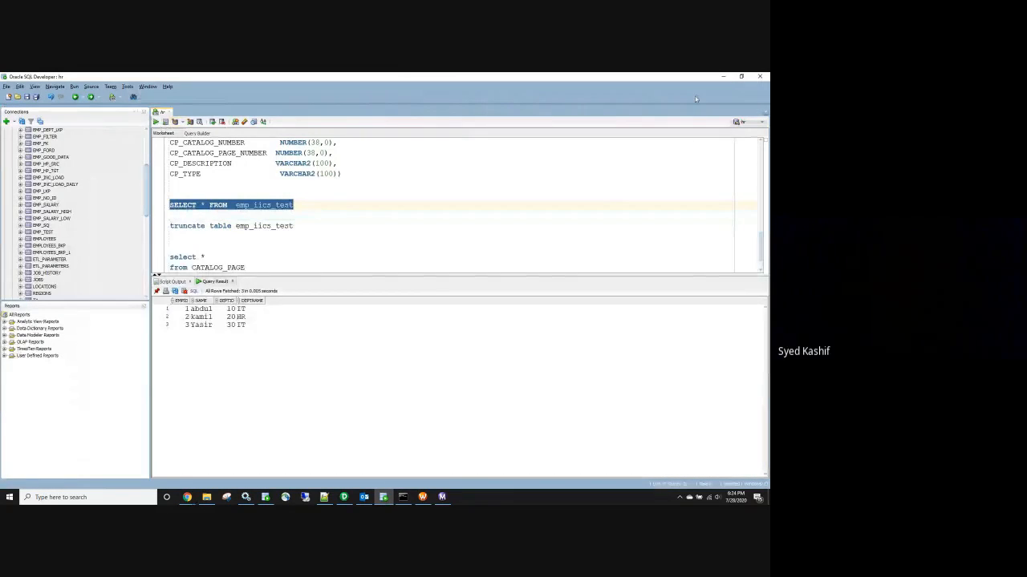
left_click(723, 77)
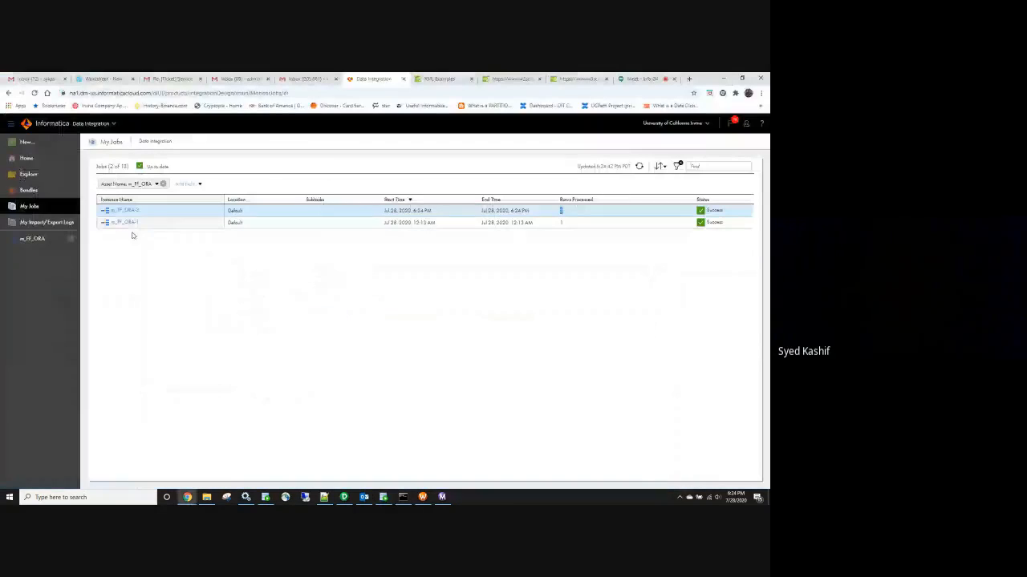
Switch to the Administrator service, go to Connections, and save the pending organization settings
left_click(73, 242)
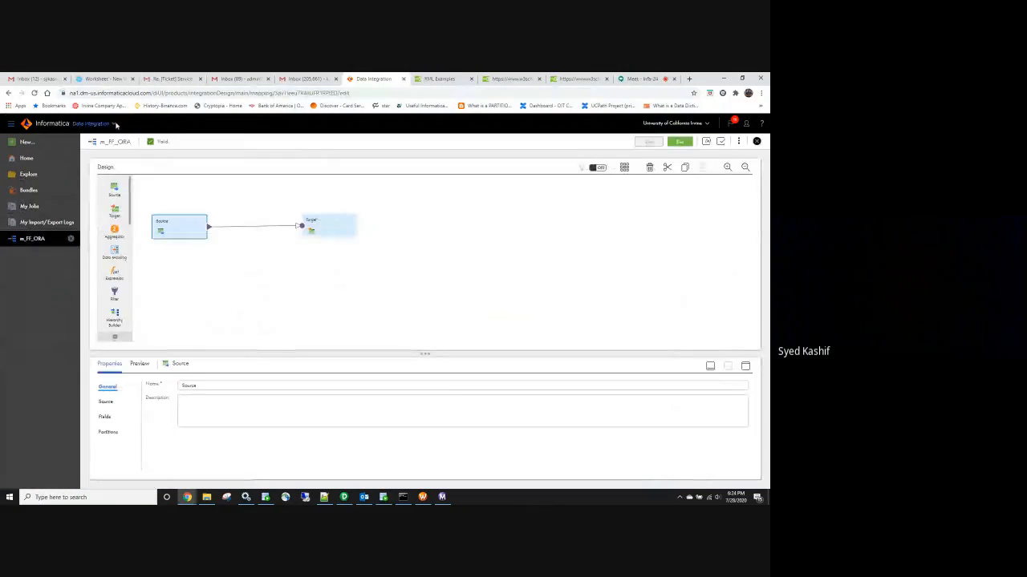
left_click(113, 123)
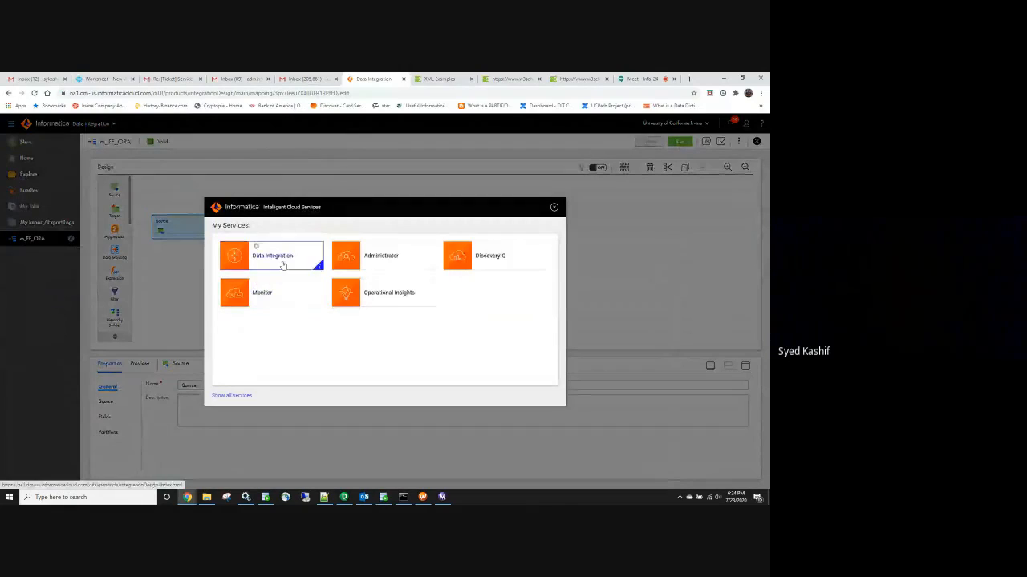
left_click(403, 264)
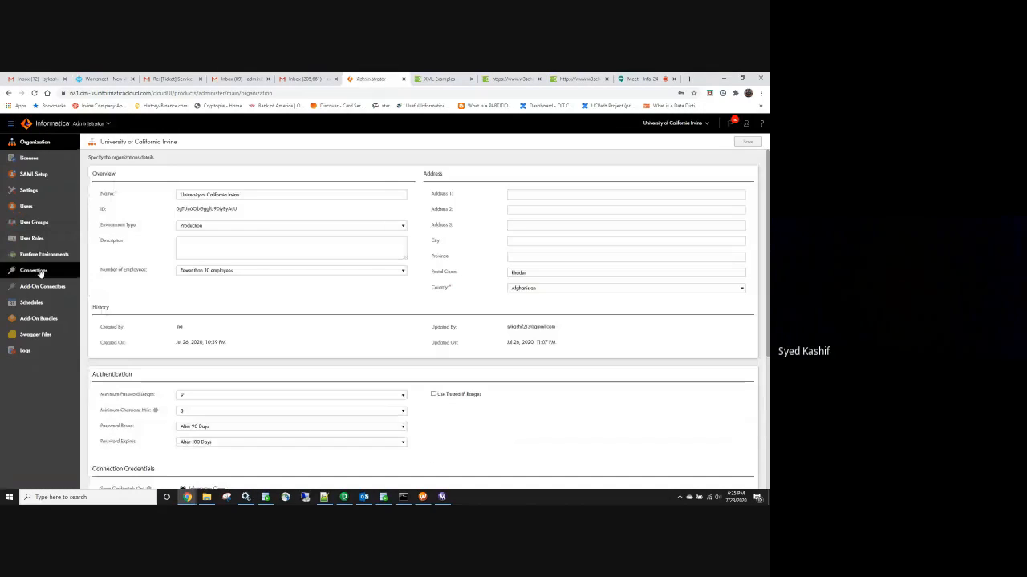
left_click(39, 273)
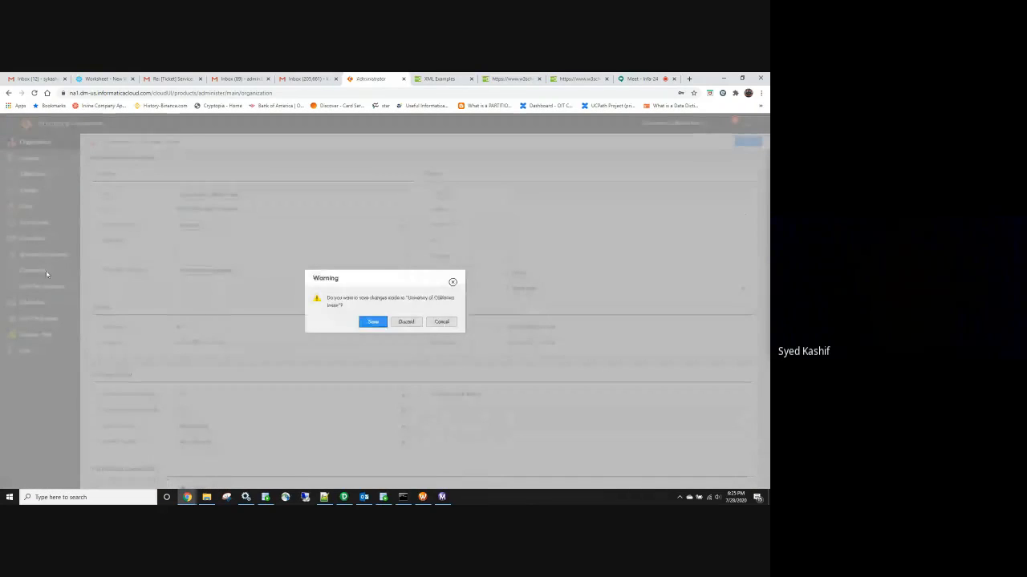
left_click(364, 321)
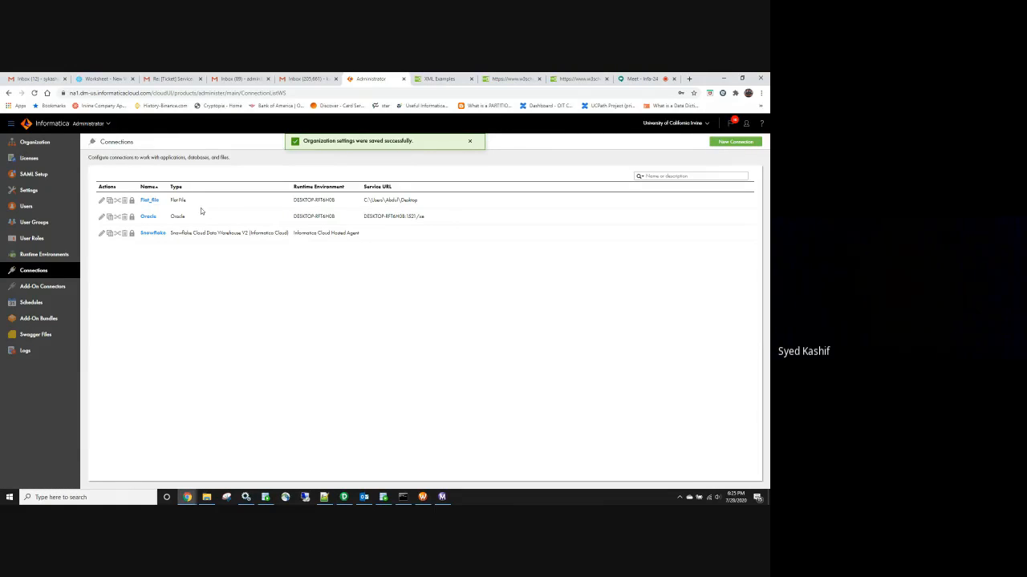
Review the Flat_file connection's name, description, Flat File type, creation date and directory
left_click(151, 201)
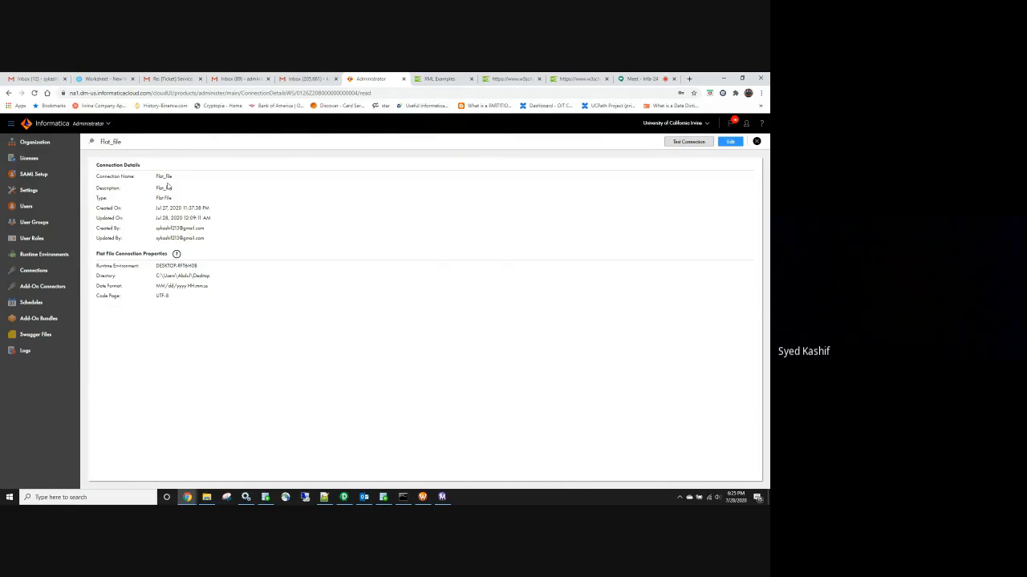
double_click(166, 177)
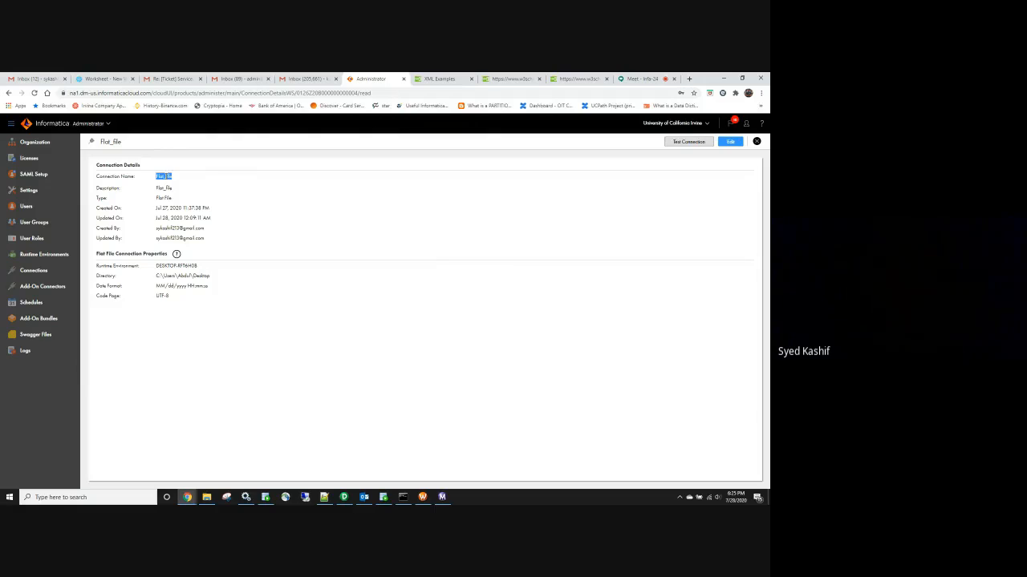
double_click(165, 188)
double_click(167, 198)
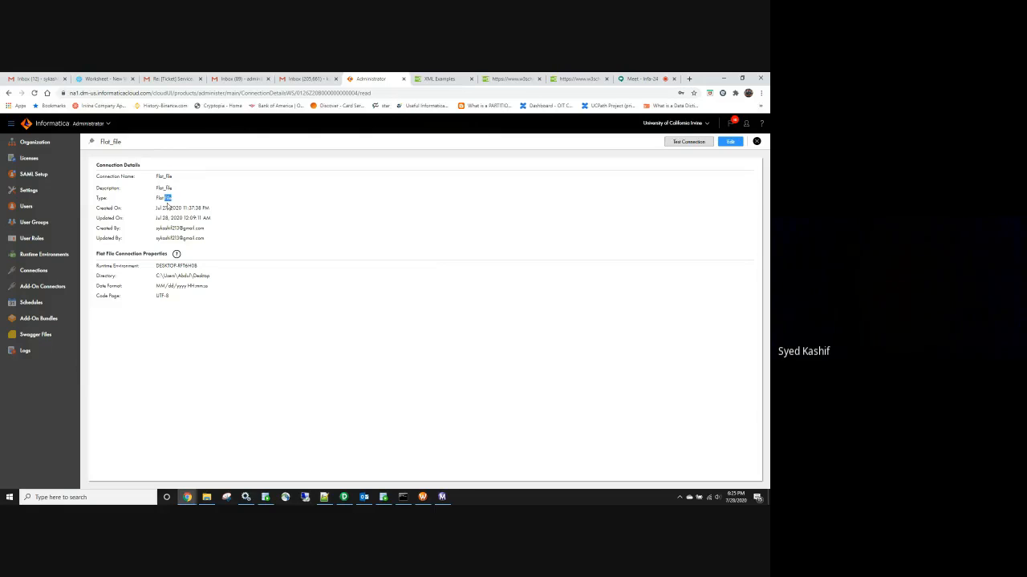
triple_click(165, 208)
triple_click(175, 276)
left_click(245, 92)
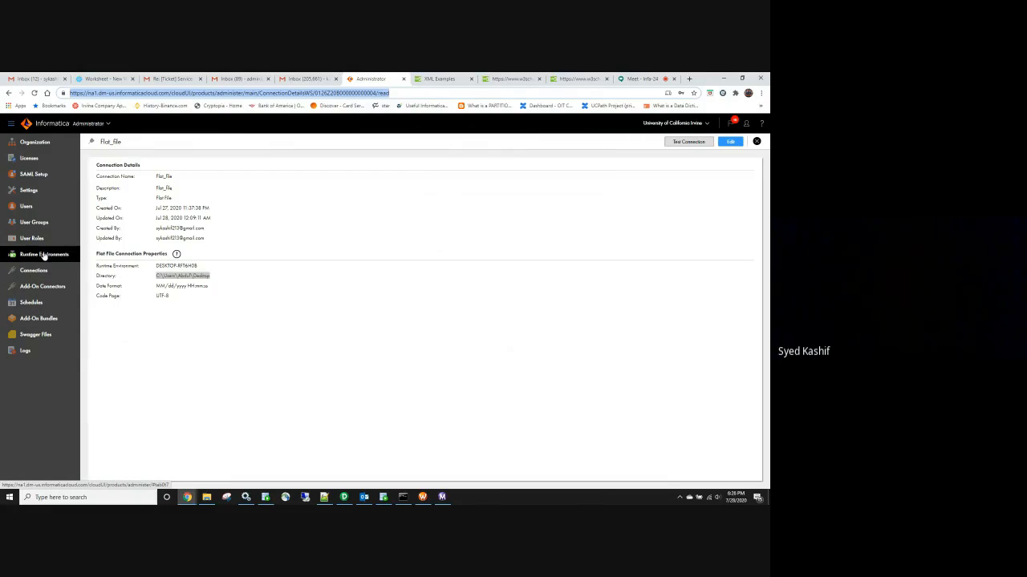
Review the Cloud Hosted Agent and DESKTOP-RFT6H08 runtime environments, then show hidden tray icons
left_click(44, 255)
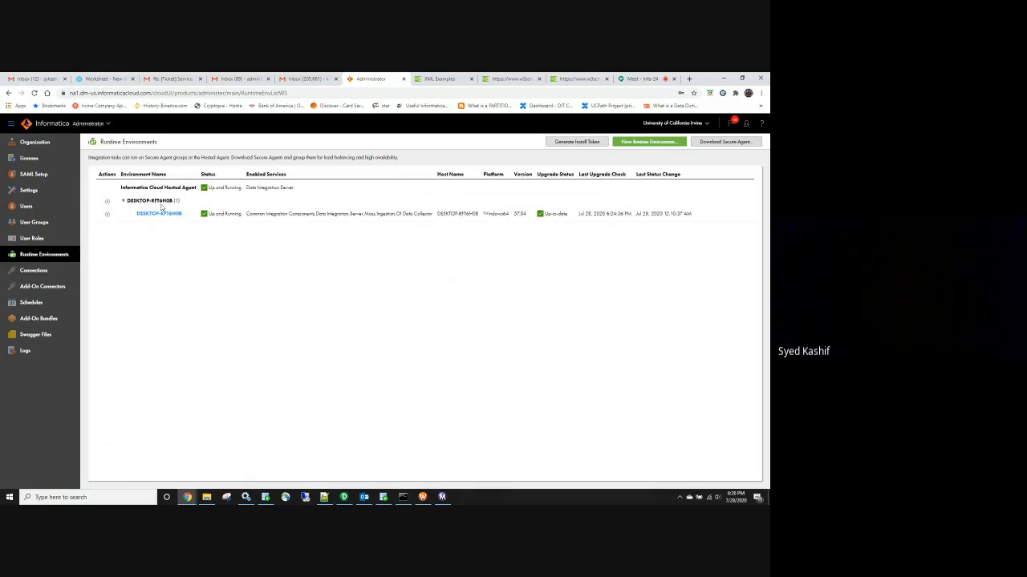
triple_click(157, 187)
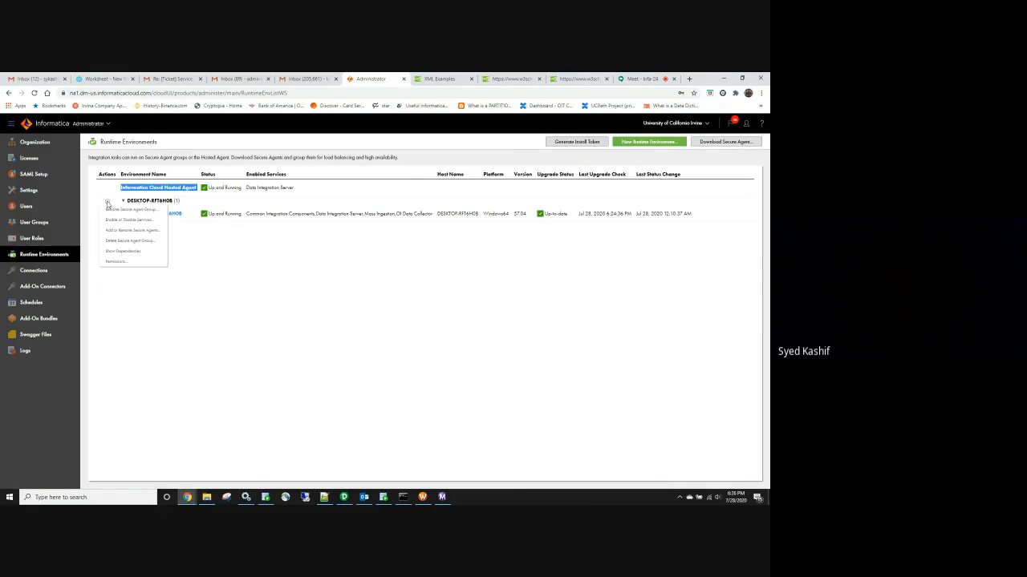
mouse_move(106, 217)
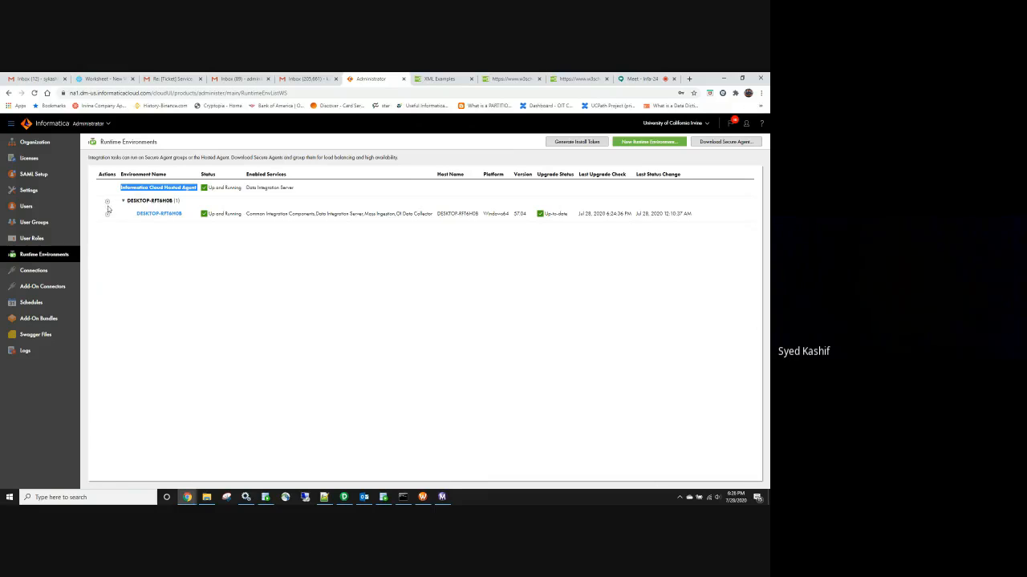
left_click(154, 185)
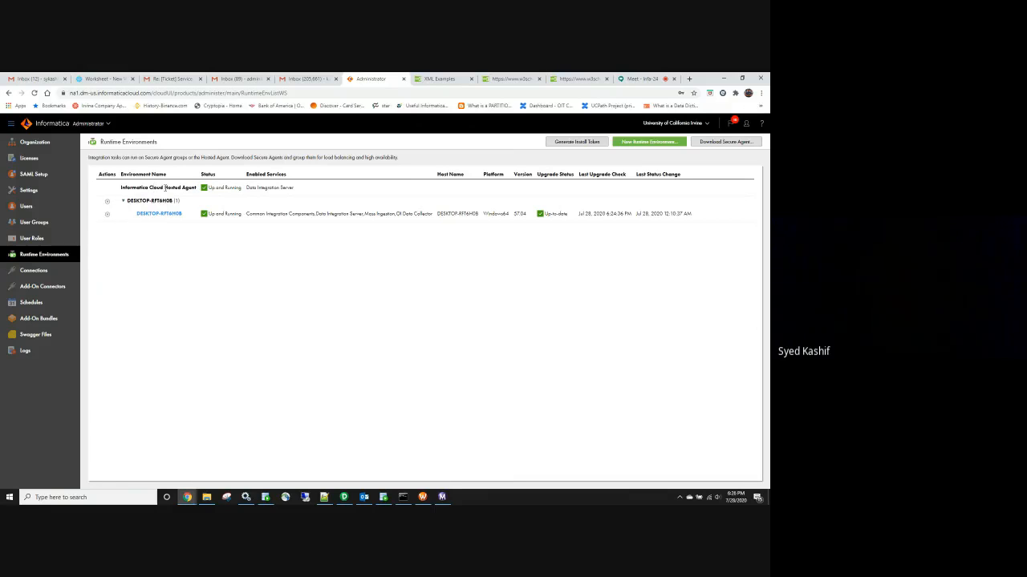
triple_click(175, 186)
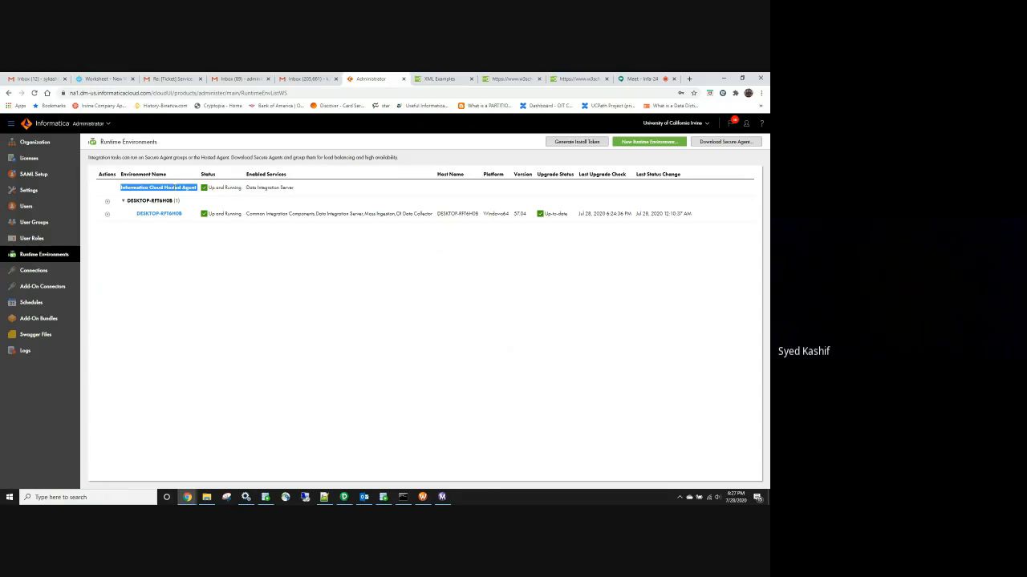
double_click(173, 187)
triple_click(173, 186)
triple_click(175, 188)
left_click(175, 188)
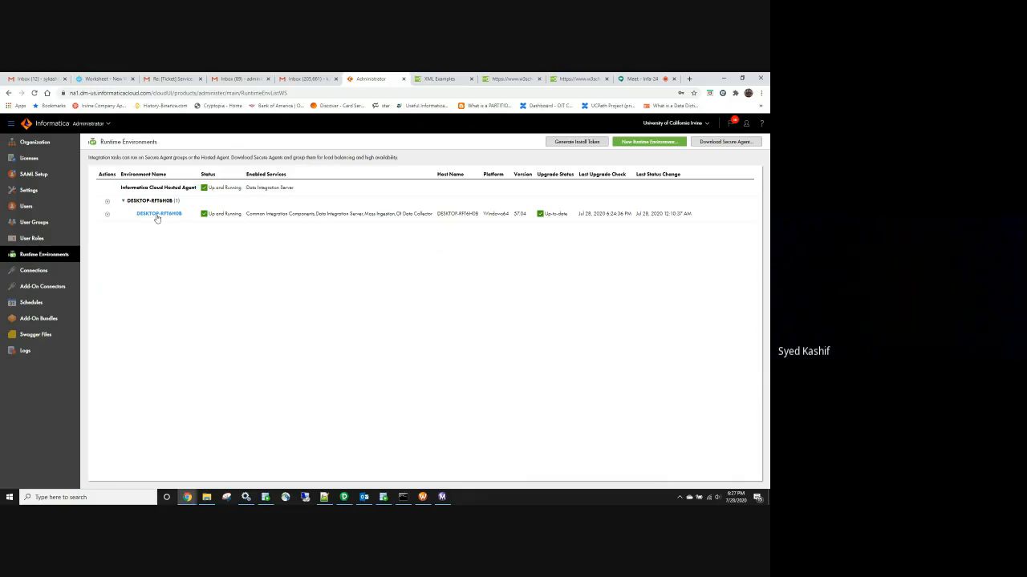
triple_click(165, 188)
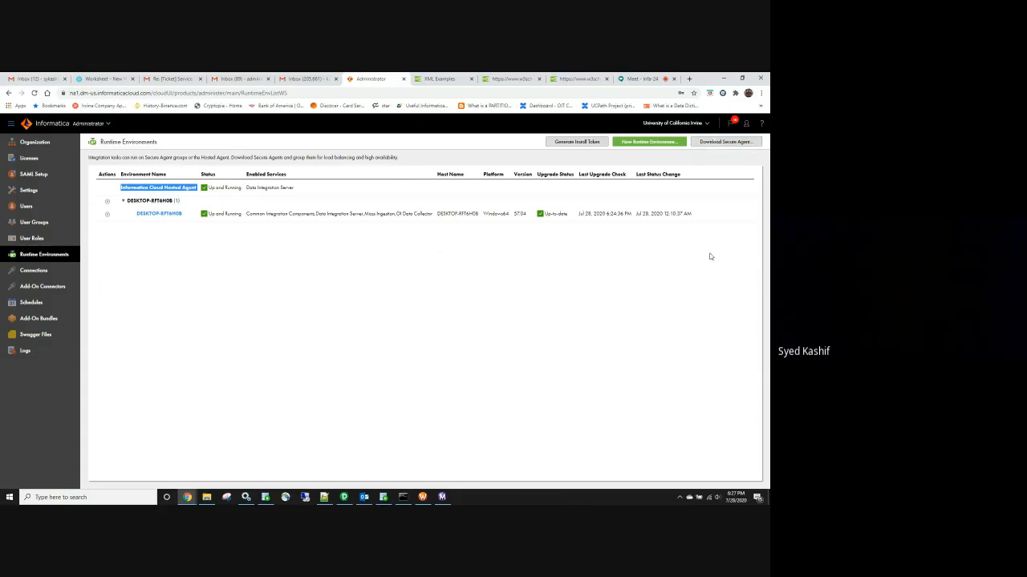
left_click(680, 498)
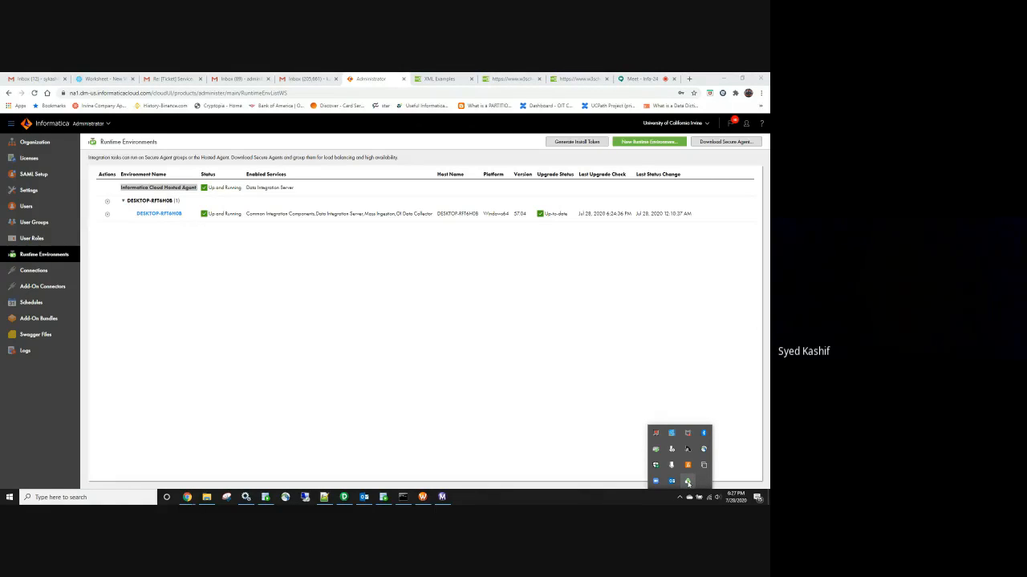
Confirm in the Secure Agent window that all services are running, then close it
double_click(687, 483)
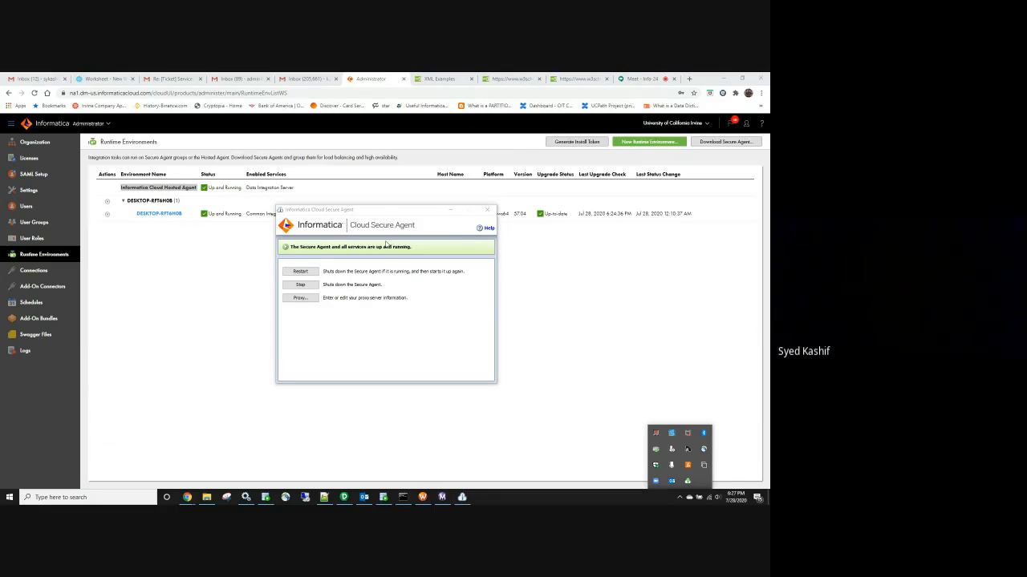
left_click(490, 211)
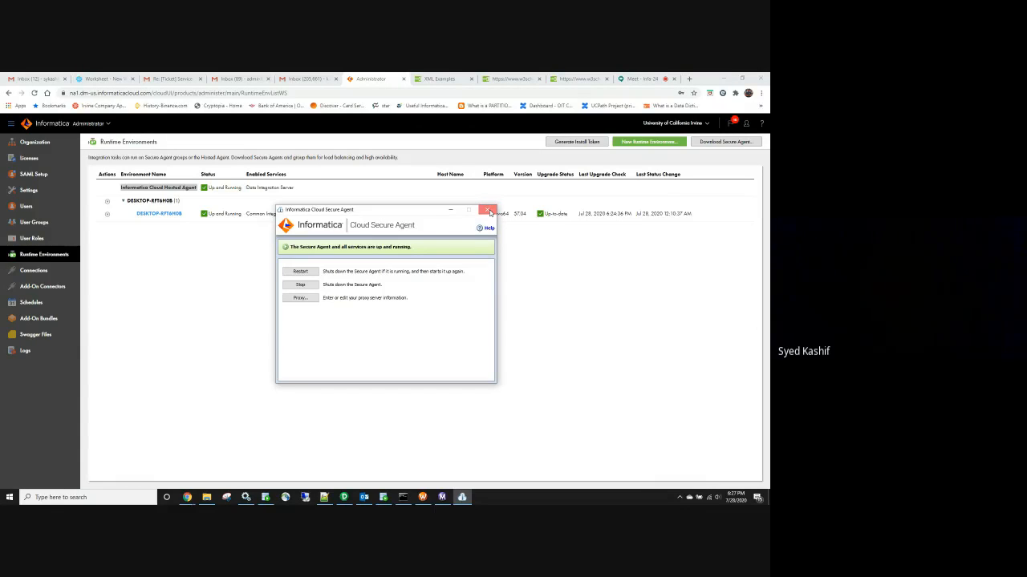
left_click(489, 212)
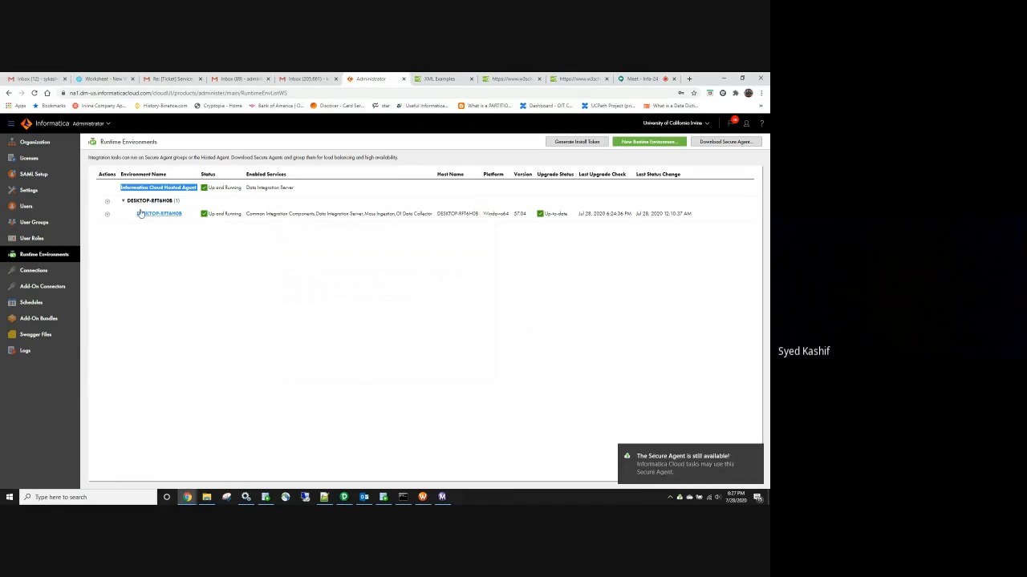
left_click(384, 497)
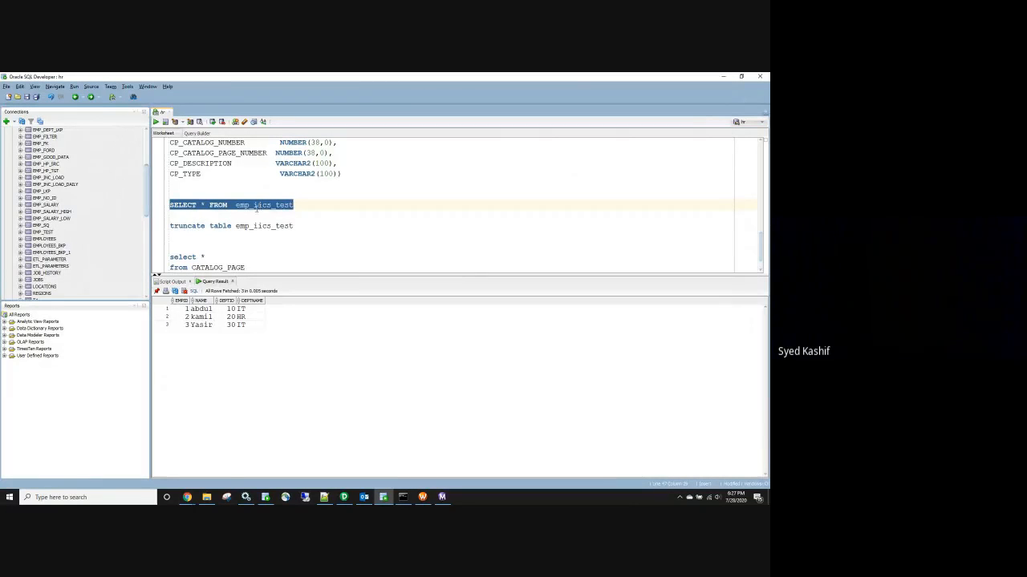
Minimize SQL Developer to get back to the Runtime Environments page
left_click(723, 78)
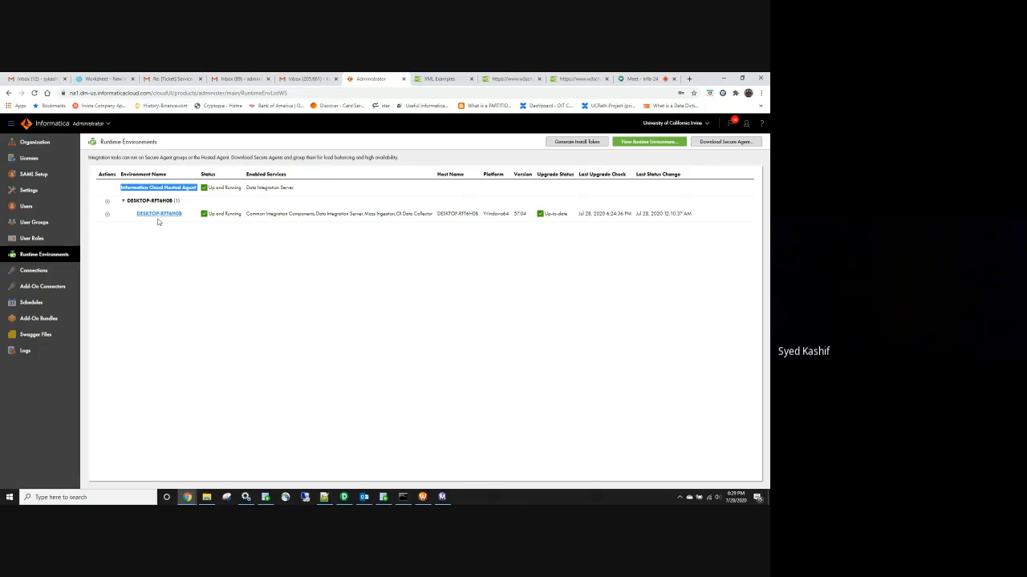
Glance at the Logs page, then return to the Flat_file, Oracle and Snowflake connections list
left_click_drag(185, 214, 135, 214)
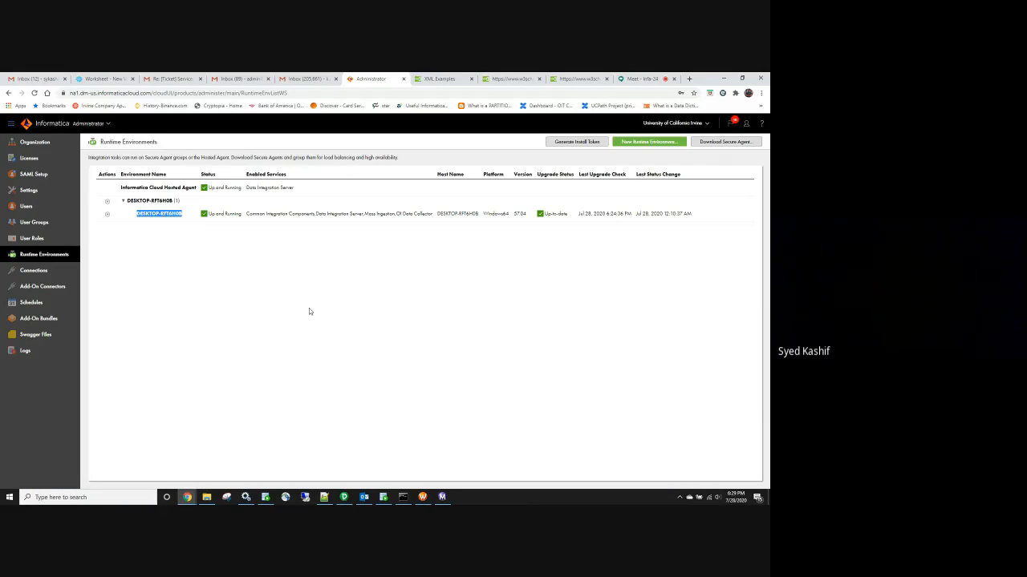
left_click(35, 354)
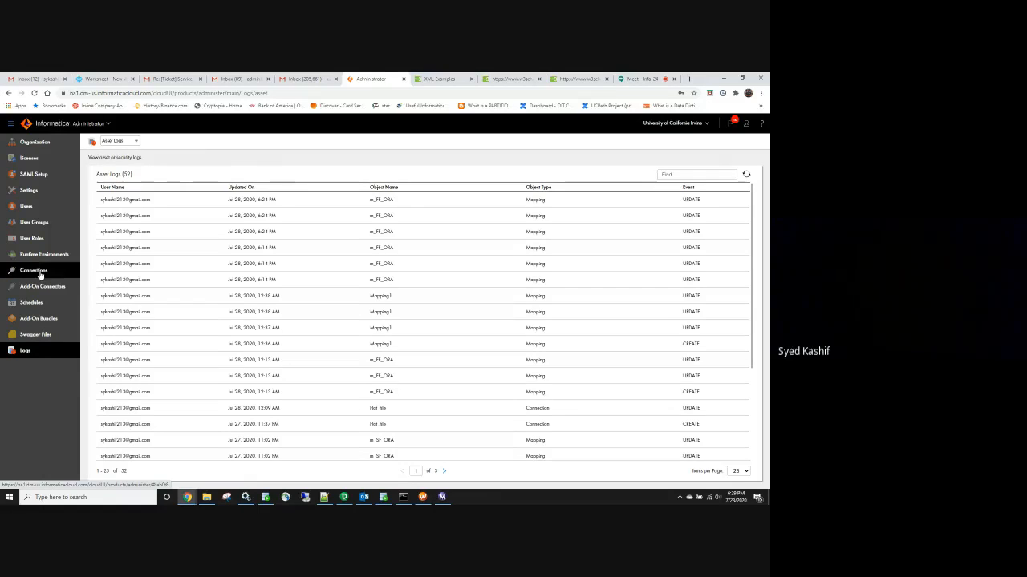
left_click(34, 271)
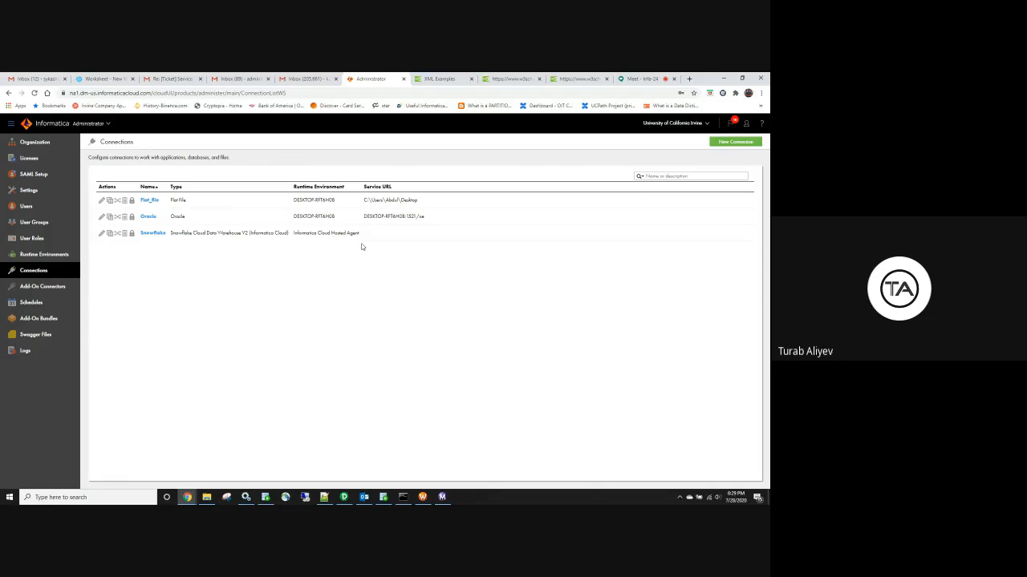
Compare each connection's runtime environment and Flat_file folder path, then open Oracle for editing
left_click_drag(359, 234, 293, 238)
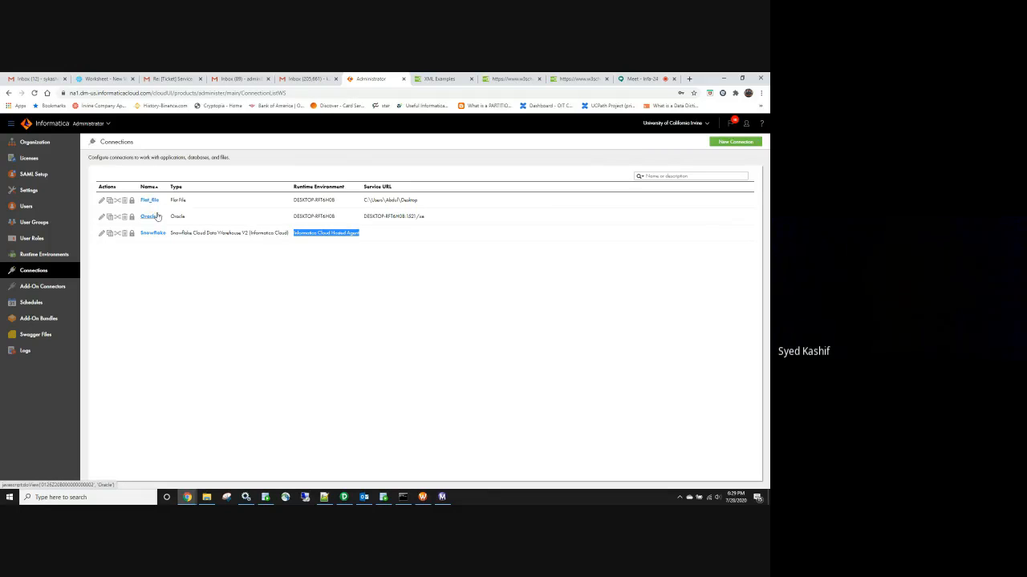
triple_click(314, 217)
triple_click(315, 198)
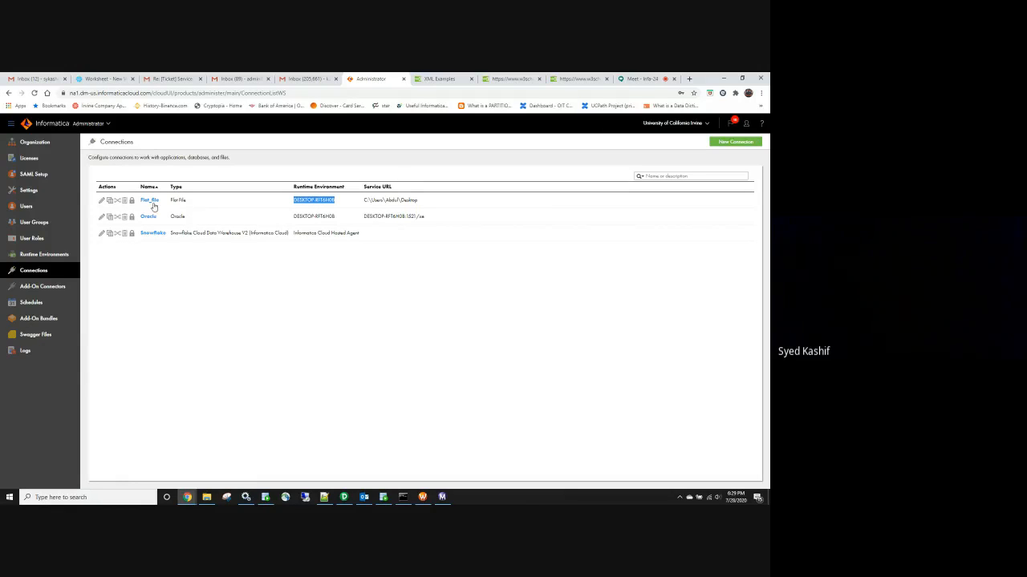
left_click_drag(417, 200, 164, 207)
left_click(427, 206)
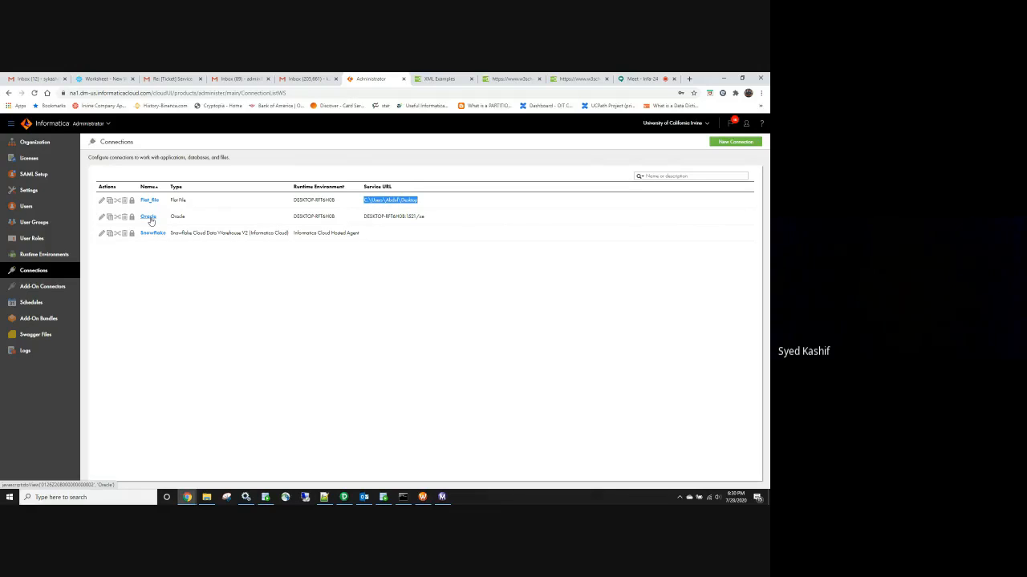
left_click(101, 217)
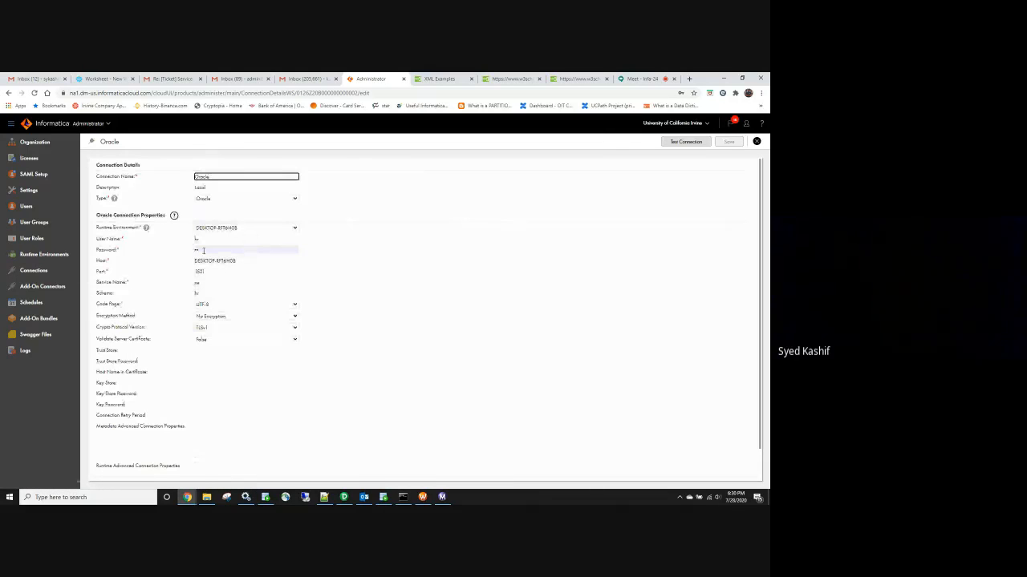
Save the Oracle connection's hr schema edit and switch to the Data Integration home page
double_click(195, 294)
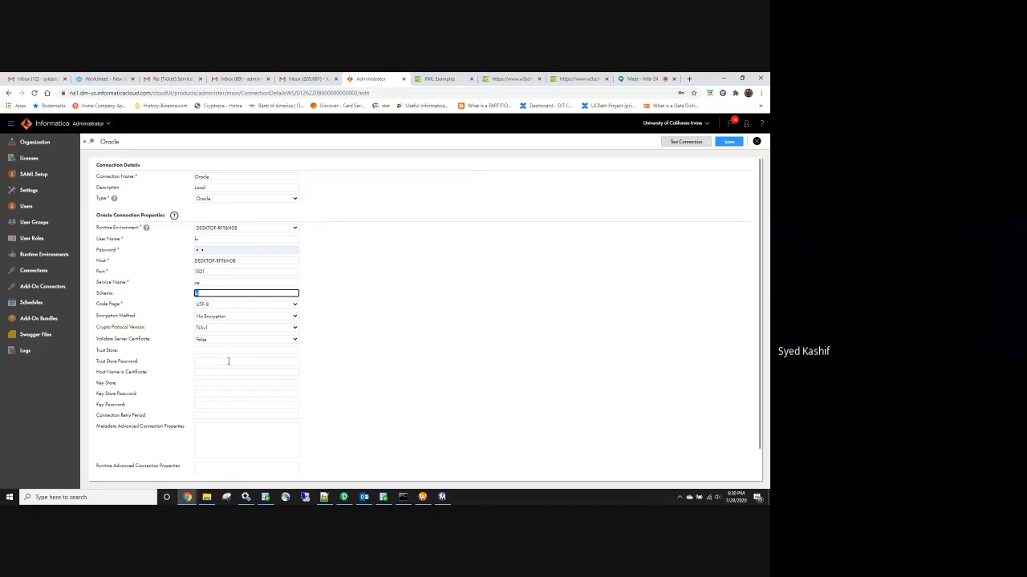
left_click(471, 271)
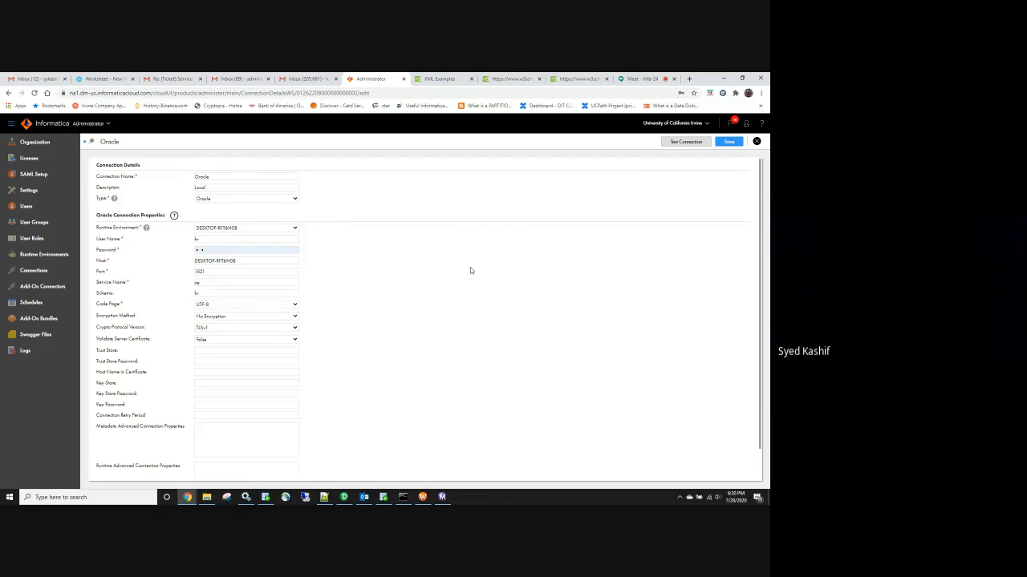
left_click(758, 142)
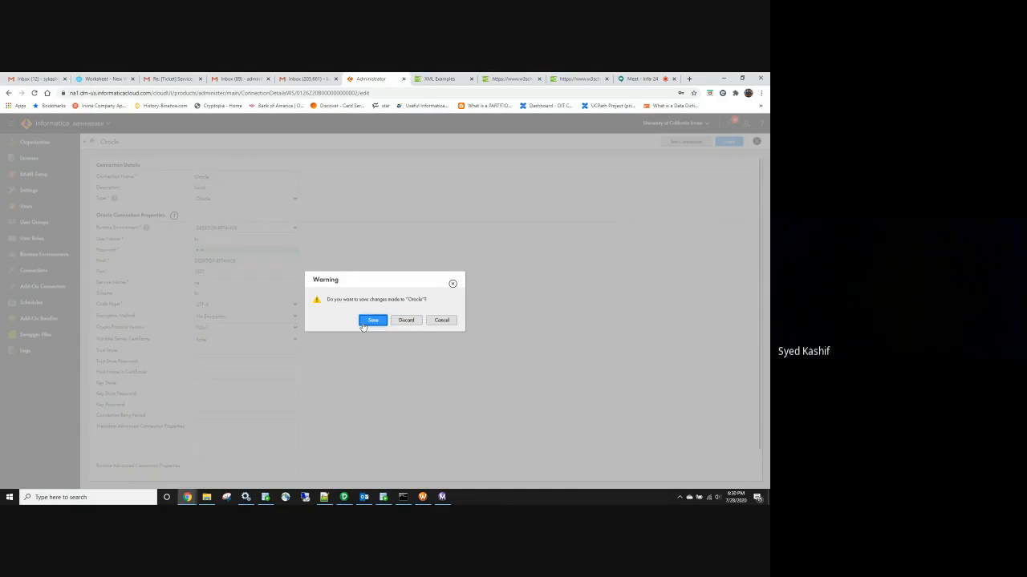
left_click(372, 320)
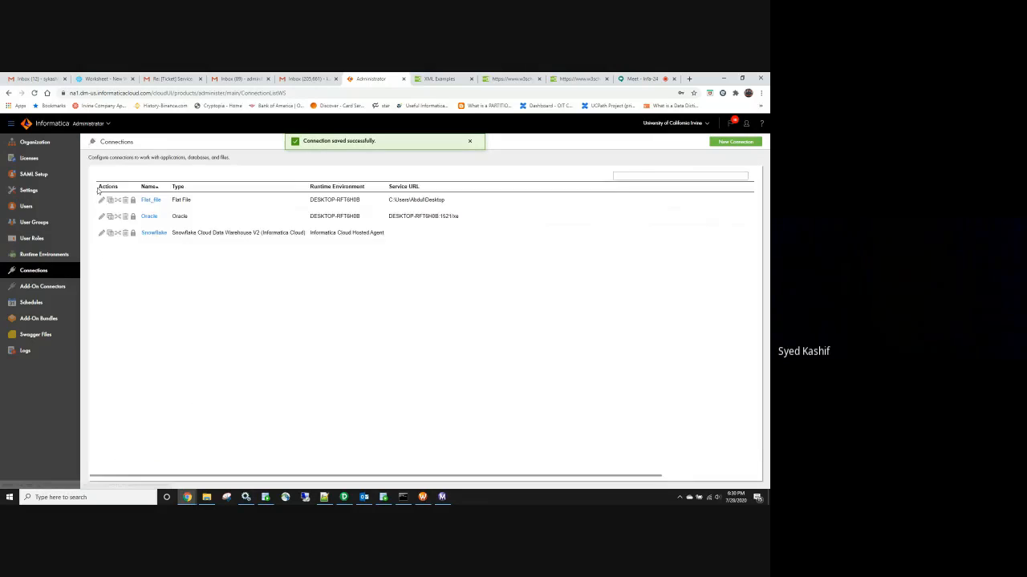
left_click(107, 122)
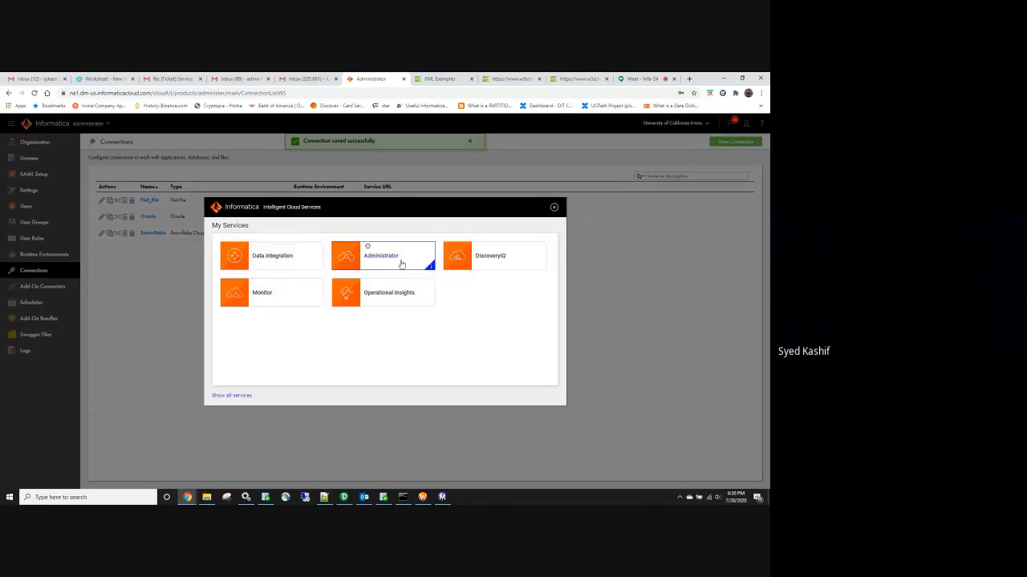
left_click(284, 266)
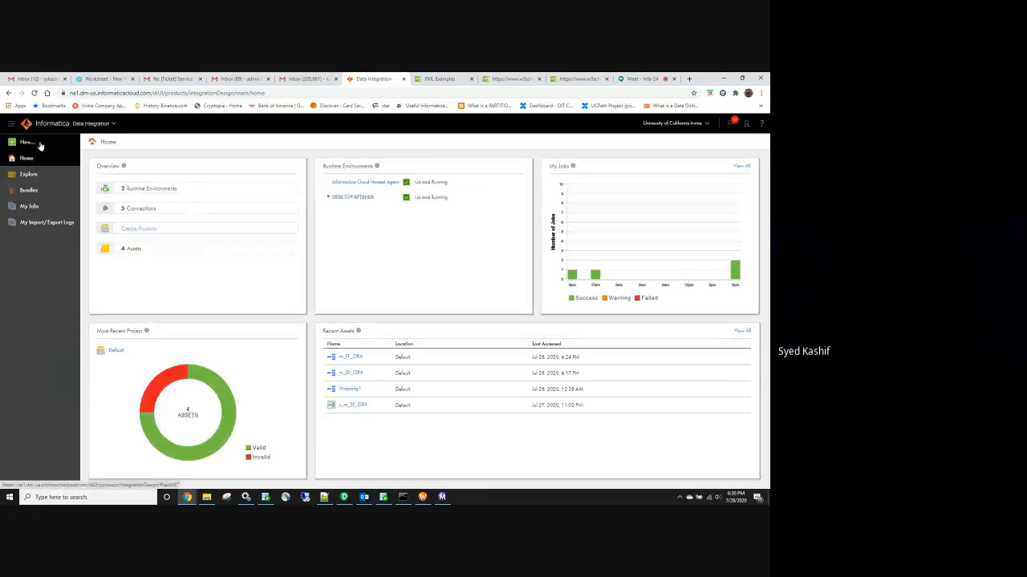
Create Mapping2 from the Integration template 'Join two sources with an inner join'
left_click(27, 142)
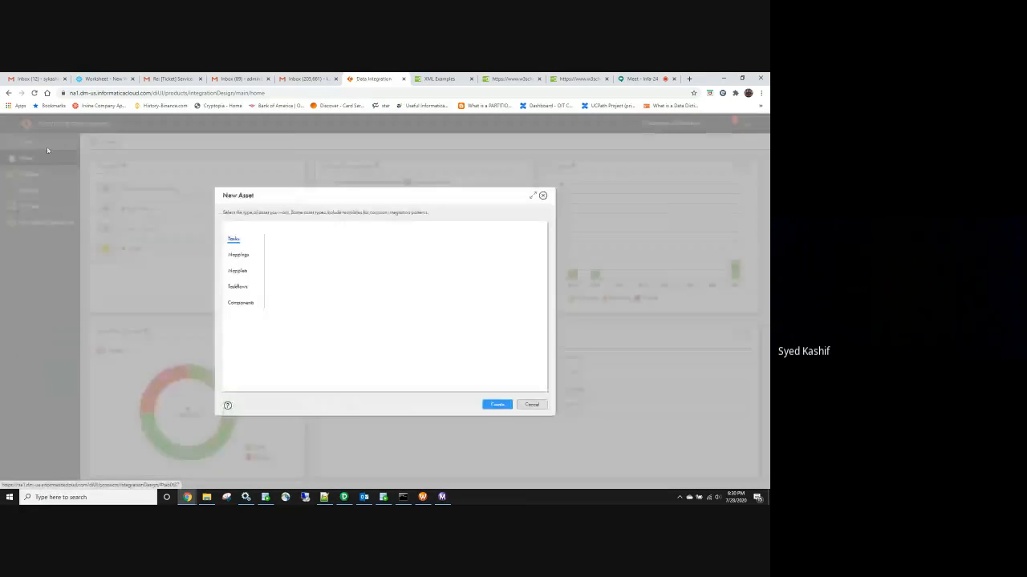
left_click(247, 257)
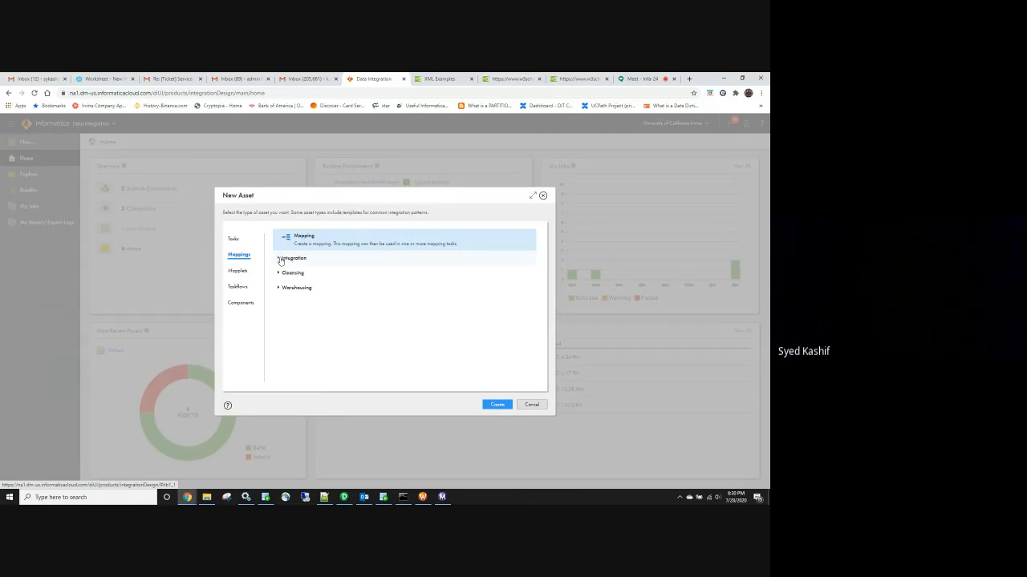
left_click(279, 258)
scroll(325, 304, "down", 2)
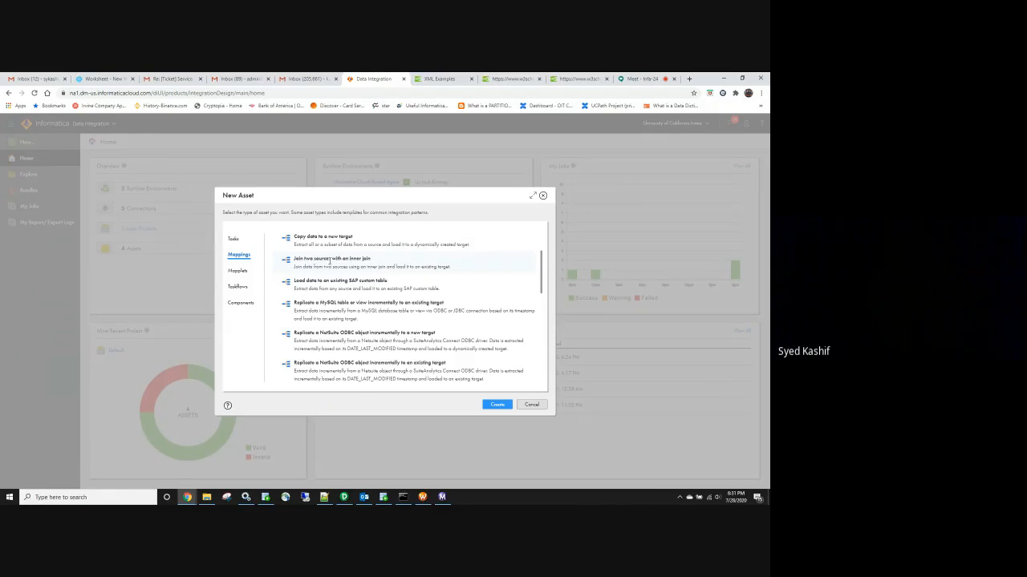
double_click(329, 259)
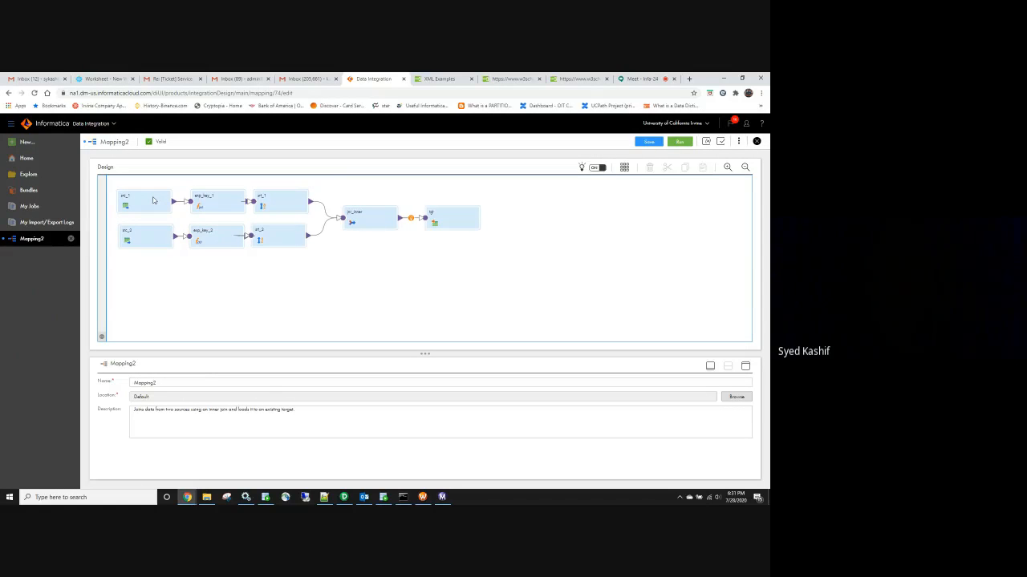
Select src_1 and show its Source settings: connection p_src_conn_1 and object p_src_object_1
left_click(133, 200)
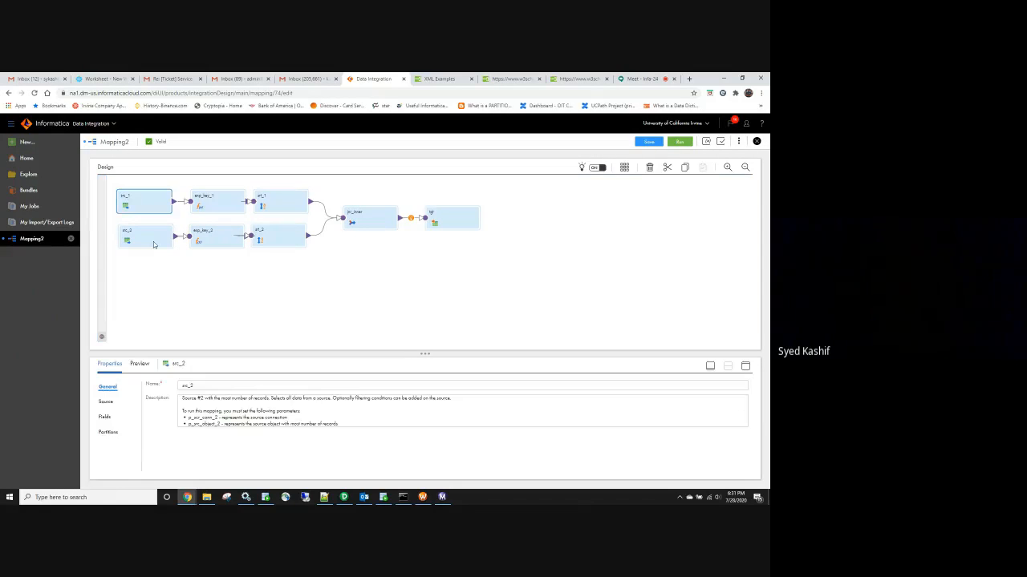
left_click(154, 242)
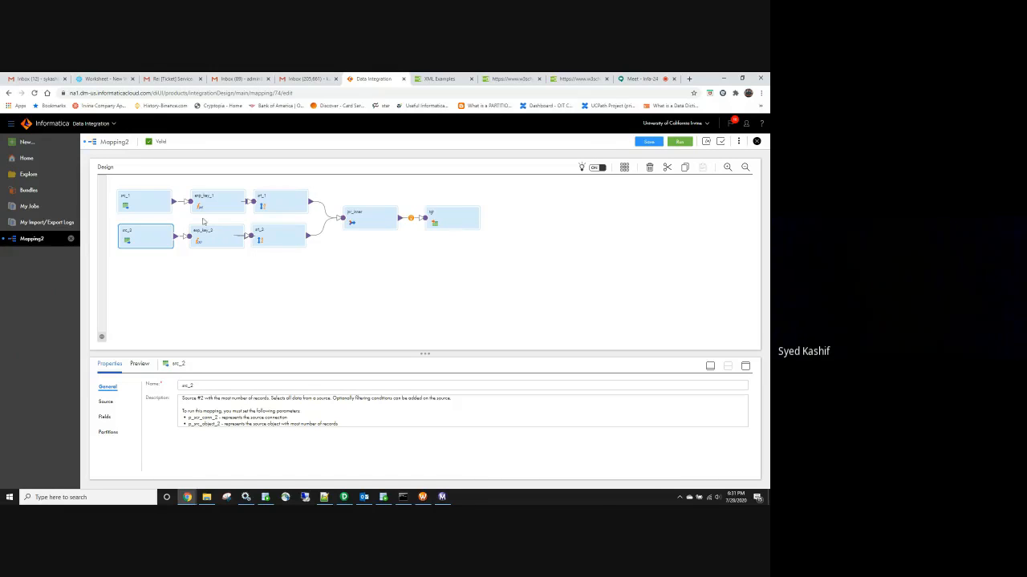
left_click_drag(126, 179, 496, 279)
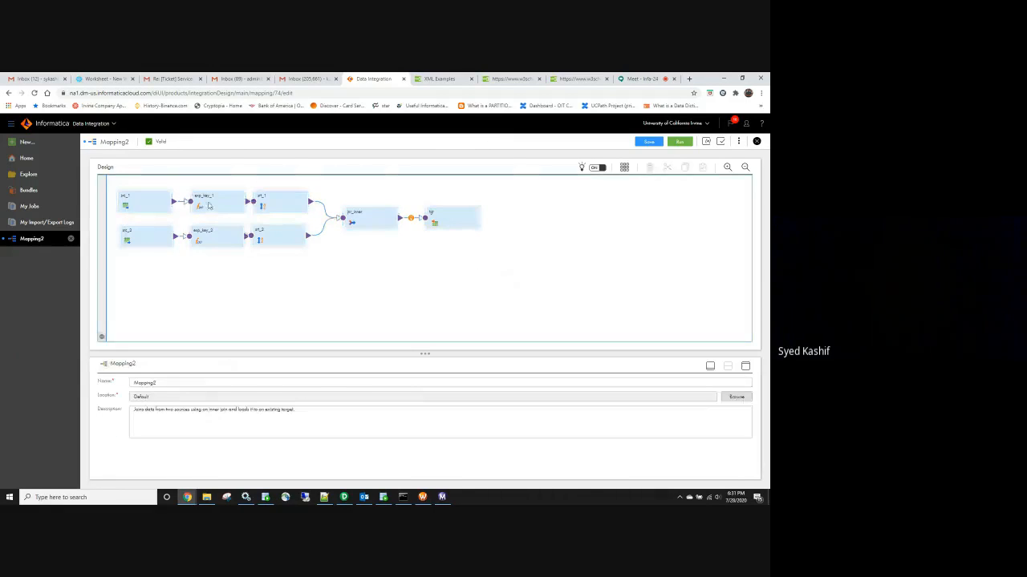
left_click(155, 204)
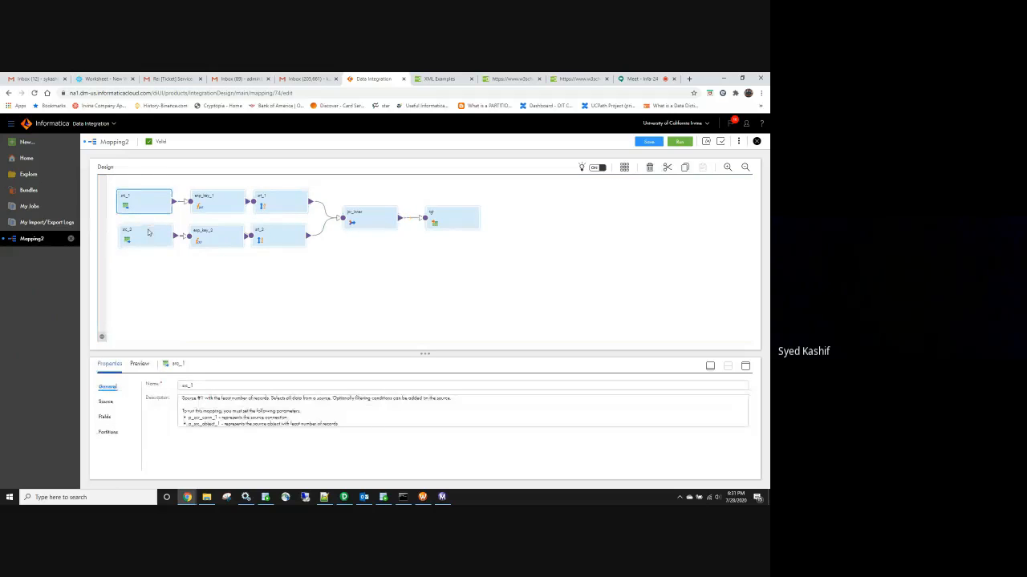
left_click(151, 228)
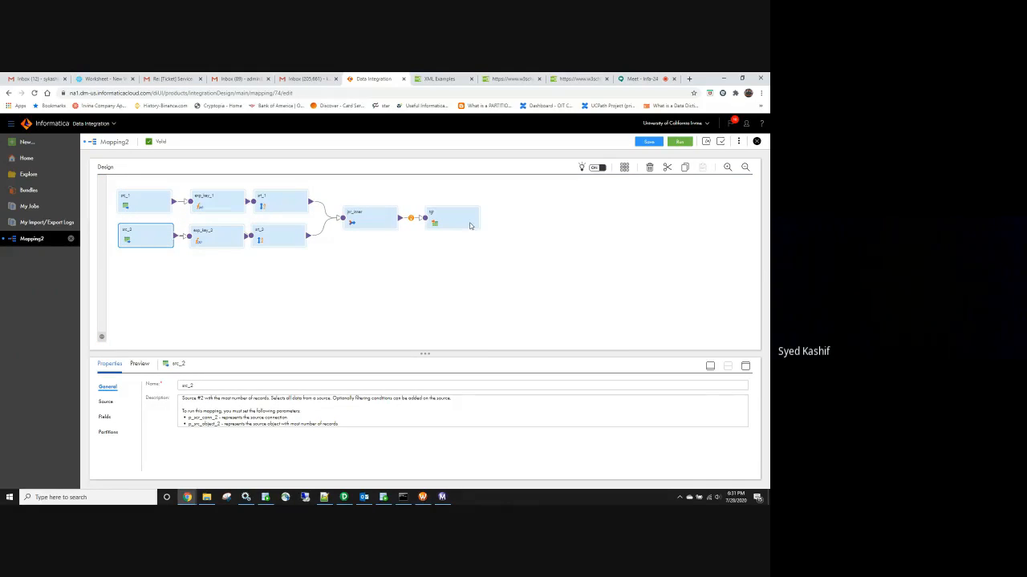
left_click(142, 205)
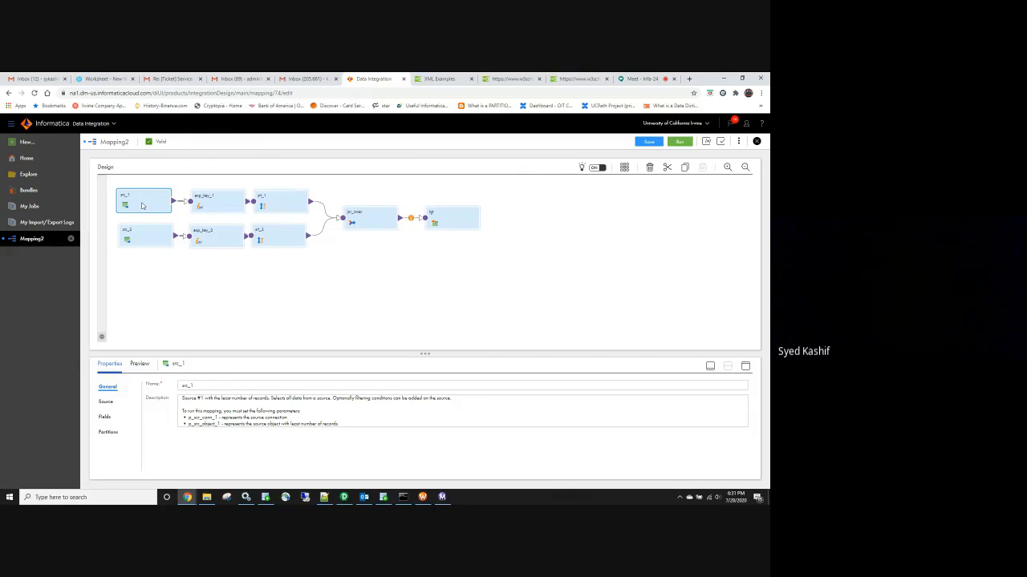
left_click(107, 405)
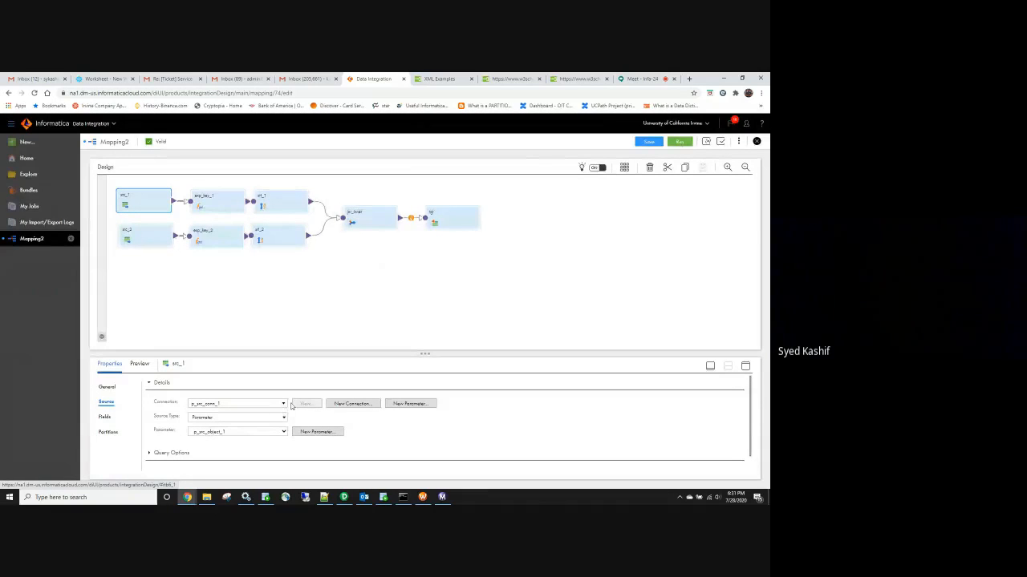
Point src_1 at the Oracle connection as a Single Object reading the EMPLOYEES table
left_click(284, 405)
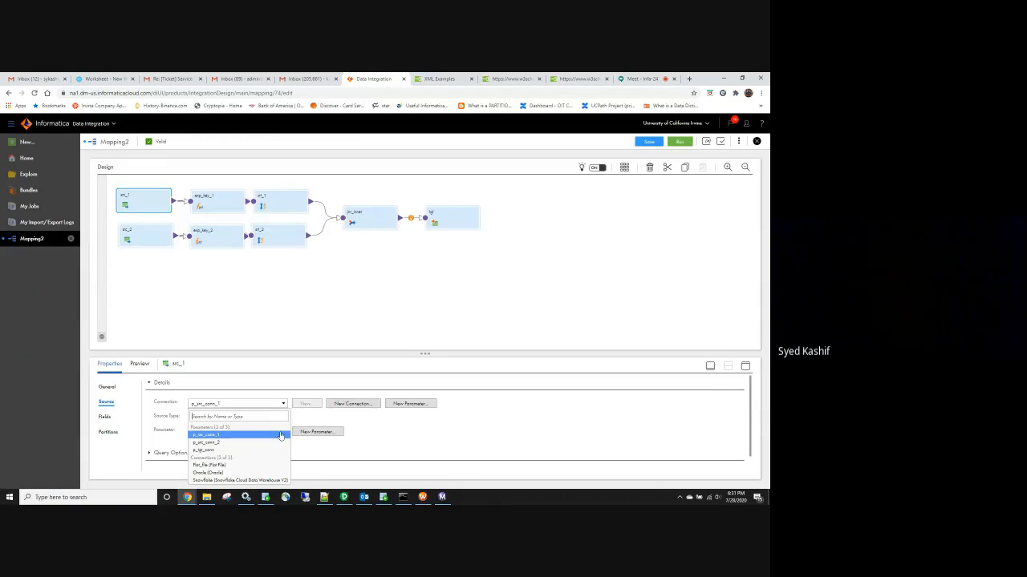
left_click(208, 473)
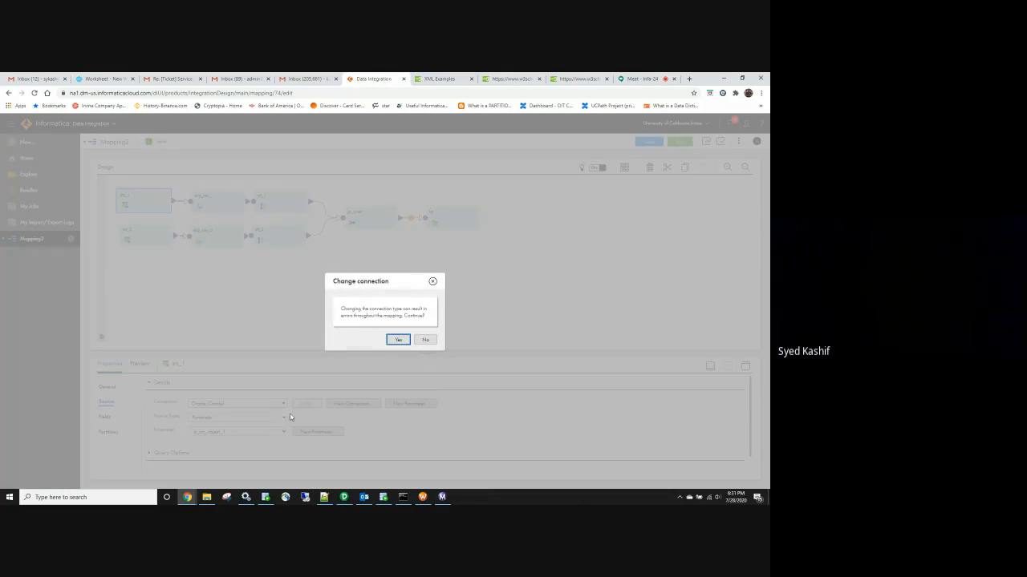
left_click(398, 339)
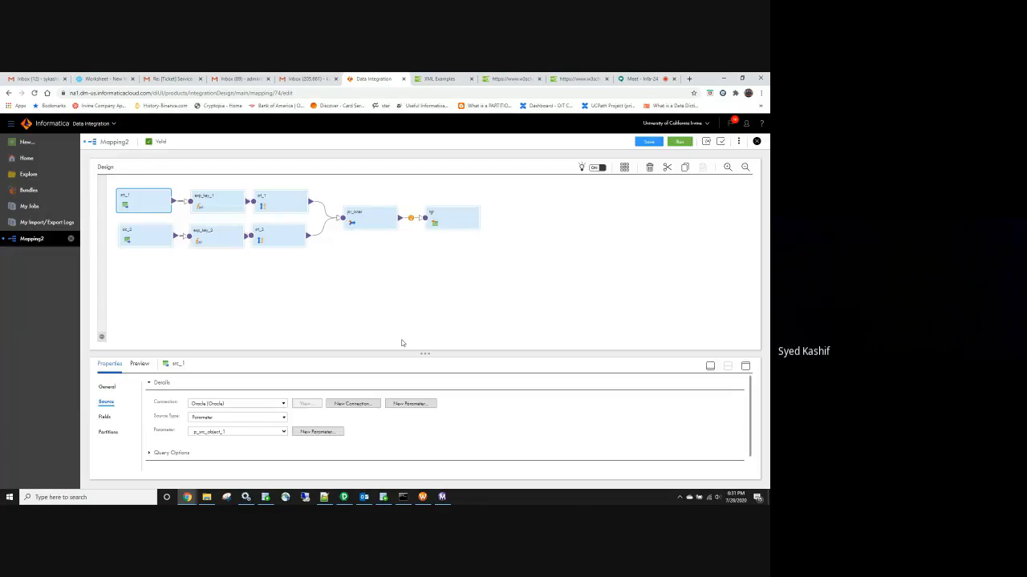
left_click(284, 418)
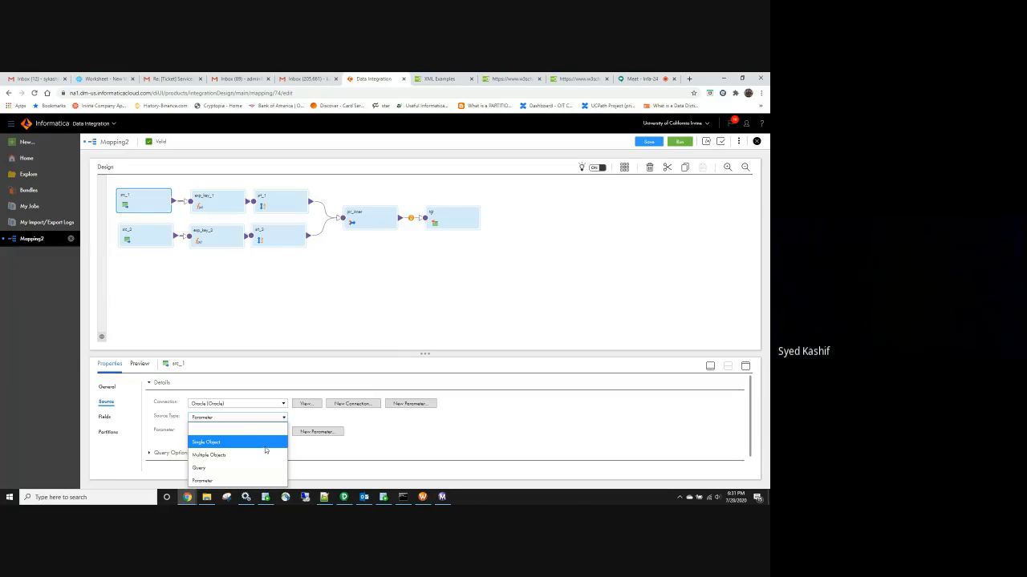
left_click(273, 442)
left_click(301, 432)
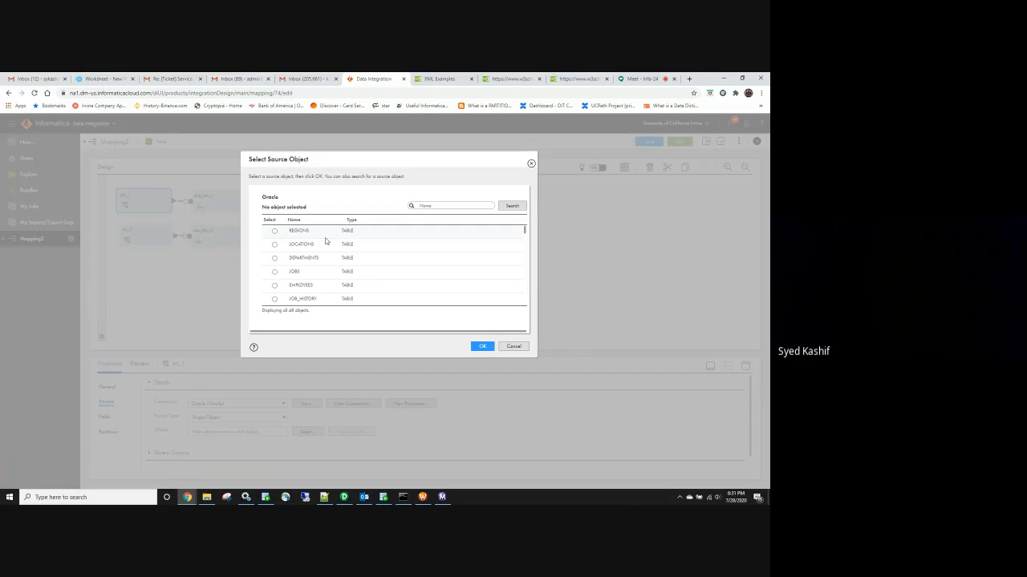
left_click(512, 346)
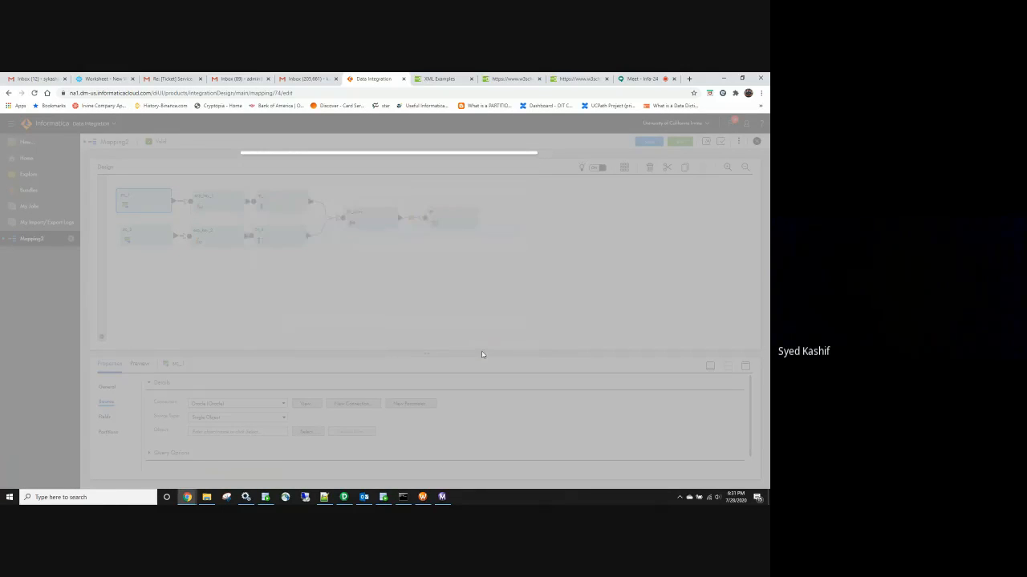
left_click(145, 199)
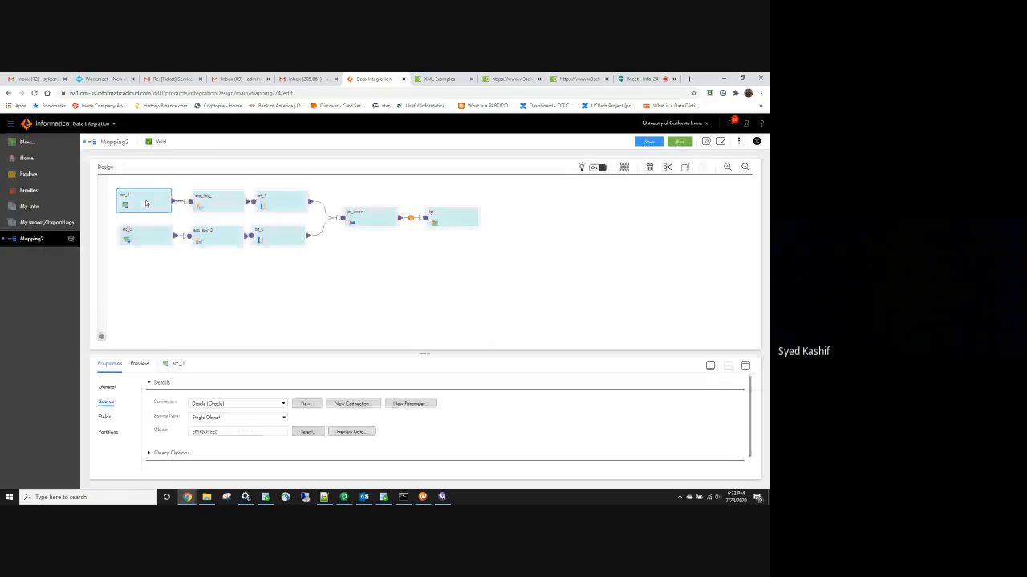
Show src_2's Source settings and cancel an attempted switch to Single Object
left_click(156, 248)
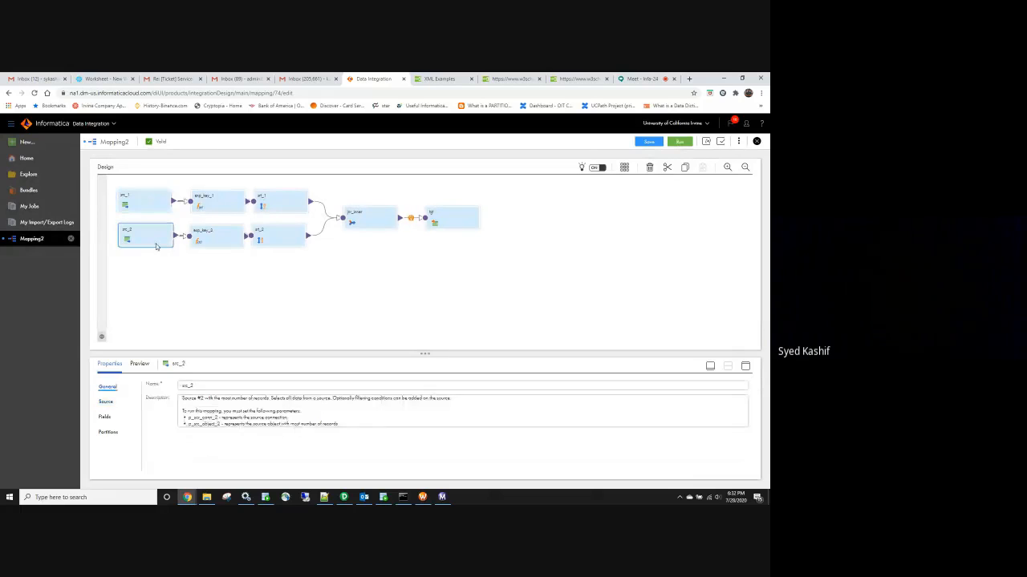
left_click(105, 401)
left_click(279, 403)
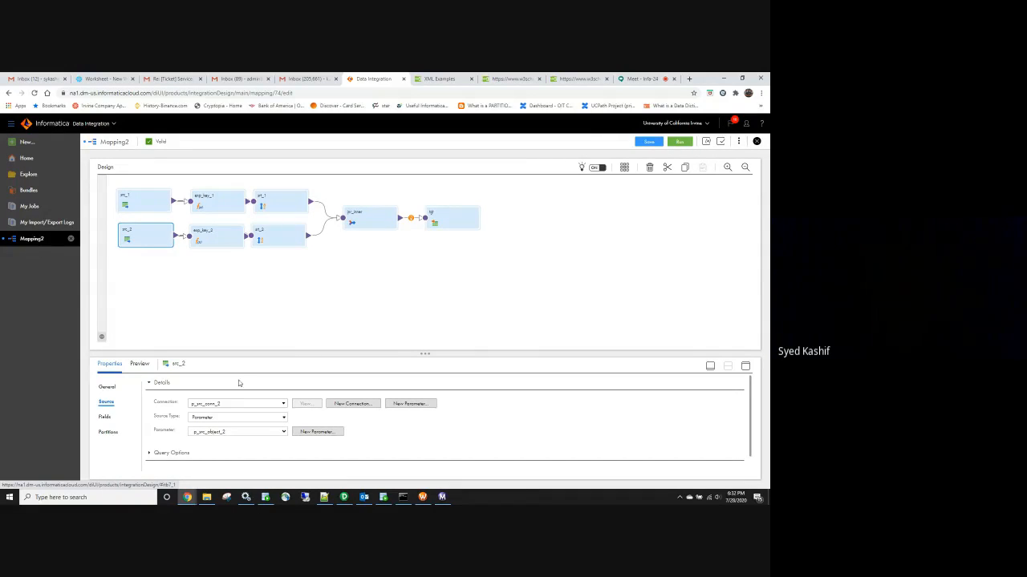
left_click(255, 418)
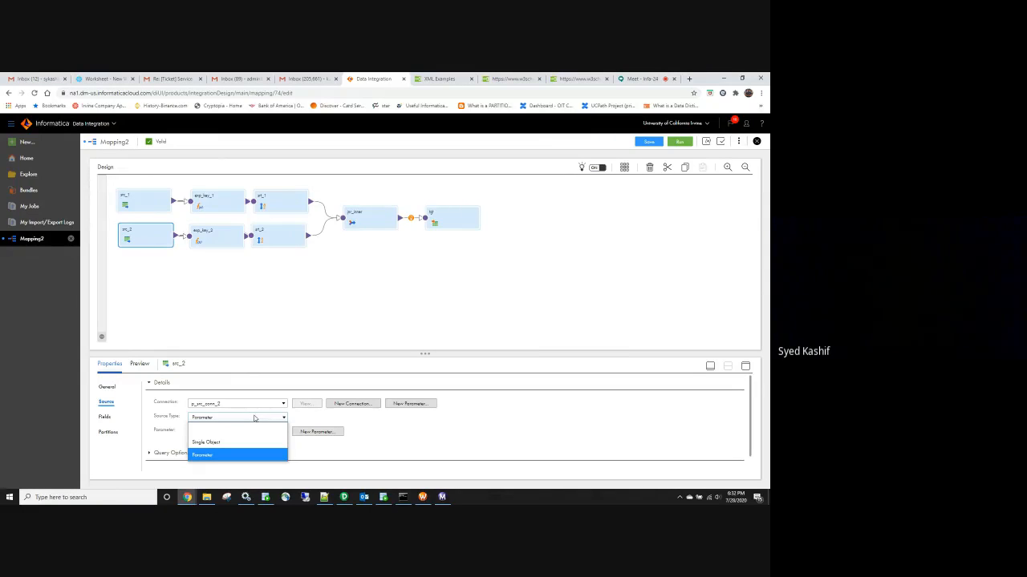
left_click(248, 442)
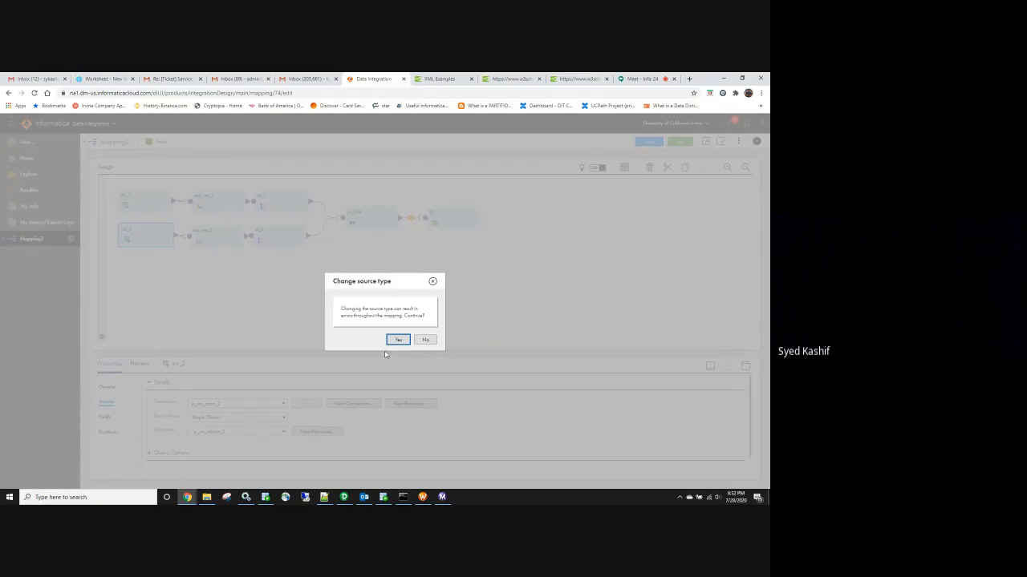
left_click(425, 340)
Change src_2's connection to Oracle (Oracle) and confirm the change
left_click(282, 404)
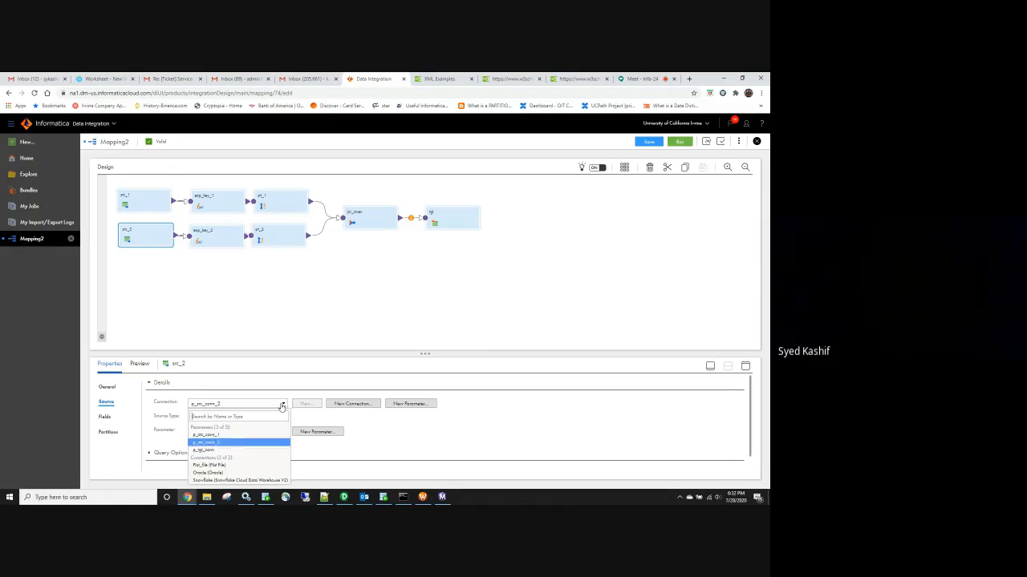
left_click(255, 474)
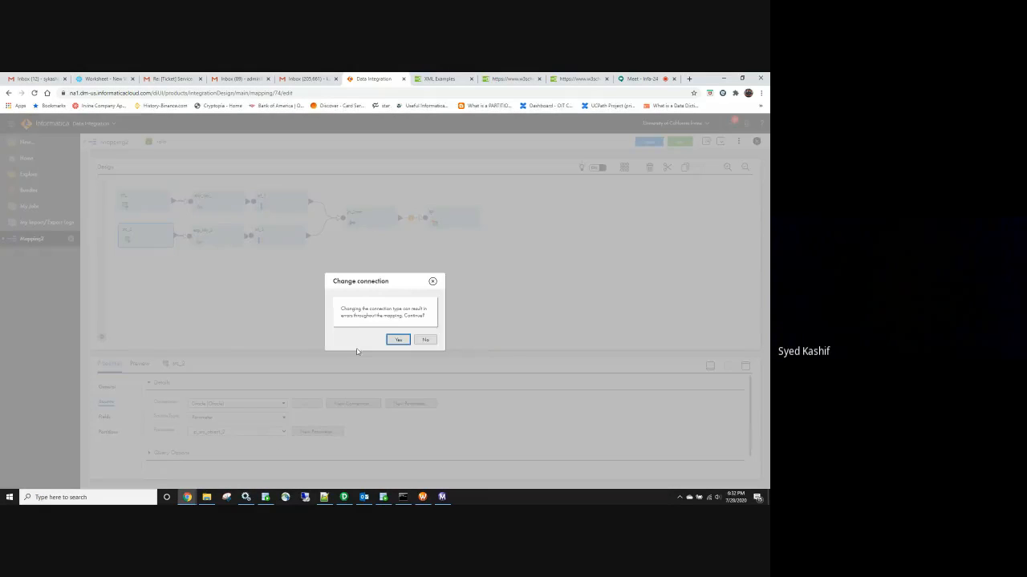
left_click(391, 340)
left_click(283, 418)
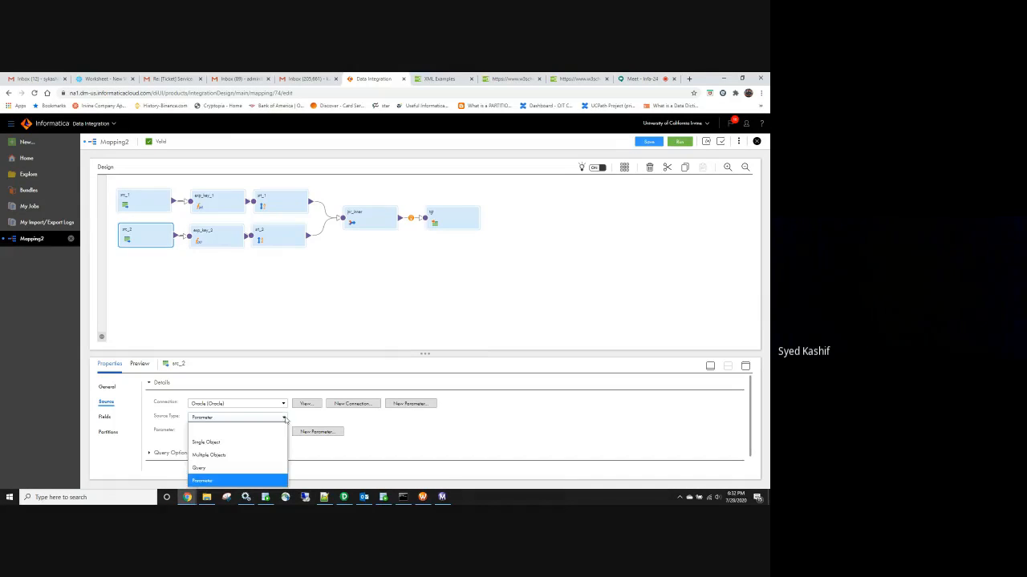
Set src_2 to Single Object and pick the DEPARTMENTS table as its source
left_click(246, 443)
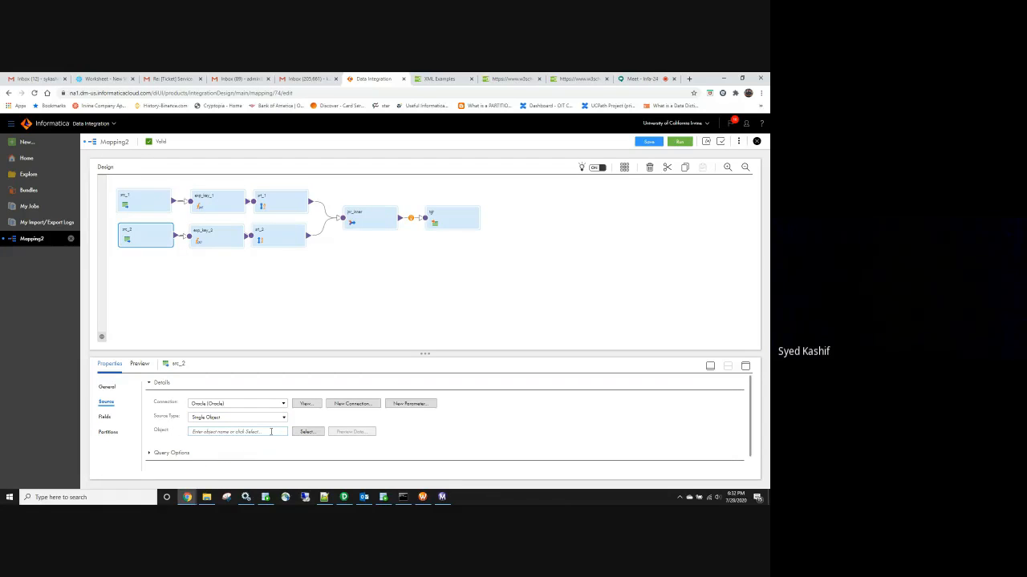
left_click(308, 432)
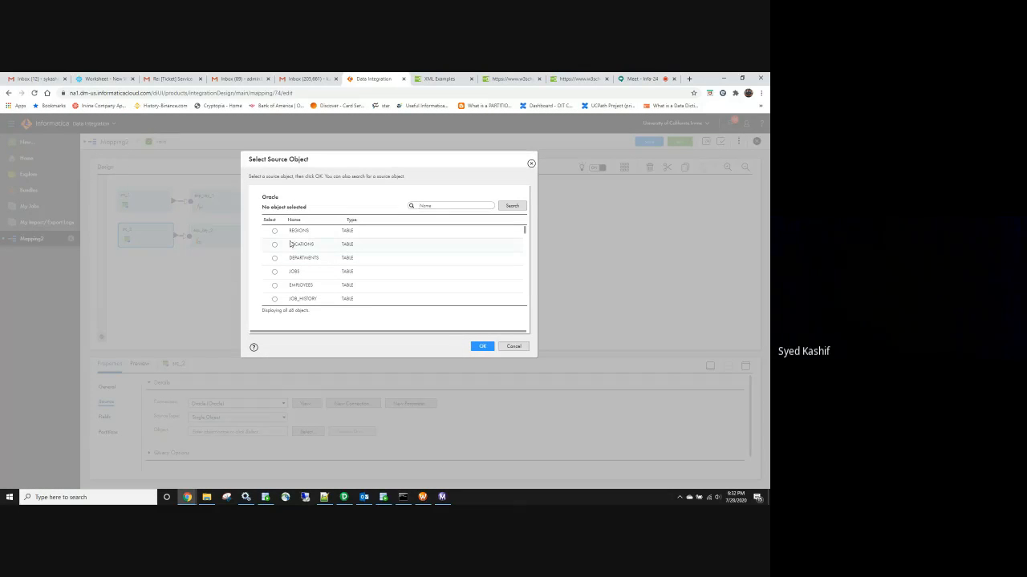
scroll(312, 261, "down", 1)
scroll(312, 262, "down", 8)
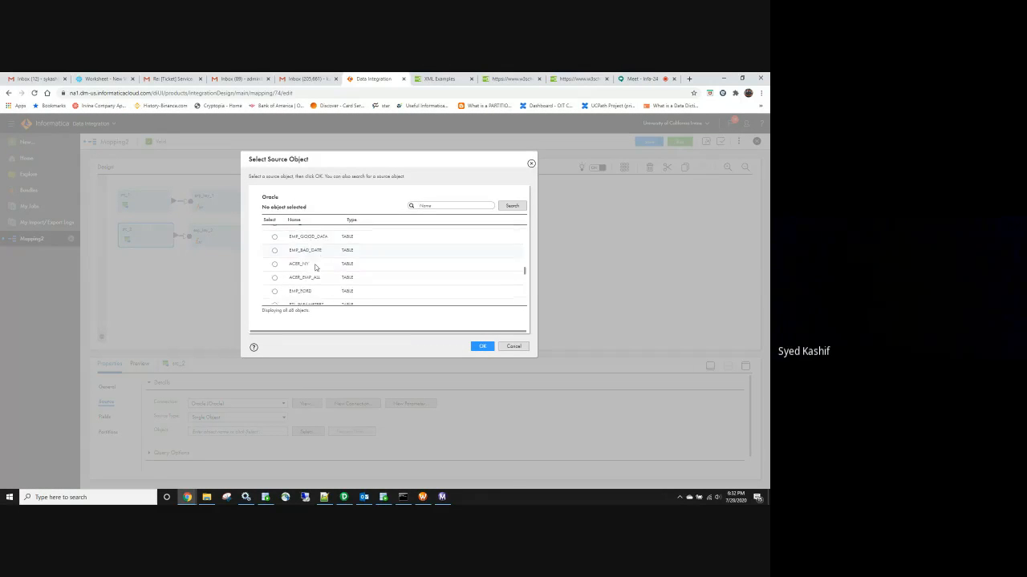
scroll(320, 273, "up", 10)
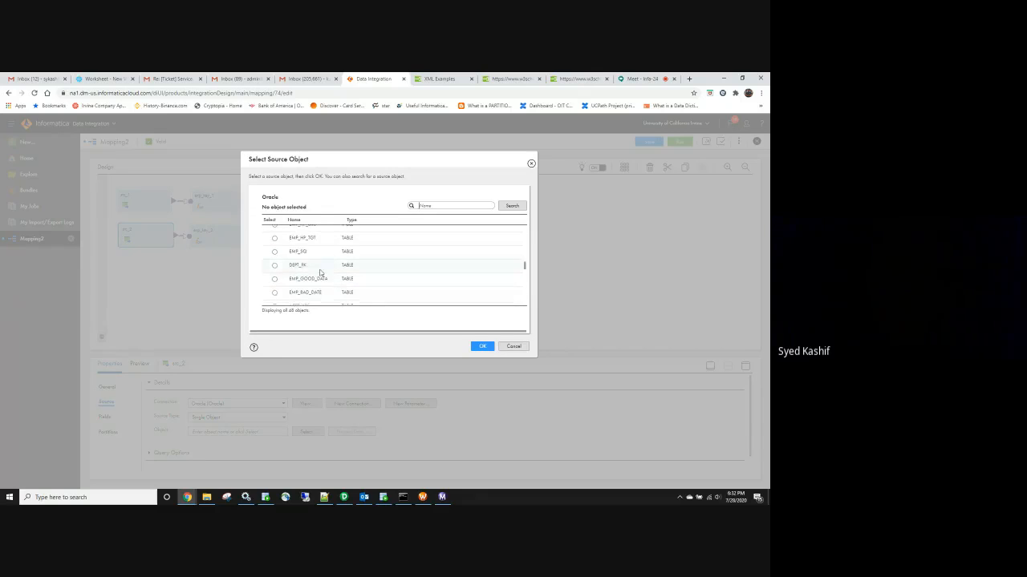
left_click(274, 259)
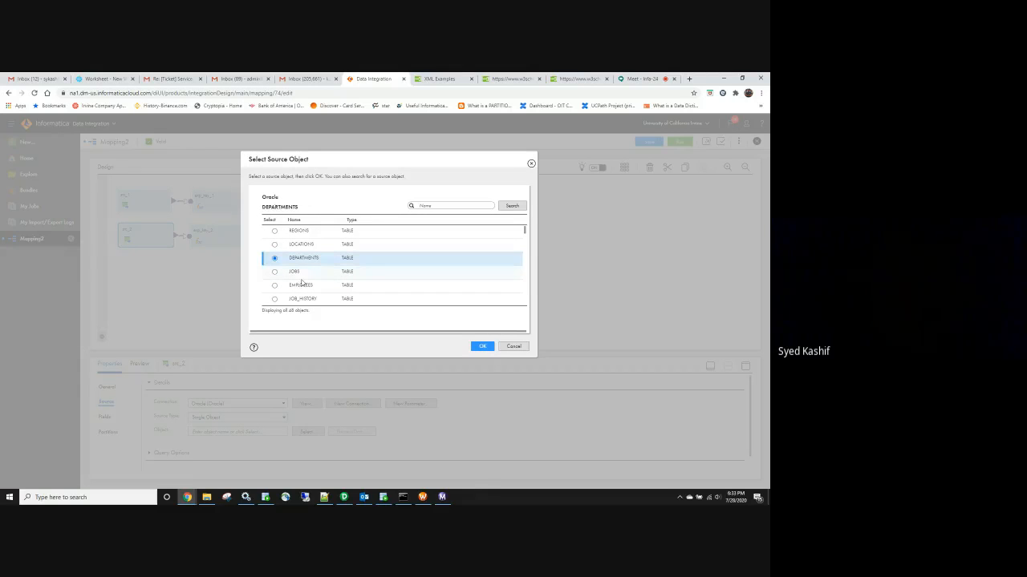
left_click(483, 346)
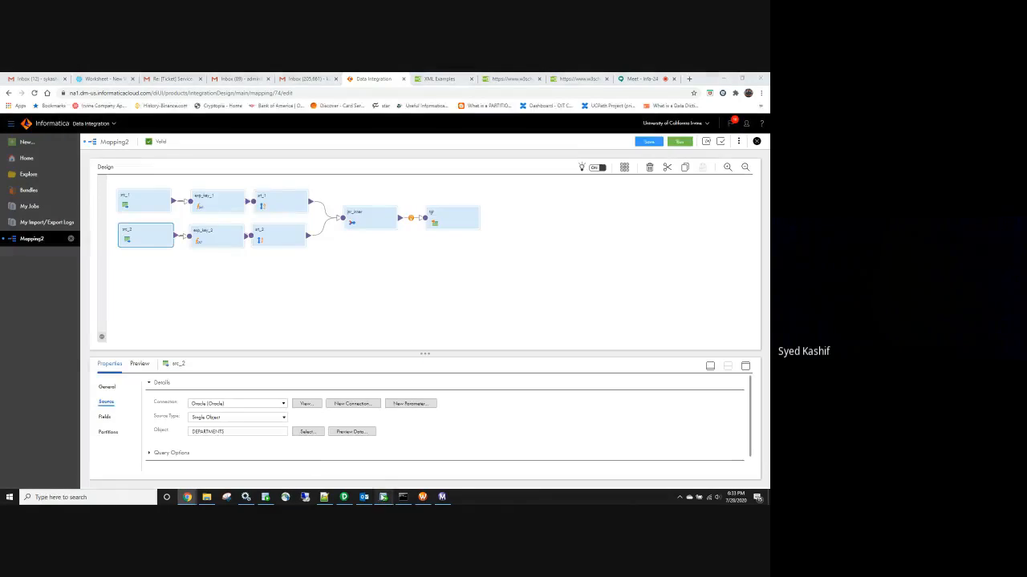
In SQL Developer, run the select query against HR.EMPLOYEES
left_click(384, 497)
left_click(291, 246)
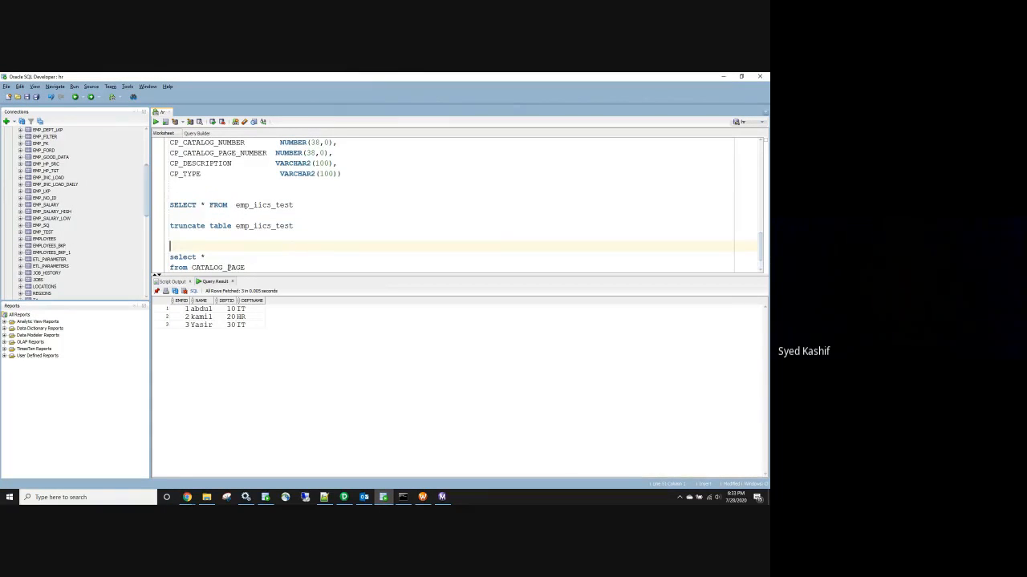
left_click_drag(192, 271, 193, 236)
type("HR")
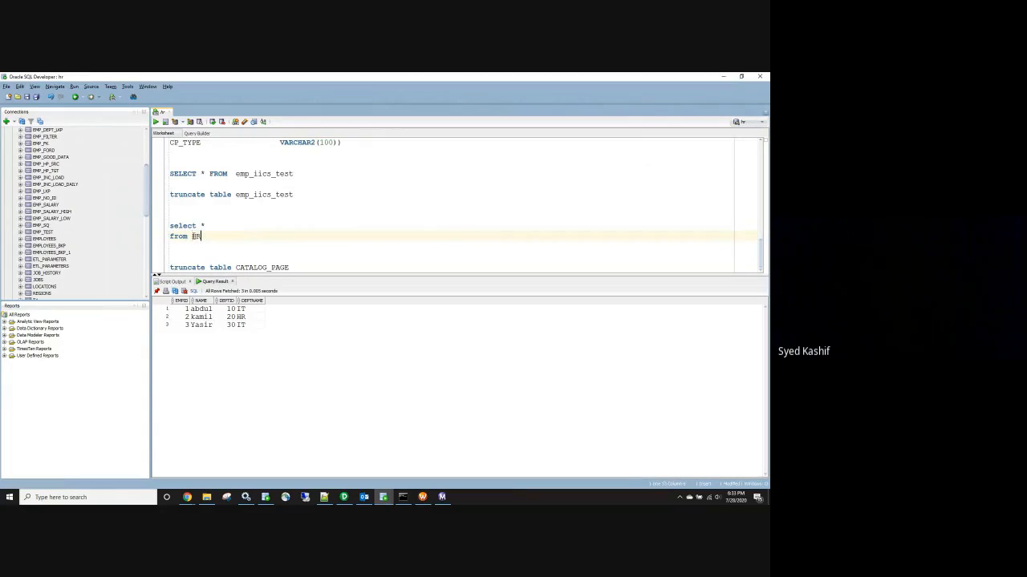
type(".EMPLOYEES")
left_click_drag(238, 236, 169, 226)
left_click(156, 122)
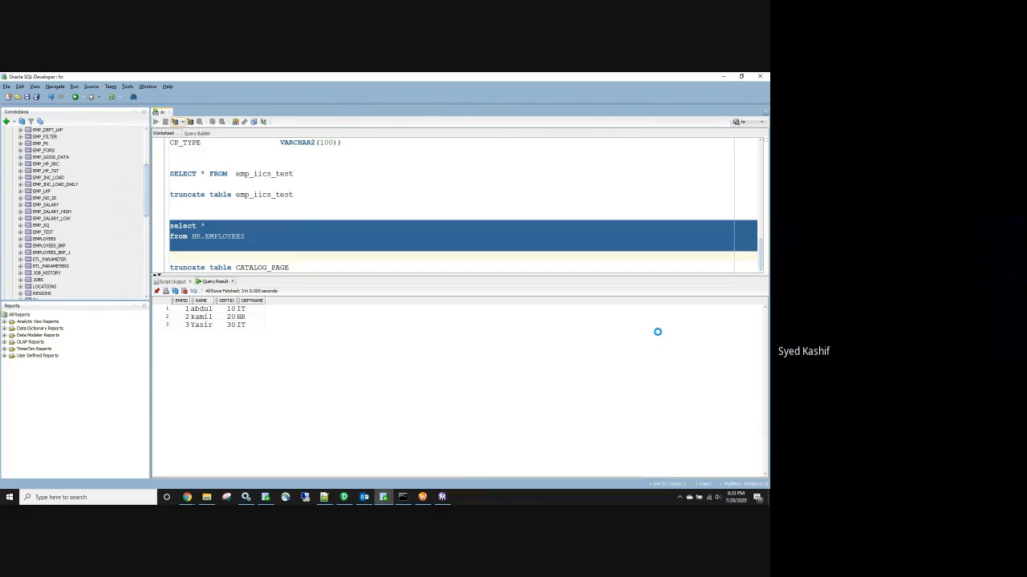
Rerun the query against DEPARTMENTS, check the department rows, and return to the Informatica mapping
left_click(241, 236)
key("BackSpace")
key("BackSpace")
key("BackSpace")
key("BackSpace")
key("BackSpace")
key("BackSpace")
key("BackSpace")
key("BackSpace")
key("BackSpace")
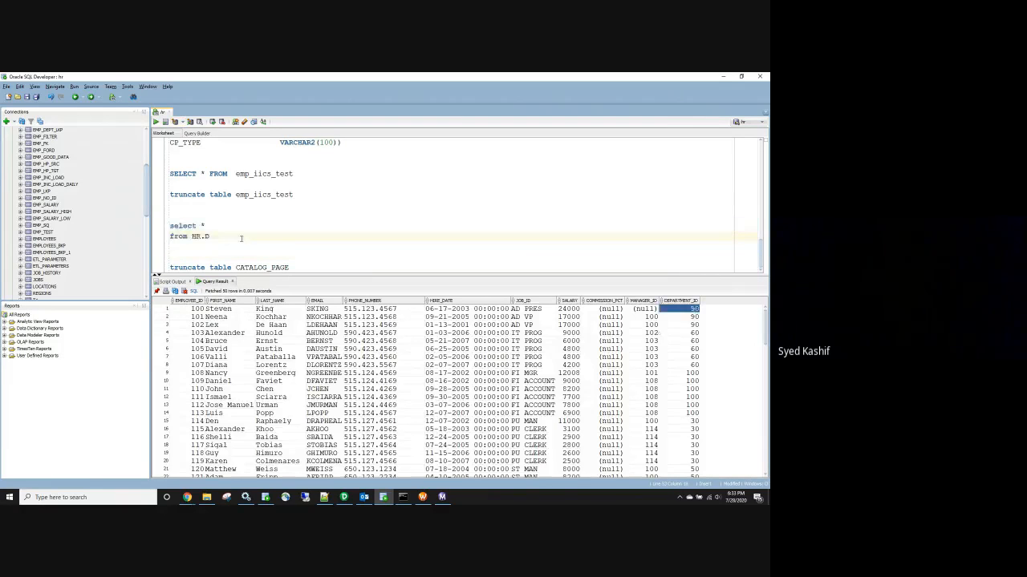
type("DEPA")
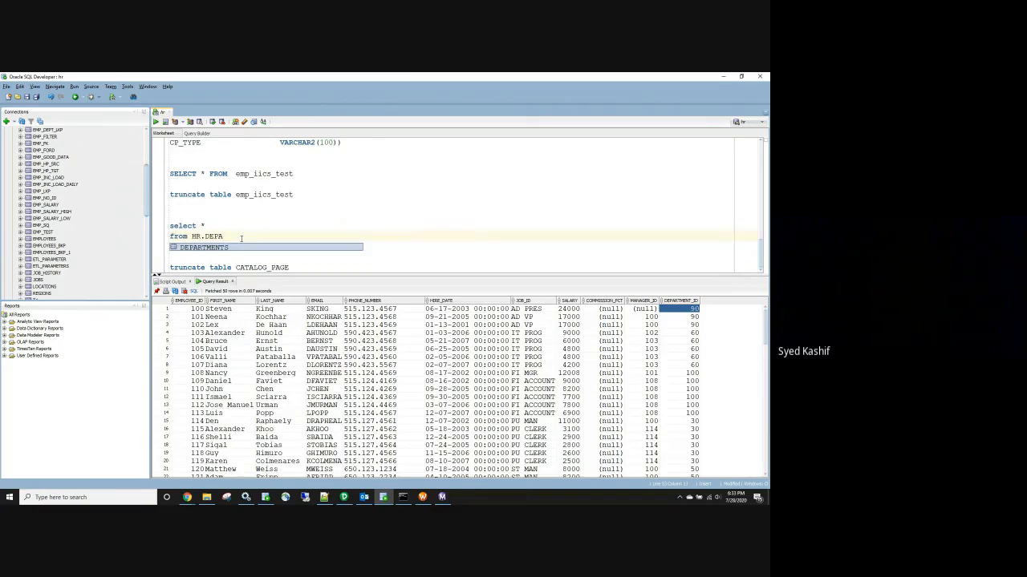
left_click(230, 247)
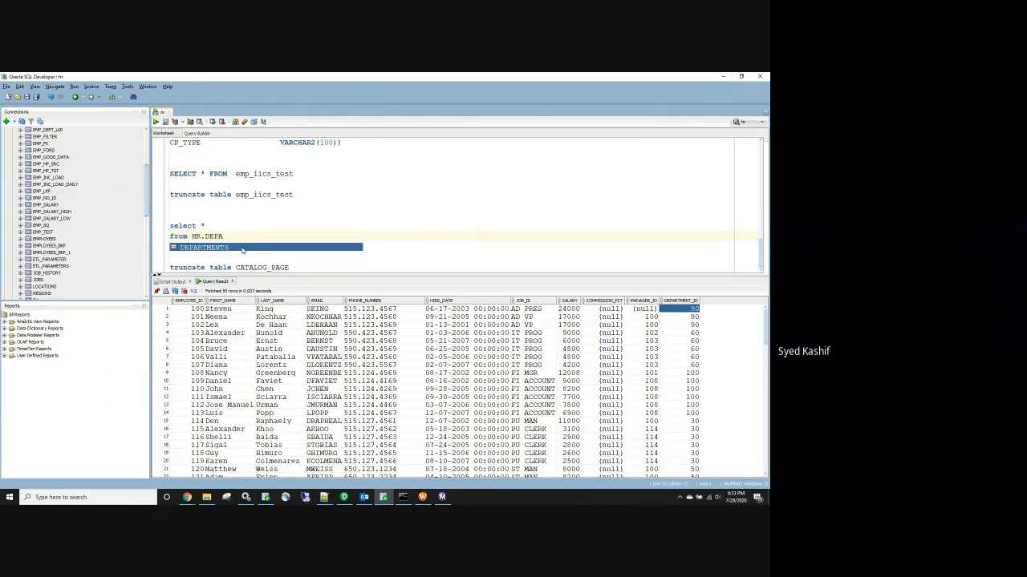
double_click(223, 250)
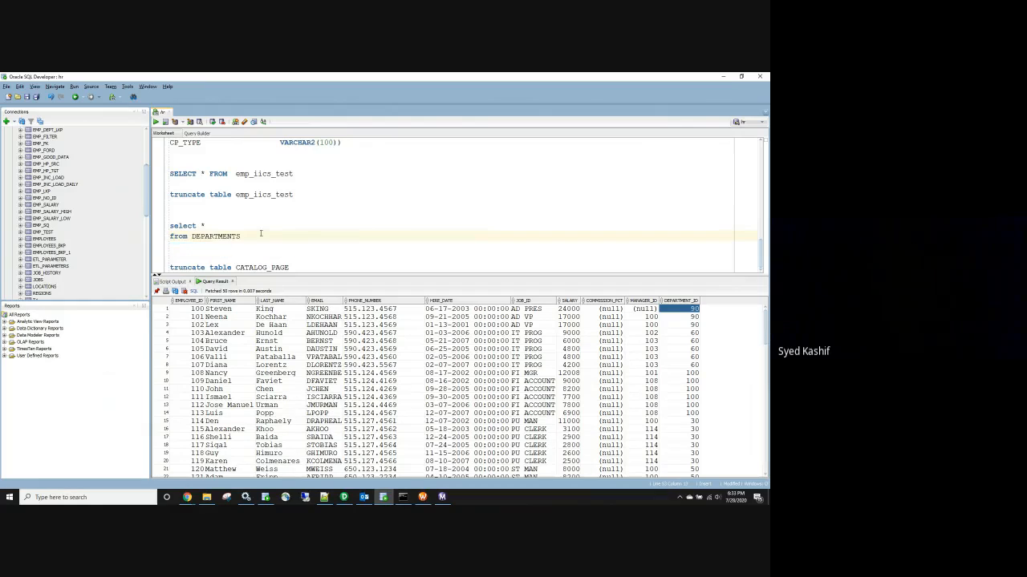
left_click_drag(257, 236, 167, 216)
left_click(156, 122)
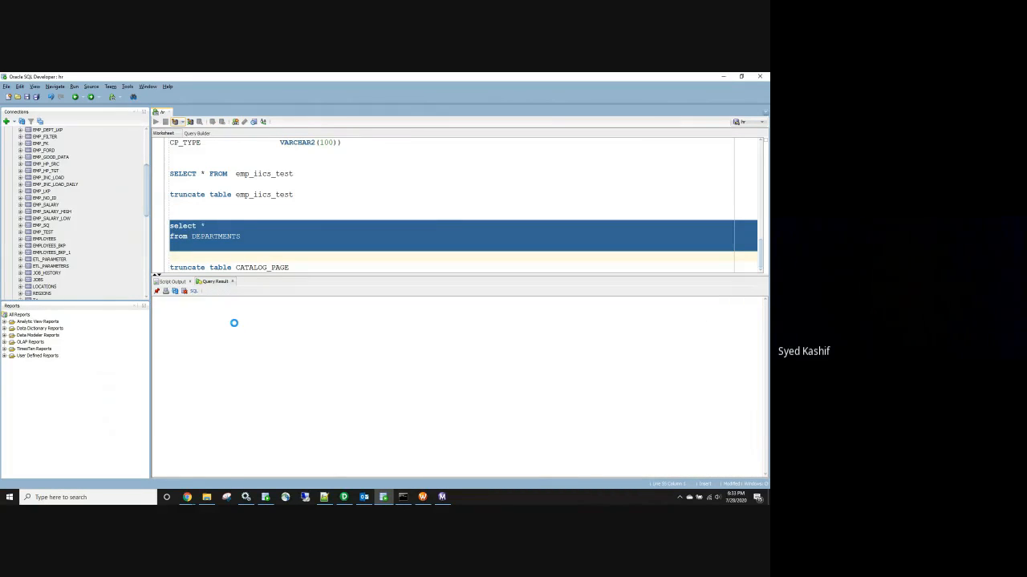
left_click(308, 311)
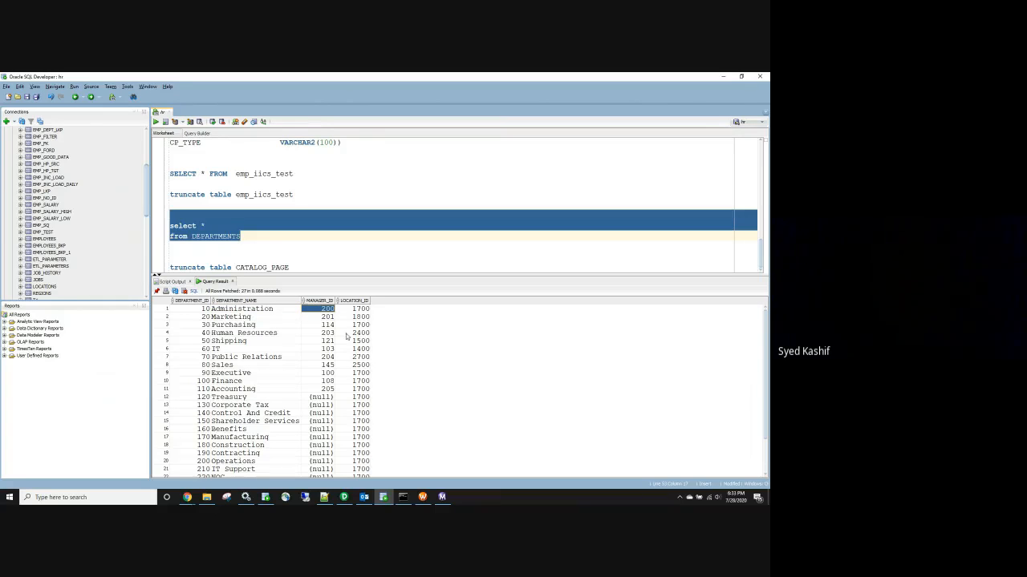
key("alt+Tab")
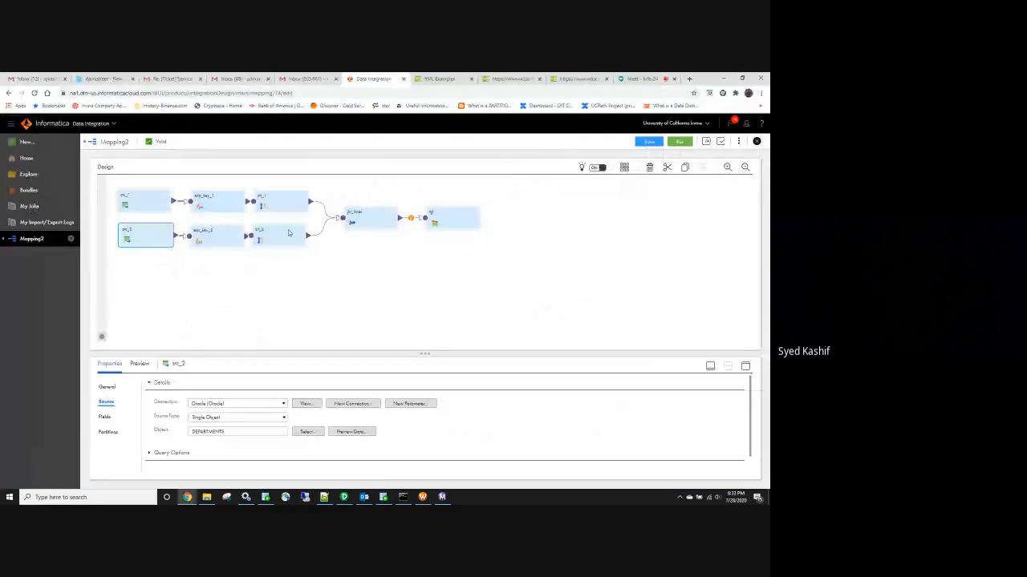
Review exp_key_1's incoming fields, expression and advanced settings
left_click(290, 210)
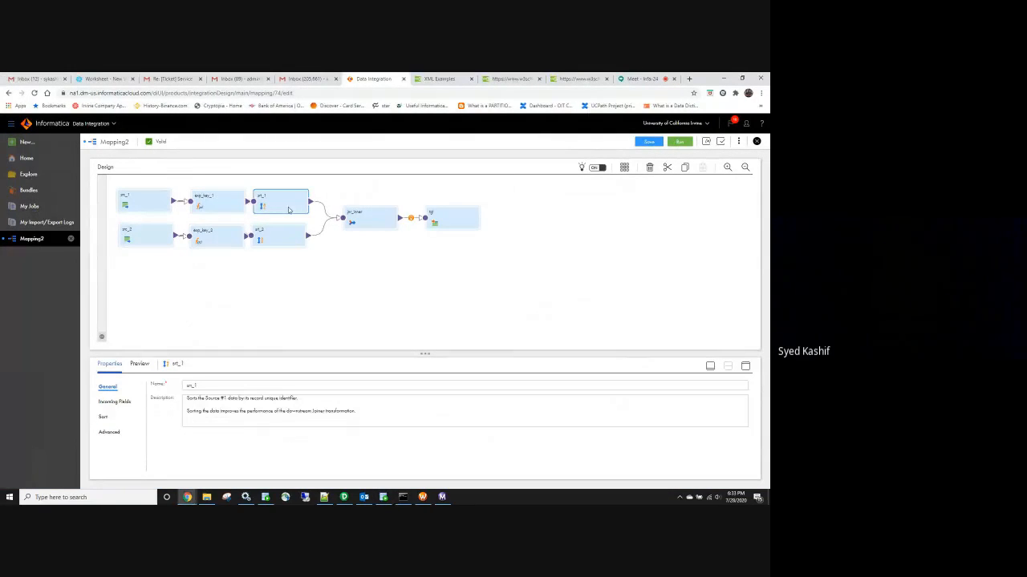
left_click(220, 209)
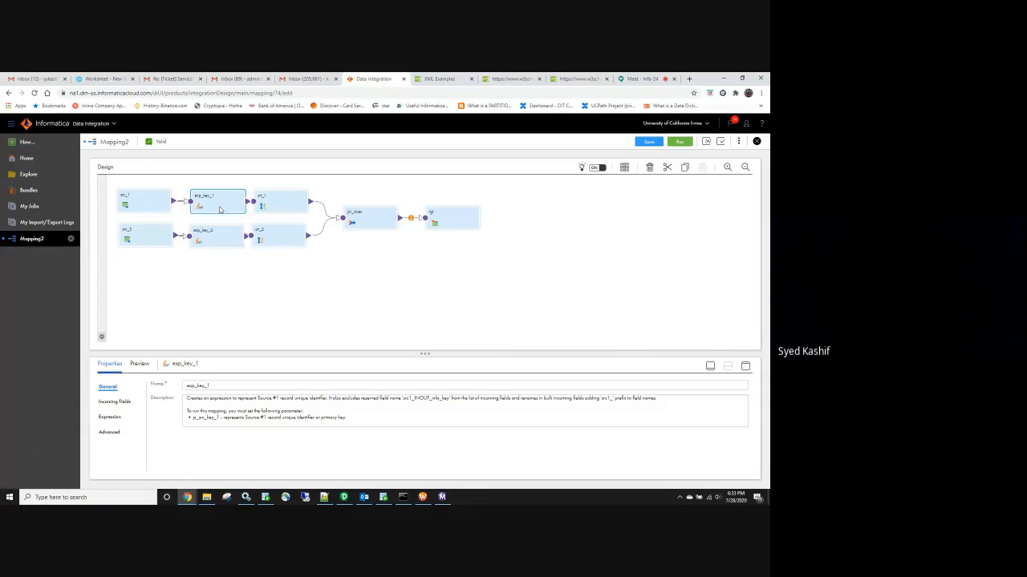
left_click(112, 403)
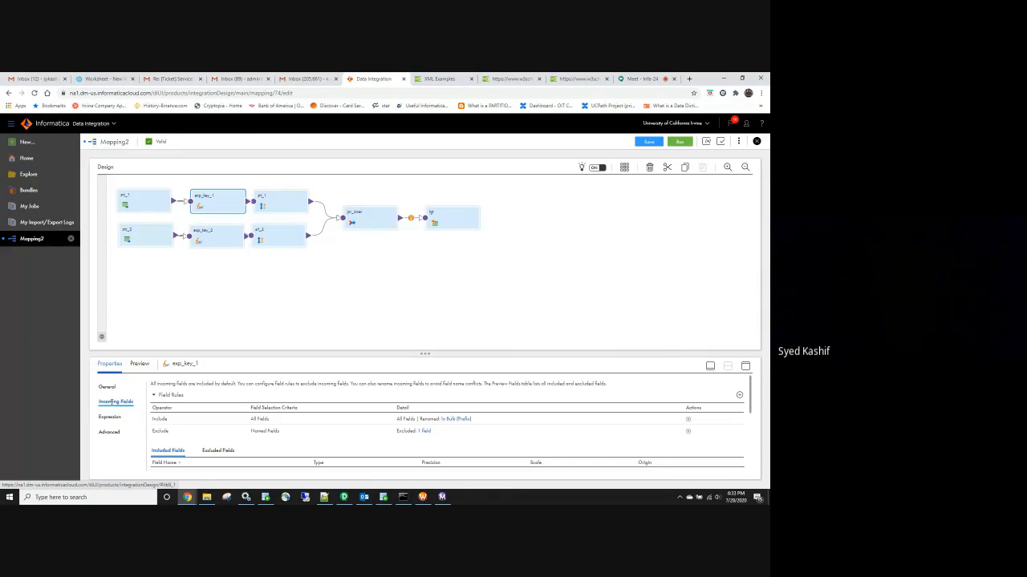
scroll(288, 422, "down", 3)
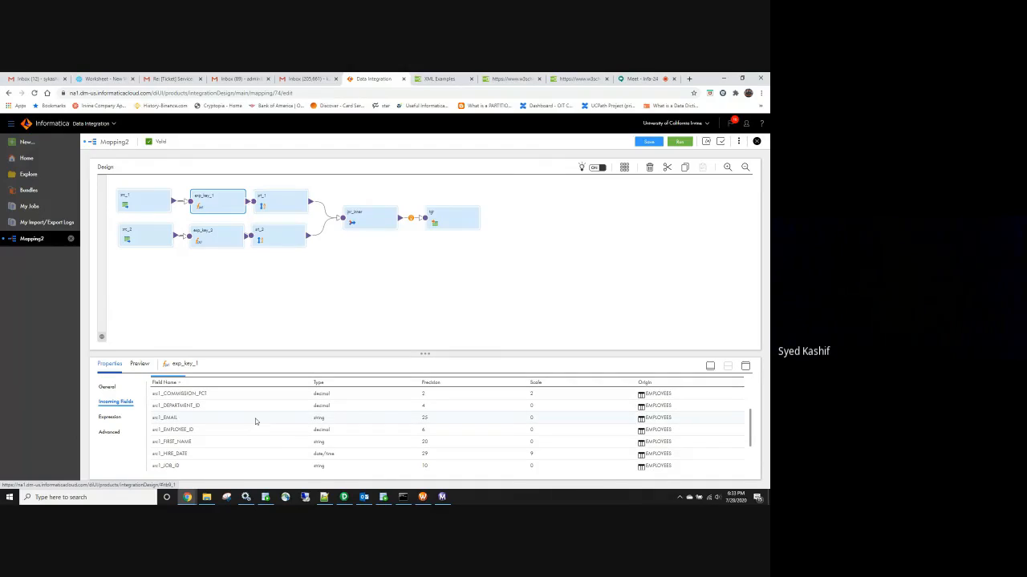
scroll(261, 419, "up", 3)
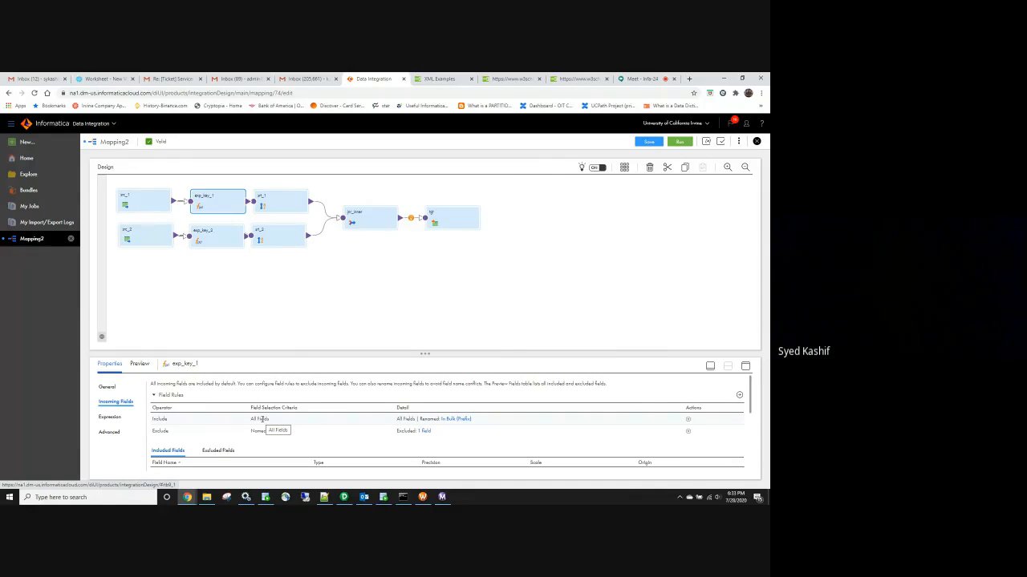
scroll(262, 418, "down", 5)
left_click(110, 418)
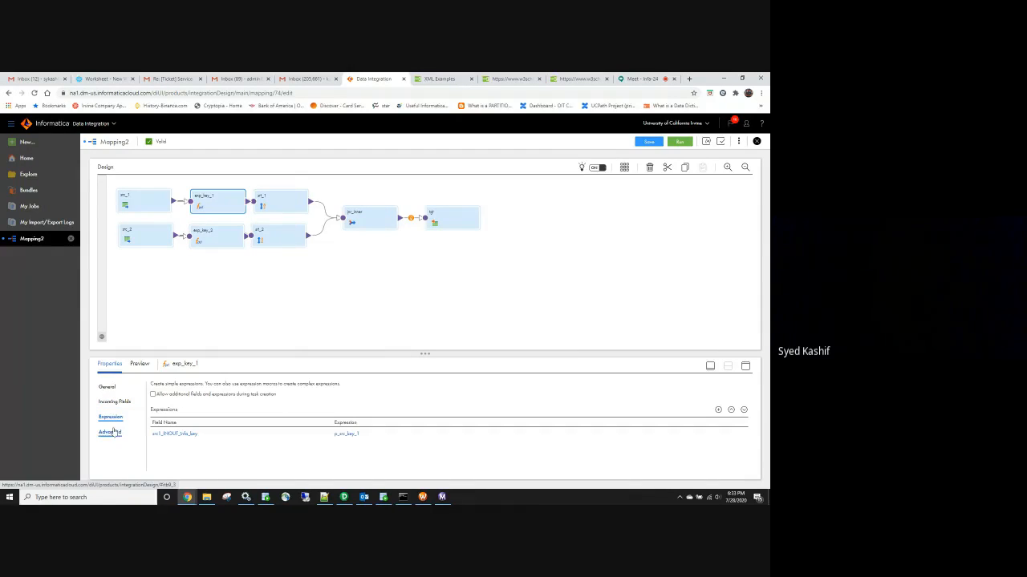
left_click(111, 433)
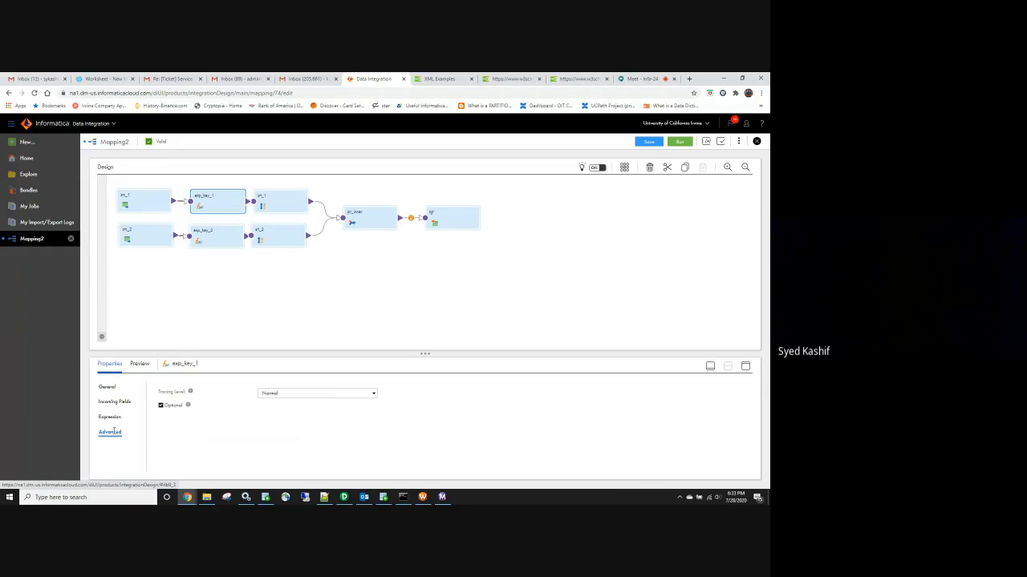
Review the srt_1 sorter's incoming fields and sort conditions
left_click(284, 208)
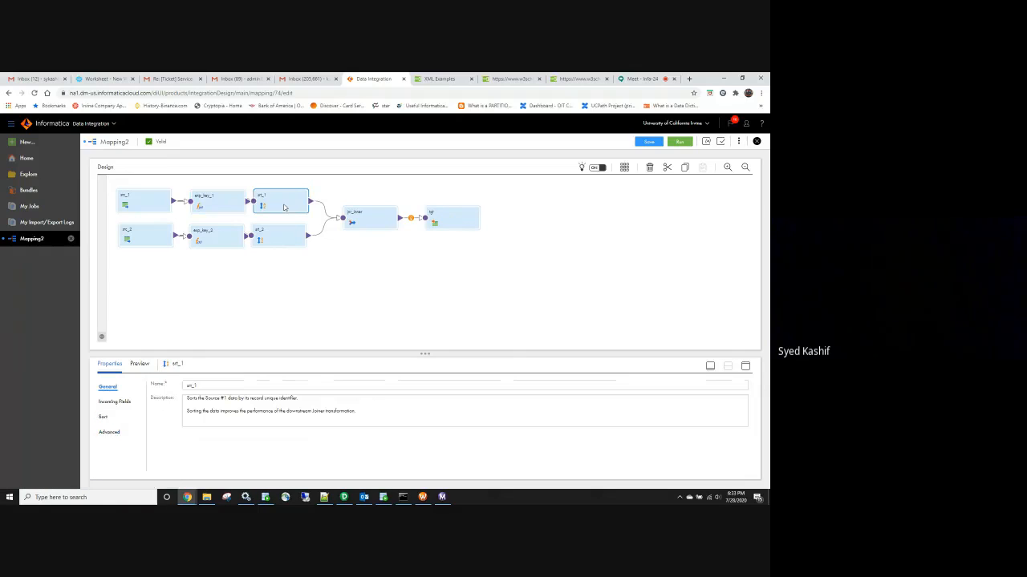
left_click(120, 401)
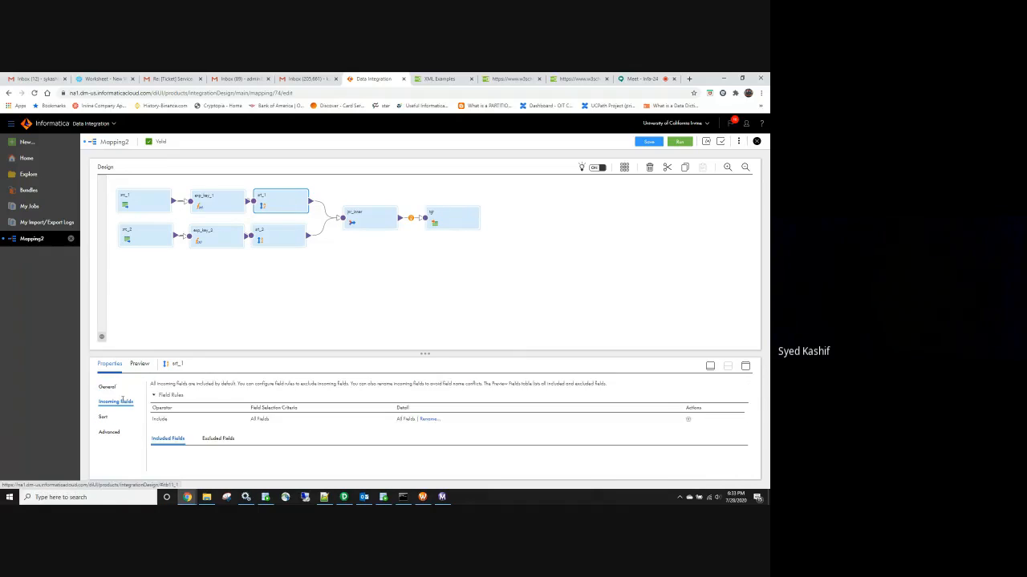
scroll(208, 437, "down", 5)
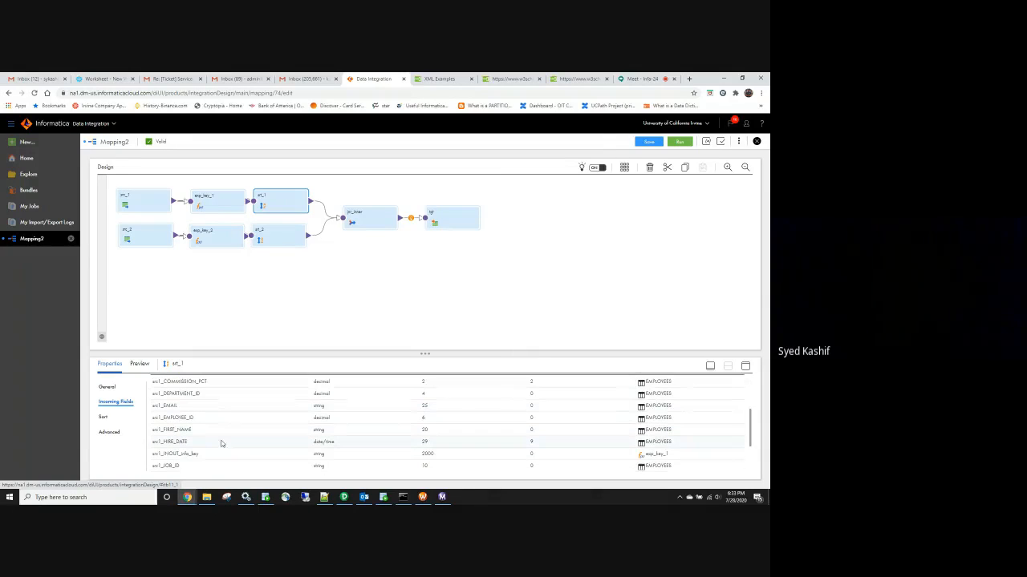
left_click(104, 417)
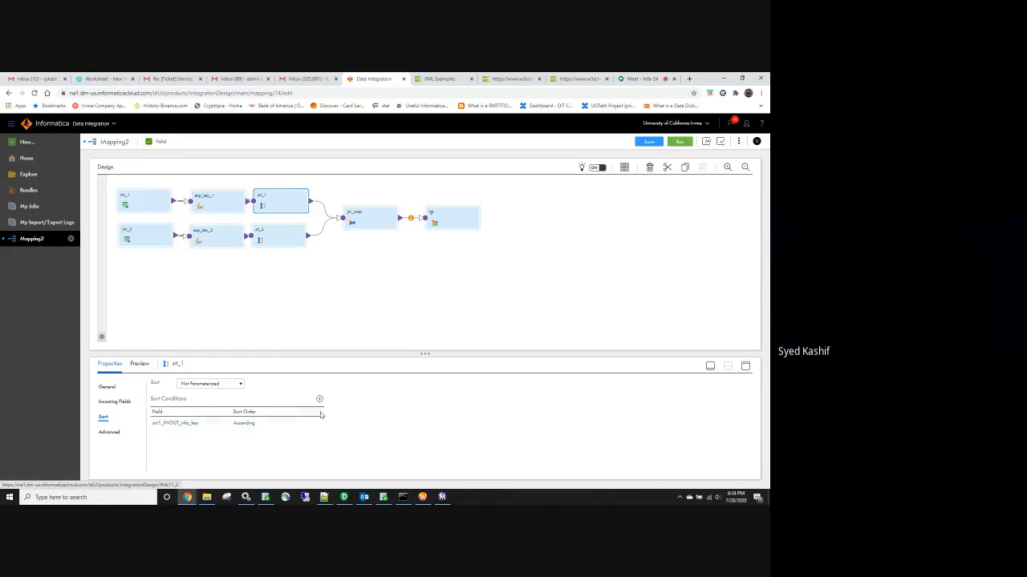
Check exp_key_2, srt_2 and jnr_inner, then close Mapping2 discarding its changes
left_click(230, 209)
left_click(211, 239)
left_click(277, 205)
left_click(275, 237)
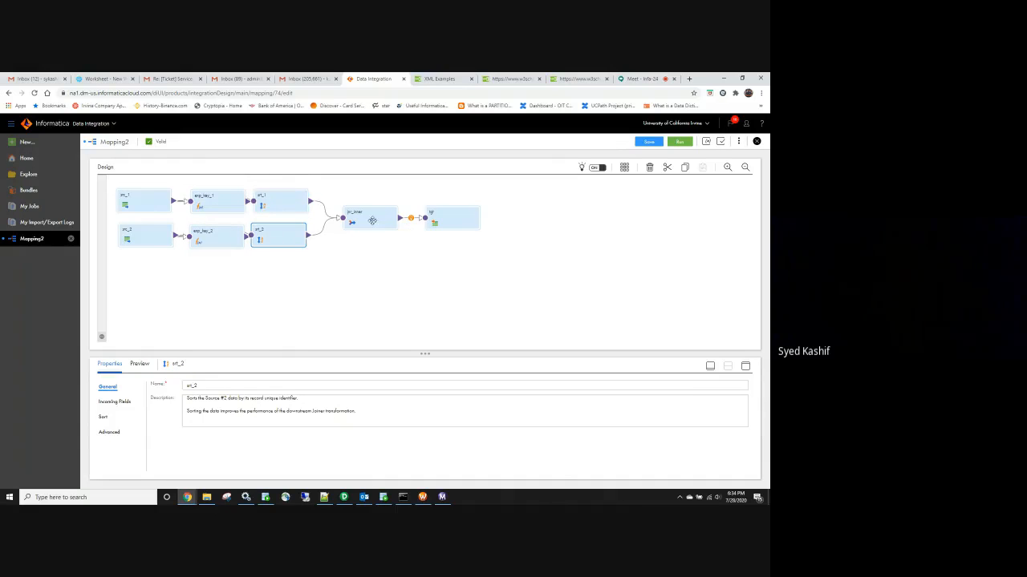
left_click(395, 223)
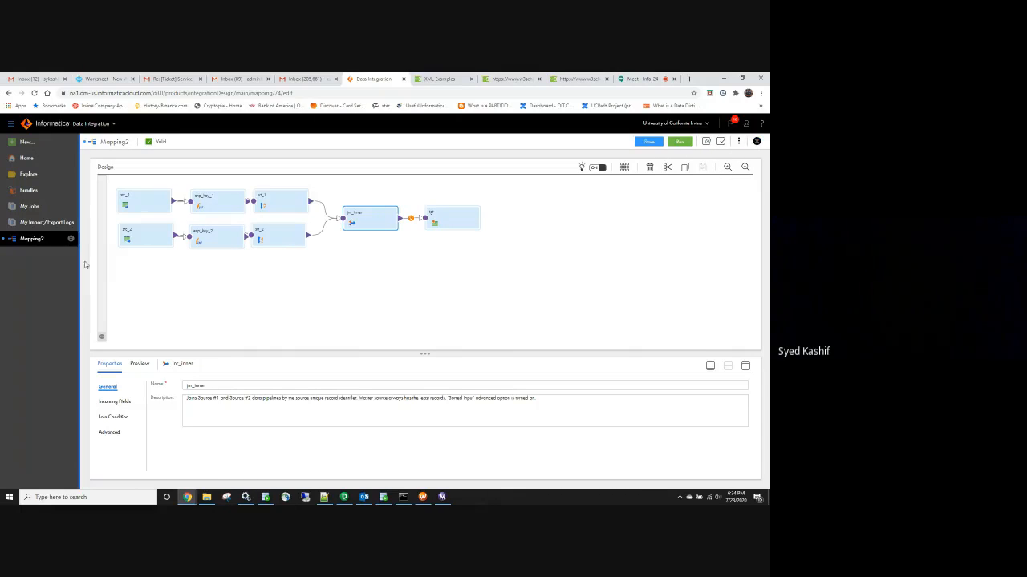
left_click(70, 238)
left_click(398, 322)
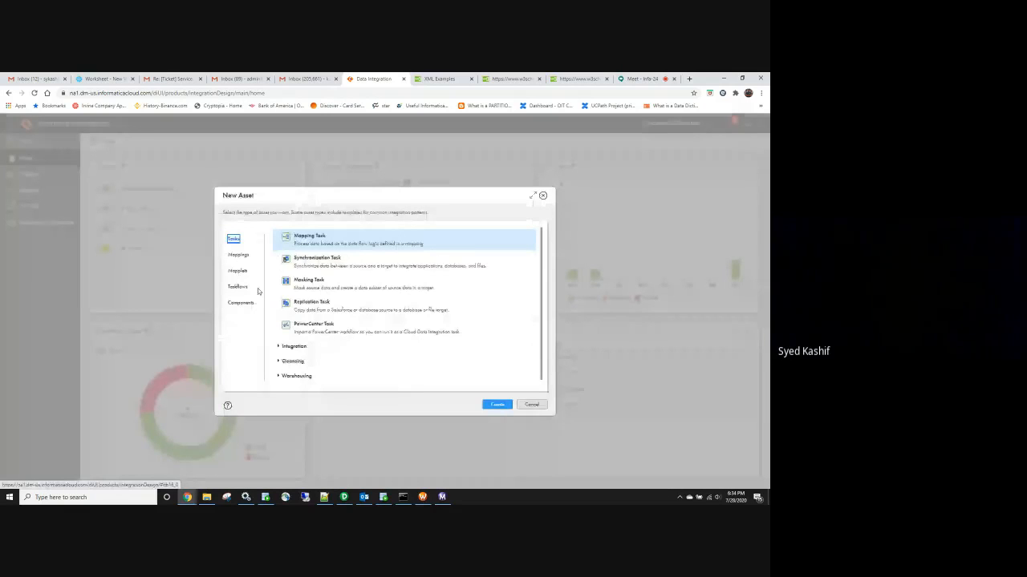
Create Mapping3 from the Warehousing template 'Slowly changing dimension Type 2'
left_click(239, 255)
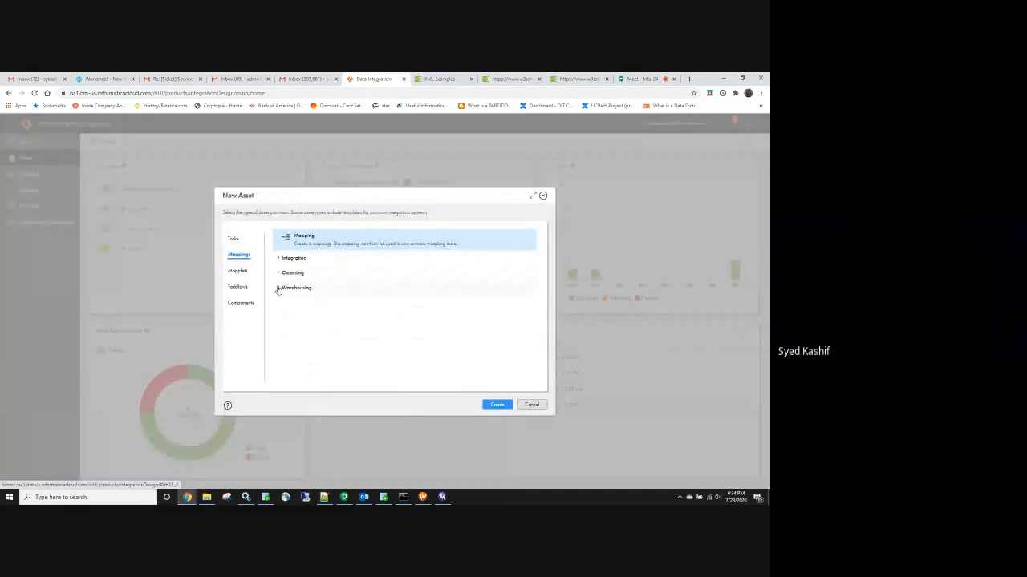
left_click(278, 288)
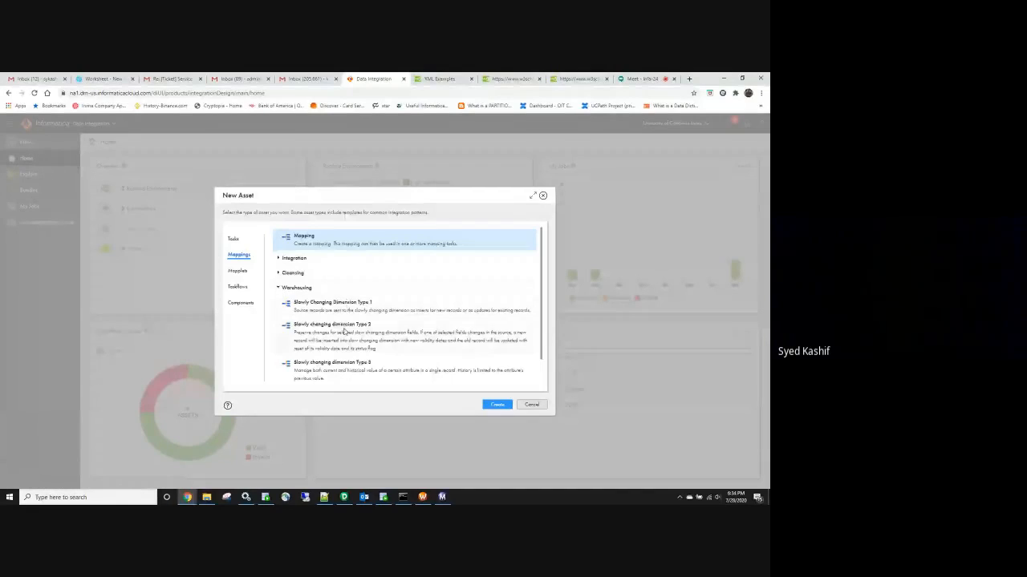
left_click(345, 330)
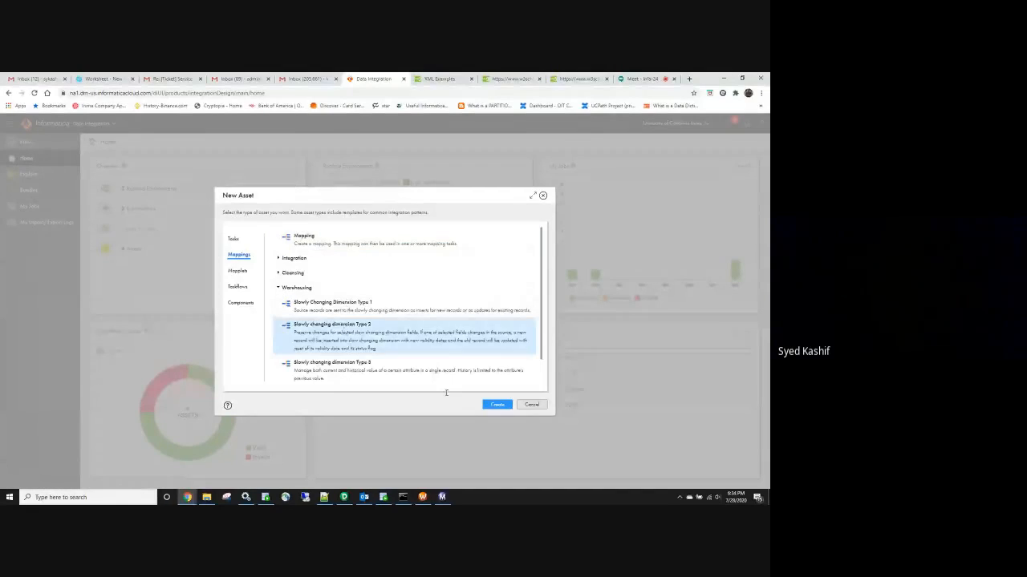
left_click(497, 404)
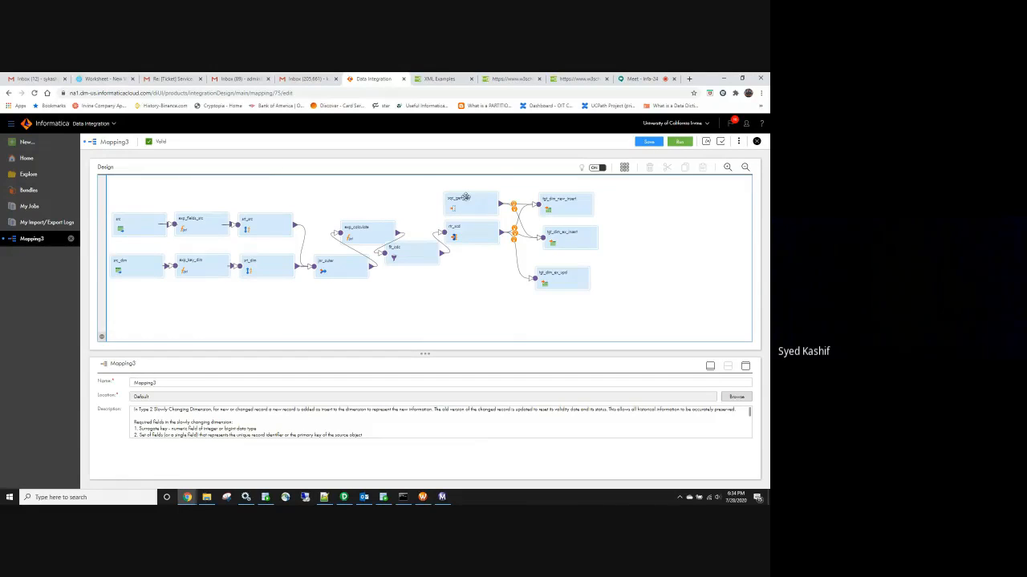
Tidy the seq_gen_key and tgt_dim_new_insert nodes and inspect src, src_dim, jnr_outer and exp_calculate
left_click_drag(466, 197, 449, 180)
left_click_drag(562, 212, 562, 202)
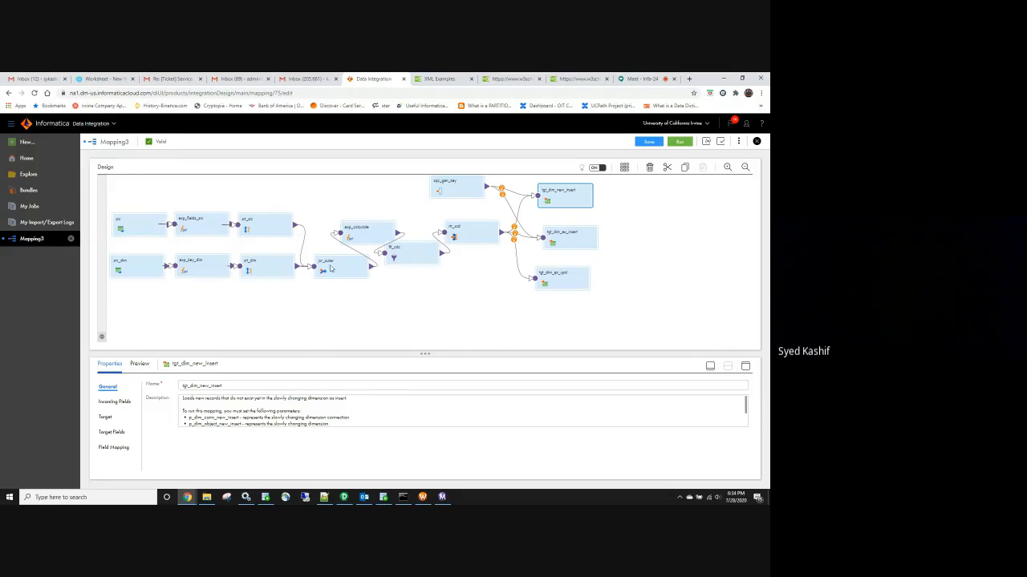
left_click(138, 226)
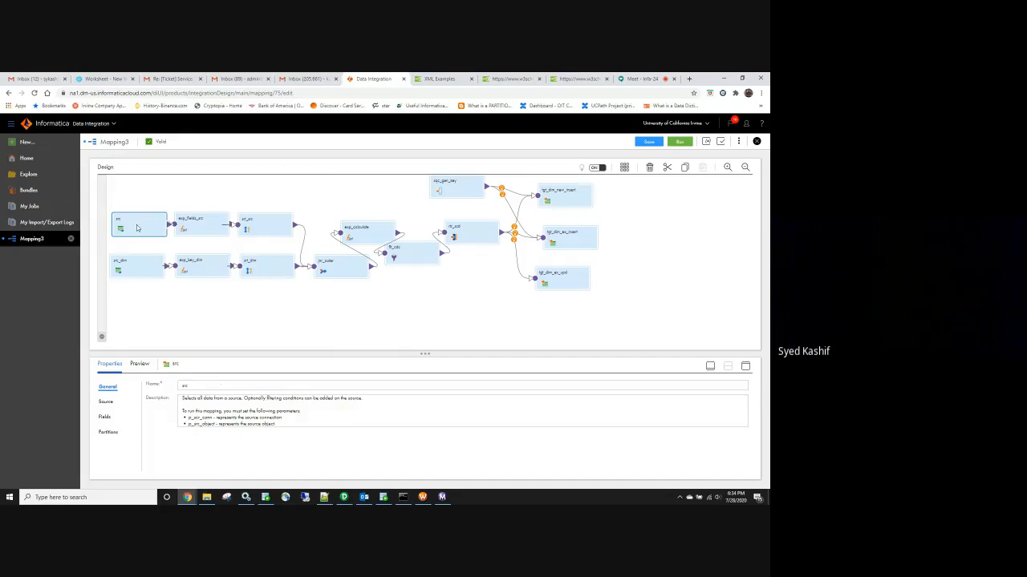
left_click(146, 269)
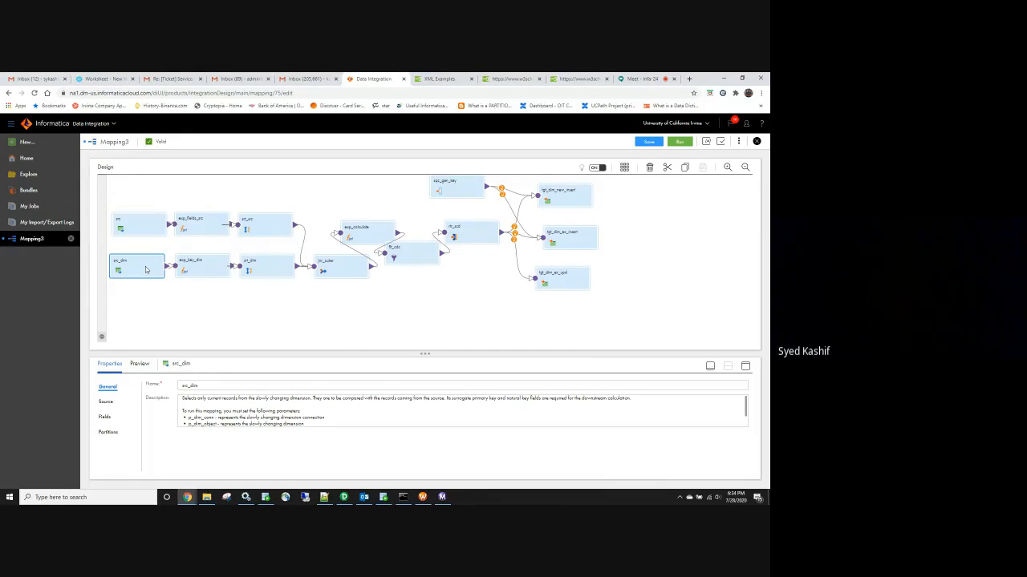
left_click(326, 267)
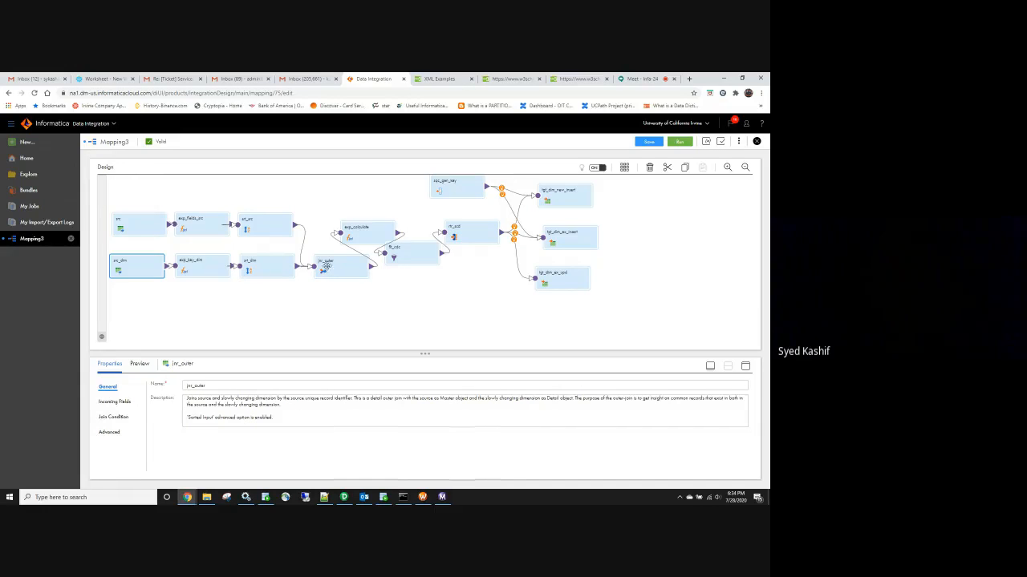
left_click(365, 237)
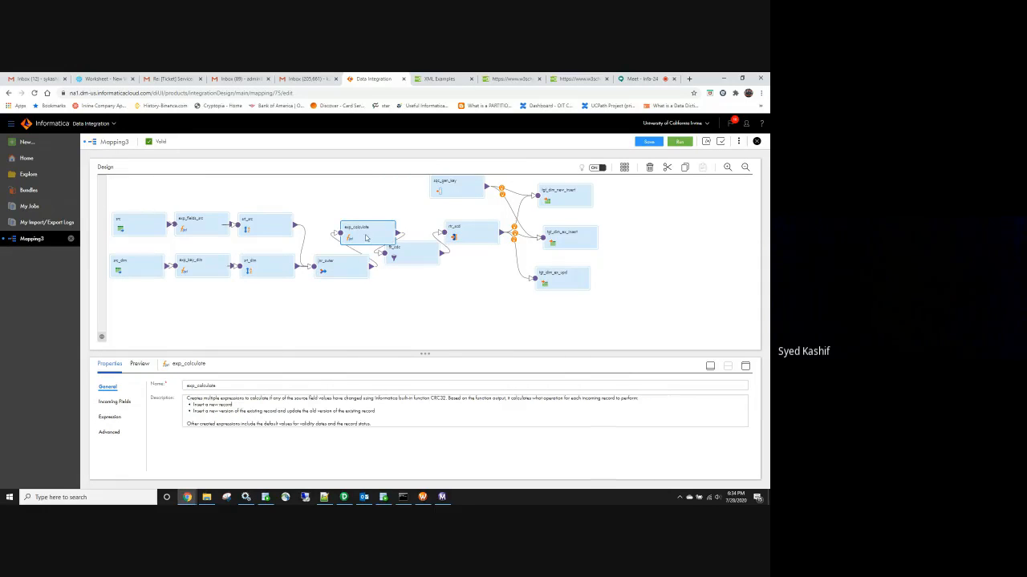
Review exp_calculate's incoming fields and expressions, then close Mapping3 discarding changes
left_click(122, 402)
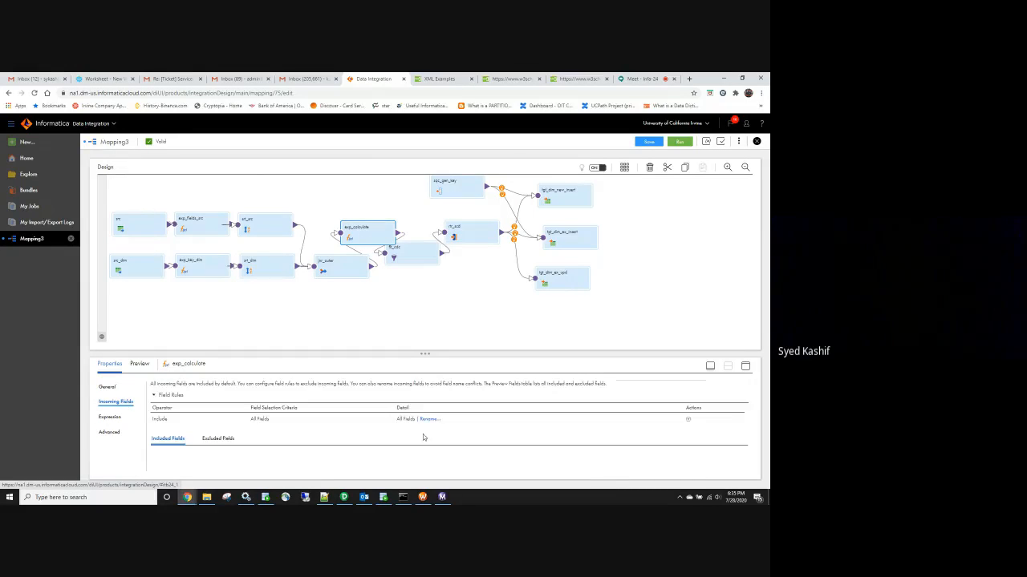
scroll(335, 456, "down", 1)
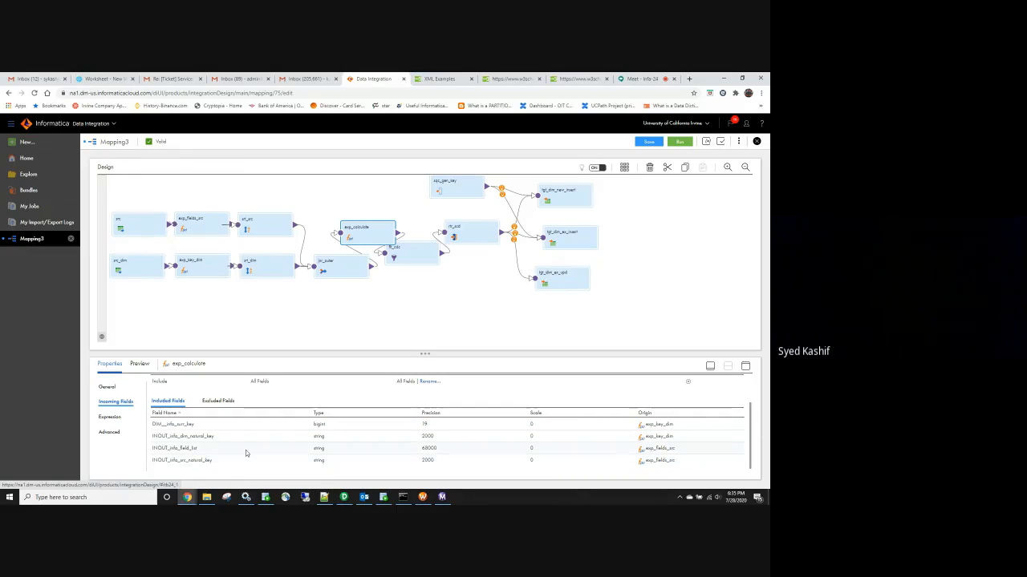
left_click_drag(209, 437, 162, 424)
left_click(215, 461)
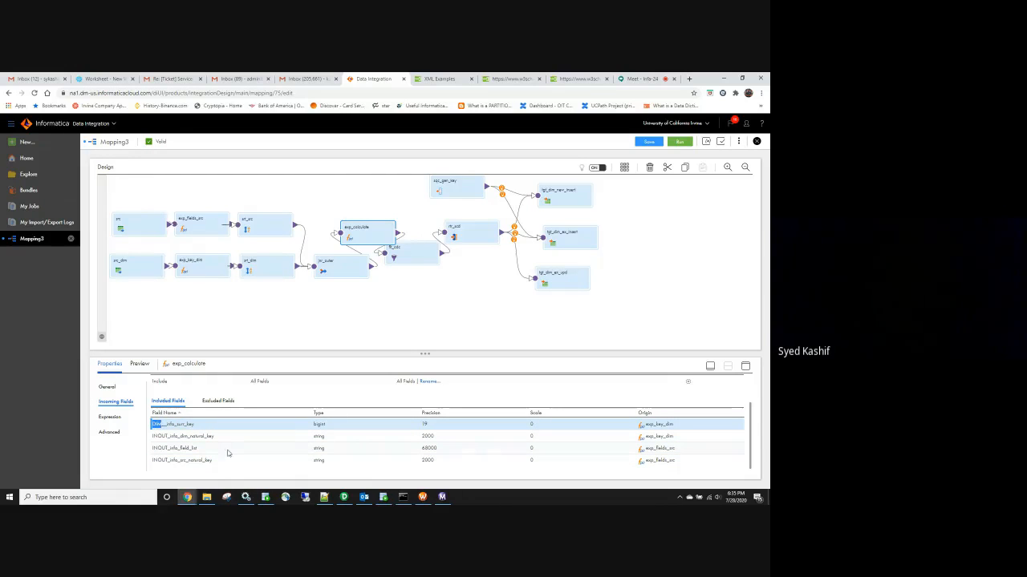
left_click(110, 417)
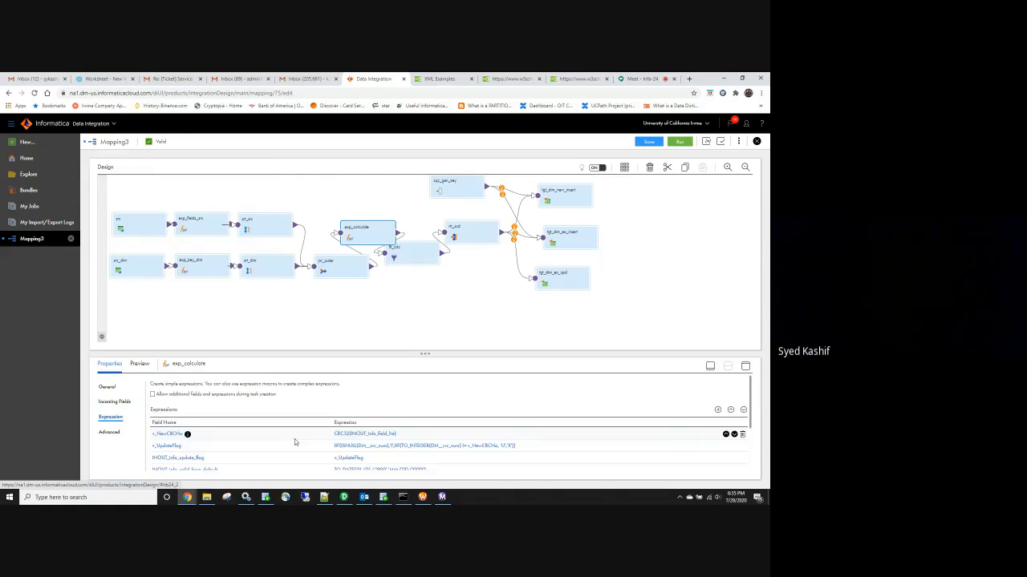
scroll(291, 444, "down", 3)
scroll(389, 409, "up", 3)
scroll(490, 455, "down", 3)
scroll(486, 453, "up", 5)
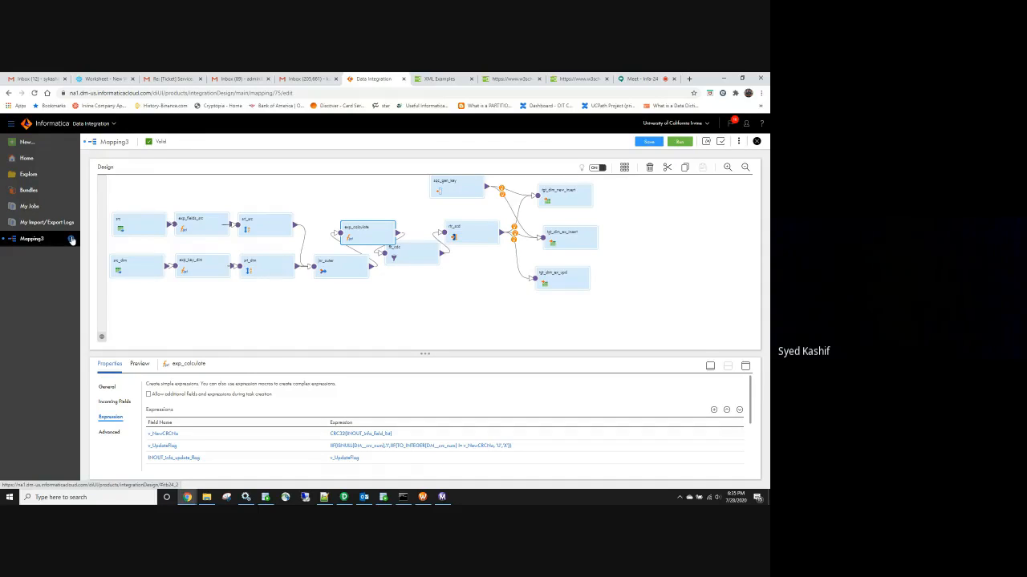
left_click(72, 239)
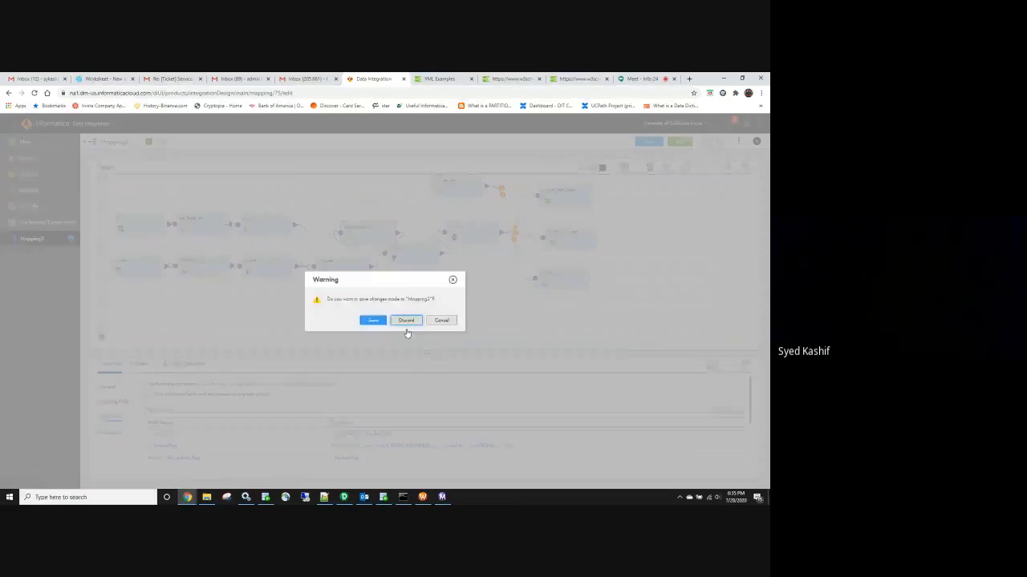
left_click(405, 320)
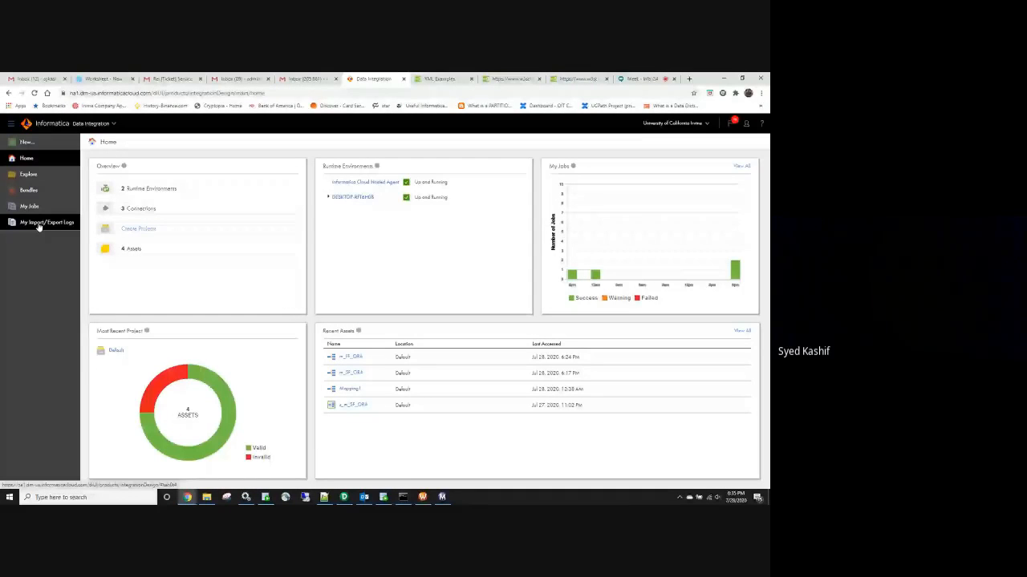
Open the New Asset dialog, then bring PowerCenter Designer to the front
left_click(26, 141)
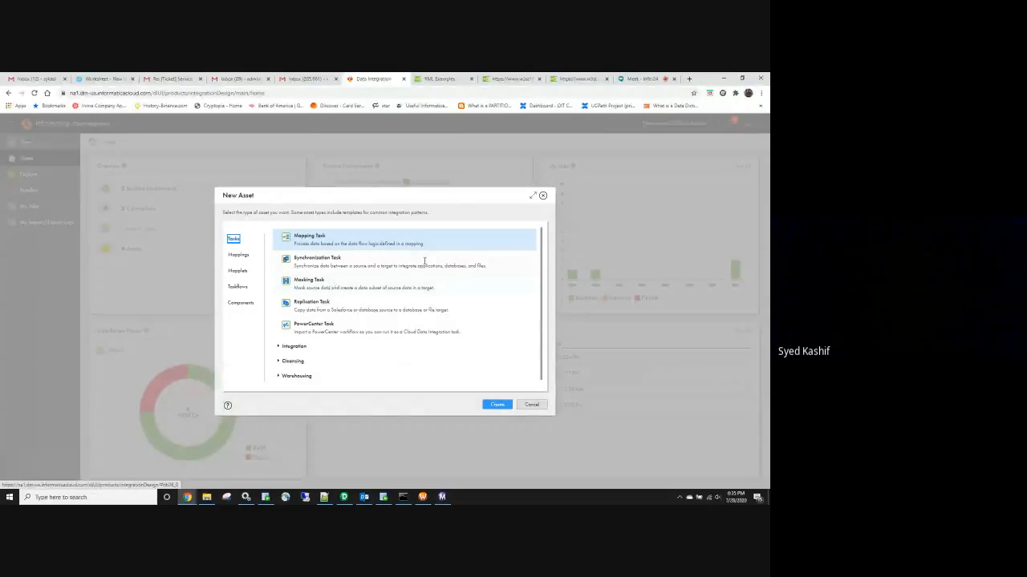
left_click(345, 499)
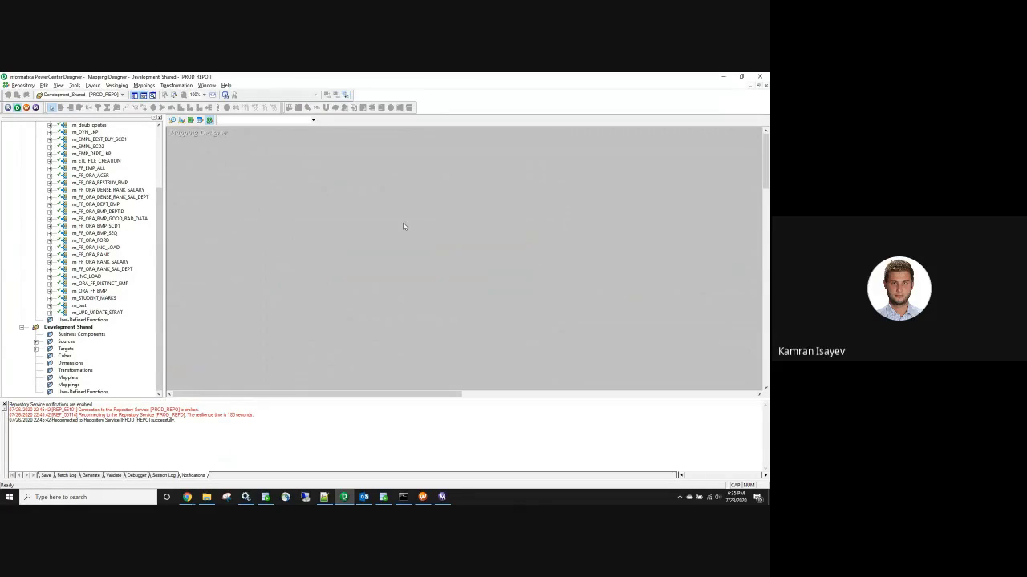
Minimize PowerCenter Designer so Chrome's New Asset dialog is visible again
left_click(723, 77)
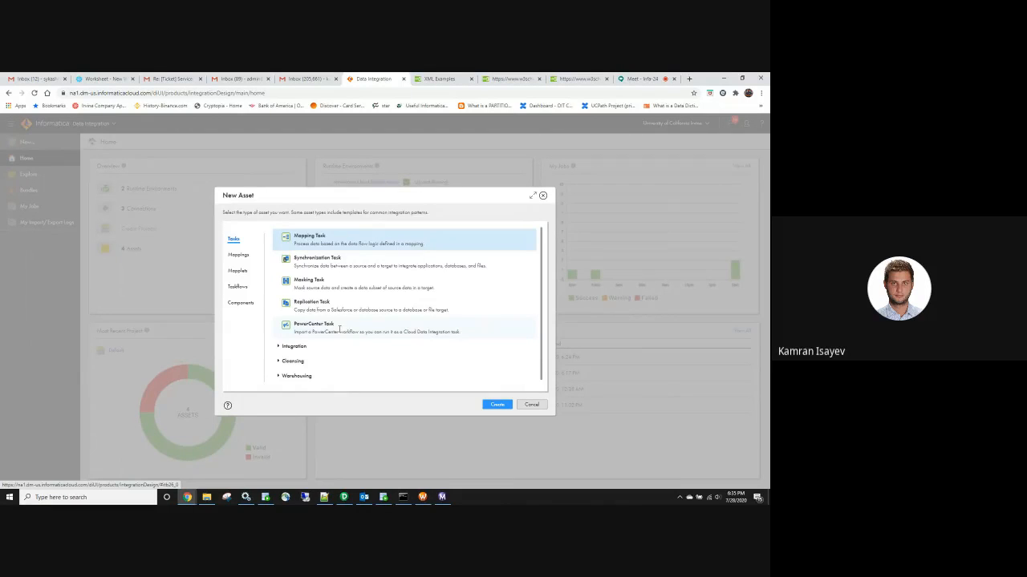
Cancel the task choice and create a mapping from the Warehousing 'Slowly changing dimension Type 2' template
left_click(339, 329)
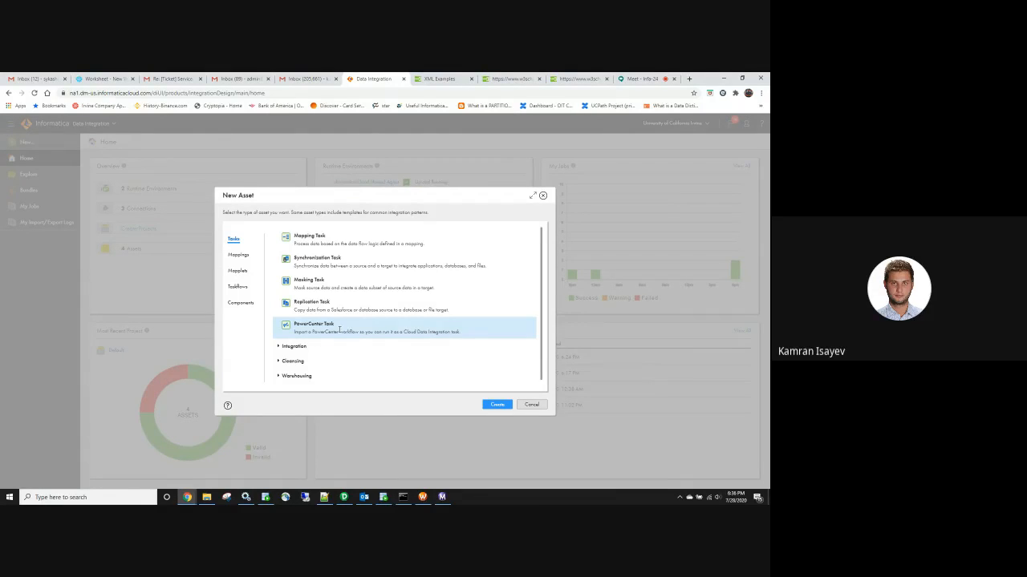
left_click(531, 404)
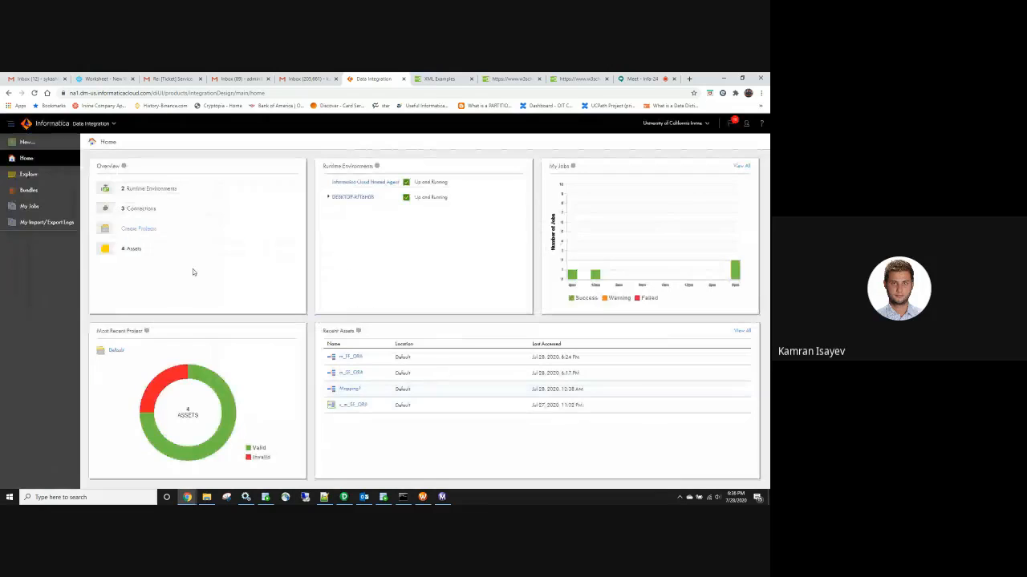
left_click(29, 147)
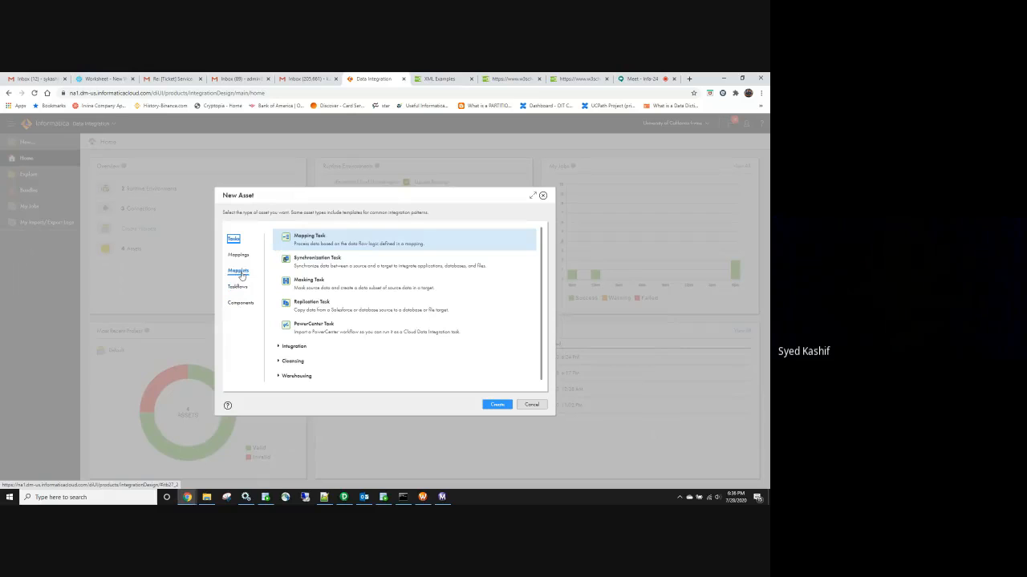
left_click(240, 256)
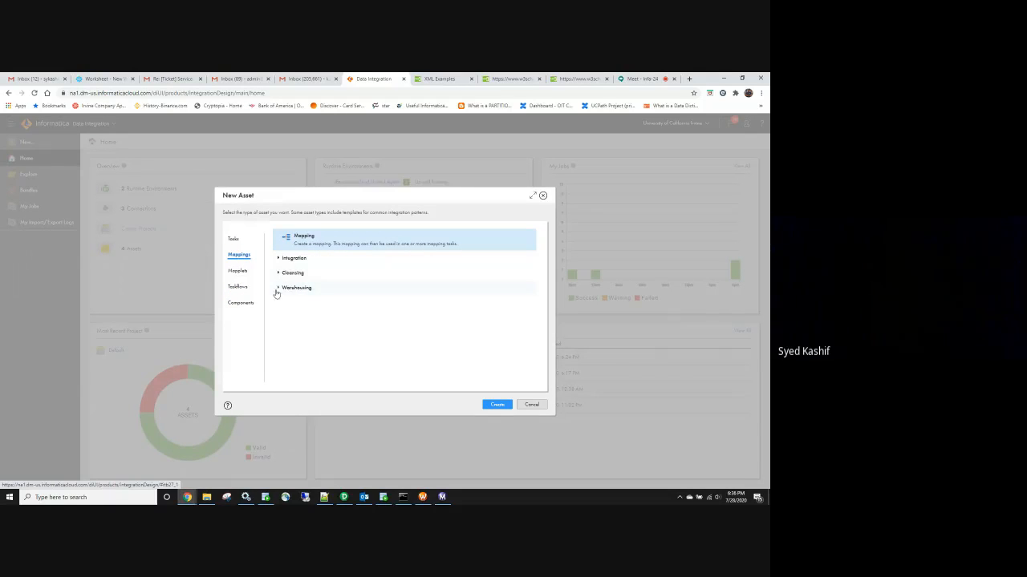
left_click(279, 289)
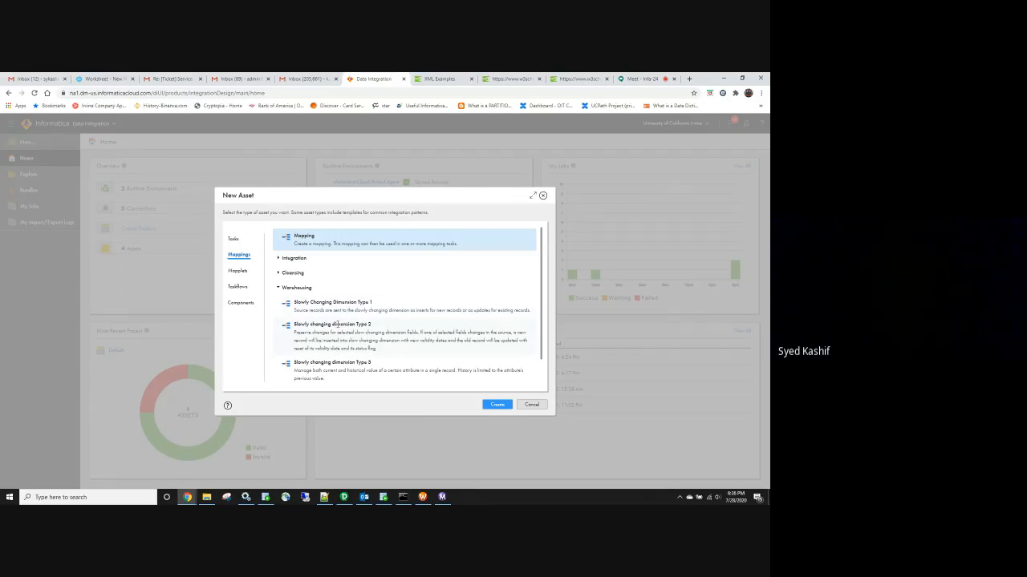
double_click(341, 329)
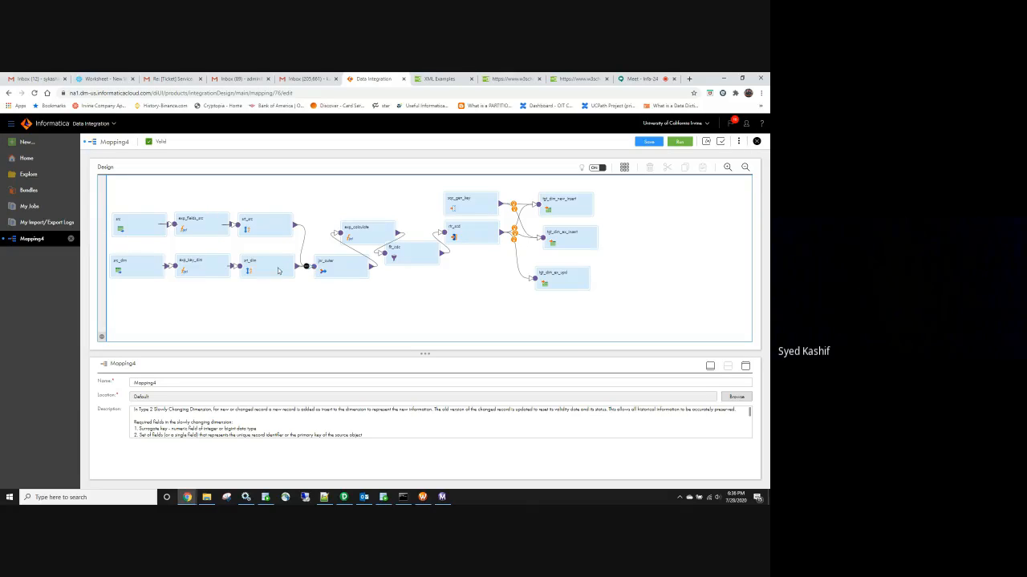
Close Mapping4 and discard its unsaved changes
left_click(70, 238)
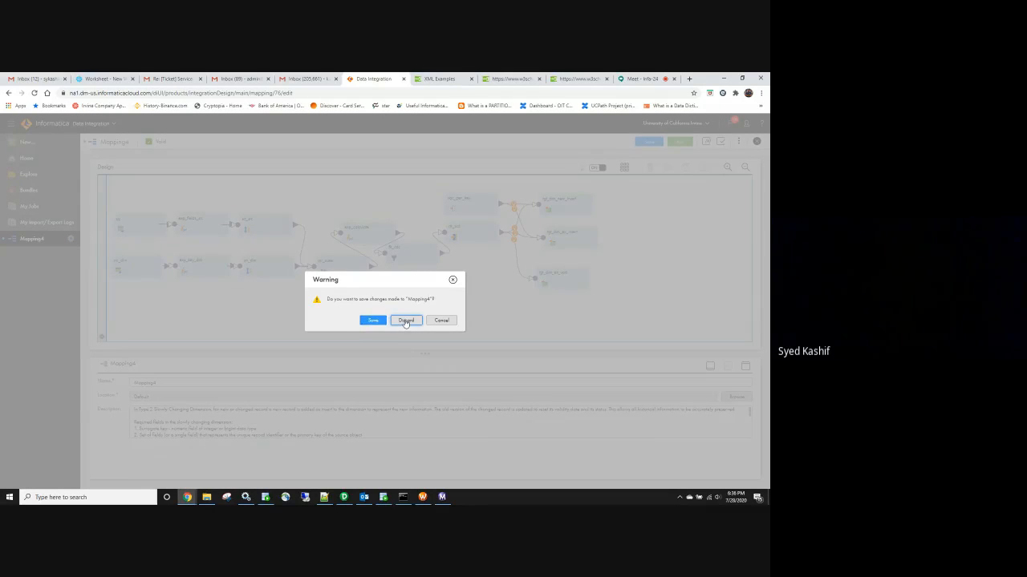
left_click(406, 321)
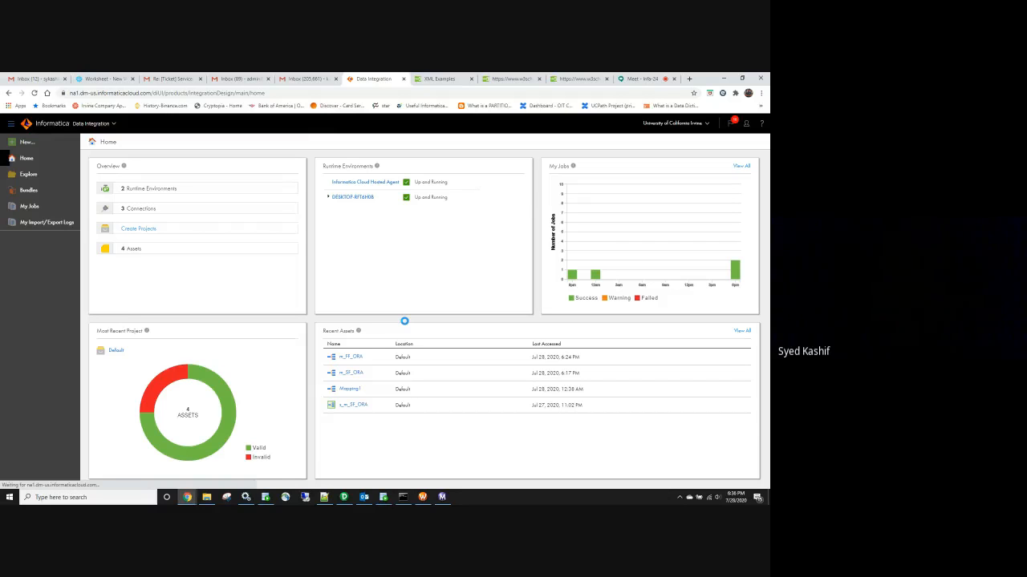
Browse the Warehousing and Cleansing groups of New Asset's mapping templates
left_click(24, 142)
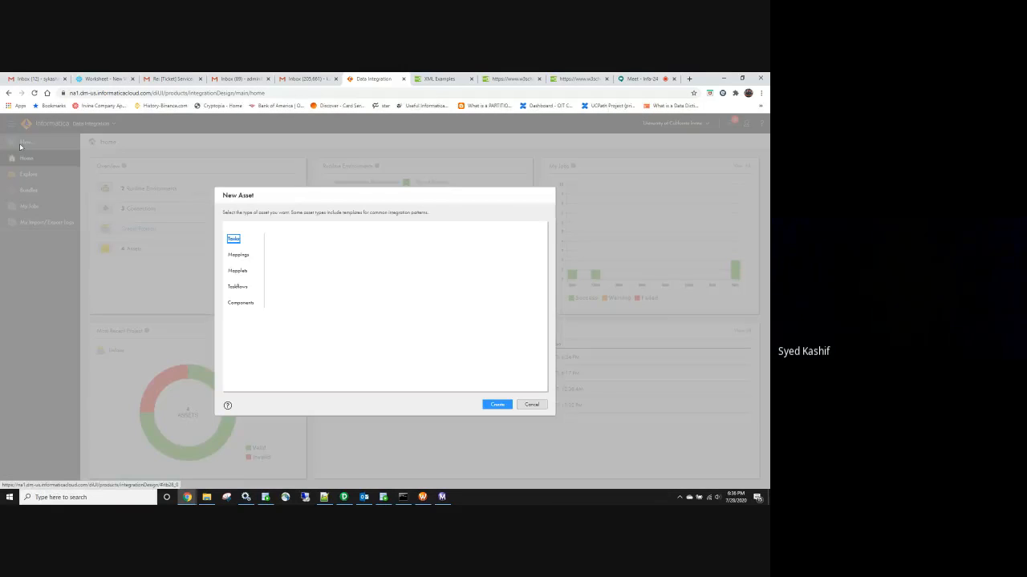
left_click(247, 257)
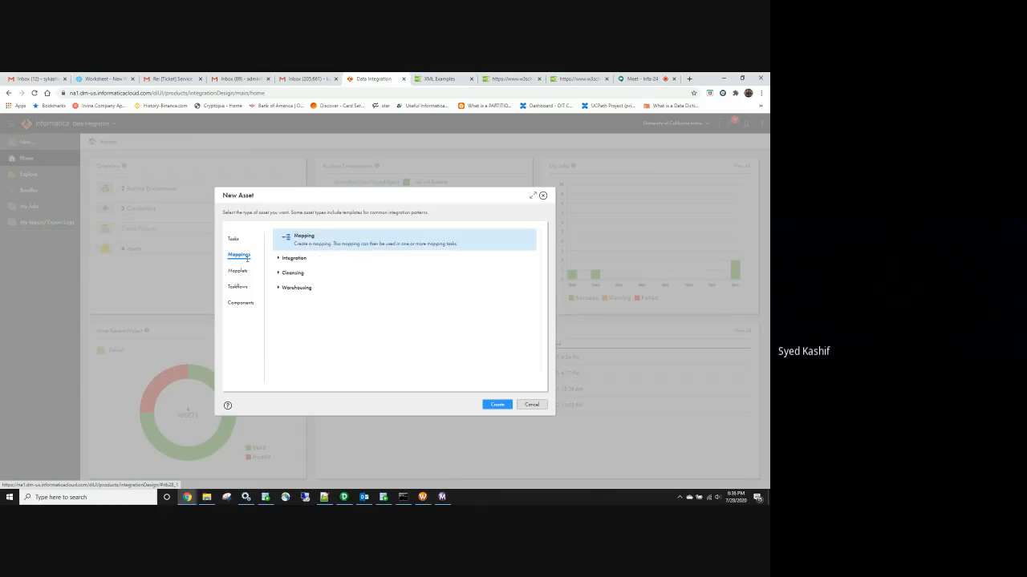
left_click(279, 288)
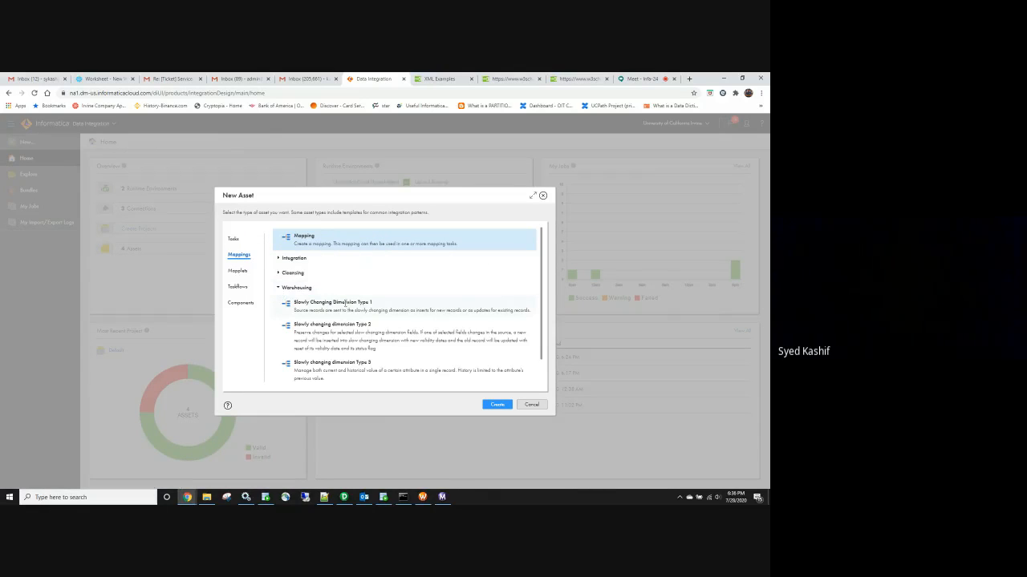
left_click(277, 288)
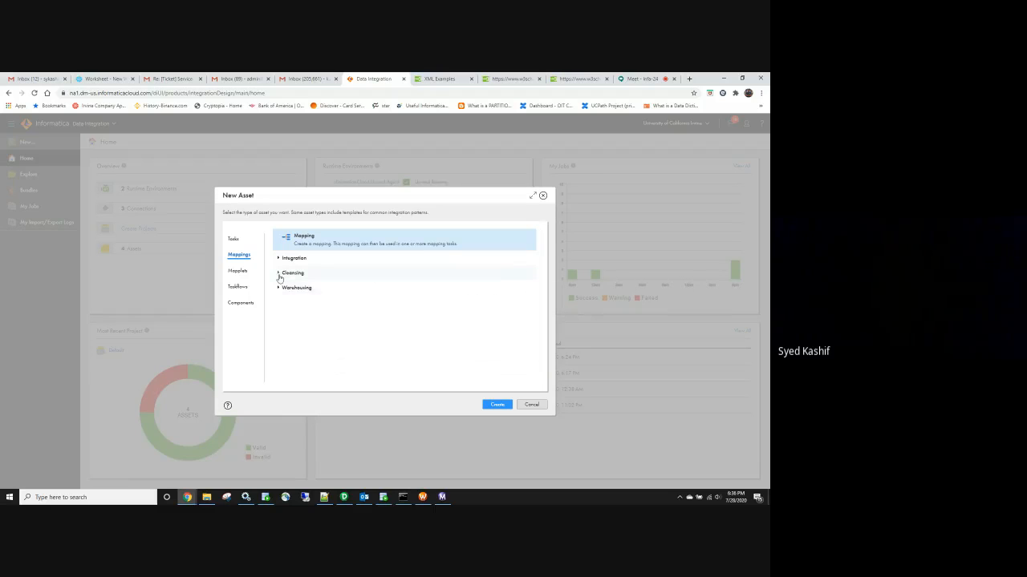
left_click(279, 275)
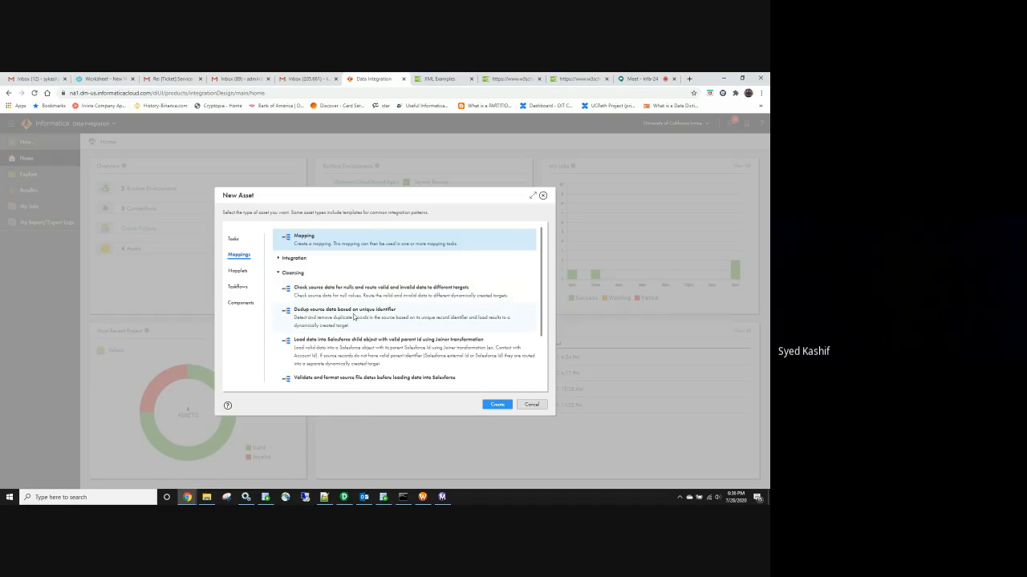
scroll(357, 348, "down", 1)
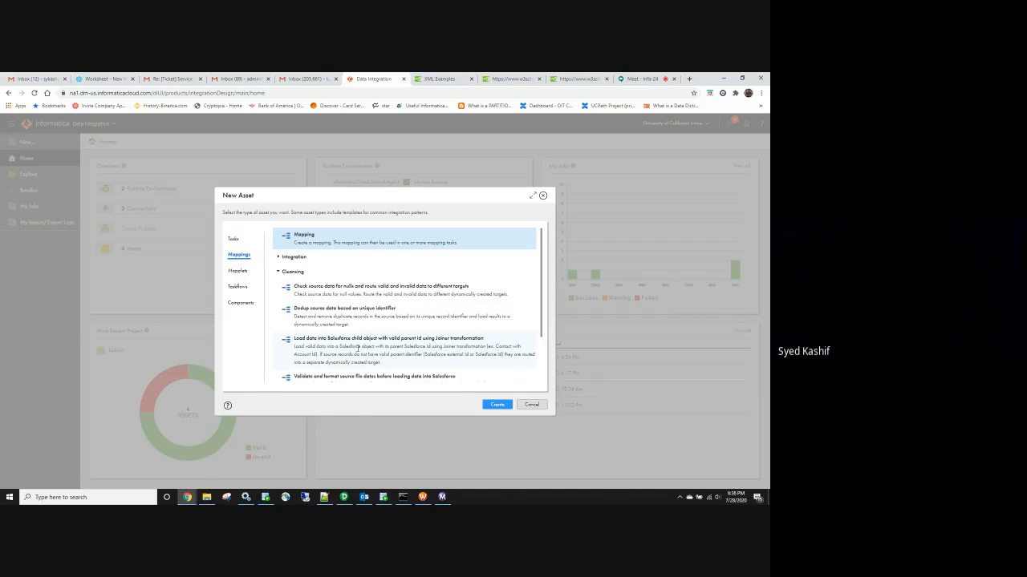
scroll(357, 348, "down", 1)
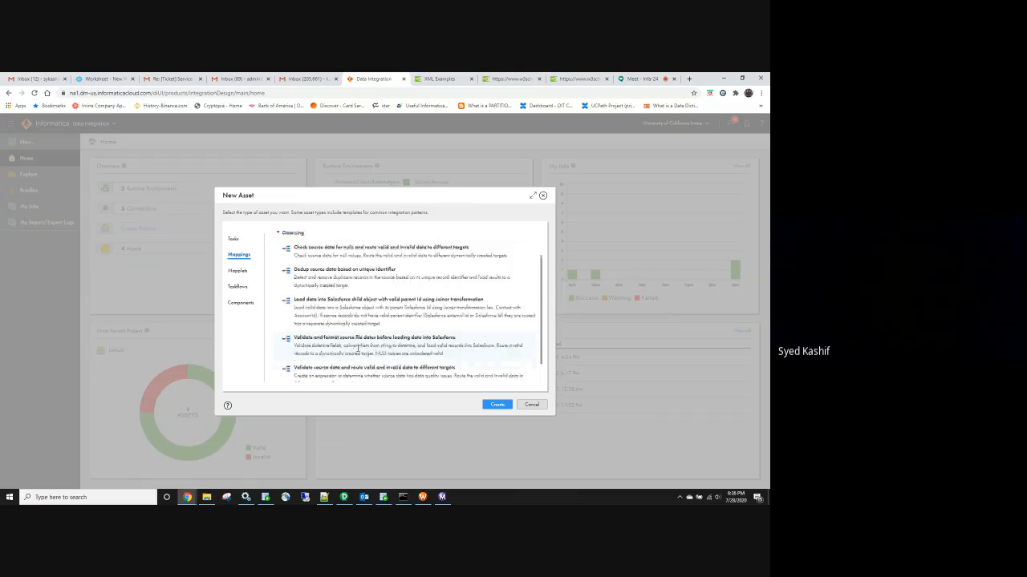
scroll(357, 348, "down", 1)
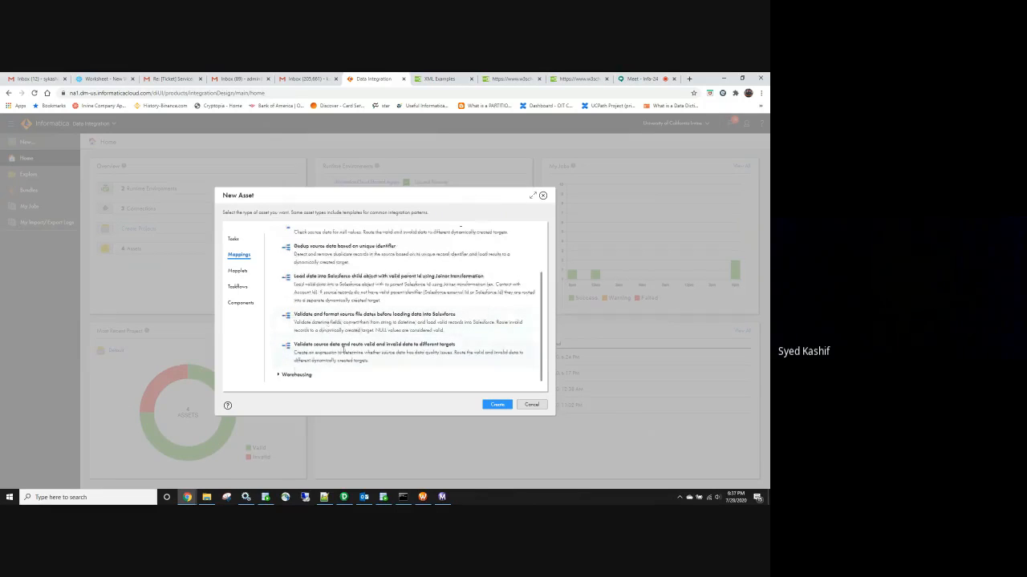
scroll(343, 348, "up", 3)
left_click(278, 274)
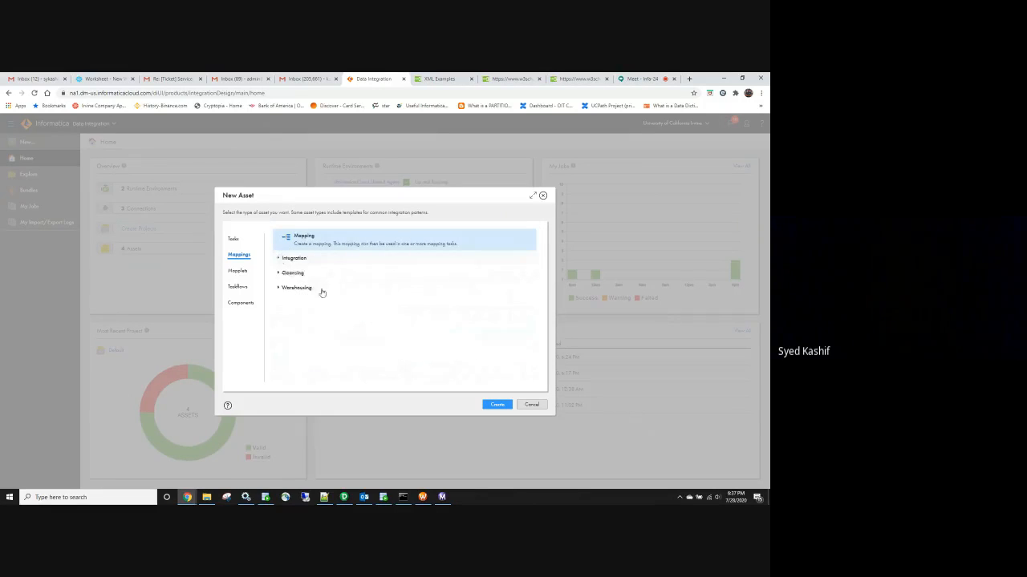
Create a mapping from the Integration template 'Replicate a relational table or view incrementally to a new target'
left_click(294, 258)
scroll(340, 281, "down", 1)
scroll(340, 281, "down", 1)
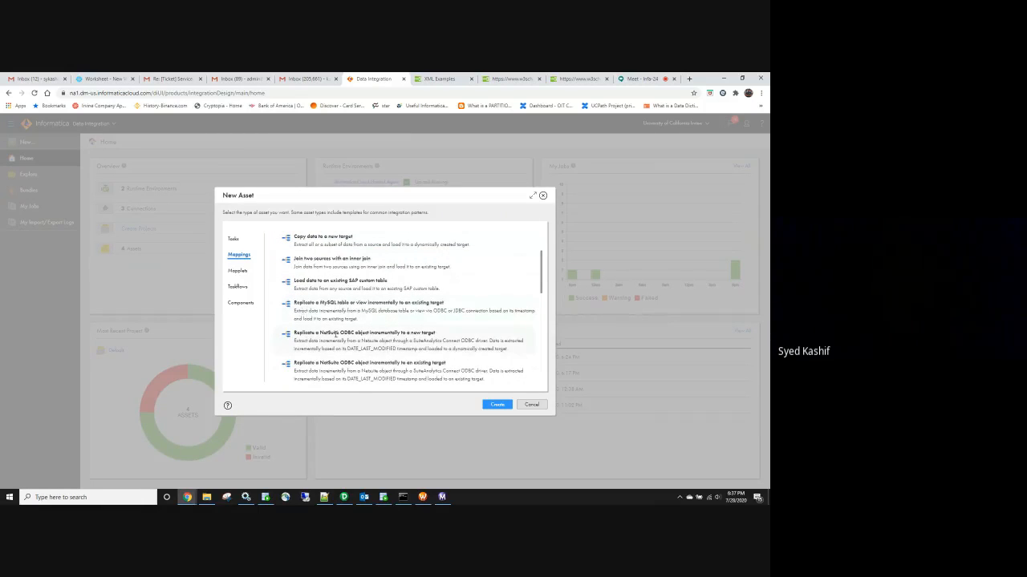
scroll(336, 334, "down", 3)
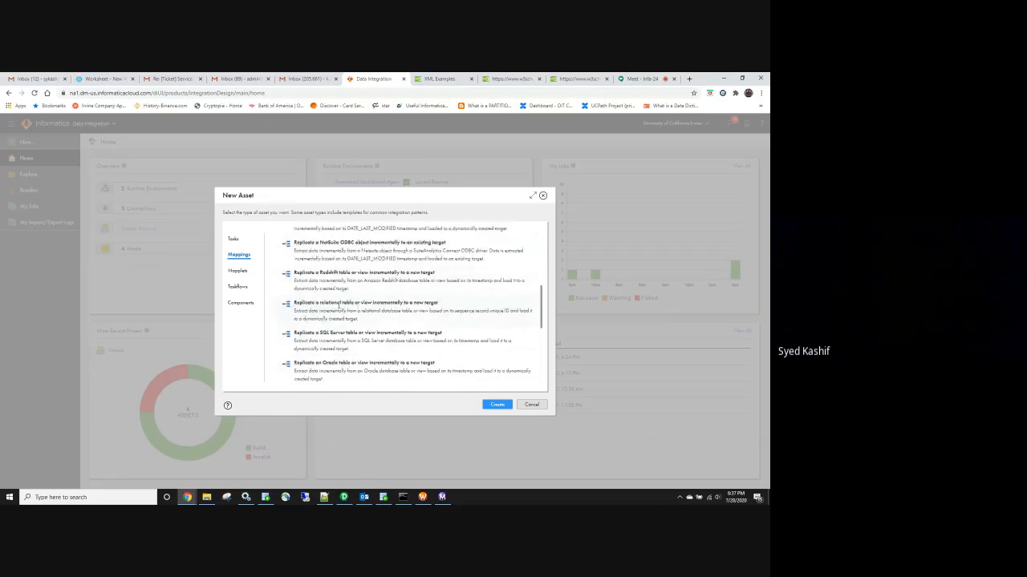
double_click(350, 309)
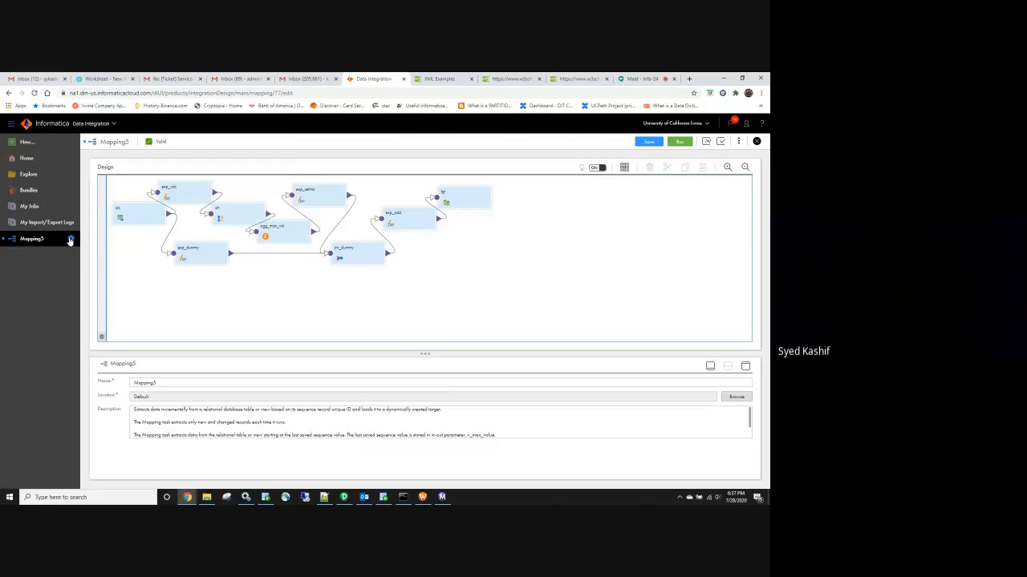
Discard Mapping5 and create a mapping from 'Replicate an Oracle table or view incrementally to a new target'
left_click(71, 238)
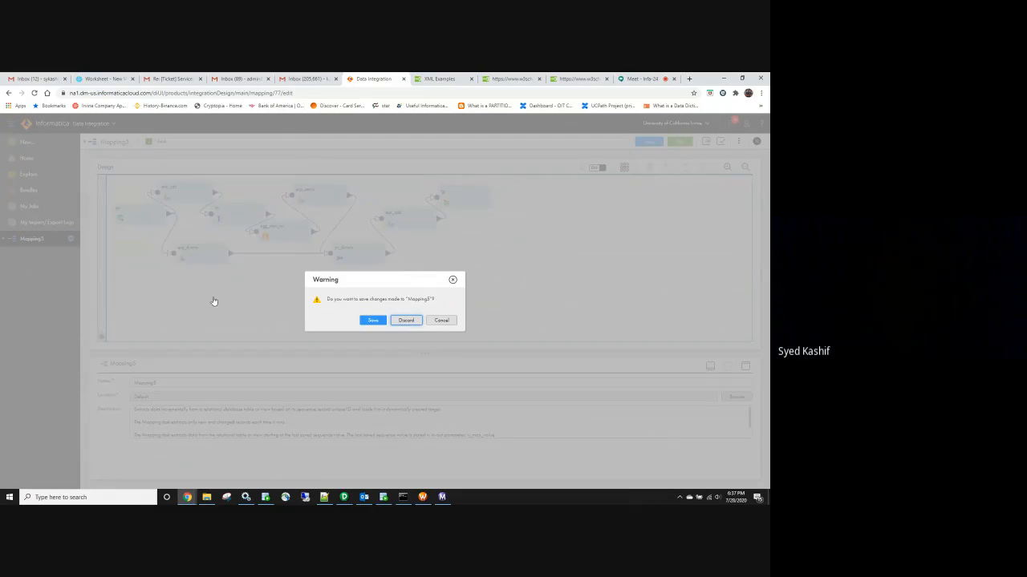
key("Return")
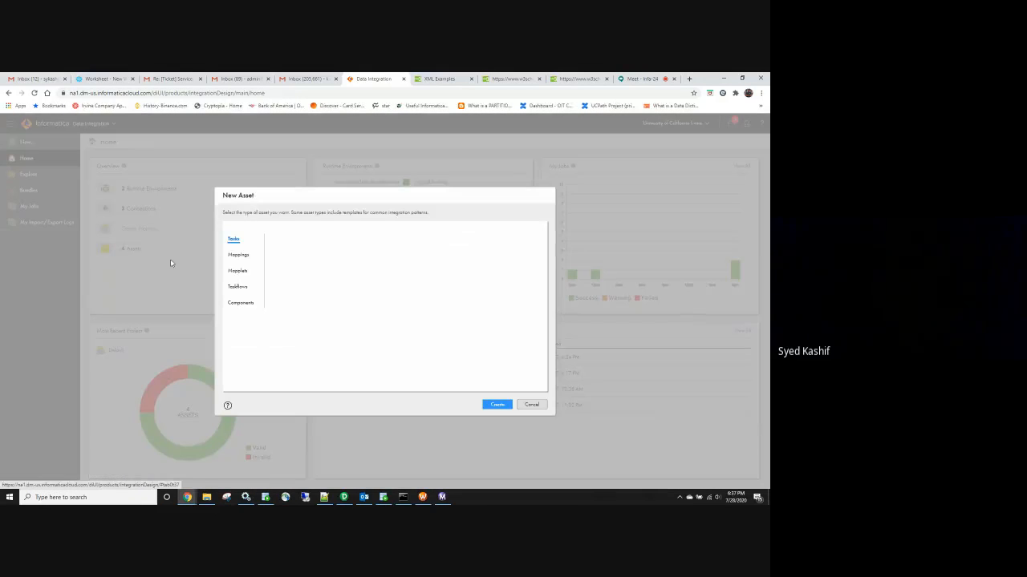
left_click(238, 254)
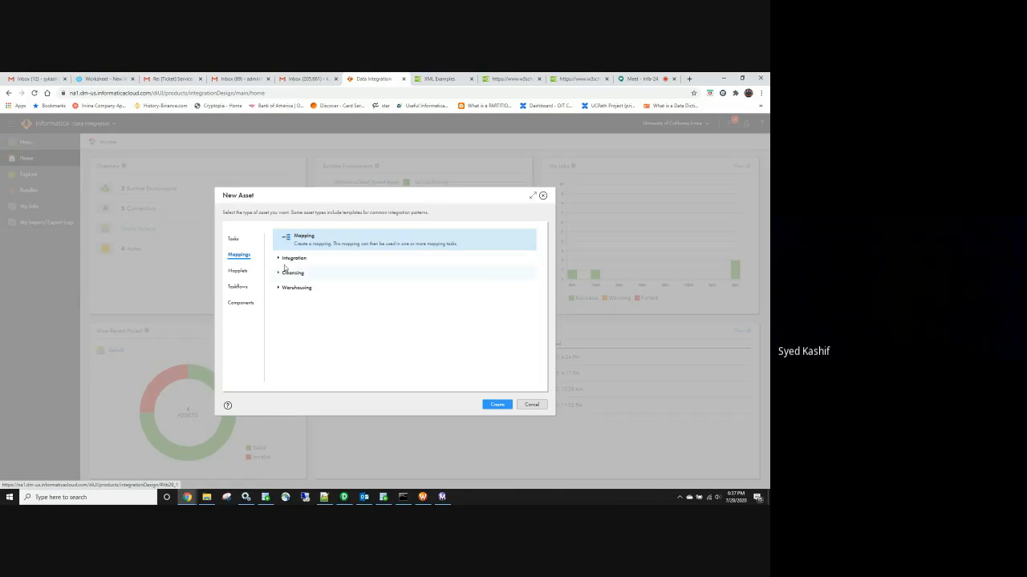
left_click(279, 259)
scroll(389, 329, "down", 3)
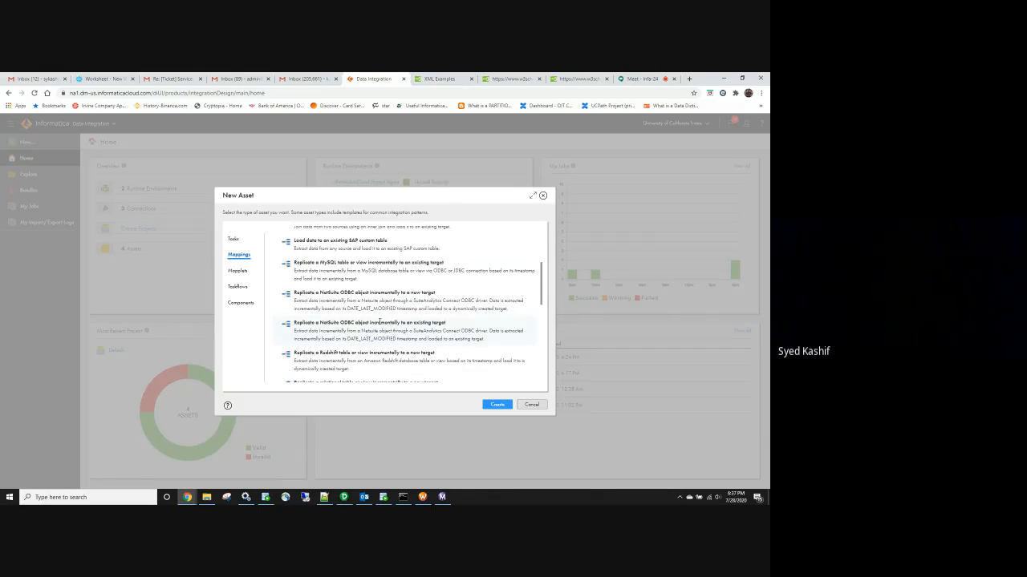
scroll(379, 320, "down", 5)
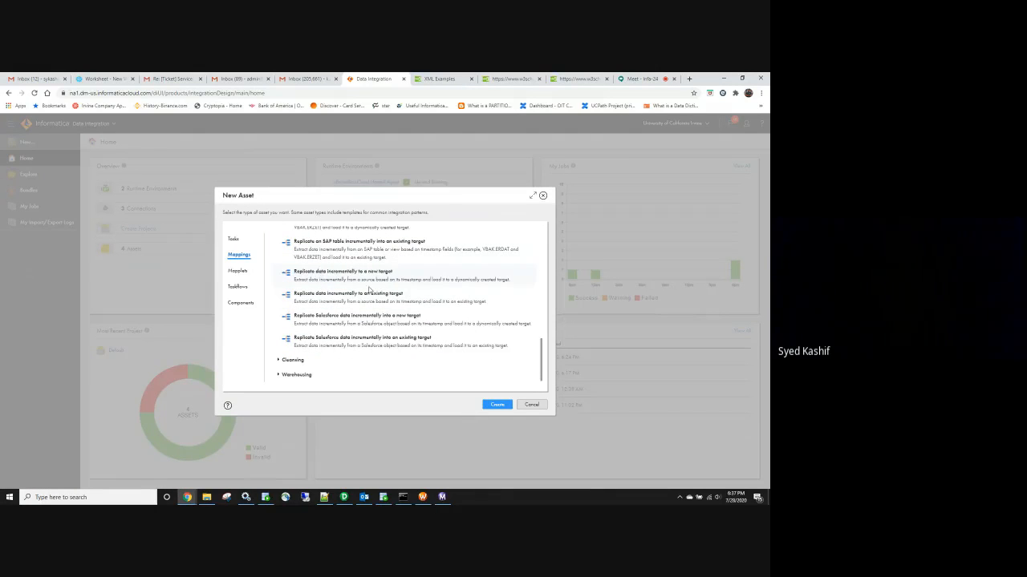
scroll(361, 311, "up", 3)
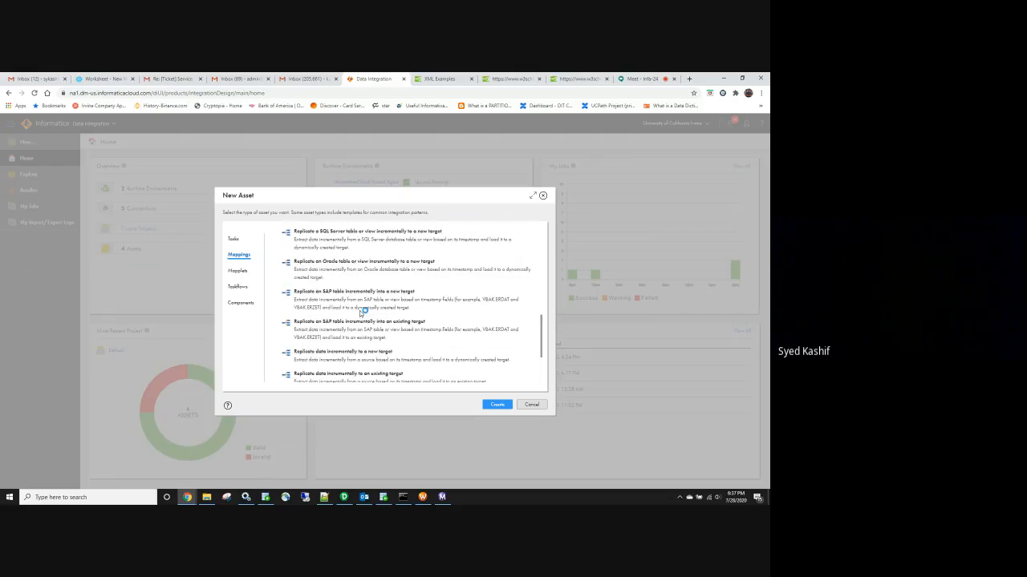
scroll(324, 303, "up", 1)
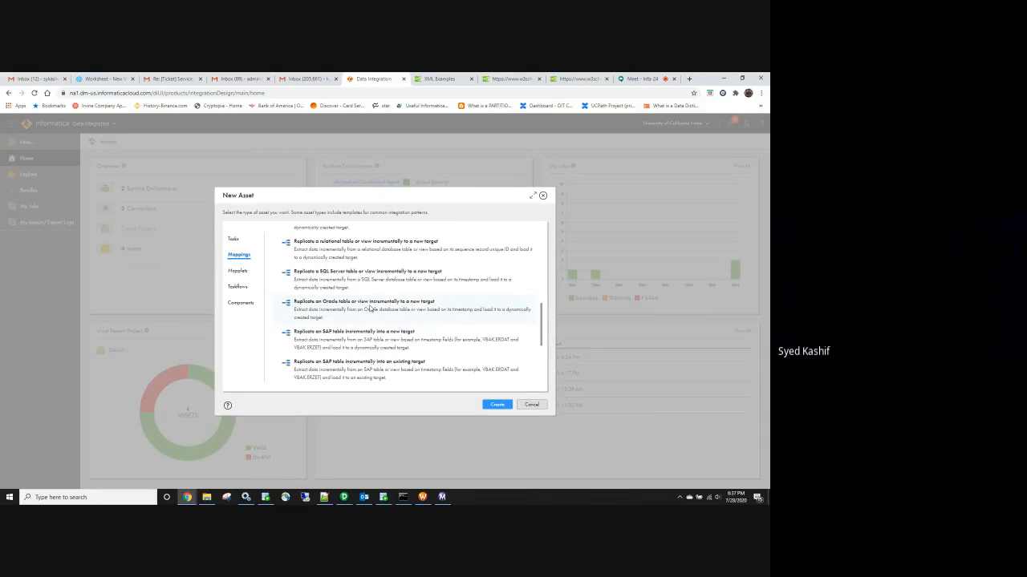
double_click(371, 307)
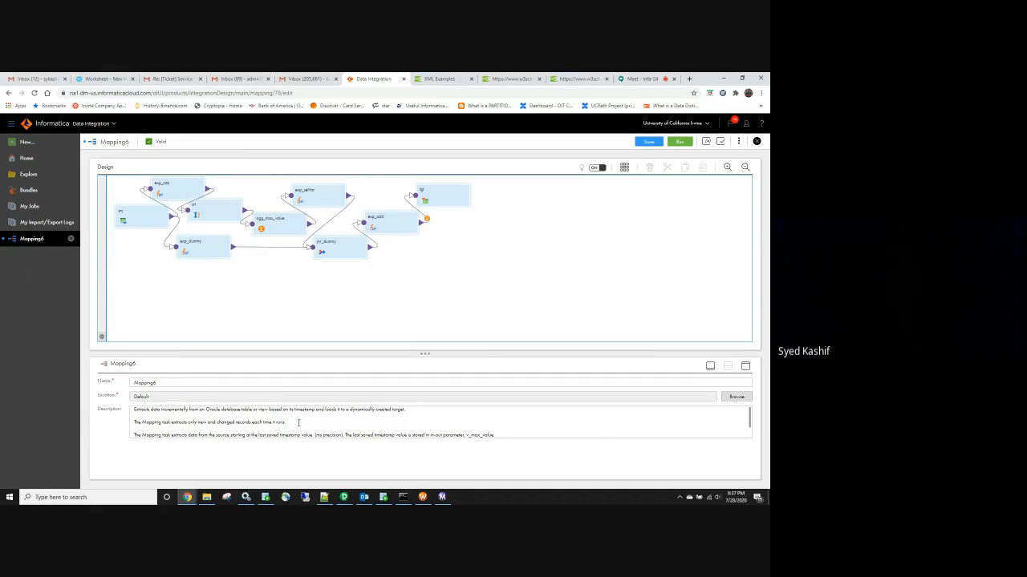
Highlight lines of Mapping6's description explaining the saved-timestamp incremental load
scroll(299, 422, "down", 1)
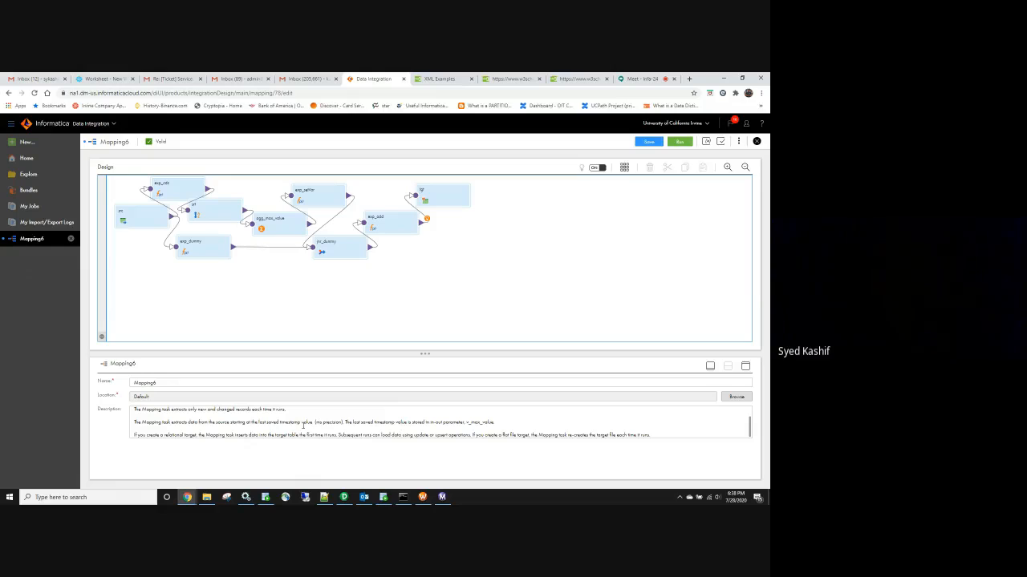
triple_click(467, 423)
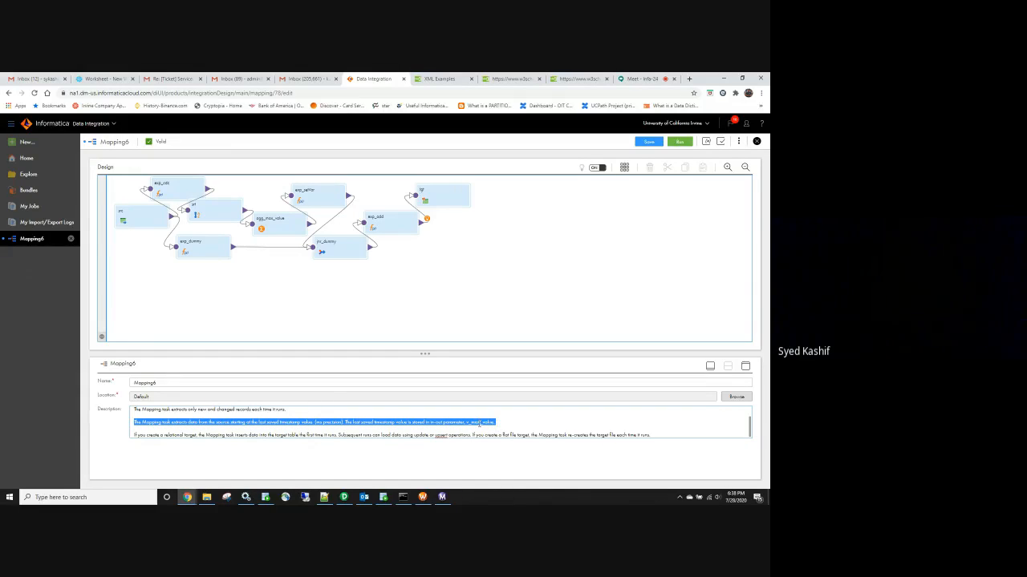
double_click(396, 434)
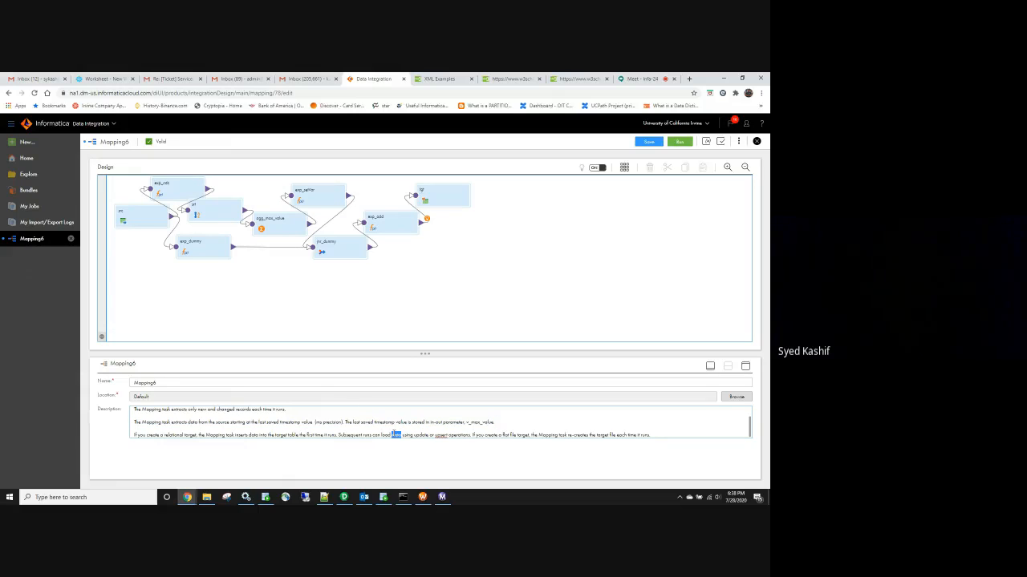
triple_click(396, 435)
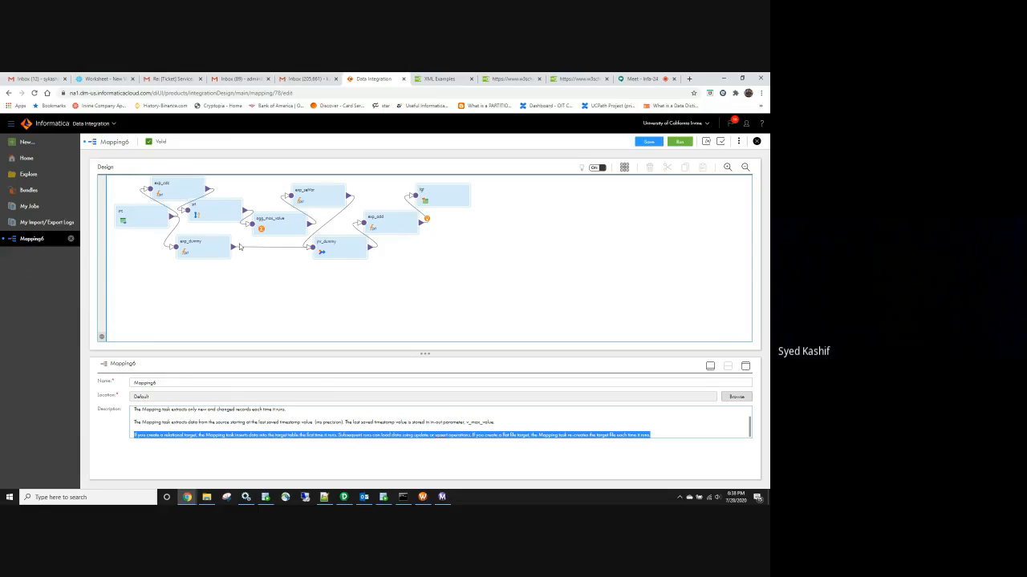
Close Mapping6 and discard its unsaved changes
left_click(70, 243)
left_click(70, 241)
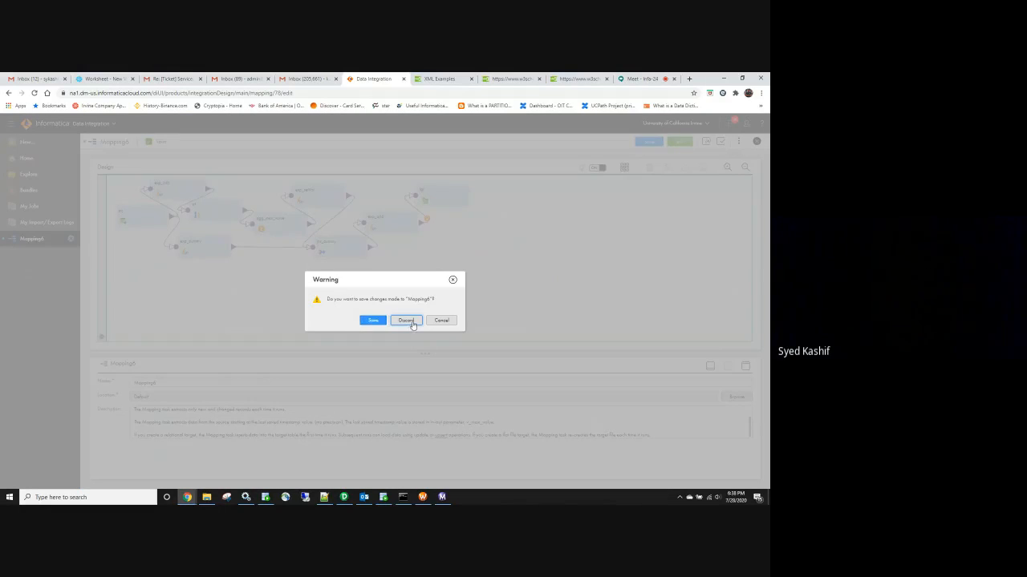
left_click(407, 321)
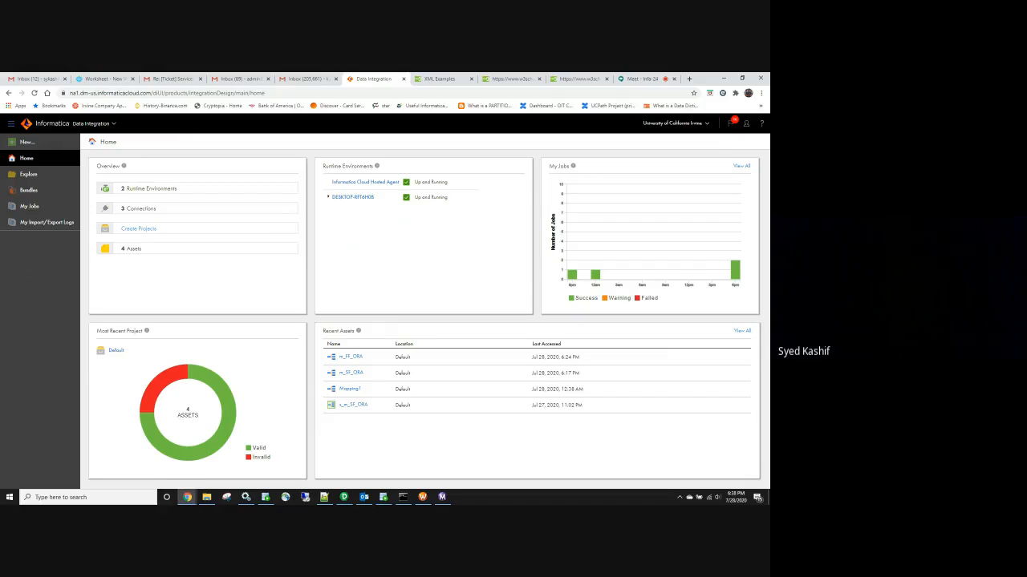
In New Asset, view the Components, Taskflows, Mapplets and Mappings lists, ending on Tasks
left_click(25, 142)
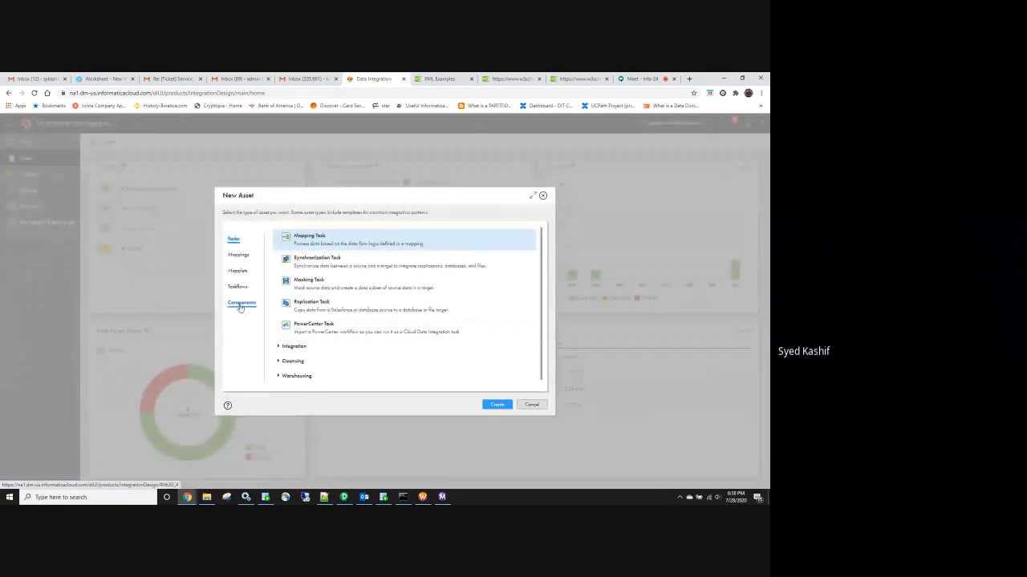
left_click(241, 302)
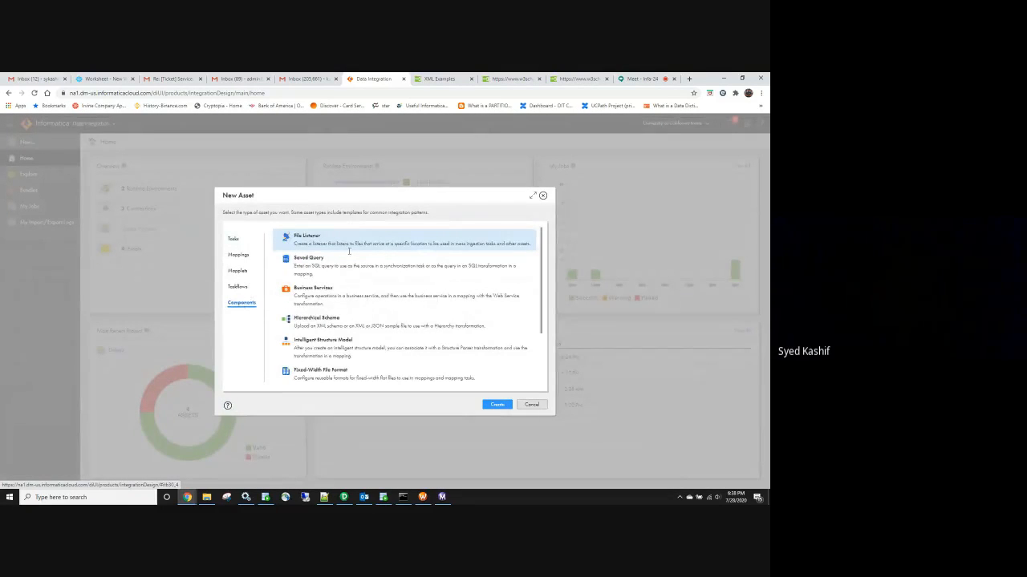
scroll(353, 279, "down", 2)
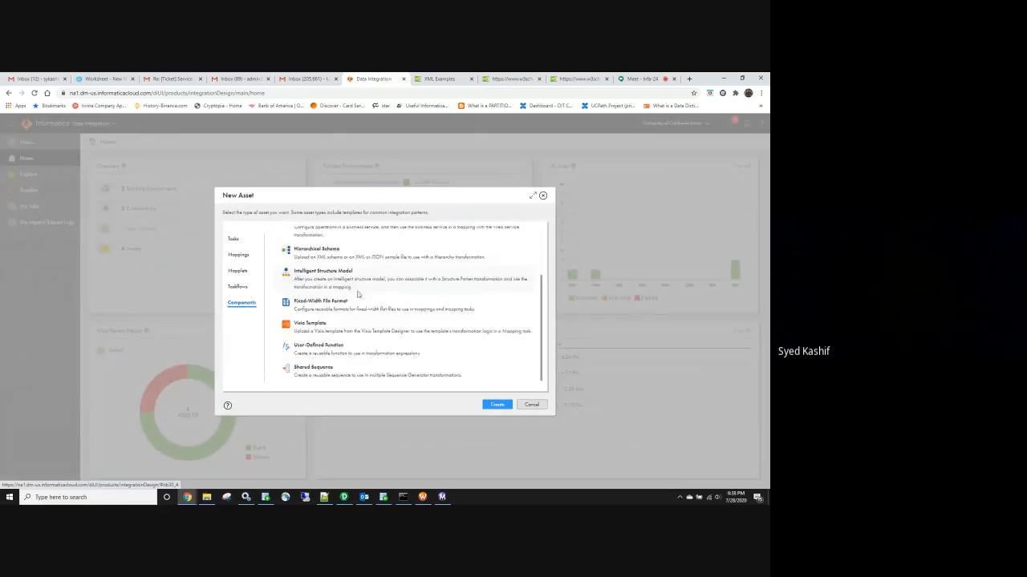
left_click(238, 287)
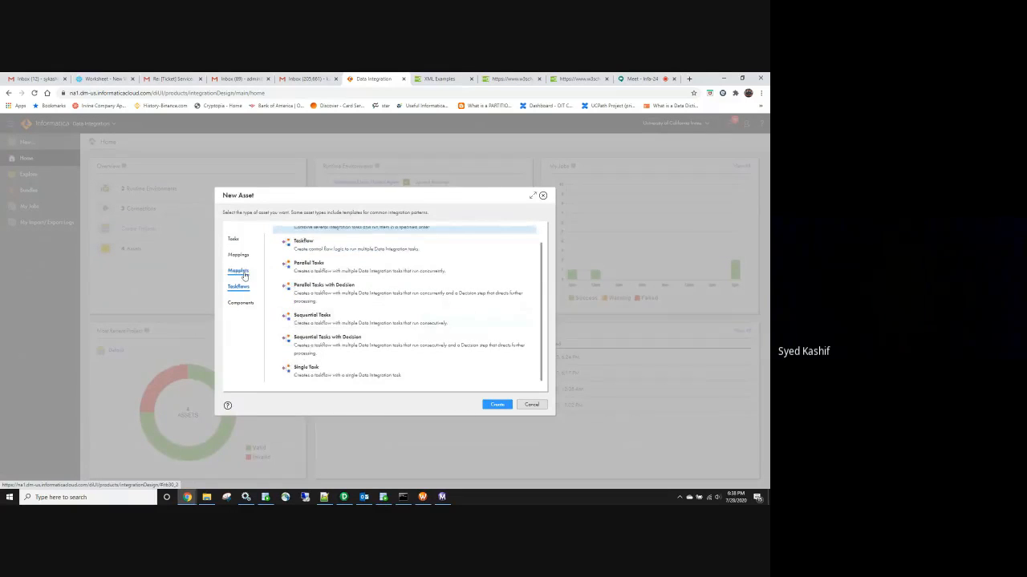
left_click(238, 271)
left_click(239, 254)
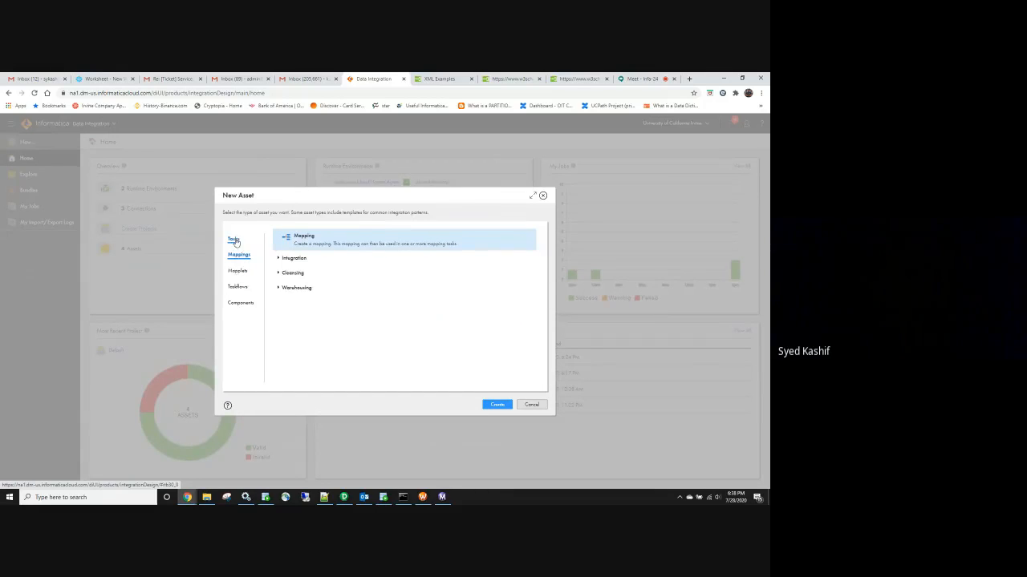
left_click(234, 239)
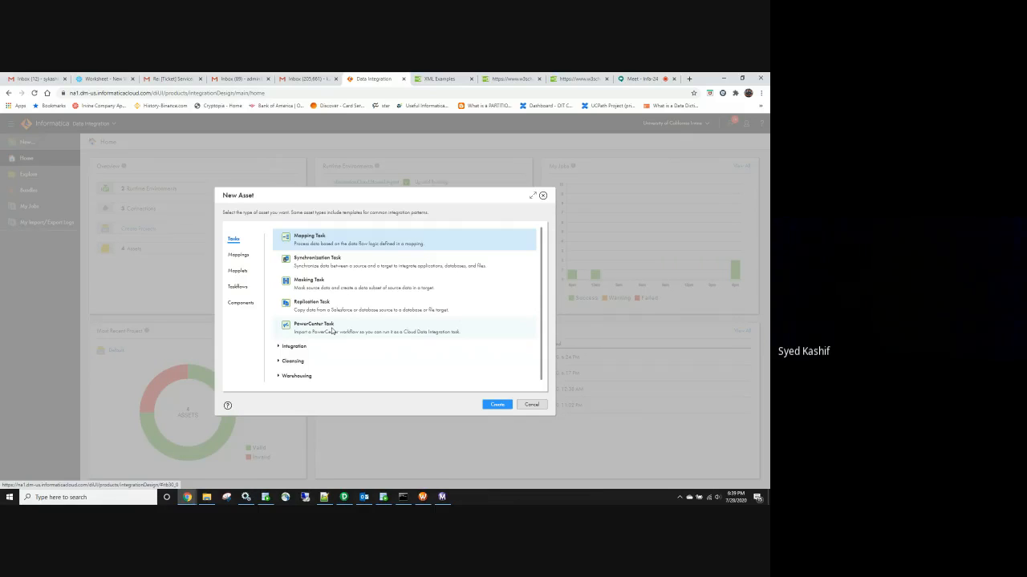
Briefly check PowerCenter Designer from the taskbar, then open a new Chrome tab
left_click(344, 497)
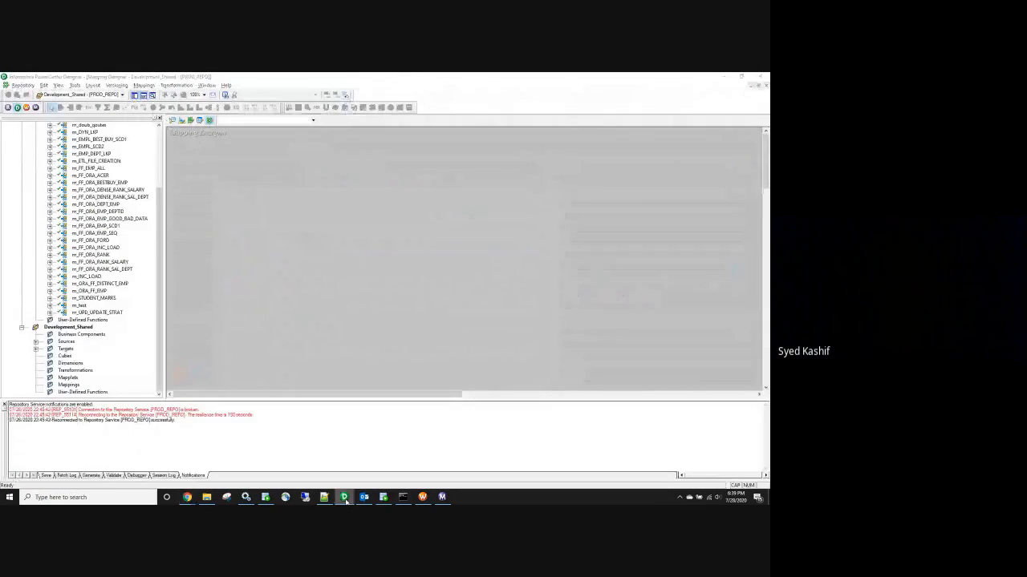
left_click(344, 497)
mouse_move(327, 499)
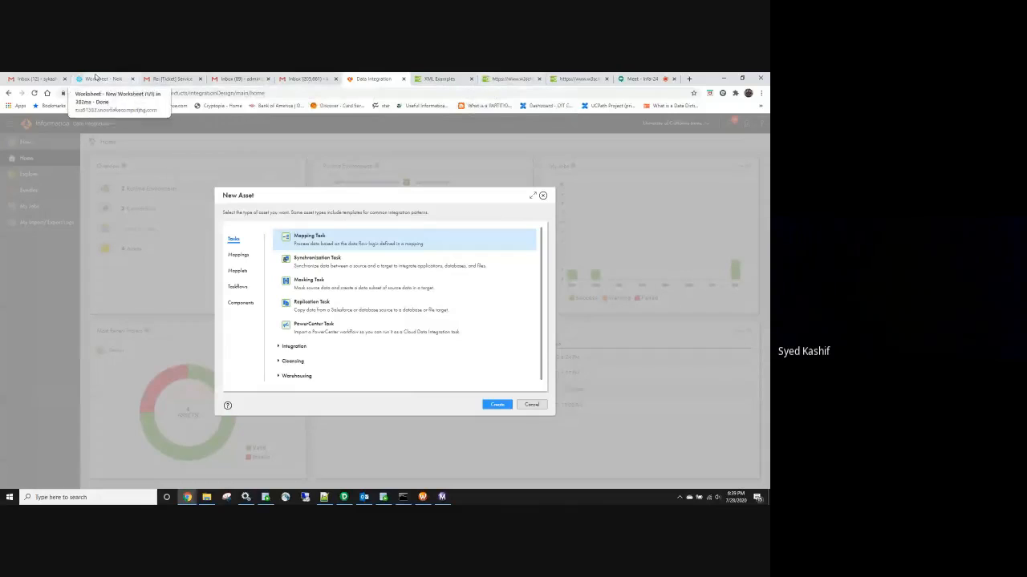
left_click(690, 79)
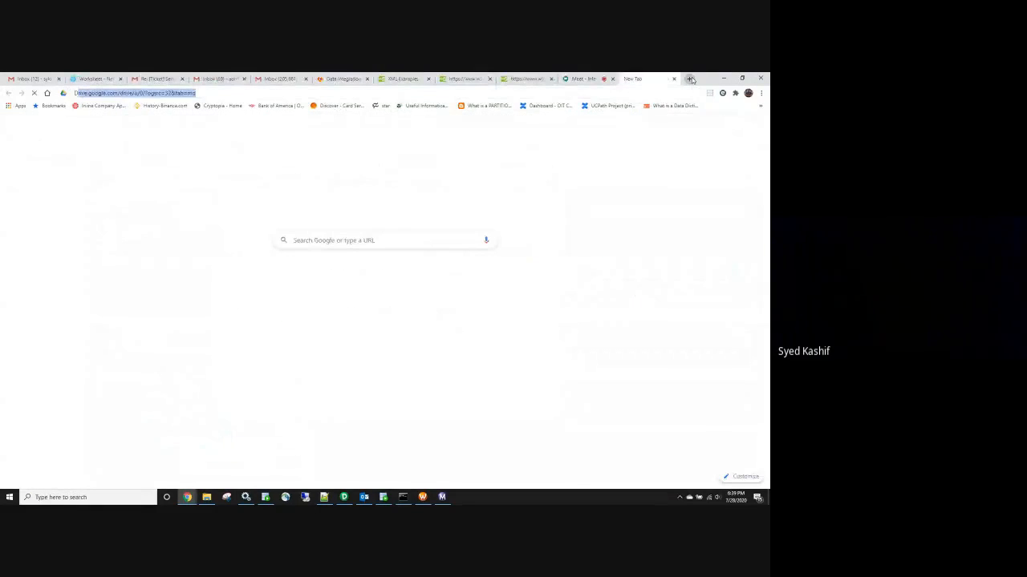
Load Google Drive and switch it to the organisation's Google account
type("DRI")
key("Return")
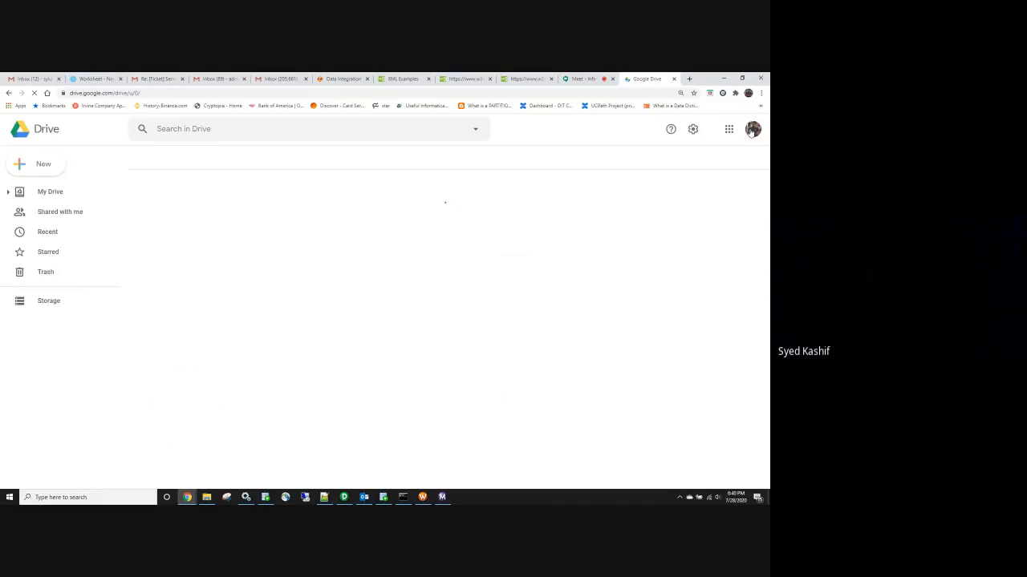
left_click(752, 130)
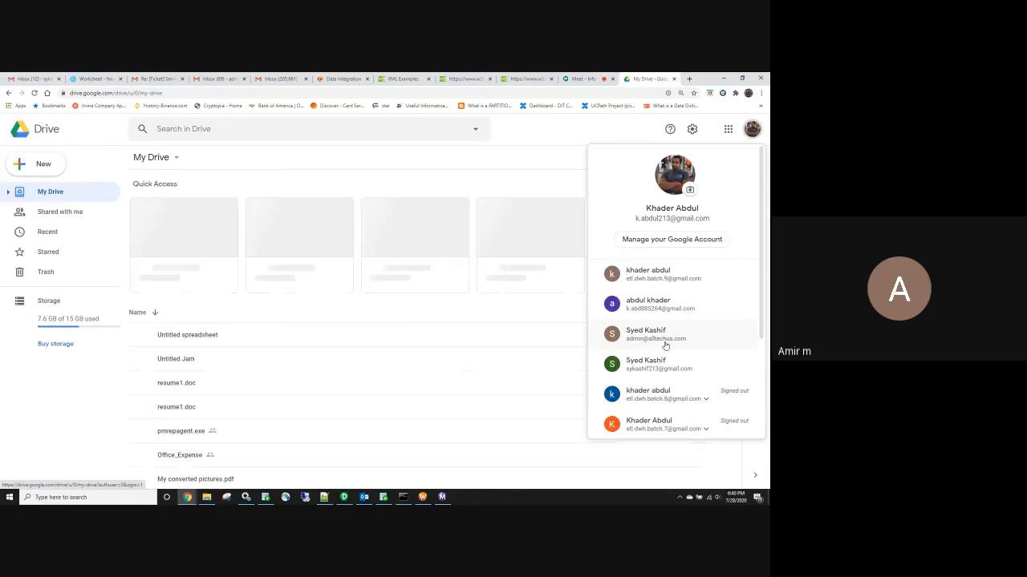
left_click(665, 340)
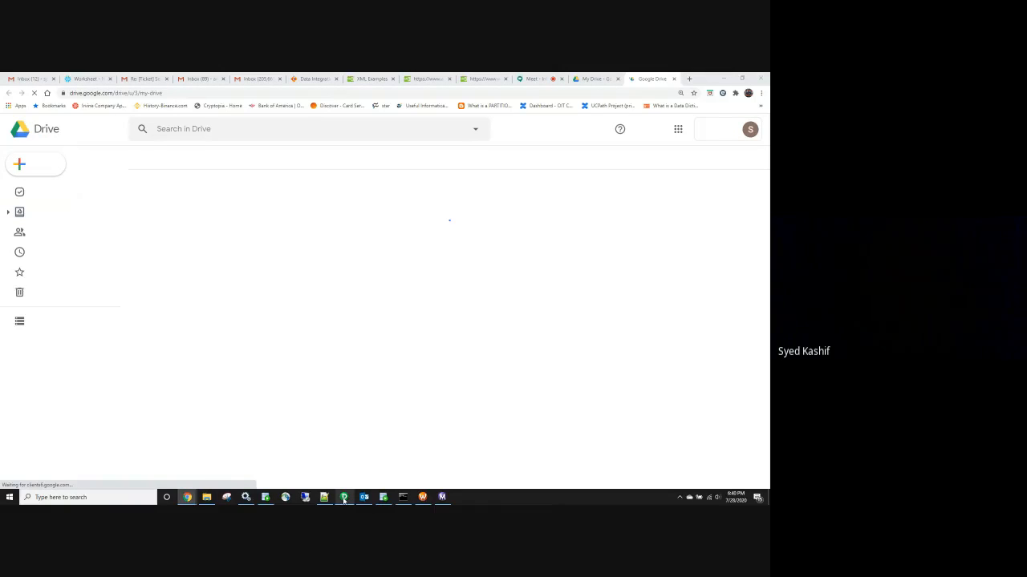
Glance at PowerCenter Designer and Workflow Manager, then return to Drive
left_click(344, 498)
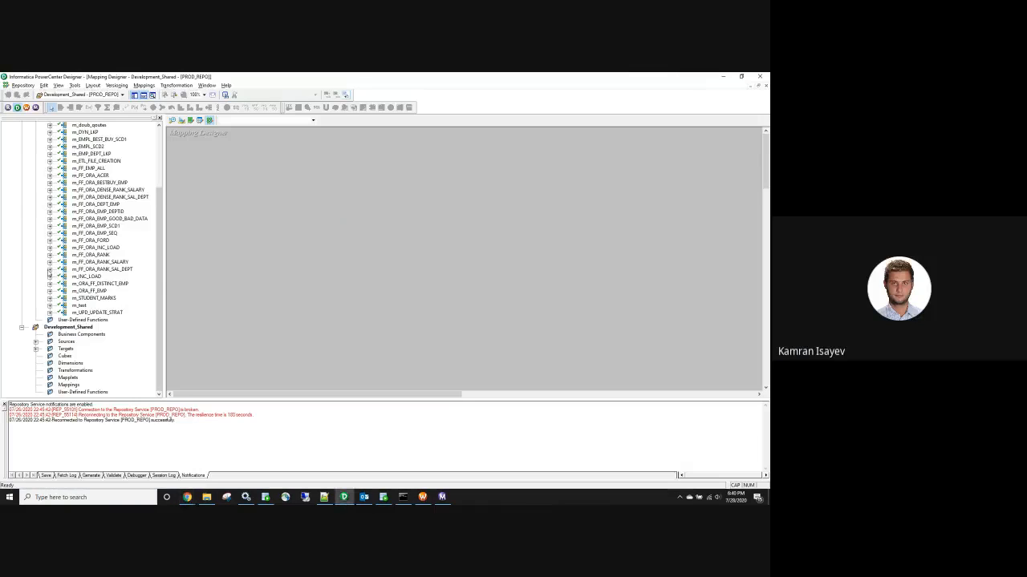
left_click(722, 77)
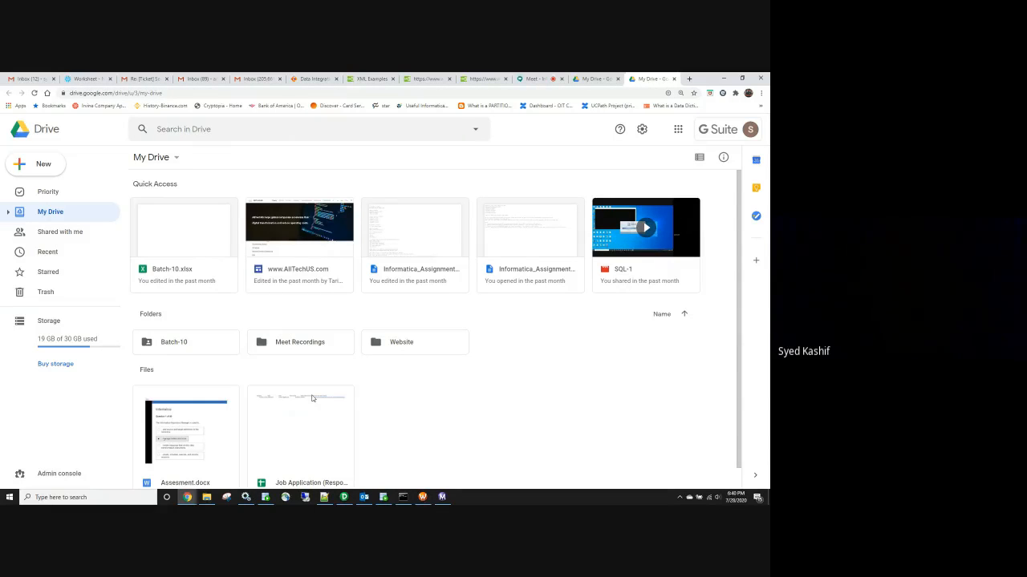
left_click(422, 497)
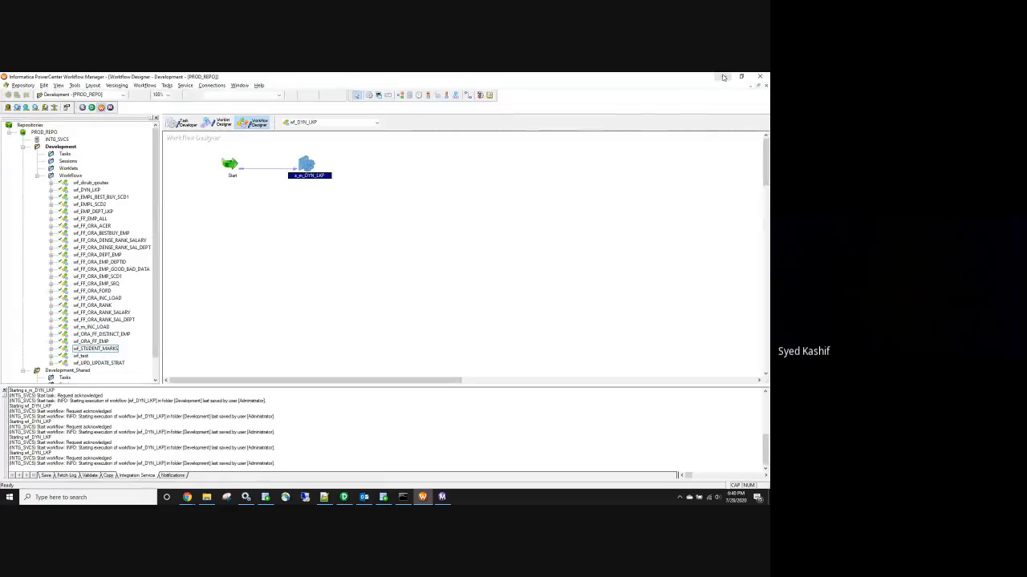
left_click(723, 77)
Open Batch-10 › Informatica_Recording and preview Batch-10.xlsx
left_click(216, 342)
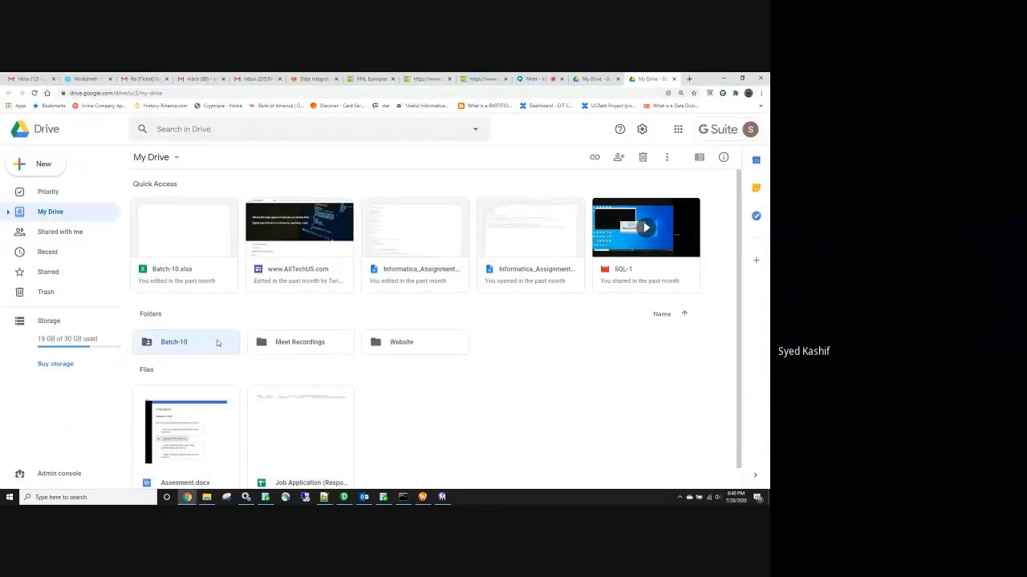
double_click(217, 343)
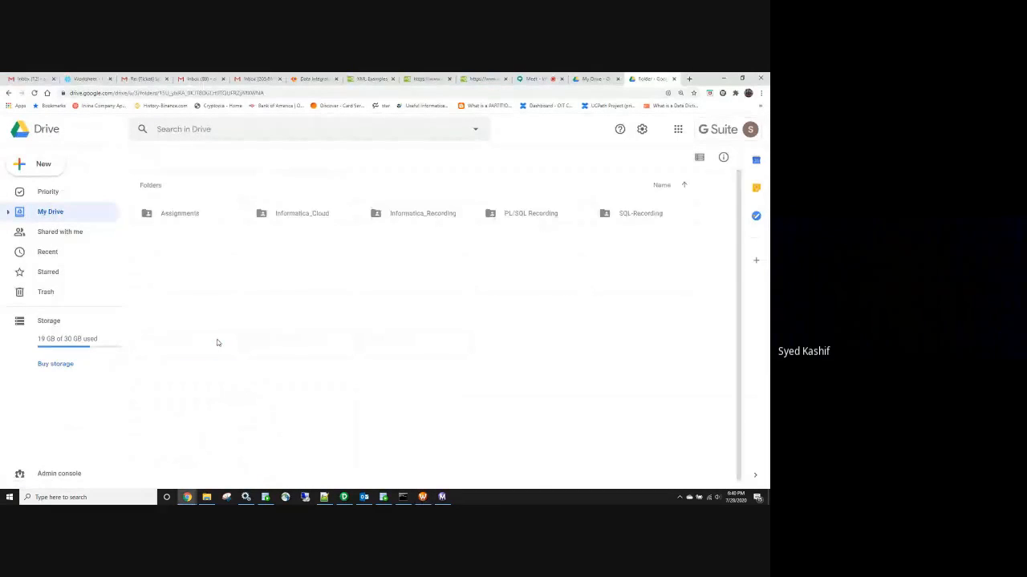
double_click(412, 220)
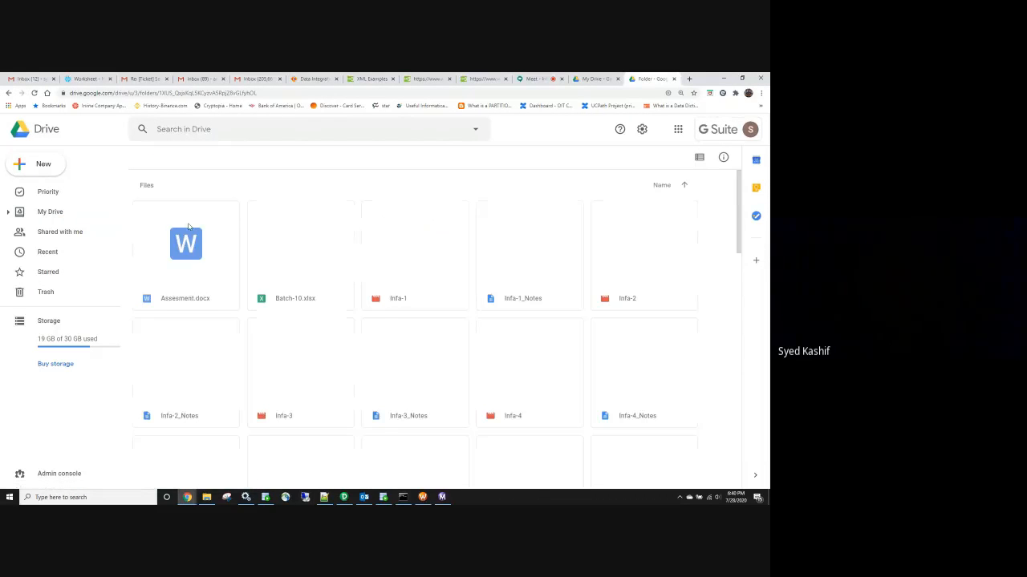
left_click(290, 263)
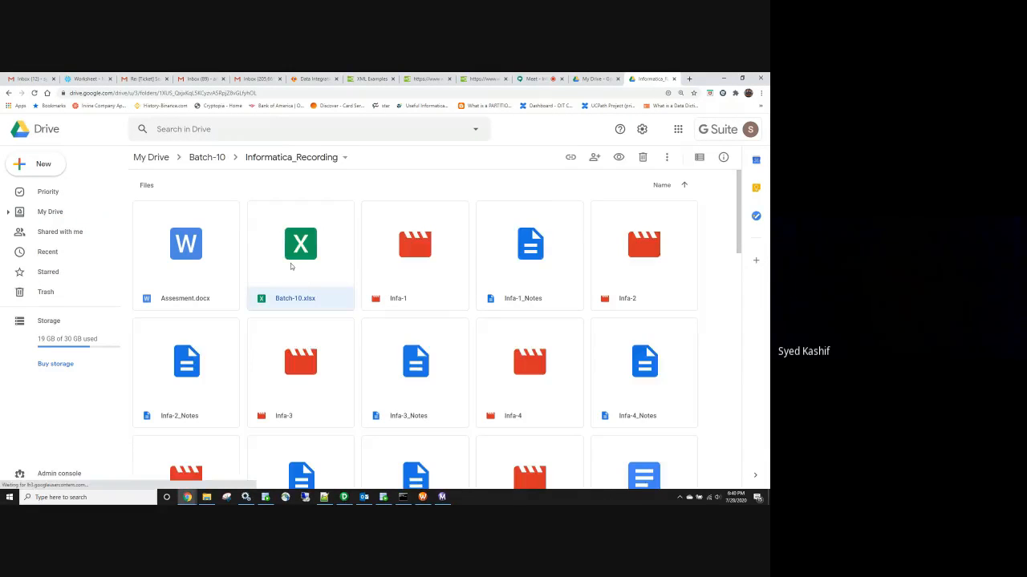
double_click(290, 267)
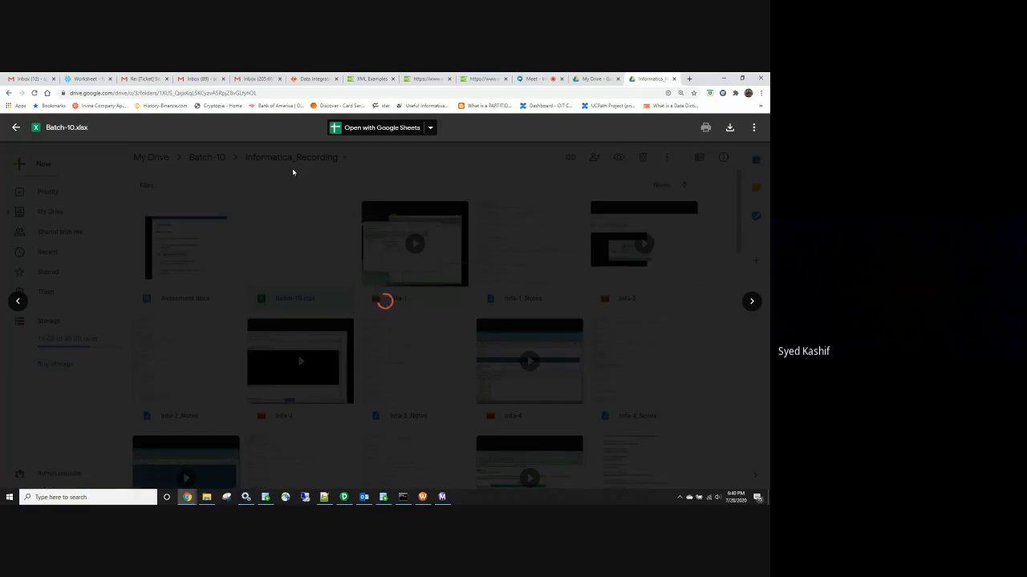
Open Batch-10.xlsx in Google Sheets and go to the Dim_Fact sheet
left_click(373, 128)
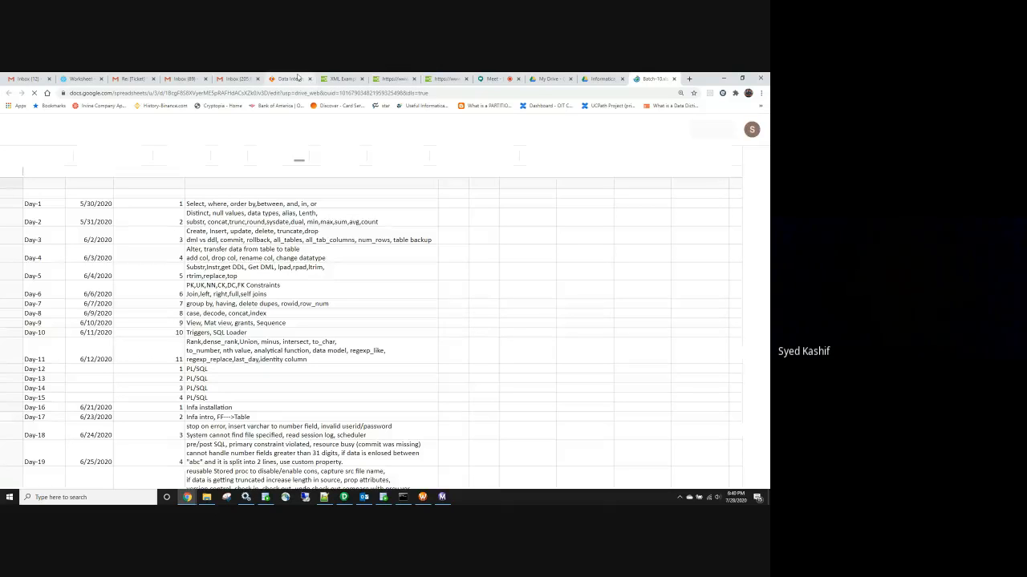
scroll(363, 433, "down", 10)
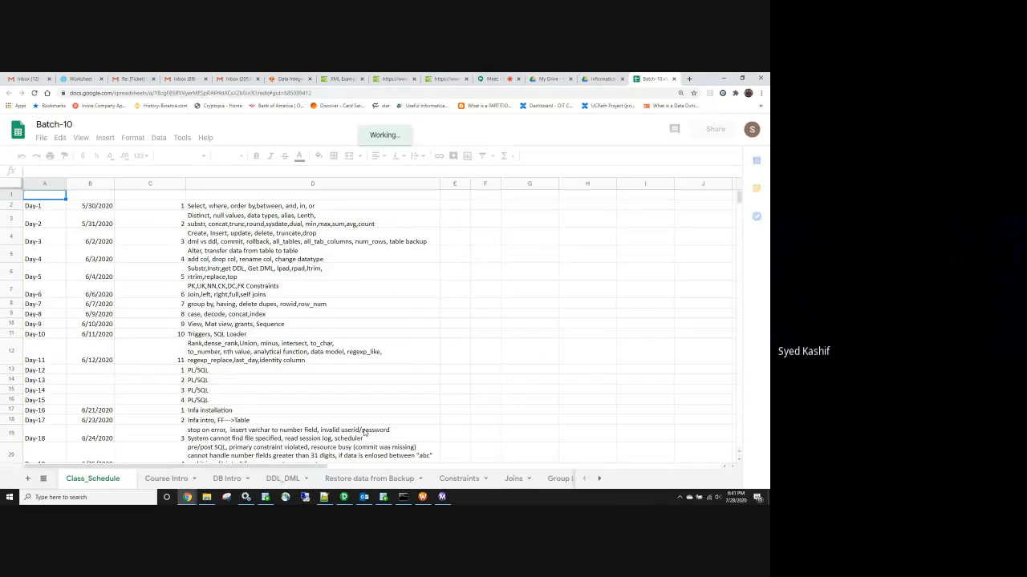
scroll(365, 433, "down", 10)
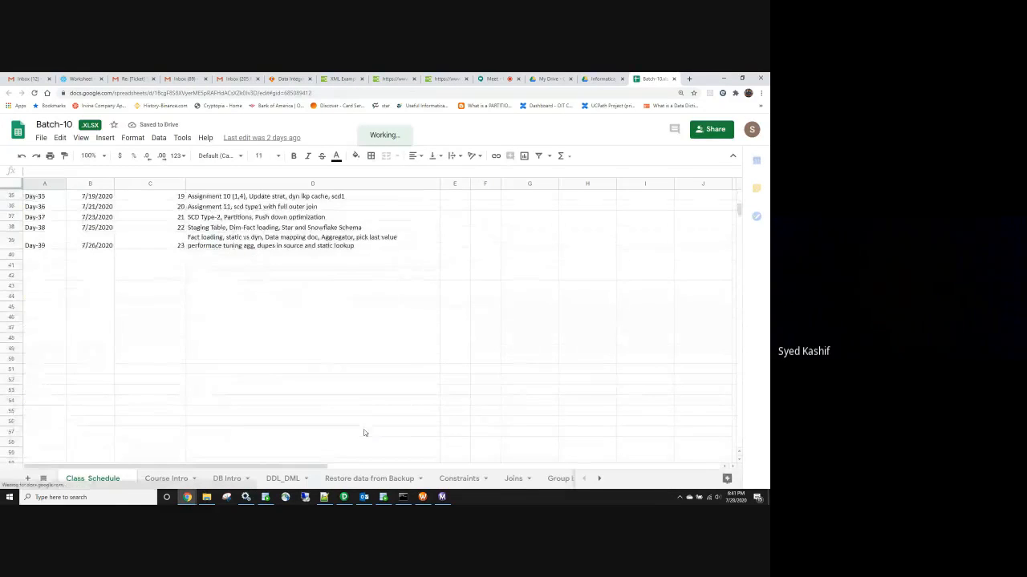
left_click(44, 479)
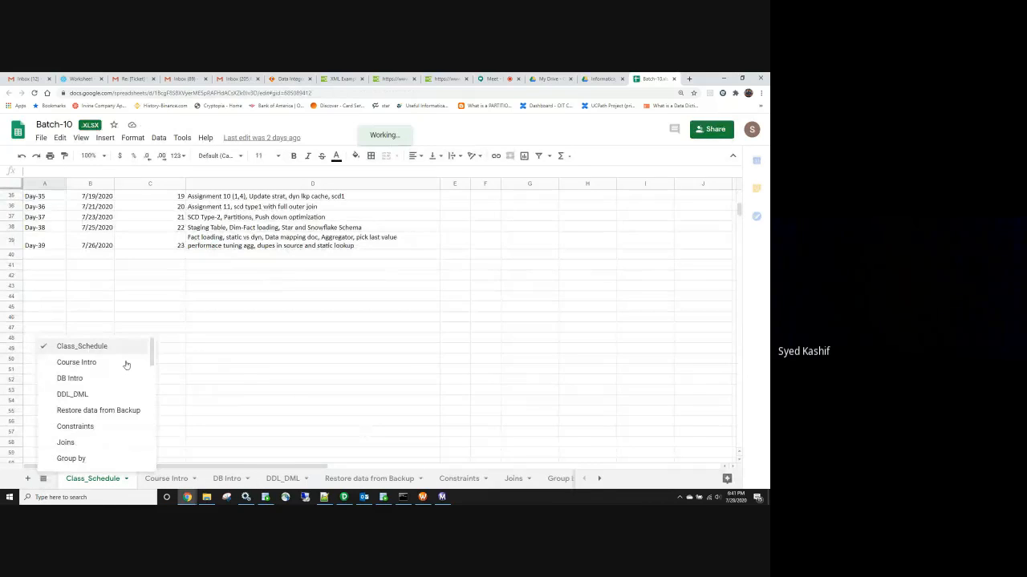
left_click_drag(152, 349, 151, 462)
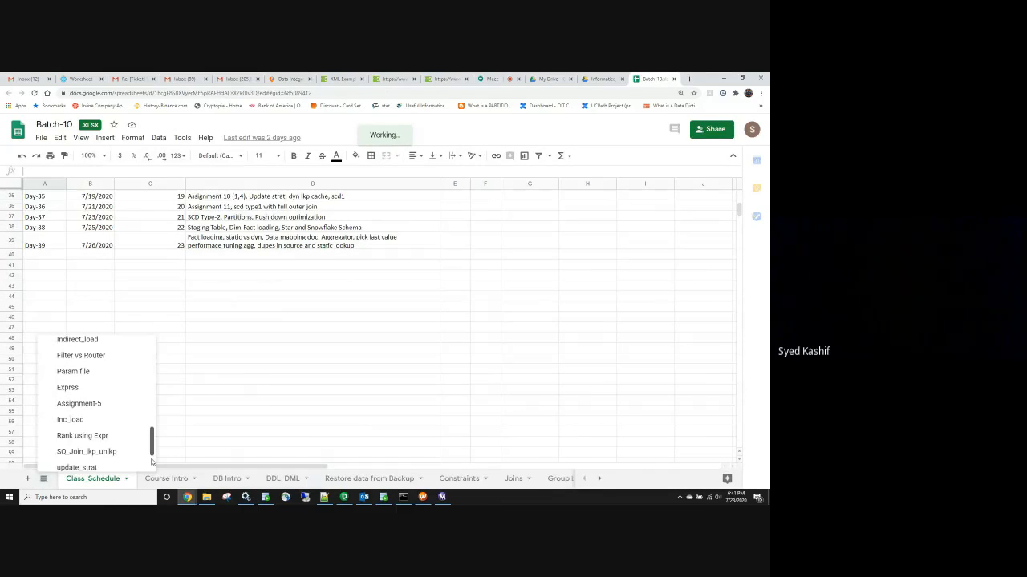
scroll(101, 453, "down", 2)
left_click(101, 462)
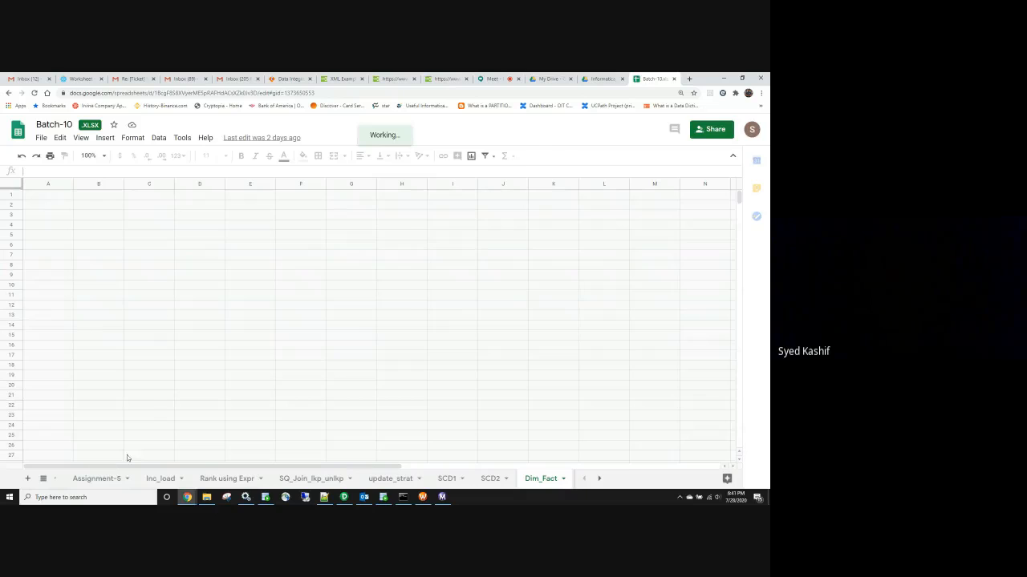
Add a new blank sheet and start renaming it Infa_pc_VS_IICS
left_click(29, 478)
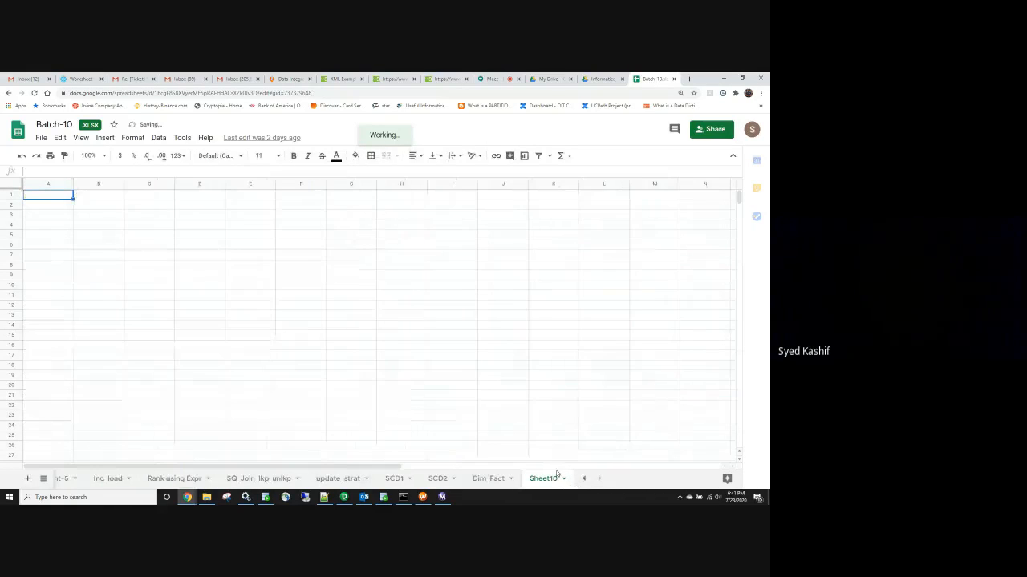
left_click(564, 478)
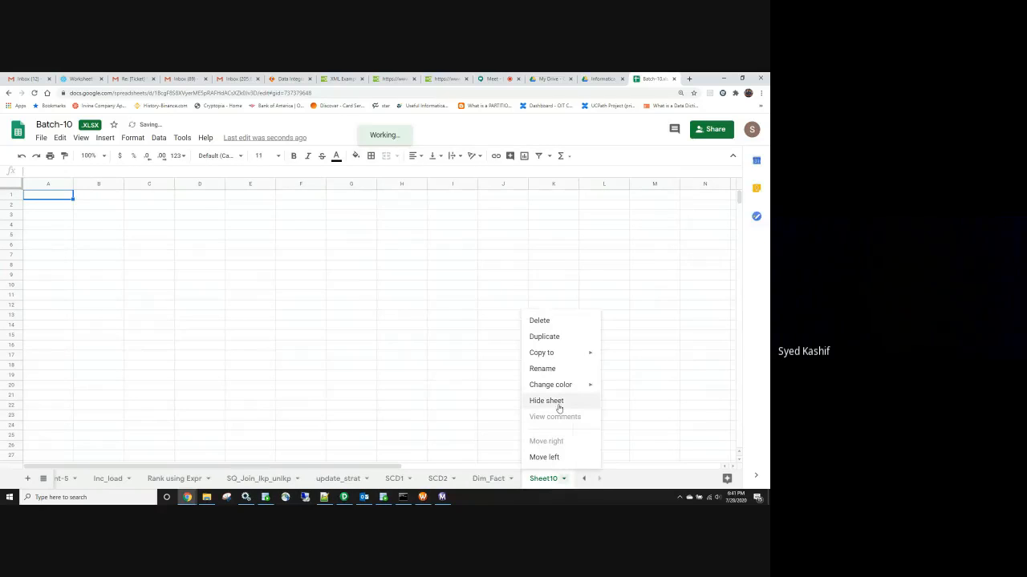
left_click(550, 369)
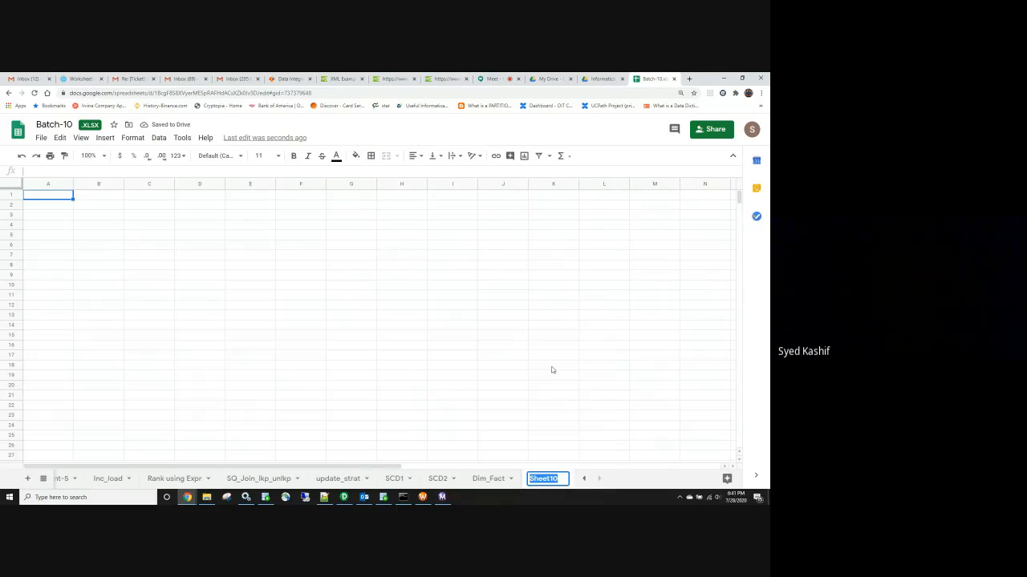
type("INF")
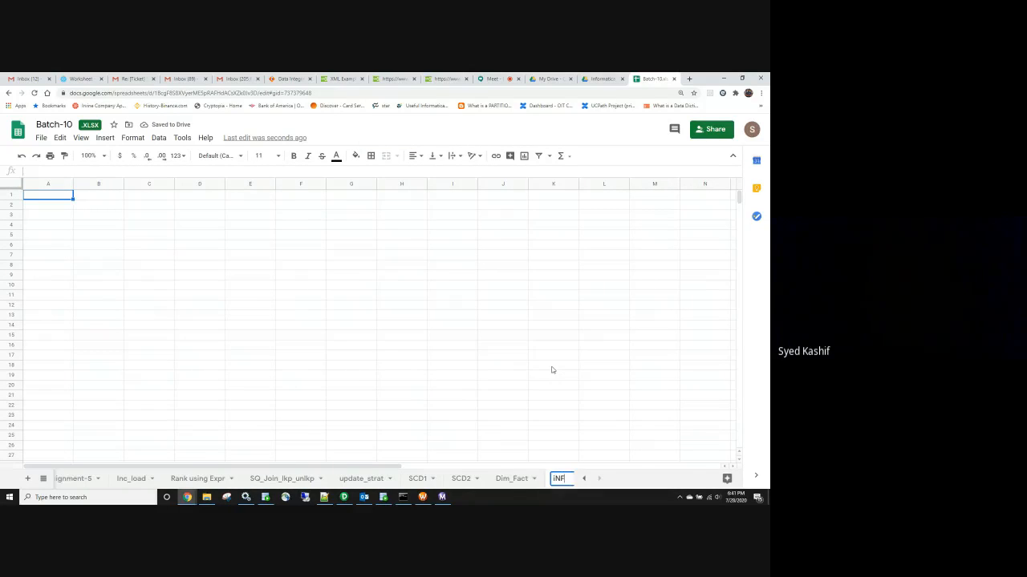
key("BackSpace")
key("BackSpace")
key("BackSpace")
type("Infa_pc")
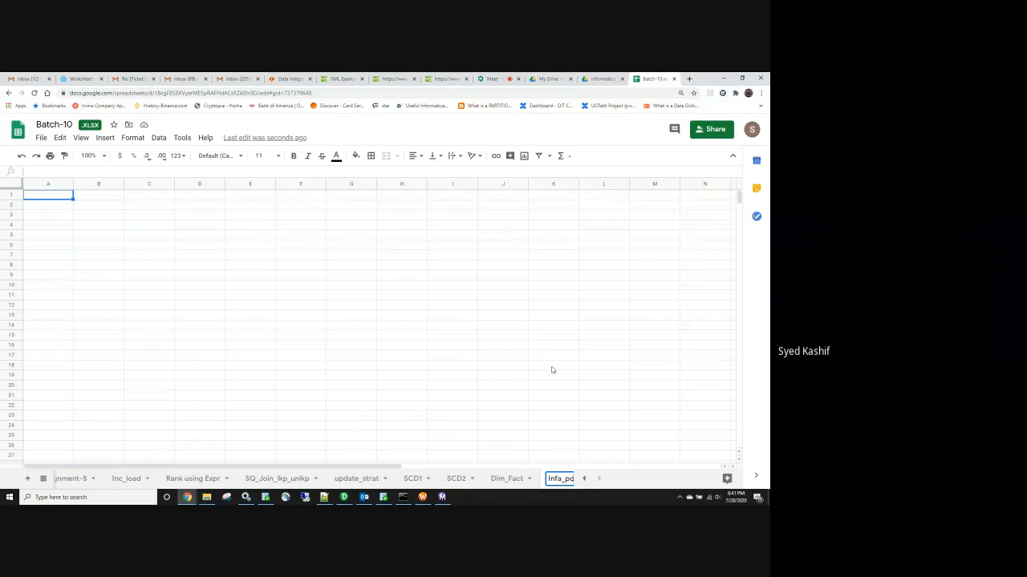
type("_")
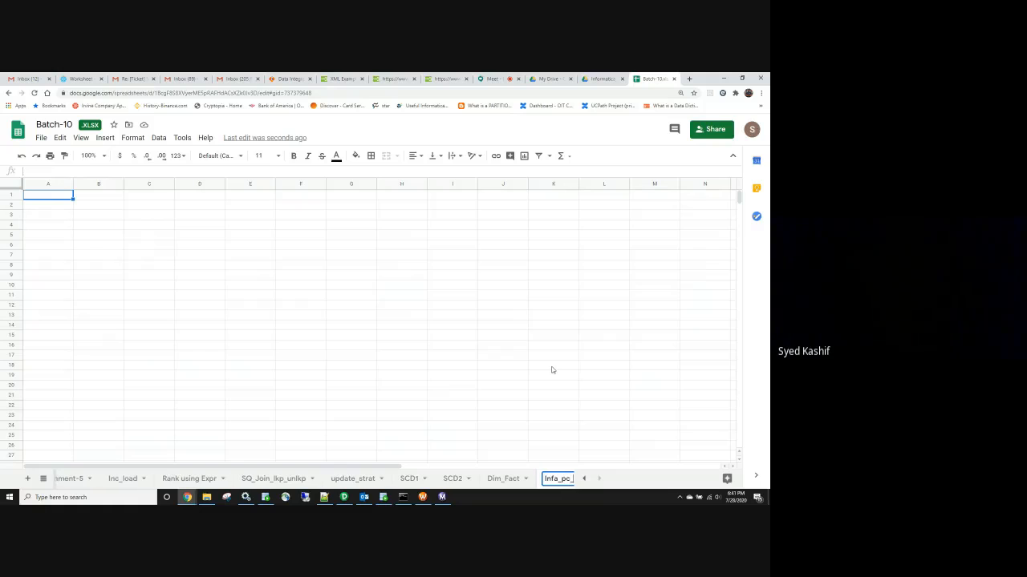
type("VS_IICA")
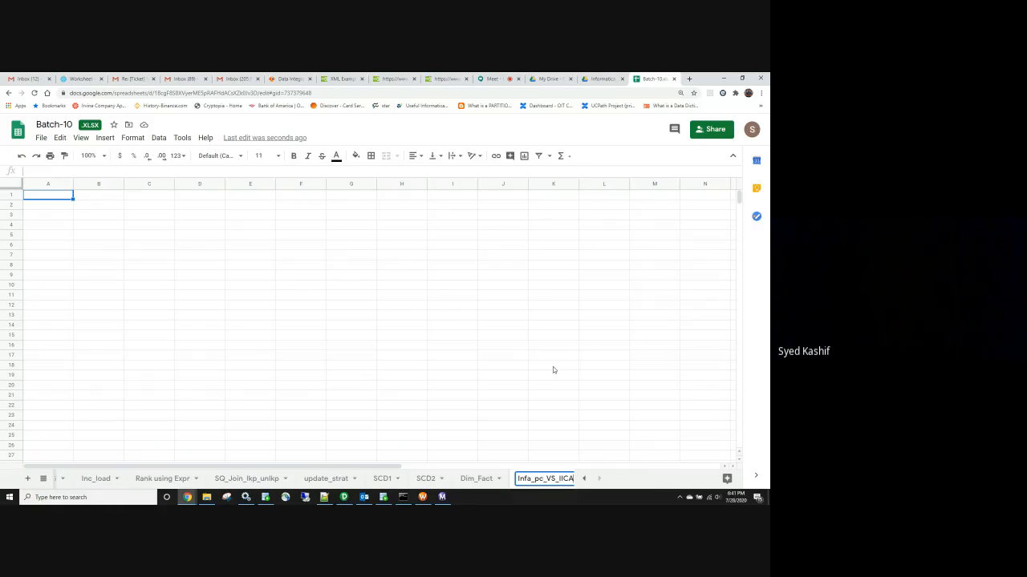
key("BackSpace")
Finish naming the sheet Infa_pc_VS_IICS and enter 'Infa PC' in C8 and 'On Prem' in C9
type("S")
left_click(167, 264)
type("IN")
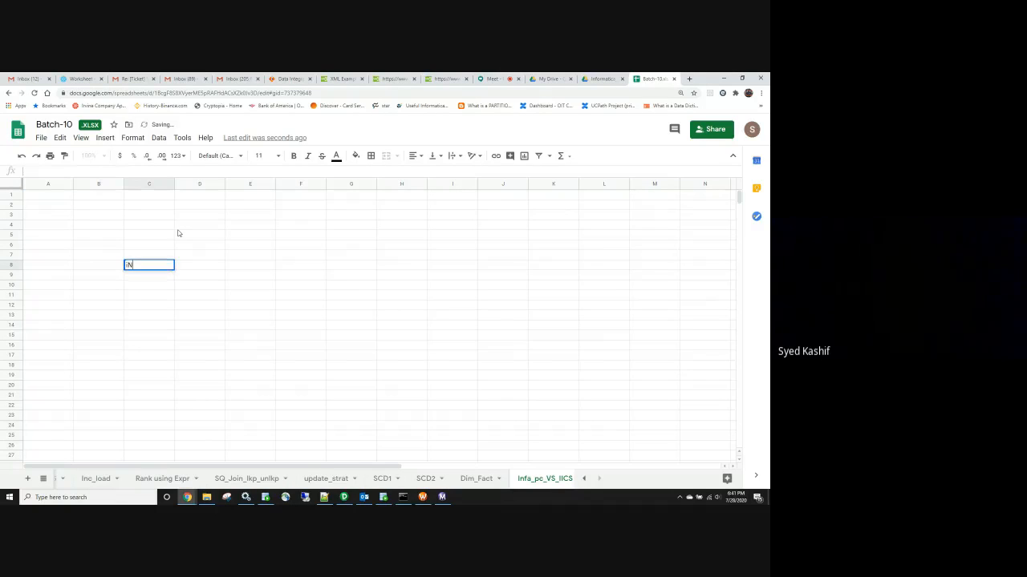
type("FO")
key("BackSpace")
key("BackSpace")
key("BackSpace")
key("BackSpace")
type("Infa PC")
key("Return")
type("O")
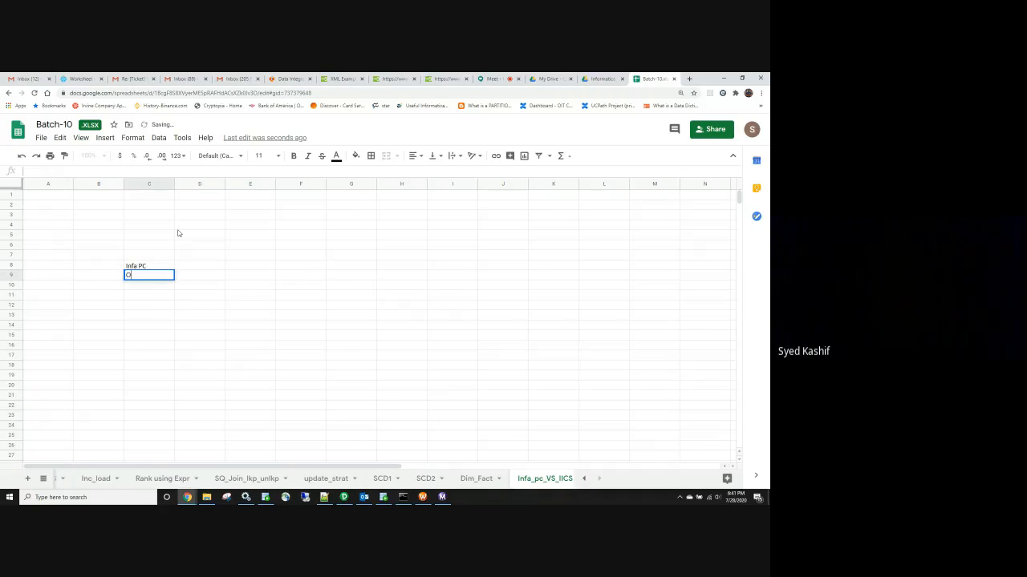
type("N")
key("BackSpace")
type("n Prem")
key("Return")
key("Return")
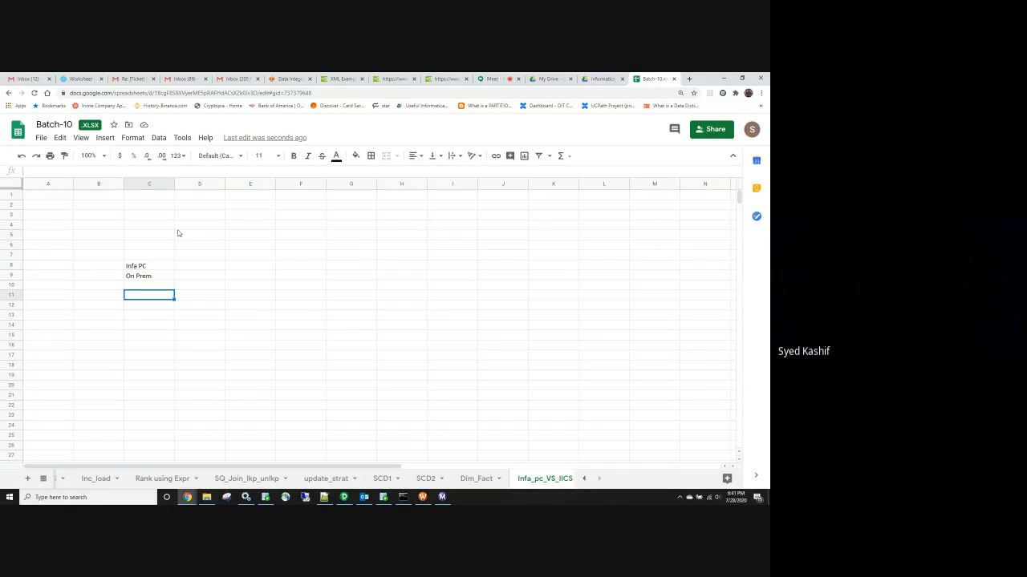
Enter 'Renew License PC' in C11 and widen column C to fit it
type("License")
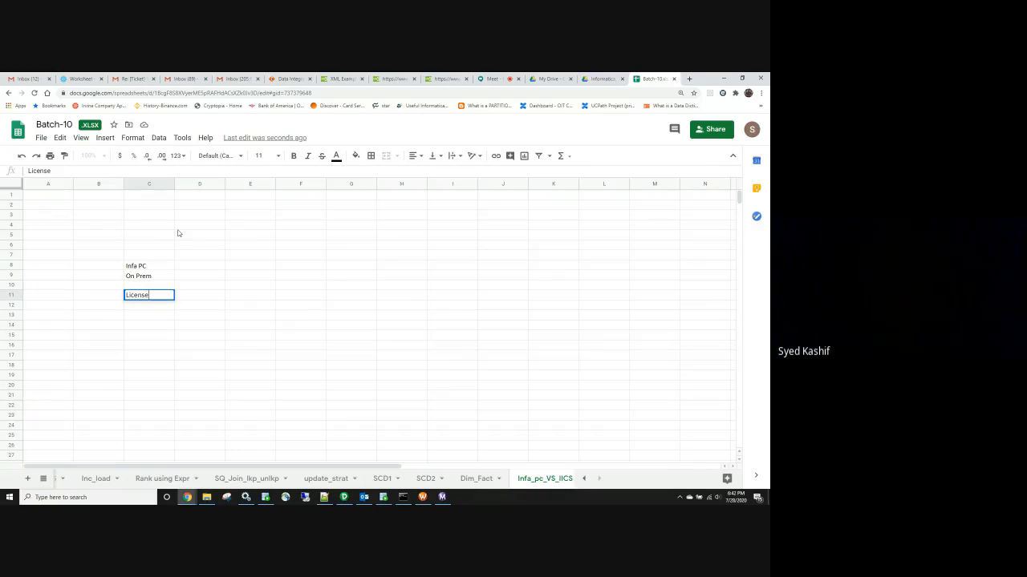
left_click(126, 295)
type("Renew")
left_click(156, 307)
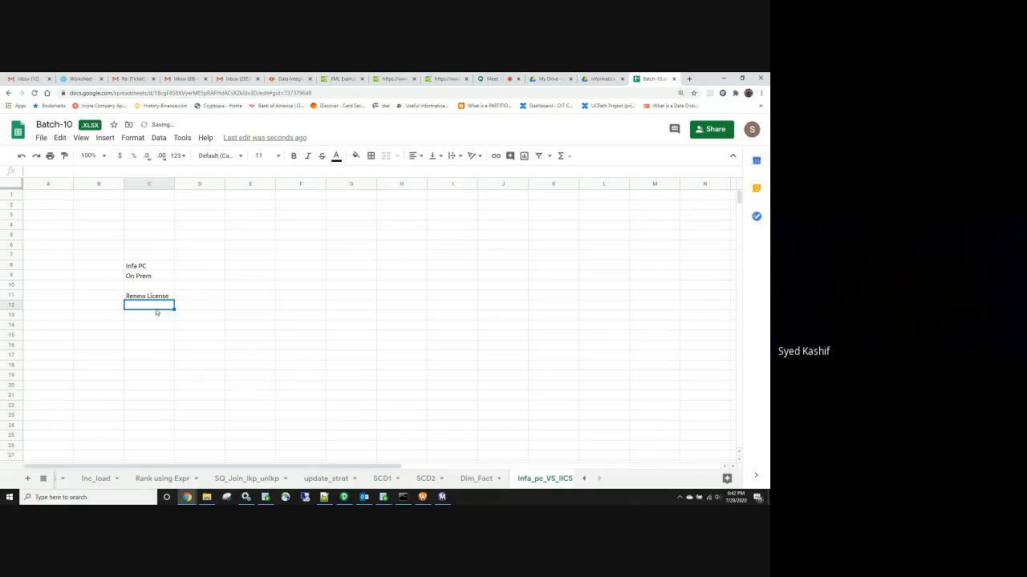
left_click(149, 297)
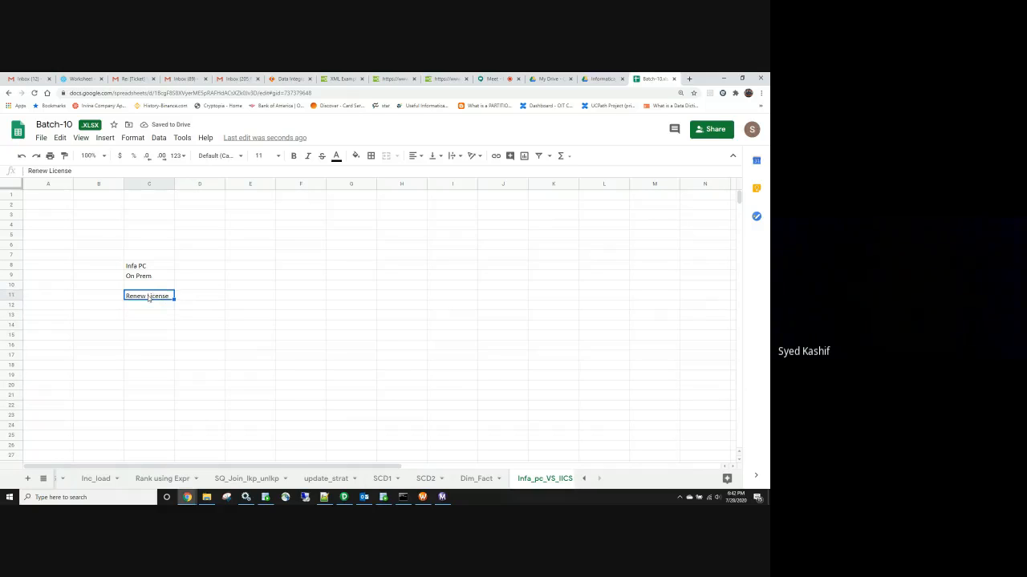
double_click(149, 297)
type("PC")
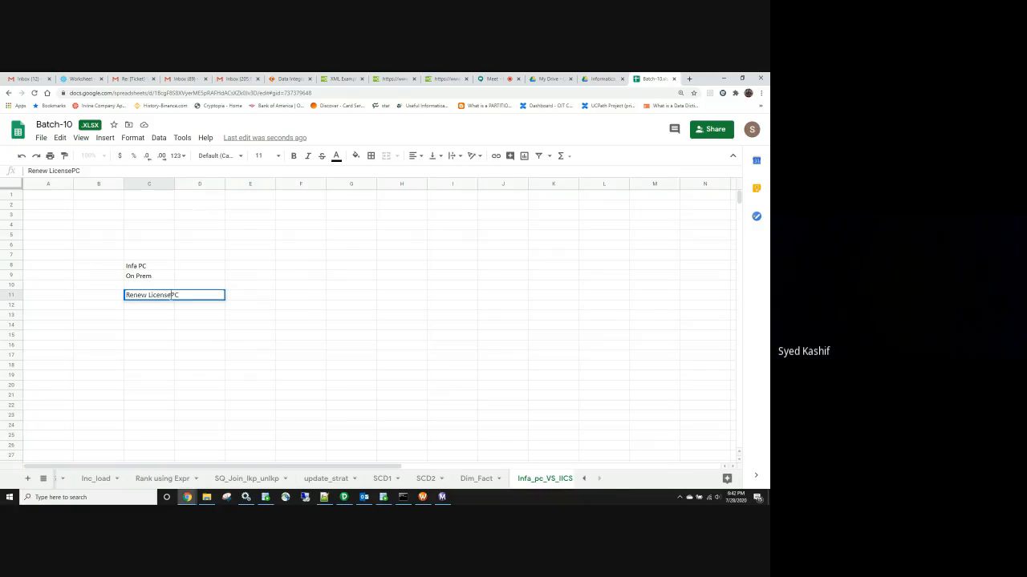
left_click(171, 296)
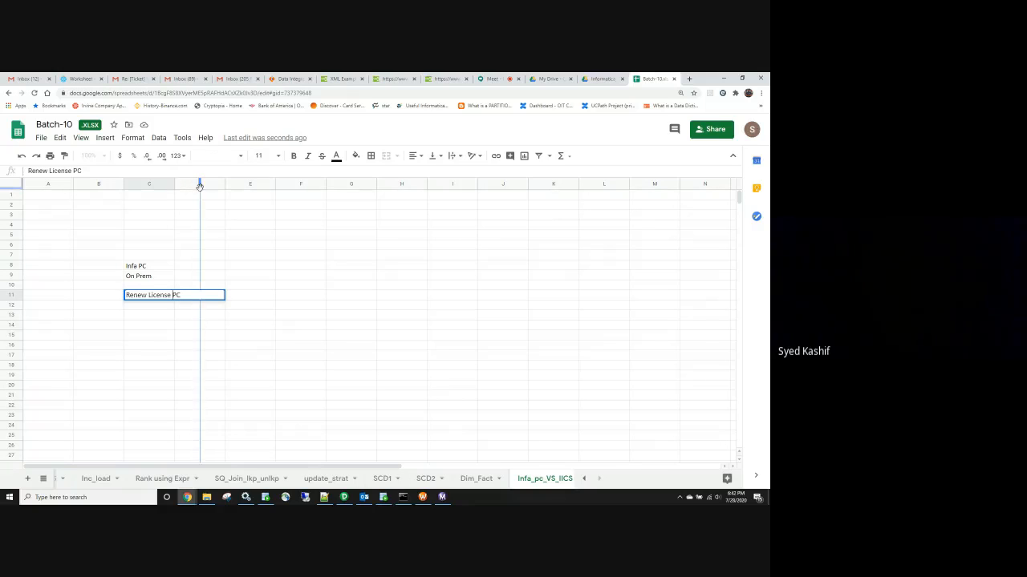
left_click_drag(200, 186, 199, 186)
List Server, Pay electricity and Cooling in C12:C14
left_click(153, 310)
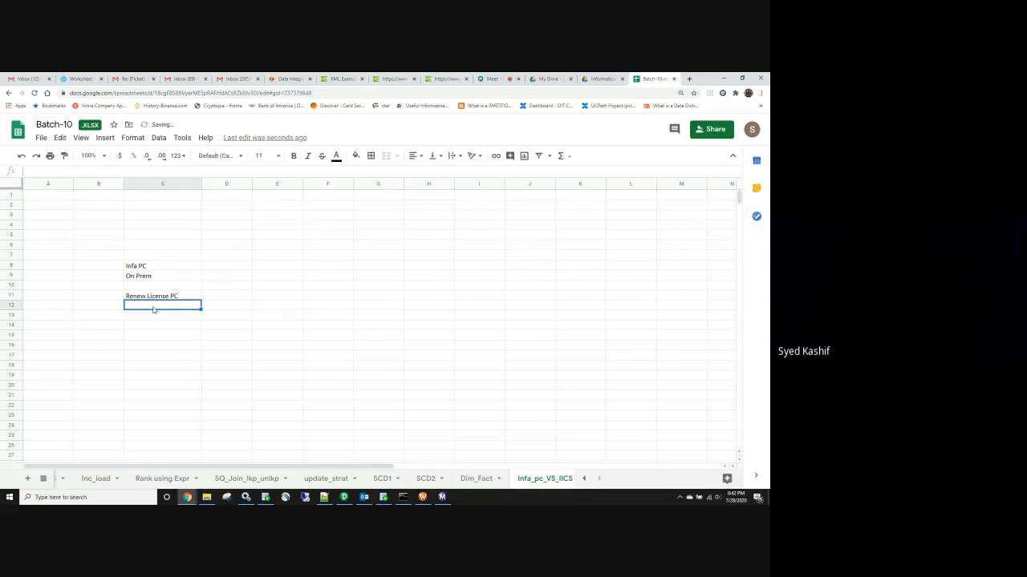
type("LSER")
key("BackSpace")
key("BackSpace")
key("BackSpace")
key("BackSpace")
type("S")
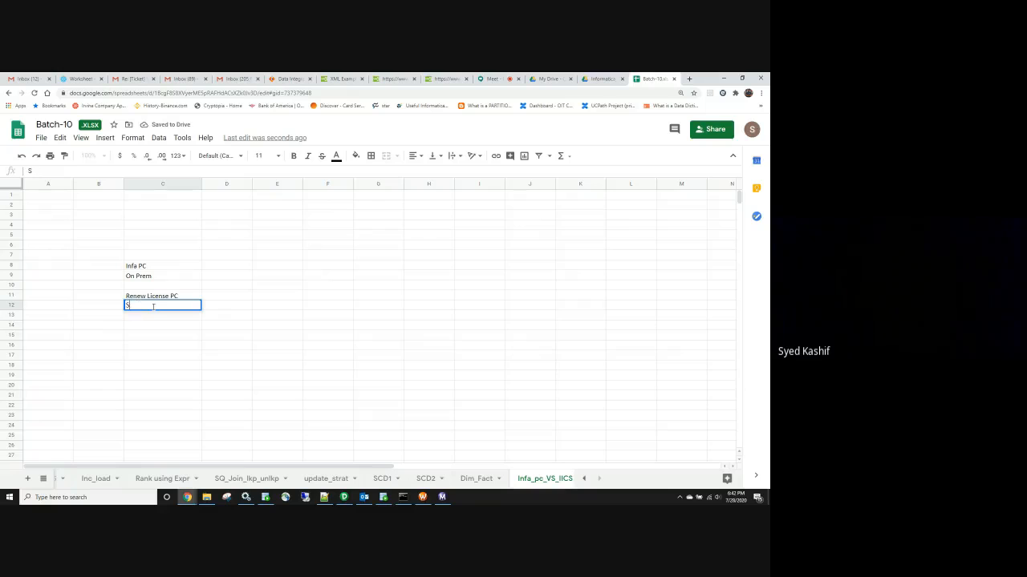
type("erver")
key("Return")
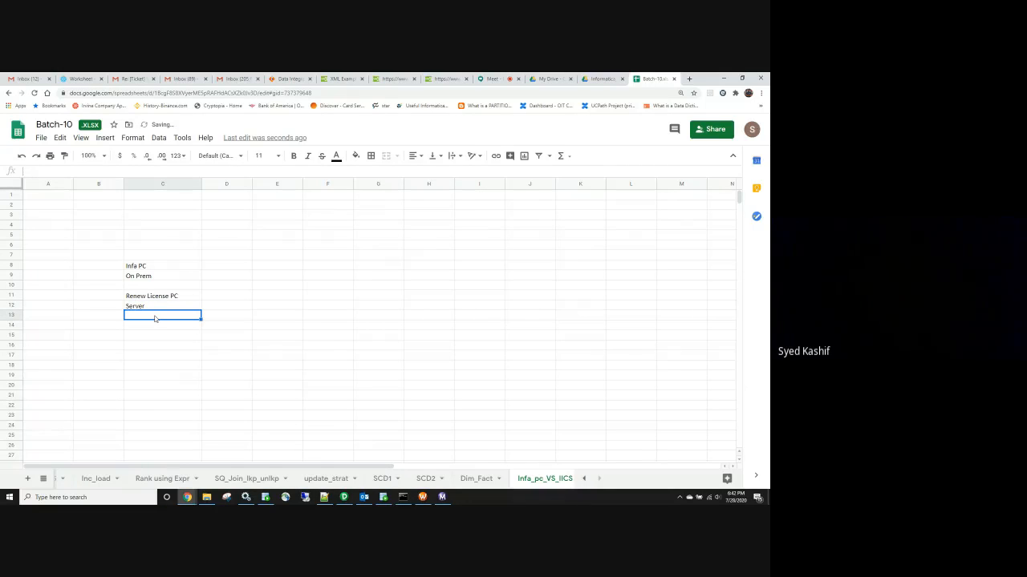
type("Pay elec")
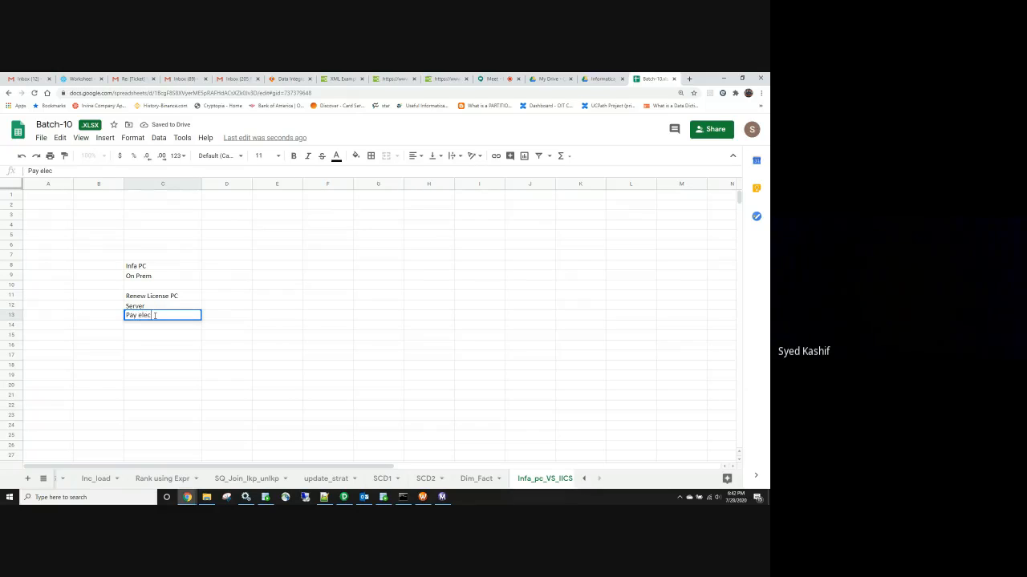
type("tricity")
key("Return")
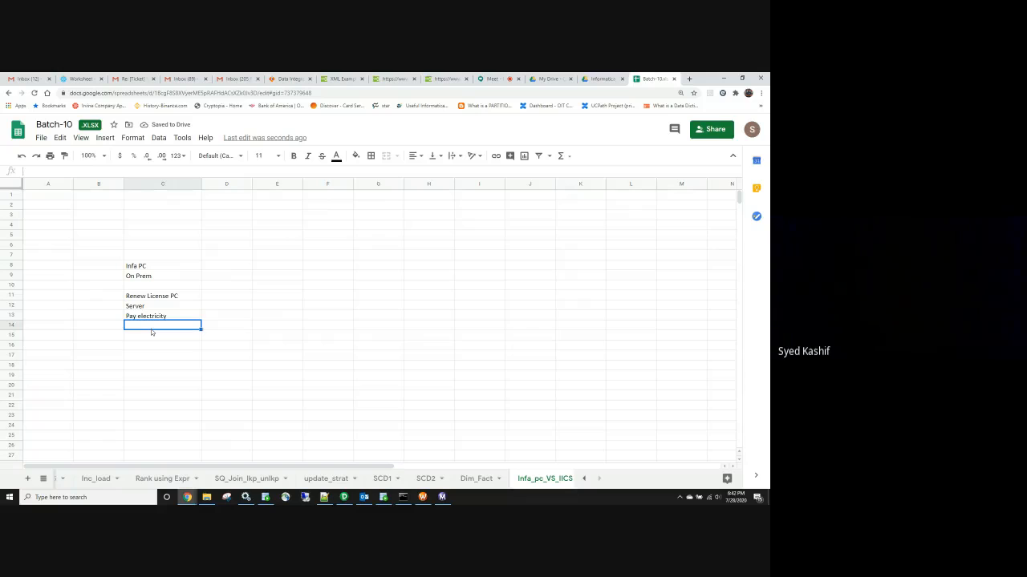
type("Coolin")
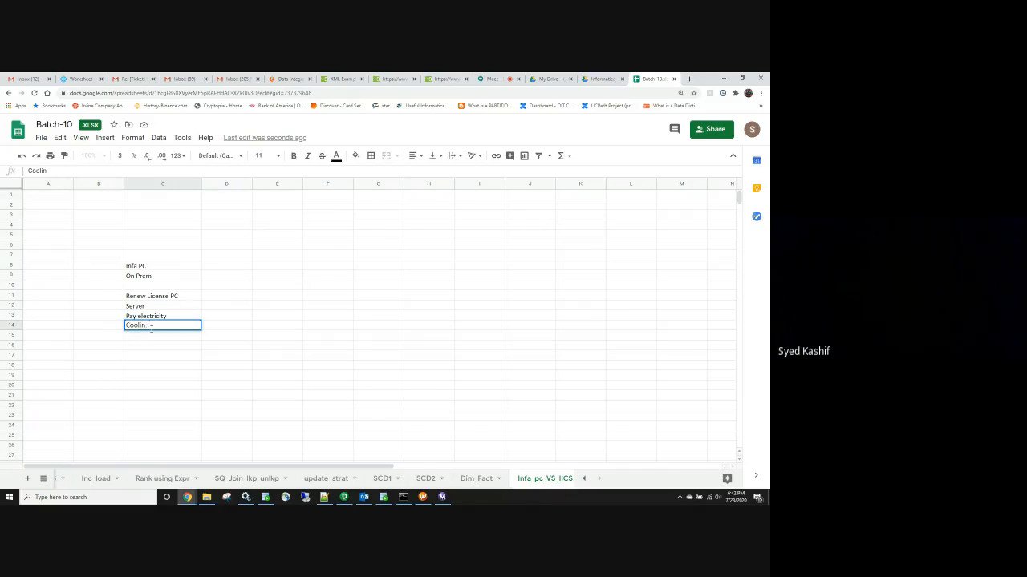
type("g")
key("Return")
Add Rent space and Server admin below Cooling in column C
left_click(148, 326)
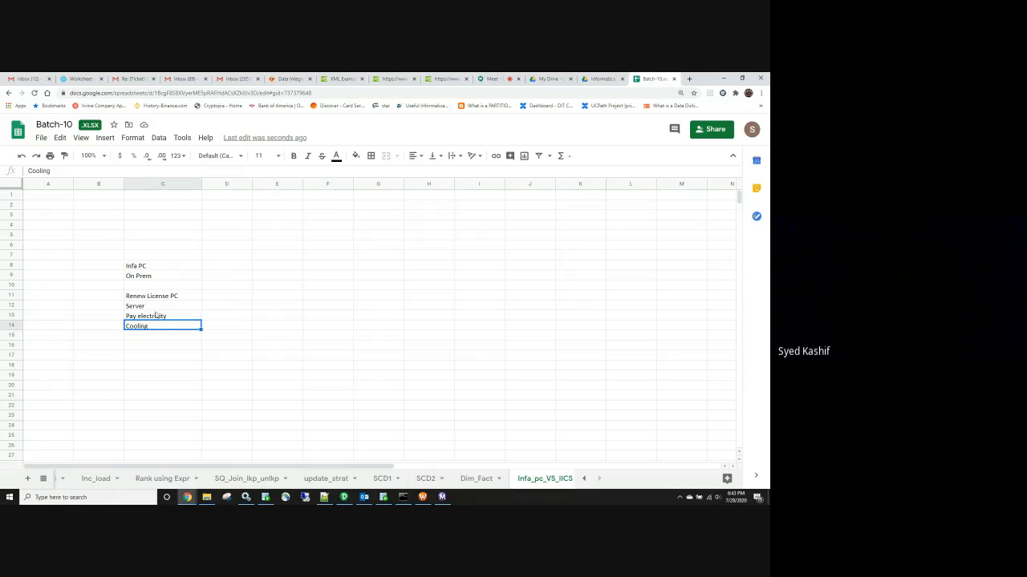
left_click(155, 317)
left_click(140, 339)
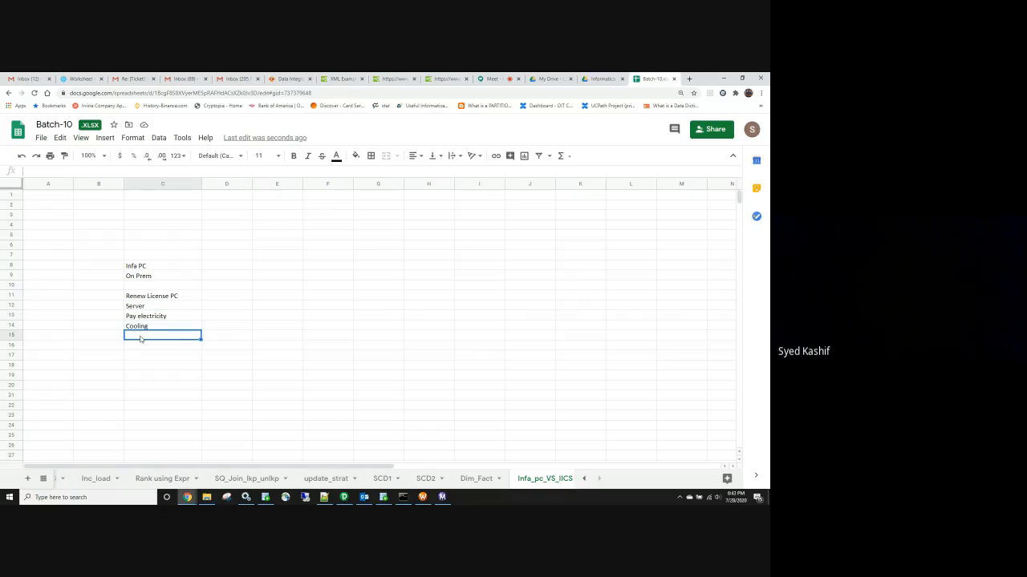
type("Rent a")
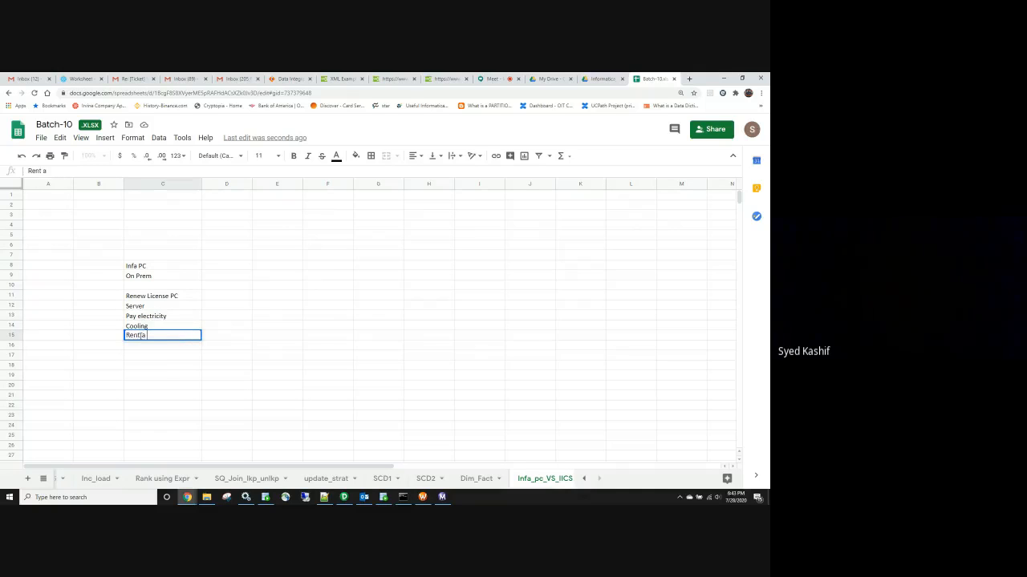
type(" ro")
type(" space")
left_click(157, 373)
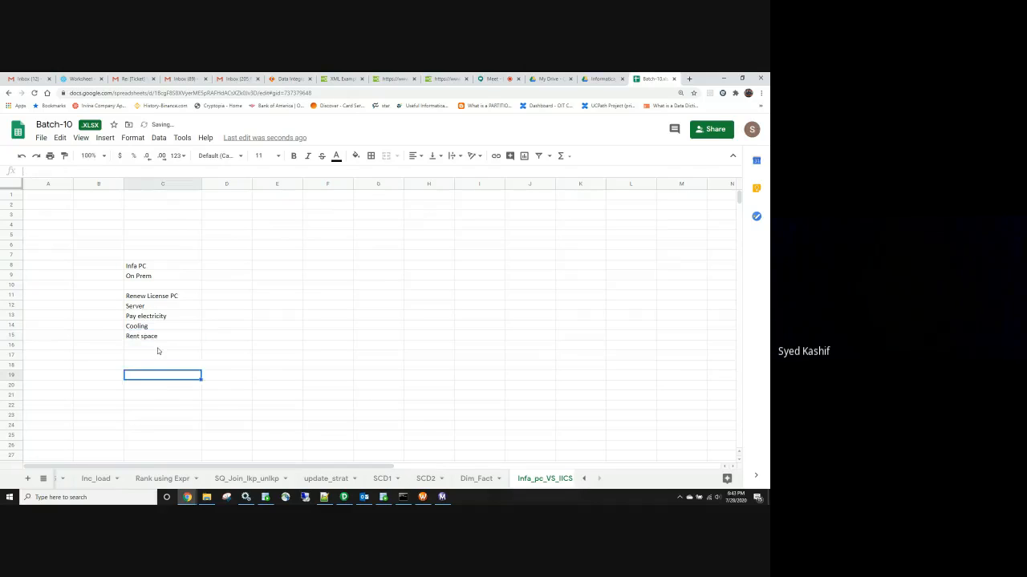
left_click(158, 346)
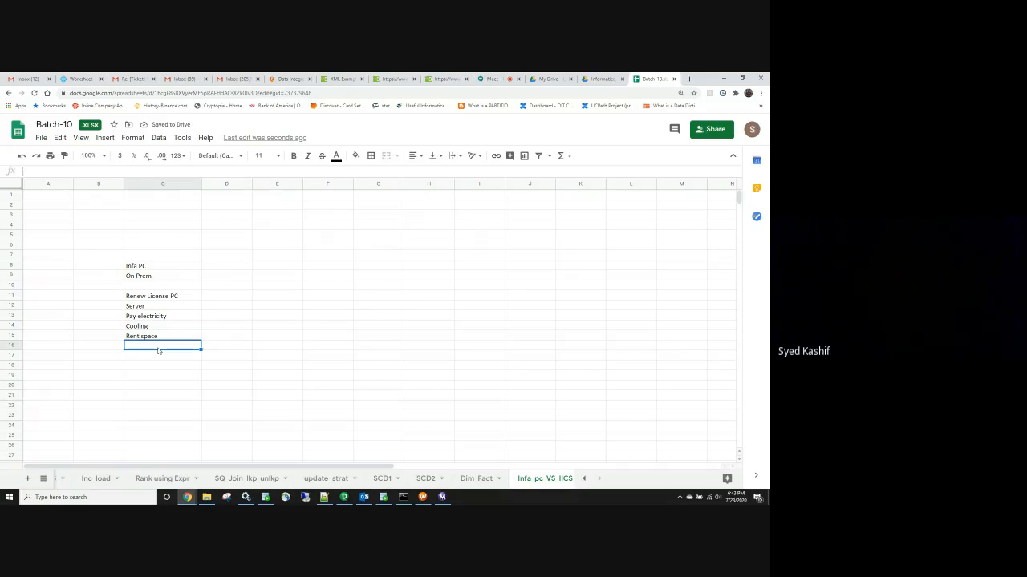
type("Sever adim")
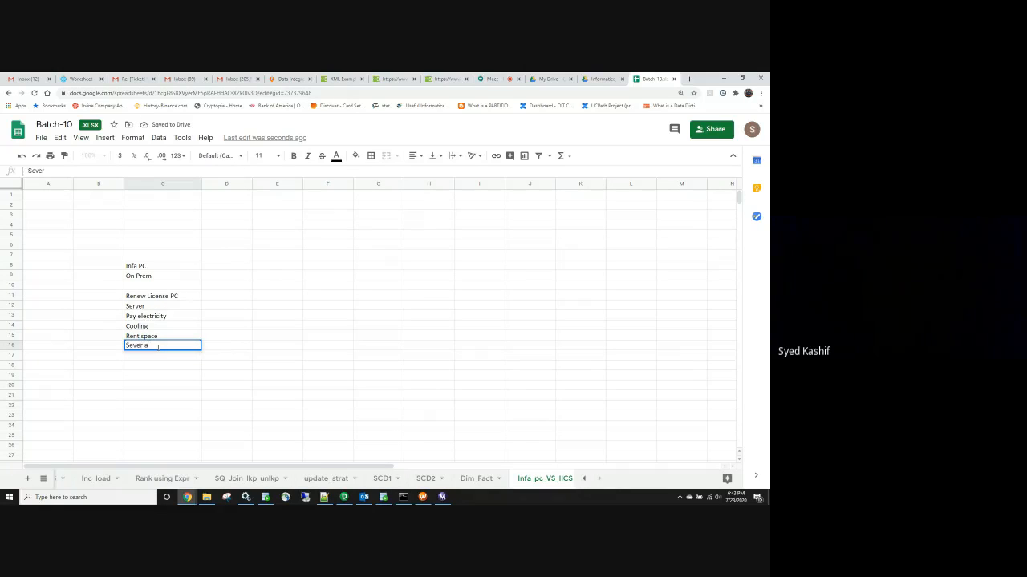
key("BackSpace")
key("BackSpace")
type("min")
left_click(133, 345)
type("r")
left_click(105, 350)
Label B16 'Unix' and B17 'Infa admin', then select cells B11:B16
type("Unix")
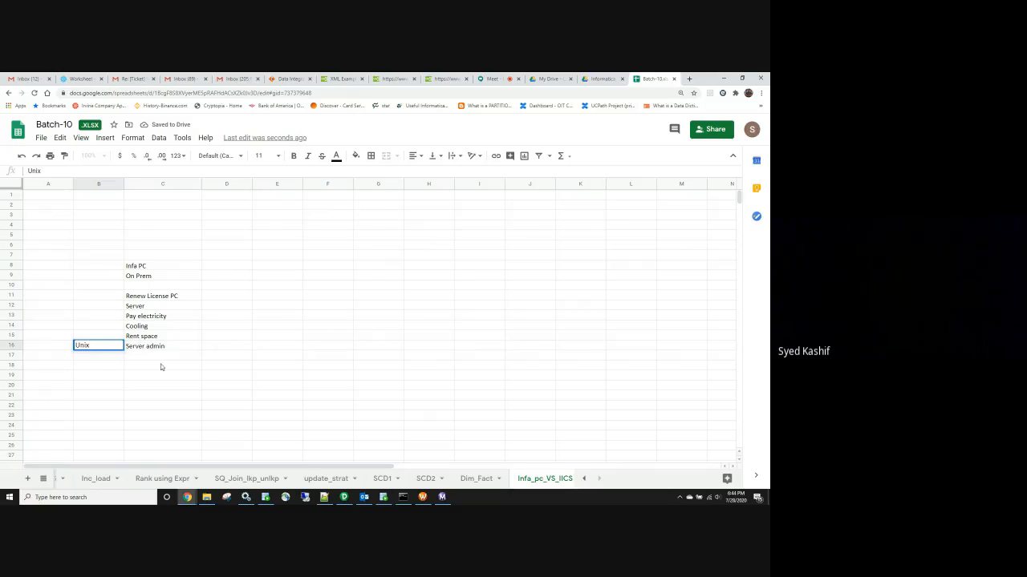
left_click(226, 365)
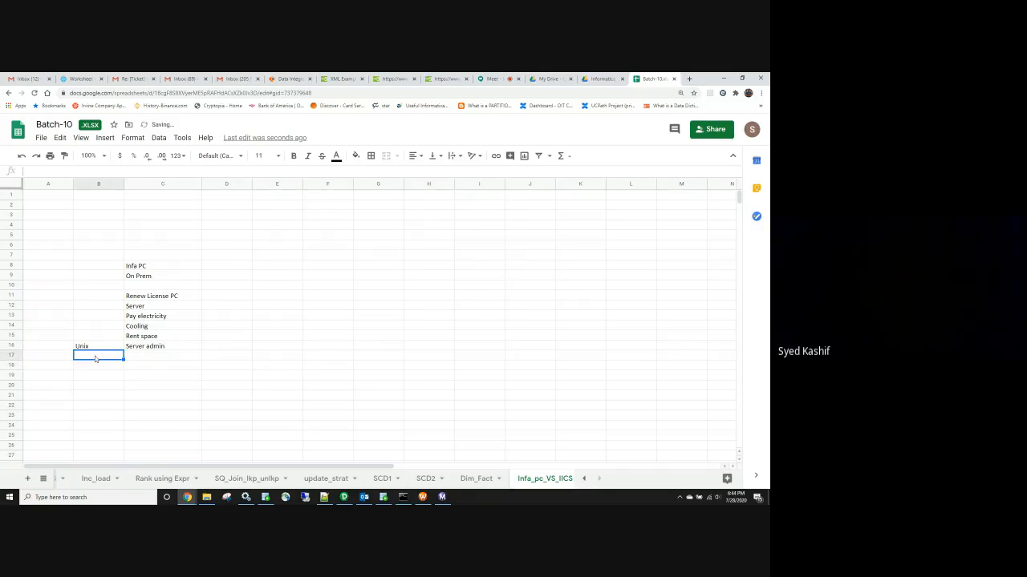
type("Infa admin")
left_click(138, 359)
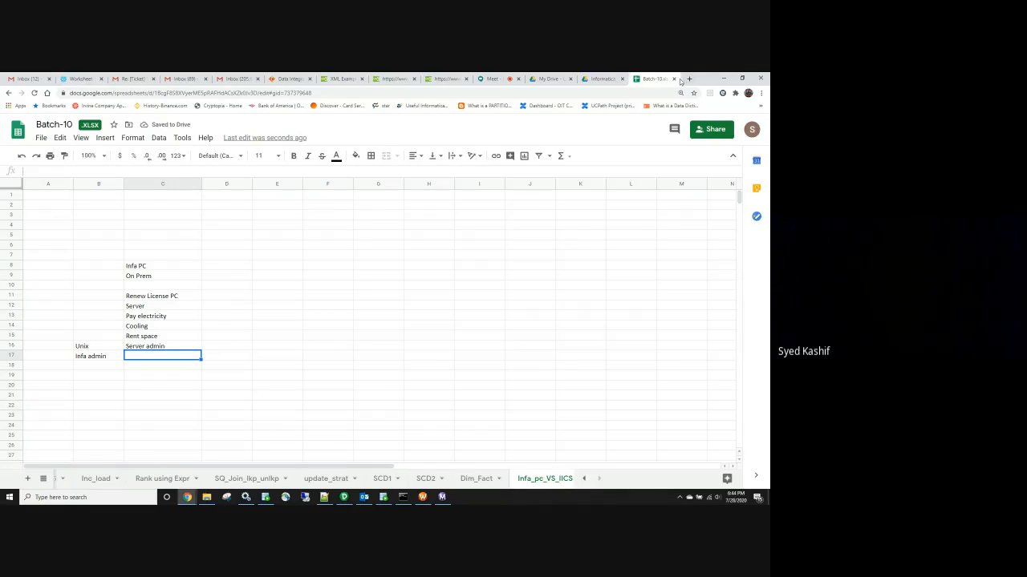
left_click_drag(95, 299, 98, 346)
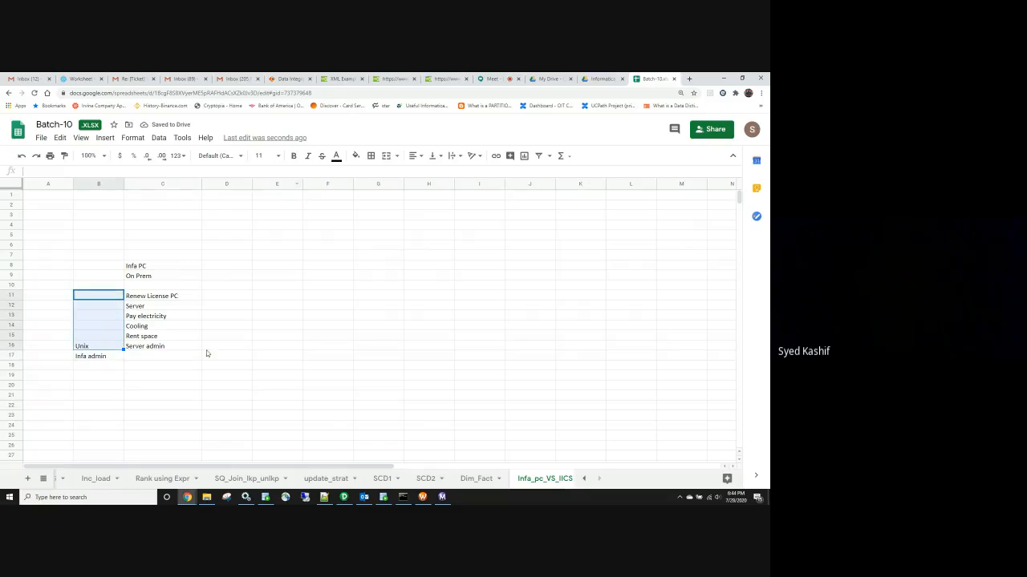
left_click(214, 349)
Enter 120,000/yr in D16 and copy it into D17
type("120")
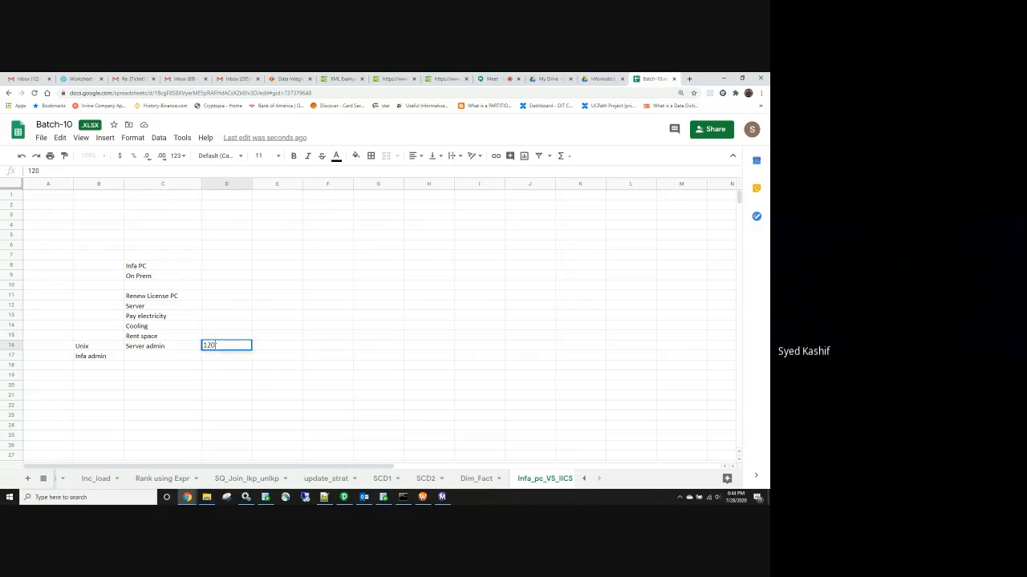
type(",000/y")
type("e")
left_click(222, 355)
left_click(224, 348)
key("ctrl+c")
left_click(223, 357)
key("ctrl+v")
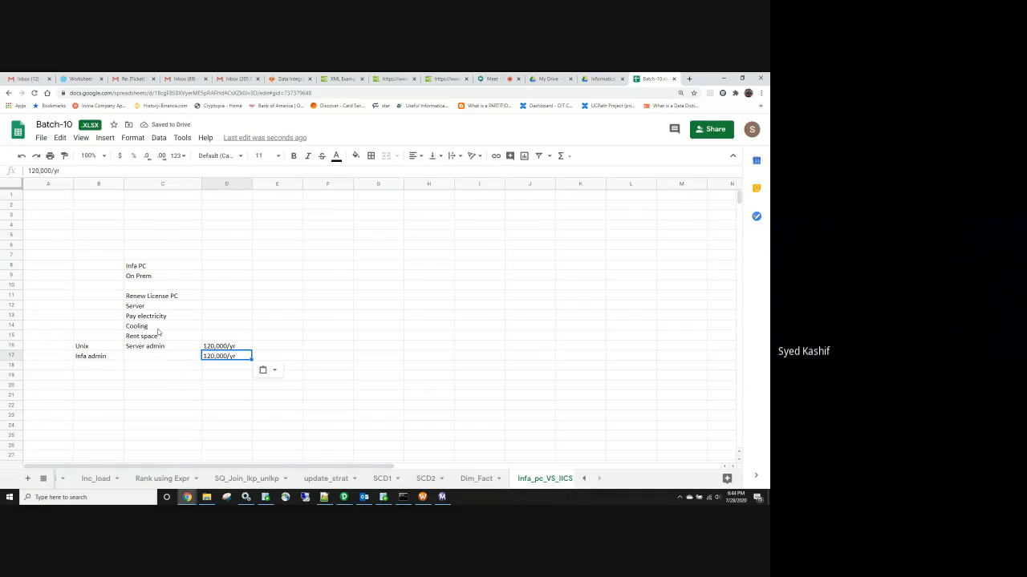
Walk through the unpriced cost items and admin labels, then select cost cells D12:D17
left_click(207, 308)
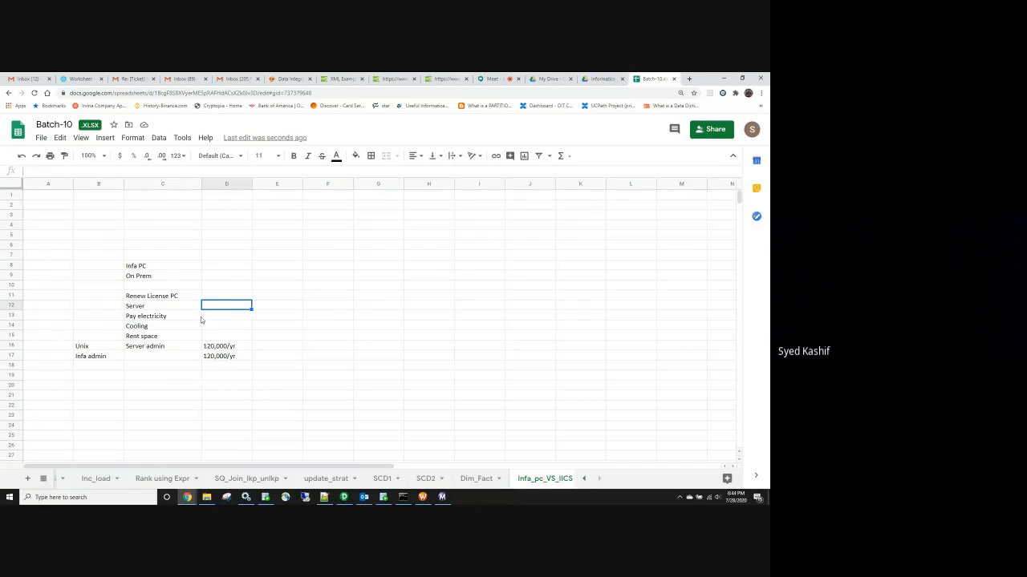
left_click(205, 318)
left_click(207, 329)
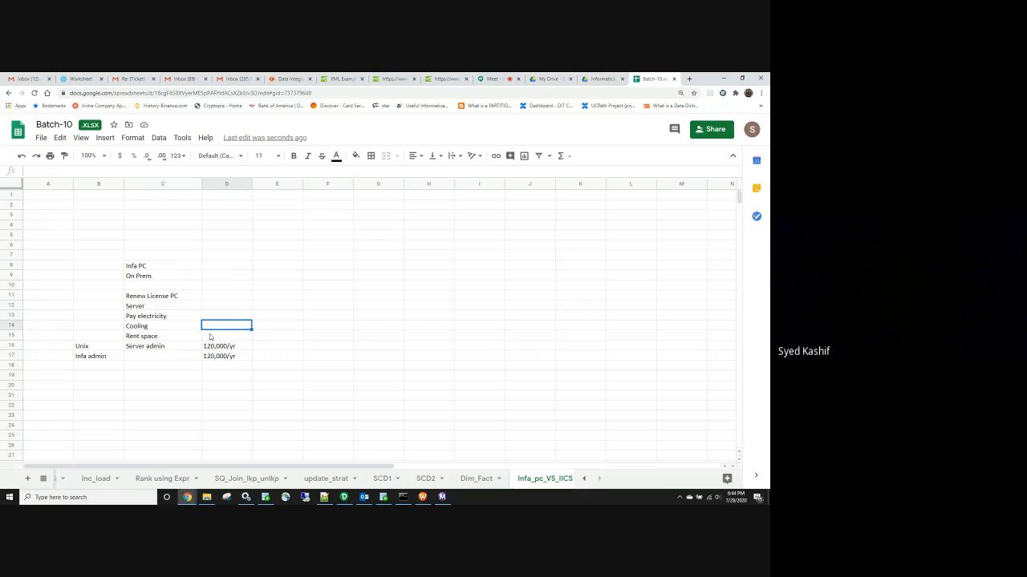
left_click(210, 337)
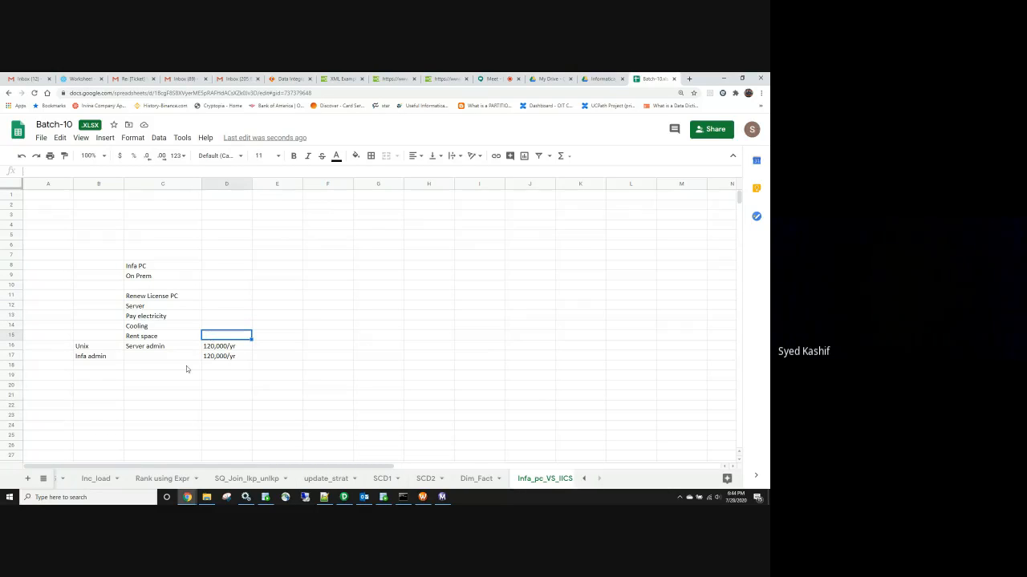
left_click(99, 359)
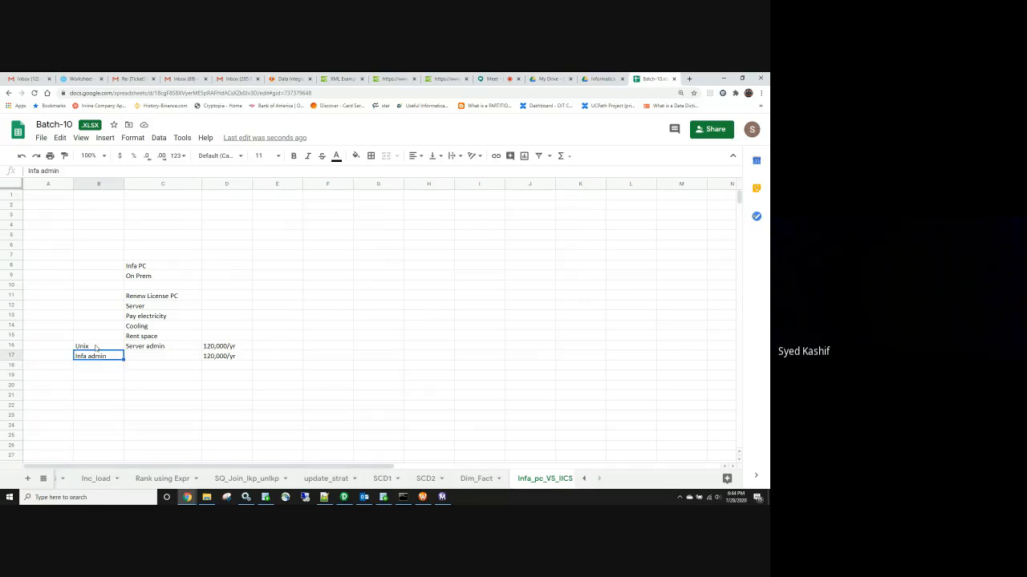
left_click(96, 347)
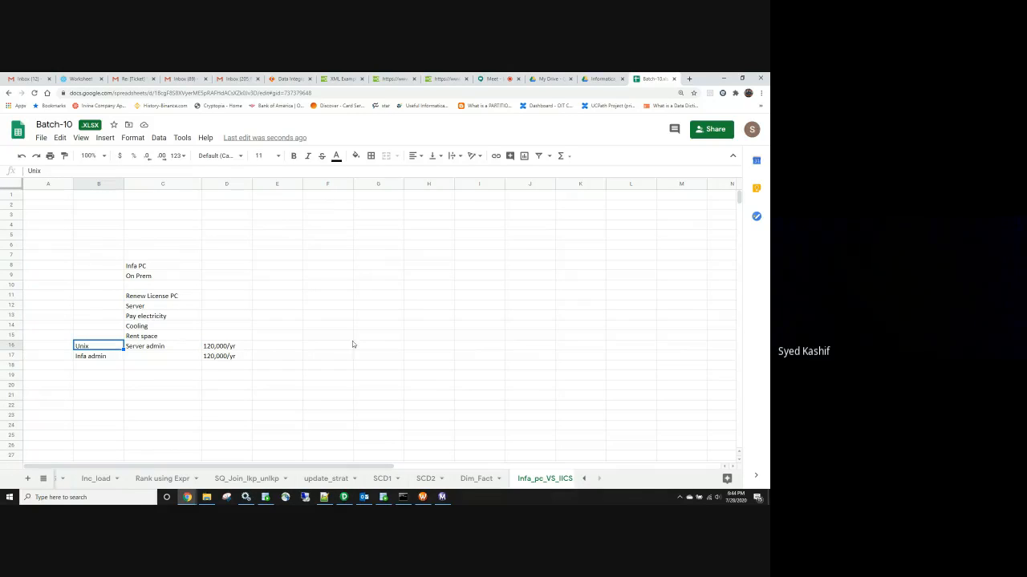
left_click(147, 307)
left_click(90, 347)
left_click(92, 361)
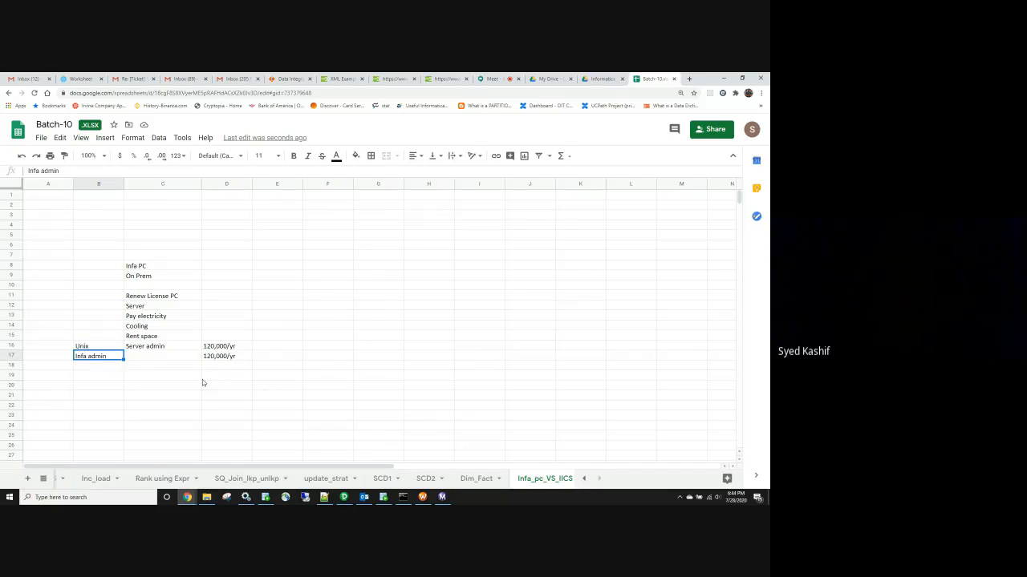
left_click(93, 348)
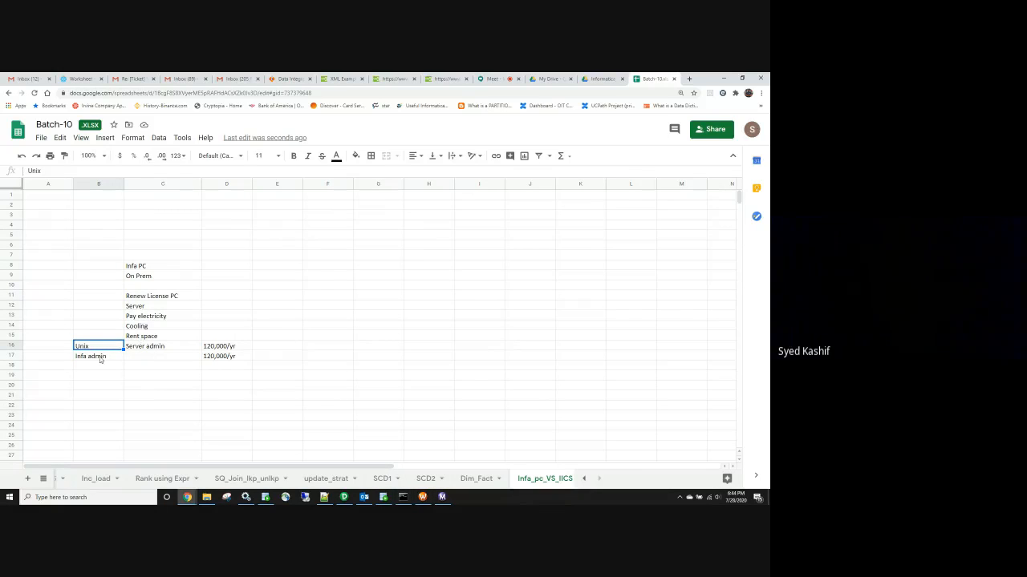
left_click(102, 360)
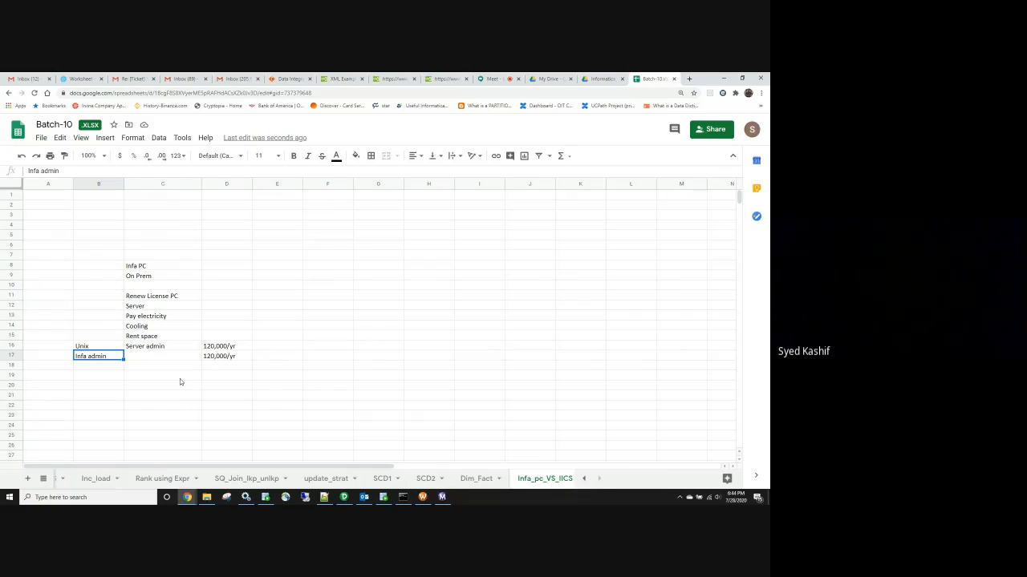
mouse_move(210, 357)
left_mouse_down()
mouse_move(211, 280)
mouse_move(211, 303)
left_mouse_up()
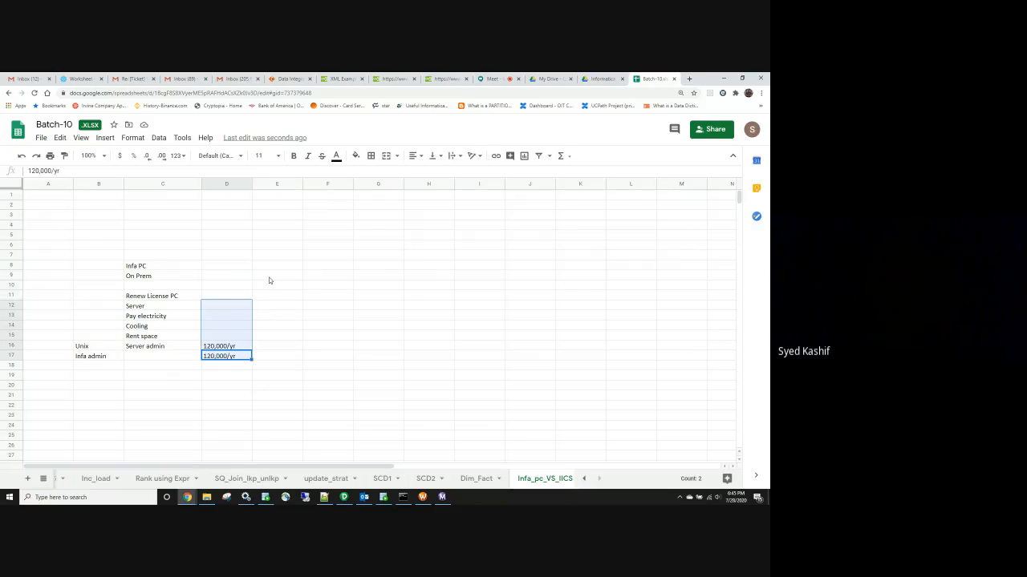
Head column E 'IICS' and put 'Renew Yr' in E11, adapted from C11
left_click(272, 265)
type("IICS")
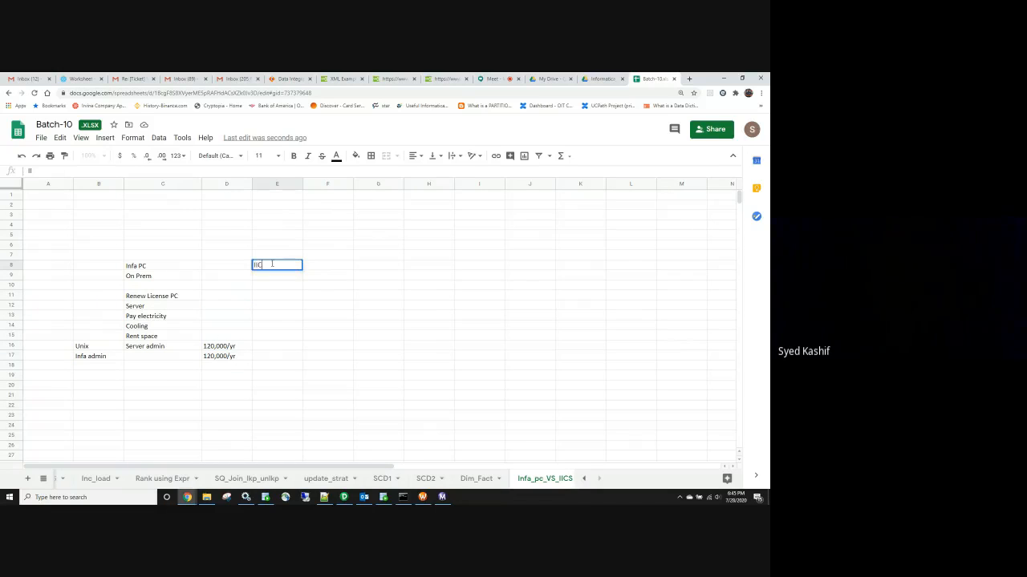
left_click(266, 299)
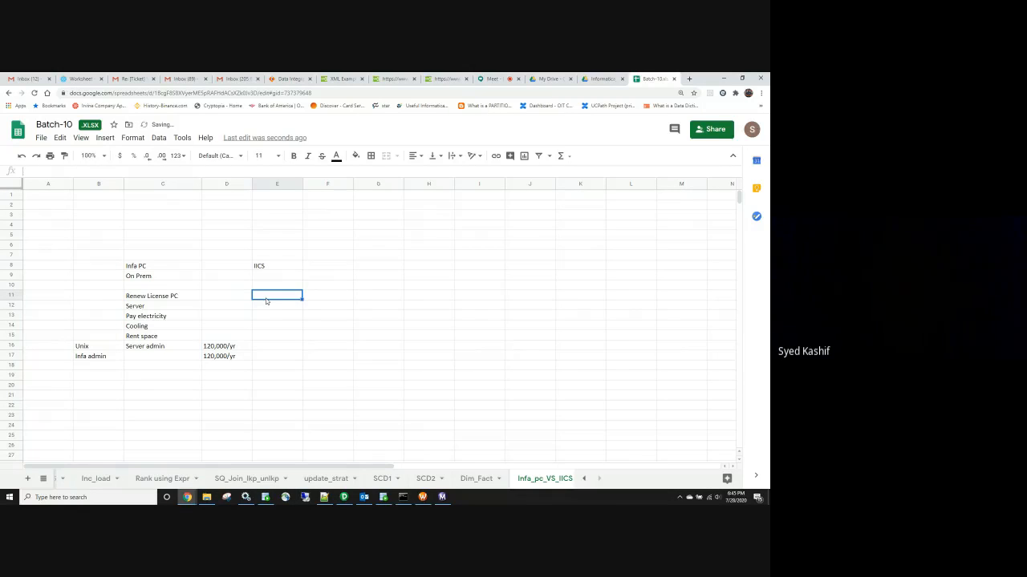
left_click(169, 298)
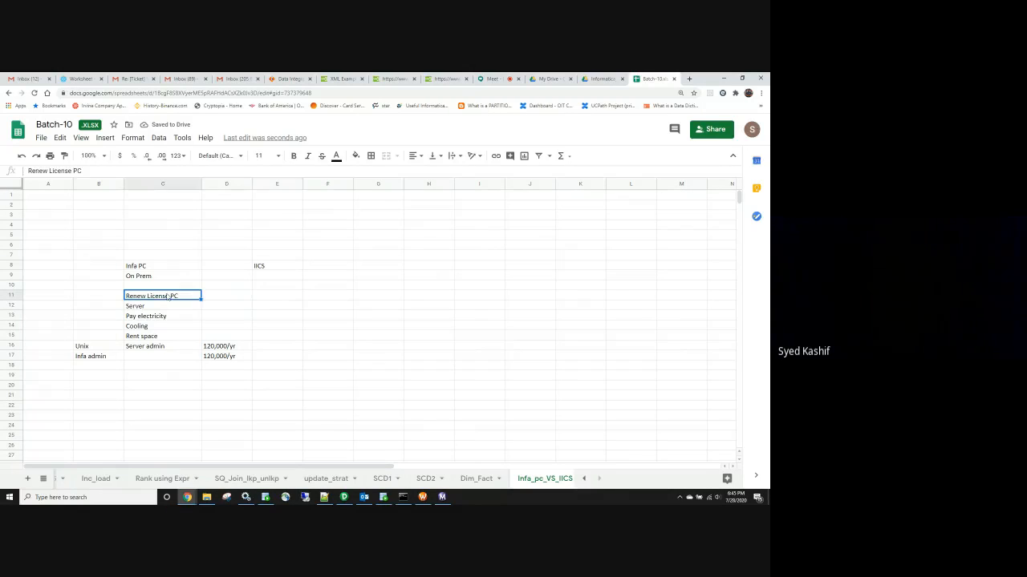
key("ctrl+c")
left_click(264, 299)
key("ctrl+v")
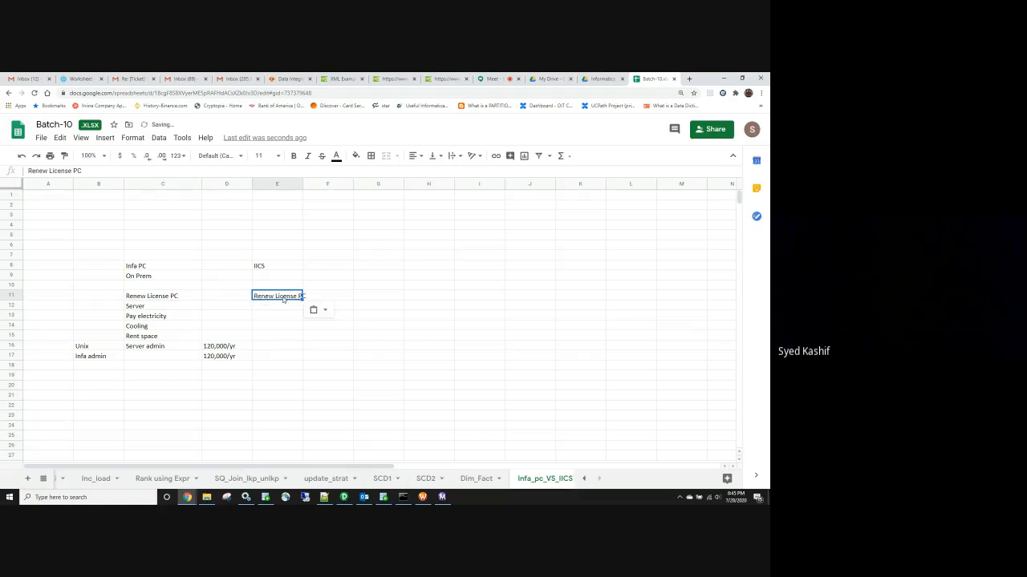
double_click(276, 296)
left_click_drag(277, 295, 311, 295)
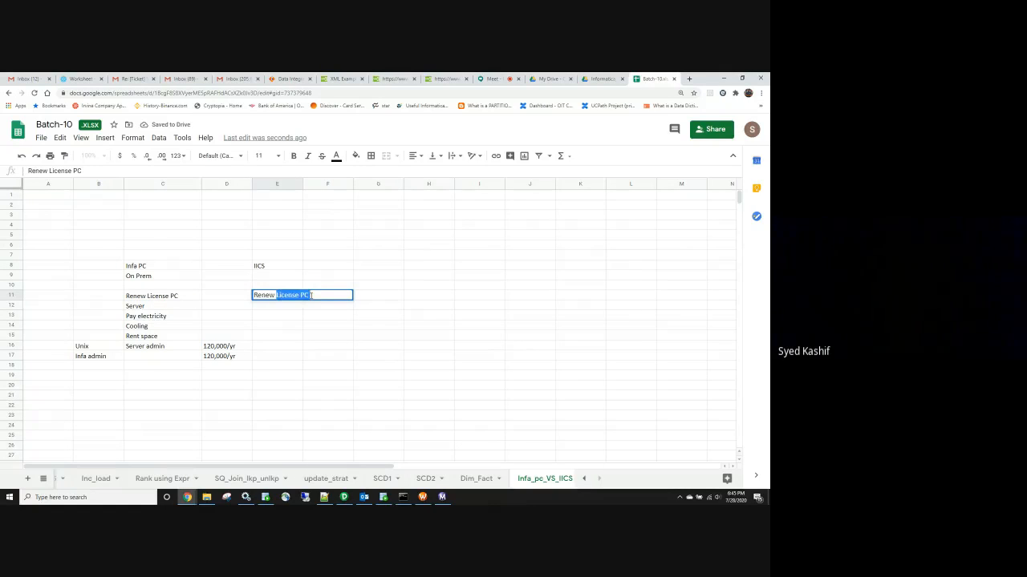
type("YR")
key("BackSpace")
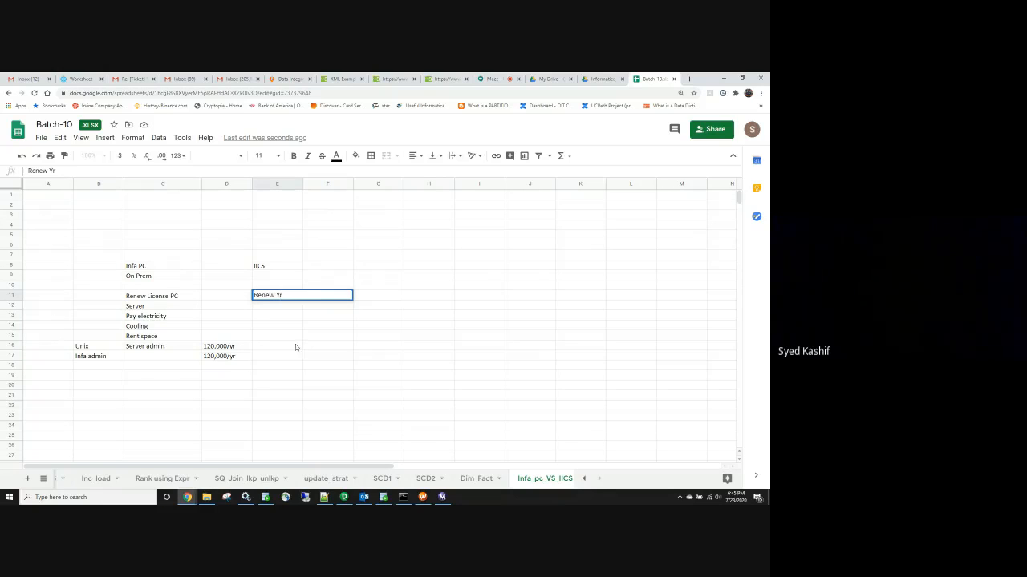
left_click(295, 345)
Fill E12:E16 with No server, No server, No ac, No space and No unix admin
left_click(165, 309)
left_click(277, 309)
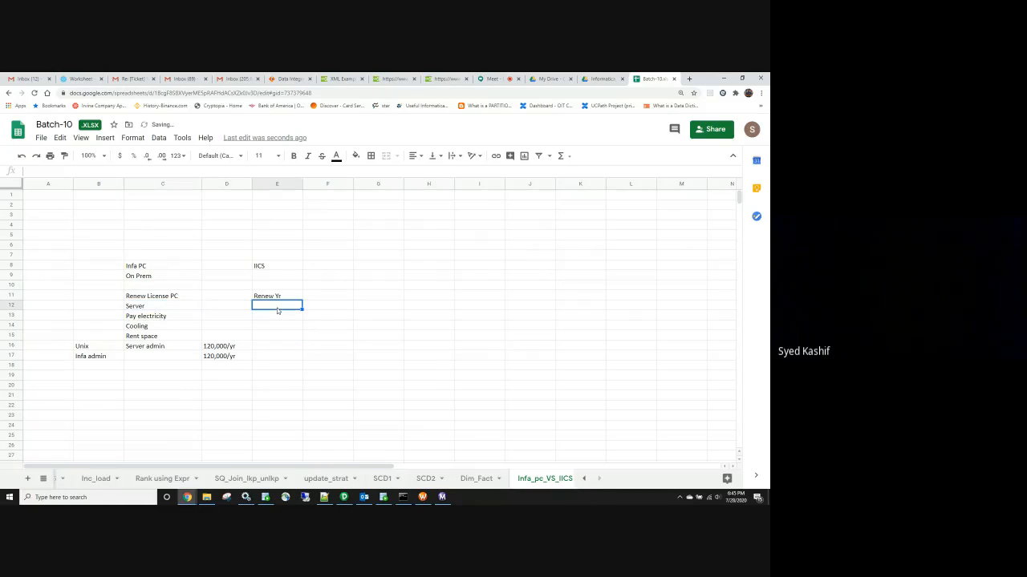
type("No server")
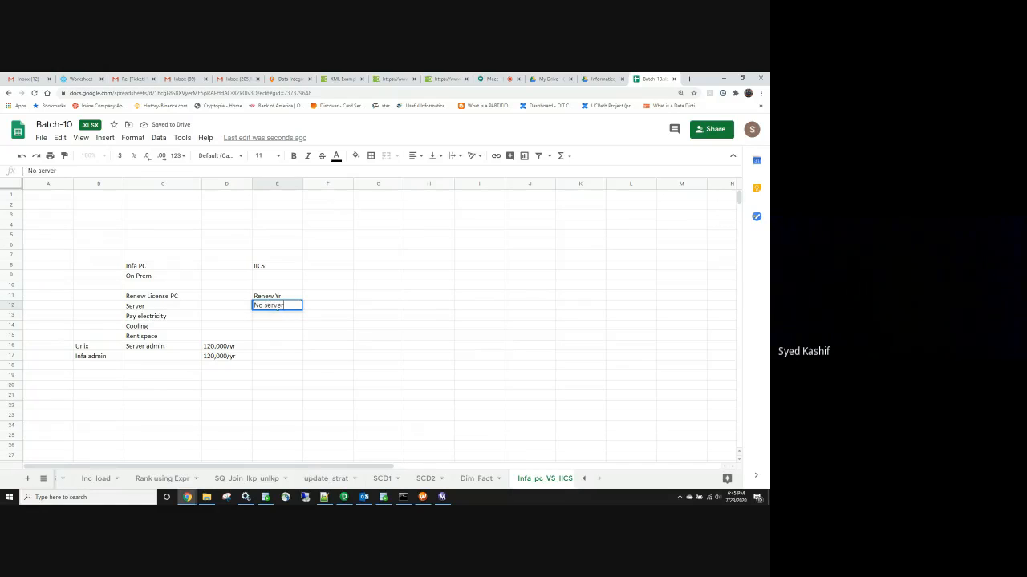
key("Return")
type("No server")
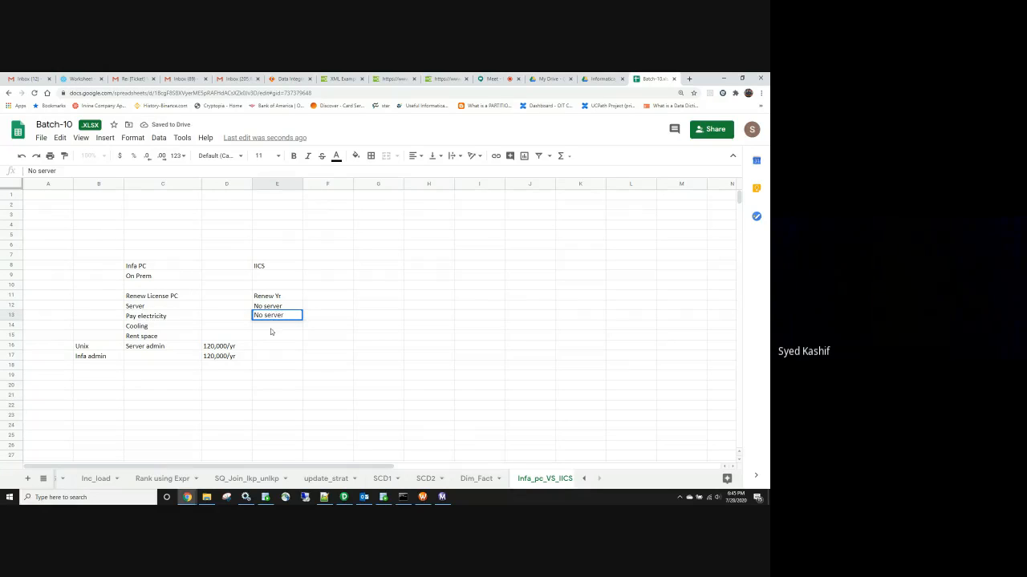
key("Return")
type("No ac")
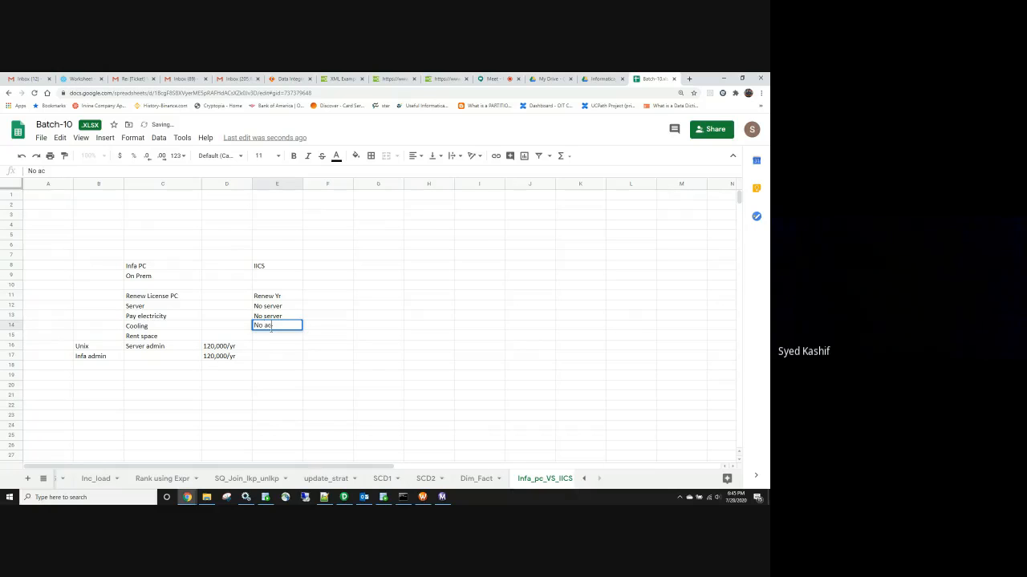
key("Return")
type("N")
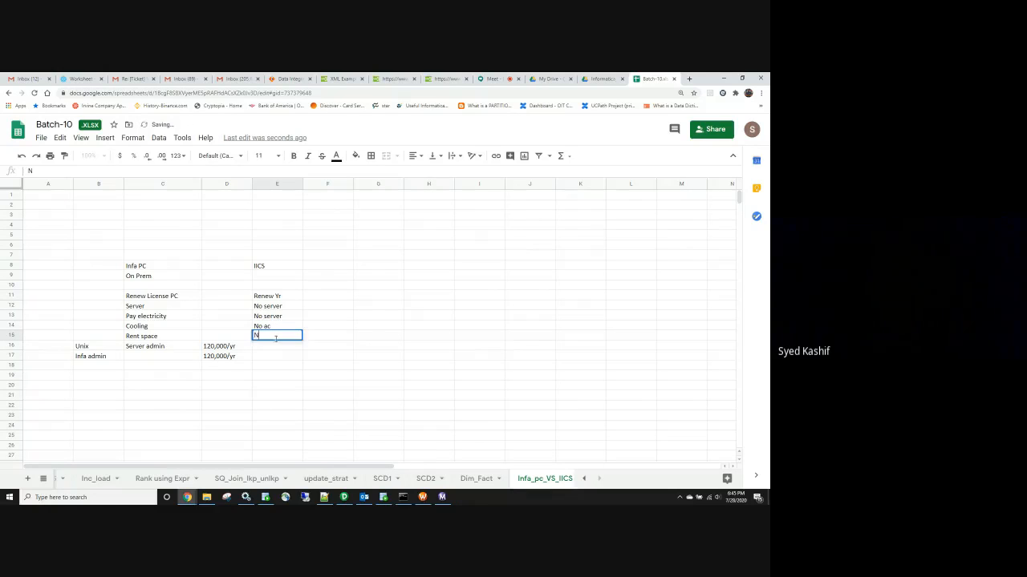
type("o space")
left_click(155, 339)
left_click(262, 349)
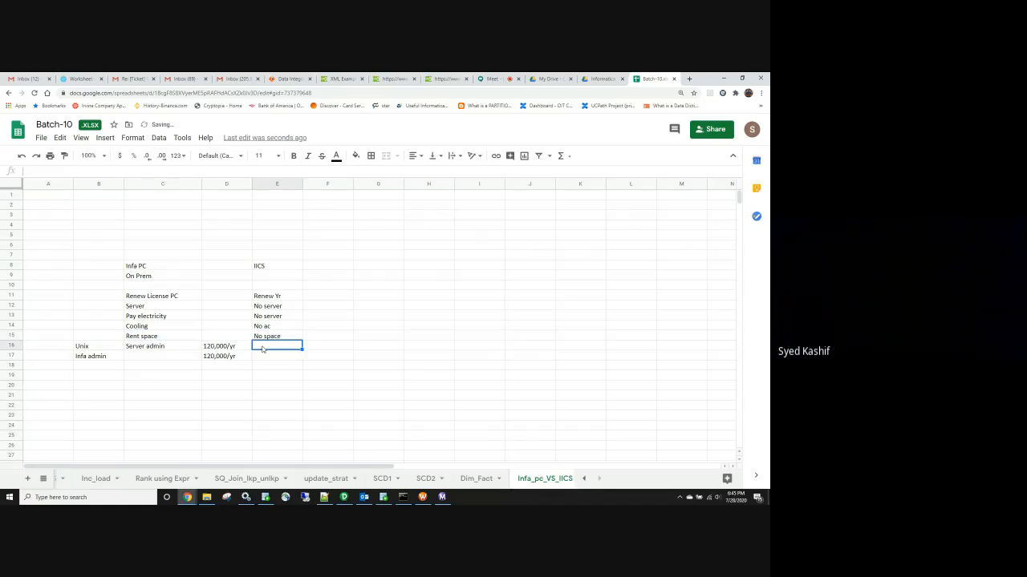
type("No unix")
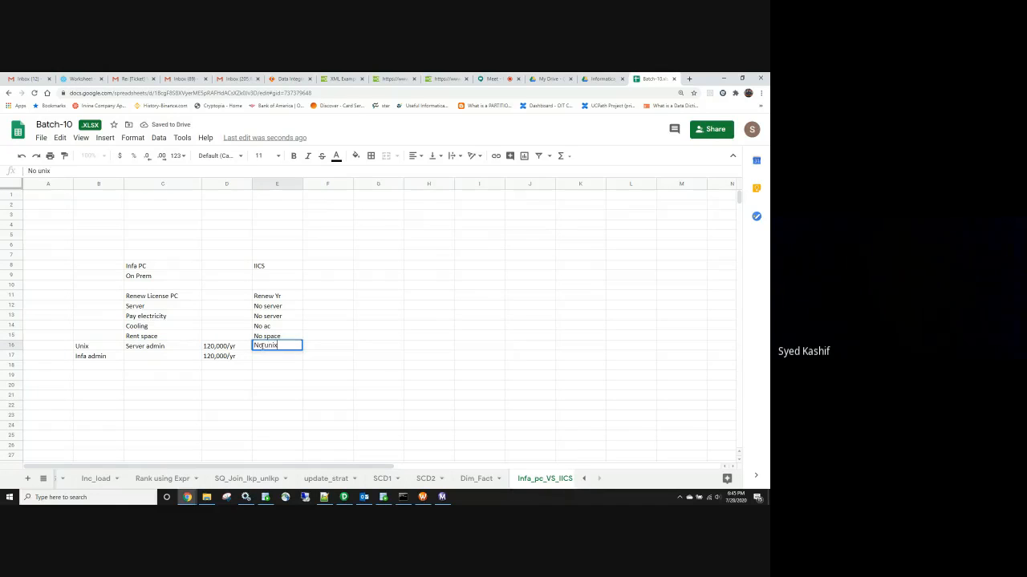
type(" admin")
left_click(271, 360)
type("No")
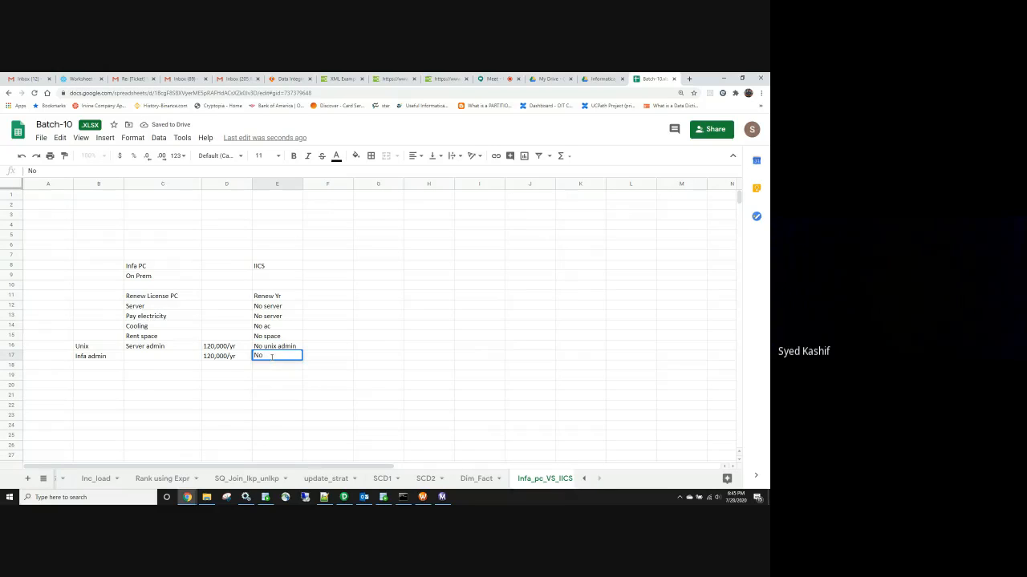
left_click(287, 79)
Close New Asset and switch to the Administrator service's organization page
left_click(542, 195)
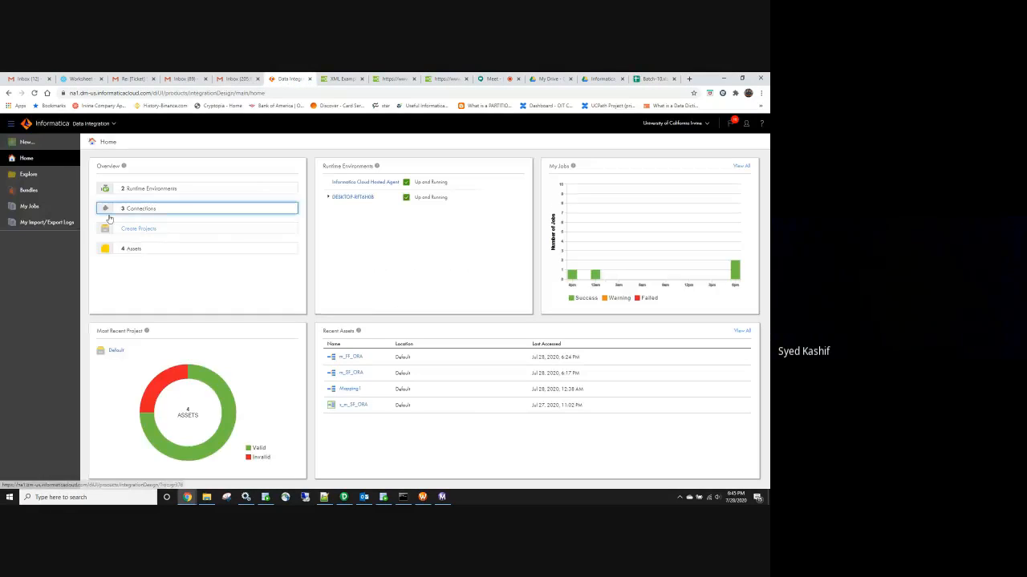
left_click(28, 145)
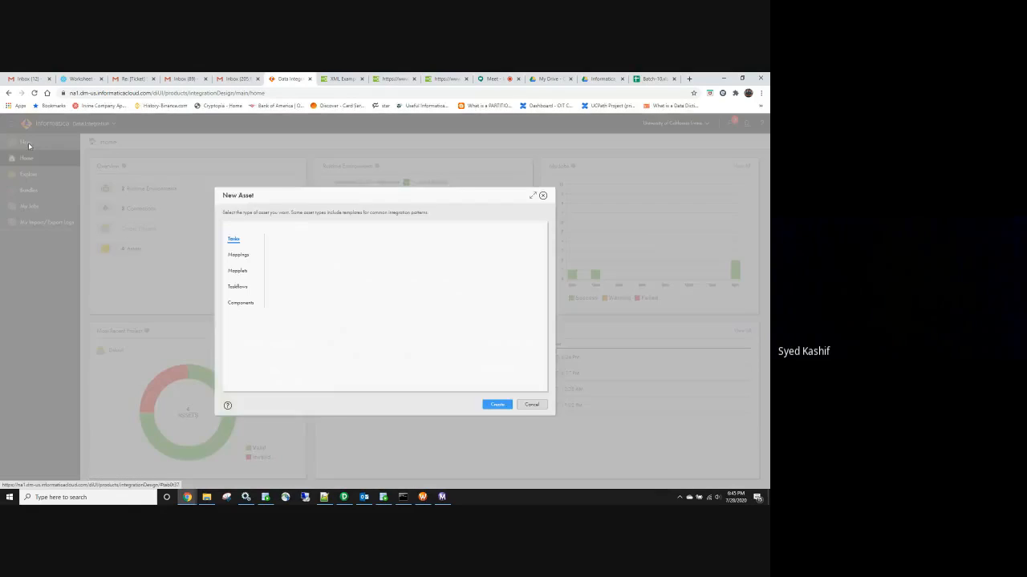
left_click(543, 196)
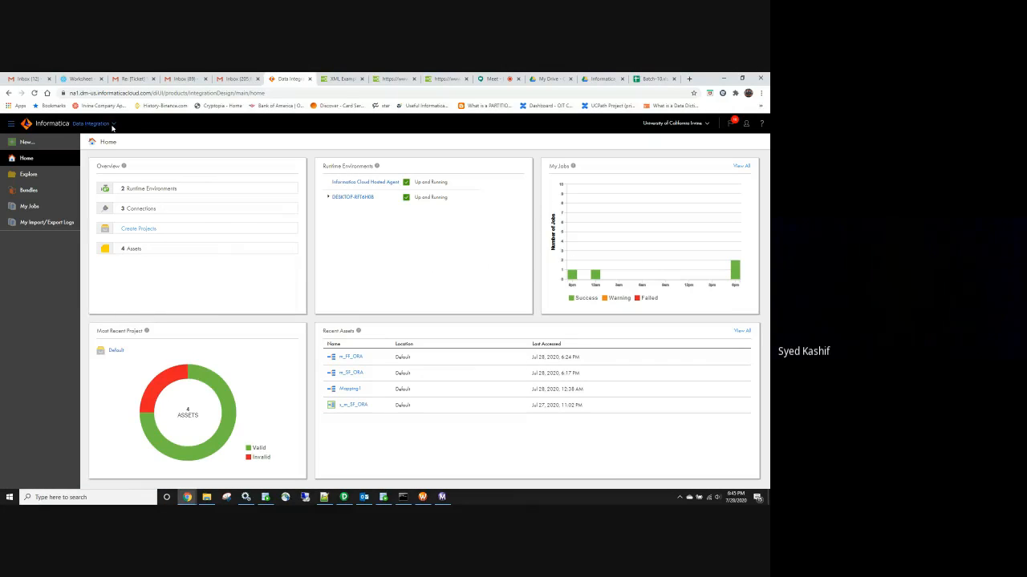
left_click(113, 124)
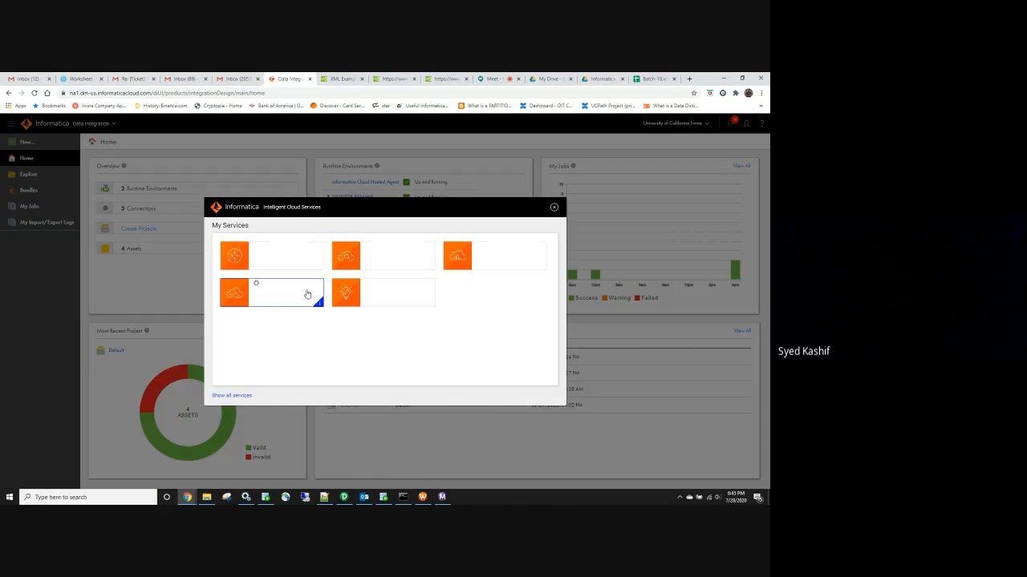
left_click(382, 263)
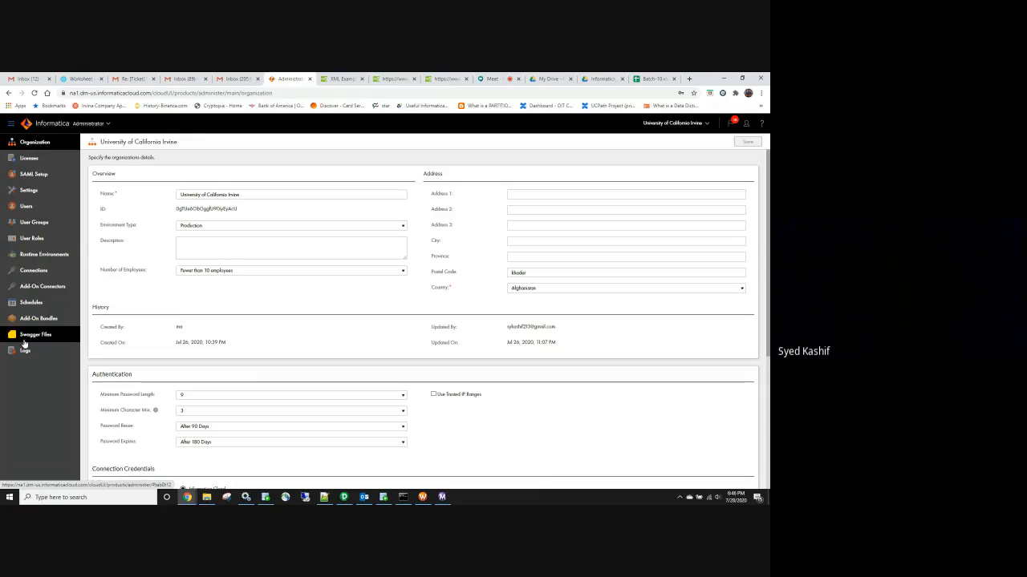
left_click(34, 271)
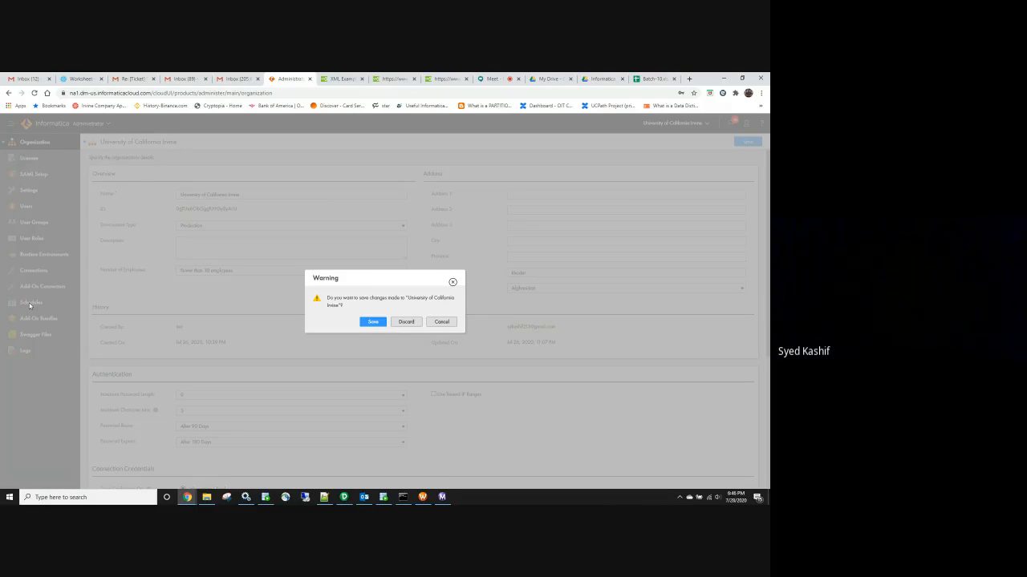
Cycle through open windows with Alt+Tab and return to the browser
key("alt+Tab")
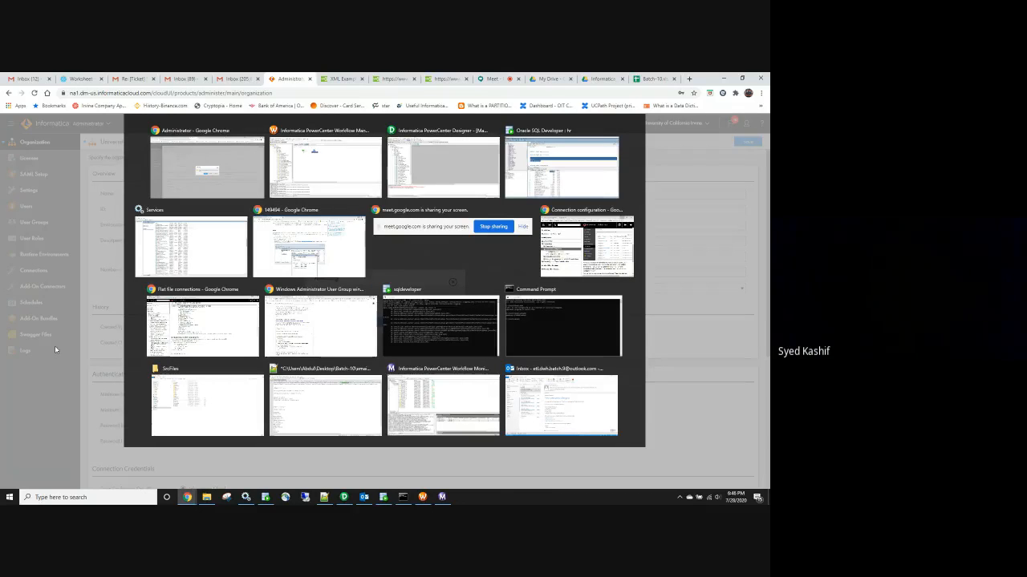
key("alt+Tab")
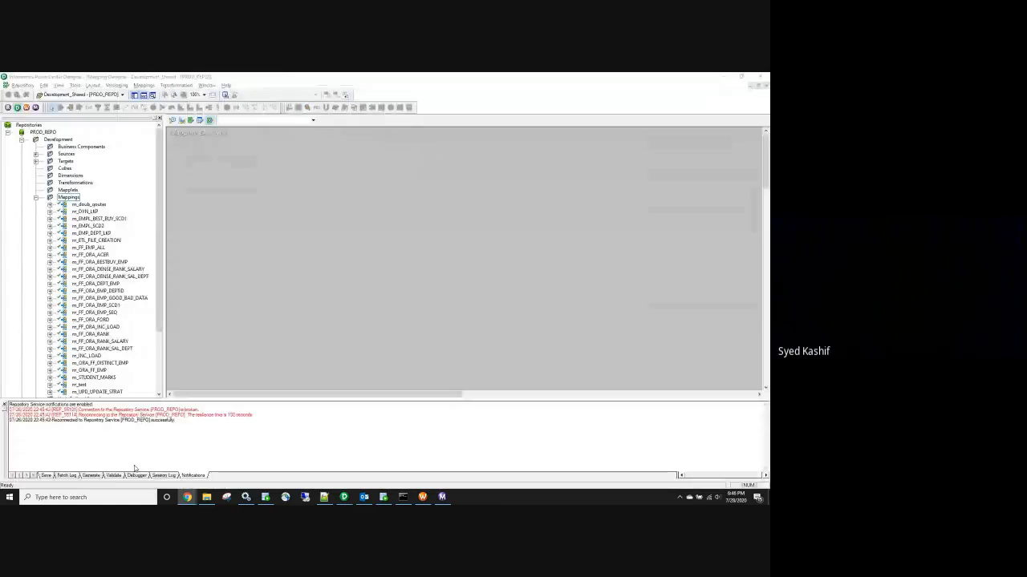
key("alt+Tab")
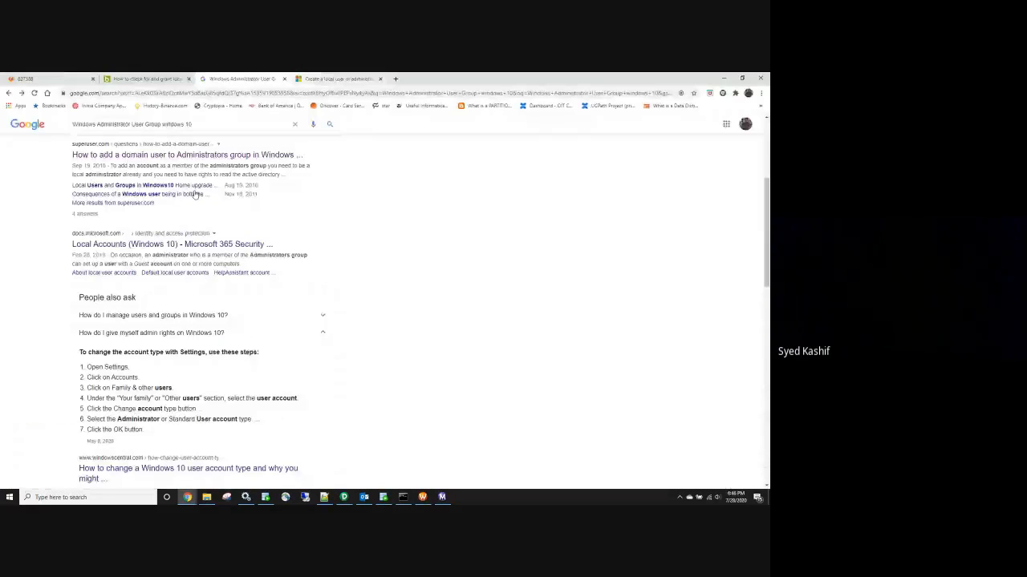
mouse_move(187, 497)
left_click(48, 463)
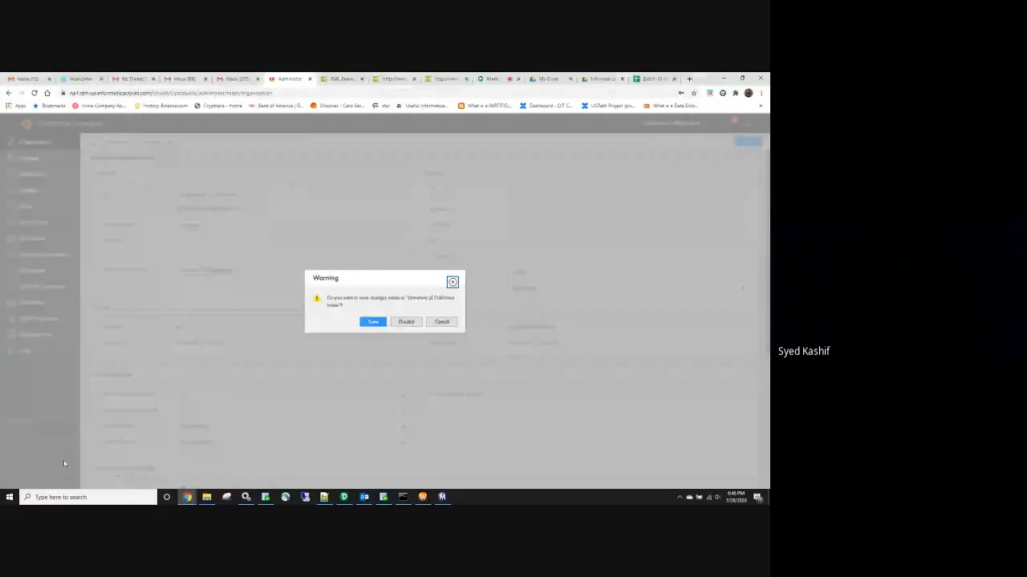
Back in the Batch-10 sheet, enter 'Infa admin' in the comparison table
left_click(649, 83)
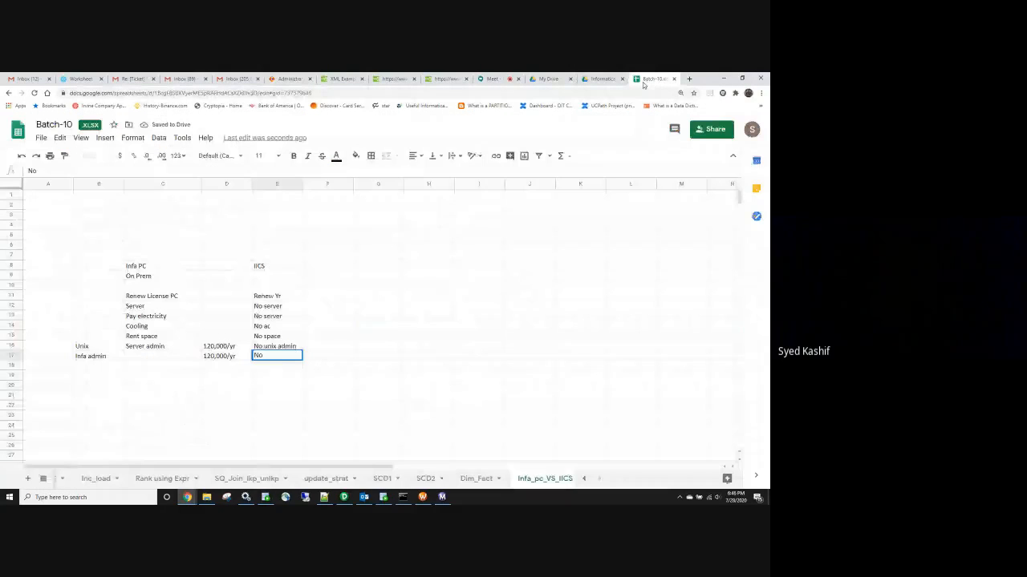
type("Infa admin")
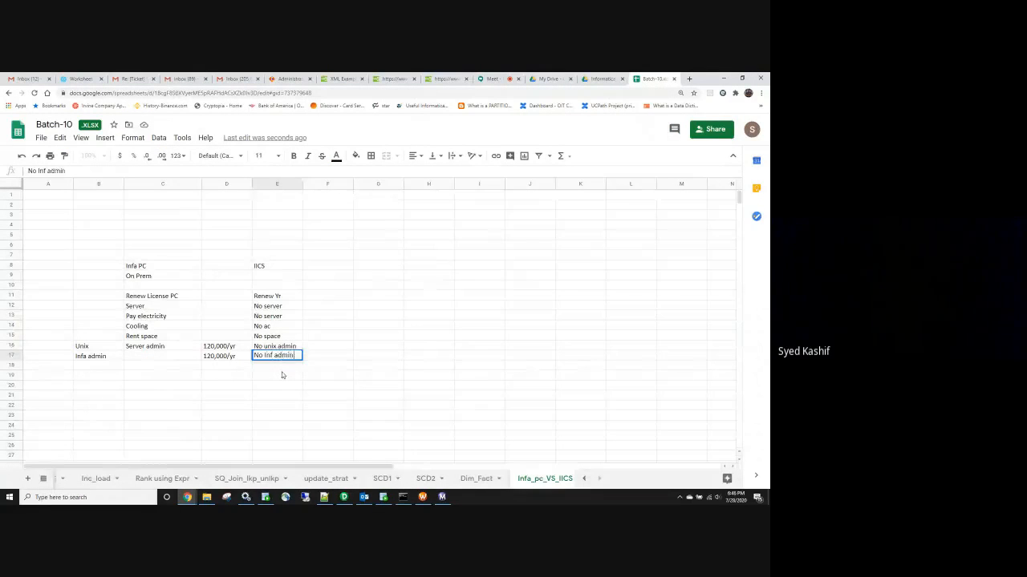
left_click(109, 368)
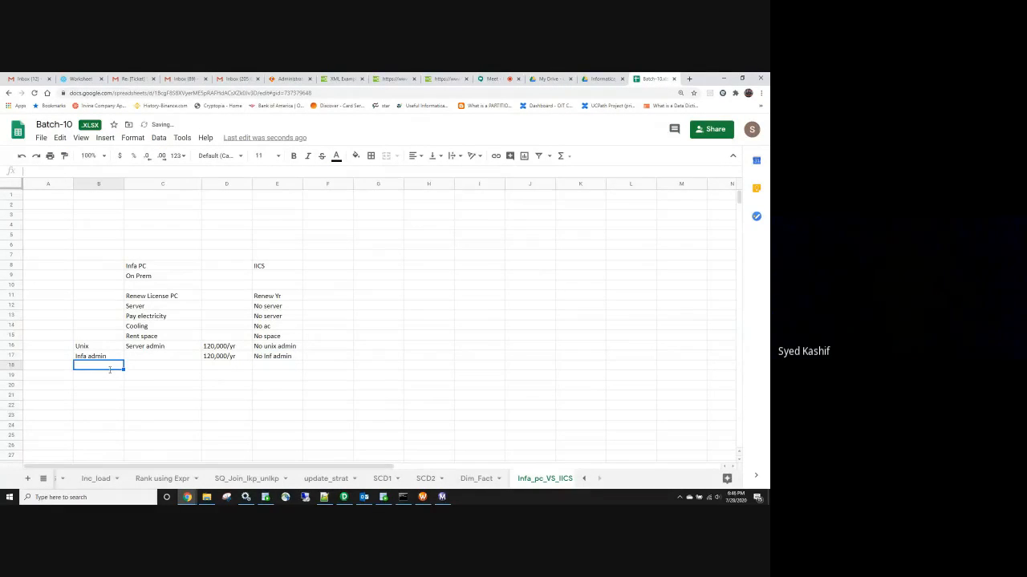
Add an 'upgrades' row: 'Unix/infa pc' for PowerCenter and 'No upgrades' for IICS
type("upgrades")
key("Tab")
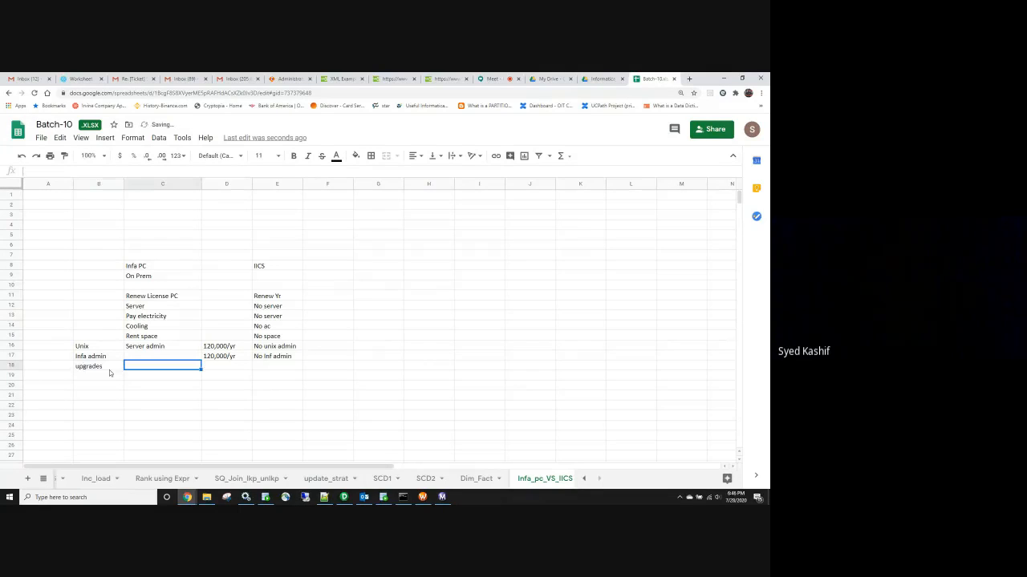
type("Uni")
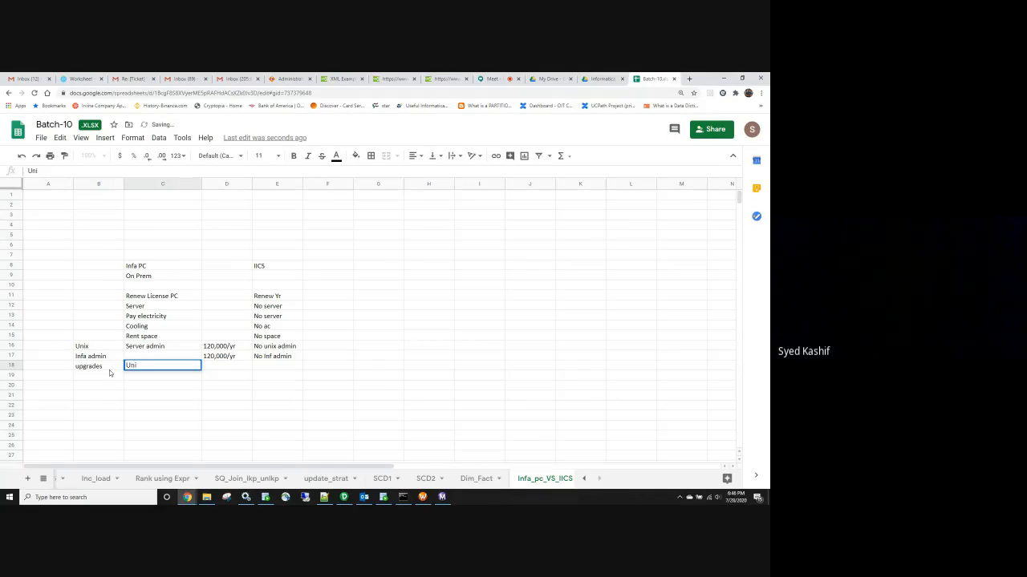
type("x/infa pc")
key("Return")
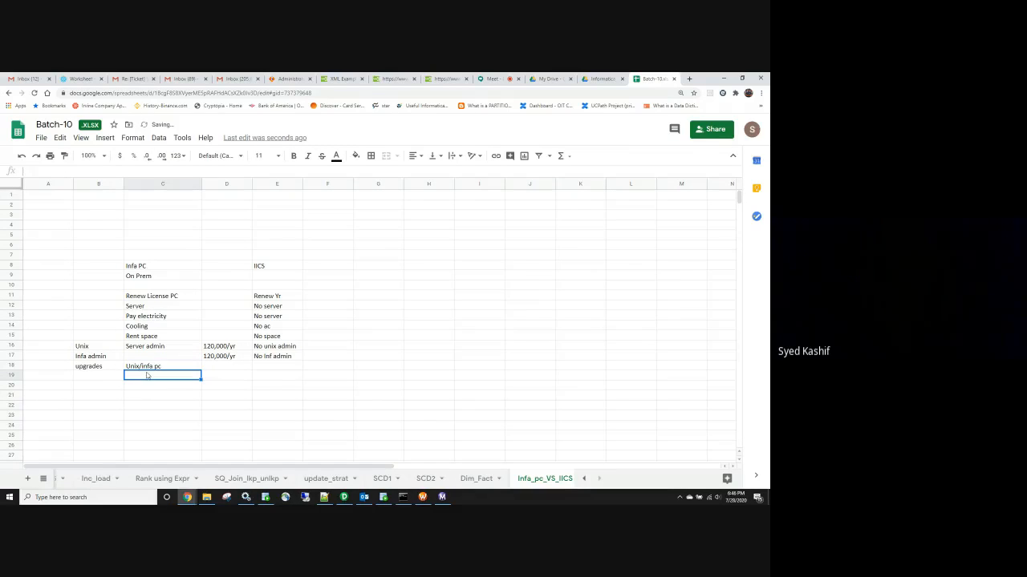
left_click(278, 368)
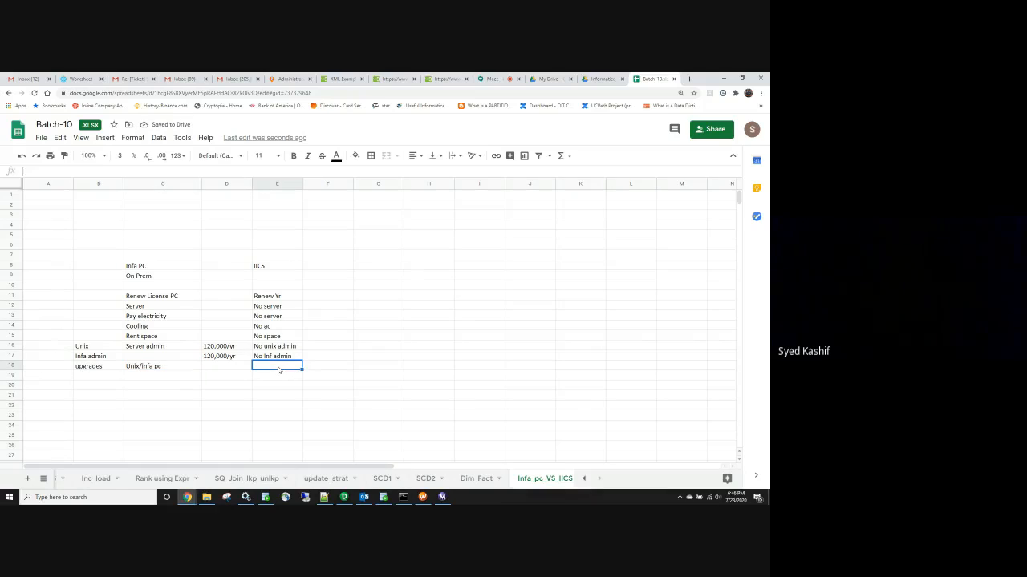
type("No up")
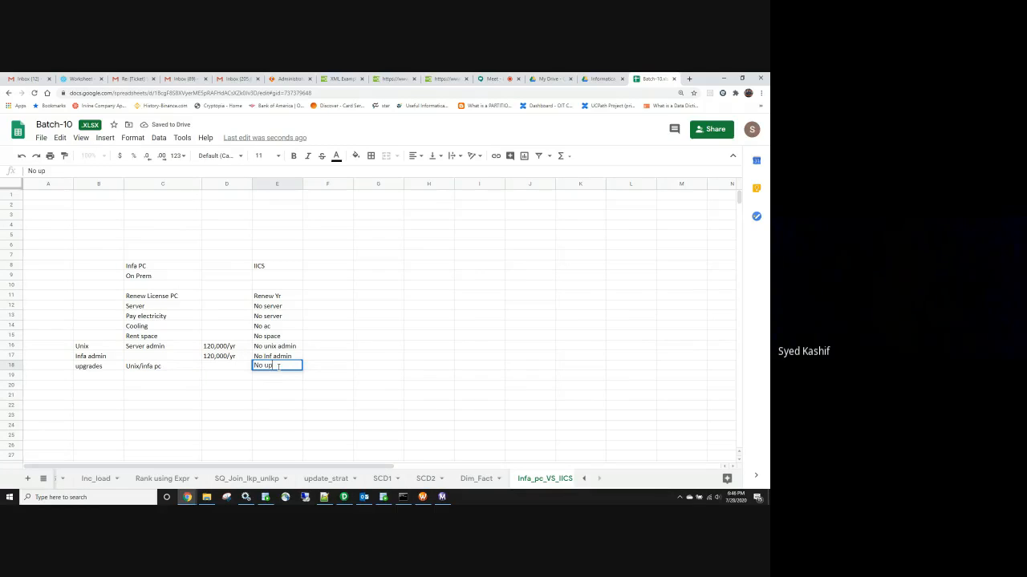
type("grades")
Discard the unsaved Administrator changes, then return to the sheet and commit 'No upgrades' in E18
left_click(302, 81)
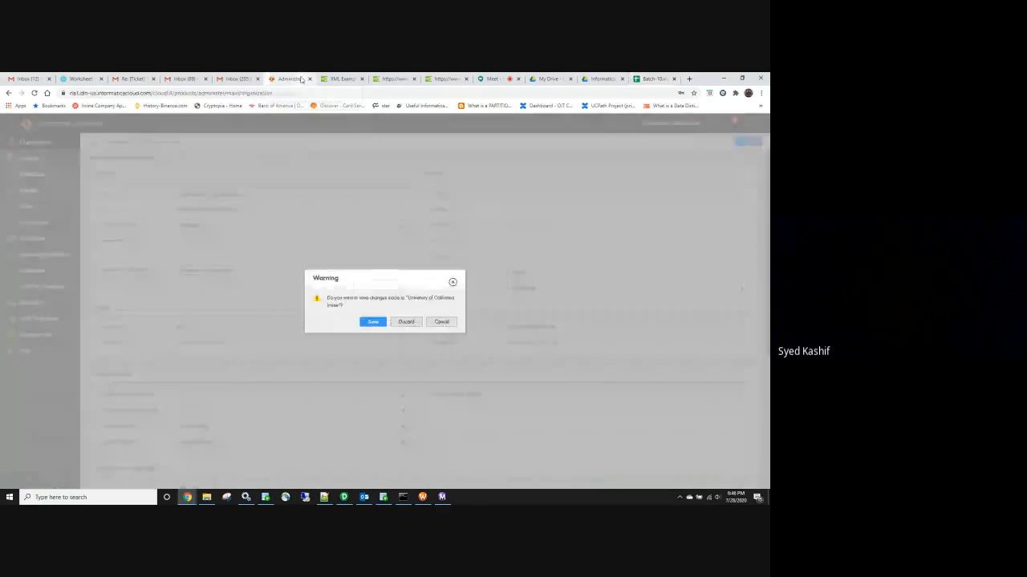
left_click(406, 323)
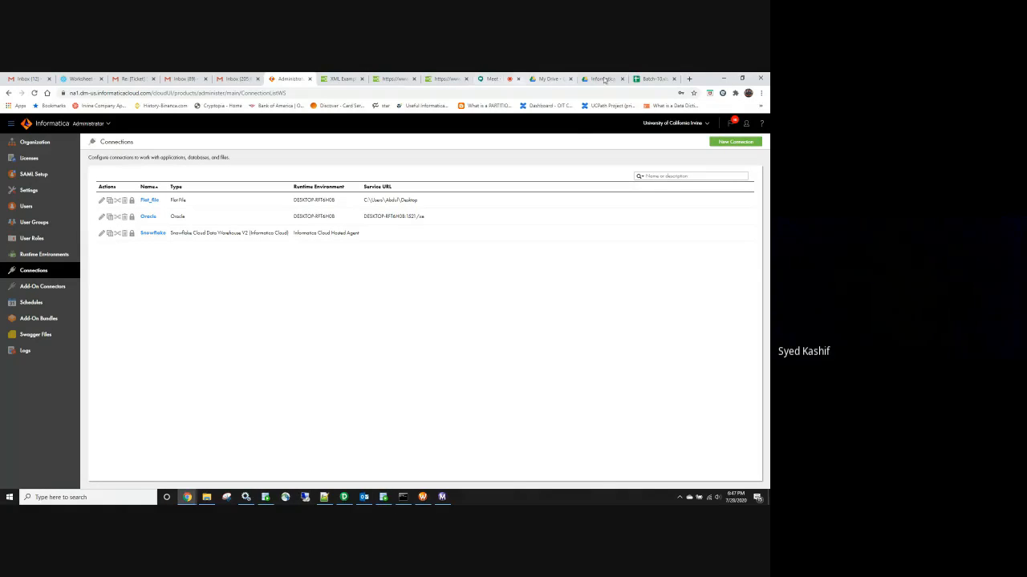
left_click(652, 78)
left_click(313, 408)
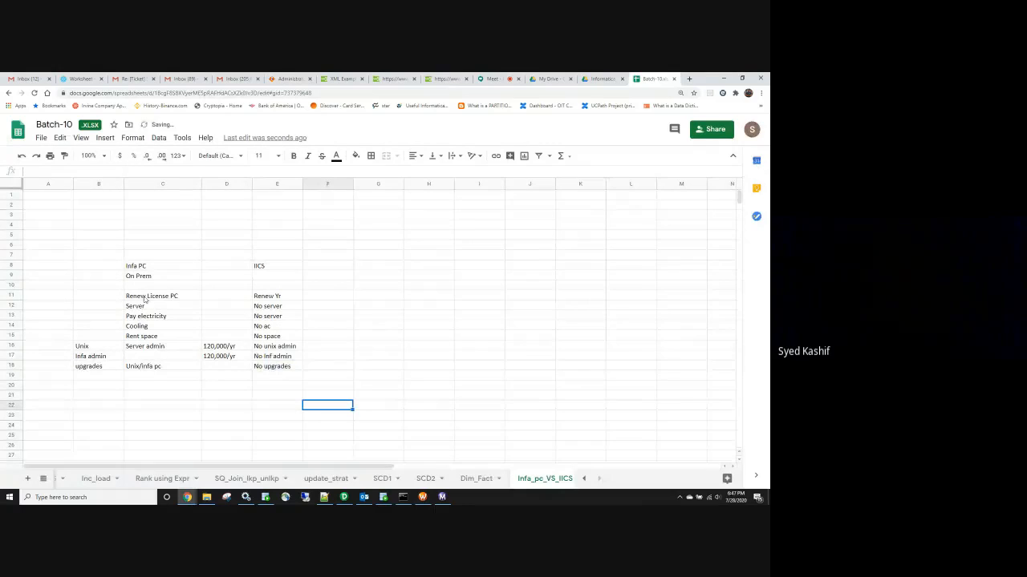
left_click_drag(143, 288, 144, 295)
left_click(147, 267)
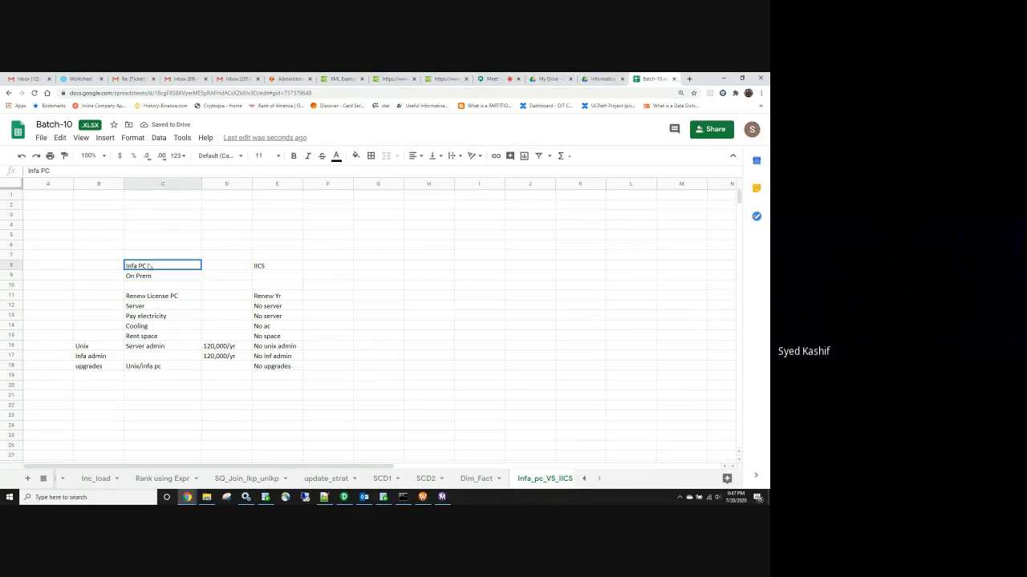
left_click(139, 309)
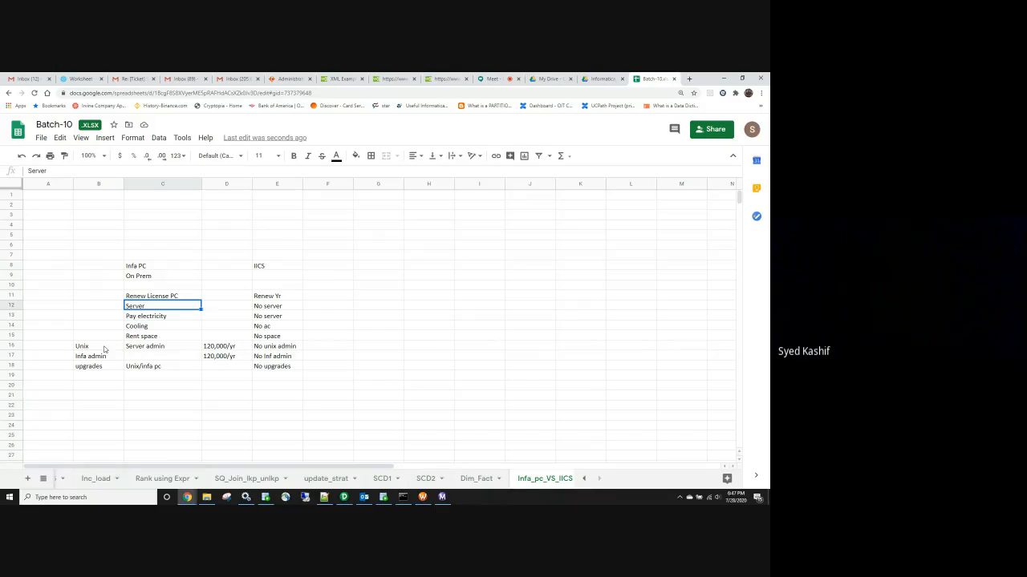
left_click_drag(149, 245, 62, 409)
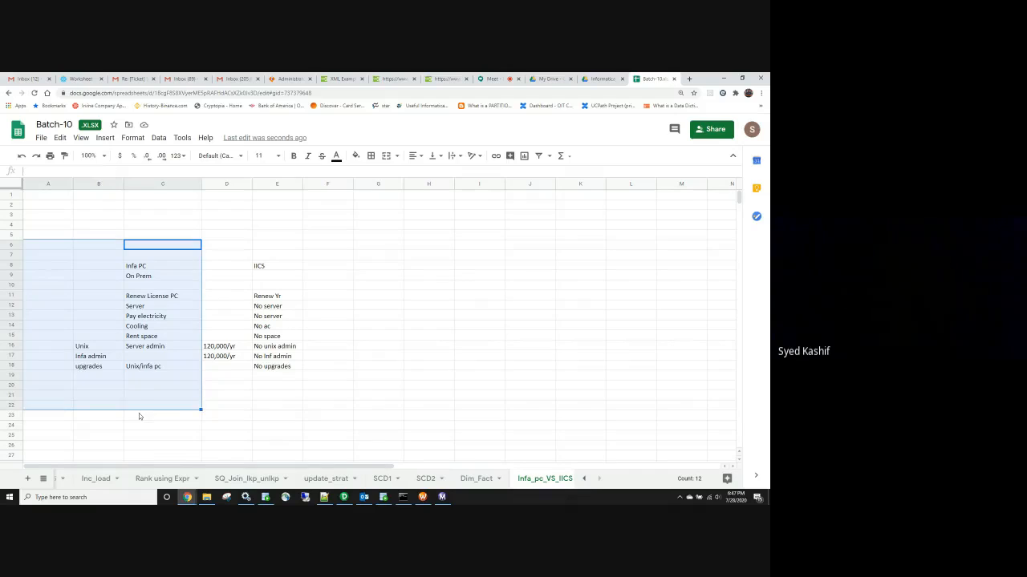
left_click(275, 414)
left_click_drag(233, 255, 317, 400)
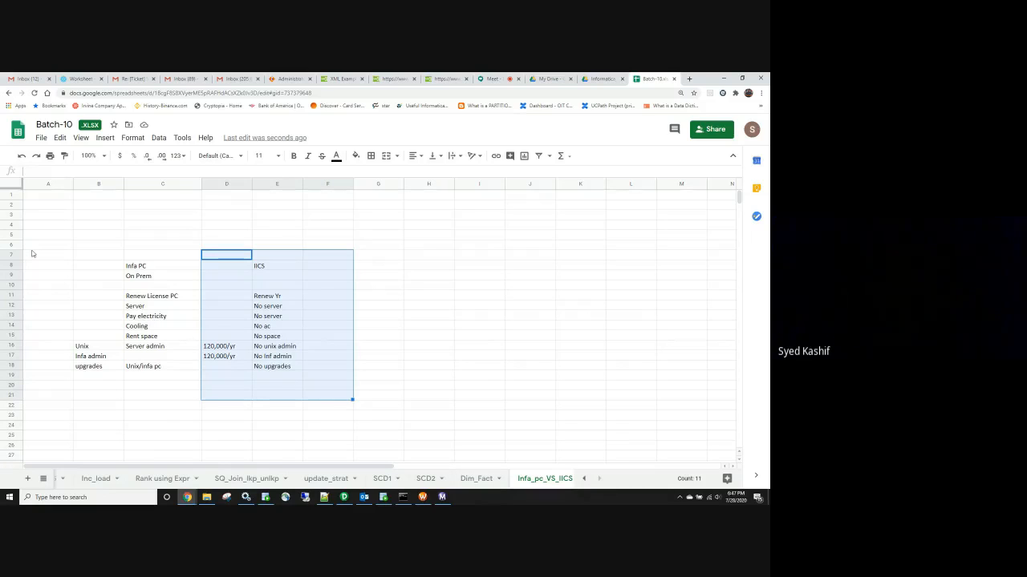
left_click_drag(33, 245, 171, 397)
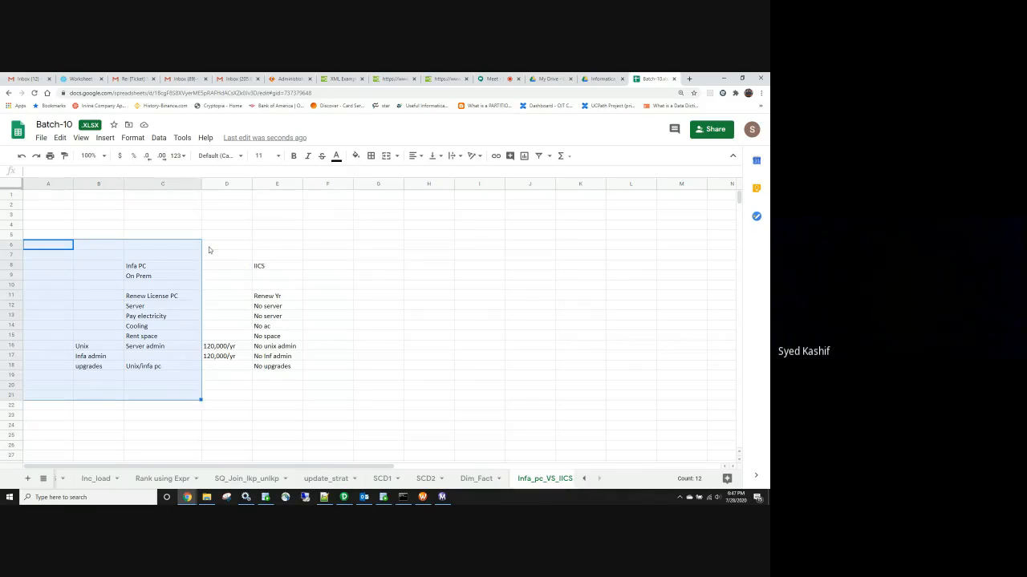
left_click_drag(217, 245, 311, 401)
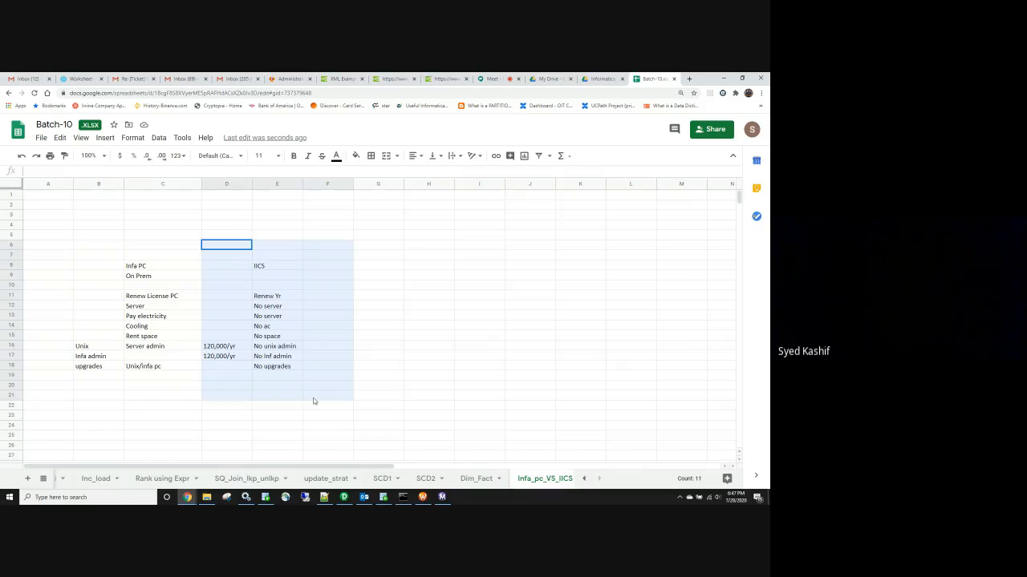
left_click_drag(314, 401, 316, 409)
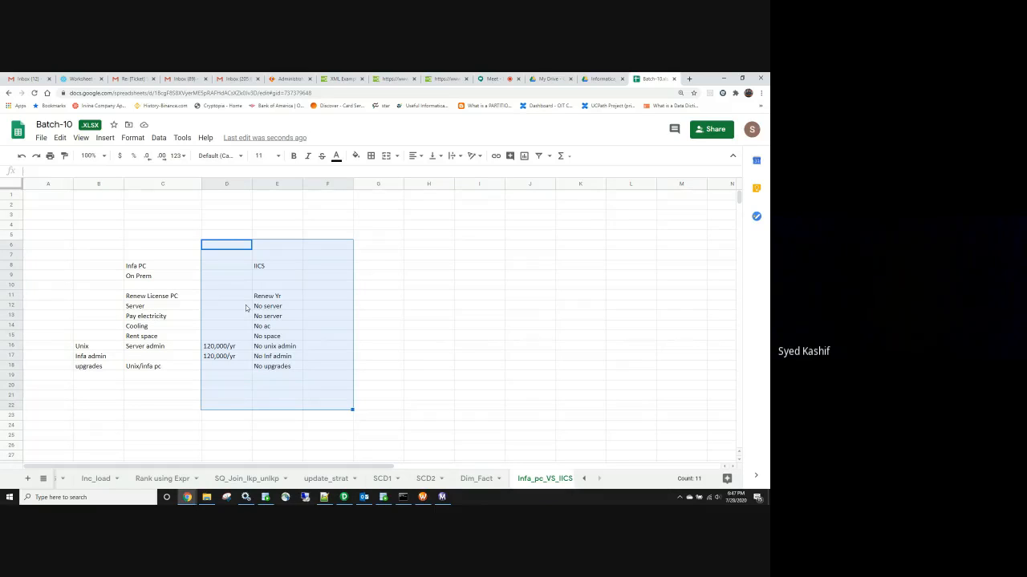
Enter 'Charged per row' in cell E20 under the IICS list
left_click(271, 383)
type("Vharg")
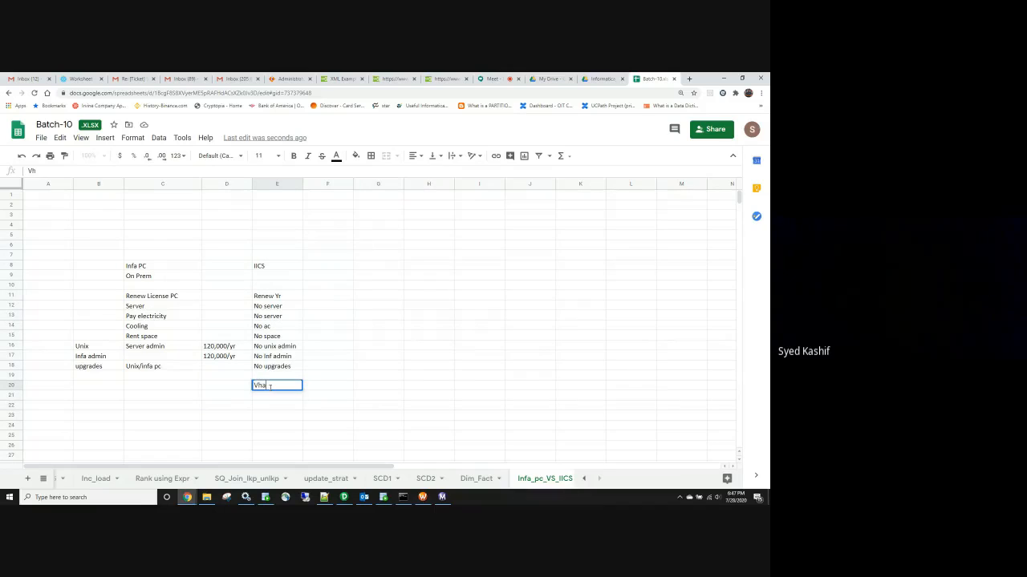
key("BackSpace")
key("BackSpace")
key("BackSpace")
key("BackSpace")
key("BackSpace")
type("Charged per row")
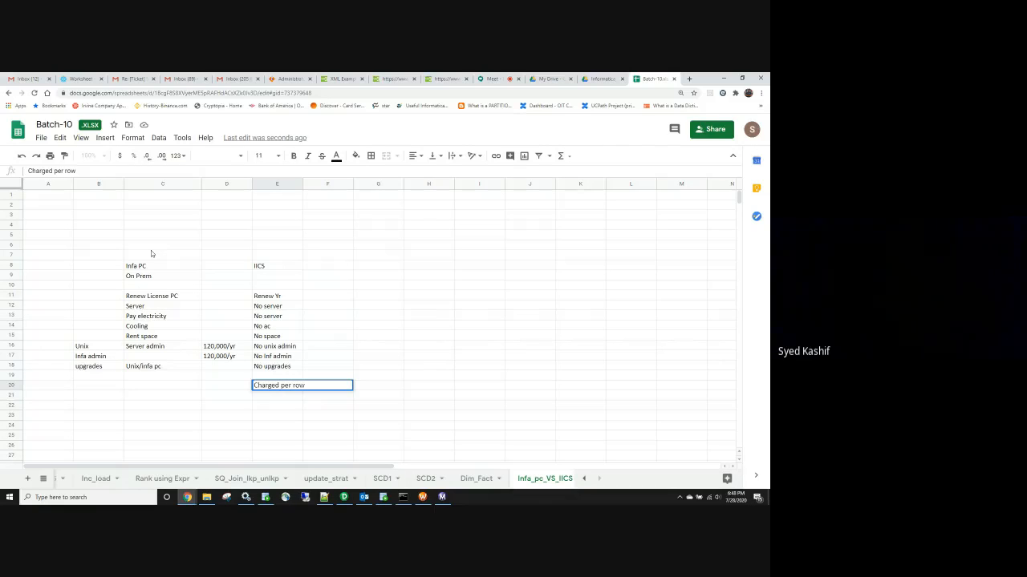
Highlight the Infa PC and IICS cost blocks for comparison, then clear the selection
left_click_drag(61, 247, 160, 389)
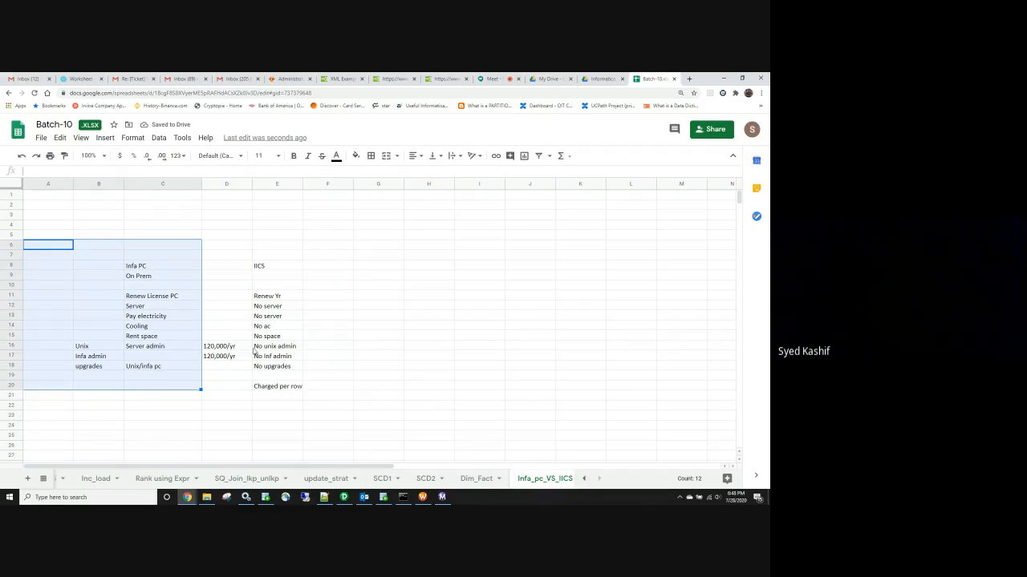
left_click_drag(226, 245, 345, 416)
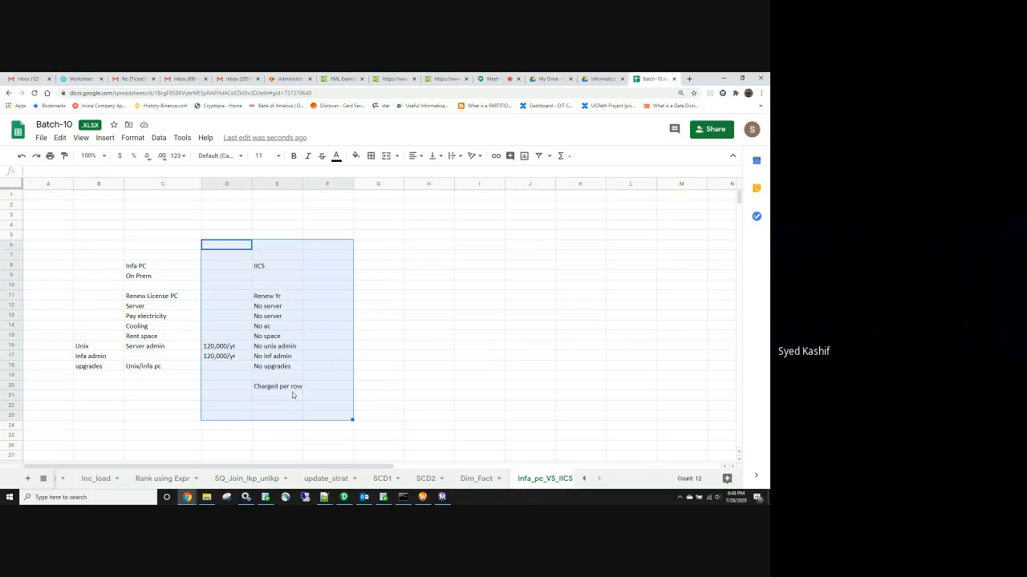
left_click_drag(31, 257, 165, 393)
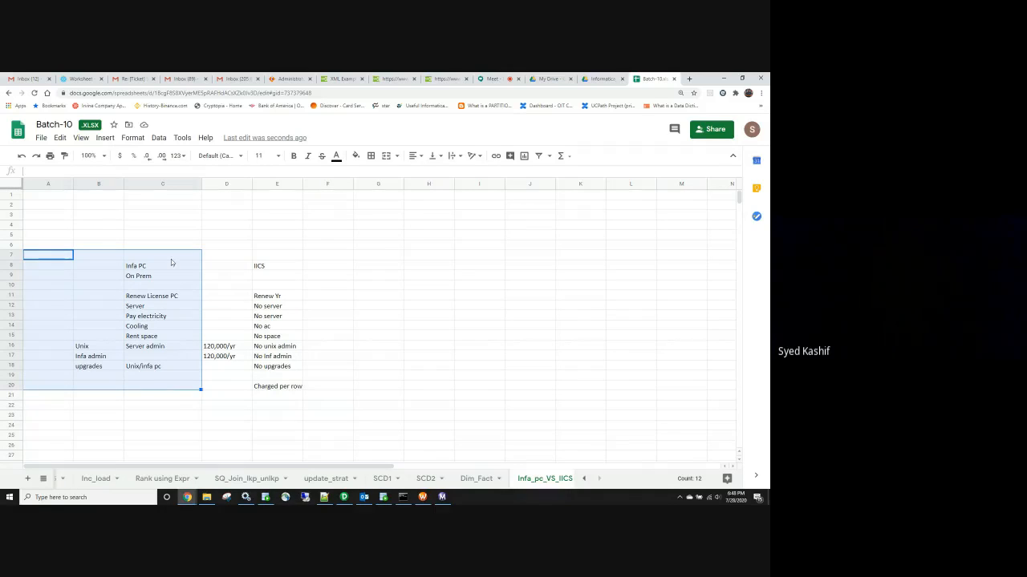
left_click(255, 246)
left_click(109, 247)
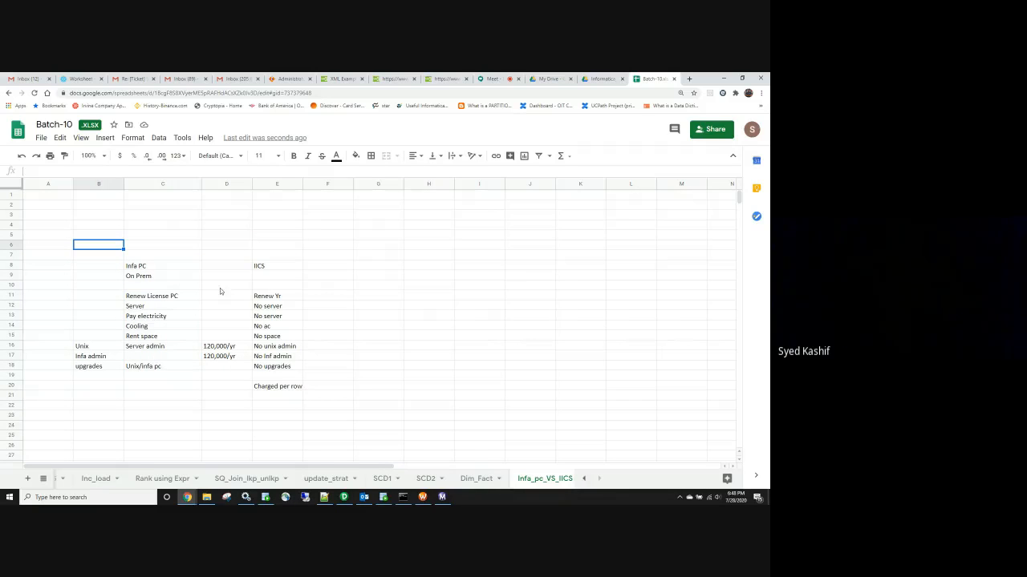
Show the Snowflake worksheet with the CATALOG_PAGE query's 10,600-row result
left_click(81, 78)
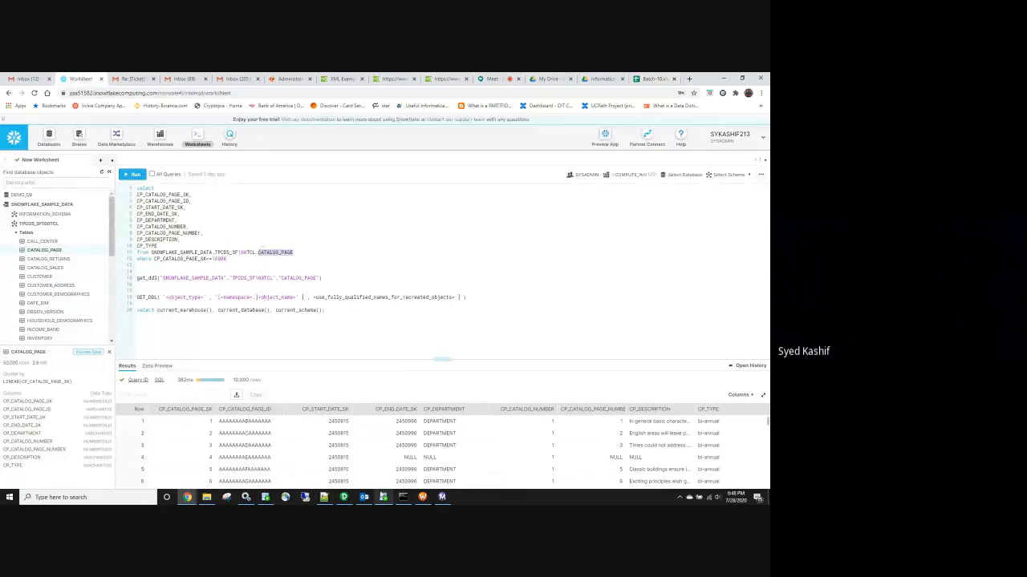
Re-run the DEPARTMENTS query in Oracle SQL Developer and minimize its window
left_click(384, 498)
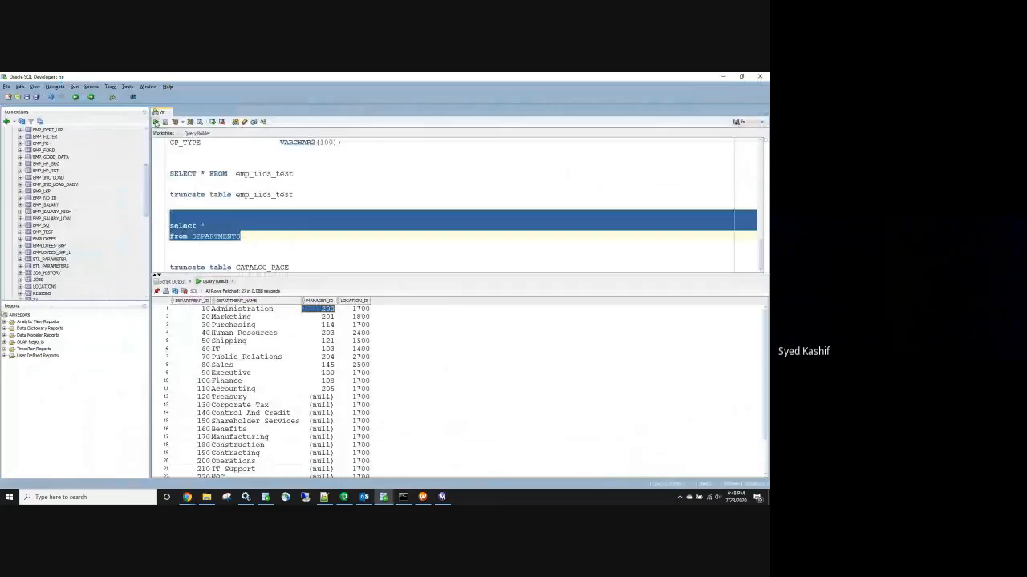
left_click(156, 122)
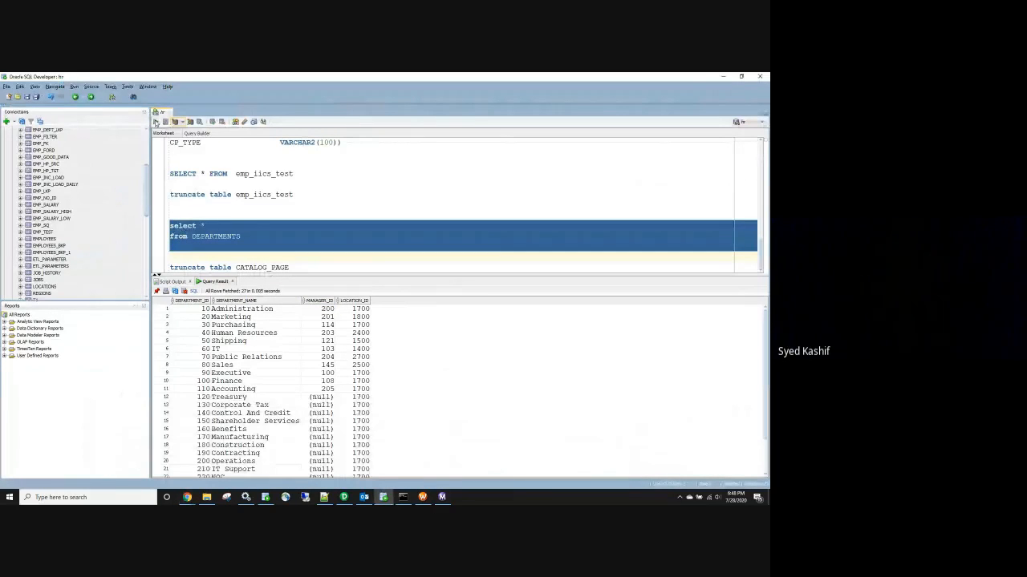
left_click(721, 77)
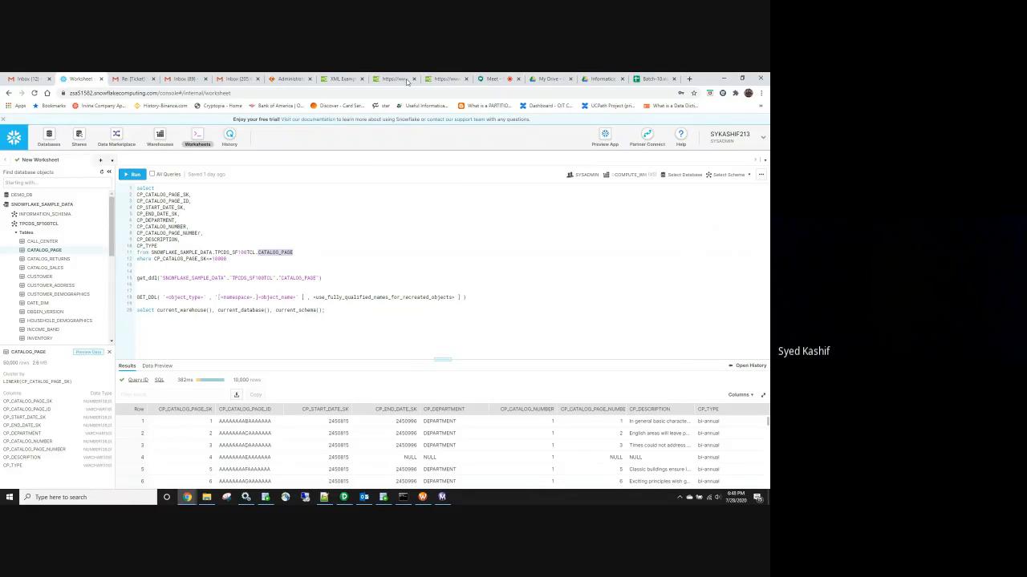
left_click(655, 78)
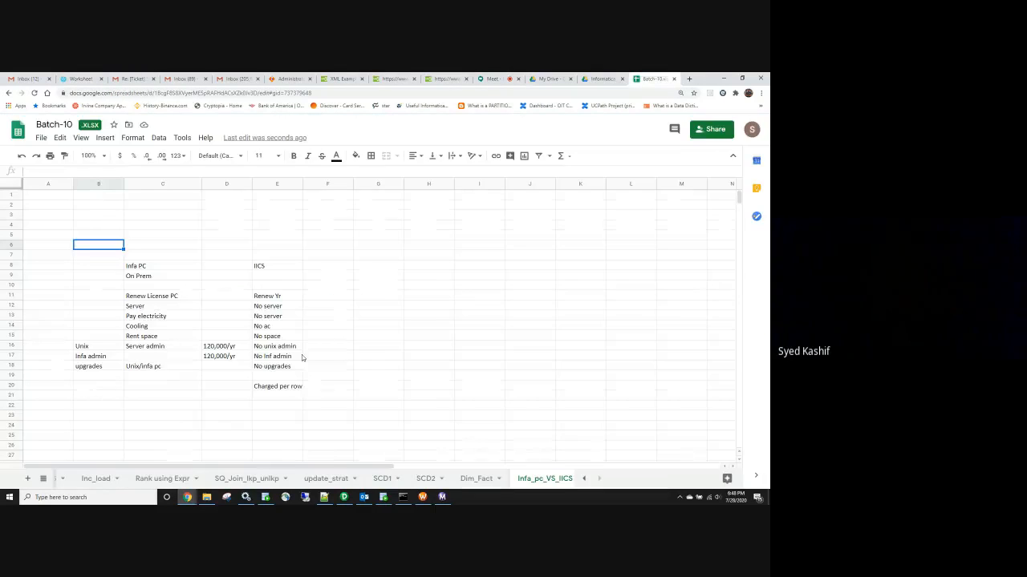
left_click(397, 314)
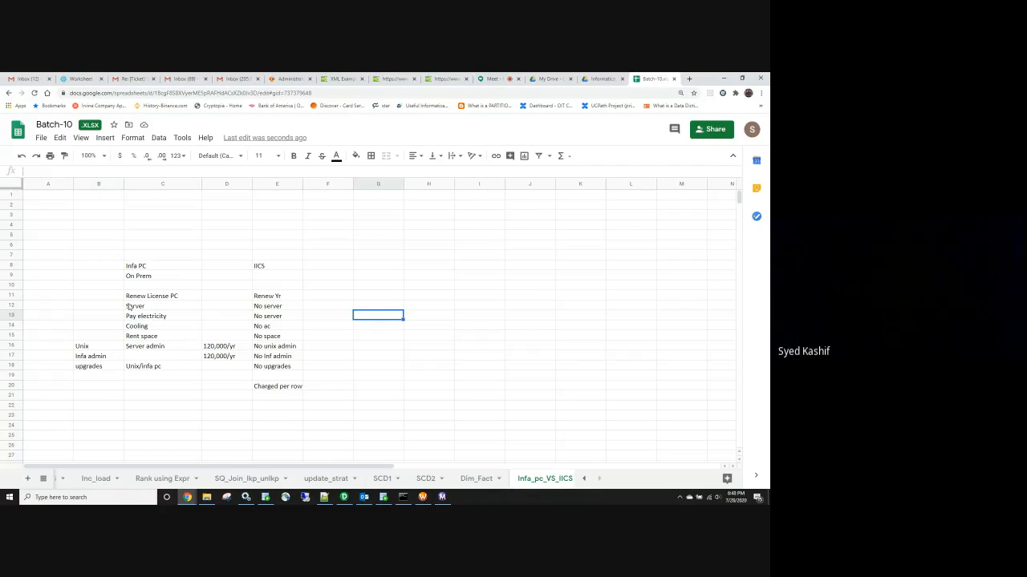
left_click_drag(49, 244, 162, 407)
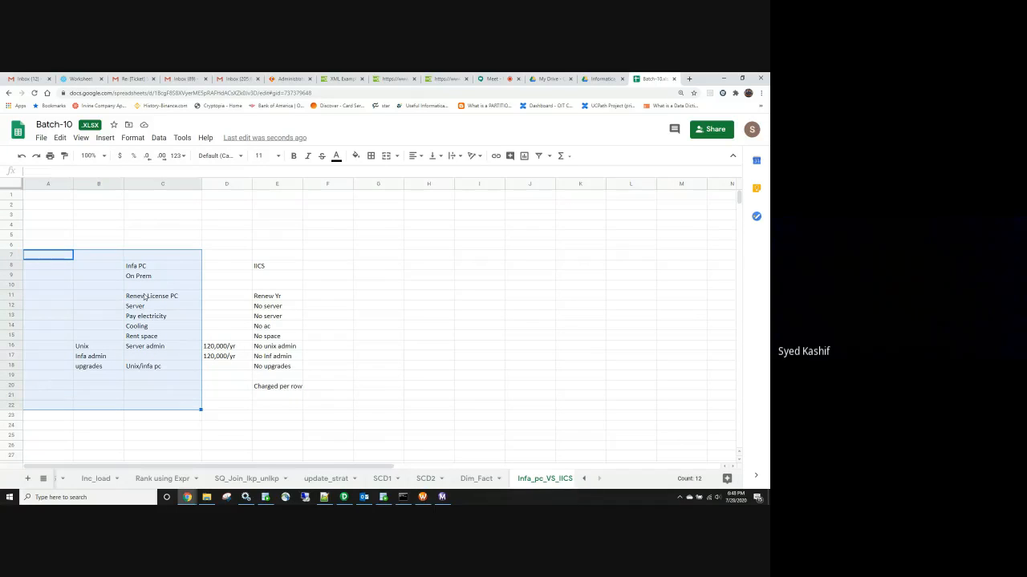
left_click_drag(227, 259, 347, 419)
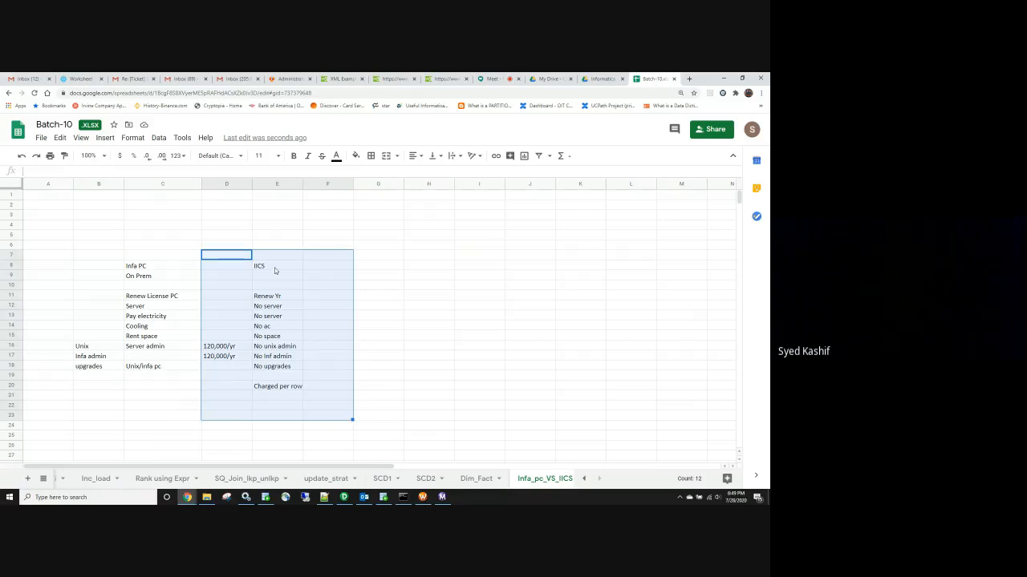
left_click(274, 268)
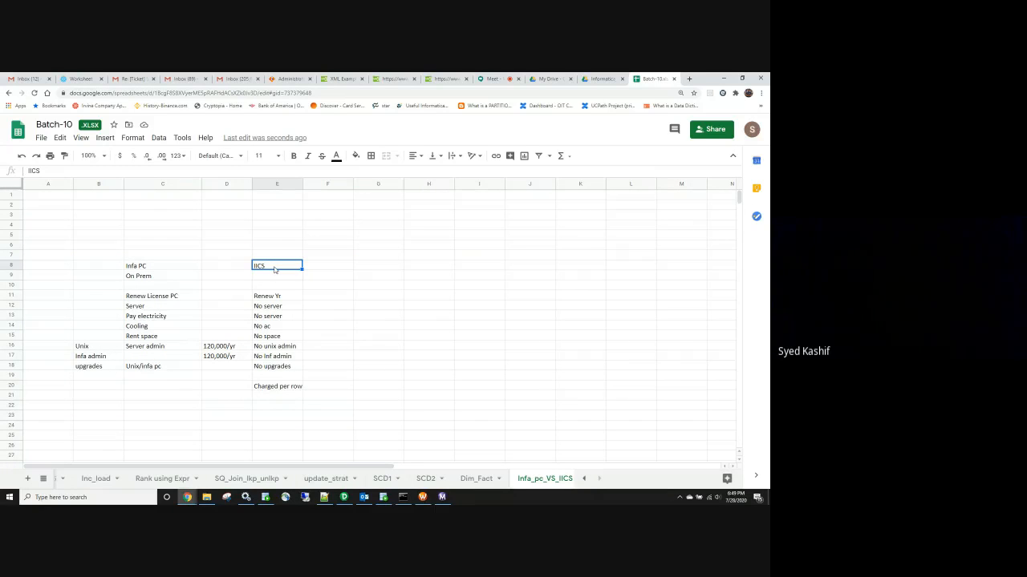
left_click(151, 268)
left_click(259, 269)
left_click_drag(64, 234, 150, 409)
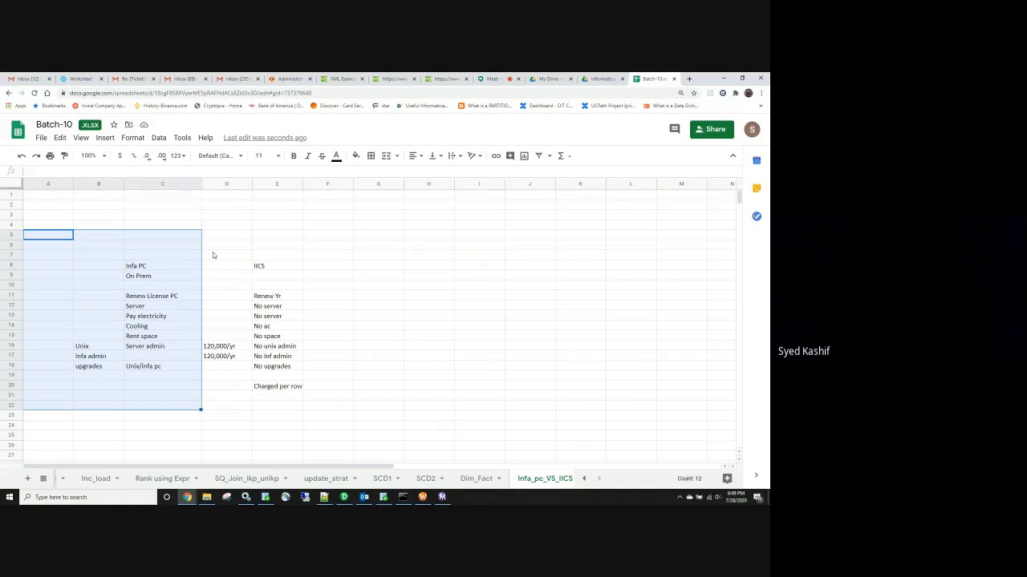
left_click_drag(212, 255, 313, 416)
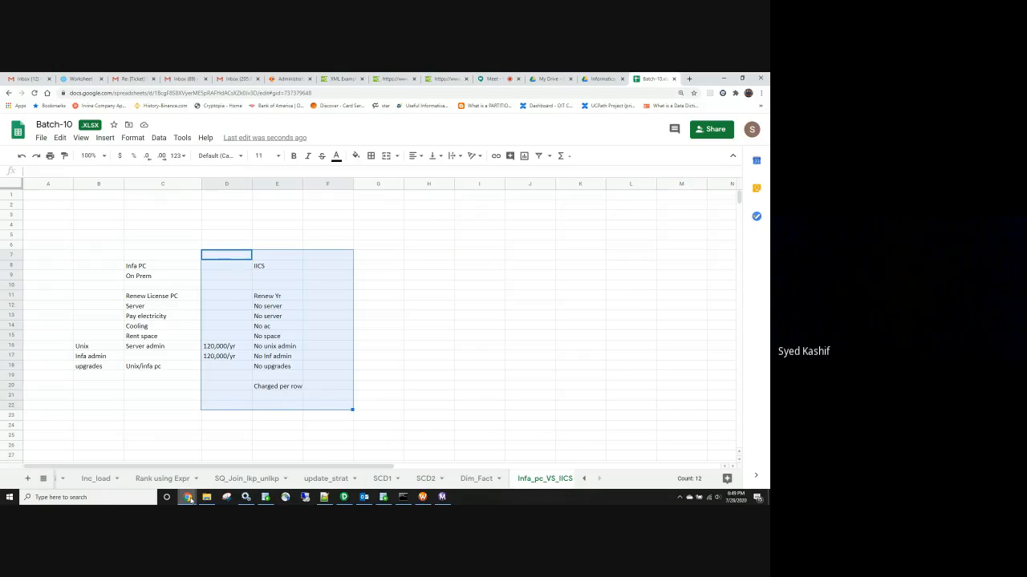
left_click(187, 498)
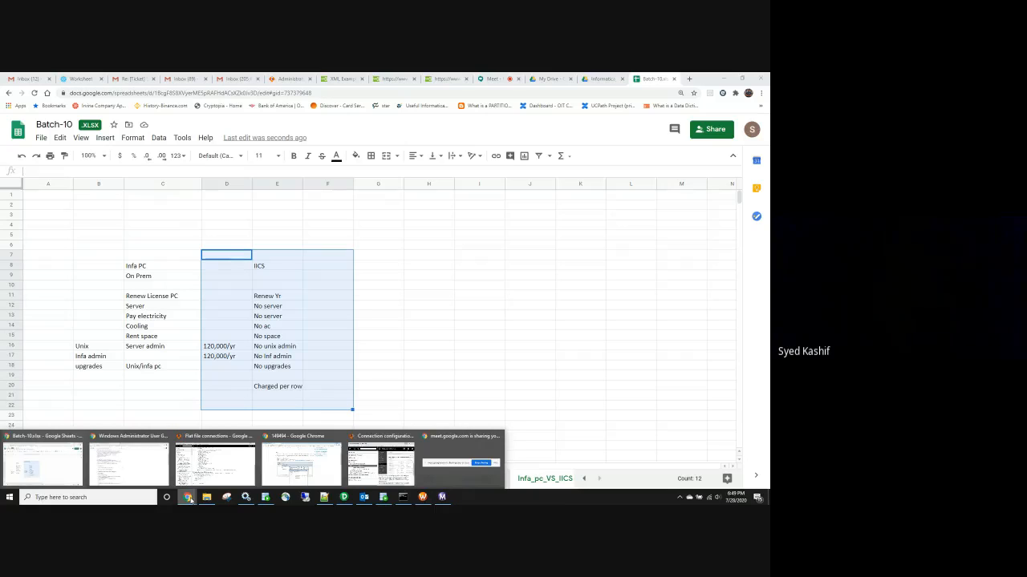
Cycle through the Drive, My Drive and Gmail tabs to Informatica Administrator's Connections page
left_click(599, 80)
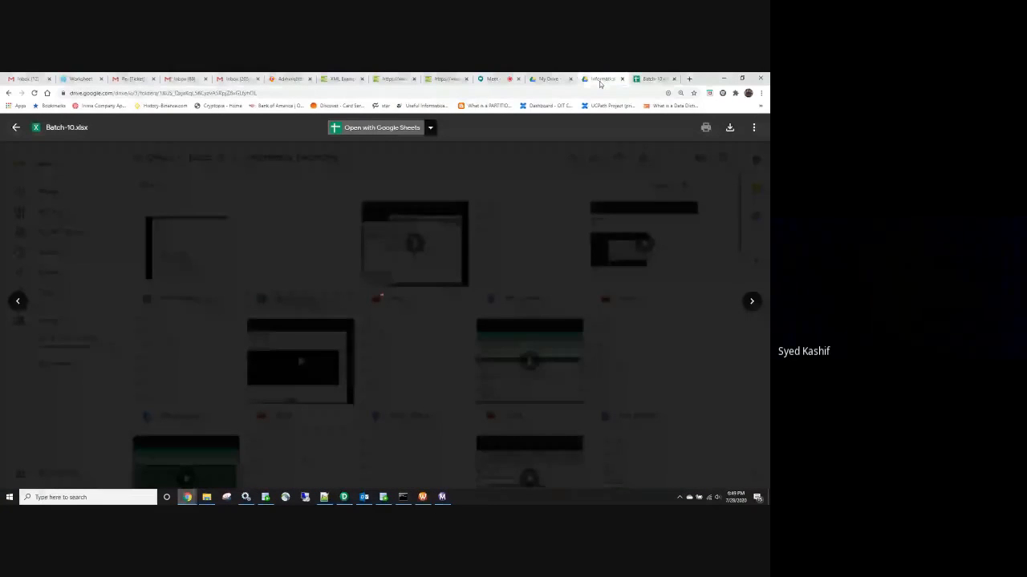
left_click(547, 80)
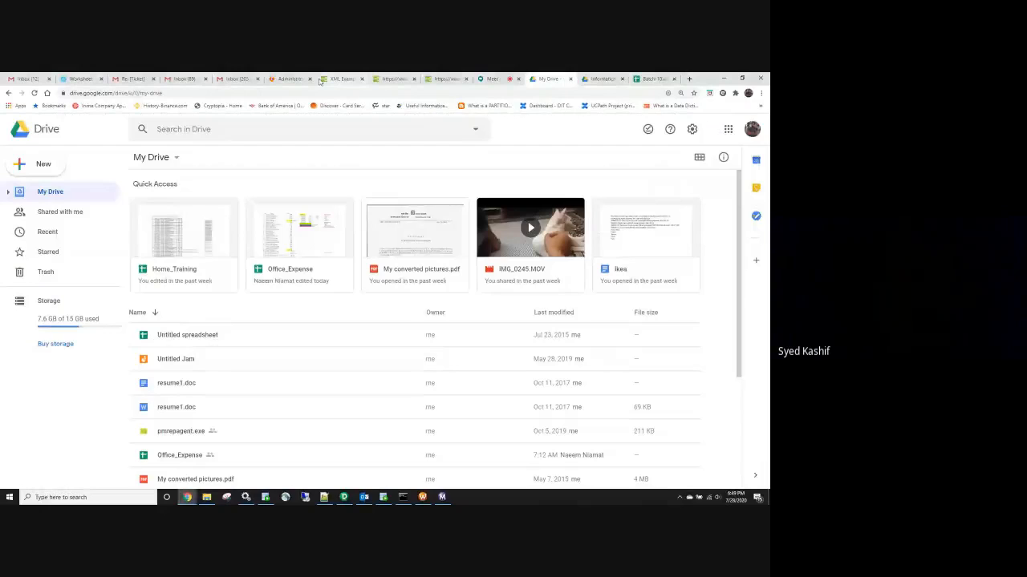
left_click(186, 79)
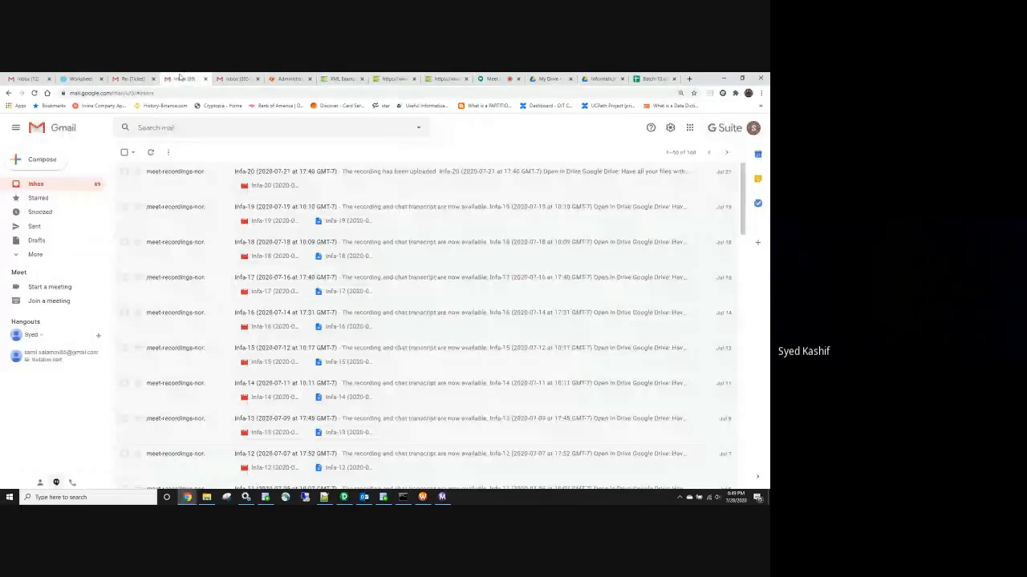
left_click(287, 79)
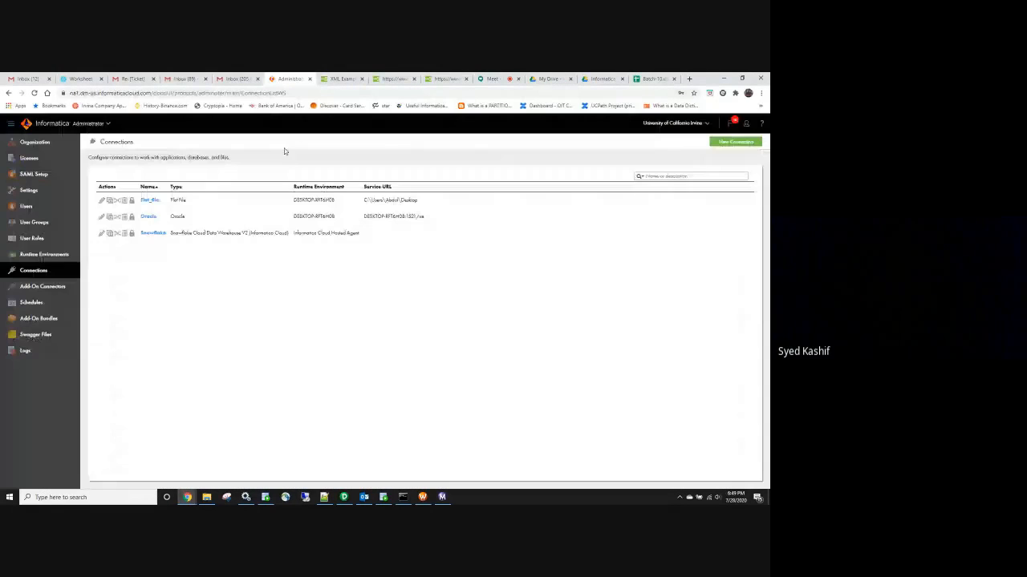
Switch to Data Integration and start a new PowerCenter Task
left_click(103, 124)
left_click(273, 257)
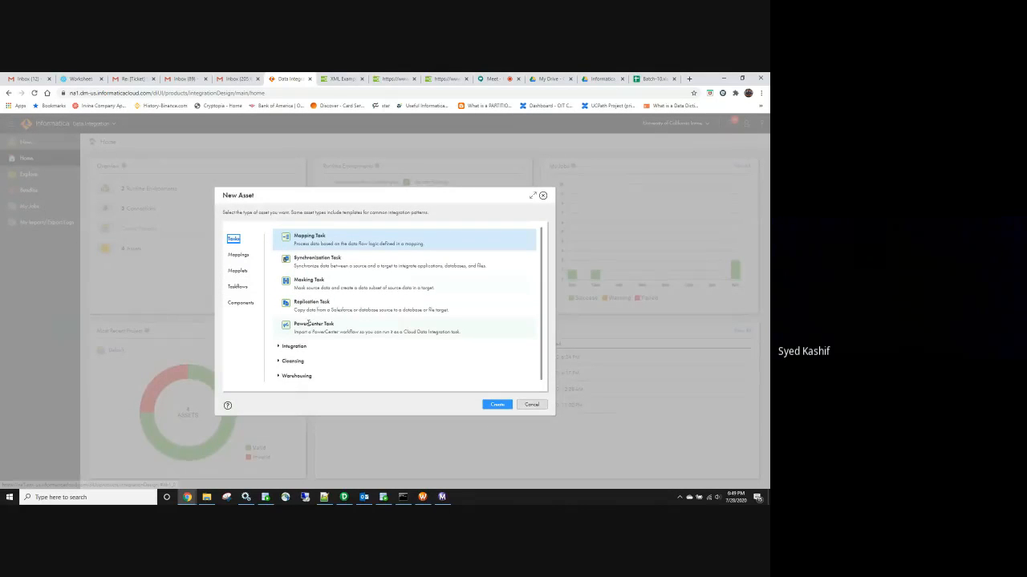
double_click(299, 332)
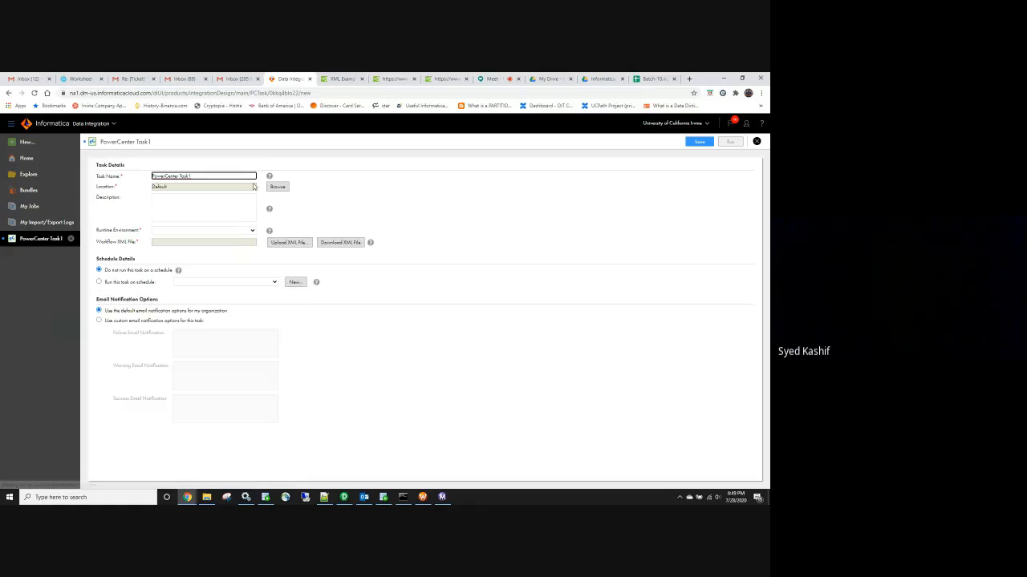
Discard the unsaved PowerCenter Task and cancel a second new-asset dialog
left_click(114, 124)
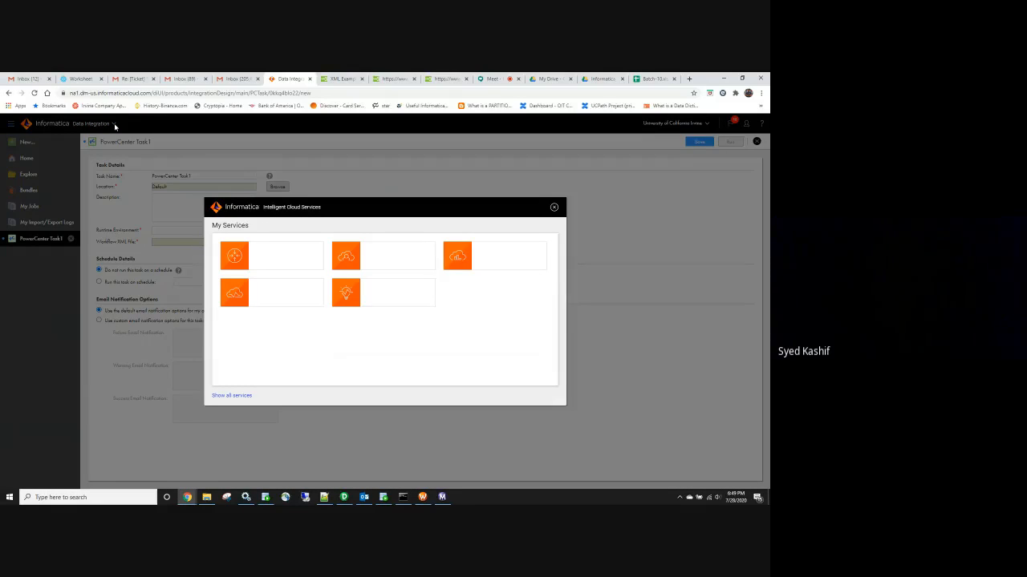
left_click(553, 209)
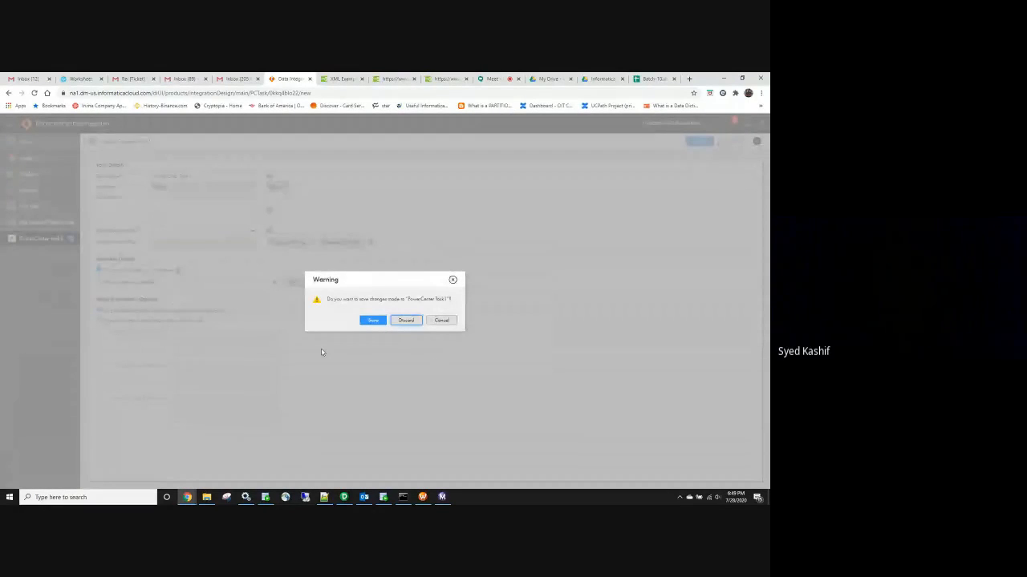
key("Return")
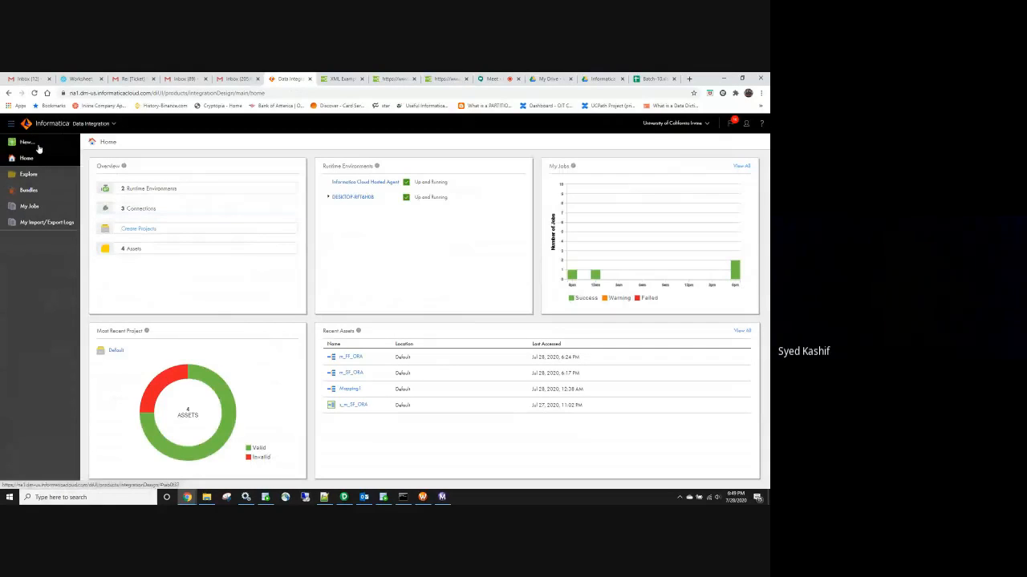
left_click(32, 145)
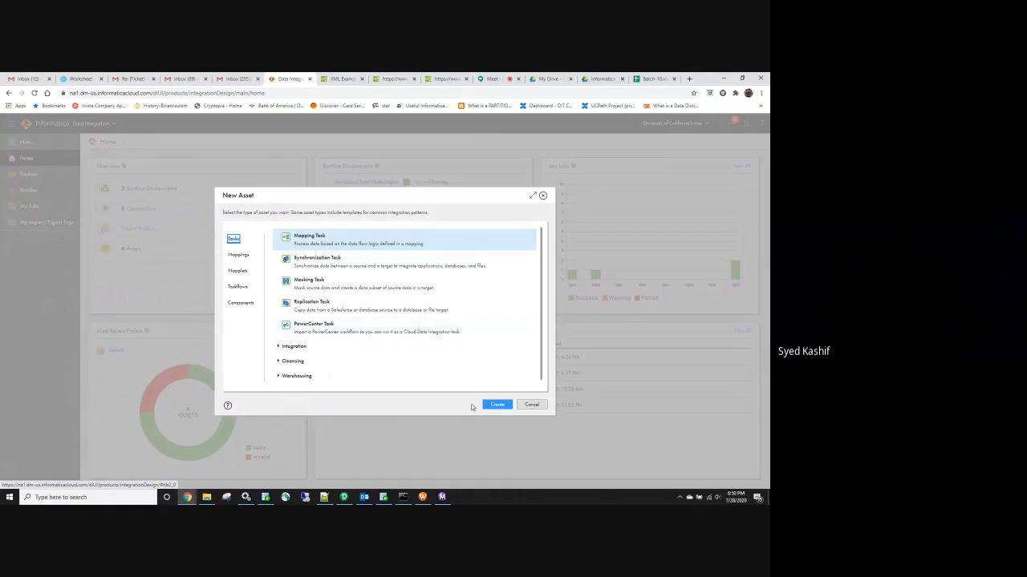
left_click(535, 406)
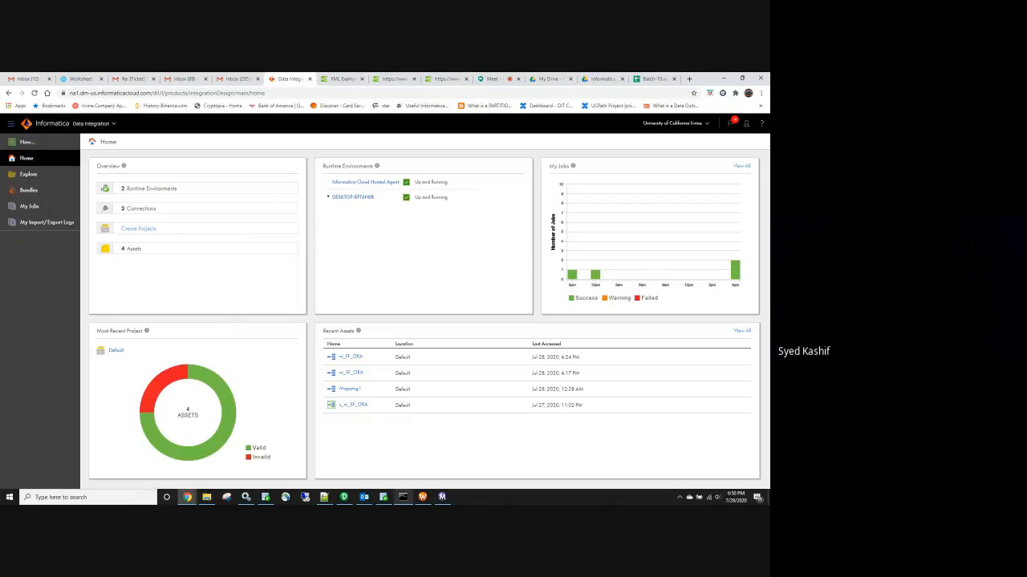
key("alt+Tab")
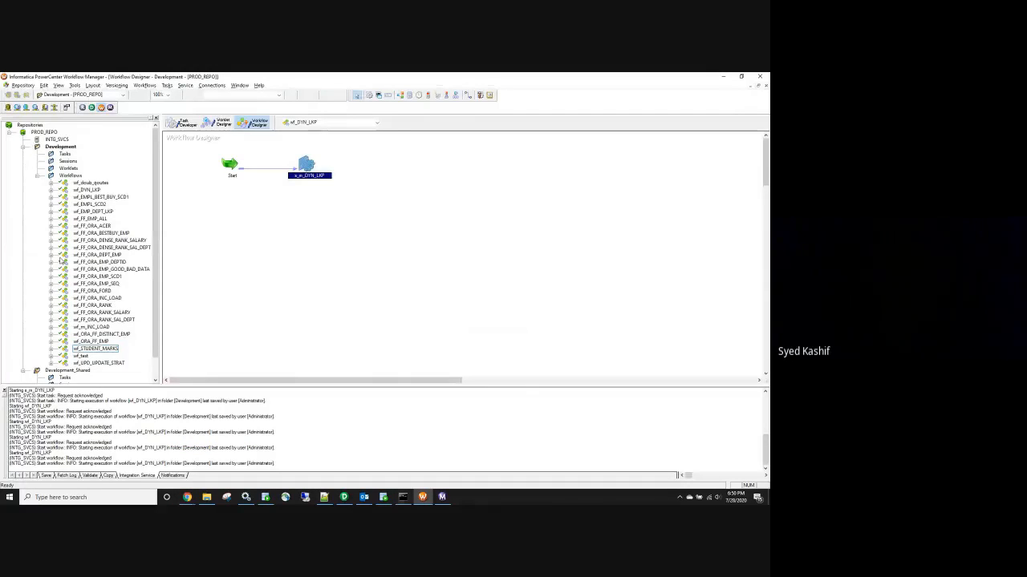
Attempt to check in workflow wf_FF_ORA_RANK twice, cancelling both times
right_click(100, 306)
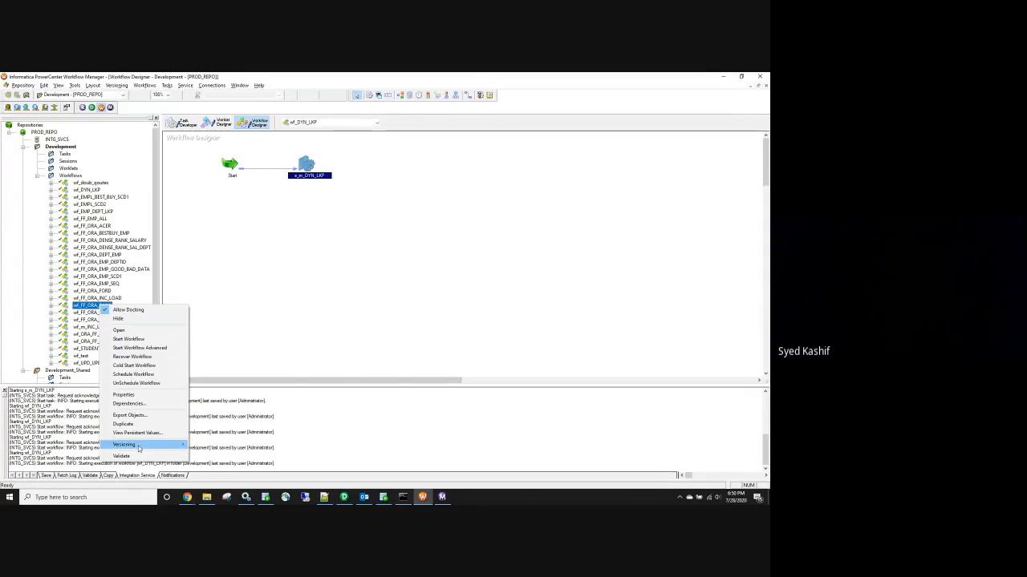
left_click(279, 342)
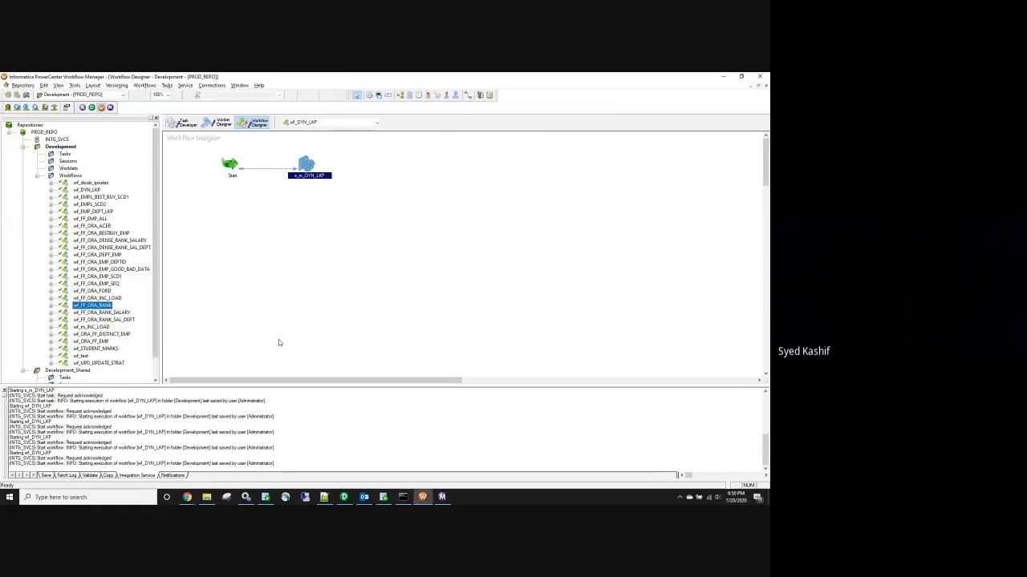
type("che")
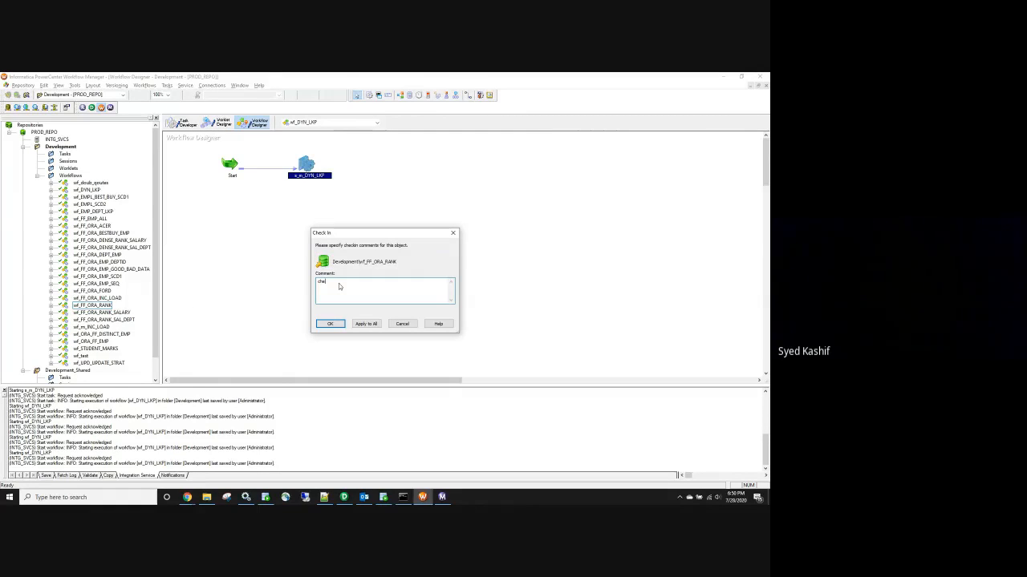
left_click(329, 323)
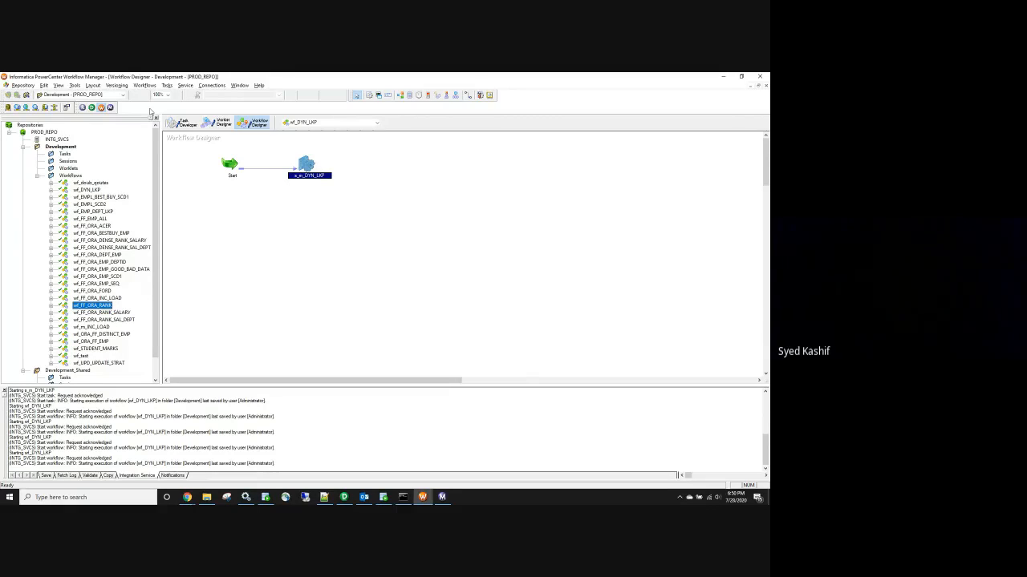
left_click(117, 86)
left_click(127, 94)
type("check")
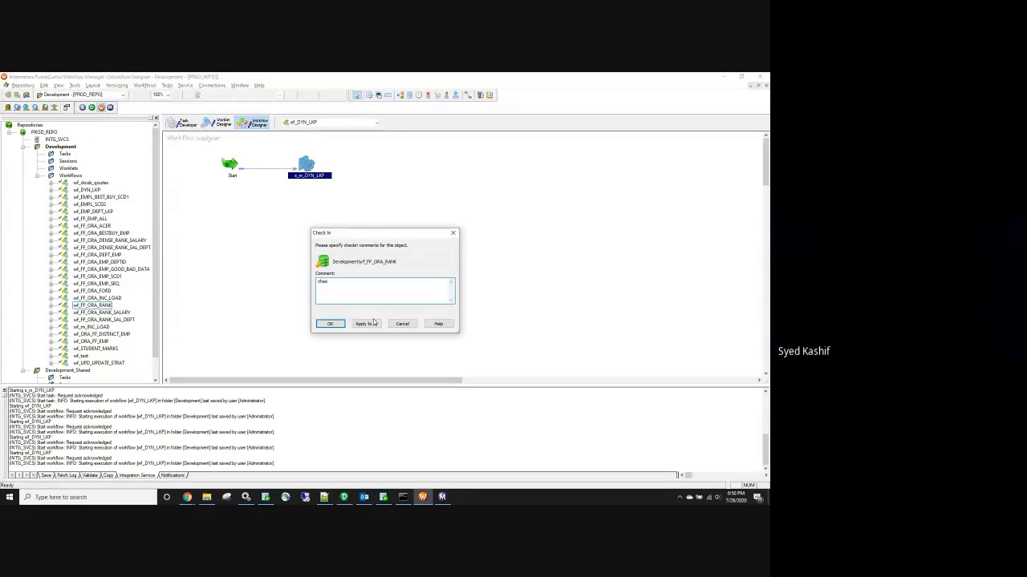
left_click(402, 324)
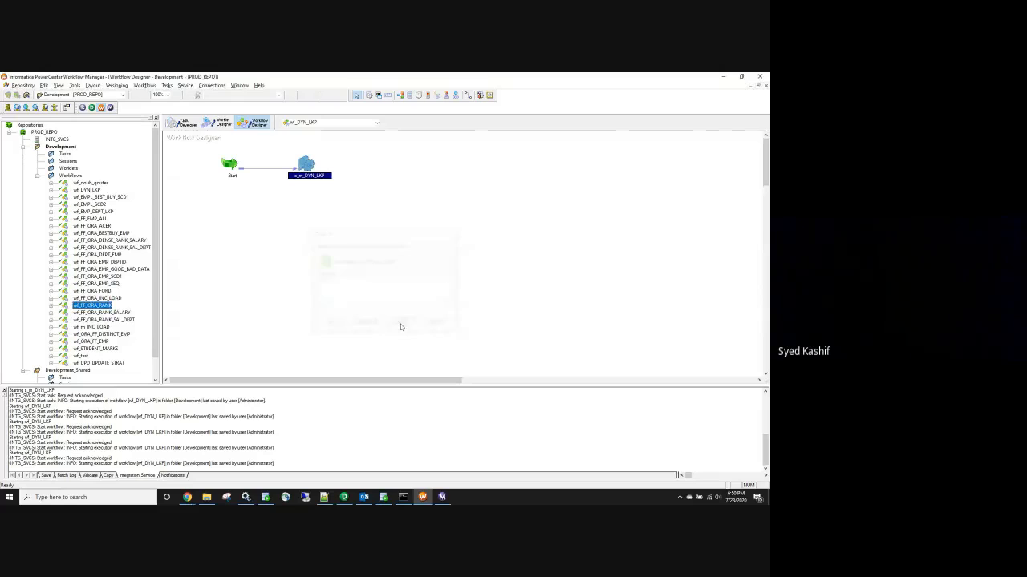
Check in all 26 Development checkouts with comment 'checkin', then collapse PROD_REPO
left_click(117, 86)
left_click(128, 137)
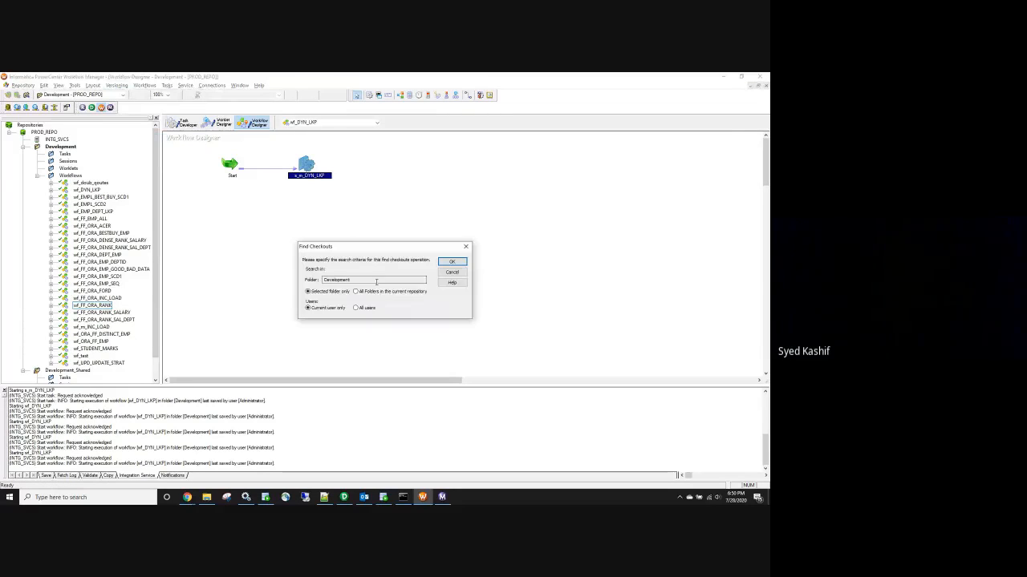
left_click(448, 262)
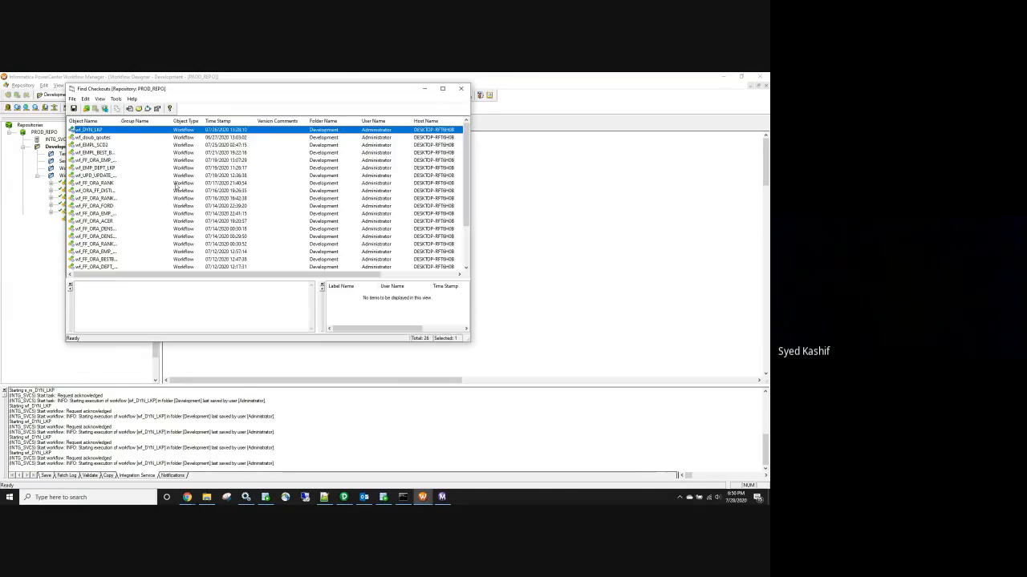
left_click_drag(466, 178, 484, 215)
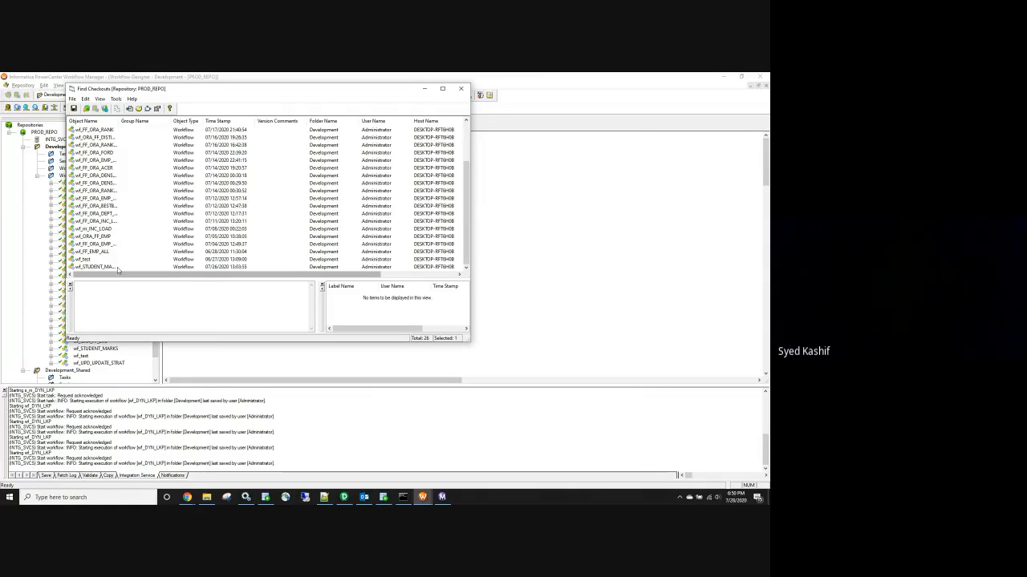
key("ctrl+a")
left_click(87, 109)
left_click(296, 235)
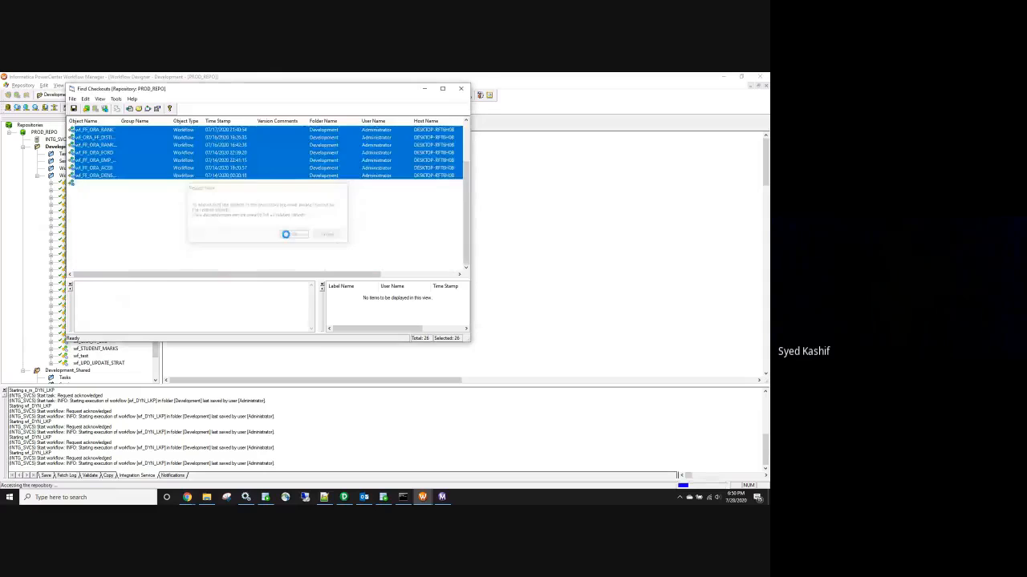
type("checkin")
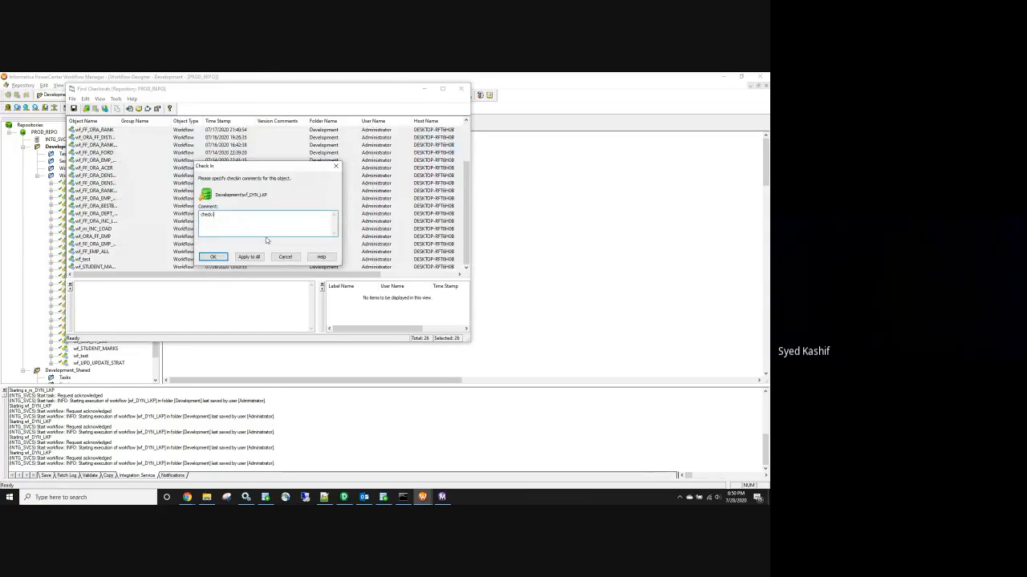
left_click(256, 257)
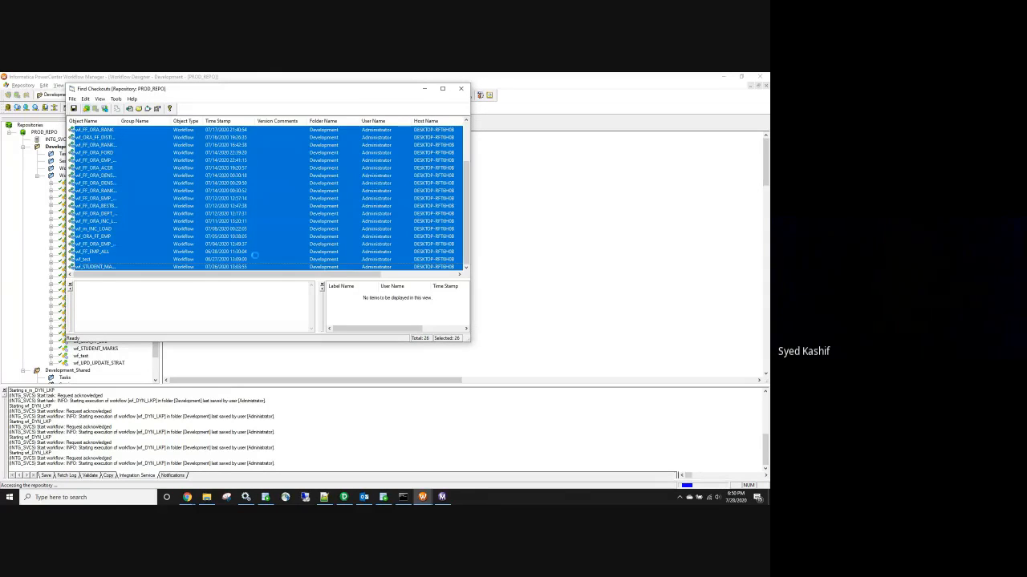
left_click(460, 88)
left_click(24, 146)
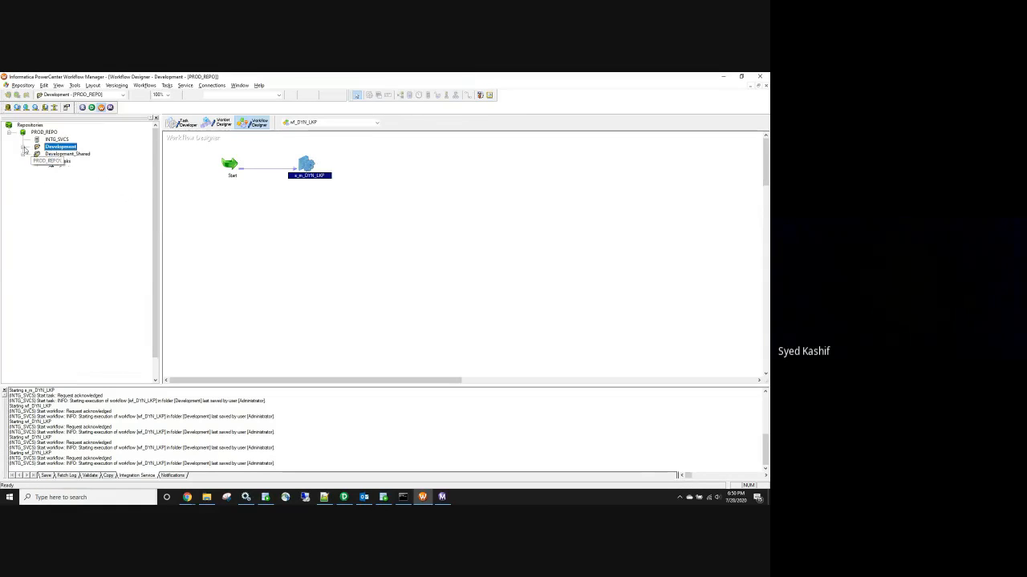
left_click(10, 133)
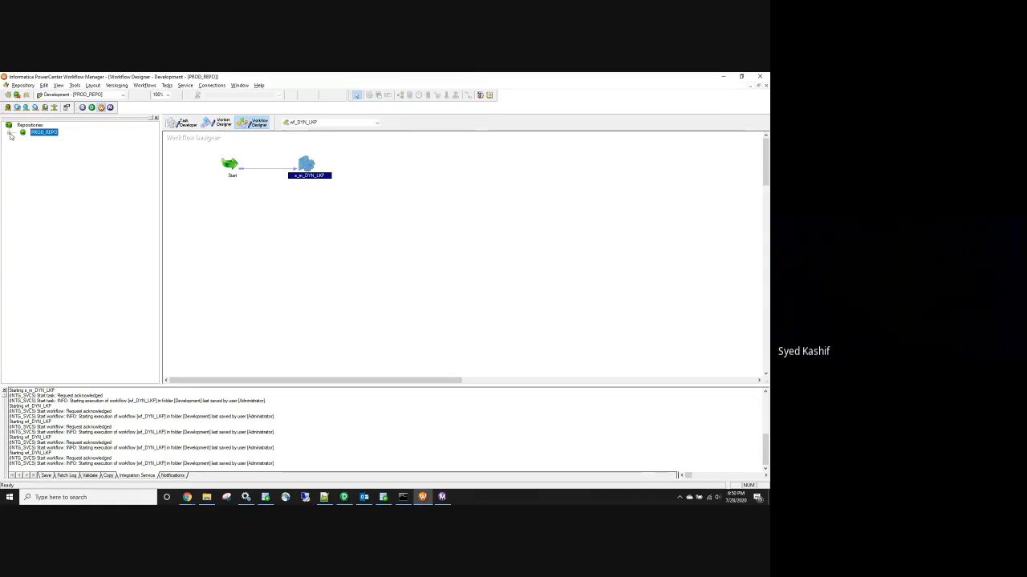
In Designer, check in all 64 checked-out objects across folders with one comment applied to all
left_click(344, 498)
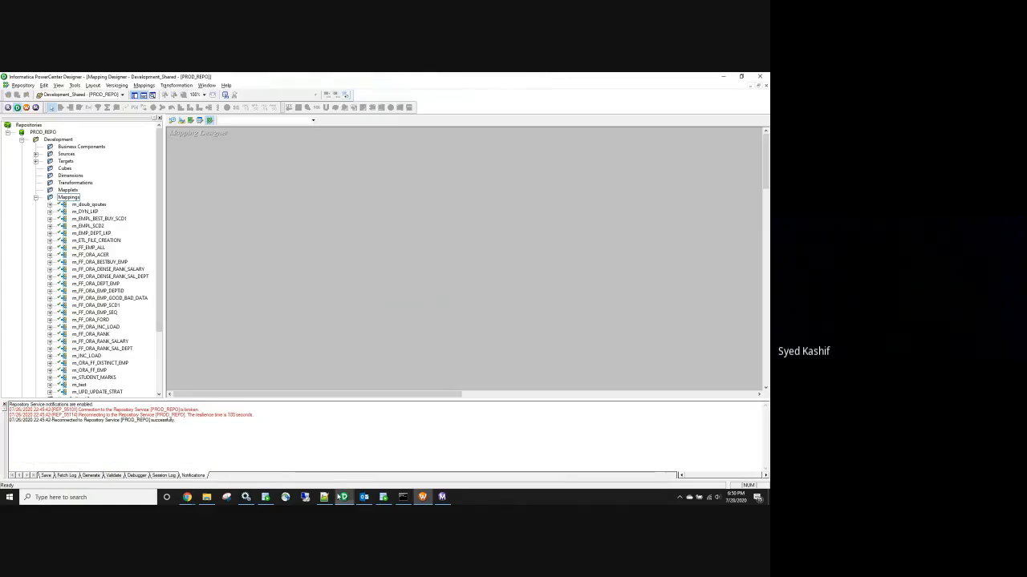
left_click(116, 85)
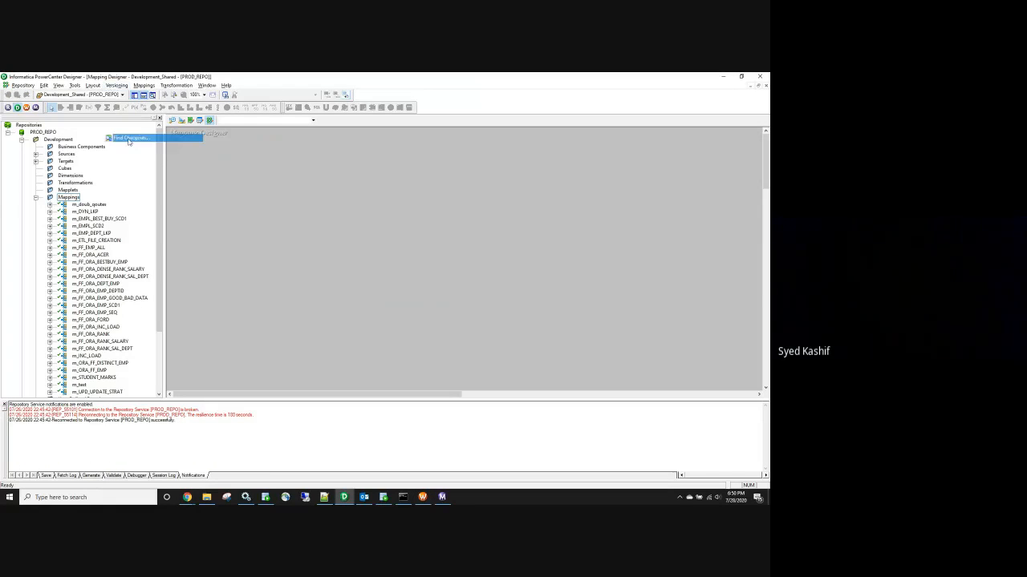
left_click(133, 138)
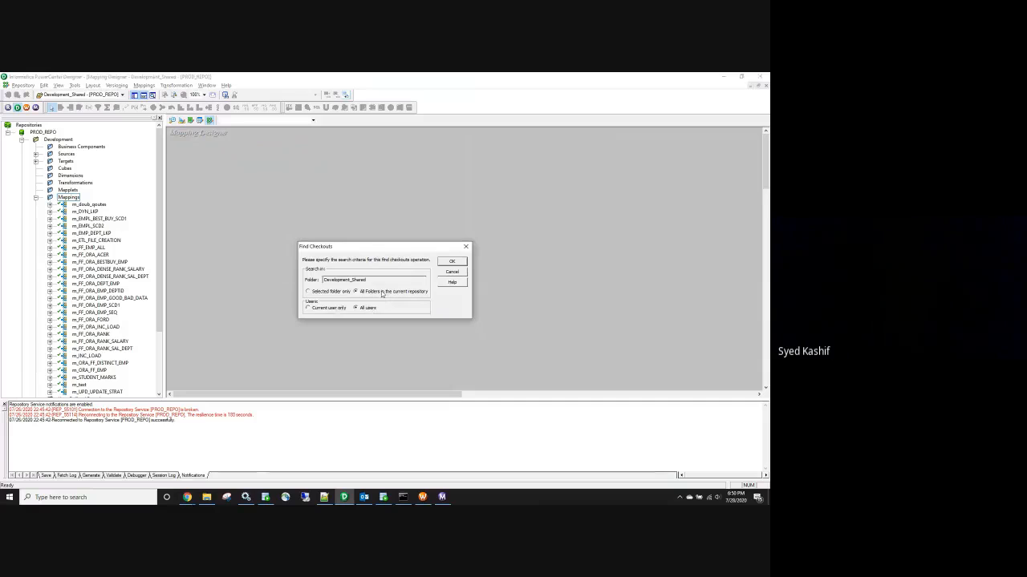
left_click(451, 262)
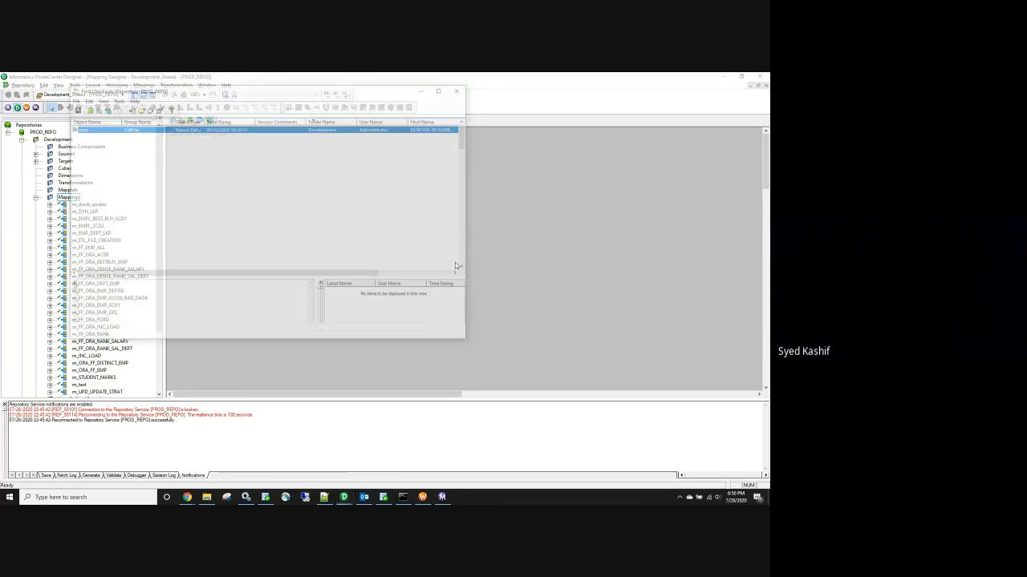
scroll(439, 161, "down", 20)
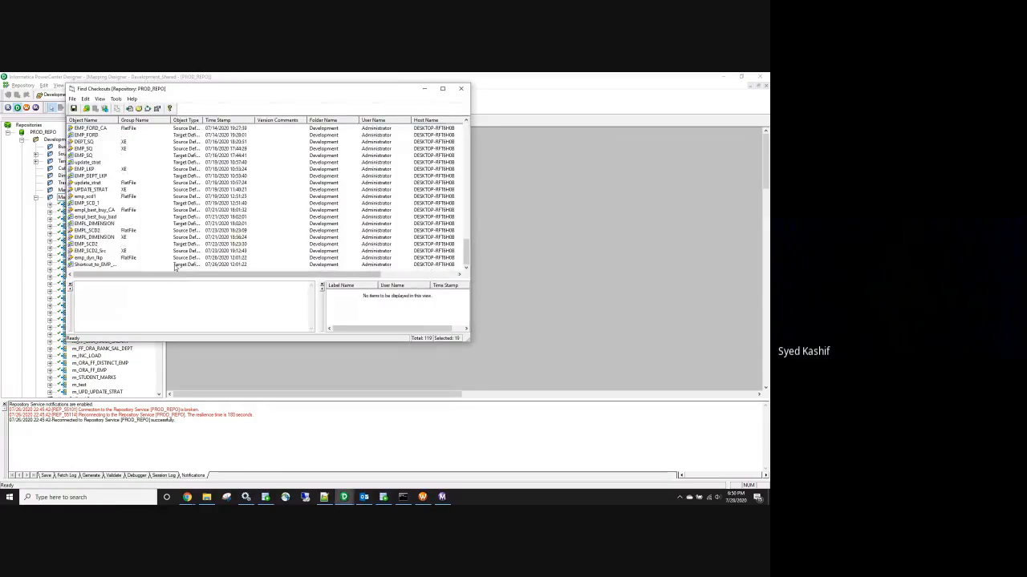
left_click(175, 266, "shift")
left_click(86, 108)
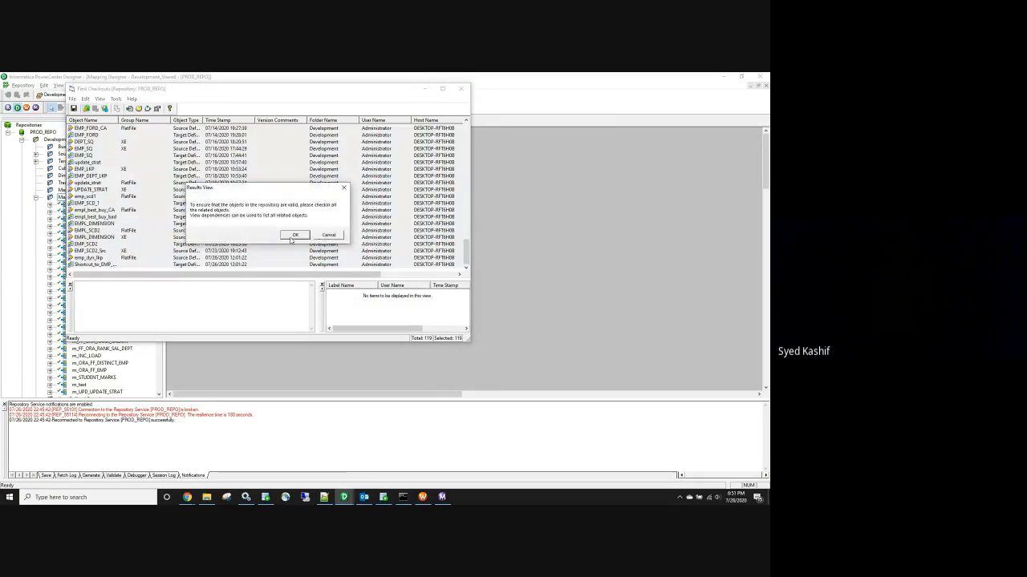
left_click(294, 235)
type("ched")
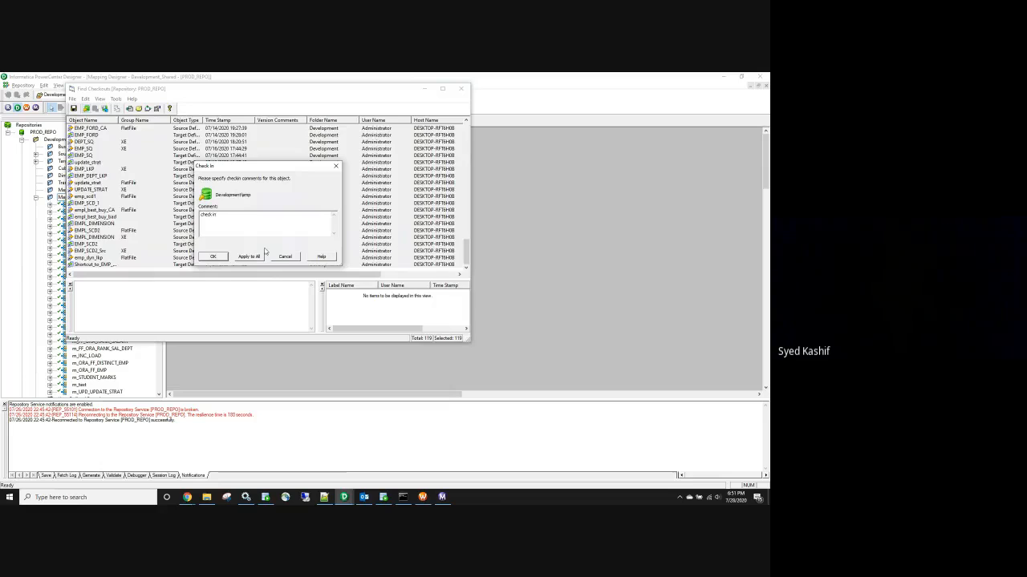
left_click(258, 256)
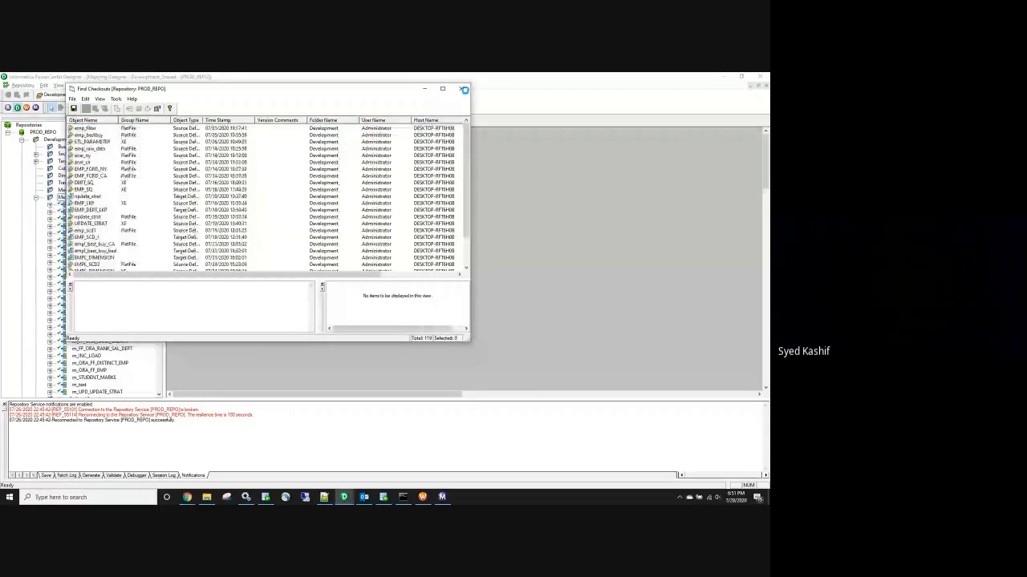
left_click(460, 88)
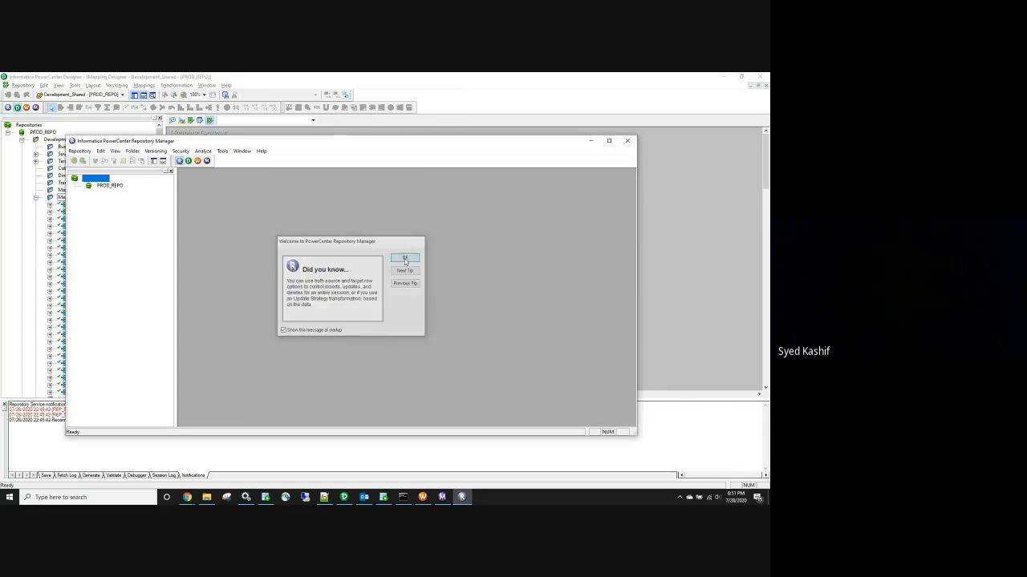
Dismiss the startup tip, maximize Repository Manager and connect to PROD_REPO with the password
left_click(405, 259)
left_click(609, 141)
left_click(13, 85)
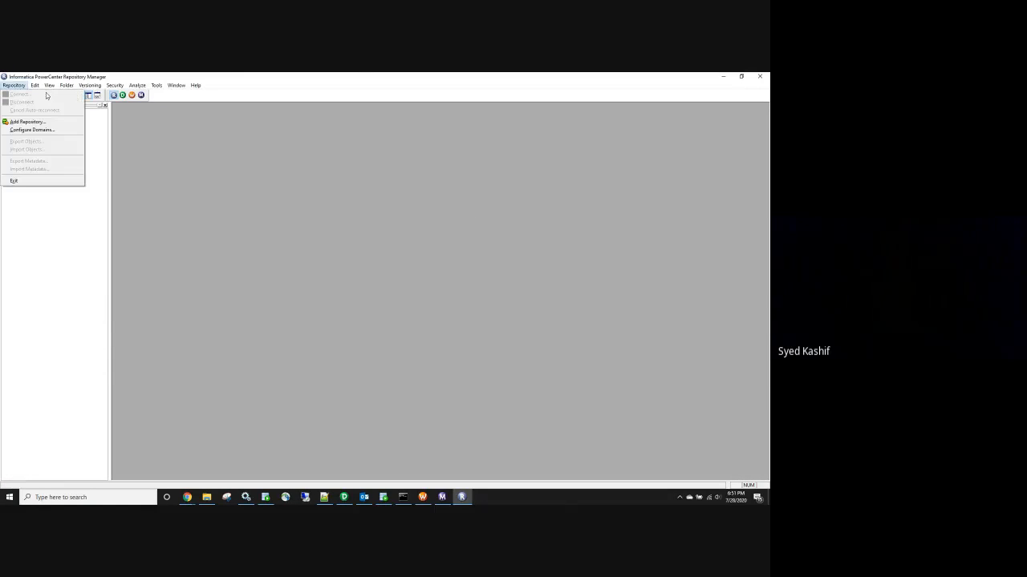
left_click(102, 171)
double_click(44, 120)
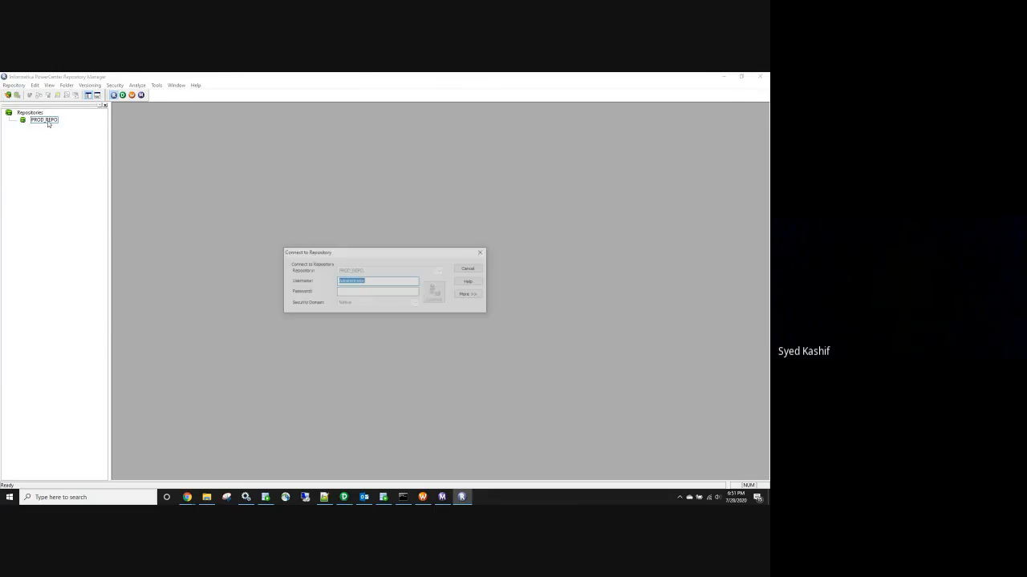
left_click(369, 292)
type("Administrator")
key("Return")
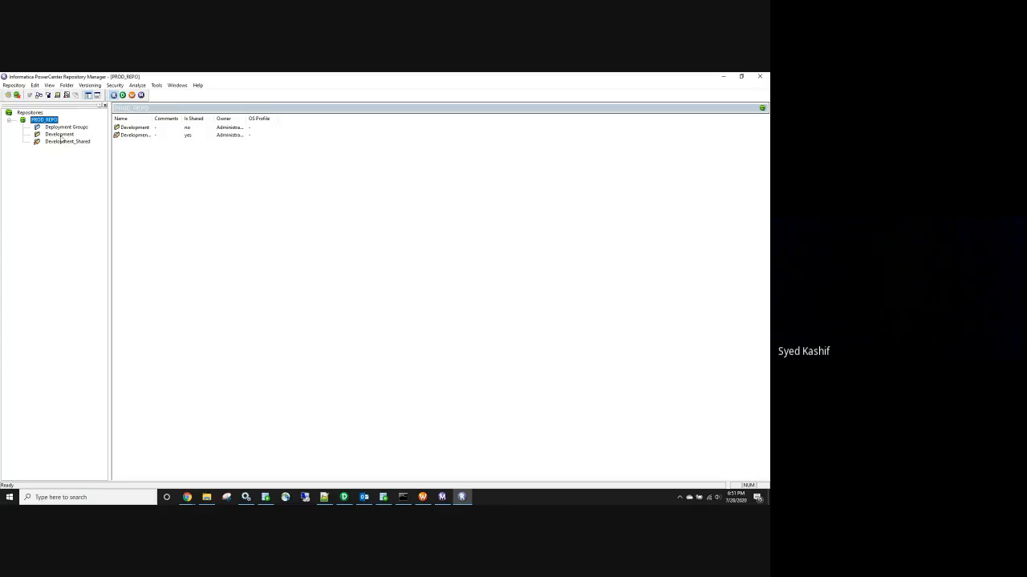
Select every workflow in Development > Workflows, wf_doub_qoutes through wf_UPD_UPDATE_STRAT
double_click(59, 135)
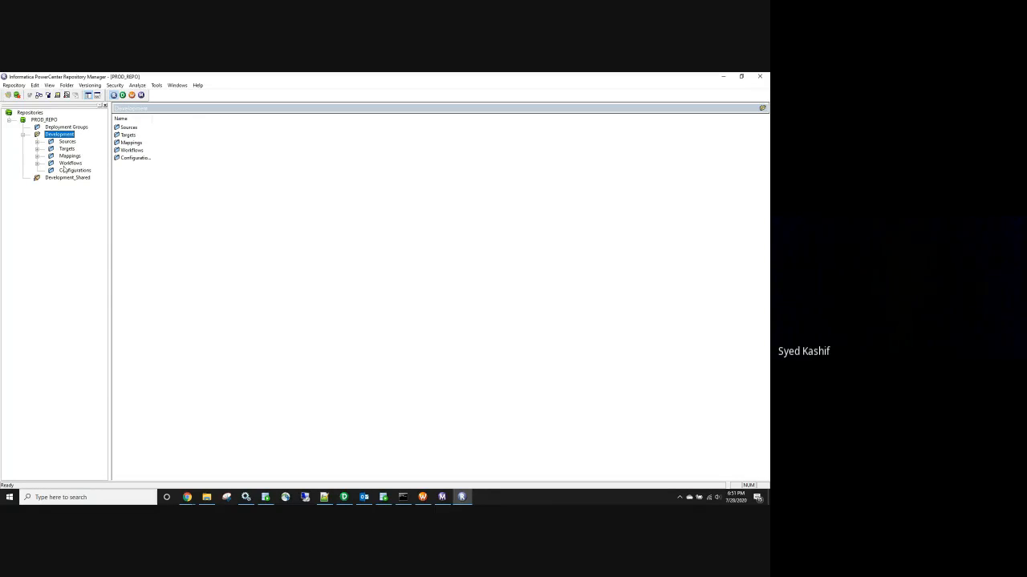
left_click(38, 162)
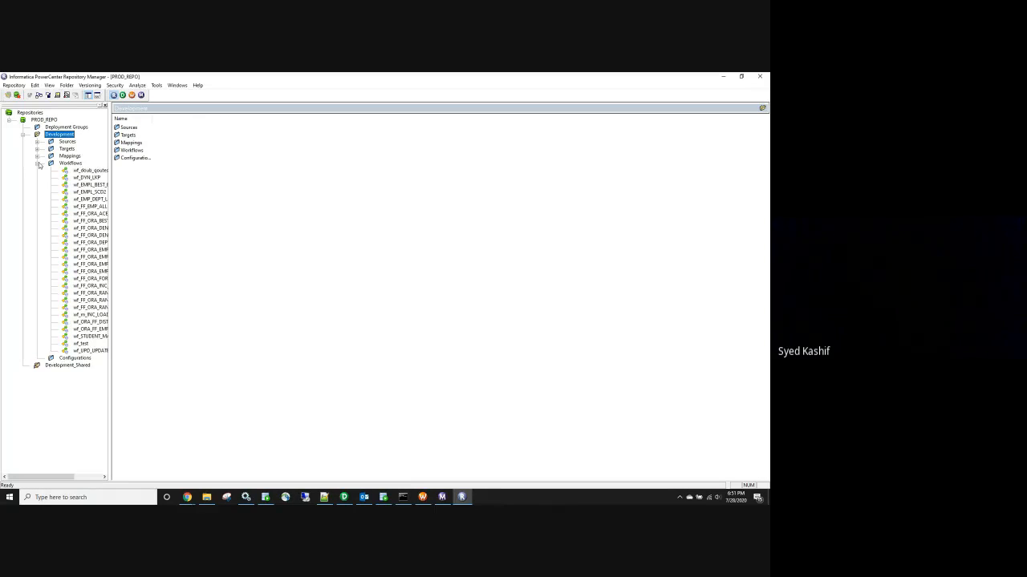
left_click(90, 171)
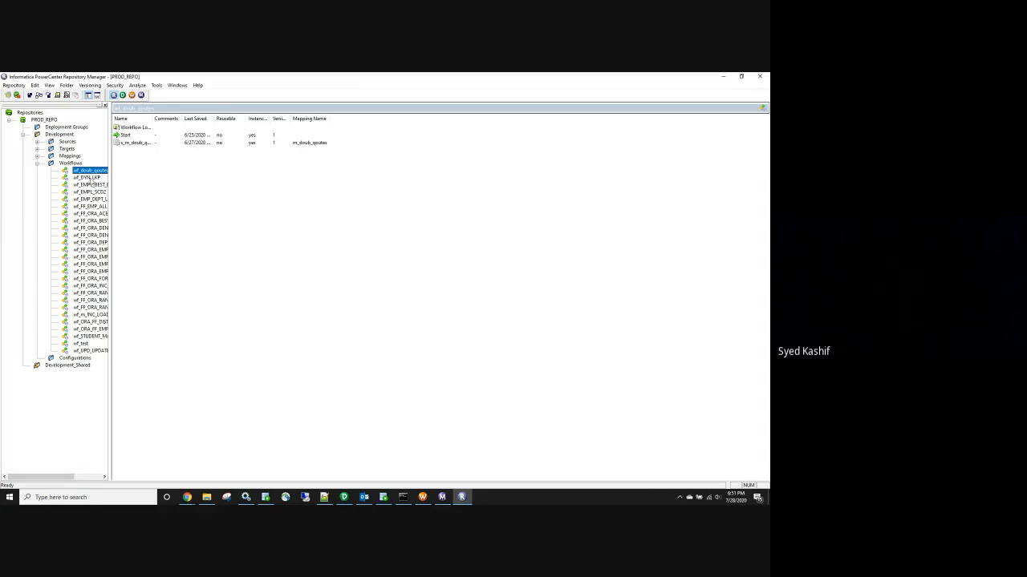
left_click(90, 351)
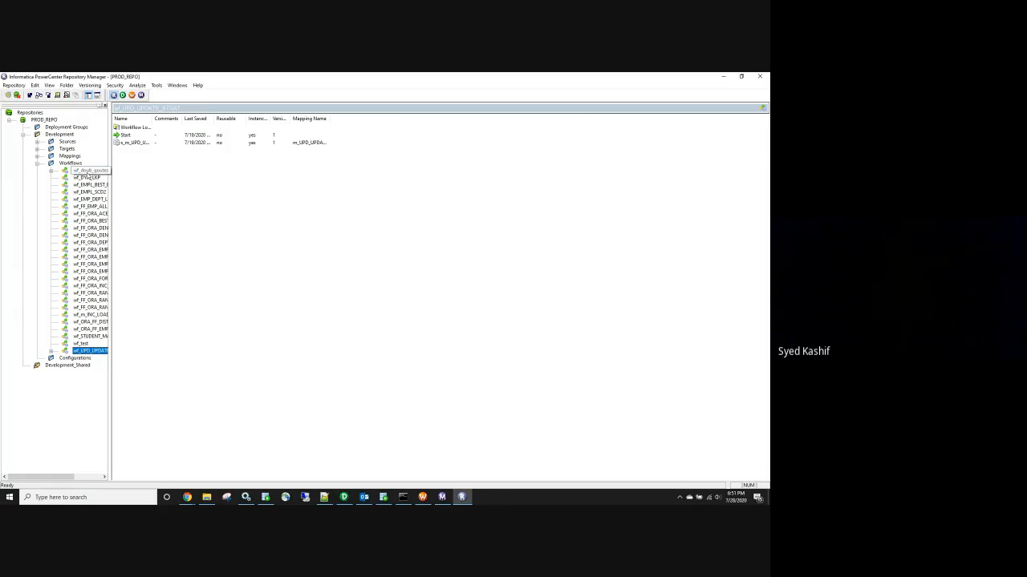
left_click(90, 171)
left_click(84, 344, "shift")
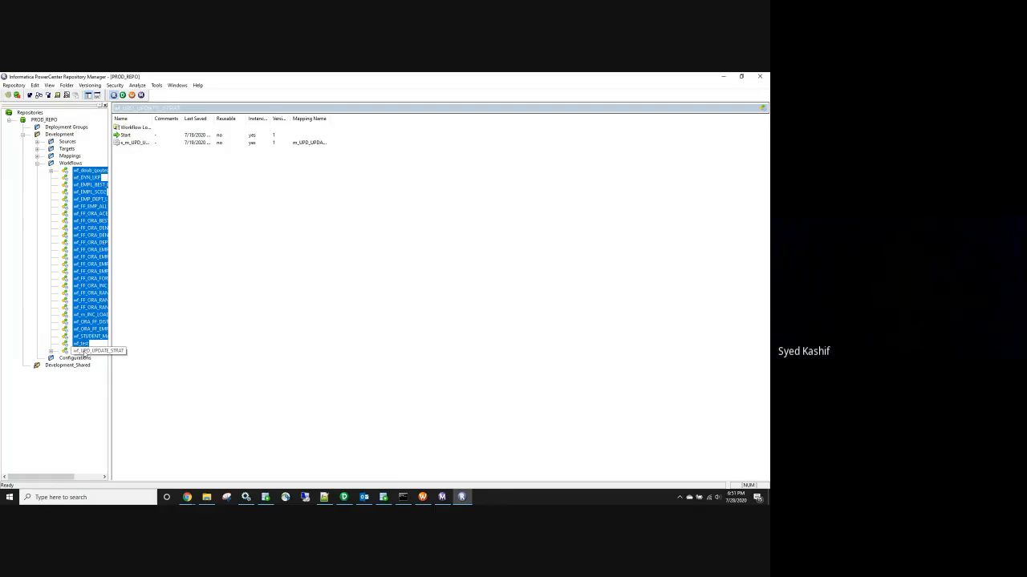
left_click(84, 351, "shift")
Export the selected workflows to Back_up XML, then close the results and Repository Manager
left_click(14, 85)
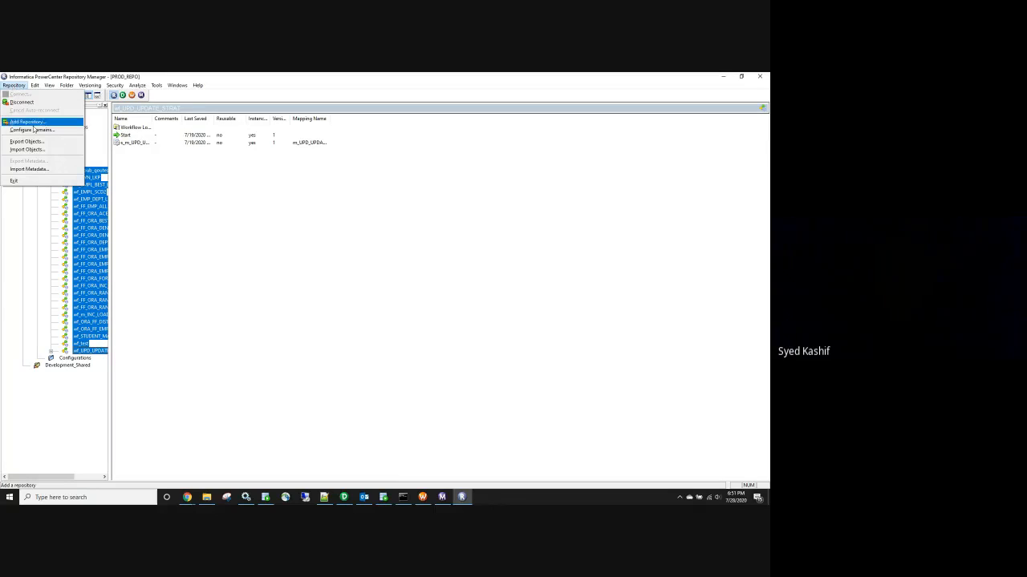
left_click(24, 142)
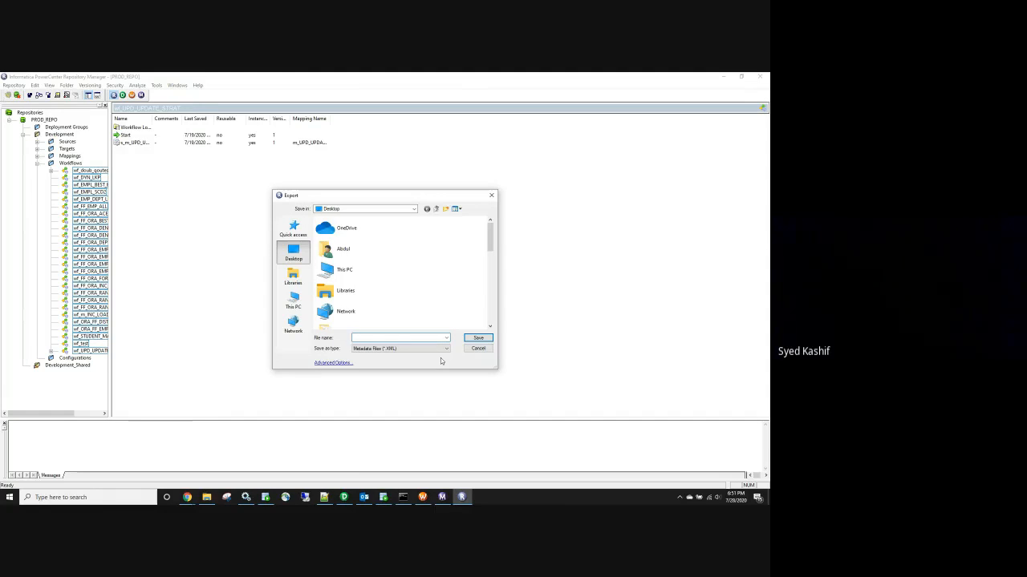
type("Back_up_wf")
left_click(476, 338)
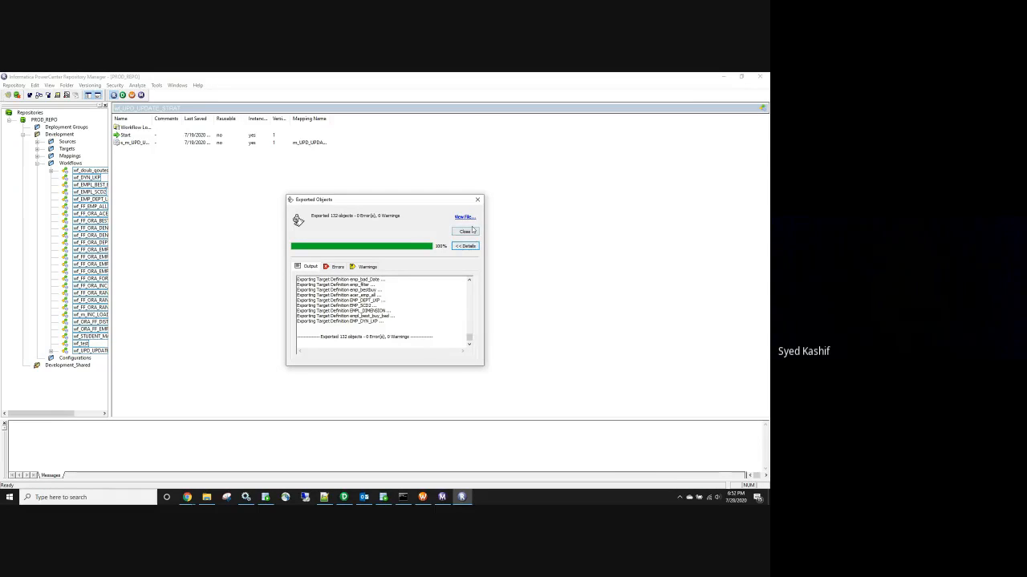
left_click(472, 232)
left_click(759, 77)
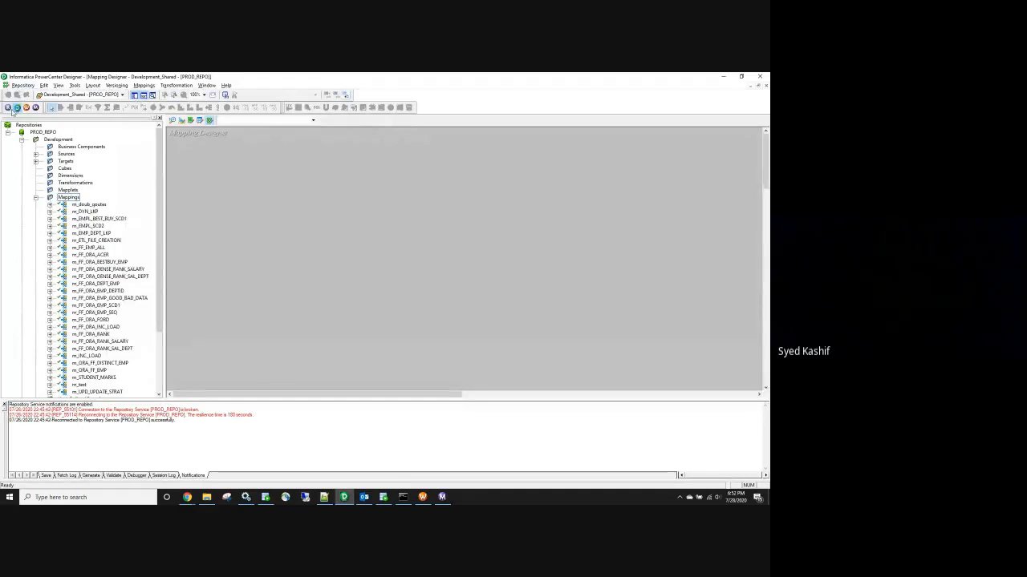
Relaunch Repository Manager, dismiss the startup tip and maximize its window
left_click(14, 109)
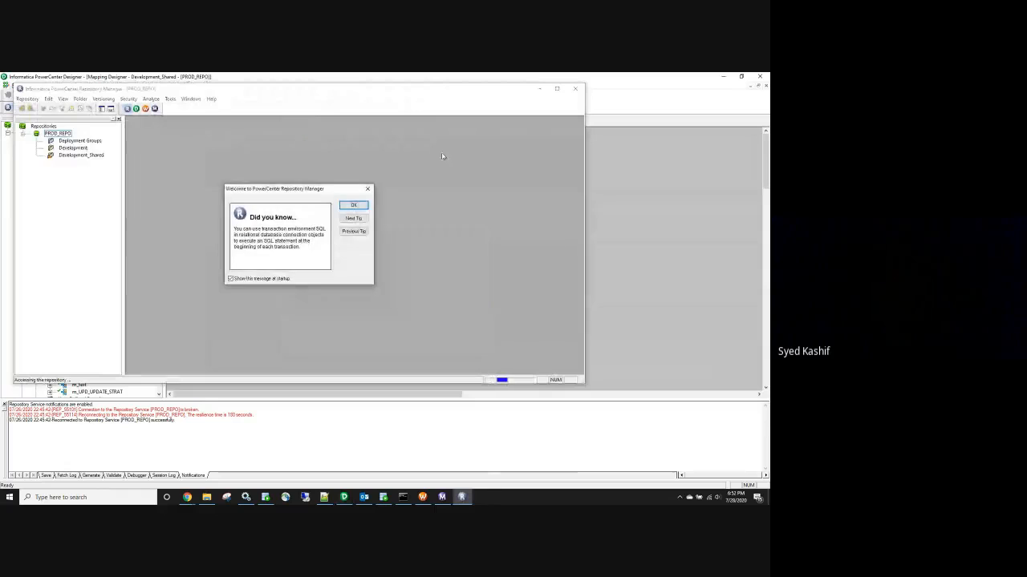
left_click(354, 205)
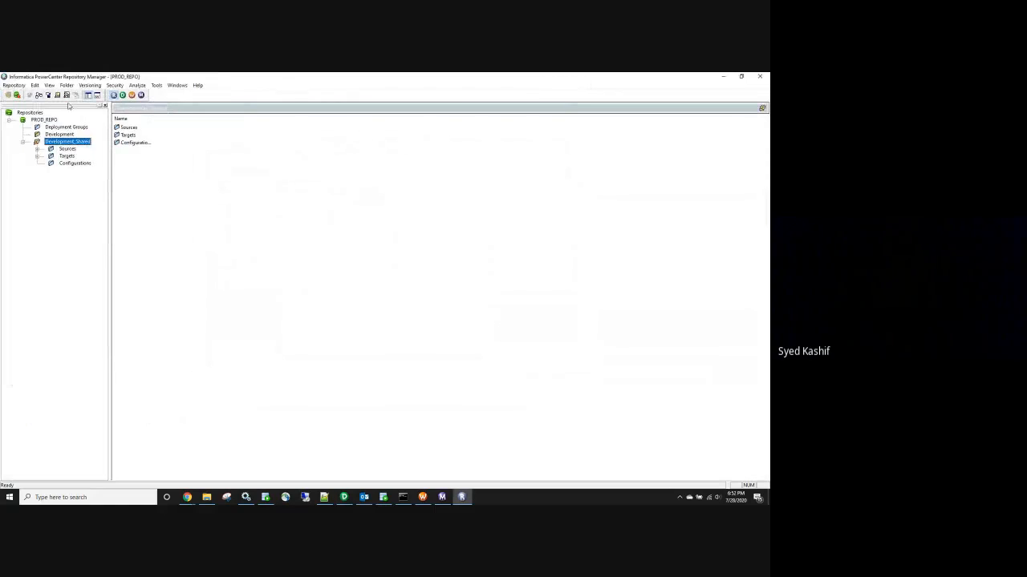
left_click(556, 88)
Start an Import Objects wizard, browse to the Desktop, then cancel and exit the wizard
left_click(14, 85)
left_click(37, 143)
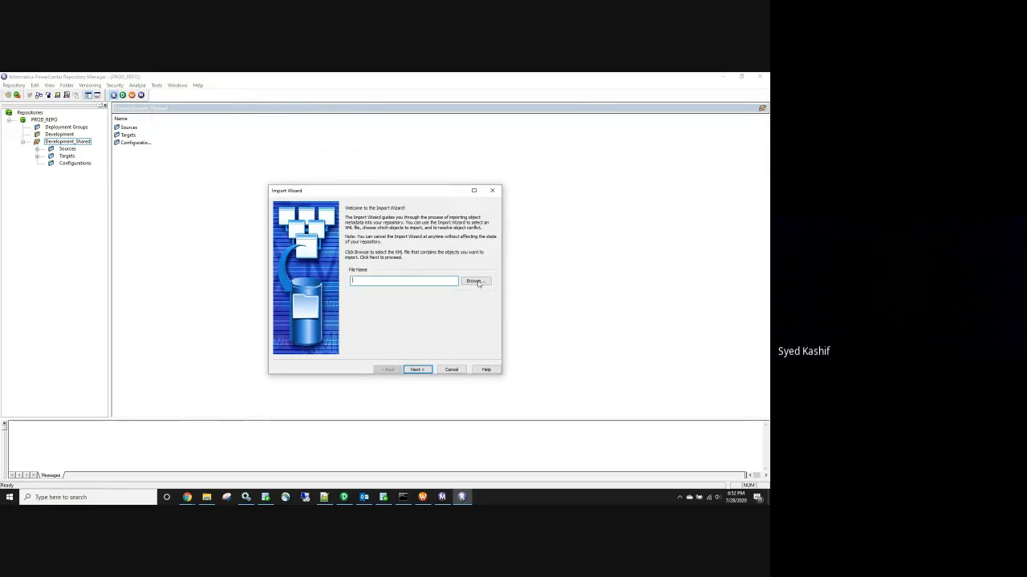
left_click(477, 281)
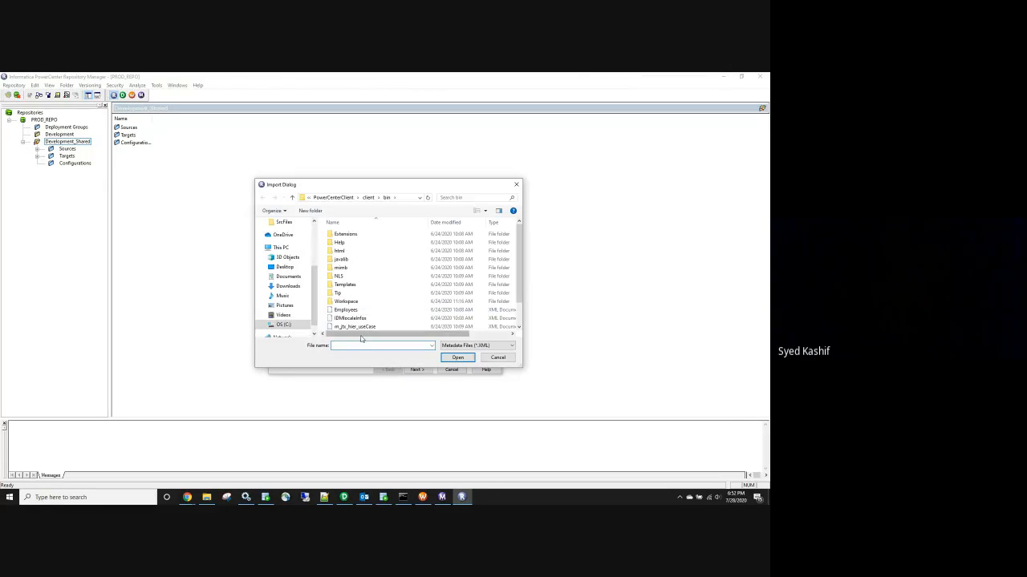
left_click(286, 267)
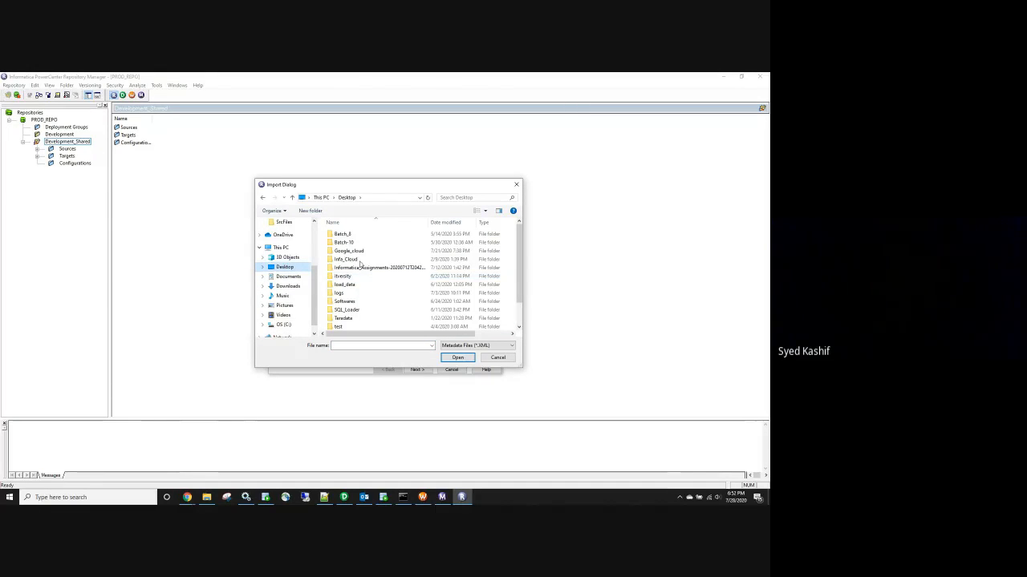
scroll(393, 281, "down", 1)
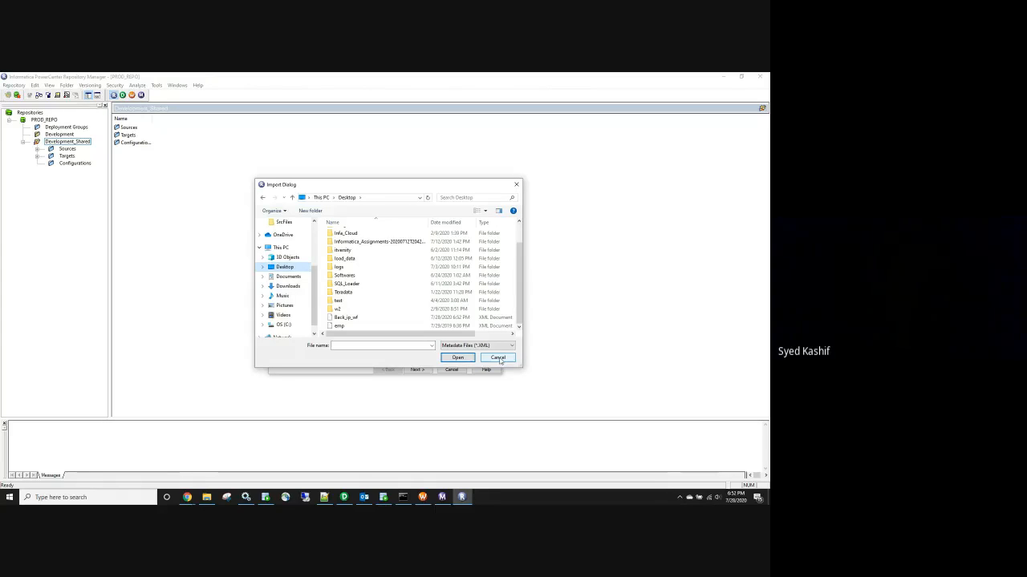
left_click(498, 357)
left_click(451, 369)
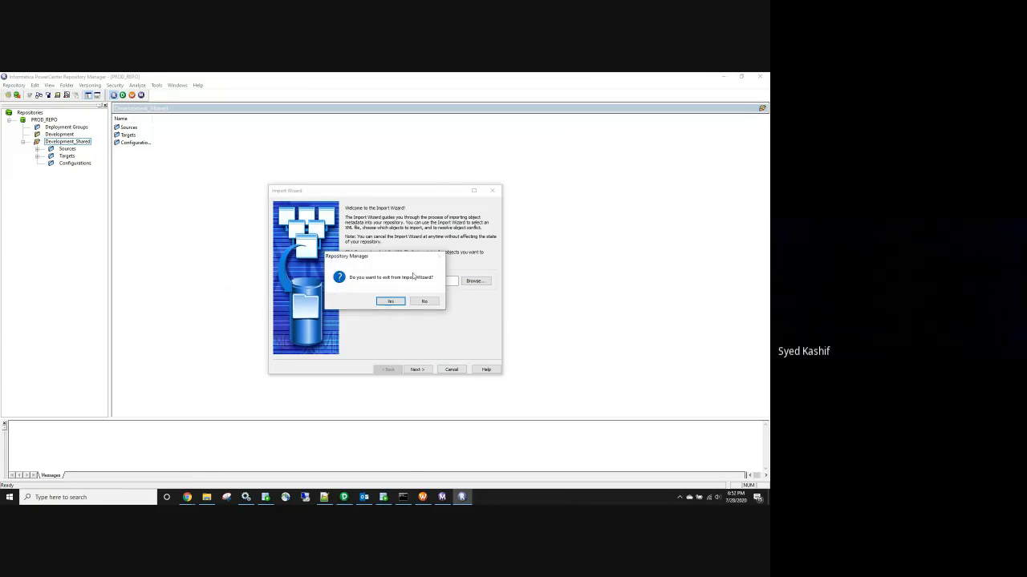
left_click(391, 301)
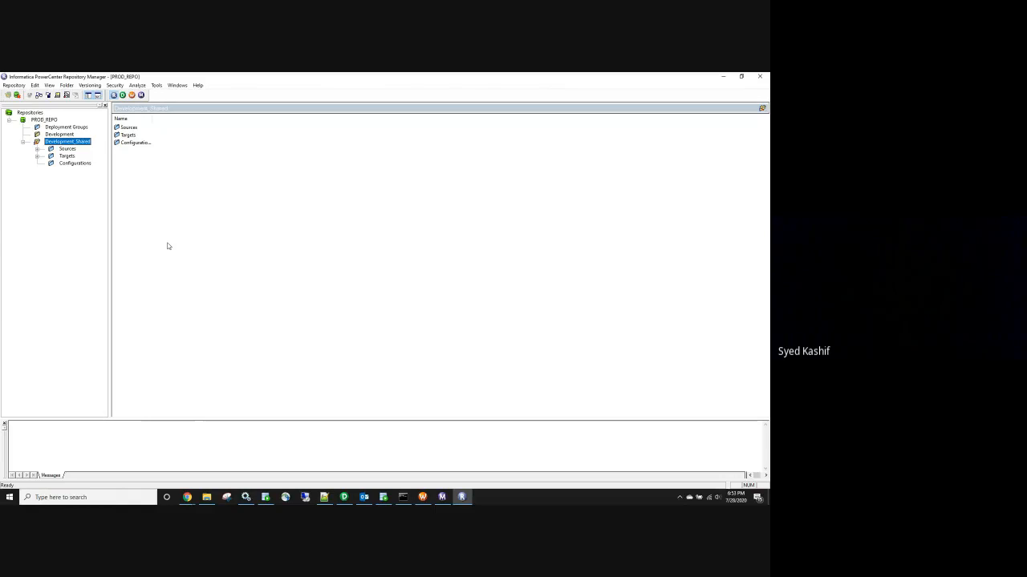
left_click(14, 85)
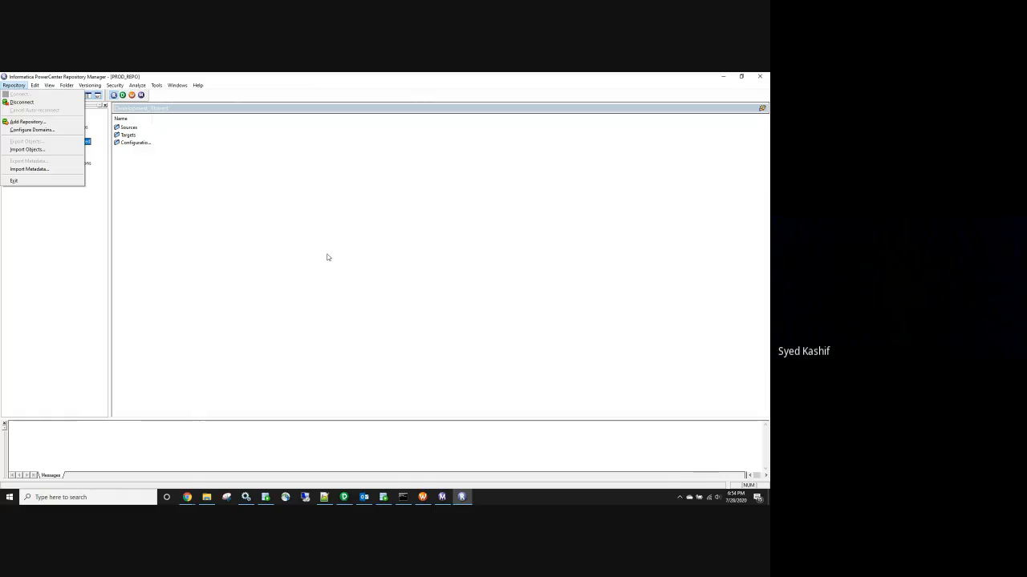
left_click(384, 498)
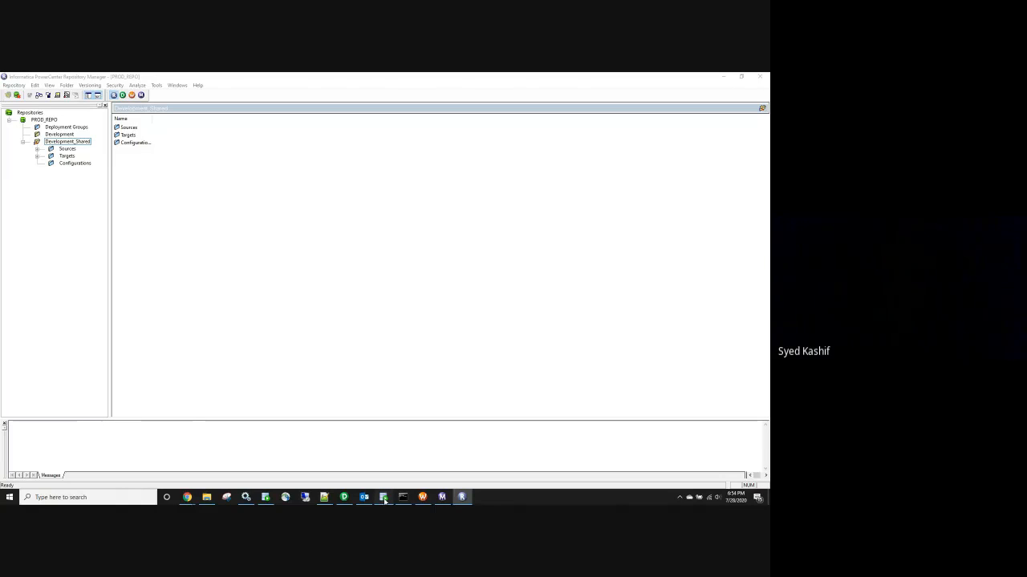
Collapse the hr connection's tables in SQL Developer and minimize the program
left_click(271, 240)
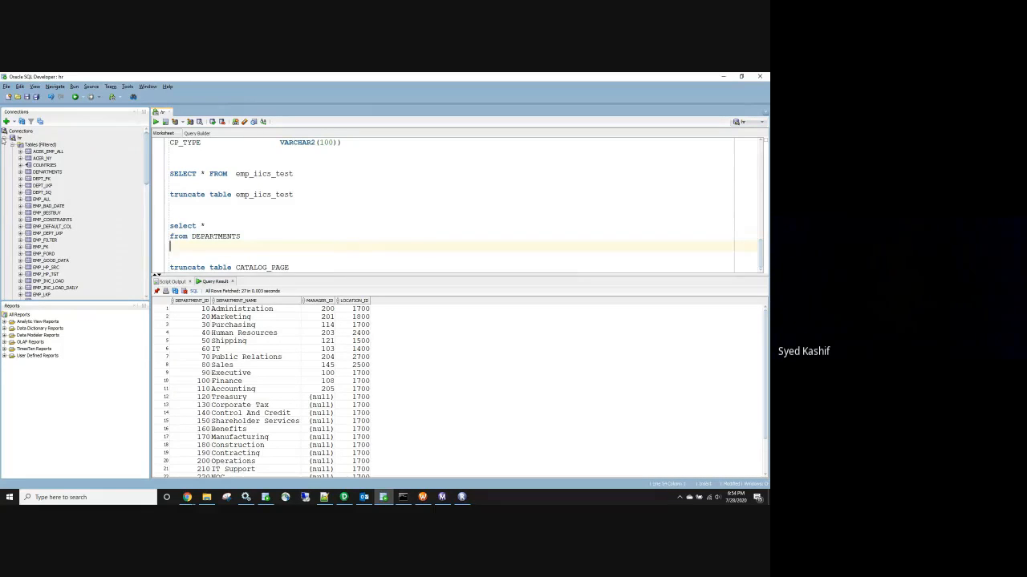
left_click(4, 138)
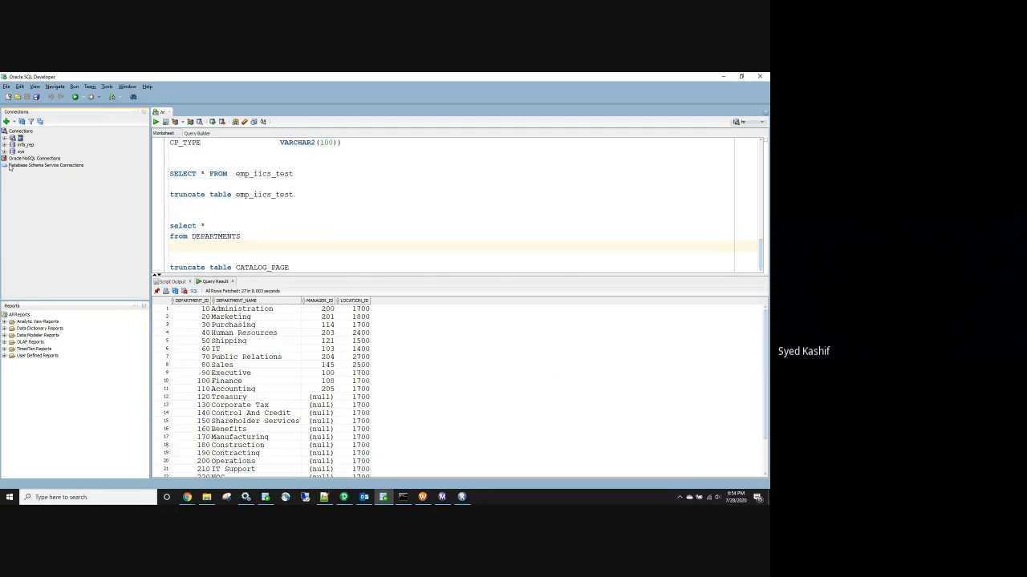
left_click(722, 78)
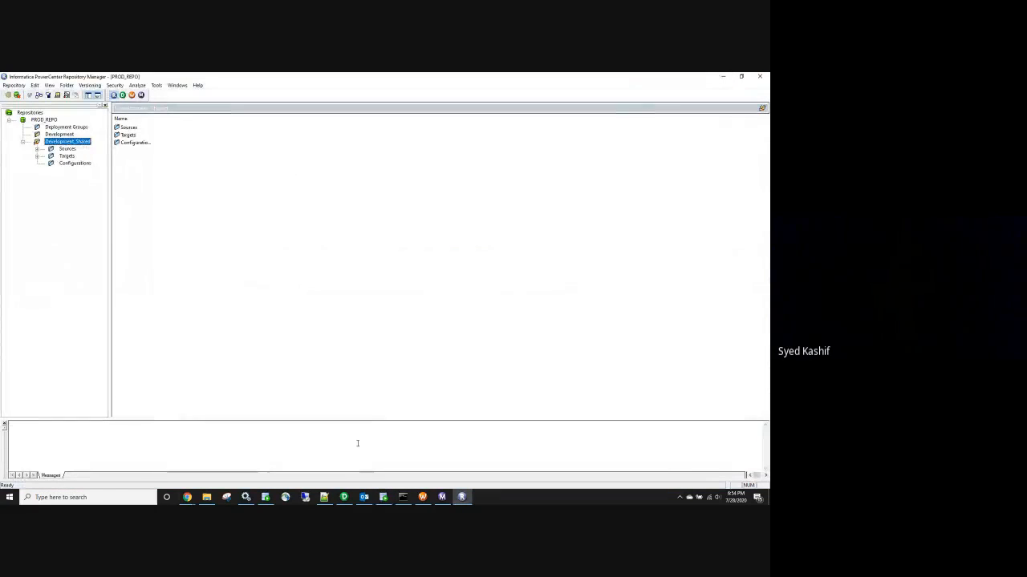
In the Batch-10 sheet, enter 100/mon in C7 and 90/mon in E7
left_click(187, 498)
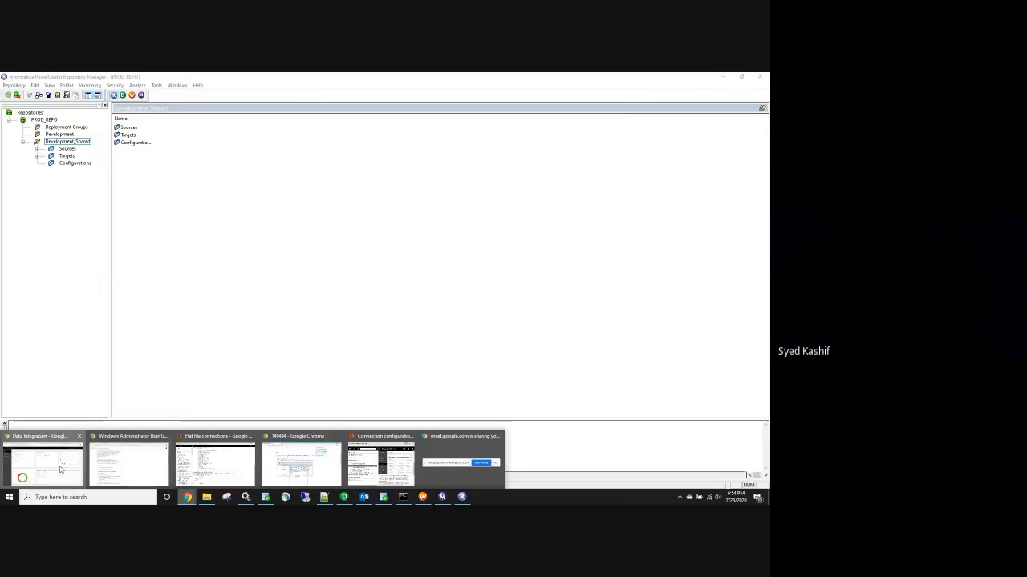
left_click(60, 470)
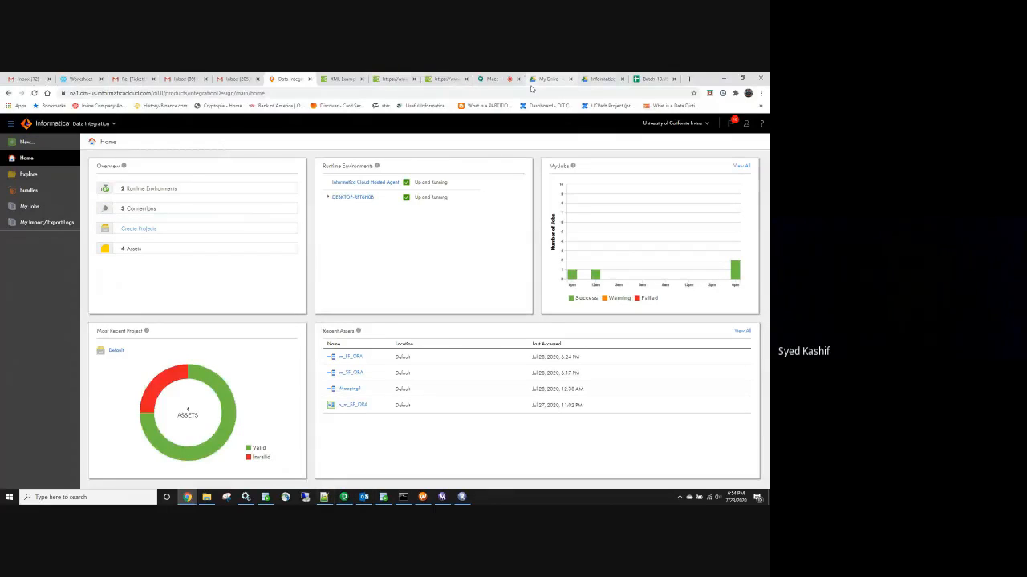
left_click(654, 78)
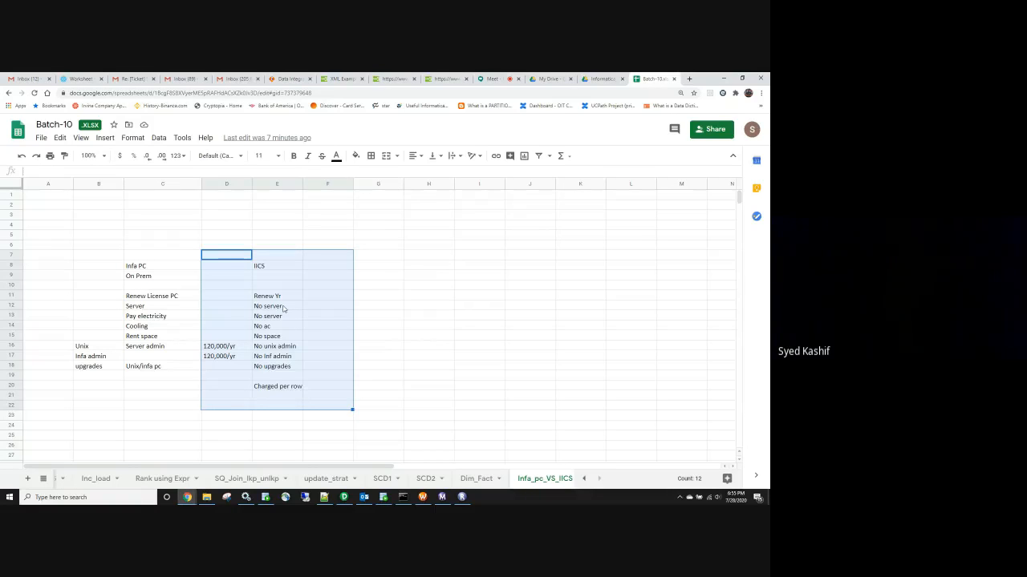
left_click(158, 259)
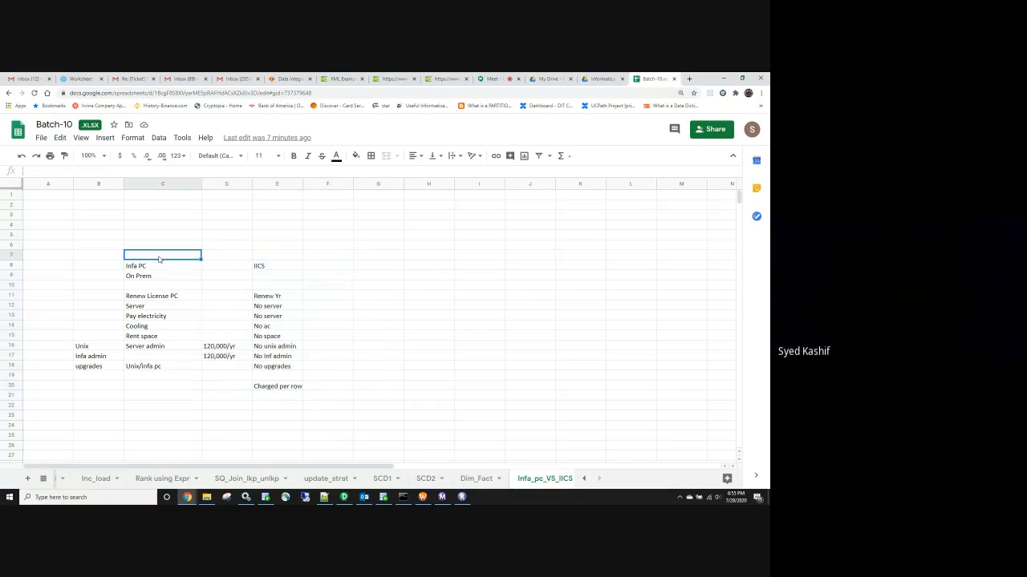
type("100")
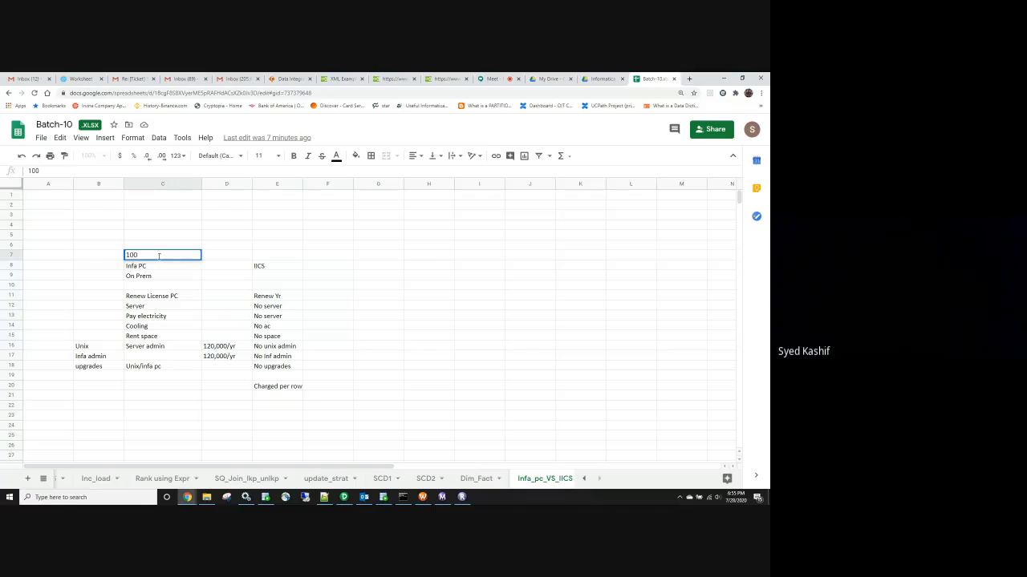
type("/mon")
left_click(260, 254)
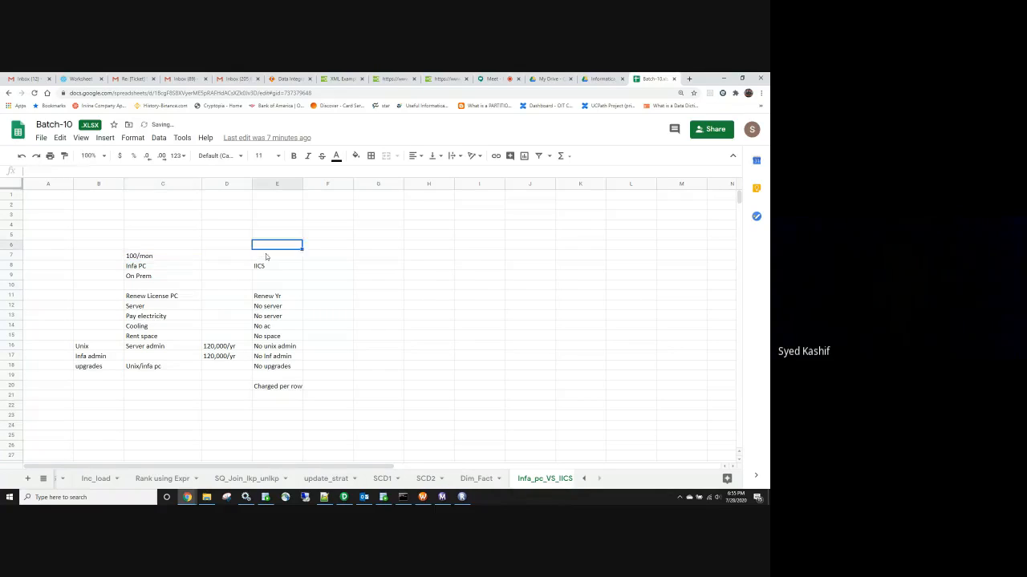
type("90/")
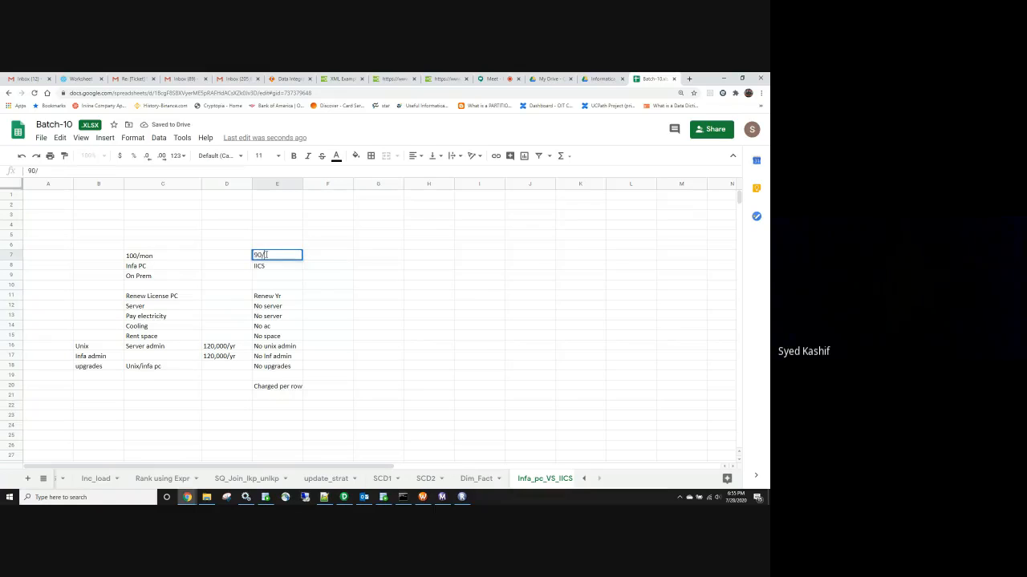
type("mon")
Select the comparison ranges D8:E20 and A8:C19, then return to Data Integration
left_click_drag(226, 265, 294, 395)
left_click_drag(61, 268, 167, 378)
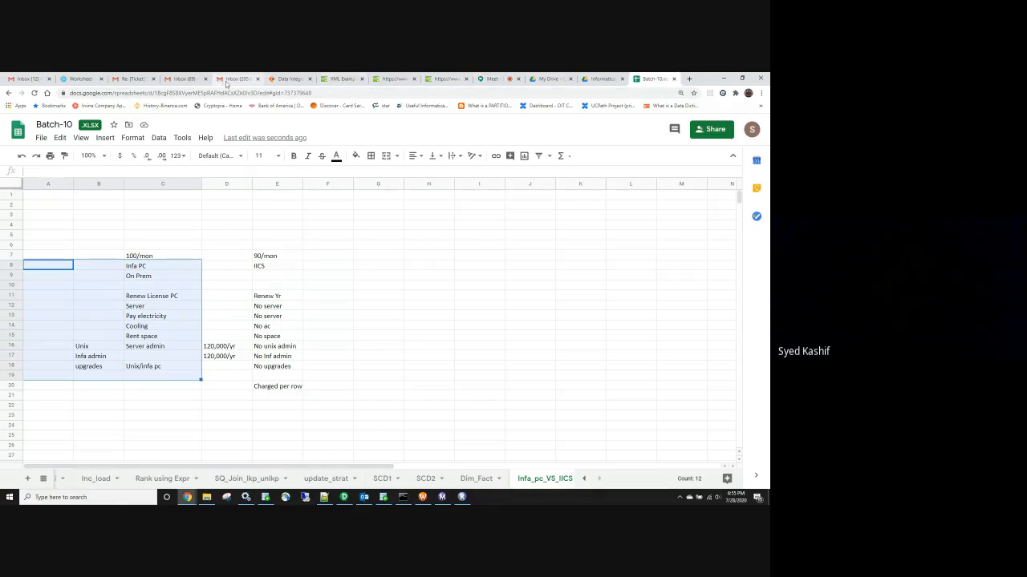
left_click(276, 78)
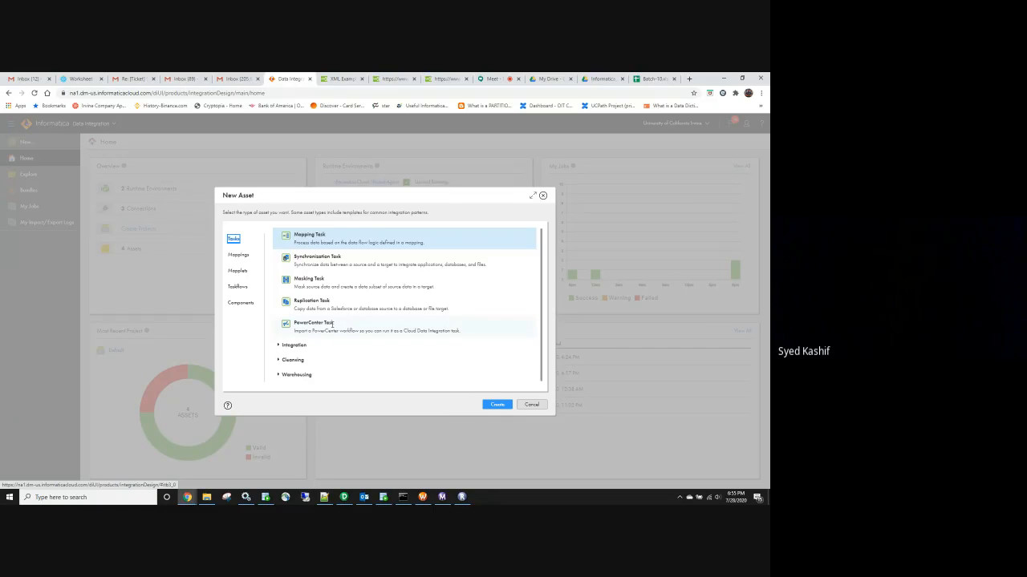
Cancel the New Asset dialog and bring Repository Manager to the front
left_click(540, 409)
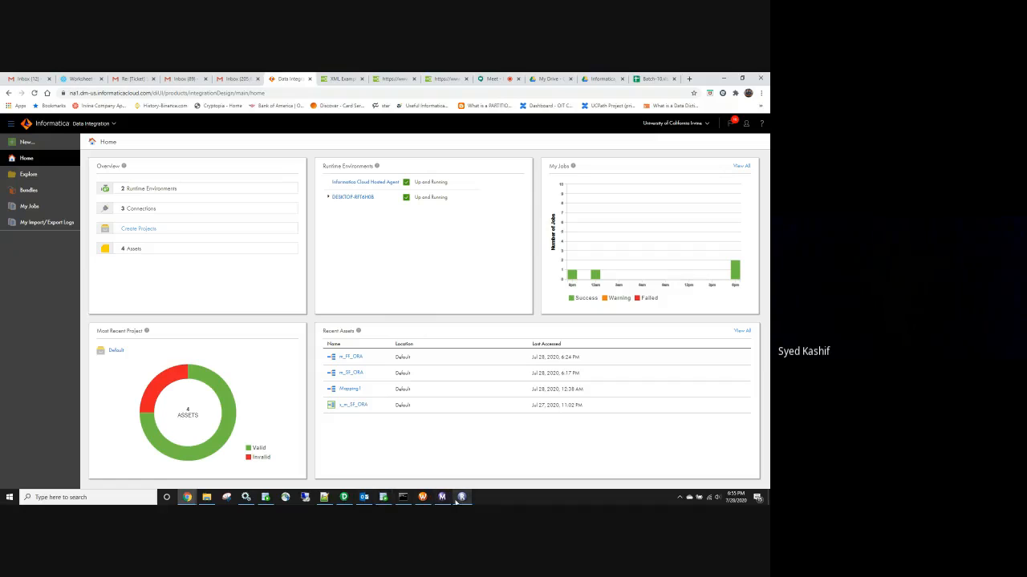
left_click(462, 497)
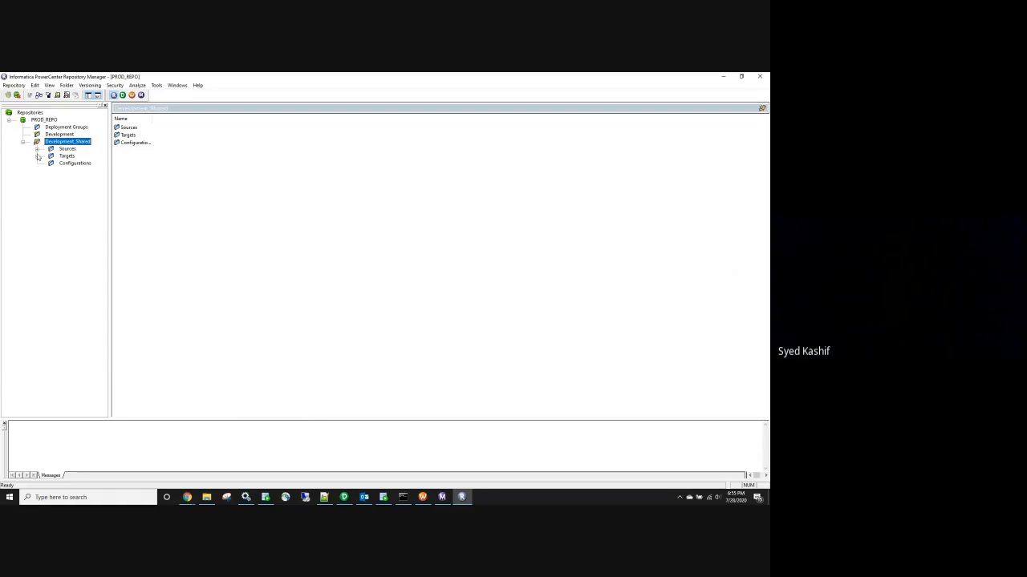
Expand the Development folder's workflows and widen the navigator to show full names
left_click(54, 134)
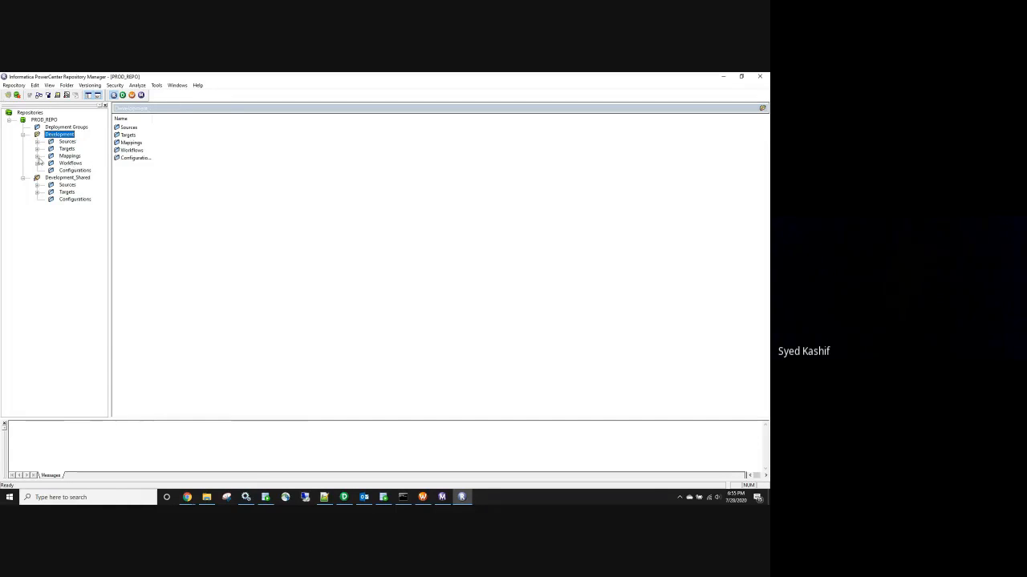
left_click(37, 163)
left_click(87, 179)
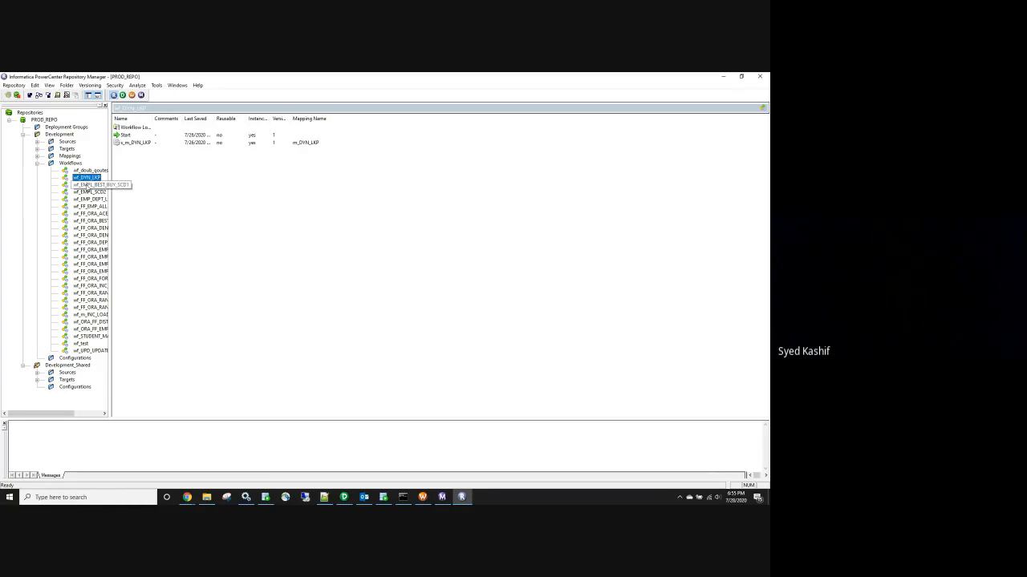
left_click(87, 185)
left_click(90, 194)
left_click_drag(110, 205, 157, 210)
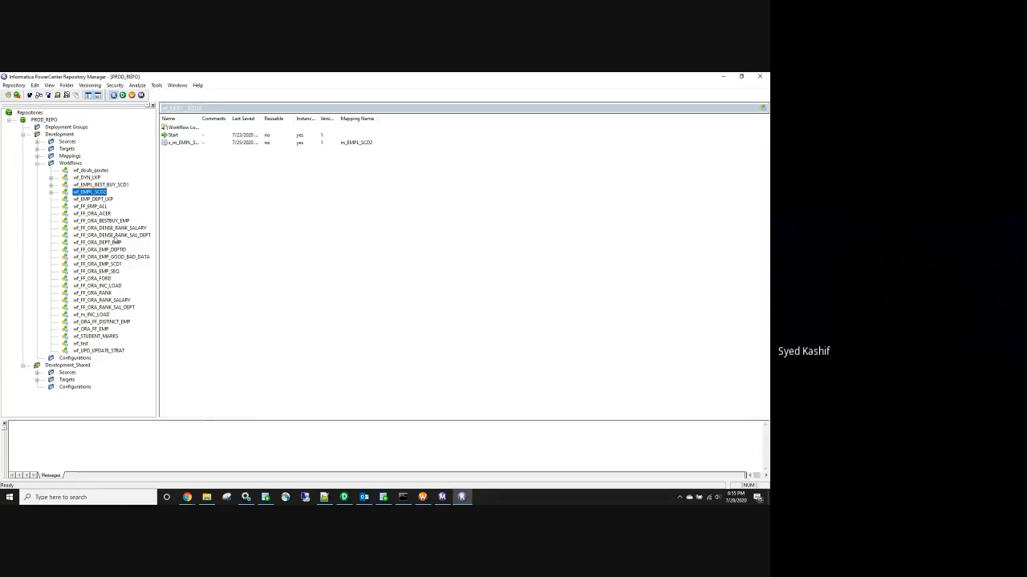
Export the wf_test workflow to an XML file on the Desktop and close the results
left_click(83, 343)
right_click(84, 345)
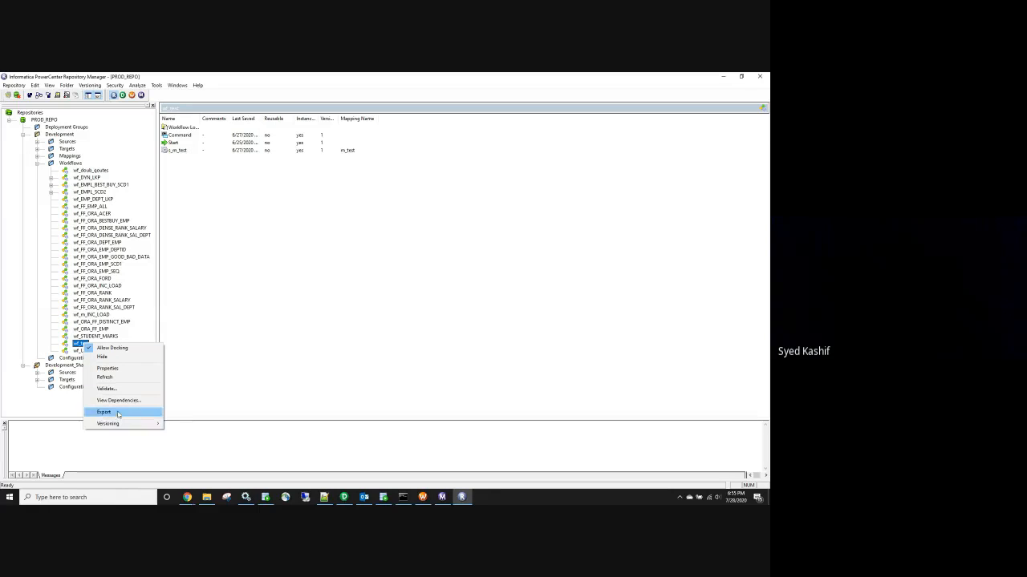
left_click(104, 412)
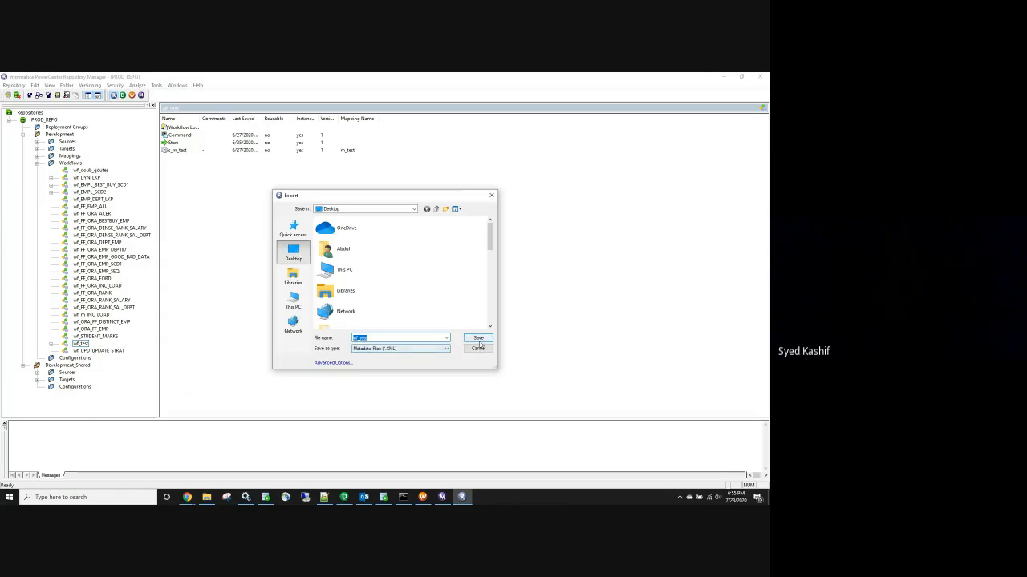
left_click(477, 339)
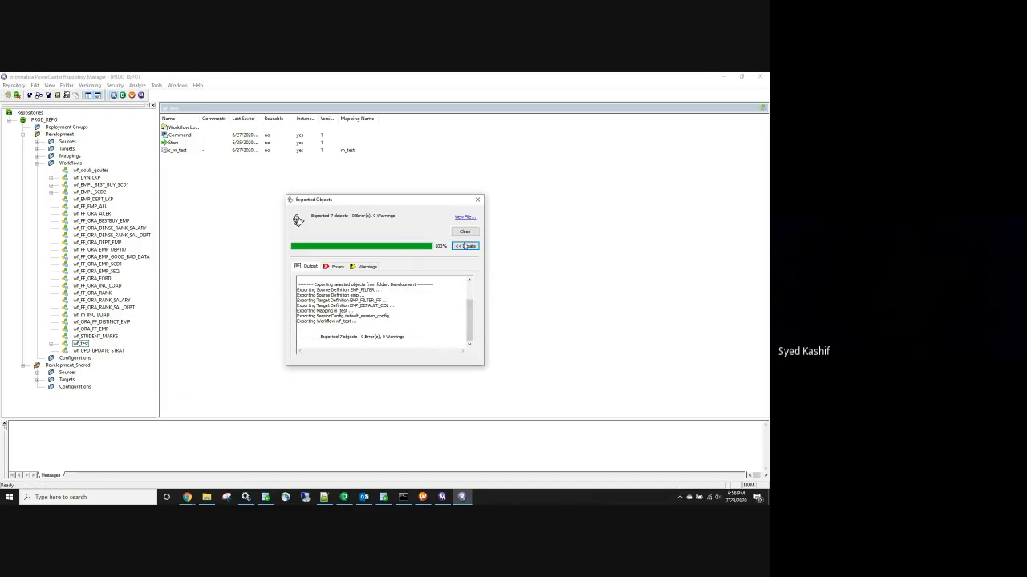
left_click(464, 232)
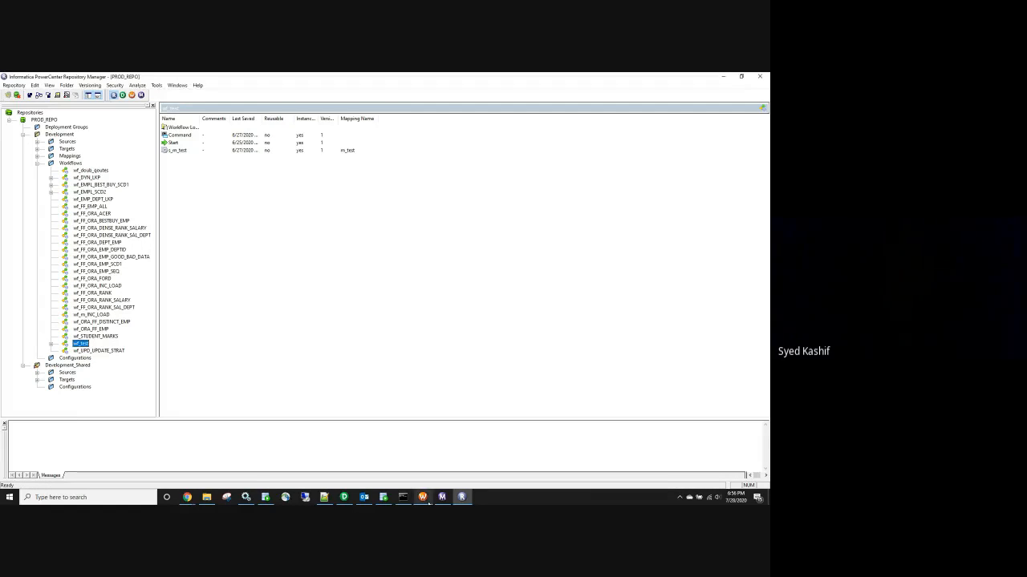
left_click(192, 485)
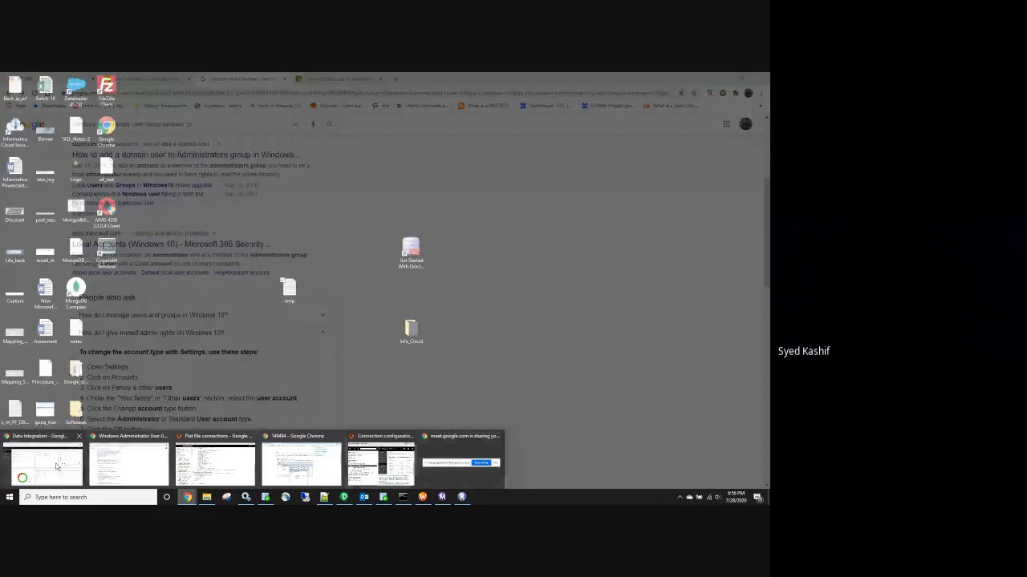
Create a new PowerCenter Task asset, PowerCenter Task1, keeping Default as its location
left_click(56, 467)
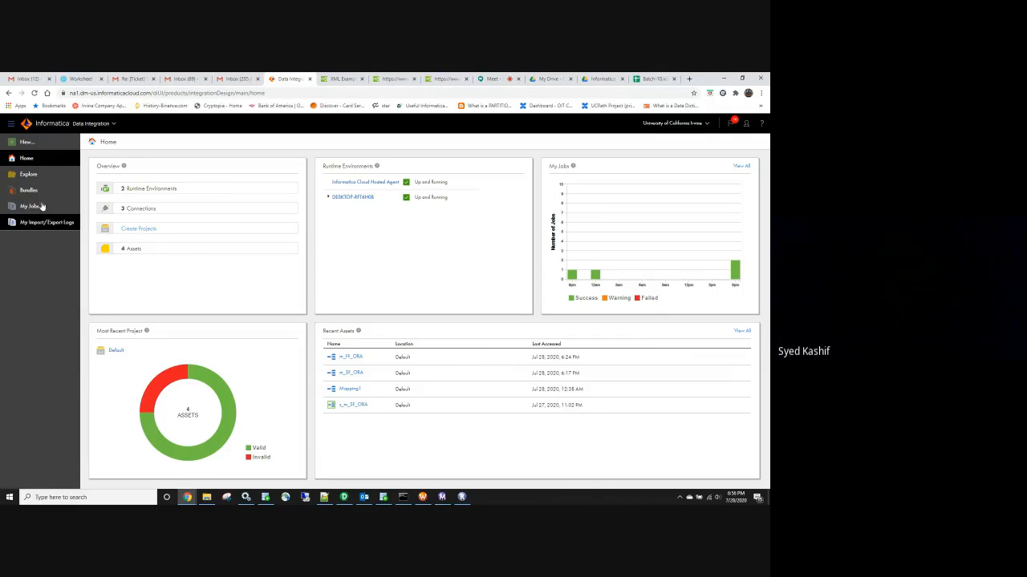
left_click(25, 144)
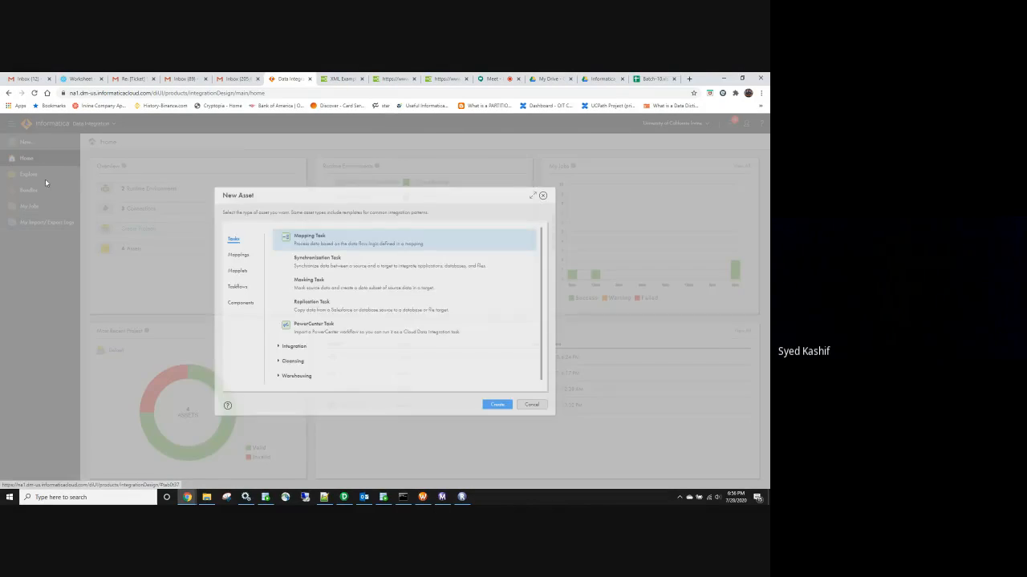
left_click(328, 324)
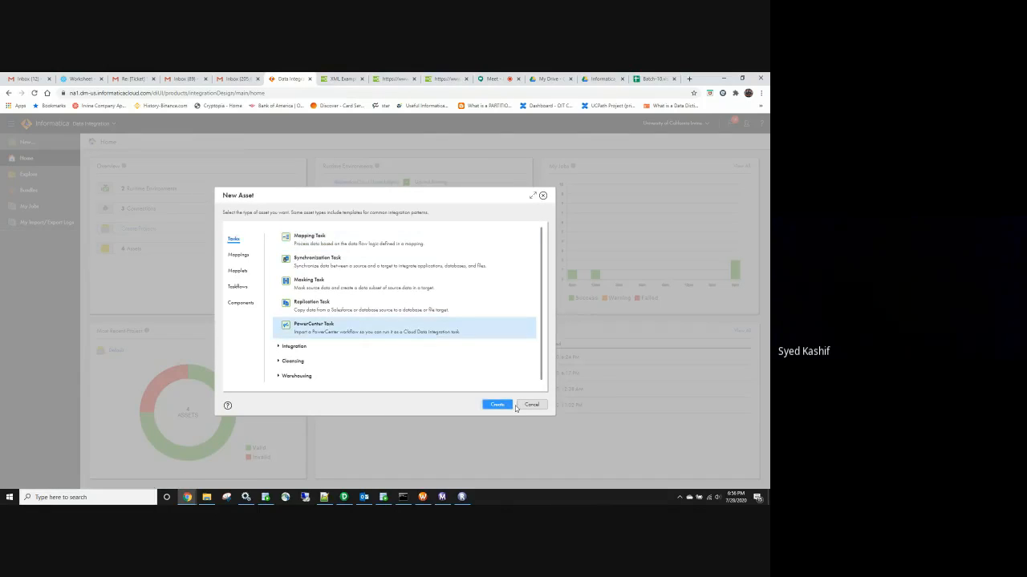
double_click(345, 332)
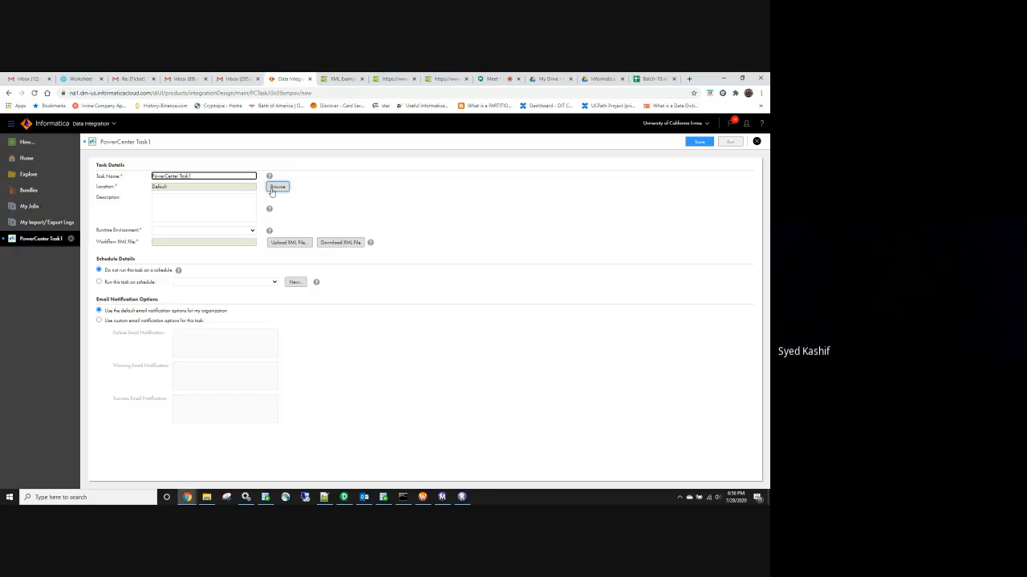
left_click(272, 190)
left_click(425, 404)
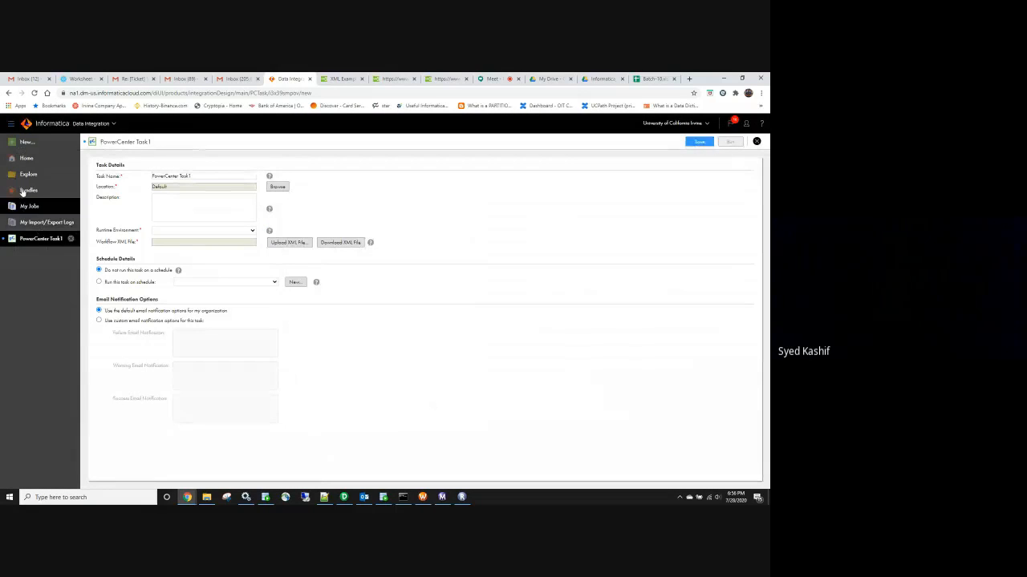
Upload wf_test.XML from the Desktop as the PowerCenter task's workflow XML file
left_click(278, 245)
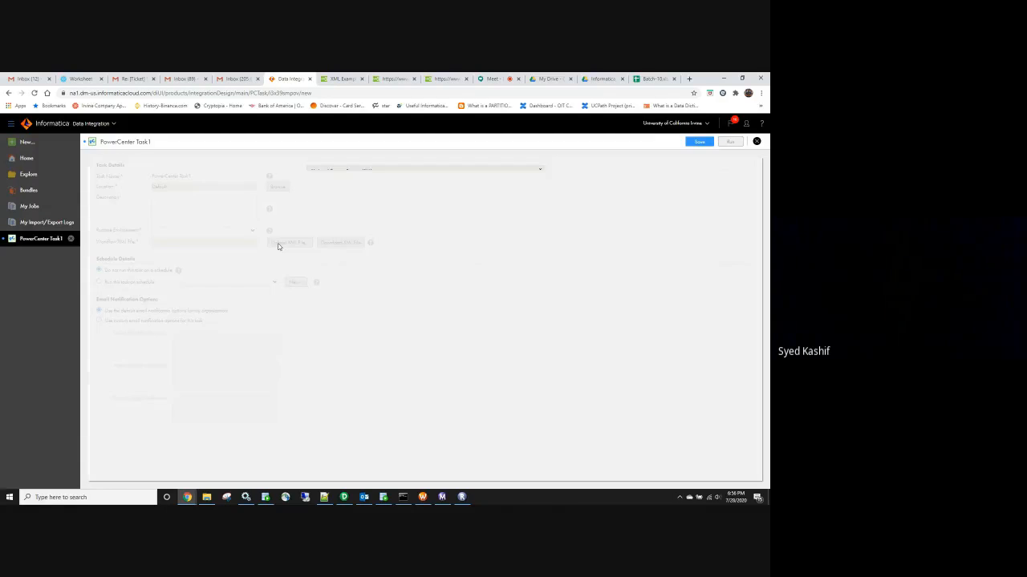
left_click(373, 201)
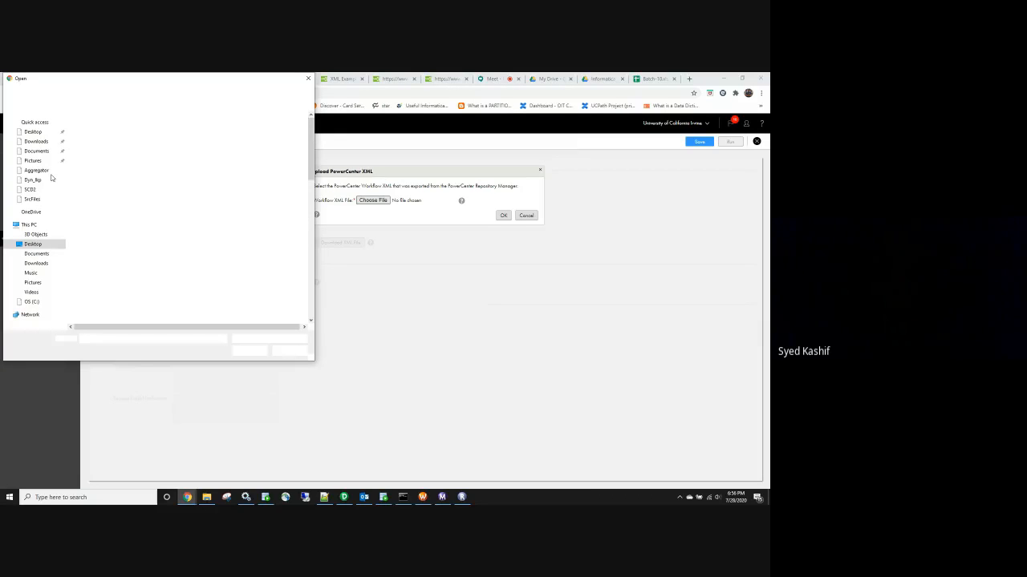
left_click(113, 340)
type("tes")
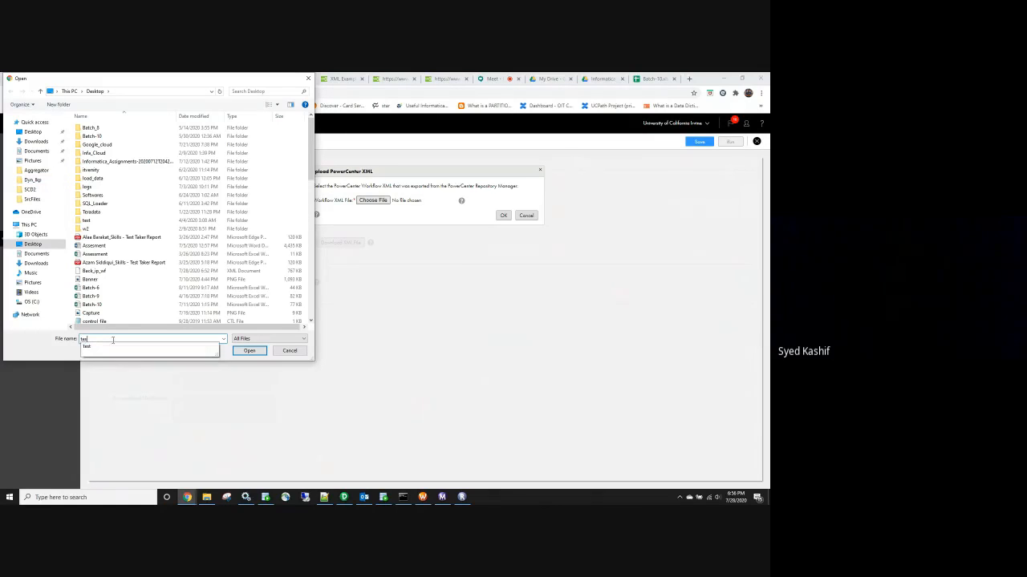
key("BackSpace")
key("BackSpace")
key("BackSpace")
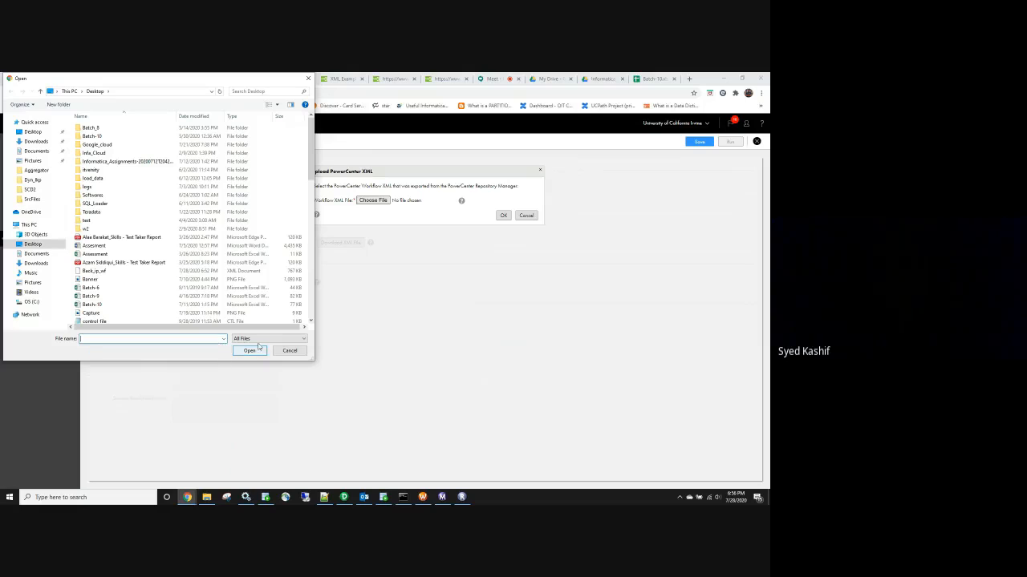
left_click(255, 339)
left_click(255, 345)
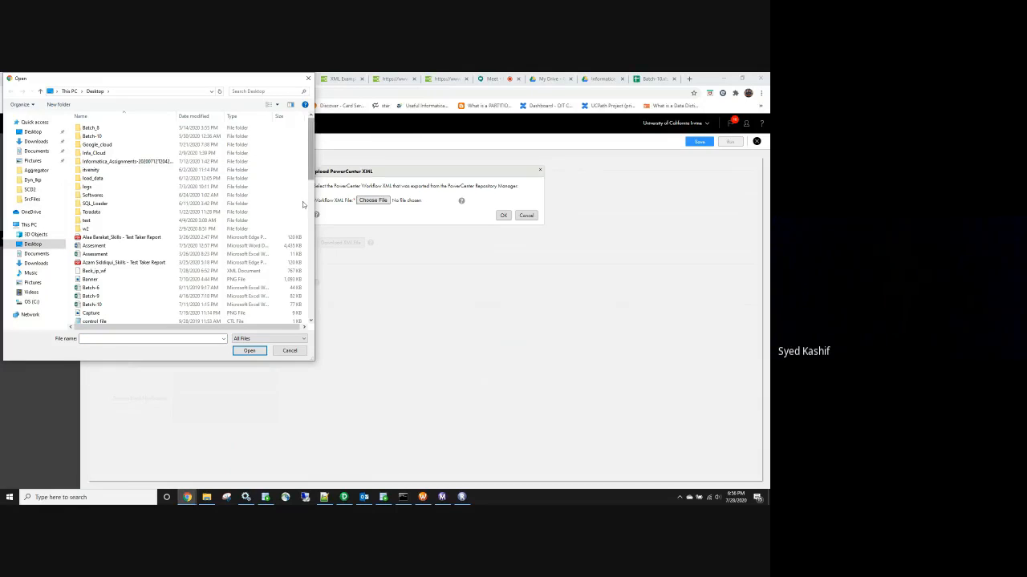
left_click(152, 338)
type("wf")
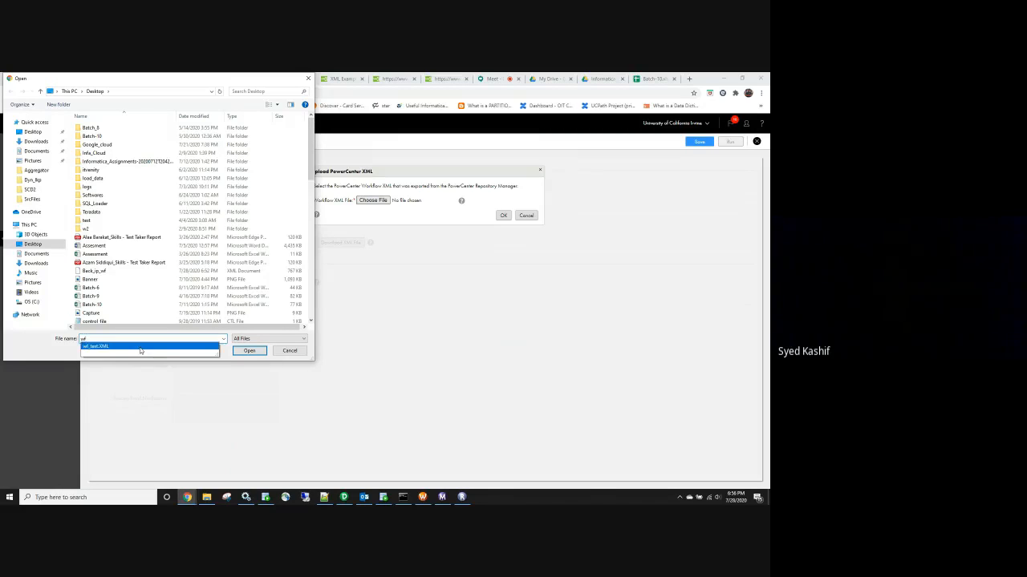
left_click(140, 347)
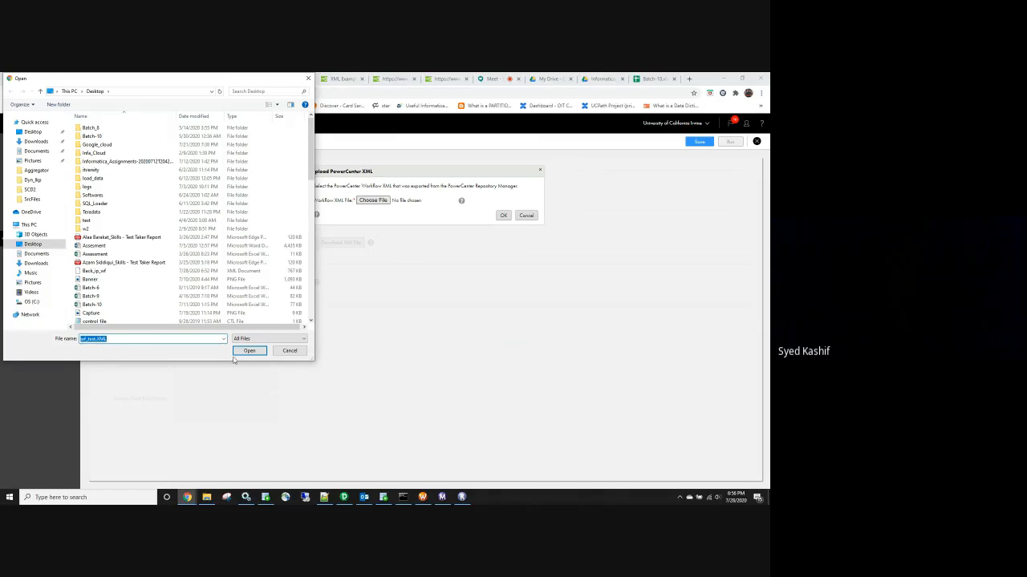
left_click(246, 351)
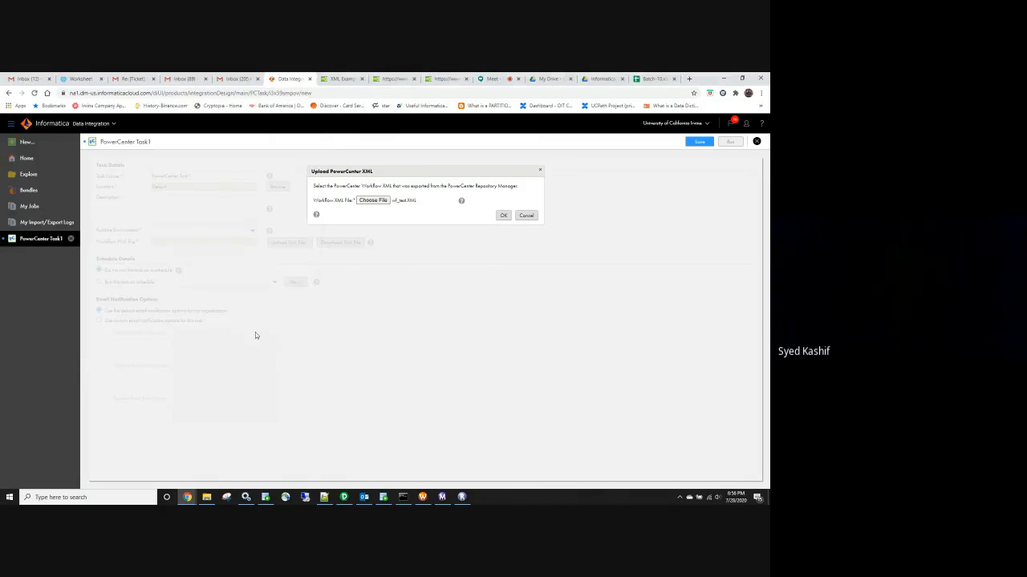
left_click(503, 215)
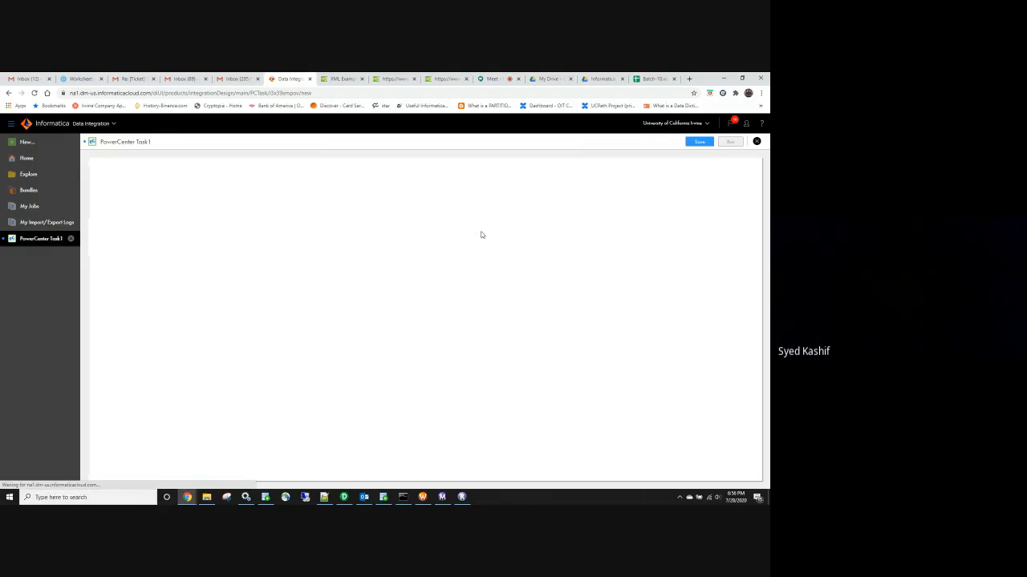
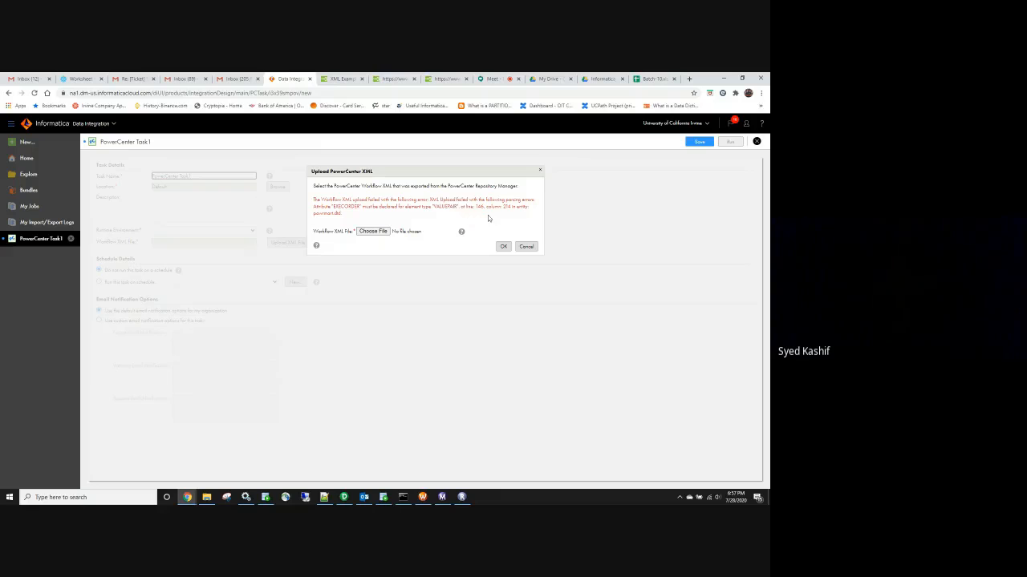
Minimize Chrome, Repository Manager and Designer one after another until the desktop shows
left_click(725, 79)
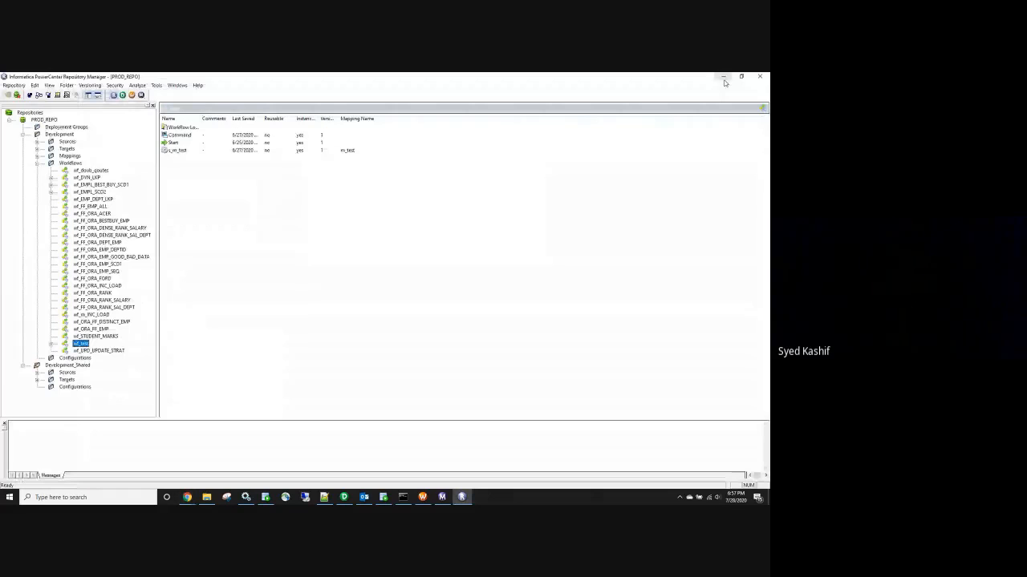
left_click(723, 78)
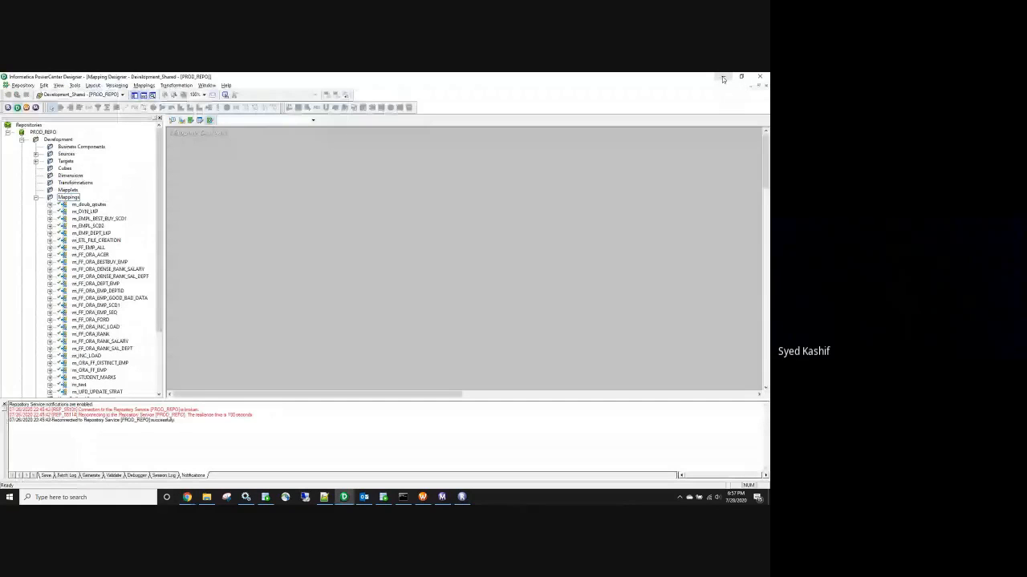
left_click(723, 78)
Open wf_test.XML from the desktop in Notepad++, after briefly opening and closing the emp file
left_click(723, 78)
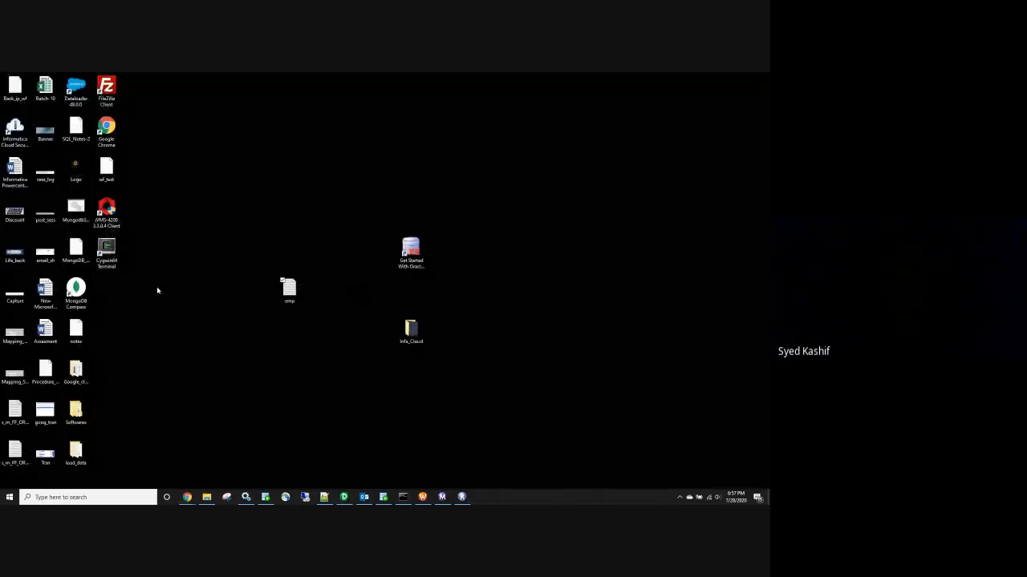
left_click(103, 174)
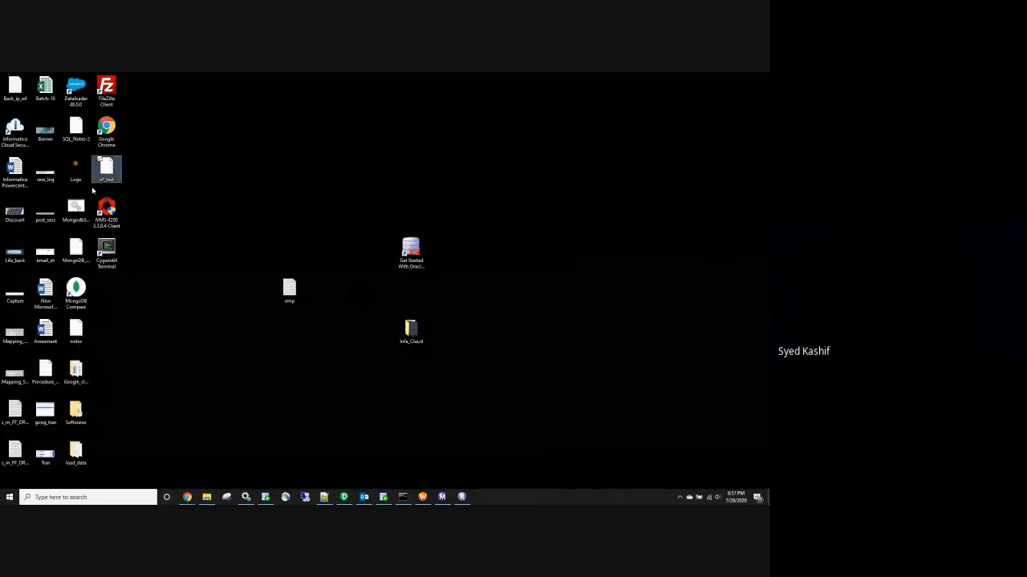
double_click(289, 289)
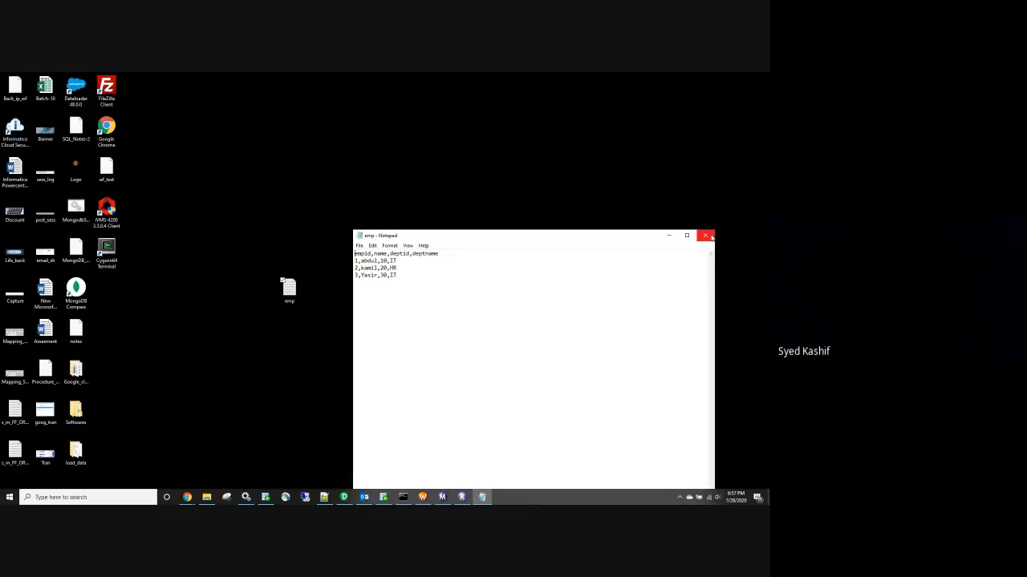
left_click(705, 235)
left_click(110, 170)
right_click(110, 170)
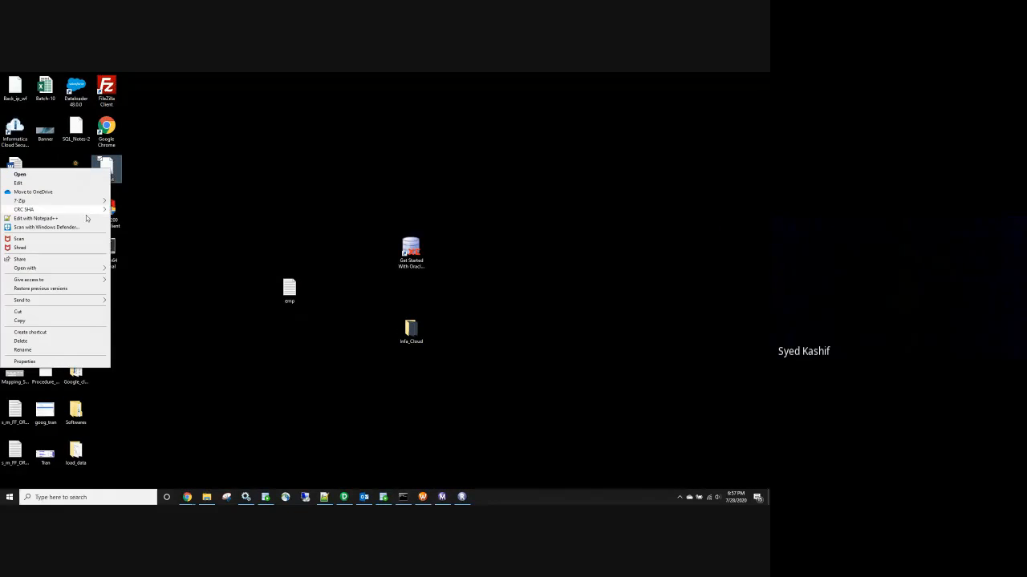
left_click(84, 218)
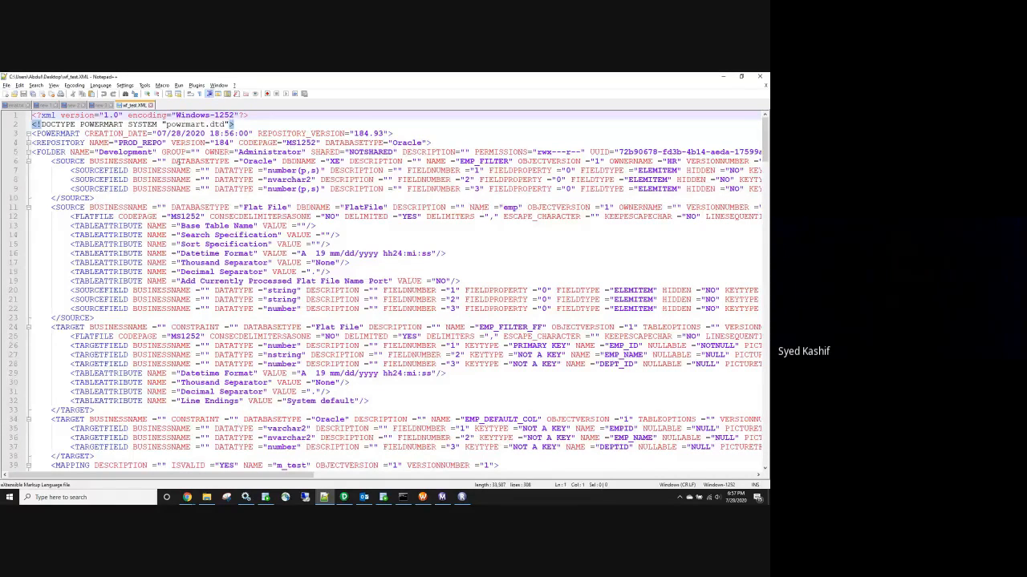
Read through the wf_test.XML workflow definition, then minimize Notepad++ to return to the browser
left_click(242, 125)
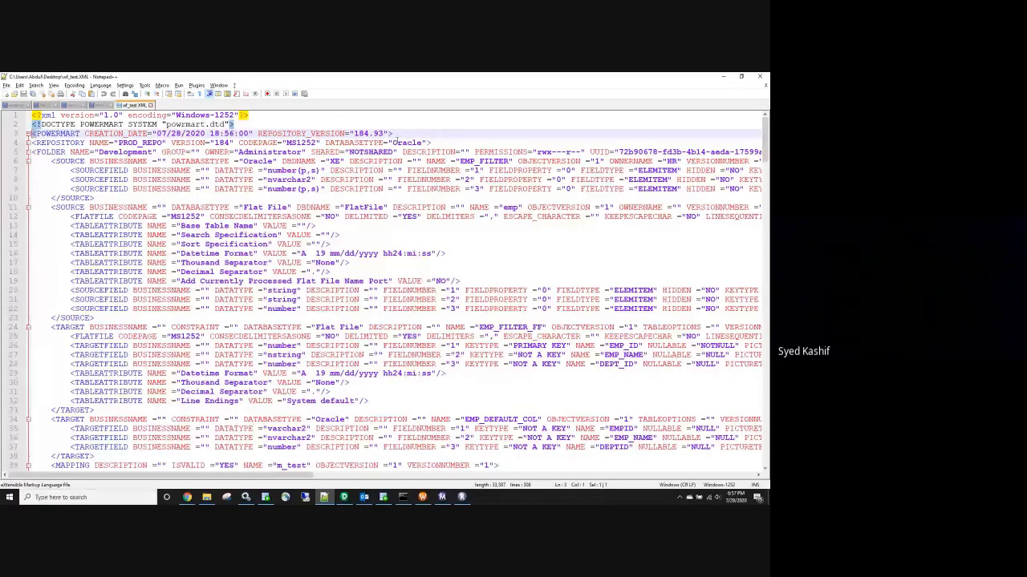
left_click(393, 134)
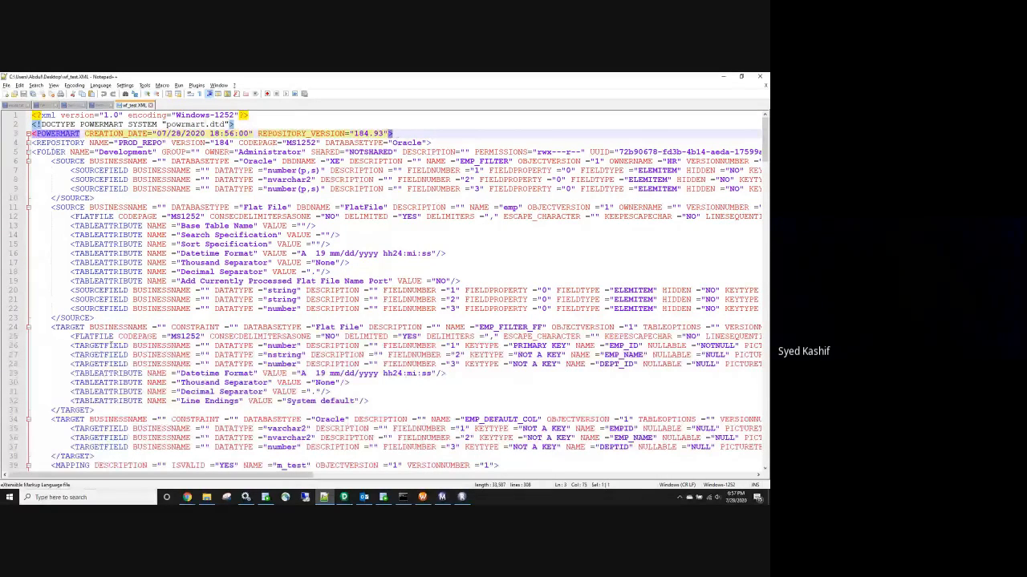
scroll(96, 374, "down", 20)
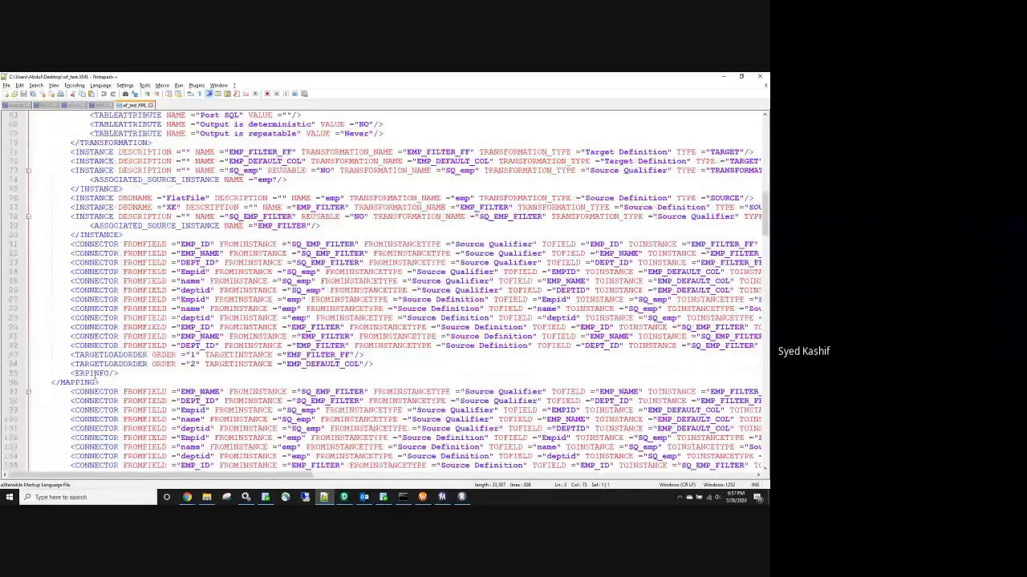
scroll(95, 373, "down", 13)
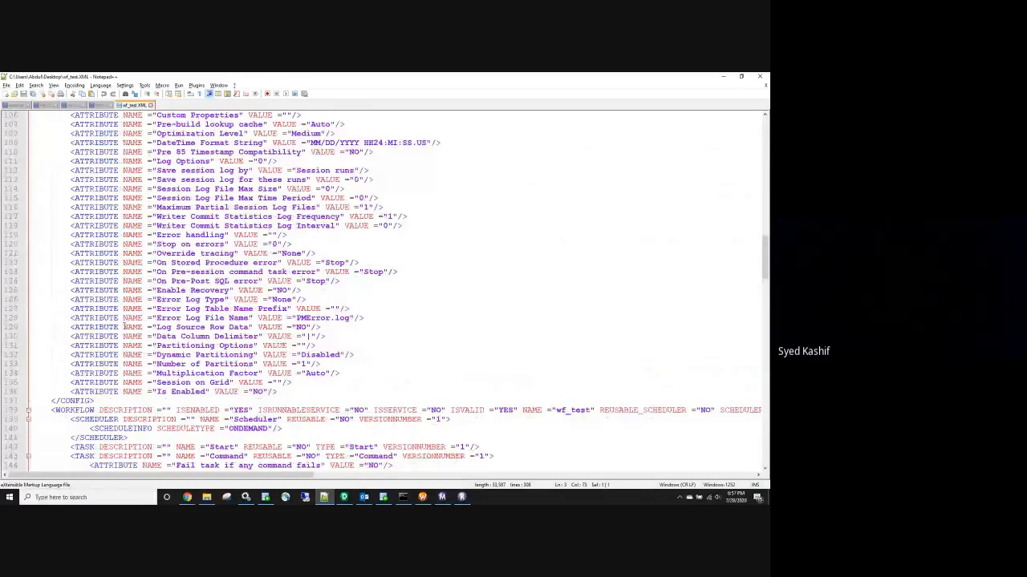
mouse_move(186, 498)
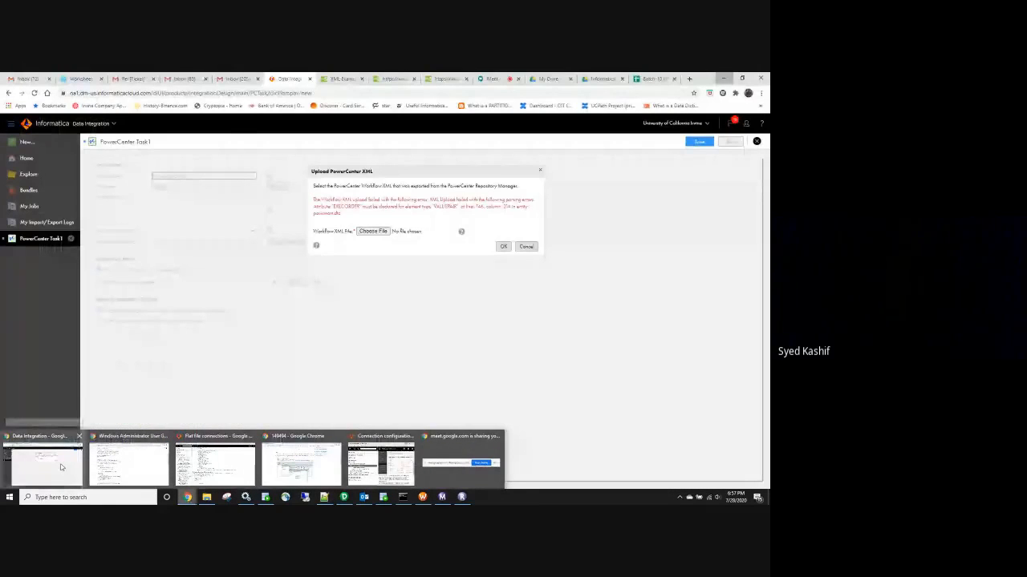
left_click(69, 466)
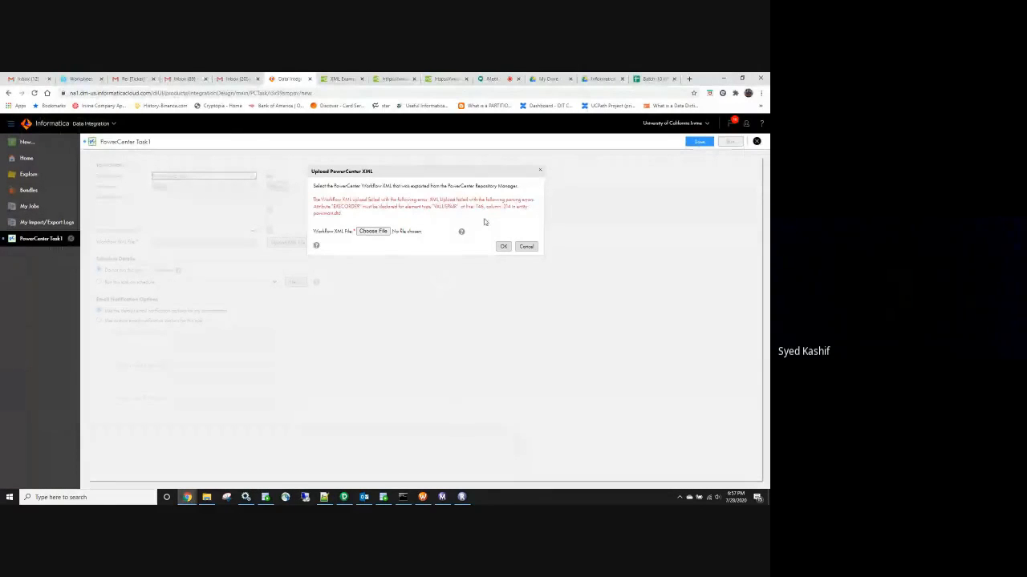
key("alt+Tab")
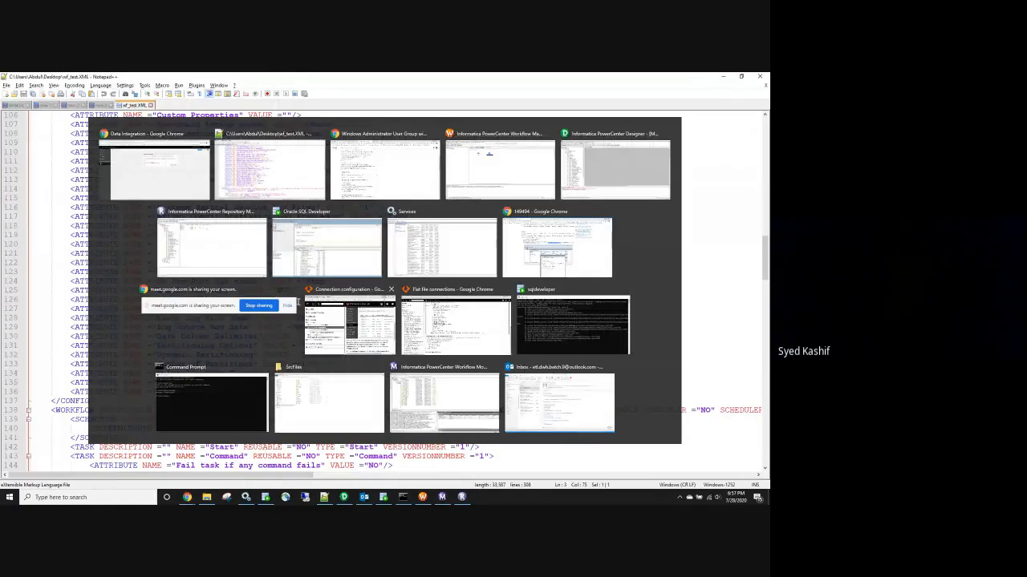
scroll(178, 321, "down", 6)
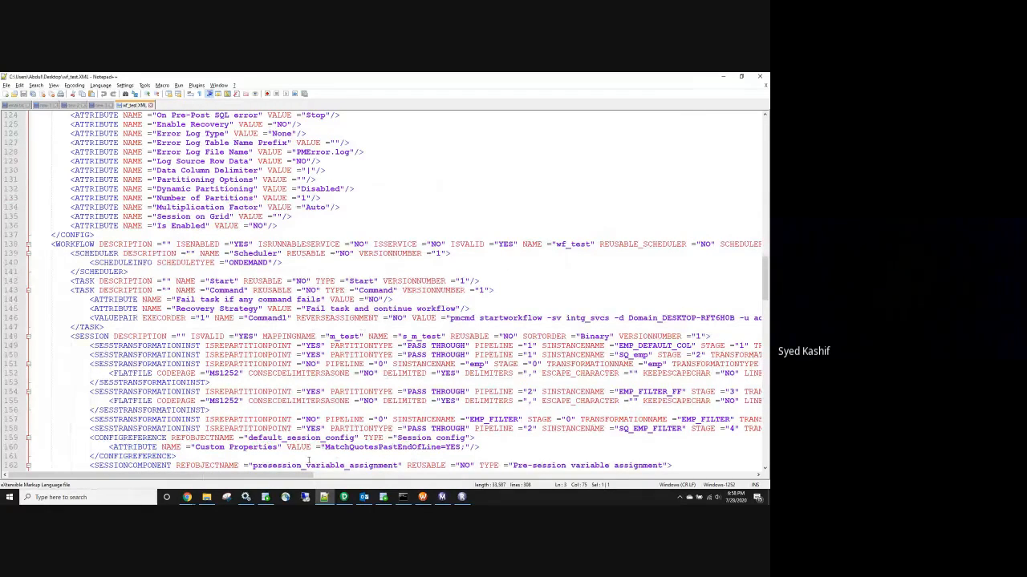
left_click_drag(290, 479, 336, 480)
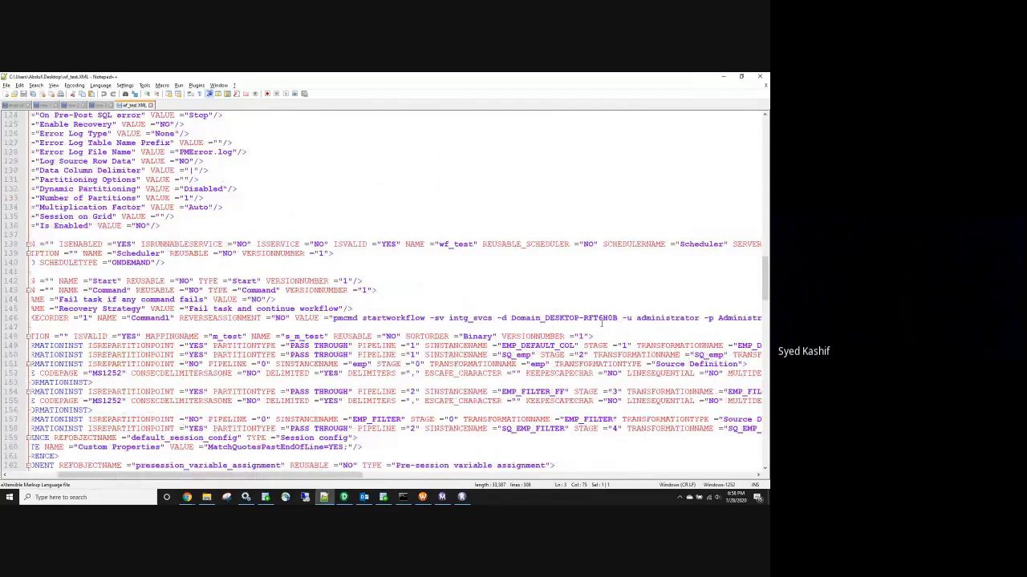
left_click(722, 77)
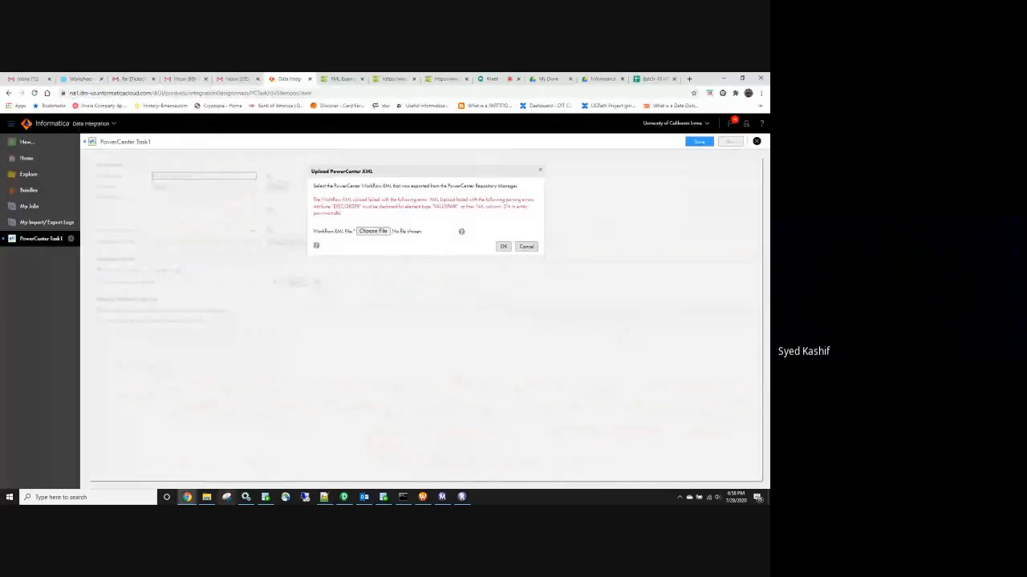
Open the wf_m_INC_LOAD workflow from PROD_REPO's Development folder in Workflow Manager
left_click(423, 498)
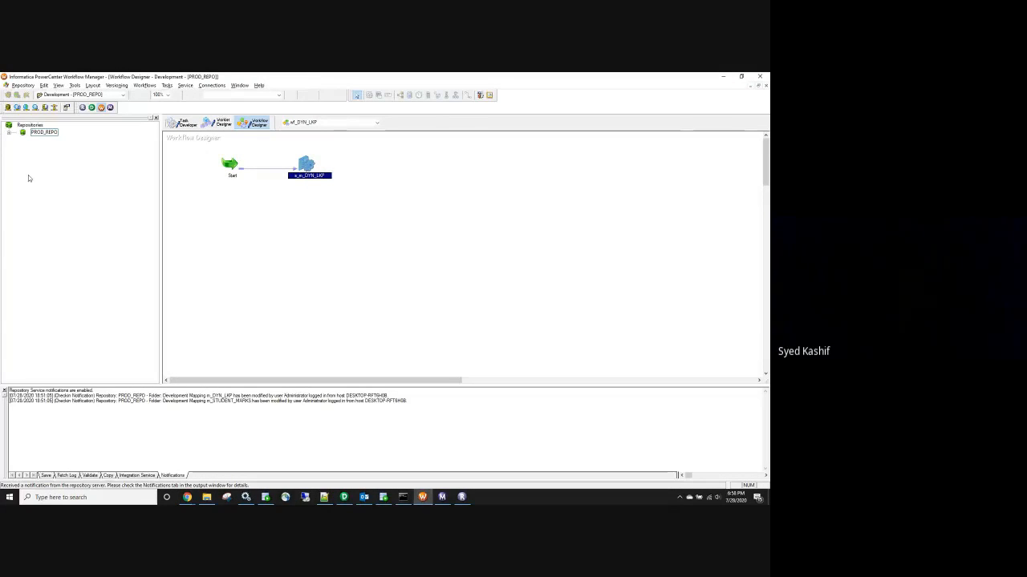
double_click(44, 132)
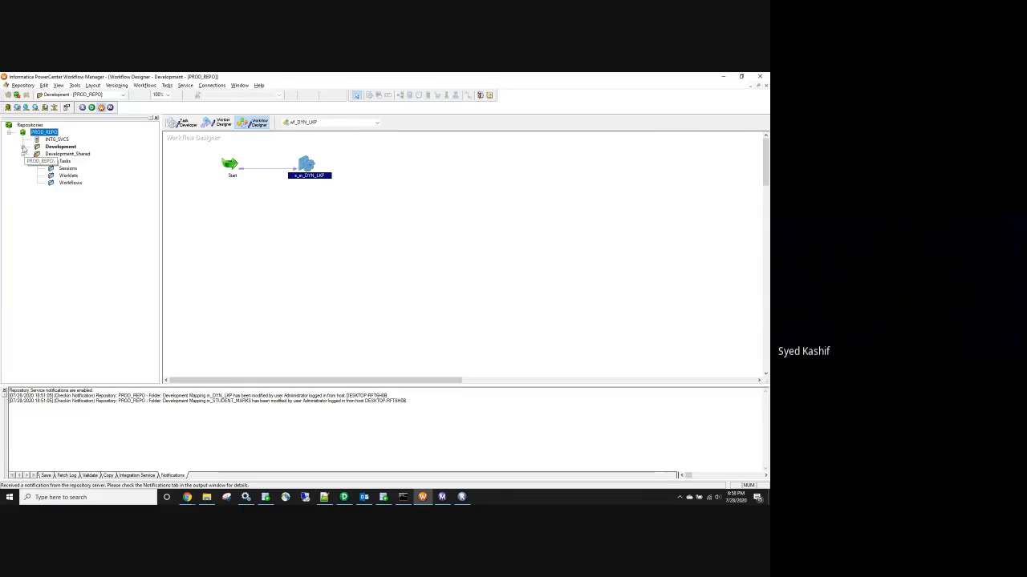
double_click(60, 147)
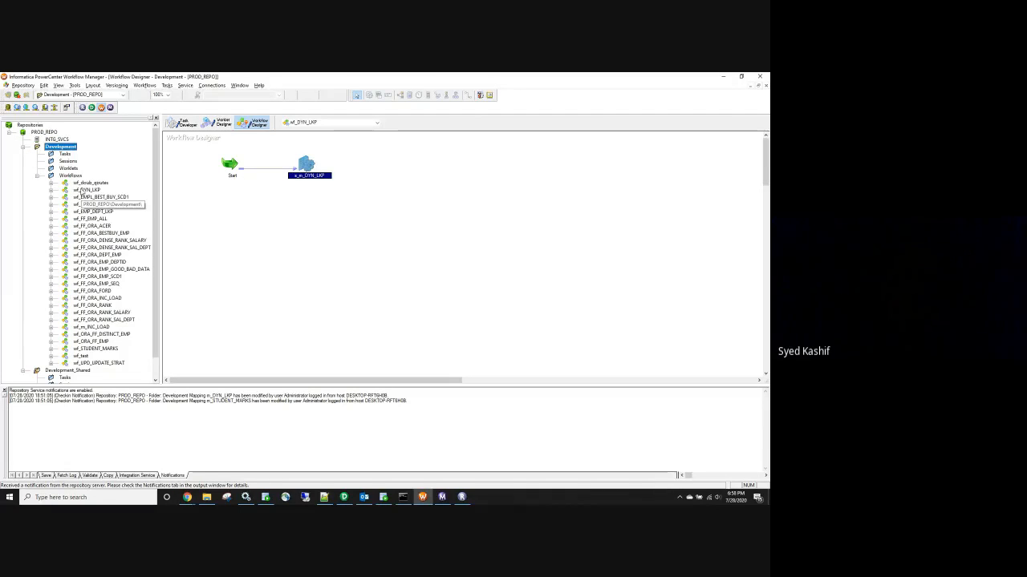
left_click(92, 327)
right_click(94, 327)
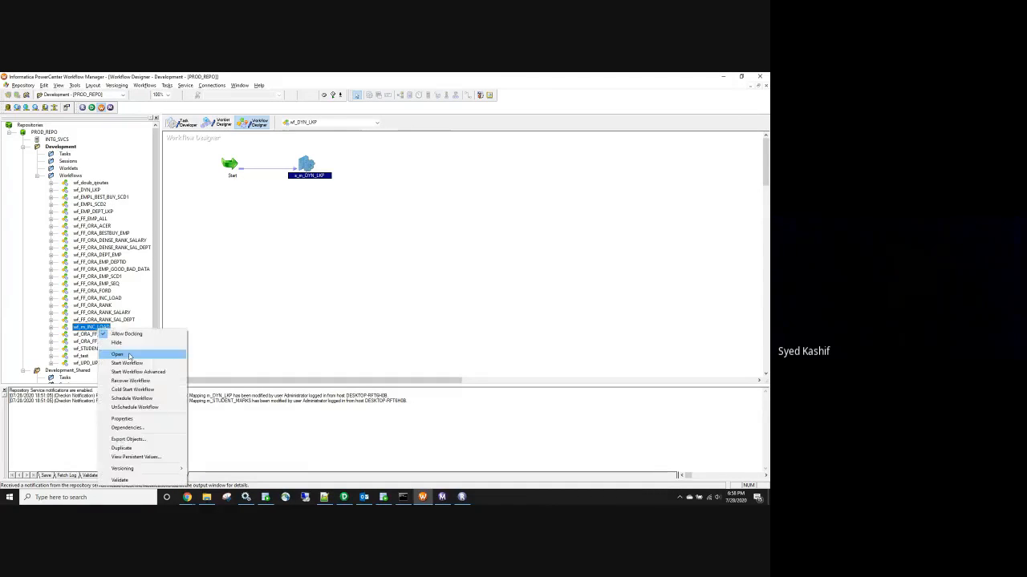
left_click(130, 353)
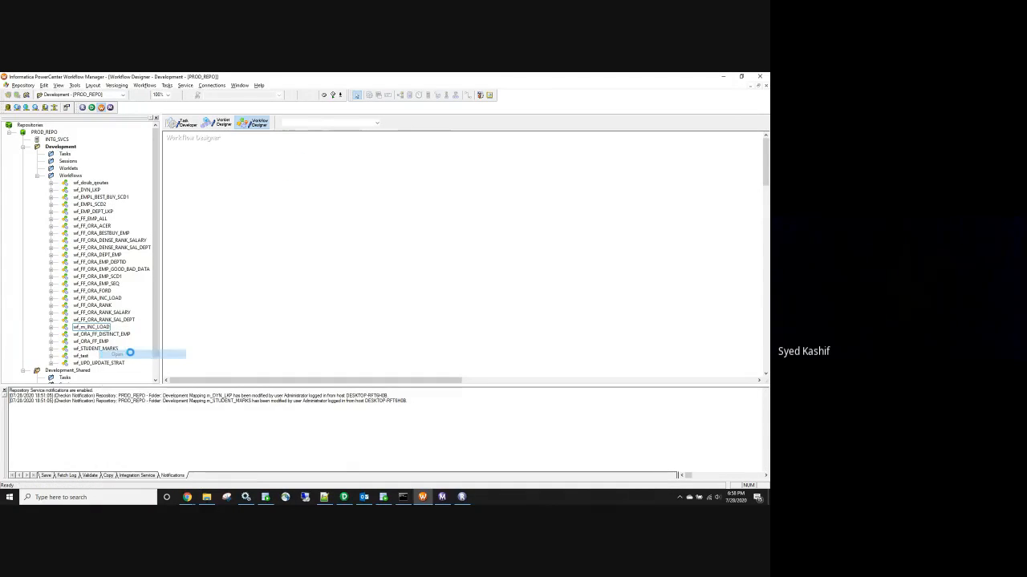
Export the wf_FF_ORA_INC_LOAD workflow from Repository Manager to an XML file
left_click(461, 497)
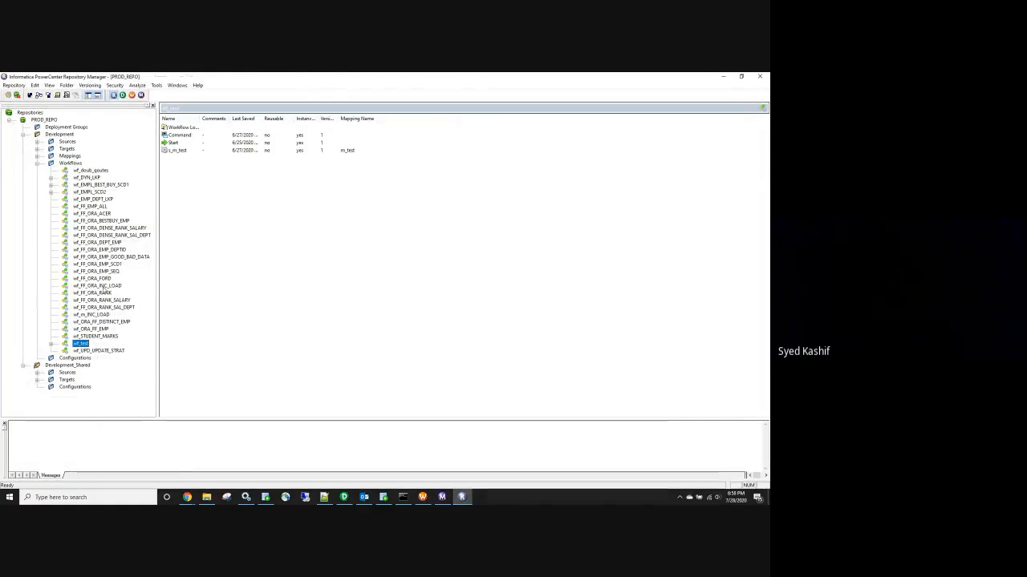
left_click(102, 287)
right_click(103, 286)
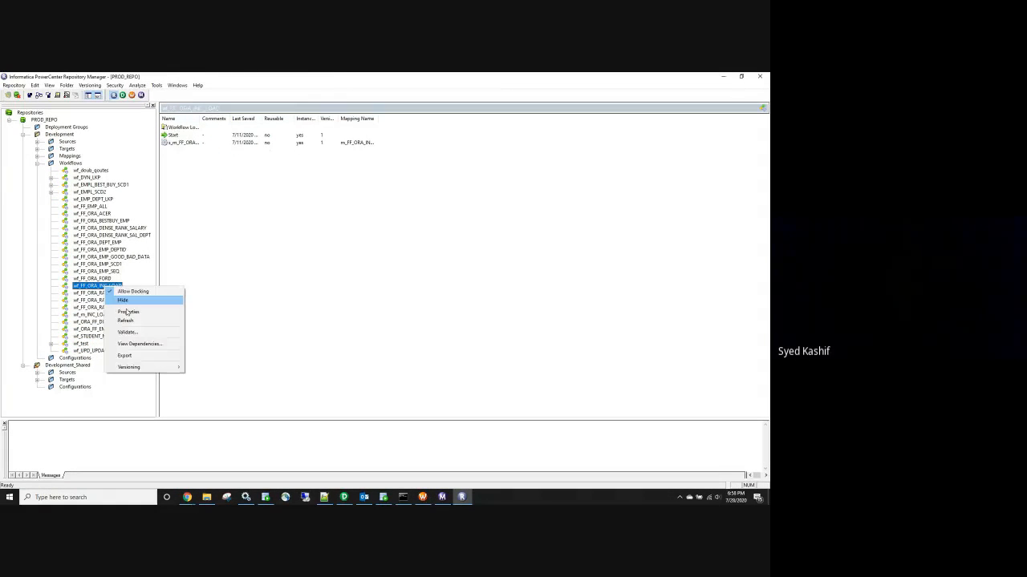
left_click(152, 355)
left_click(475, 336)
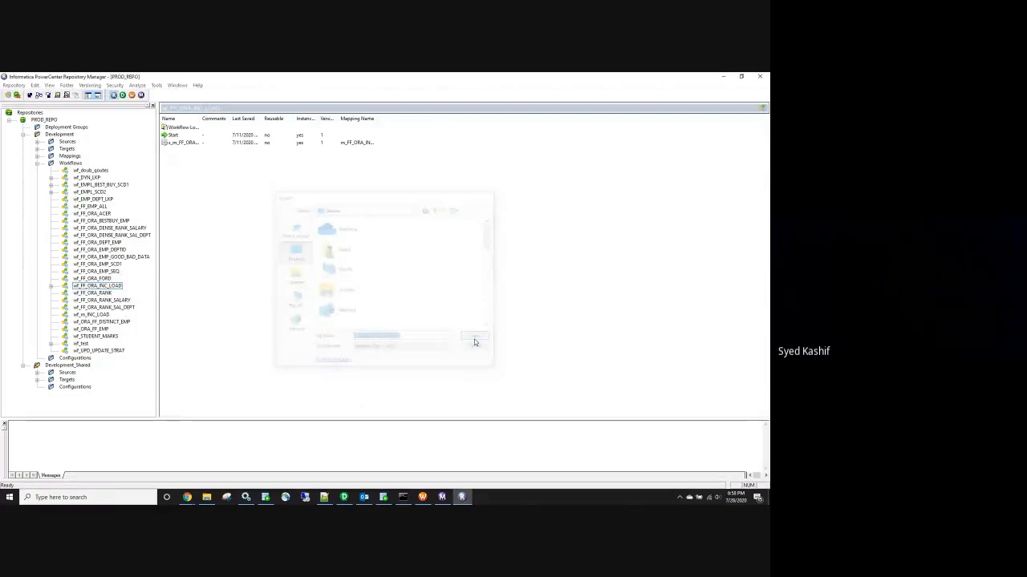
left_click(465, 231)
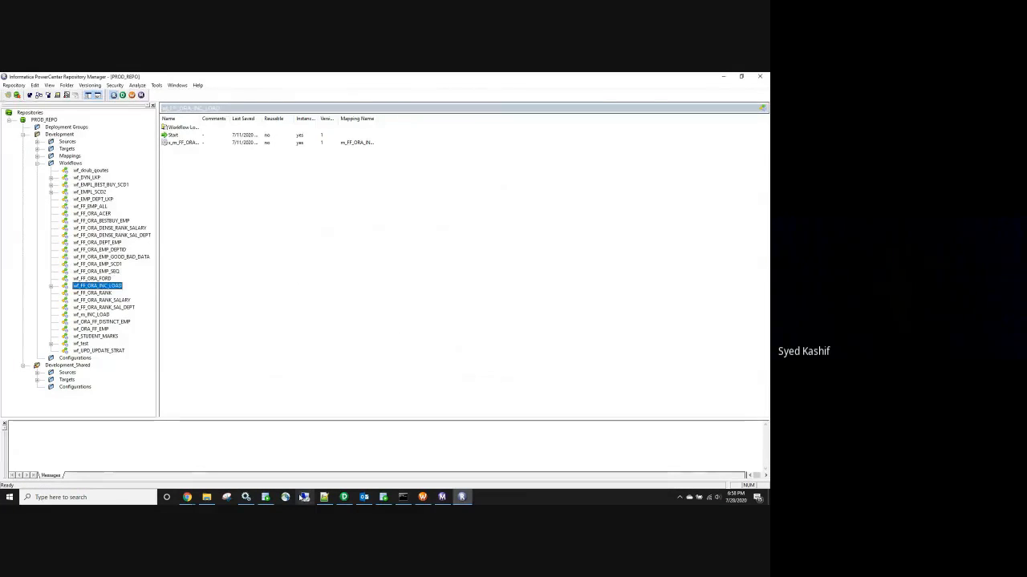
left_click(191, 499)
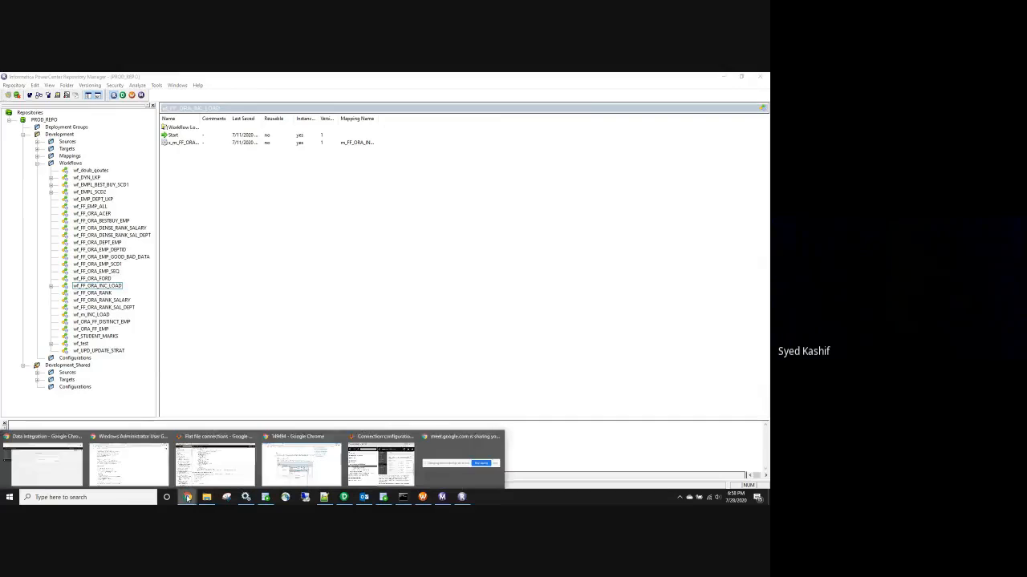
Choose wf_FF_ORA_INC_LOAD.XML in the Open dialog as the workflow file to upload
left_click(53, 467)
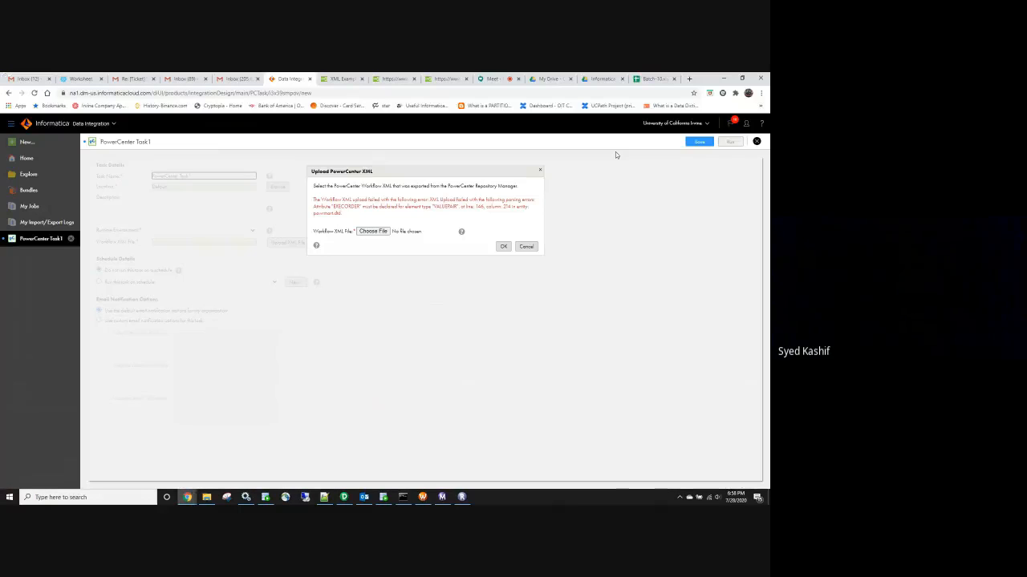
left_click(371, 231)
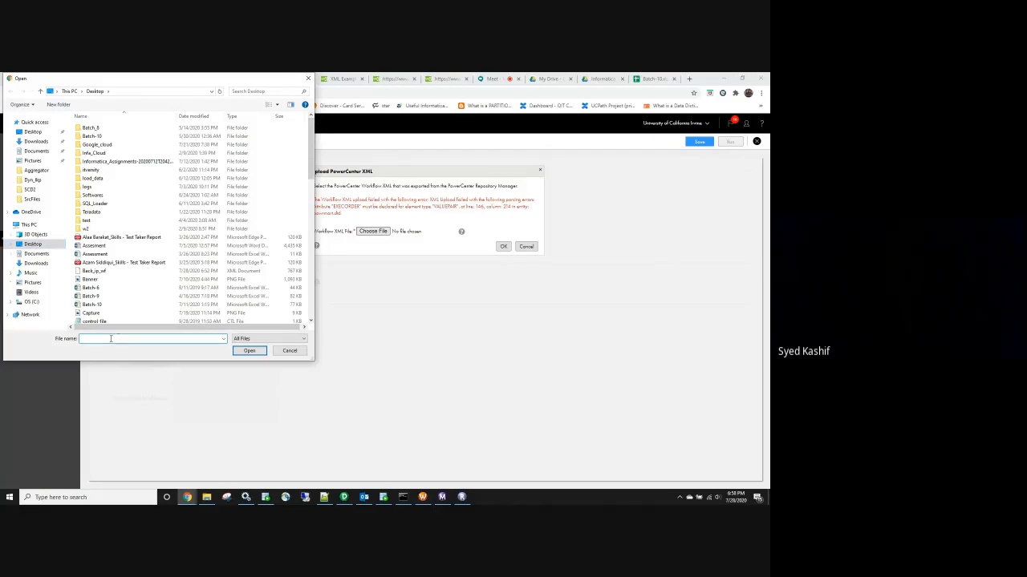
type("in")
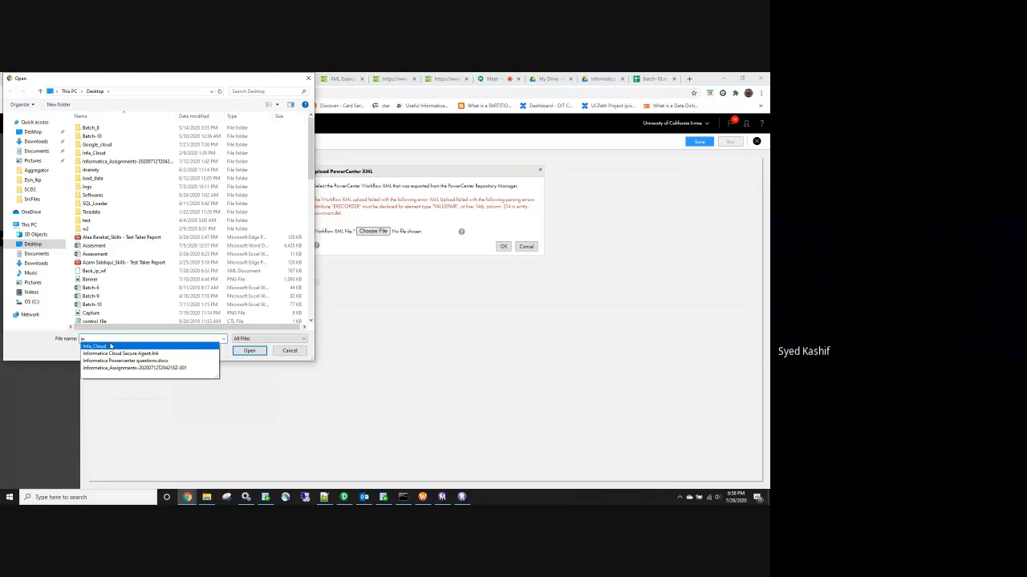
key("Escape")
key("BackSpace")
key("BackSpace")
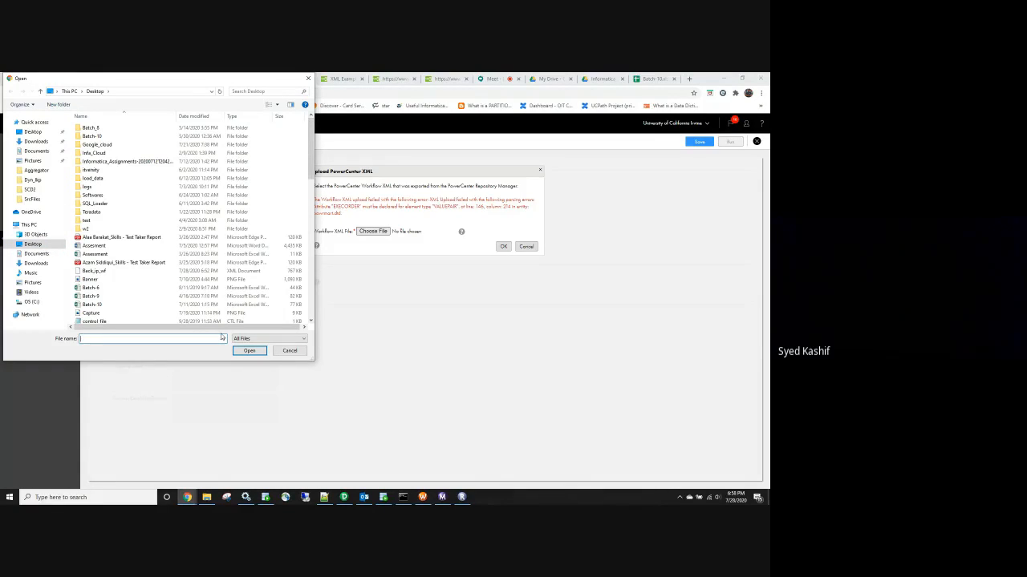
type("wf_")
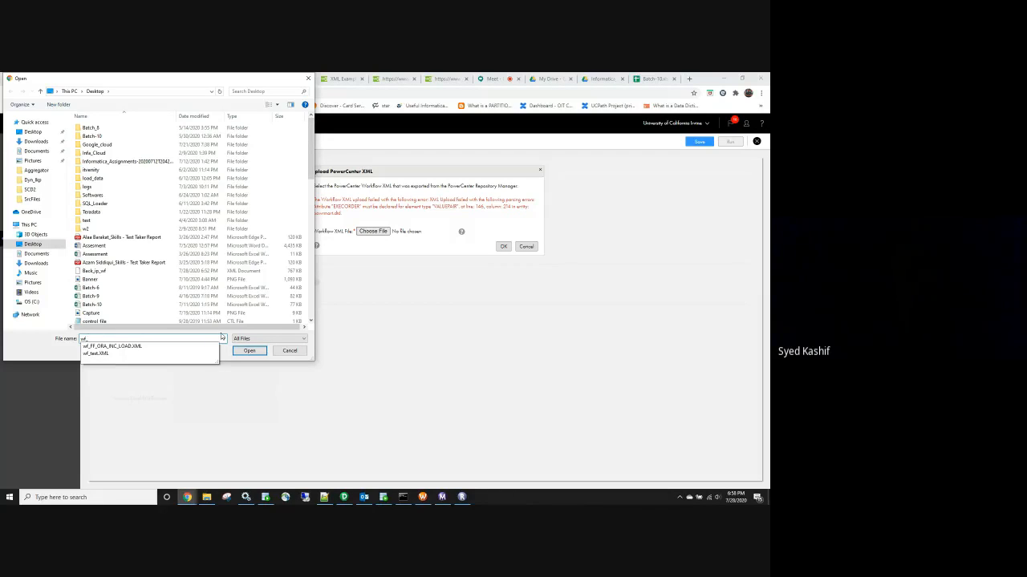
left_click(128, 346)
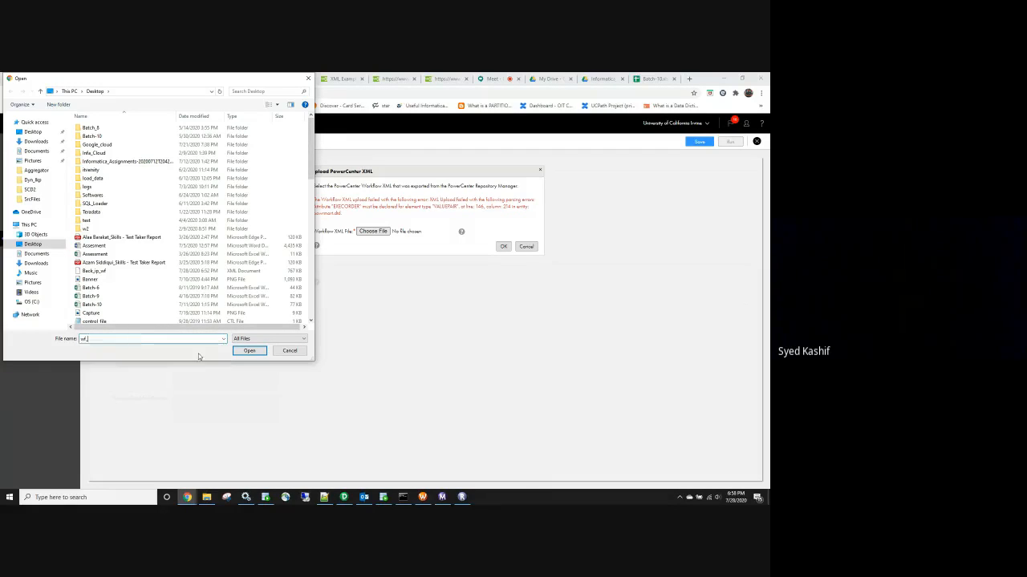
left_click(249, 351)
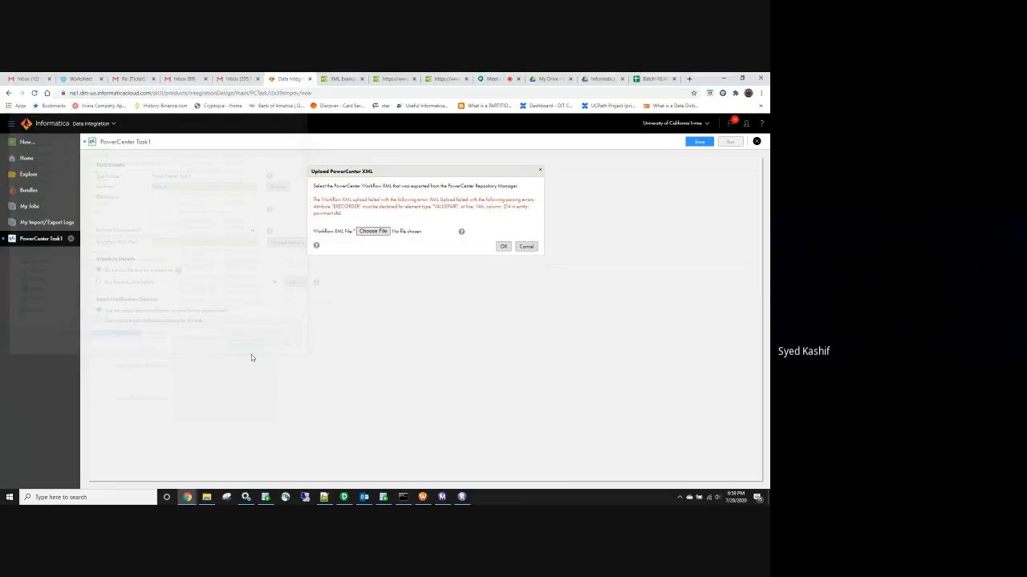
Submit the wf_FF_ORA_INC_LOAD.XML upload and review the filled-in task form
left_click(502, 247)
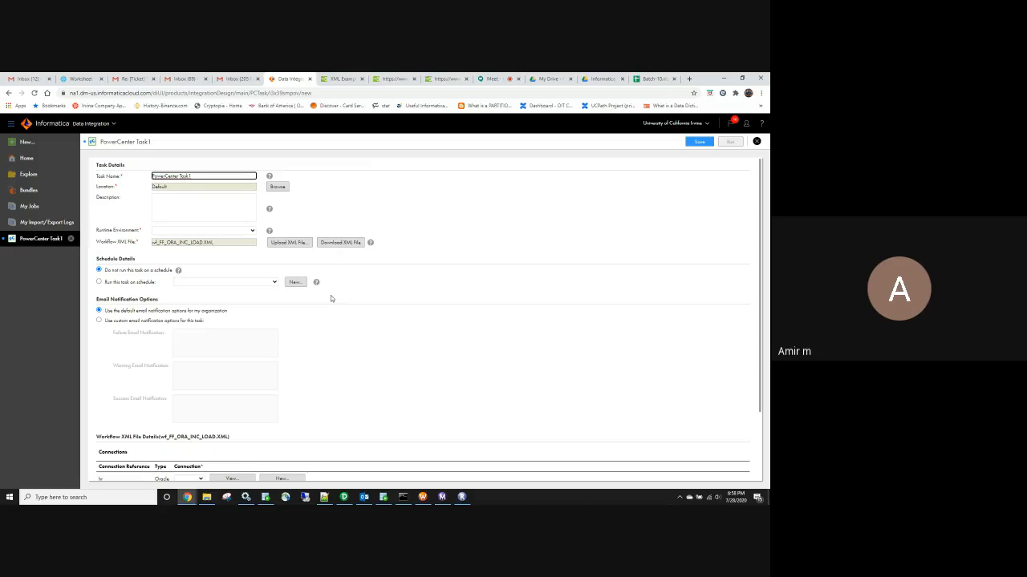
scroll(331, 299, "down", 3)
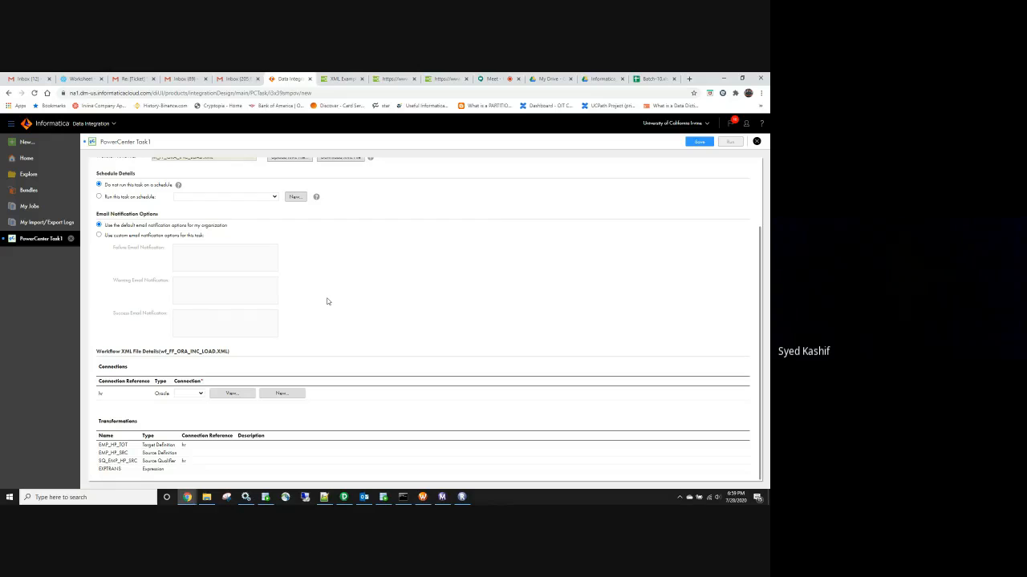
scroll(326, 301, "up", 2)
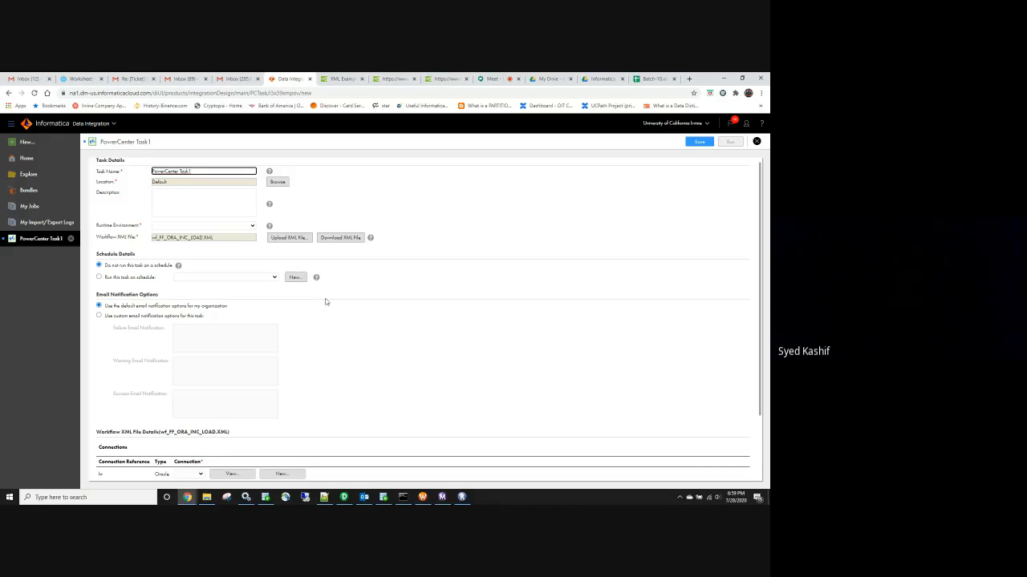
scroll(326, 302, "up", 1)
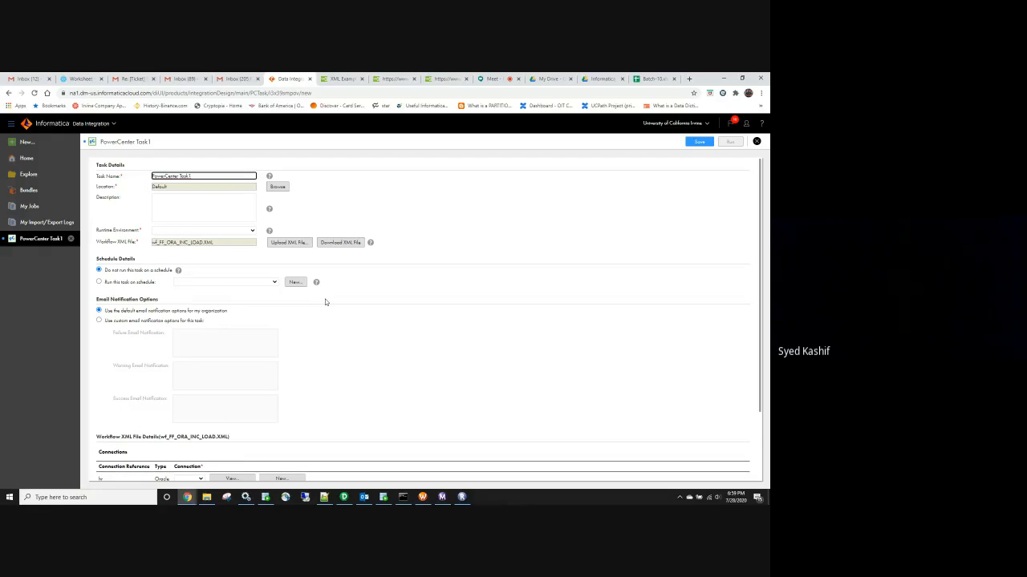
scroll(325, 302, "down", 2)
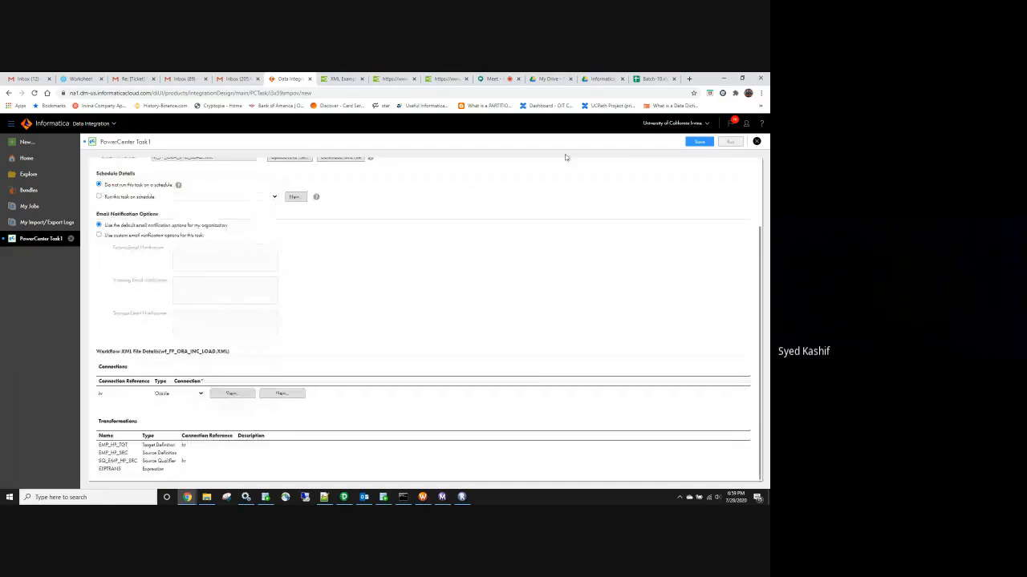
Save PowerCenter Task1 twice, getting errors about the missing runtime environment and hr connection
left_click(696, 145)
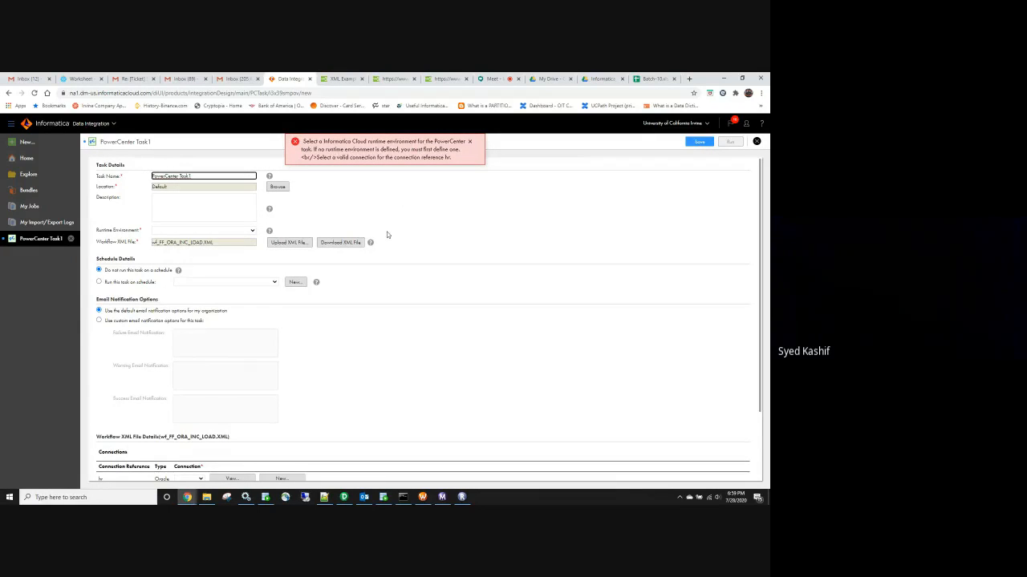
scroll(383, 239, "down", 1)
scroll(383, 239, "down", 1)
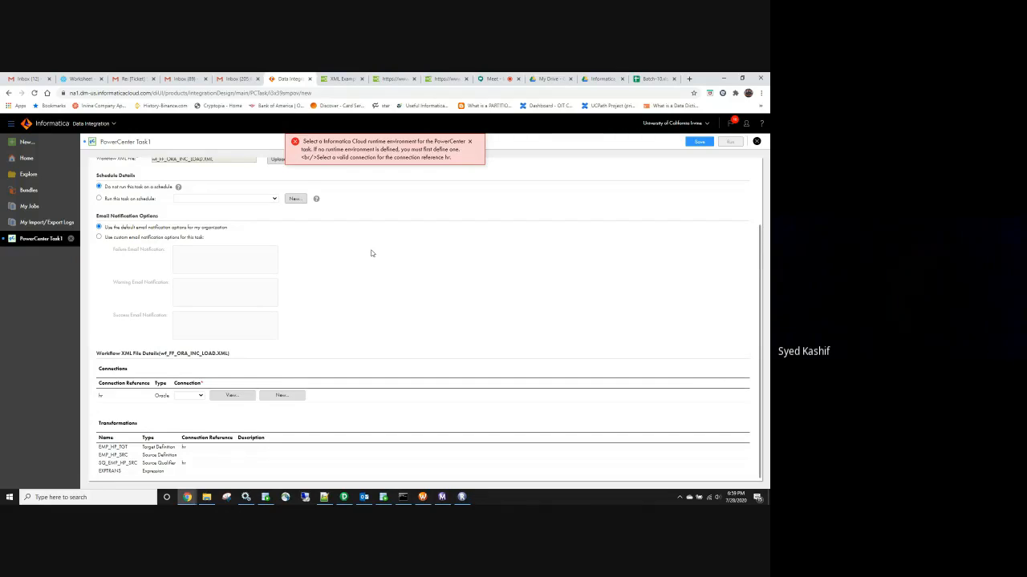
scroll(371, 253, "up", 2)
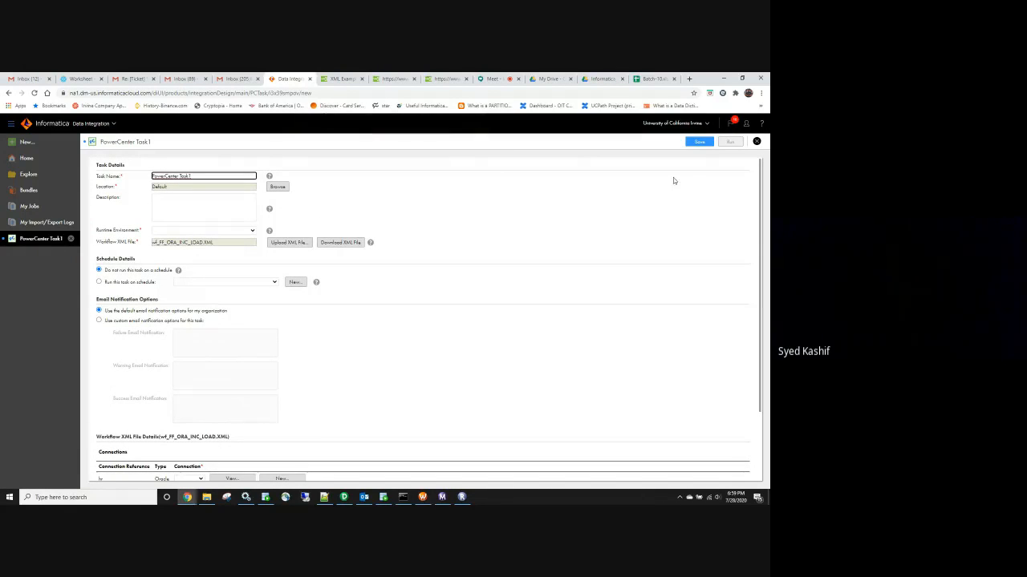
left_click(698, 142)
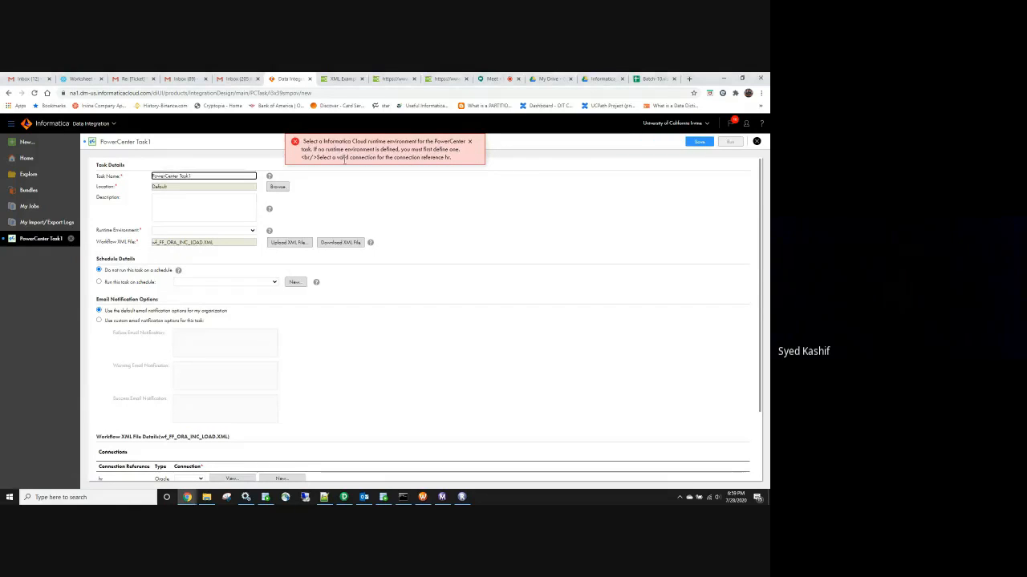
Browse the task form and check the schedule list, which is empty
left_click(372, 199)
scroll(371, 201, "down", 2)
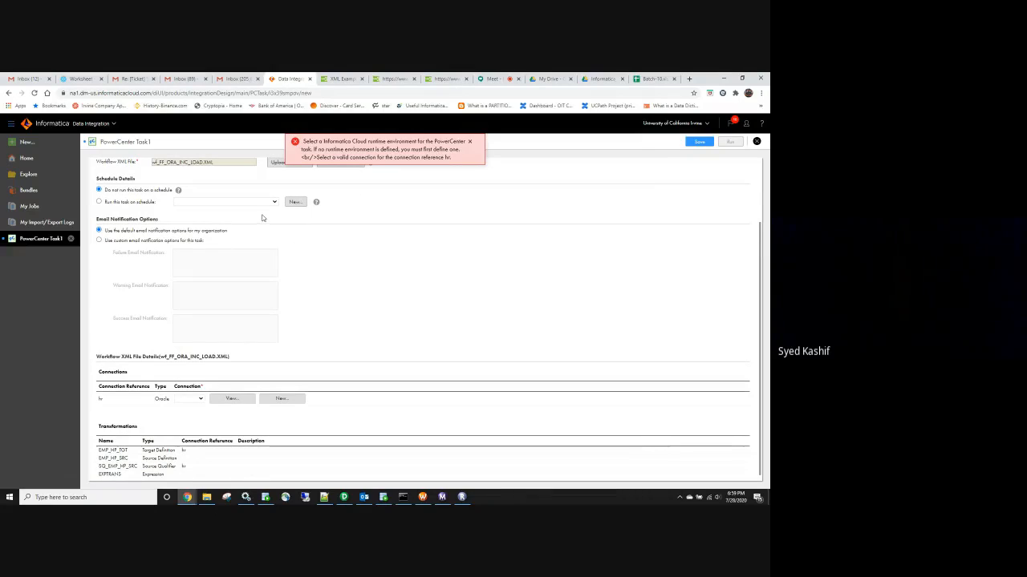
left_click(272, 202)
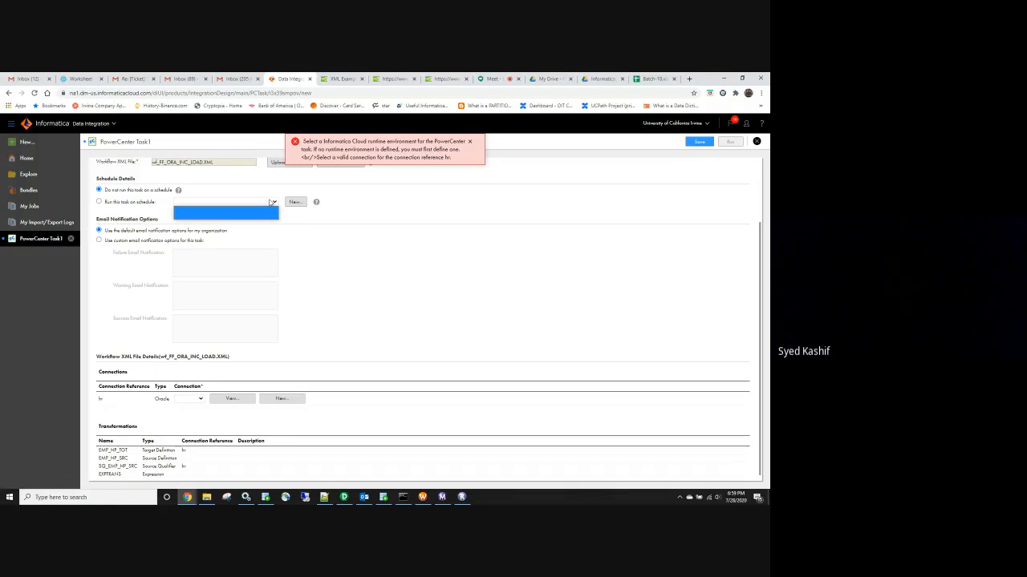
left_click(371, 276)
scroll(358, 275, "down", 1)
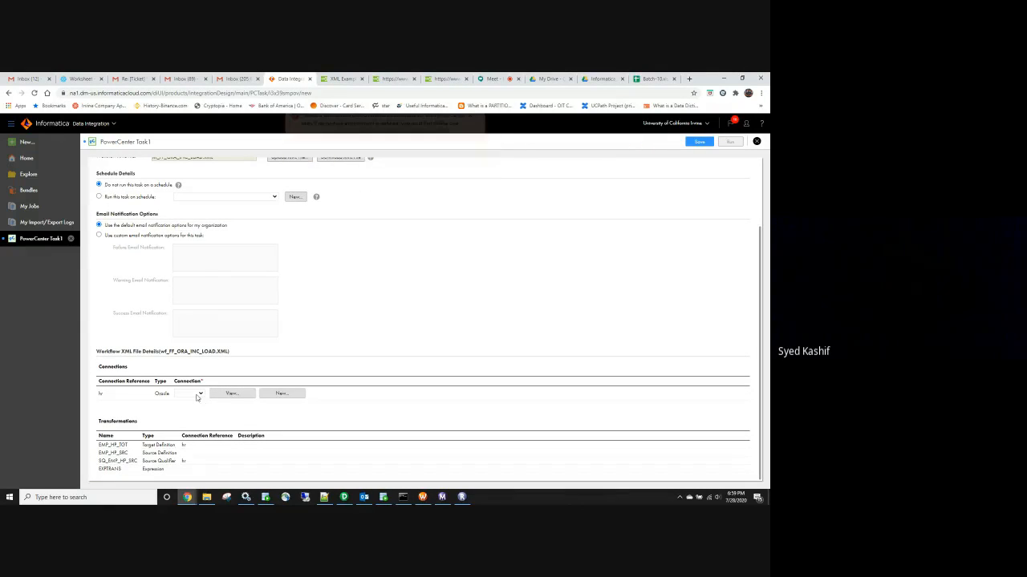
Set the hr connection to Oracle, save, and dismiss the remaining runtime-environment error
left_click(197, 396)
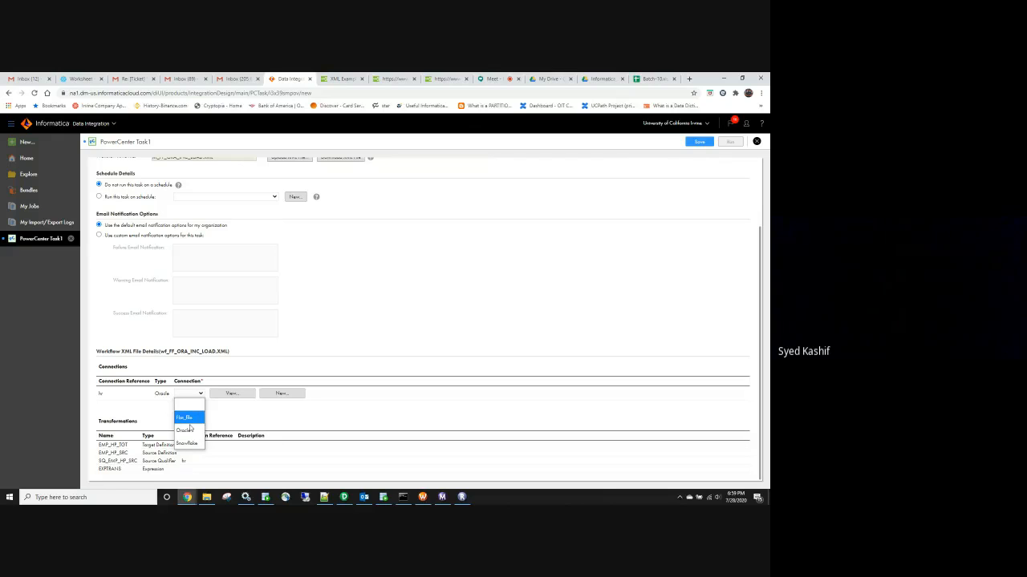
left_click(191, 430)
left_click(274, 422)
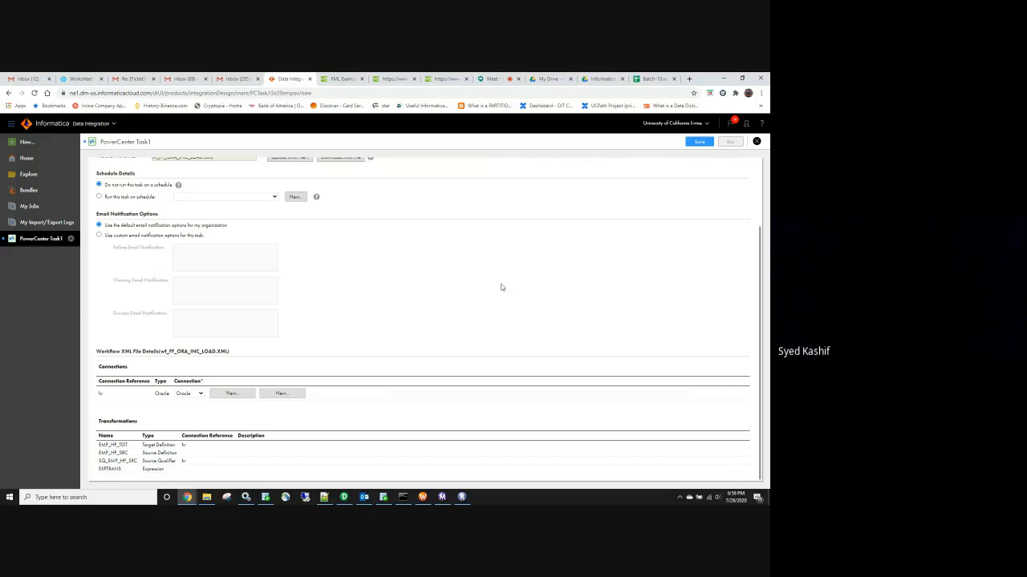
left_click(701, 143)
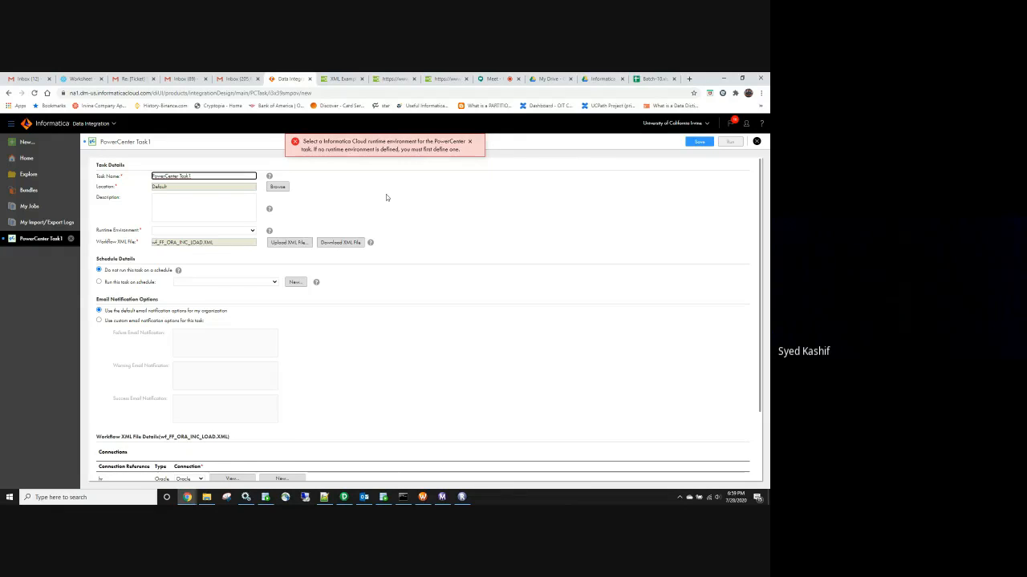
left_click(399, 210)
scroll(409, 321, "down", 2)
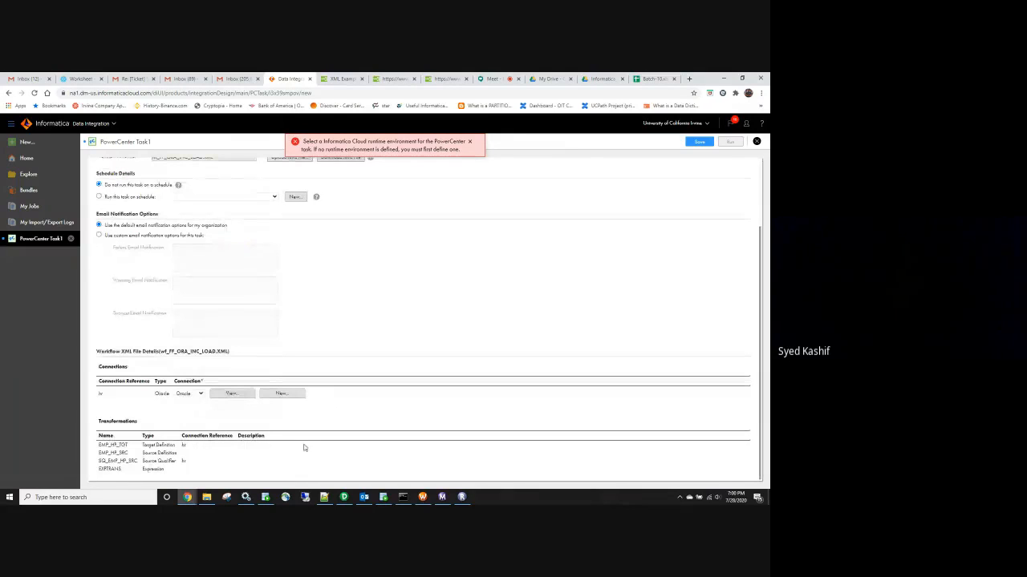
scroll(307, 442, "up", 2)
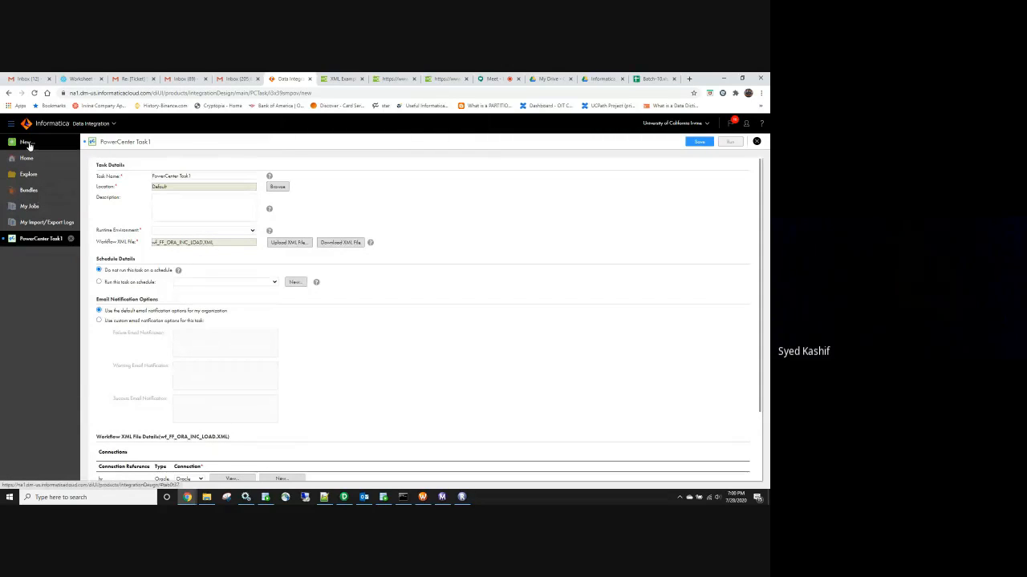
left_click(28, 143)
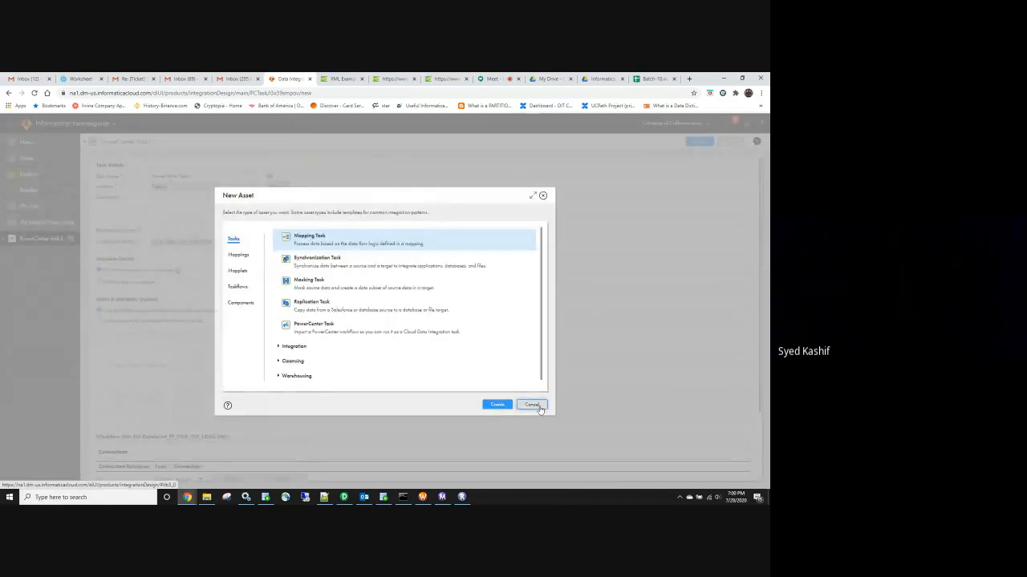
left_click(539, 407)
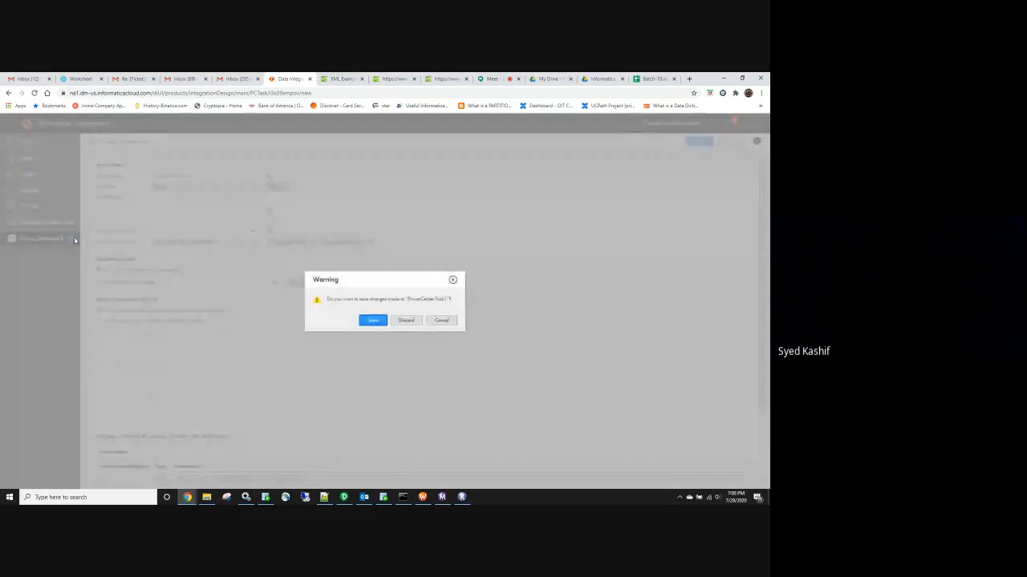
left_click(372, 321)
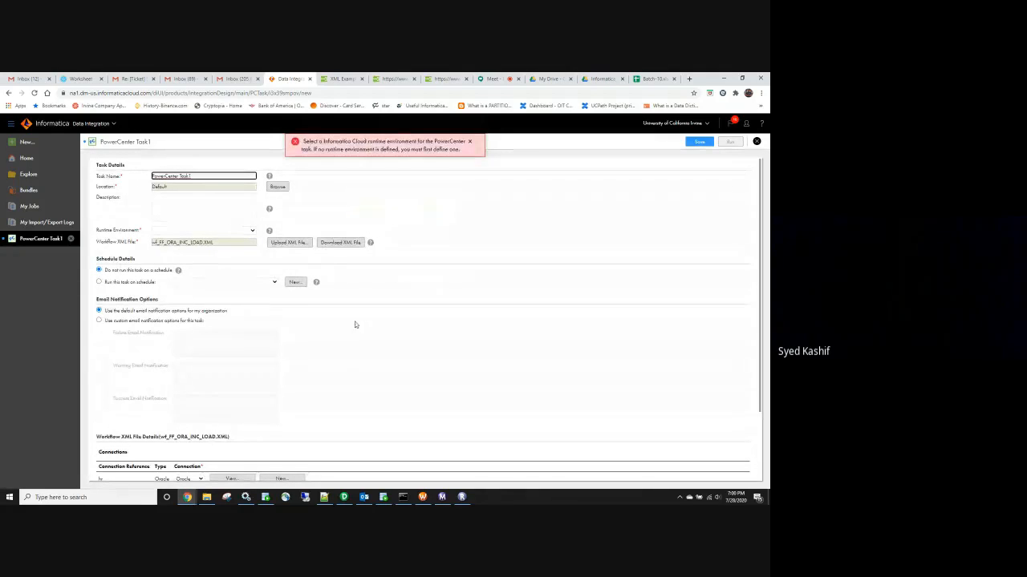
left_click(40, 207)
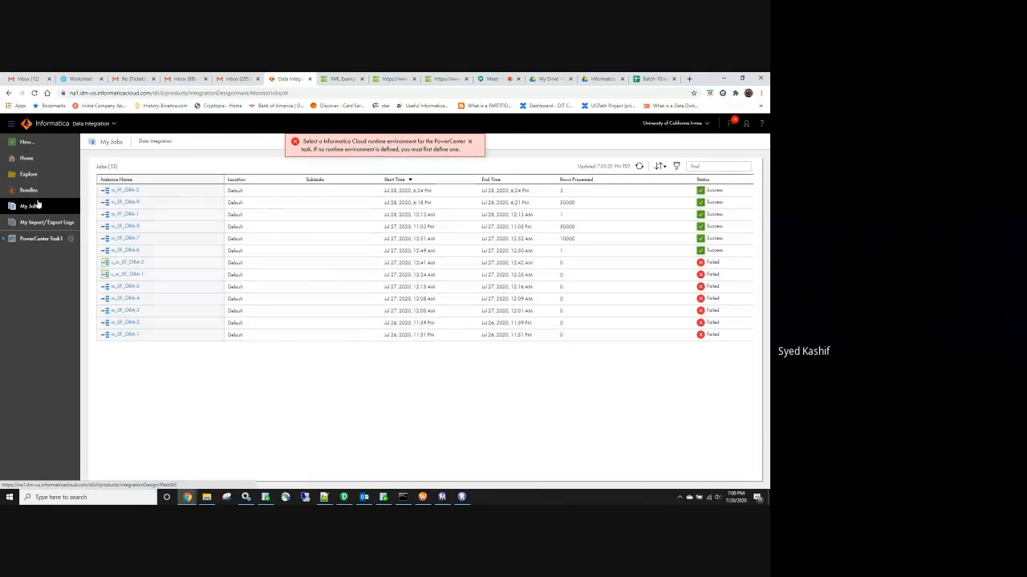
left_click(27, 157)
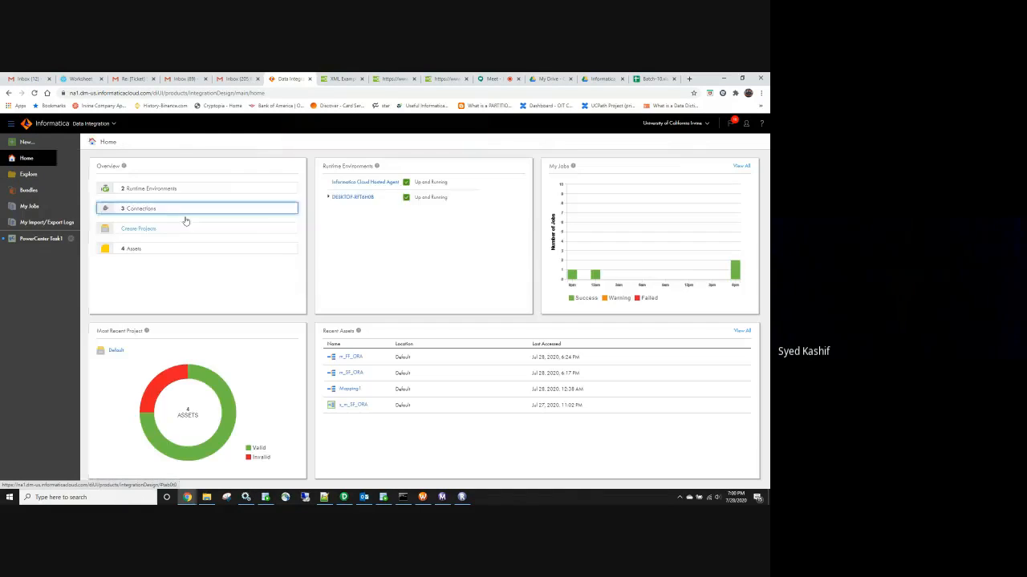
left_click(135, 249)
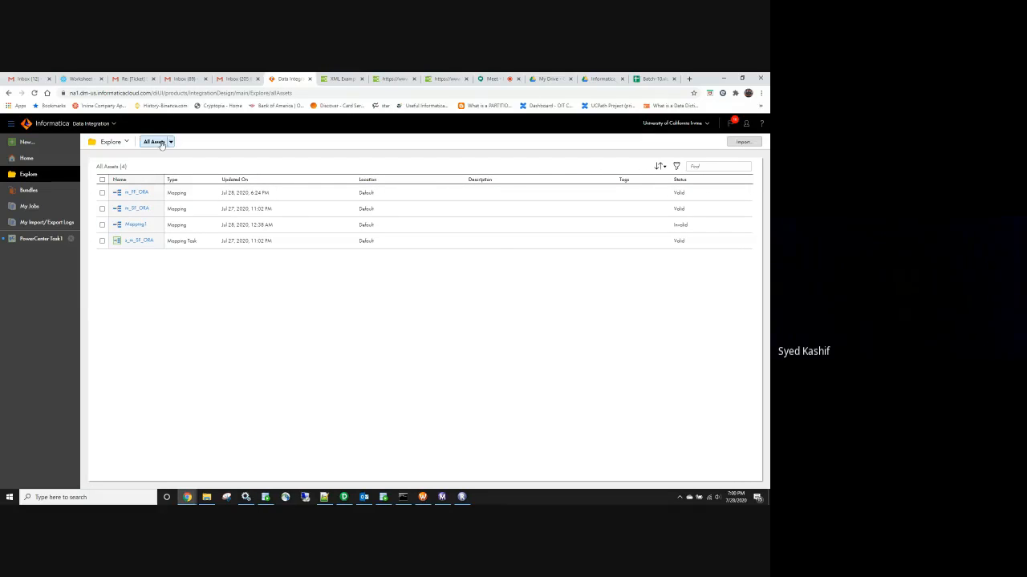
left_click(57, 243)
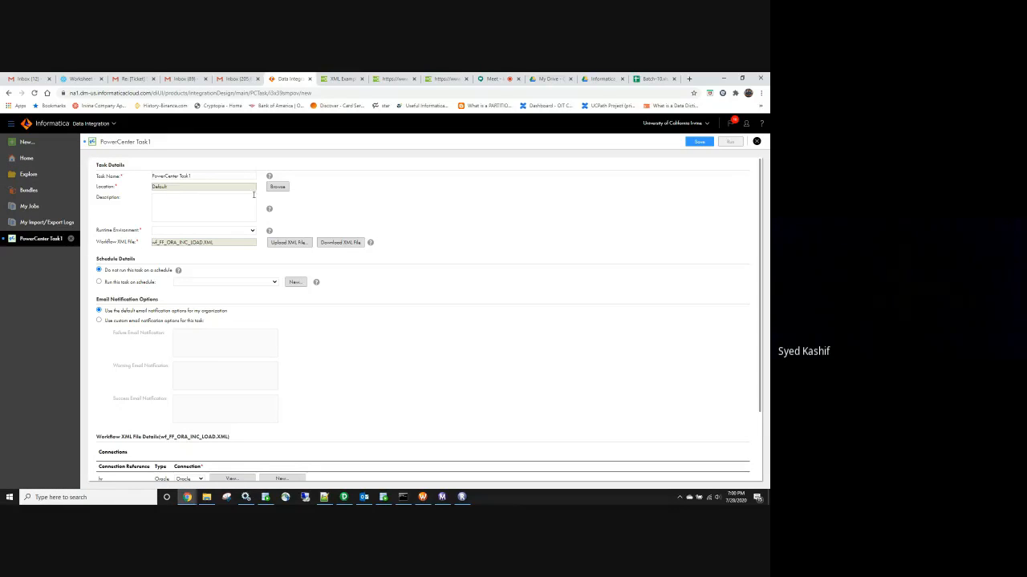
Set location Default and runtime environment DESKTOP-8FT6H08, then save PowerCenter Task1
left_click(274, 188)
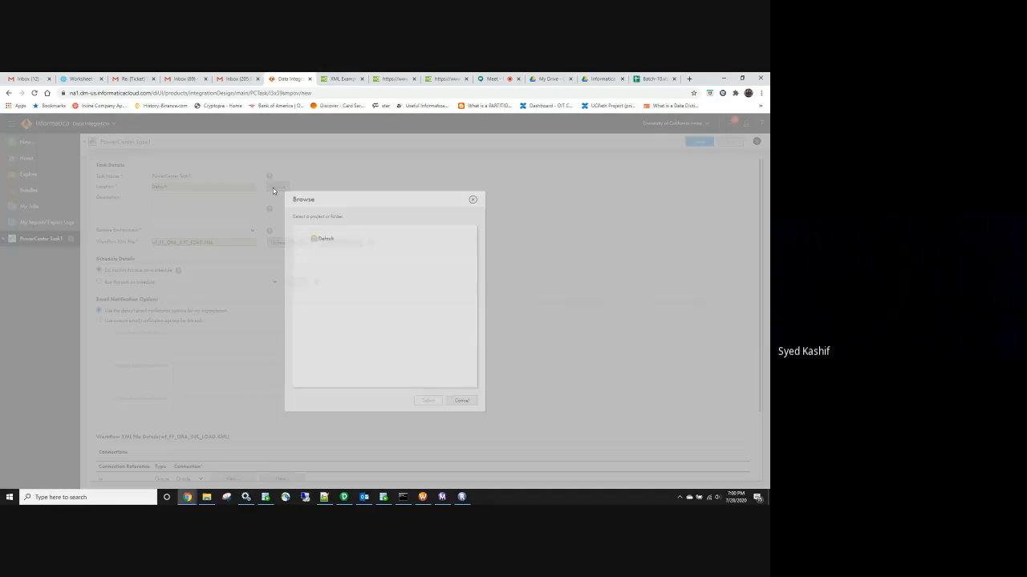
left_click(323, 241)
left_click(429, 401)
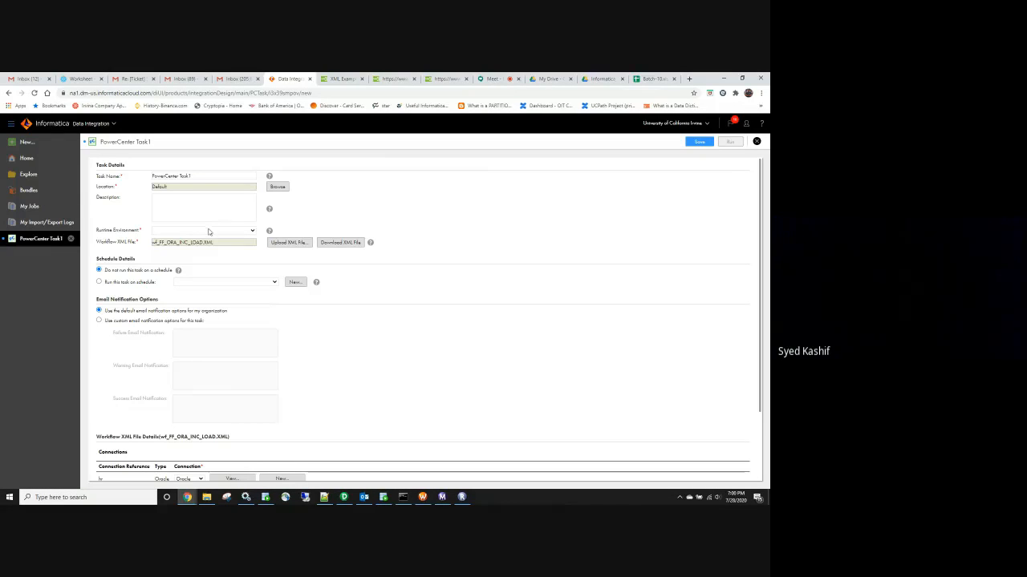
left_click(210, 231)
left_click(205, 255)
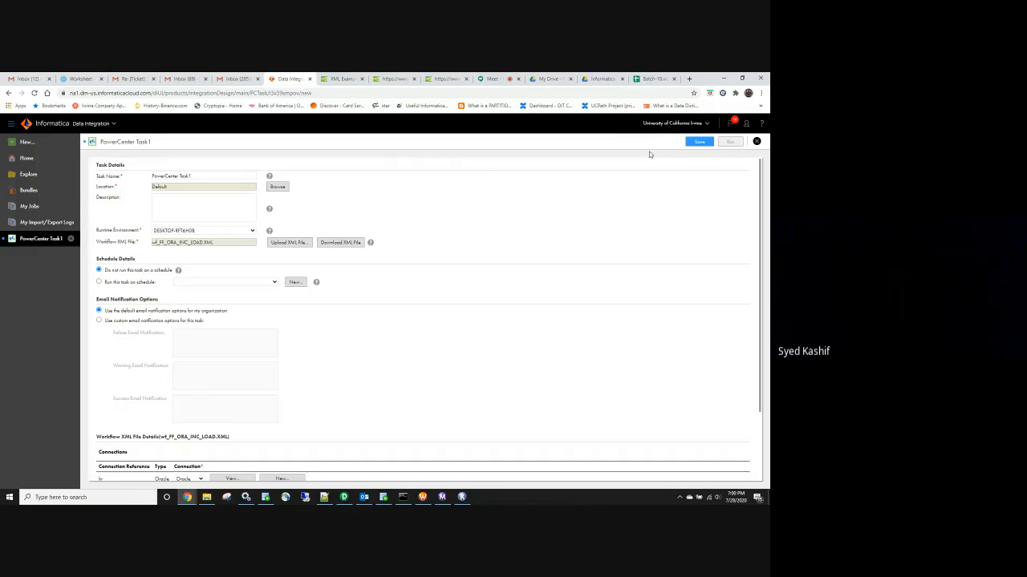
left_click(698, 143)
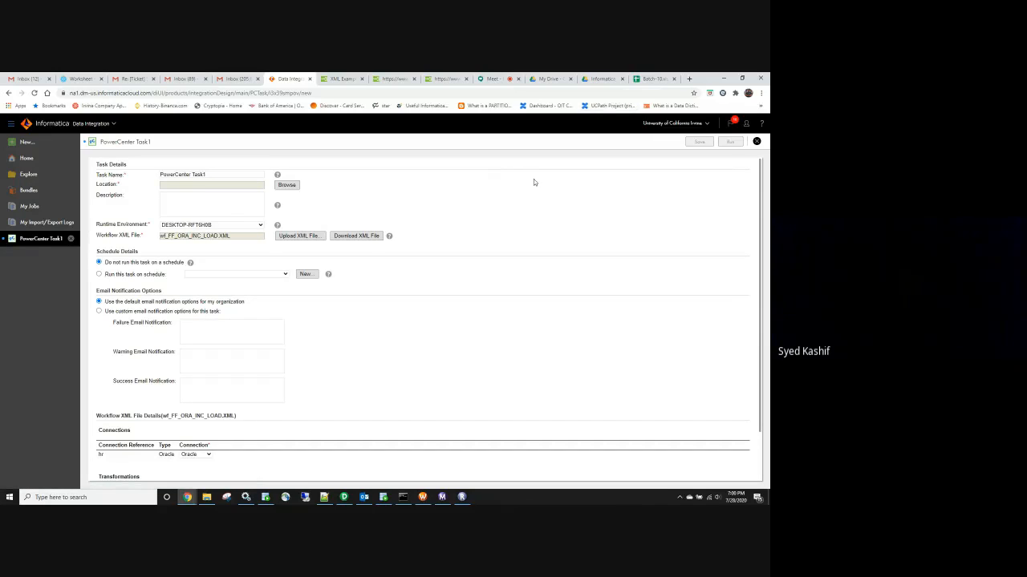
Open PowerCenter Task1 from All Assets on the home dashboard to view its details
left_click(26, 158)
left_click(128, 249)
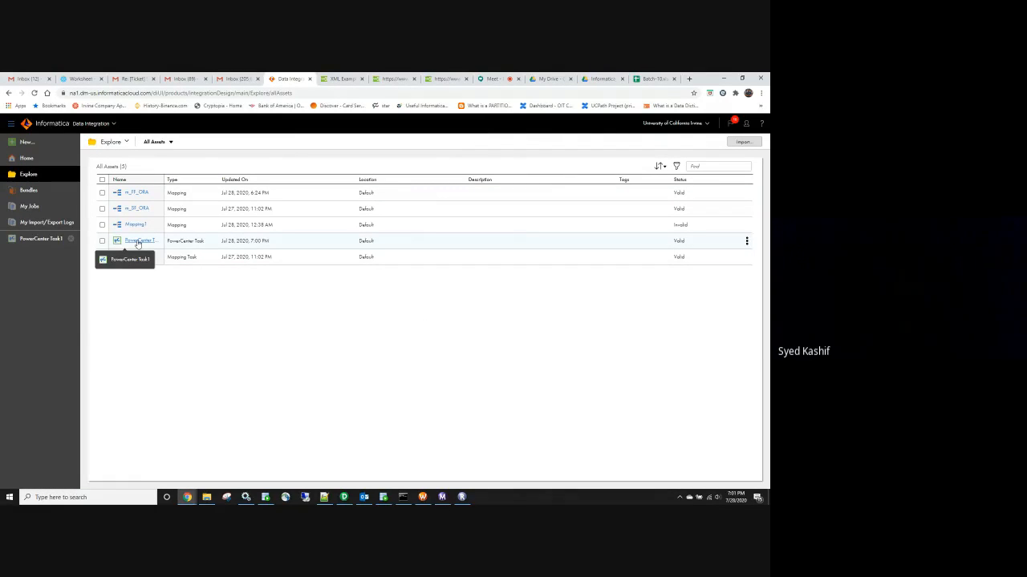
left_click(137, 242)
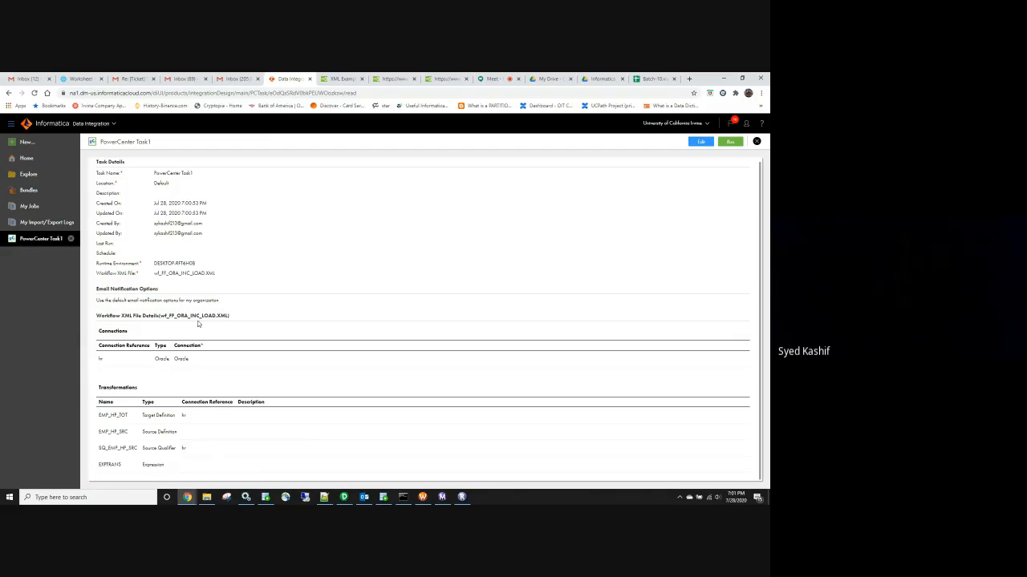
left_click(442, 498)
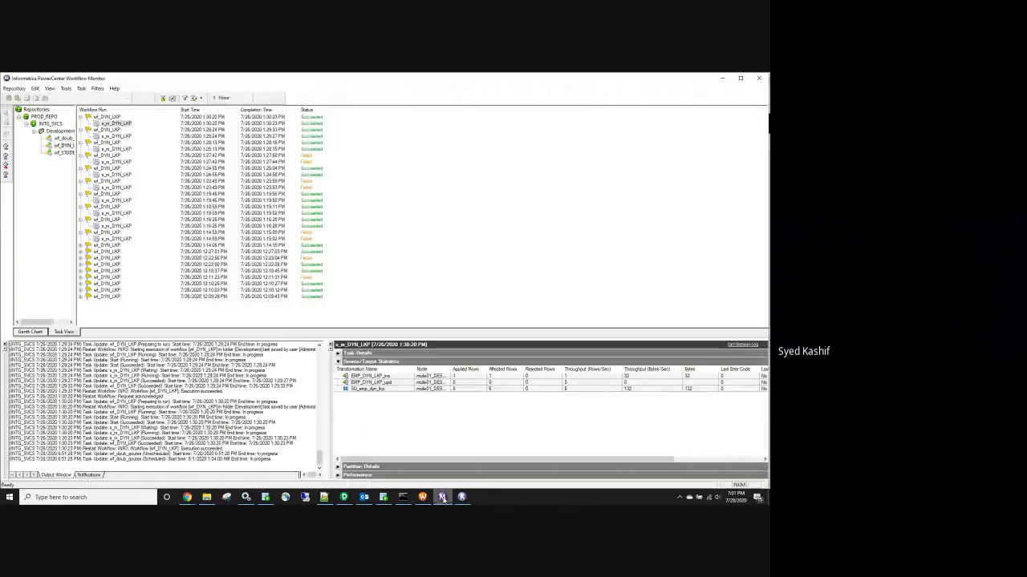
Minimize Workflow Monitor to return to PowerCenter Task1's details in Chrome
left_click(443, 499)
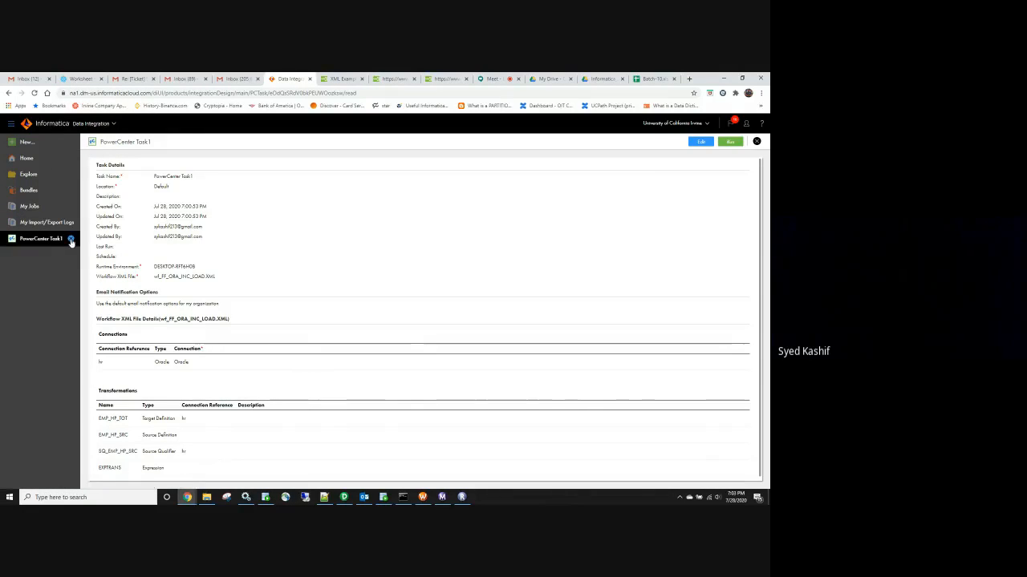
Check the Source connection settings in the m_SF_ORA mapping, then switch to PowerCenter Designer
left_click(71, 241)
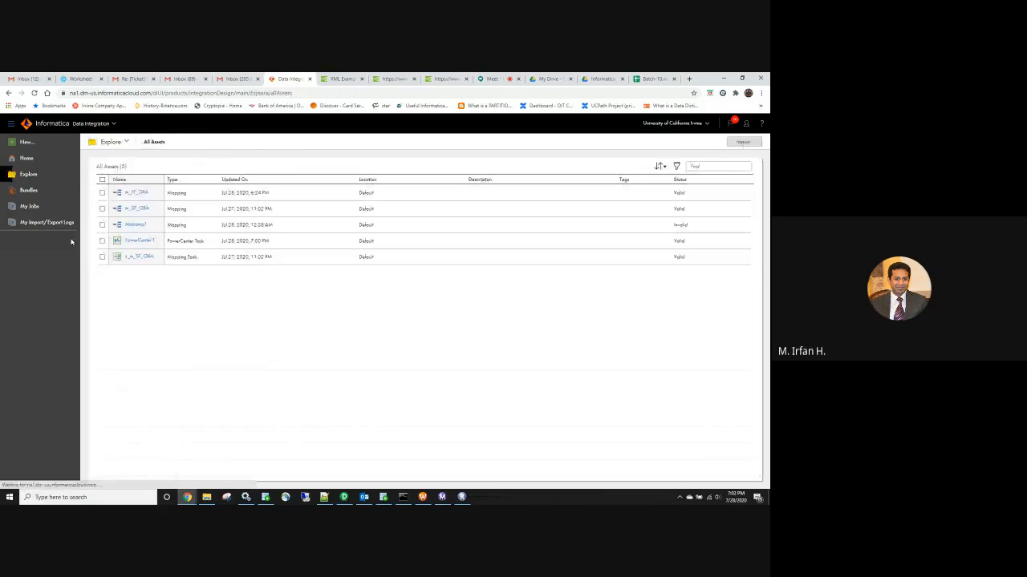
left_click(141, 209)
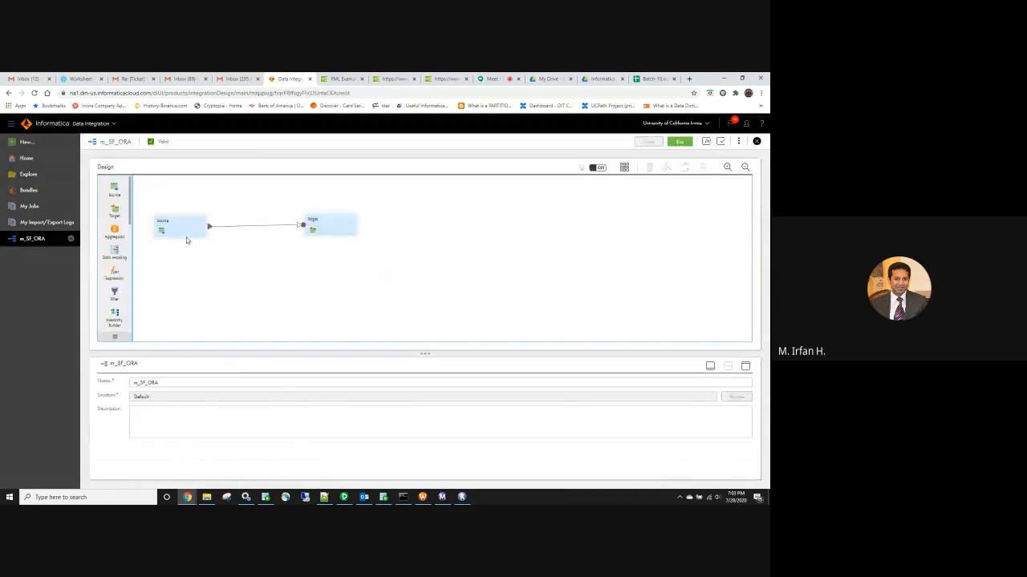
left_click(188, 236)
left_click(112, 403)
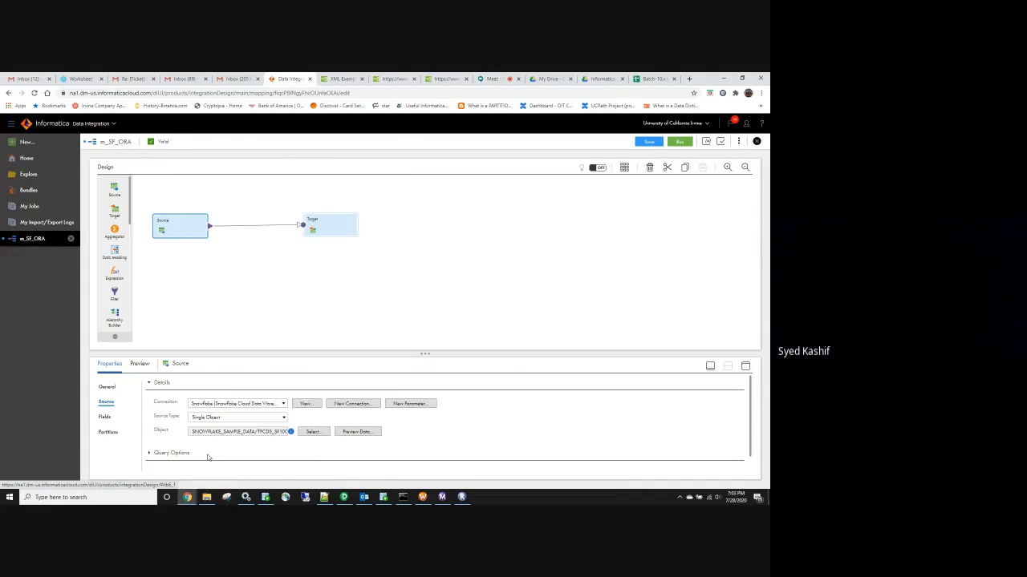
left_click(343, 497)
left_click(23, 85)
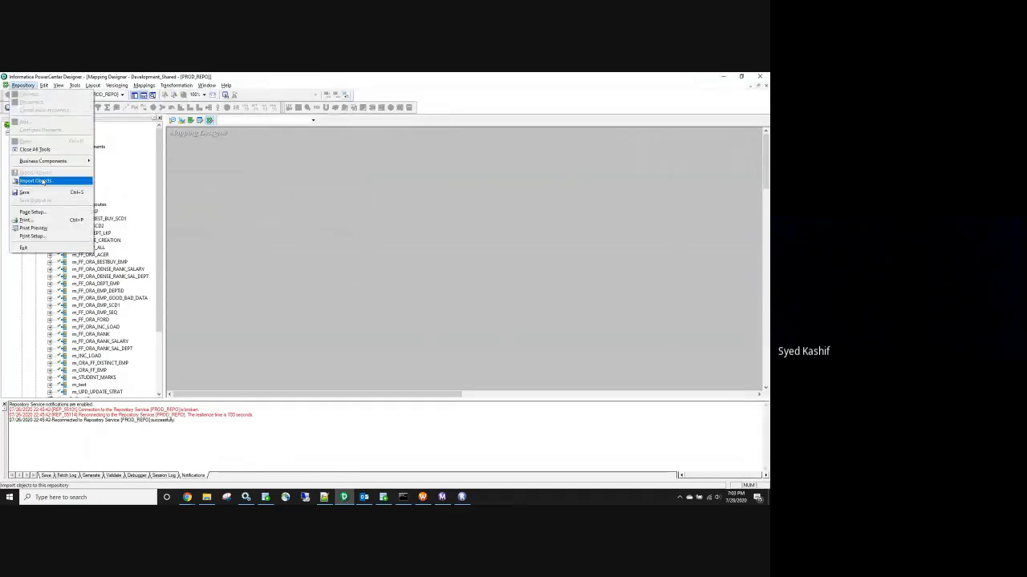
left_click(423, 498)
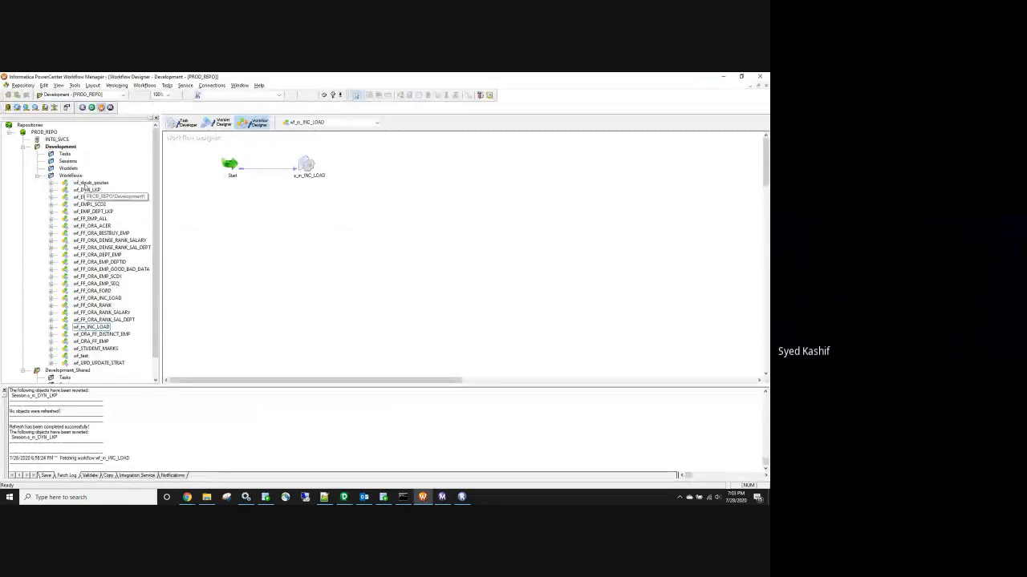
left_click(87, 183)
right_click(87, 184)
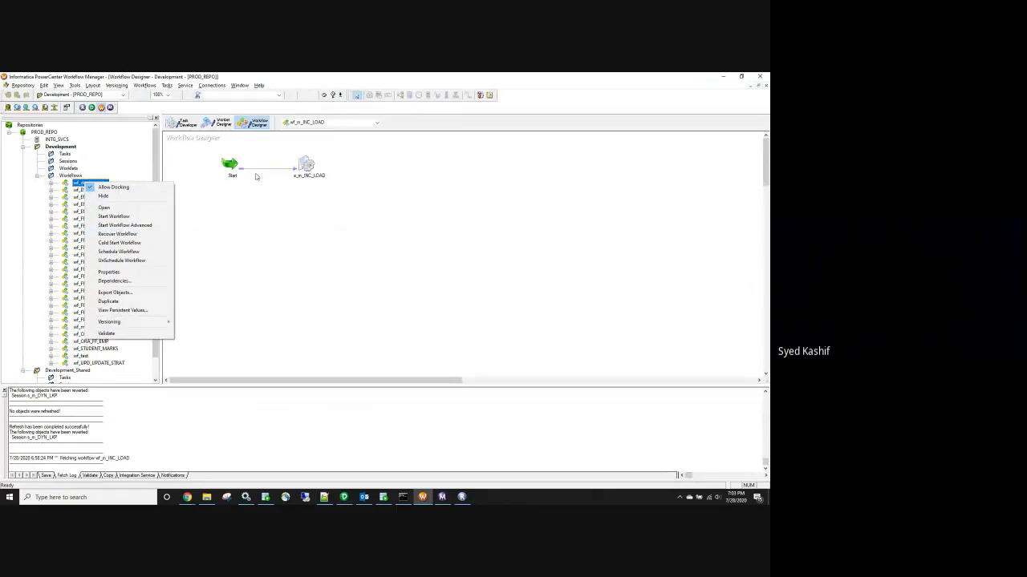
left_click(306, 164)
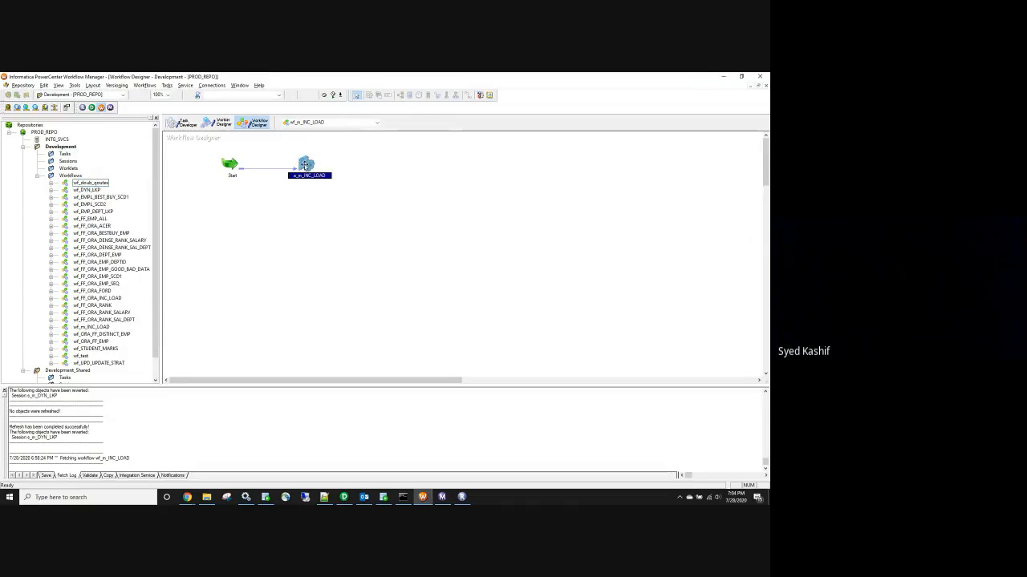
left_click(345, 499)
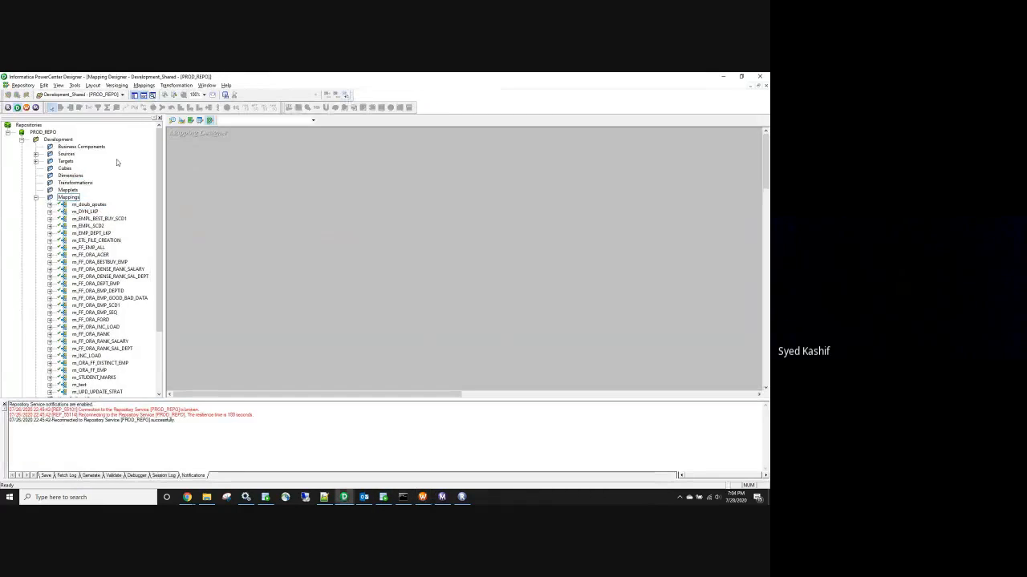
left_click(22, 86)
left_click(96, 263)
right_click(96, 263)
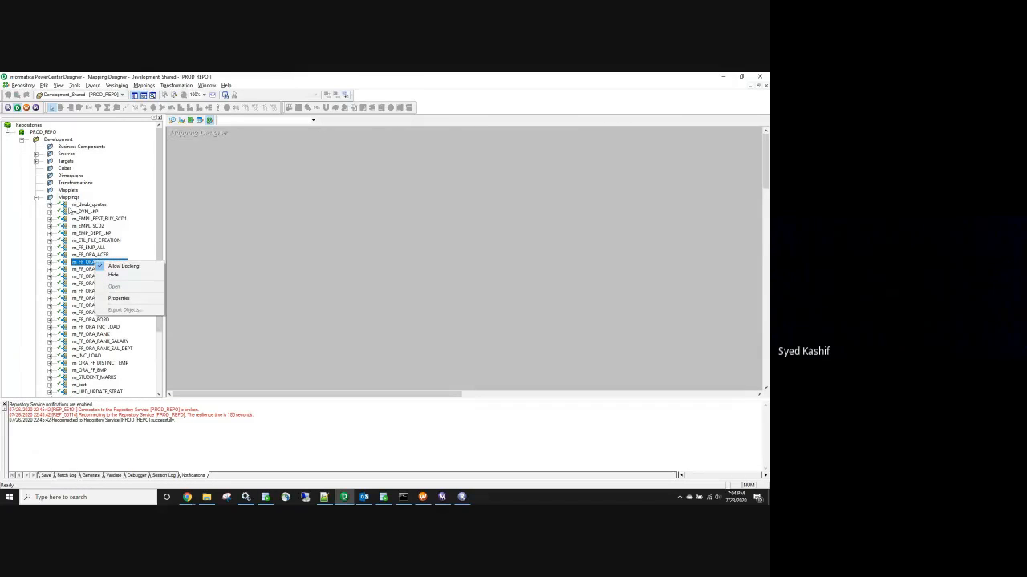
left_click(85, 205)
right_click(90, 207)
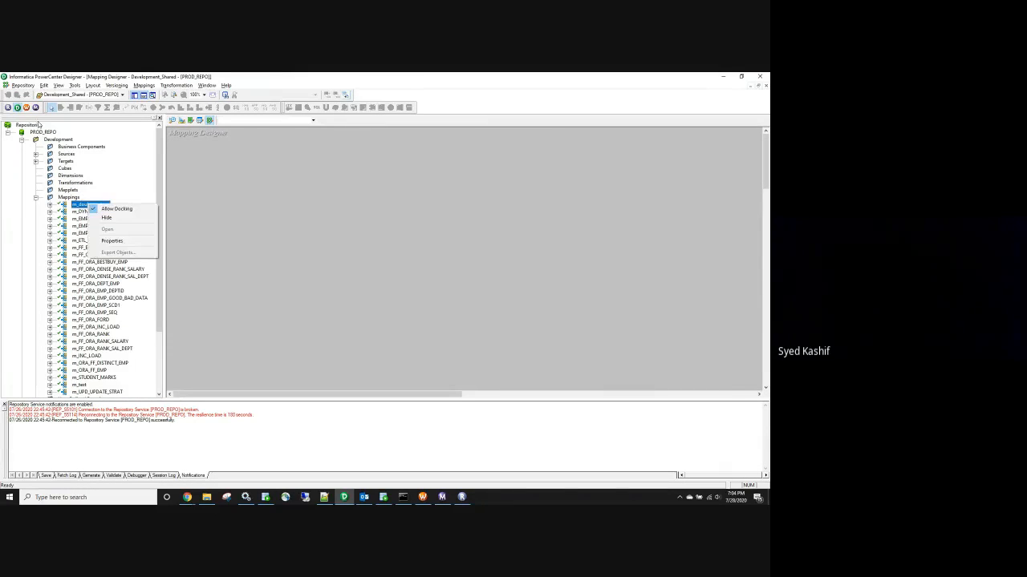
left_click(22, 86)
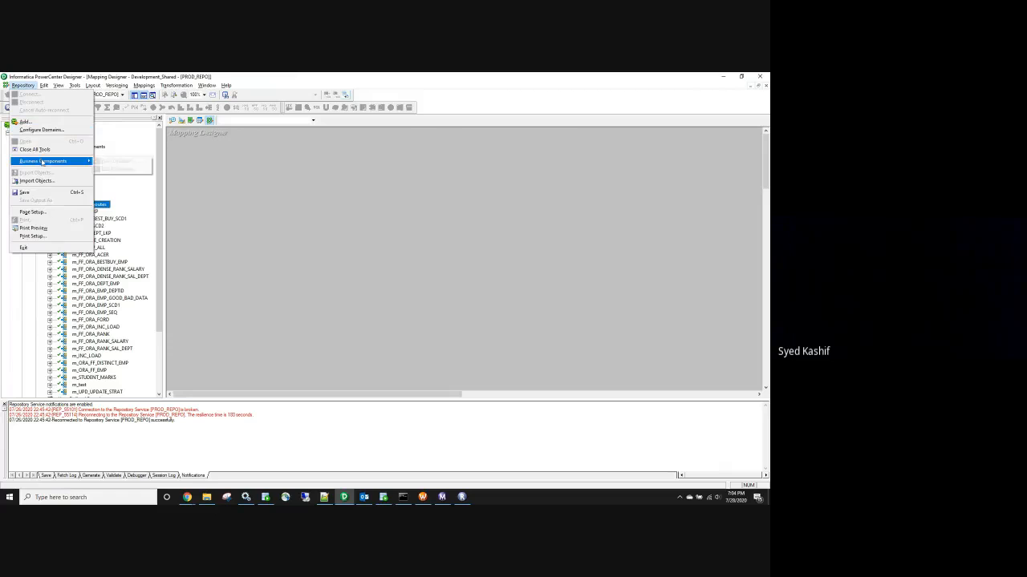
left_click(96, 269)
right_click(99, 271)
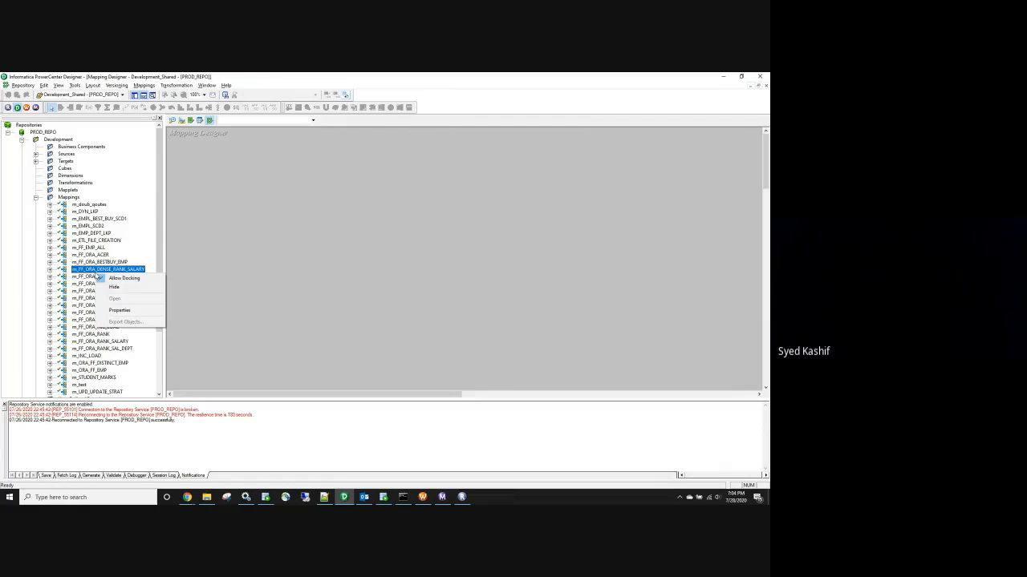
left_click(36, 202)
Open the Development folder in Designer and bring up actions for m_EMPL_BEST_BUY_SCD1
double_click(47, 138)
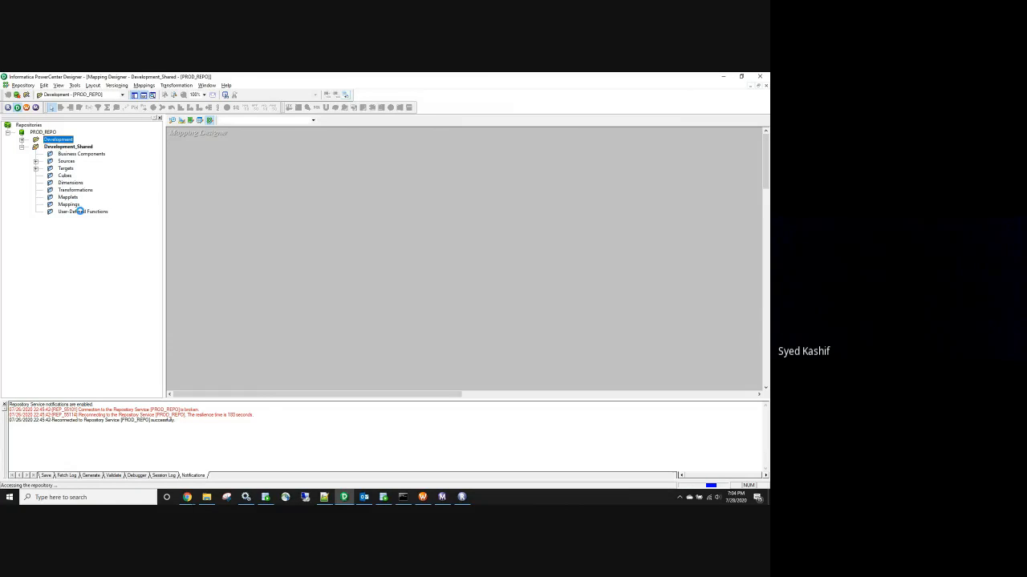
left_click(81, 213)
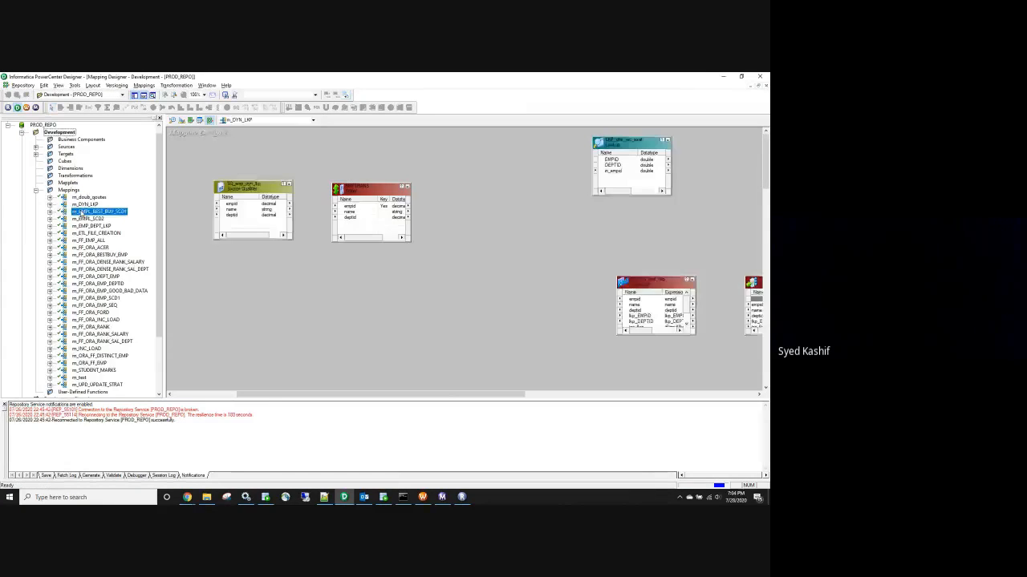
right_click(81, 213)
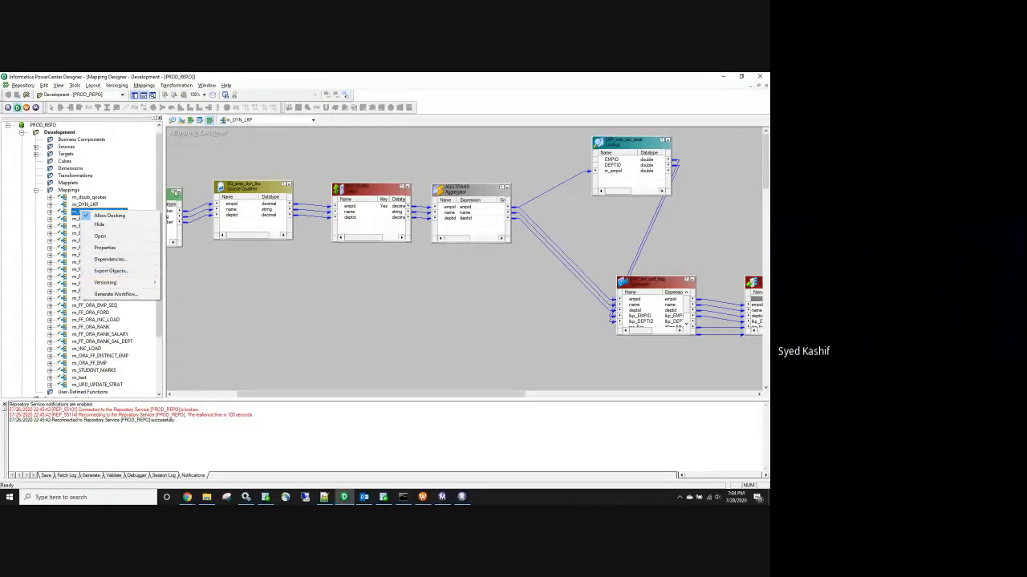
Inspect the wf_EMPL_BEST_BUY_SCD1 workflow in Workflow Manager and Repository Manager, then return to Designer
left_click(422, 497)
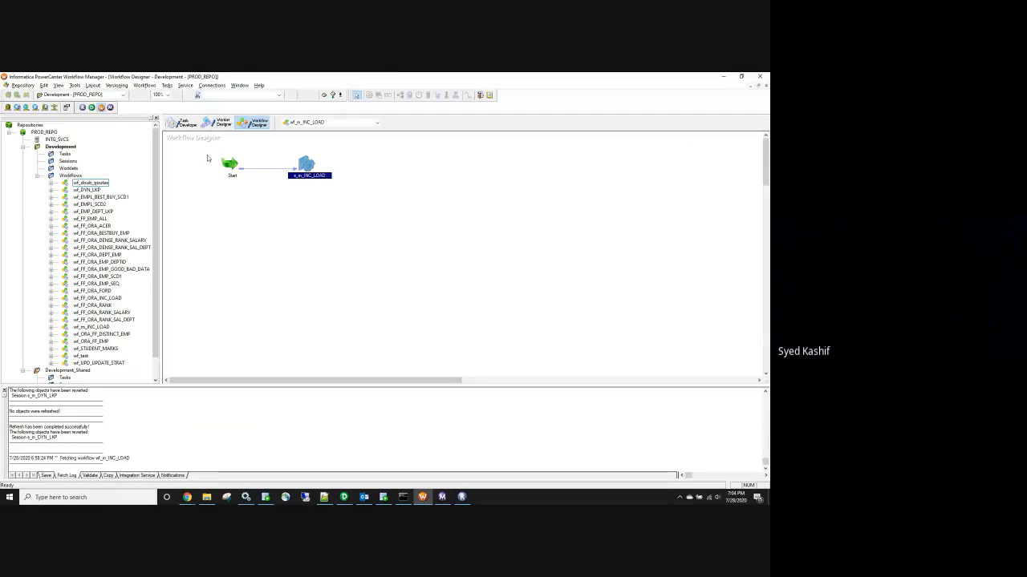
left_click_drag(280, 152, 334, 188)
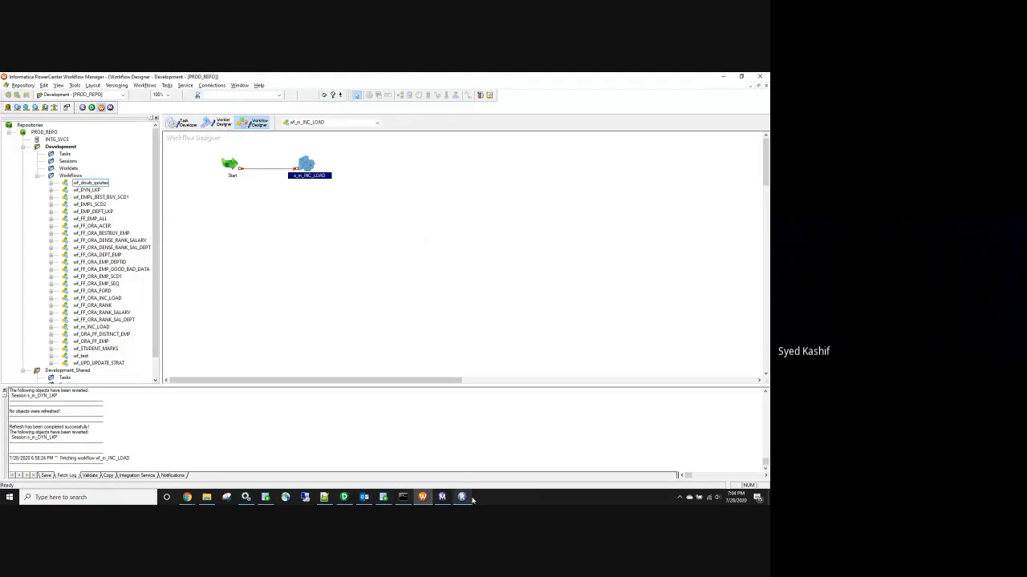
left_click(462, 498)
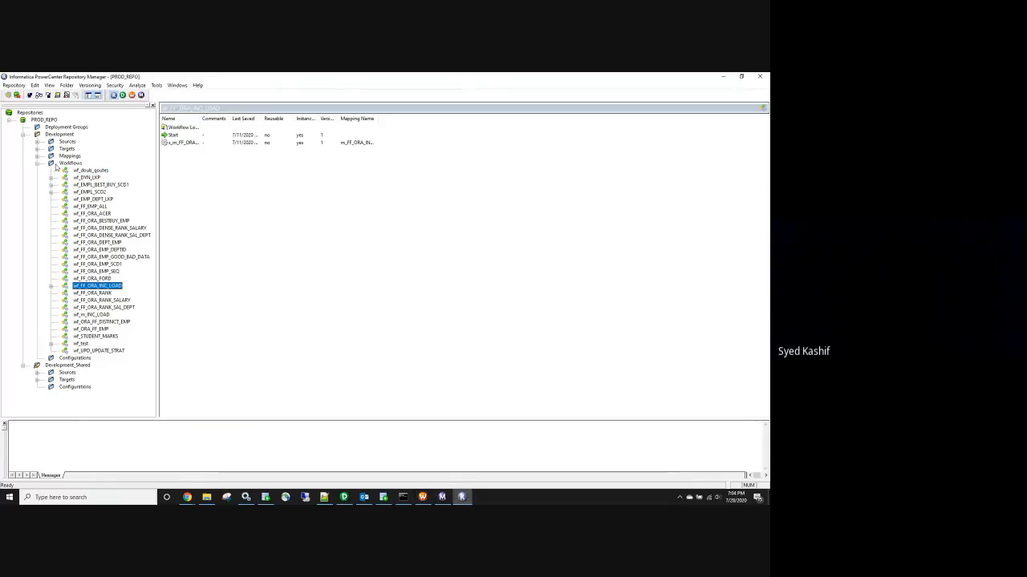
left_click(95, 186)
right_click(96, 185)
left_click(343, 498)
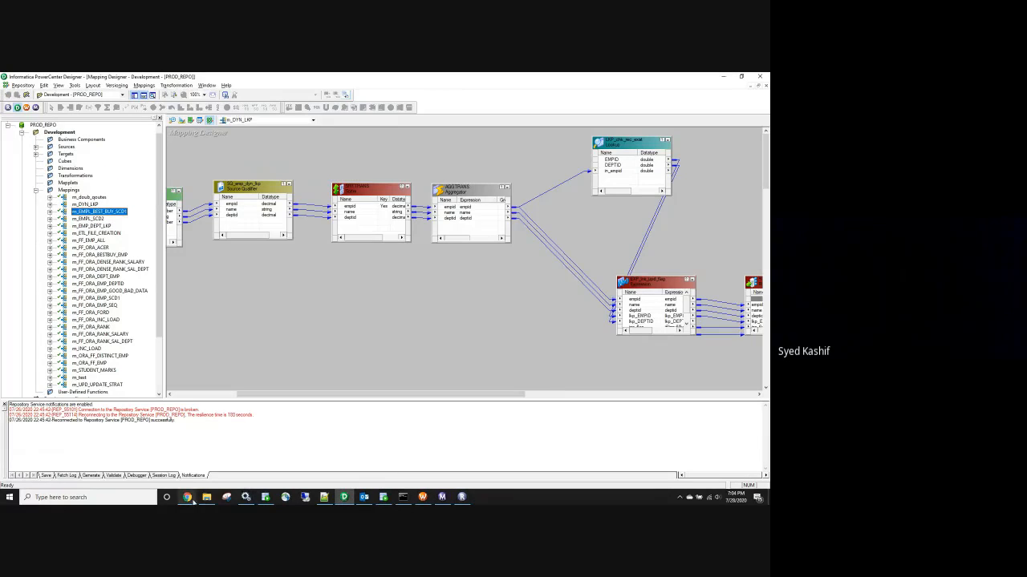
mouse_move(187, 498)
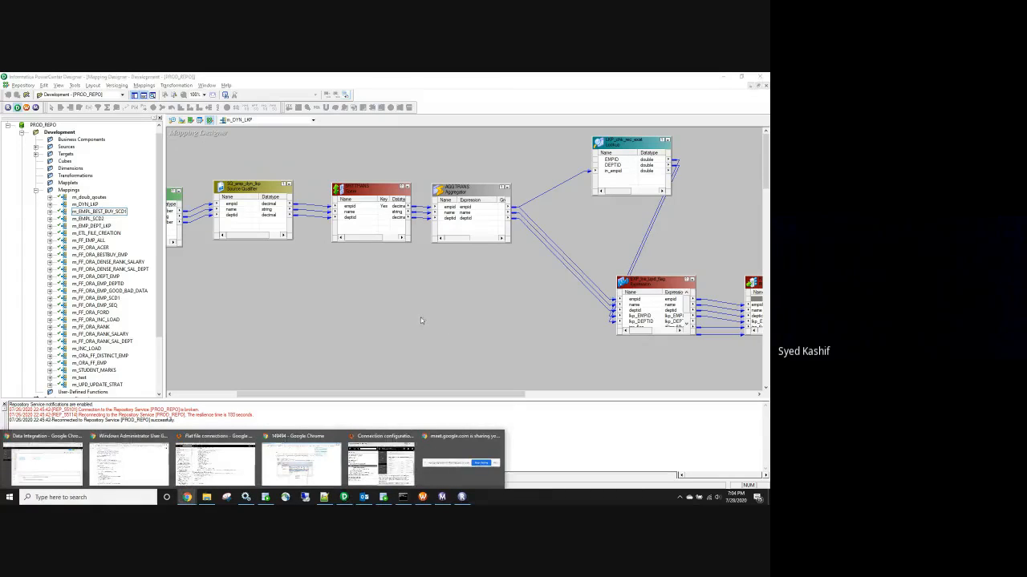
Open the desktop file wf_FF_ORA_INC_LOAD.XML with Notepad++, then return to the Data Integration browser window
key("super+d")
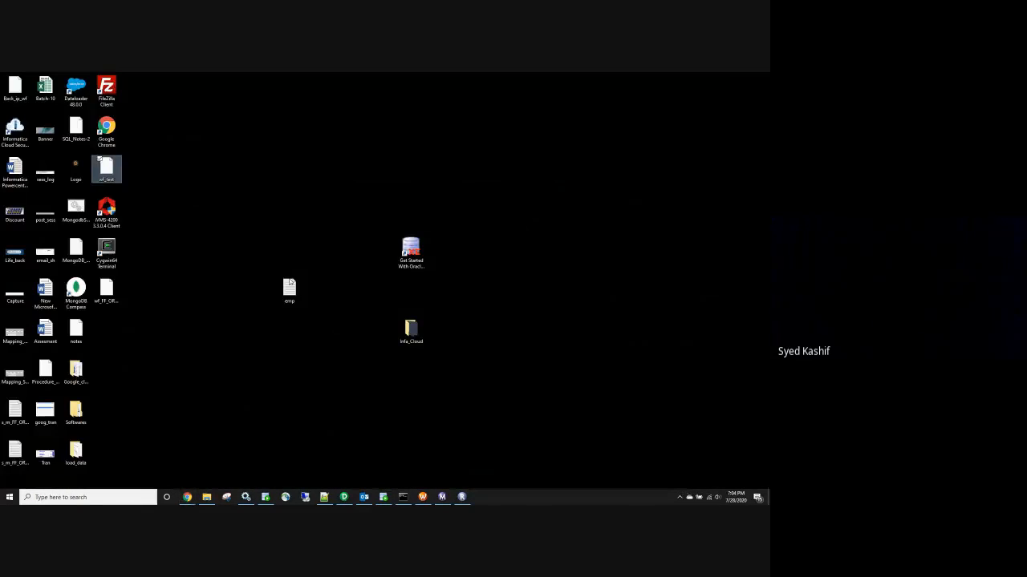
right_click(112, 293)
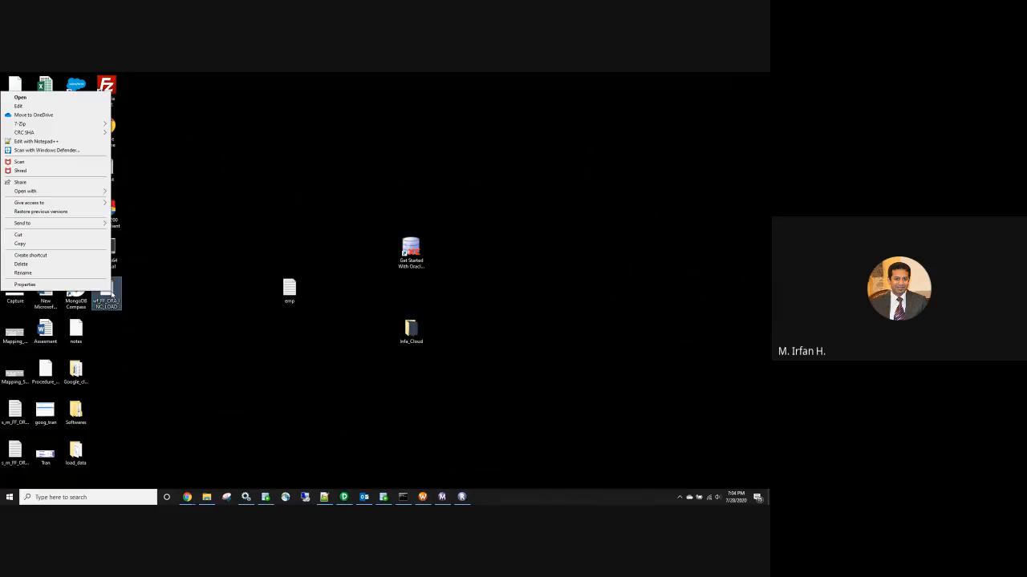
left_click(76, 142)
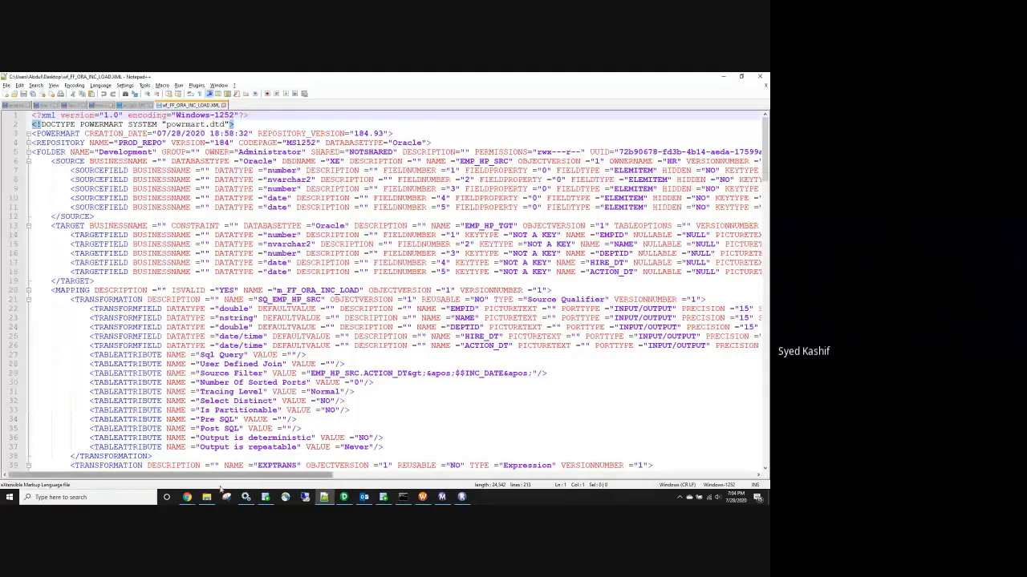
left_click(187, 498)
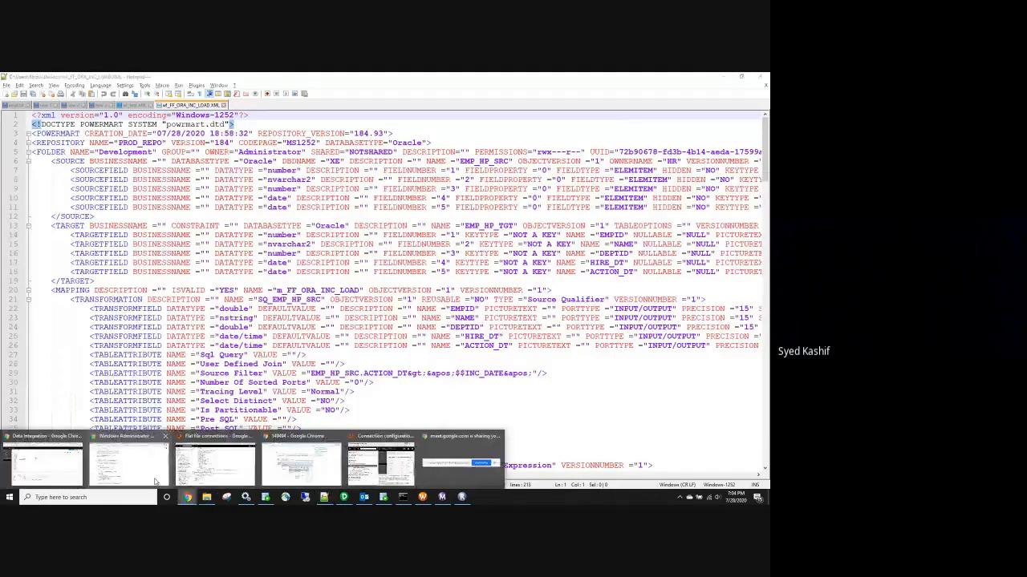
left_click(44, 464)
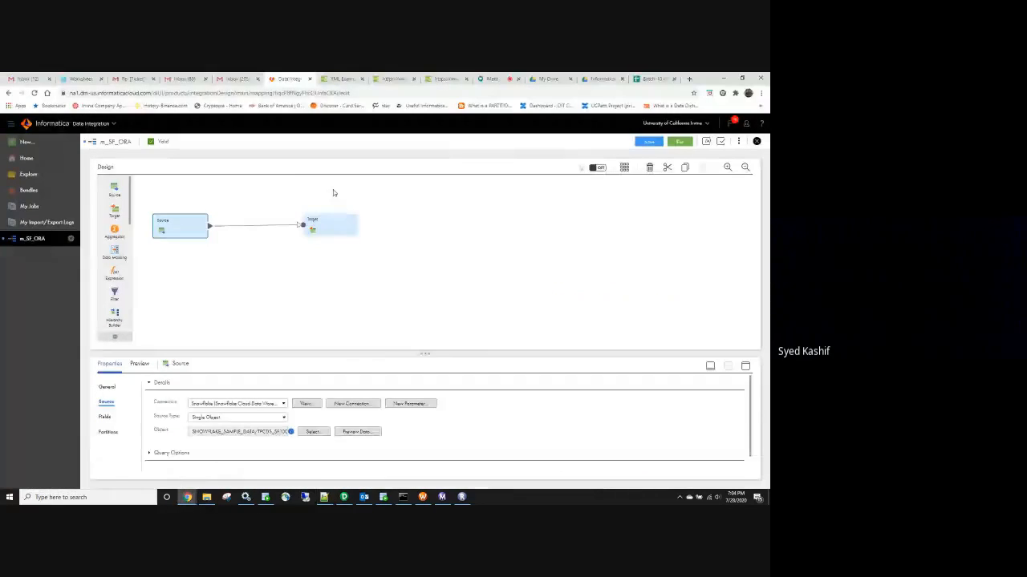
Check the Secure Agent tray icon, then minimize the browser to reveal the XML's $$INC_DATE filter
left_click(679, 498)
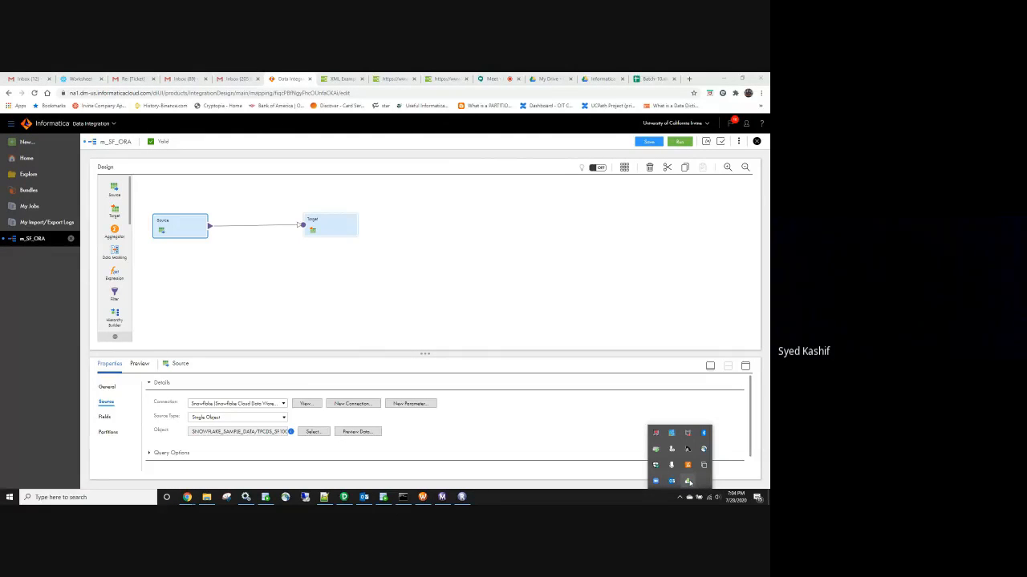
mouse_move(688, 482)
left_click(724, 78)
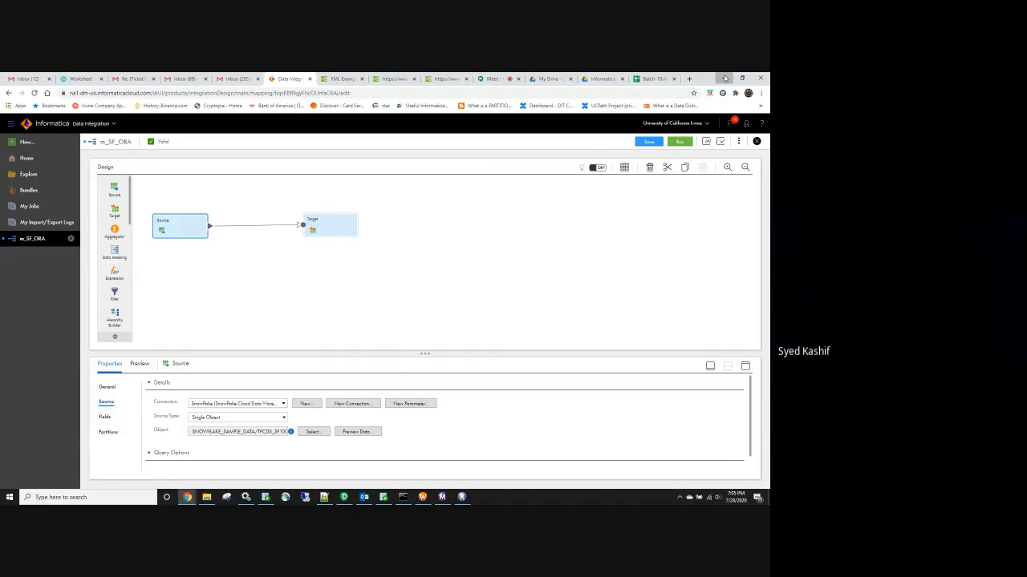
scroll(188, 258, "down", 1)
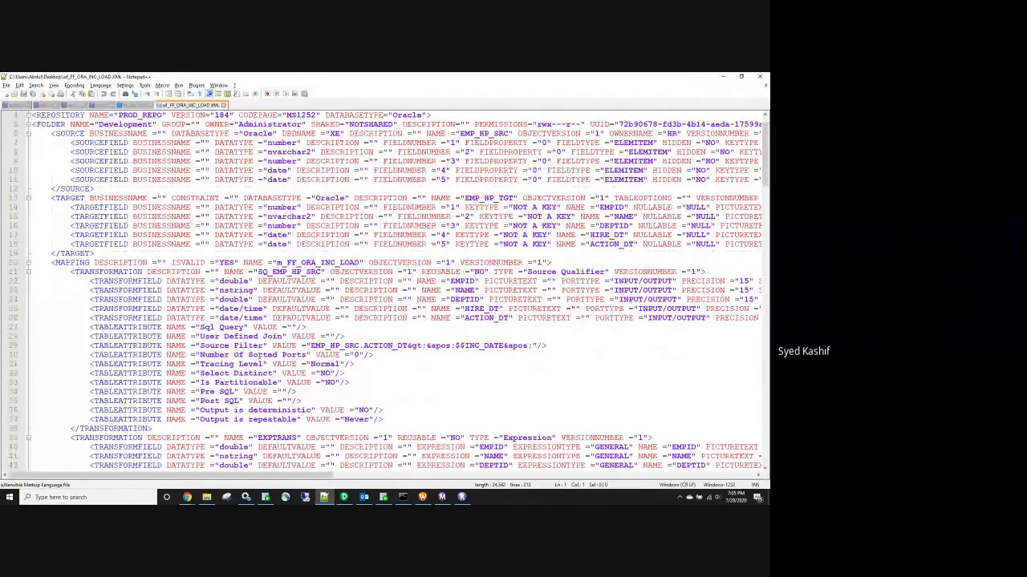
scroll(228, 280, "down", 3)
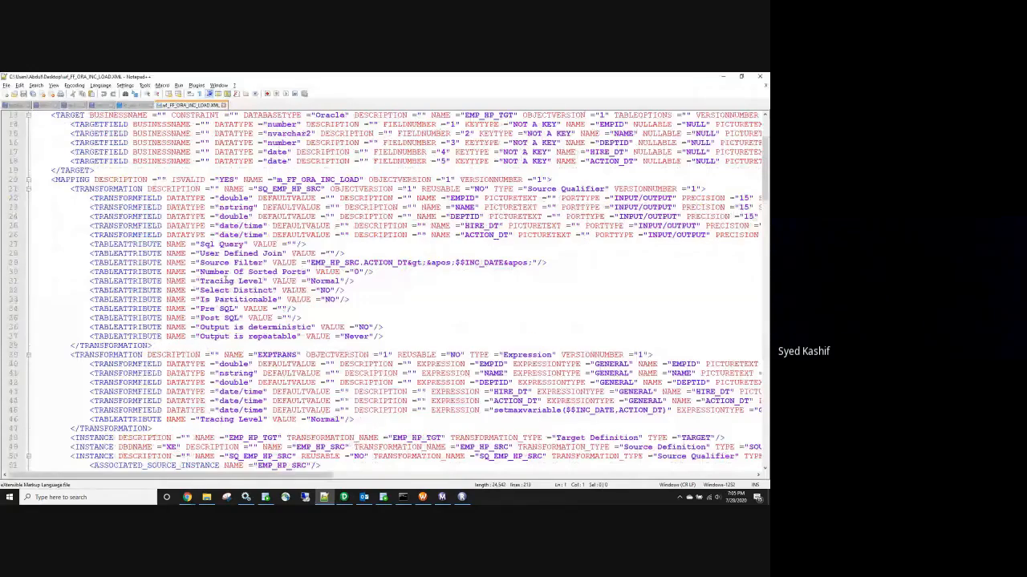
scroll(227, 291, "down", 1)
double_click(277, 327)
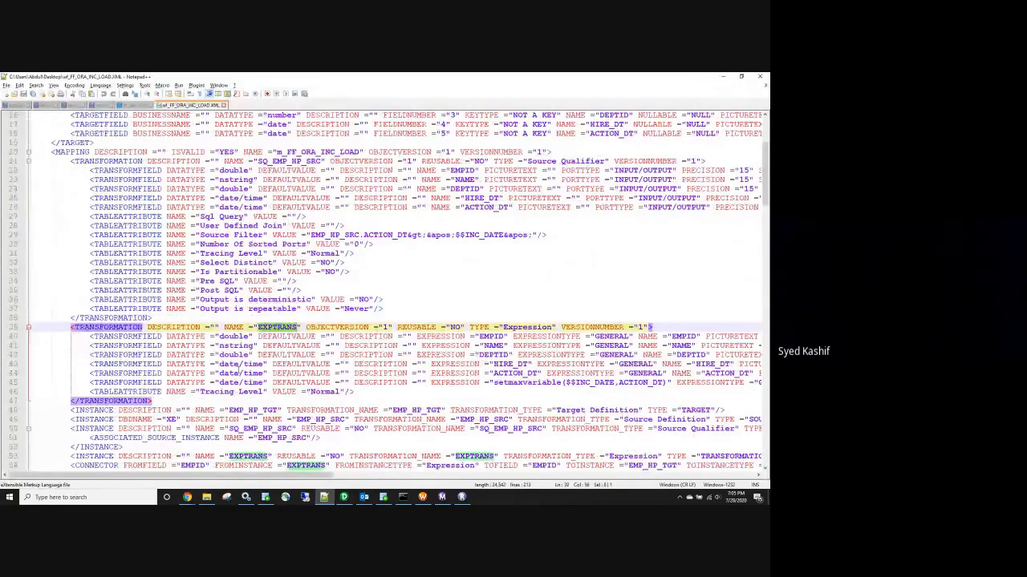
scroll(273, 331, "down", 3)
left_click(251, 327)
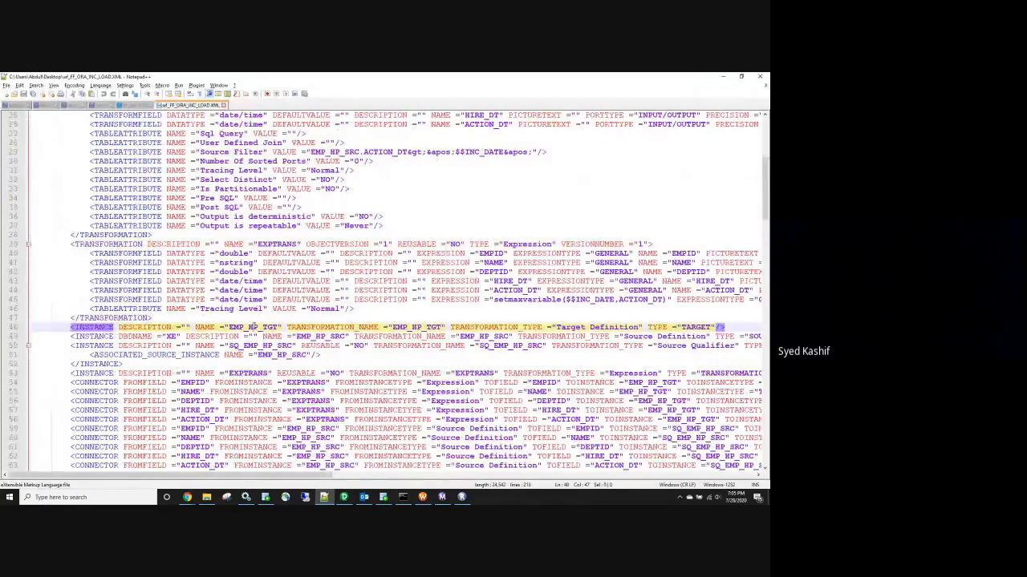
double_click(248, 373)
scroll(255, 354, "down", 4)
scroll(255, 354, "down", 6)
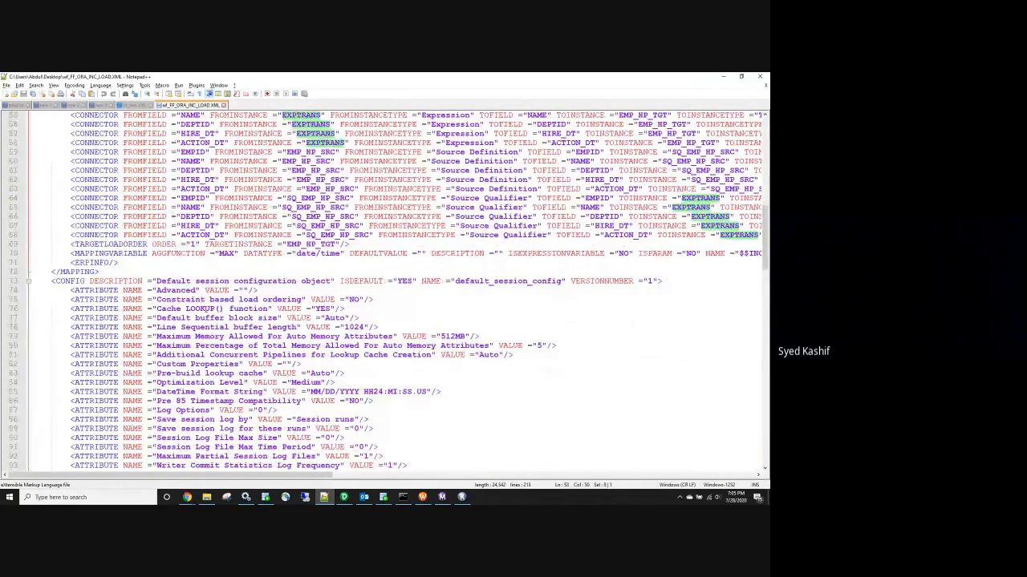
type("<ATTRIBUTE NAME =\"Maximum Memory Allowed For Auto Memory Attributes\" VALUE =\"512MB\"/> <ATTRIBUTE NAME =\"Maximum Percentage of Total Memory Allowed For Auto Memory Attributes\" VALUE =\"5\"/> <ATTRIBUTE NAME =\"Additional Concurrent Pipelines for Lookup Cache Creation\" VALUE =\"Auto\"/>")
key("ctrl+z")
scroll(238, 353, "down", 4)
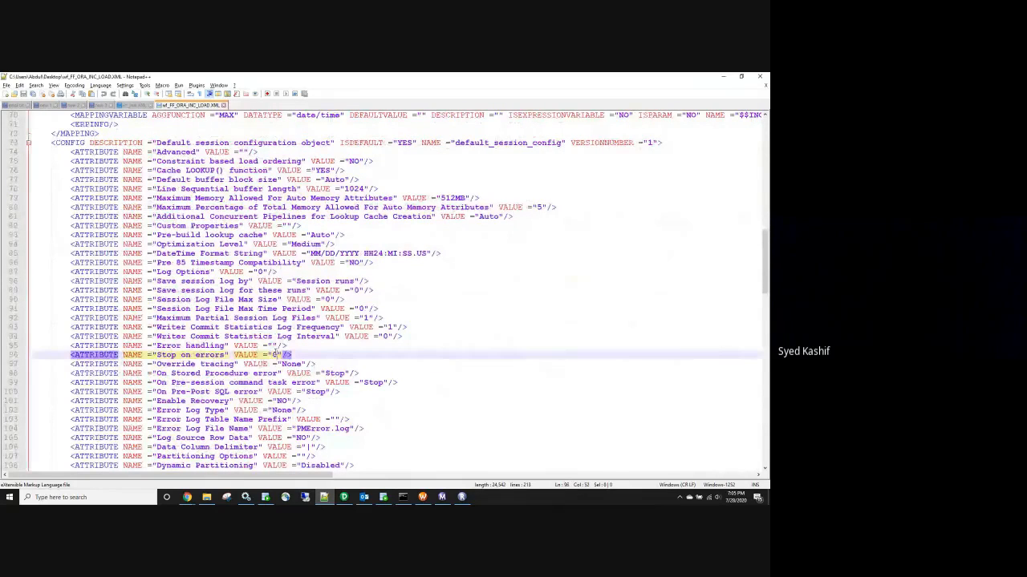
double_click(272, 354)
scroll(235, 358, "down", 4)
scroll(236, 358, "down", 5)
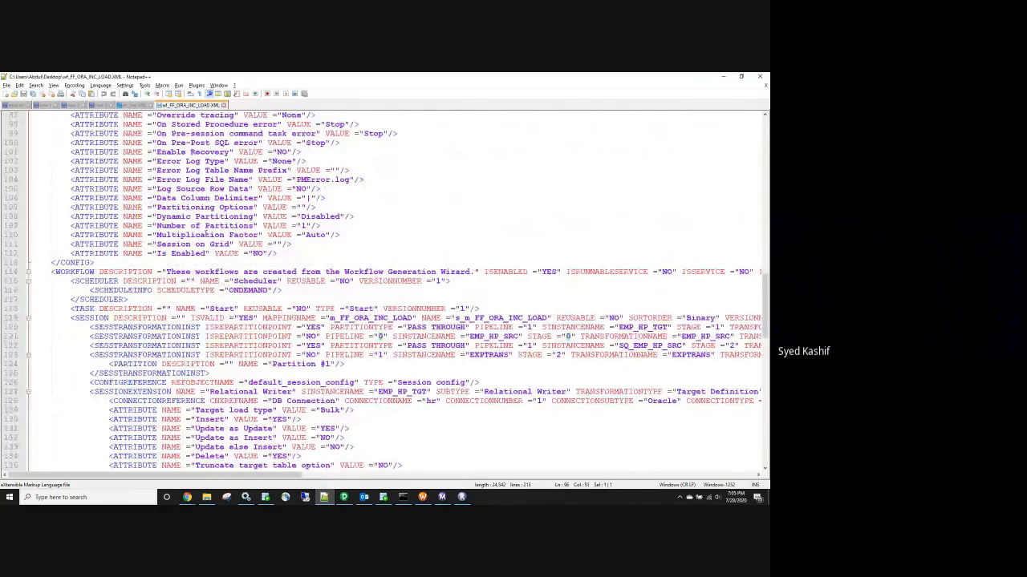
left_click_drag(472, 272, 167, 272)
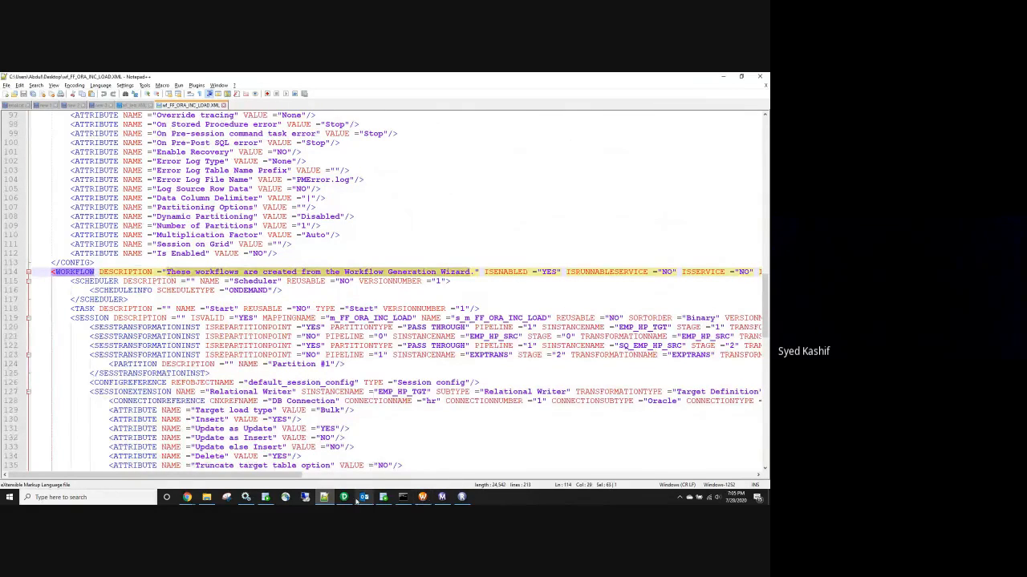
scroll(297, 381, "down", 2)
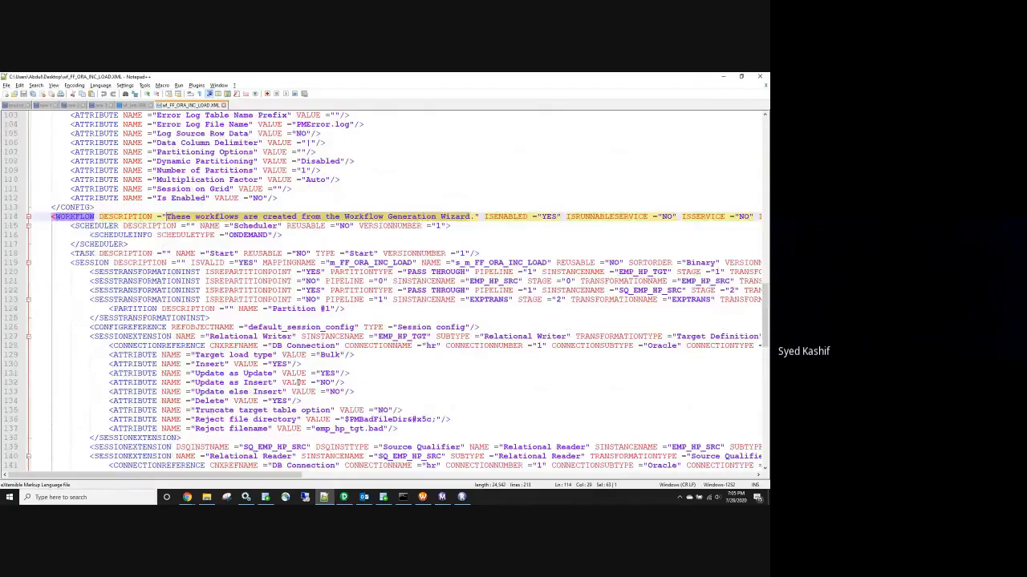
scroll(299, 382, "down", 3)
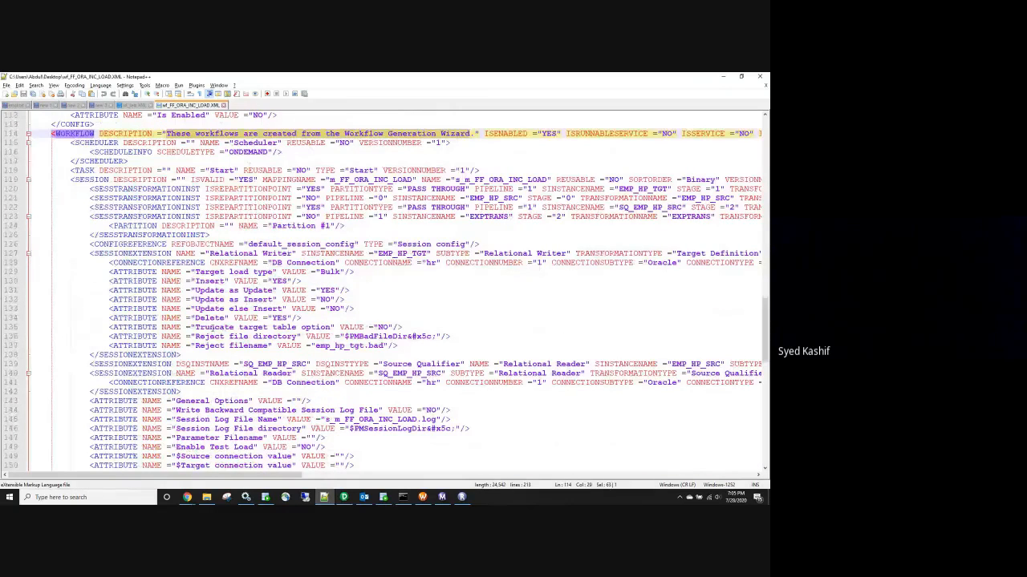
double_click(202, 327)
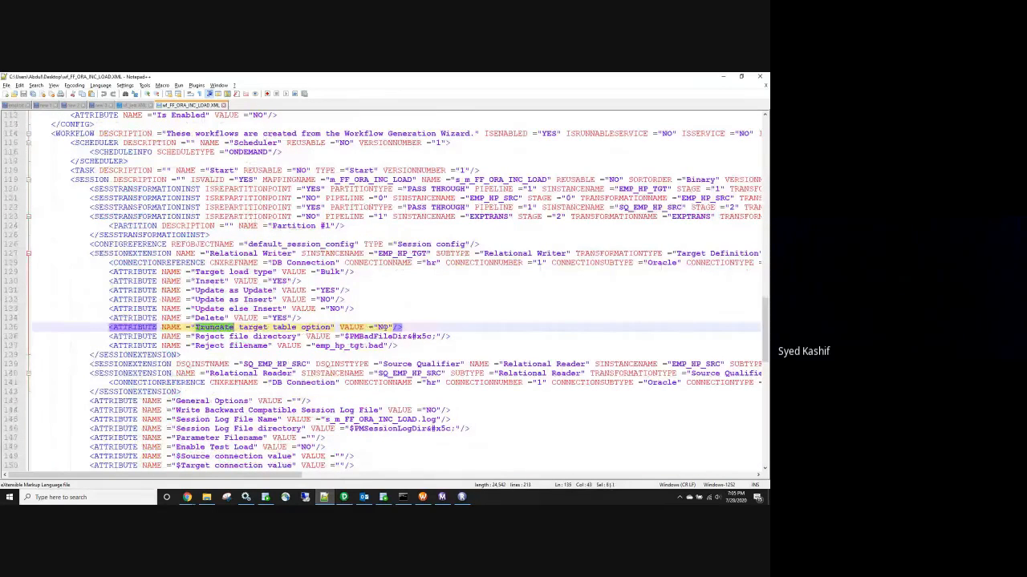
double_click(384, 328)
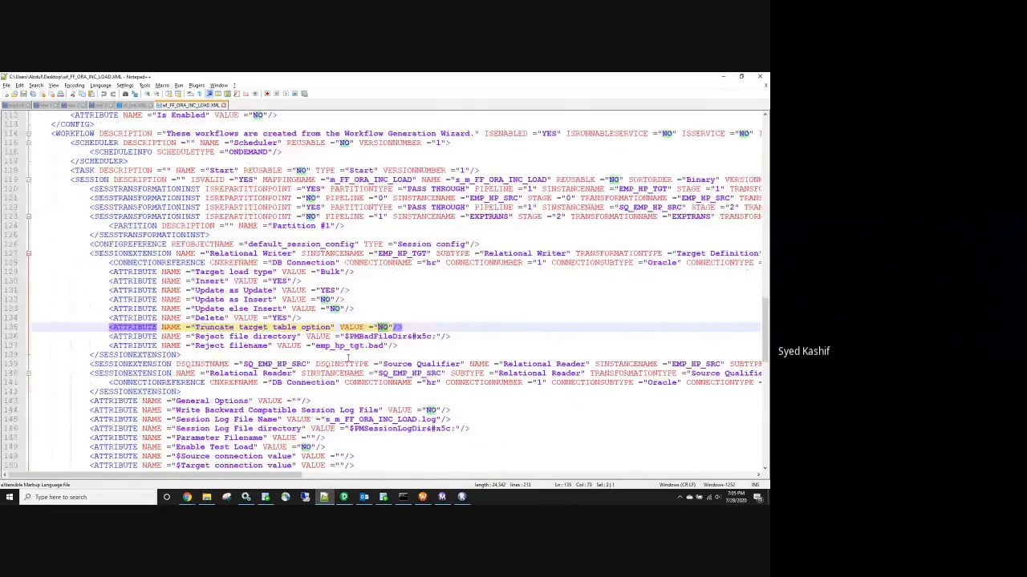
scroll(328, 383, "down", 4)
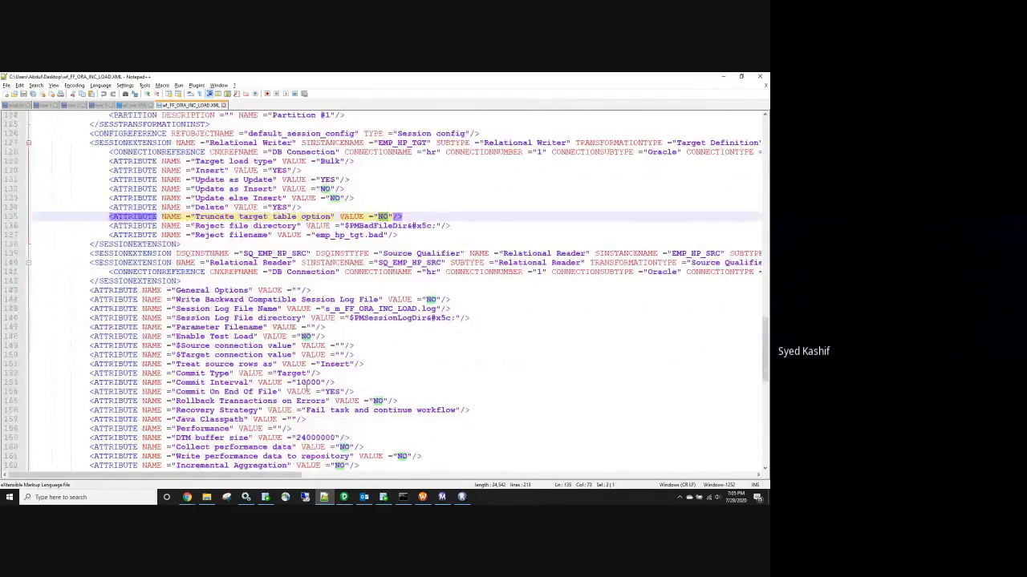
scroll(309, 383, "down", 9)
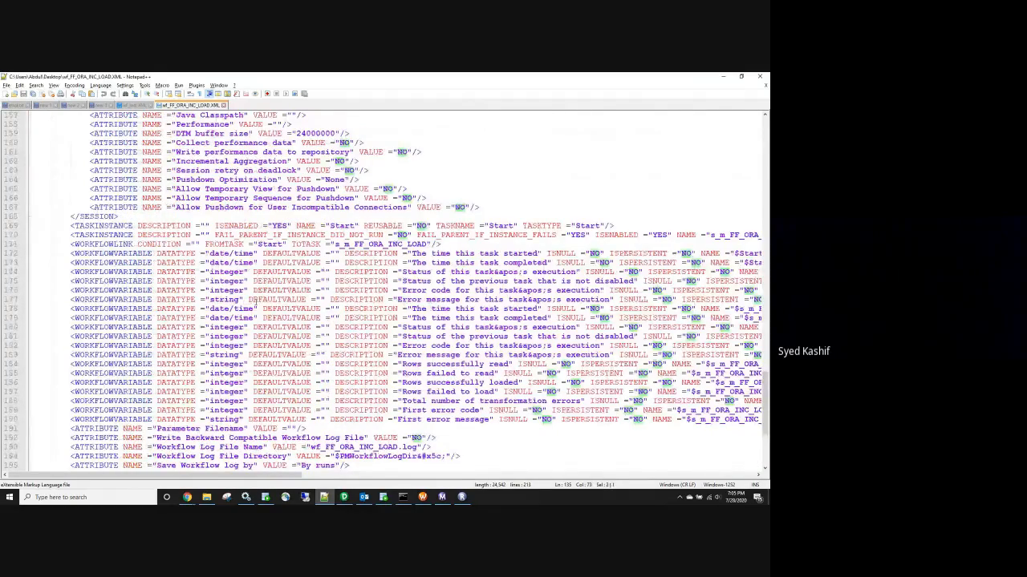
scroll(253, 301, "down", 5)
scroll(254, 299, "down", 1)
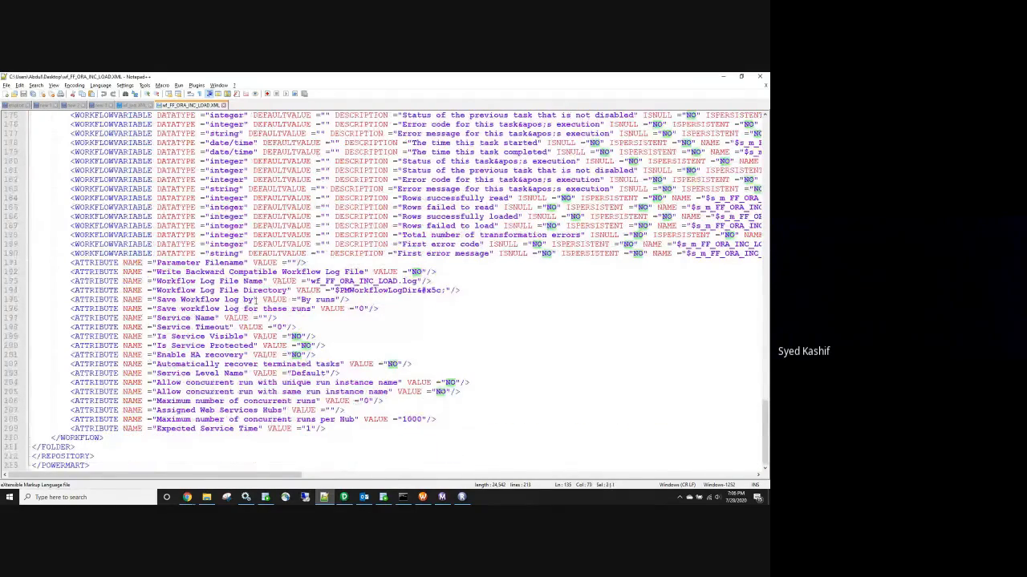
scroll(255, 299, "up", 20)
scroll(257, 299, "up", 19)
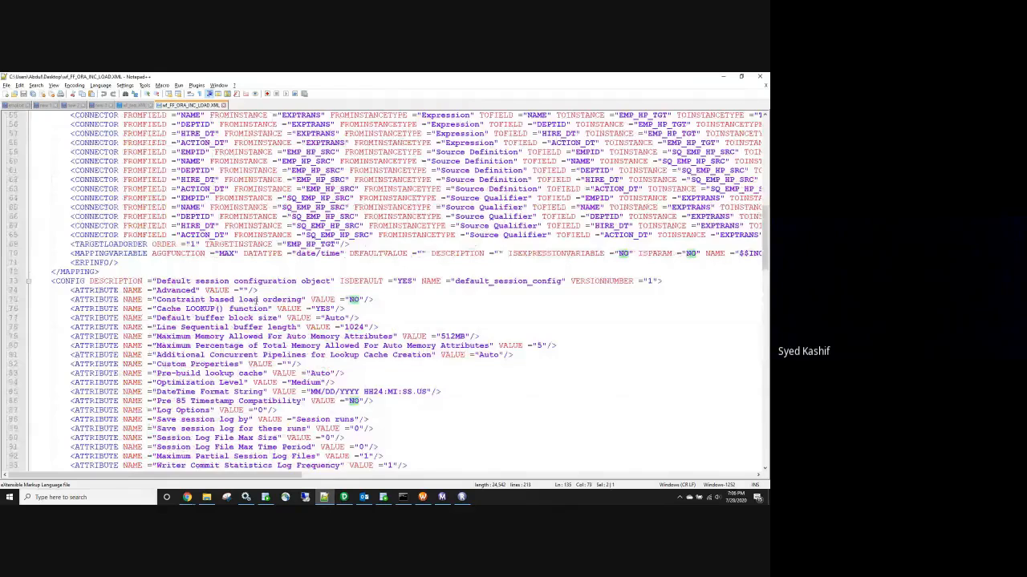
scroll(255, 300, "up", 18)
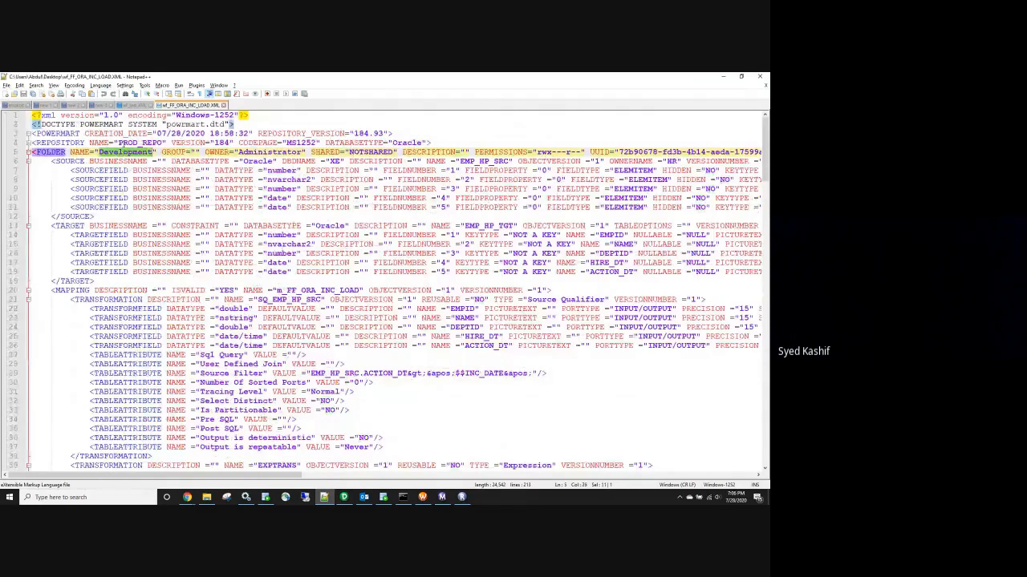
left_click(126, 152)
double_click(126, 152)
double_click(337, 289)
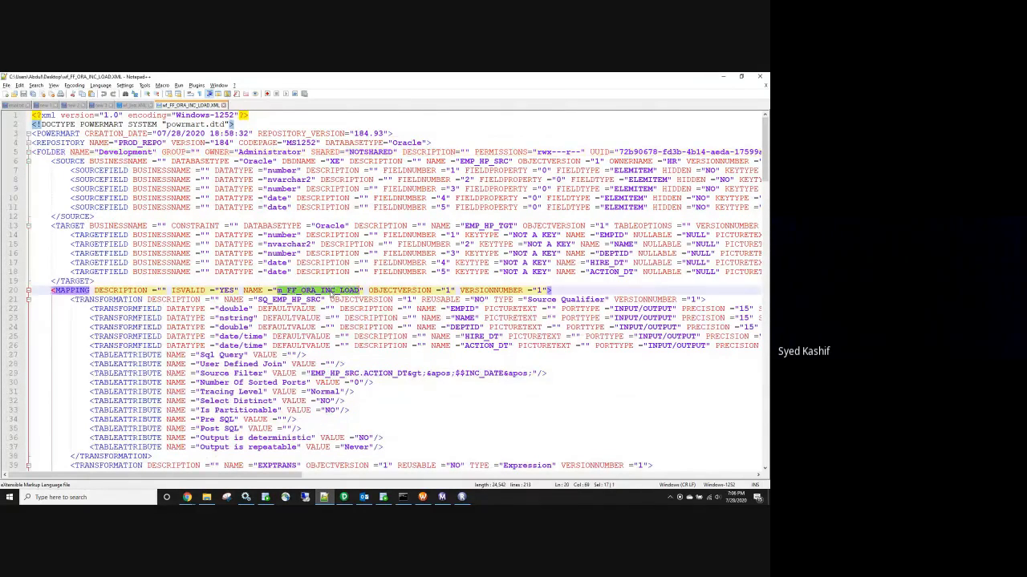
double_click(287, 300)
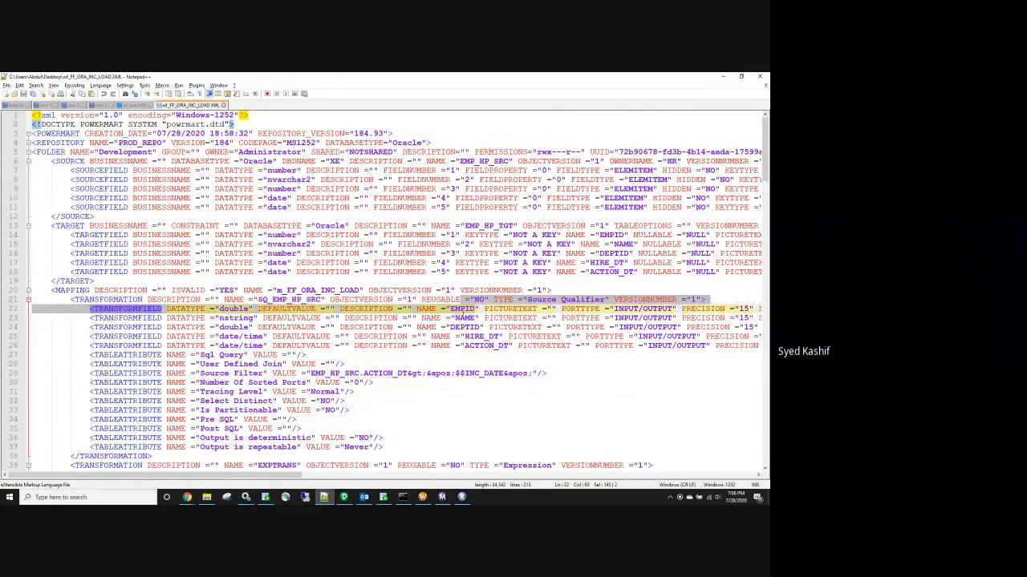
left_click(468, 327)
double_click(469, 327)
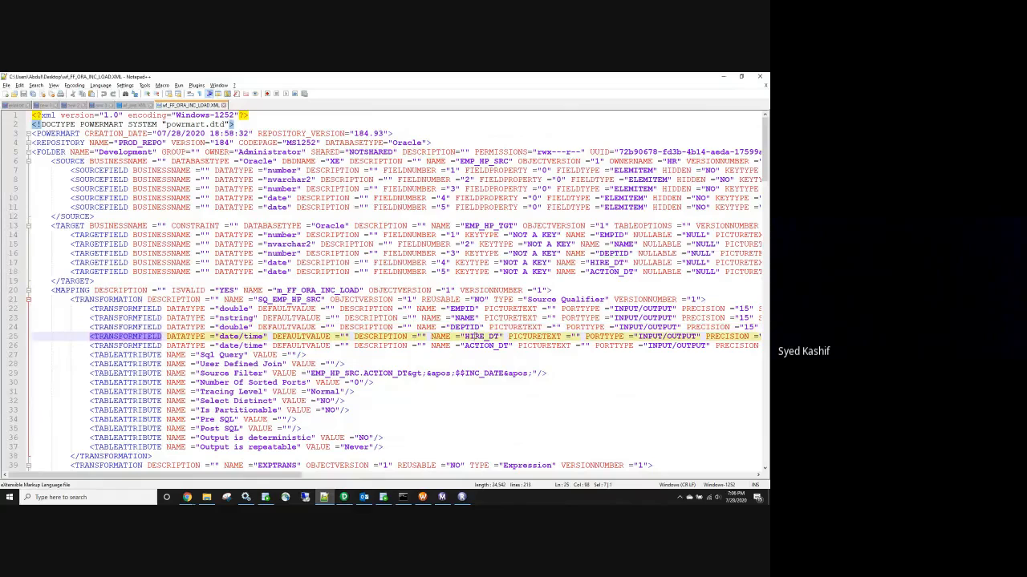
double_click(480, 337)
double_click(481, 345)
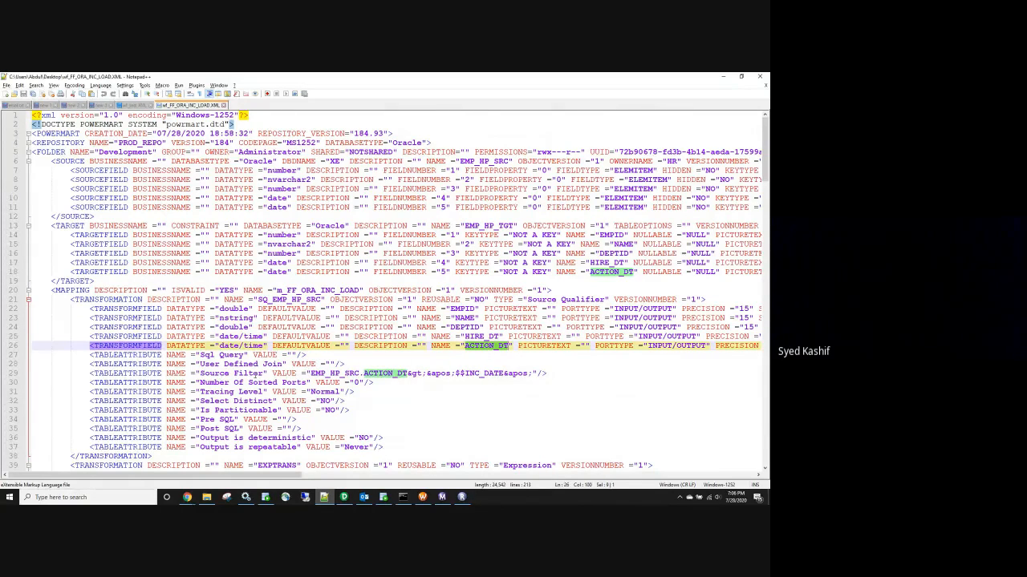
scroll(256, 374, "down", 1)
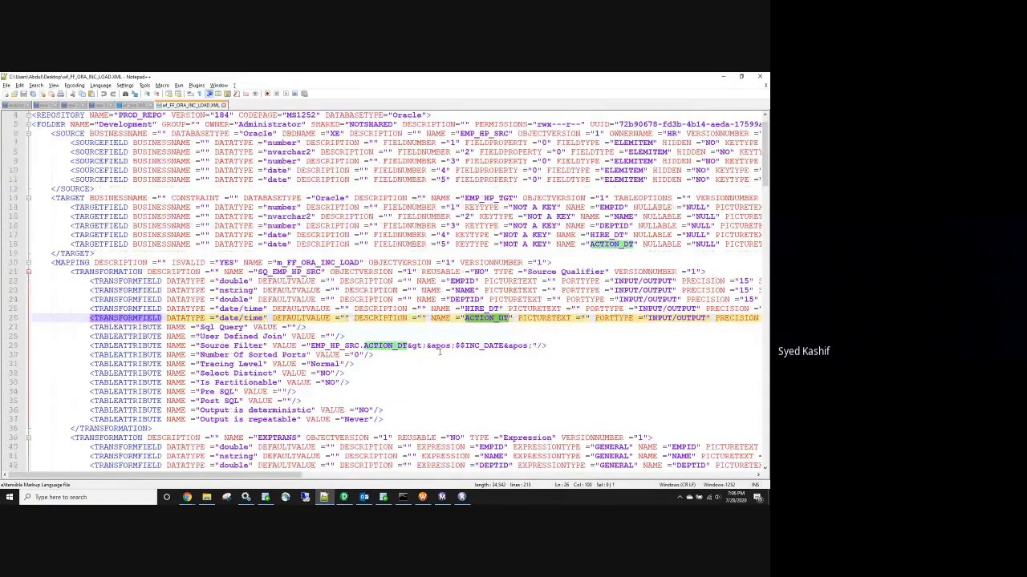
scroll(440, 352, "down", 2)
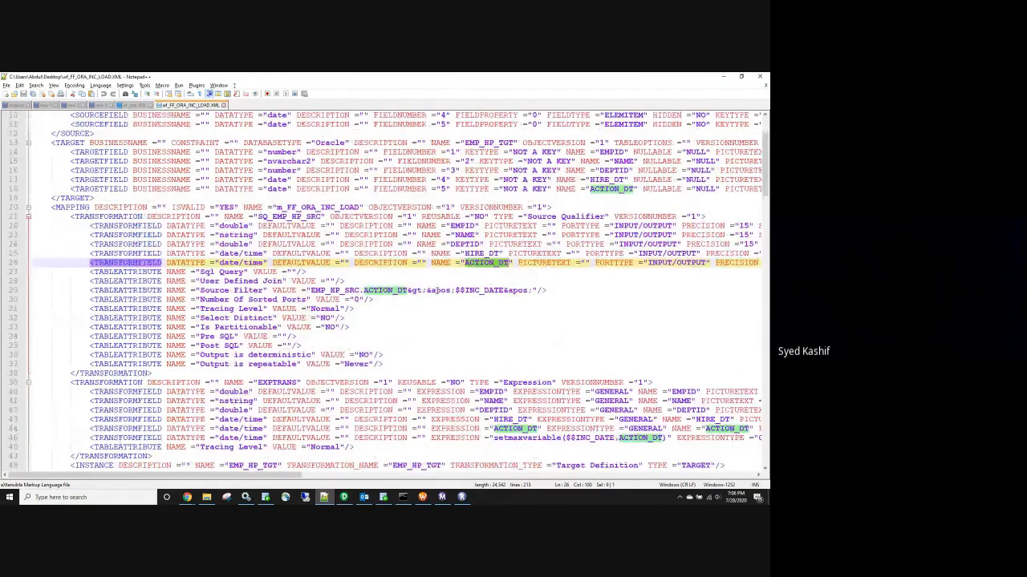
left_click_drag(527, 289, 316, 291)
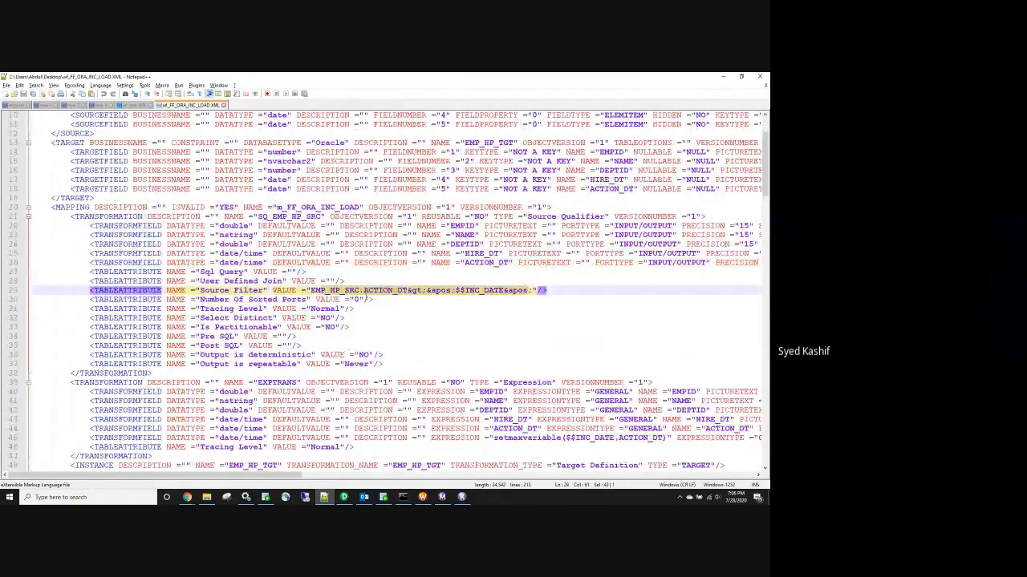
left_click(421, 293)
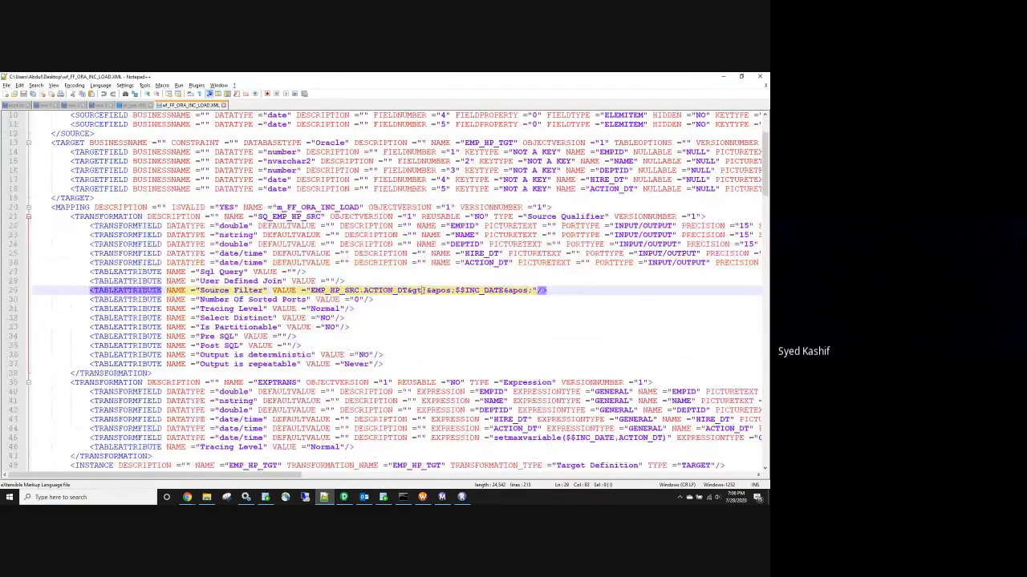
left_click_drag(421, 293, 408, 291)
Open the m_FF_ORA_INC_LOAD mapping from the repository navigator in PowerCenter Designer
left_click(344, 497)
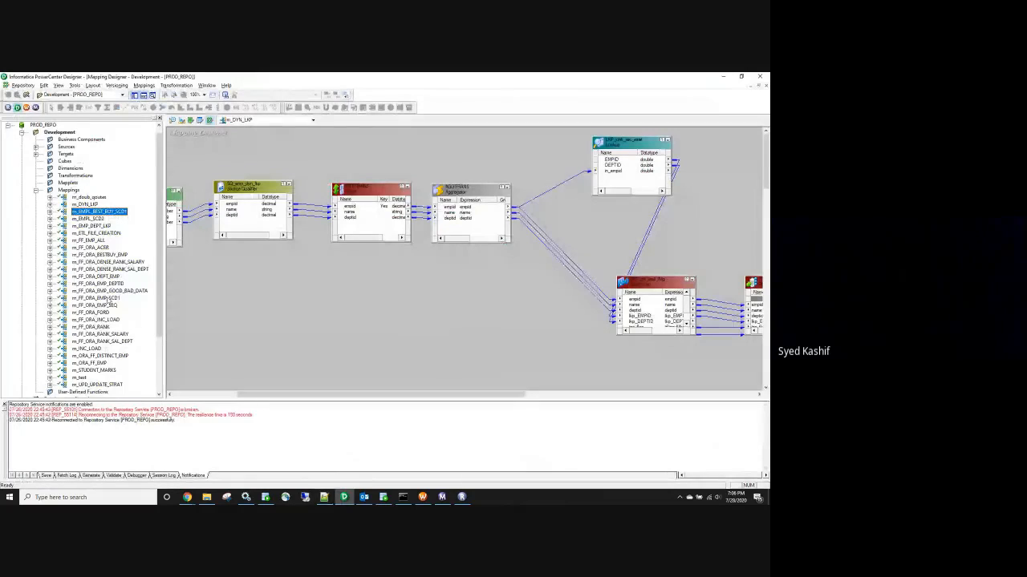
left_click(102, 319)
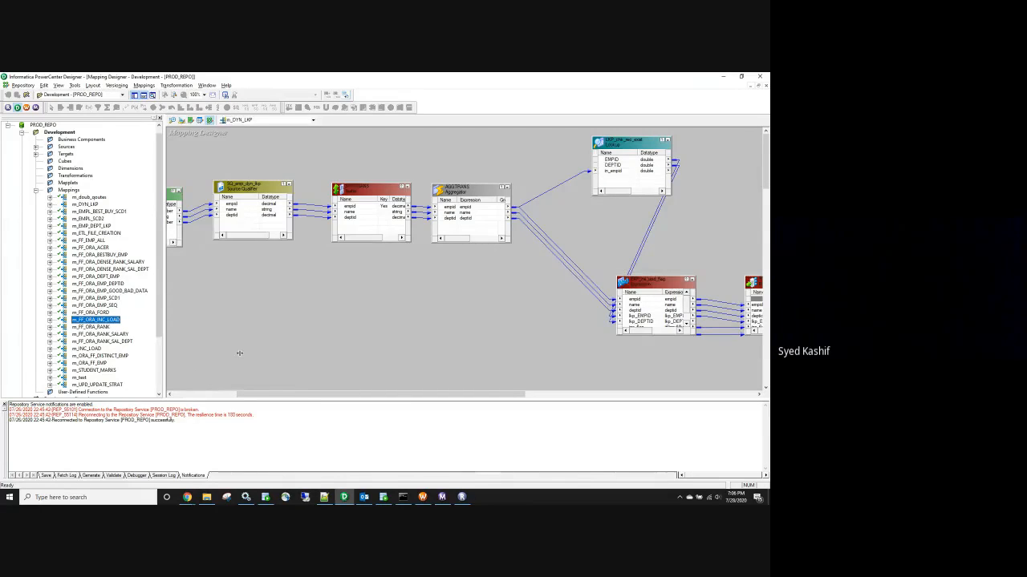
left_click_drag(163, 353, 239, 353)
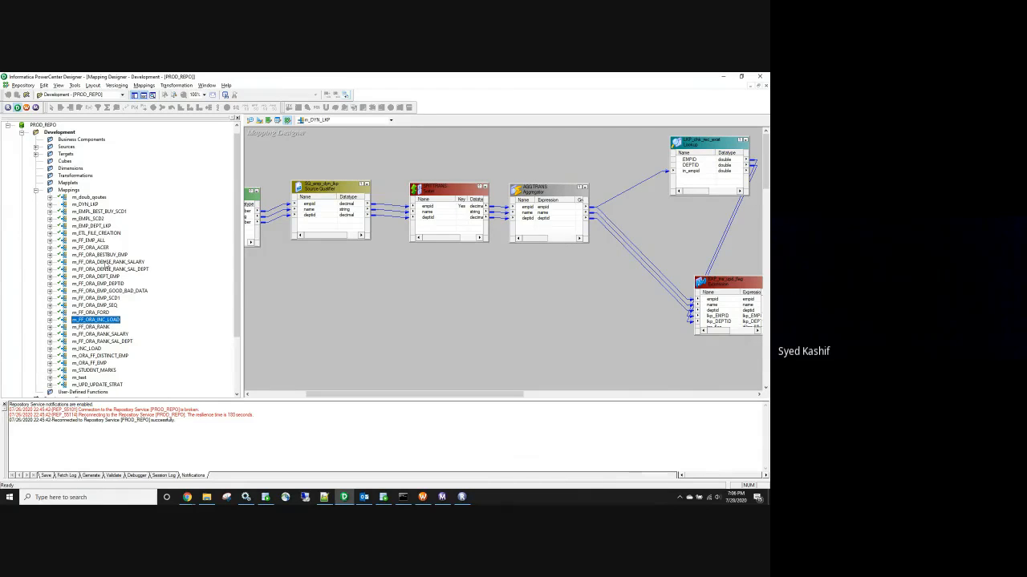
right_click(118, 326)
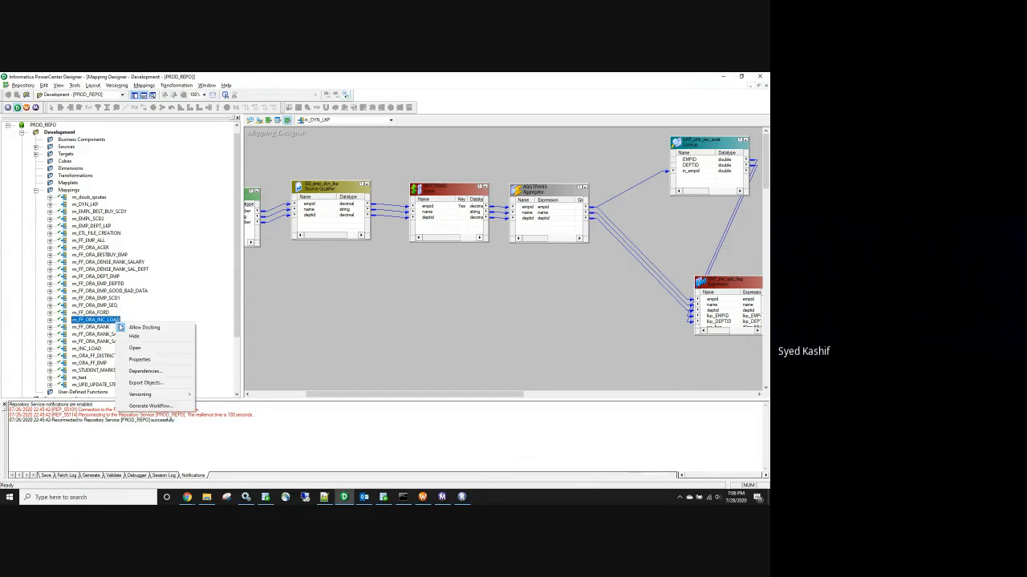
left_click(135, 347)
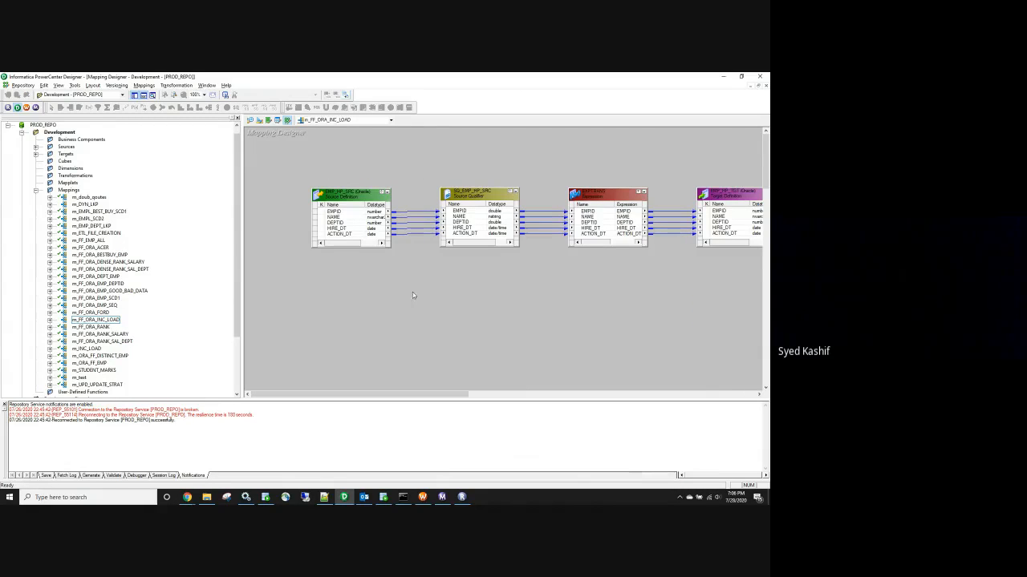
Open SQ_EMP_HP_SRC's Source Filter, showing EMP_HP_SRC.ACTION_DT>'$$INC_DATE'
double_click(474, 215)
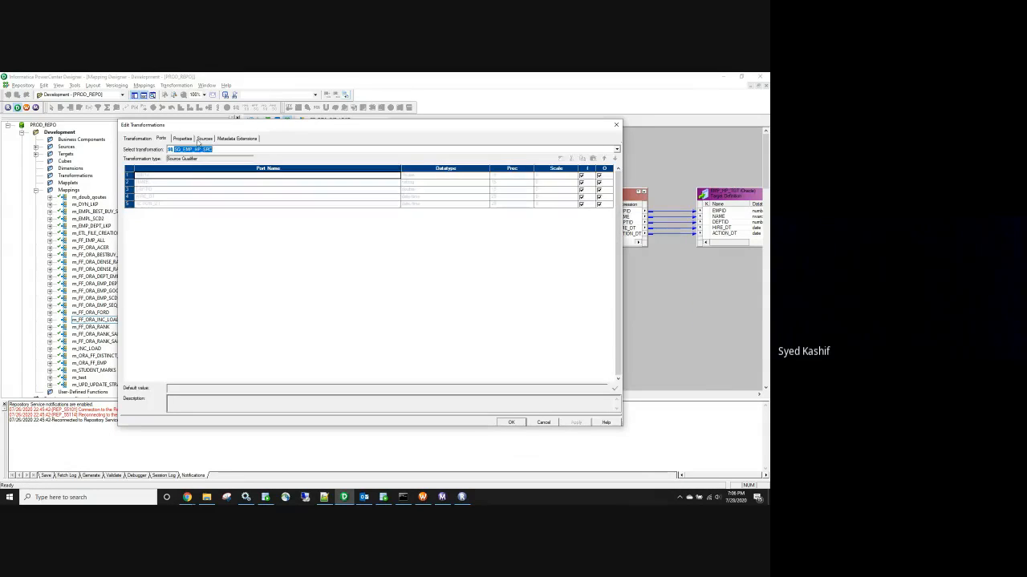
left_click(203, 139)
left_click(182, 139)
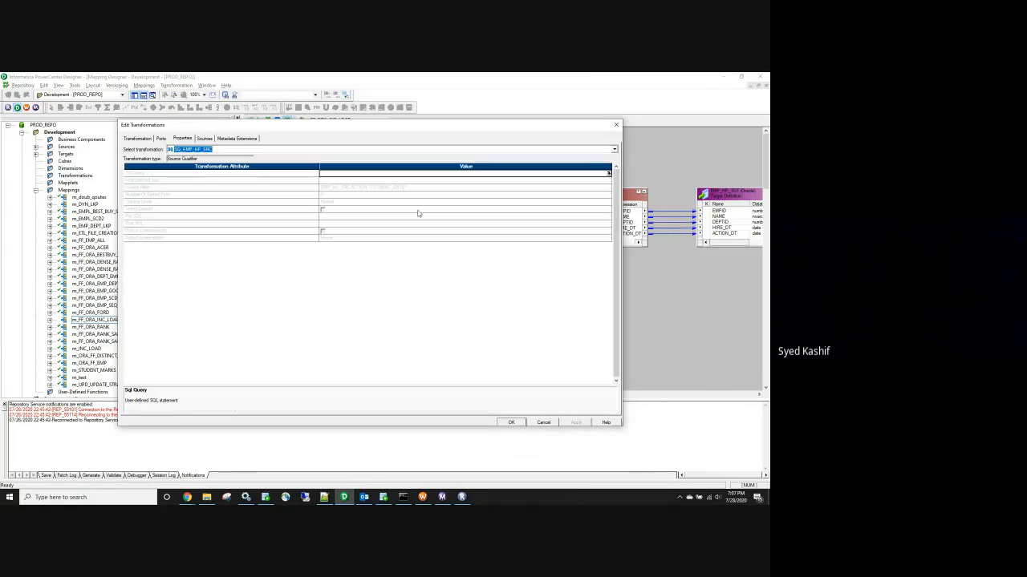
left_click(609, 188)
left_click(608, 188)
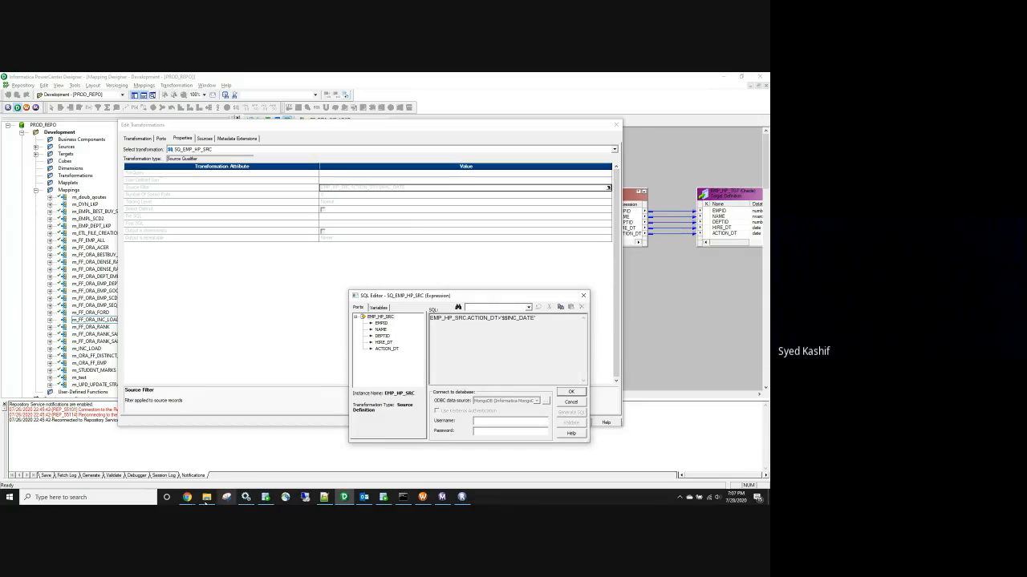
Compare the XML's &gt; and &apos; entities in the Source Filter line with Designer's filter
left_click(324, 497)
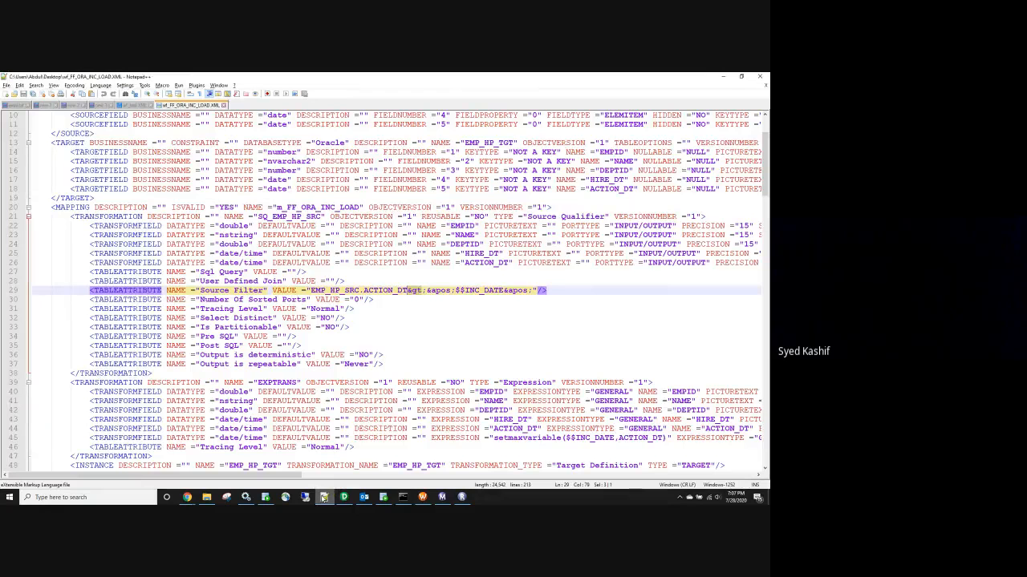
left_click(427, 291)
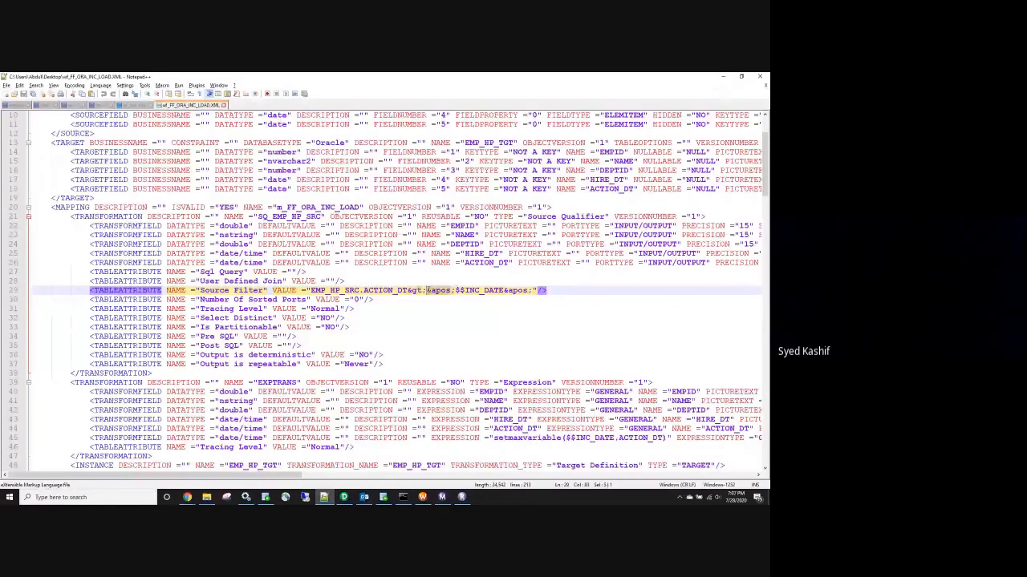
left_click(507, 290)
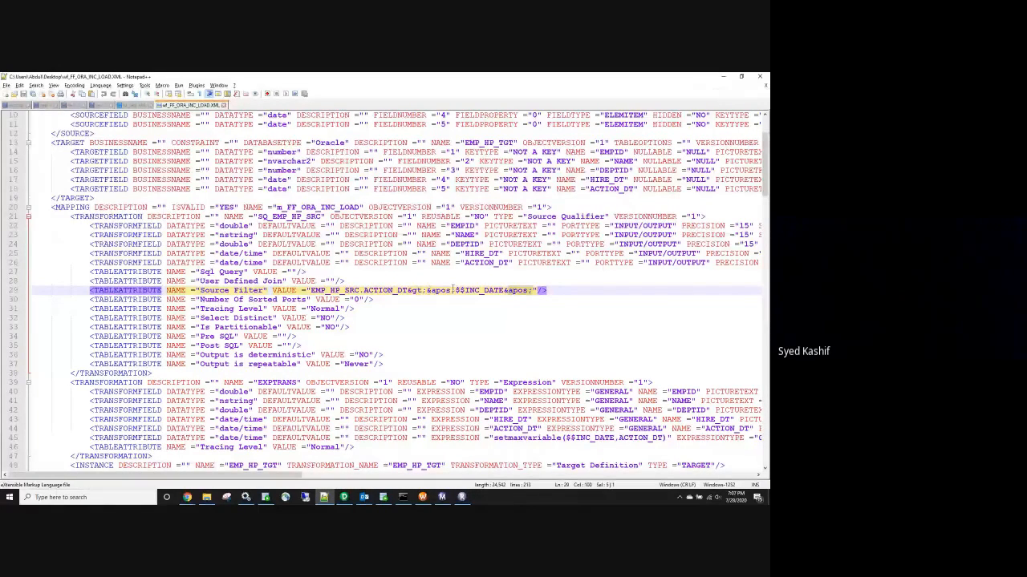
left_click(343, 497)
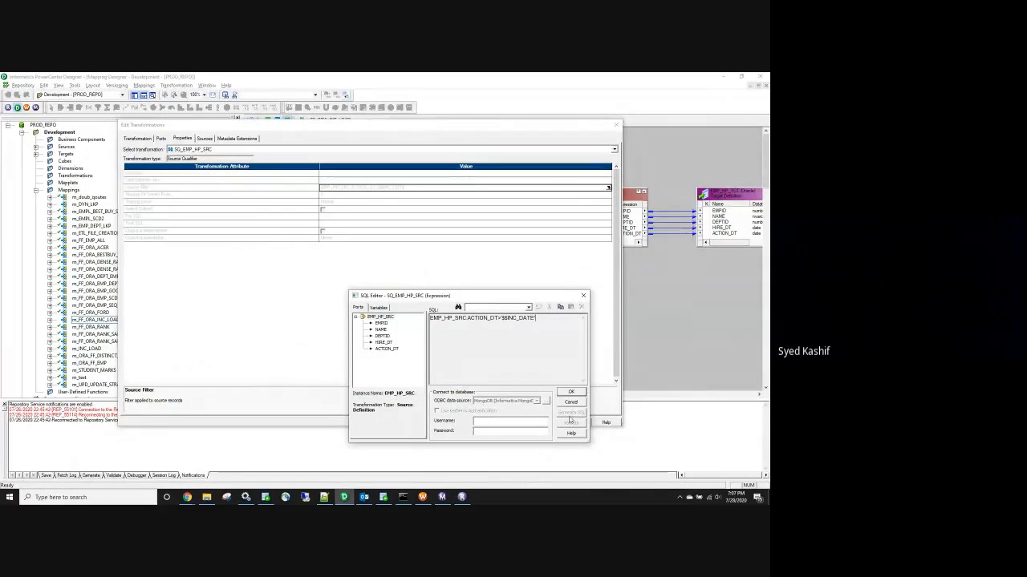
Close the SQL Editor and cancel Edit Transformations without making changes
left_click(570, 391)
left_click(543, 422)
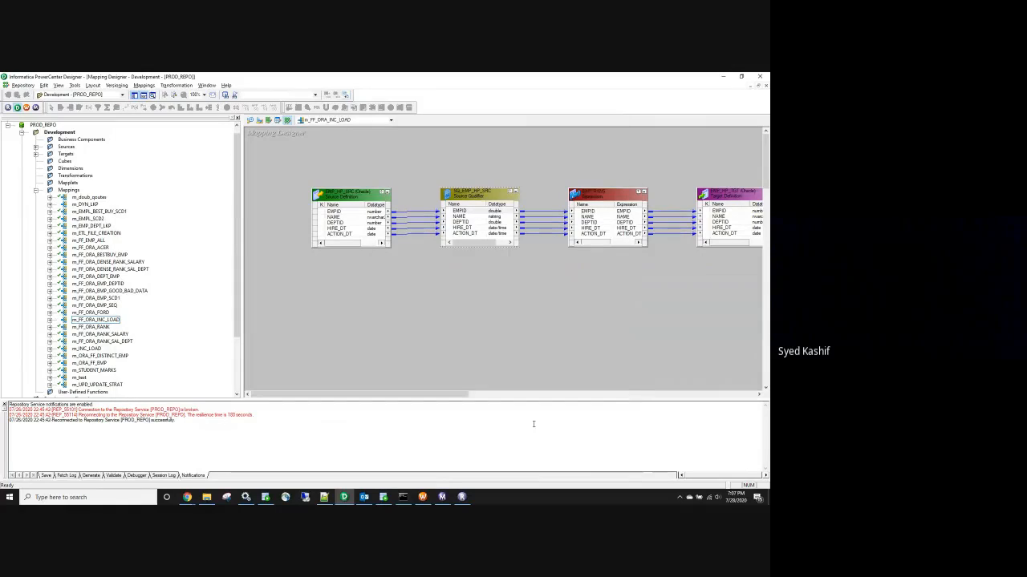
left_click(425, 497)
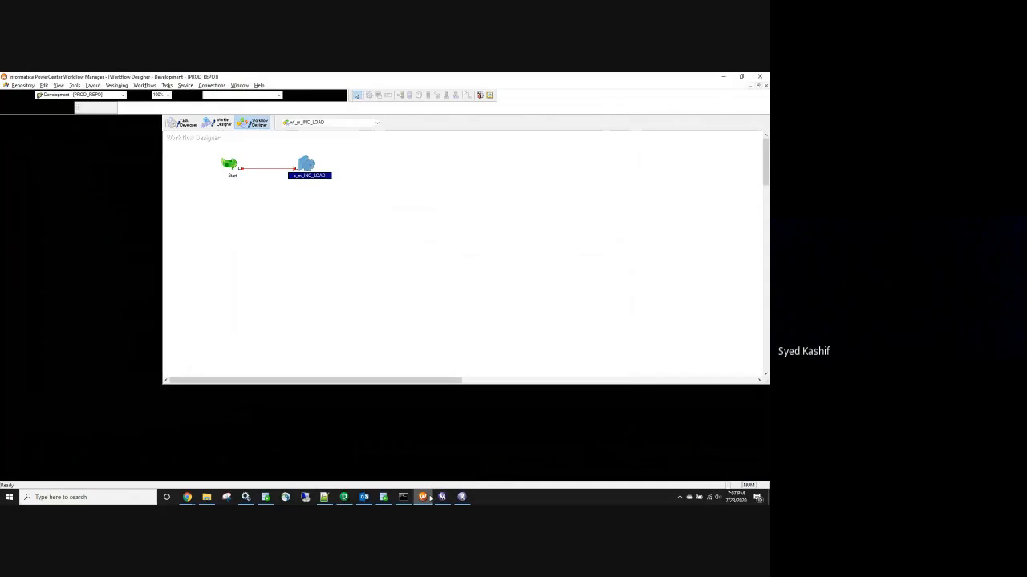
double_click(305, 165)
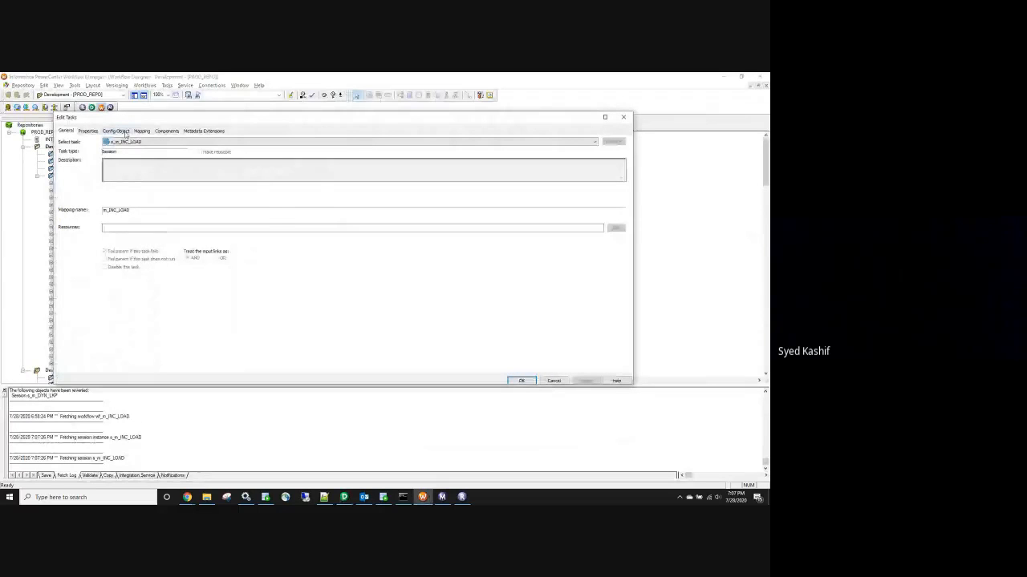
scroll(241, 313, "down", 4)
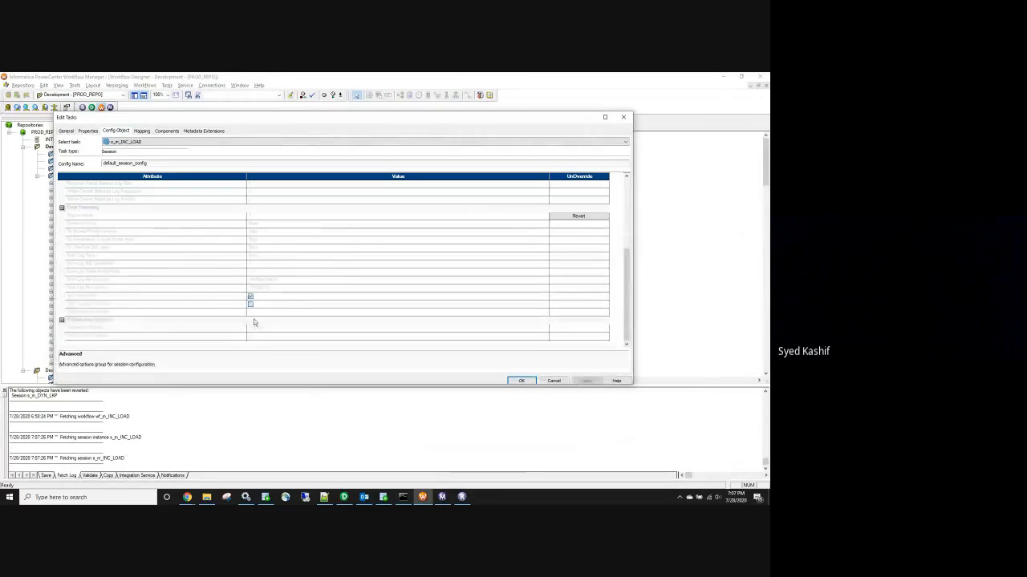
left_click(623, 117)
mouse_move(325, 498)
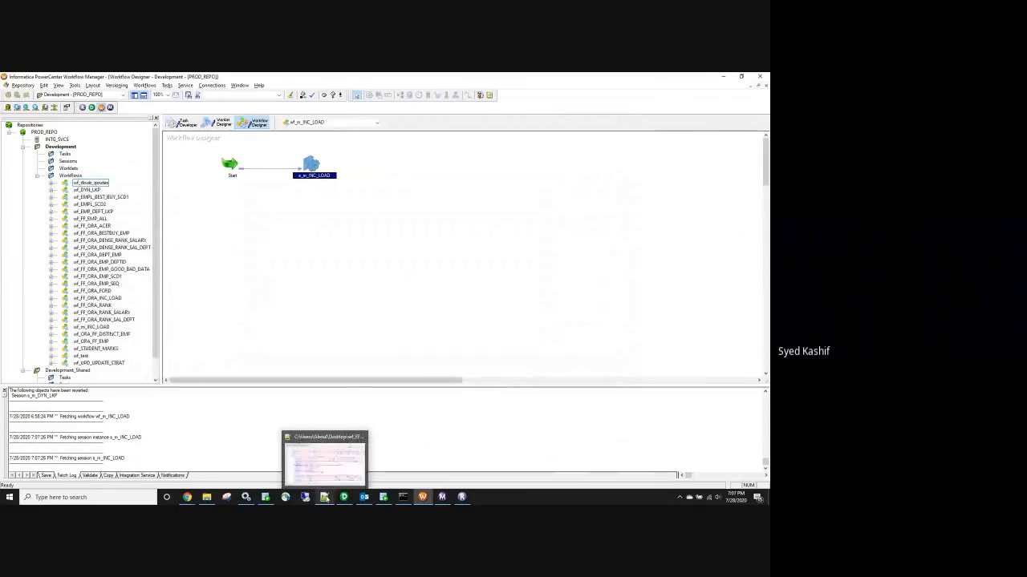
left_click(325, 497)
Search the workflow XML for 'stop on error' to find Stop on errors set to 0
left_click(441, 327)
key("ctrl+f")
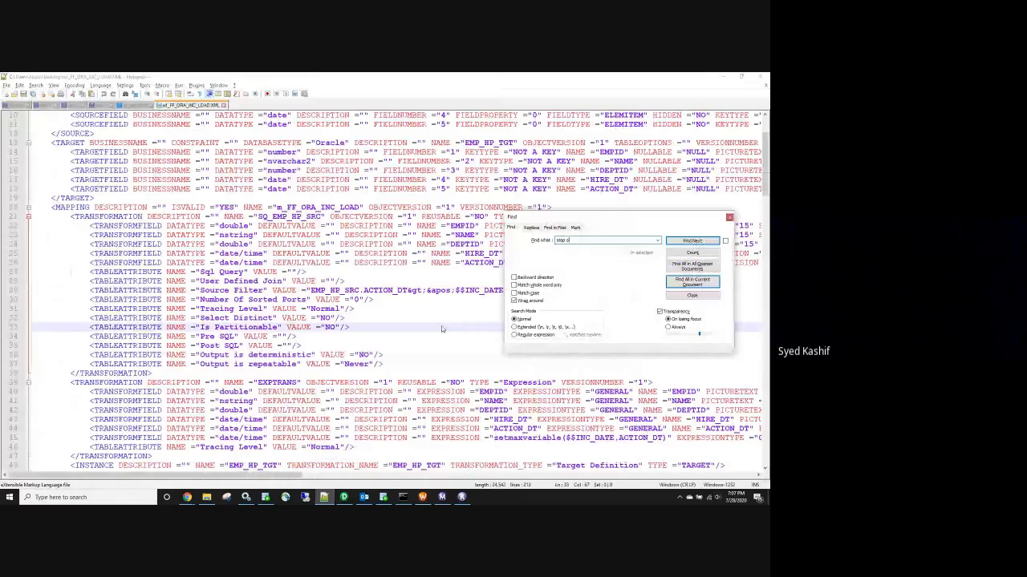
type("stop on")
key("Return")
double_click(273, 290)
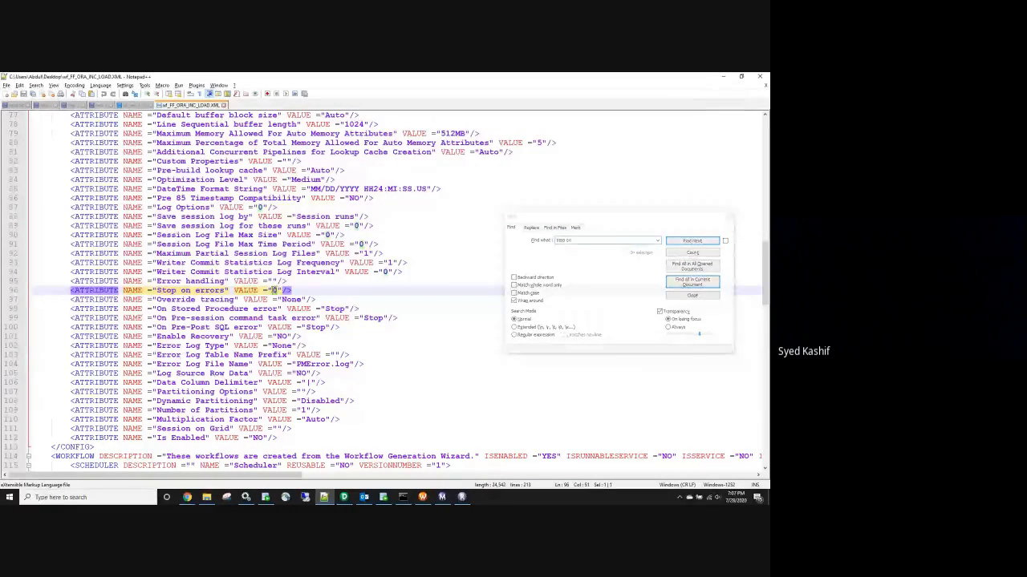
left_click(583, 240)
left_click(583, 239)
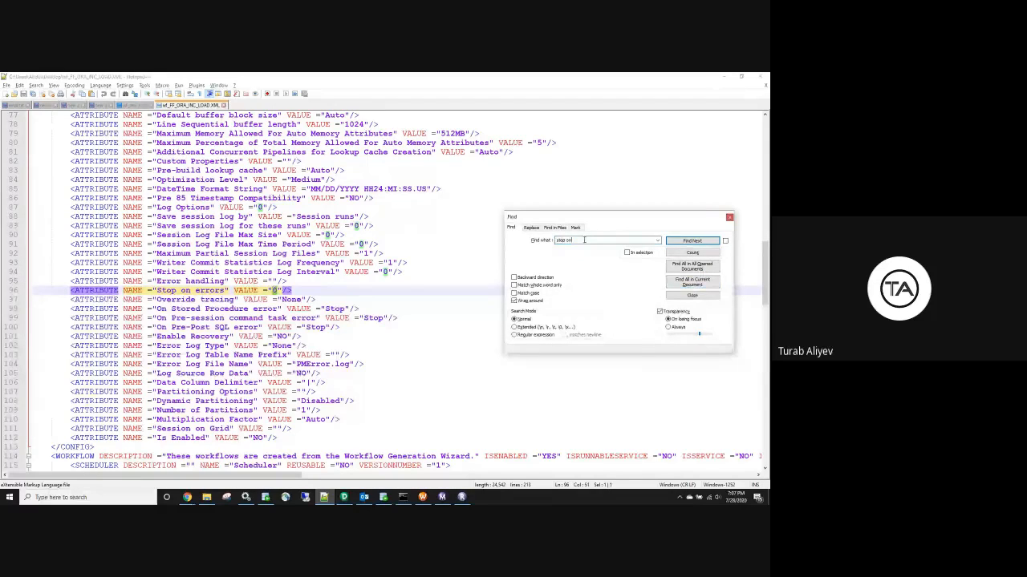
type("error")
key("Return")
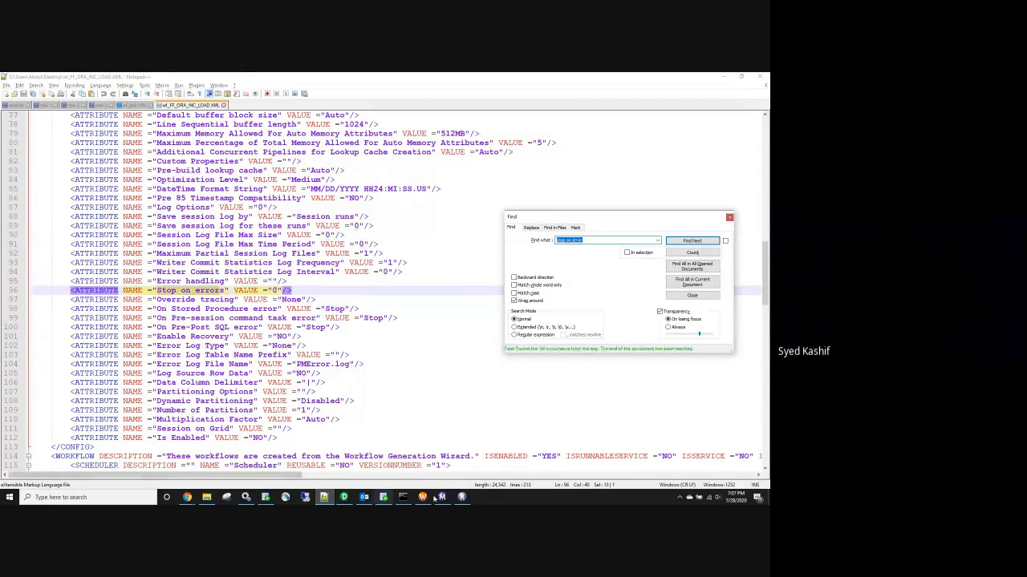
left_click(424, 500)
double_click(311, 166)
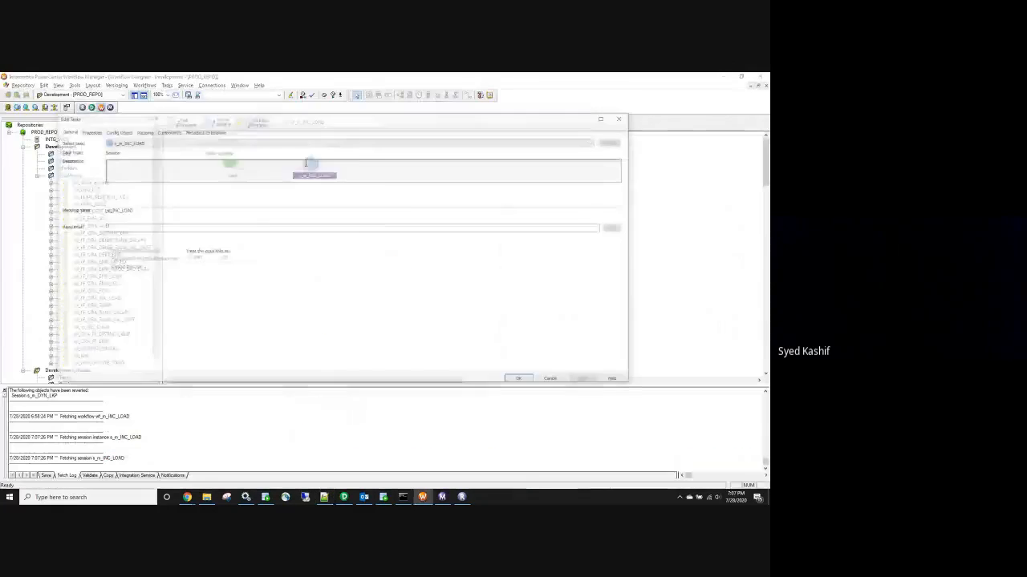
left_click(116, 131)
scroll(157, 266, "down", 5)
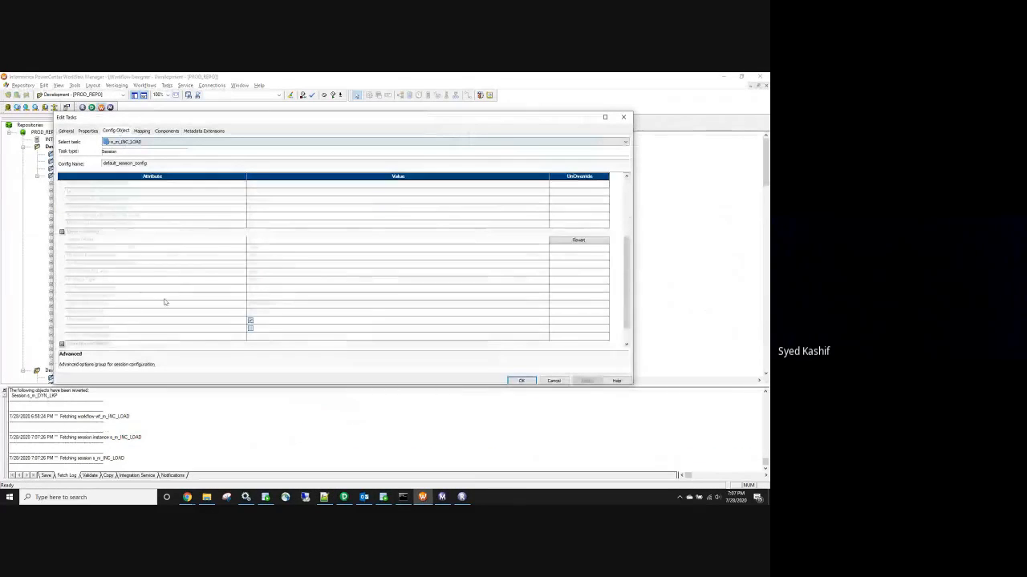
left_click(84, 215)
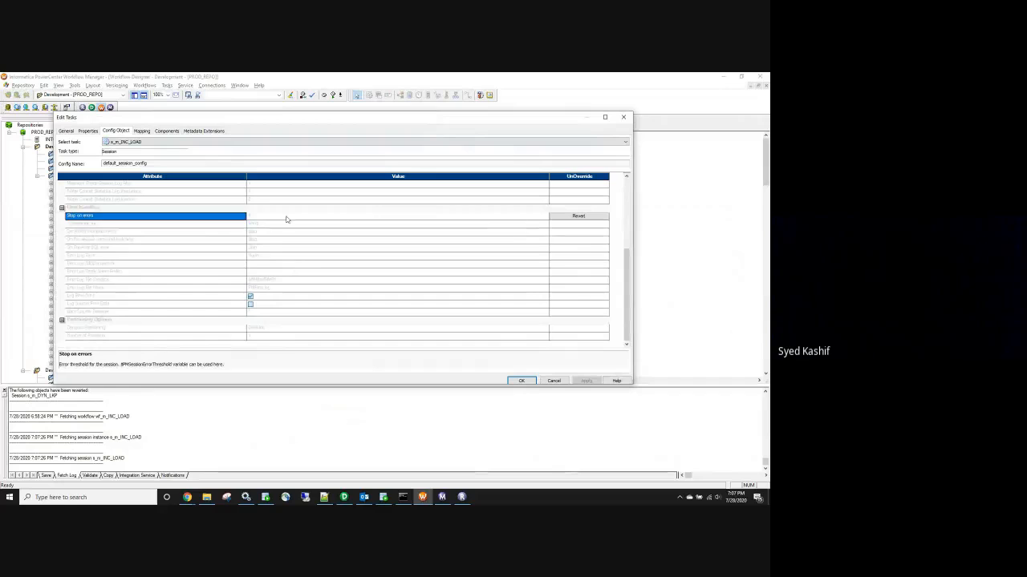
left_click(270, 216)
double_click(251, 216)
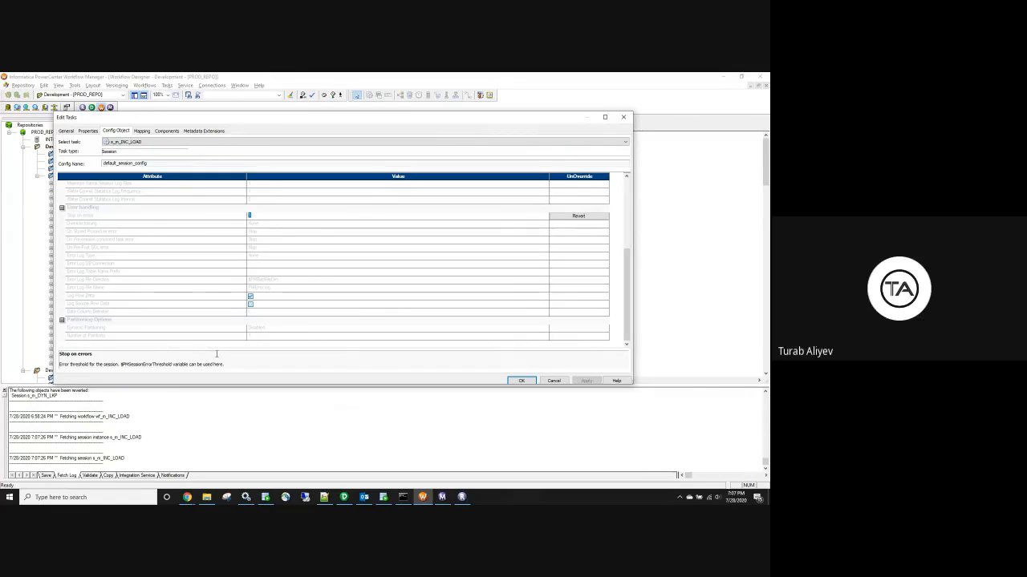
left_click(553, 381)
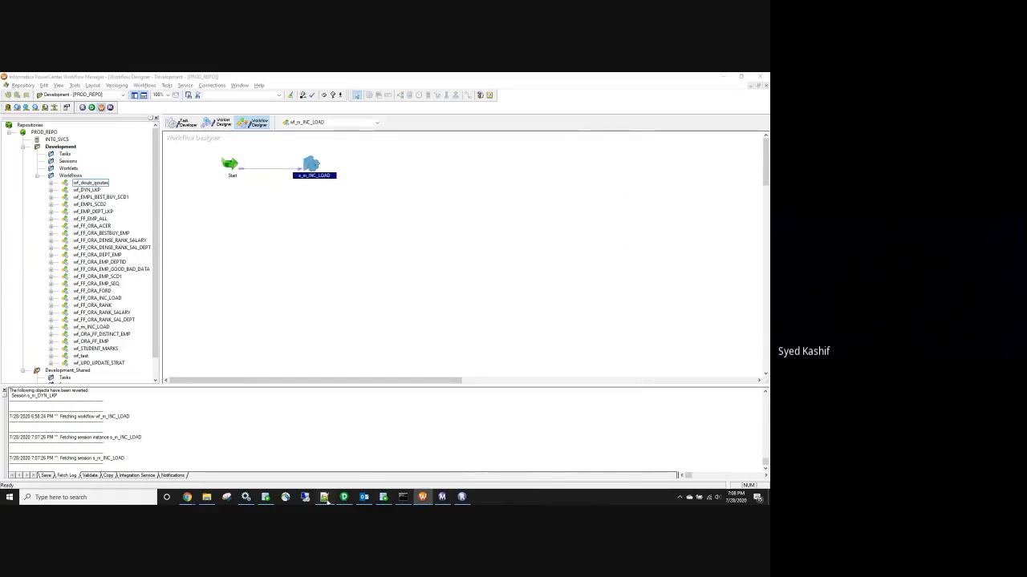
left_click(325, 498)
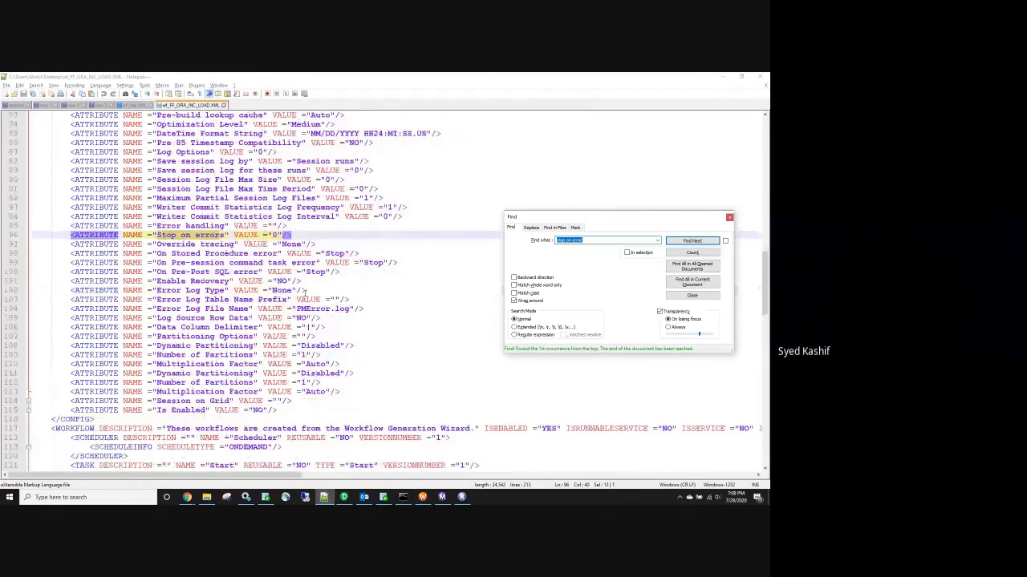
Find the Relational Writer's Target load type attribute, set to Bulk, on line 129
scroll(304, 292, "down", 13)
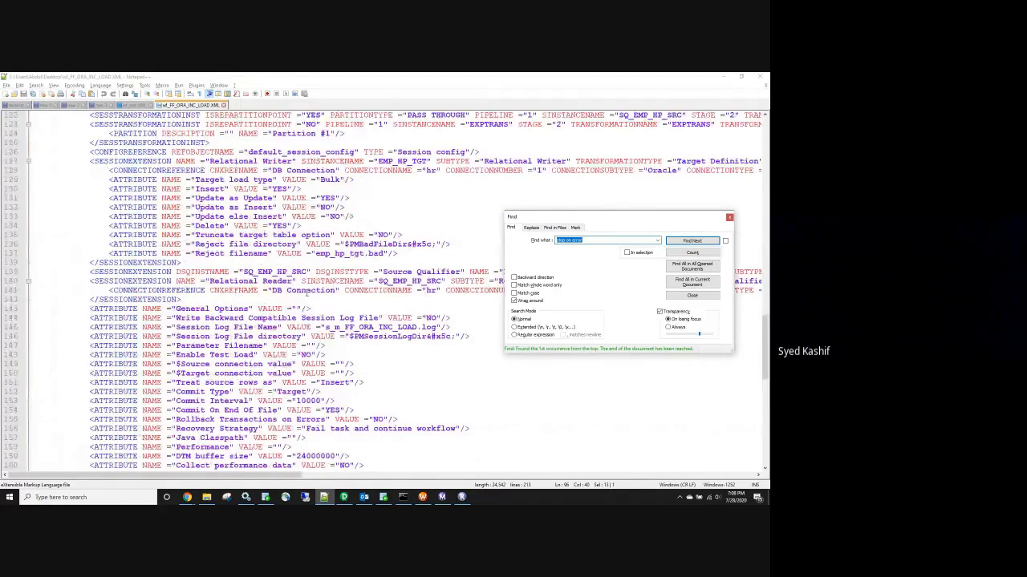
scroll(308, 292, "up", 2)
double_click(330, 235)
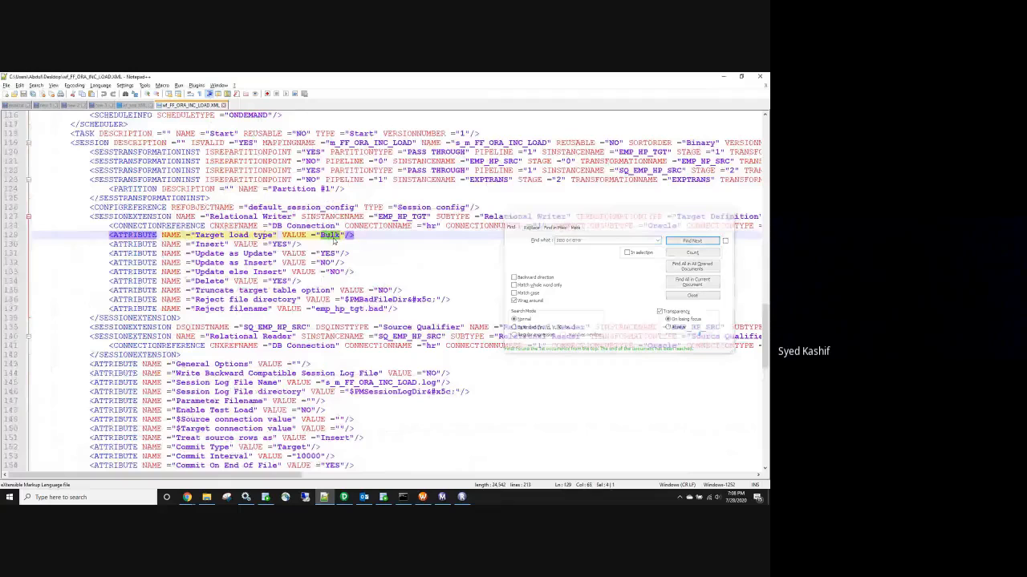
key("alt+Tab")
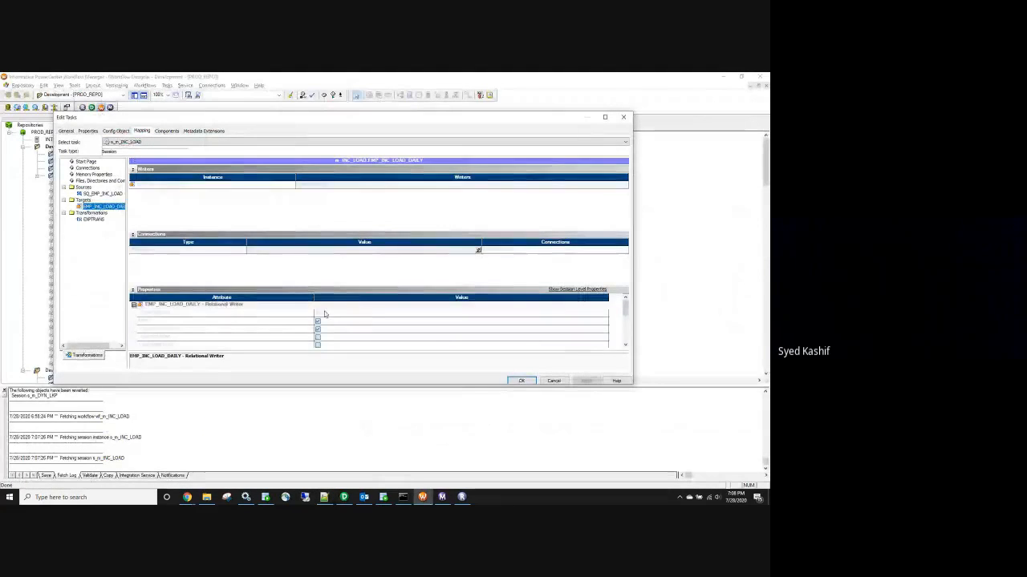
Compare the session's Insert writer setting with the XML's Update as Insert and Update else Insert lines
key("alt+Tab")
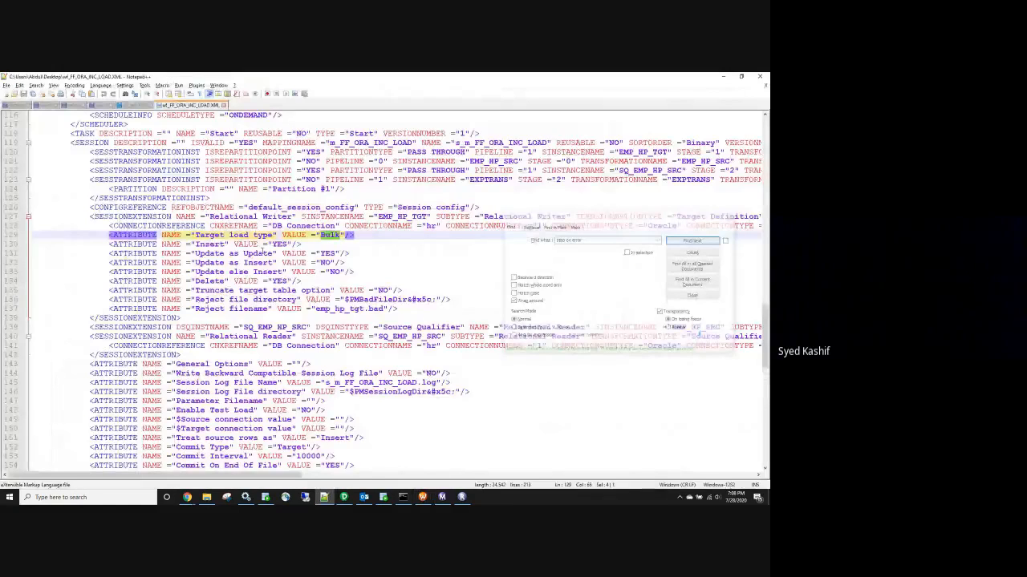
key("alt+Tab")
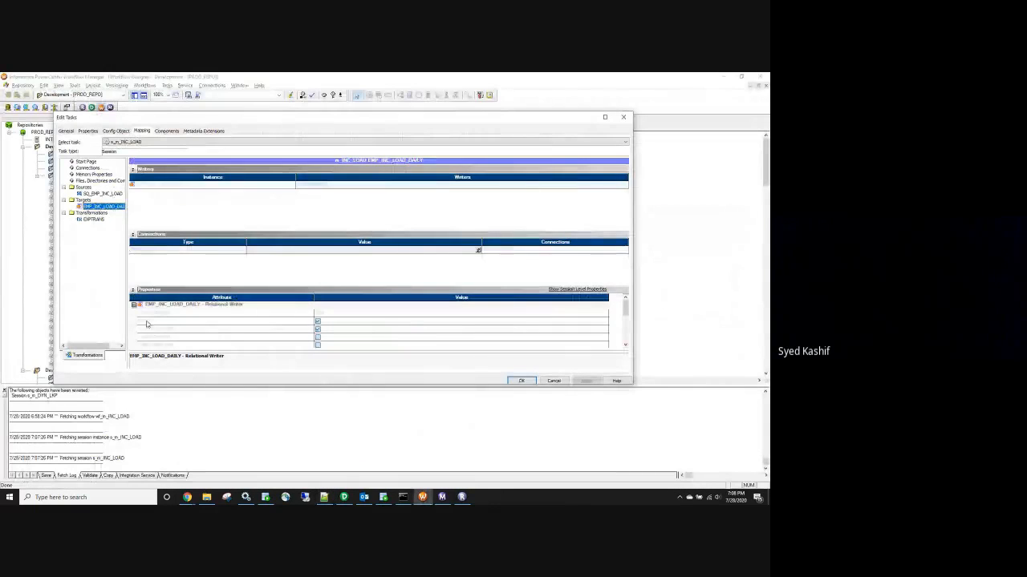
left_click(147, 322)
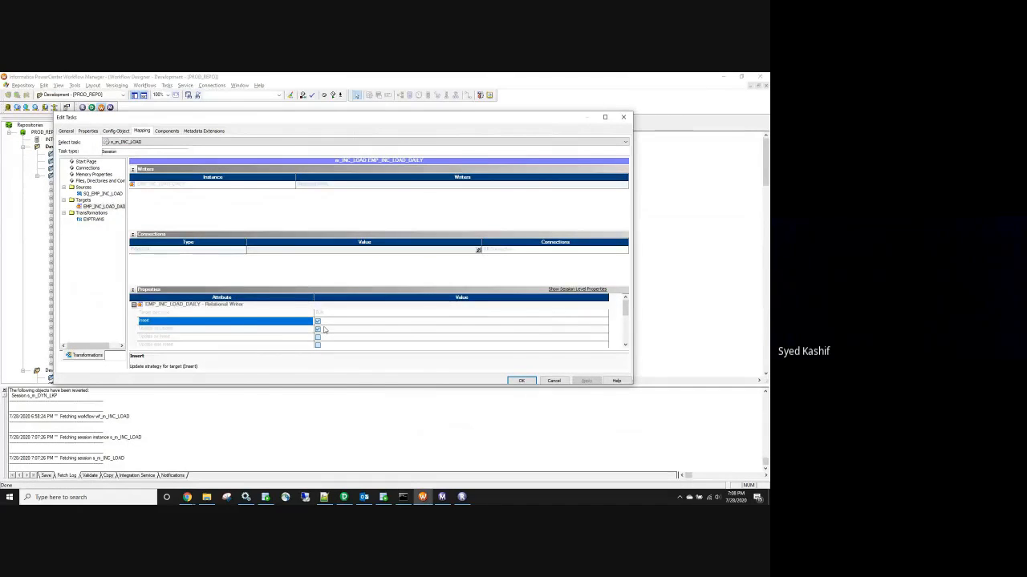
key("alt+Tab")
left_click_drag(356, 272, 177, 264)
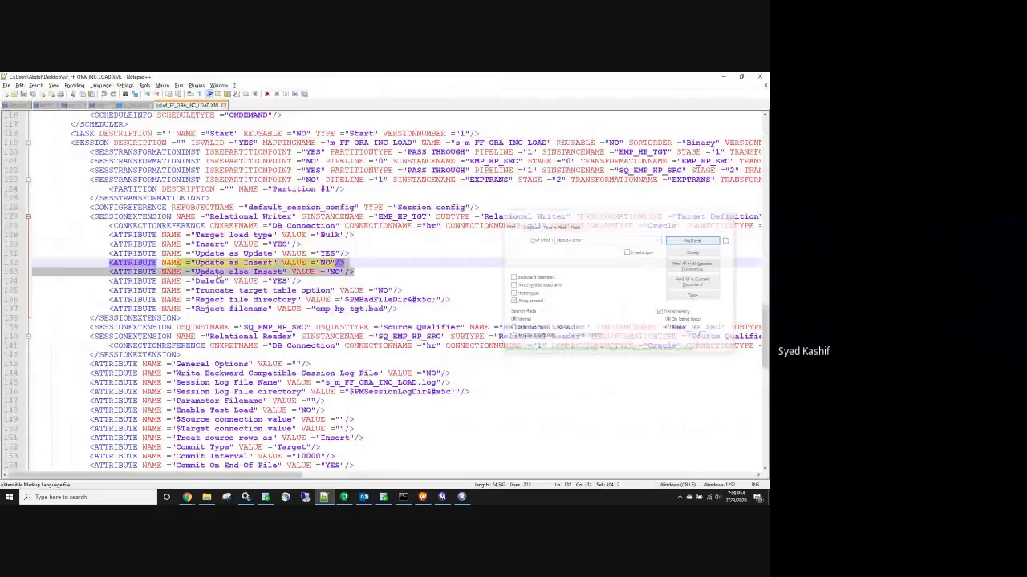
key("alt+Tab")
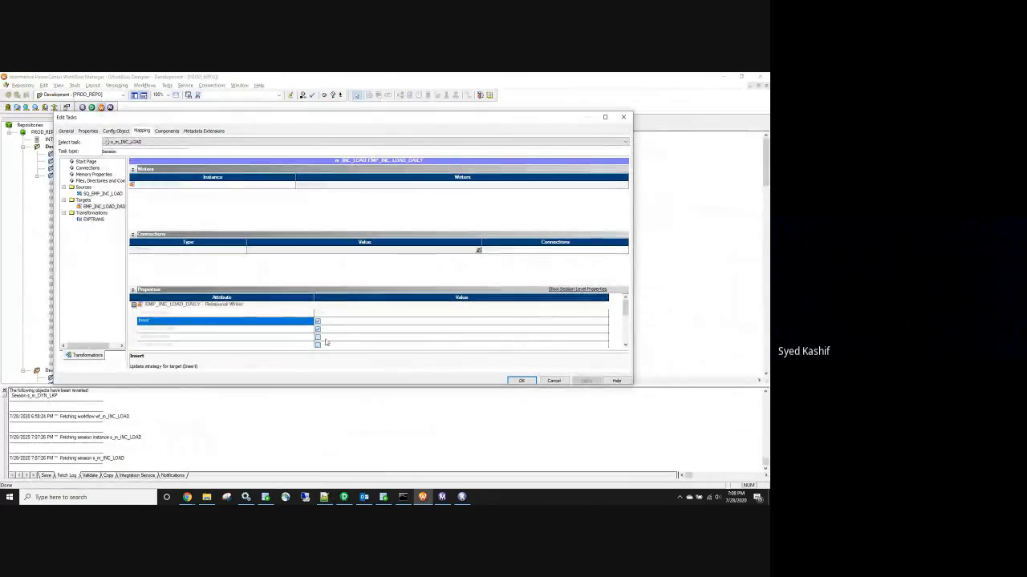
Match the Delete writer option against the XML's YES value, then close Edit Tasks
scroll(329, 341, "down", 1)
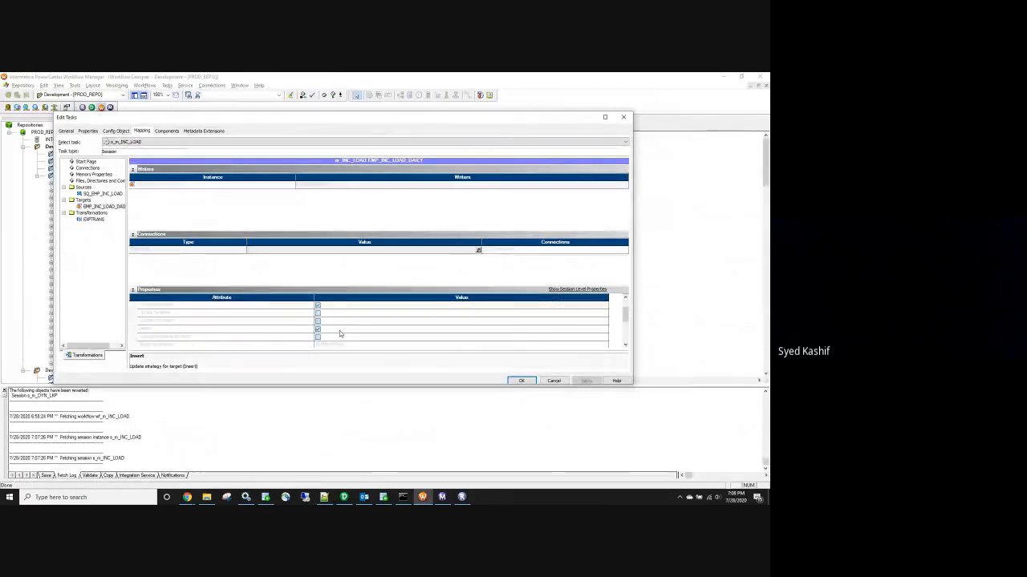
left_click(178, 330)
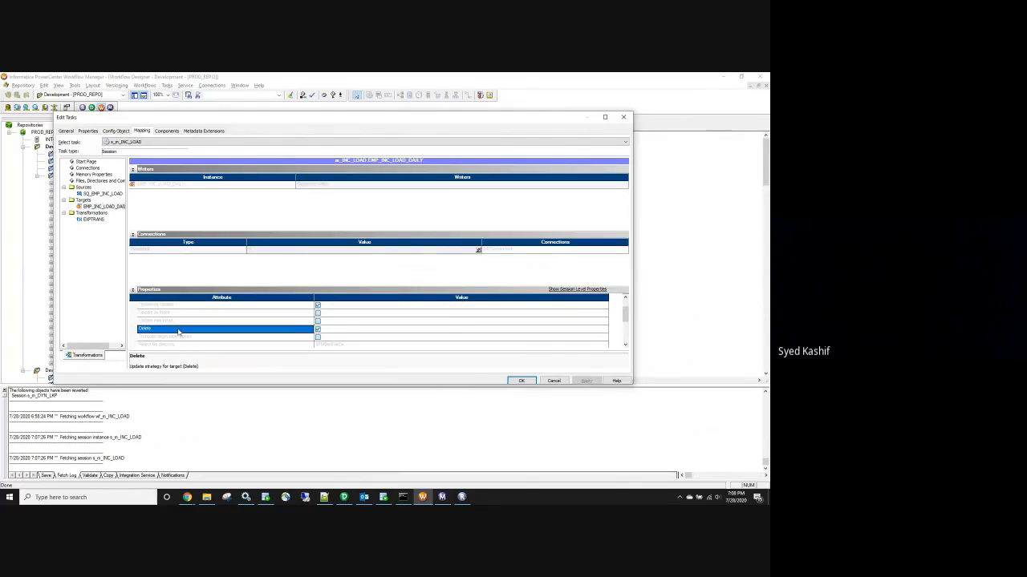
key("alt+Tab")
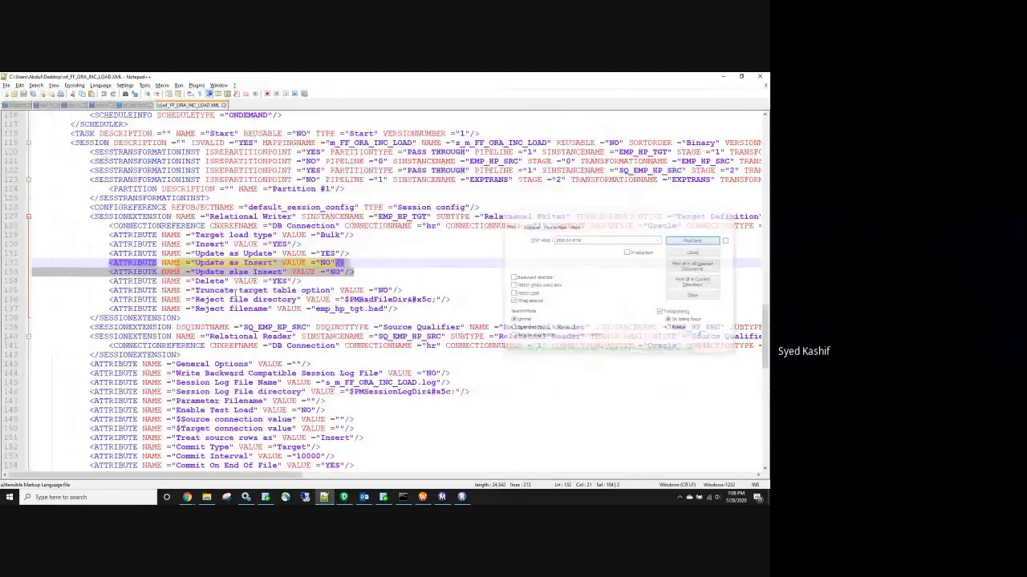
double_click(279, 281)
scroll(235, 246, "up", 2)
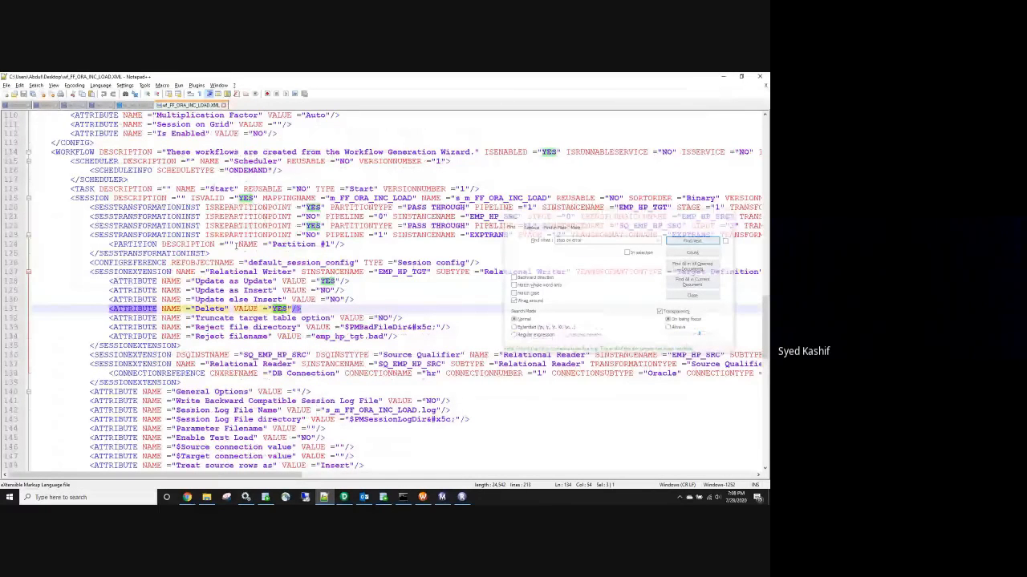
key("alt+Tab")
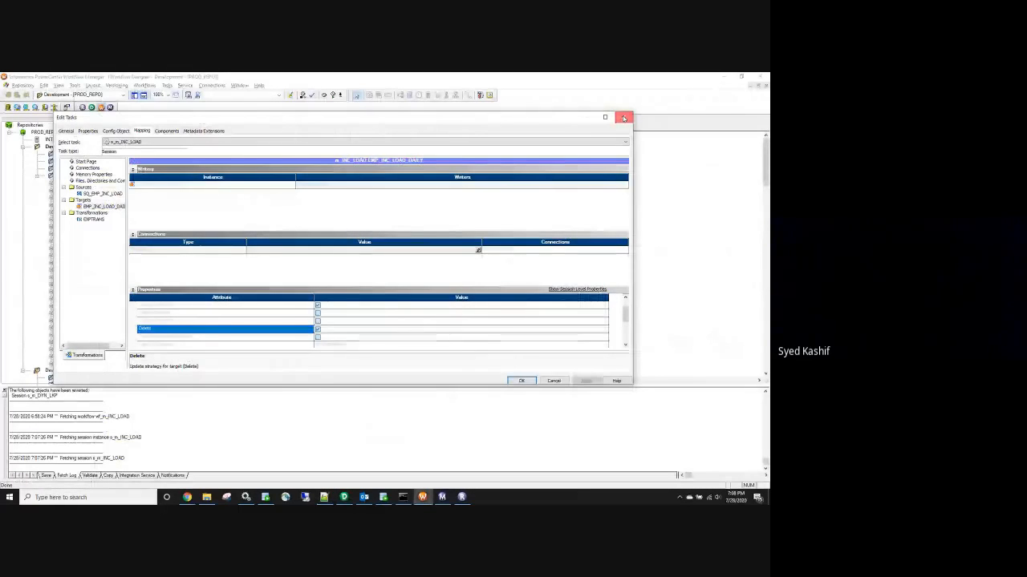
left_click(623, 117)
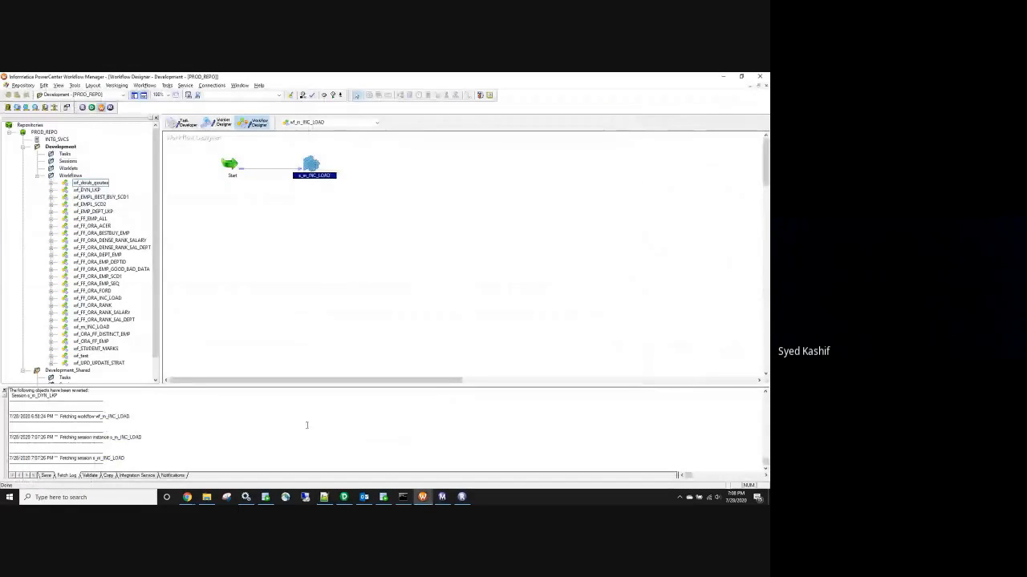
Review the workflow XML in Notepad++ from the POWERMART header down to the end
left_click(324, 497)
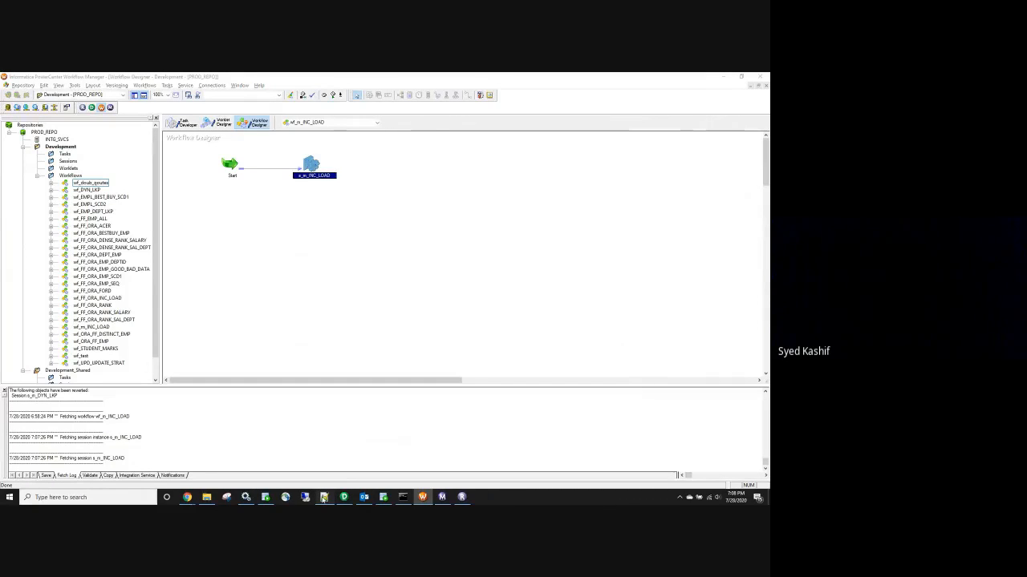
left_click(324, 497)
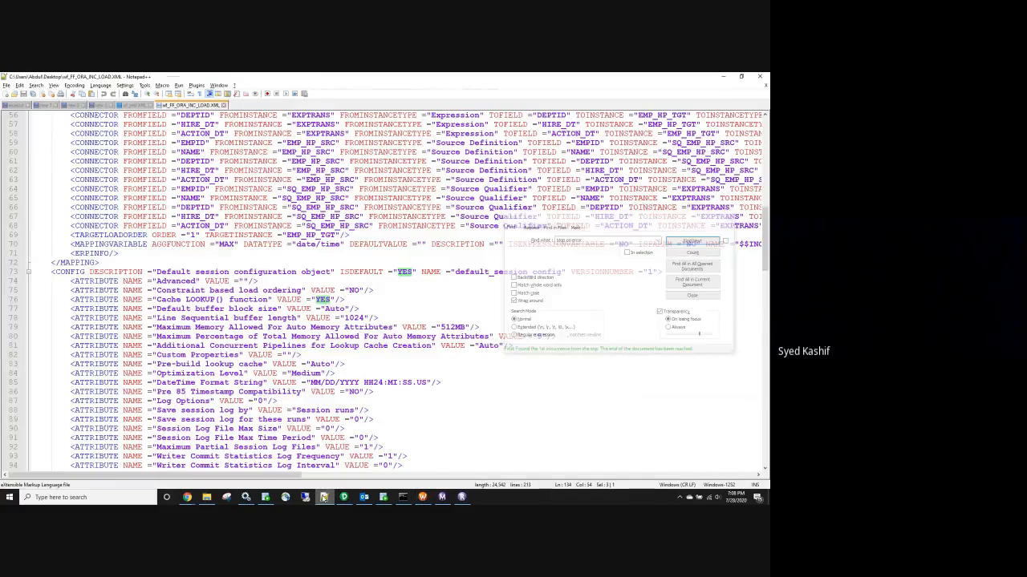
scroll(352, 244, "up", 18)
left_click(89, 134)
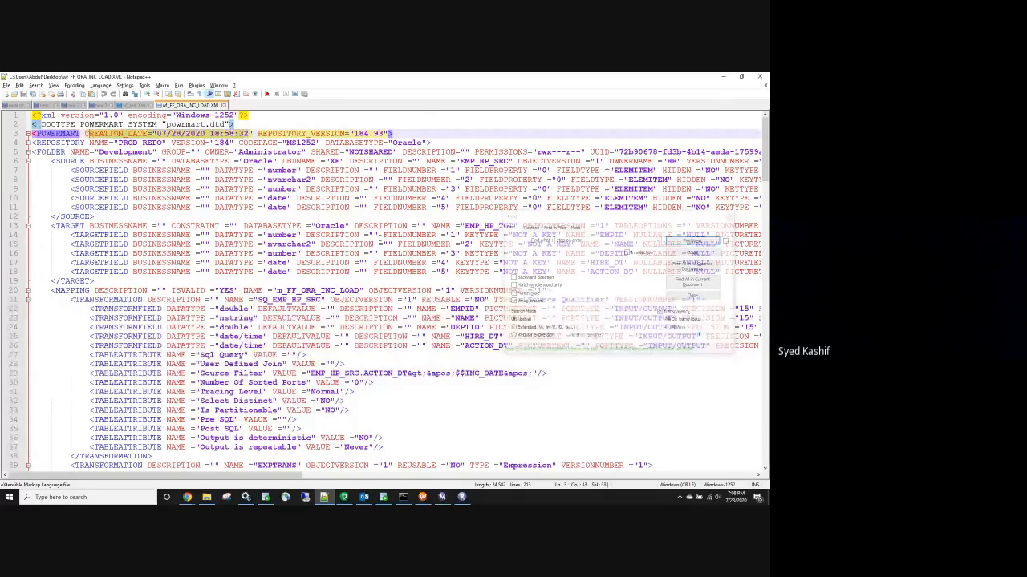
scroll(380, 238, "down", 1)
scroll(379, 239, "down", 20)
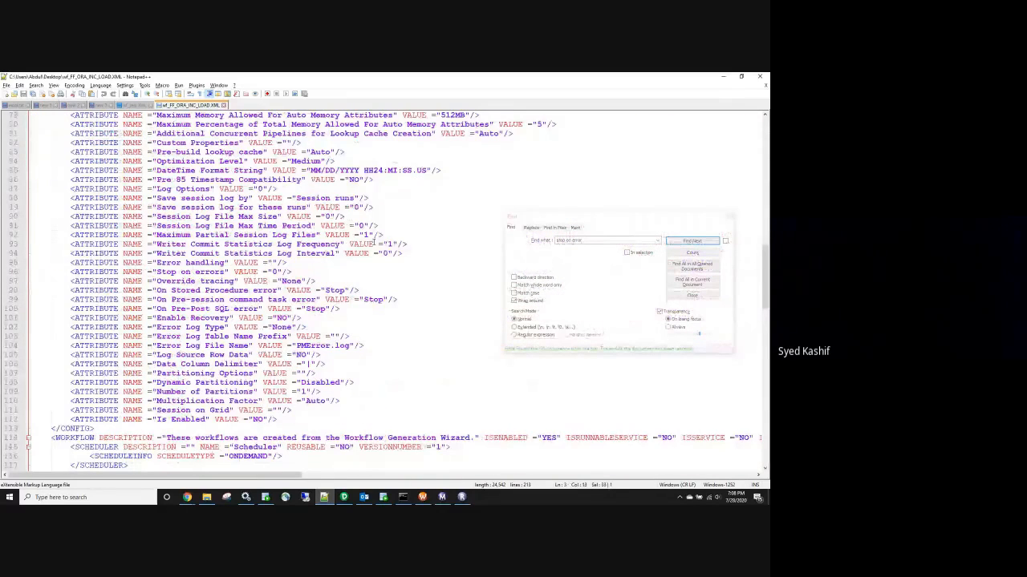
scroll(373, 241, "down", 4)
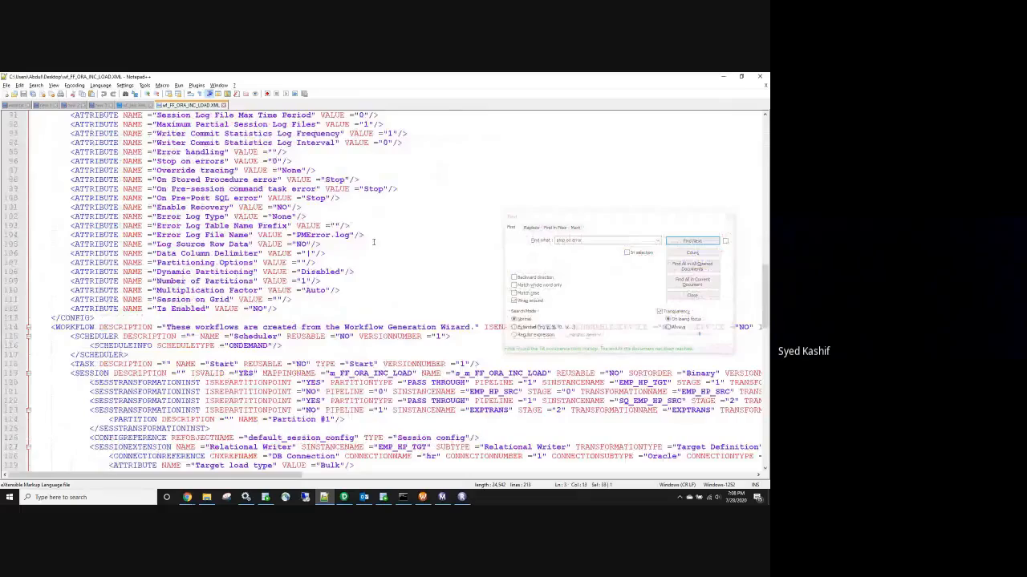
scroll(373, 242, "down", 8)
scroll(373, 242, "down", 15)
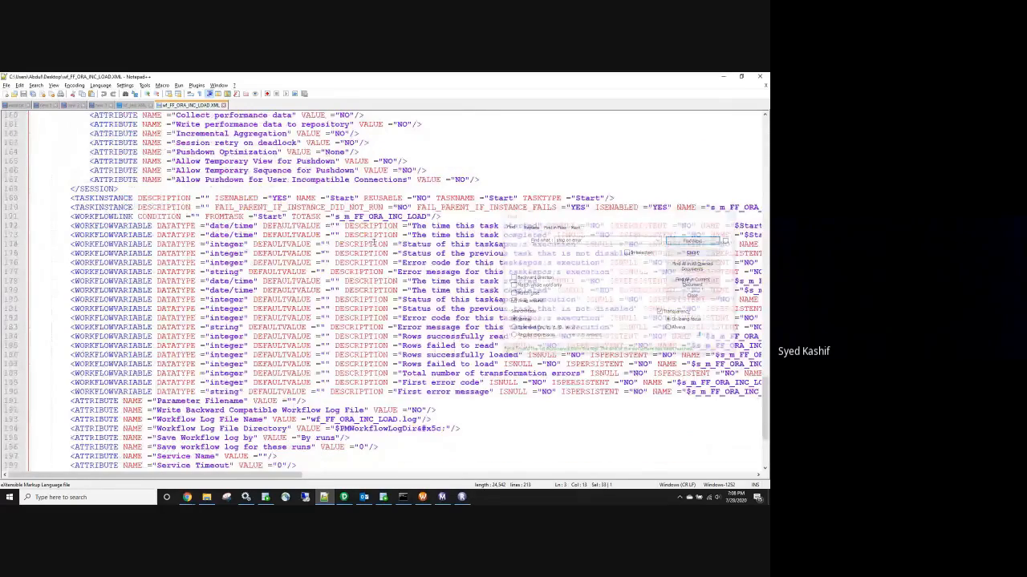
scroll(373, 242, "down", 5)
left_click(253, 338)
Scroll back up to the Update else Insert attribute line, adjusting the system volume
scroll(253, 340, "up", 5)
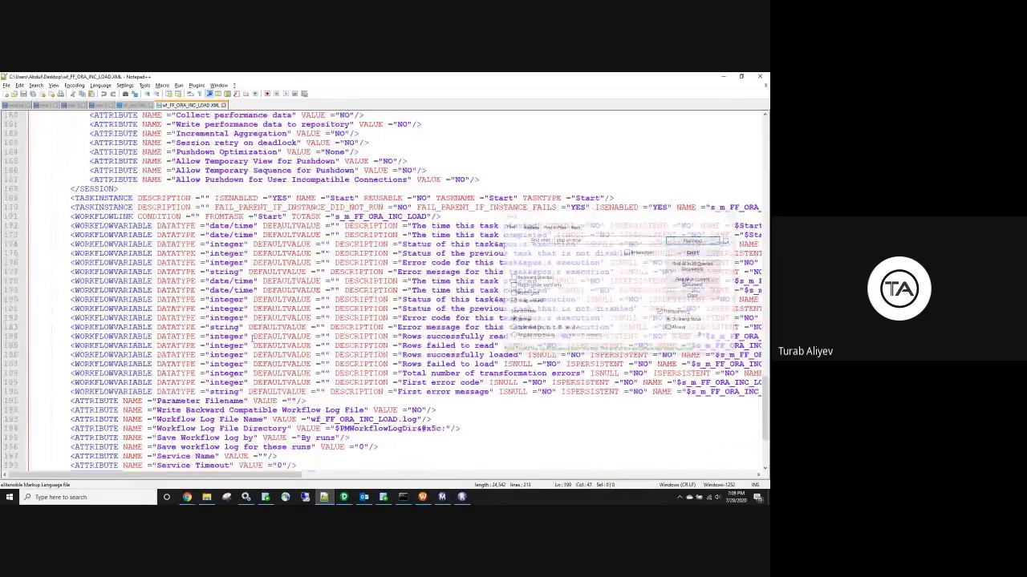
scroll(253, 339, "up", 7)
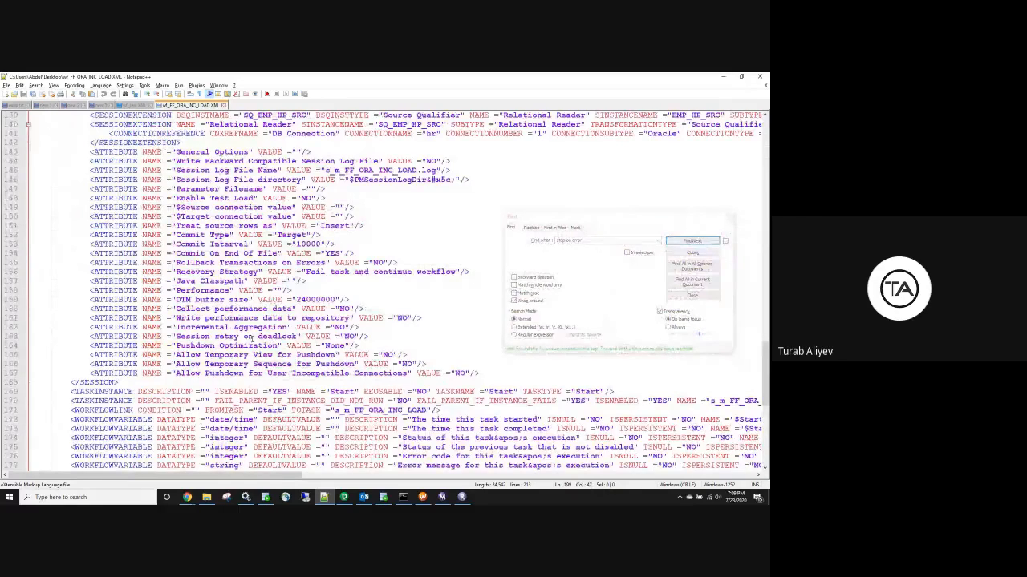
scroll(526, 276, "up", 4)
key("XF86AudioRaiseVolume")
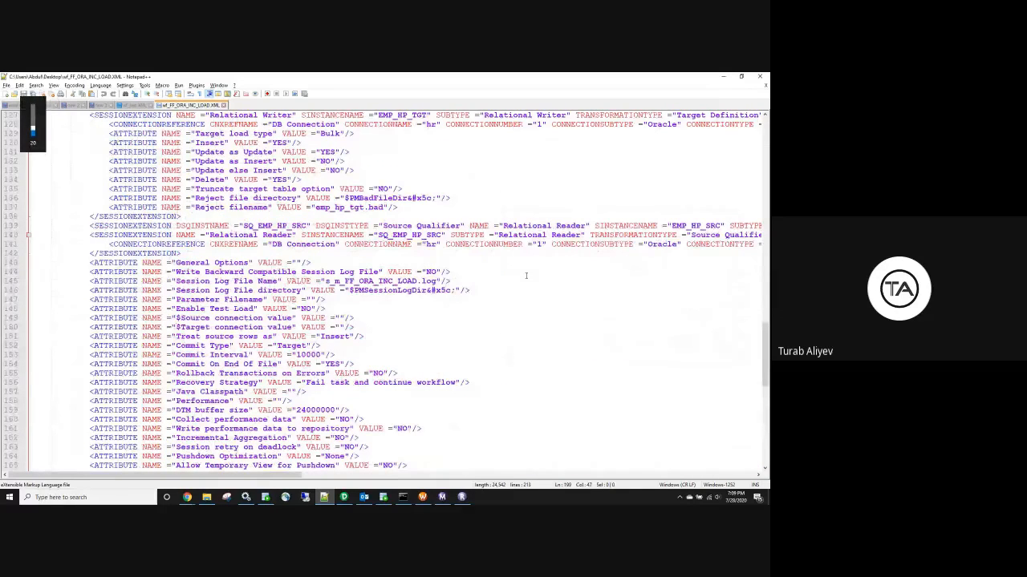
key("XF86AudioLowerVolume")
key("XF86AudioLowerVolume")
key("XF86AudioLowerVolume")
key("XF86AudioLowerVolume")
key("XF86AudioLowerVolume")
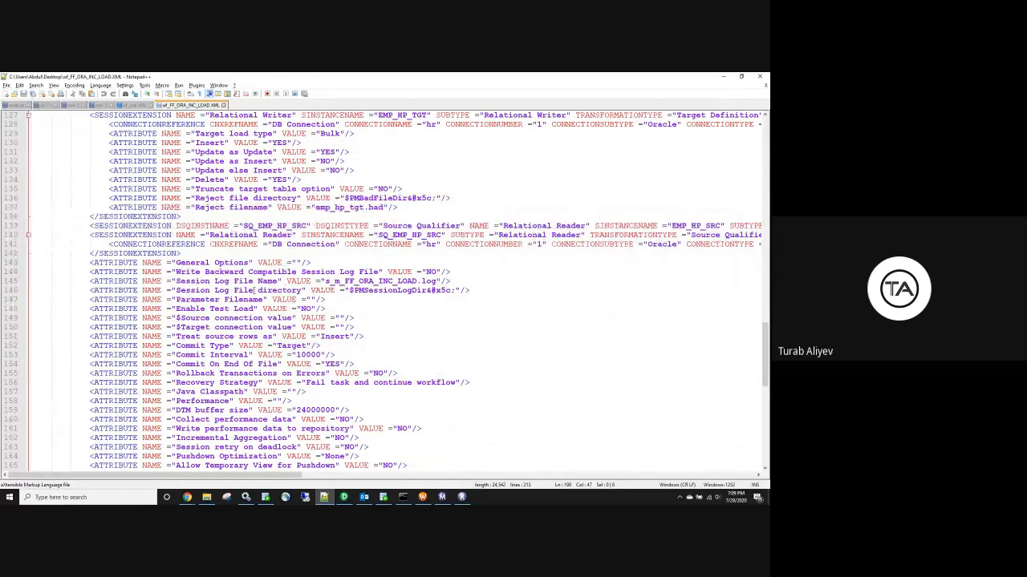
key("XF86AudioLowerVolume")
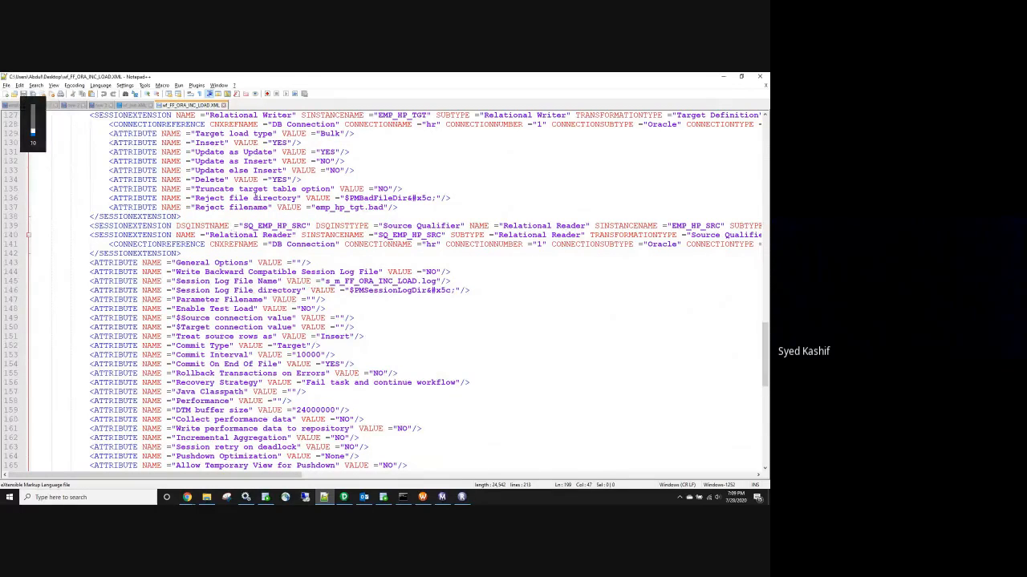
left_click(80, 170)
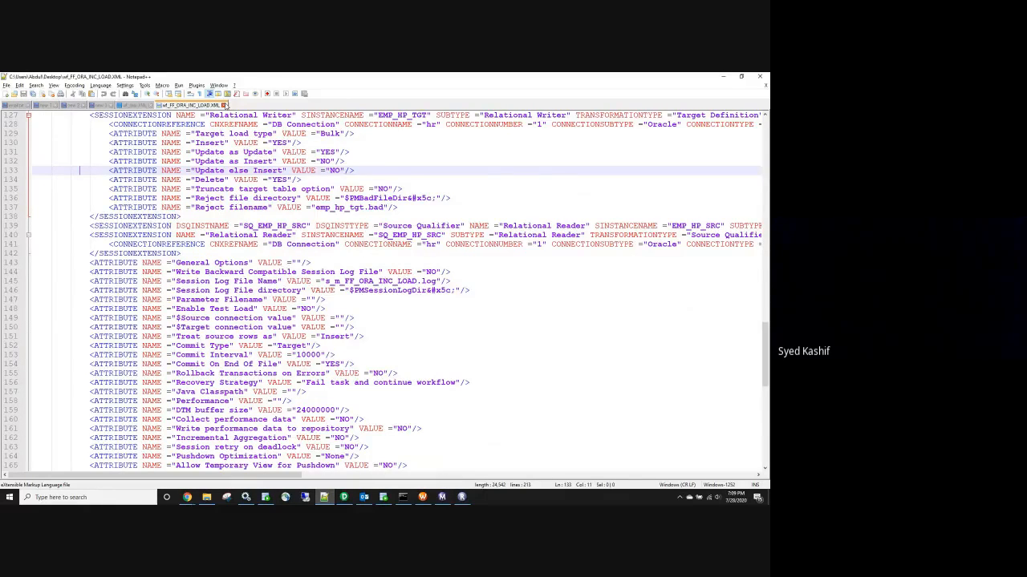
Close wf_FF_ORA_INC_LOAD.XML and minimize Notepad++
left_click(226, 105)
left_click(723, 77)
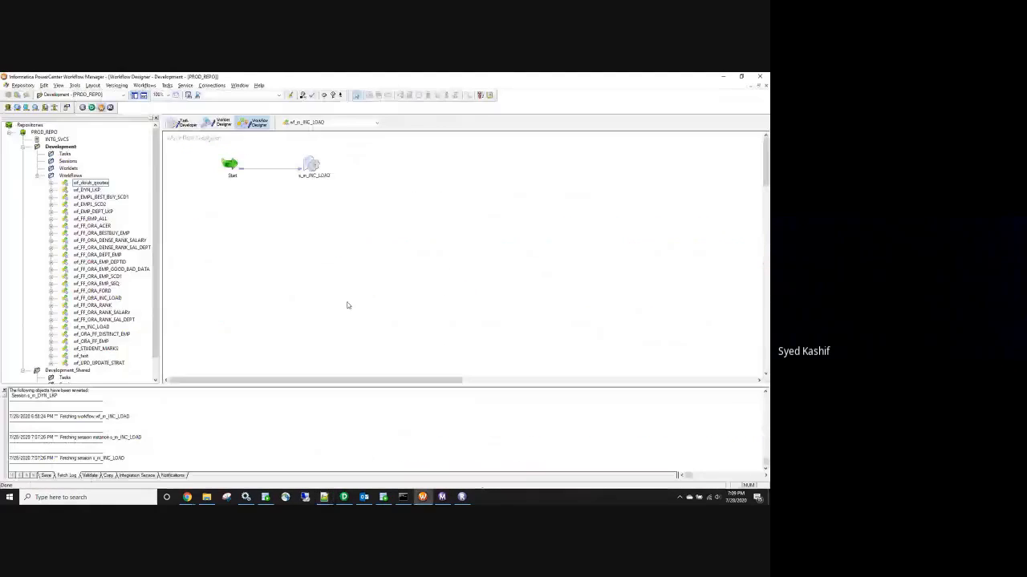
left_click(206, 499)
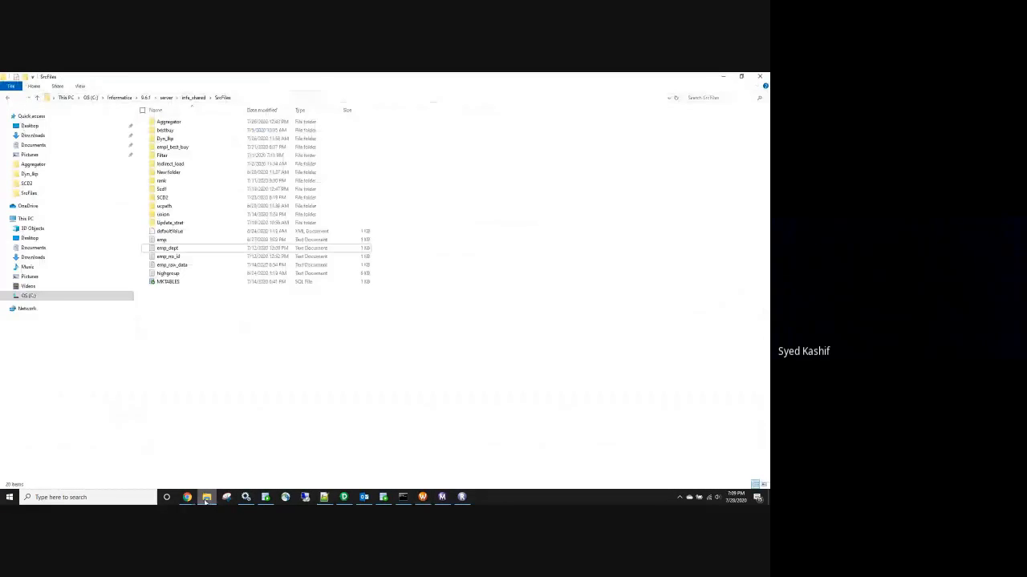
View the emp_salary employee rows from the rank folder in Notepad, then close the file
mouse_move(186, 501)
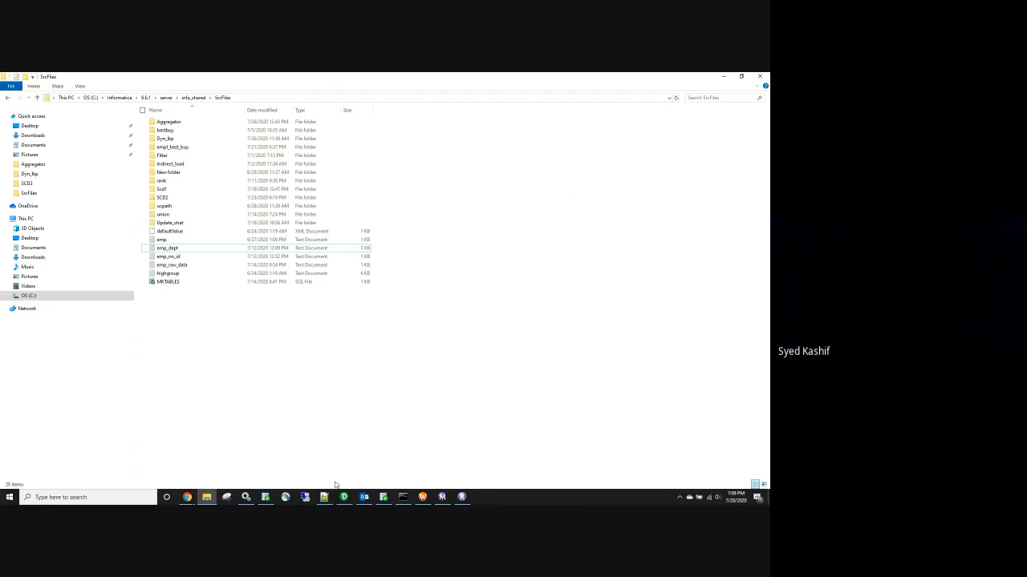
double_click(170, 182)
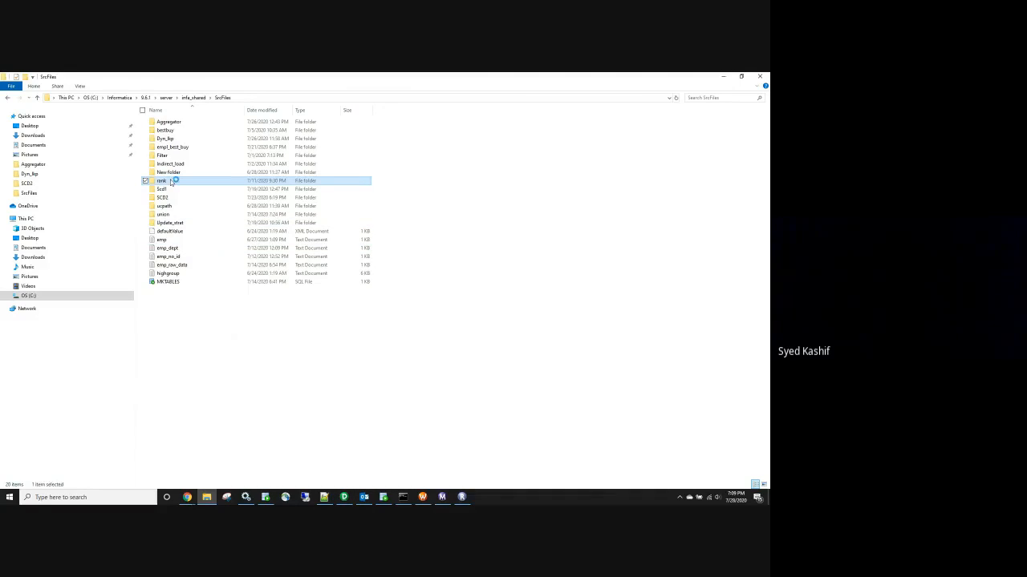
left_click(178, 124)
double_click(178, 124)
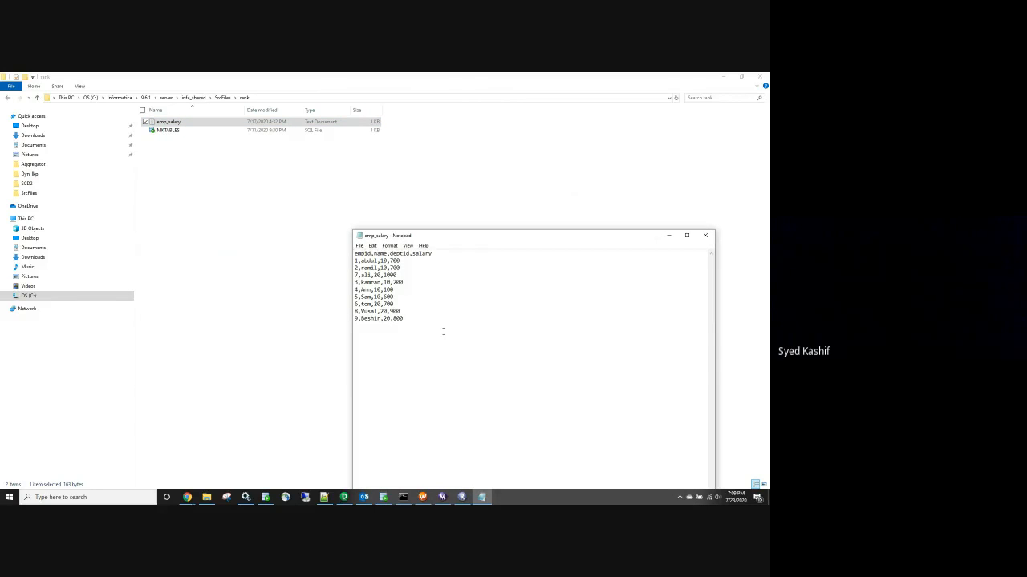
left_click_drag(424, 323, 344, 263)
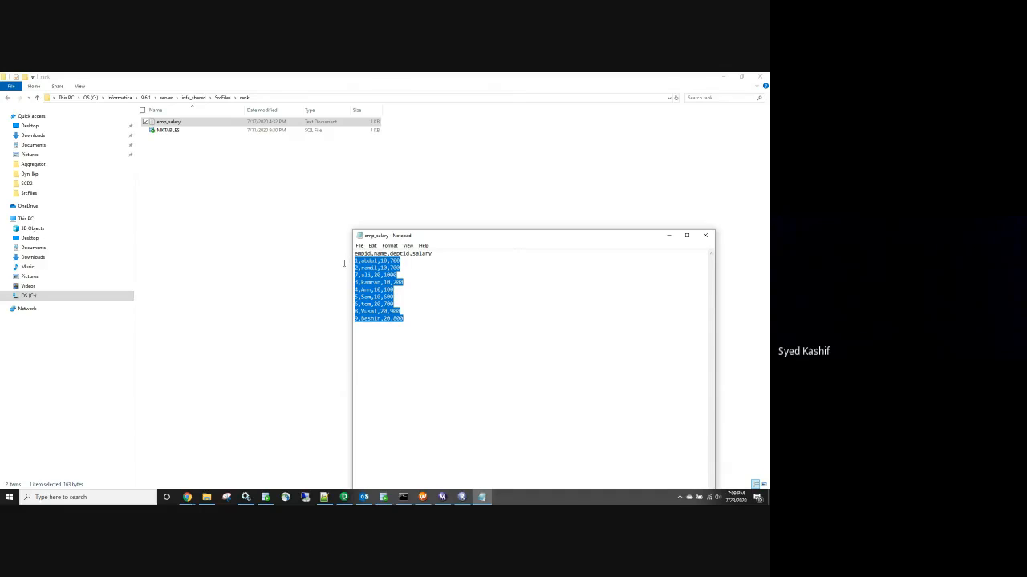
left_click(705, 235)
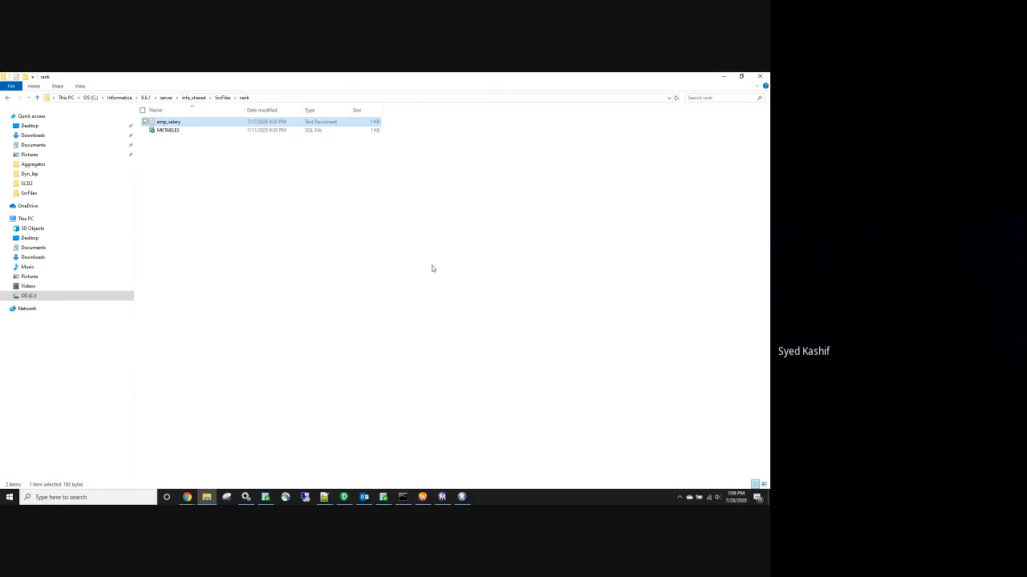
left_click(344, 497)
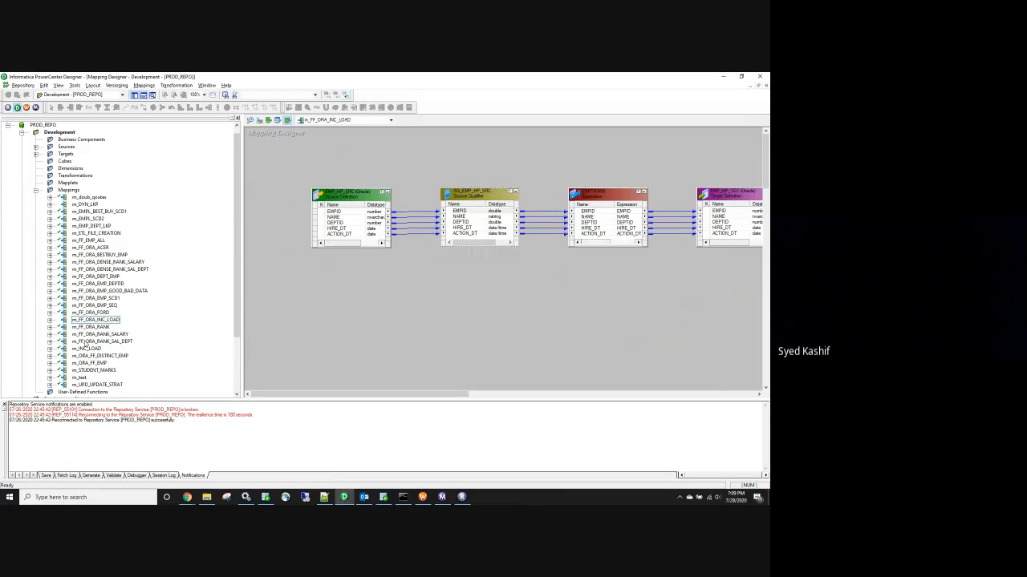
Open the m_FF_ORA_RANK mapping on the Designer canvas
left_click(91, 327)
right_click(132, 328)
left_click(144, 337)
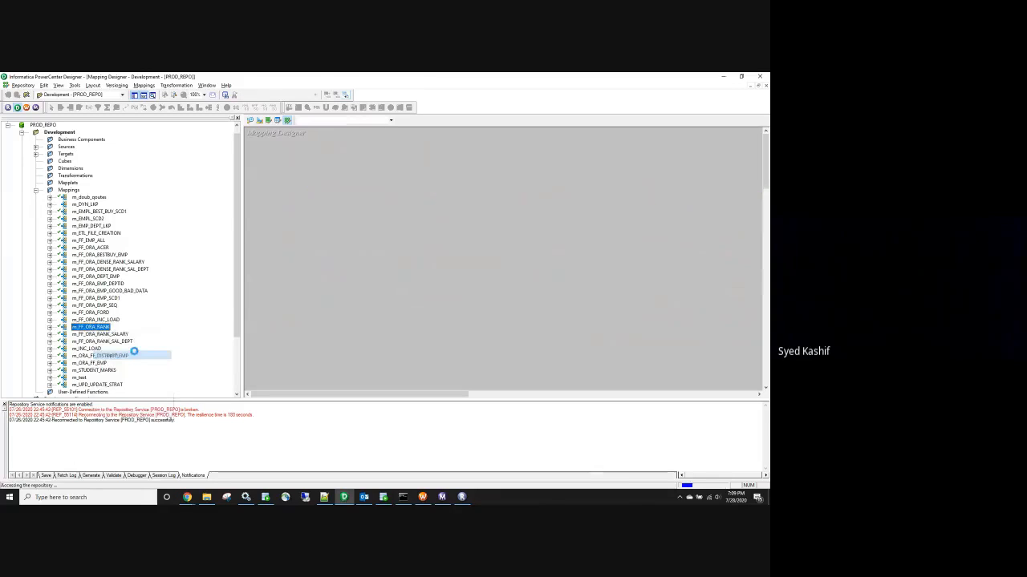
Narrow the Navigator panel so the mapping canvas is wider
left_click_drag(429, 394, 361, 392)
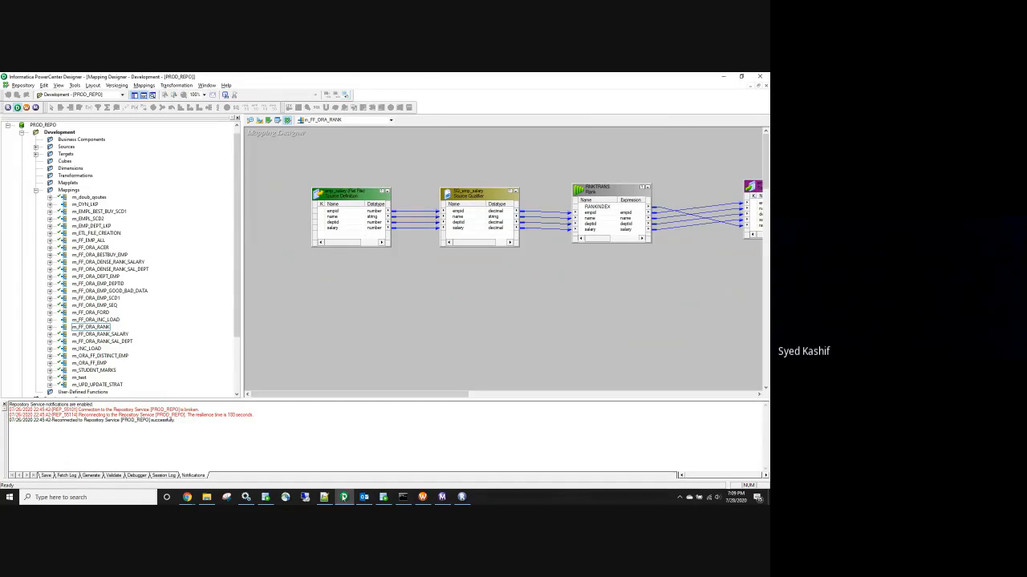
mouse_move(324, 497)
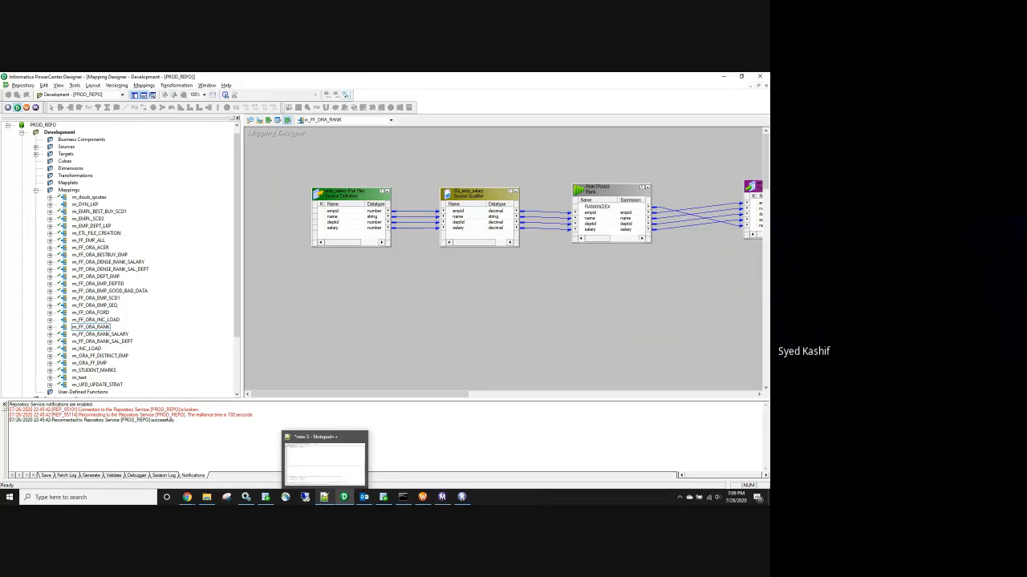
left_click_drag(241, 341, 165, 339)
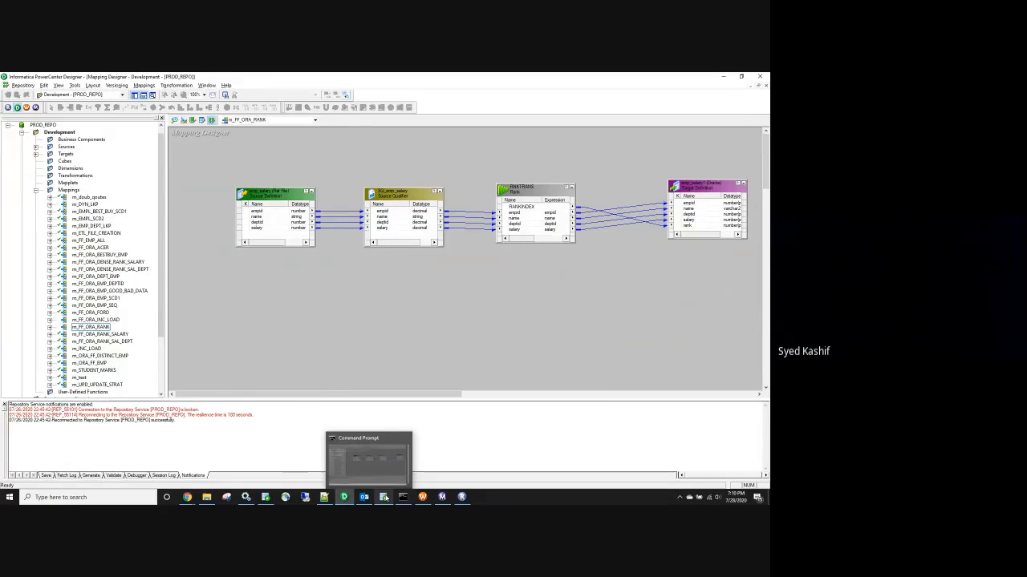
left_click(385, 497)
Write CREATE TABLE emp_pers_lkp with empid number, emp_name varchar2(15) and deptid number
left_click(332, 271)
key("Return")
key("Return")
key("Return")
type("create table")
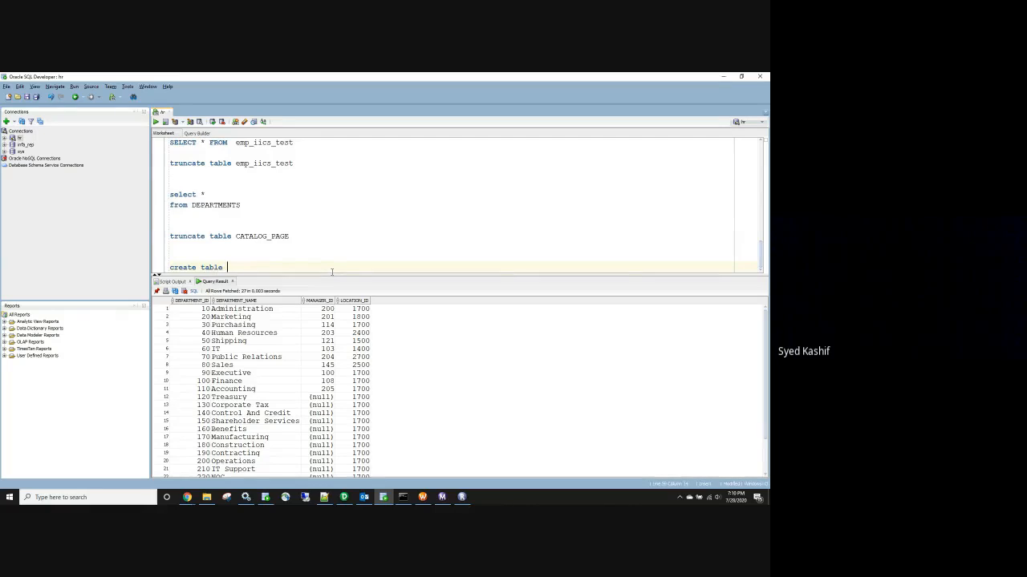
type(" emp_pers")
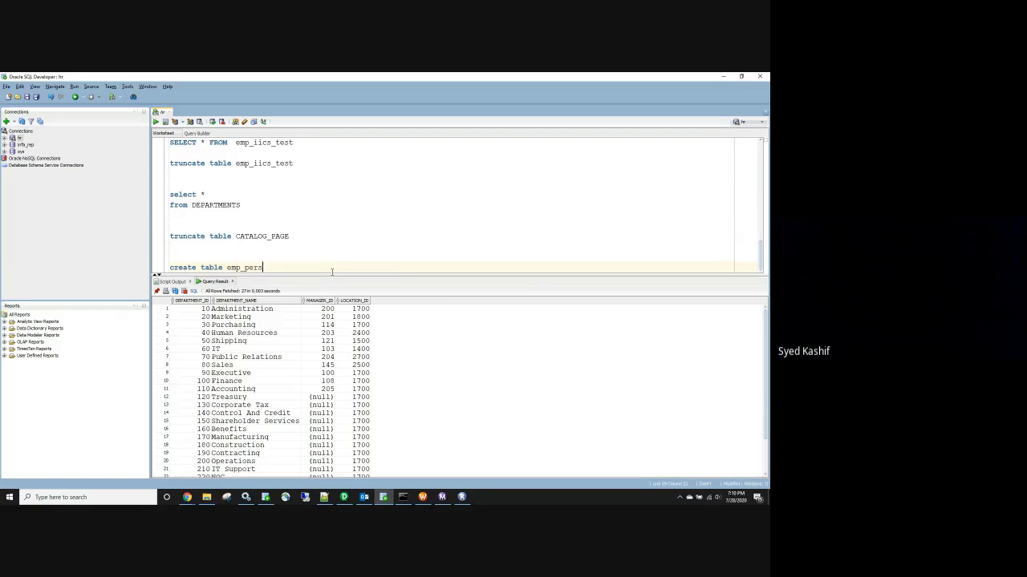
type("_lk")
type("p")
key("Return")
type("(emp is")
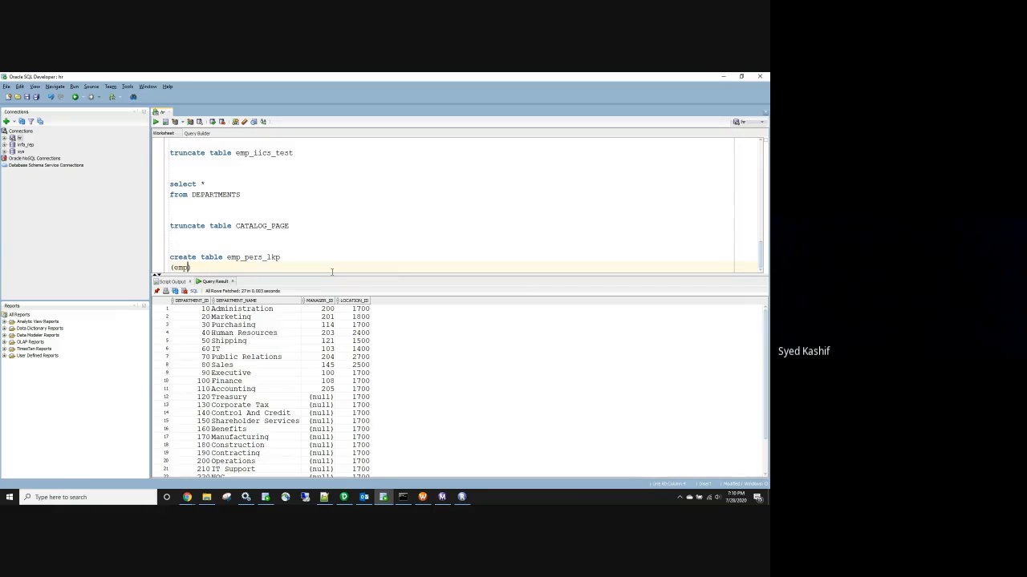
key("BackSpace")
key("BackSpace")
key("BackSpace")
key("BackSpace")
type("id number,")
key("Return")
type("emp_n")
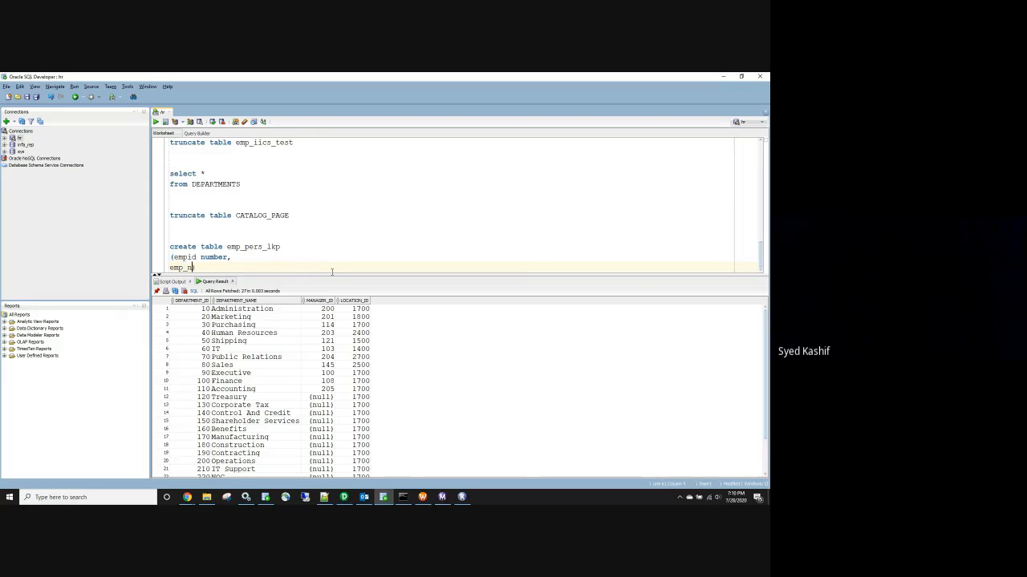
type("ame varchar2(15)),")
key("Return")
type("dept")
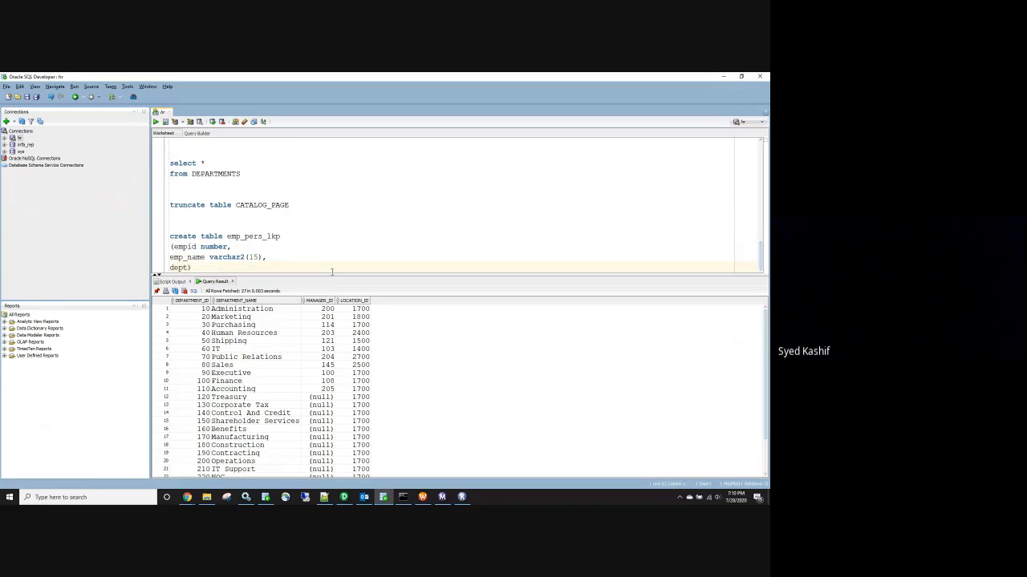
type("id numberr")
key("BackSpace")
key("BackSpace")
type("r")
type(";")
key("Return")
key("Return")
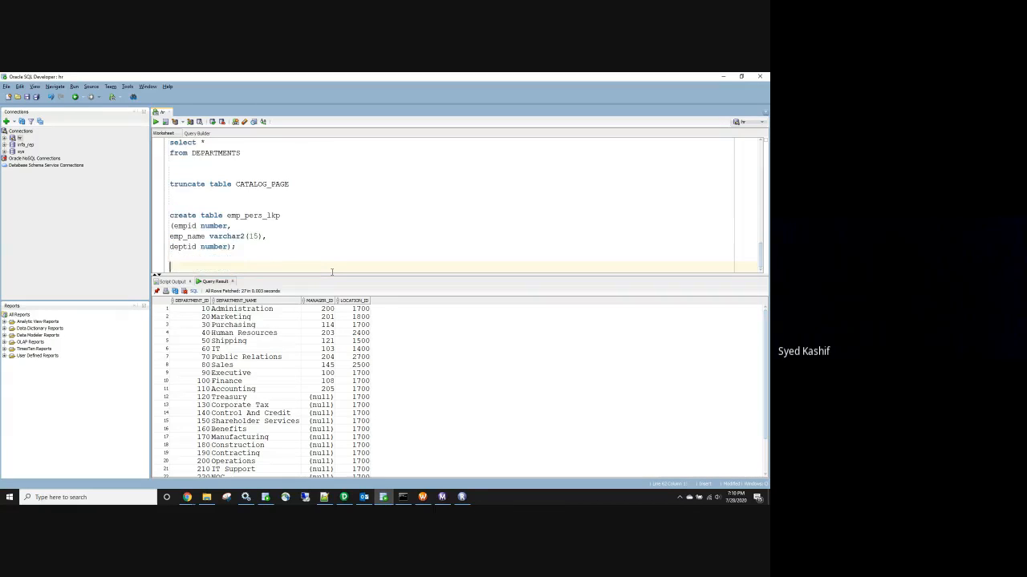
Write CREATE TABLE dept_pers_lkp with deptid number and deptname varchar2(15)
type("create tabe")
key("BackSpace")
type("le dept_pers_lkp")
key("Return")
type("(deptid n")
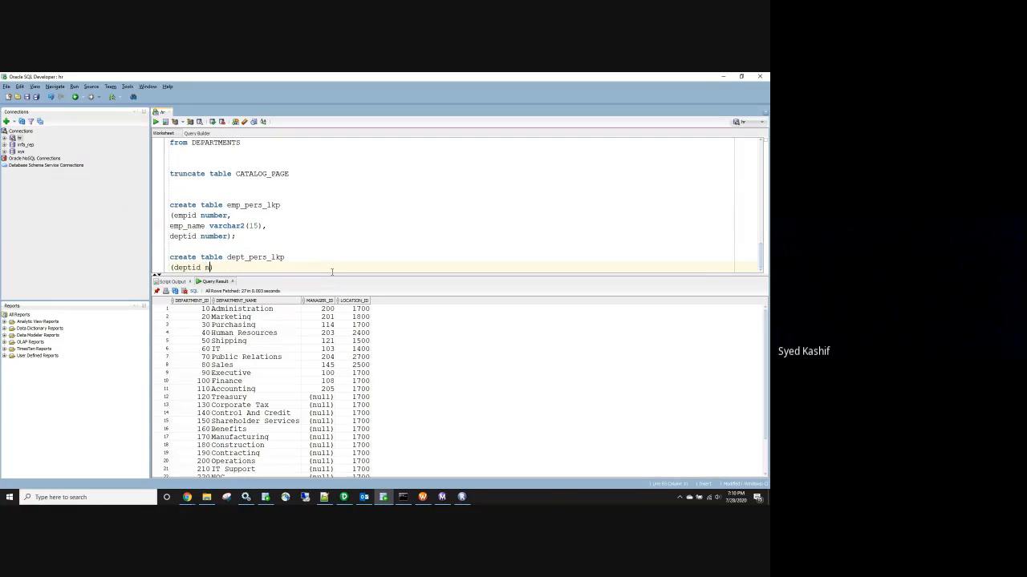
type("umber,")
key("Return")
type("dept")
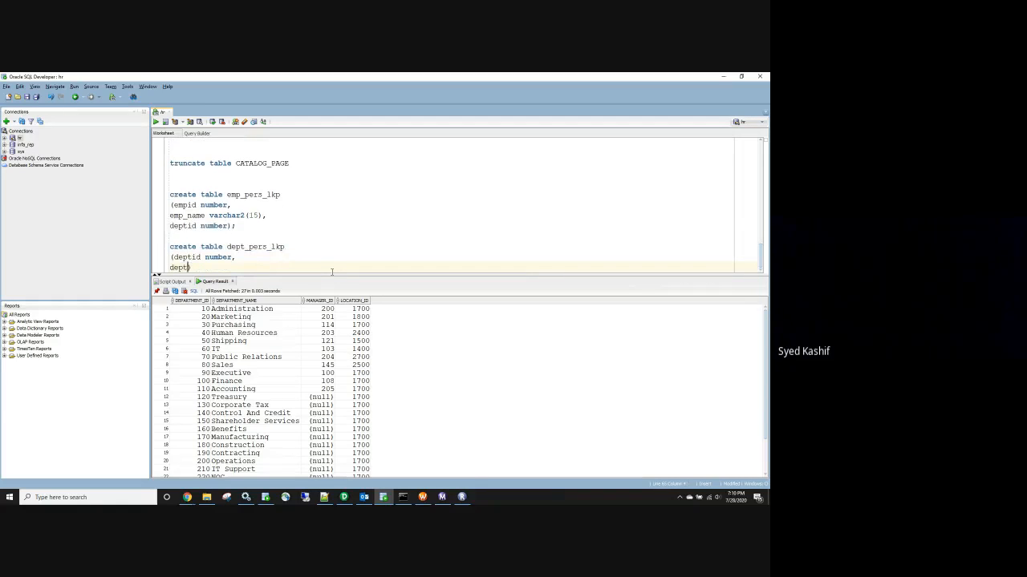
type("name varchar2(15));")
key("Return")
key("Return")
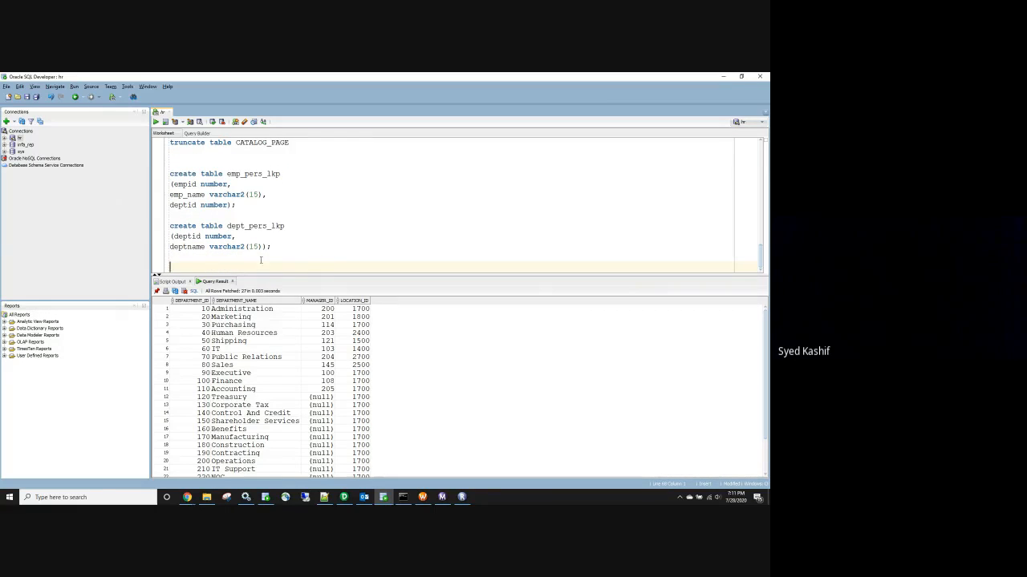
type("insert")
Insert employee 1, with an employee name and department 10, into emp_pers_lkp
double_click(252, 173)
key("ctrl+c")
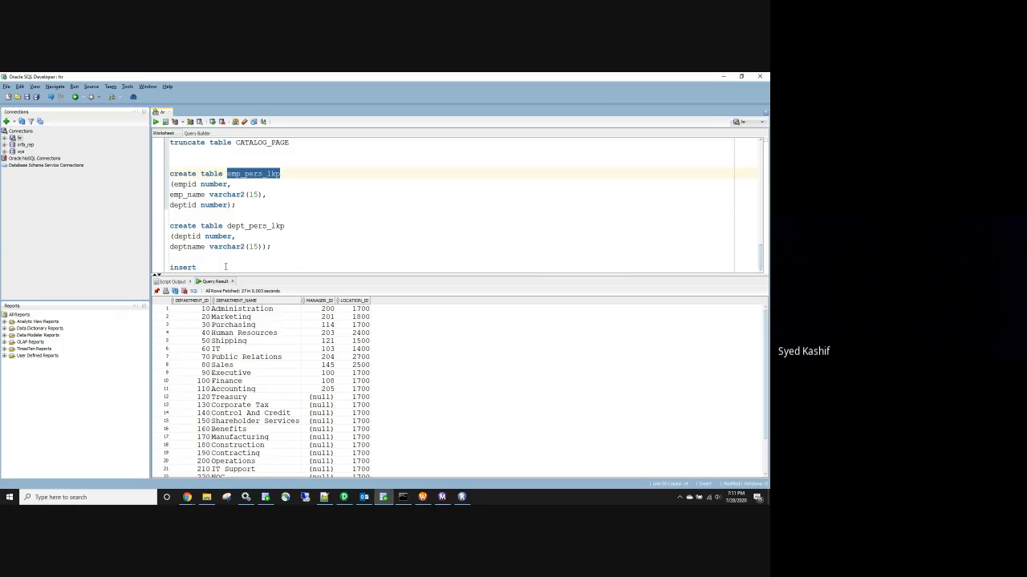
left_click(225, 266)
type("into")
key("ctrl+v")
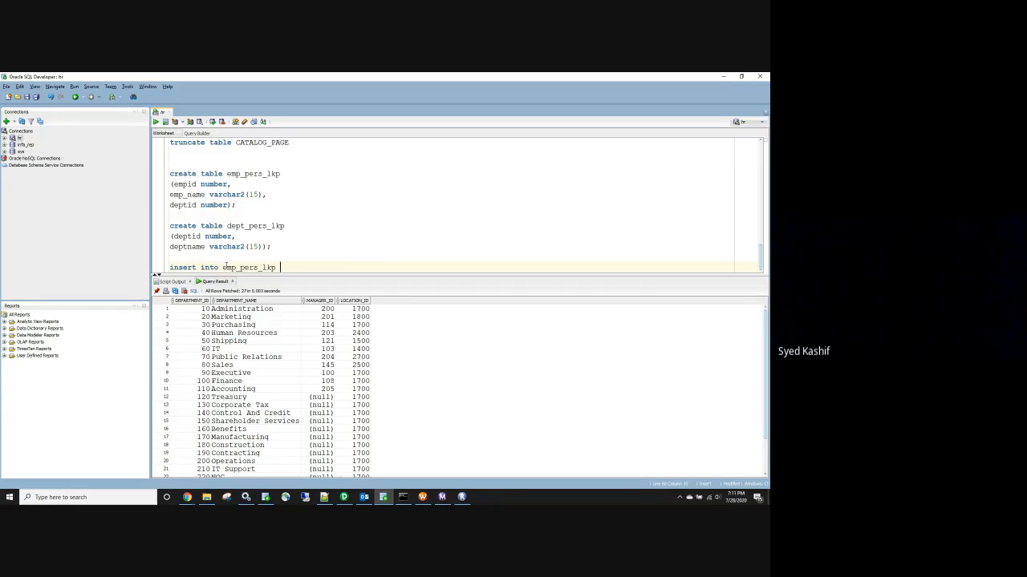
type("values (1,'Abdul',10);")
key("Return")
Insert department 10, 'IT', into dept_pers_lkp
type("insert into")
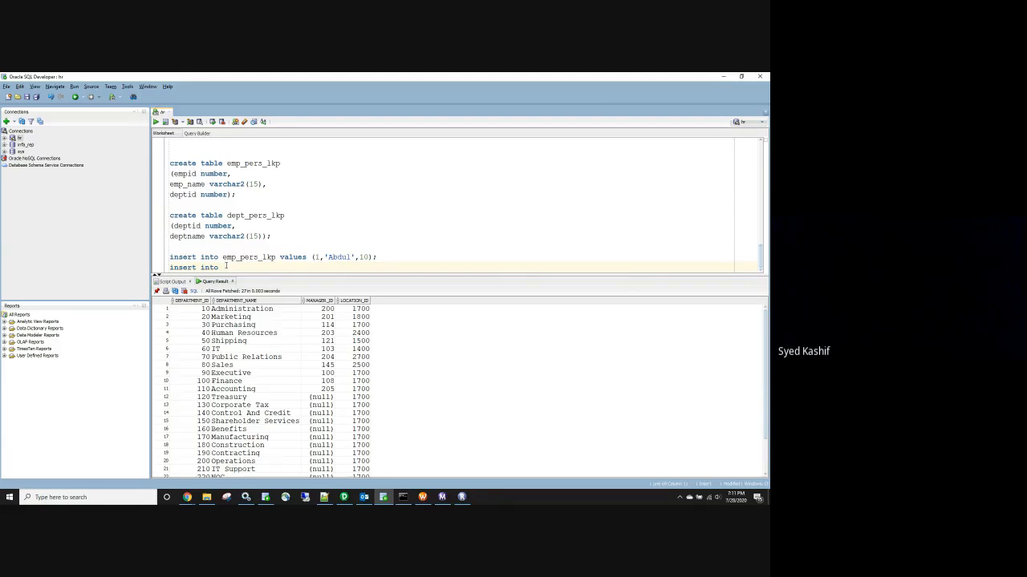
double_click(248, 217)
key("ctrl+c")
left_click(228, 267)
key("ctrl+v")
type("values (10,'IT")
left_click(359, 267)
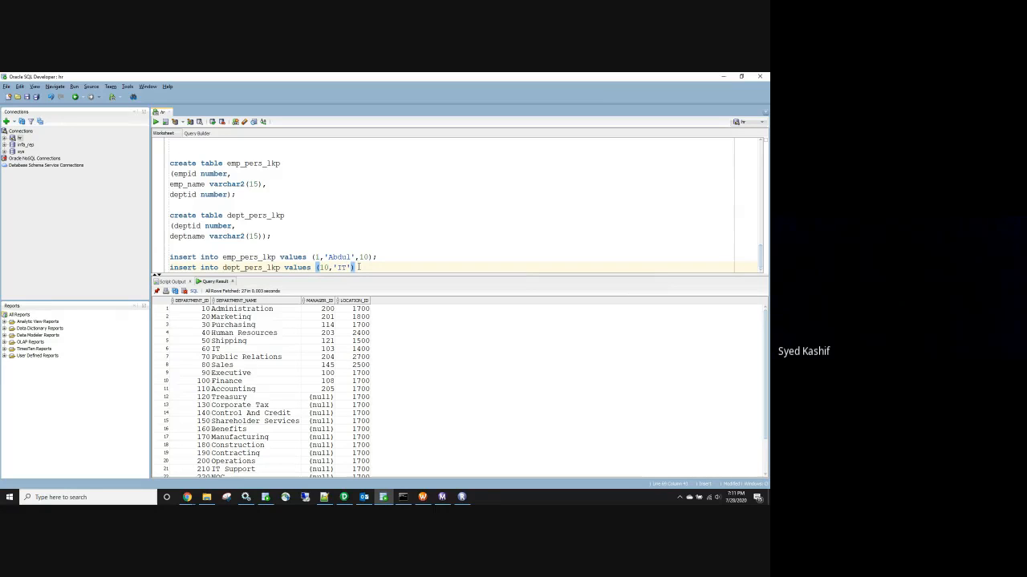
type(";")
key("Return")
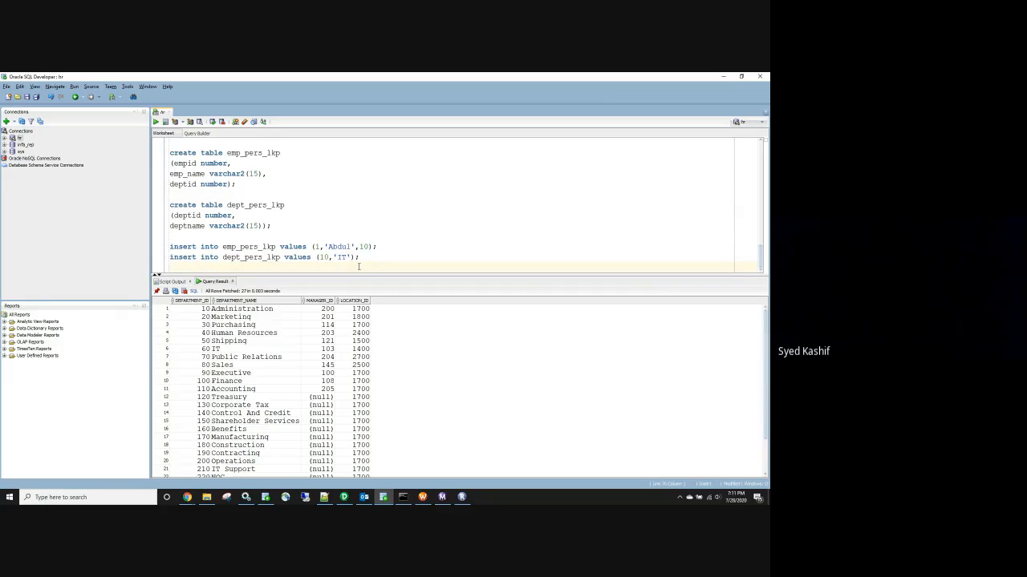
key("Return")
type("CREATE")
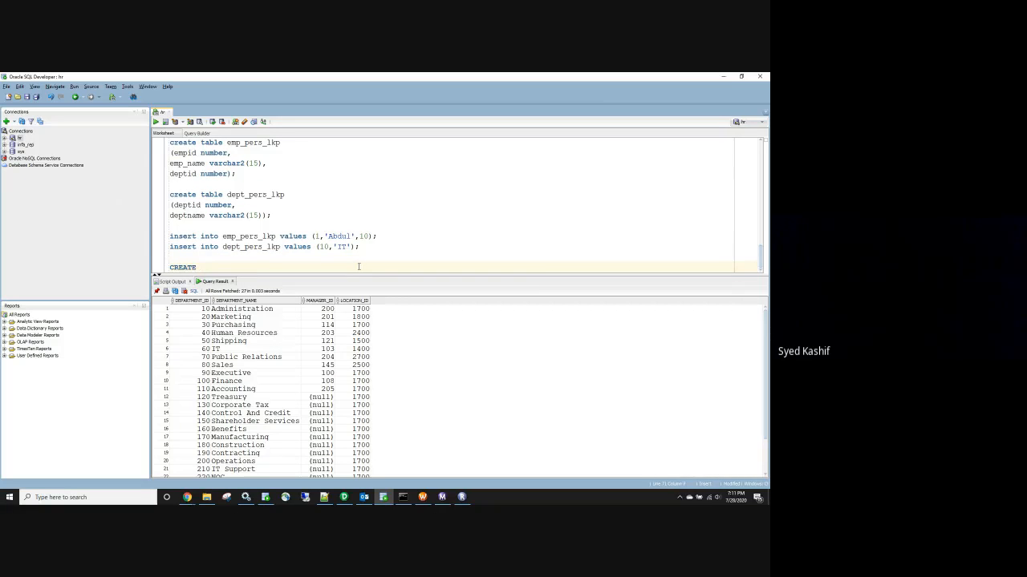
type(" TABLE")
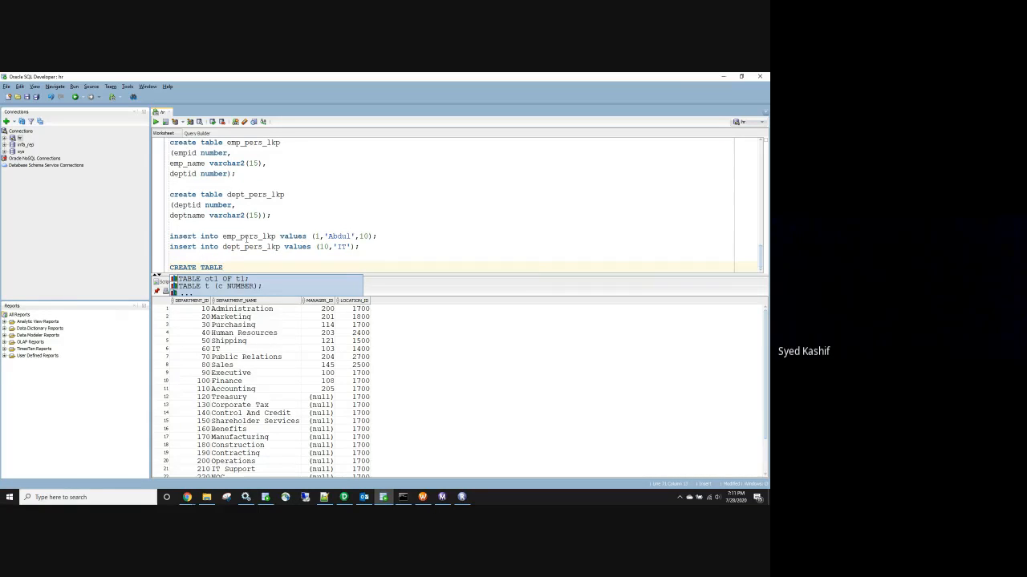
Draft CREATE TABLE EMP_DEPT_PERS_LKP using empid, emp_name, deptid and deptname columns copied from both tables
double_click(363, 236)
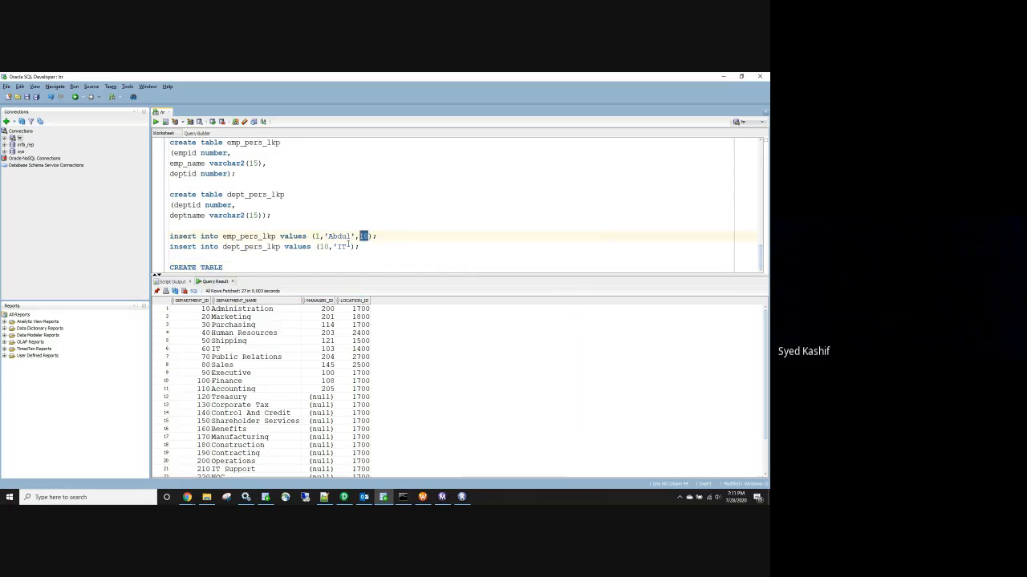
double_click(321, 247)
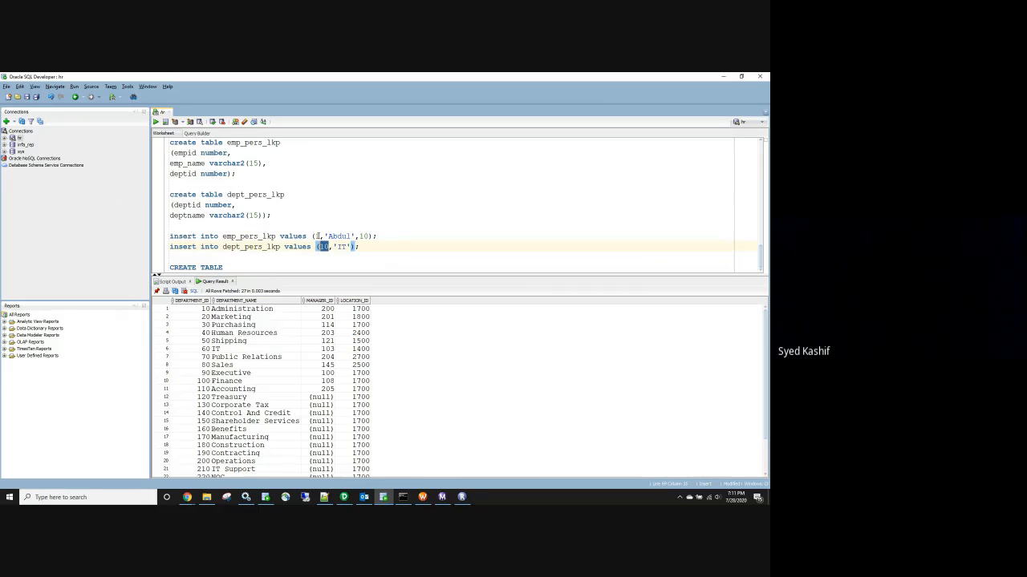
left_click(254, 267)
type("EMP_DEPT_")
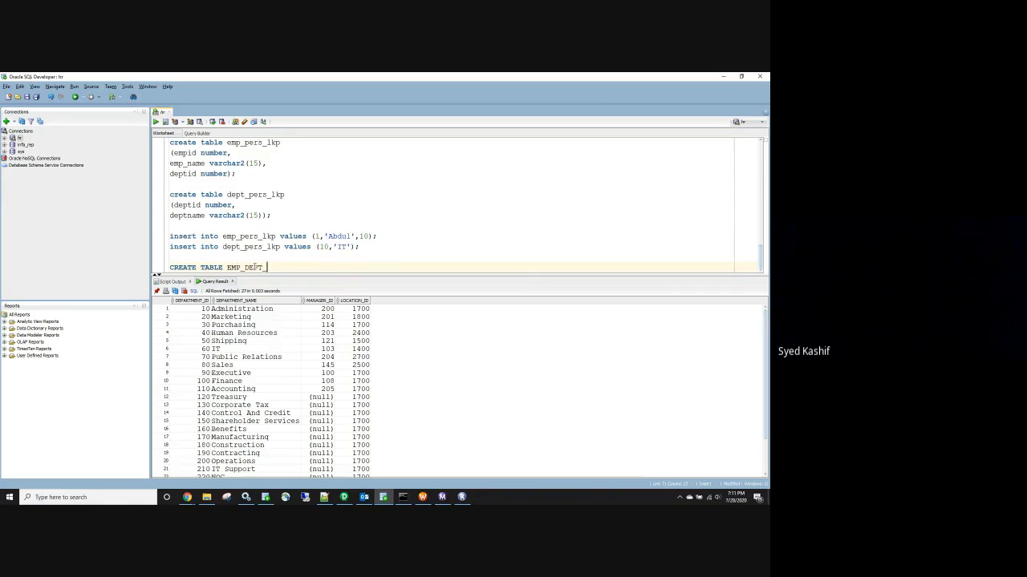
type("PERS_LKP")
key("Return")
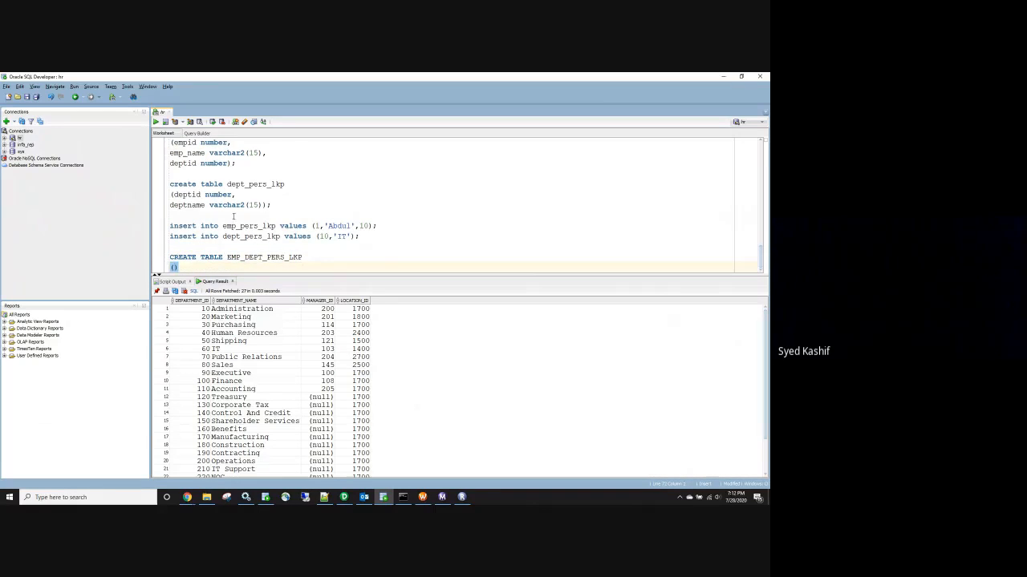
scroll(181, 238, "up", 3)
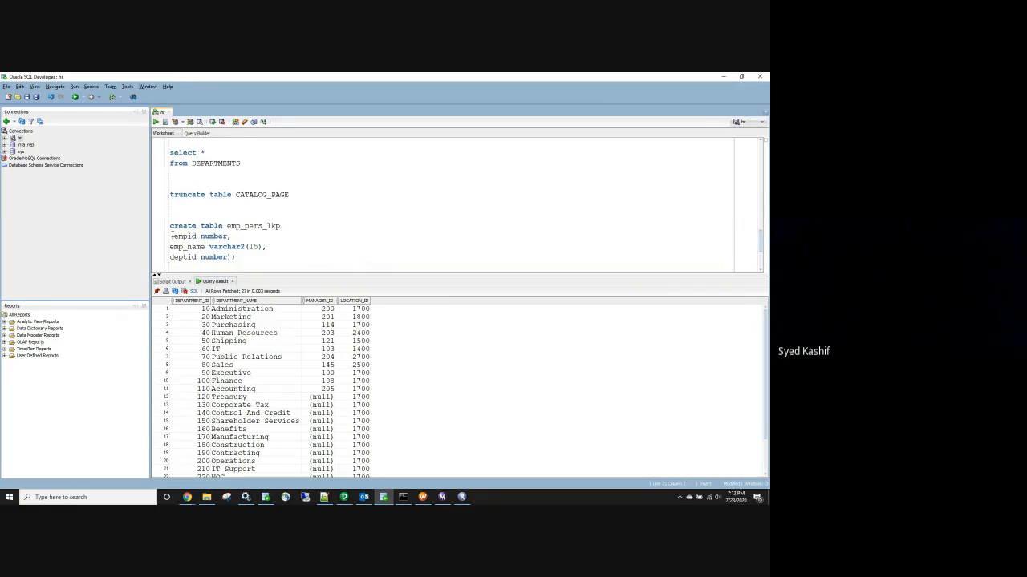
left_click_drag(170, 236, 238, 256)
key("ctrl+c")
scroll(244, 256, "down", 3)
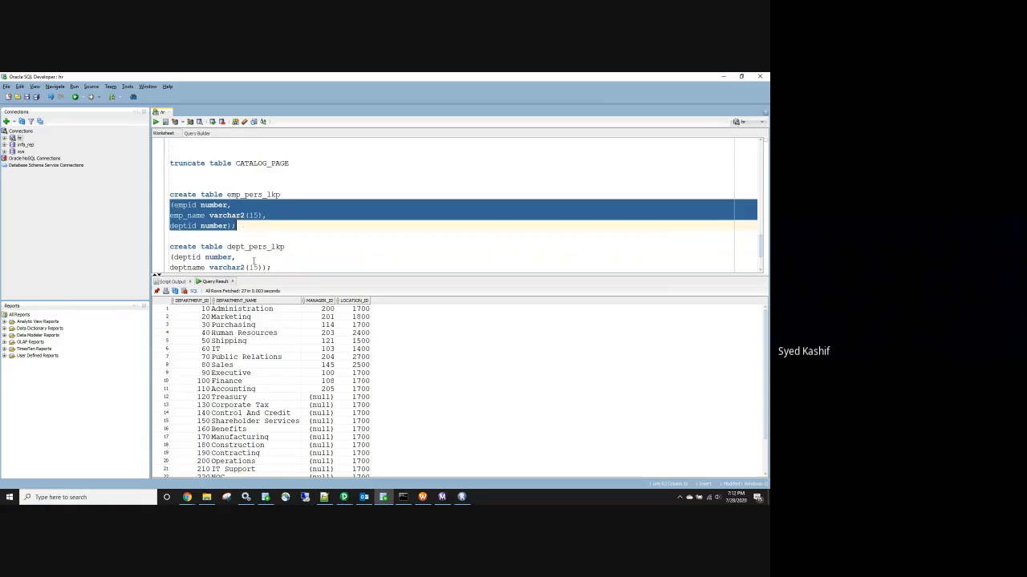
left_click(196, 267)
key("ctrl+v")
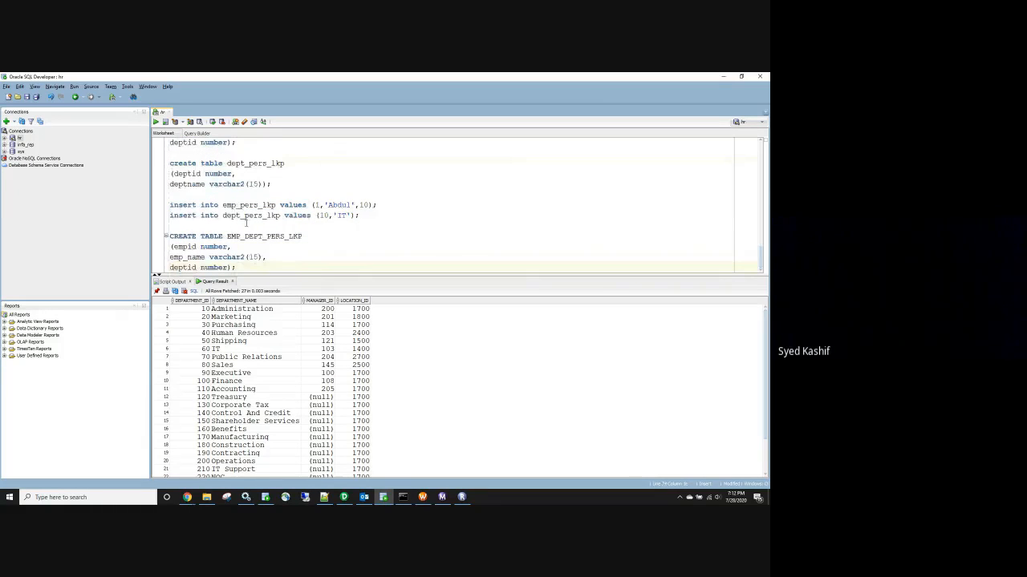
left_click_drag(259, 184, 232, 174)
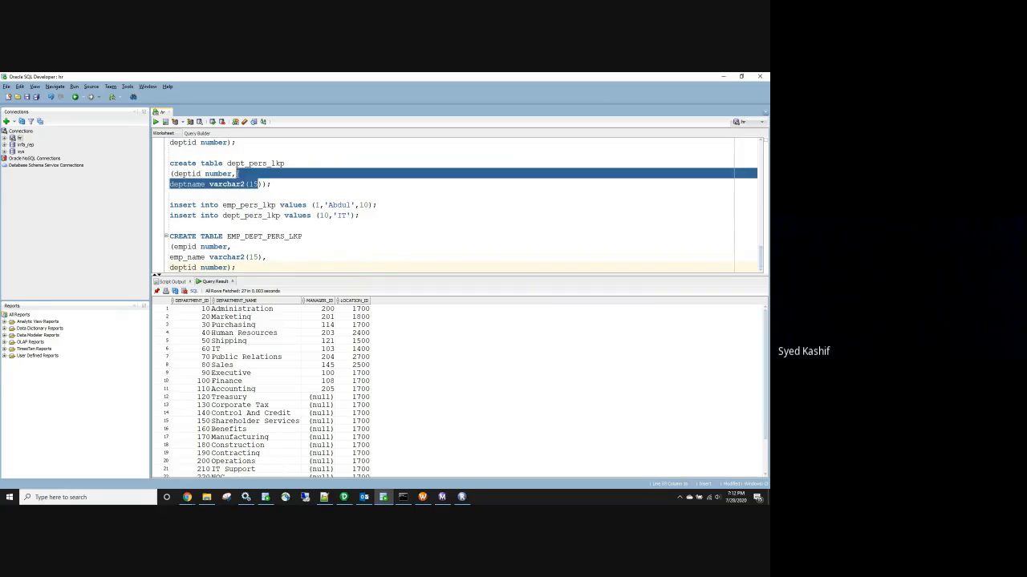
left_click(229, 267)
key("ctrl+v")
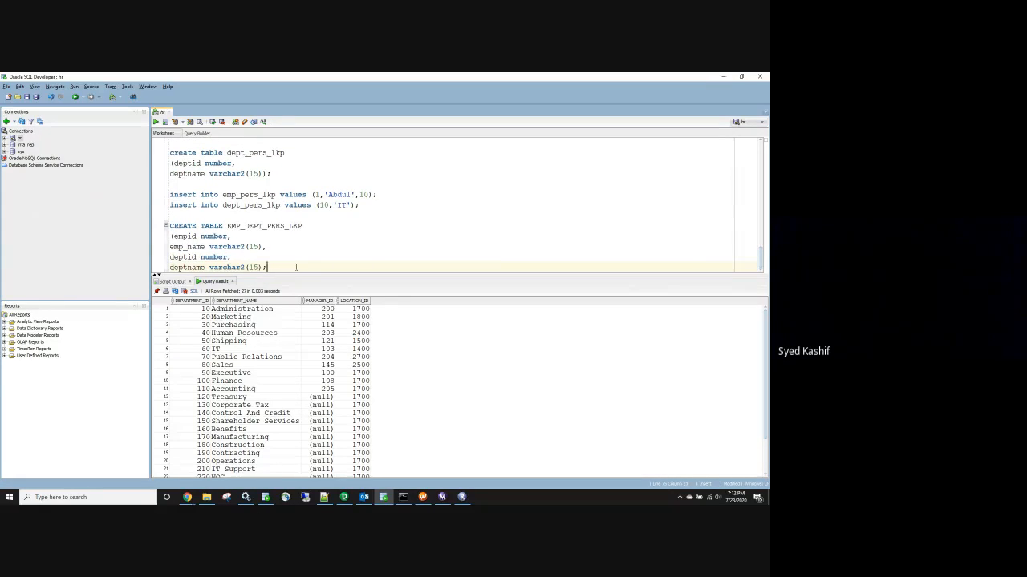
Add a COMMIT statement after the insert statements
left_click(370, 205)
key("Return")
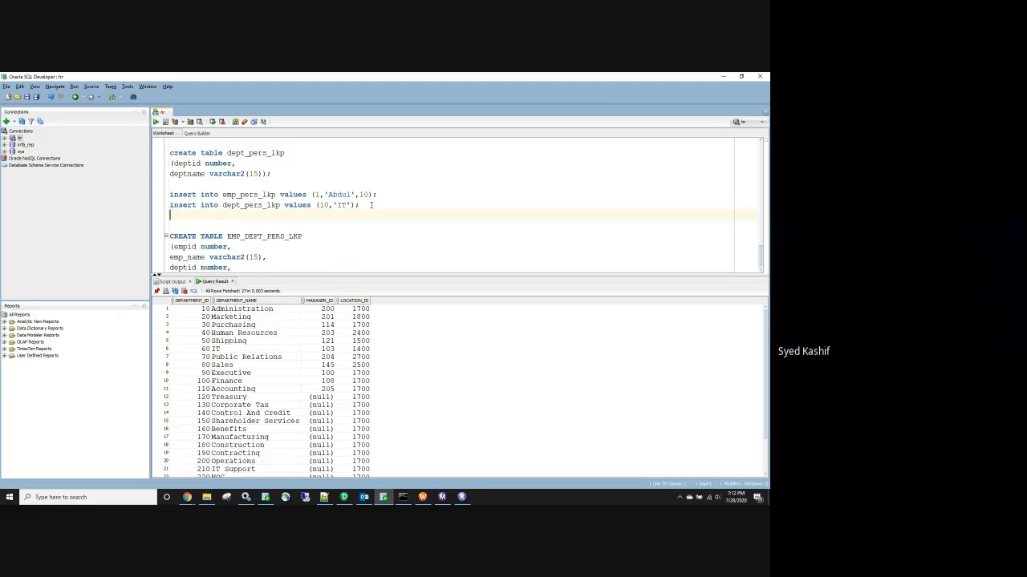
type("COMMIT;")
Run the whole script. EMP_DEPT_PERS_LKP fails with ORA-00907 missing right parenthesis
key("ctrl+a")
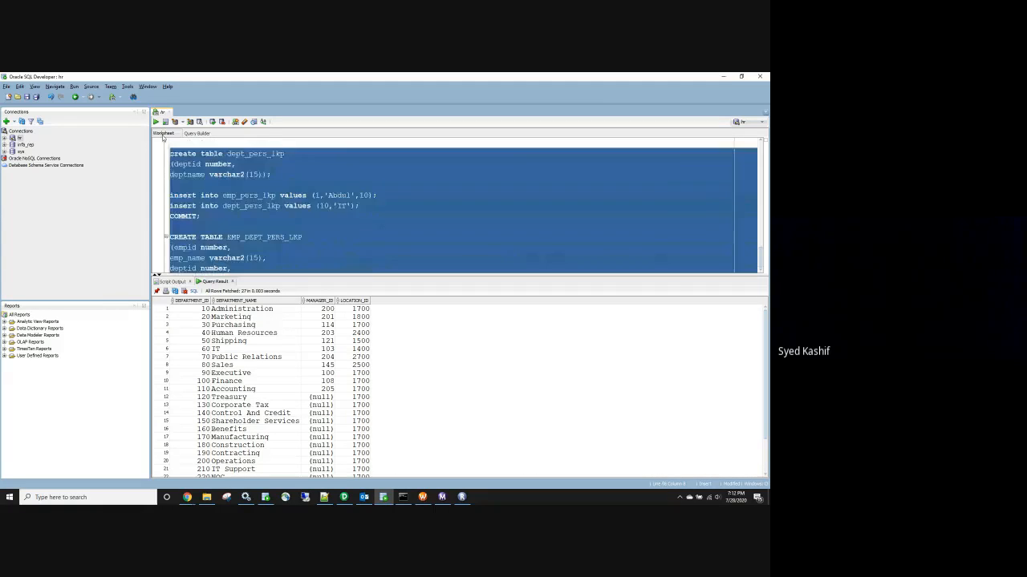
scroll(175, 185, "up", 2)
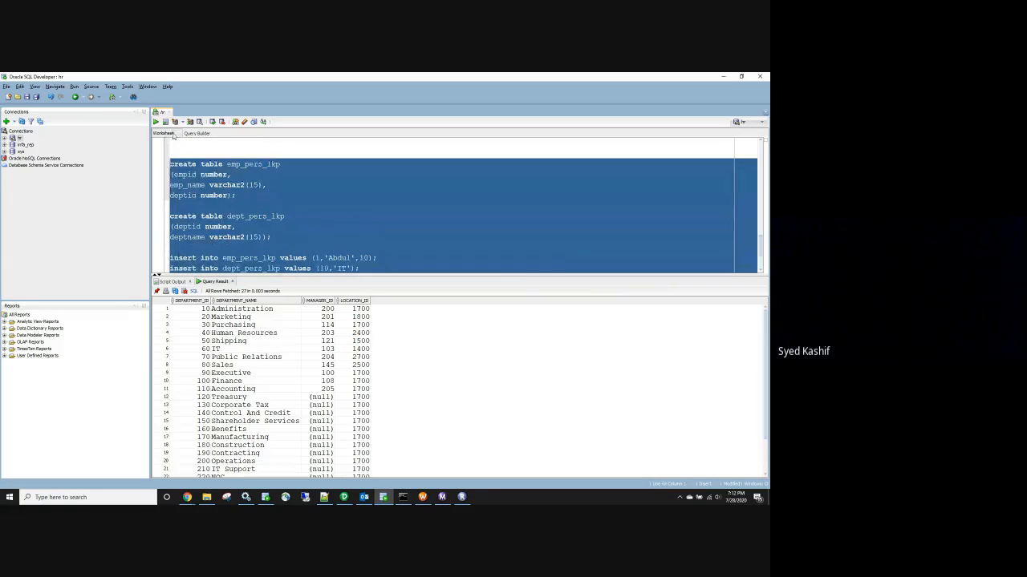
left_click(166, 122)
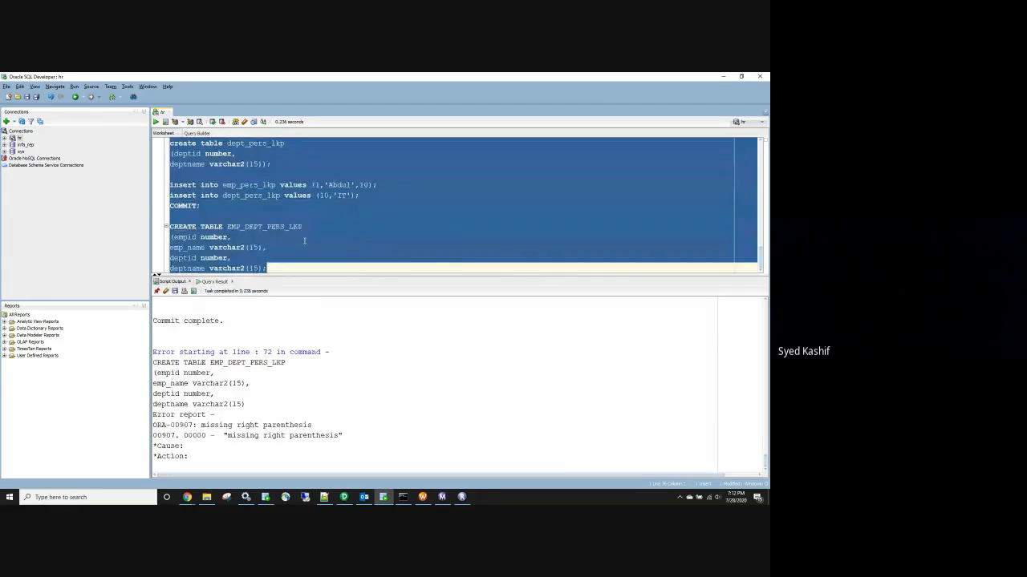
left_click(259, 237)
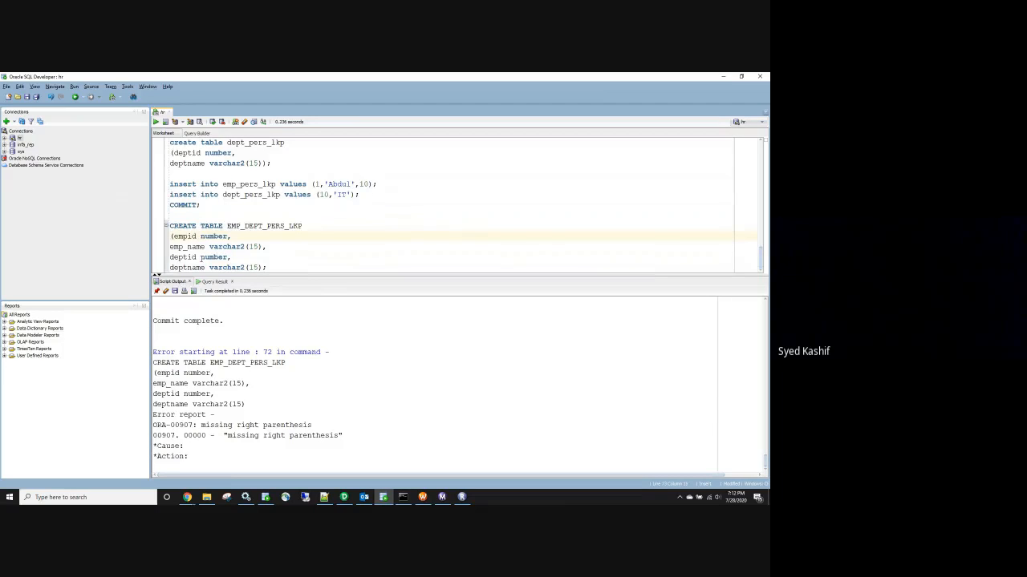
Add the missing ')' to the EMP_DEPT_PERS_LKP CREATE TABLE statement and execute it with Ctrl+Enter
left_click(278, 263)
type(")")
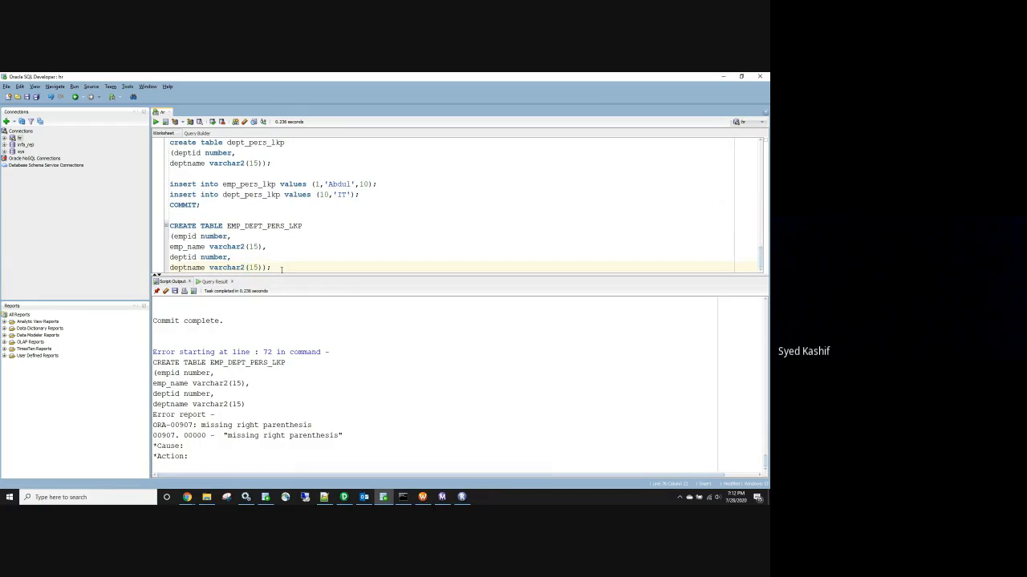
left_click(167, 227, "shift")
key("ctrl+Return")
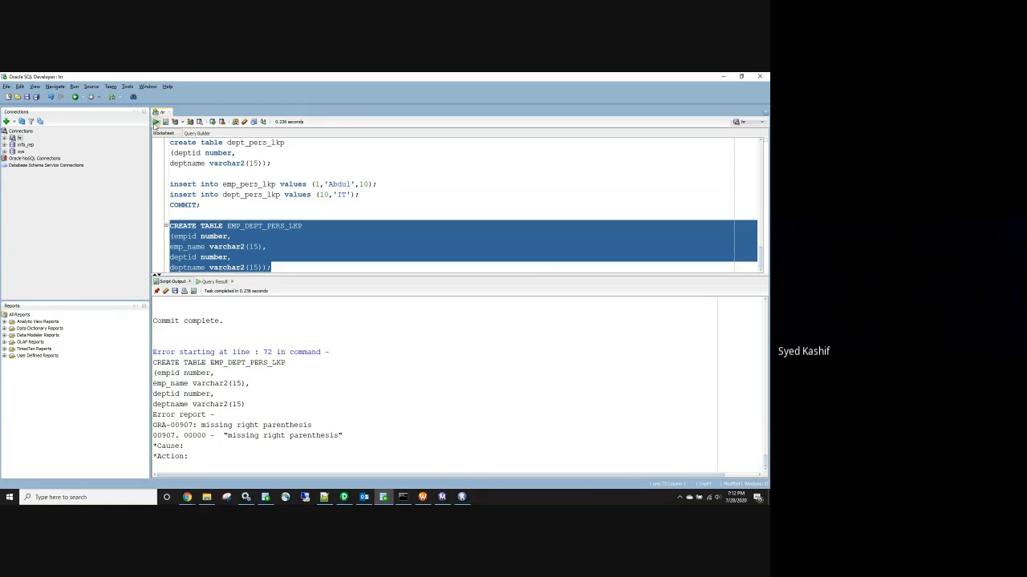
left_click(299, 238)
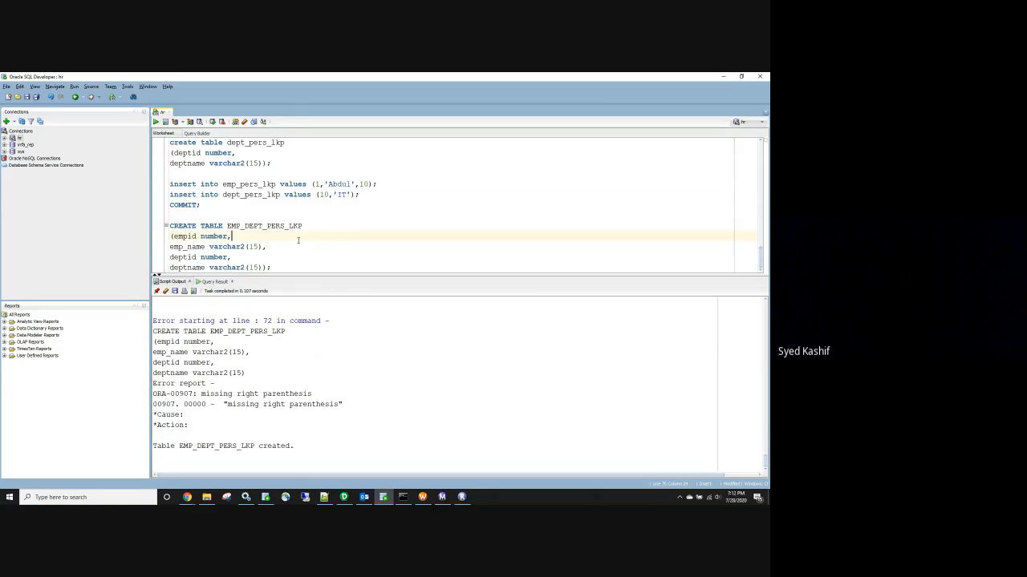
left_click(346, 498)
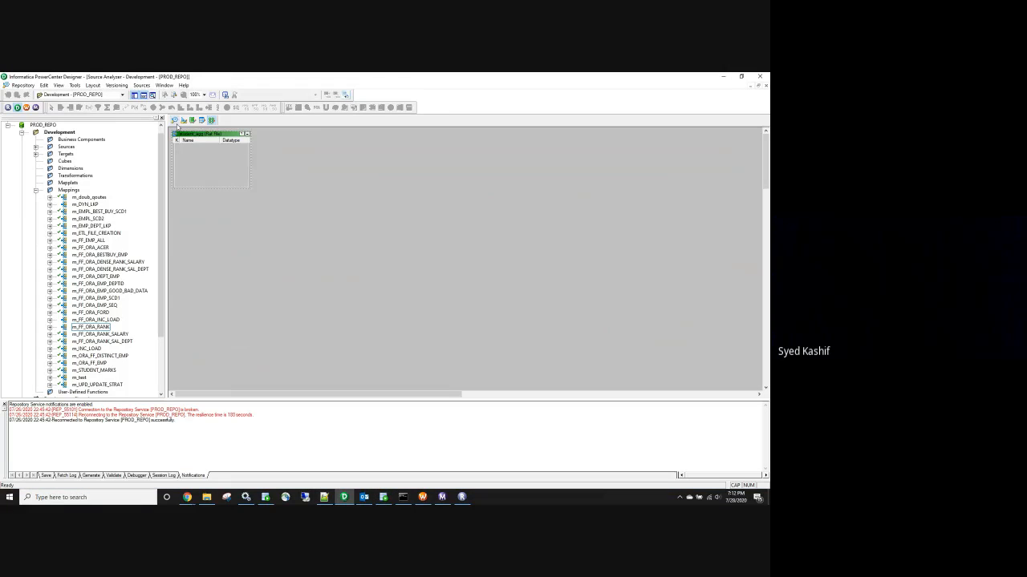
Clear all tables from the Source Analyzer and Target Designer canvases
right_click(270, 188)
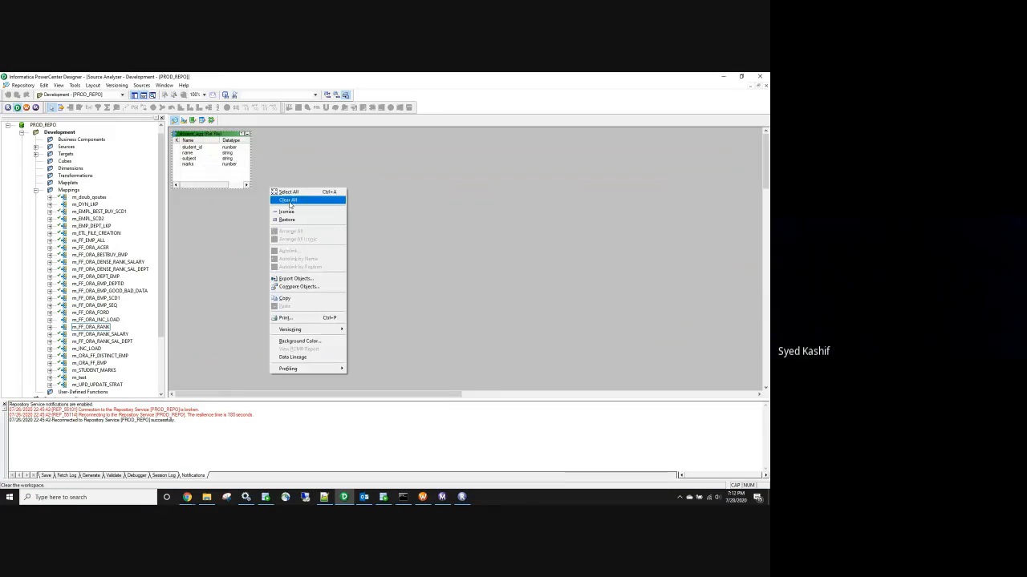
left_click(289, 200)
left_click(144, 95)
right_click(309, 167)
left_click(325, 178)
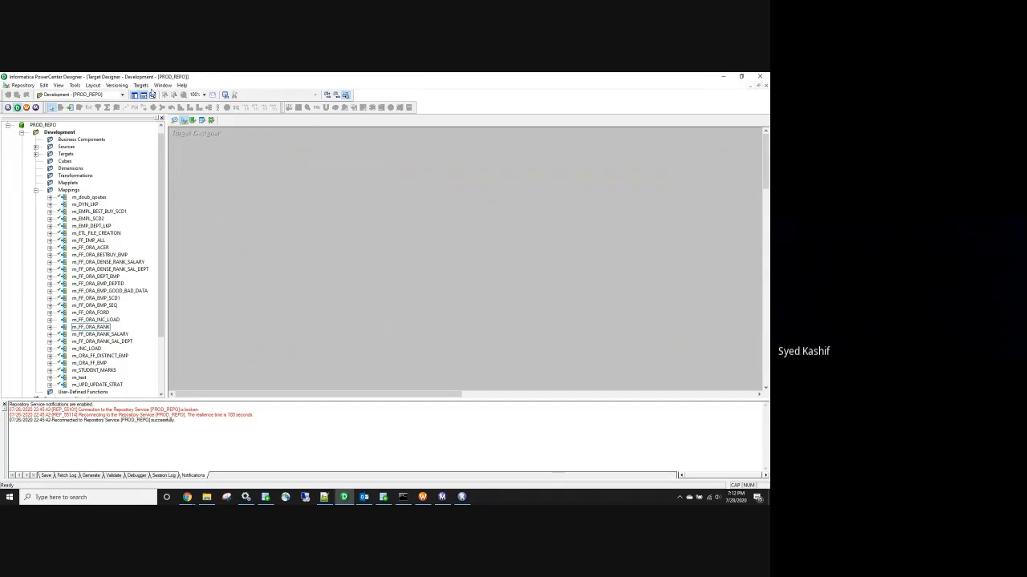
Start a target import from the database and enter the HR connection password
left_click(141, 85)
left_click(164, 102)
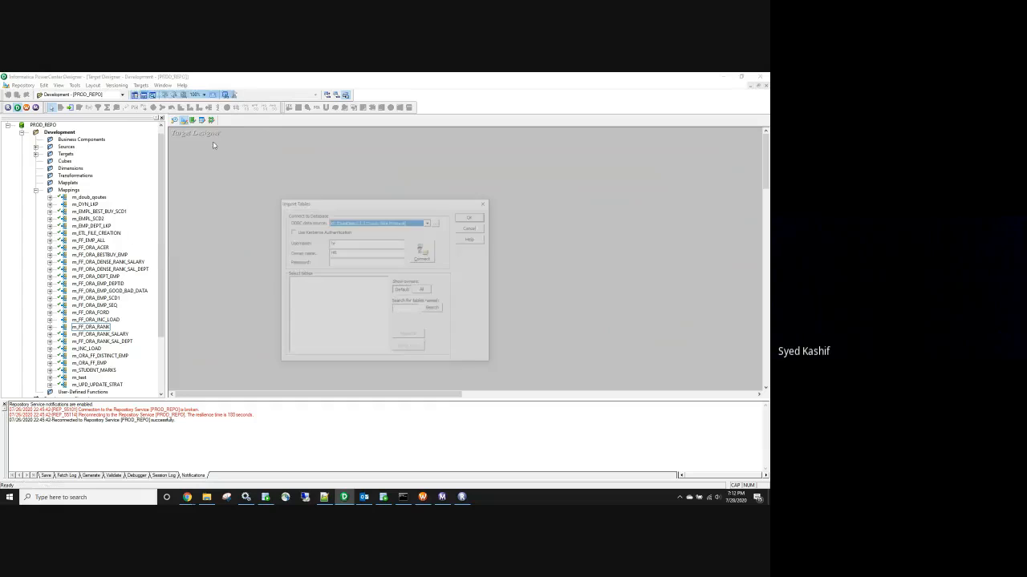
left_click(347, 263)
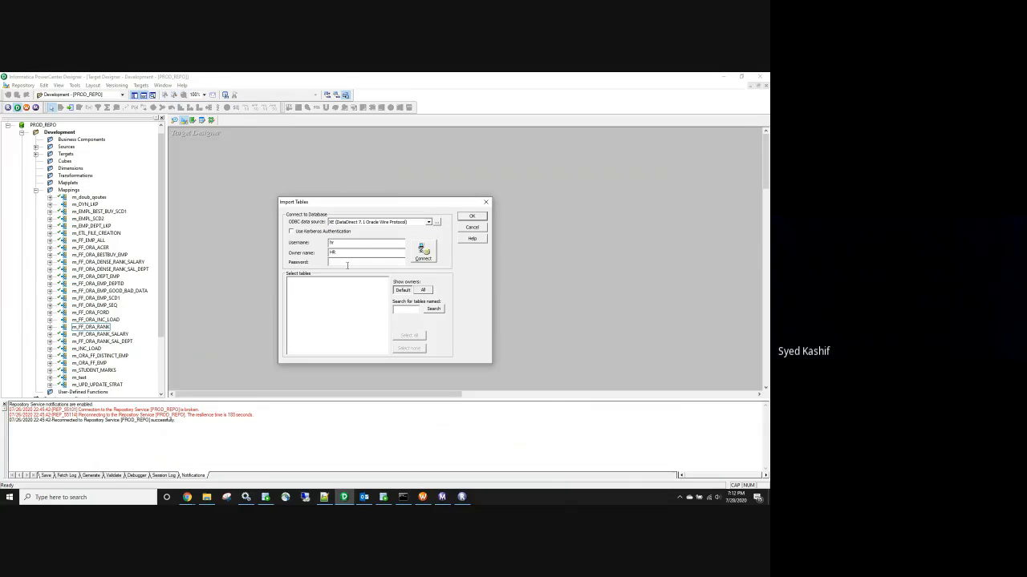
type("hr")
left_click(401, 311)
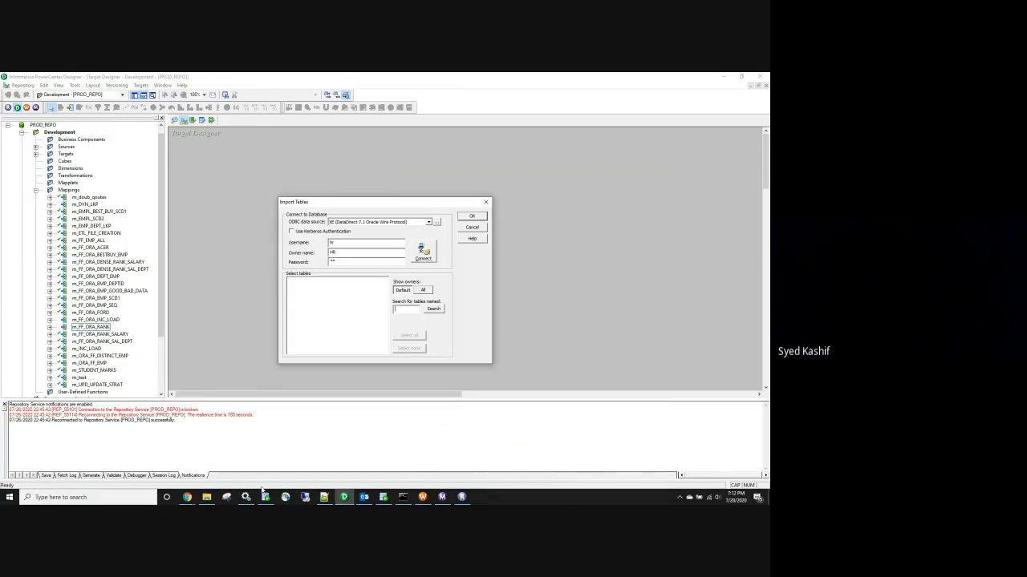
left_click(323, 497)
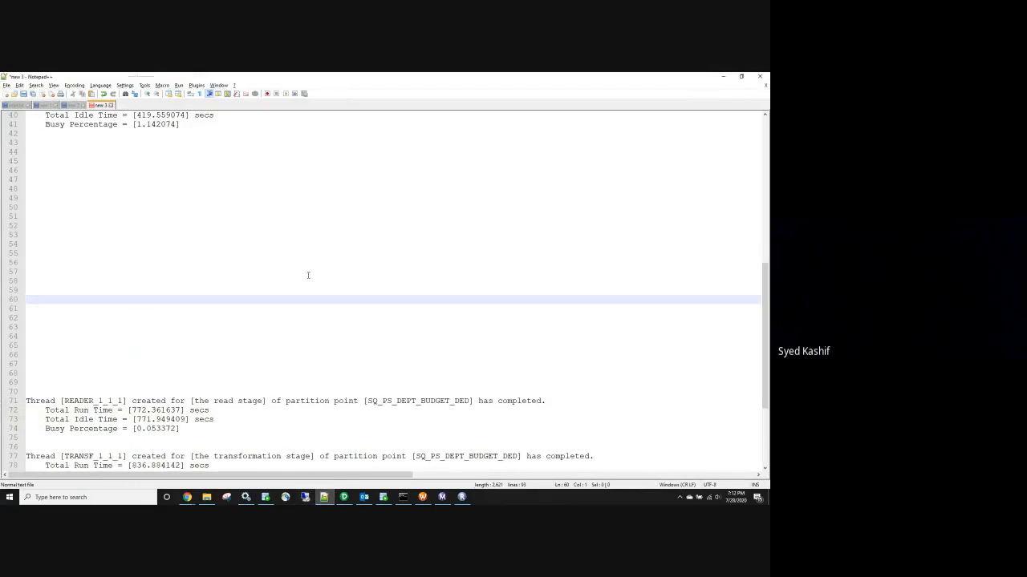
left_click(384, 498)
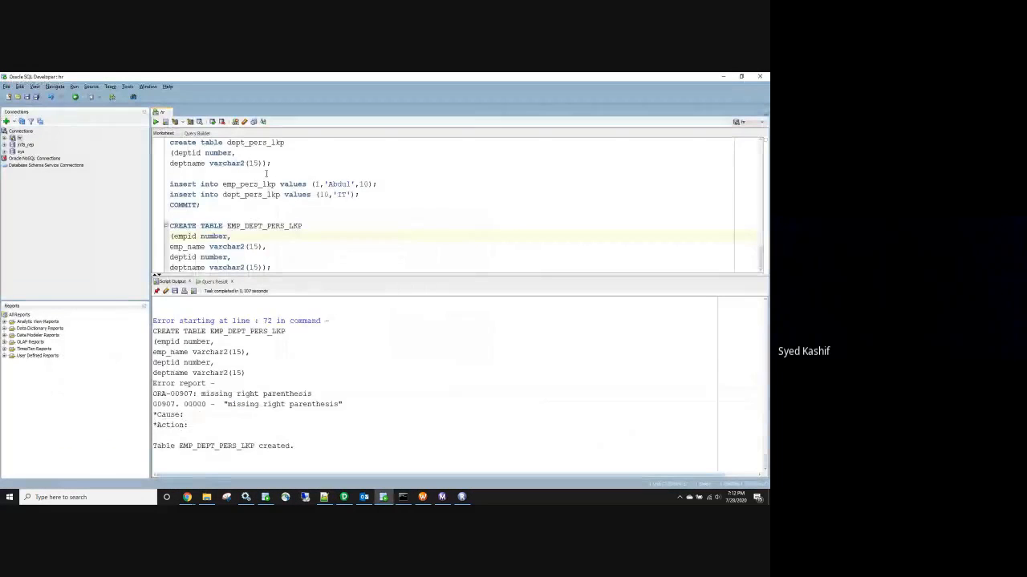
Copy the EMP_PERS_LKP name from SQL Developer, import it as a target, and save
scroll(253, 225, "up", 3)
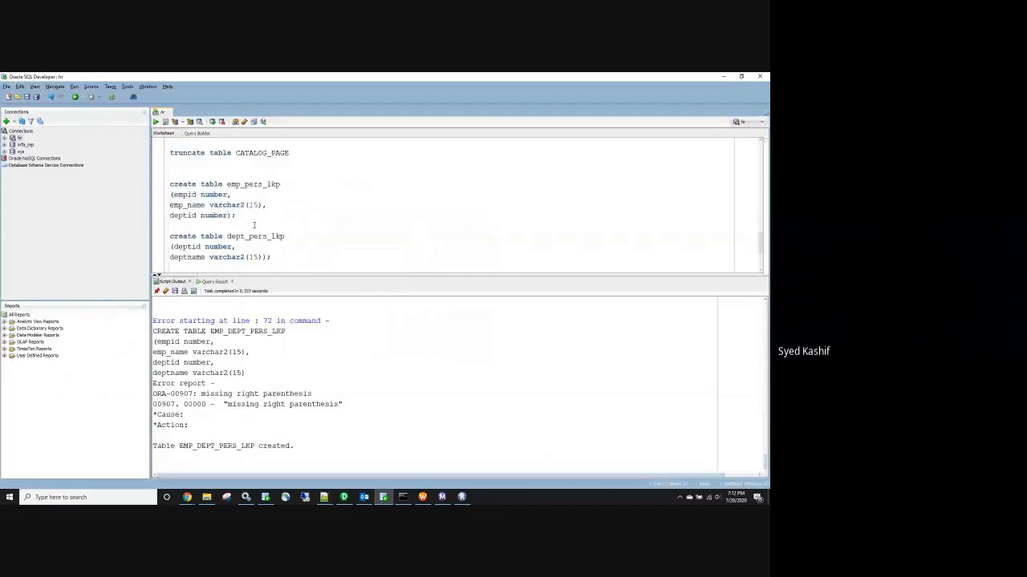
double_click(259, 184)
key("ctrl+c")
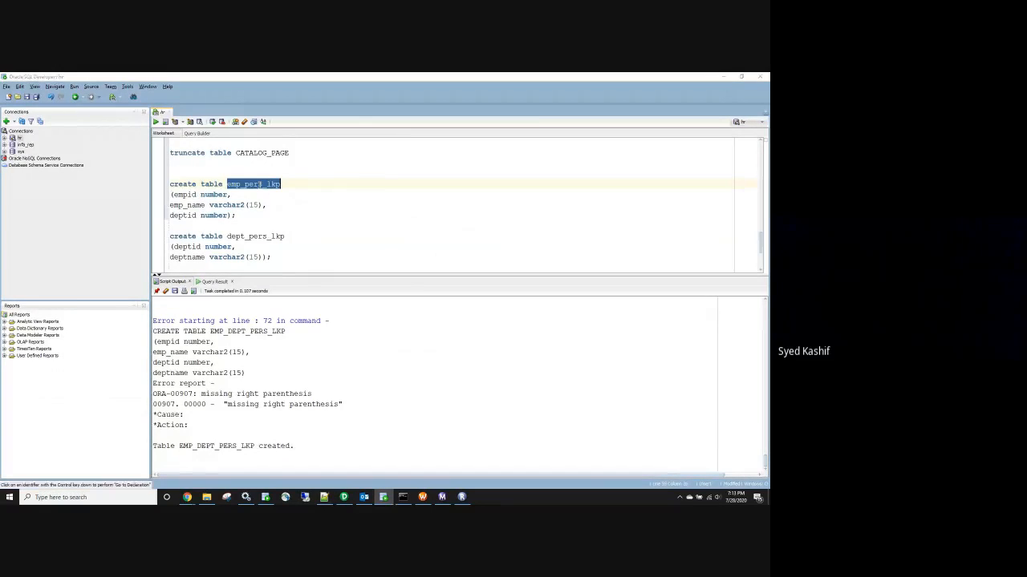
left_click(345, 497)
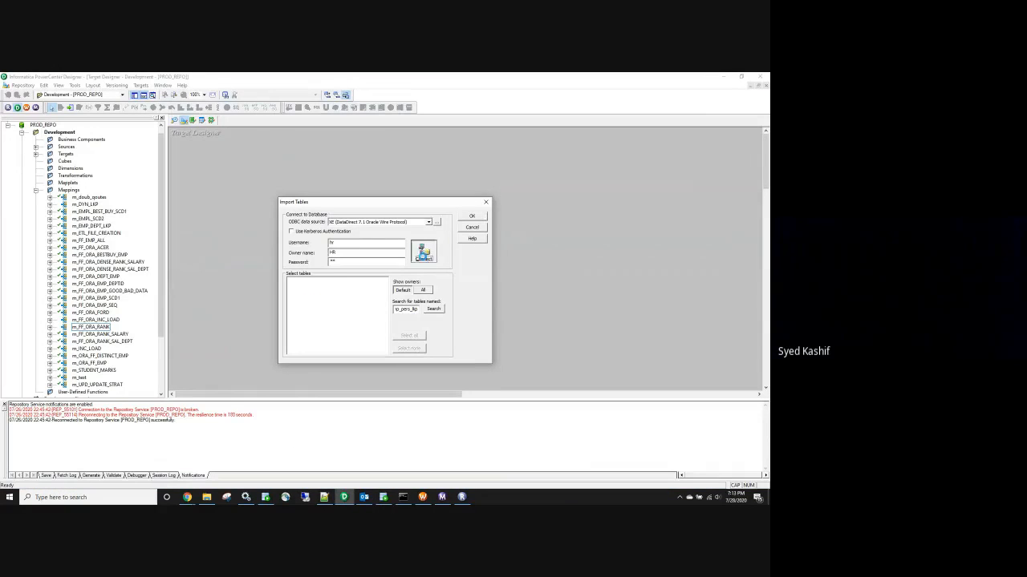
left_click(423, 254)
left_click(289, 281)
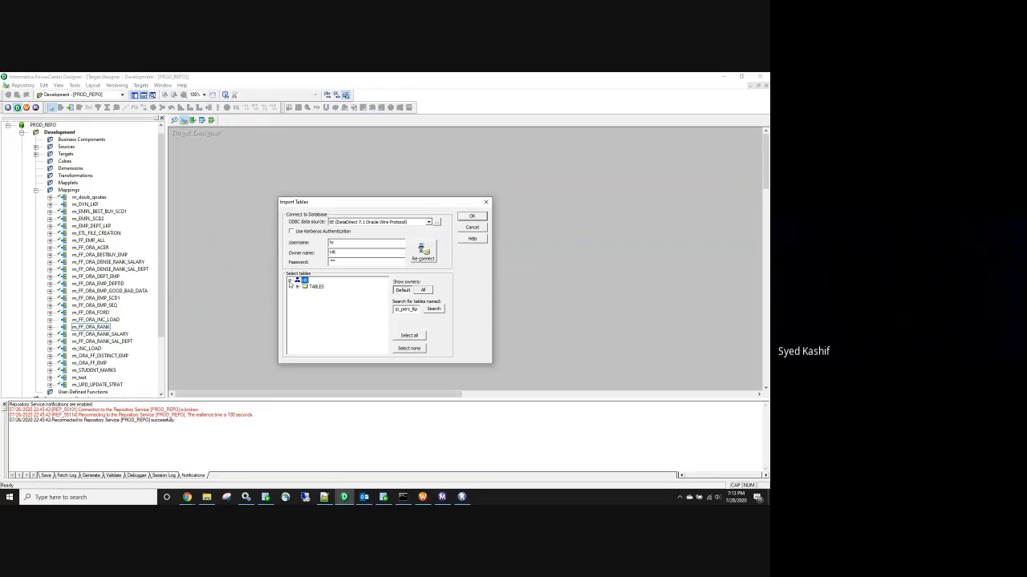
left_click(297, 286)
left_click(321, 294)
left_click(481, 218)
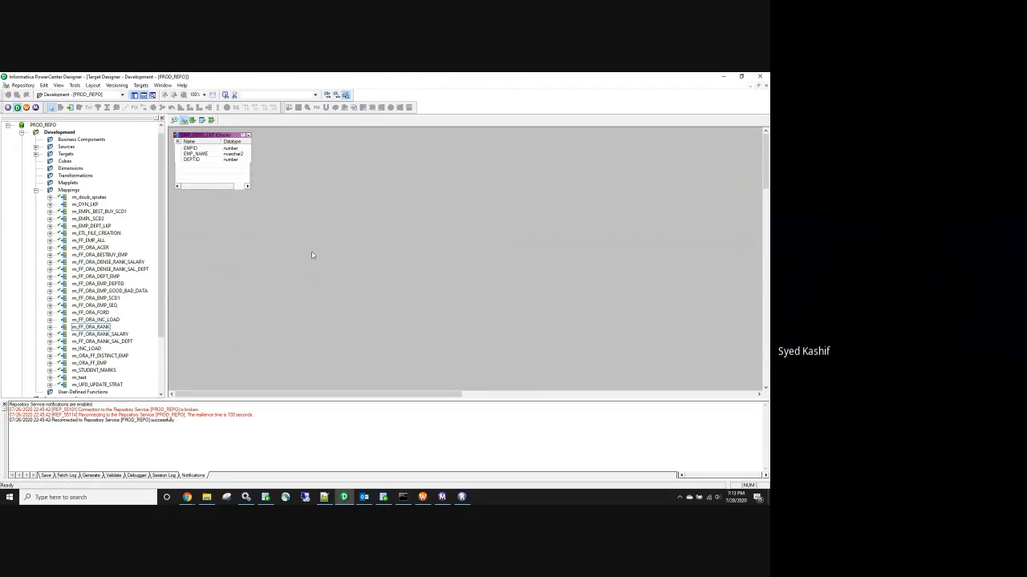
key("ctrl+s")
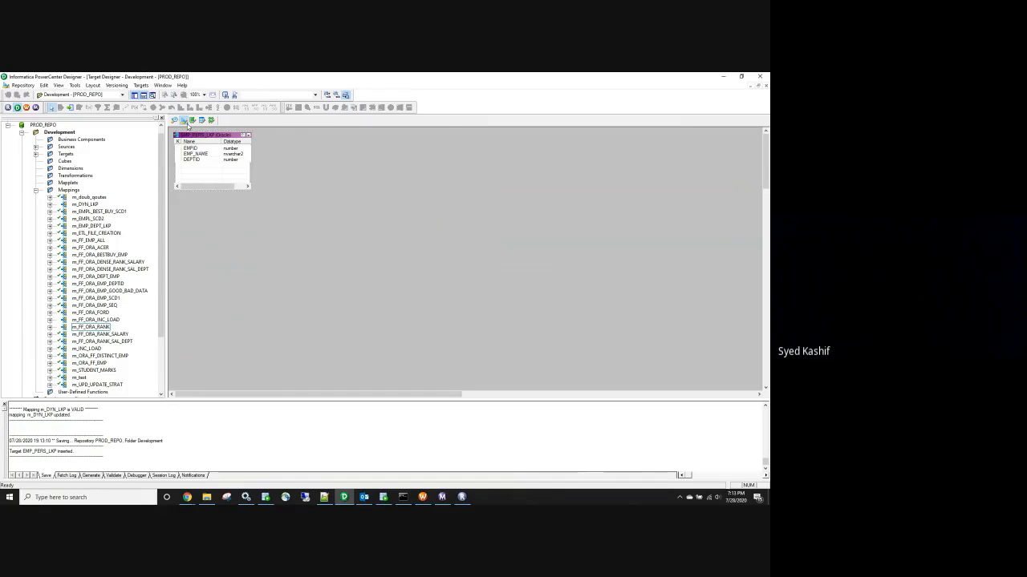
left_click_drag(207, 141, 272, 210)
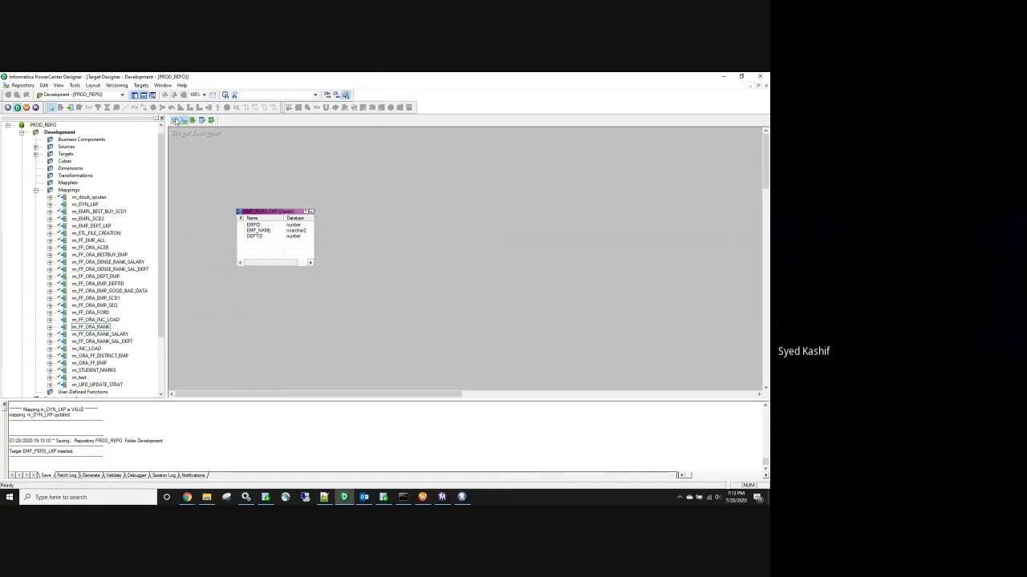
Import EMP_PERS_LKP from the HR schema as a source and save the repository
left_click(175, 120)
left_click(141, 85)
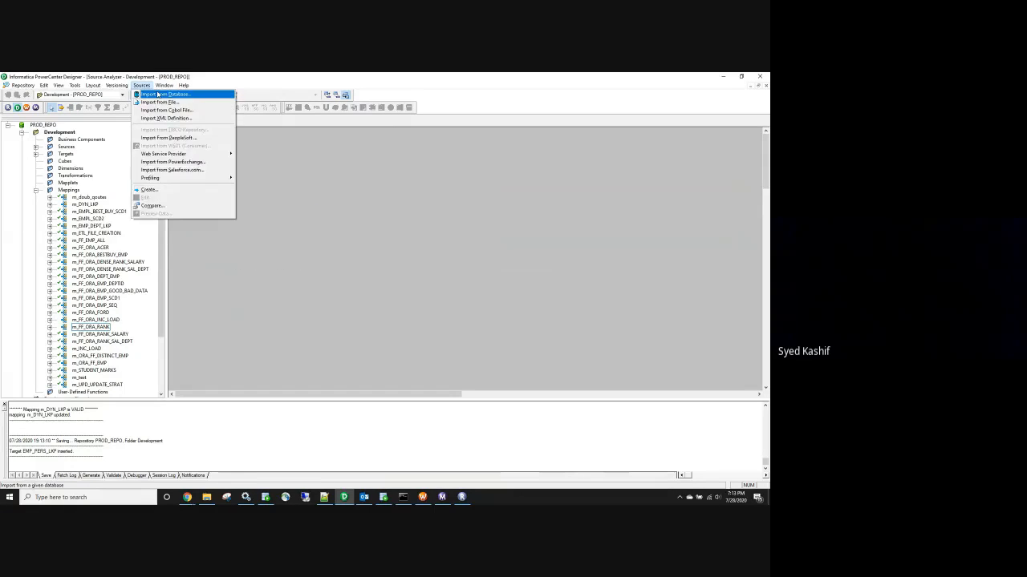
left_click(158, 94)
left_click(338, 260)
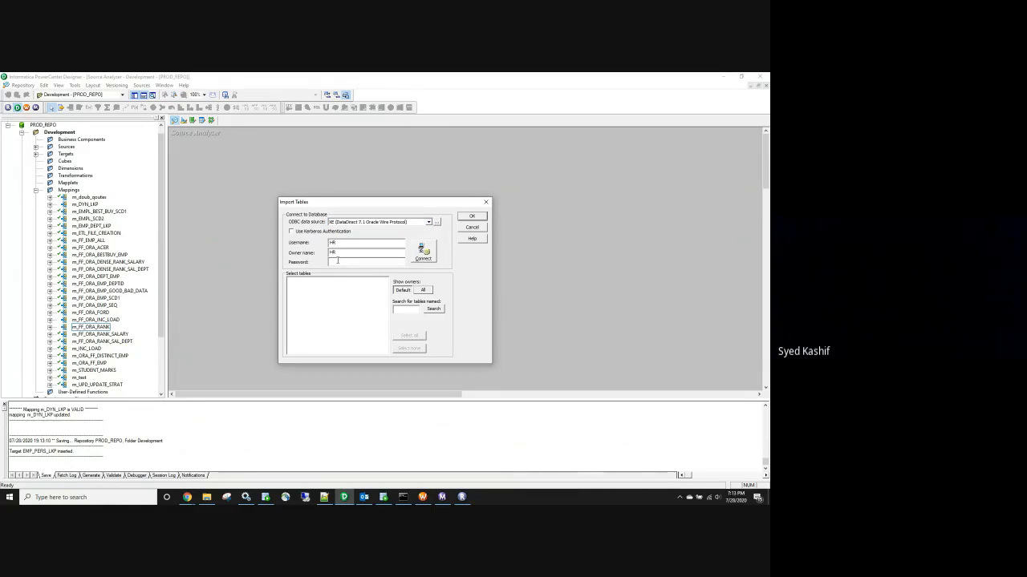
type("hr")
left_click(408, 308)
key("ctrl+v")
left_click(423, 252)
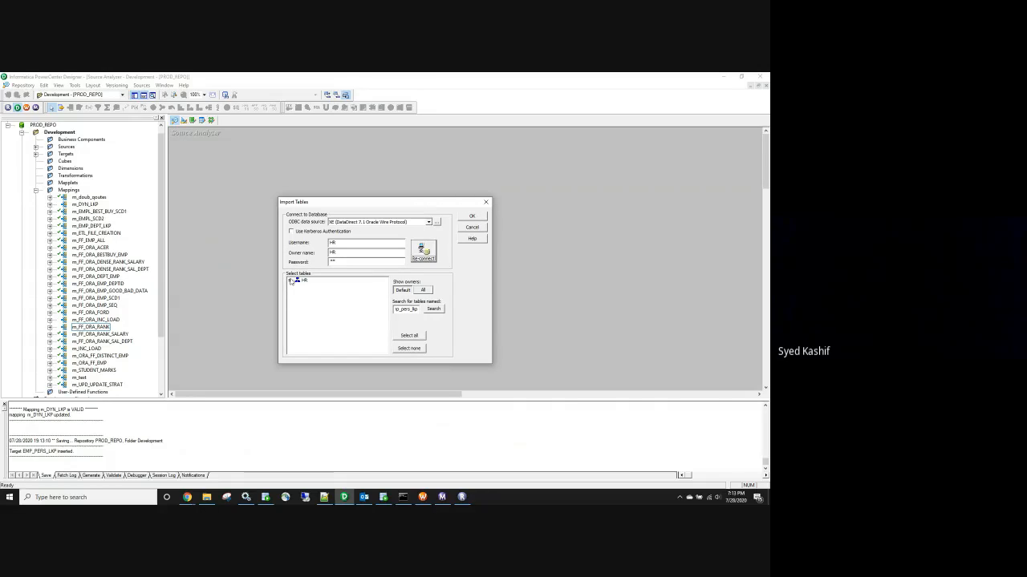
left_click(290, 281)
left_click(331, 293)
left_click(471, 217)
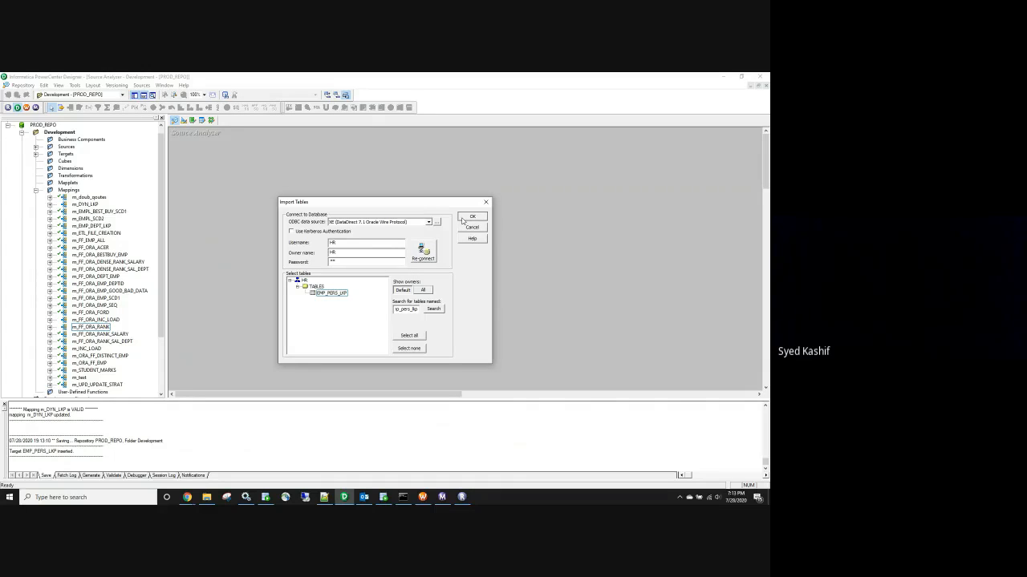
key("ctrl+s")
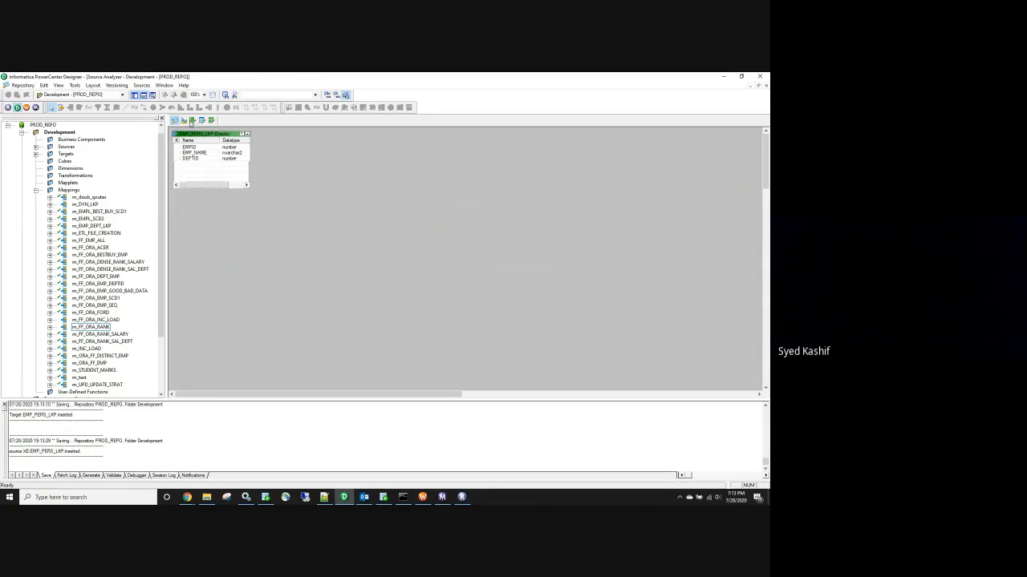
Clear the Target Designer canvas and copy the EMP_DEPT_PERS_LKP table name from SQL Developer
left_click(183, 120)
right_click(311, 163)
left_click(331, 176)
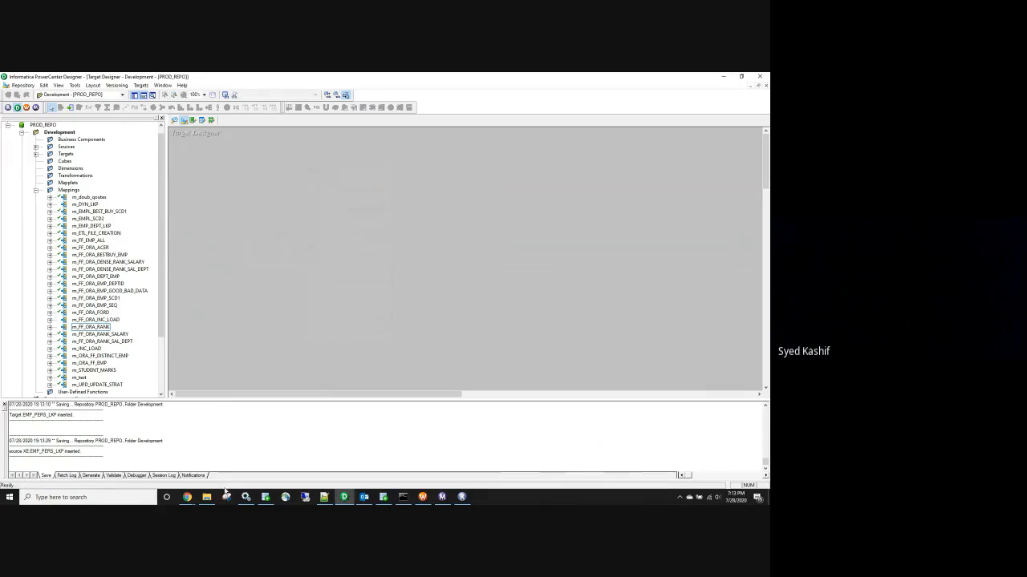
left_click(383, 498)
scroll(401, 209, "down", 3)
left_click(270, 225)
double_click(271, 225)
key("ctrl+c")
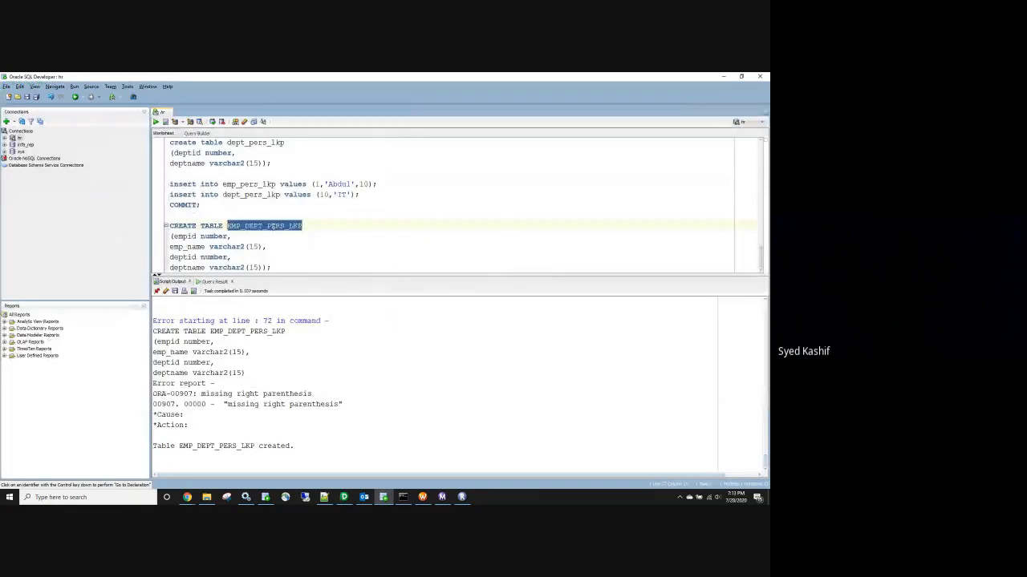
key("alt+Tab")
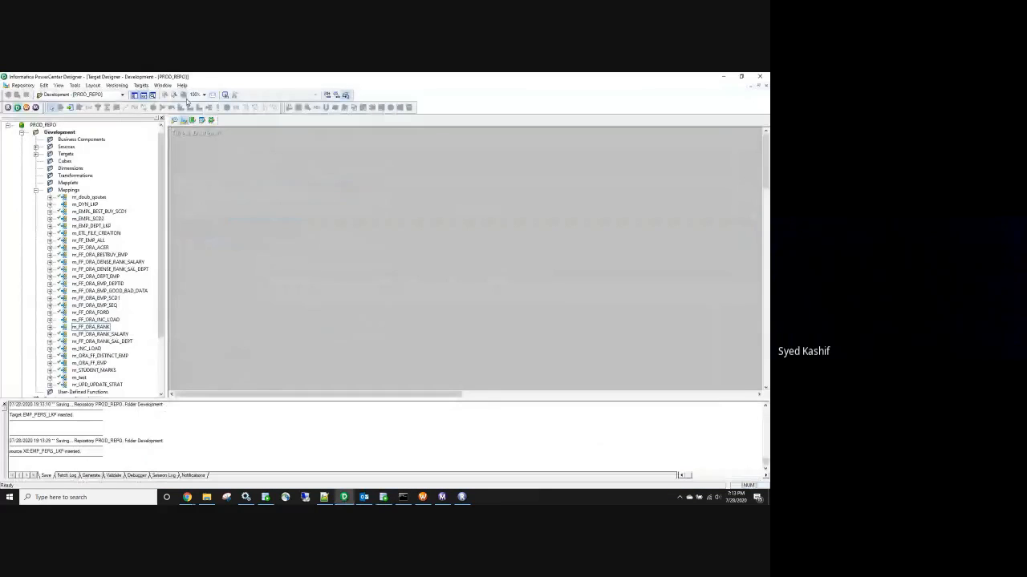
Import EMP_DEPT_PERS_LKP from the HR schema as a target and save
left_click(188, 101)
left_click(403, 309)
key("ctrl+v")
left_click(425, 255)
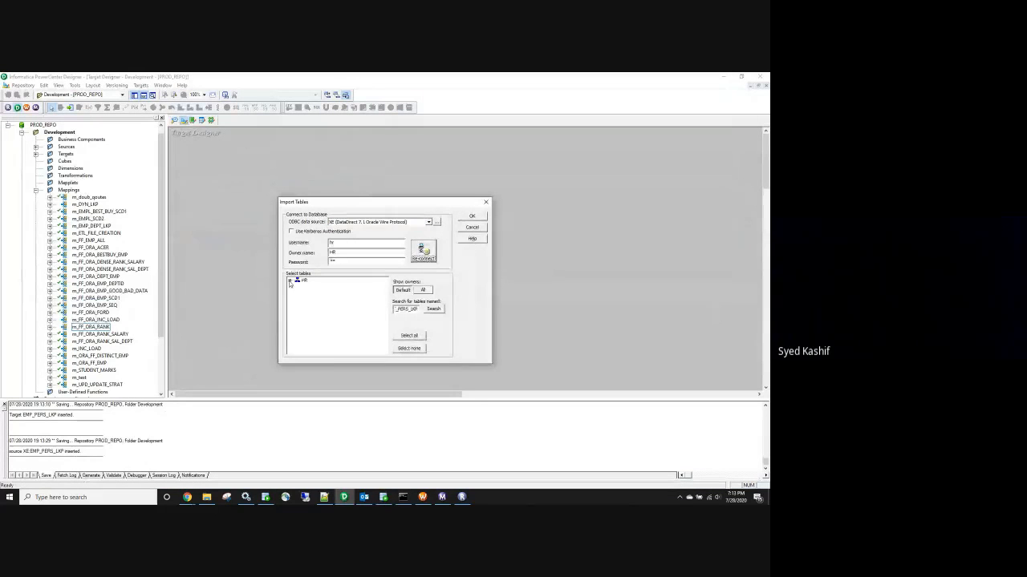
left_click(289, 281)
left_click(298, 286)
left_click(336, 292)
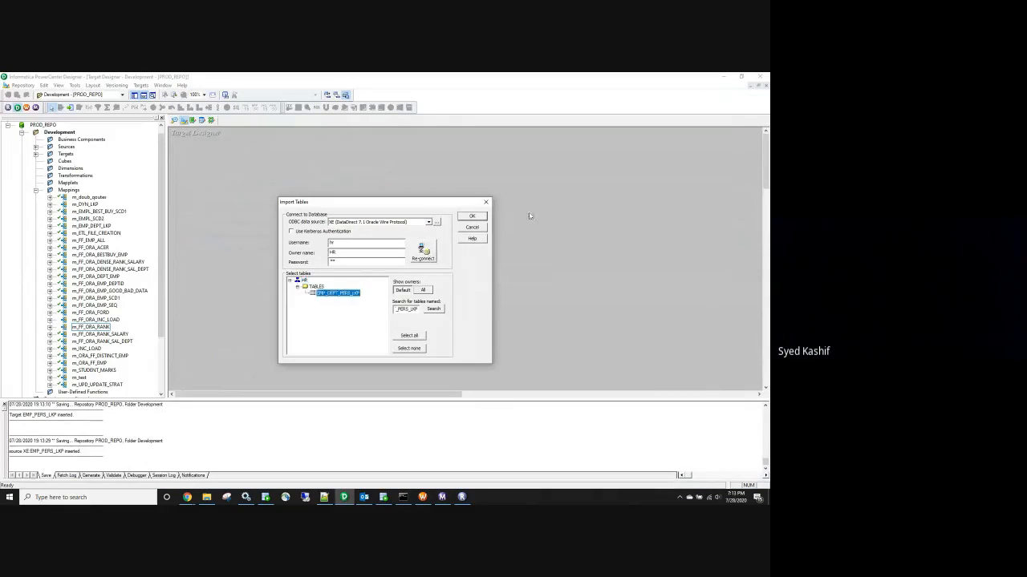
left_click(482, 216)
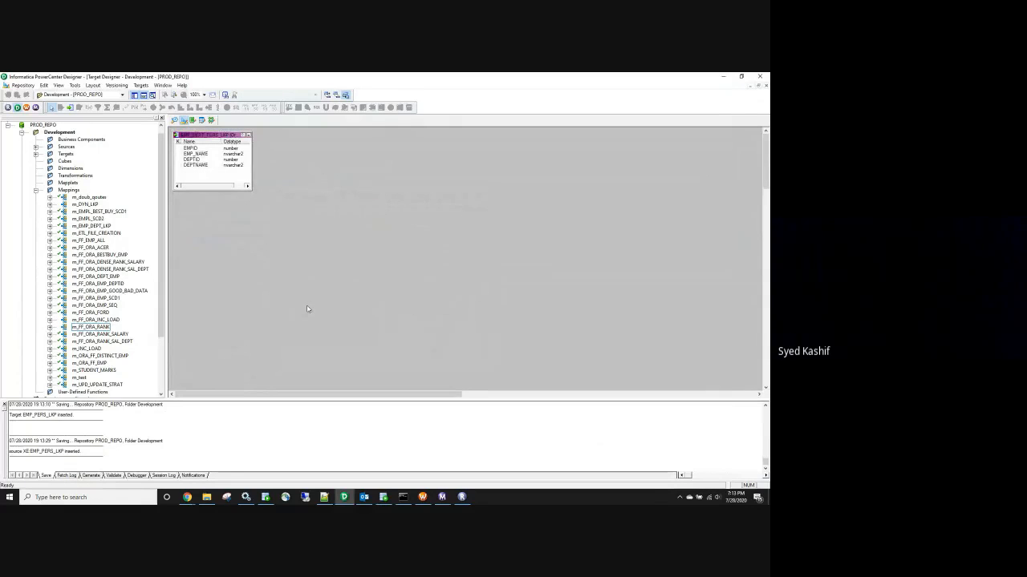
key("ctrl+s")
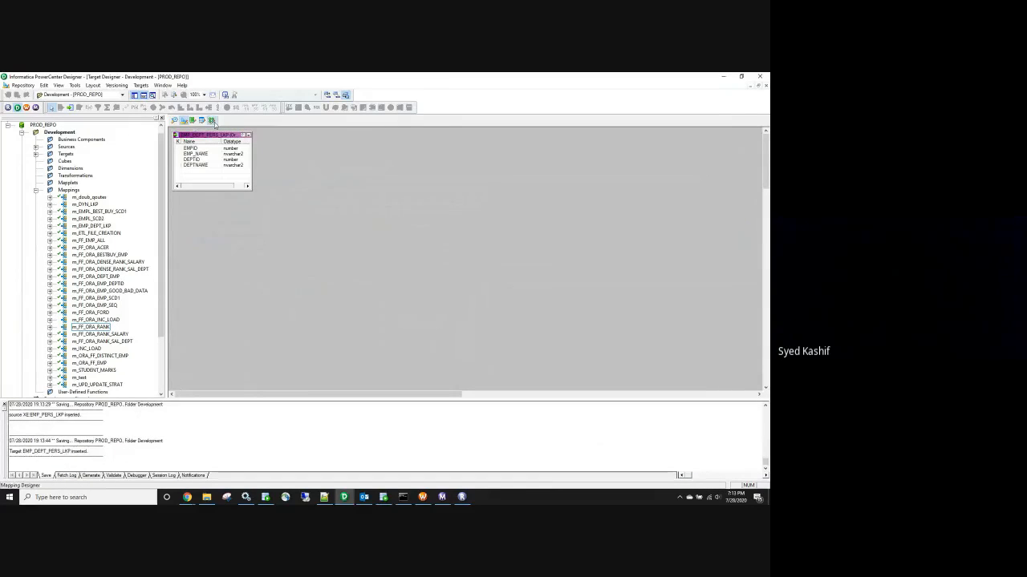
Create a new mapping named m_EMP_DEPT_PERS_LKP in the Mapping Designer
left_click(212, 122)
left_click(144, 86)
left_click(149, 94)
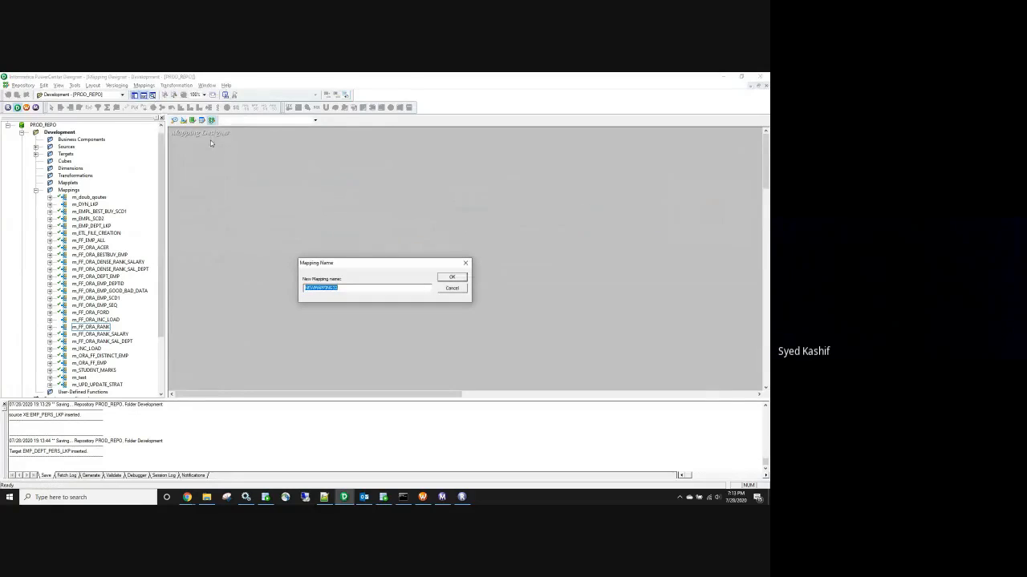
type("m_")
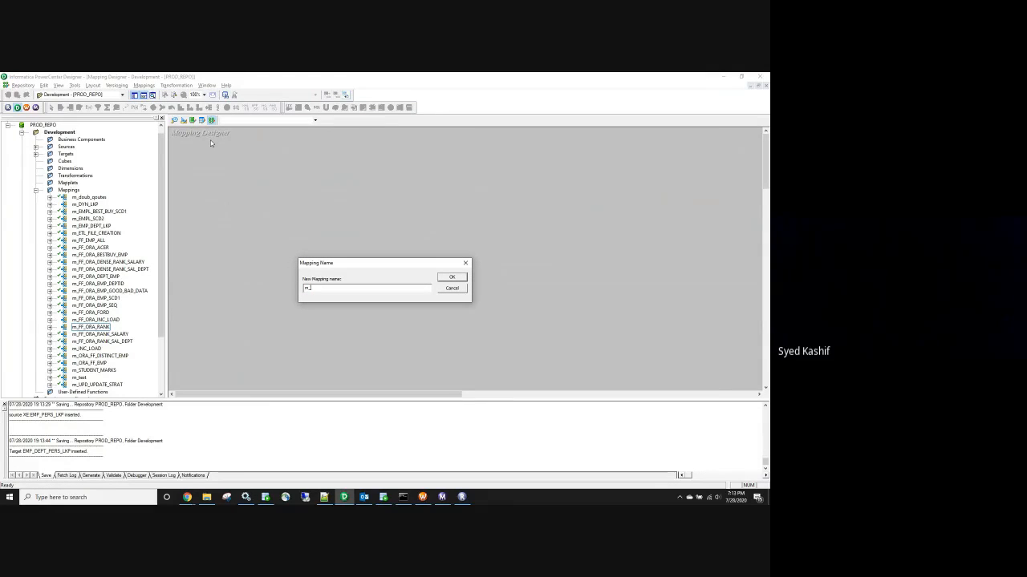
type("EMP_DEPT_PERS_LKP")
left_click(452, 278)
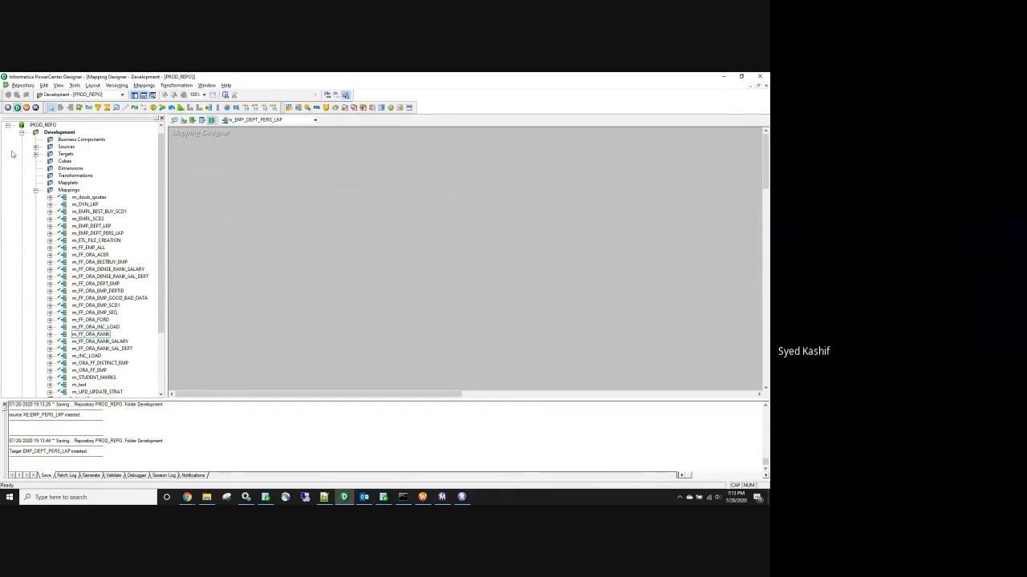
Drag source EMP_PERS_LKP and target EMP_DEPT_PERS_LKP onto the mapping canvas
left_click(36, 148)
left_click(49, 161)
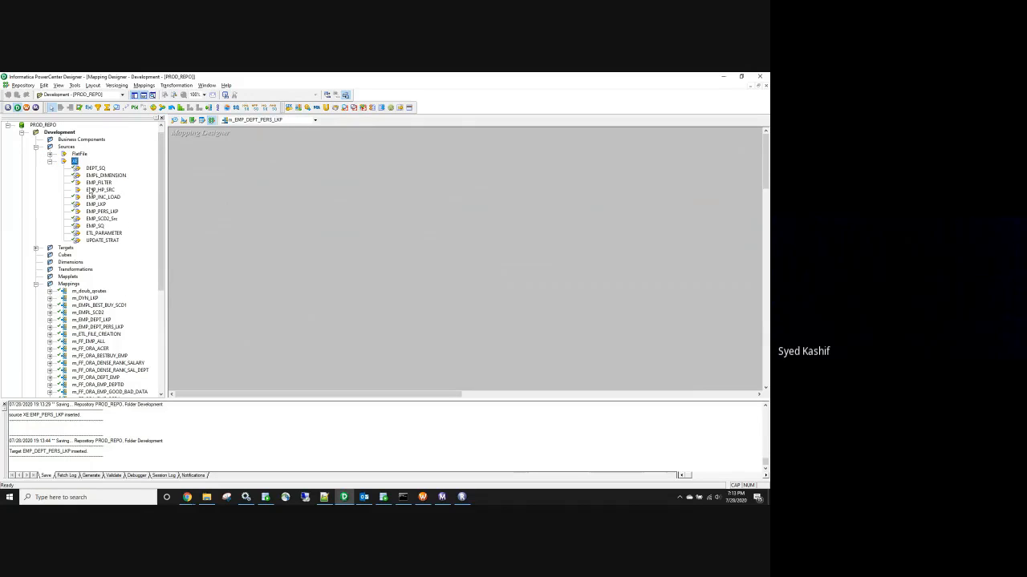
left_click(98, 225)
left_click(99, 211)
left_click_drag(96, 212, 241, 181)
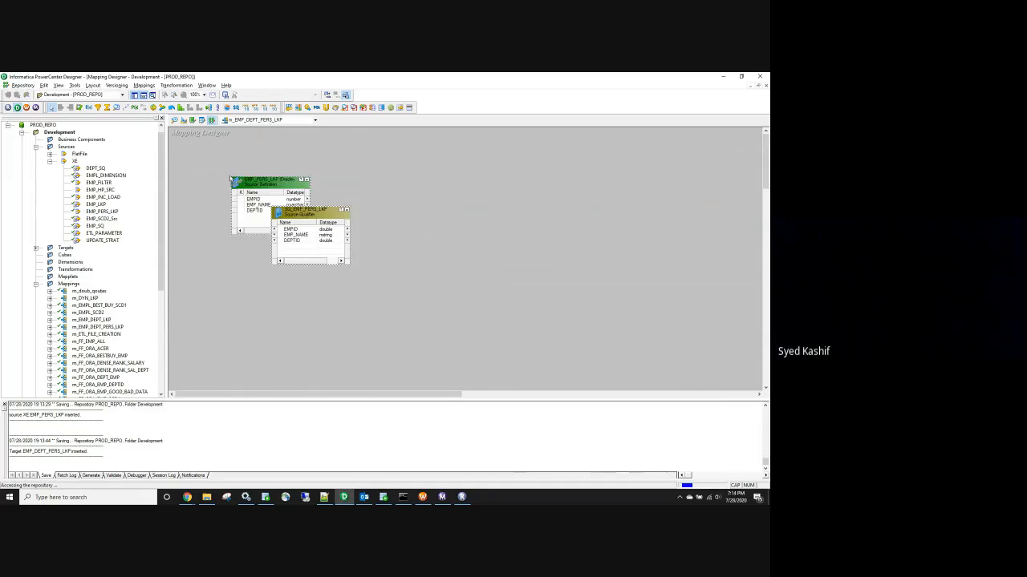
left_click(50, 162)
left_click(36, 147)
double_click(65, 154)
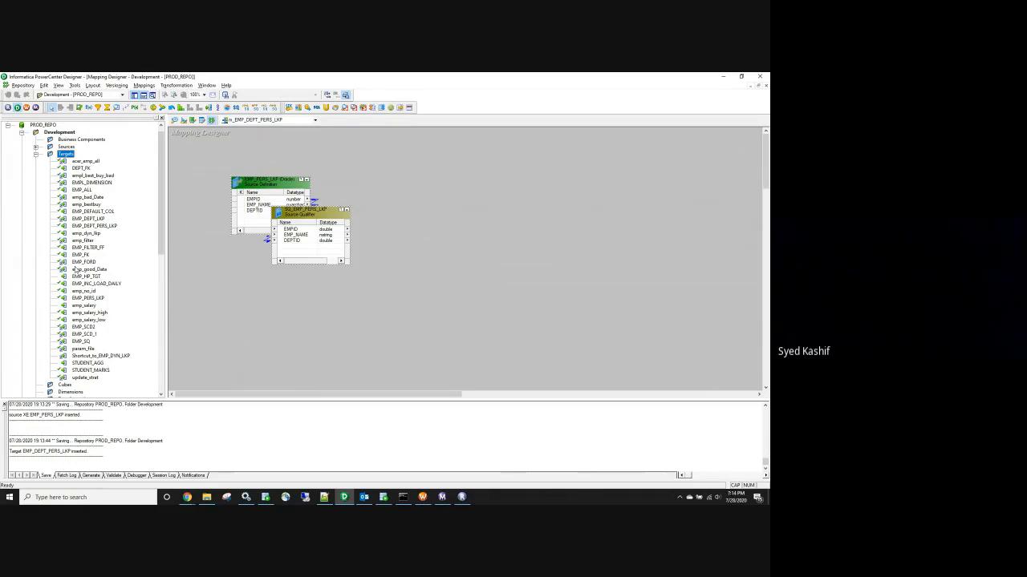
left_click_drag(89, 225, 436, 206)
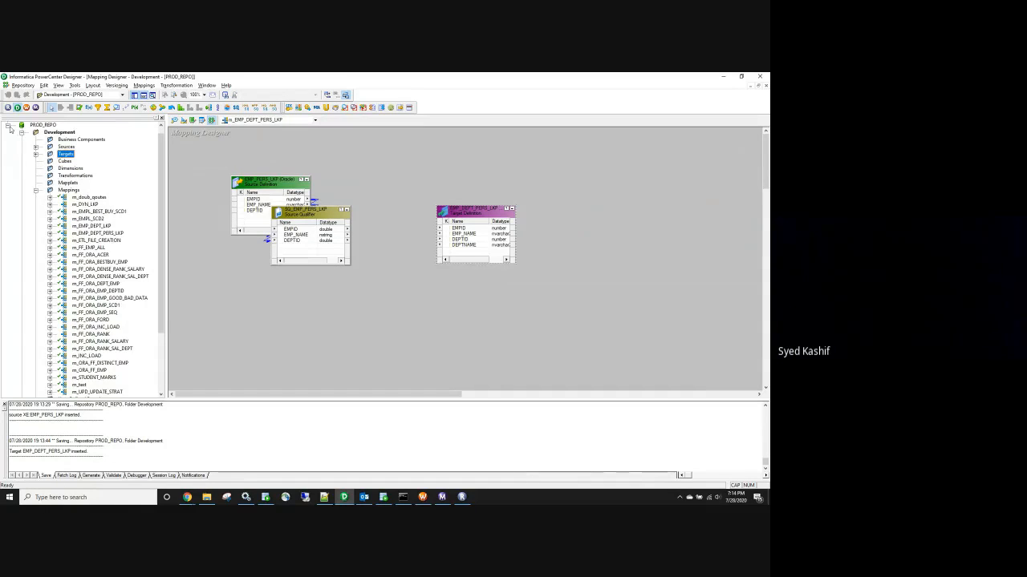
left_click(161, 118)
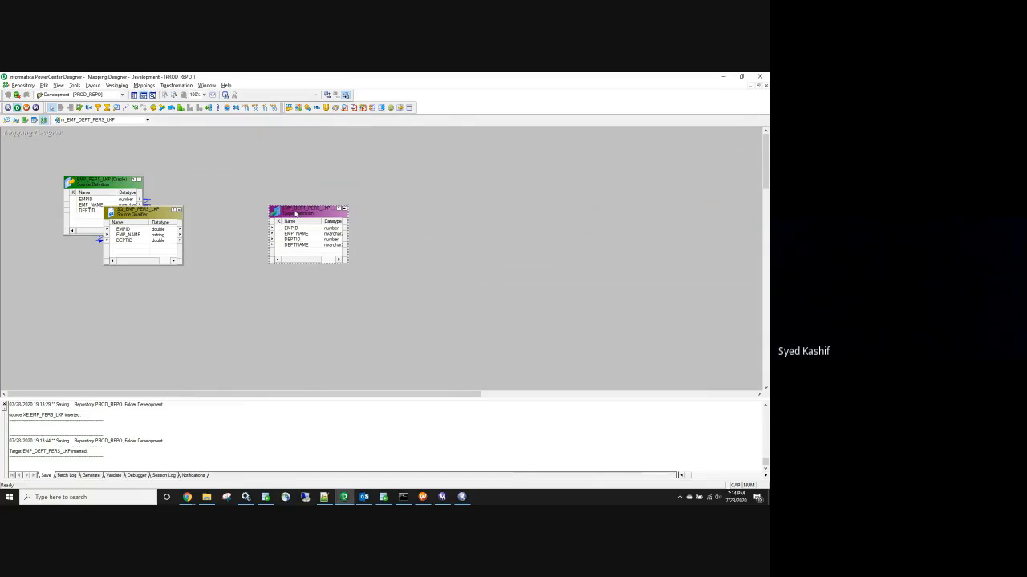
left_click_drag(298, 213, 566, 201)
Place a Lookup transformation on the canvas and choose to import its table from a relational database
left_click(152, 95)
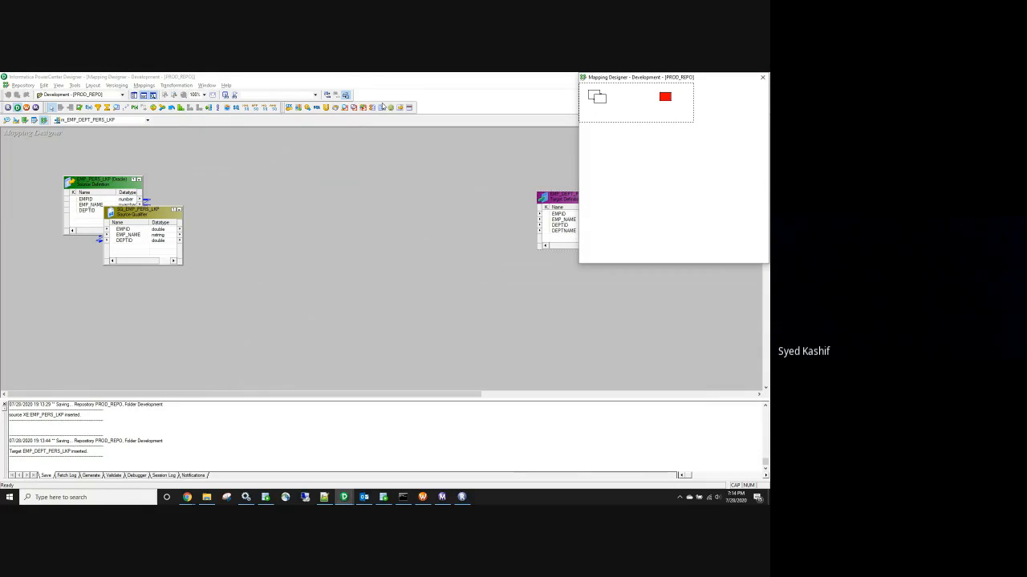
left_click(762, 79)
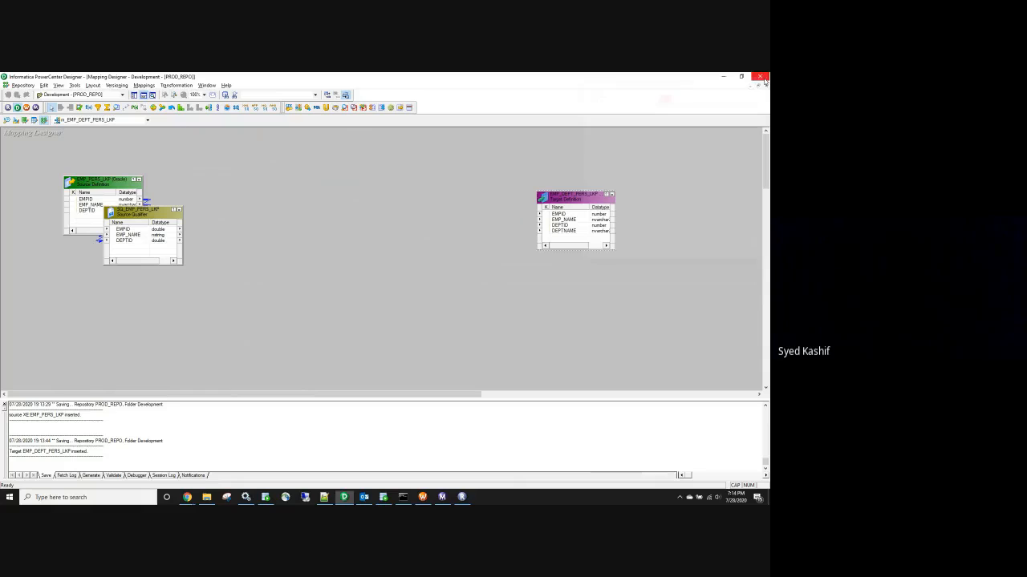
left_click(115, 108)
left_click(282, 192)
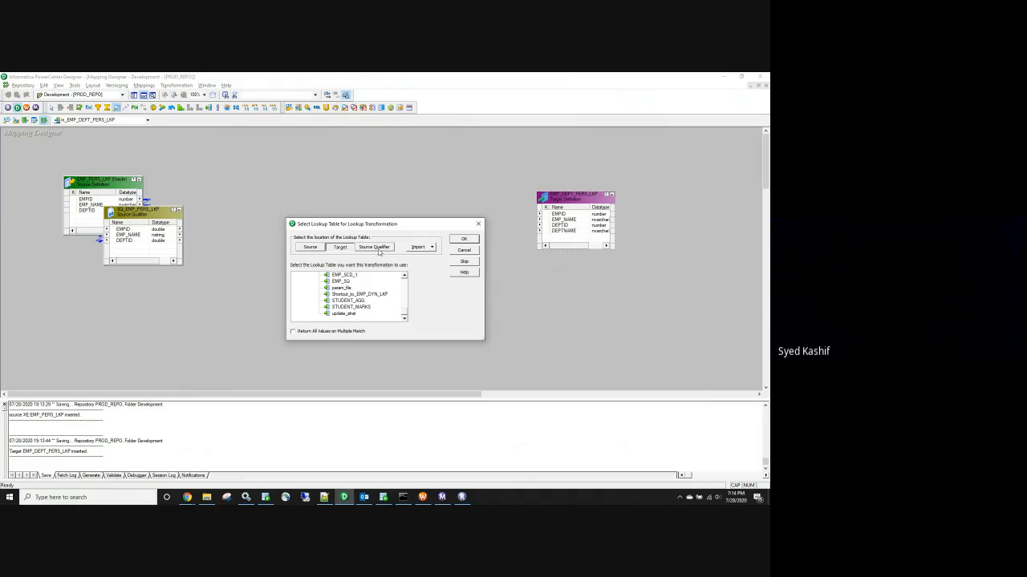
left_click(419, 247)
left_click(437, 258)
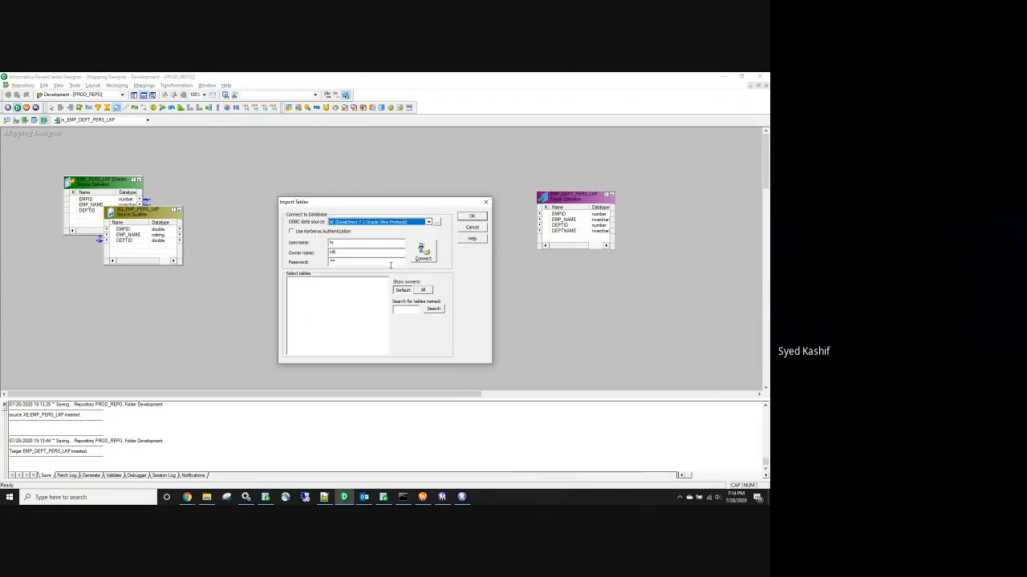
left_click(406, 309)
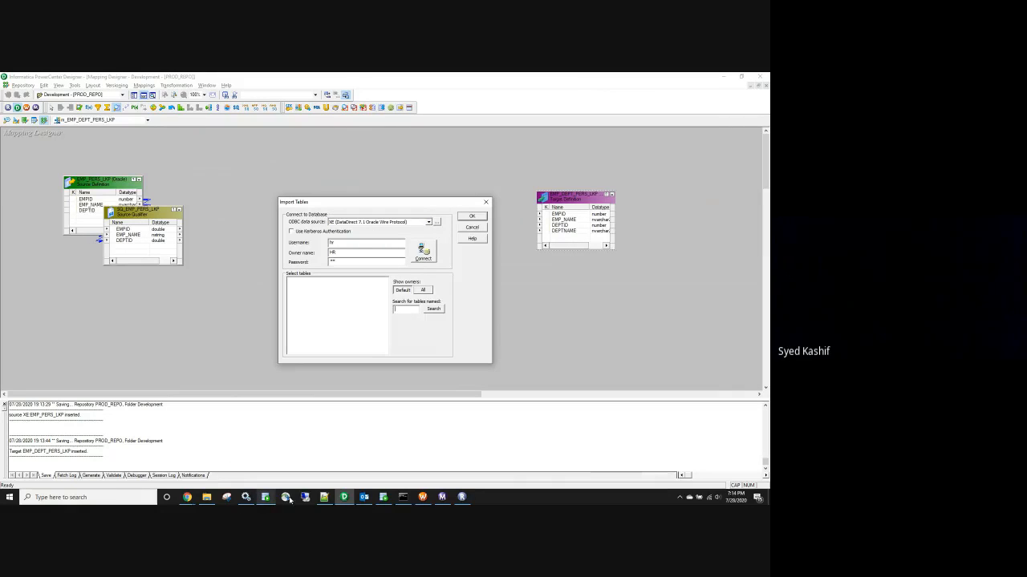
Search the HR schema for DEPT_PERS_LKP and import it as the lookup table
left_click(383, 498)
scroll(281, 217, "up", 5)
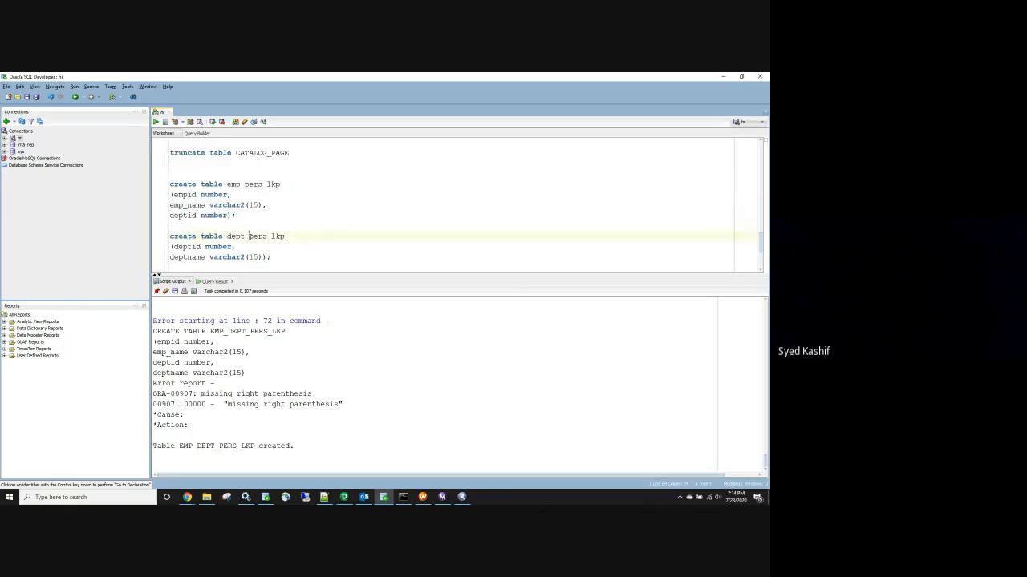
double_click(249, 236)
key("ctrl+c")
key("alt+Tab")
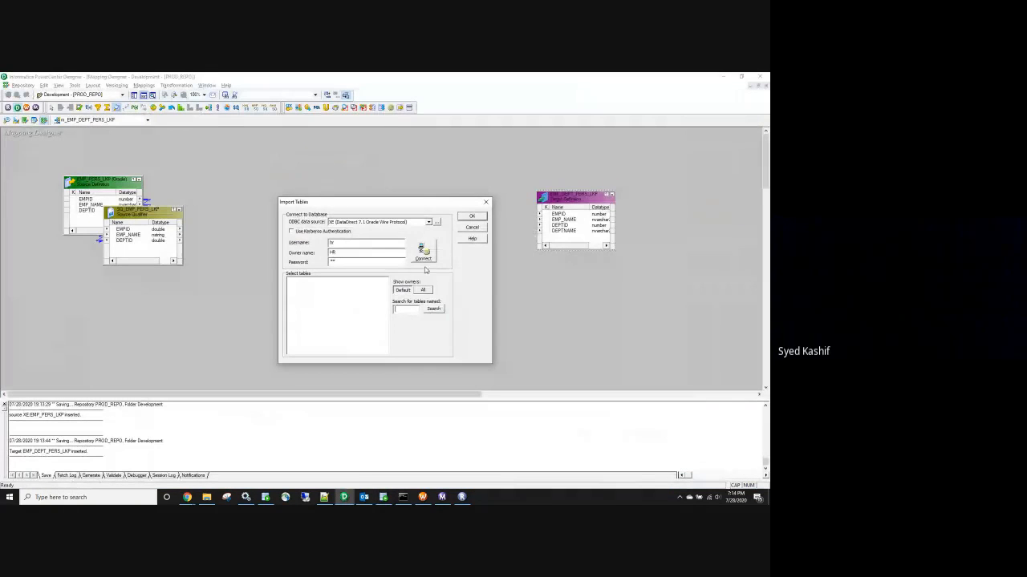
key("ctrl+v")
left_click(423, 251)
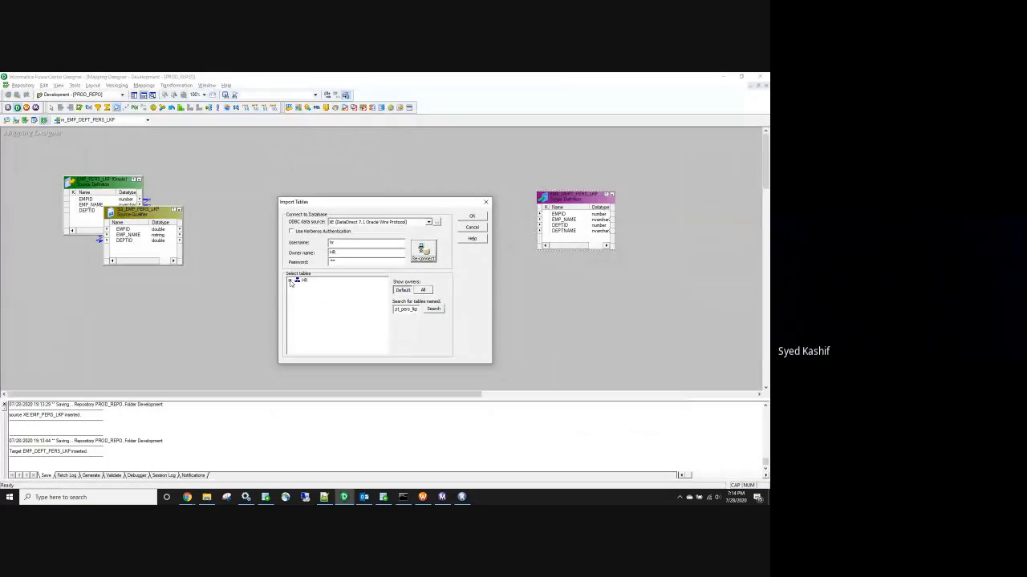
left_click(290, 282)
left_click(298, 288)
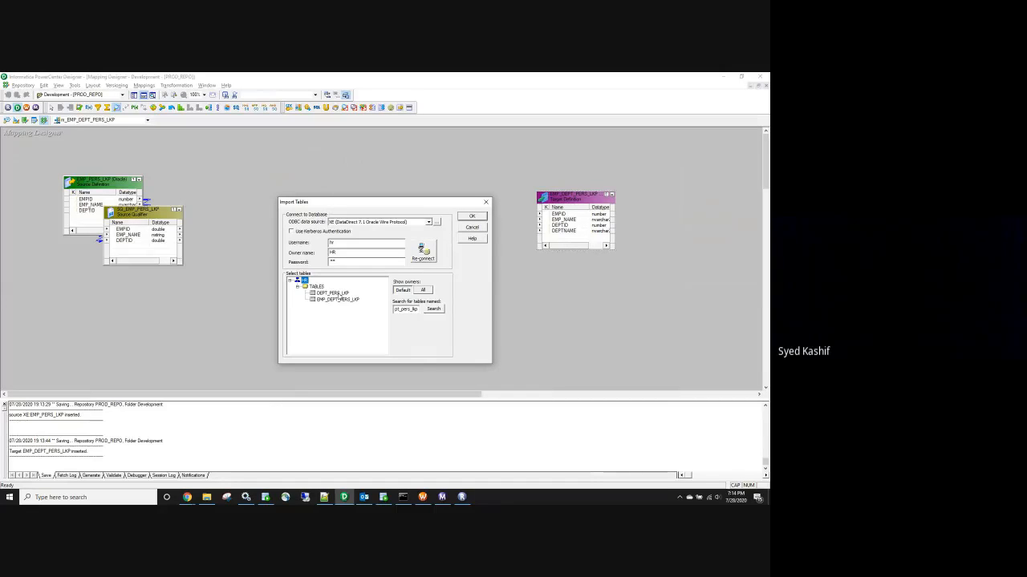
left_click(333, 292)
left_click(470, 216)
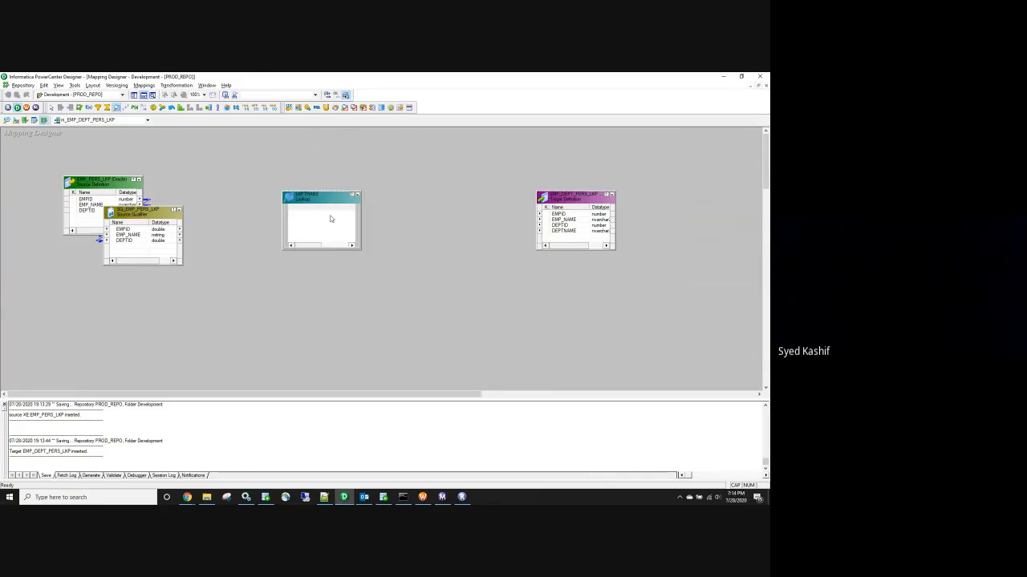
Link the Source Qualifier's DEPTID port into the lookup
left_click_drag(319, 215, 313, 188)
left_click(136, 242)
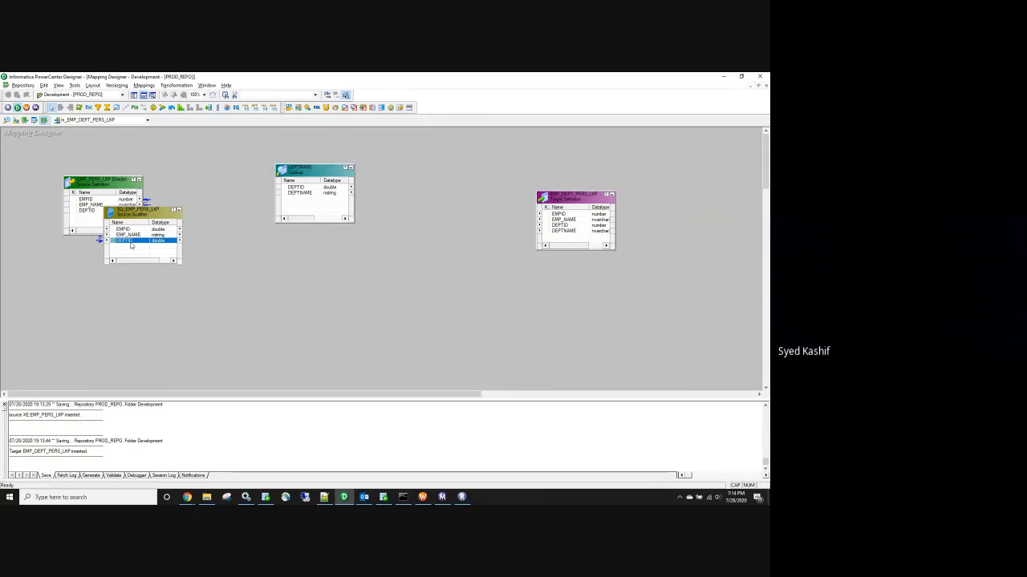
left_click_drag(131, 242, 295, 207)
Rename the lookup's input port to in_DEPTID and add the condition DEPTID = in_DEPTID
double_click(303, 169)
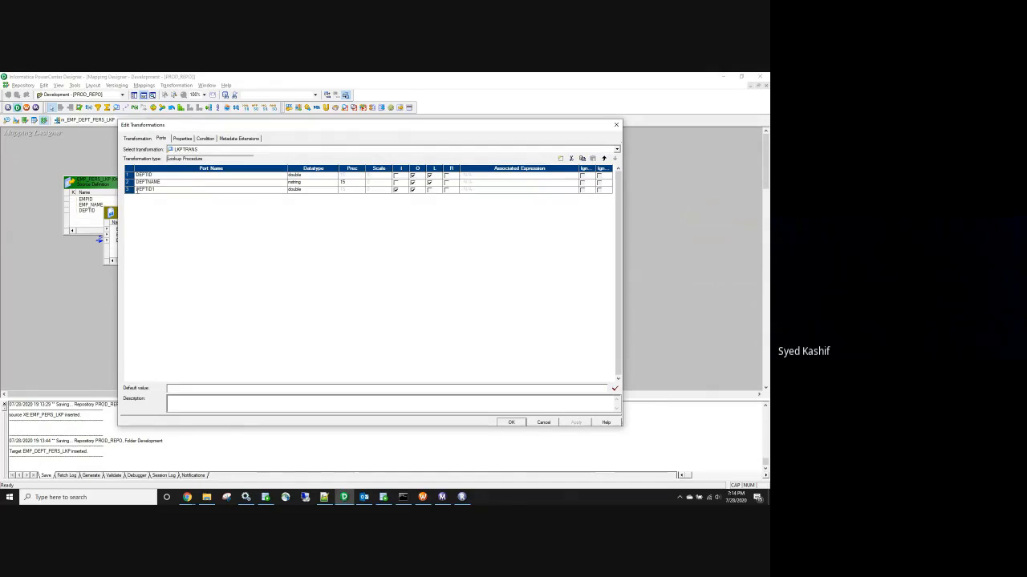
left_click(137, 189)
type("in_")
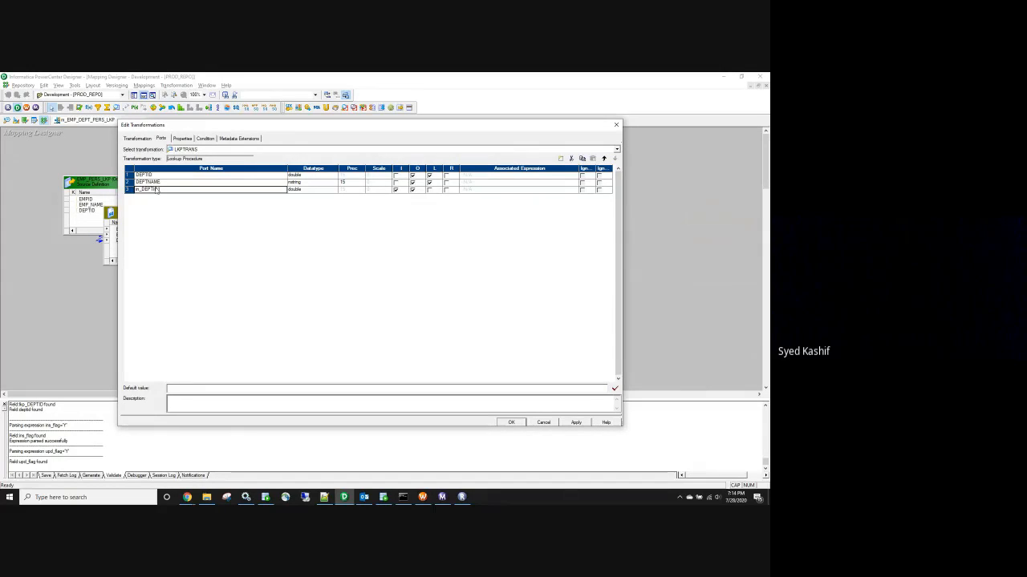
left_click(205, 138)
left_click(559, 159)
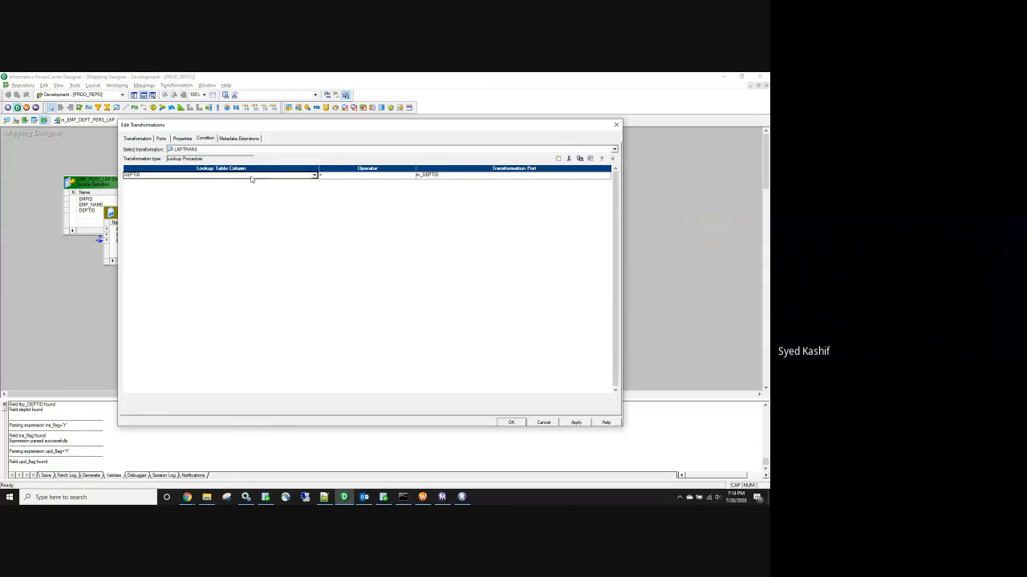
left_click(251, 177)
left_click(248, 183)
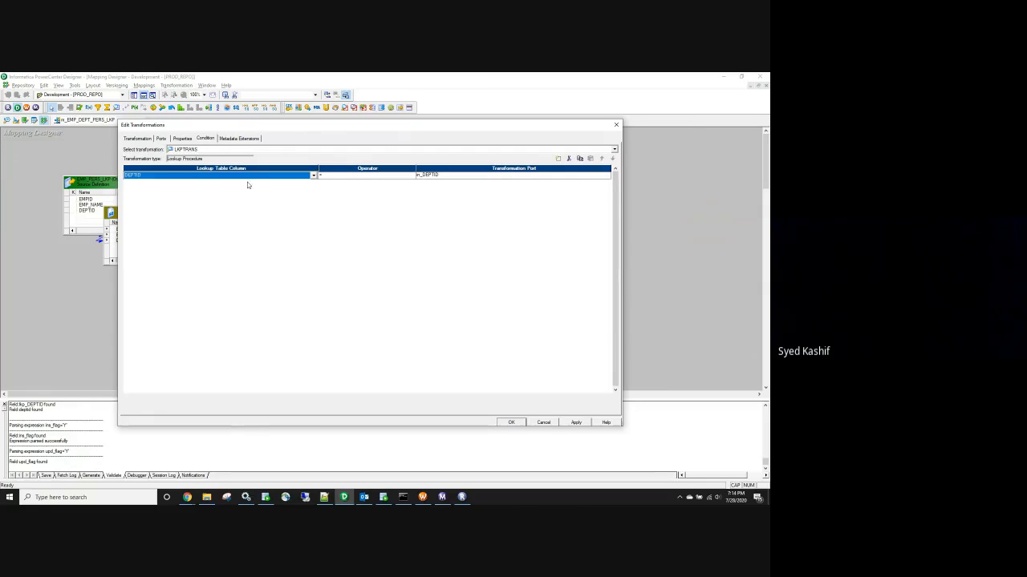
Rename the lookup transformation to LKP_DEPT_PERS_LKP and apply the changes
left_click(178, 139)
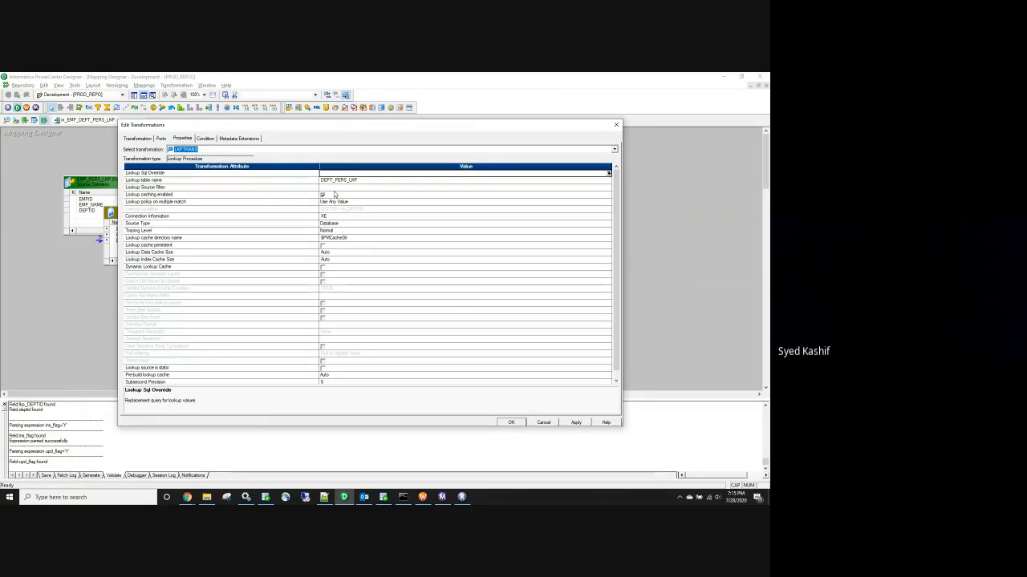
left_click(332, 181)
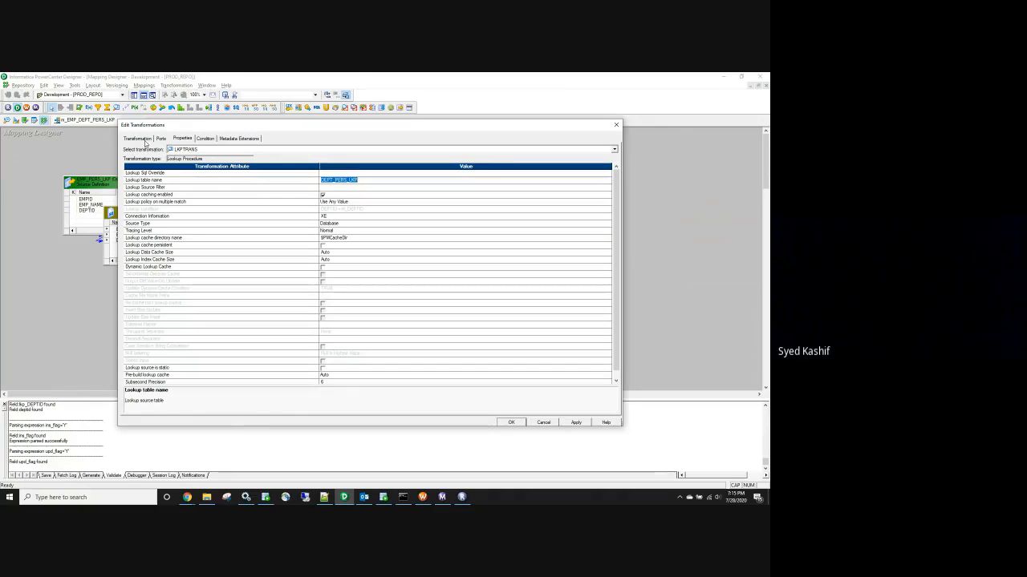
left_click(140, 139)
left_click(604, 150)
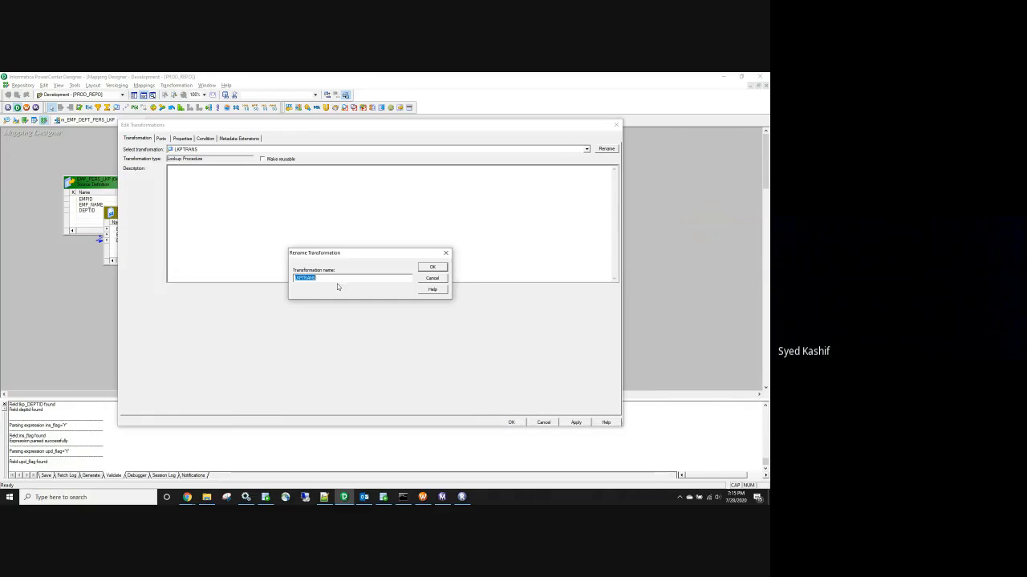
left_click_drag(328, 277, 311, 278)
type("_DEPT_PERS_LKP")
left_click(431, 267)
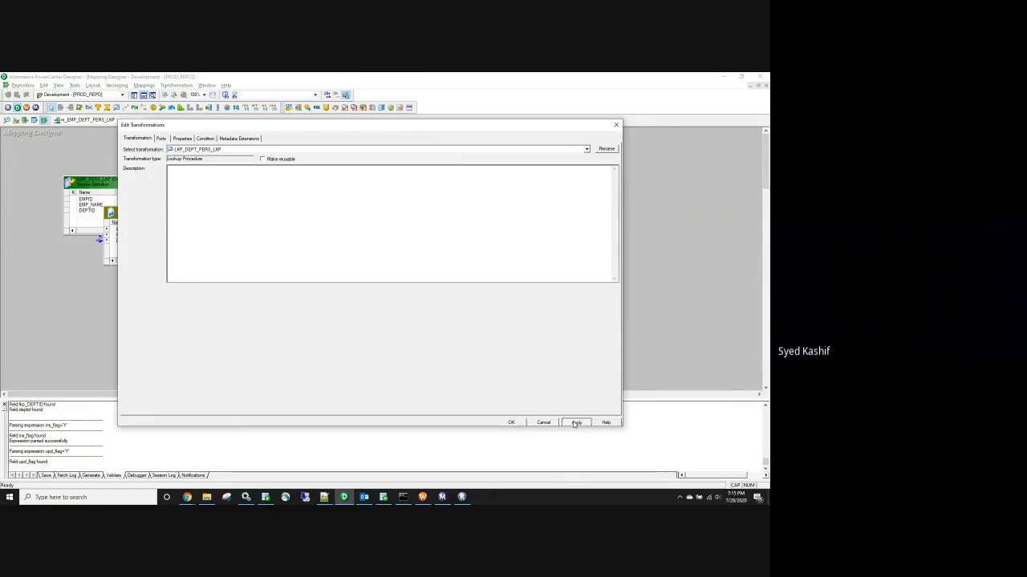
left_click(511, 422)
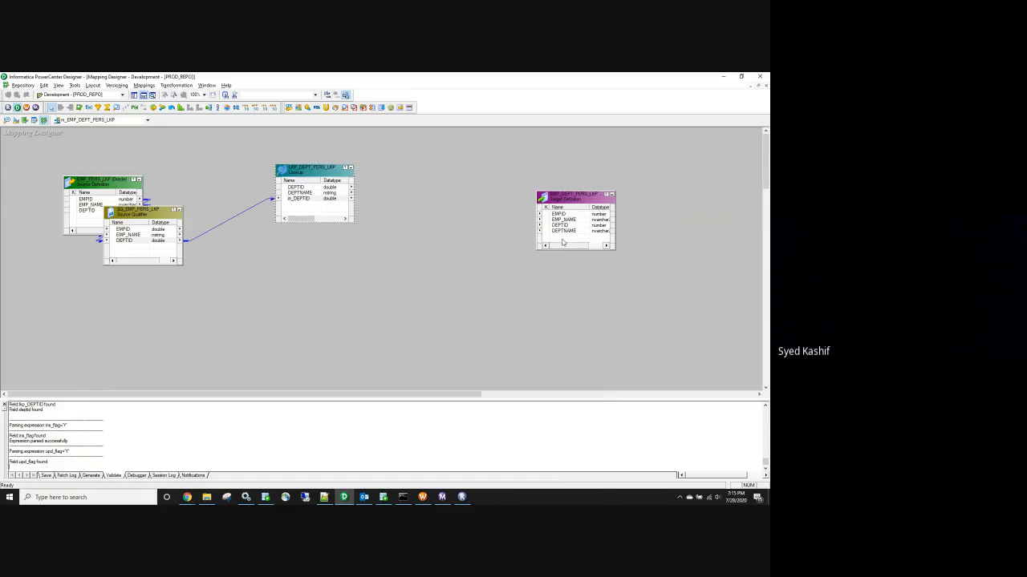
Link the Source Qualifier's EMPID, EMP_NAME, DEPTID and the lookup's DEPTNAME to the target
right_click(154, 234)
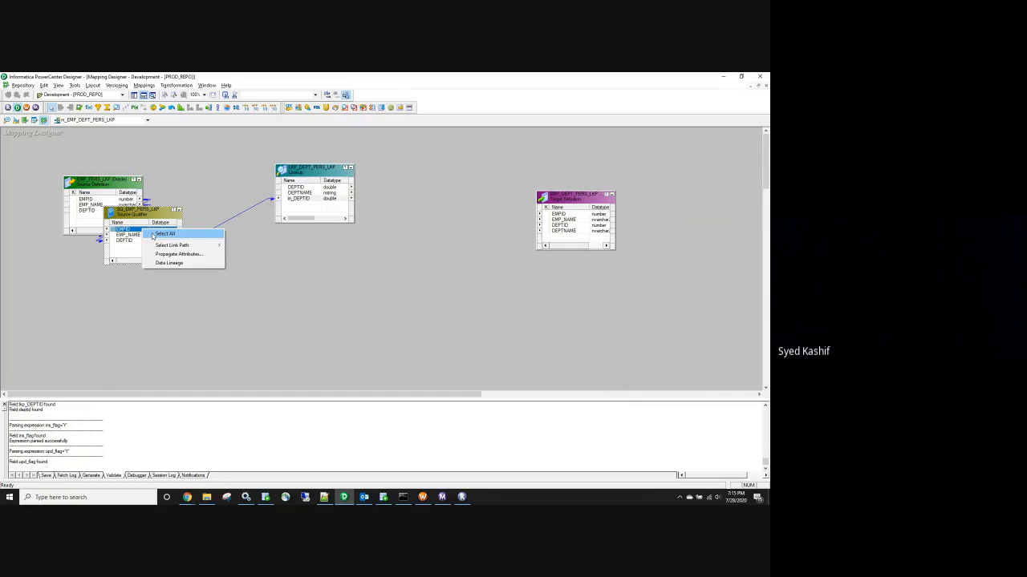
left_click(128, 231)
left_click_drag(117, 231, 560, 216)
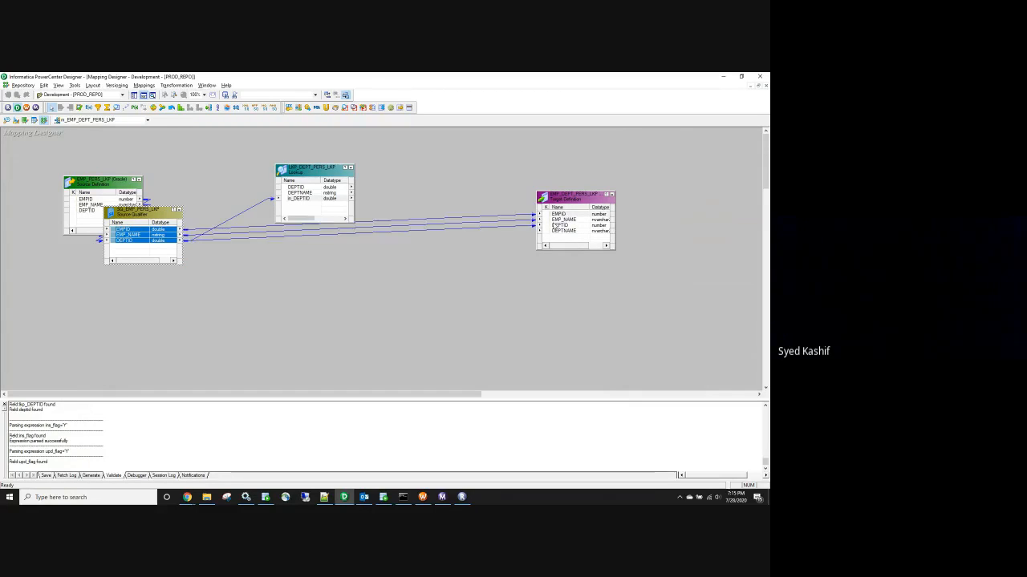
left_click_drag(303, 169, 297, 147)
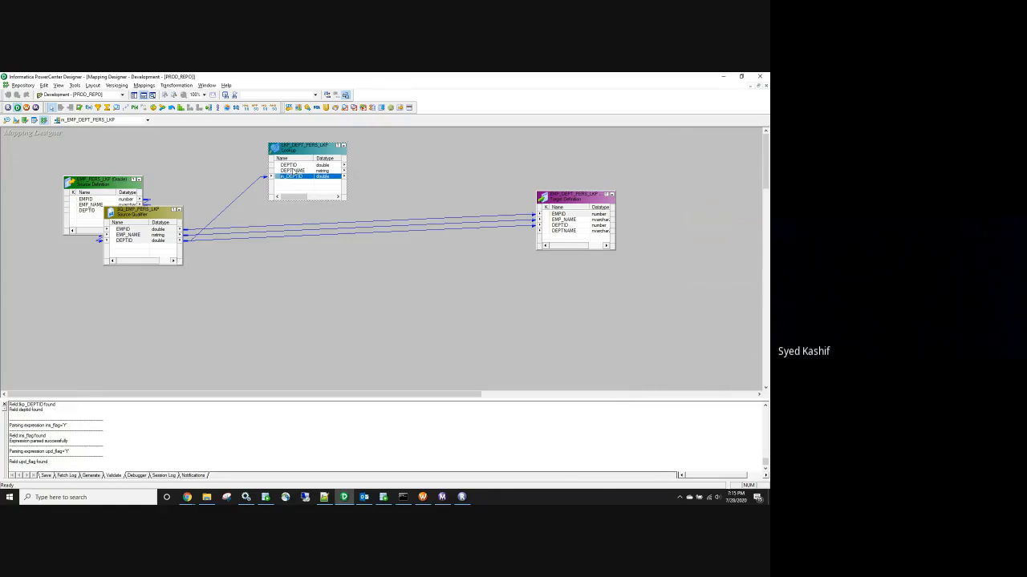
left_click_drag(292, 171, 561, 231)
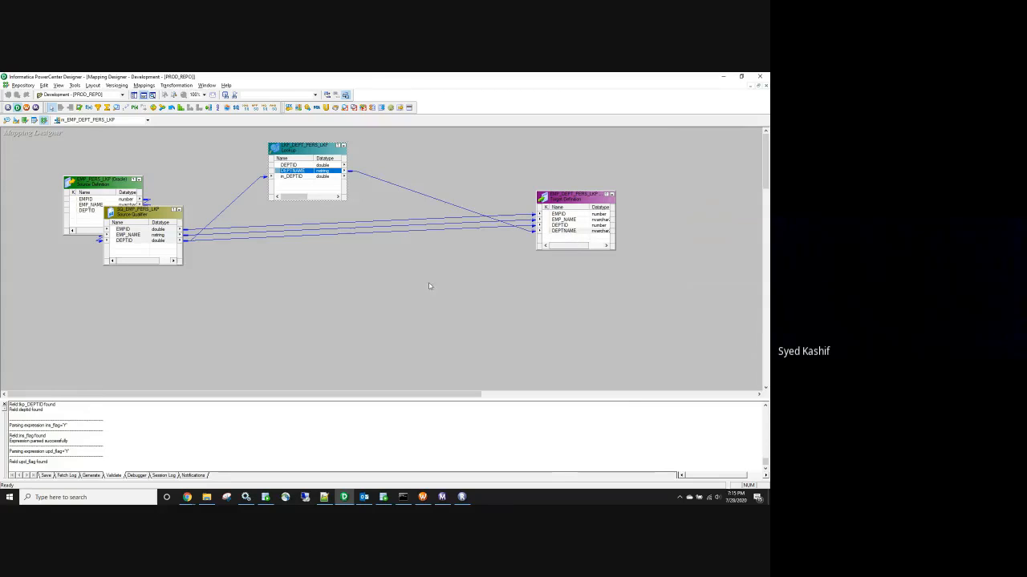
Save the mapping, confirming it is valid, and arrange all objects on the canvas
left_click(430, 286)
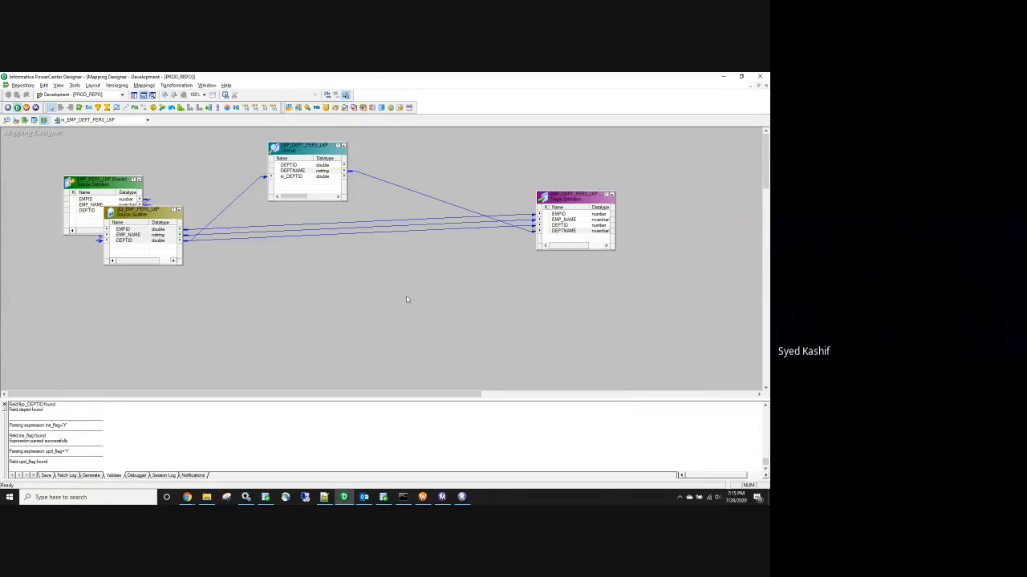
key("ctrl+s")
right_click(347, 283)
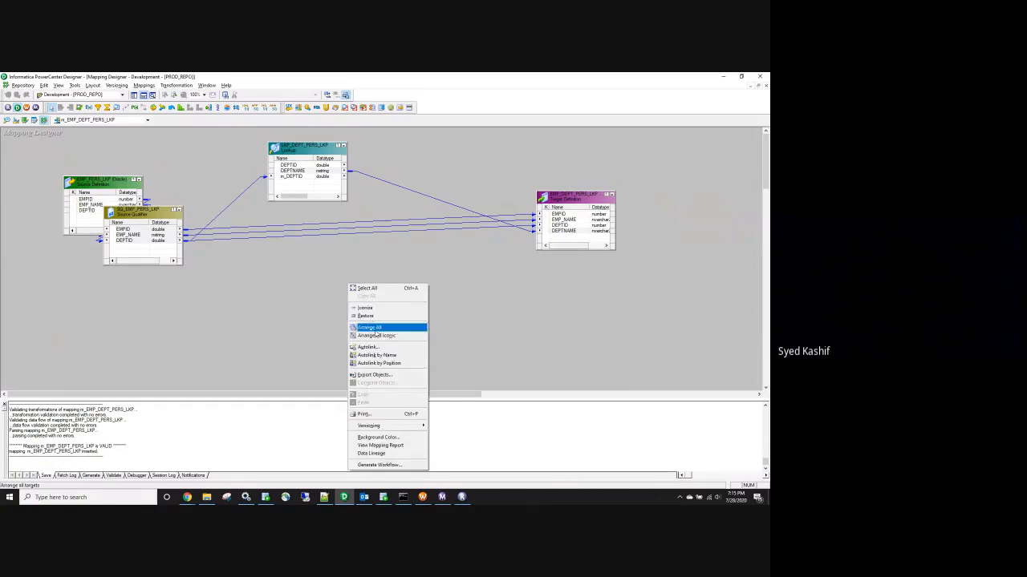
left_click(373, 329)
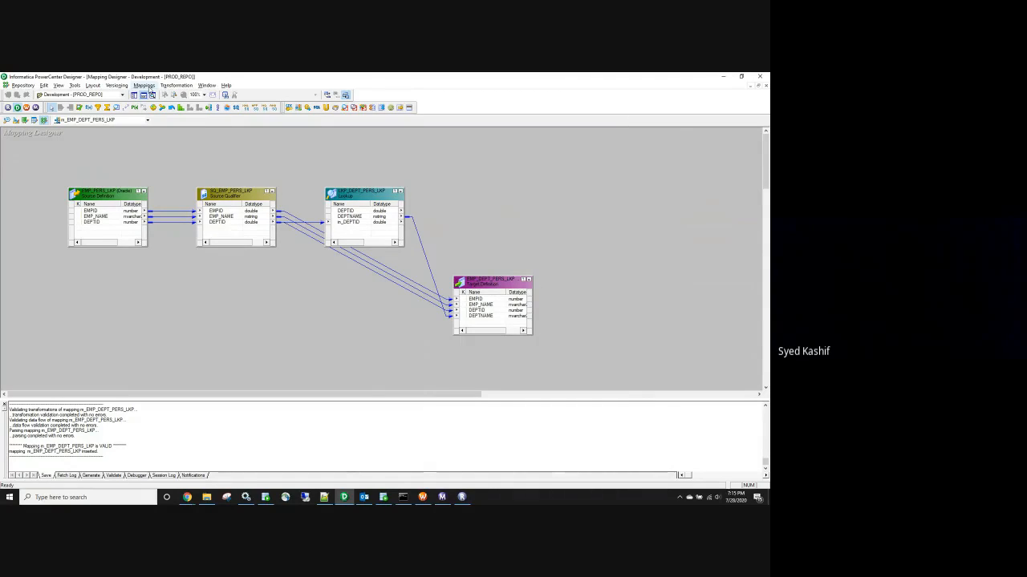
Generate workflow wf_EMP_DEPT_PERS_LKP with a non-reusable session from m_EMP_DEPT_PERS_LKP
left_click(147, 86)
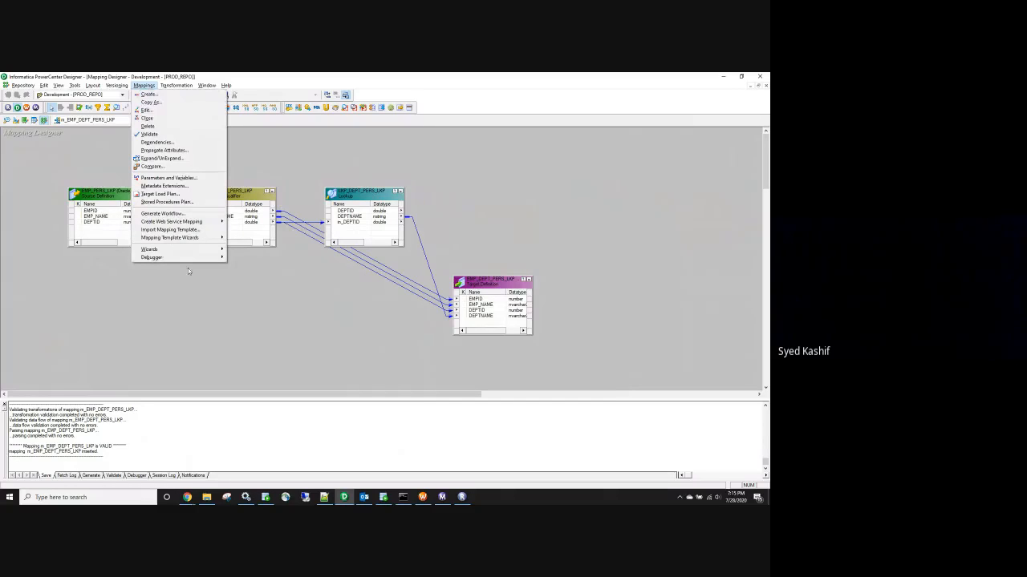
left_click(182, 215)
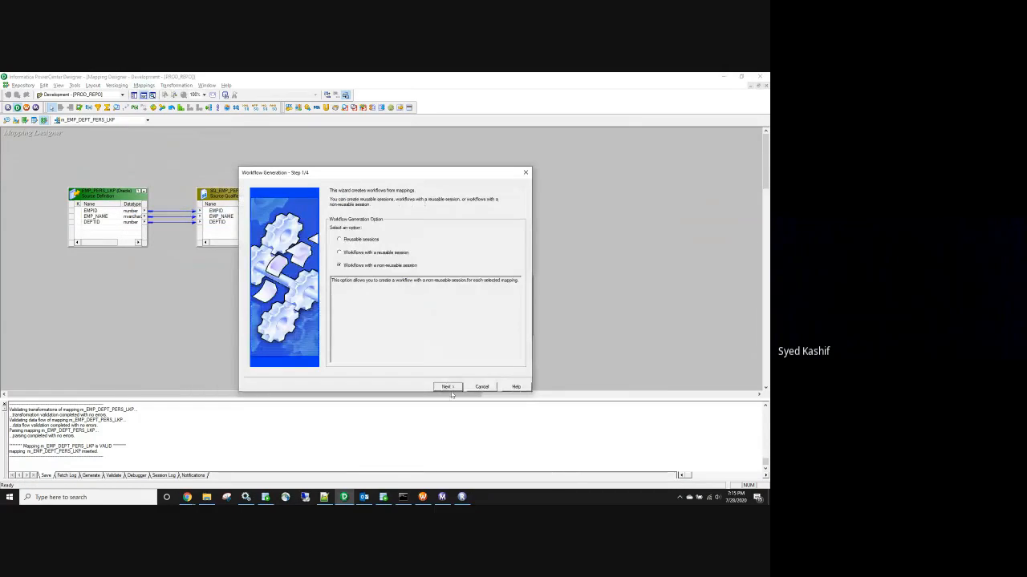
left_click(449, 389)
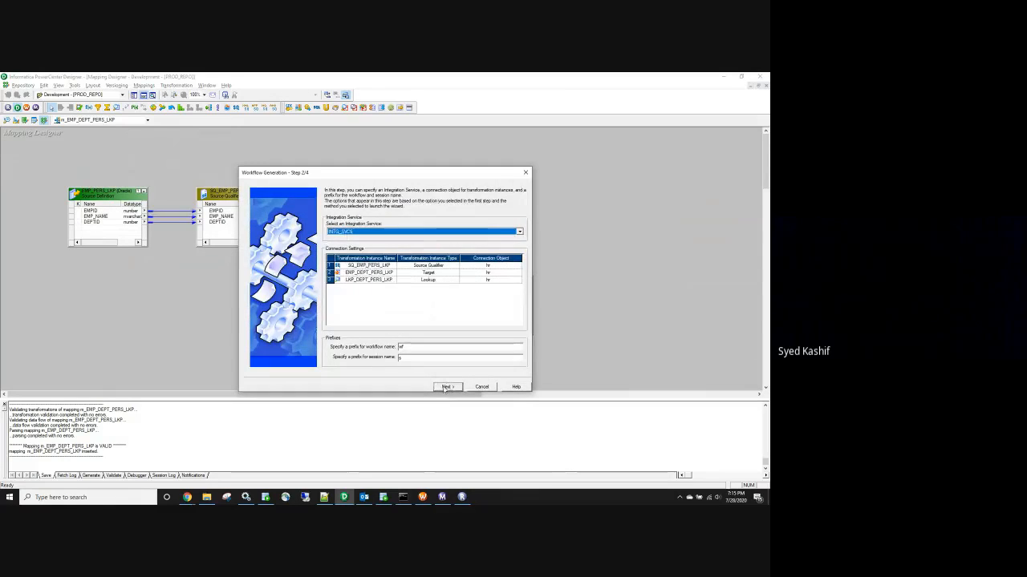
left_click(447, 387)
left_click(333, 238)
key("BackSpace")
key("BackSpace")
left_click(352, 262)
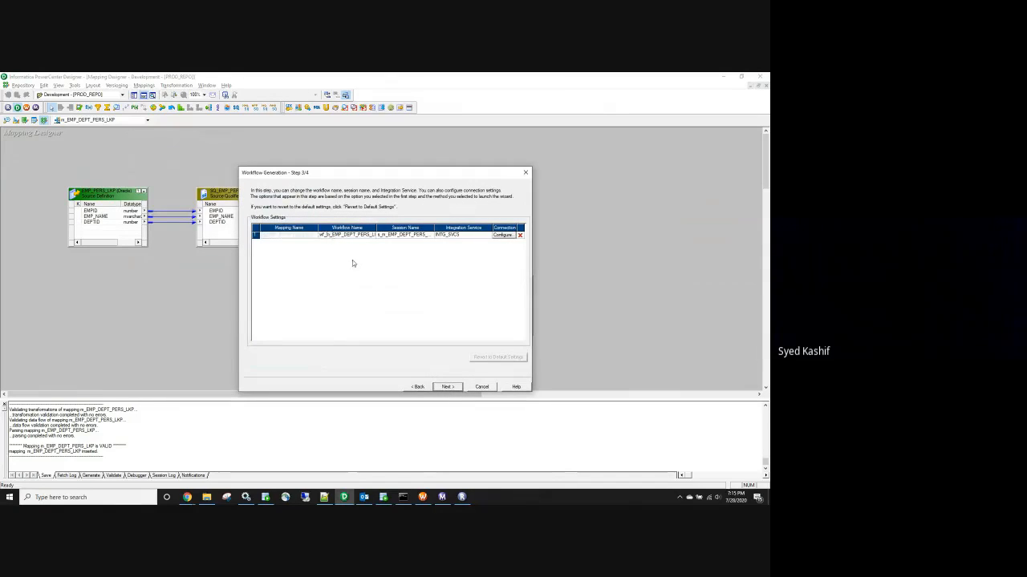
left_click(447, 387)
left_click(446, 386)
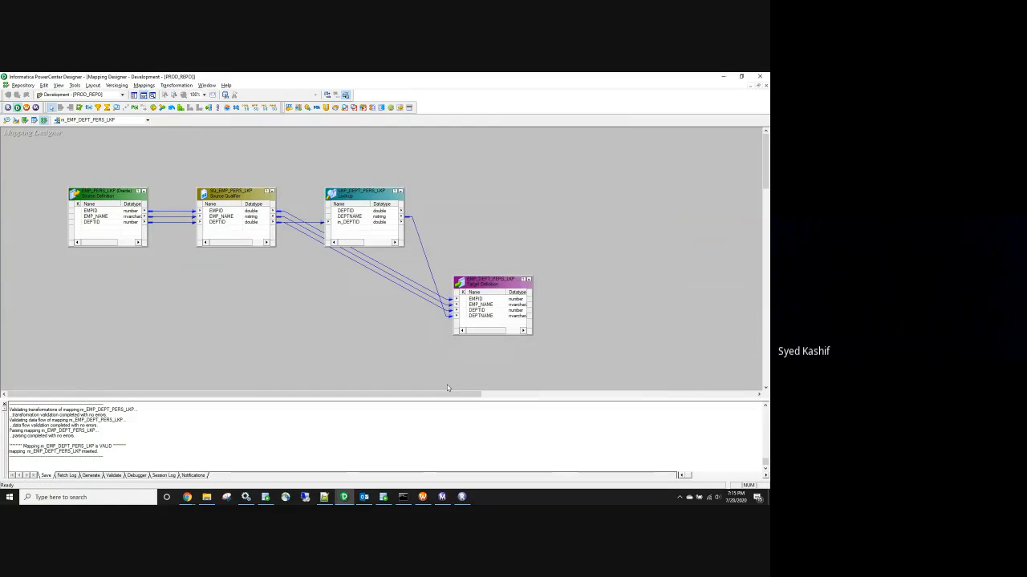
left_click(424, 497)
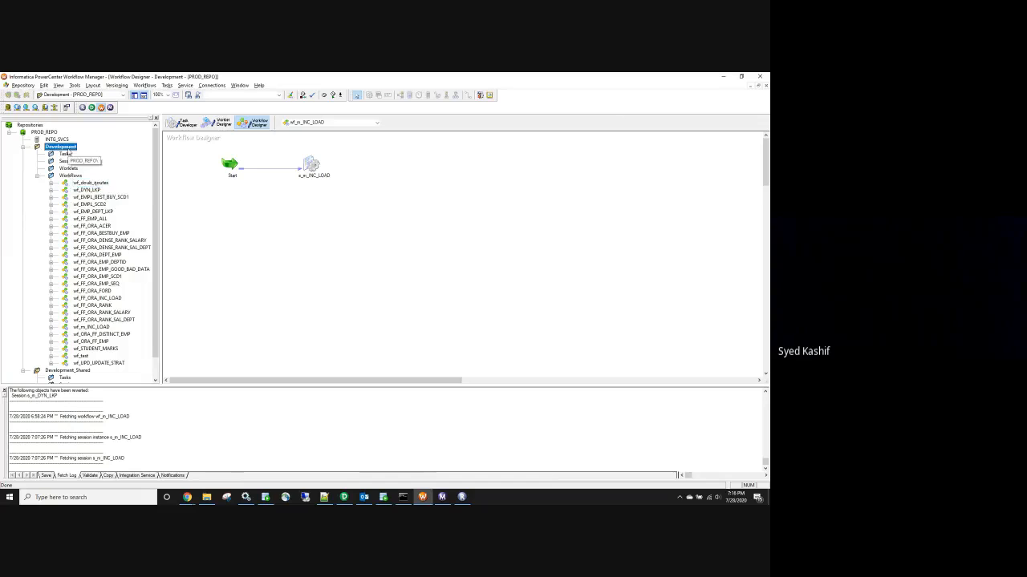
Reconnect the Development folder, open wf_EMP_DEPT_PERS_LKP and start the workflow
right_click(66, 148)
left_click(92, 184)
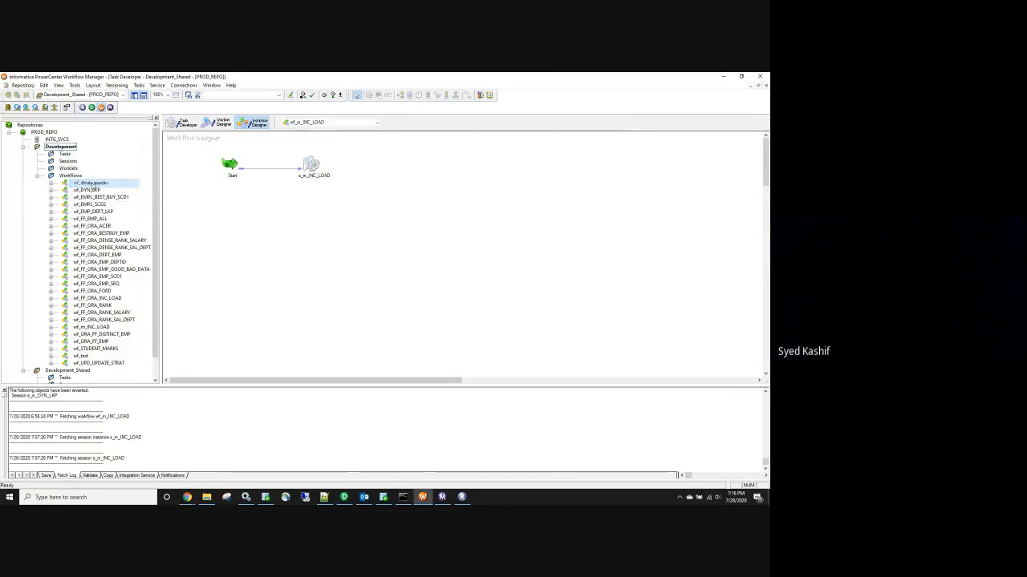
double_click(67, 148)
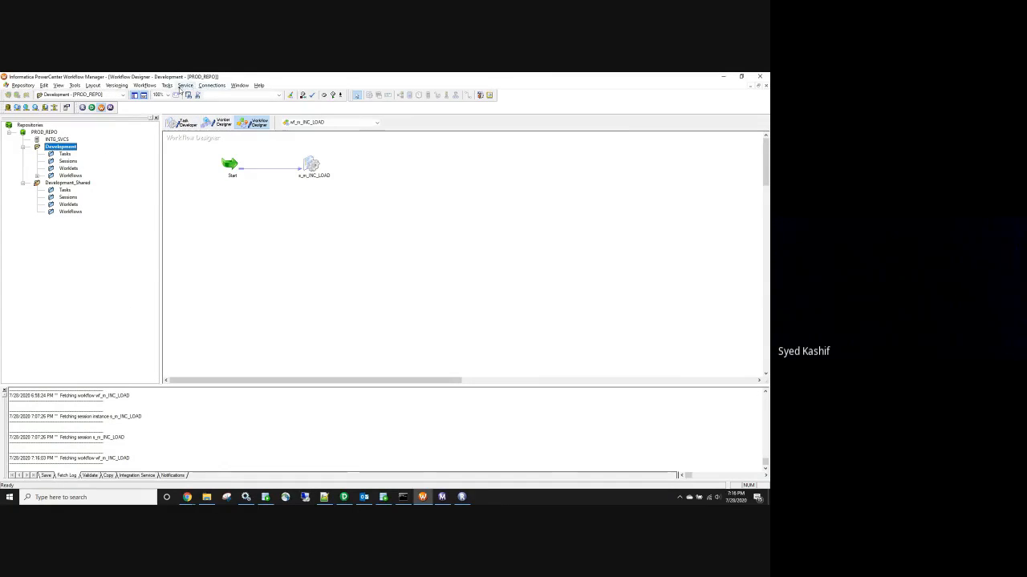
double_click(71, 175)
left_click(90, 219)
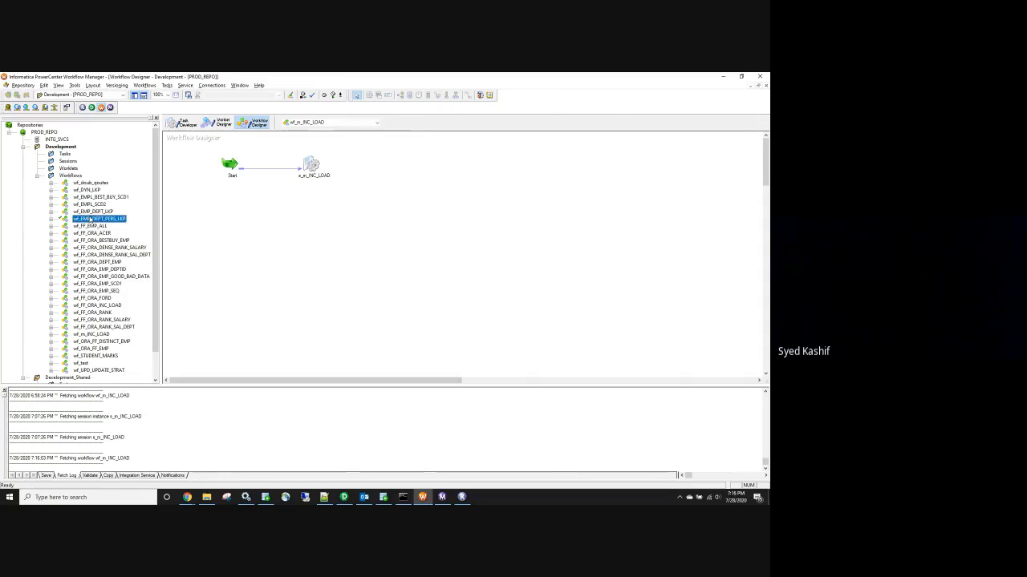
right_click(90, 219)
left_click(137, 238)
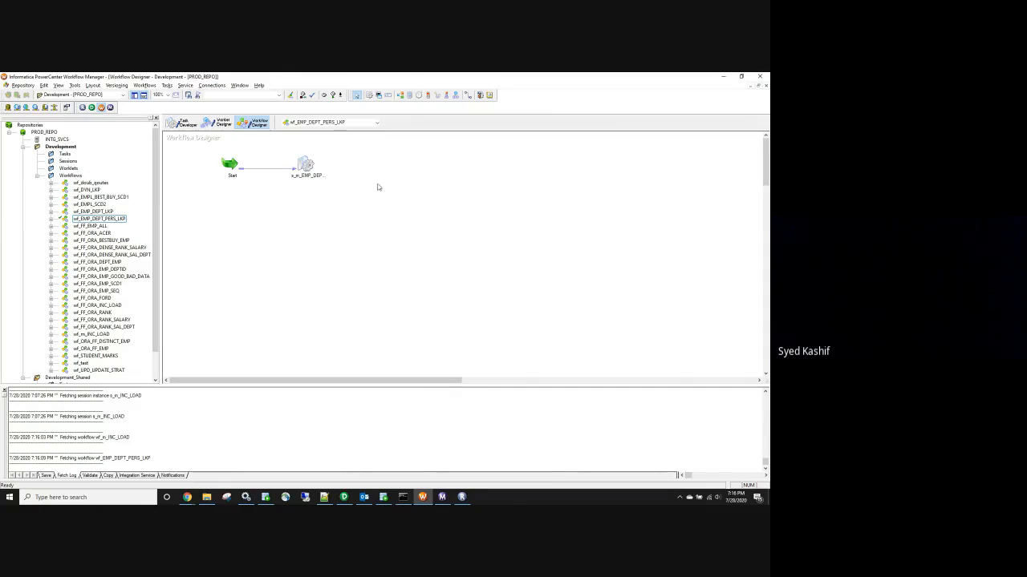
left_click(144, 85)
left_click(160, 130)
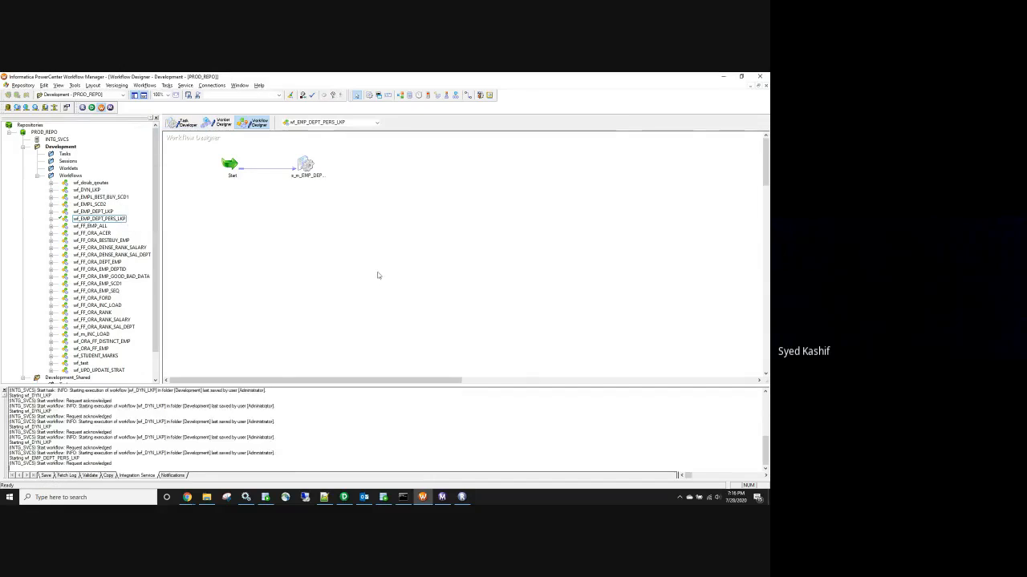
Review the session's properties and Config Object attributes, including the stop on errors setting
double_click(305, 166)
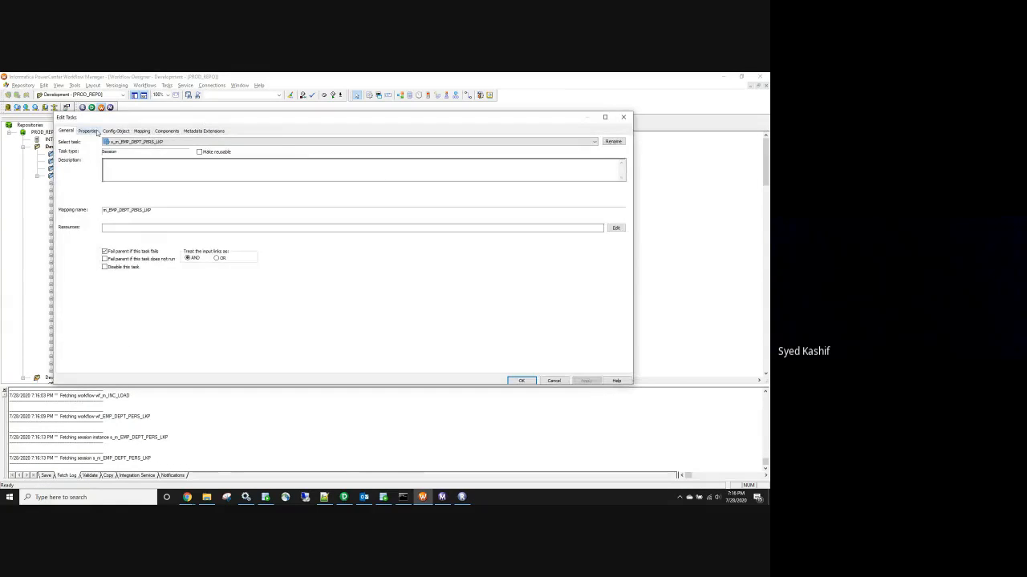
left_click(89, 131)
left_click(116, 131)
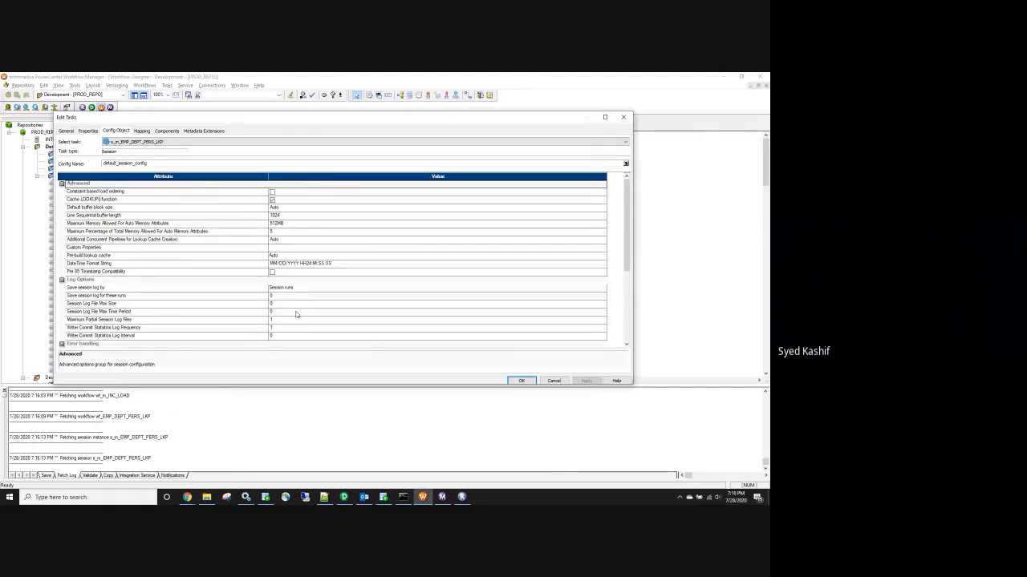
scroll(293, 314, "down", 5)
left_click(271, 303)
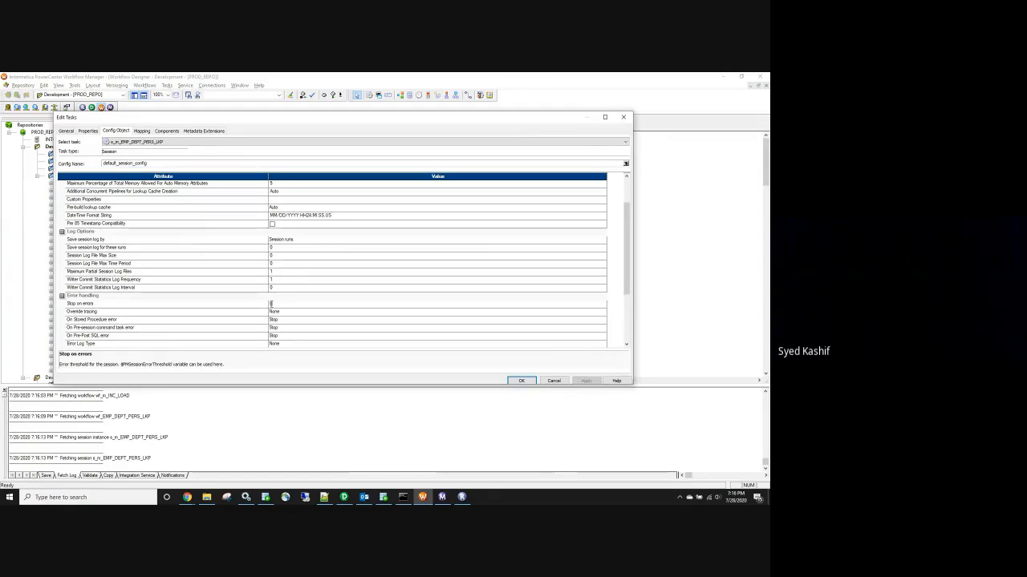
On the Mapping tab, check the source and lookup settings and enable truncate target table
left_click(141, 131)
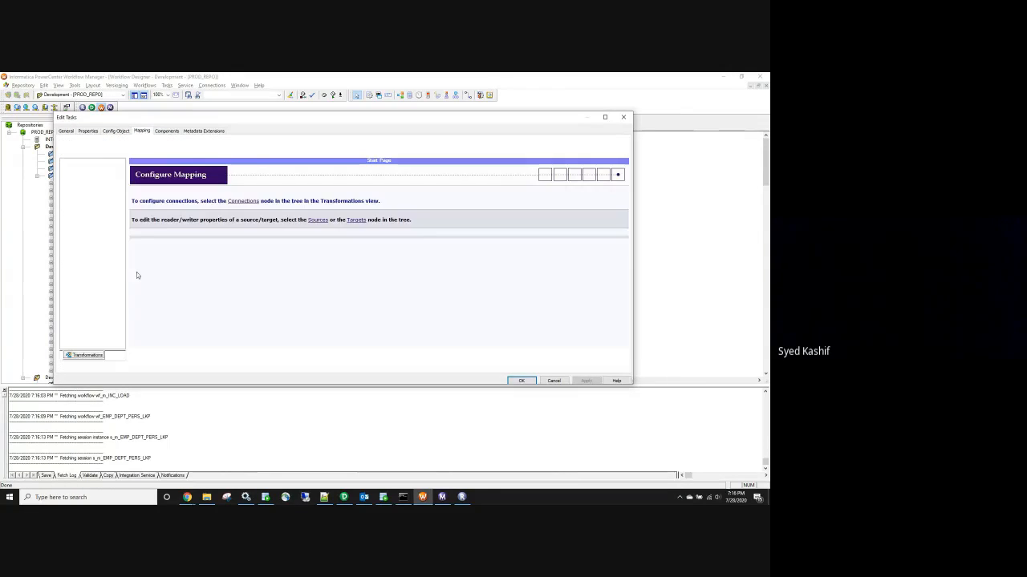
left_click(100, 194)
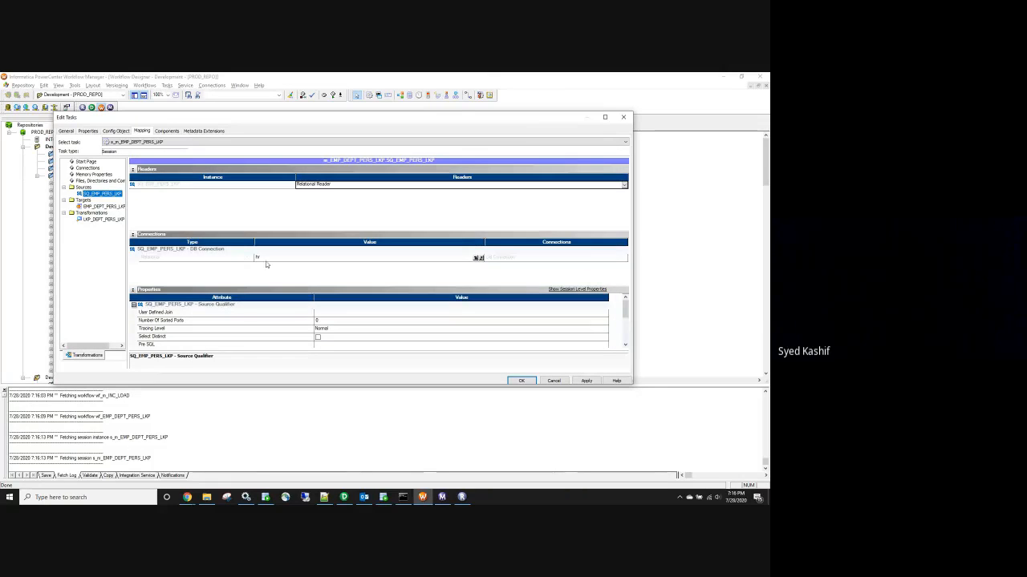
left_click(123, 207)
scroll(319, 324, "down", 2)
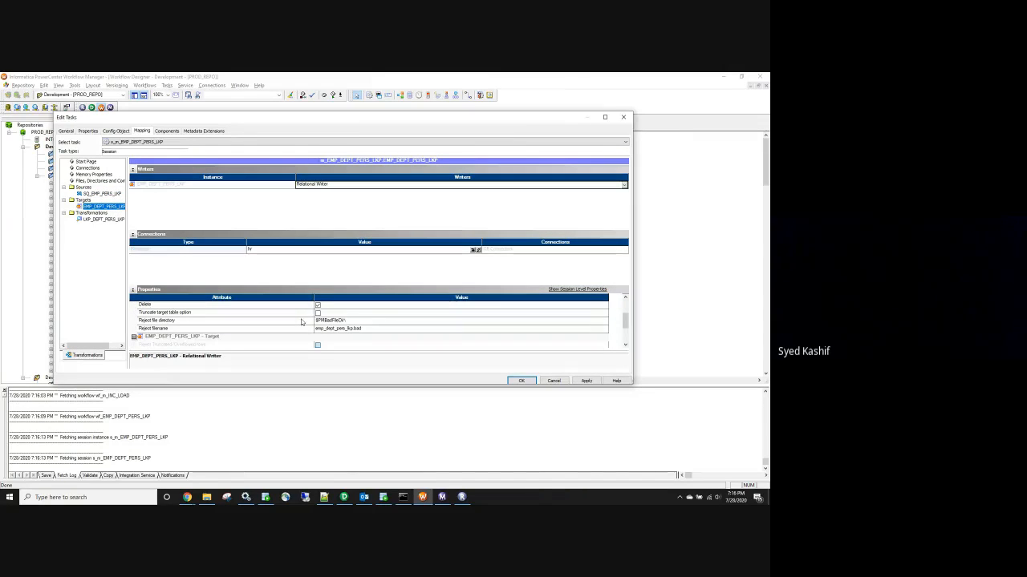
left_click(320, 312)
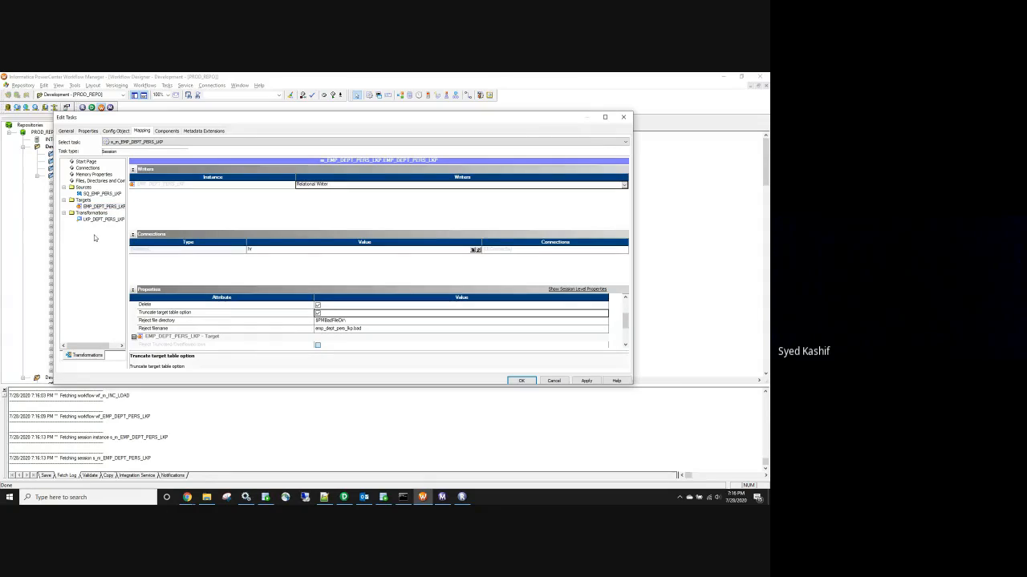
left_click(105, 219)
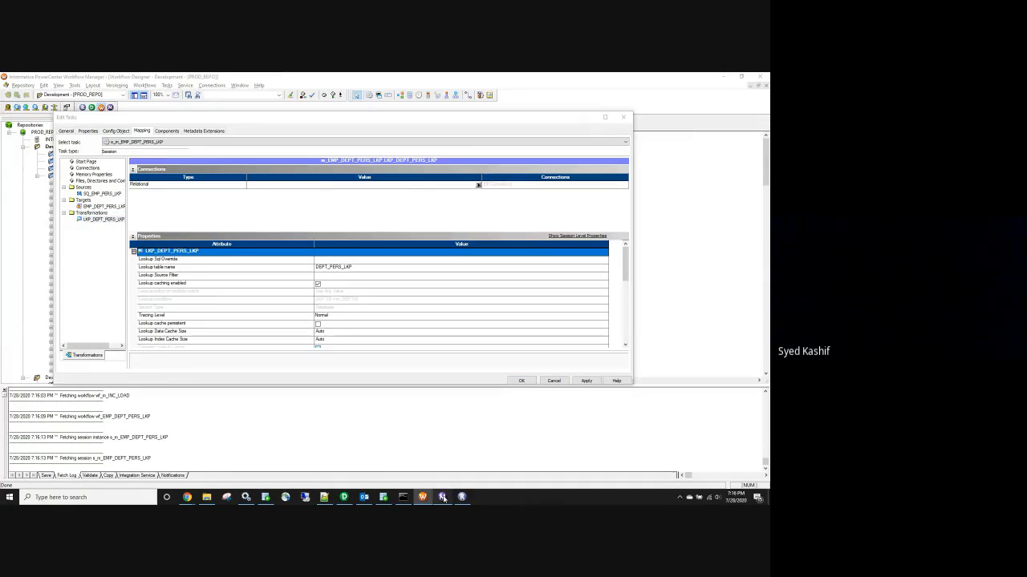
left_click(443, 497)
Widen the navigator, expand the failed run to its session, and dismiss the session log fetch error
left_click_drag(76, 168, 150, 166)
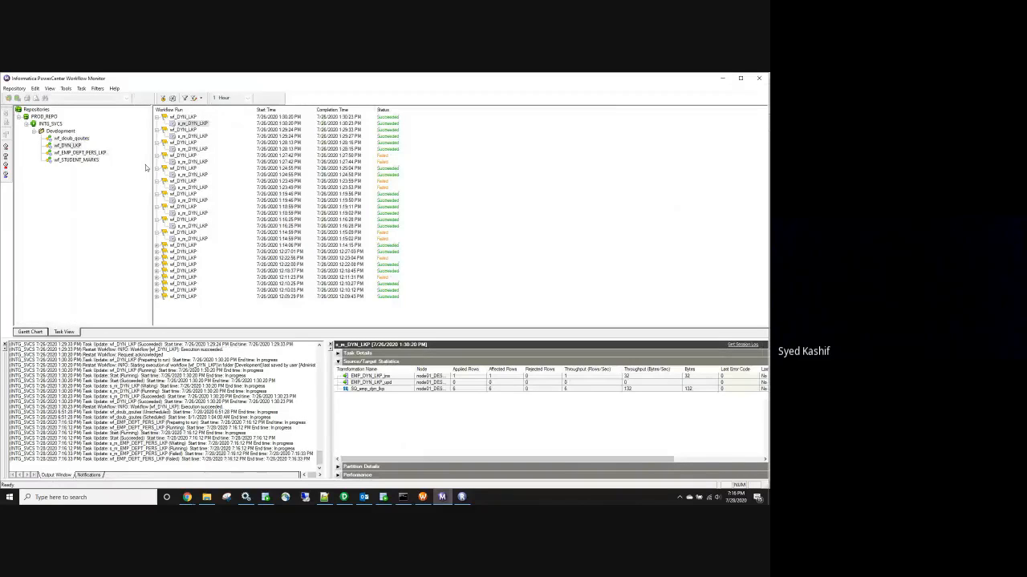
left_click(90, 154)
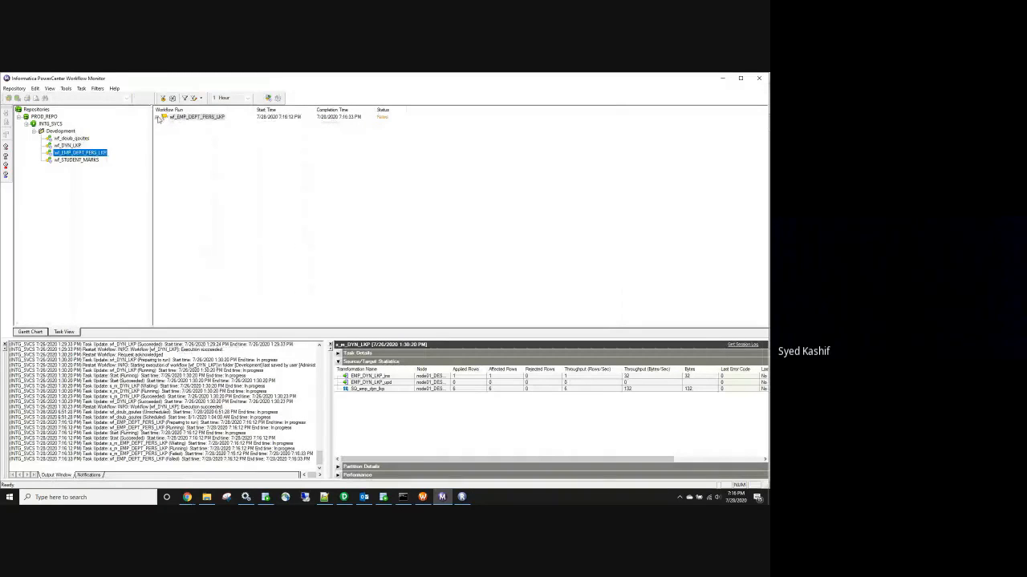
left_click(158, 117)
left_click(205, 123)
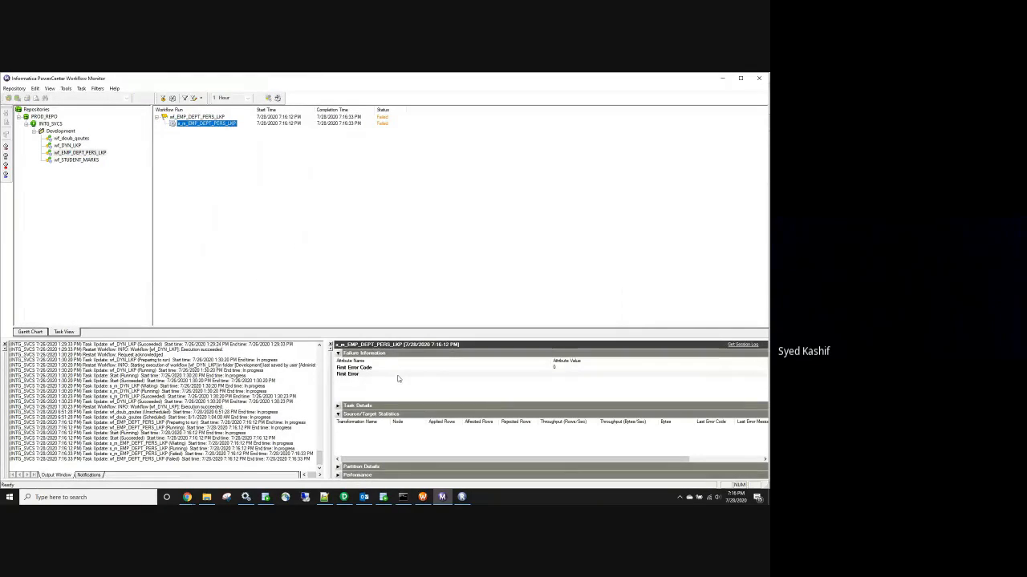
left_click(743, 345)
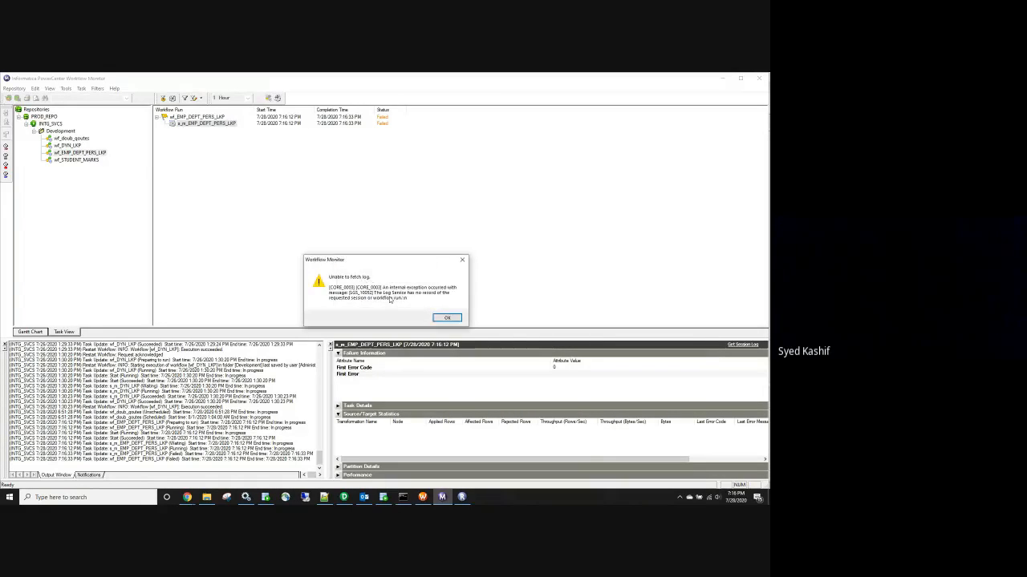
left_click(446, 318)
Get the workflow log for the failed run and inspect its first ERROR entry
right_click(215, 118)
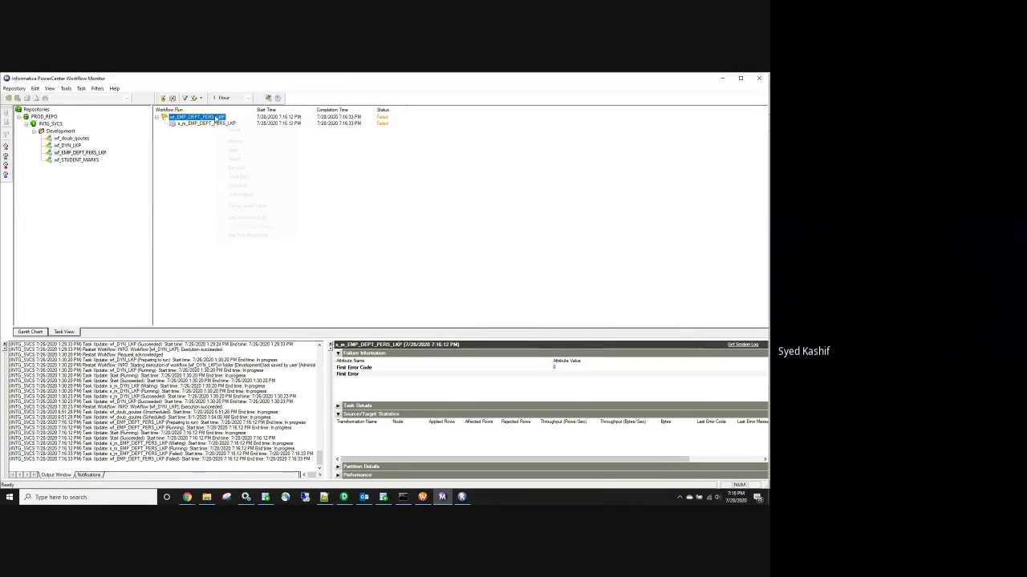
left_click(245, 217)
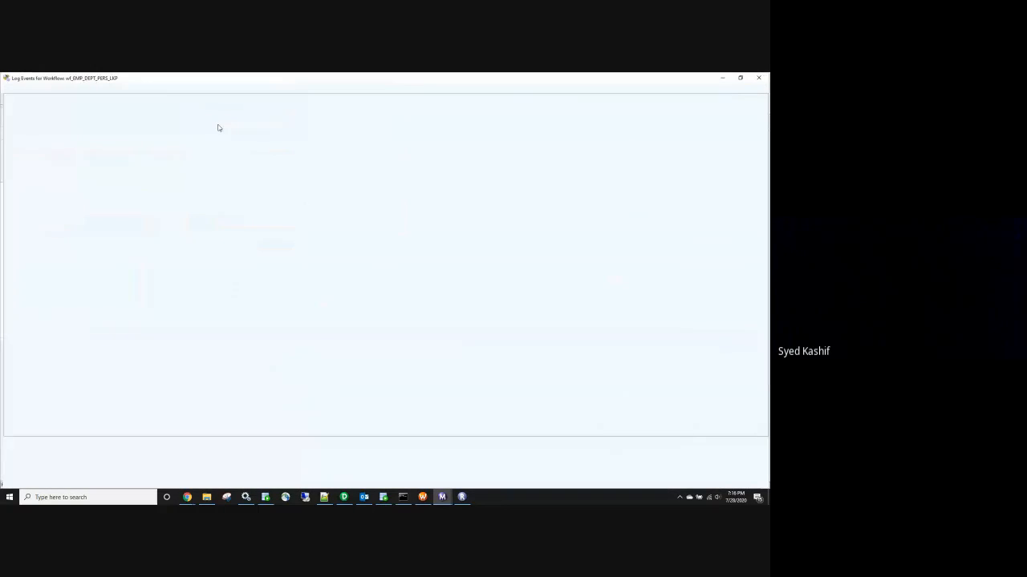
left_click(15, 167)
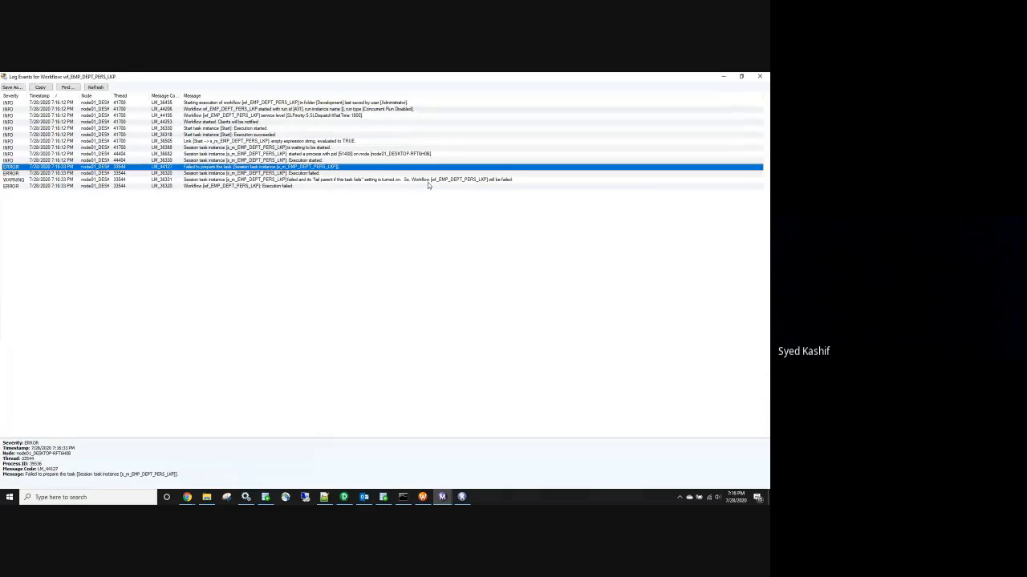
key("alt+Tab")
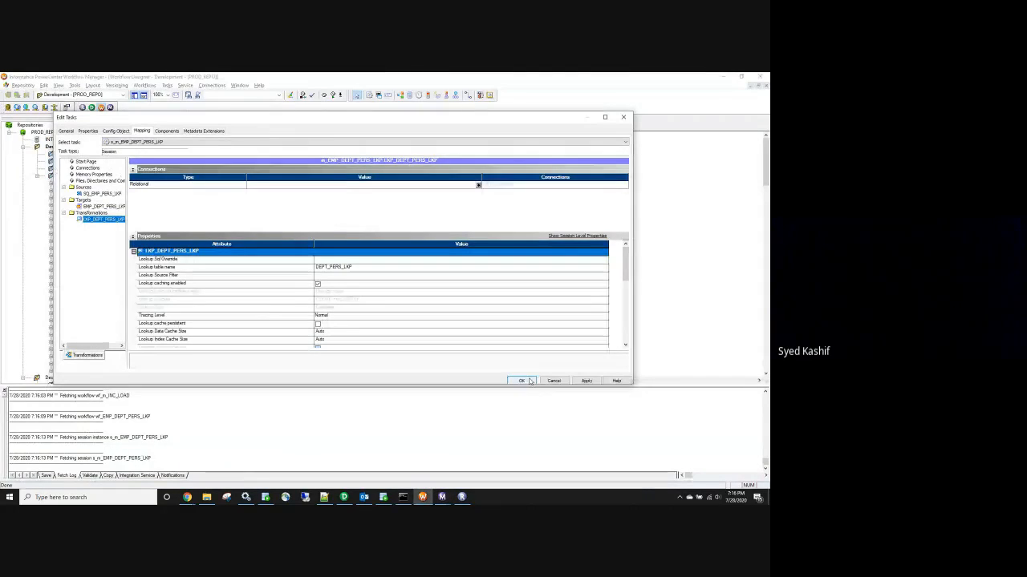
Apply the session settings and validate the workflow, revealing the lookup's missing connection error
left_click(587, 381)
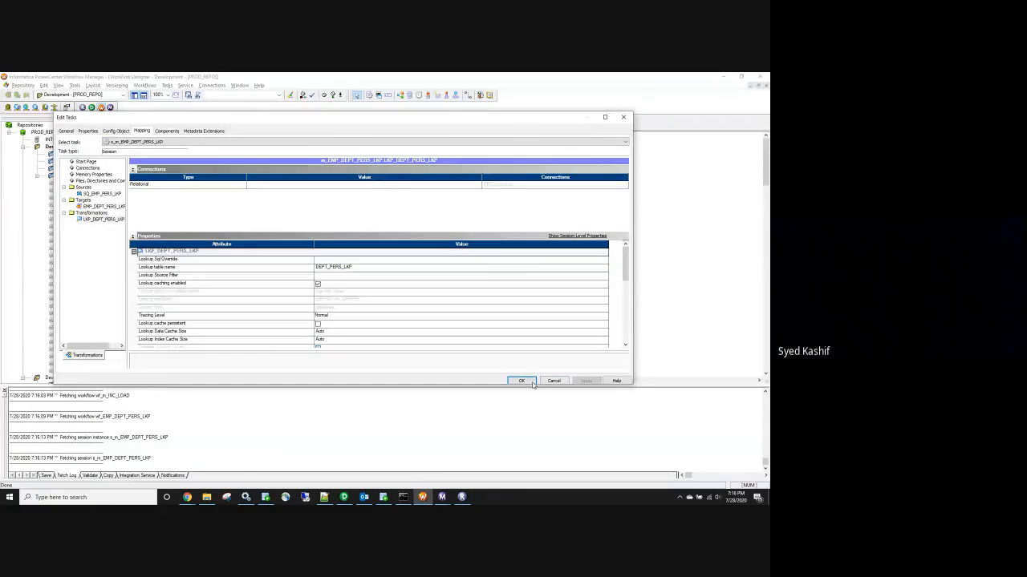
left_click(533, 384)
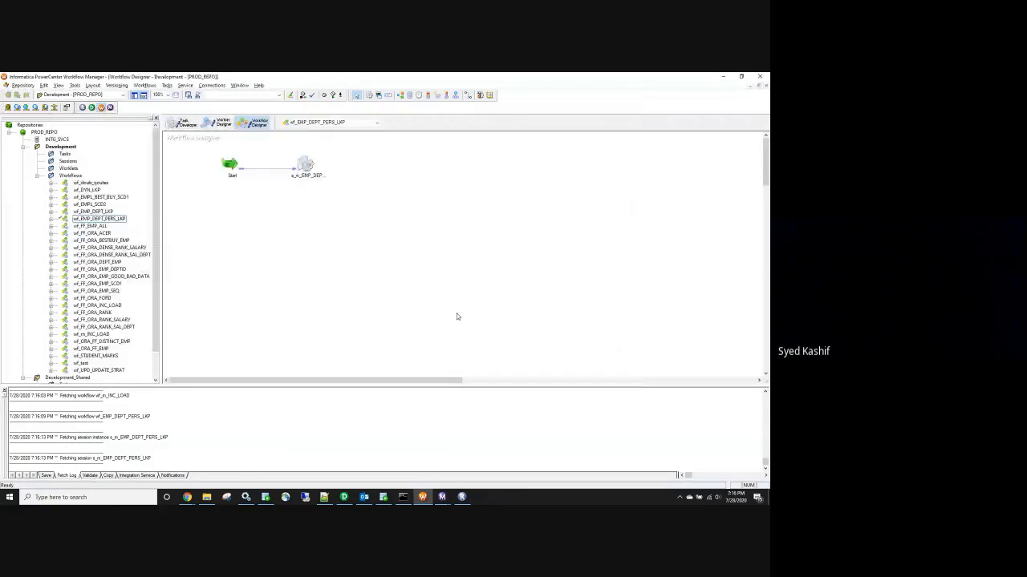
double_click(305, 164)
left_click(623, 115)
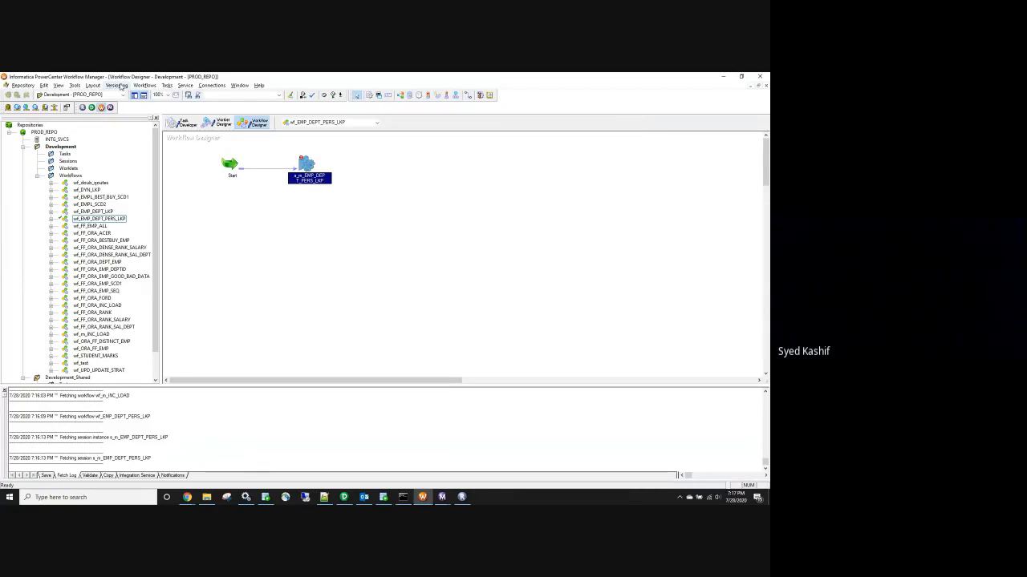
left_click(144, 85)
left_click(151, 158)
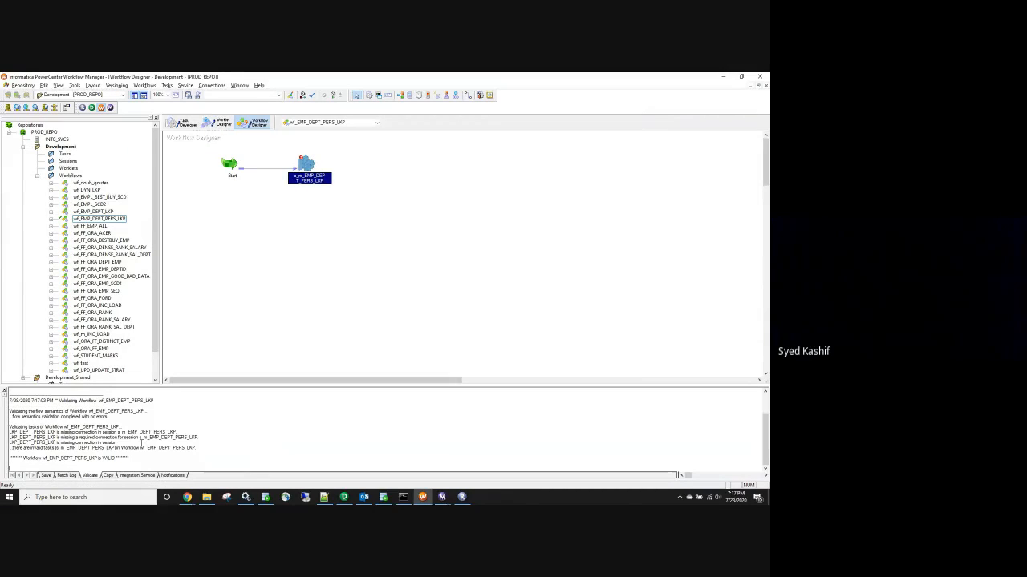
left_click(22, 432)
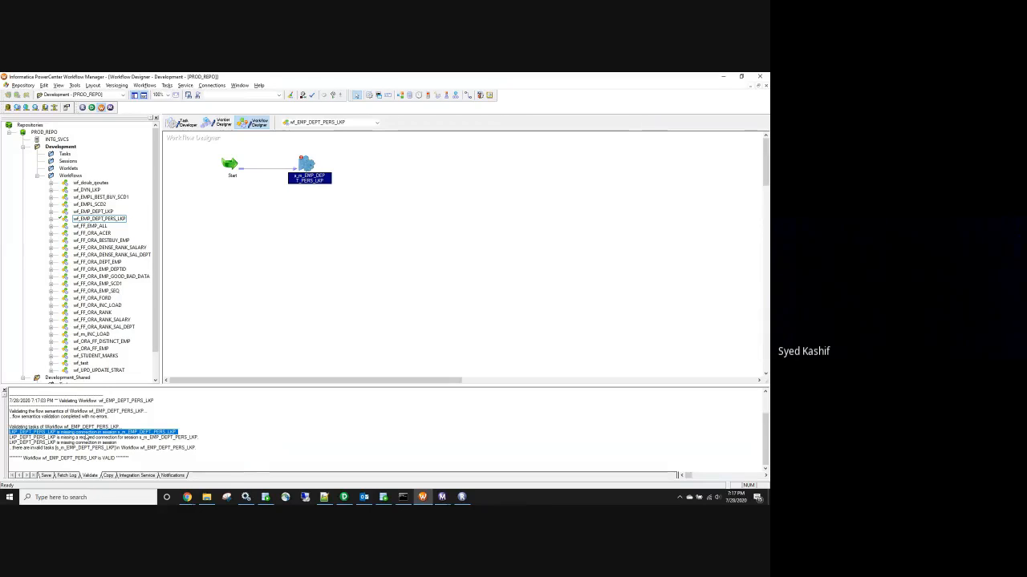
Assign a relational connection to LKP_DEPT_PERS_LKP in the session and save the workflow
double_click(308, 170)
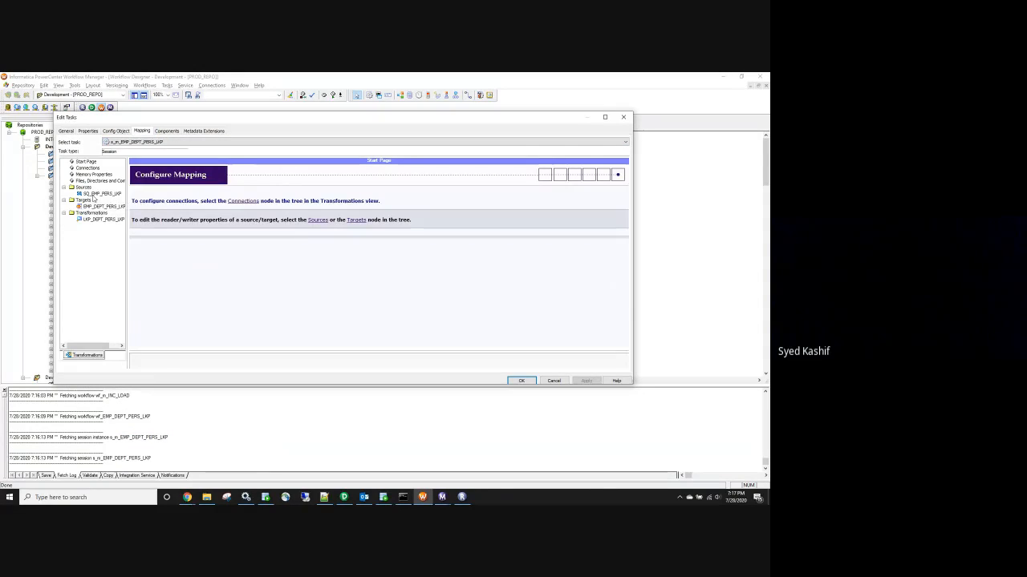
left_click(92, 221)
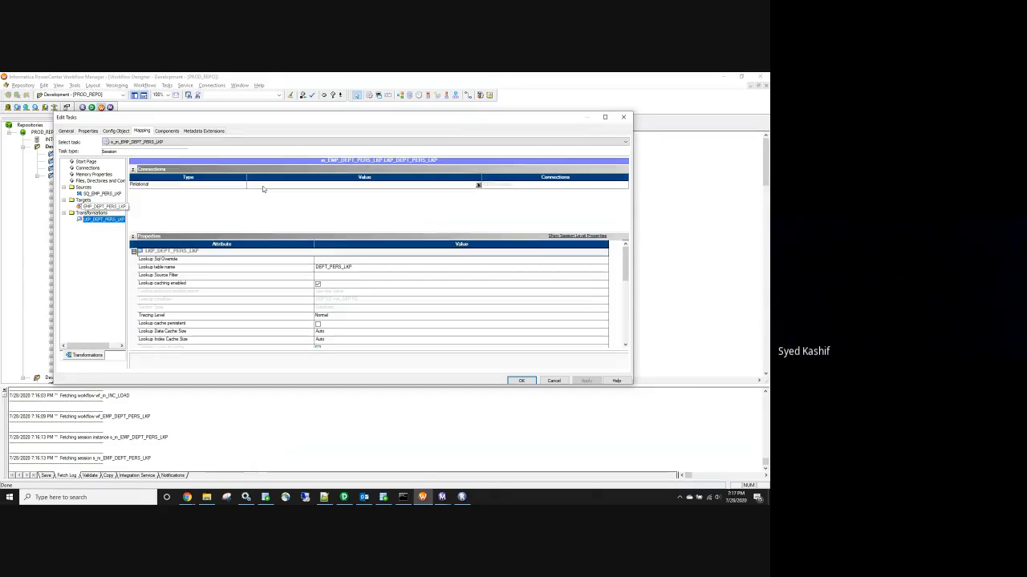
left_click(476, 184)
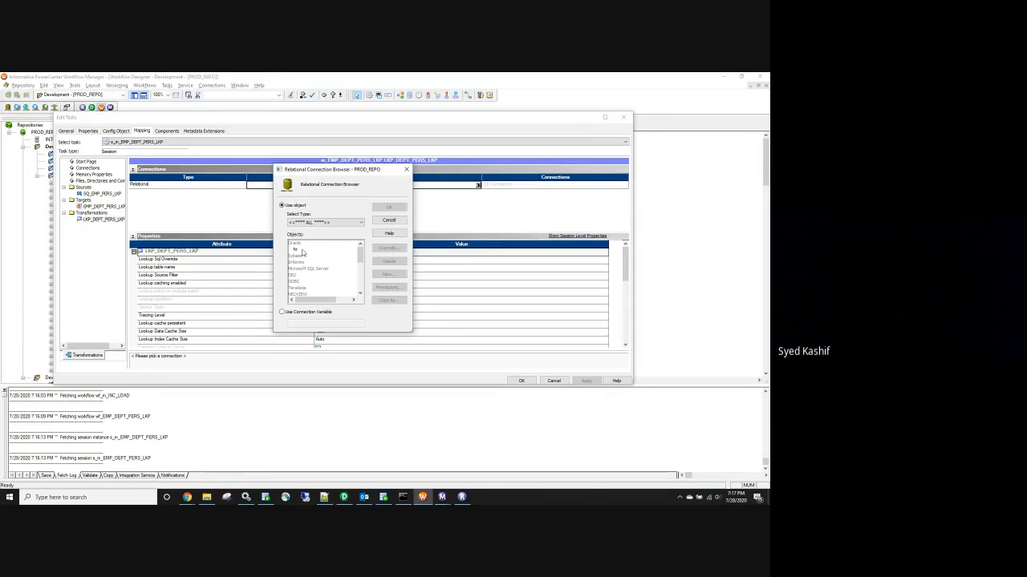
left_click(295, 249)
left_click(395, 211)
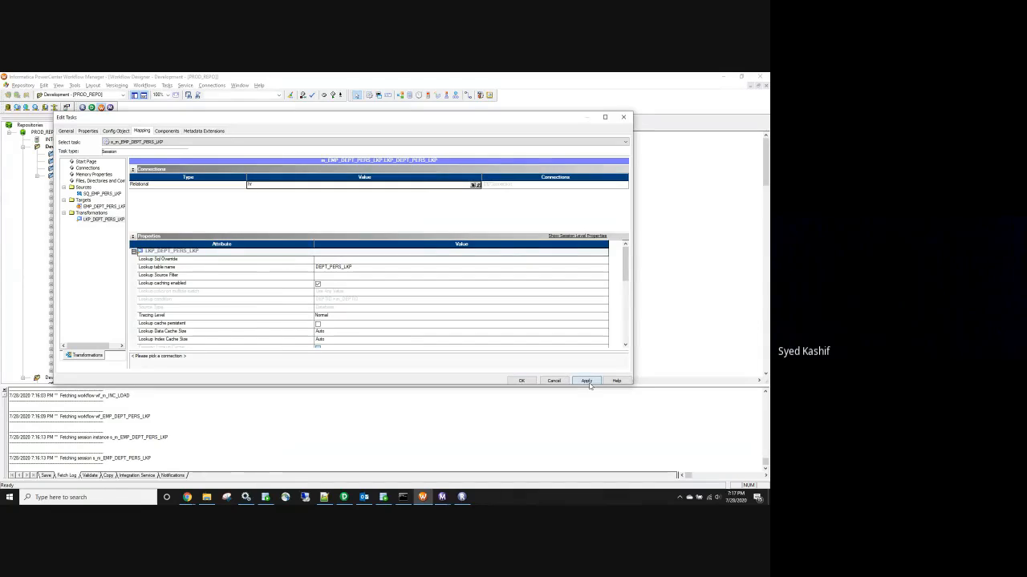
left_click(521, 380)
key("ctrl+s")
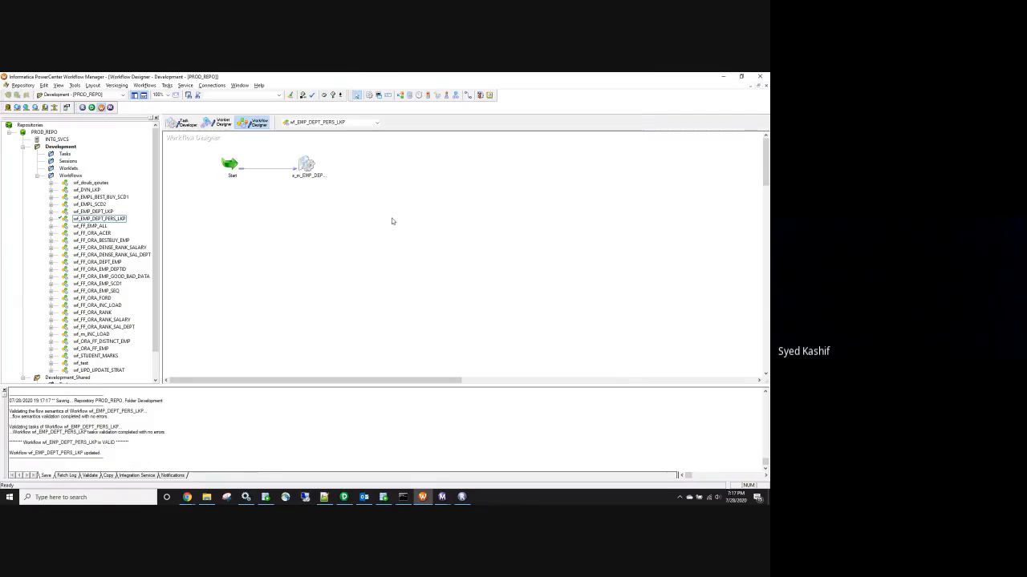
right_click(392, 219)
Start the workflow and check the s_m_EMP_DEPT_PERS_LKP run statistics showing 1 row loaded
left_click(417, 308)
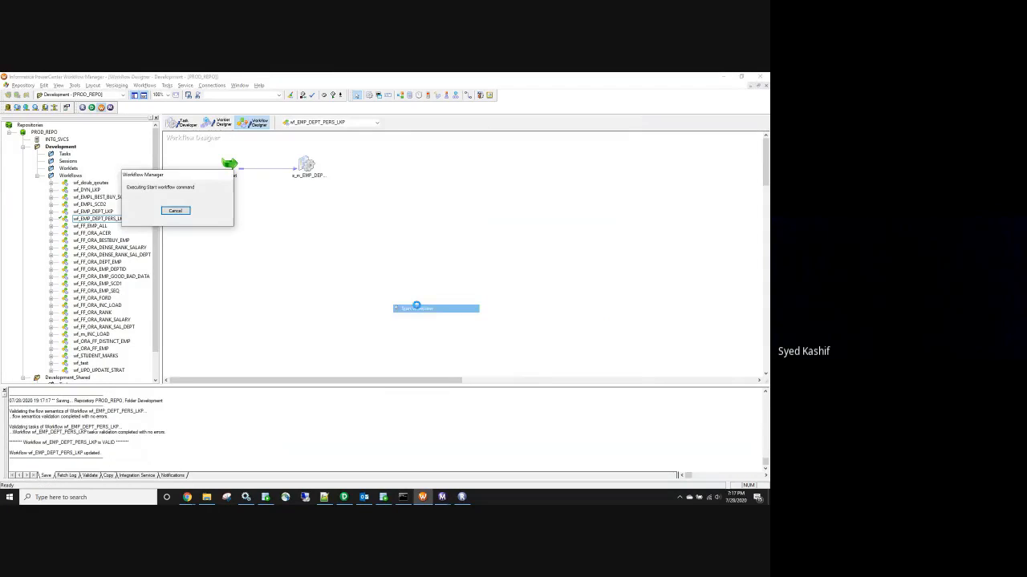
mouse_move(442, 497)
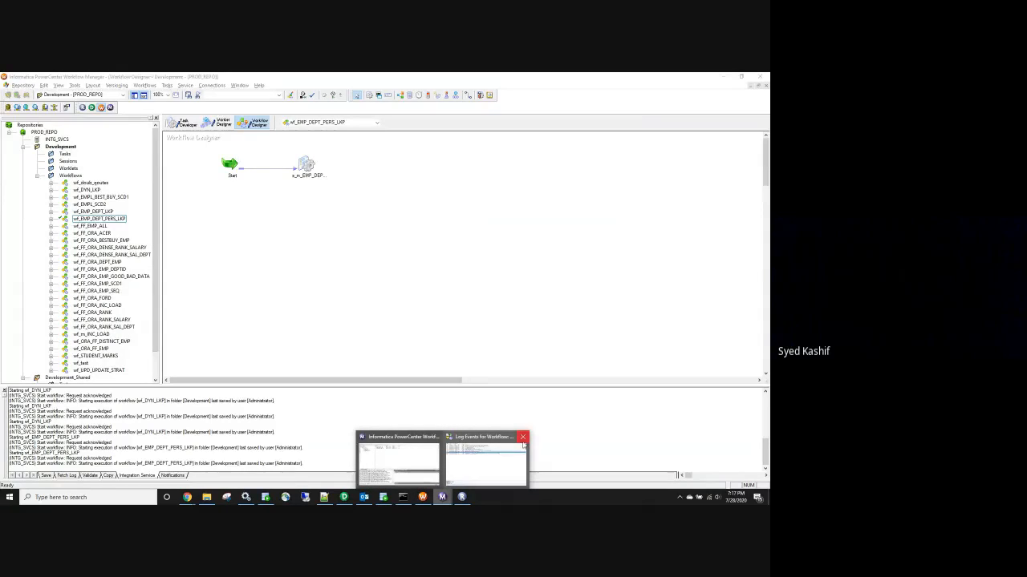
left_click(522, 438)
left_click(421, 471)
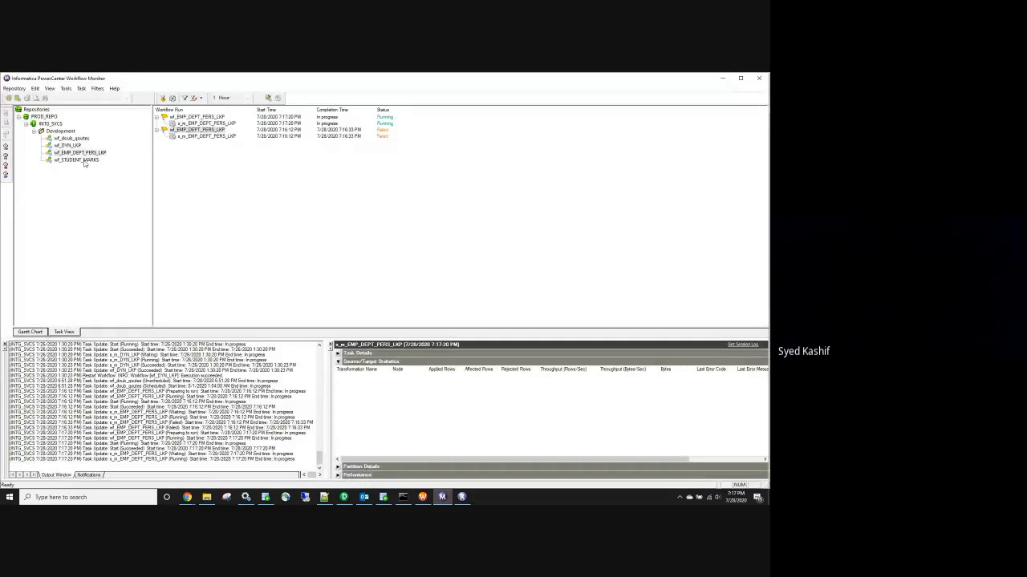
left_click(220, 123)
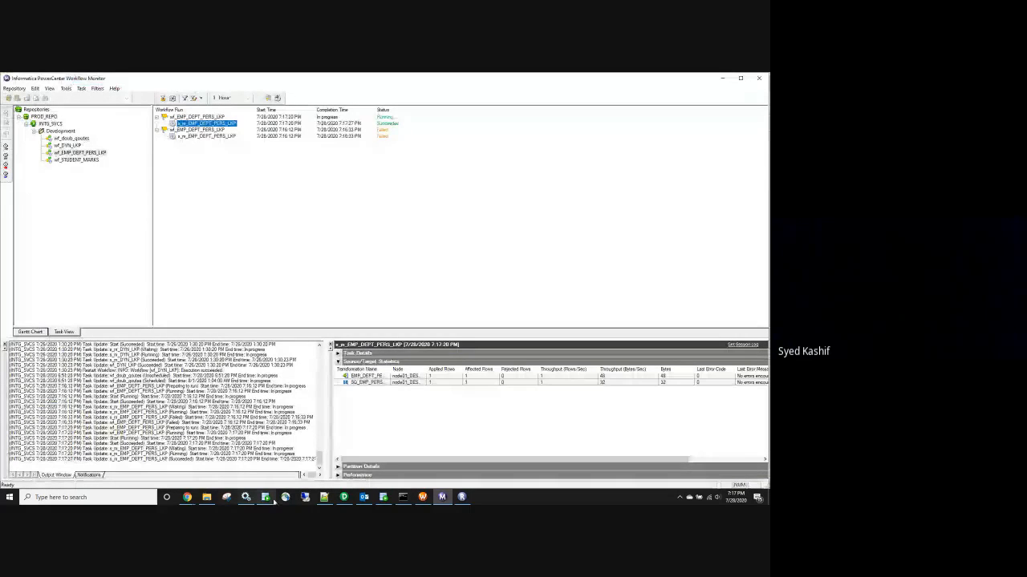
left_click(387, 498)
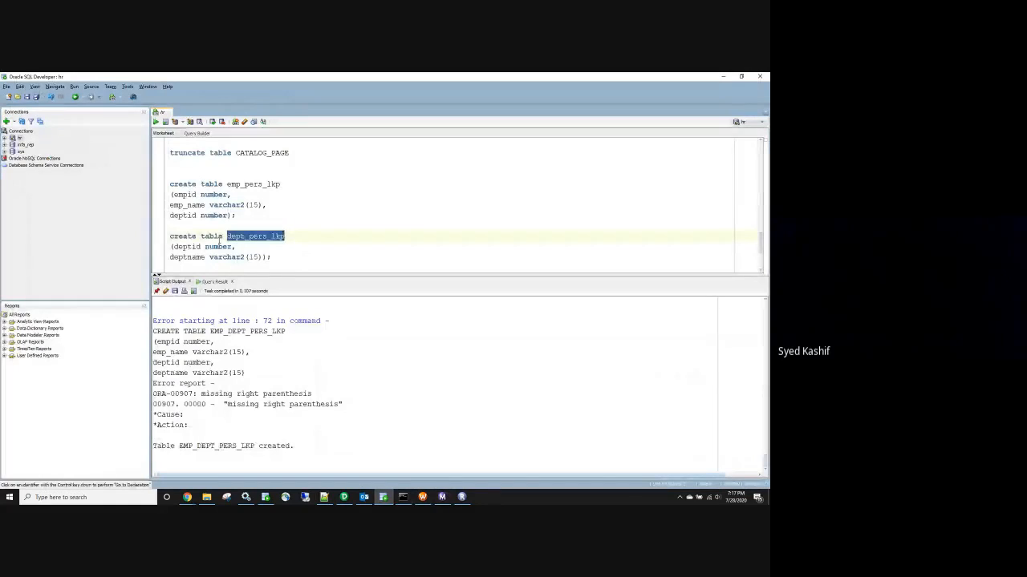
Change the first statement to 'select * from' dept_pers_lkp and run it
left_click_drag(222, 237, 169, 239)
key("BackSpace")
type("select ")
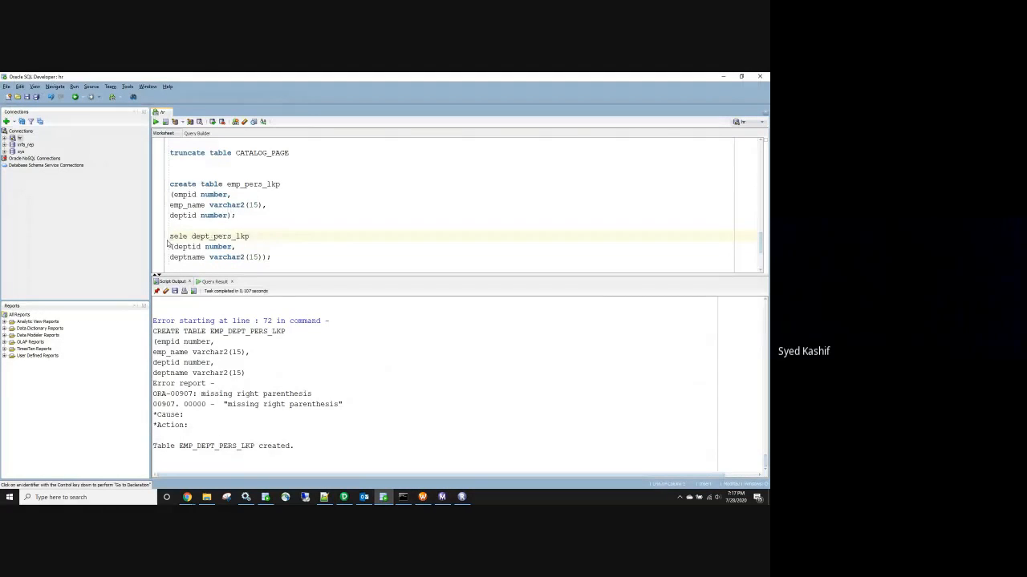
type("* from")
left_click_drag(312, 237, 162, 238)
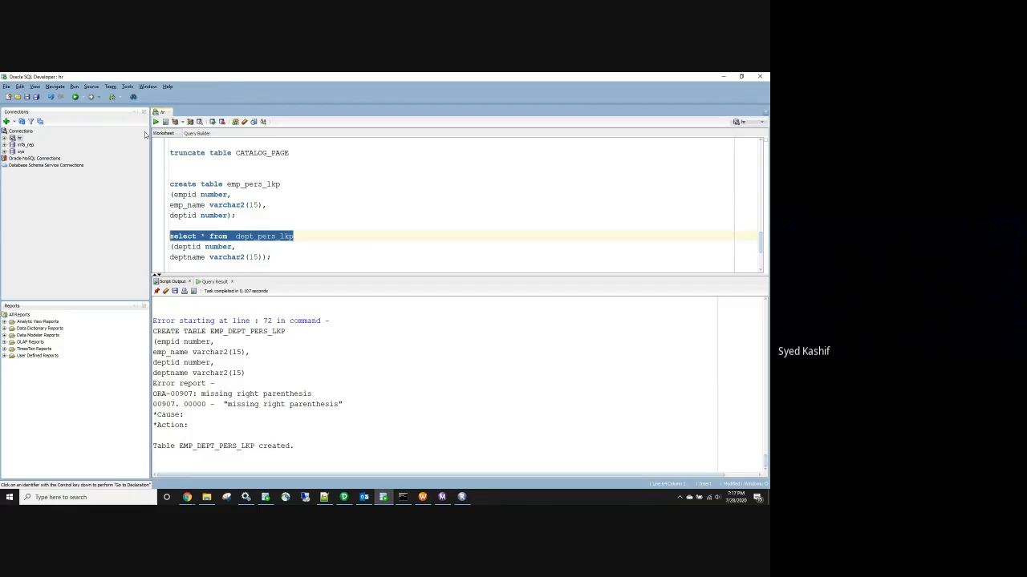
left_click(155, 122)
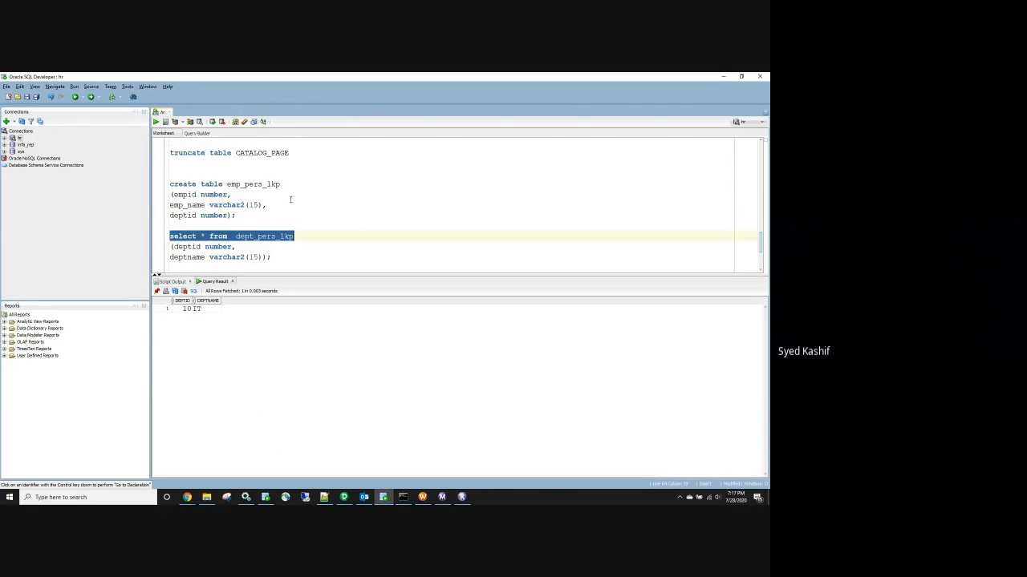
Query EMP_DEPT_PERS_LKP with 'select * from' and confirm one row with DEPTID 10, DEPTNAME IT
scroll(277, 210, "down", 3)
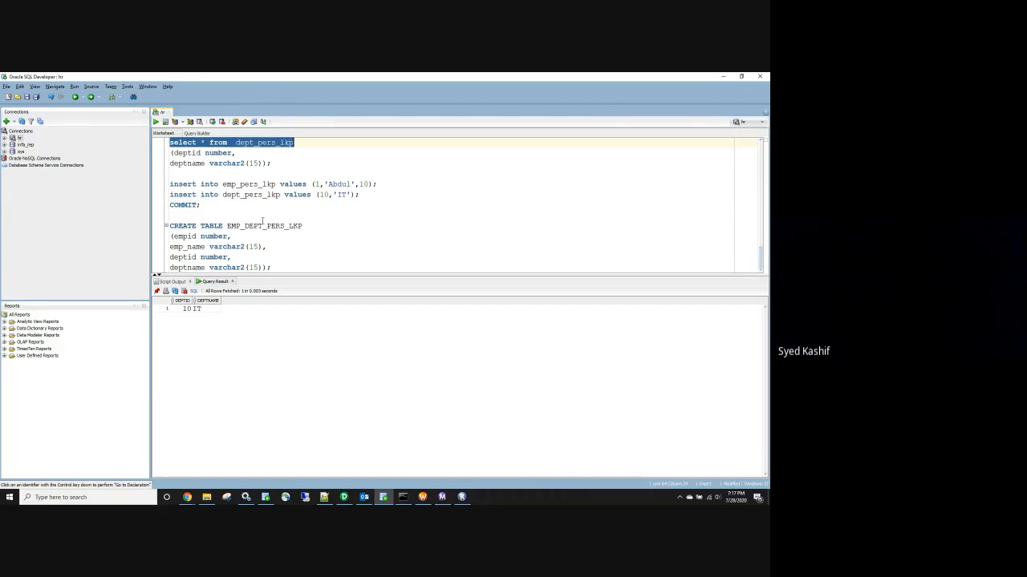
left_click_drag(227, 225, 152, 227)
type("select ")
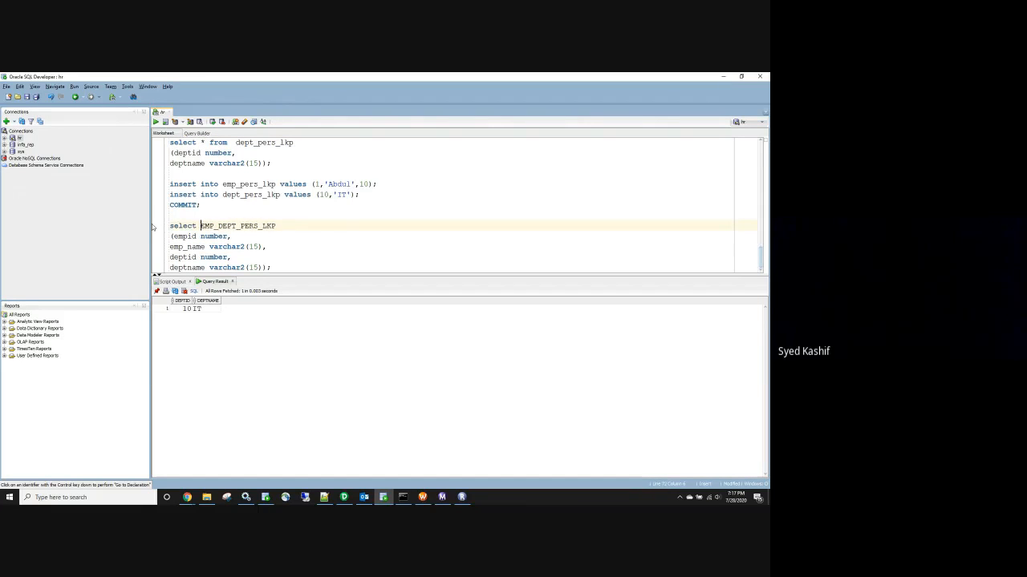
type("* from")
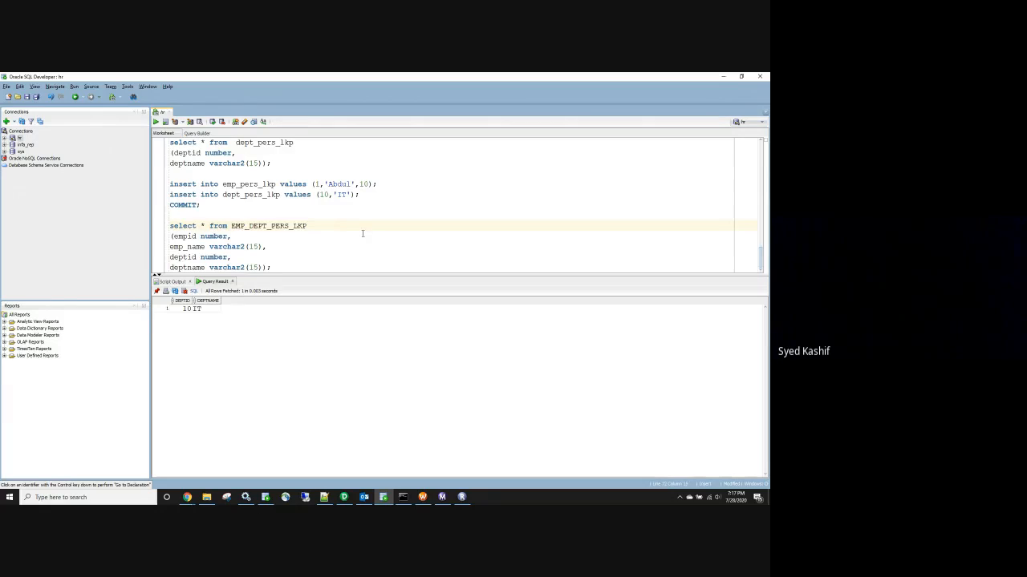
left_click_drag(309, 226, 172, 225)
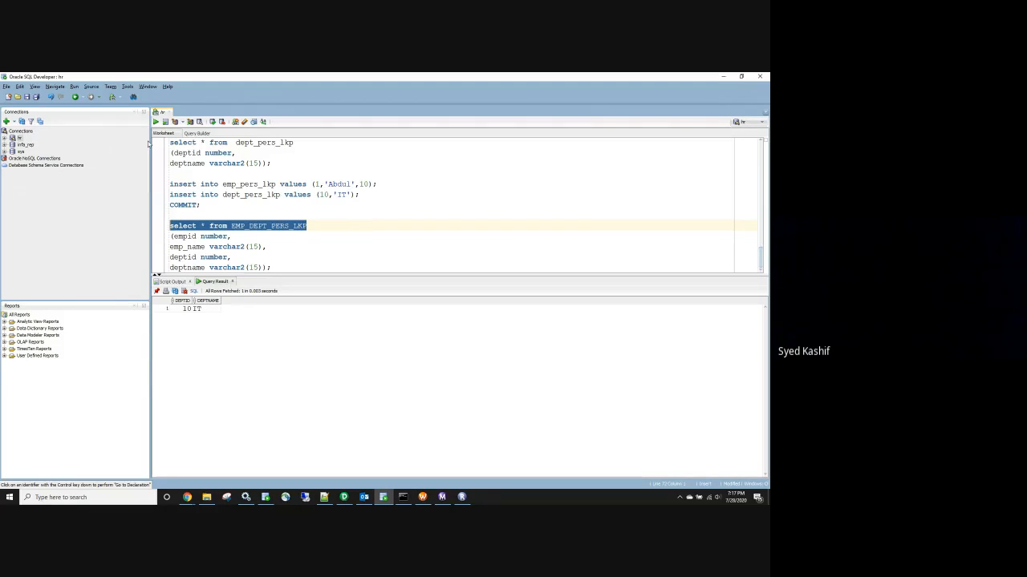
left_click(155, 123)
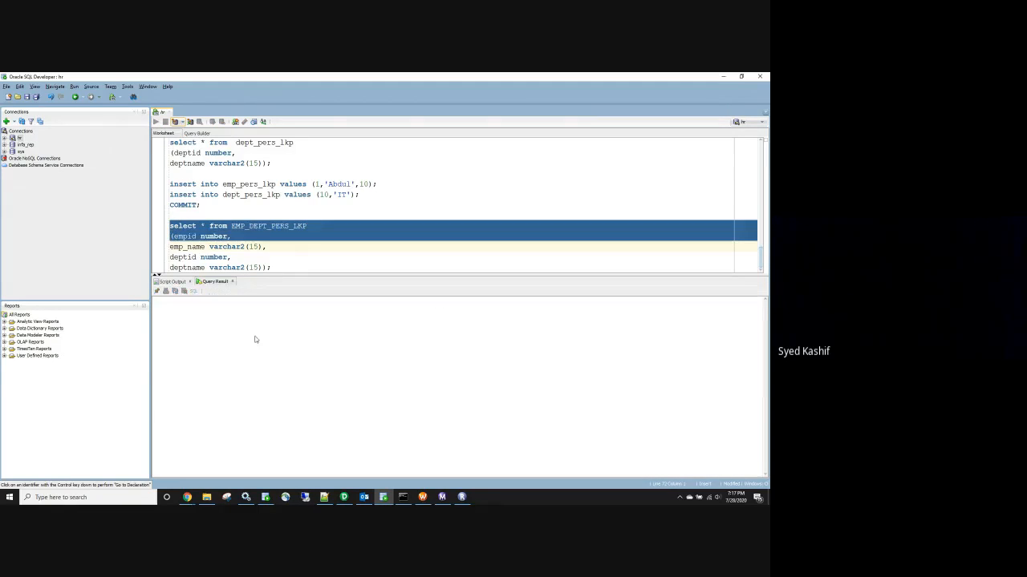
left_click_drag(201, 314, 252, 310)
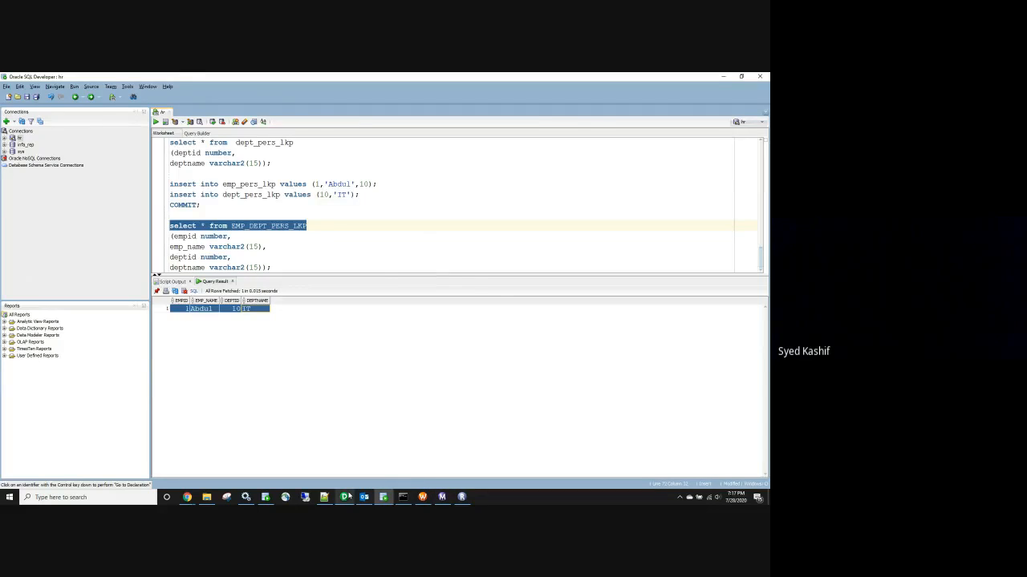
left_click(348, 498)
mouse_move(459, 499)
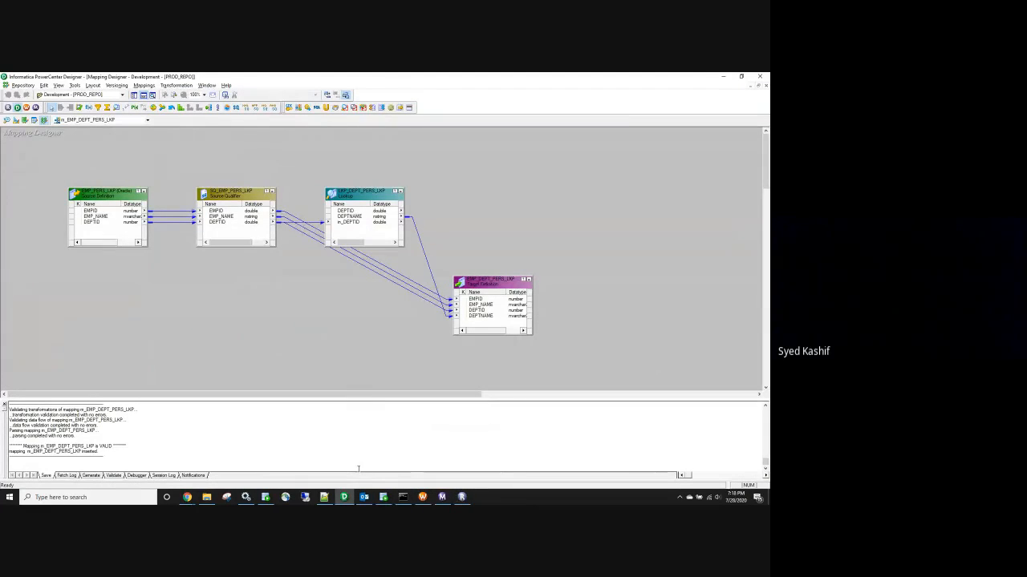
Drag the LKP_DEPT_PERS_LKP Lookup transformation upward on the canvas, then return to Workflow Monitor
left_click_drag(359, 197, 357, 174)
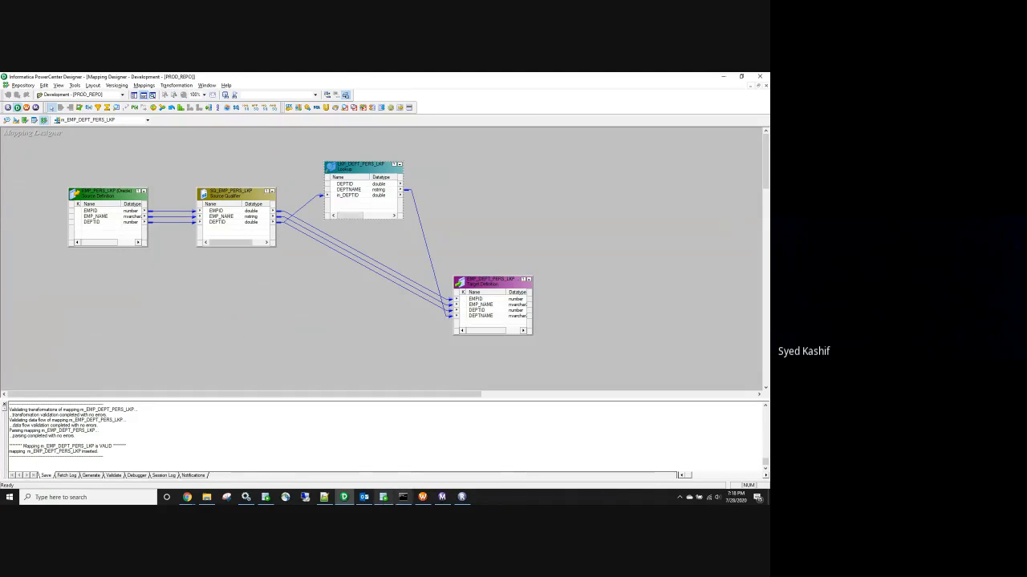
left_click(442, 497)
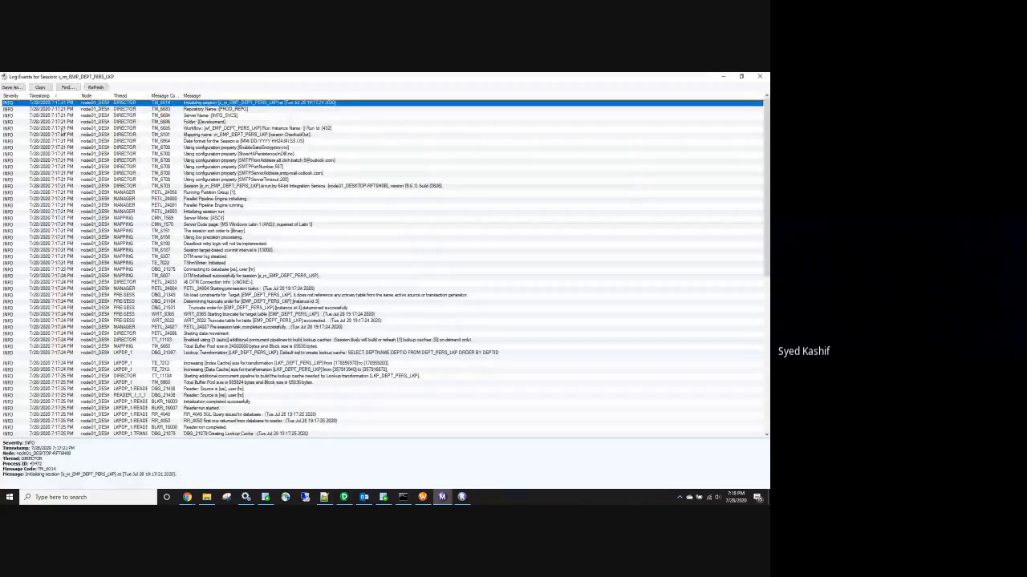
Scroll the session log to the 'Created new cache files' entry, open it, then go to File Explorer
scroll(383, 232, "down", 10)
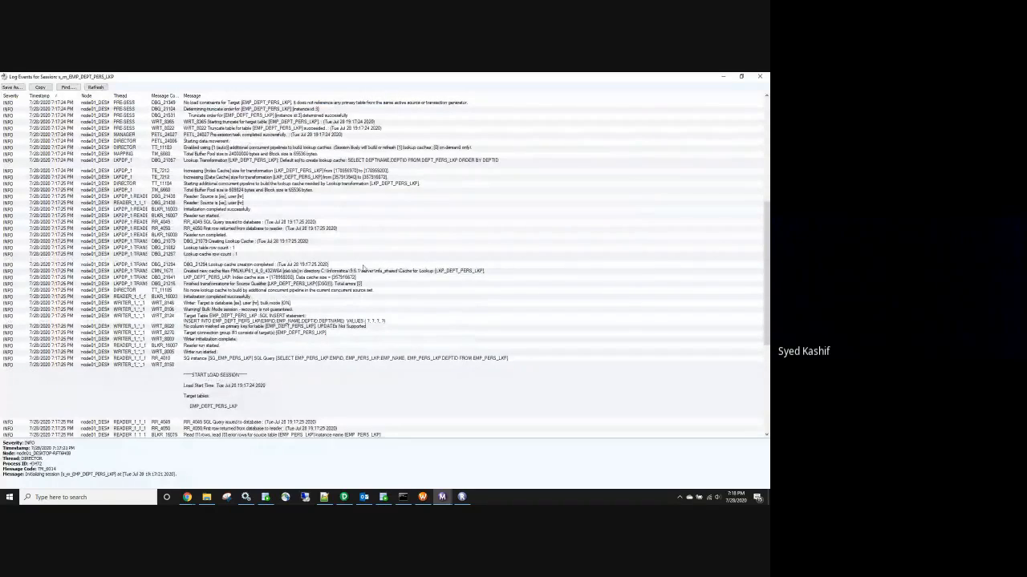
scroll(329, 293, "down", 1)
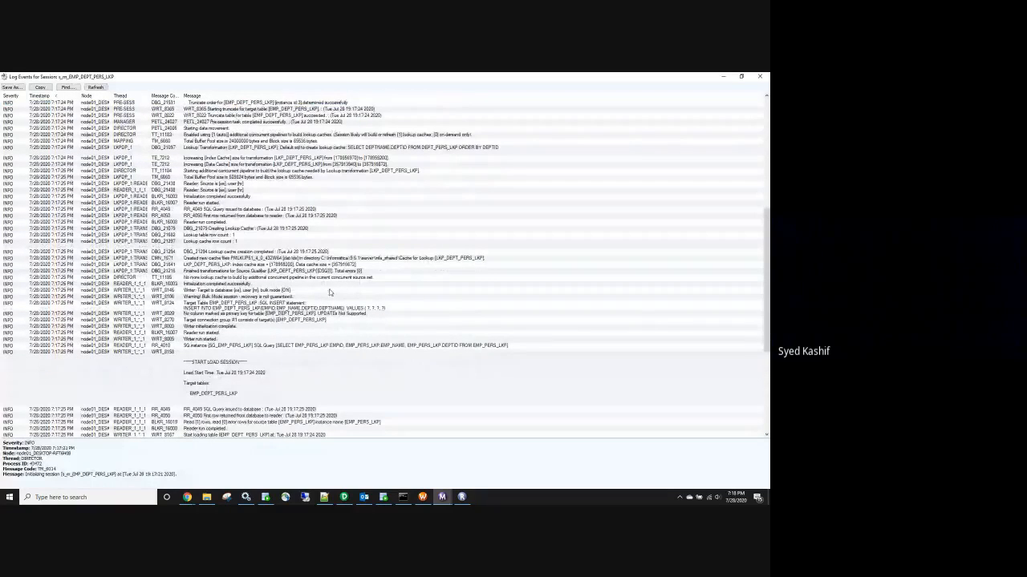
left_click(271, 258)
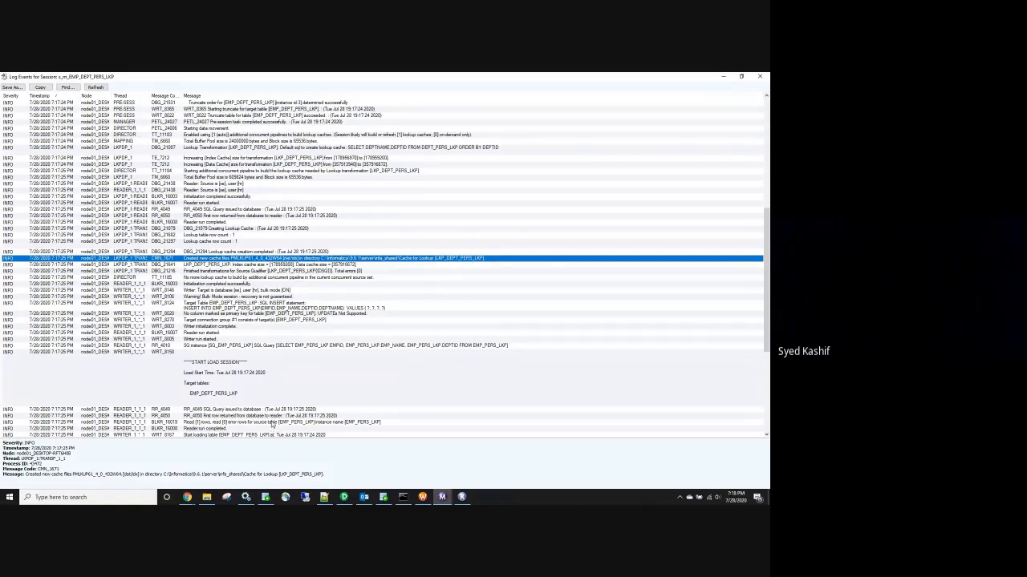
left_click(205, 498)
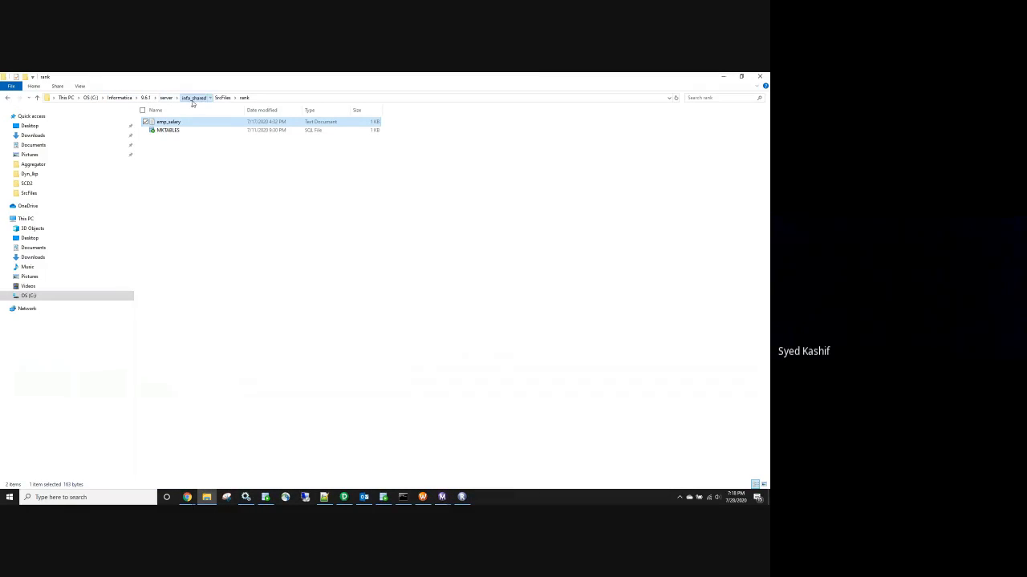
Go up to infa_shared and open its cache folder, which turns out empty
left_click(192, 98)
key("alt+Tab")
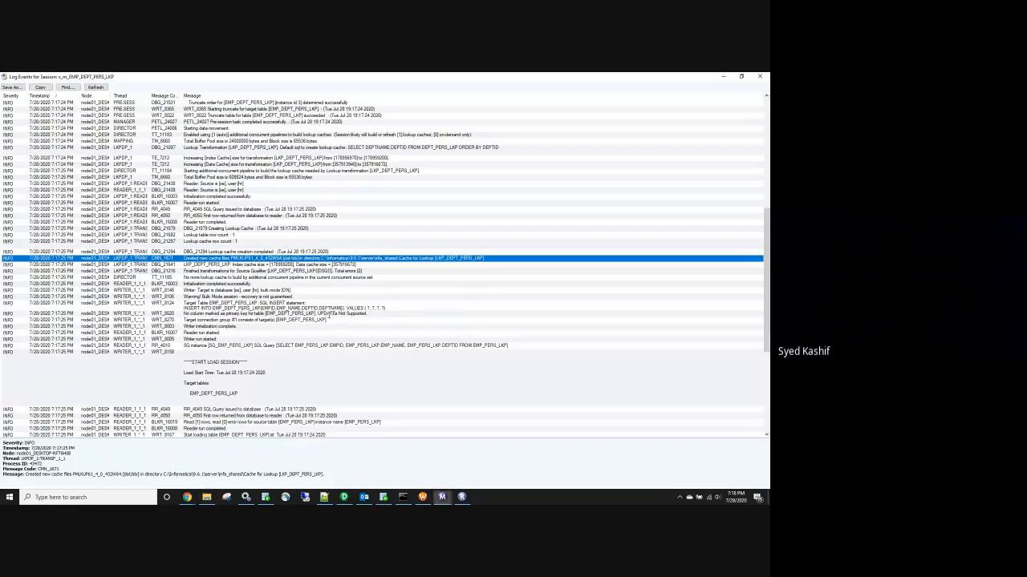
key("alt+Tab")
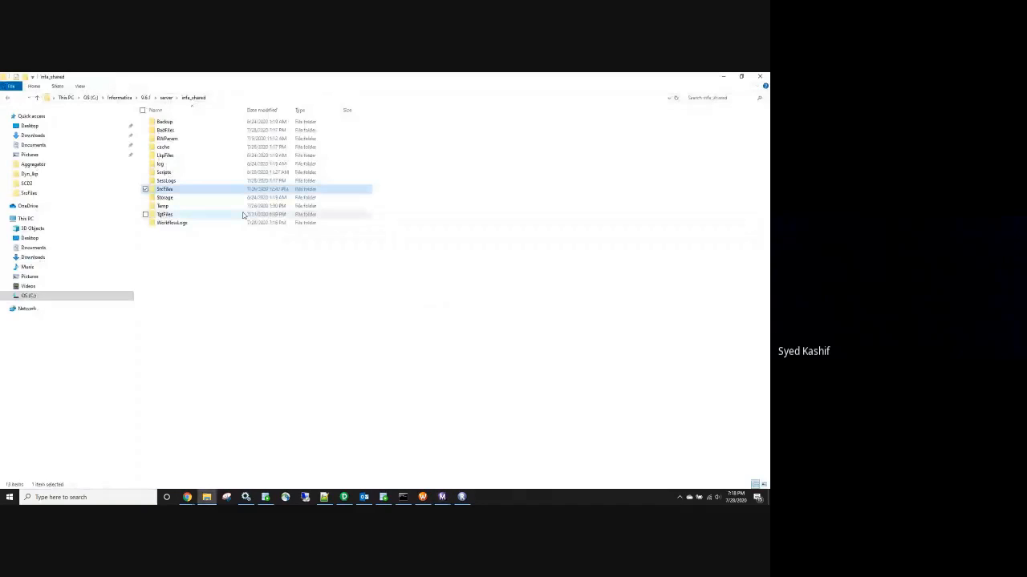
double_click(168, 148)
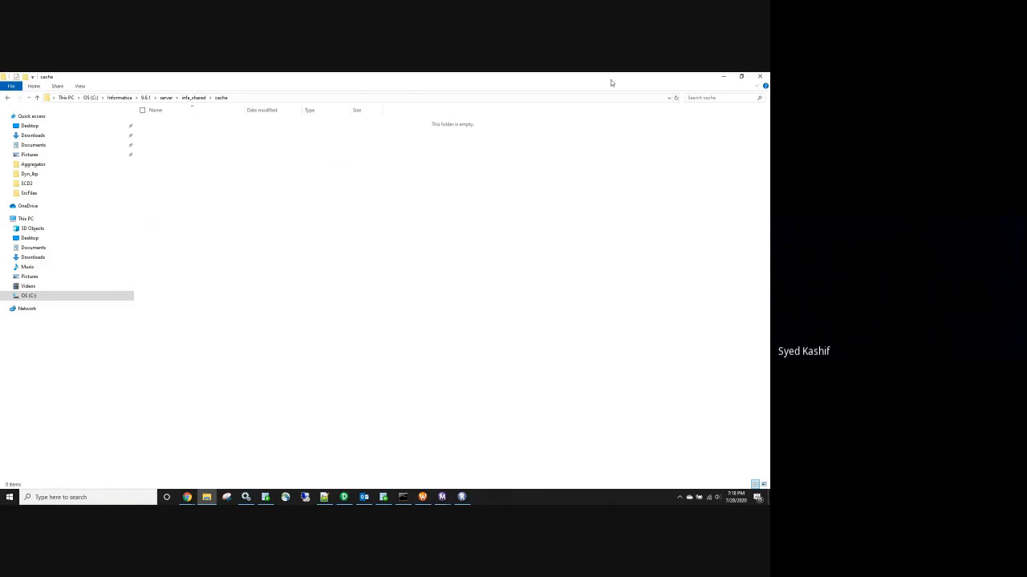
Open the log entry on deleting LKP_DEPT_PERS_LKP cache files, then select the lookup in Designer
key("alt+Tab")
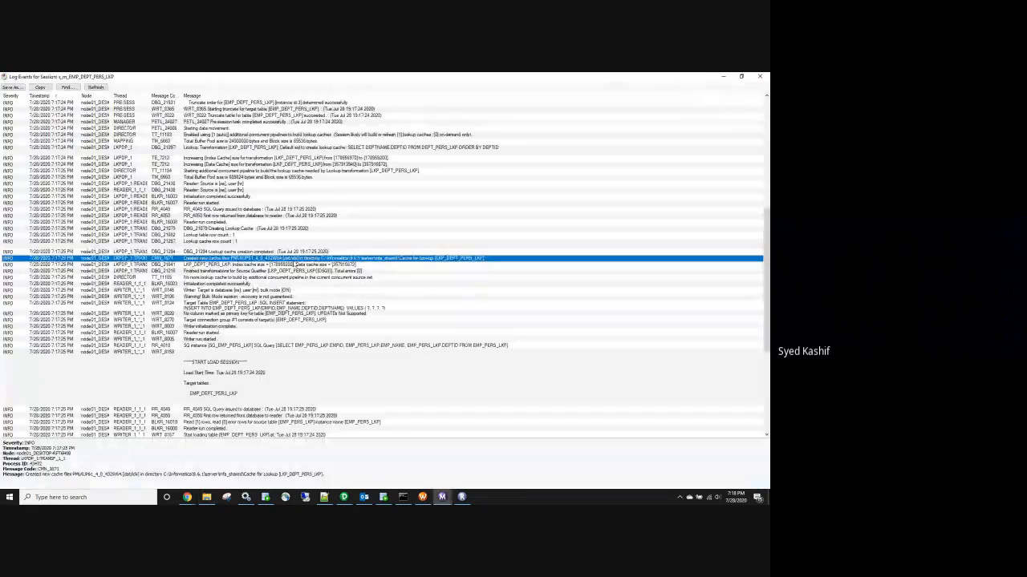
scroll(345, 289, "down", 6)
scroll(350, 302, "down", 6)
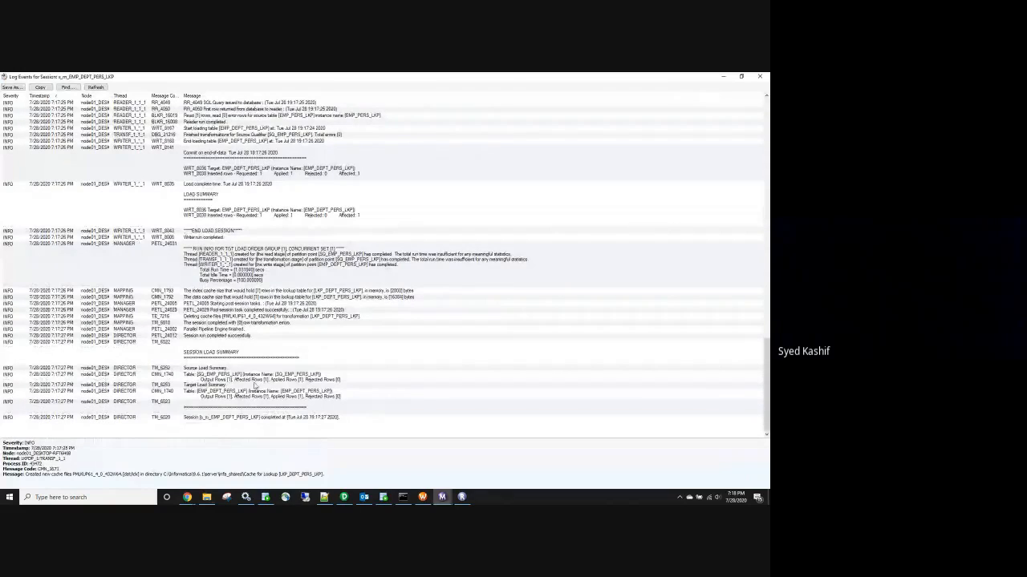
left_click(222, 317)
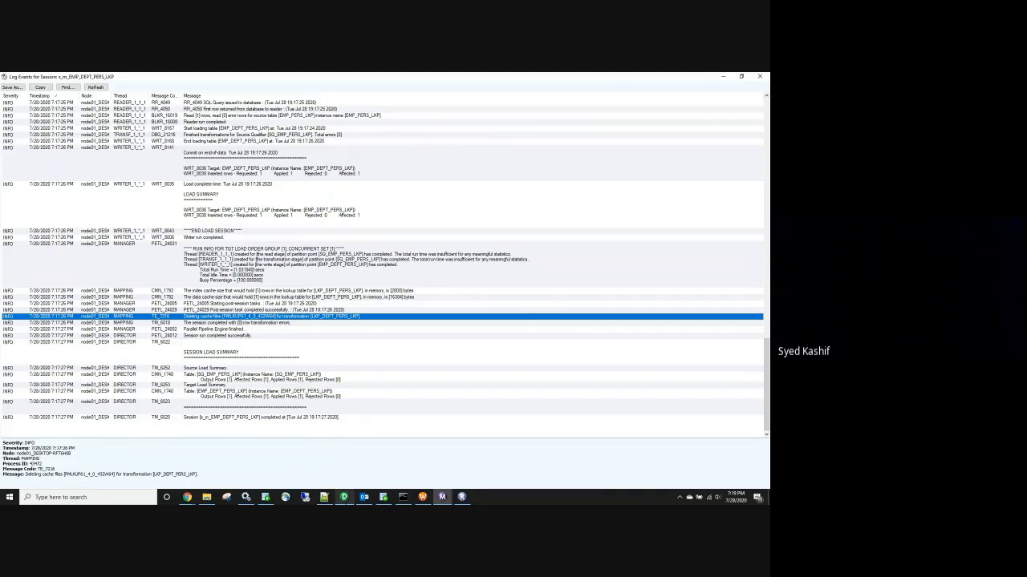
left_click(343, 497)
left_click(362, 193)
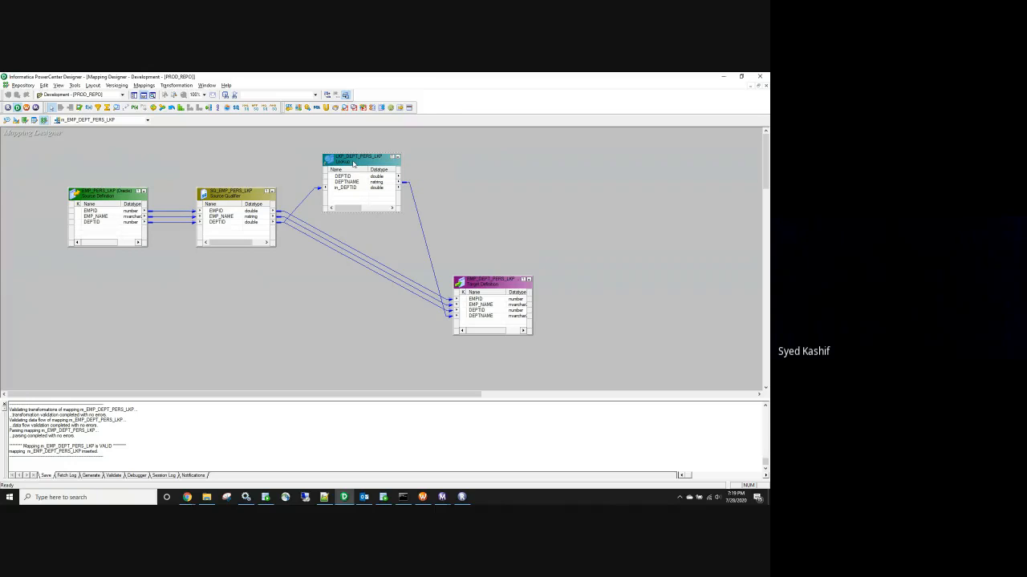
Inspect the lookup's DEPTID, in_DEPTID and DEPTNAME ports
left_click(348, 177)
left_click(350, 187)
left_click(351, 181)
left_click(355, 176)
Enable Lookup cache persistent and Re-cache from lookup source in the lookup's properties
double_click(361, 163)
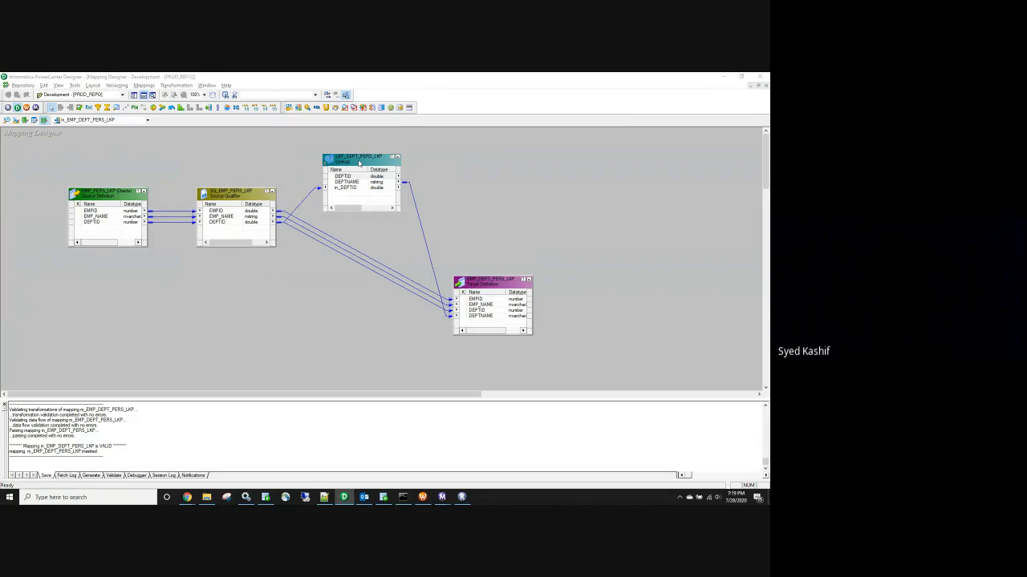
left_click(182, 138)
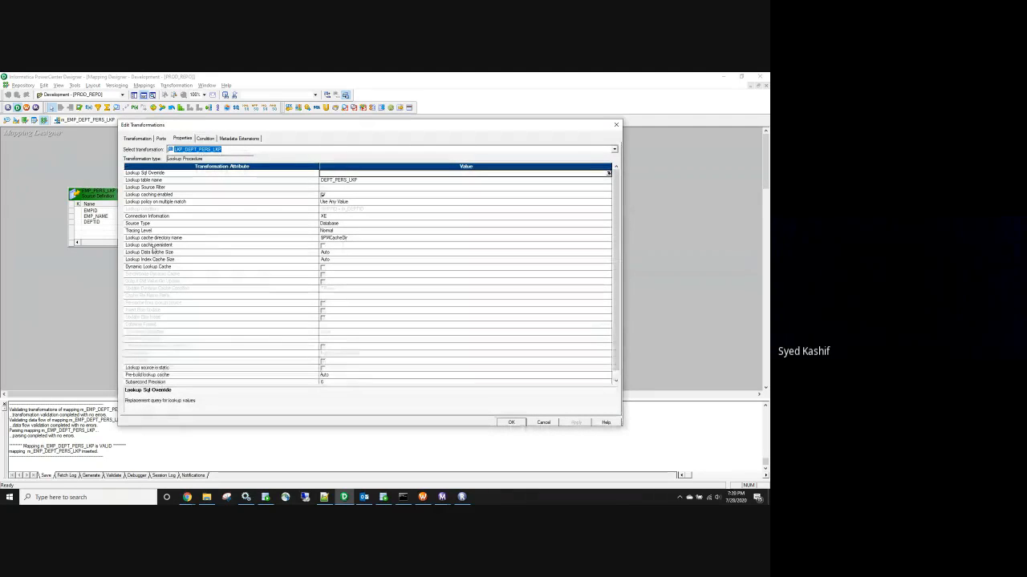
left_click(153, 245)
left_click(323, 247)
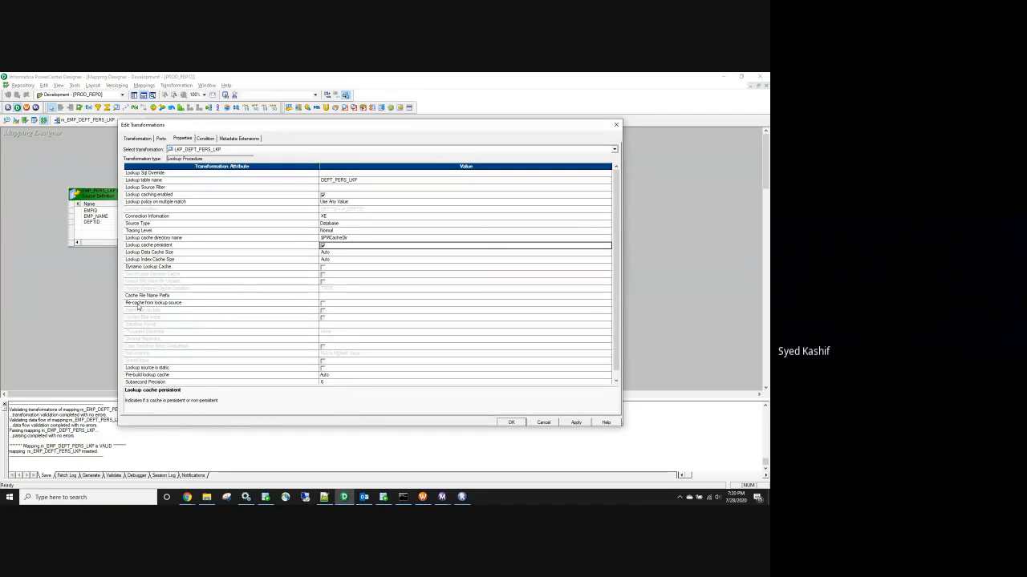
left_click(139, 304)
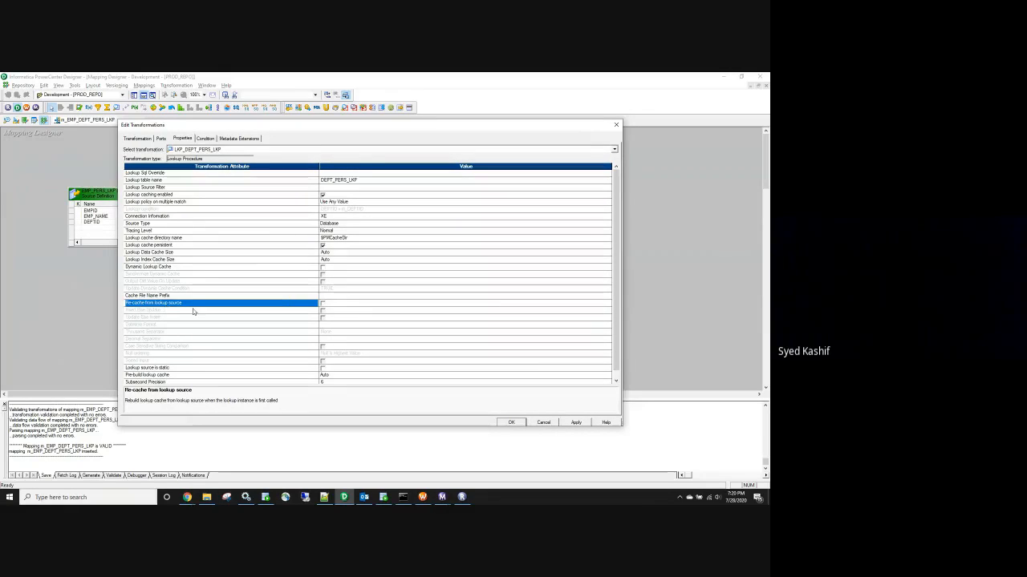
left_click(322, 304)
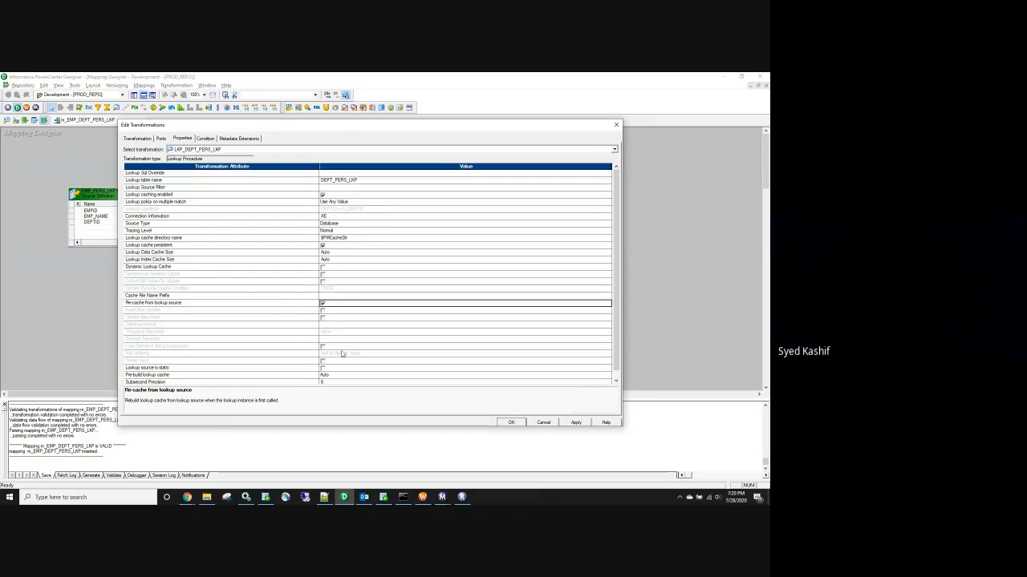
left_click(149, 246)
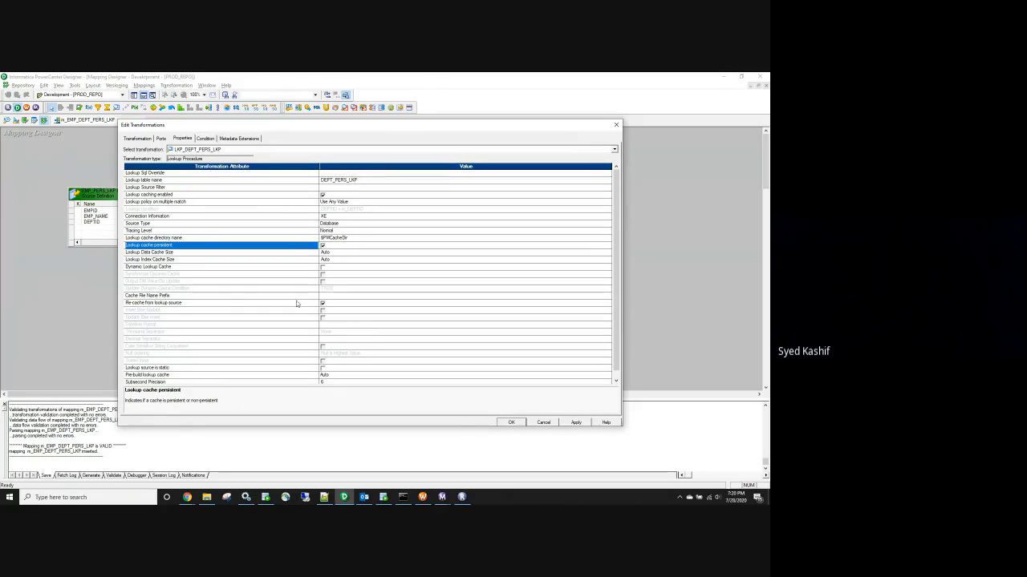
left_click(173, 305)
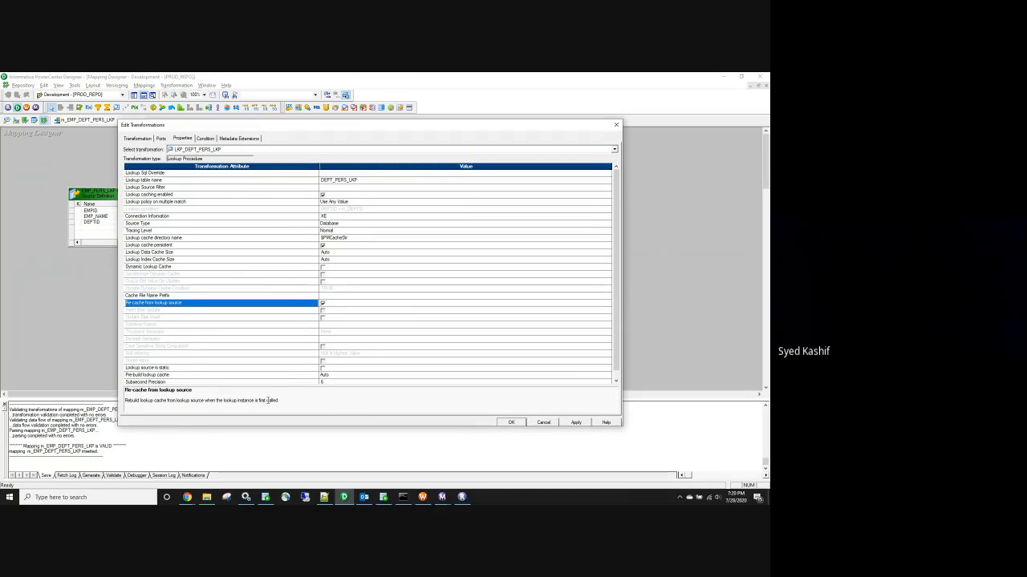
left_click(574, 423)
left_click(511, 423)
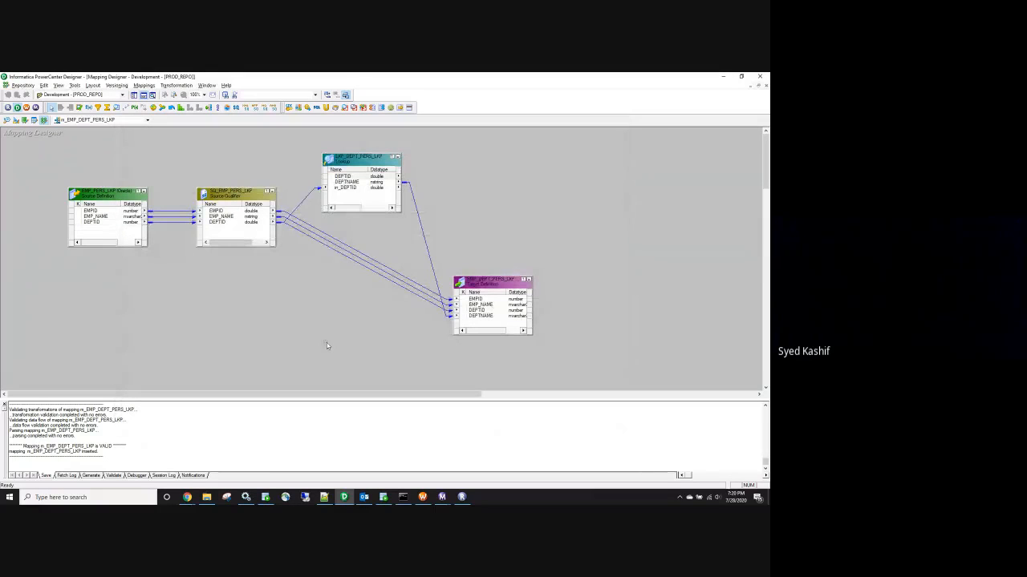
Save the mapping and bring up the s_m_EMP_DEPT_PERS_LKP session's options in Workflow Manager
key("ctrl+s")
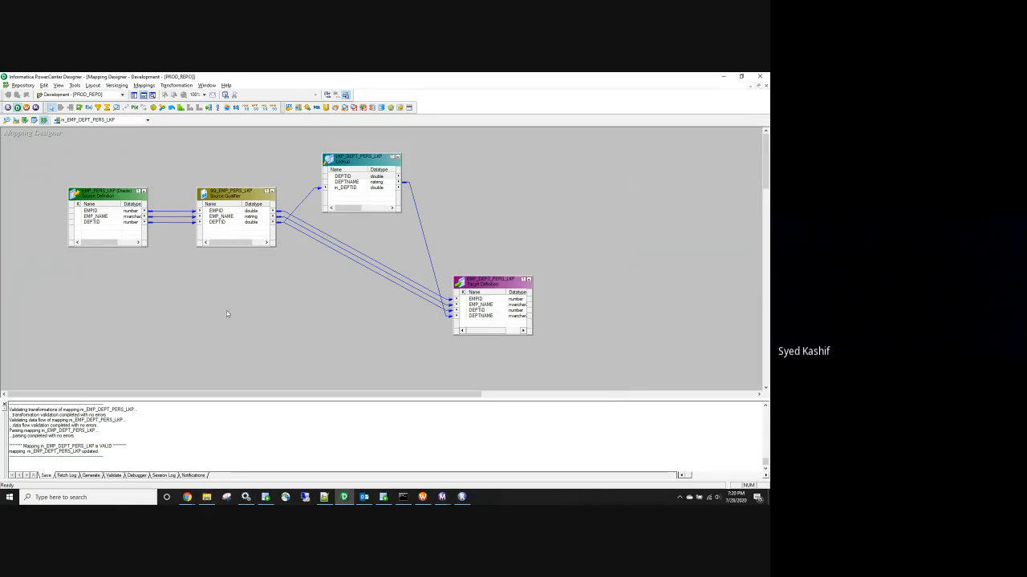
left_click(423, 497)
right_click(305, 166)
Refresh the session from the changed mapping, save, and start wf_EMP_DEPT_PERS_LKP
left_click(345, 243)
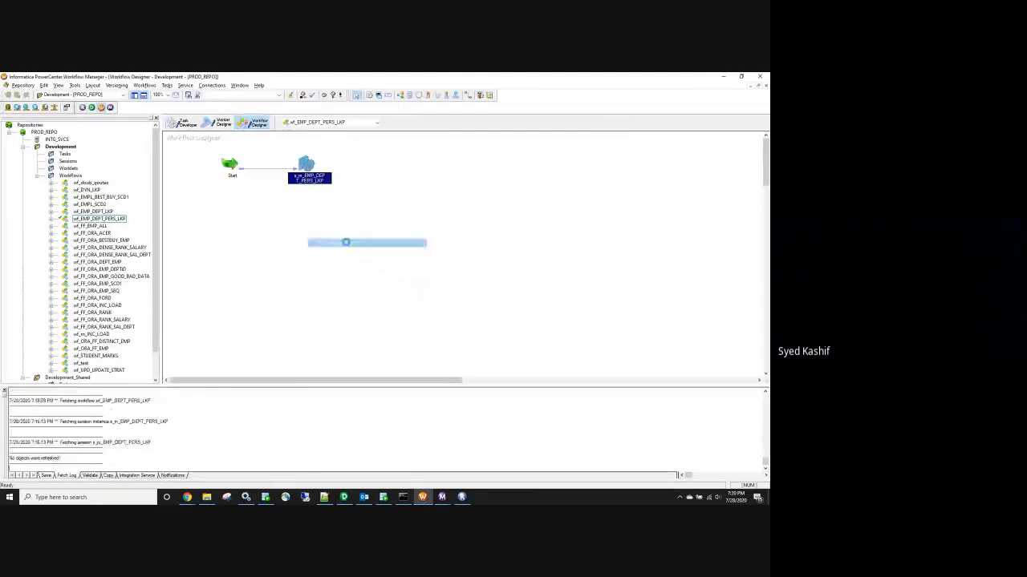
key("ctrl+s")
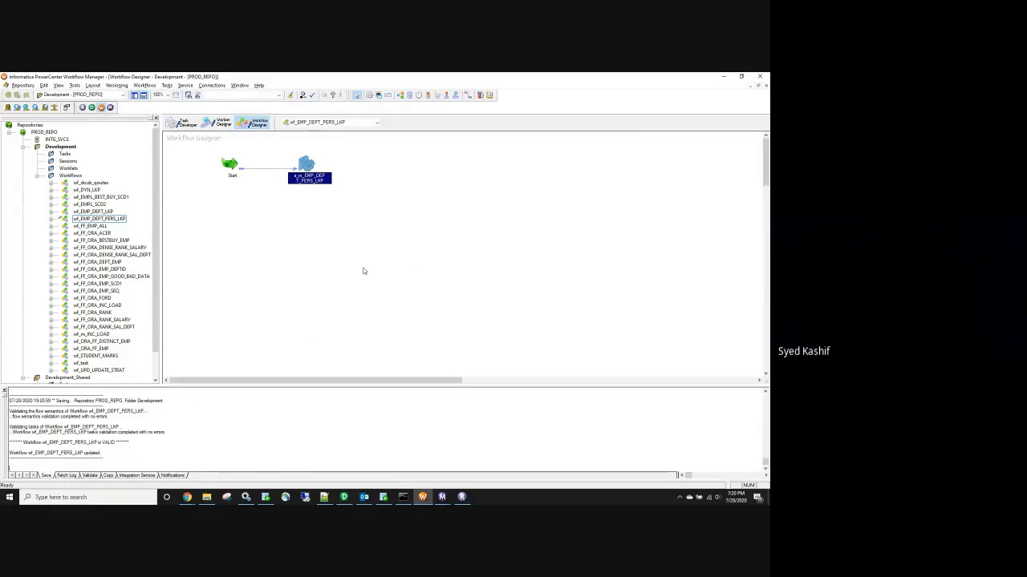
left_click(144, 85)
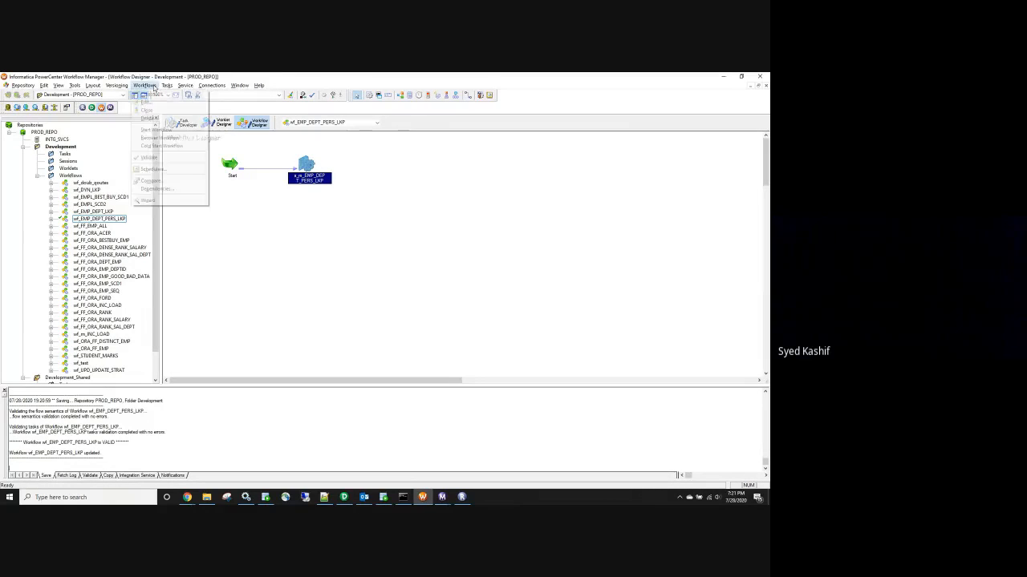
left_click(170, 130)
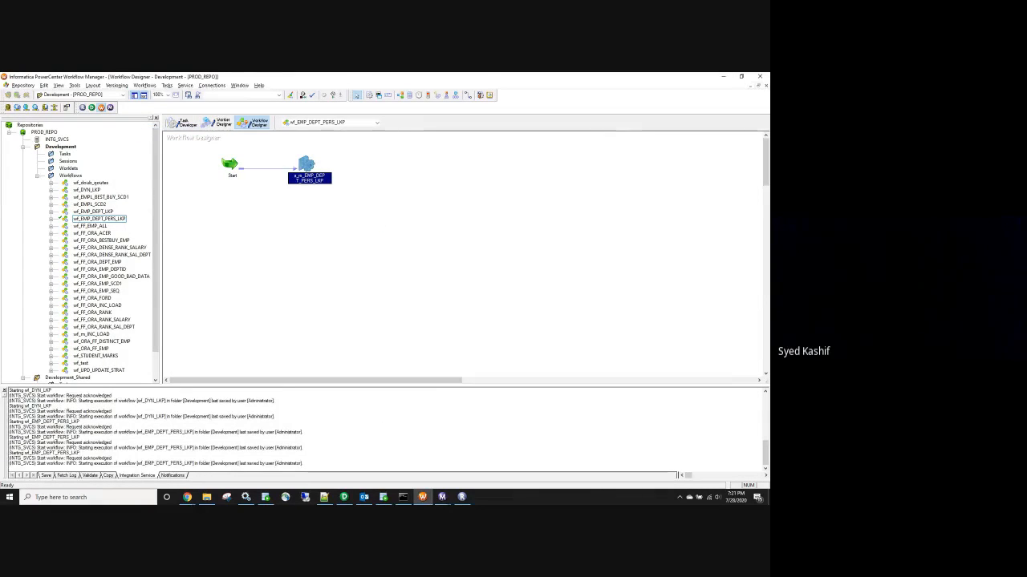
Close the old session log window and bring Workflow Monitor to the front
left_click(442, 498)
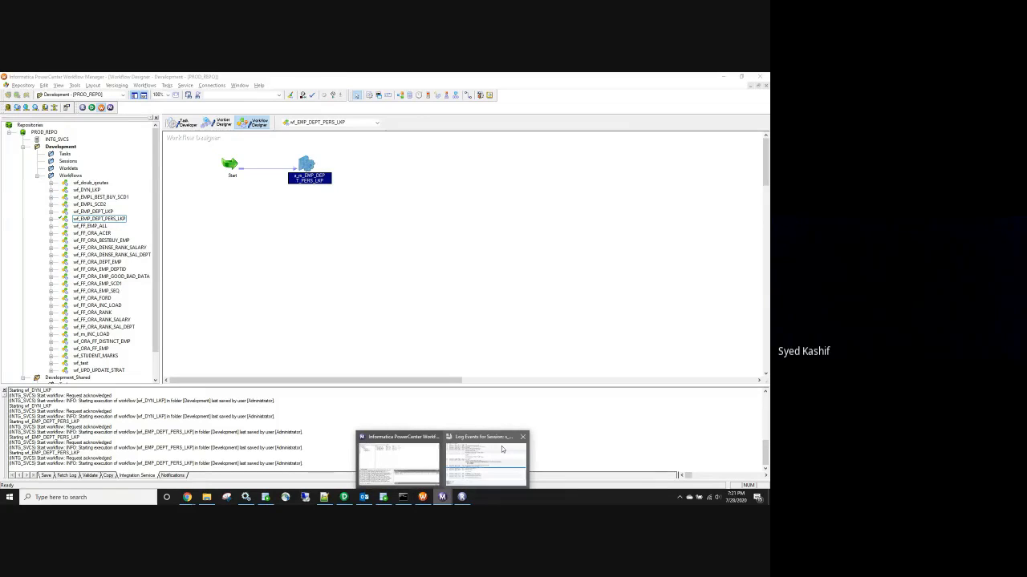
left_click(522, 437)
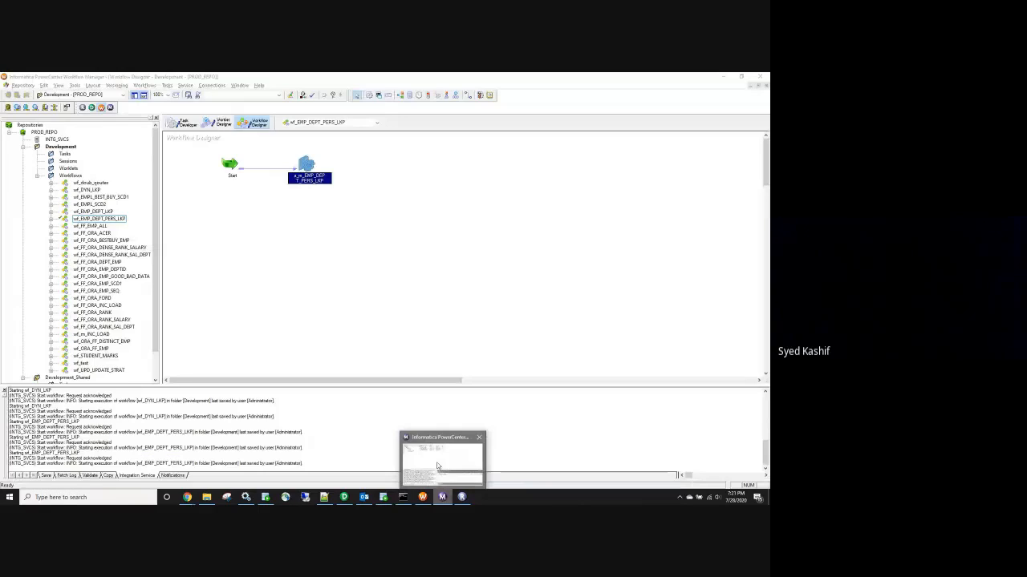
left_click(437, 465)
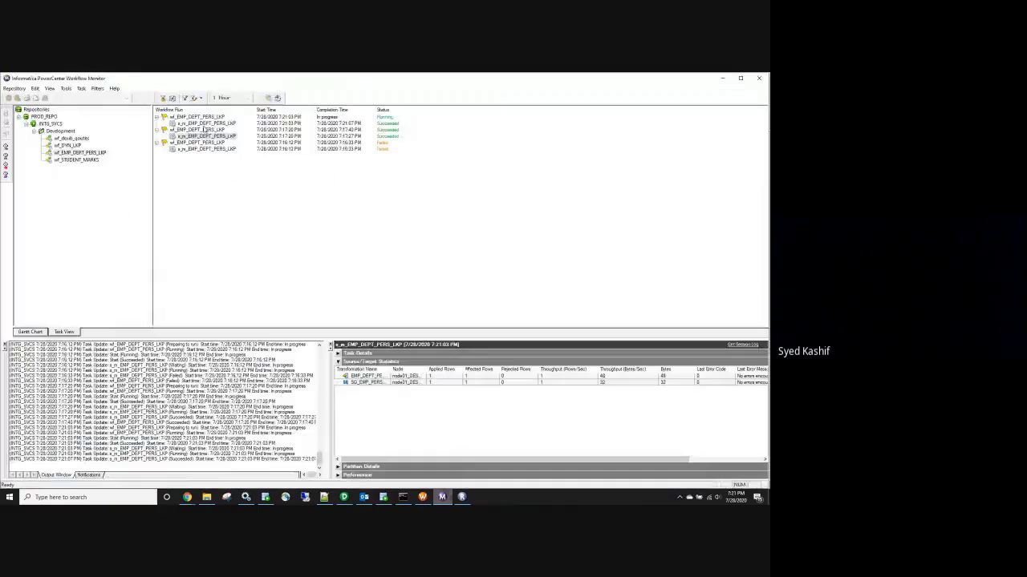
Open the new run's session log full-screen and check the lookup cache query, new cache file and cache size messages
left_click(743, 347)
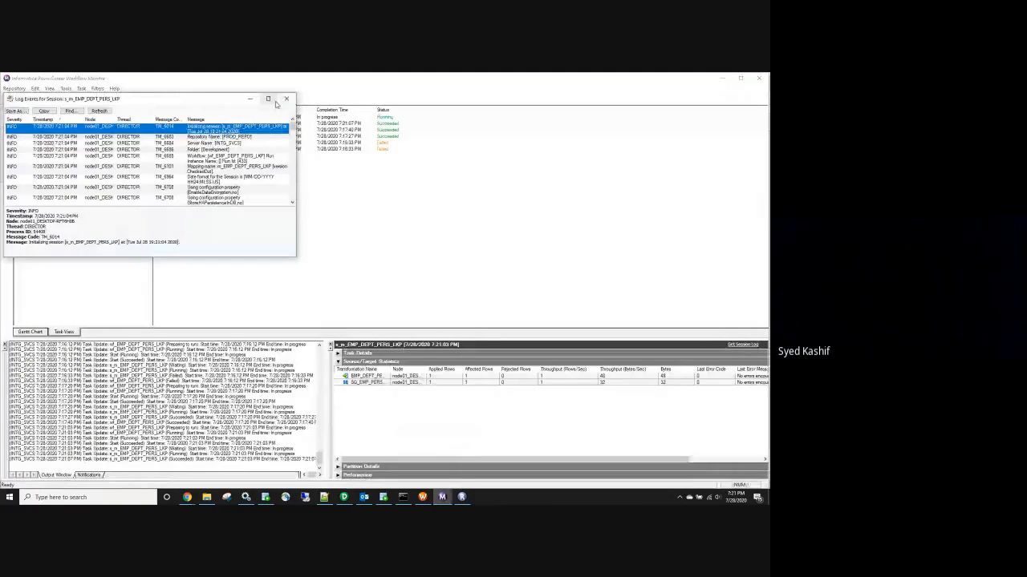
left_click(274, 100)
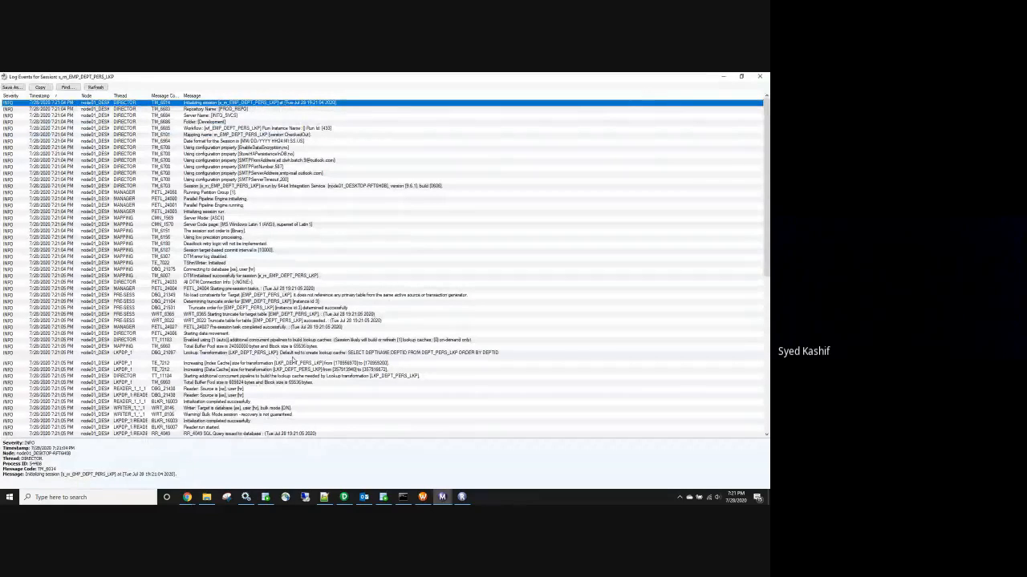
left_click(294, 357)
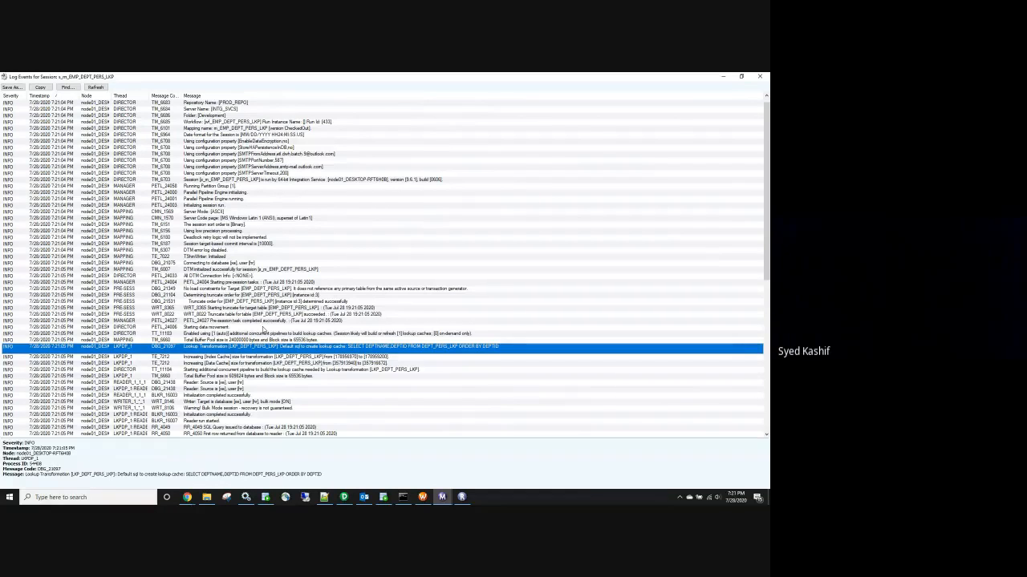
scroll(263, 328, "down", 3)
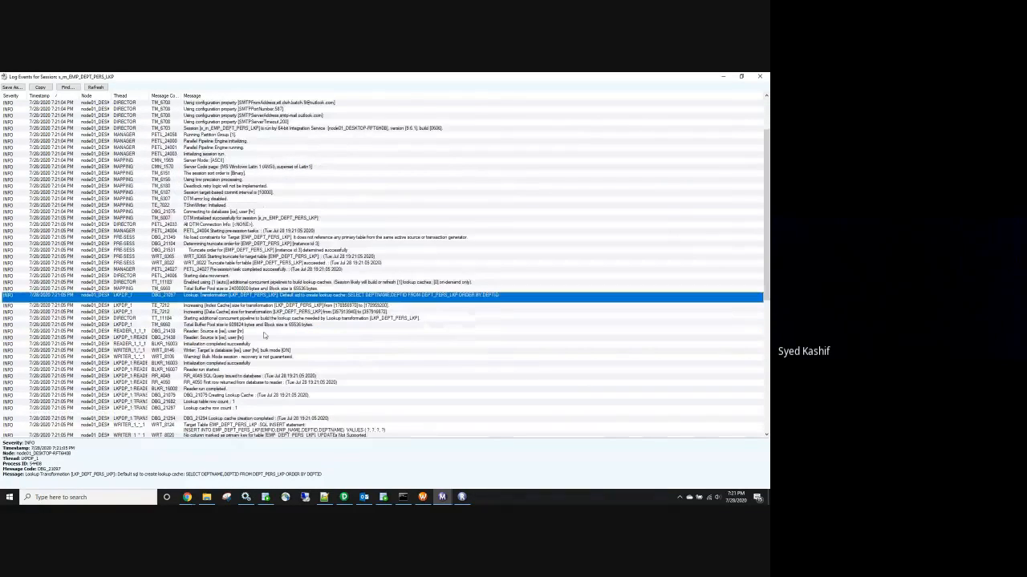
scroll(269, 361, "down", 10)
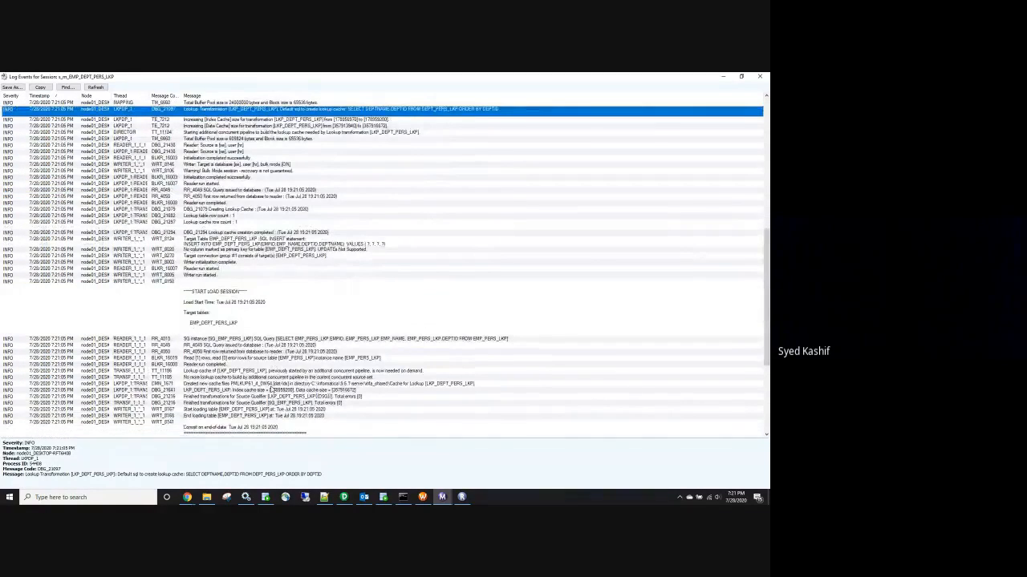
left_click(272, 384)
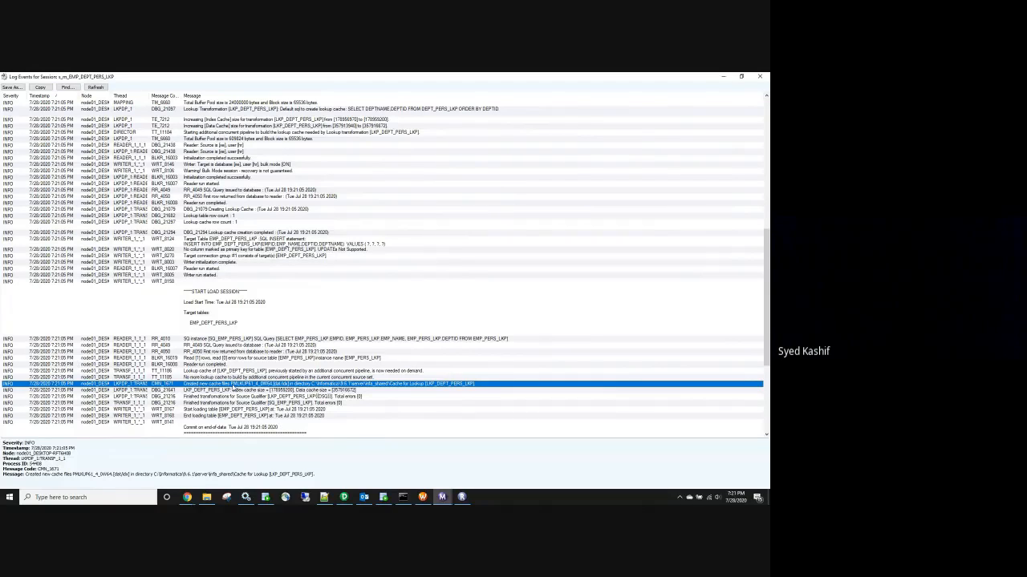
left_click(234, 390)
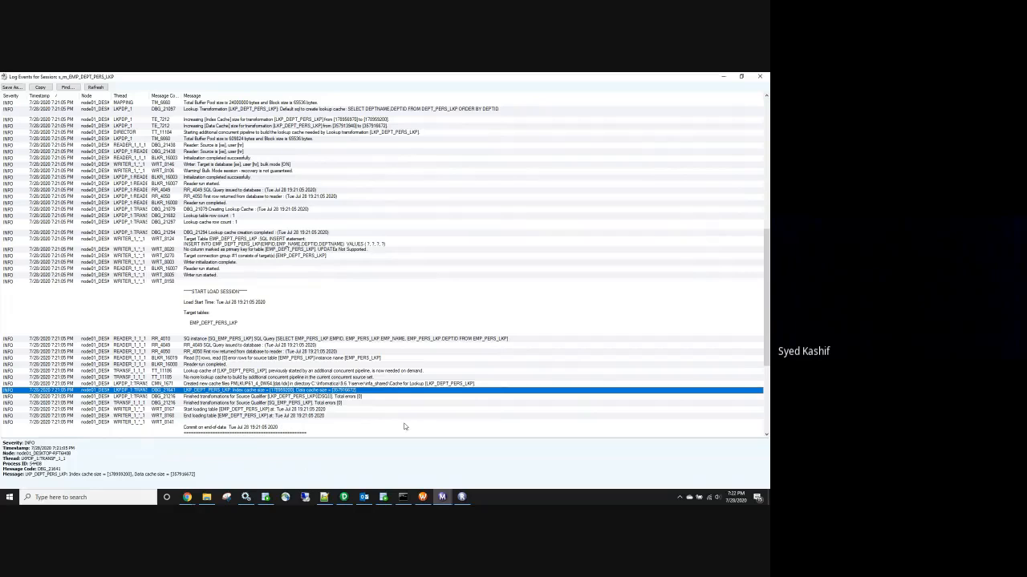
Inspect the four PMLKUP61_4_0W64 .dat0/.dat1/.idx0/.idx1 lookup cache files and their sizes
left_click(206, 497)
left_click(195, 123)
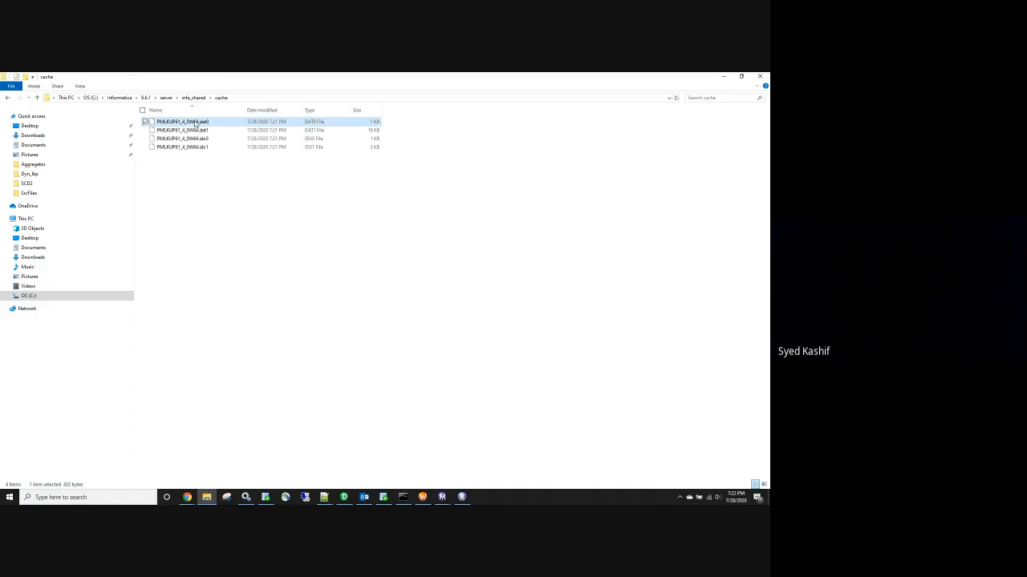
left_click(187, 130)
left_click(191, 138)
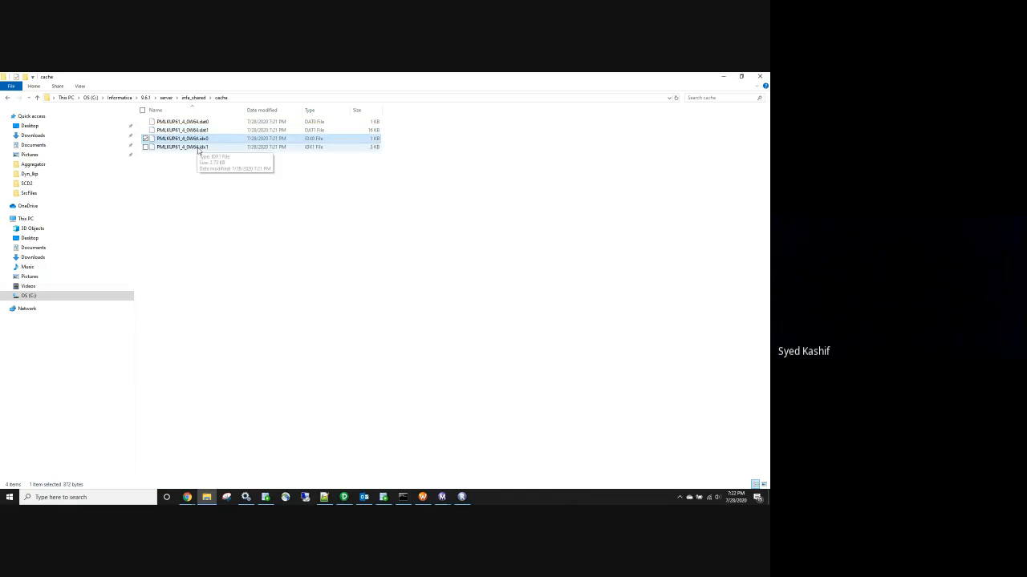
left_click(198, 147)
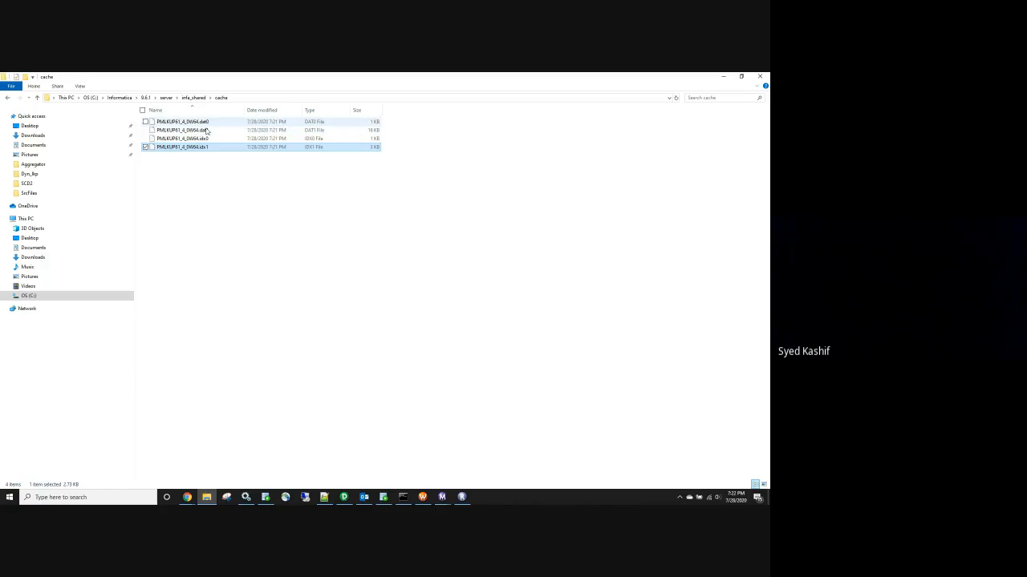
left_click(206, 131)
left_click(207, 140)
left_click(208, 149)
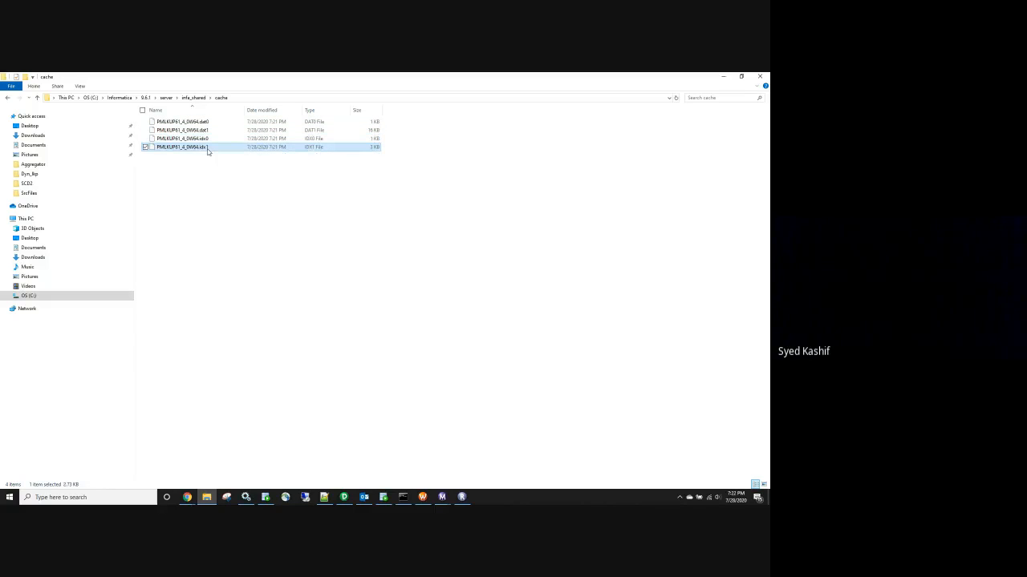
left_click(196, 130)
View the dat1 cache file's contents in Notepad++, then close it
right_click(195, 130)
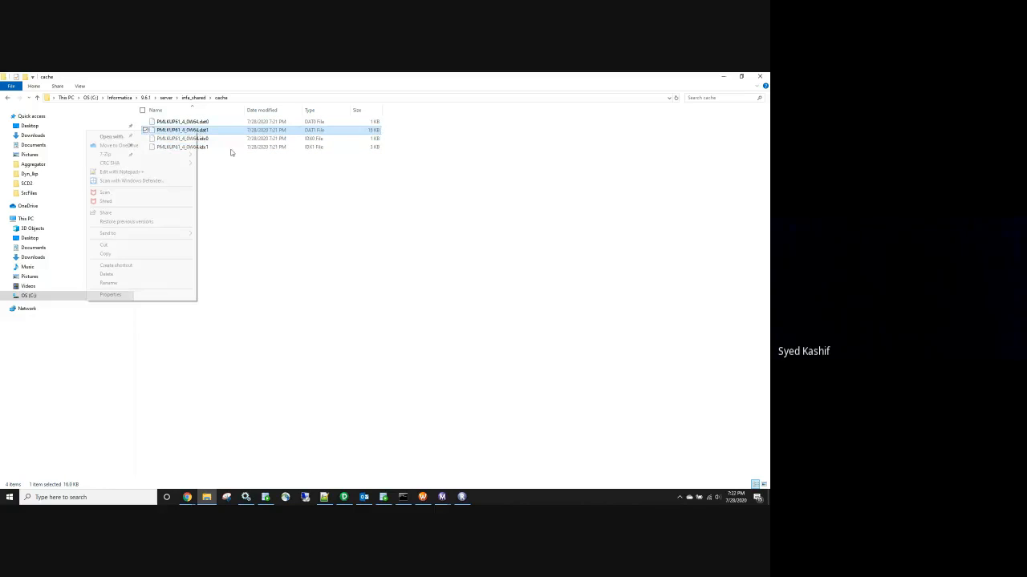
left_click(171, 173)
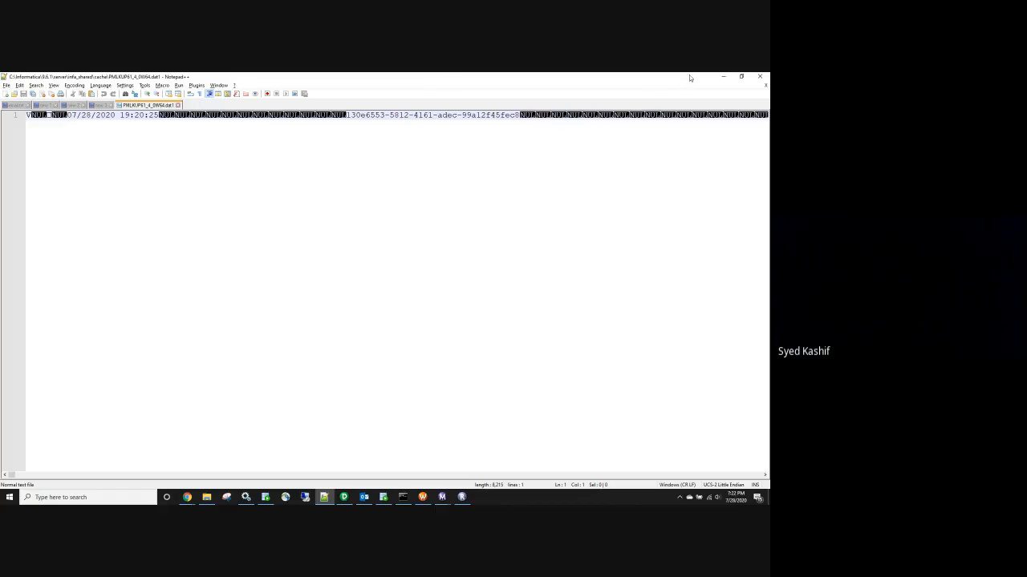
left_click(178, 106)
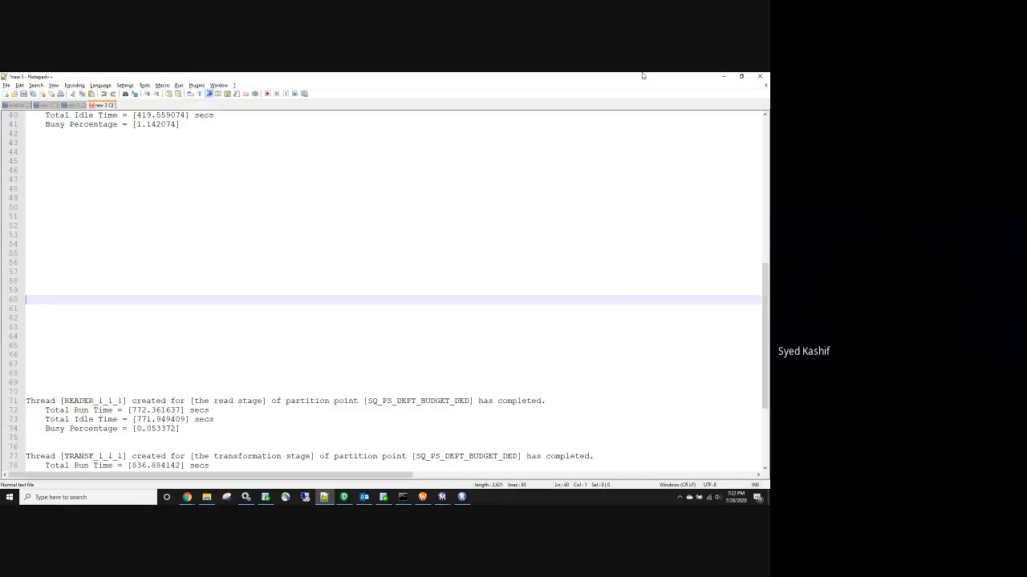
left_click(726, 78)
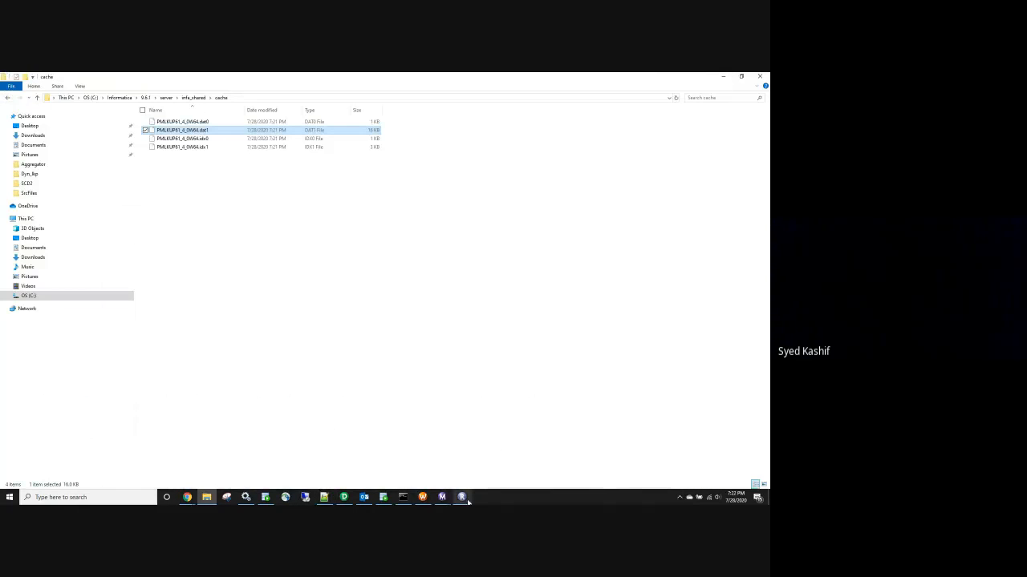
Restart the latest lookup workflow run from Workflow Monitor
left_click(442, 497)
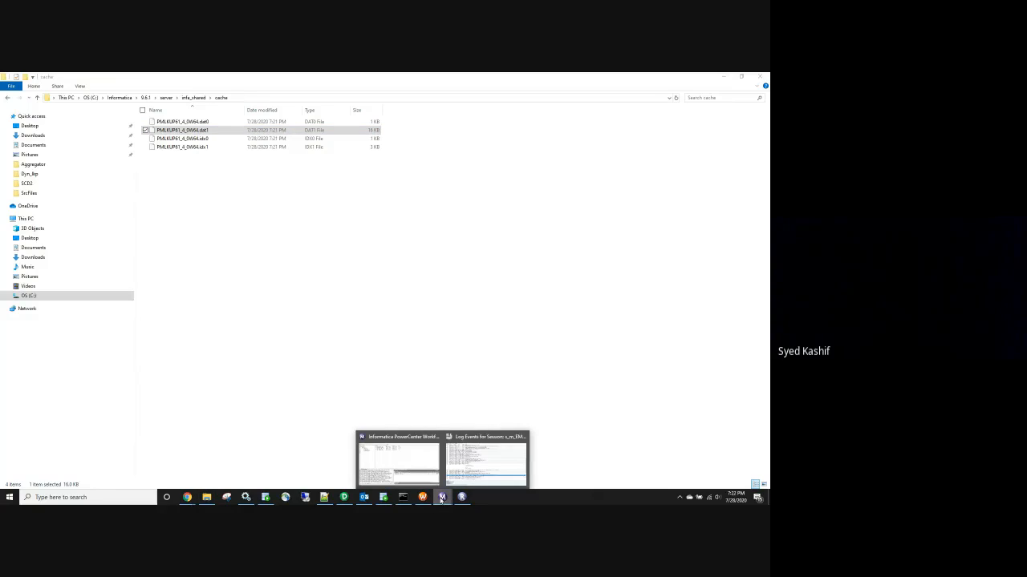
left_click(477, 479)
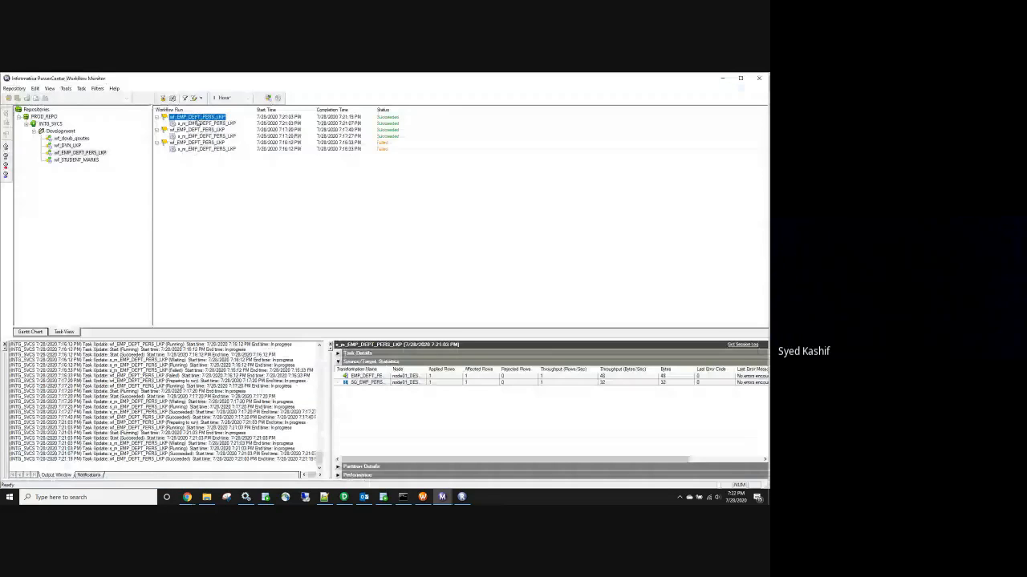
right_click(199, 119)
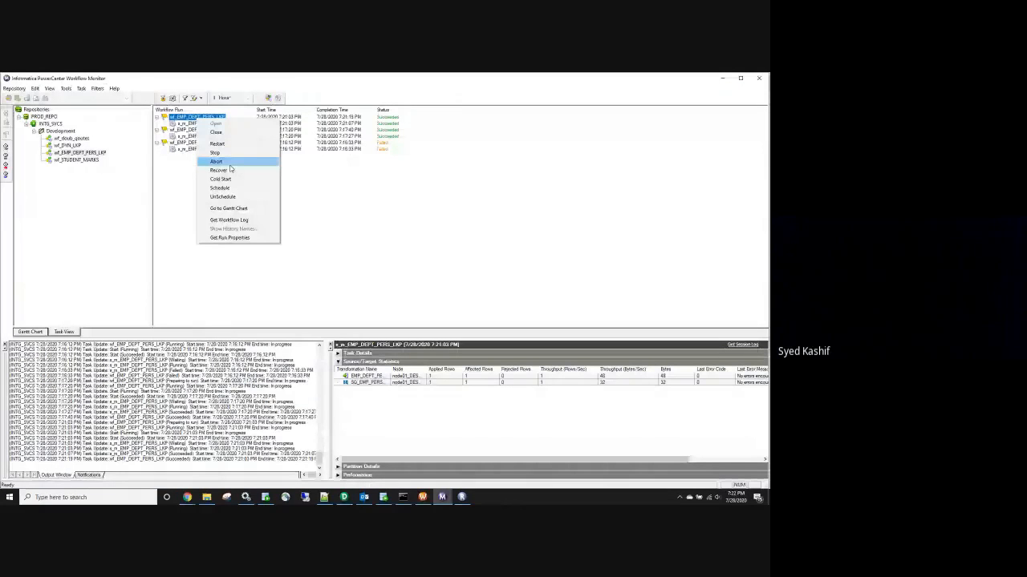
left_click(217, 145)
Refresh the cache folder to confirm the files now show 7:22 PM, then return to the mapping
left_click(207, 497)
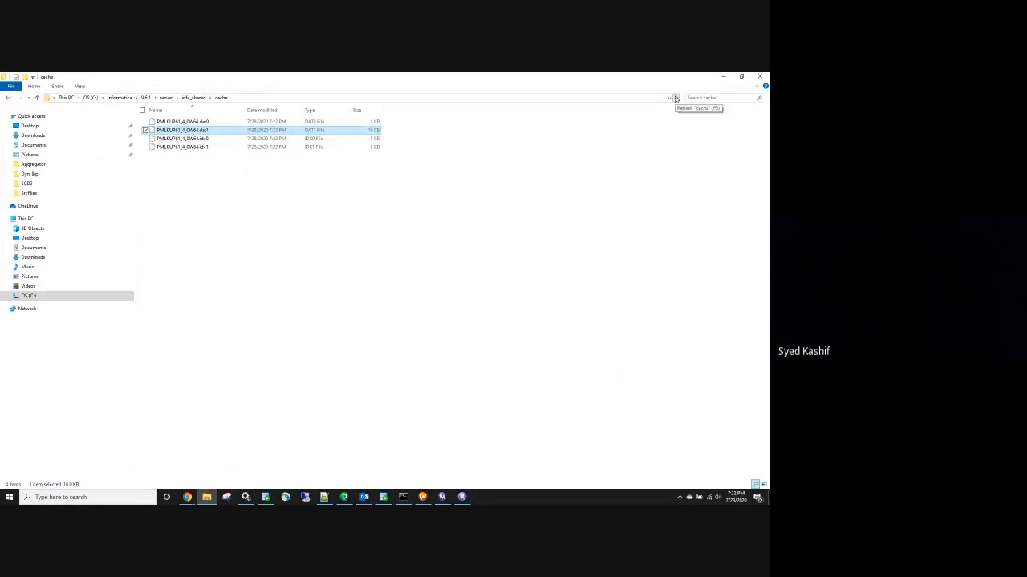
left_click(676, 97)
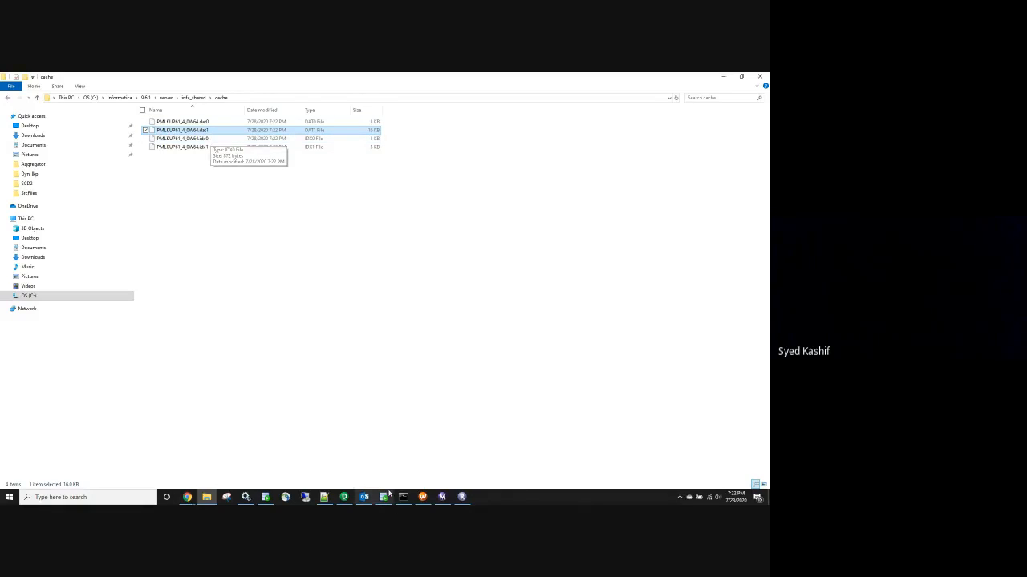
left_click(344, 497)
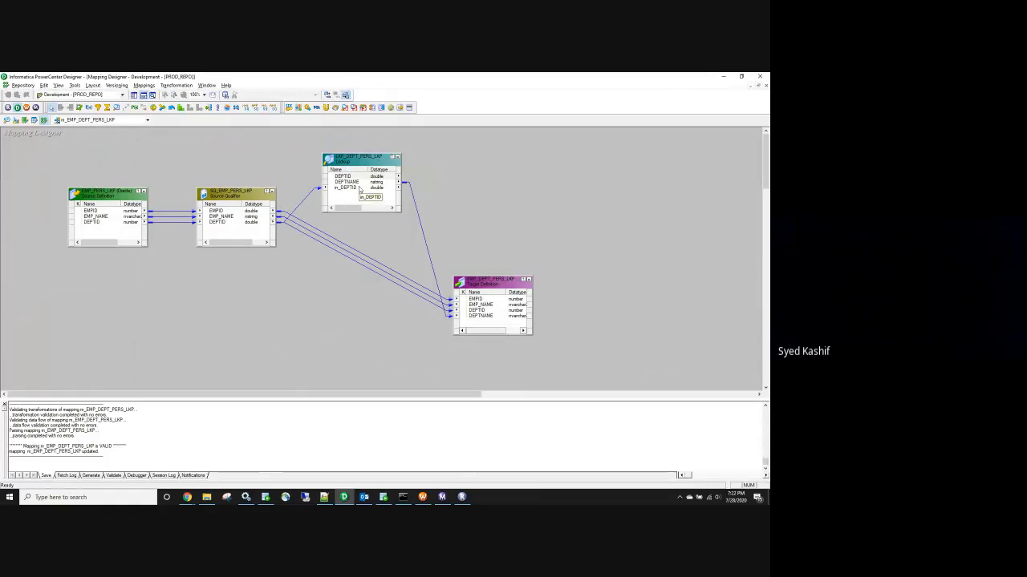
left_click(725, 77)
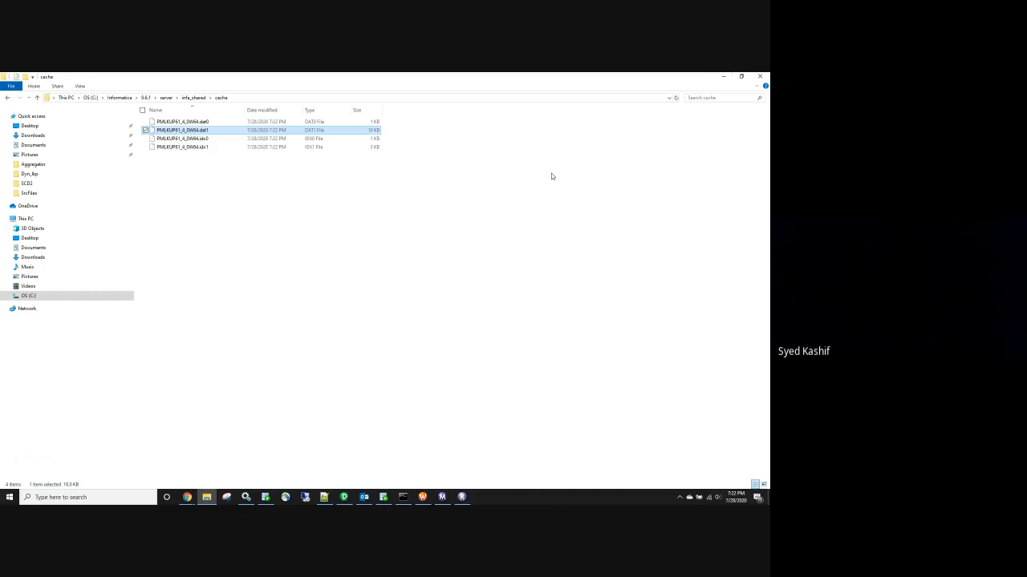
left_click(734, 498)
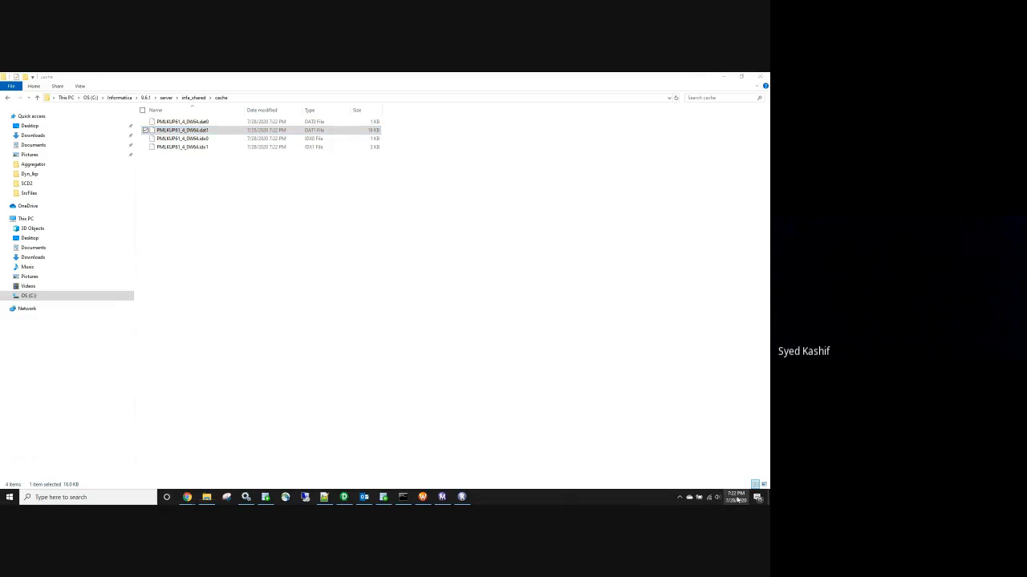
left_click(413, 368)
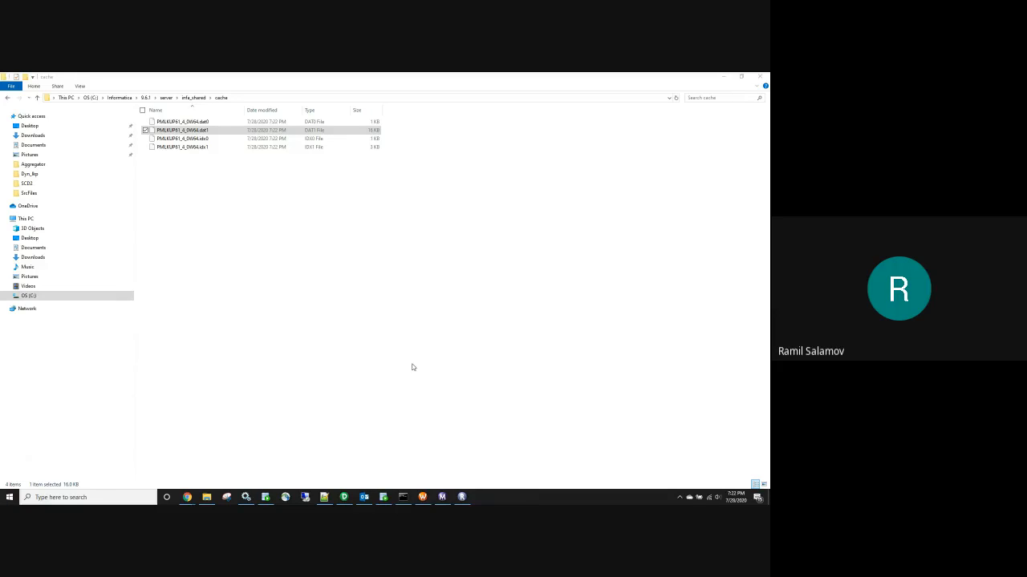
left_click(345, 497)
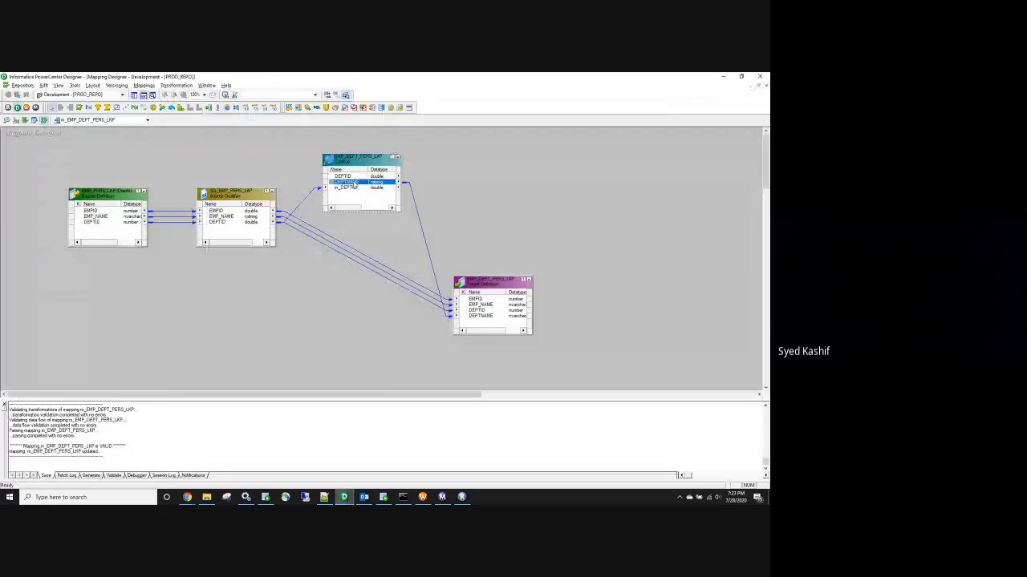
Review the lookup's cache properties and lookup table name
double_click(357, 164)
left_click(182, 138)
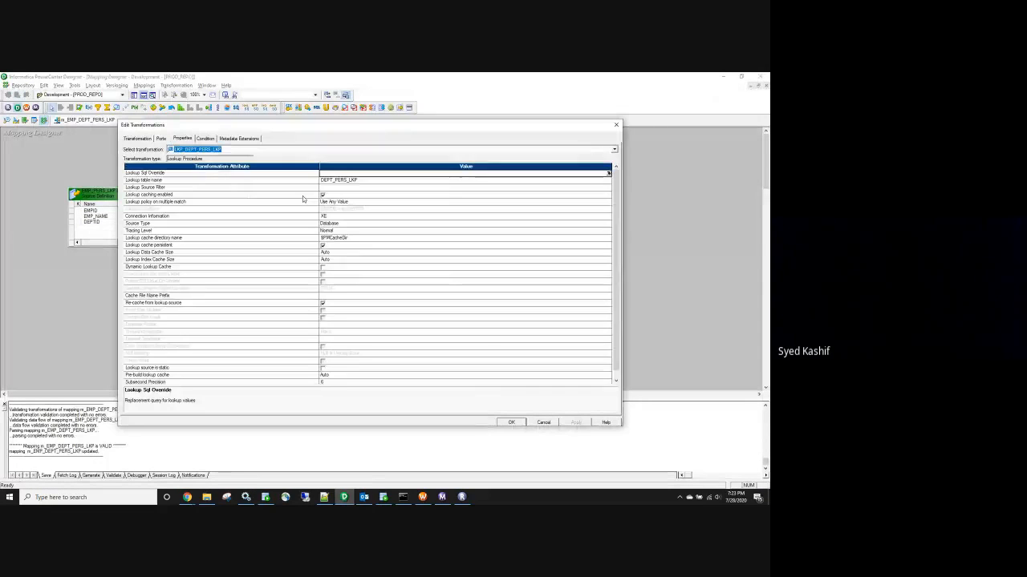
left_click(369, 178)
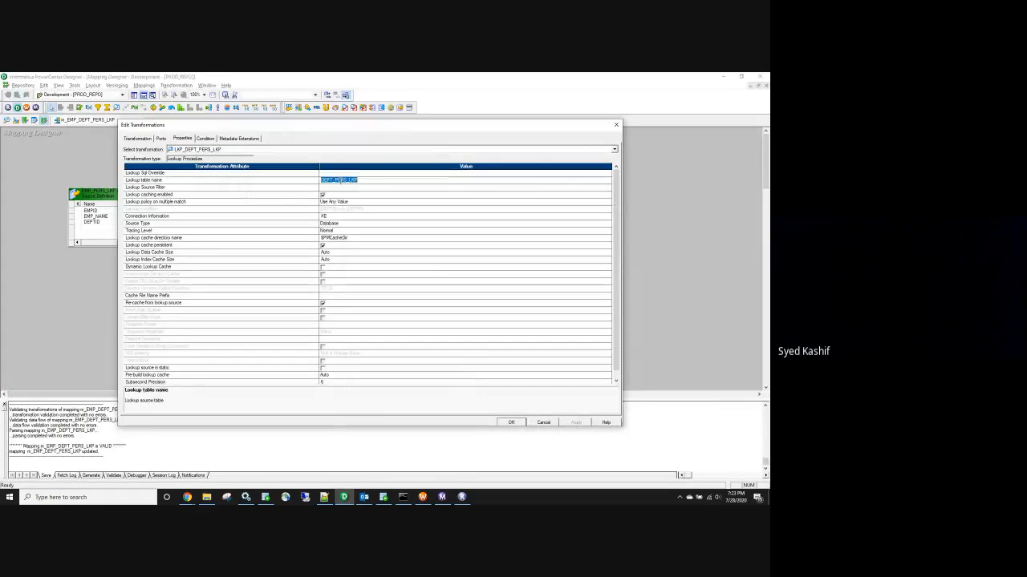
left_click(615, 126)
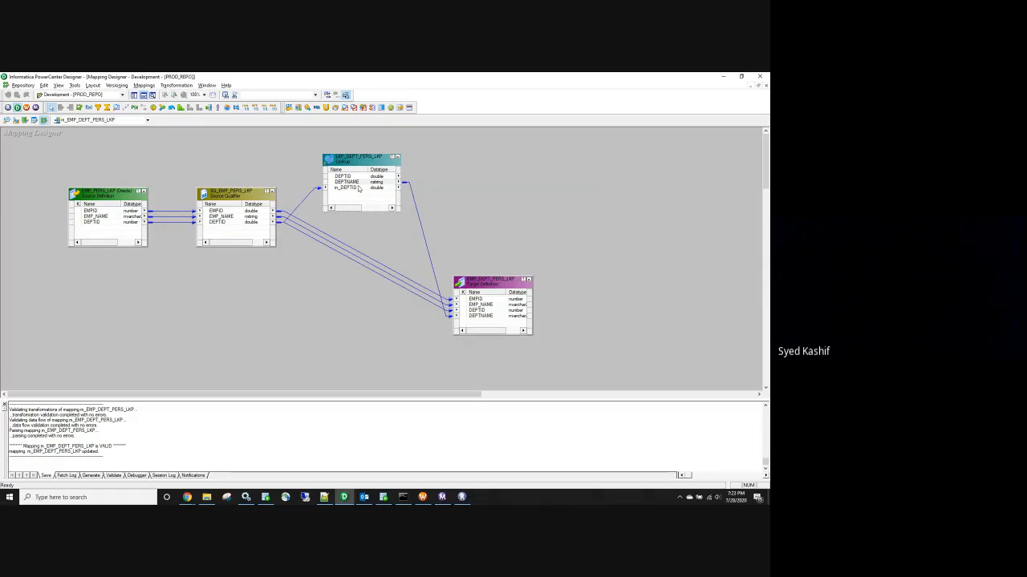
Review the lookup's ports, then bring up the SQL Developer worksheet
double_click(360, 188)
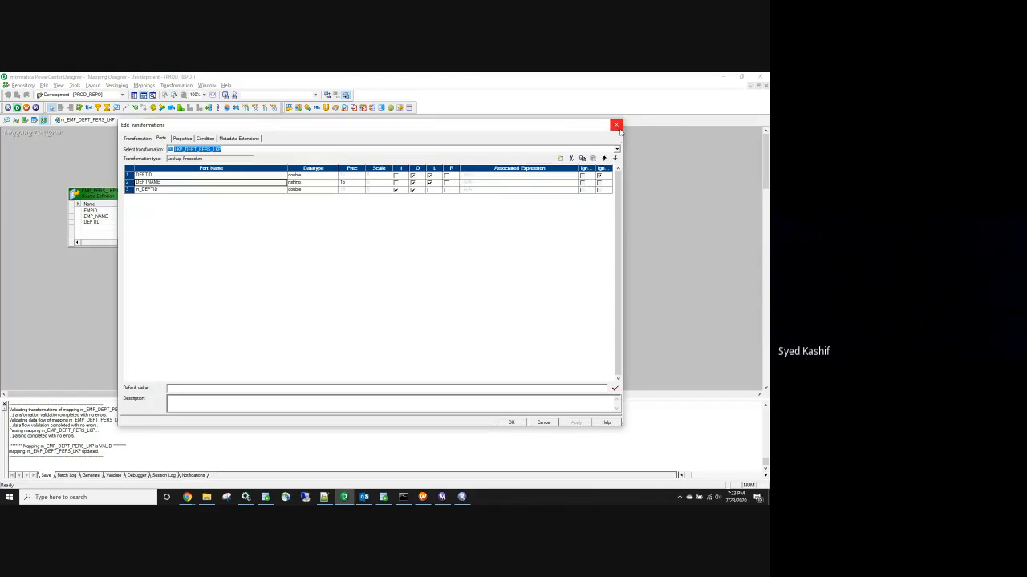
left_click(617, 126)
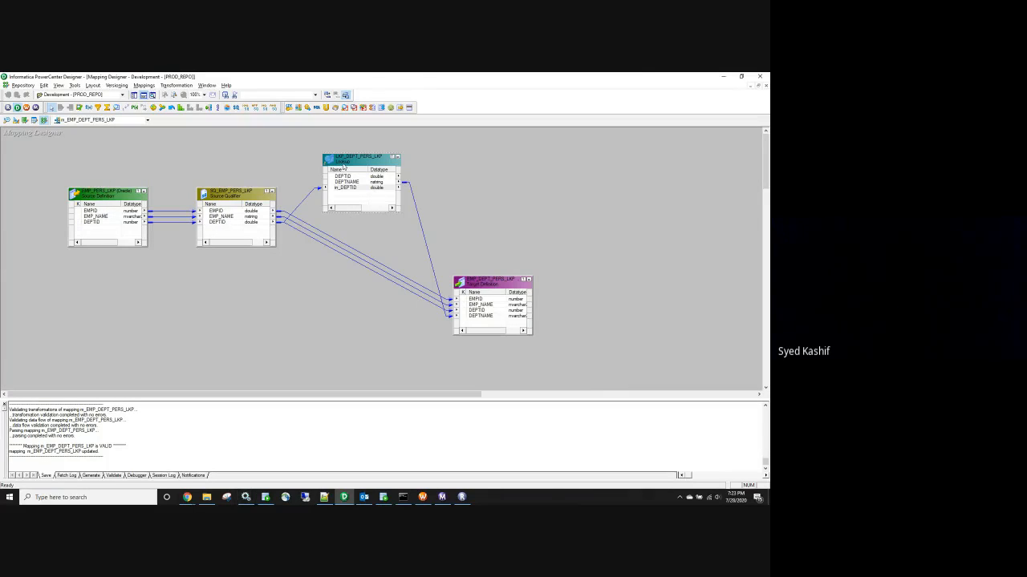
left_click(385, 497)
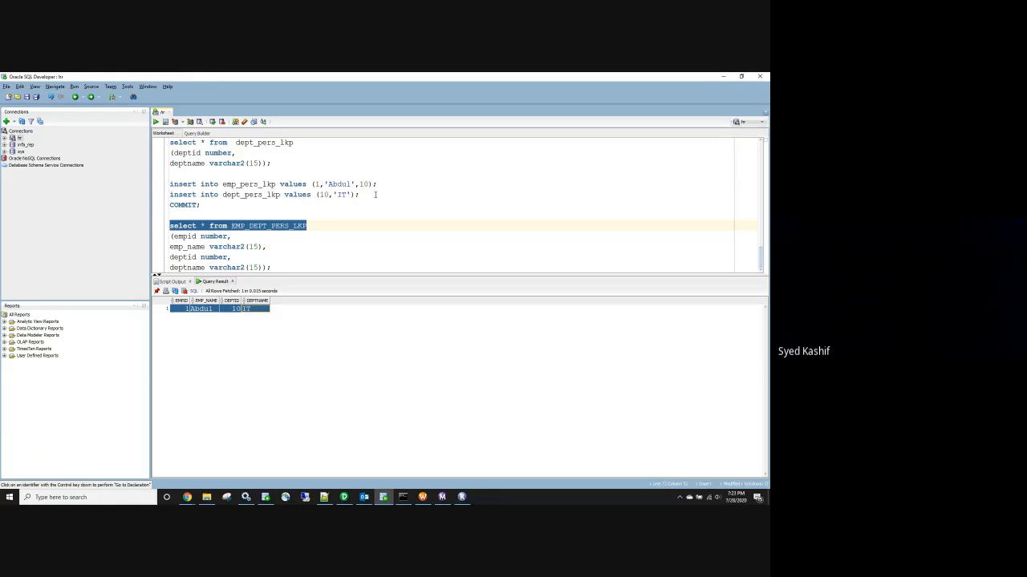
Minimize SQL Developer to return to the m_EMP_DEPT_PERS_LKP mapping
left_click(722, 77)
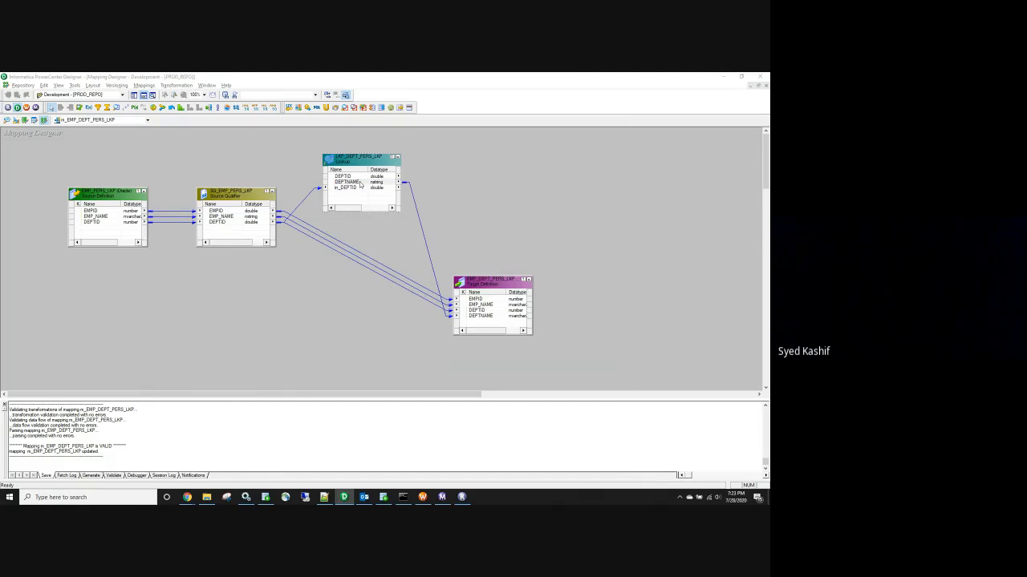
Open and close the lookup's settings, then point out the DEPTNAME, DEPTID and EMPID ports
double_click(360, 184)
left_click(614, 123)
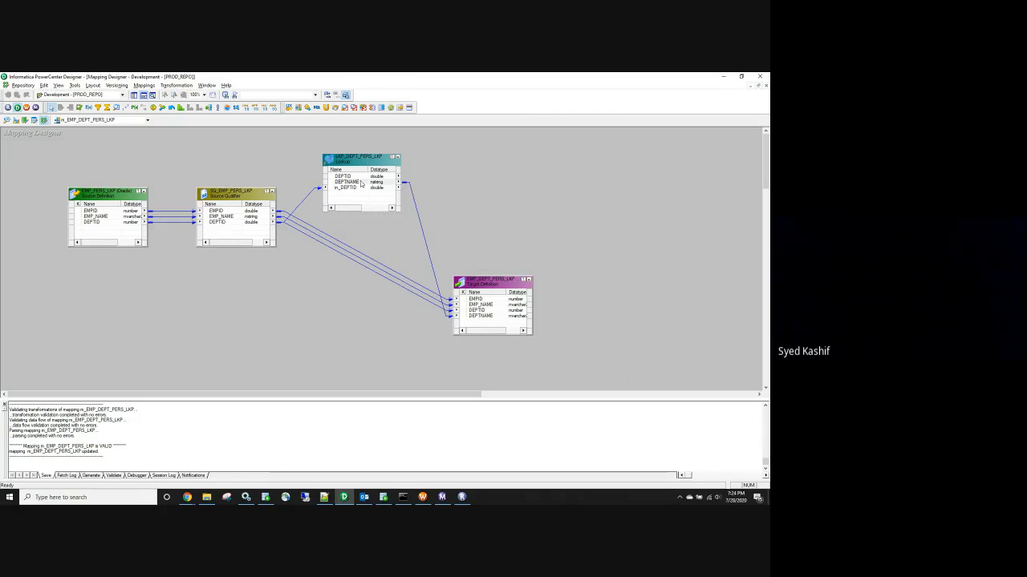
left_click(363, 182)
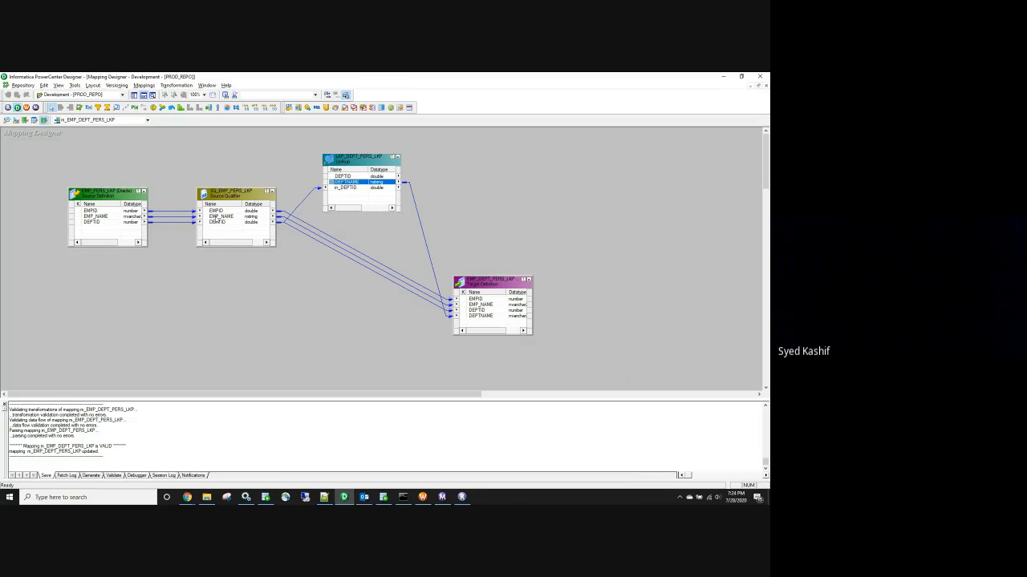
left_click(217, 223)
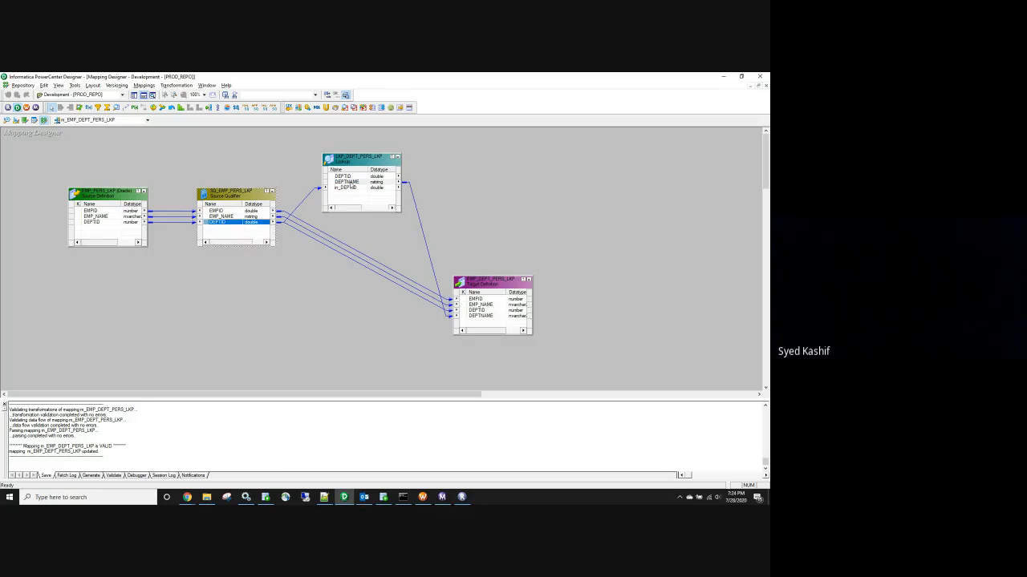
left_click(350, 183)
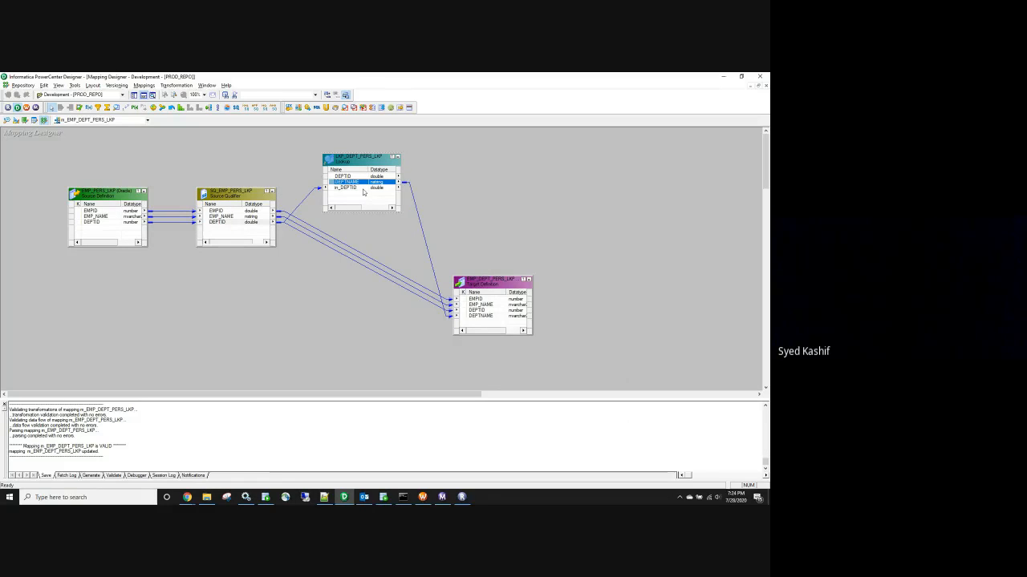
left_click(234, 211)
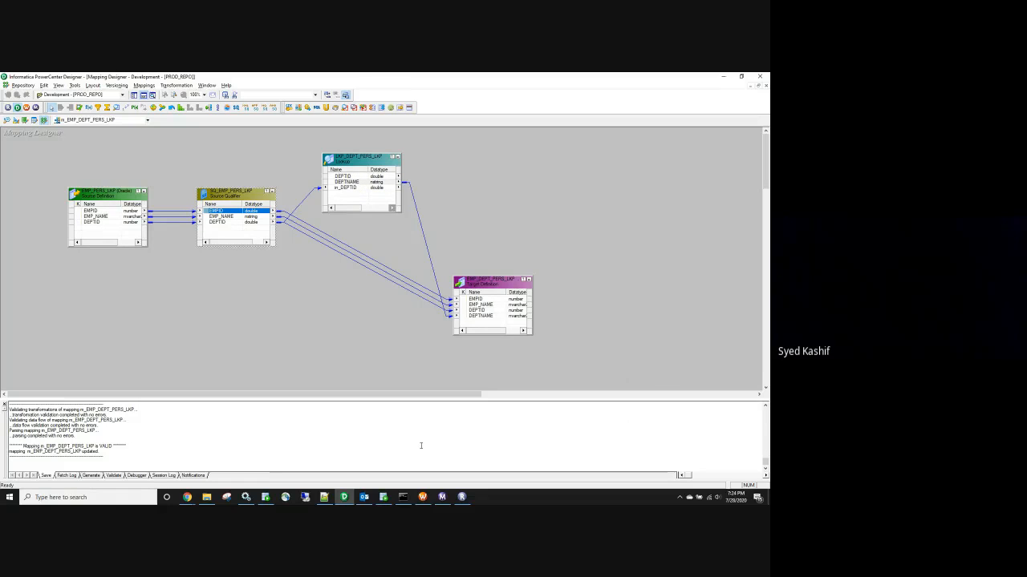
Restart the latest wf_EMP_DEPT_PERS_LKP run in Workflow Monitor, then minimize the monitor
left_click(444, 499)
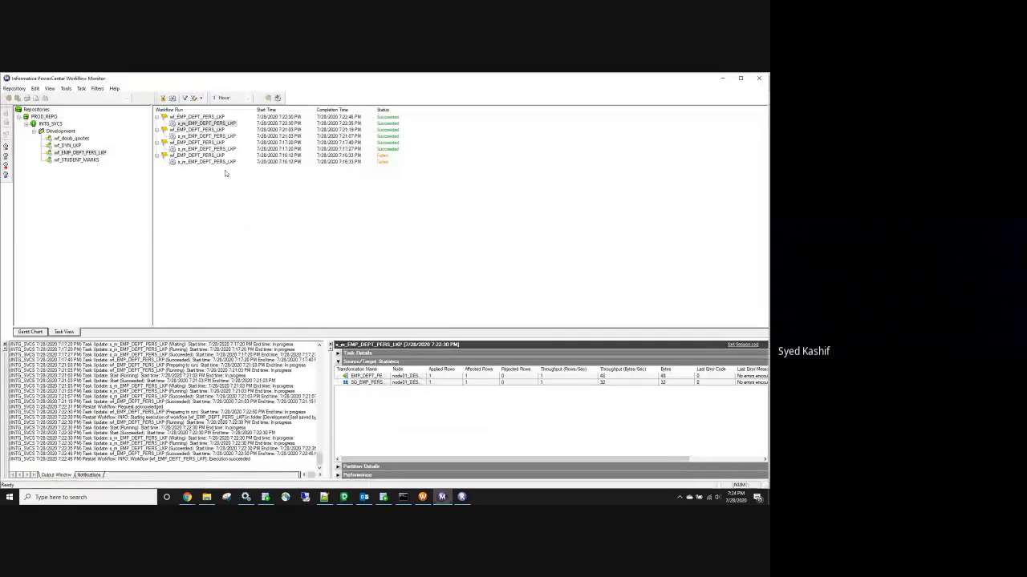
left_click(211, 119)
right_click(212, 121)
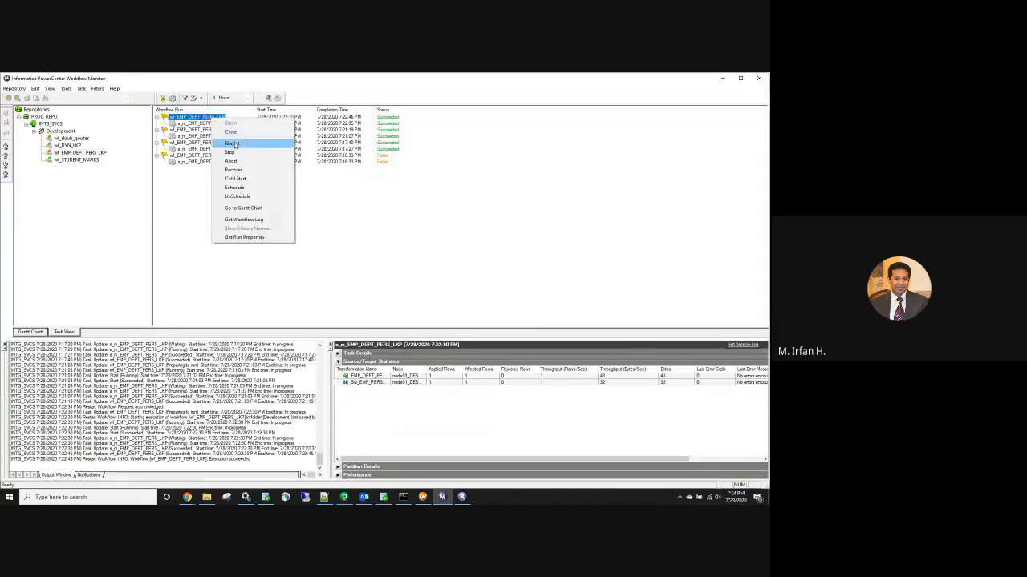
left_click(240, 141)
left_click(721, 78)
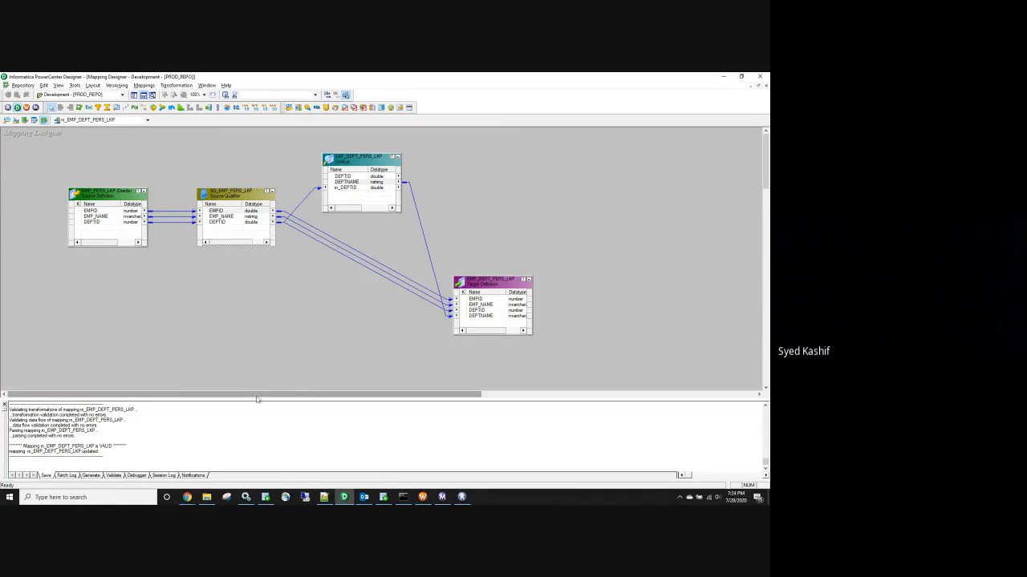
left_click(351, 183)
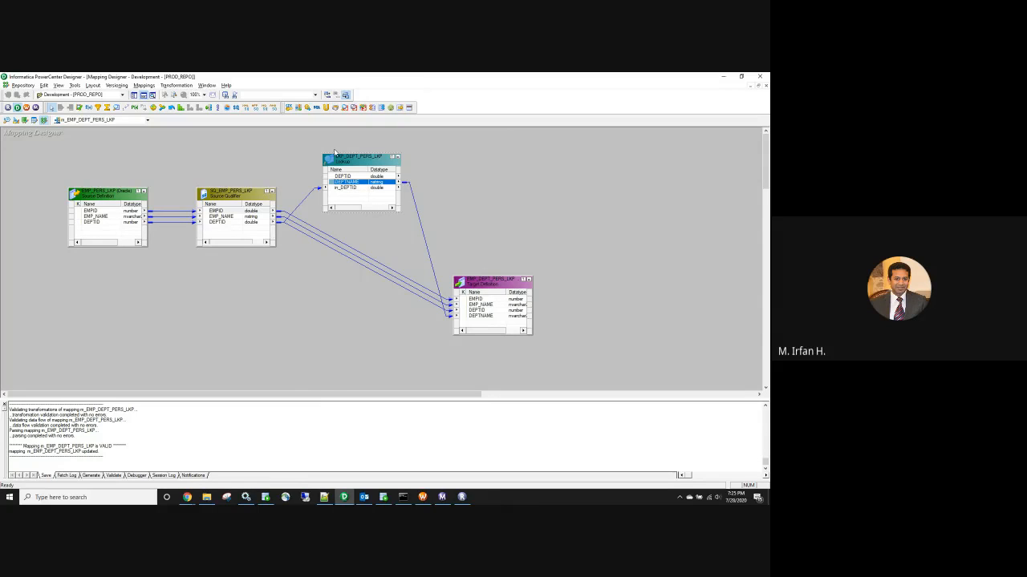
left_click_drag(300, 144, 426, 224)
left_click(287, 149)
left_click_drag(303, 147, 427, 218)
left_click(455, 196)
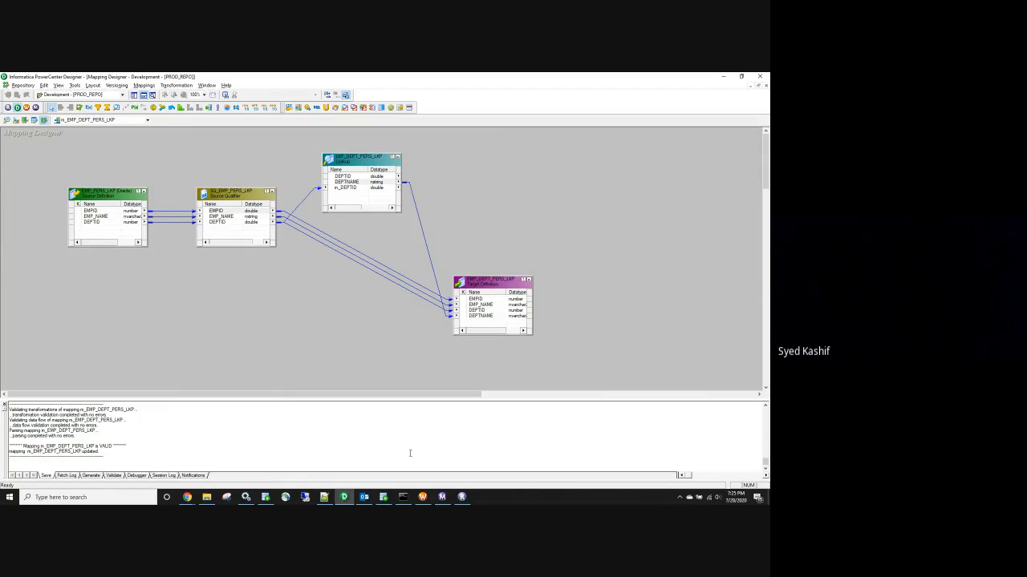
left_click(206, 497)
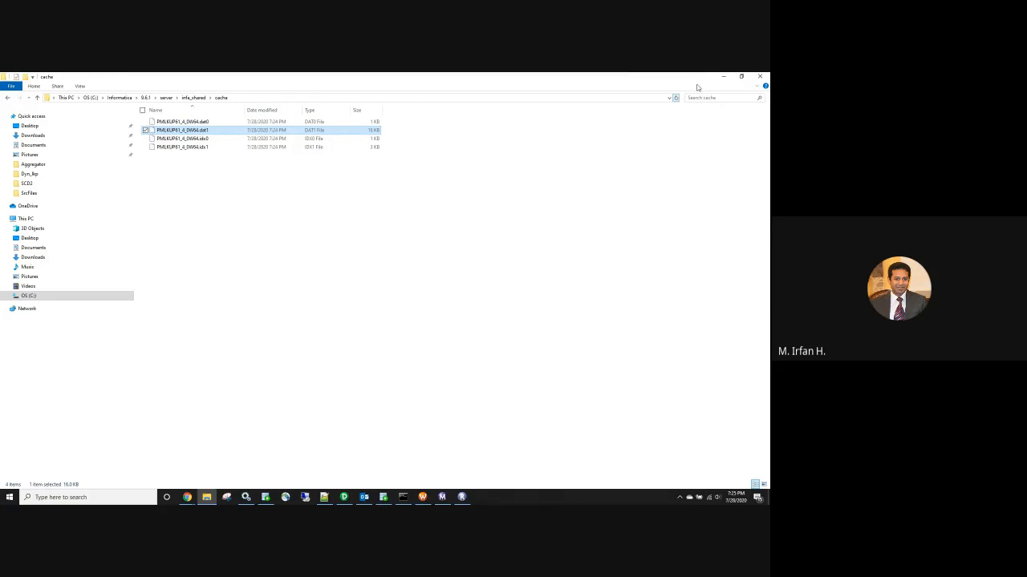
left_click(723, 78)
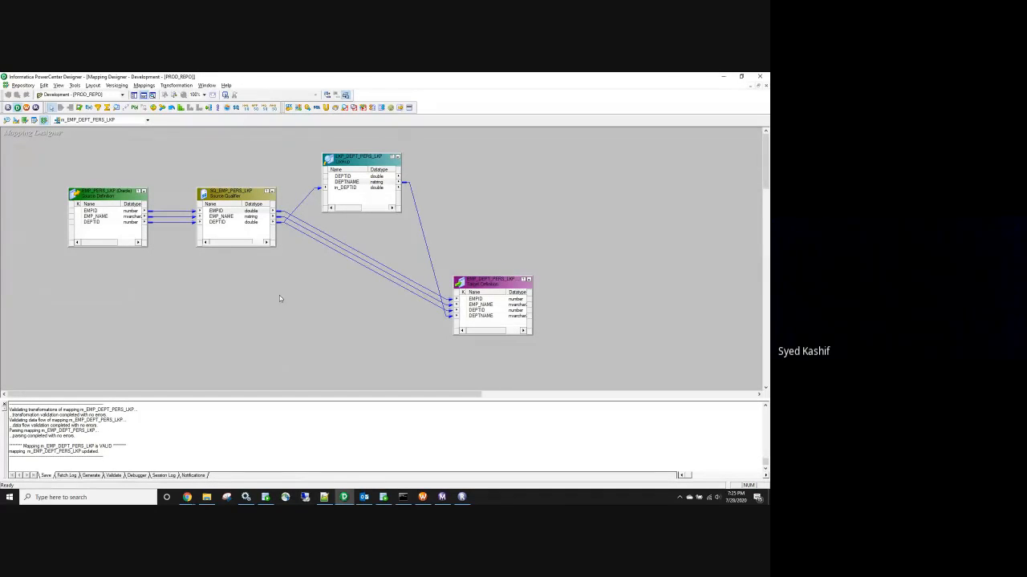
Reposition the lookup transformation and glance at its condition and cache properties
left_click_drag(349, 160, 417, 212)
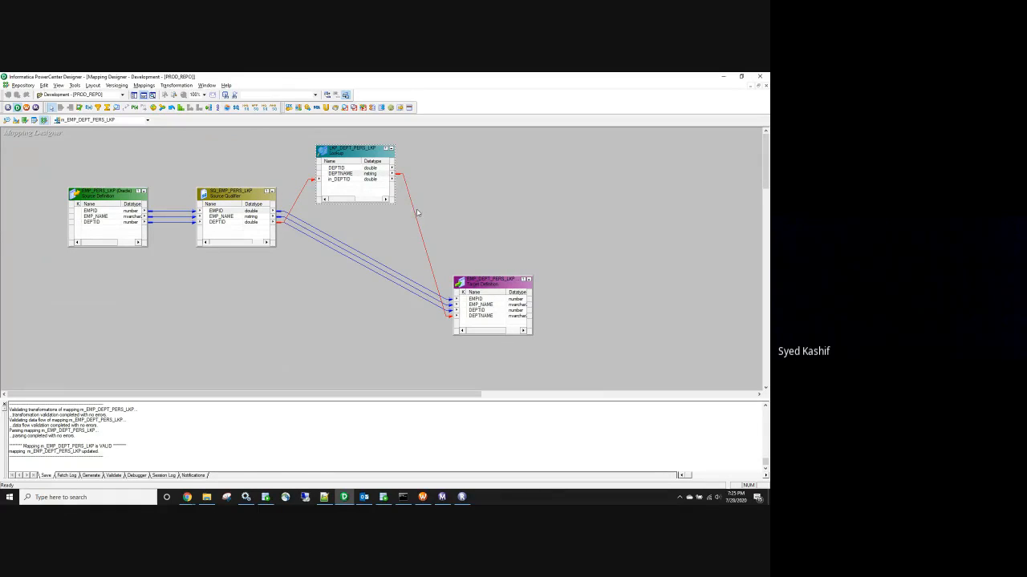
left_click(306, 155)
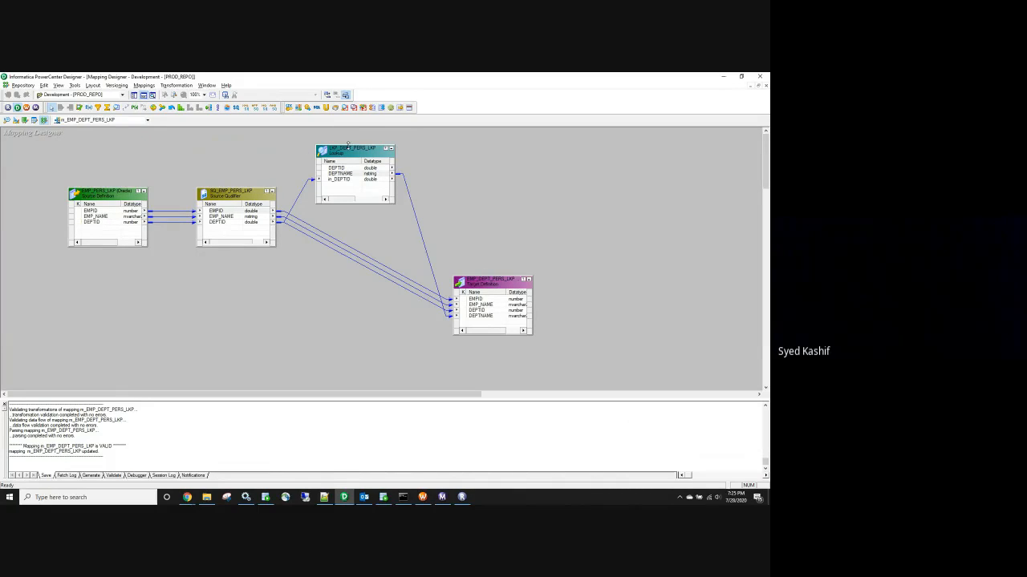
double_click(348, 152)
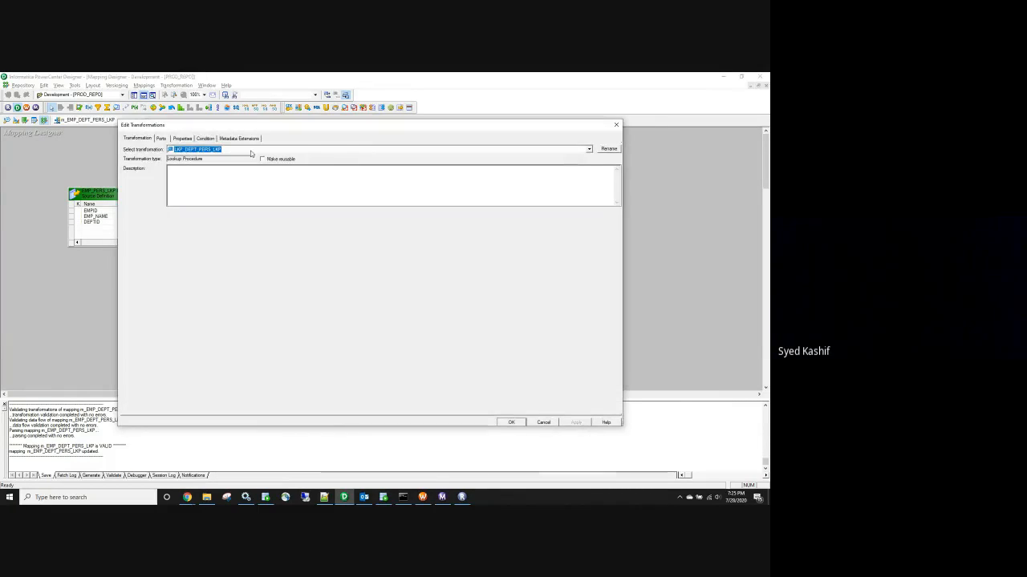
left_click(206, 138)
left_click(184, 138)
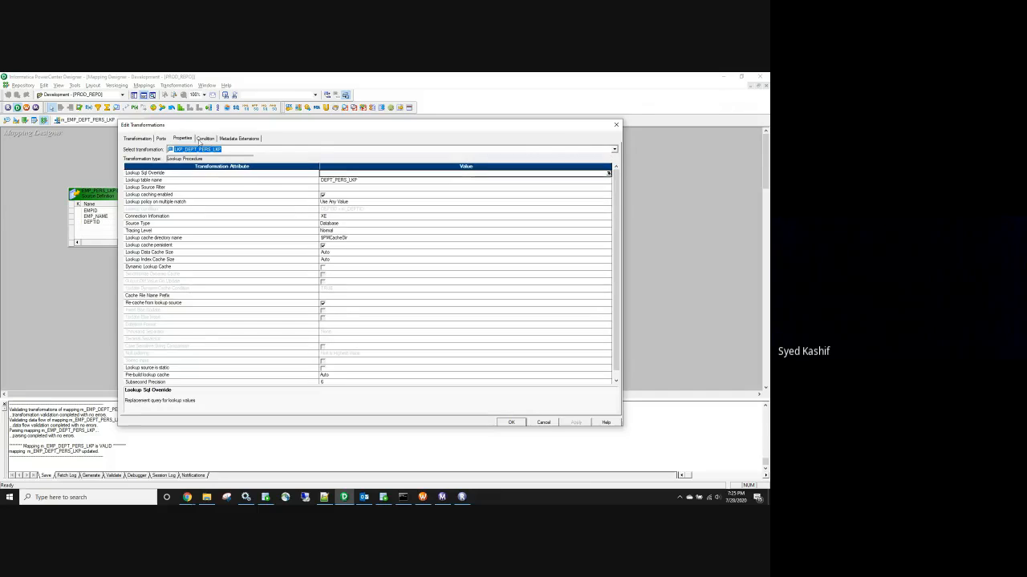
left_click(616, 125)
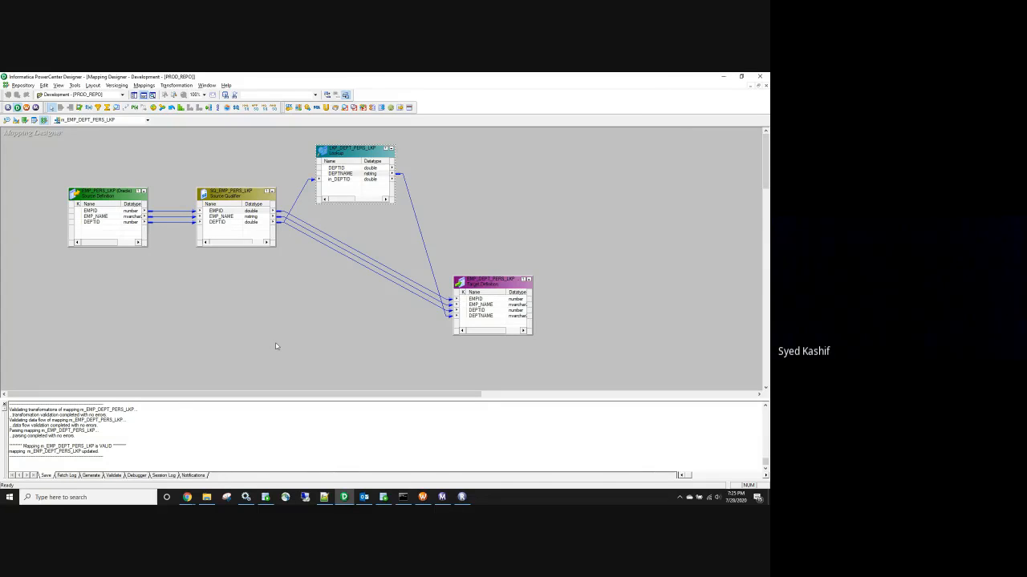
Uncheck Re-cache from lookup source on LKP_DEPT_PERS_LKP and confirm with OK
double_click(366, 154)
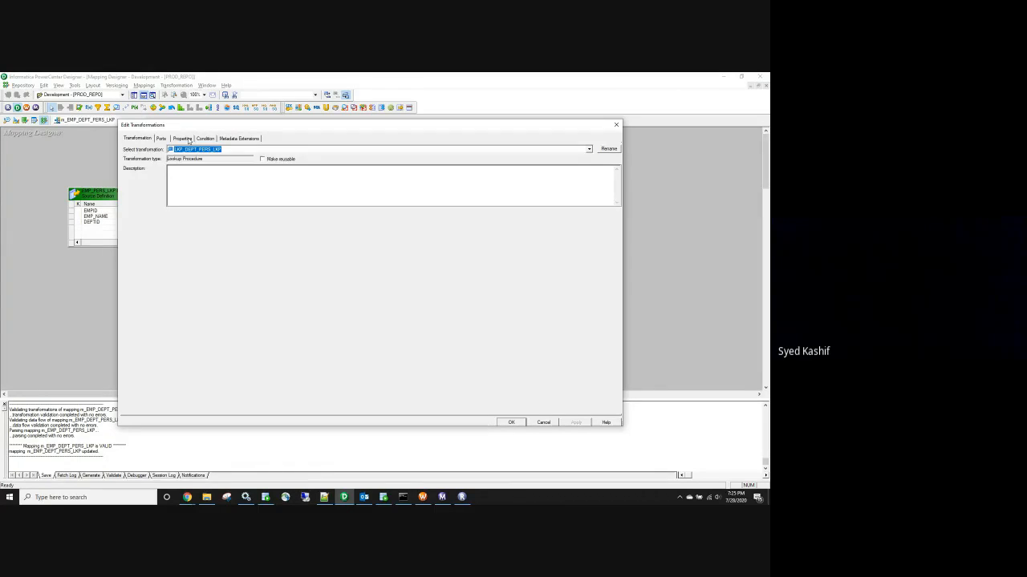
left_click(186, 140)
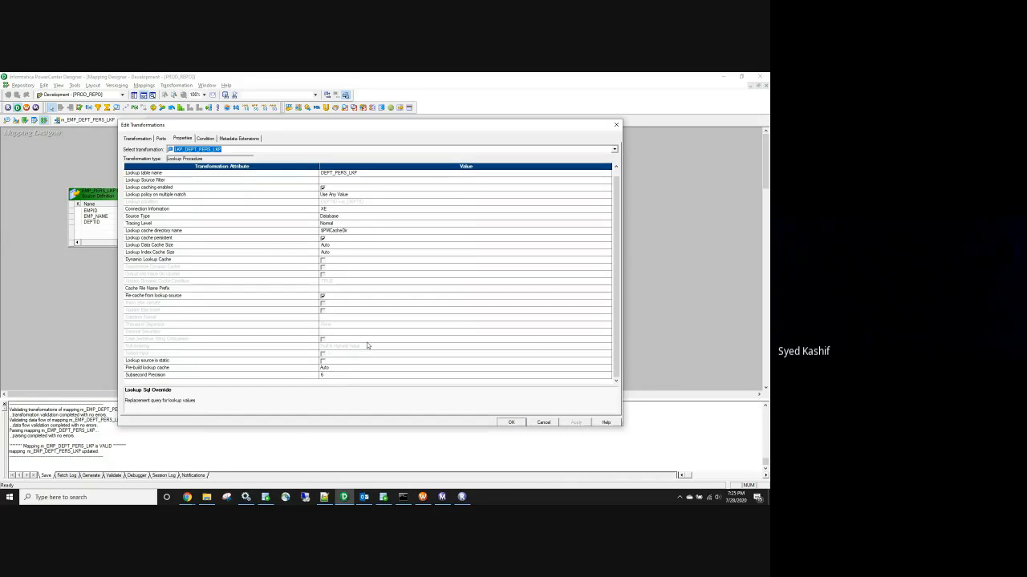
left_click(381, 319)
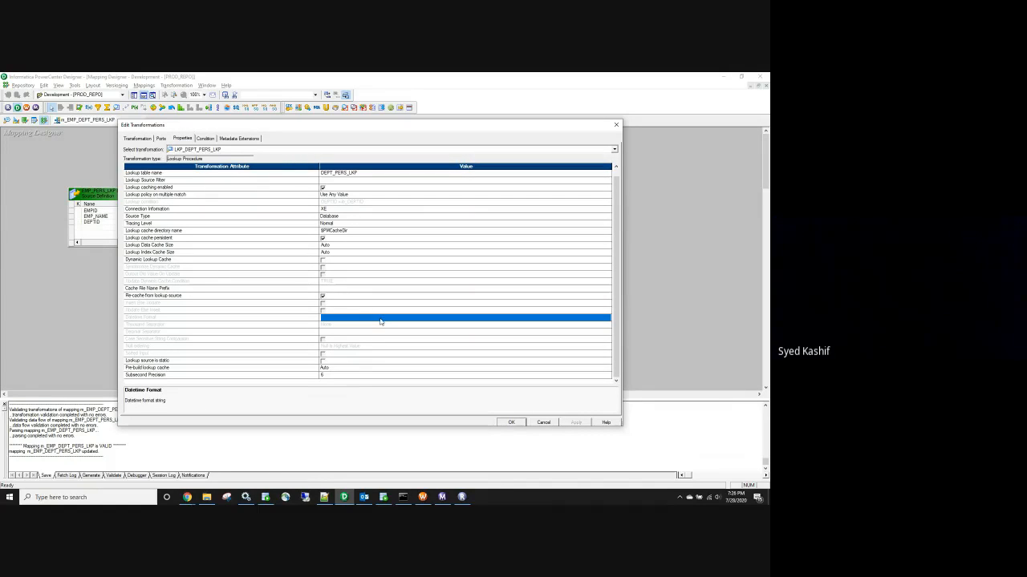
left_click(323, 296)
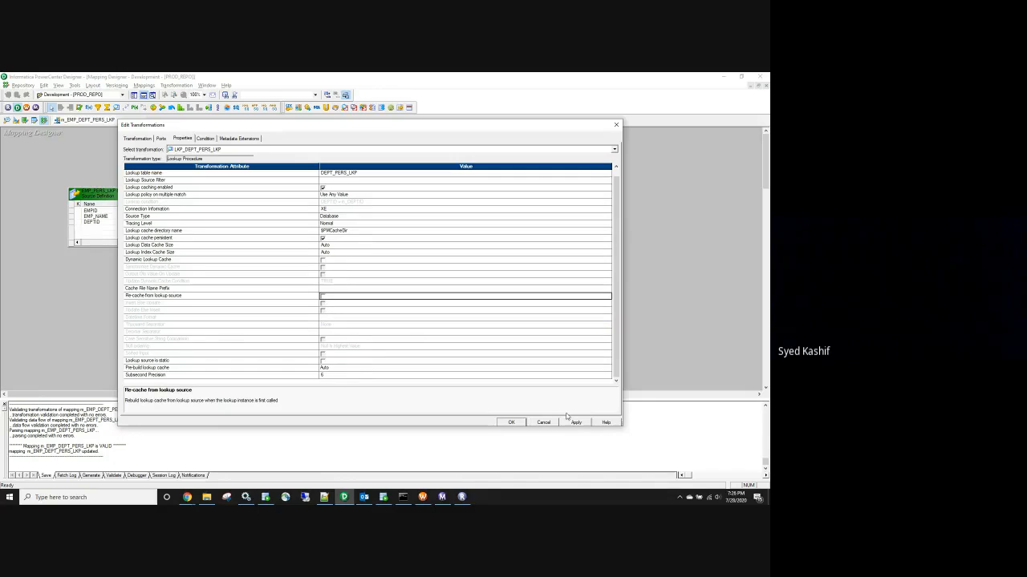
left_click(511, 423)
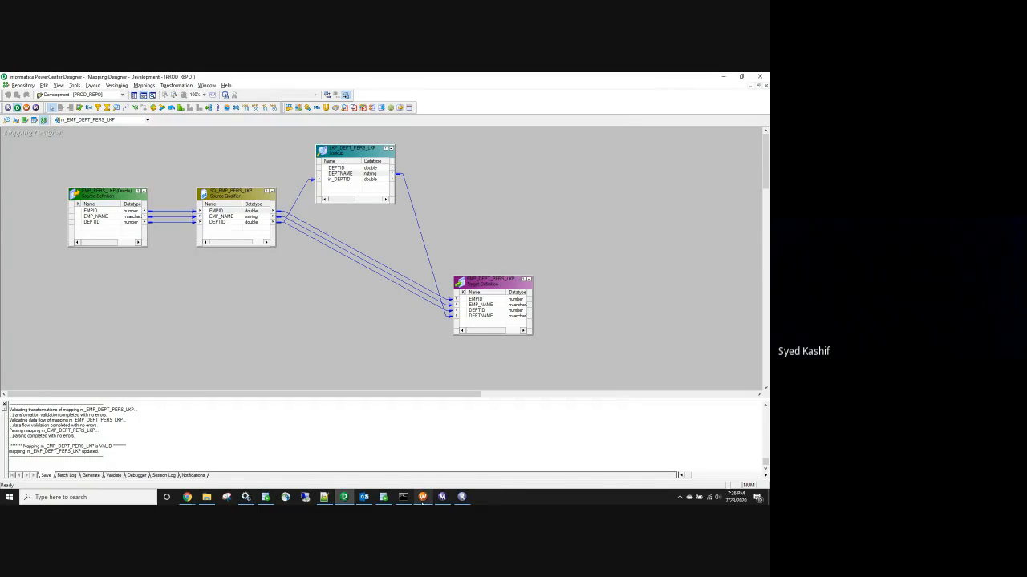
left_click(423, 499)
right_click(307, 164)
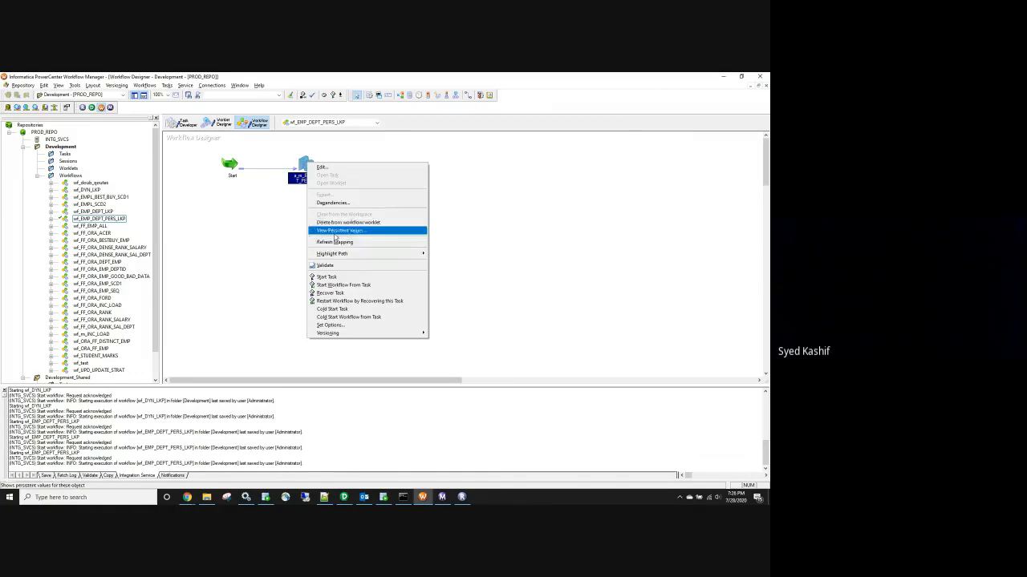
Refresh the session's mapping, save, and start wf_EMP_DEPT_PERS_LKP, then minimize Workflow Manager
left_click(333, 242)
key("ctrl+s")
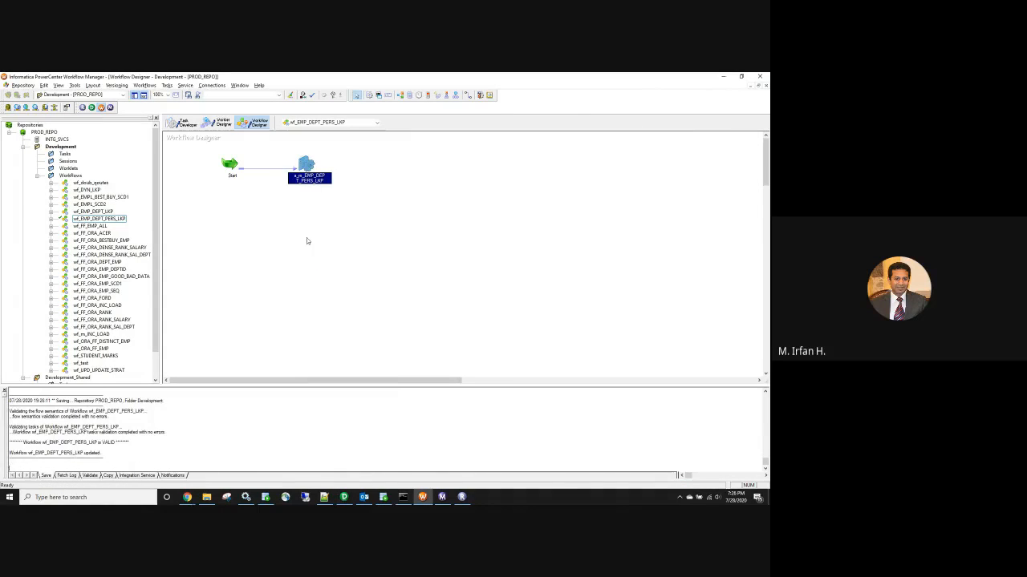
right_click(306, 238)
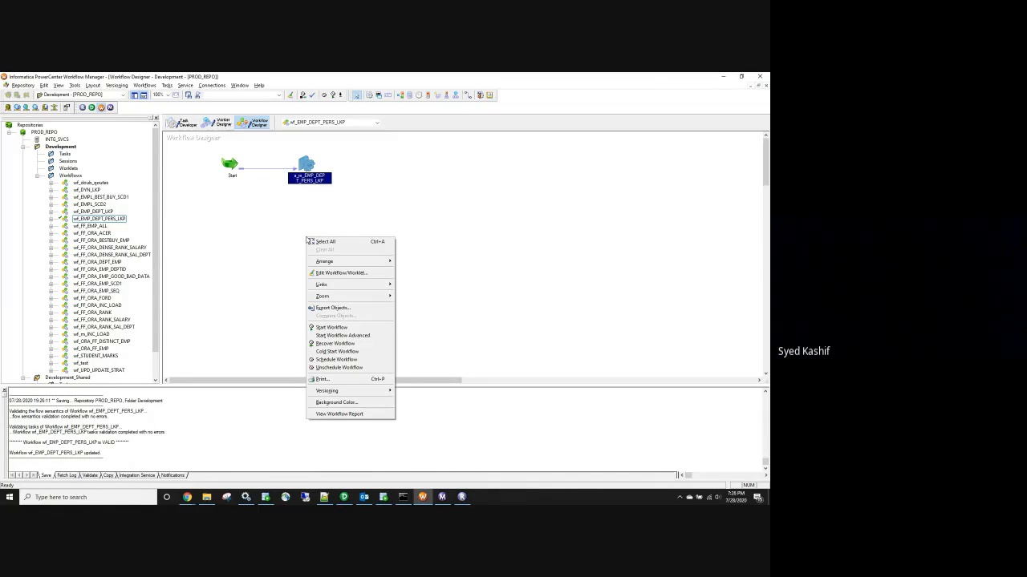
left_click(331, 327)
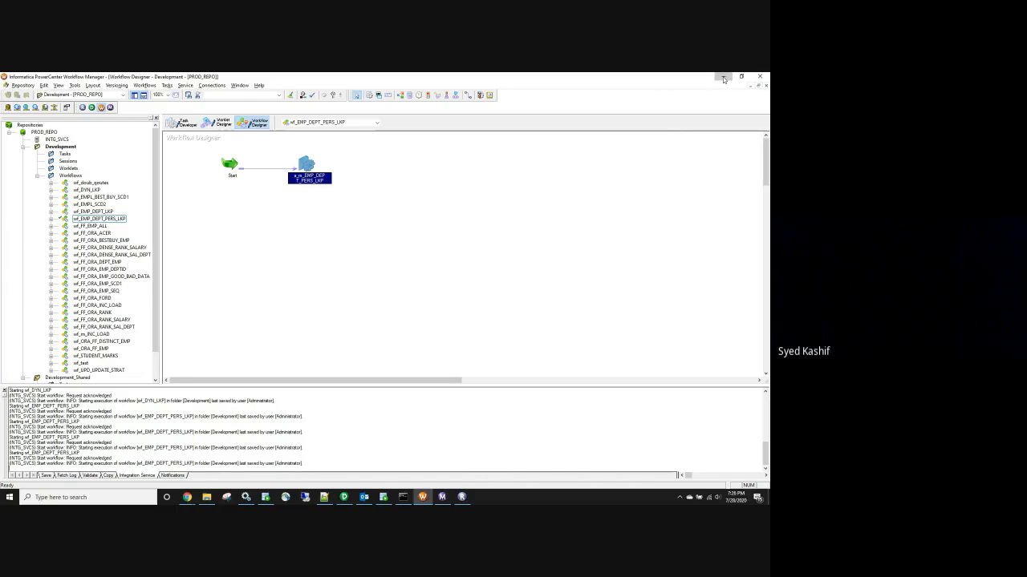
left_click(723, 78)
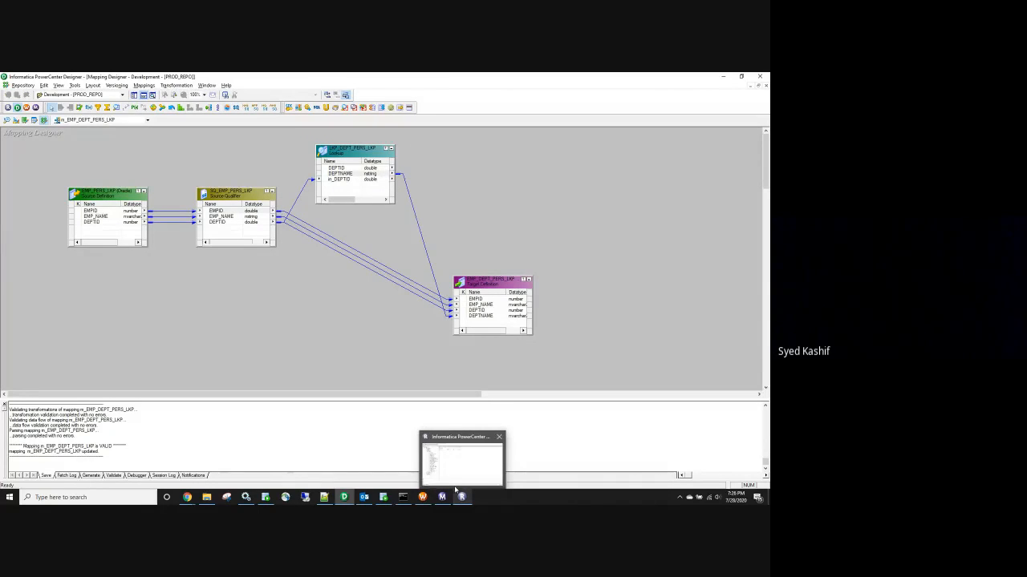
left_click(206, 497)
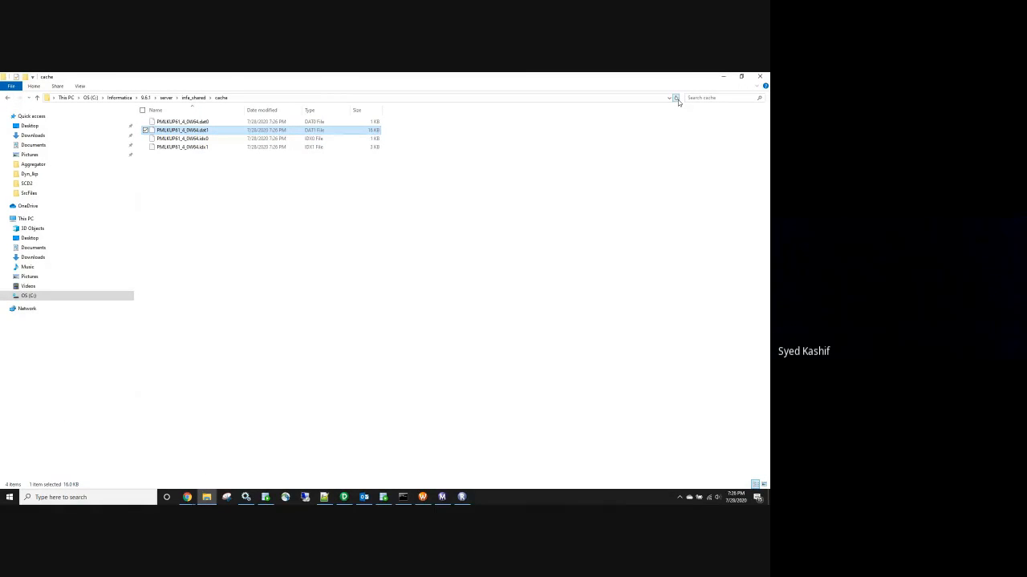
left_click(724, 77)
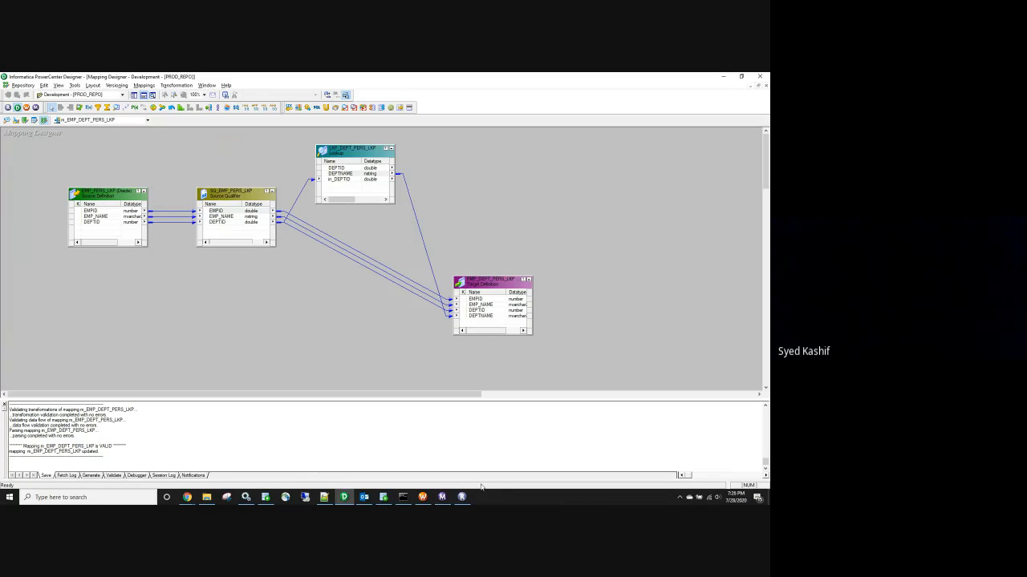
In the Google Meet call, close the chat panel and view the participant list
left_click(187, 497)
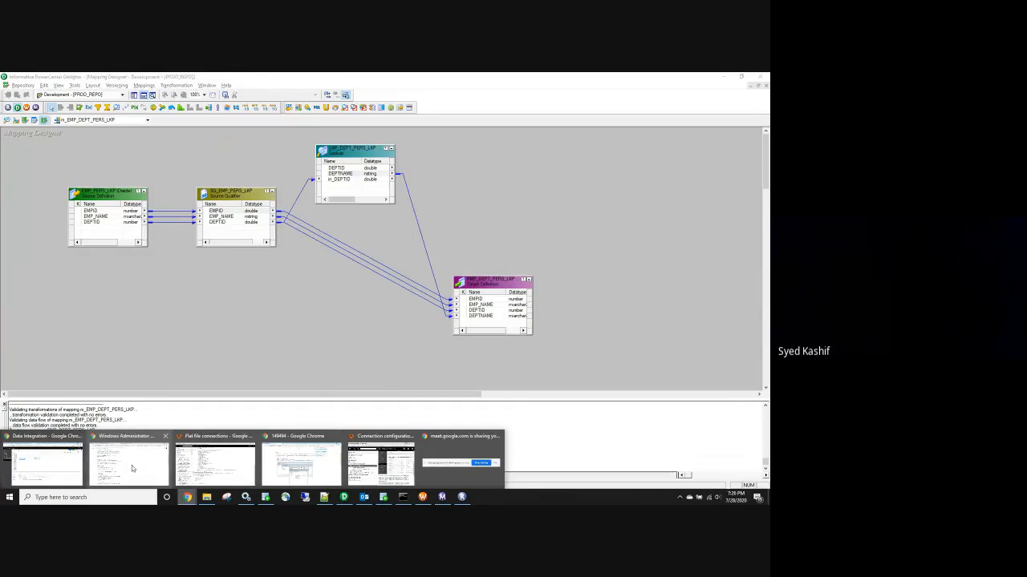
left_click(132, 466)
left_click(495, 77)
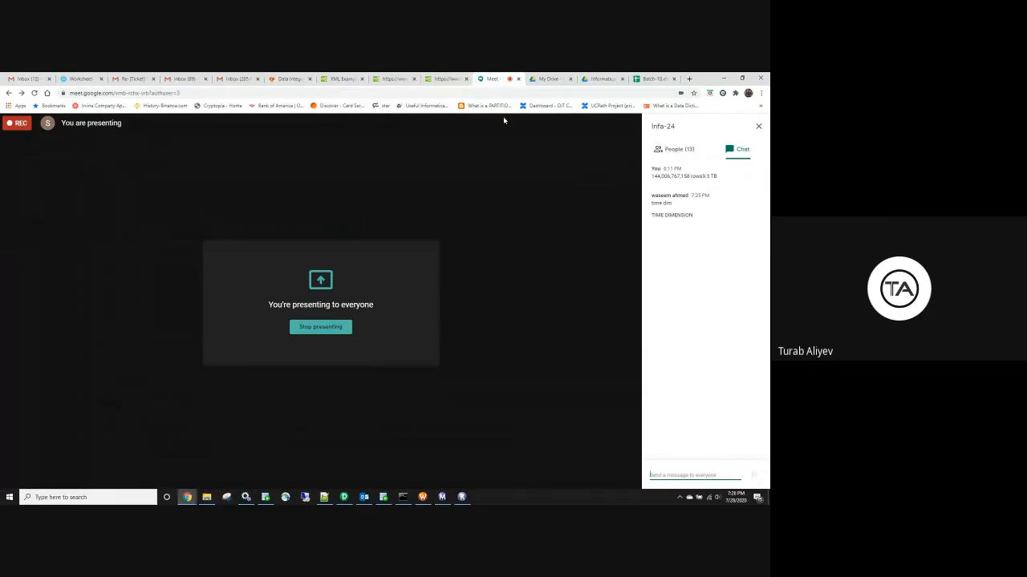
left_click(759, 126)
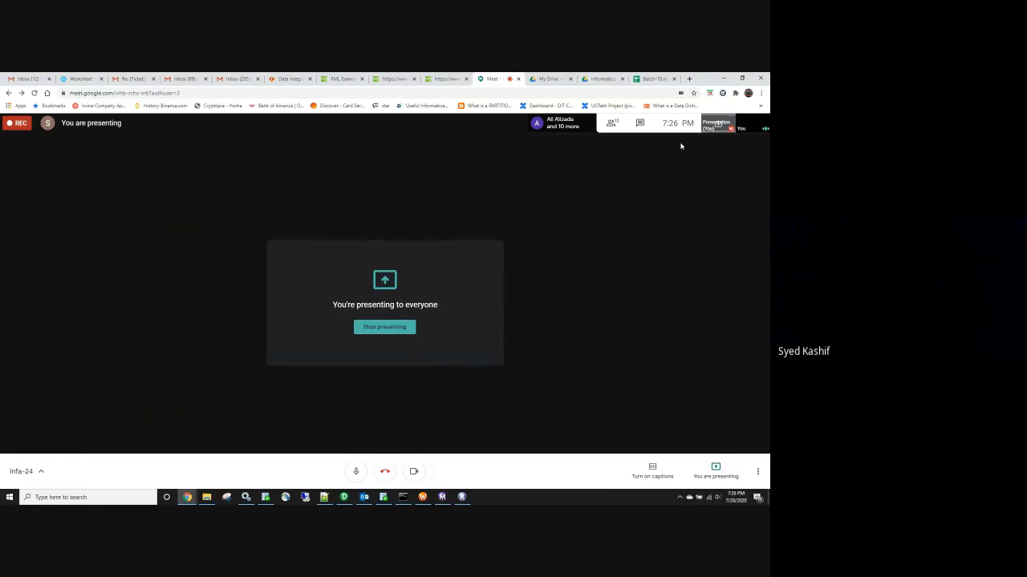
left_click(612, 124)
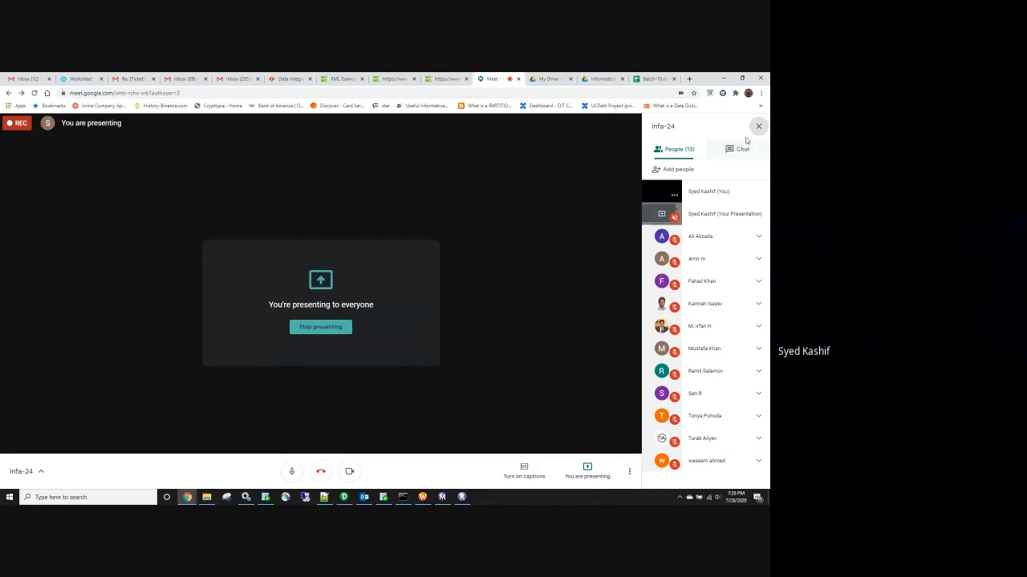
left_click(724, 79)
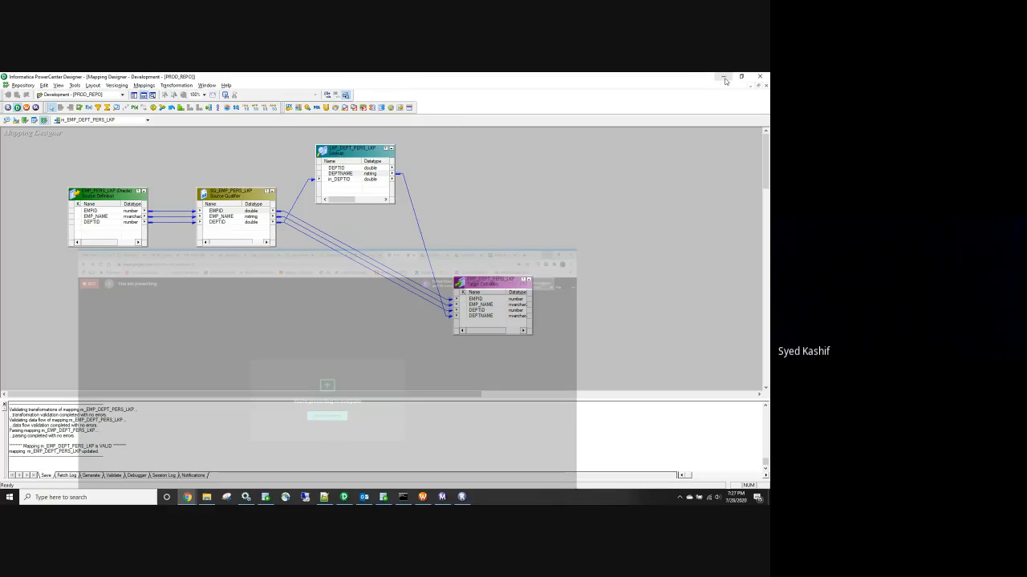
Switch among the browser windows to bring the Batch-10 spreadsheet forward
left_click(187, 497)
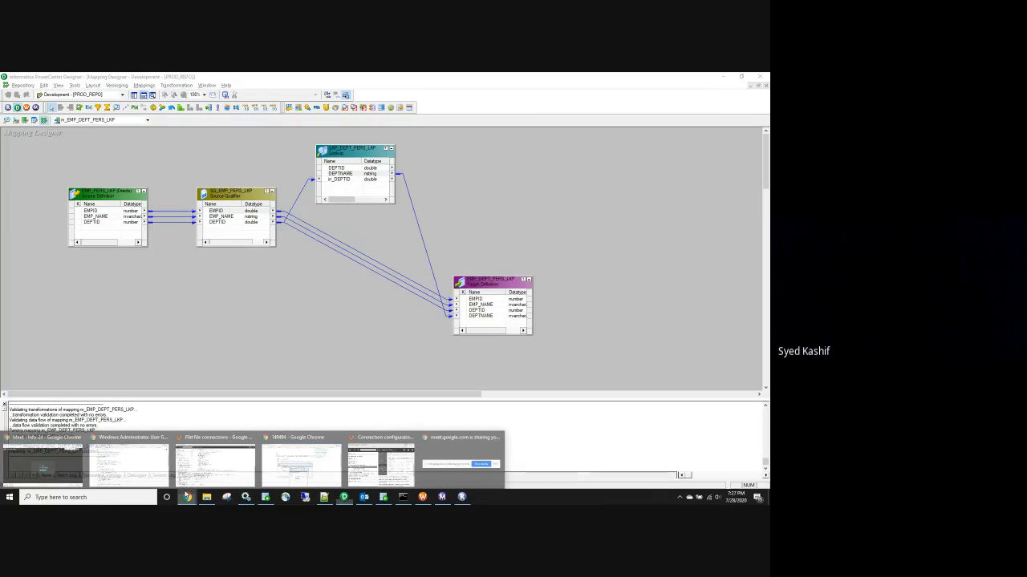
left_click(300, 464)
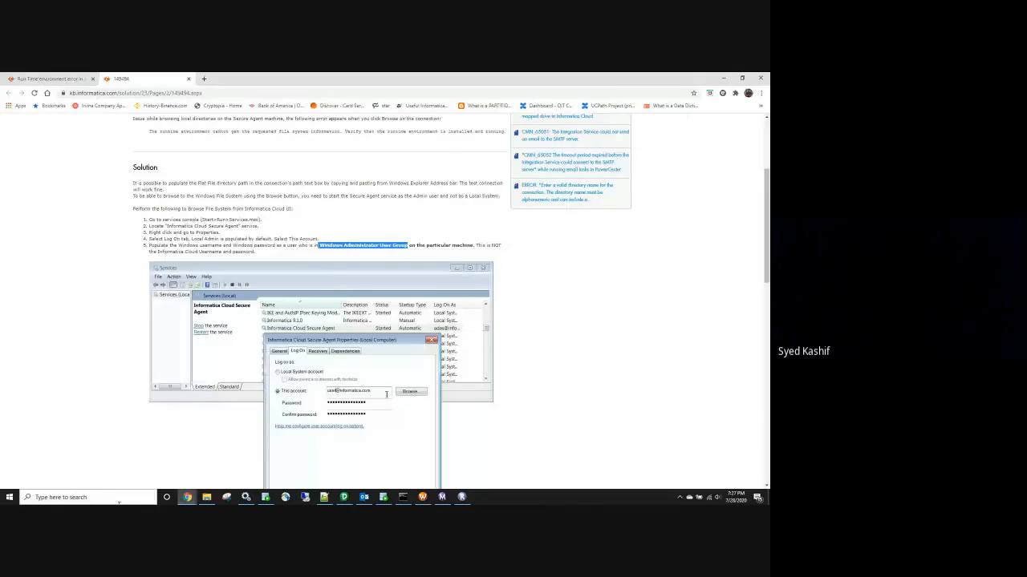
left_click(187, 497)
Go to Batch-10's Dim_Fact sheet and scroll to the star and snowflake schema notes
left_click(651, 79)
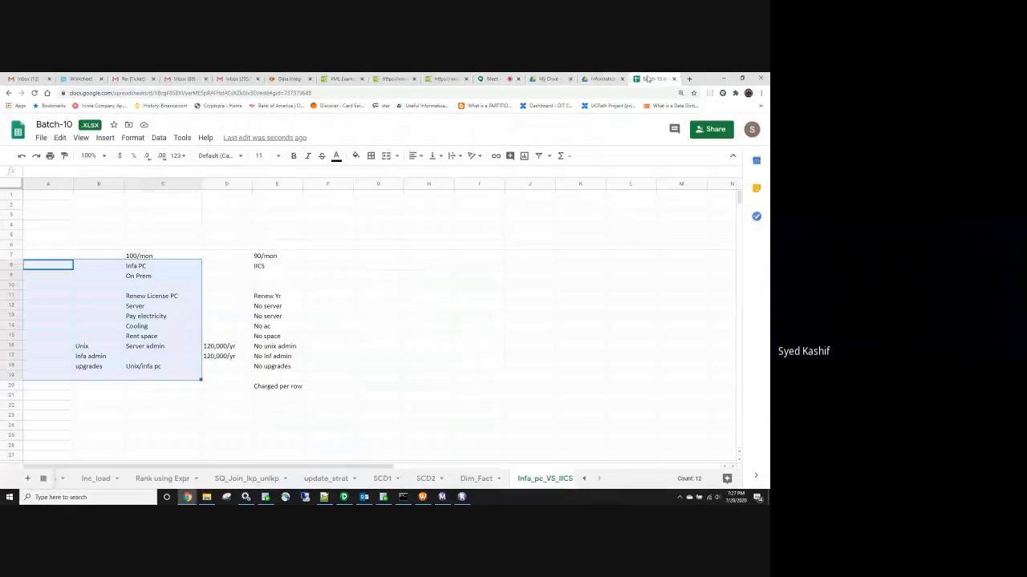
left_click(392, 328)
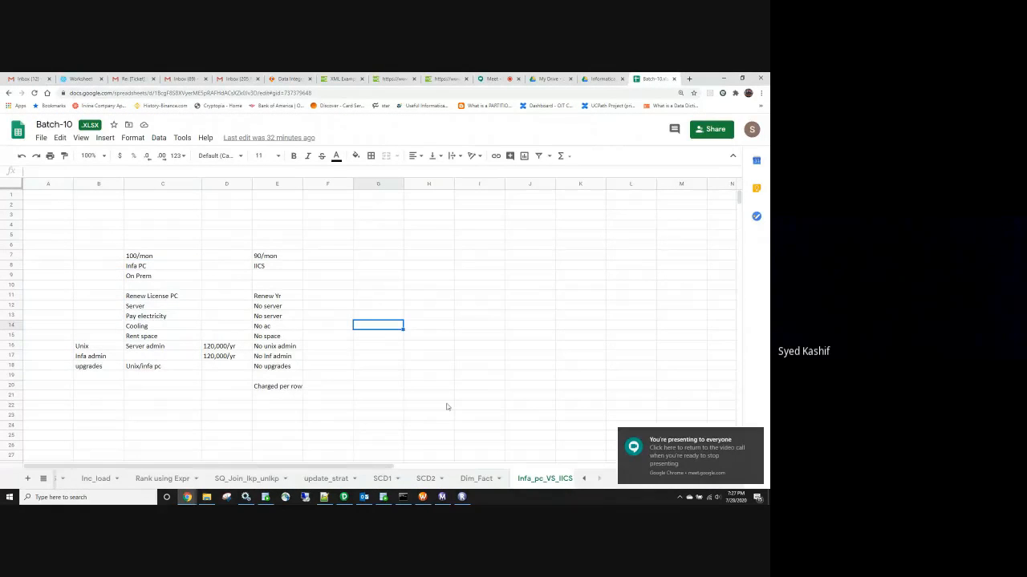
left_click(474, 479)
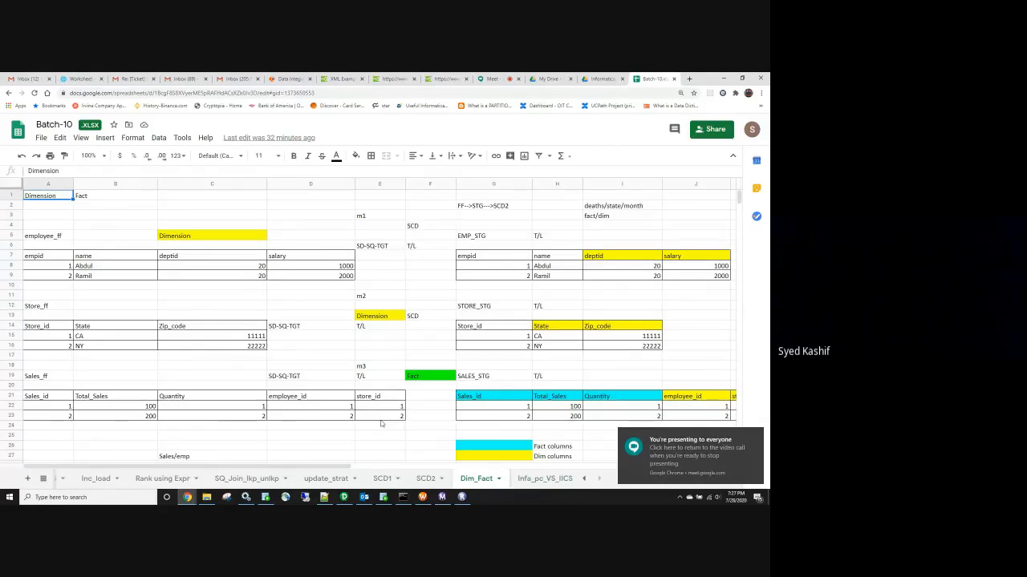
scroll(382, 424, "down", 3)
scroll(361, 403, "up", 2)
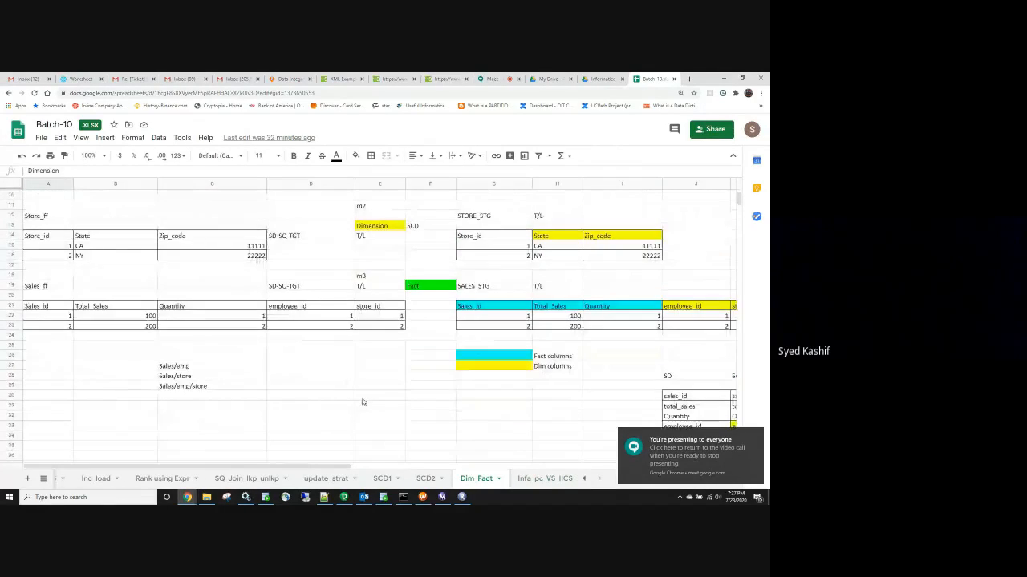
scroll(361, 403, "down", 5)
scroll(362, 404, "down", 5)
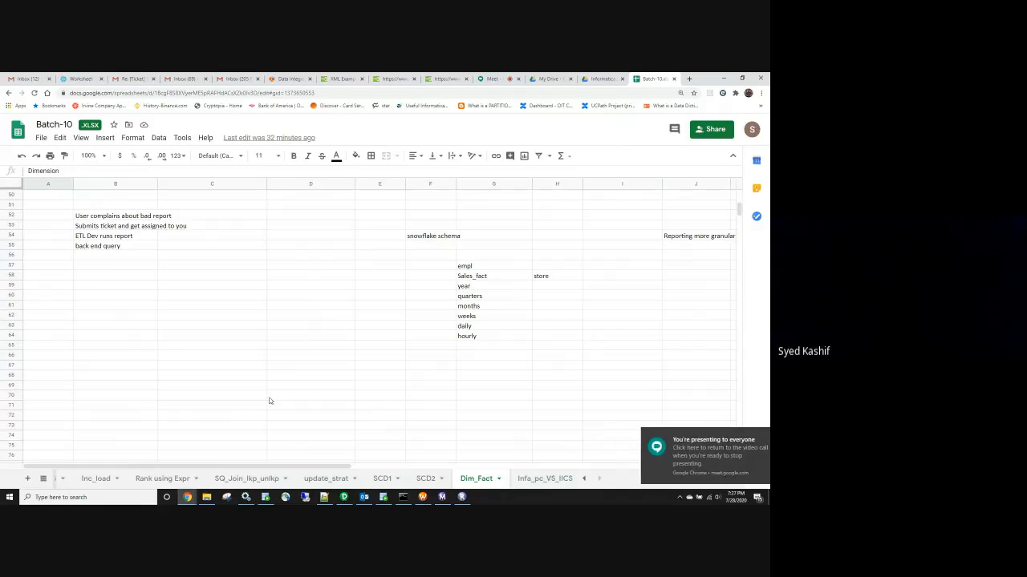
scroll(270, 400, "up", 2)
scroll(270, 400, "up", 1)
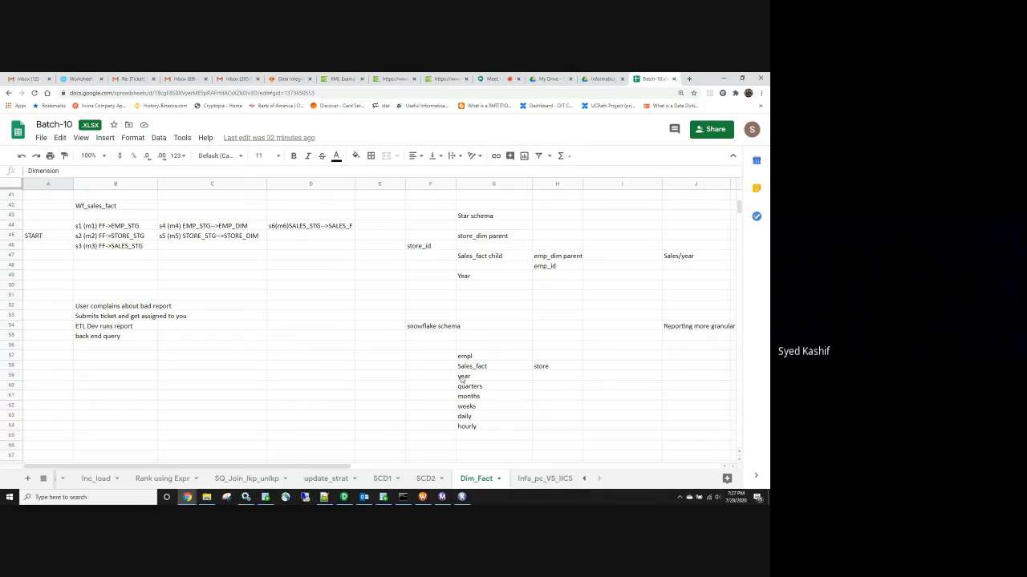
scroll(472, 357, "up", 2)
scroll(477, 363, "down", 3)
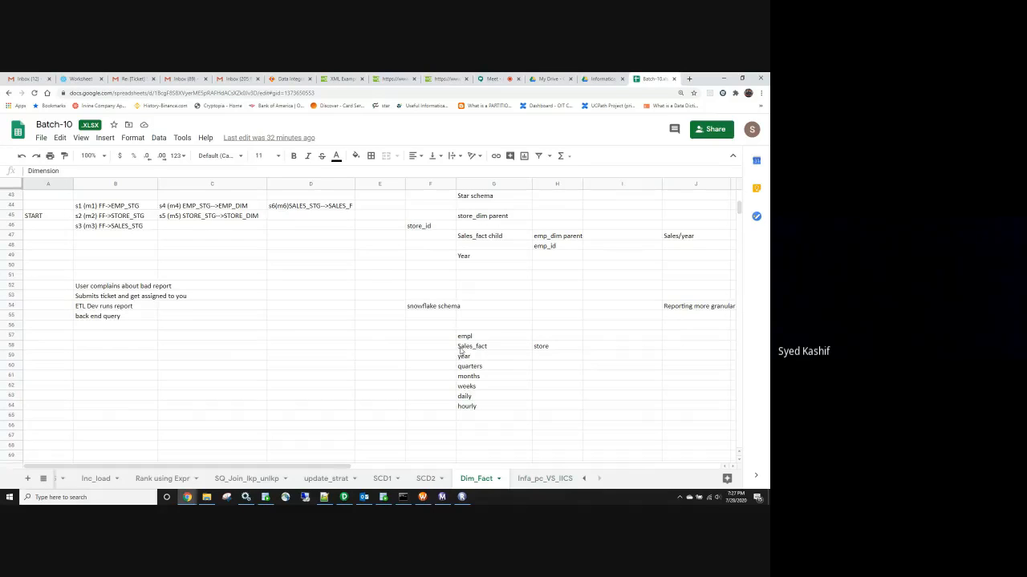
scroll(487, 338, "up", 3)
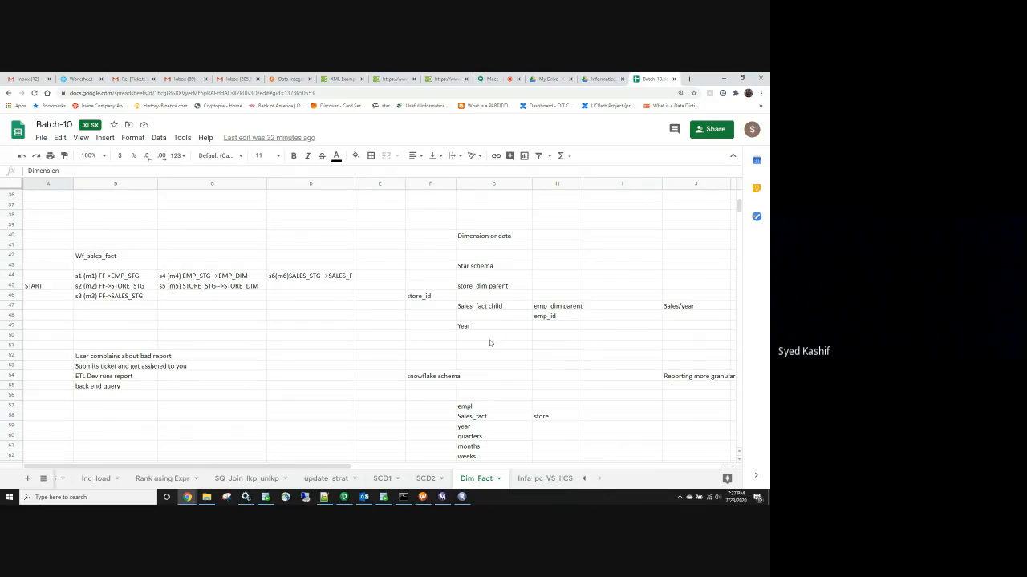
Point out the Year, store_id, emp_dim parent and store_dim parent entries in the star schema notes
left_click(473, 327)
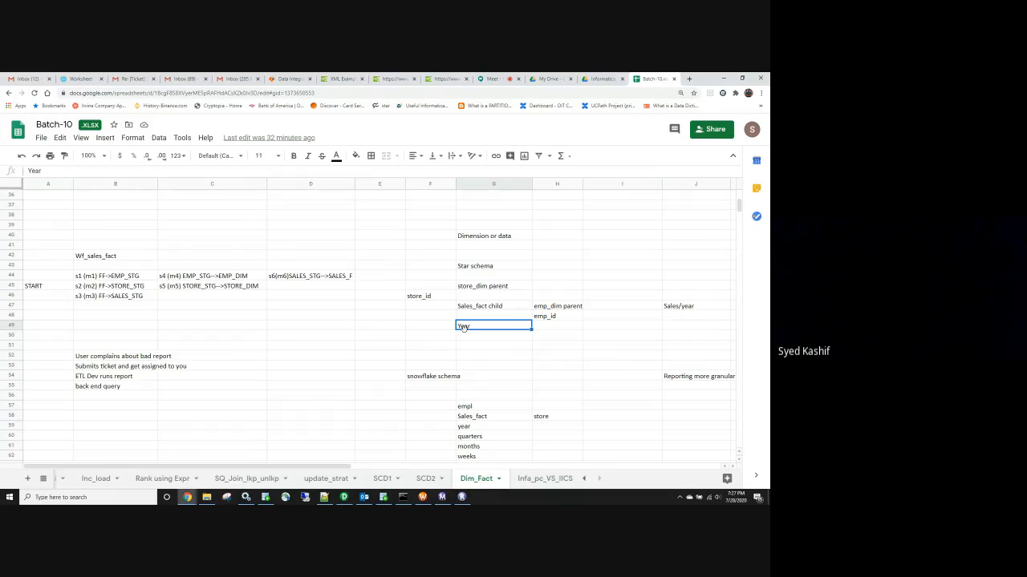
left_click(432, 298)
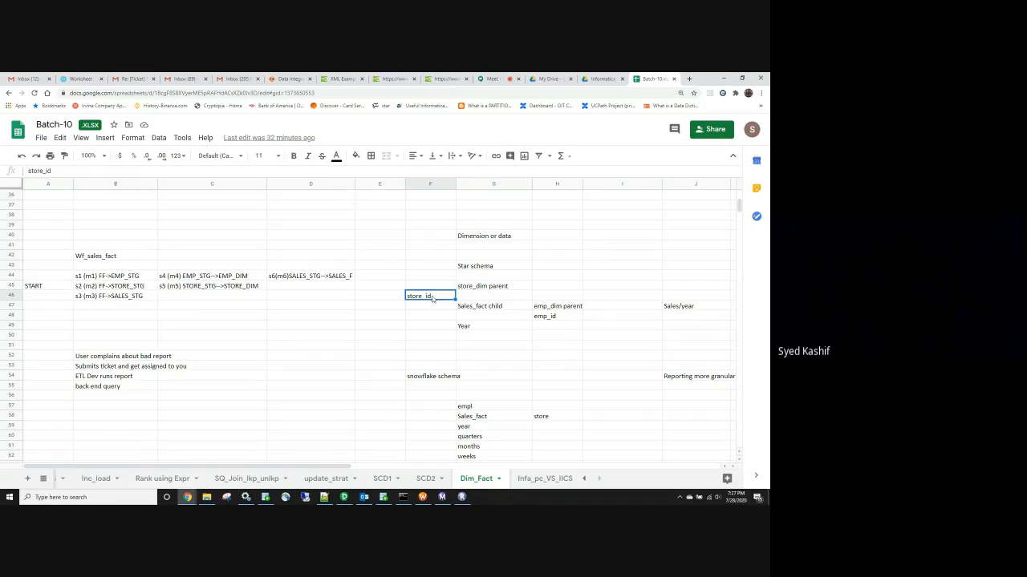
left_click(538, 306)
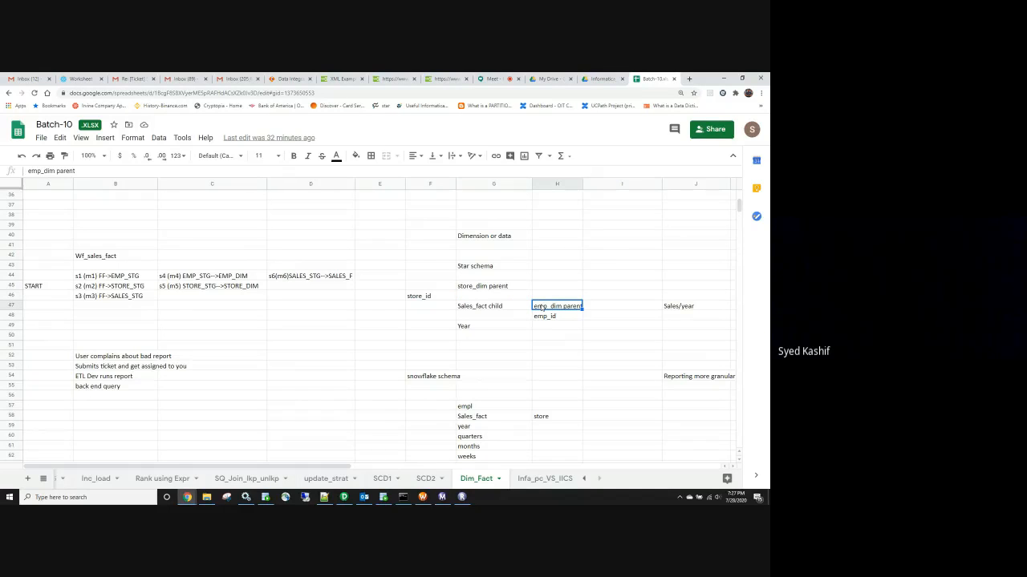
left_click(484, 287)
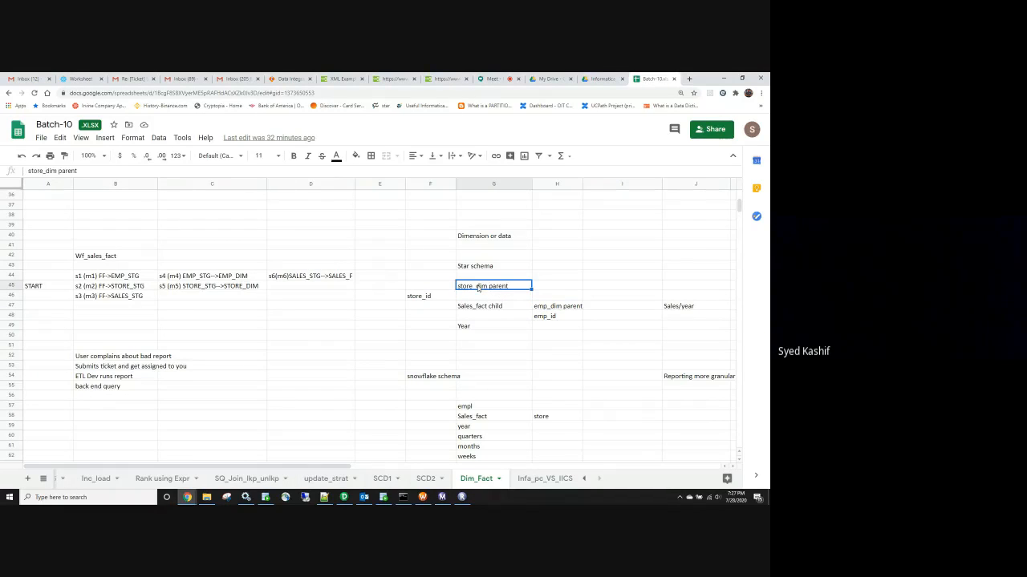
left_click(543, 307)
left_click(485, 329)
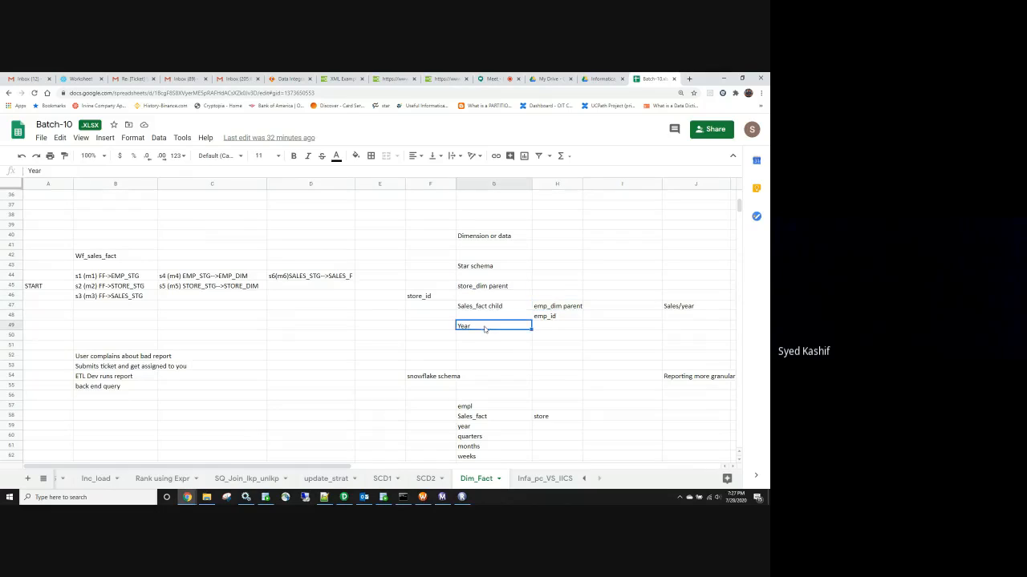
Fill the store_dim parent, emp_dim parent and Year cells with yellow
left_click(489, 289)
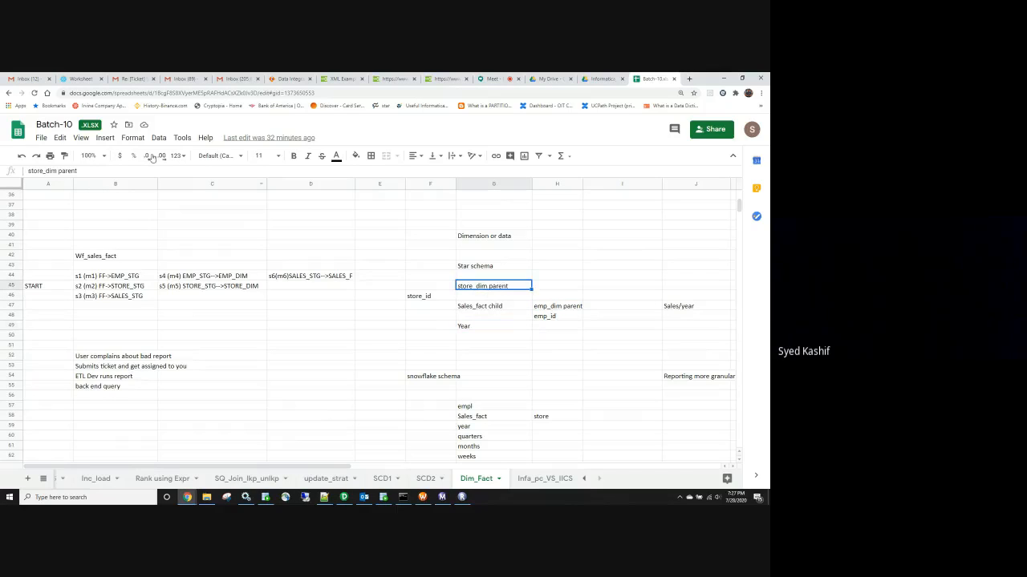
left_click(353, 157)
left_click(394, 209)
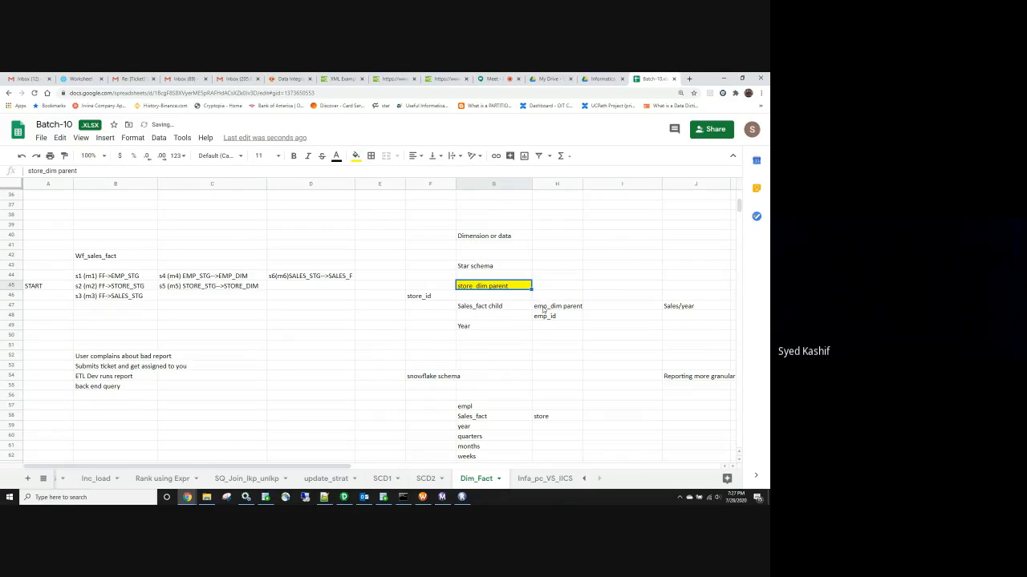
left_click(544, 308)
left_click(356, 156)
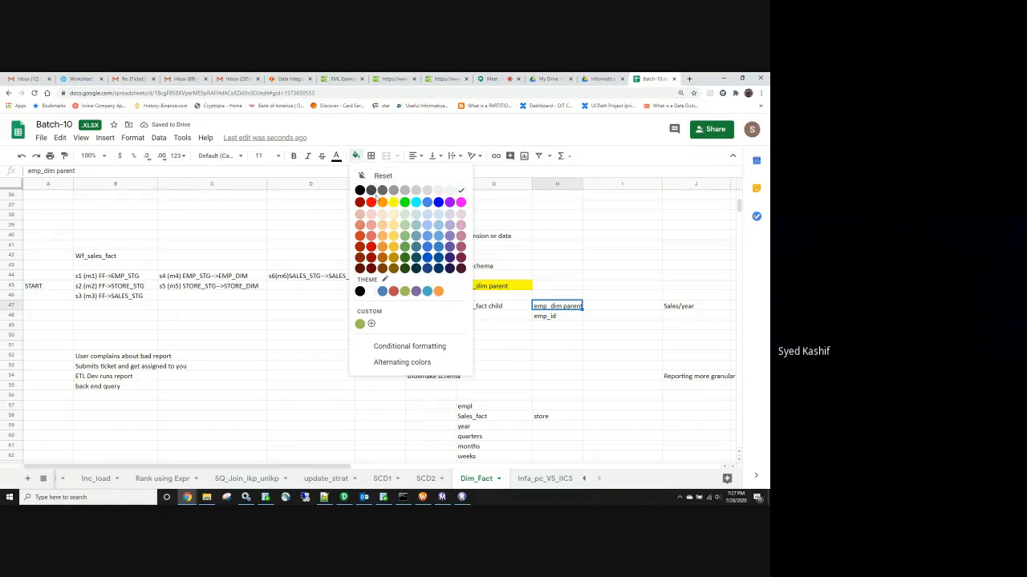
left_click(393, 202)
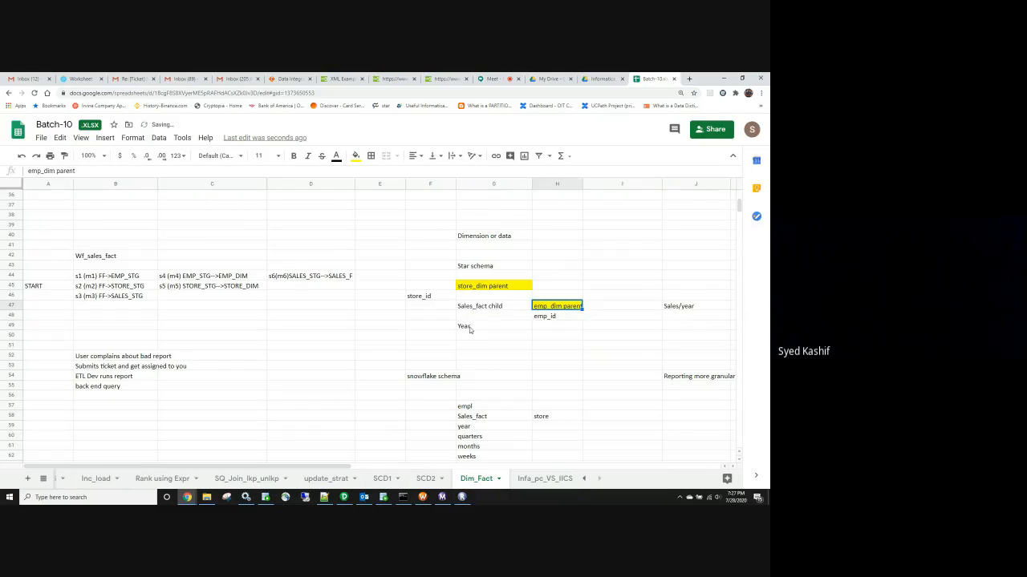
left_click(470, 330)
left_click(356, 156)
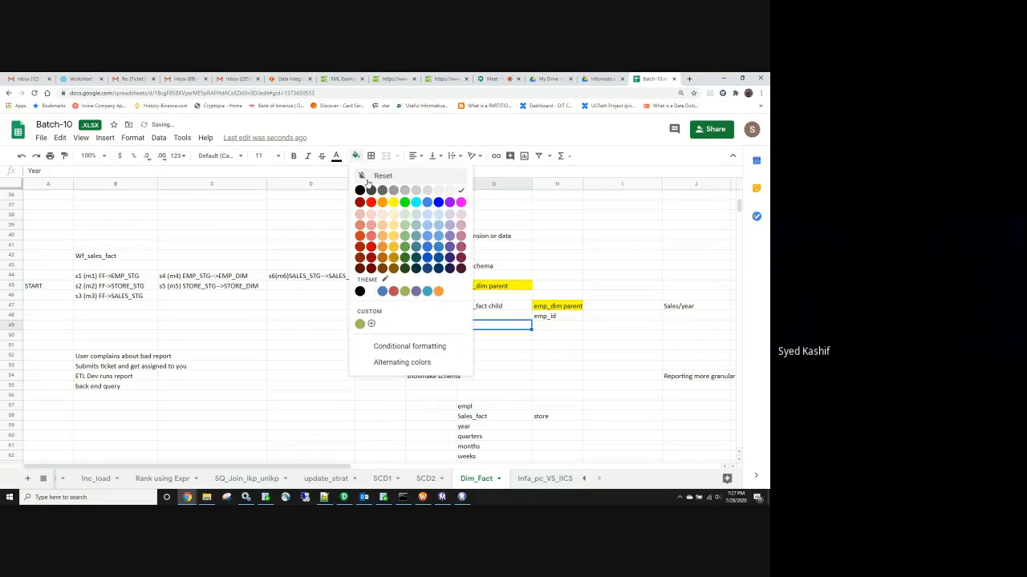
left_click(393, 203)
Walk through the Sales_fact child row and the highlighted emp_dim, store_dim and Year dimensions
left_click(488, 347)
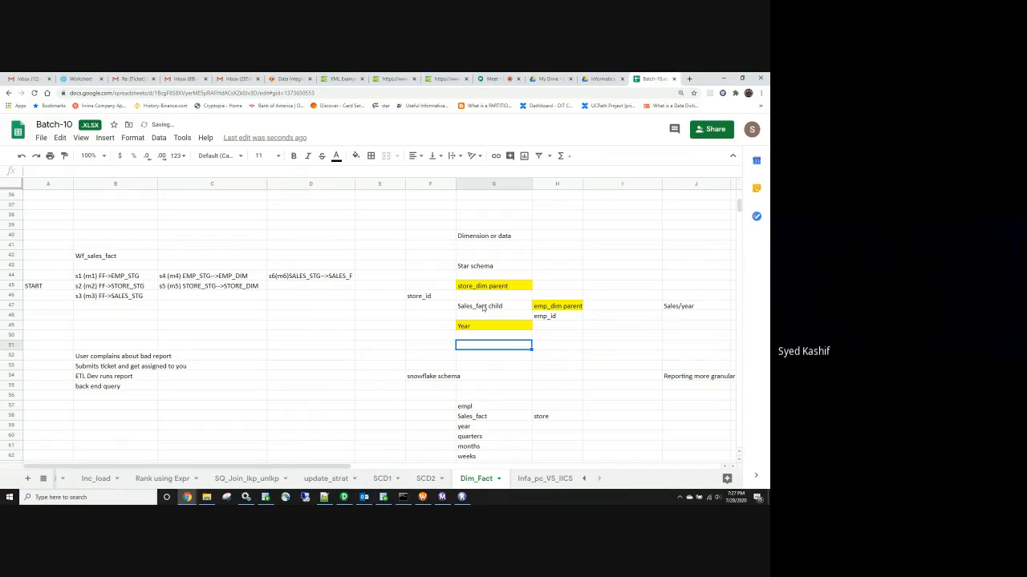
left_click(483, 308)
left_click(569, 312)
left_click(517, 287)
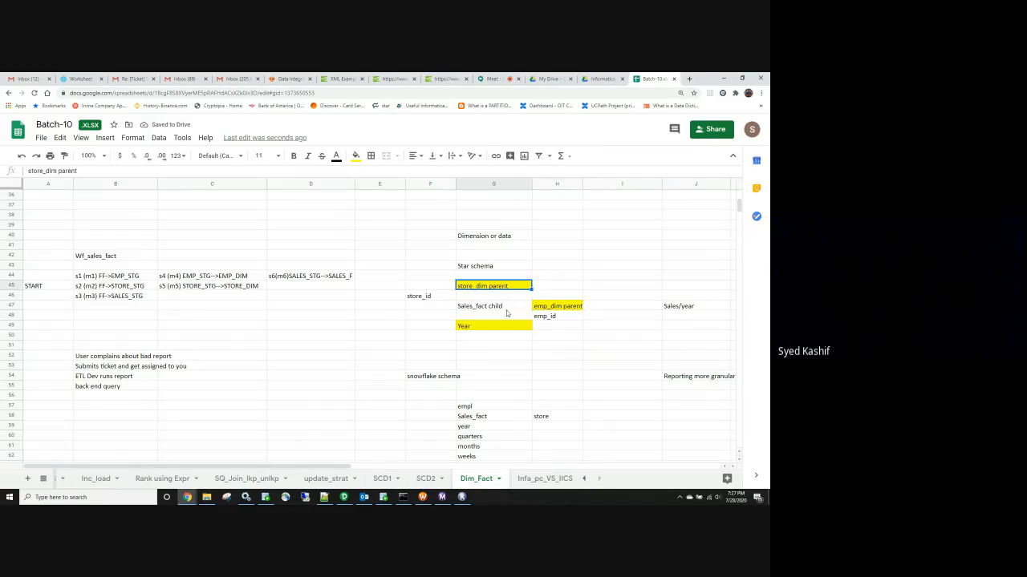
left_click(497, 328)
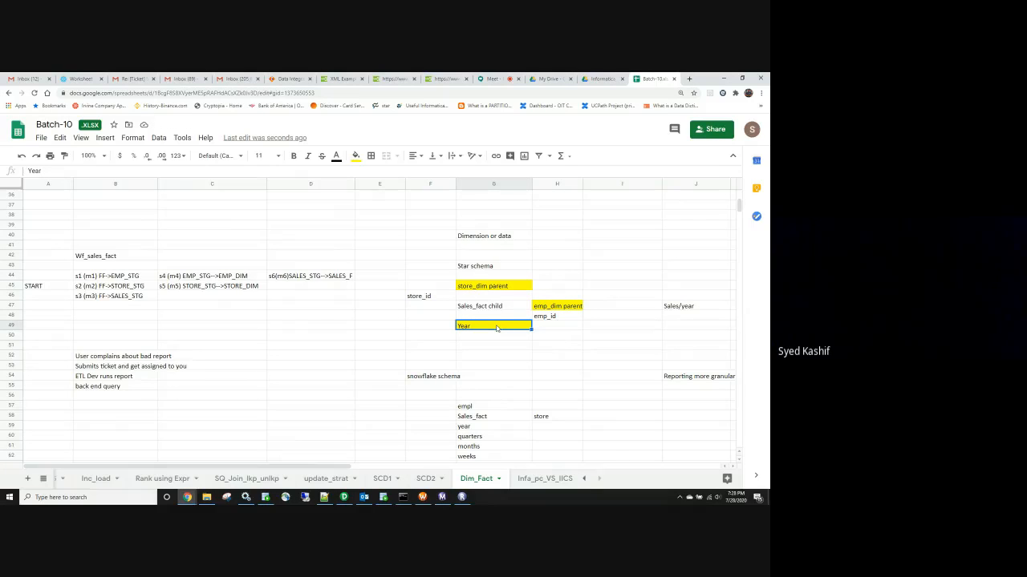
left_click(489, 288)
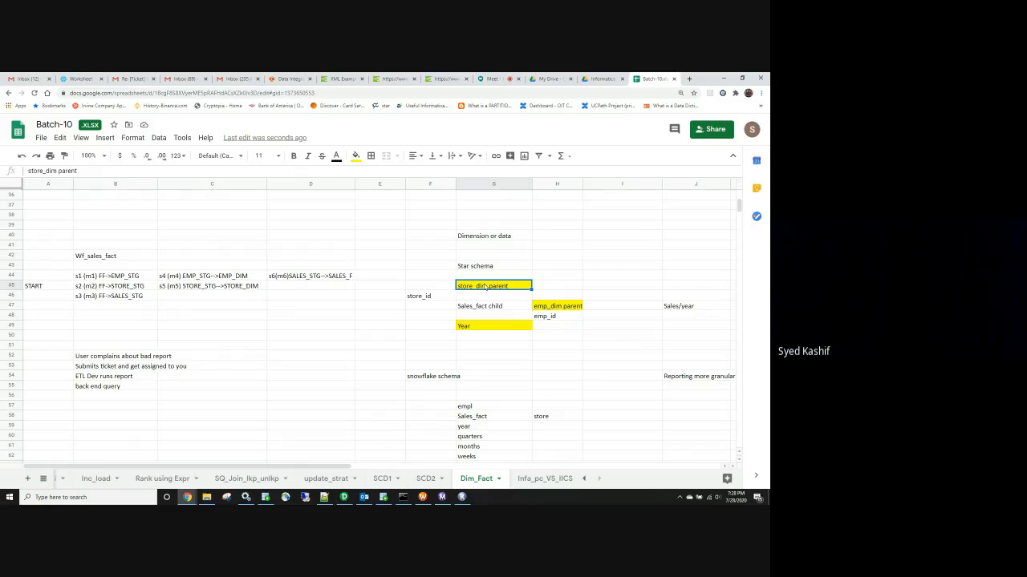
left_click(545, 309)
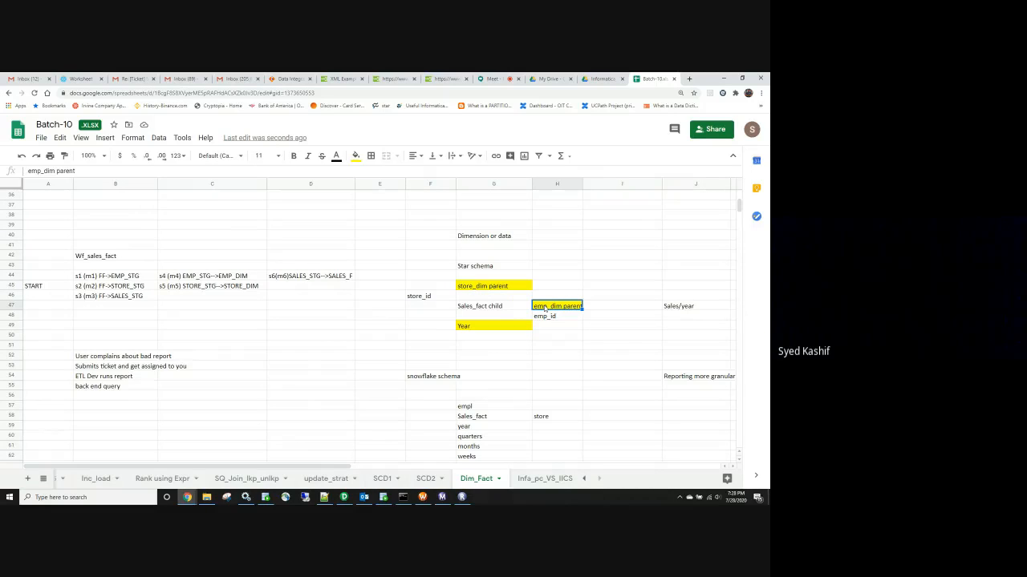
left_click(494, 326)
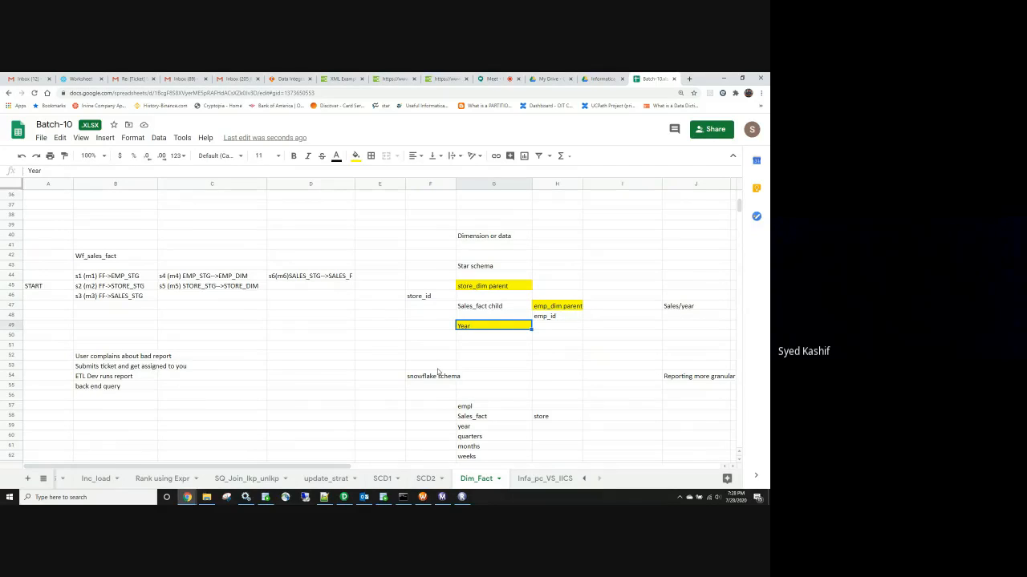
left_click(471, 336)
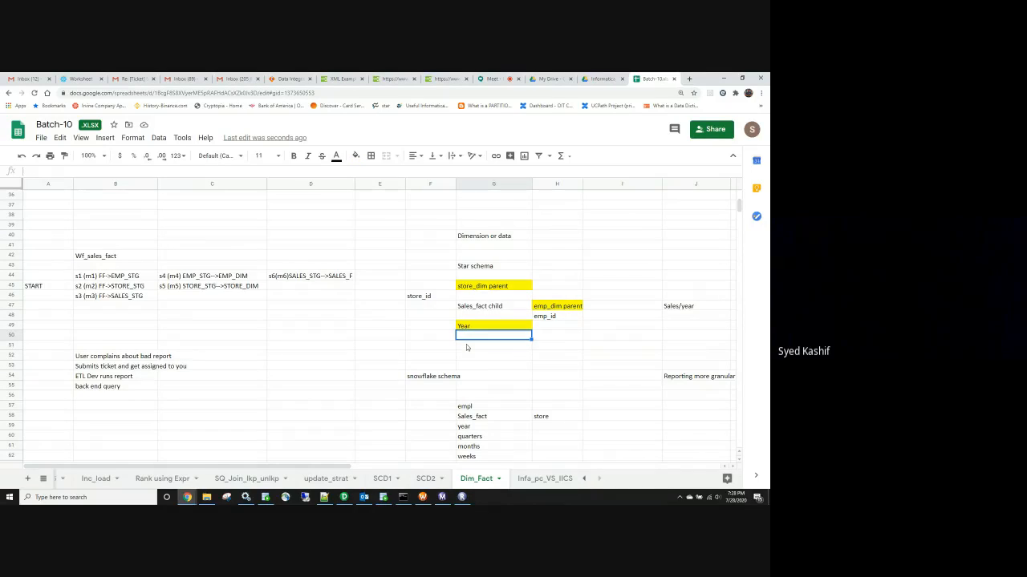
left_click(467, 346)
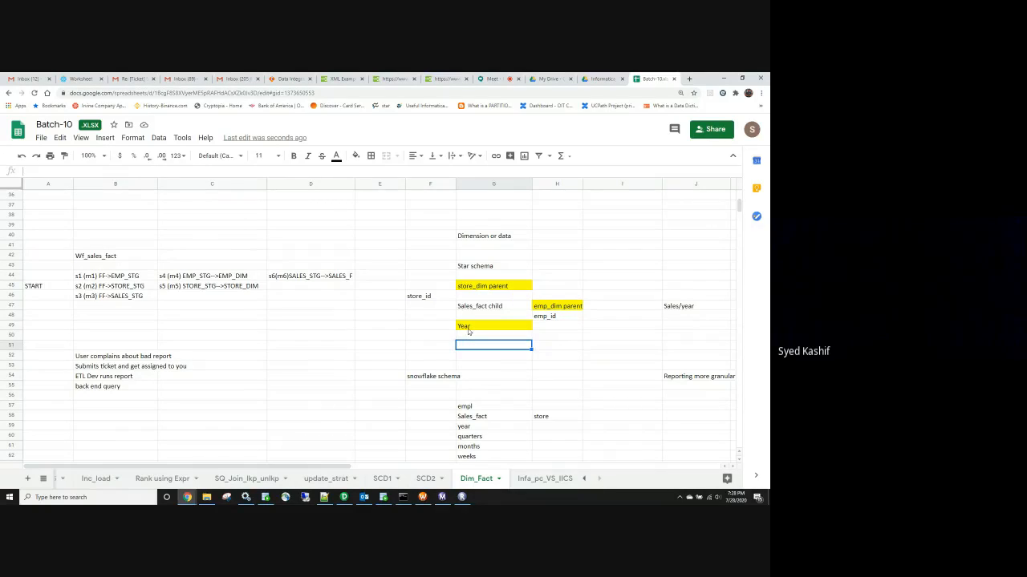
left_click(469, 330)
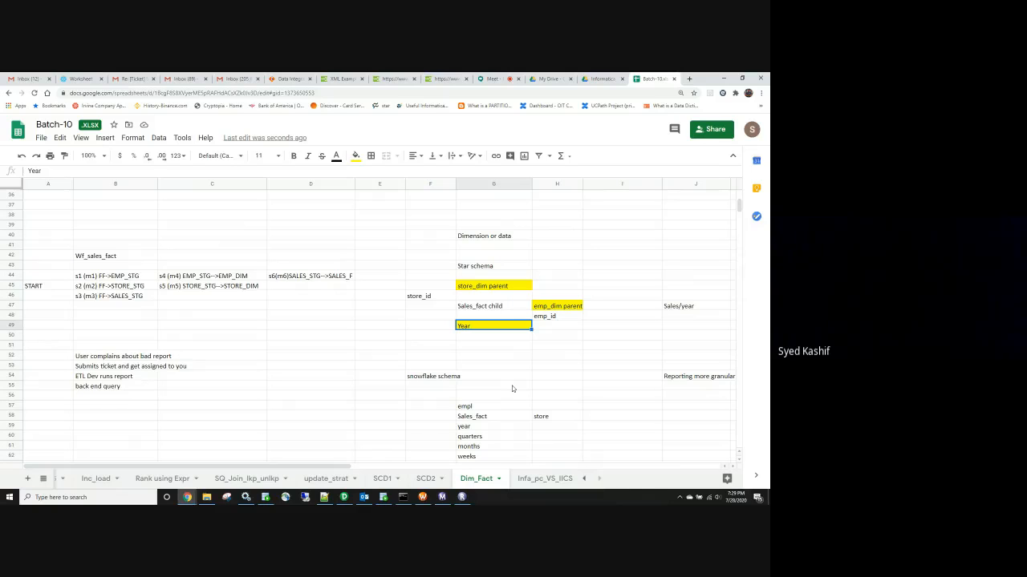
scroll(505, 397, "down", 1)
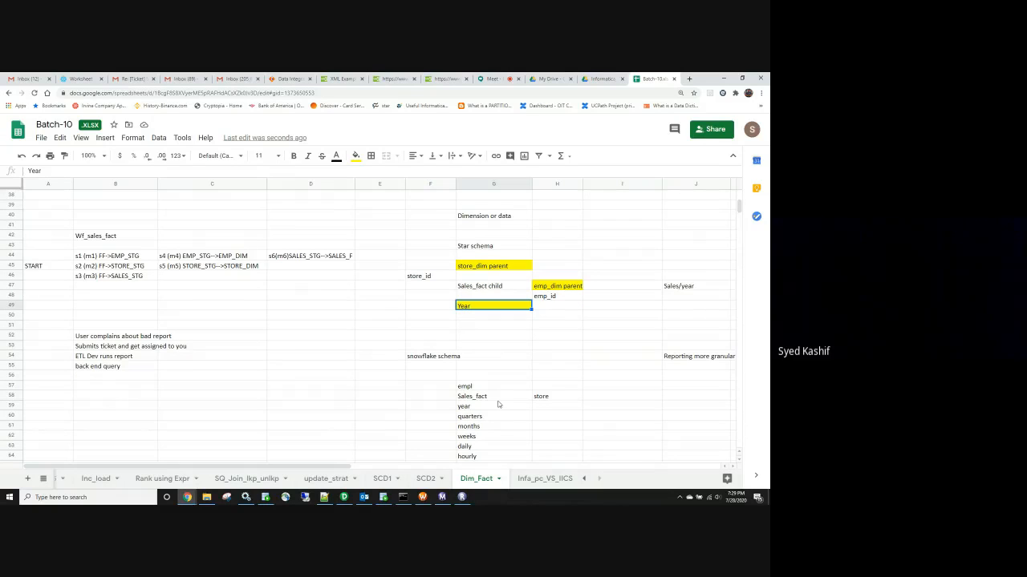
scroll(497, 405, "down", 1)
left_click(494, 406)
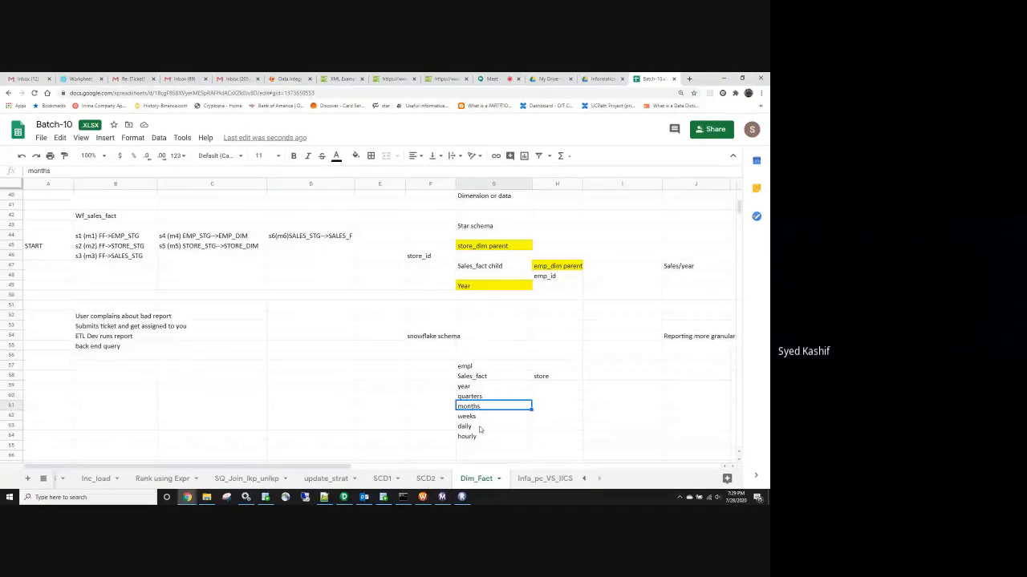
key("Down")
left_click(476, 437)
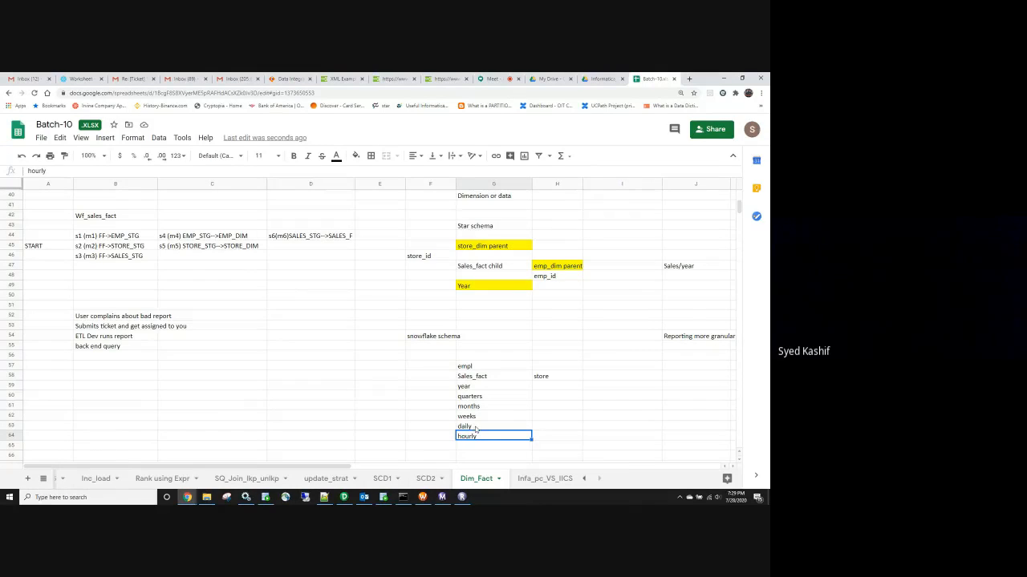
left_click(474, 416)
left_click(474, 429)
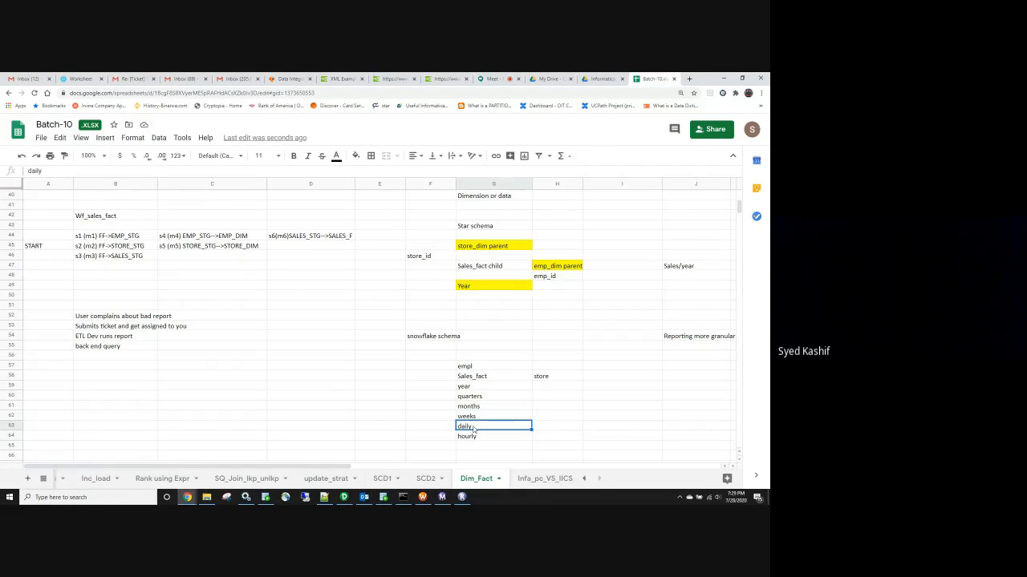
left_click(486, 388)
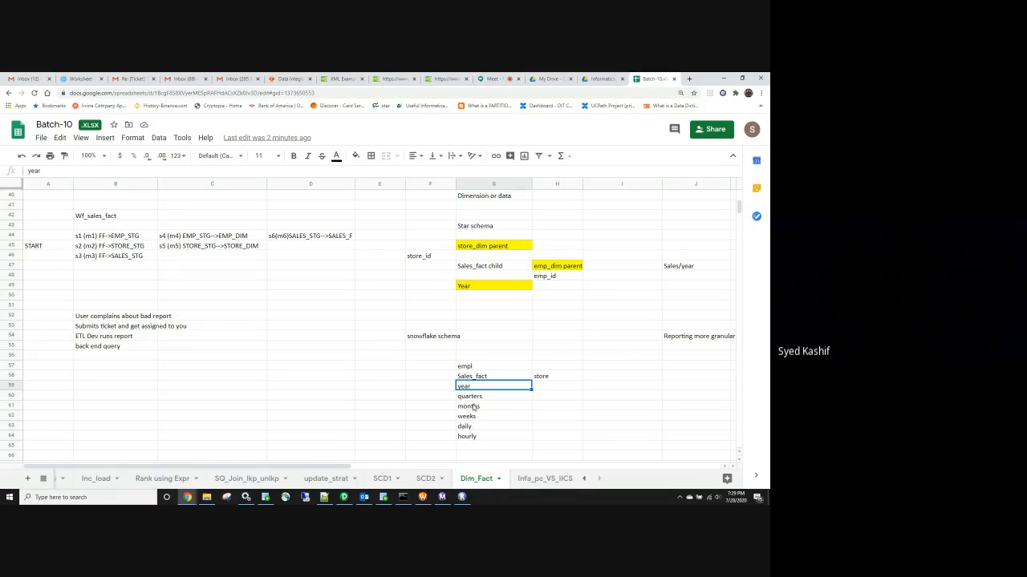
left_click(477, 376)
left_click(472, 388)
left_click_drag(472, 387, 475, 437)
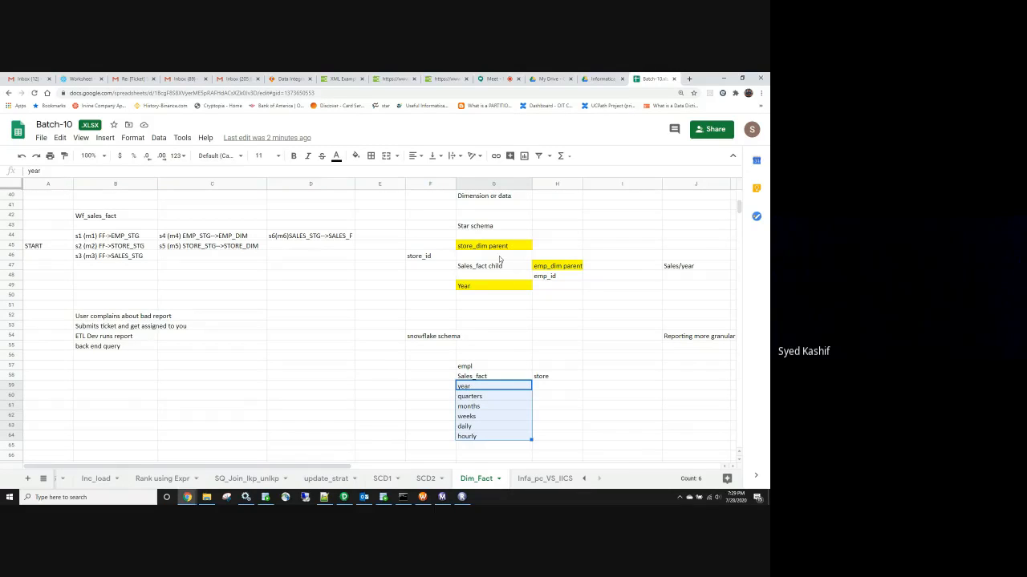
left_click(555, 267)
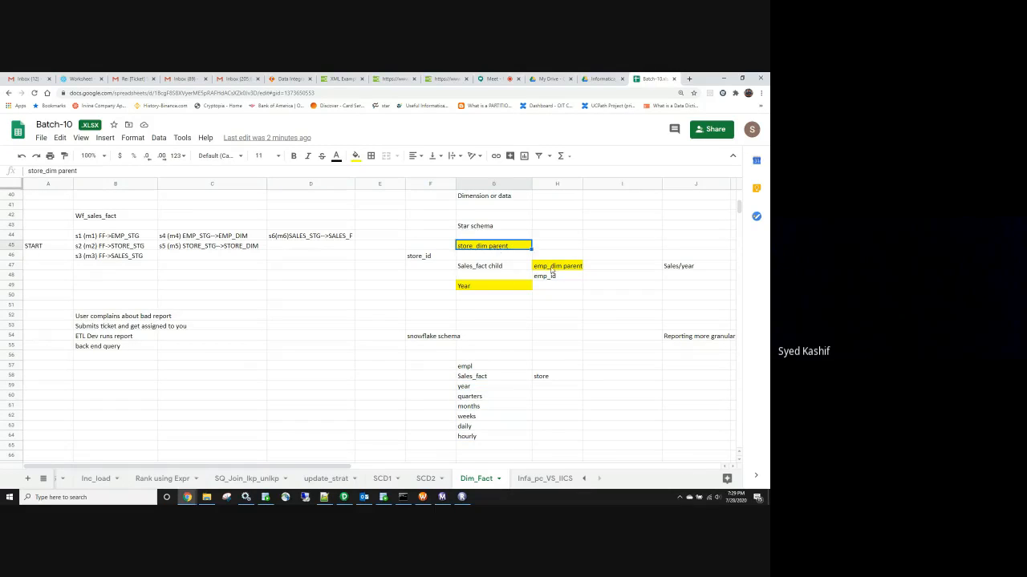
left_click(484, 288)
scroll(532, 366, "up", 2)
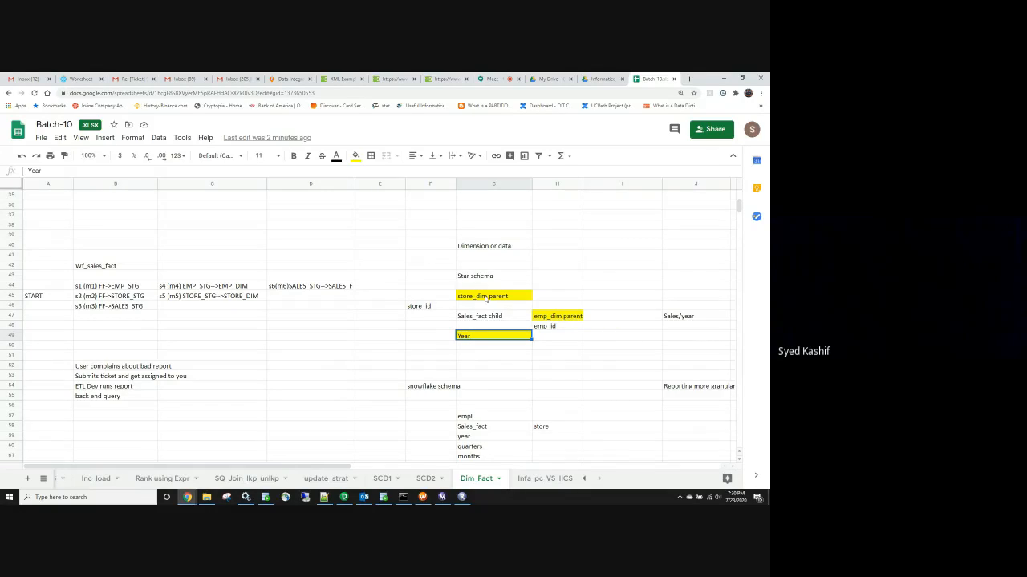
Point again at the emp_dim, Year, store_dim, Sales_fact and hourly granularity notes
left_click(543, 318)
left_click(484, 339)
left_click(492, 297)
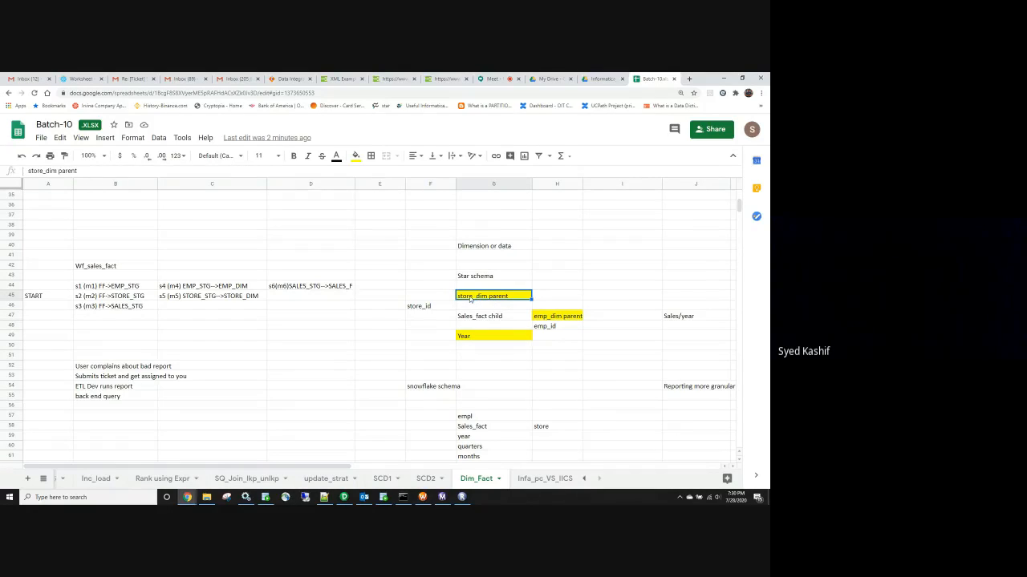
left_click(546, 318)
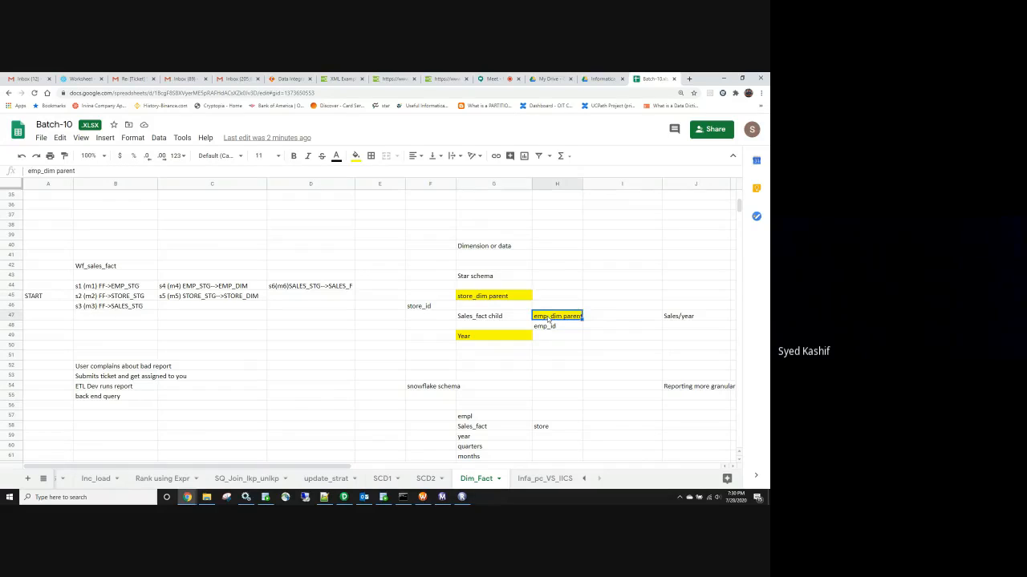
left_click(467, 337)
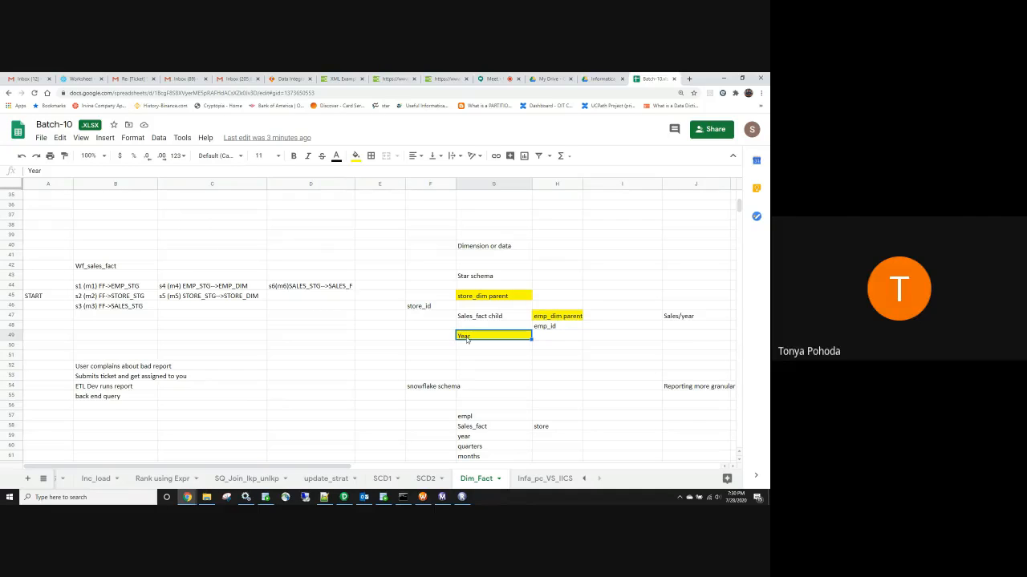
left_click(380, 276)
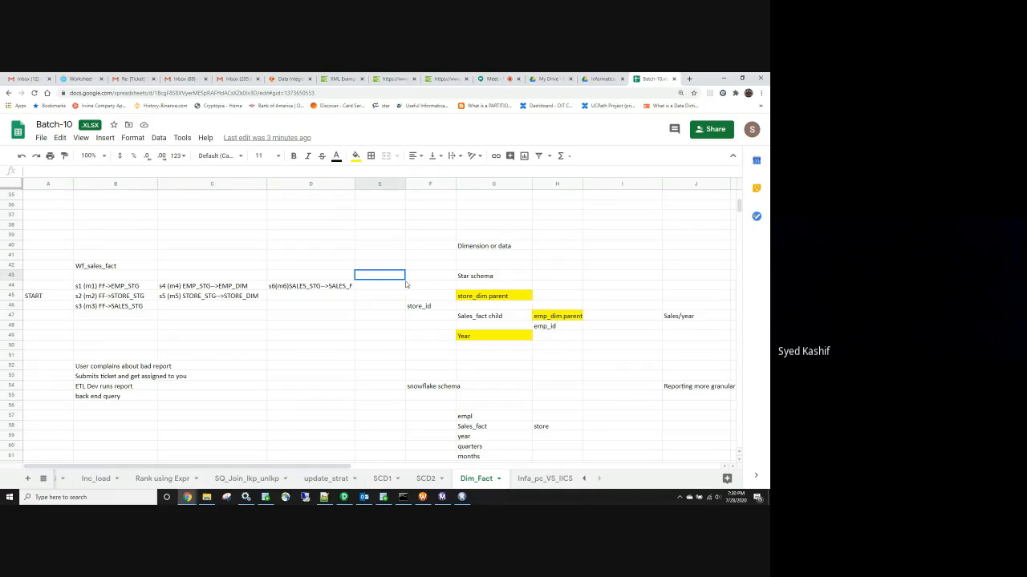
left_click_drag(425, 296, 545, 339)
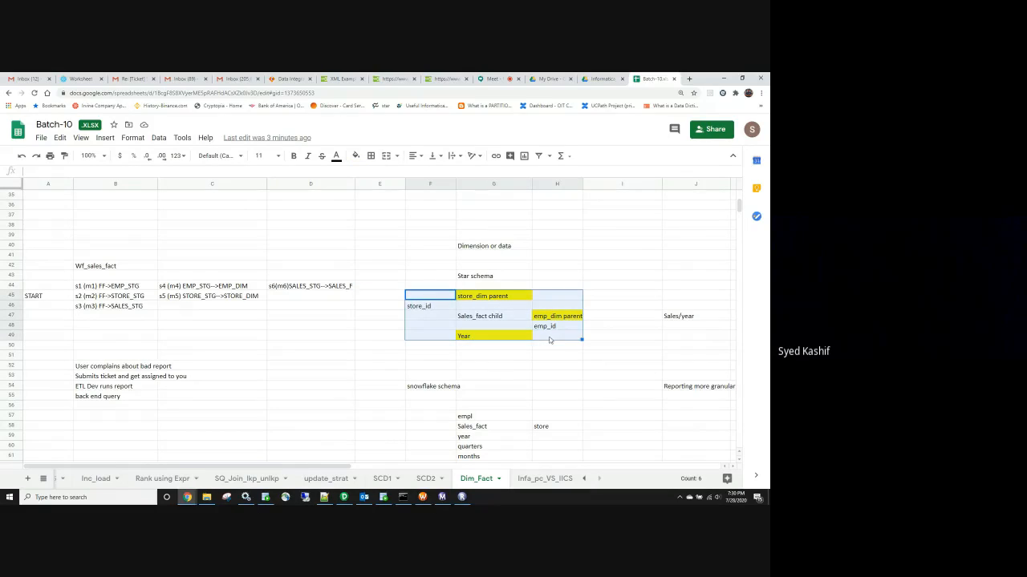
left_click(477, 322)
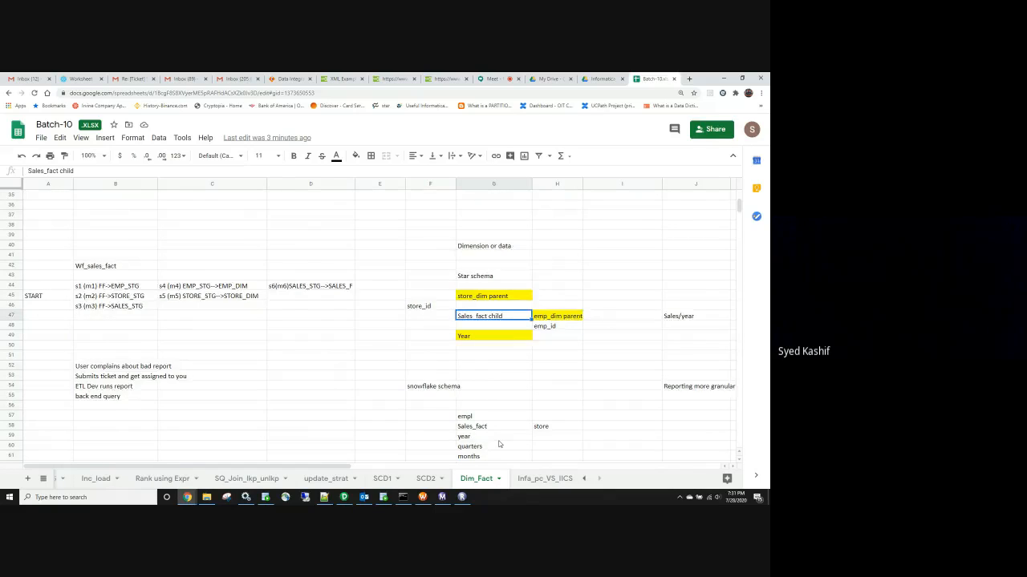
scroll(498, 443, "down", 2)
left_click(500, 438)
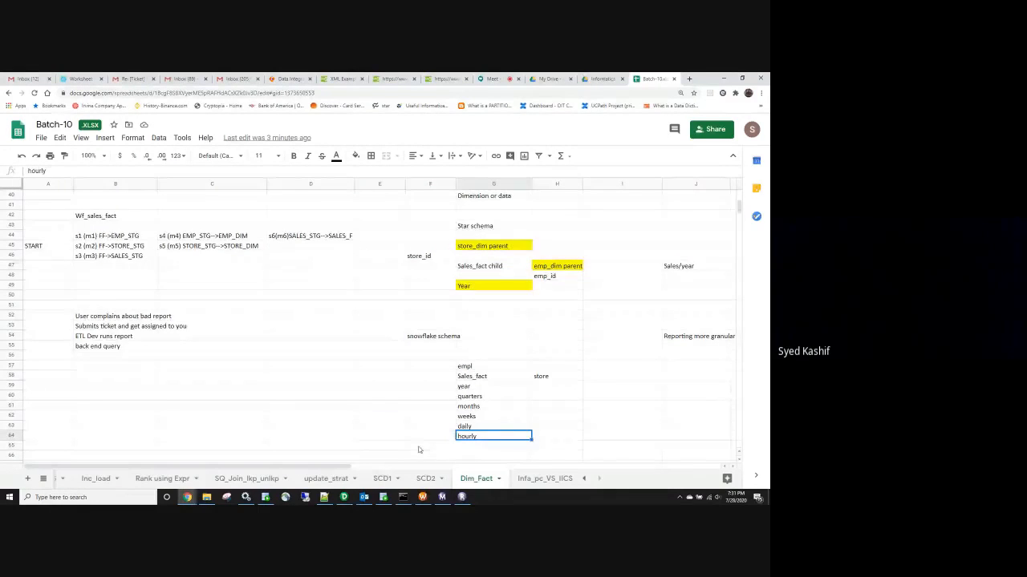
Add a time_dim header row below the notes: time_dim_key, year, month, date, time
scroll(417, 417, "down", 2)
left_click(380, 395)
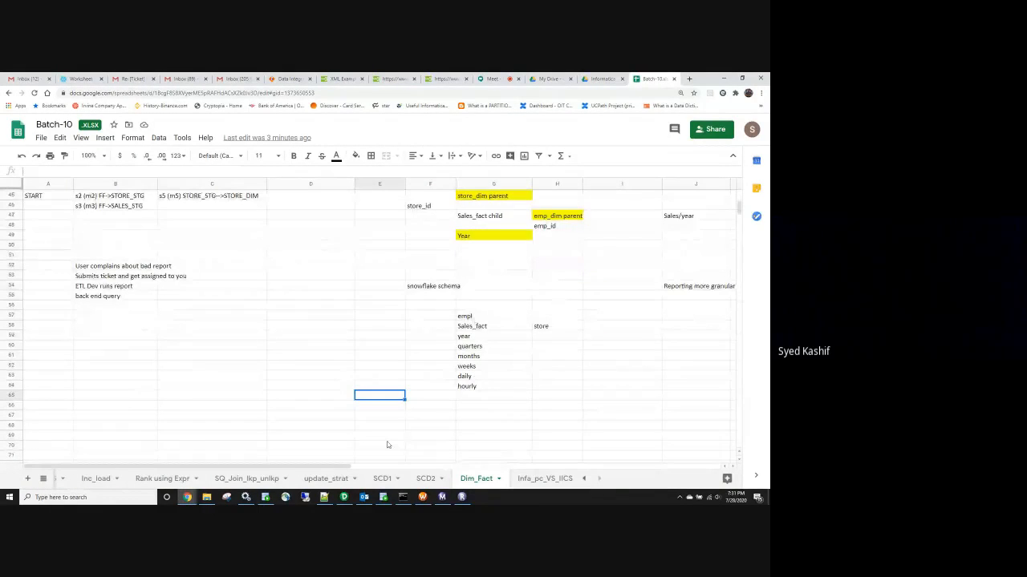
key("Down")
type("time_dim_key")
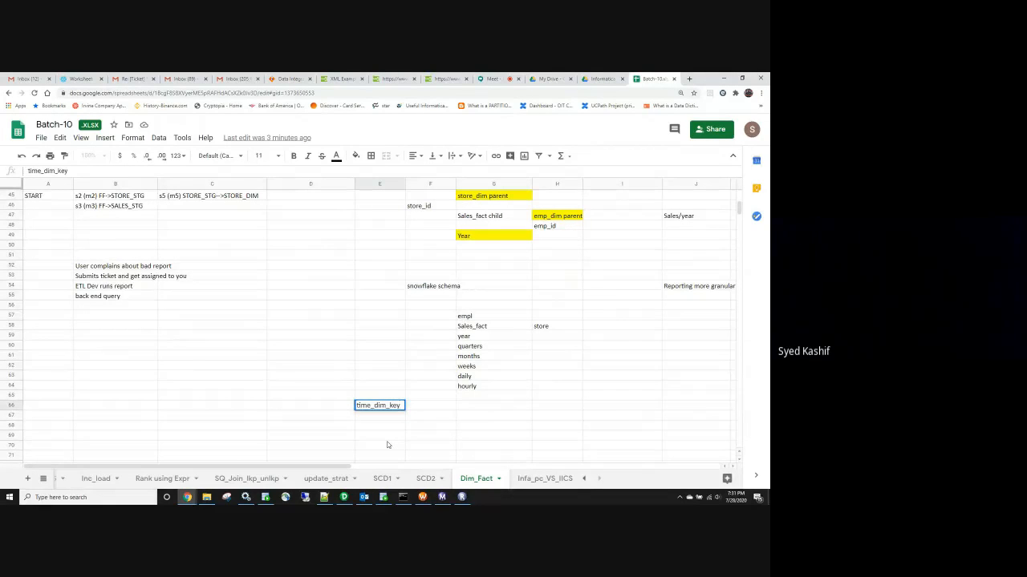
key("Tab")
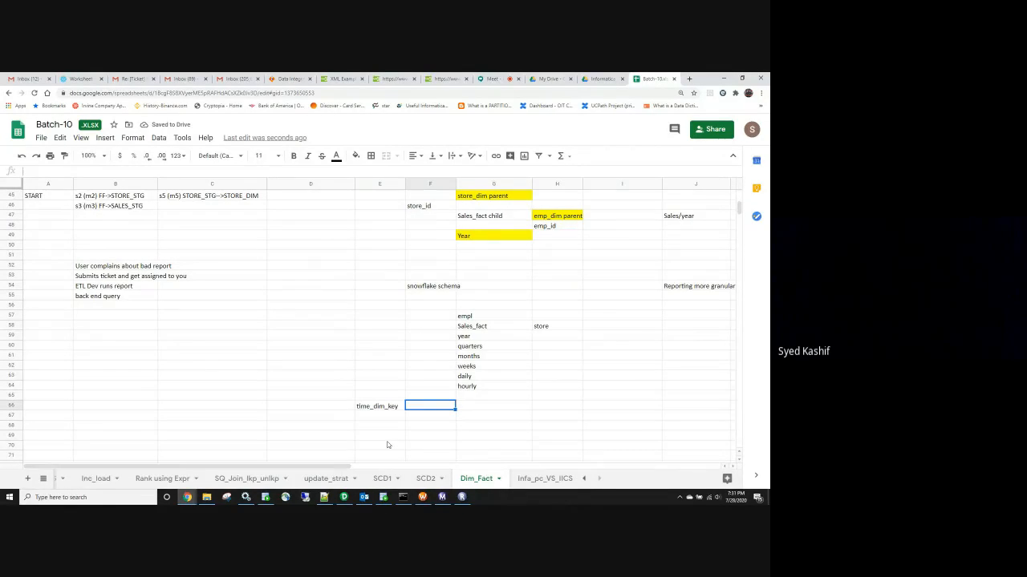
type("year")
key("Tab")
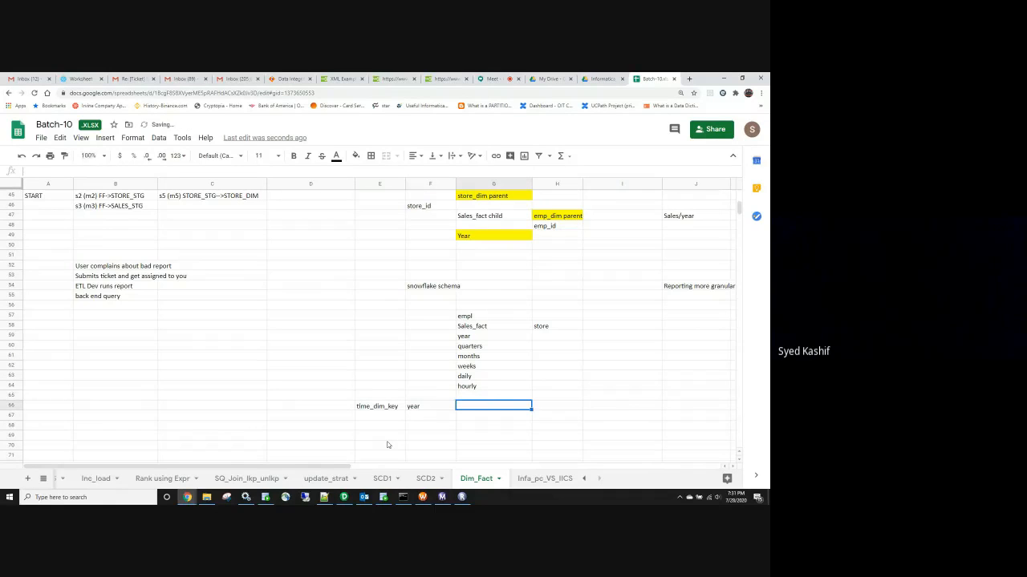
type("month")
key("Tab")
type("date")
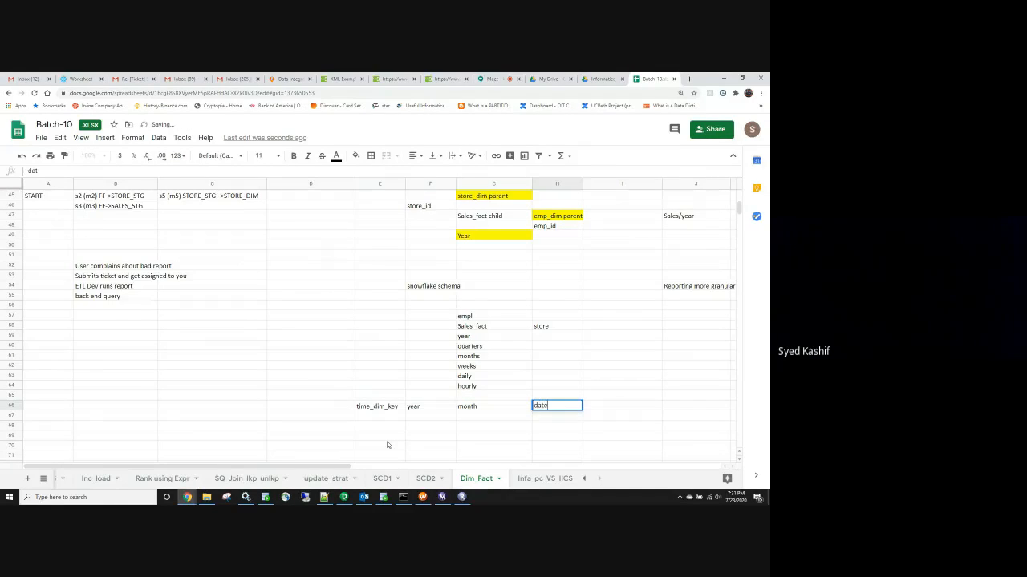
key("Tab")
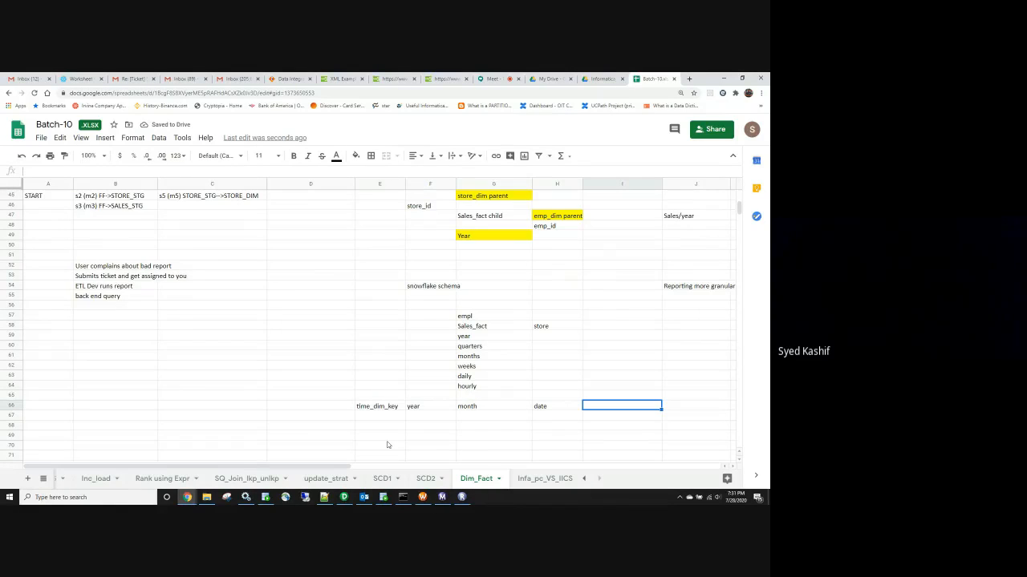
type("time")
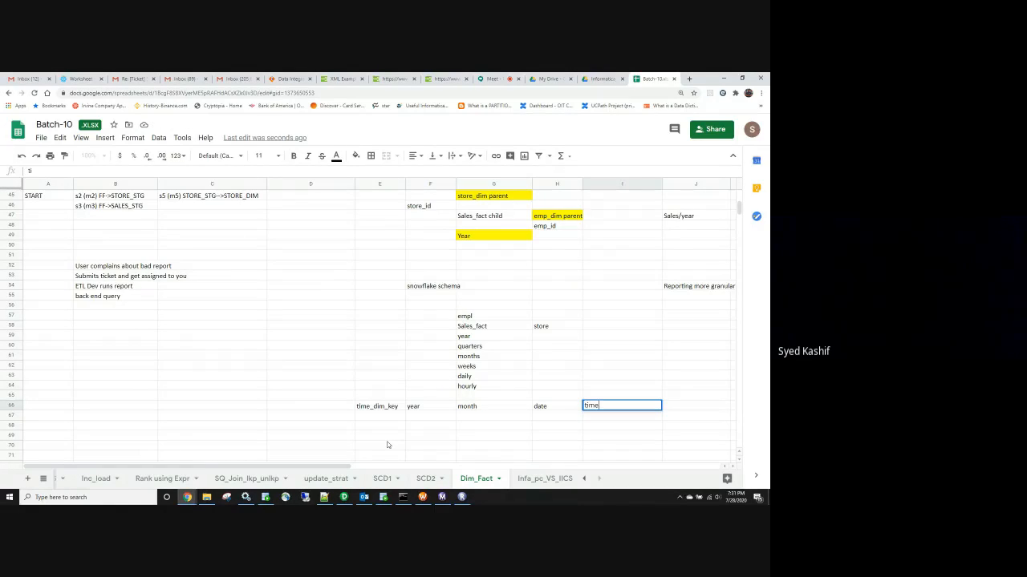
key("Return")
Enter the first time_dim row: 1, 2020, Jan, 1, 12:00
key("Left")
key("Left")
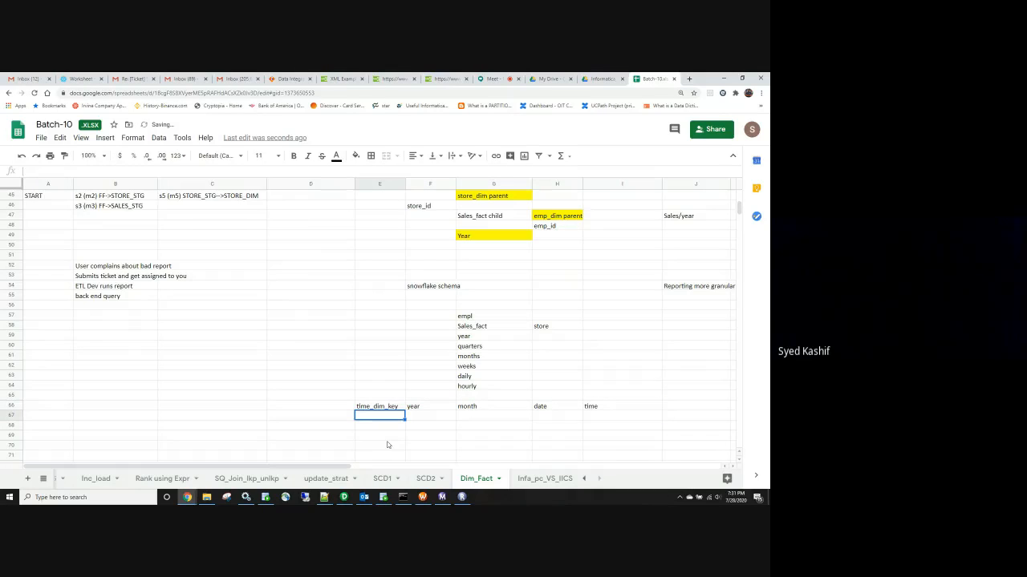
type("1")
key("Tab")
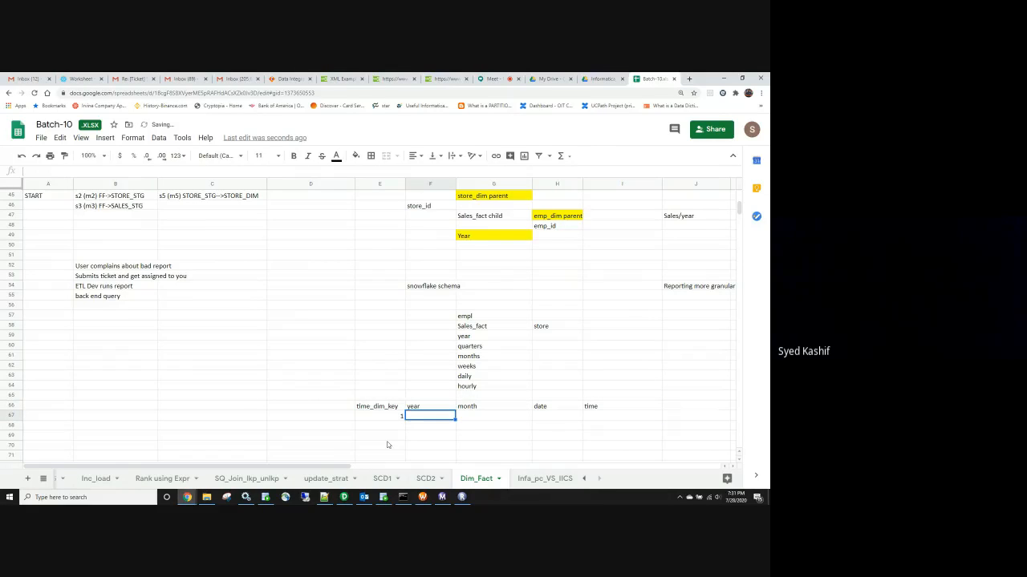
type("2020")
key("Tab")
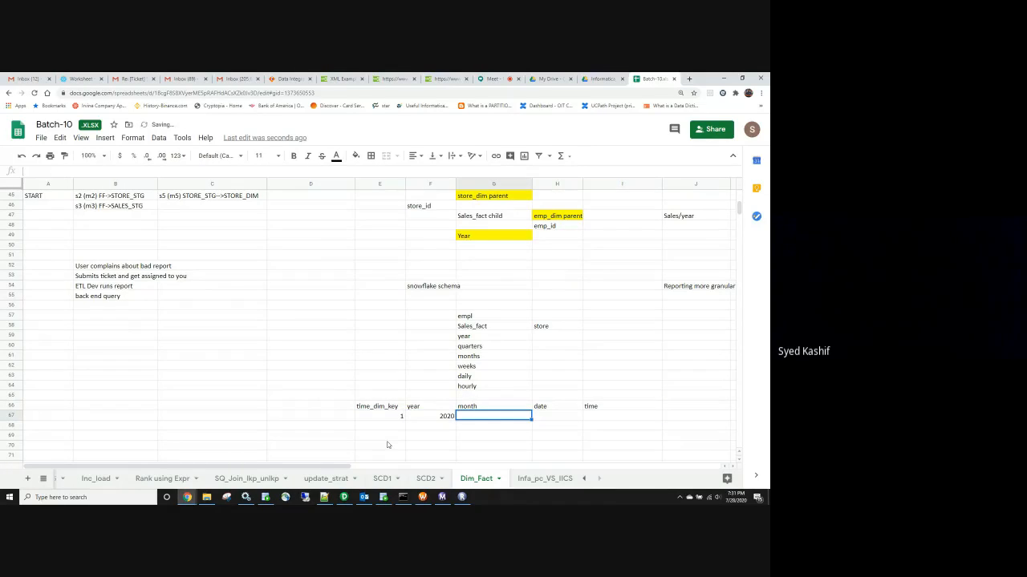
type("Jan")
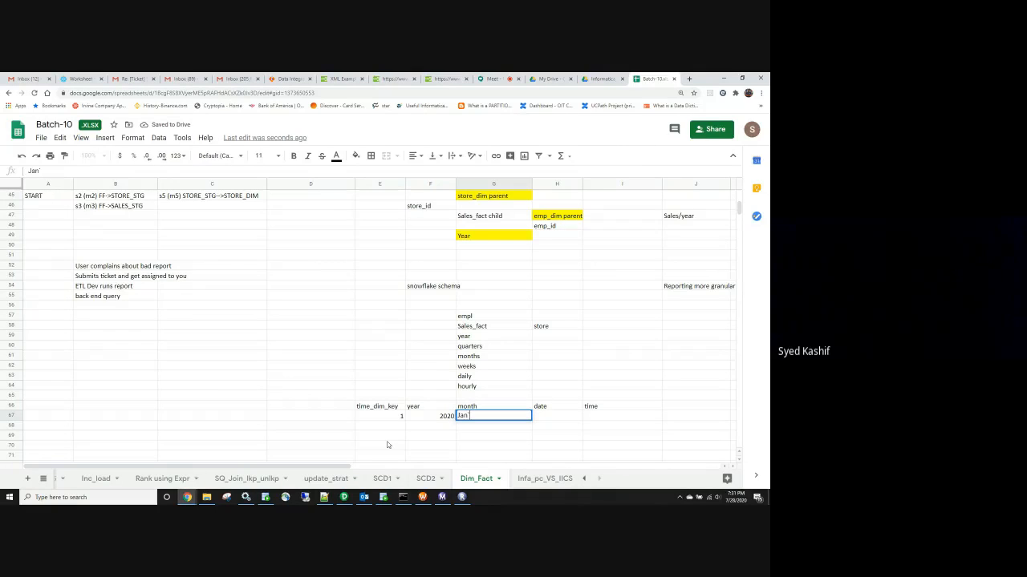
key("Tab")
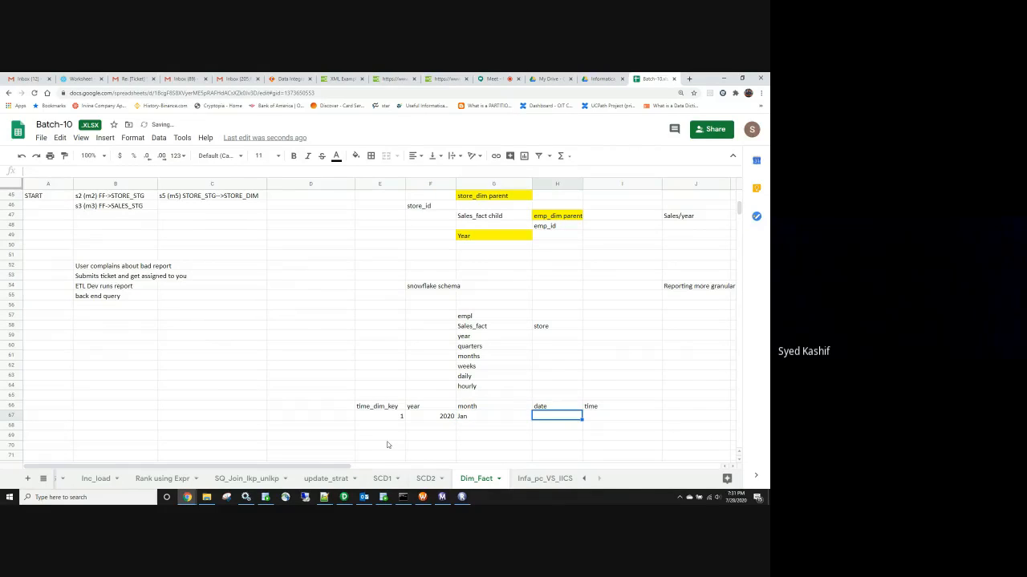
type("1")
key("Tab")
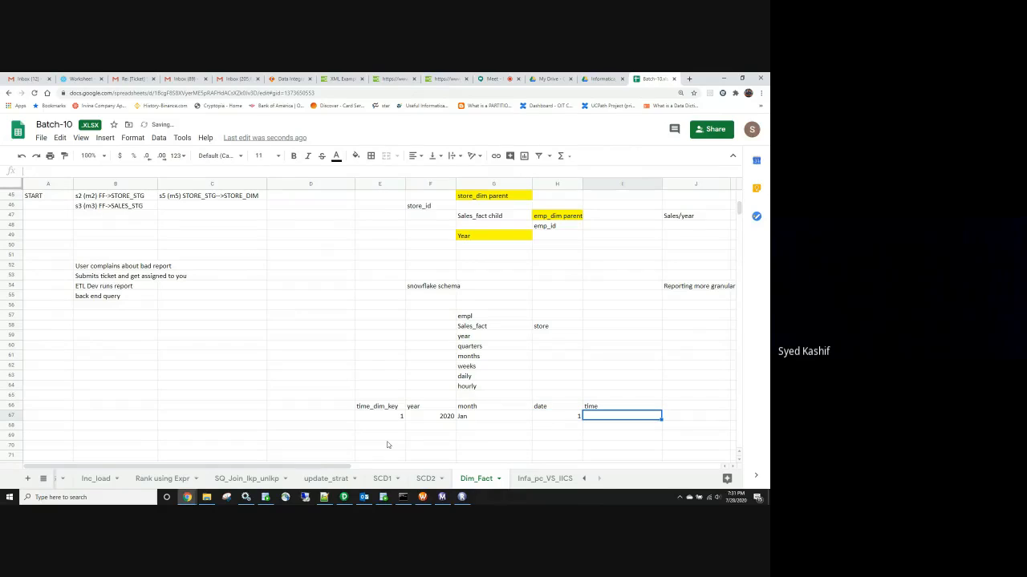
type("12:00")
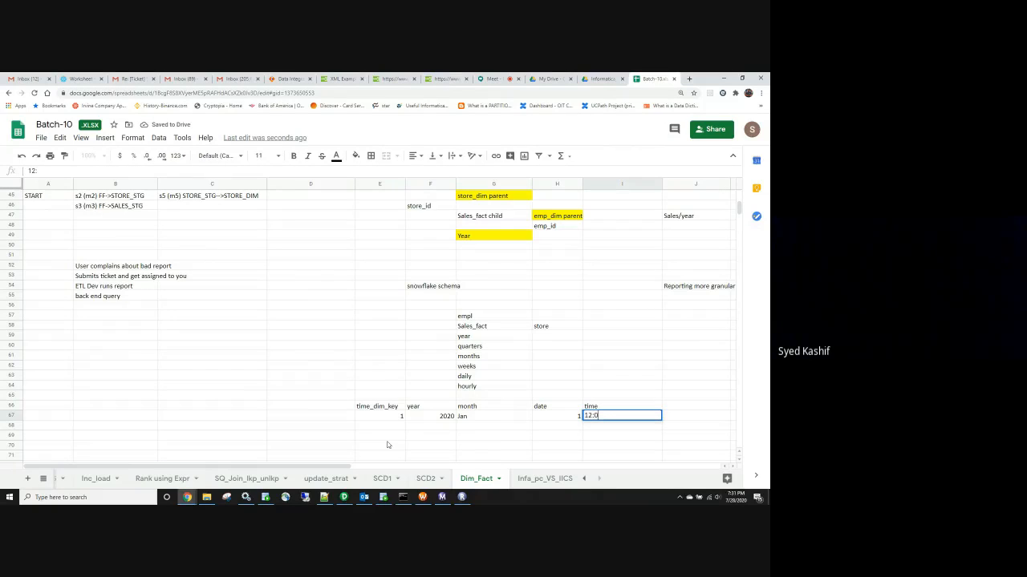
key("Return")
Enter the second time_dim row: 2, 2020, Jan, 1, 1:00
key("Left")
key("Left")
key("Left")
key("Left")
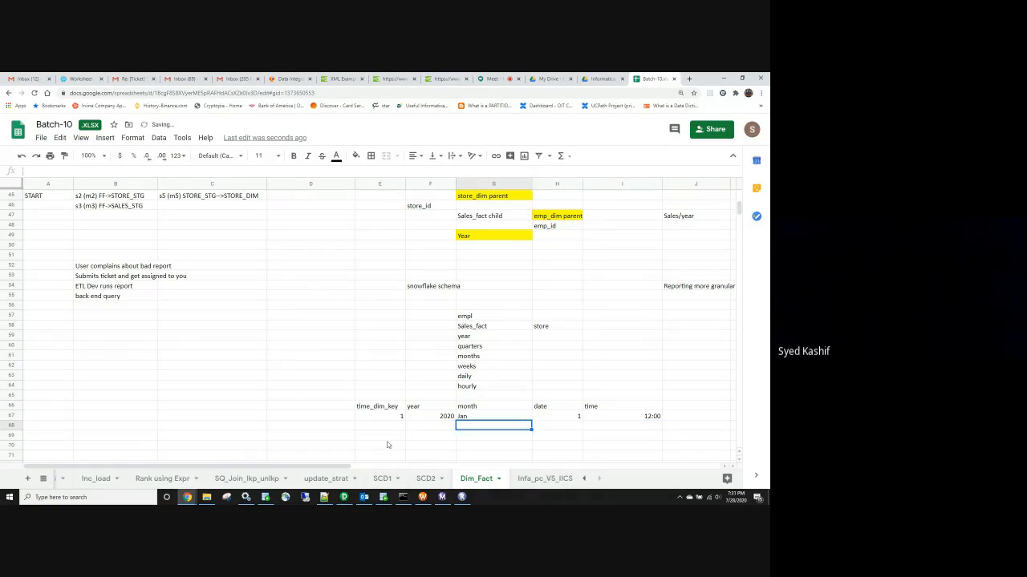
type("2")
key("Tab")
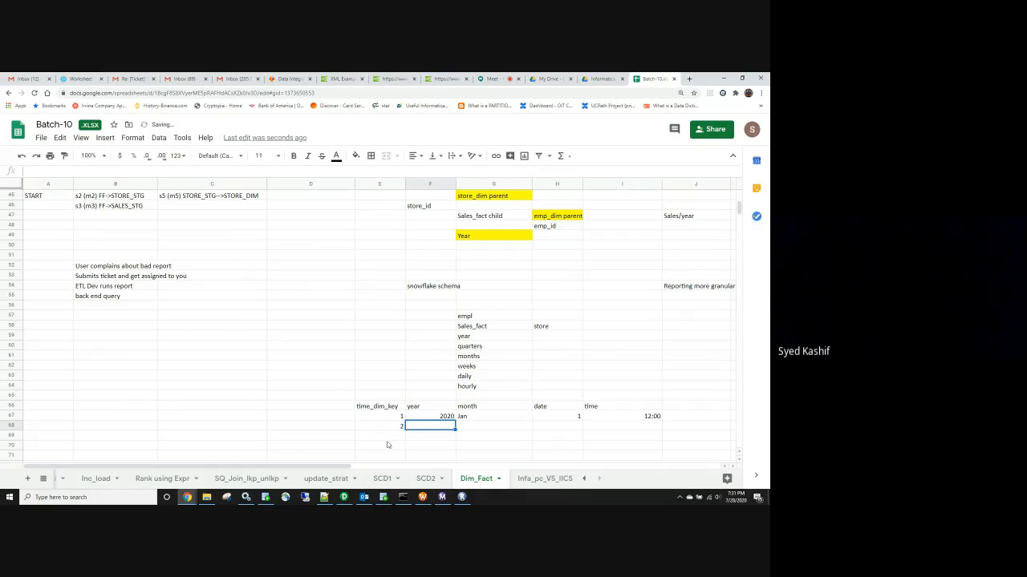
type("2020")
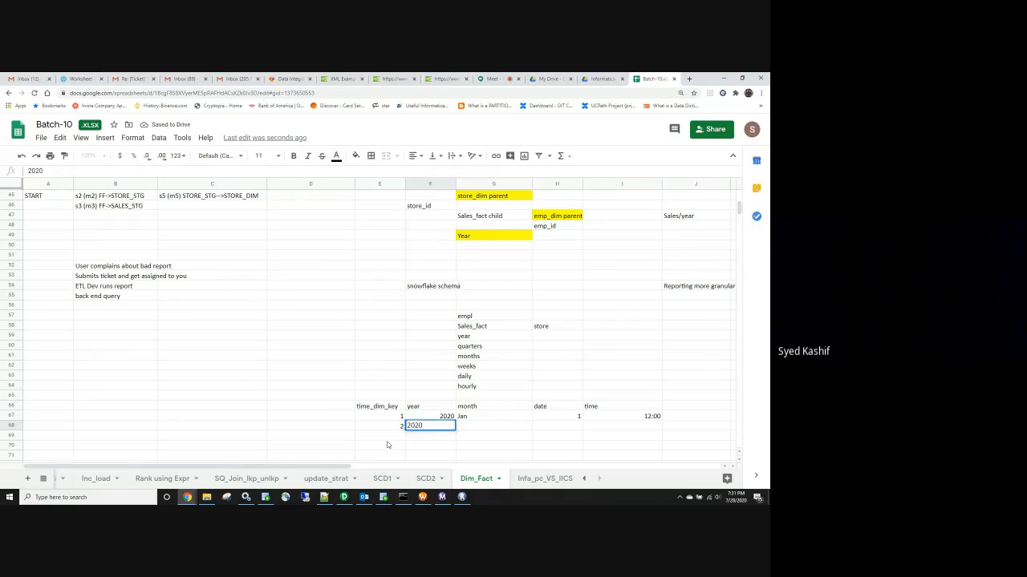
key("Tab")
type("Jan")
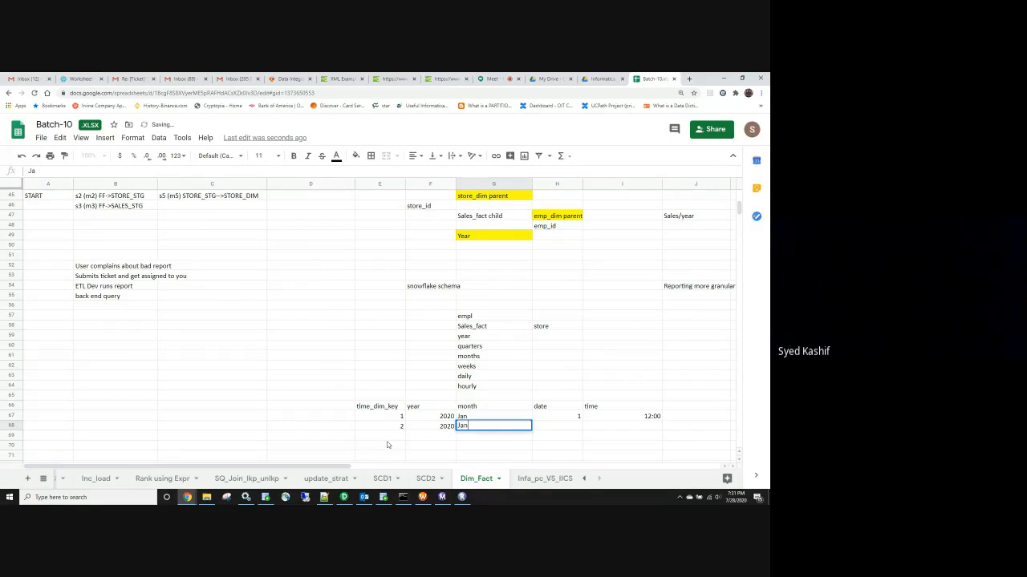
key("Tab")
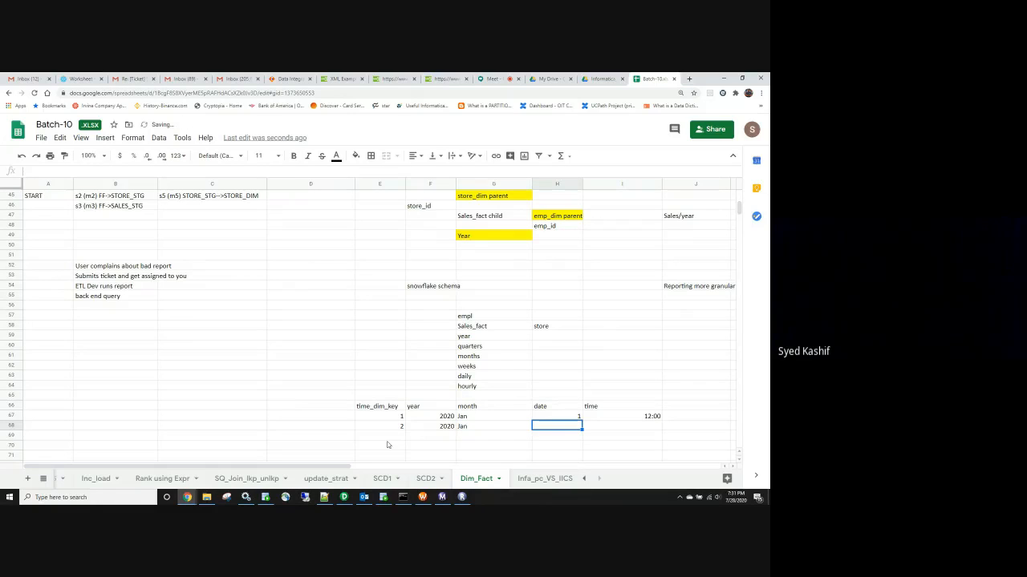
type("1")
key("Tab")
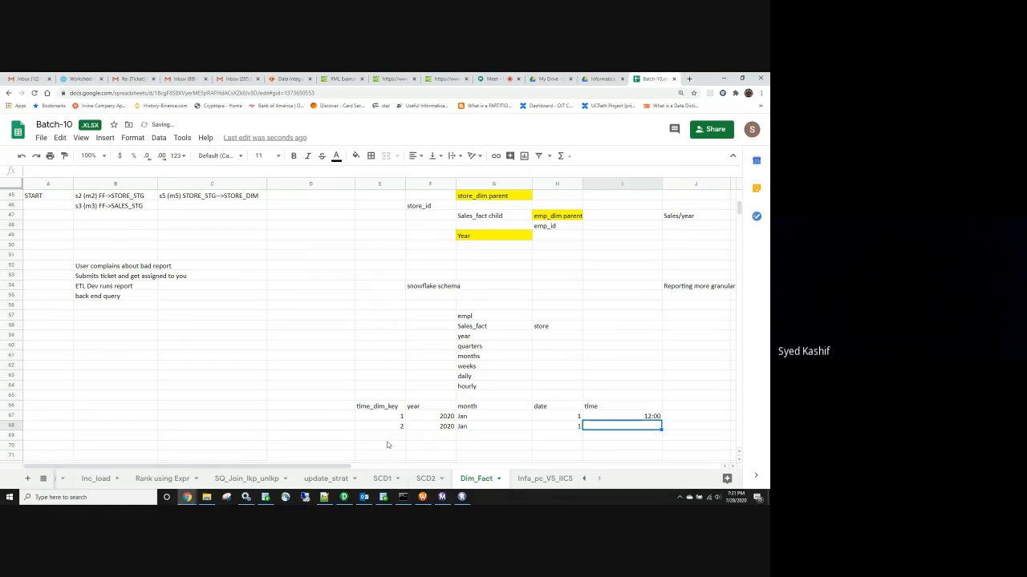
type("1:")
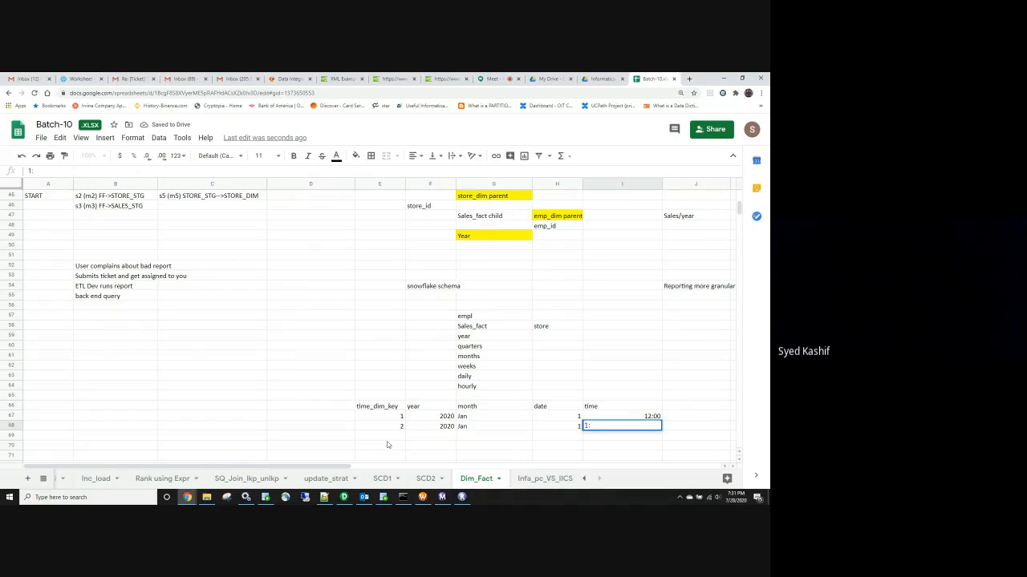
type("00")
key("Return")
Enter the third time_dim row: 3, 2020, Jan, 1, 2:00
key("Left")
key("Left")
key("Left")
key("Left")
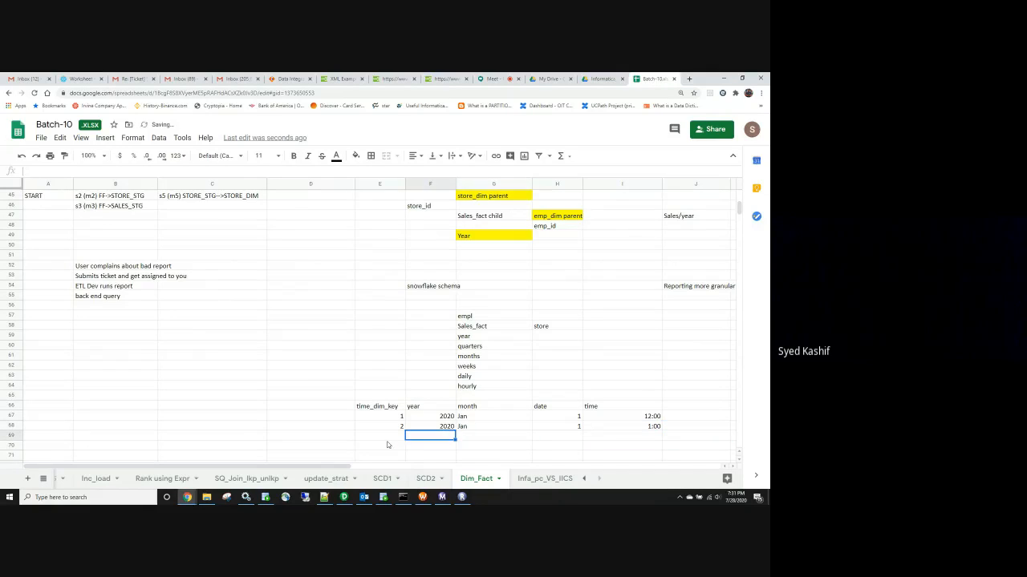
type("3")
key("Tab")
type("2020")
key("Tab")
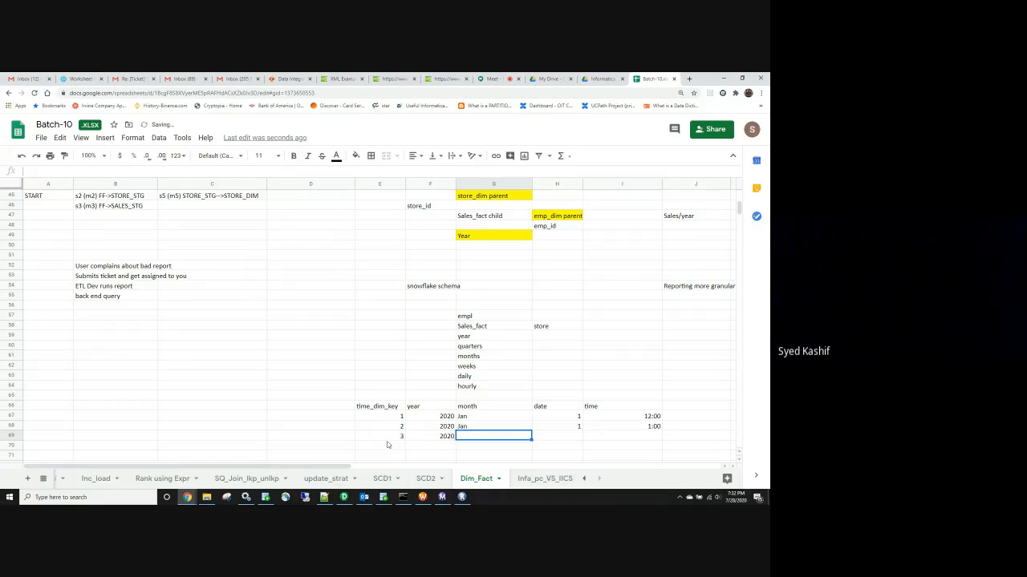
type("Jan")
key("Tab")
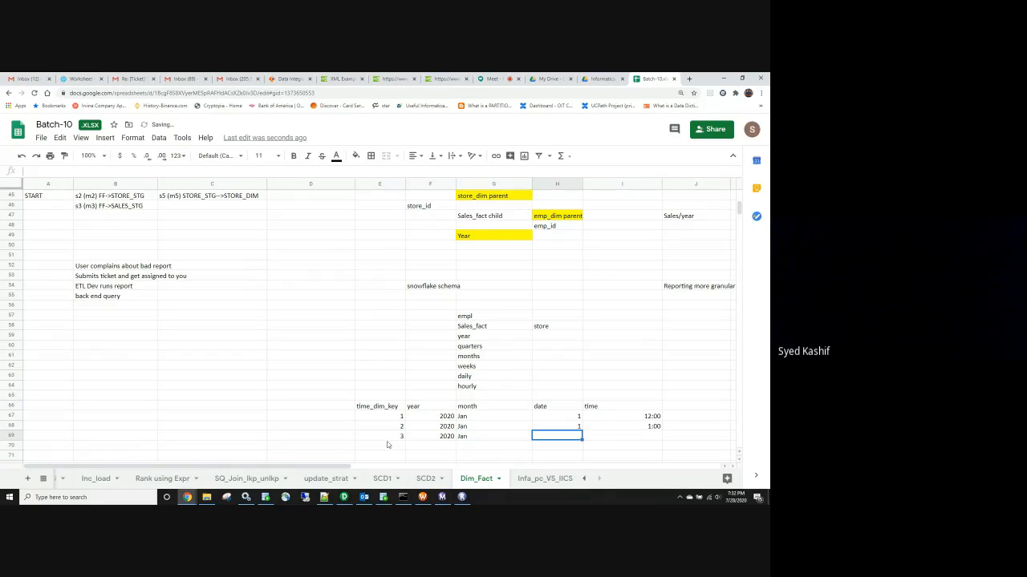
type("1")
key("Tab")
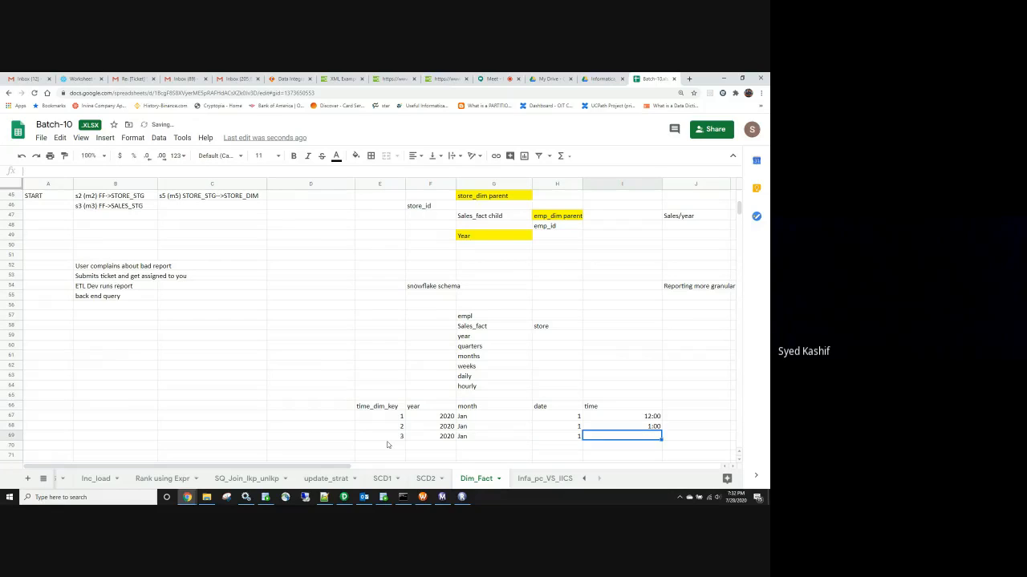
type("2:00")
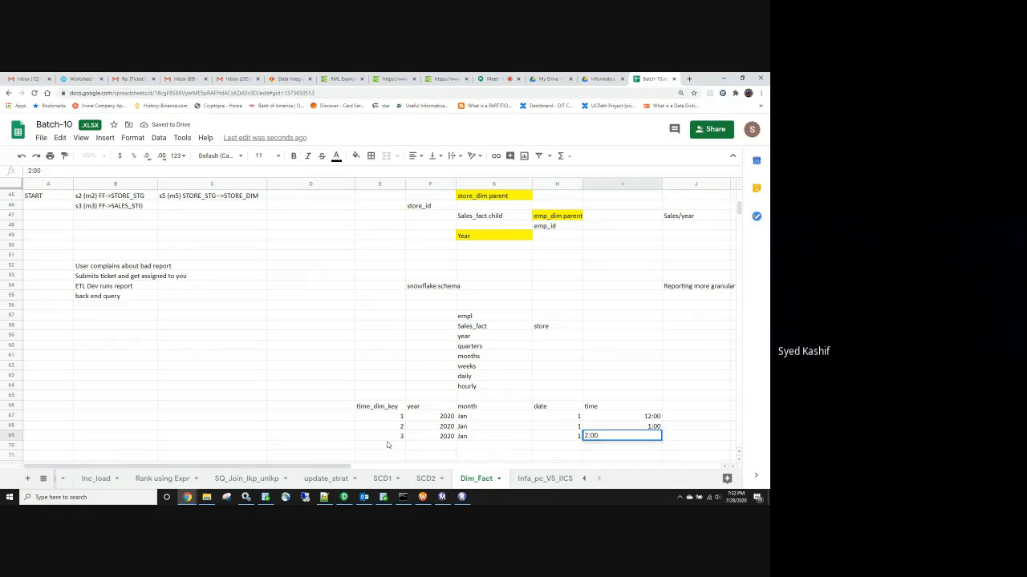
key("Return")
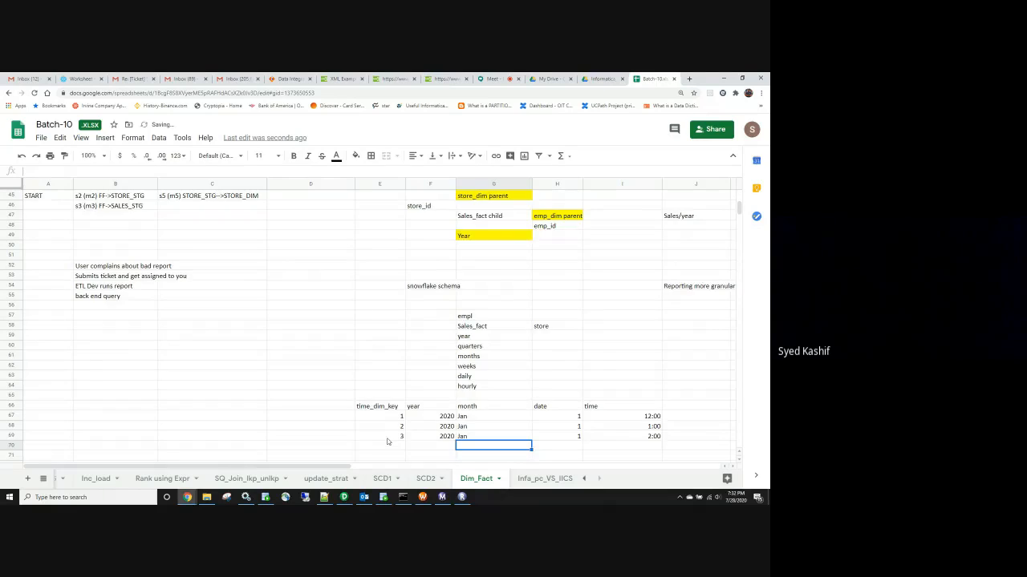
Review the time_dim table against the hourly granularity note, selecting its rows and columns
scroll(387, 442, "down", 2)
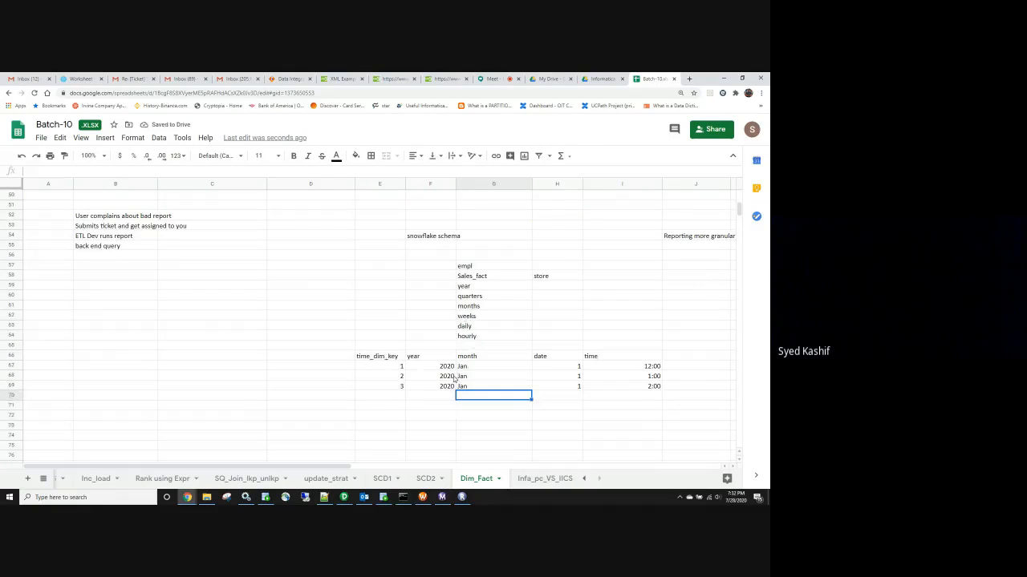
left_click(490, 337)
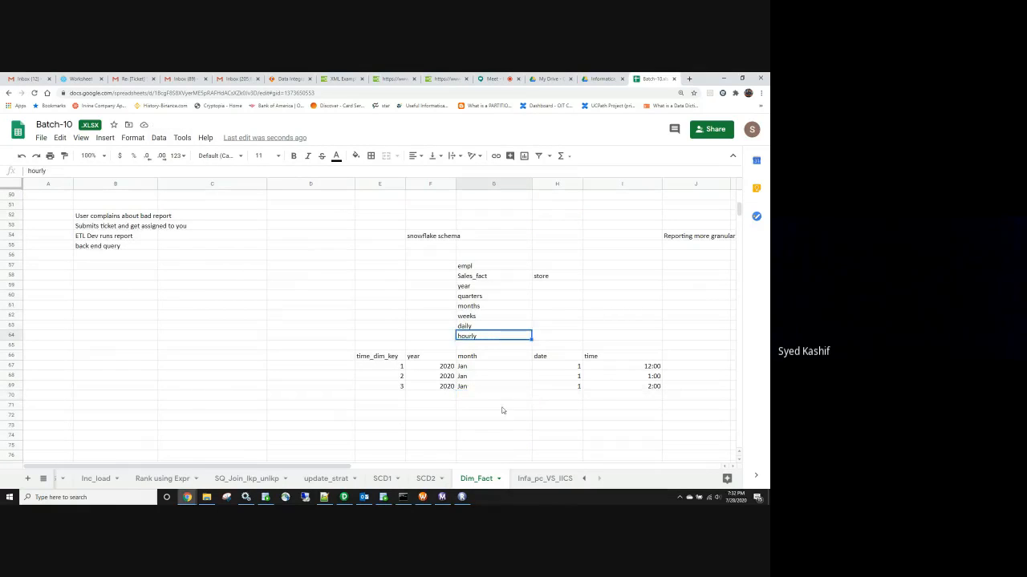
left_click(654, 387)
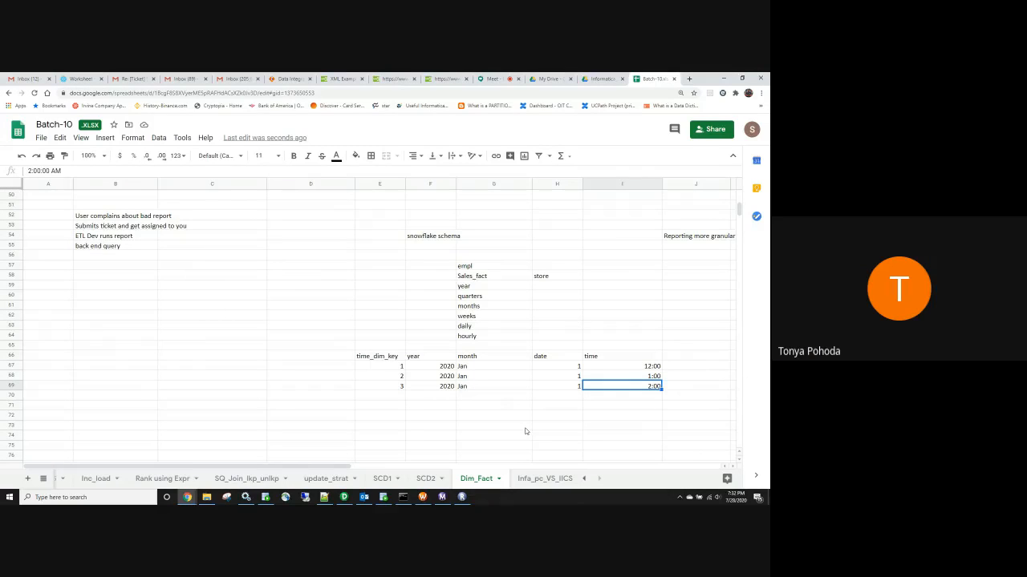
left_click_drag(387, 356, 621, 392)
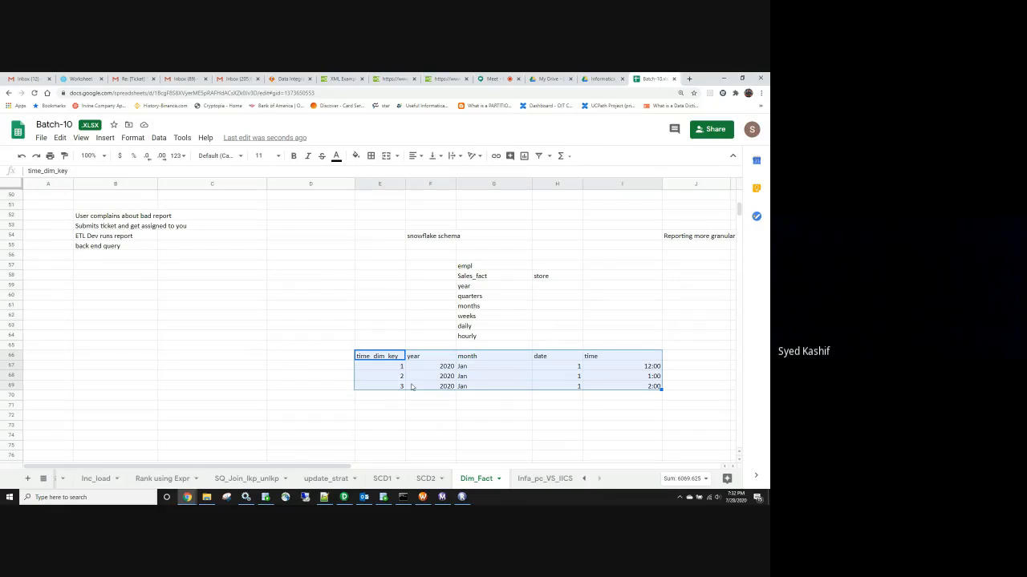
left_click(616, 387)
left_click_drag(379, 359, 617, 390)
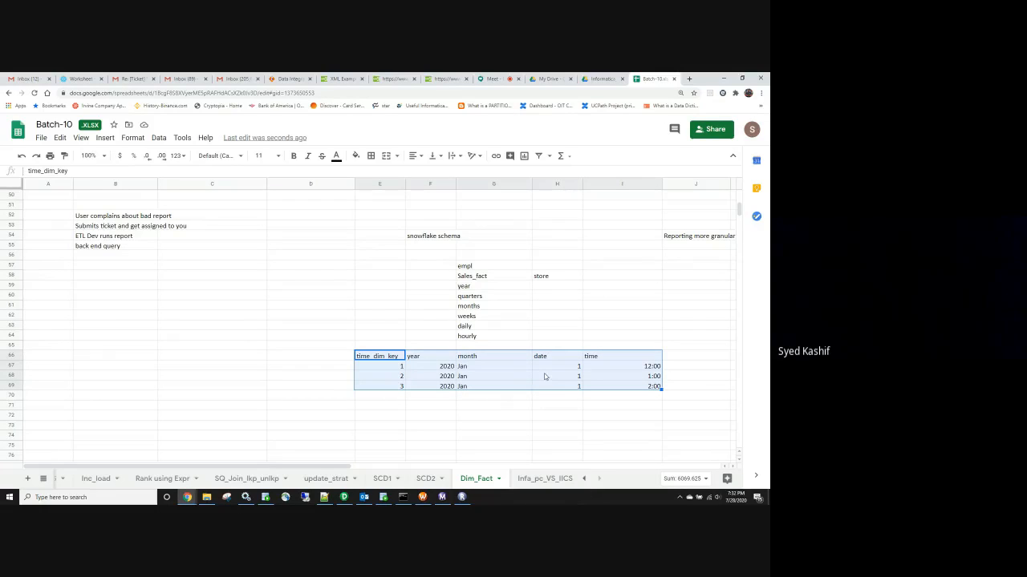
left_click(471, 337)
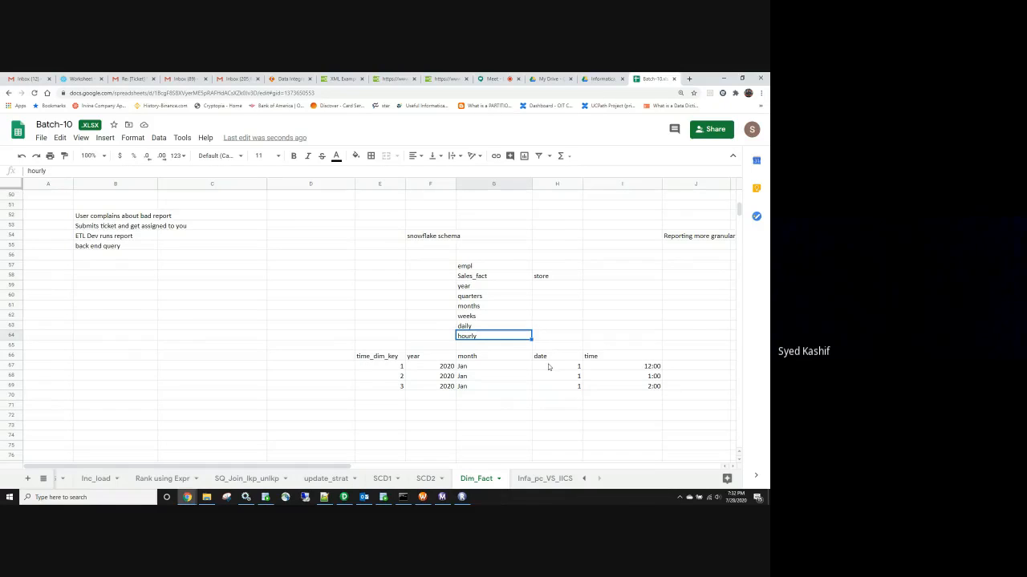
left_click_drag(549, 366, 550, 388)
left_click_drag(473, 367, 440, 390)
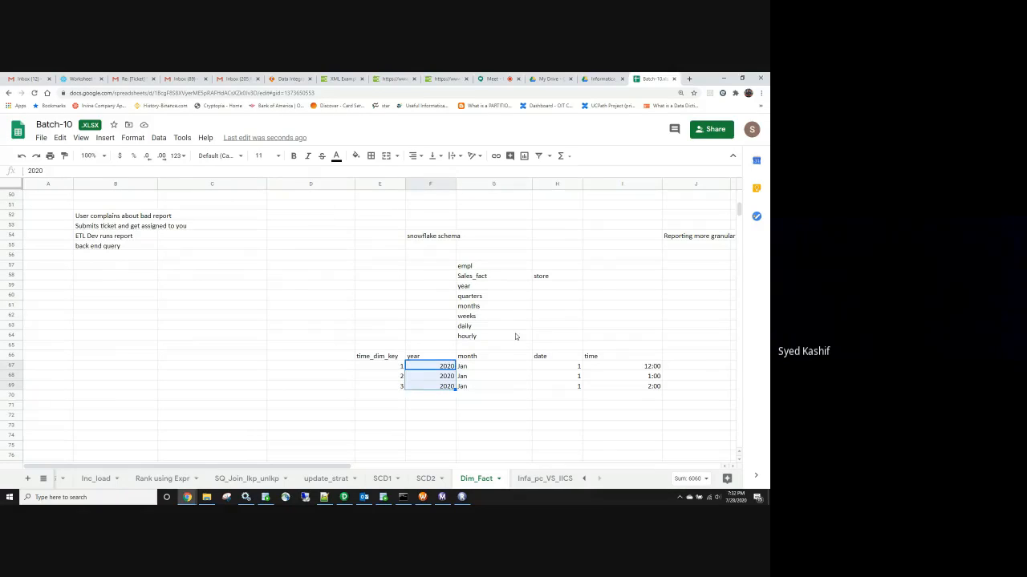
left_click(517, 337)
left_click_drag(315, 367, 698, 389)
left_click(418, 366)
left_click_drag(418, 367, 488, 387)
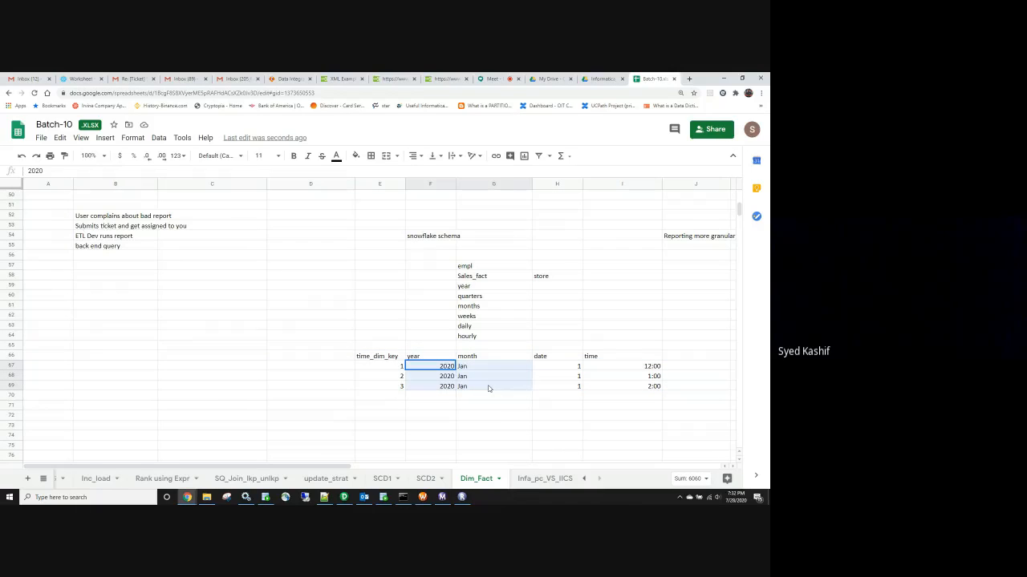
Shift the time column one column right and put a Day header in its old place
left_click(599, 357)
left_click_drag(599, 357, 617, 386)
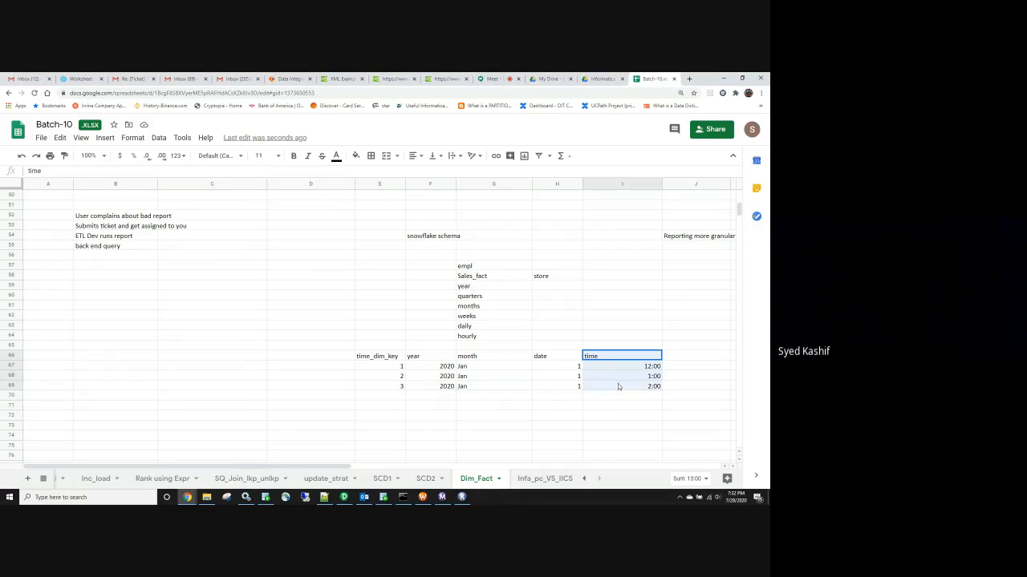
key("ctrl+c")
left_click(607, 414)
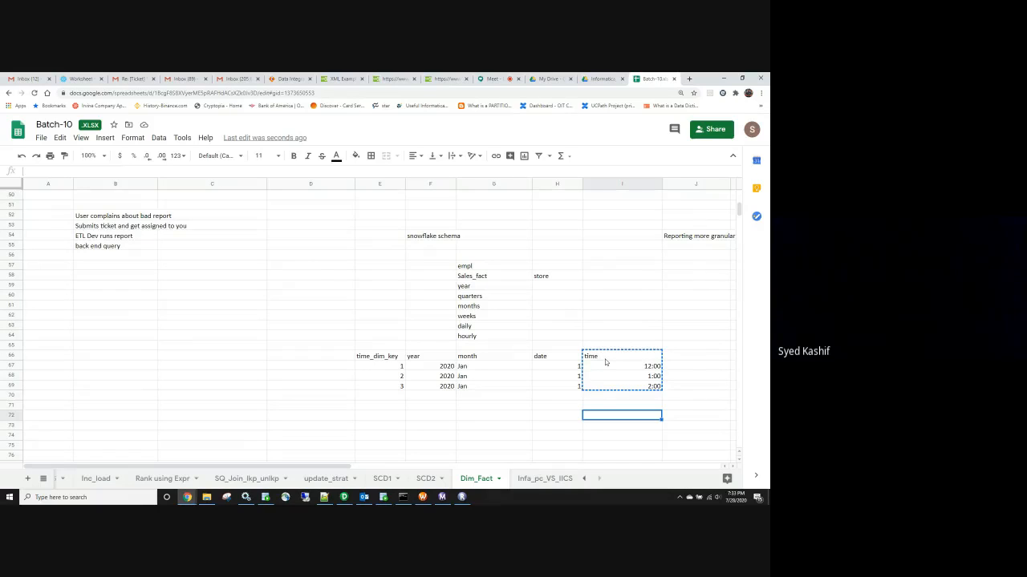
key("Escape")
left_click(683, 359)
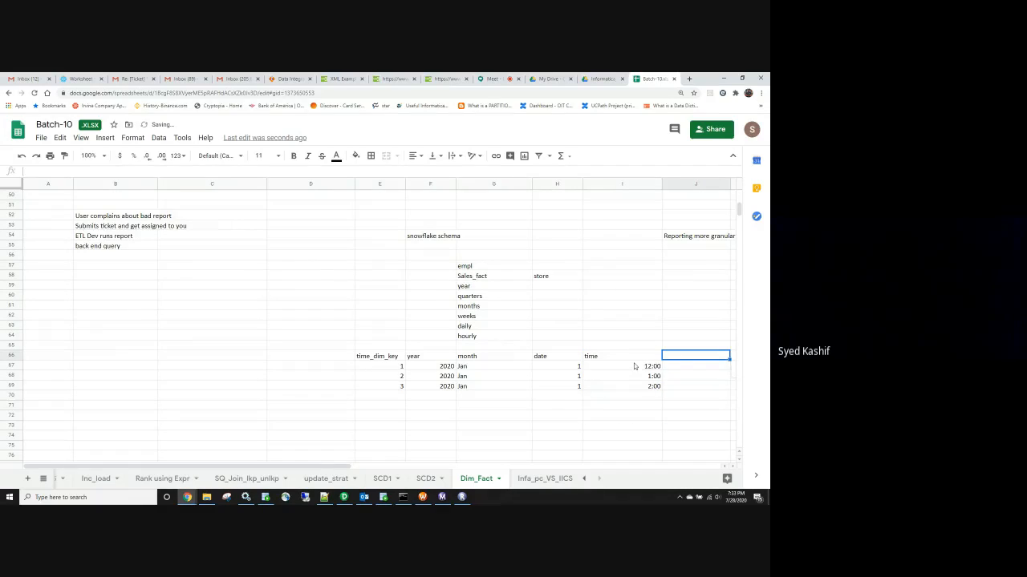
left_click_drag(634, 356, 631, 386)
key("ctrl+c")
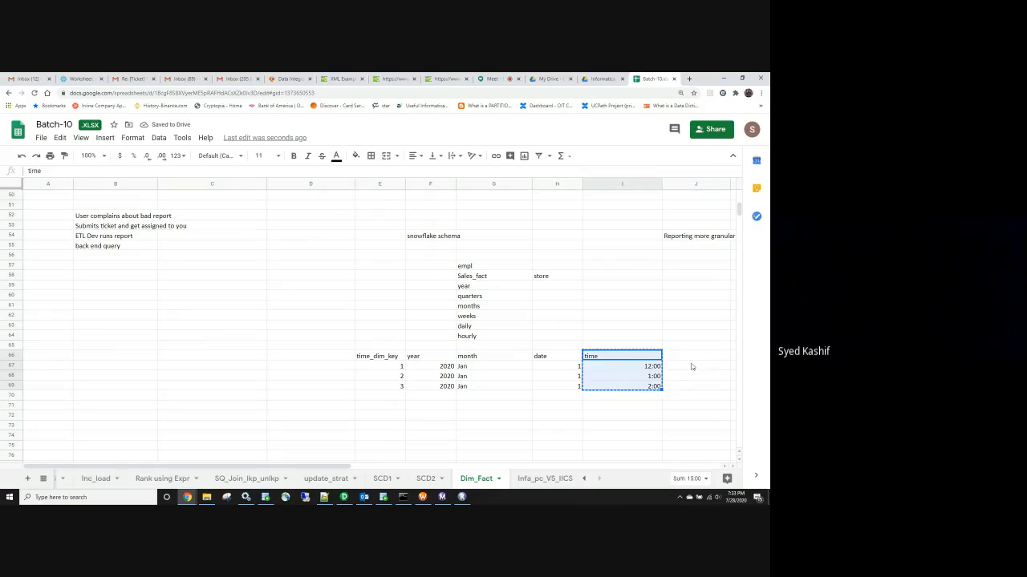
left_click(687, 359)
key("ctrl+v")
left_click(630, 358)
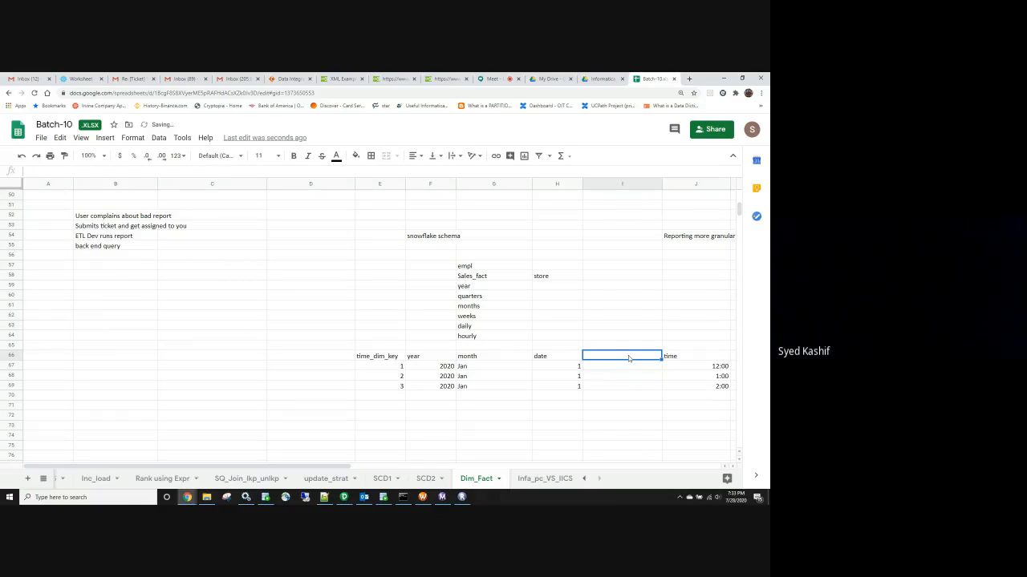
type("Day")
key("Return")
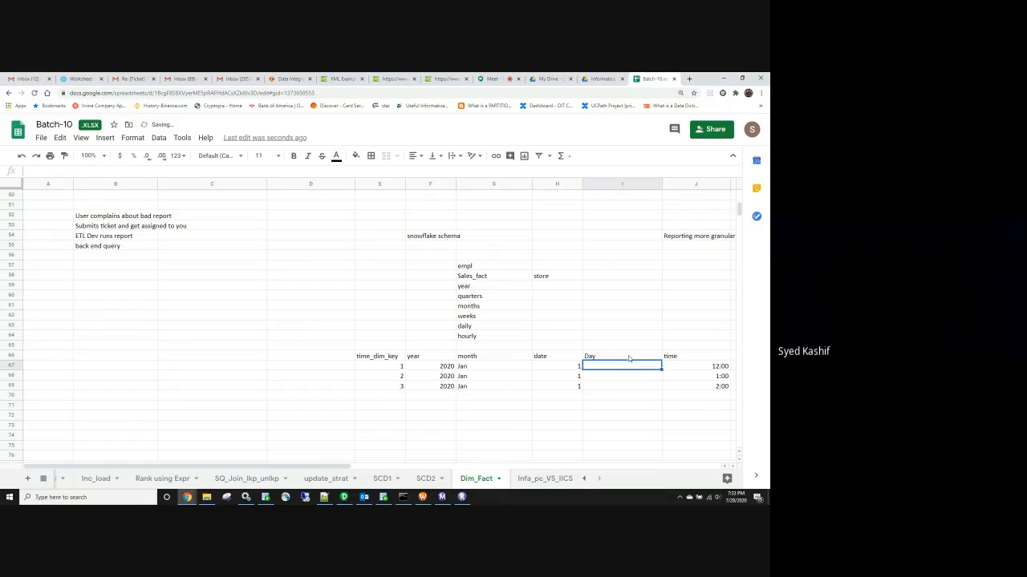
Fill Mon into the Day cell of all three time_dim rows
type("Mon")
key("ctrl+c")
key("Down")
key("ctrl+v")
key("Down")
key("ctrl+v")
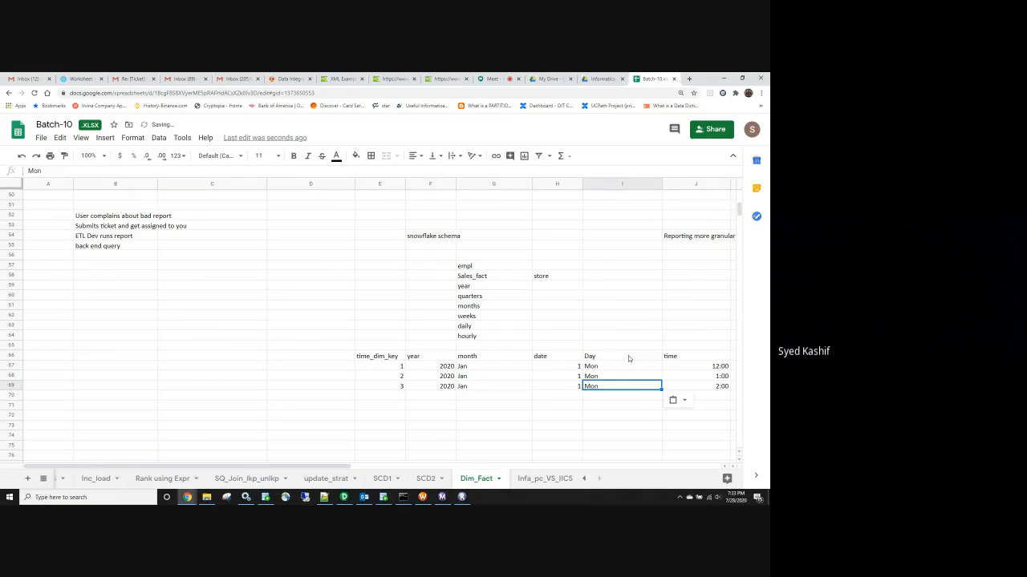
Go over the Day, date and year values, then the whole time_dim table
left_click_drag(557, 445, 556, 435)
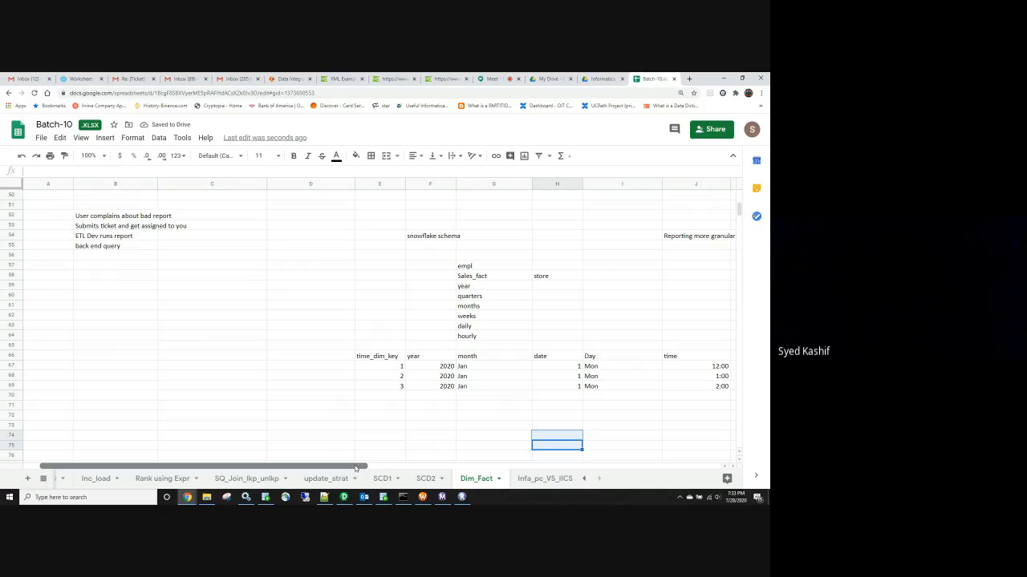
left_click_drag(355, 469, 376, 468)
left_click_drag(646, 366, 644, 390)
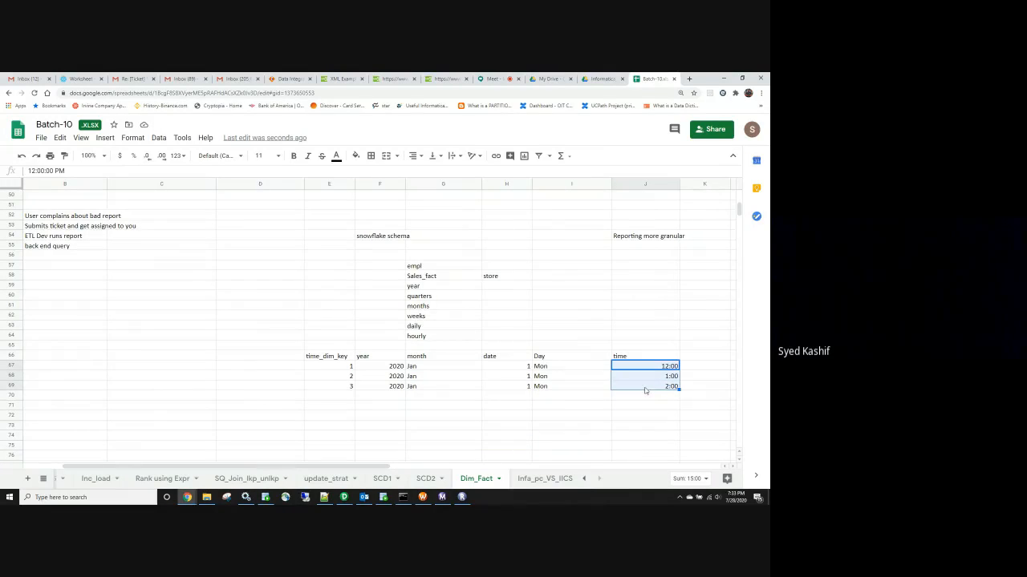
left_click_drag(561, 366, 519, 389)
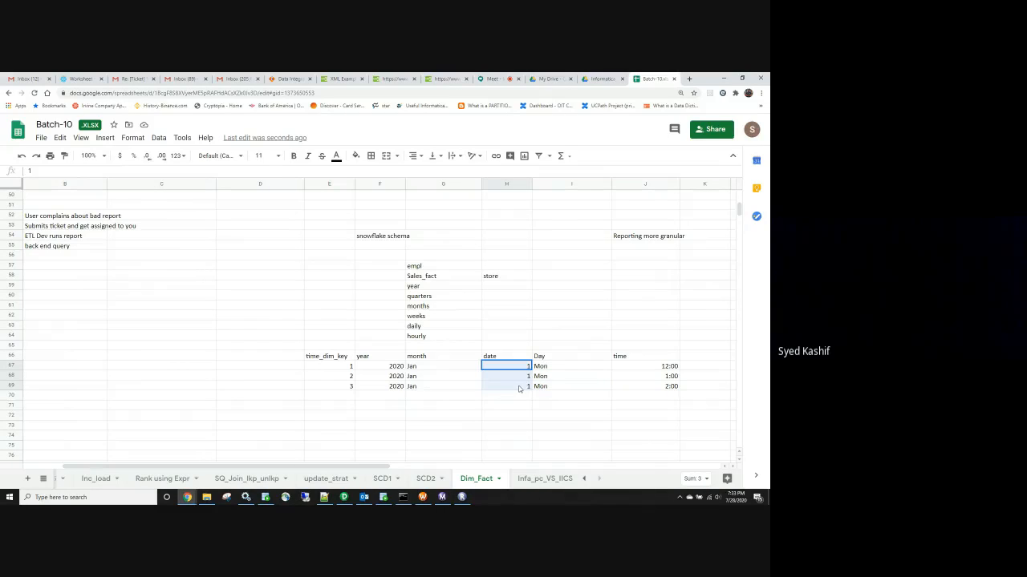
left_click_drag(449, 365, 454, 390)
left_click_drag(384, 365, 383, 387)
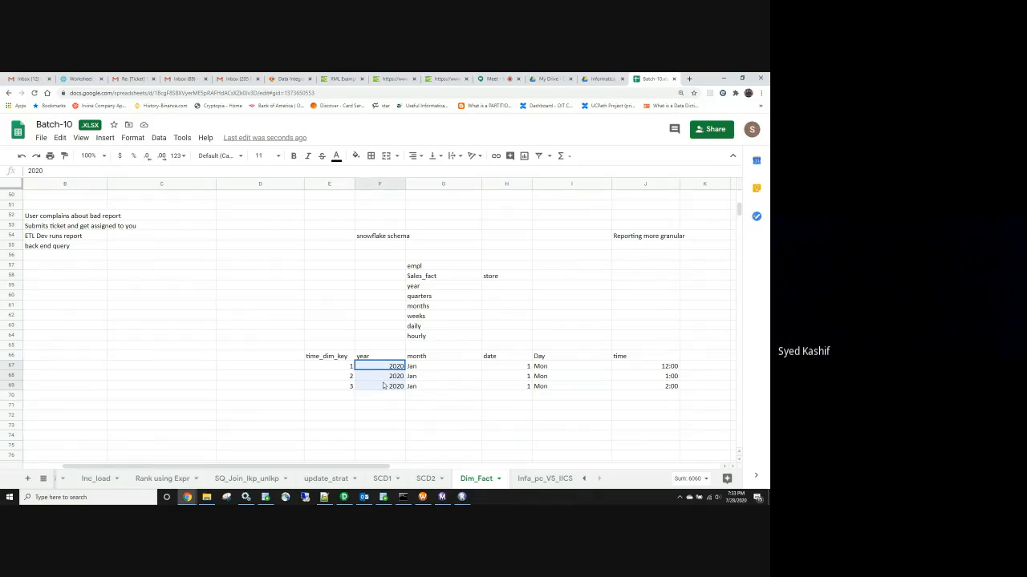
left_click(411, 414)
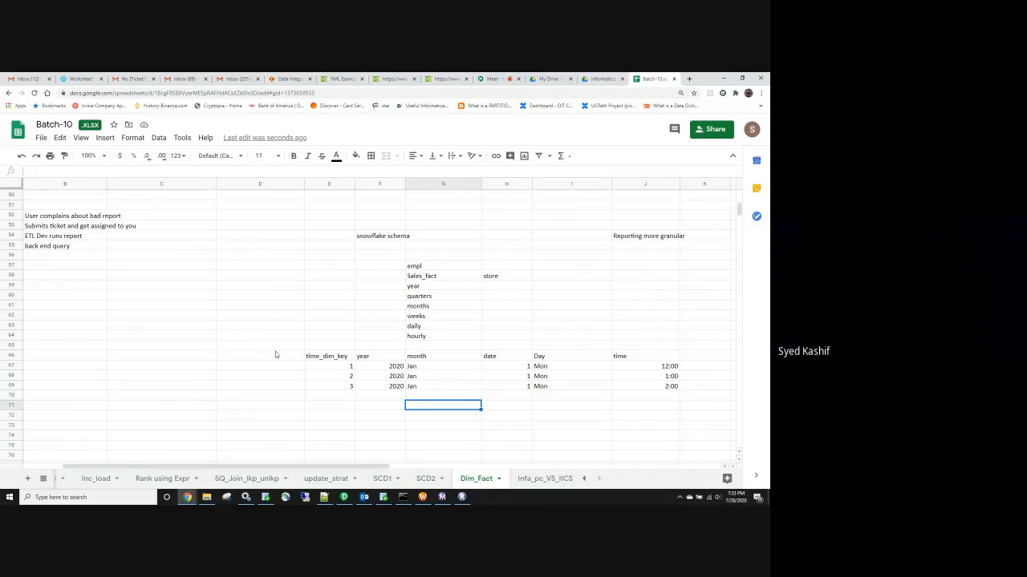
left_click_drag(277, 355, 643, 399)
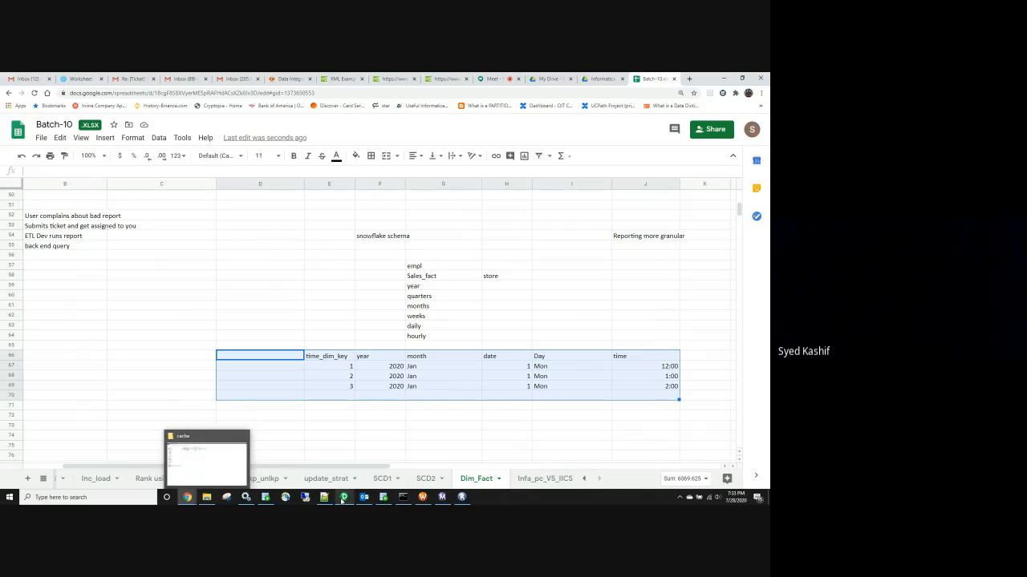
Glance at the PowerCenter Designer mapping, then return to the Batch-10 spreadsheet
mouse_move(342, 499)
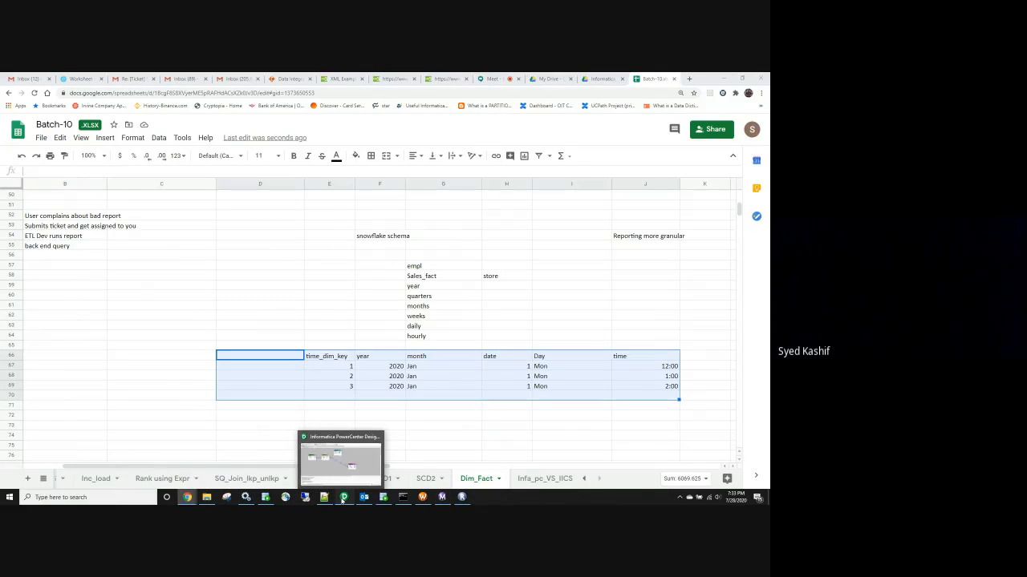
left_click(342, 499)
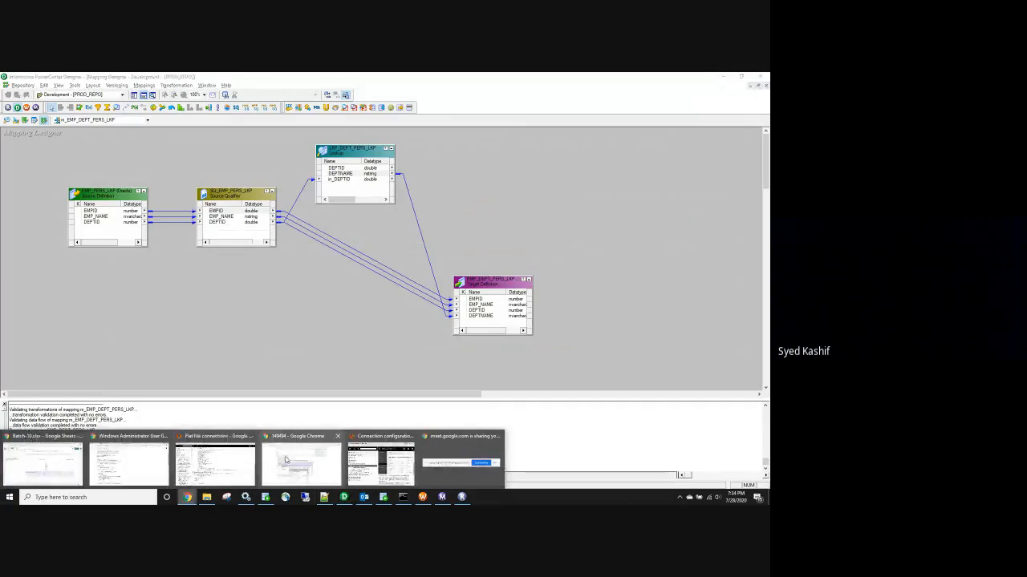
left_click(54, 467)
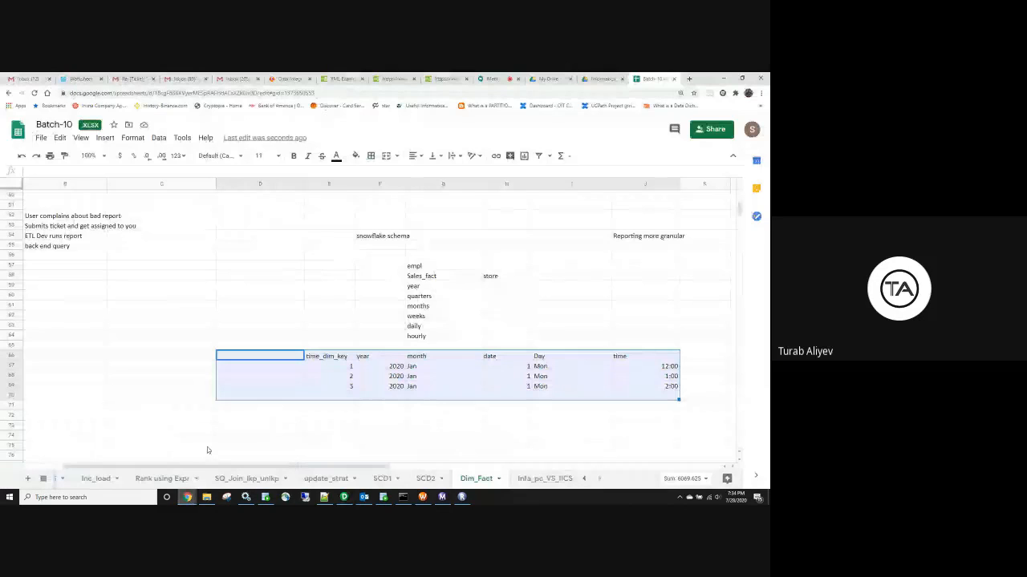
left_click_drag(208, 466, 118, 482)
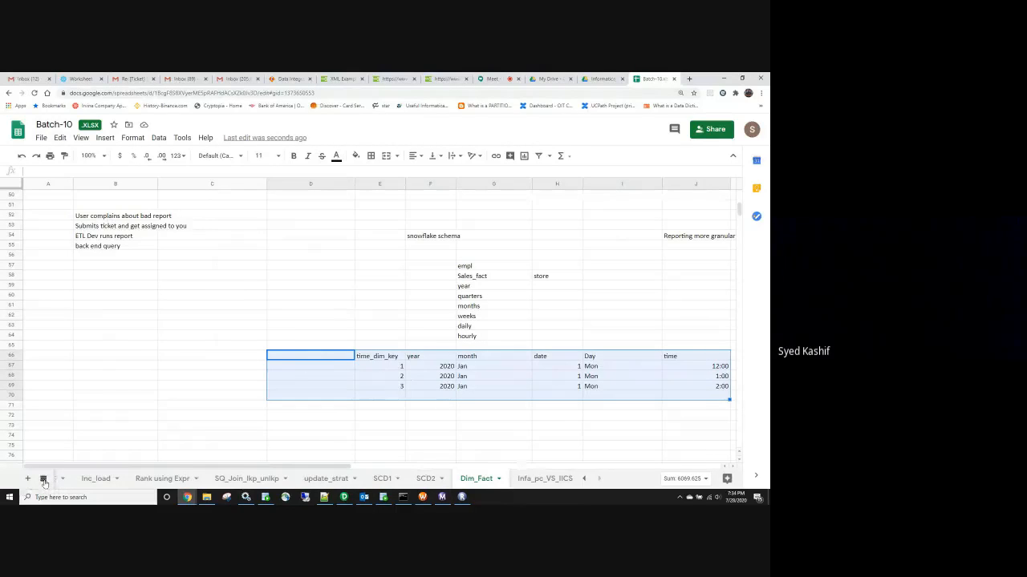
Switch to the Class_Schedule sheet
left_click(44, 480)
scroll(135, 409, "up", 5)
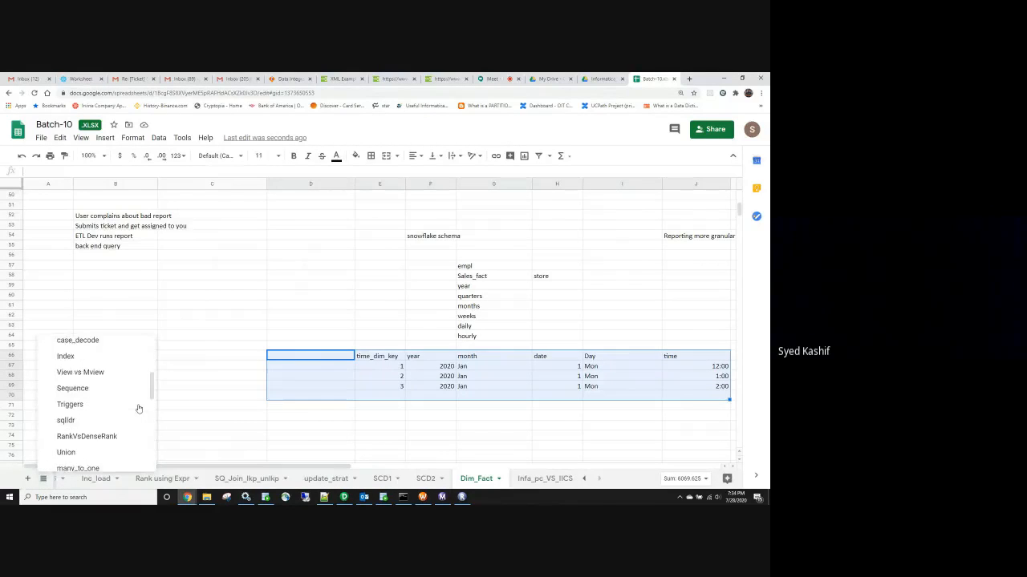
left_click(93, 352)
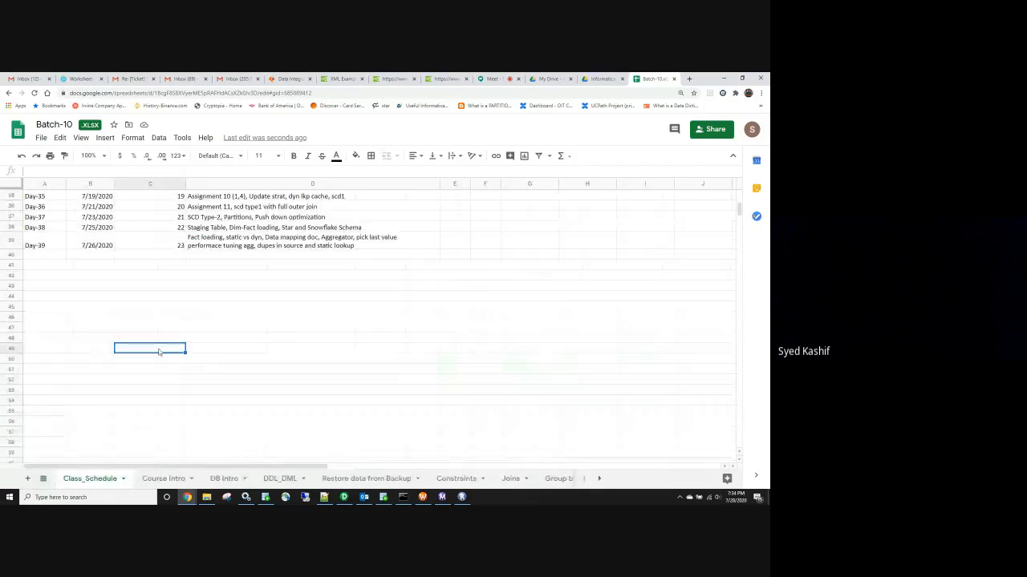
scroll(159, 354, "up", 5)
Add row Day-40 dated 7/28/2020, session 24, topic 'IICS, SnowFlake'
left_click(37, 385)
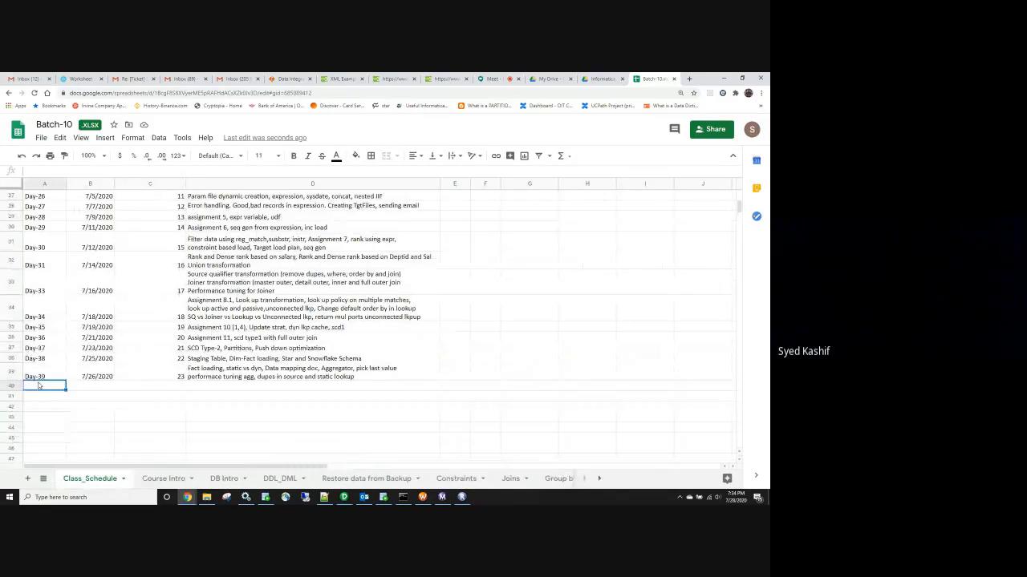
type("Day-")
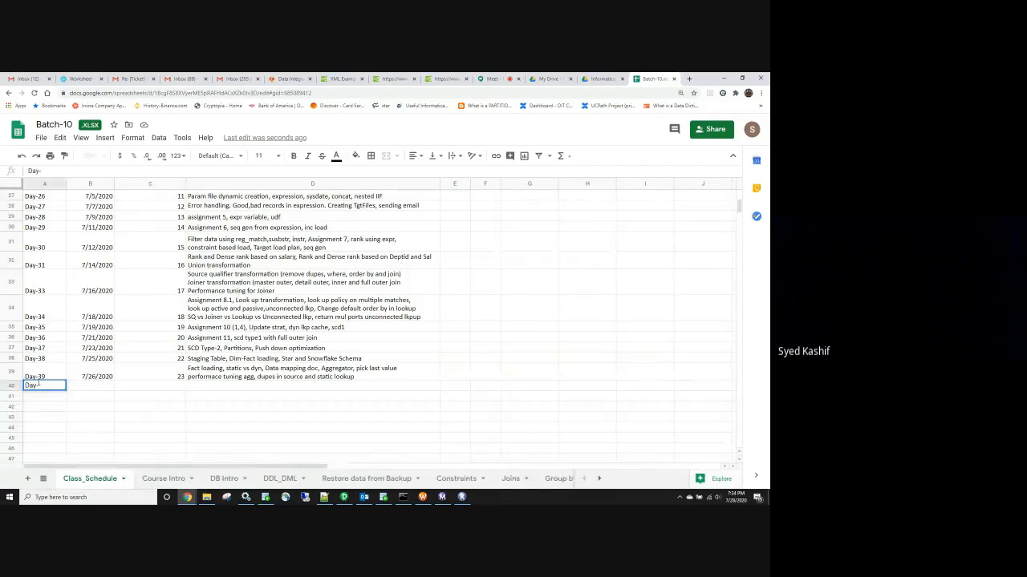
type("40")
key("Tab")
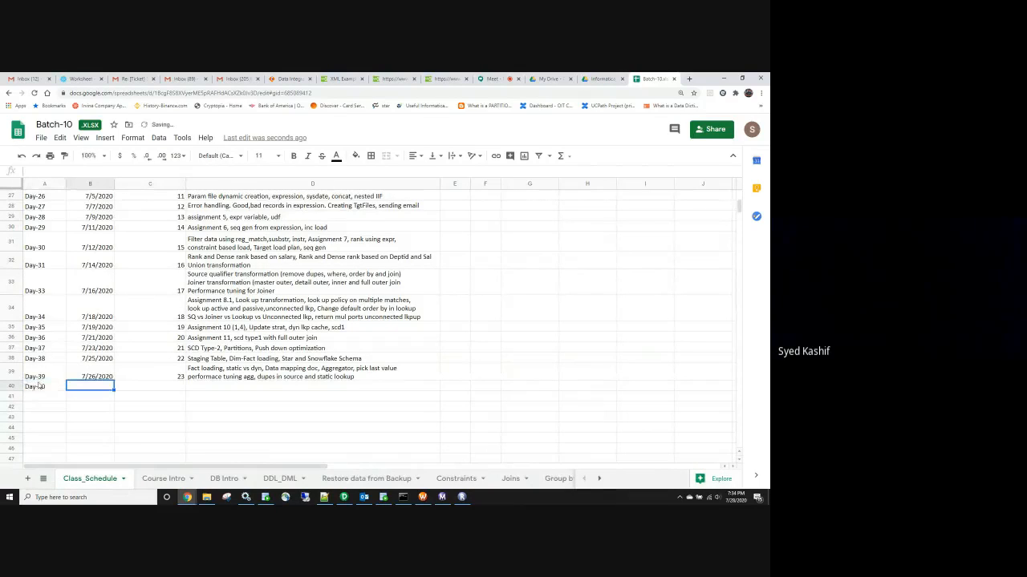
type("7/28/2020")
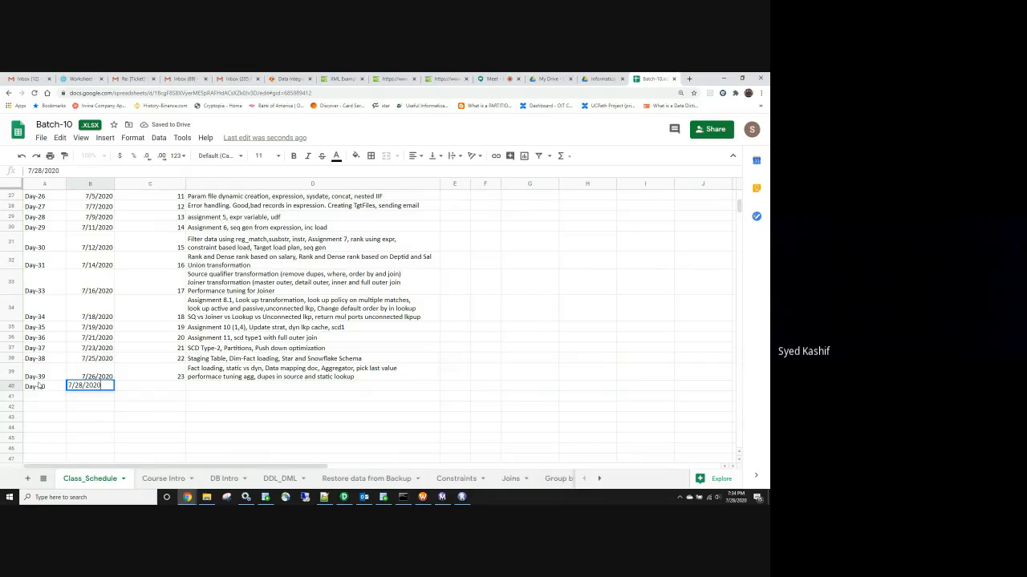
key("Tab")
type("24")
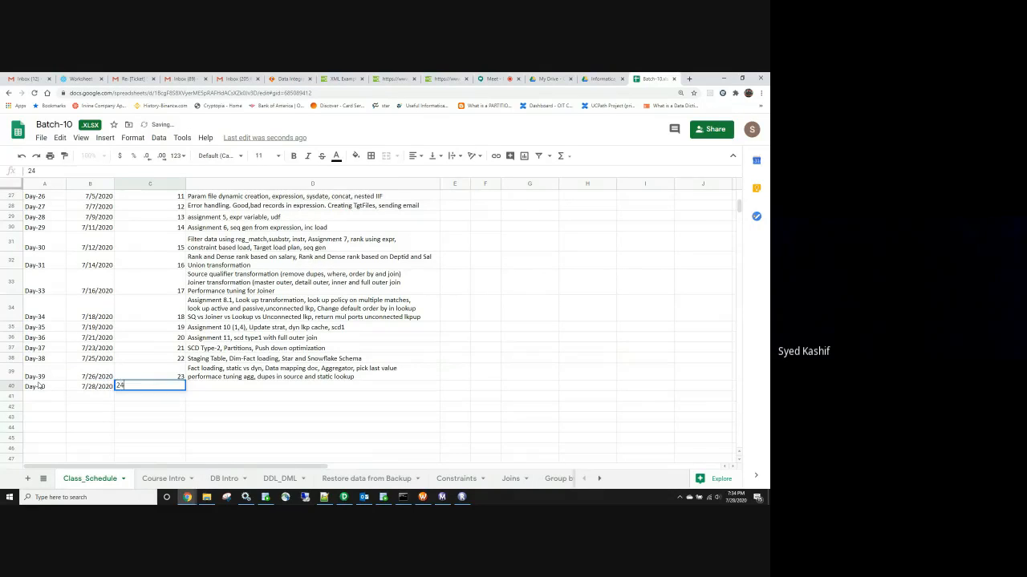
key("Tab")
type("I")
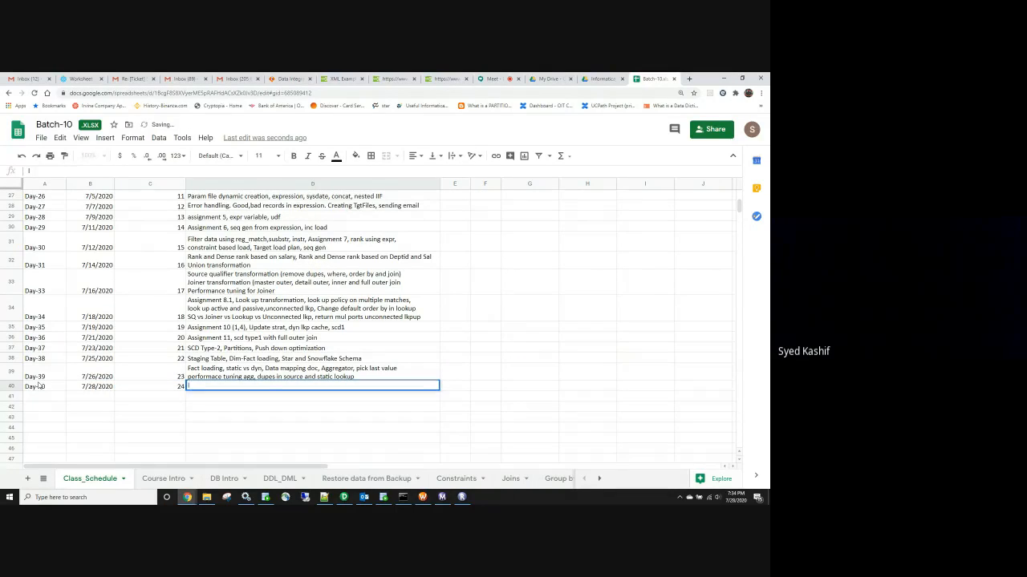
type("ICS")
type(", secure")
key("BackSpace")
key("BackSpace")
key("BackSpace")
key("BackSpace")
key("BackSpace")
type("now")
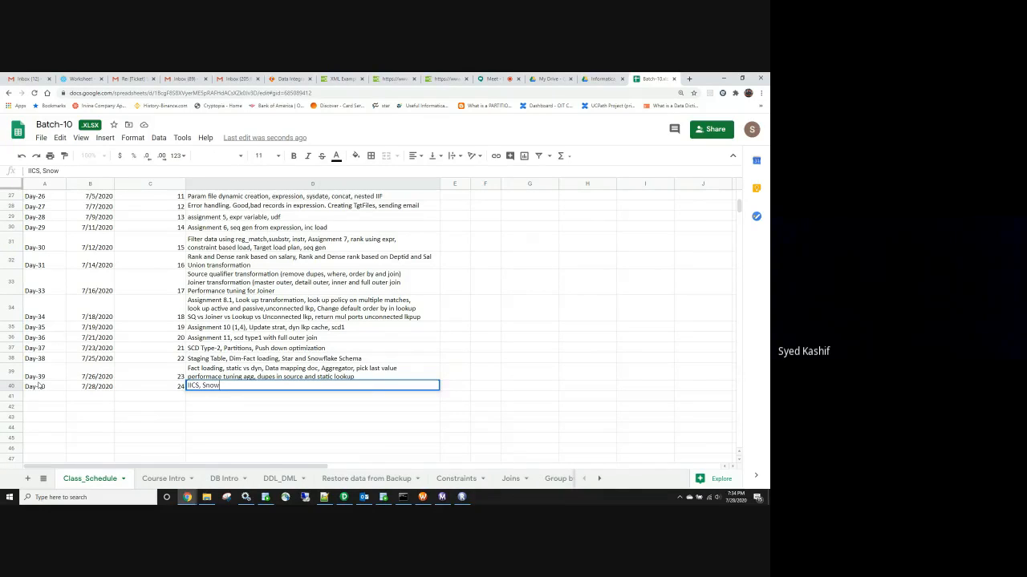
type("Flake")
Show the CATALOG_SALES table details in the Snowflake worksheet and highlight its size
left_click(80, 80)
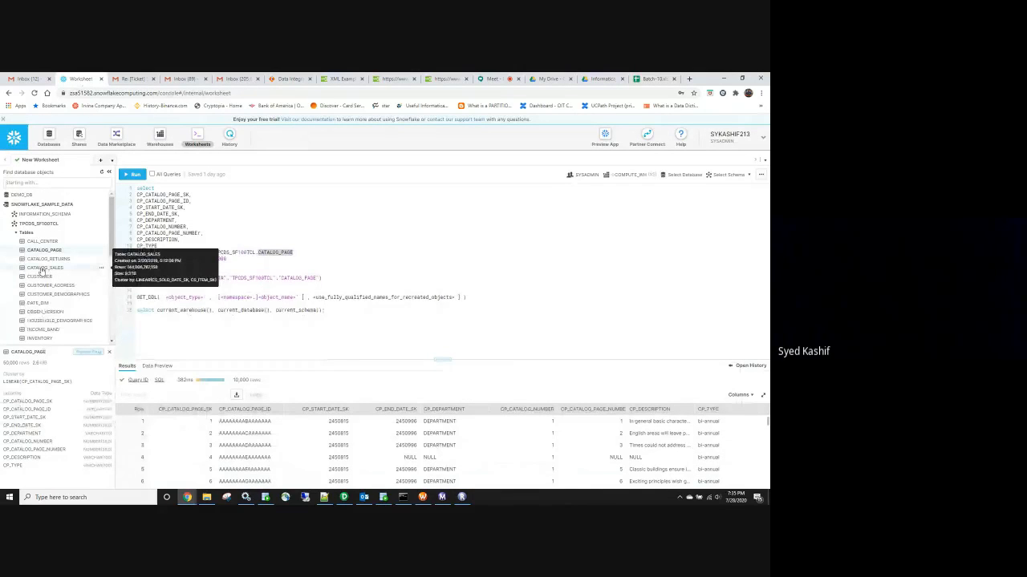
left_click(42, 271)
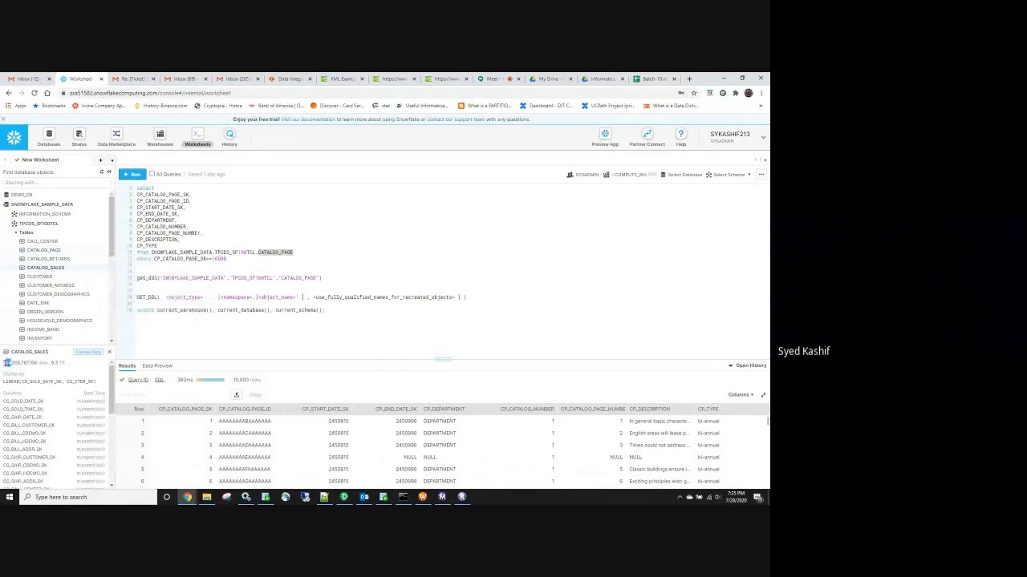
left_click_drag(65, 363, 53, 366)
View This PC's system properties, close them, then minimize File Explorer
left_click(207, 497)
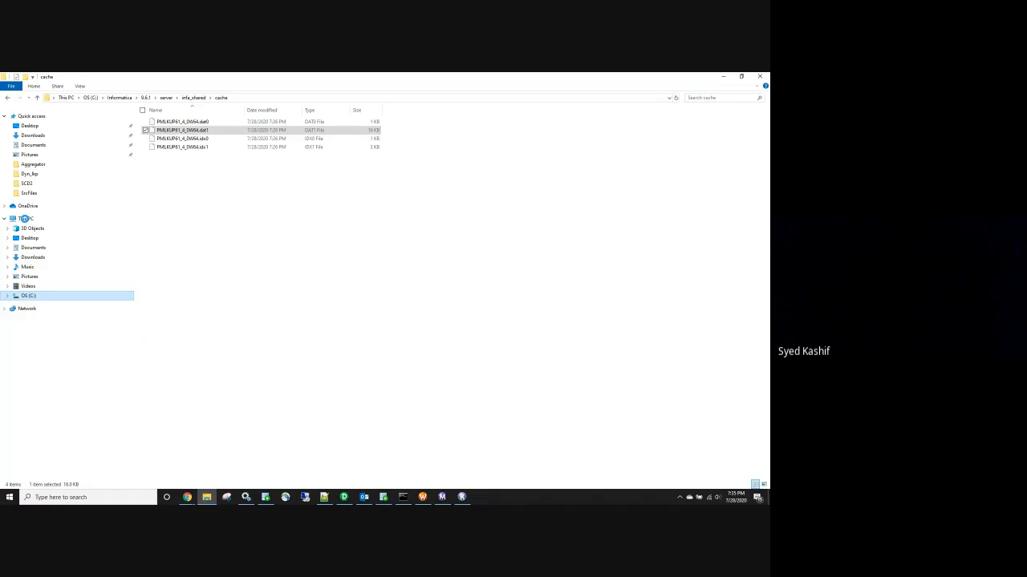
left_click(25, 220)
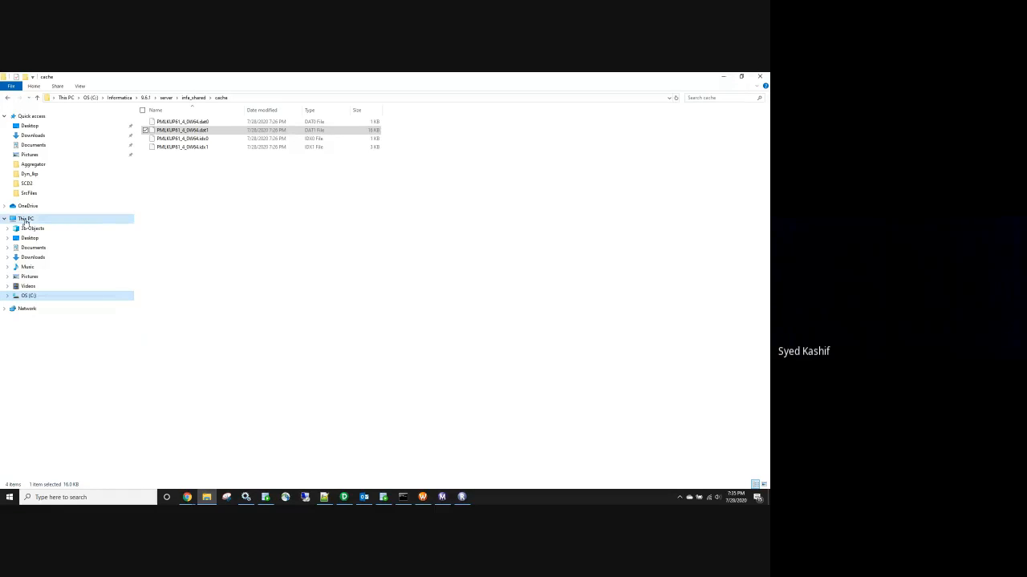
right_click(25, 220)
left_click(47, 349)
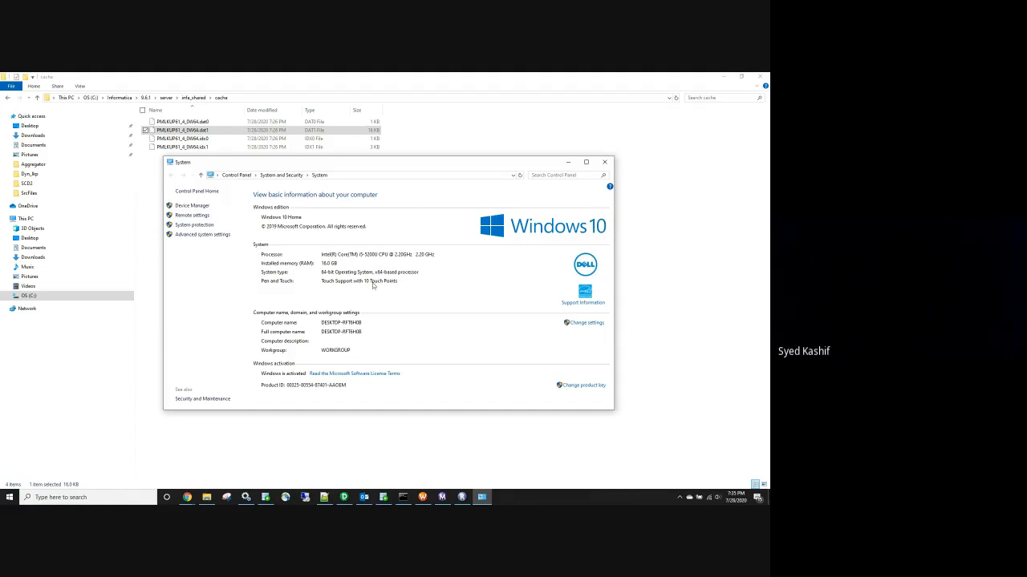
left_click(586, 162)
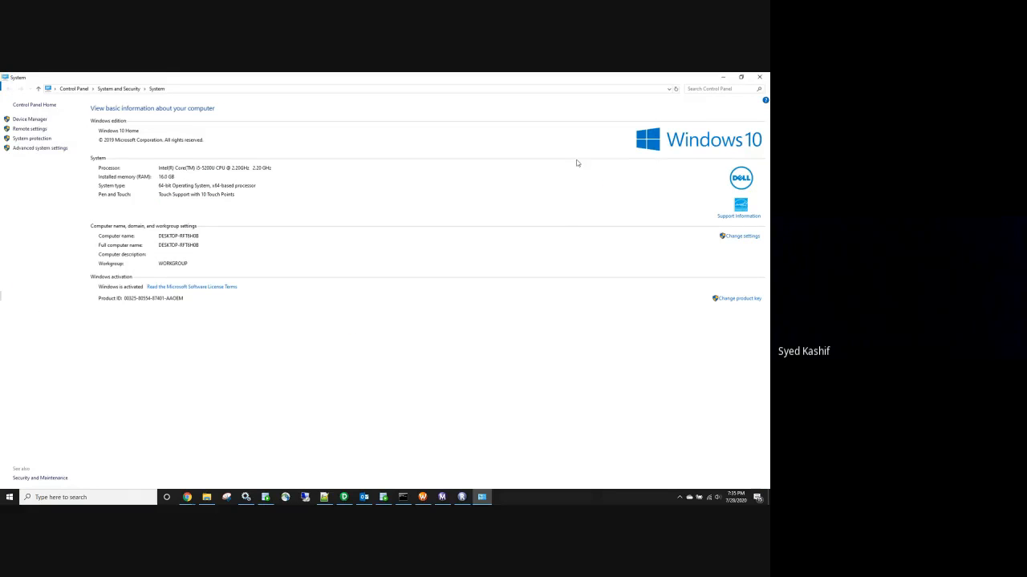
left_click(760, 79)
left_click(50, 219)
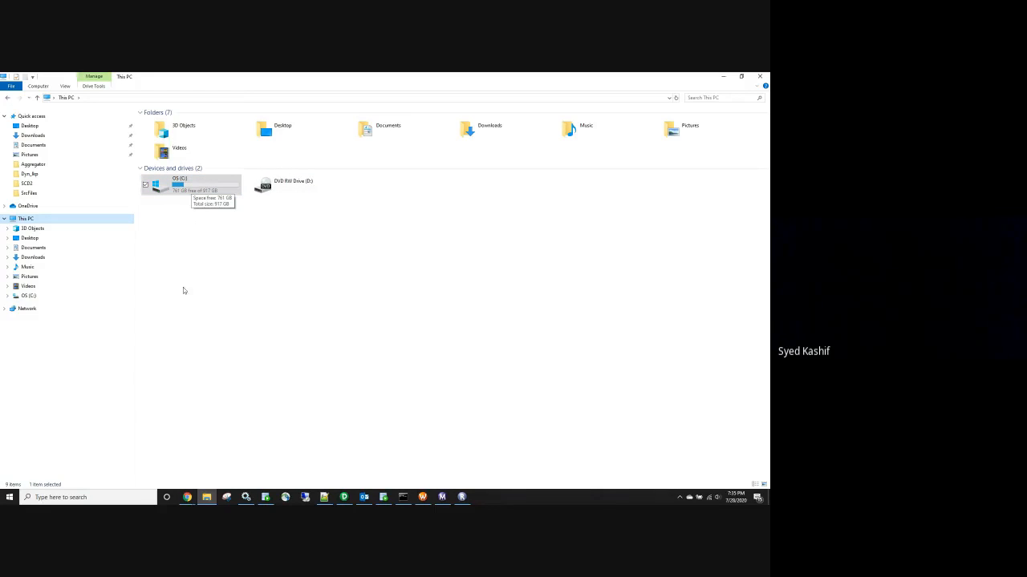
left_click(722, 78)
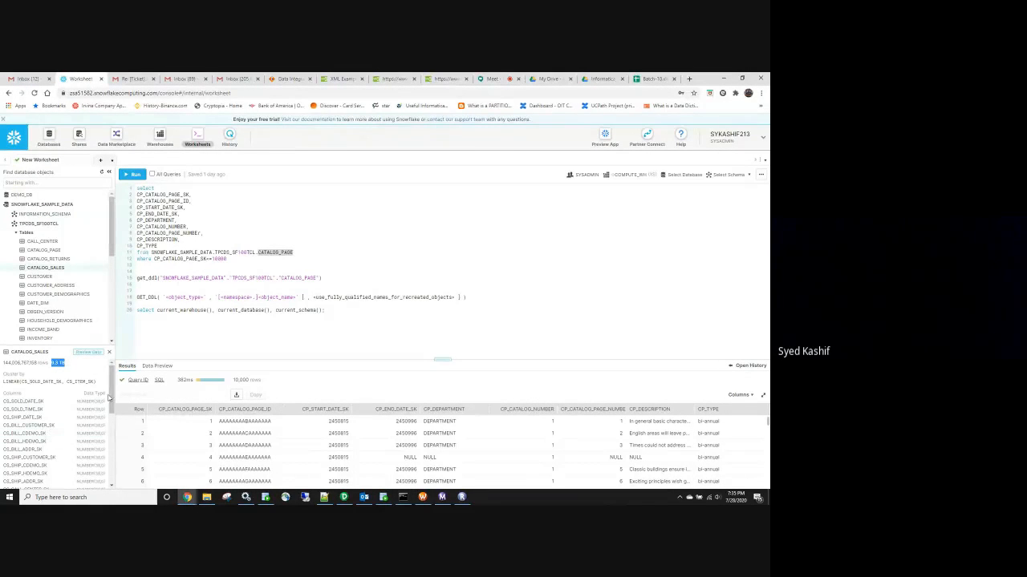
Expand and scroll through the advanced settings of the m_SF_ORA mapping's Snowflake Source
left_click(288, 80)
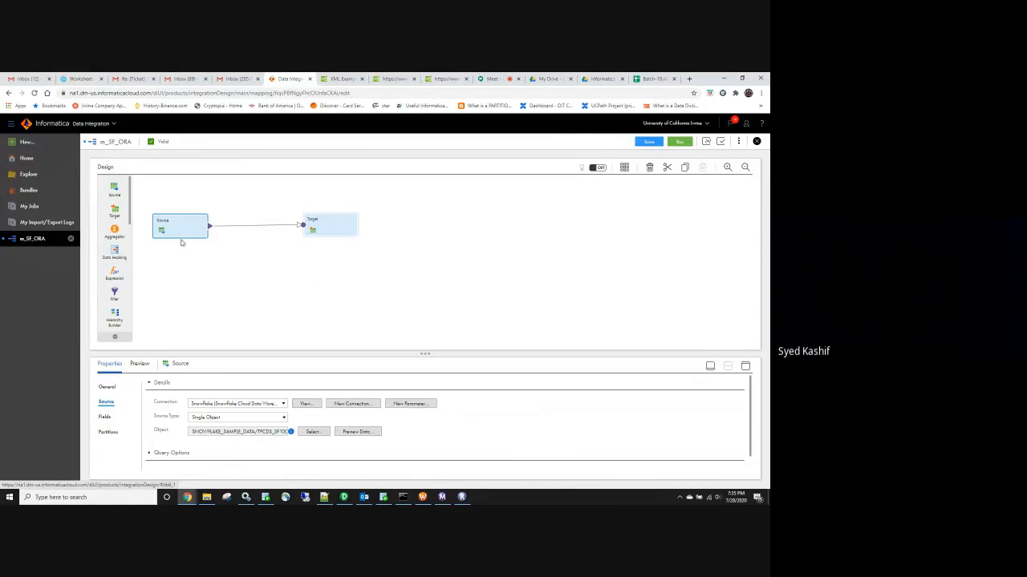
scroll(161, 449, "down", 1)
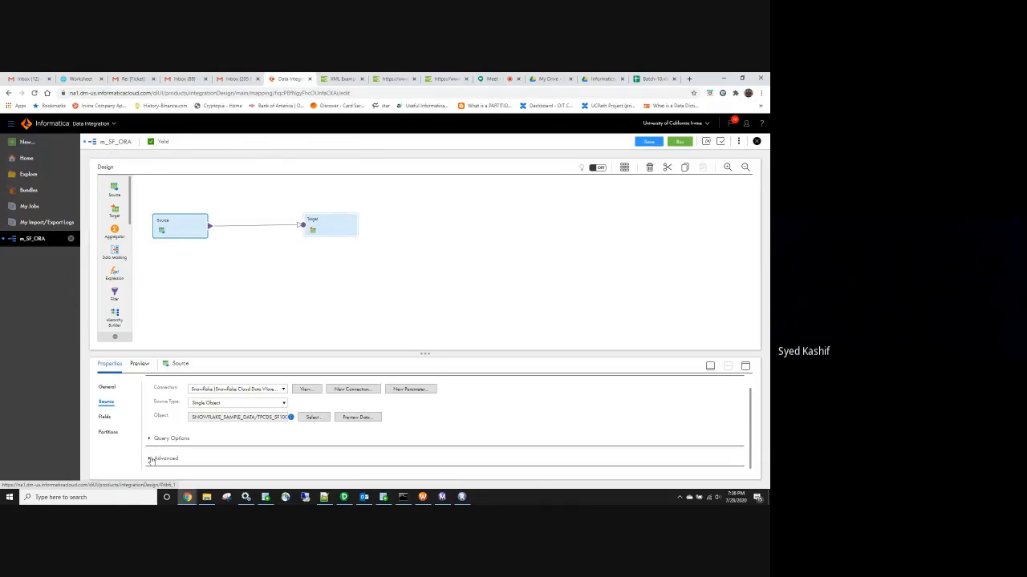
left_click(154, 458)
scroll(217, 464, "down", 3)
scroll(229, 441, "down", 2)
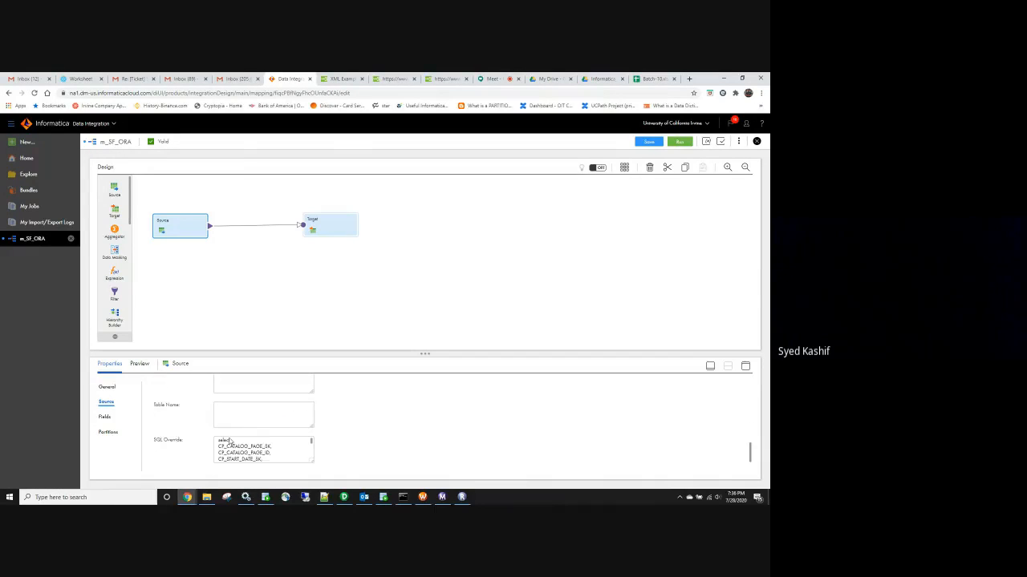
scroll(223, 404, "up", 3)
scroll(223, 411, "down", 3)
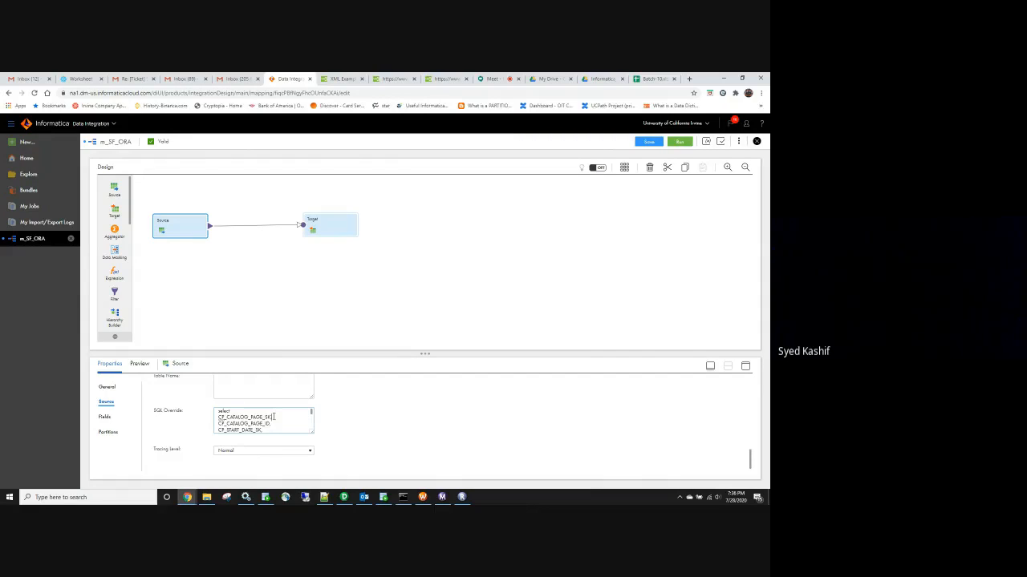
scroll(274, 419, "down", 5)
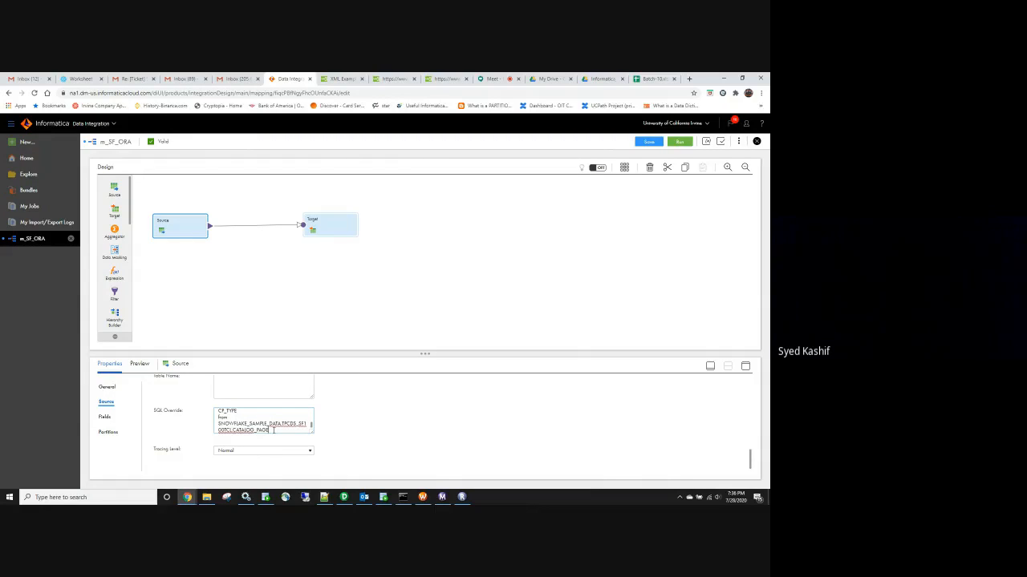
Check the CATALOG_PAGE table details in the Snowflake worksheet
left_click(80, 79)
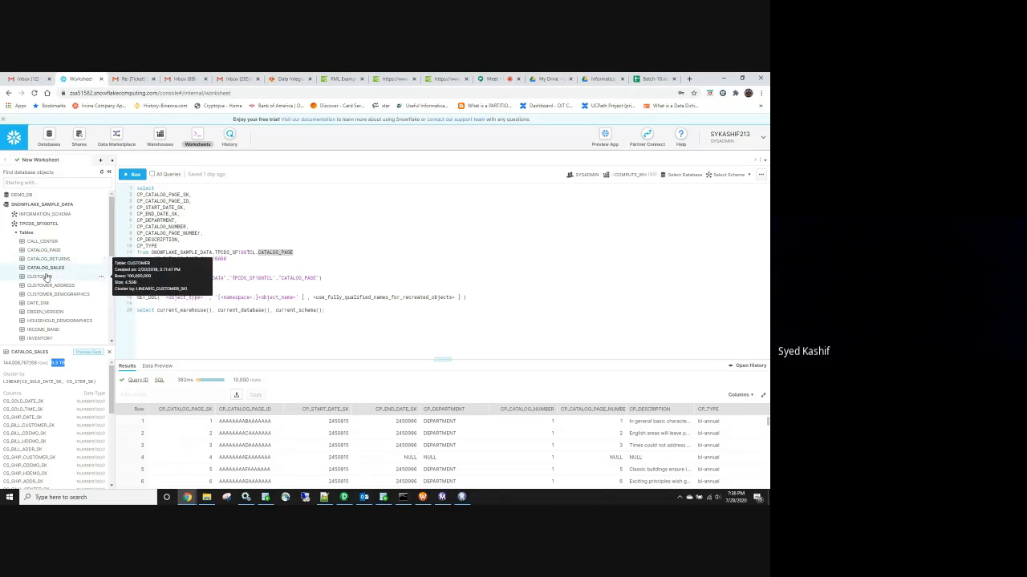
left_click(51, 252)
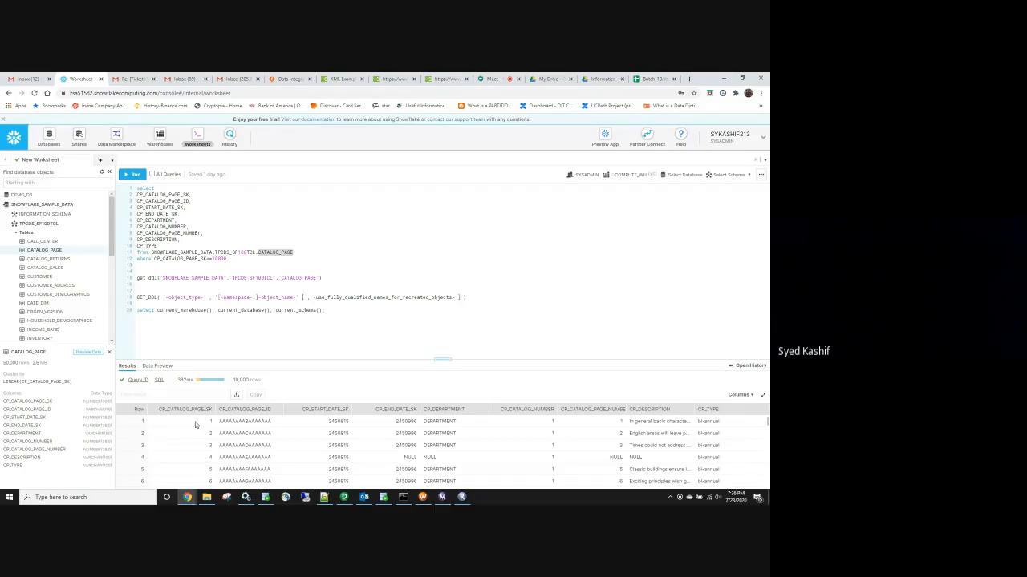
scroll(200, 441, "down", 2)
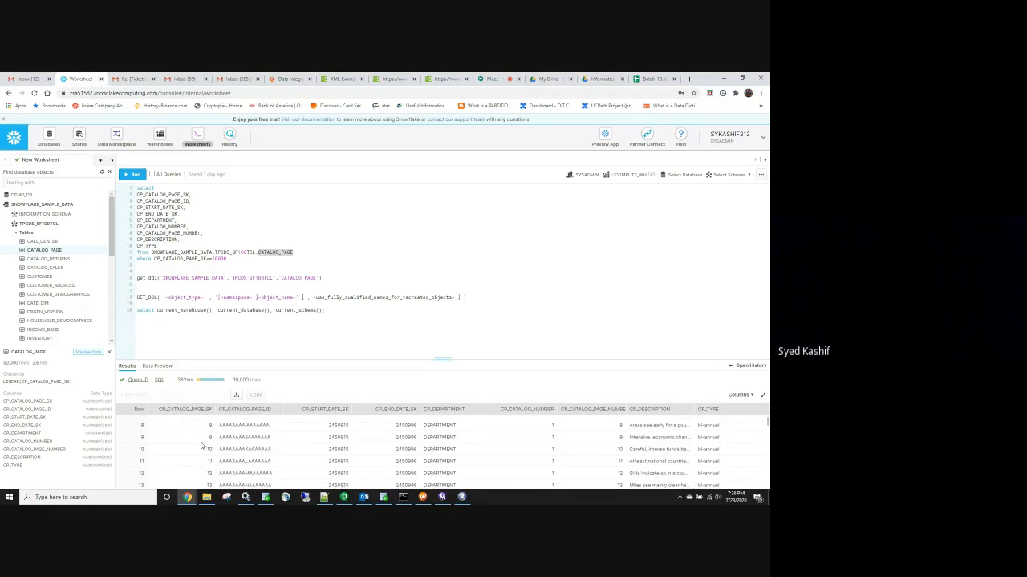
scroll(202, 445, "down", 4)
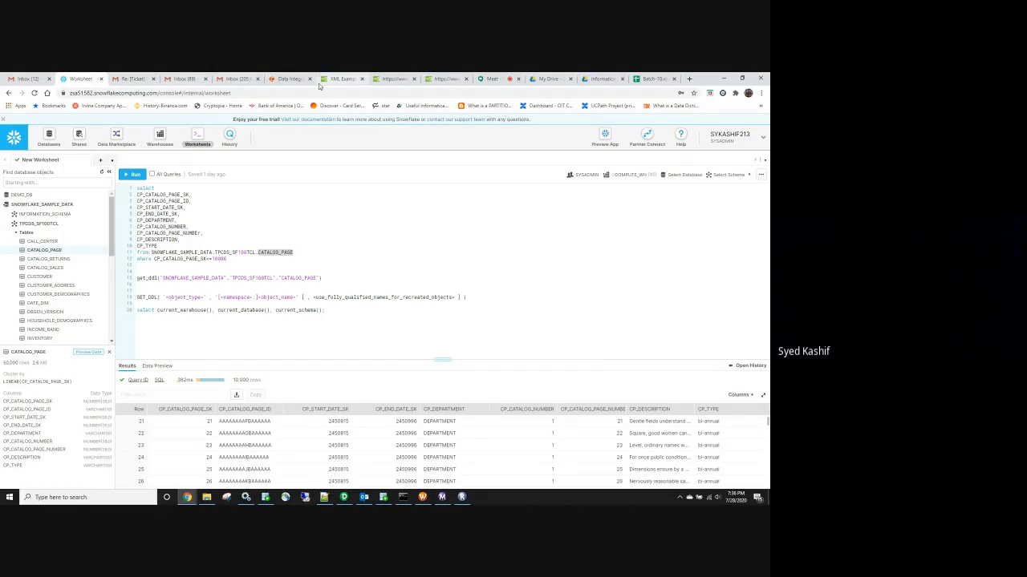
Scroll back through the m_SF_ORA Source tab properties in Informatica
left_click(290, 79)
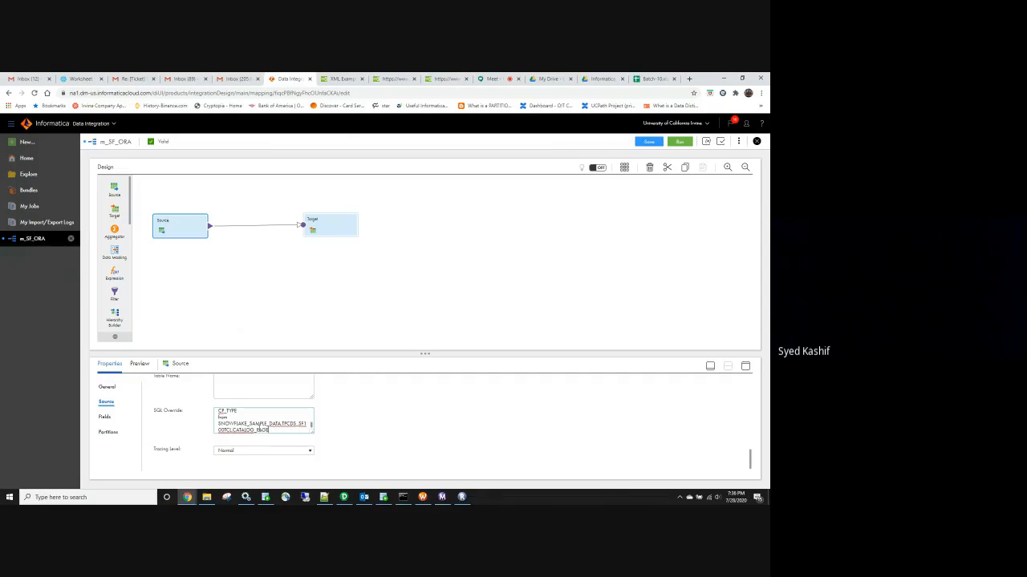
scroll(255, 424, "up", 5)
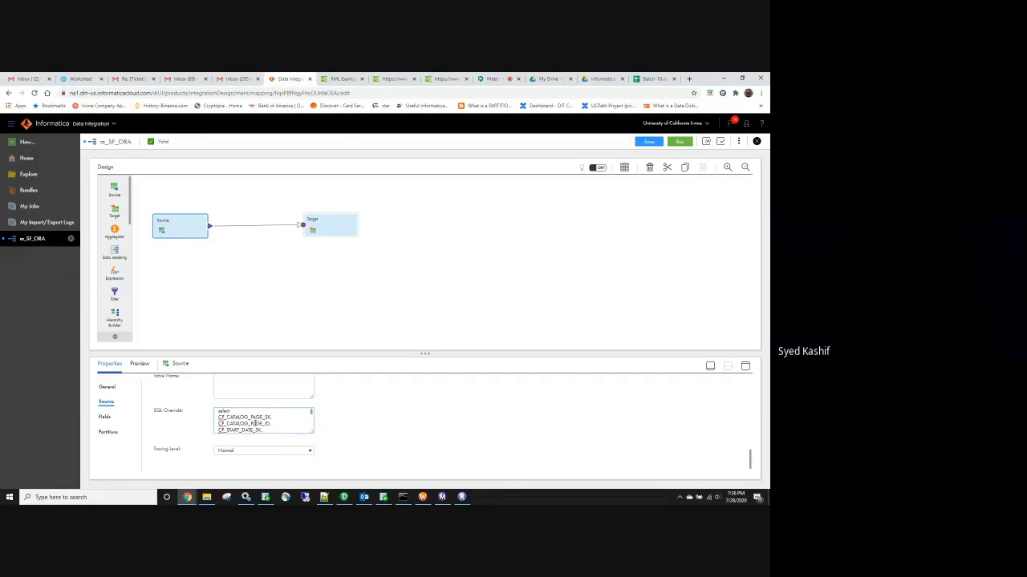
scroll(401, 420, "up", 5)
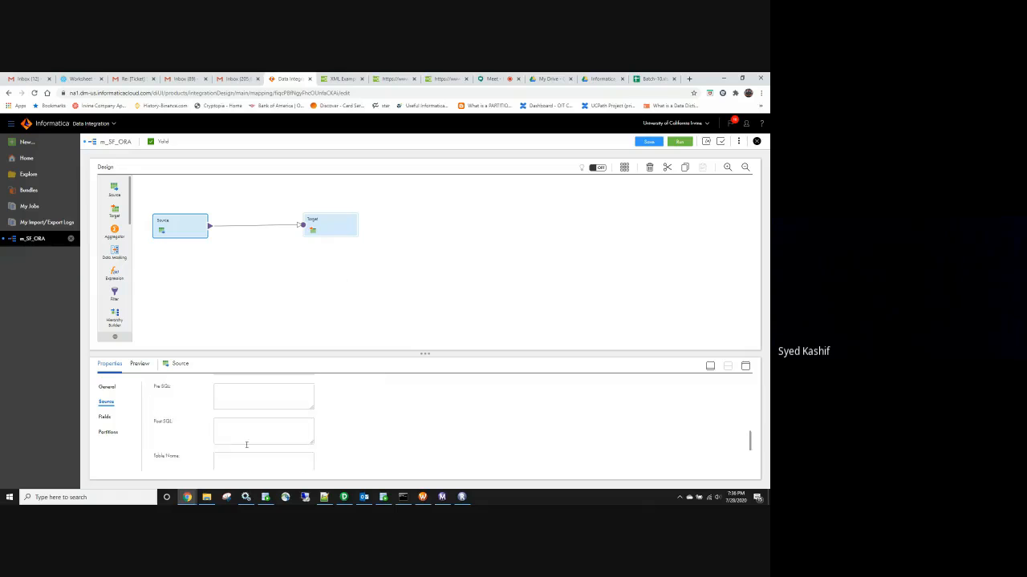
scroll(254, 447, "down", 5)
scroll(274, 428, "down", 5)
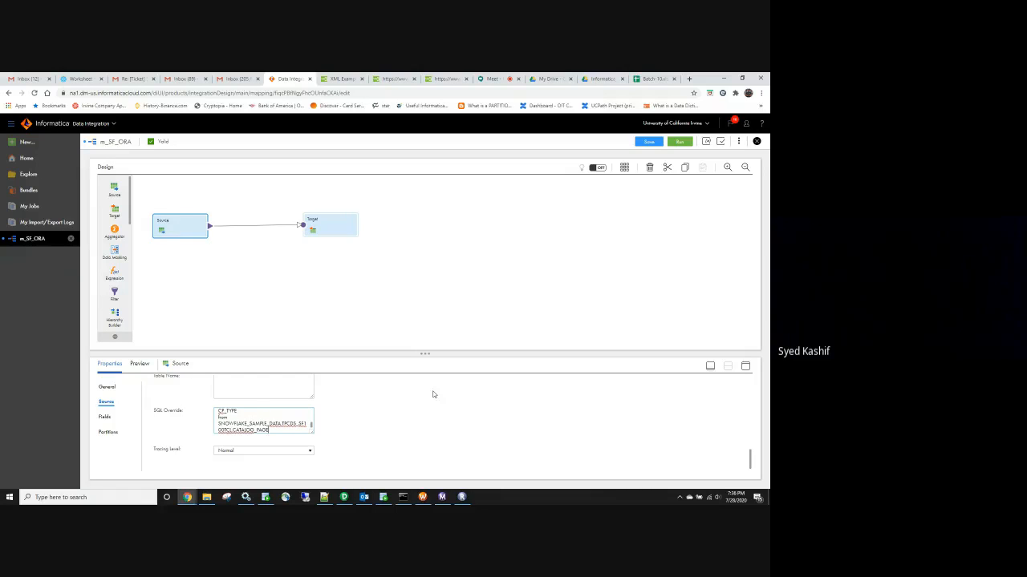
scroll(427, 397, "up", 10)
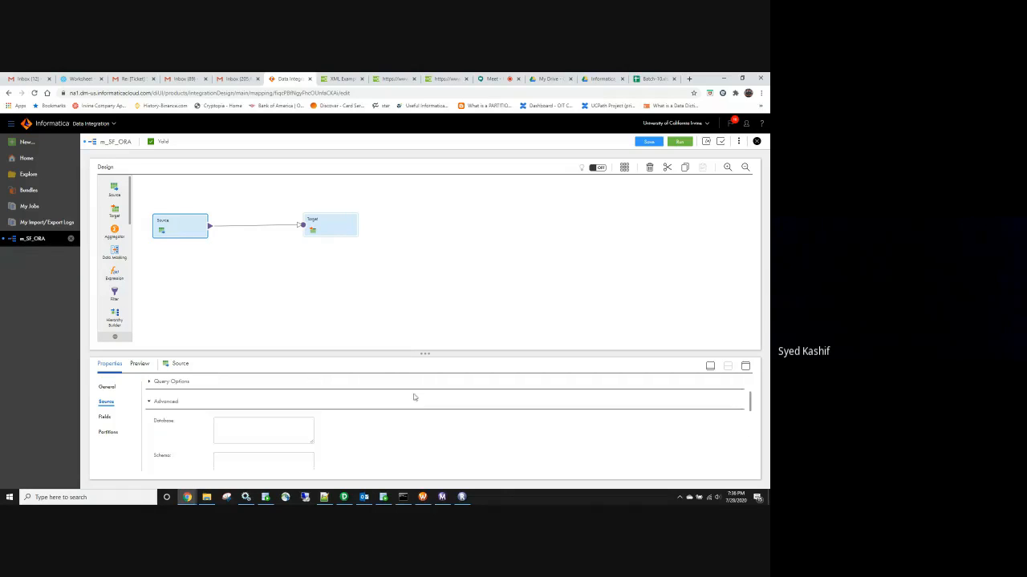
scroll(414, 397, "up", 2)
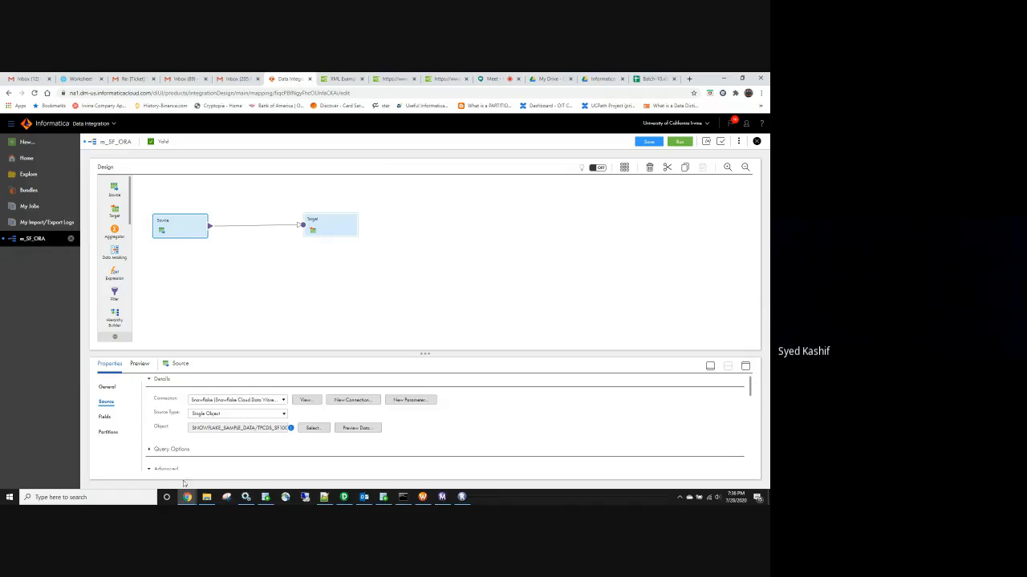
Expand Query Options and review the SQL Override and Tracing Level, then minimize and restore Chrome
left_click(150, 450)
scroll(212, 446, "down", 3)
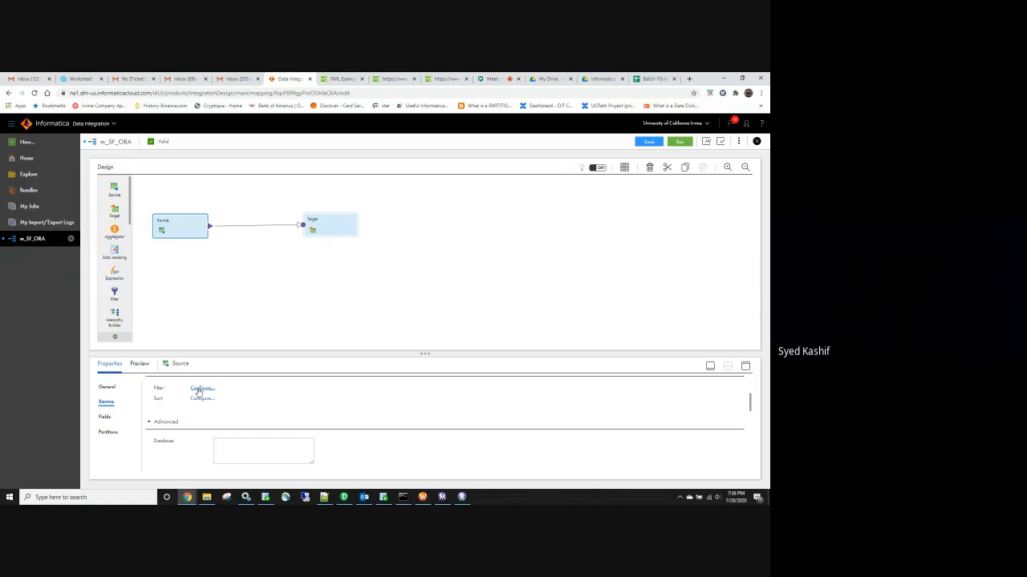
scroll(195, 400, "down", 3)
scroll(192, 405, "down", 4)
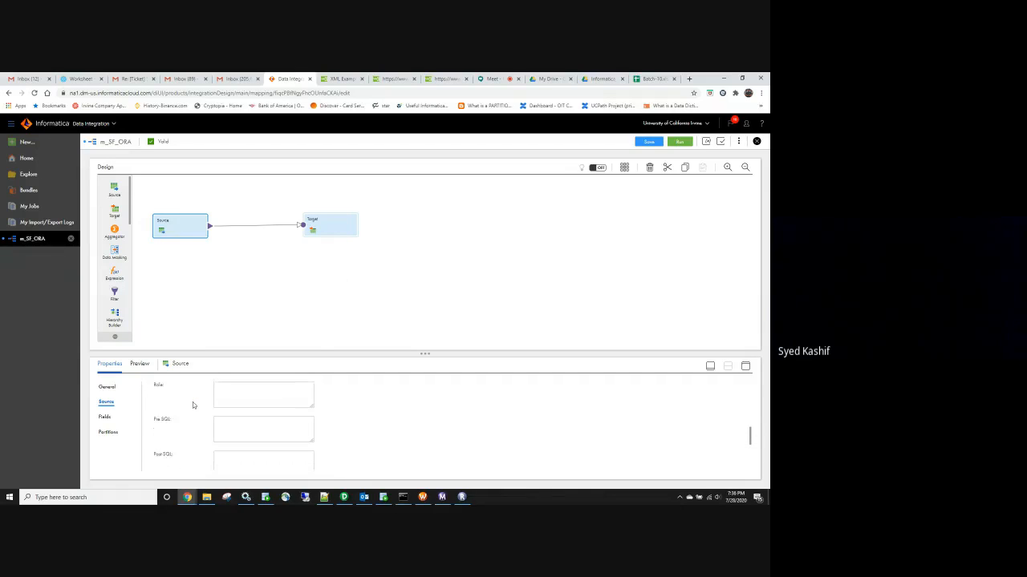
scroll(193, 405, "down", 1)
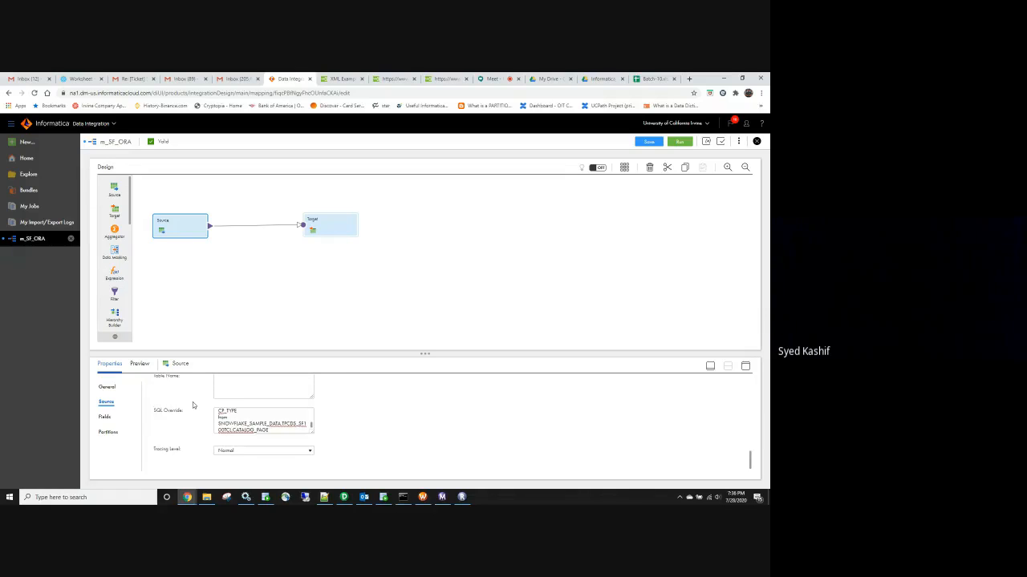
scroll(182, 416, "up", 8)
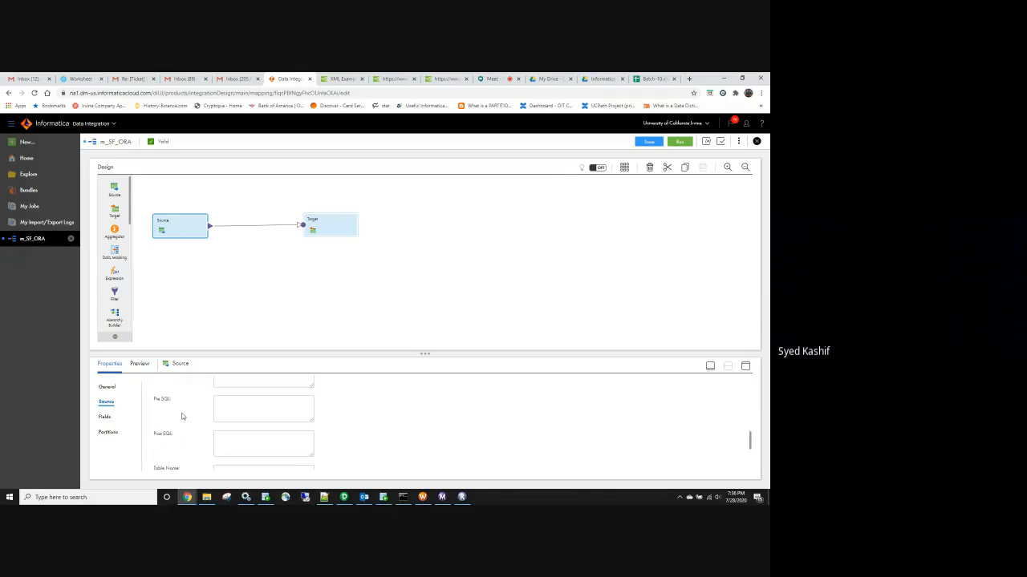
scroll(181, 416, "up", 3)
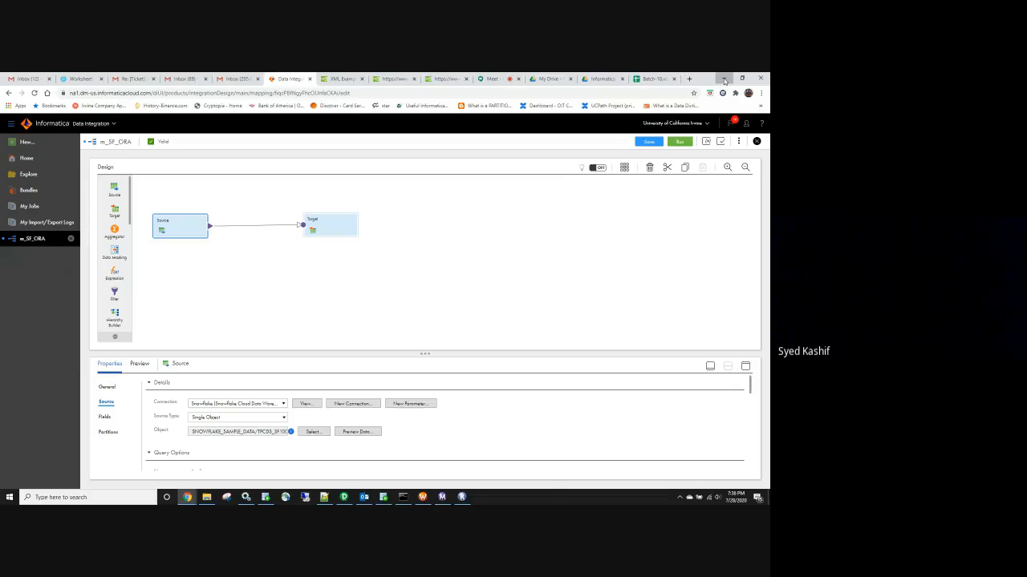
left_click(724, 79)
left_click(187, 498)
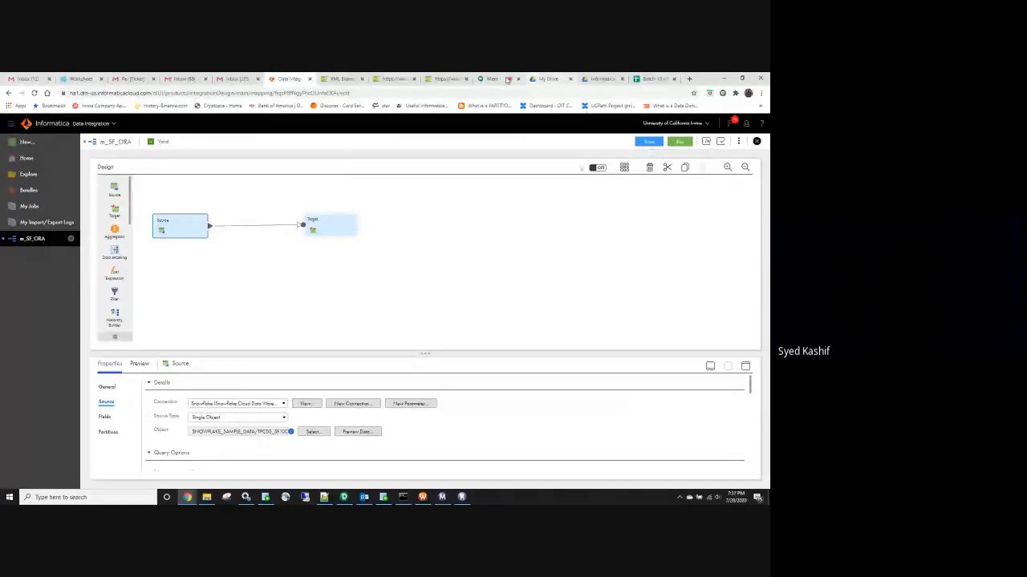
In the Batch-10 sheet, correct the Day-40 topic to 'SnowFlake Cloud database'
left_click(651, 78)
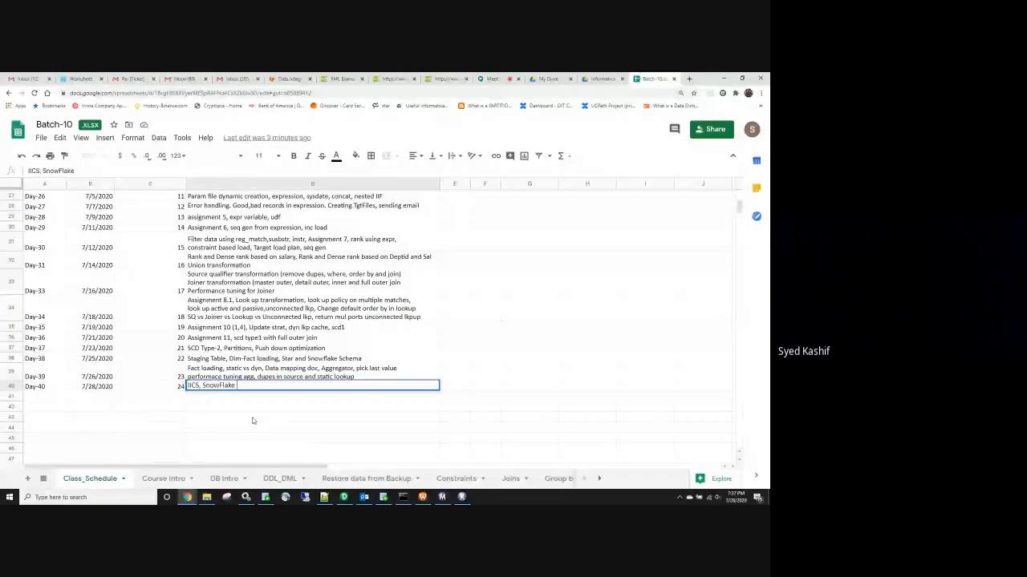
type("Cloud database,")
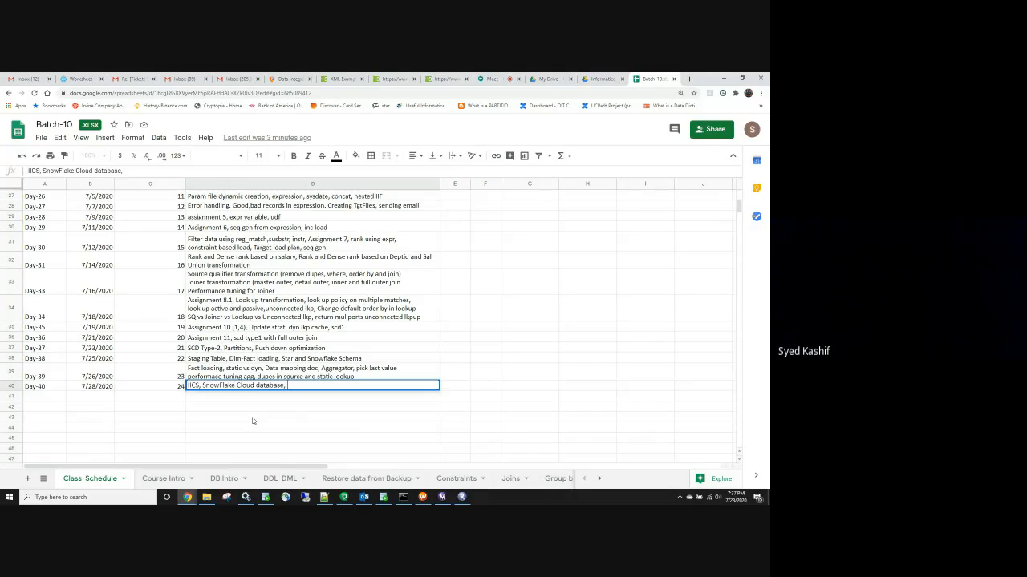
left_click(126, 386)
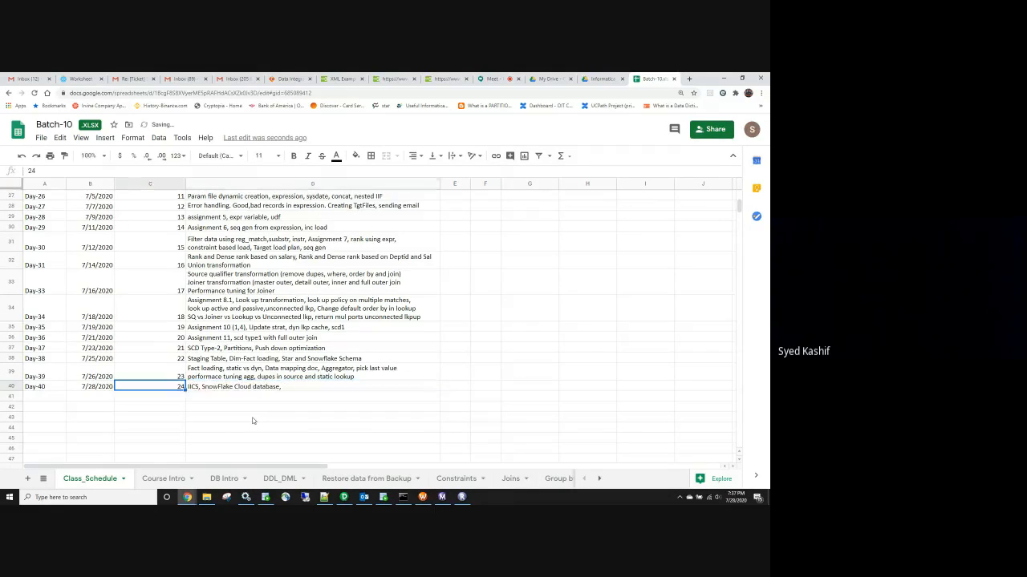
Finish cell D40 as 'Infa cloud, SnowFlake Cloud database, Persistent lookup cache' and return to Meet
left_click(236, 390)
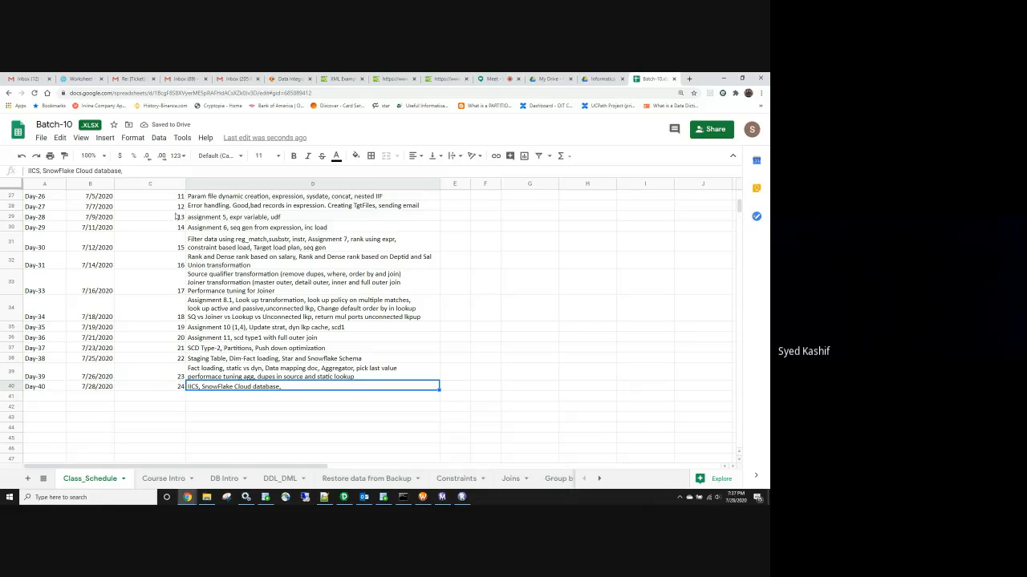
double_click(205, 386)
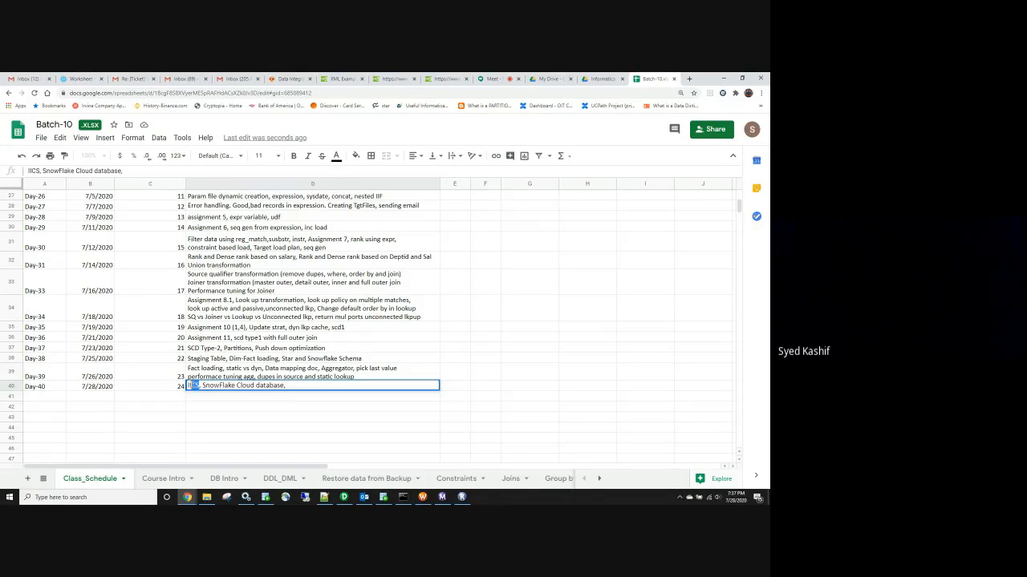
type("Infa c")
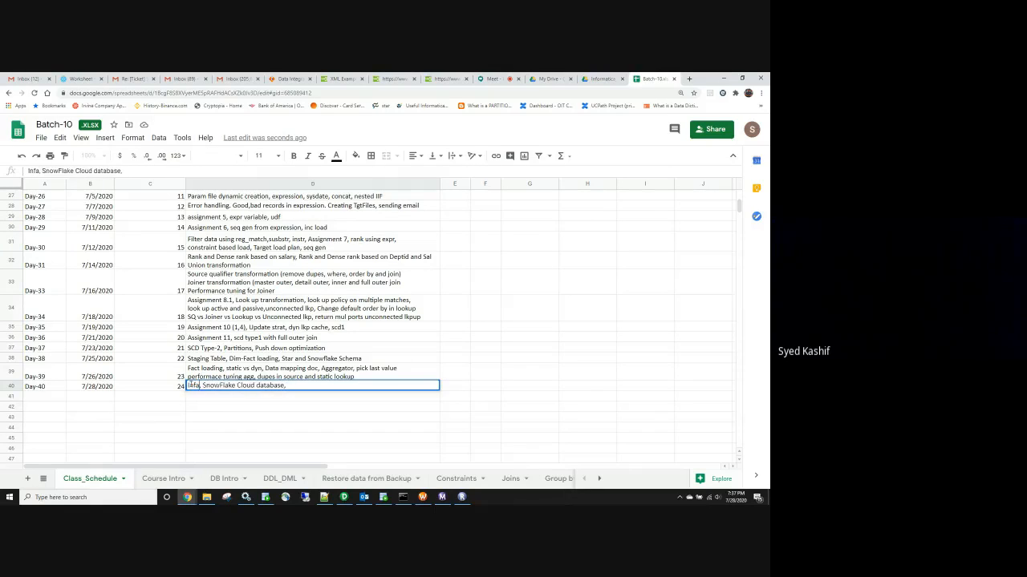
type("loud")
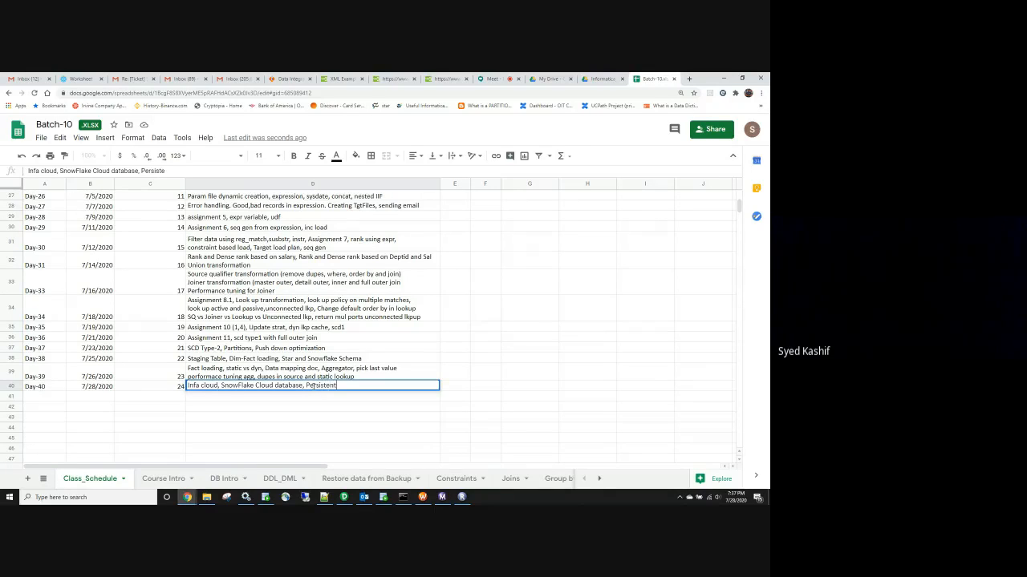
type("ok")
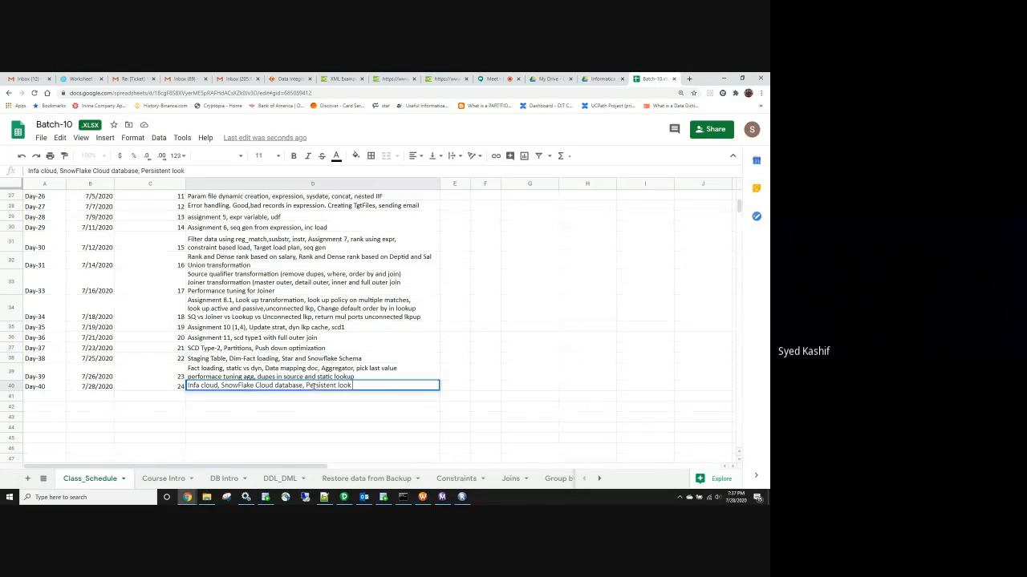
type(" cache")
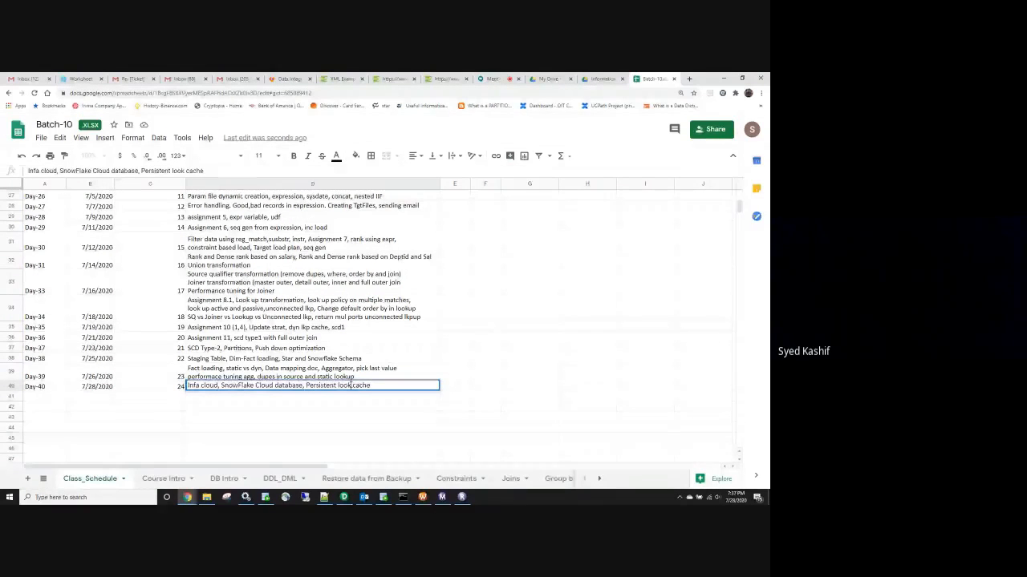
type("up")
key("Return")
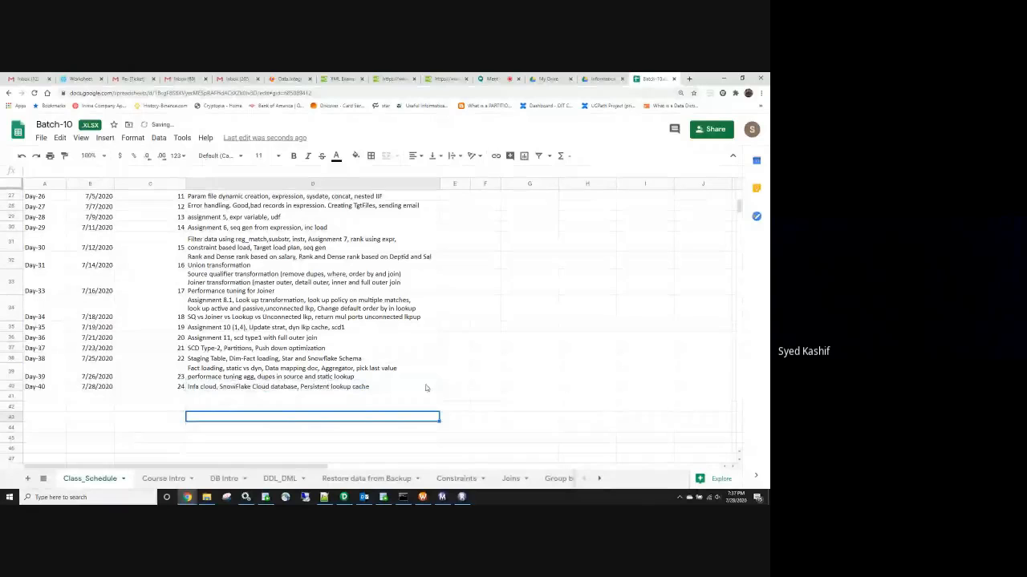
left_click(427, 387)
left_click(318, 428)
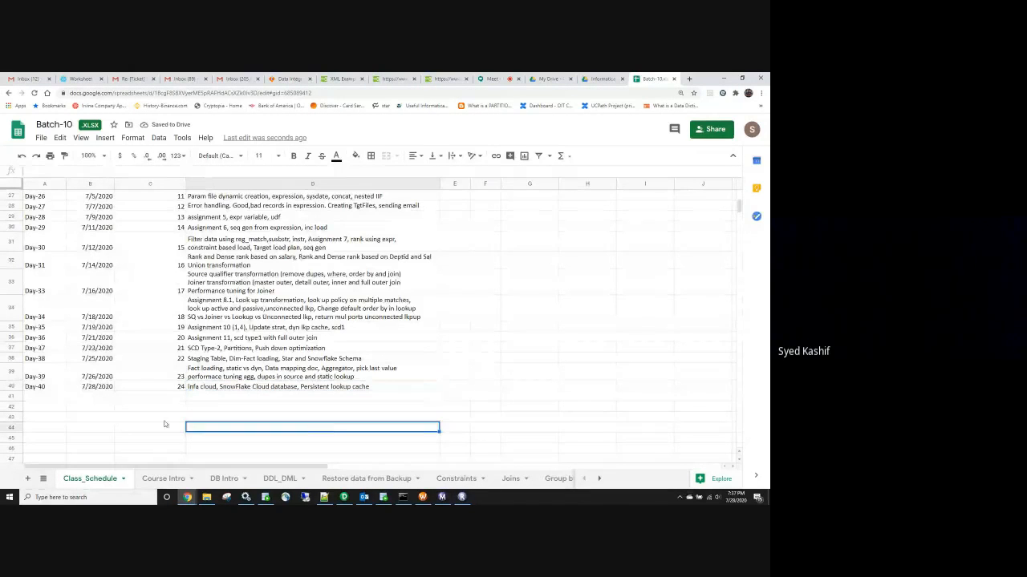
left_click(490, 78)
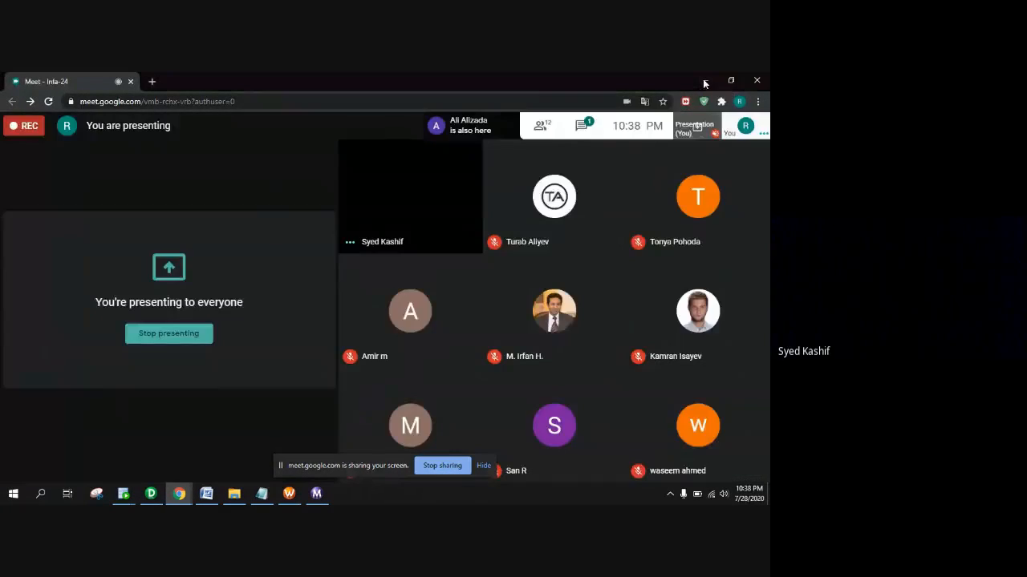
Bring PowerCenter Designer forward, dismiss the screen-sharing notice, and widen the mapping canvas
left_click(704, 81)
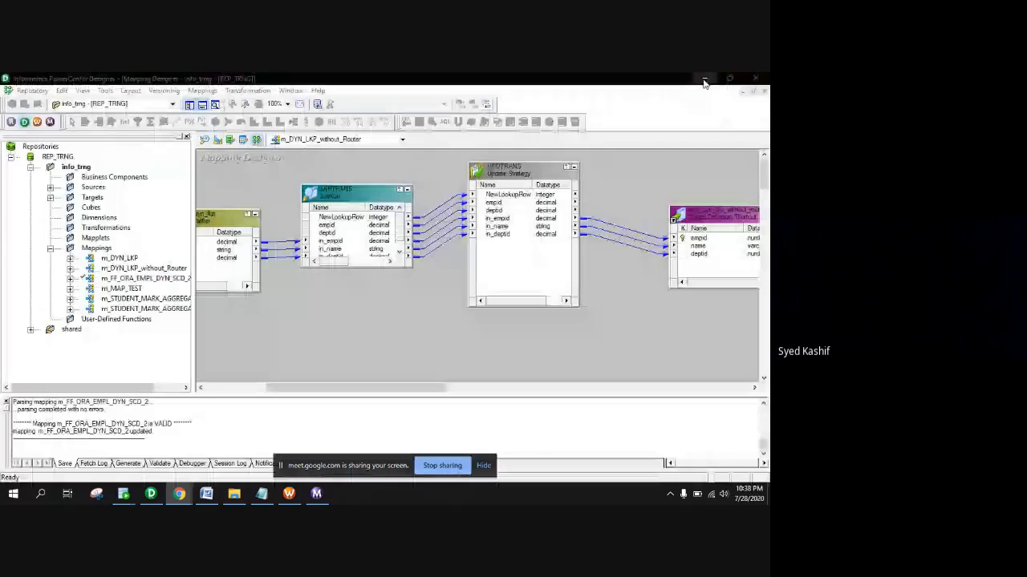
left_click(483, 468)
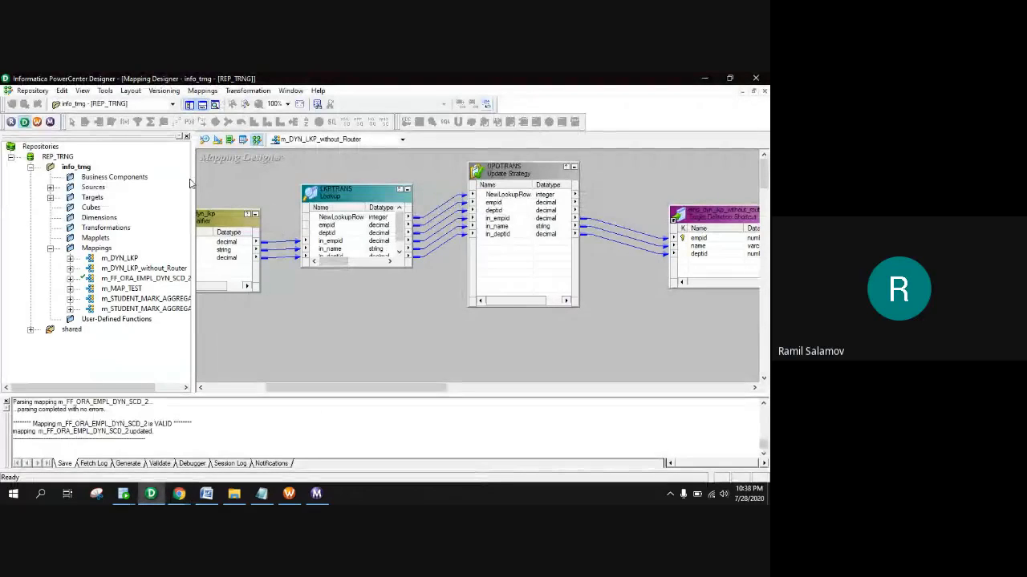
left_click_drag(191, 185, 135, 199)
left_click_drag(258, 391, 214, 393)
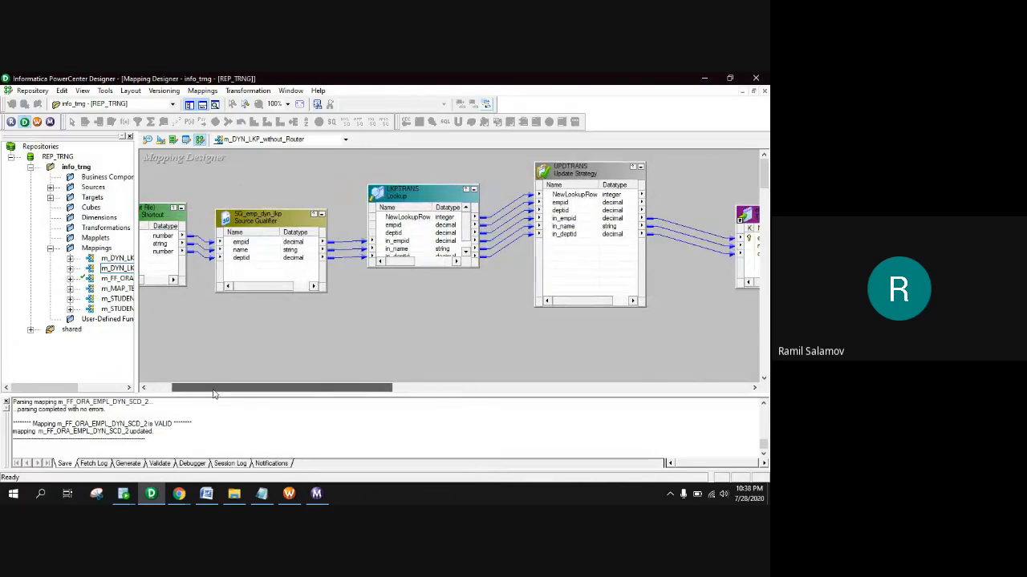
Inspect UPDTRANS update-strategy properties without changes, widen the Navigator, and select the emp_dyn_lkp source
double_click(577, 173)
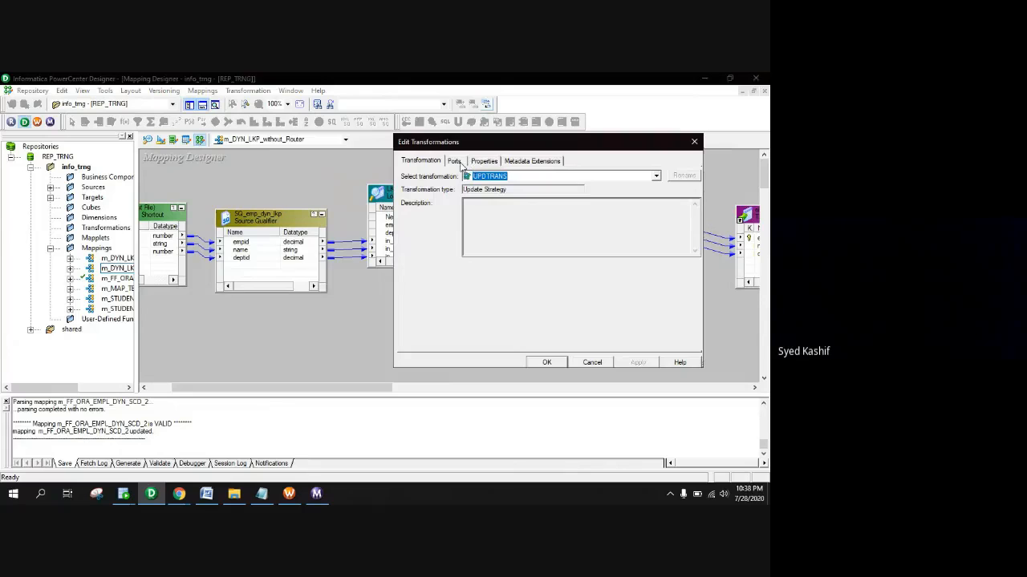
left_click(494, 163)
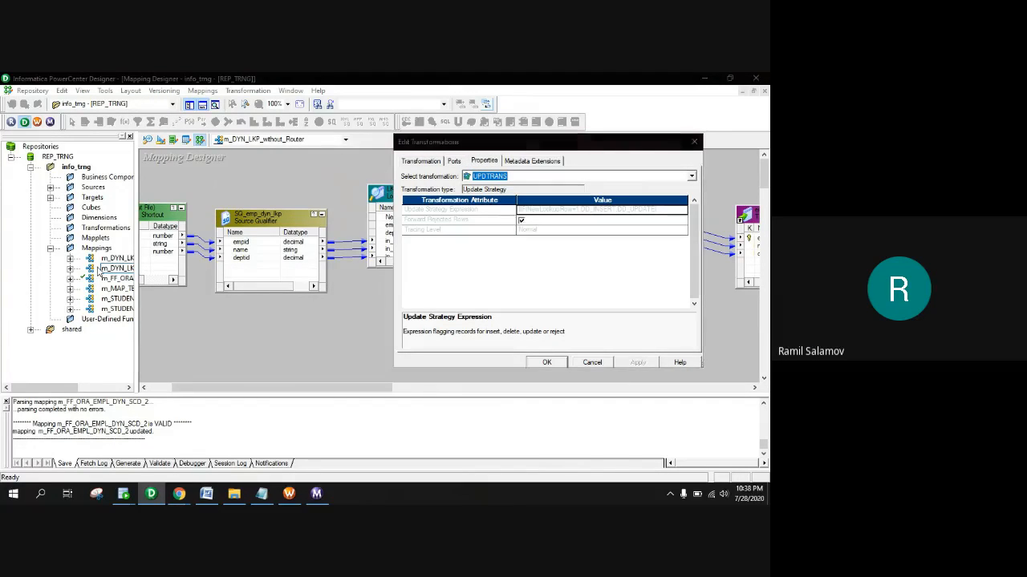
left_click(590, 364)
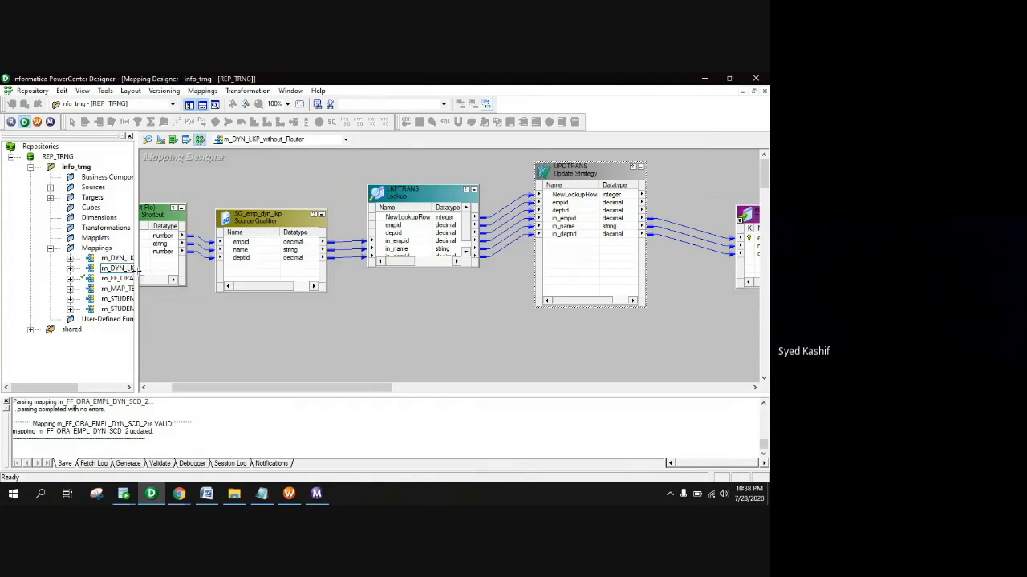
left_click_drag(137, 273, 187, 273)
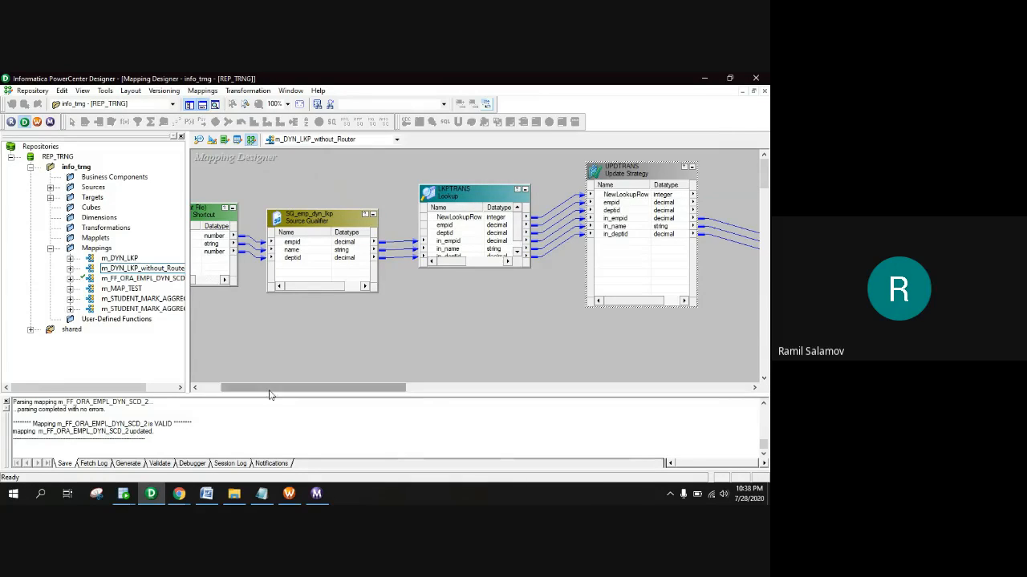
left_click_drag(268, 389, 245, 389)
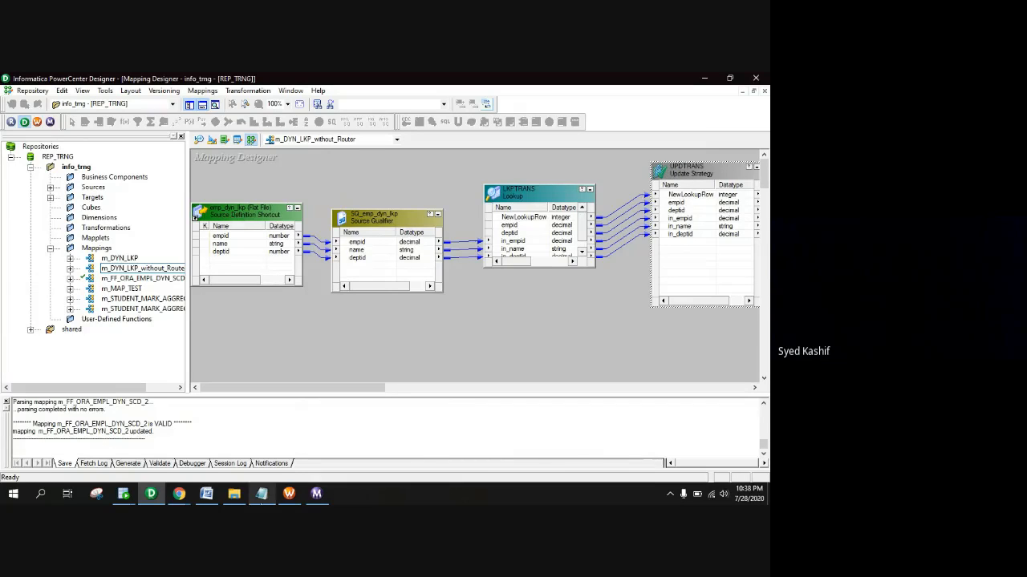
left_click(244, 215)
Review the emp_dyn_lkp flat-file source properties without changing them
double_click(245, 215)
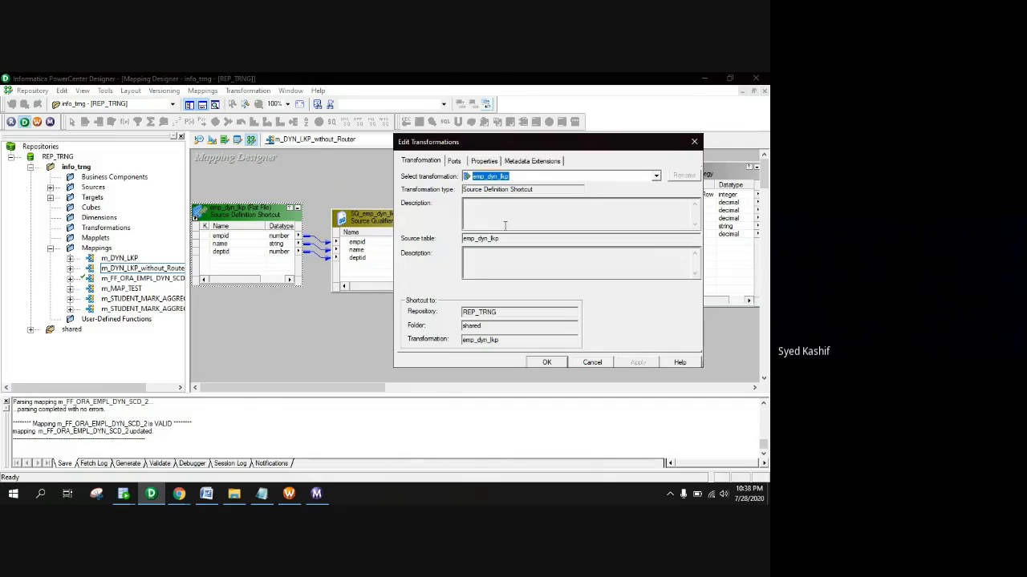
left_click(492, 163)
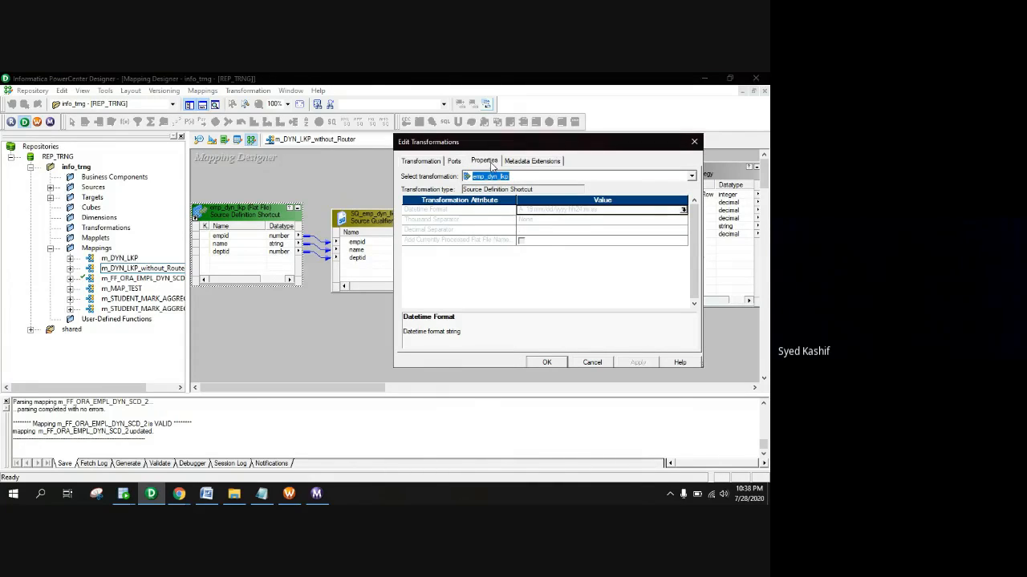
left_click(592, 363)
Confirm LKPTRANS has Dynamic Lookup Cache and Insert Else Update enabled, then open File Explorer
double_click(525, 197)
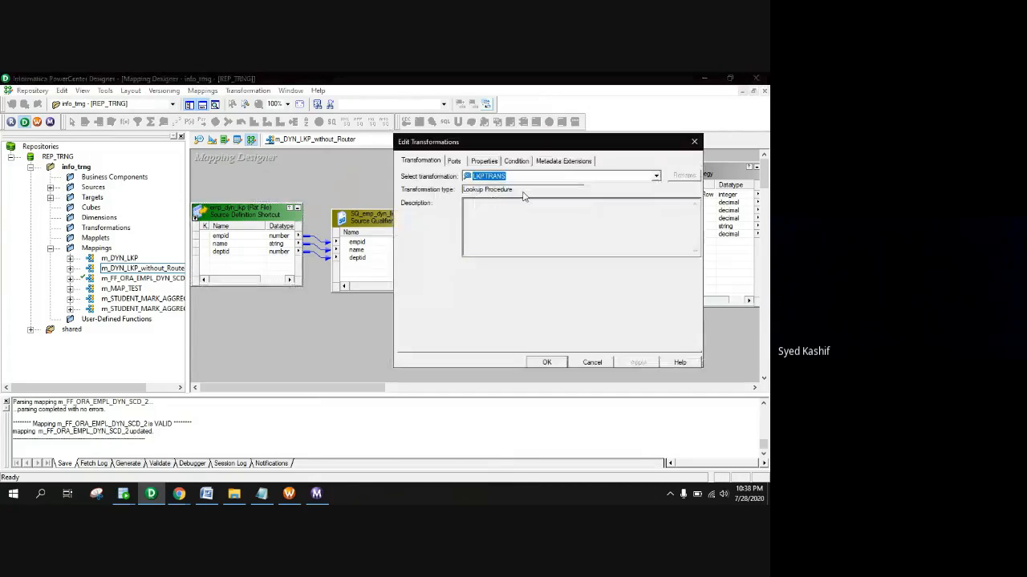
left_click(488, 162)
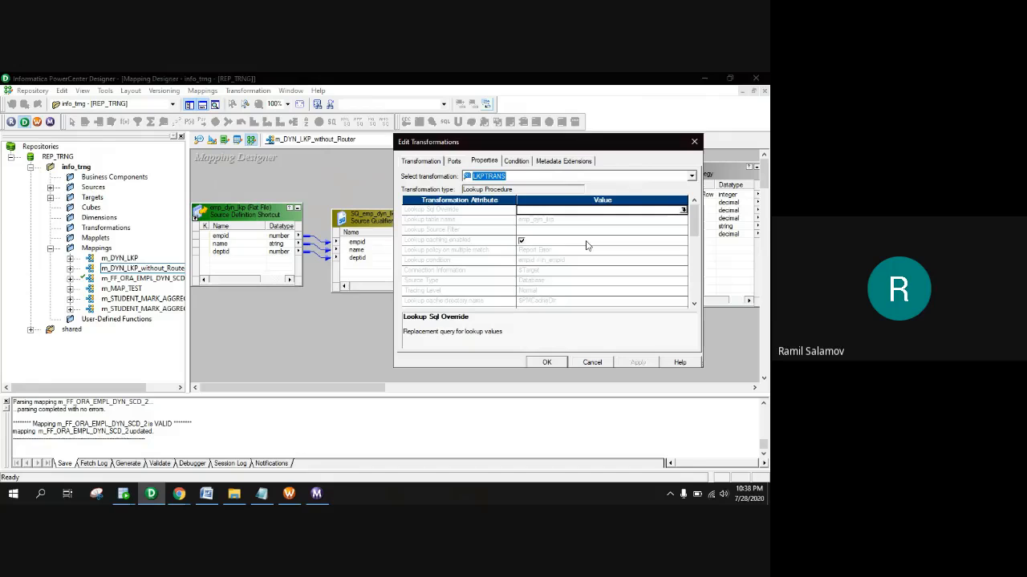
scroll(584, 248, "down", 5)
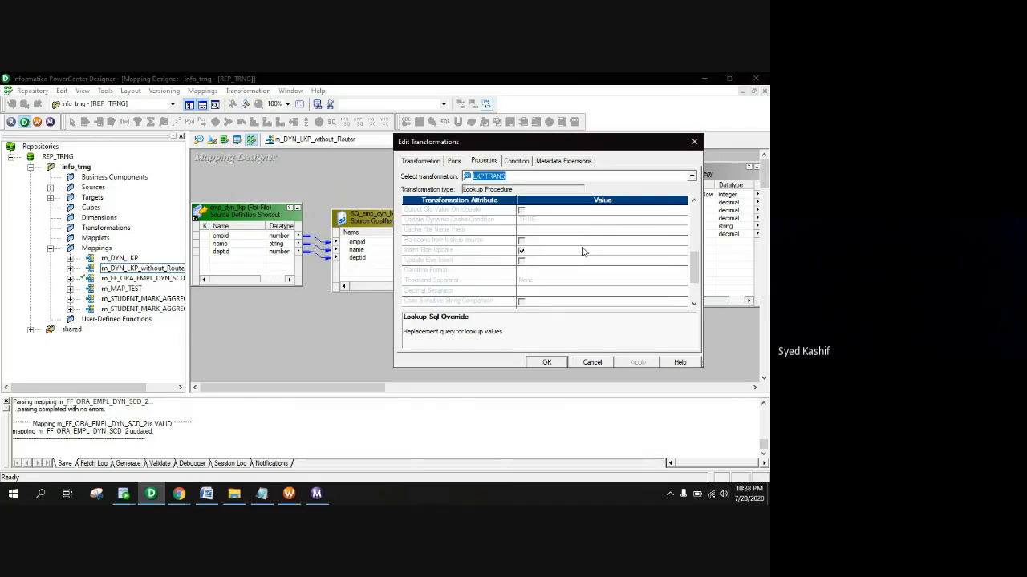
scroll(583, 251, "down", 2)
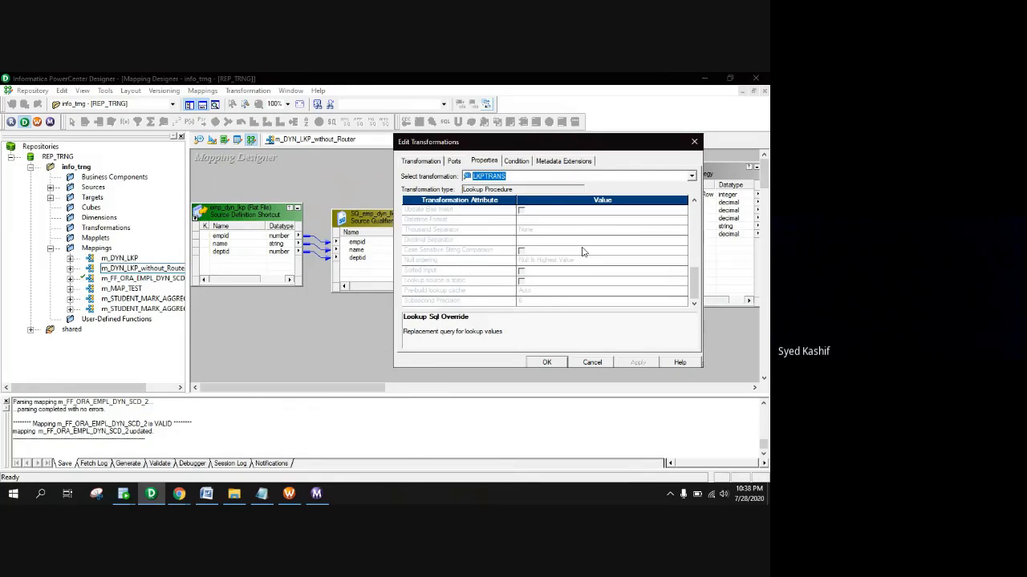
scroll(583, 252, "up", 2)
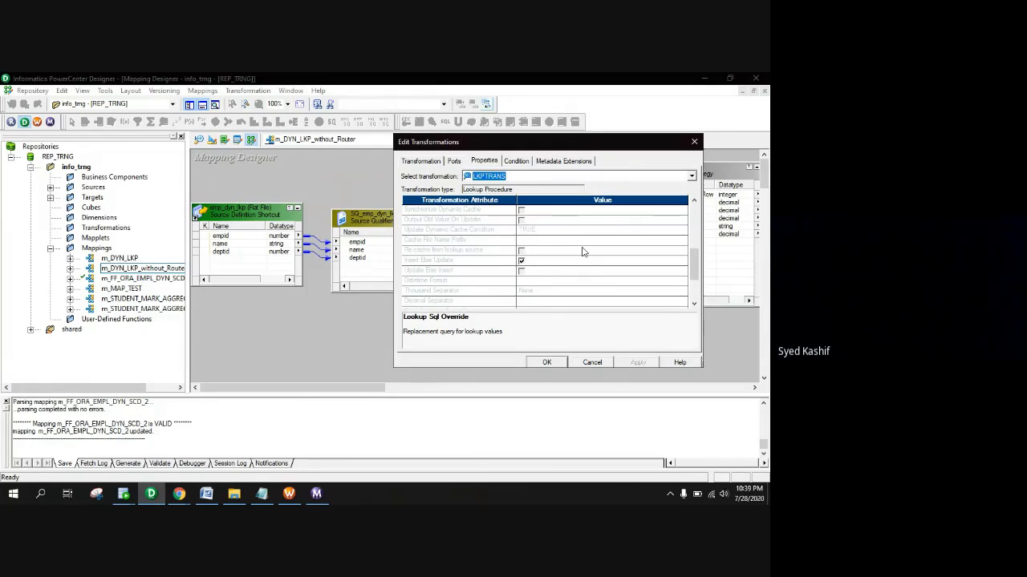
scroll(583, 252, "up", 1)
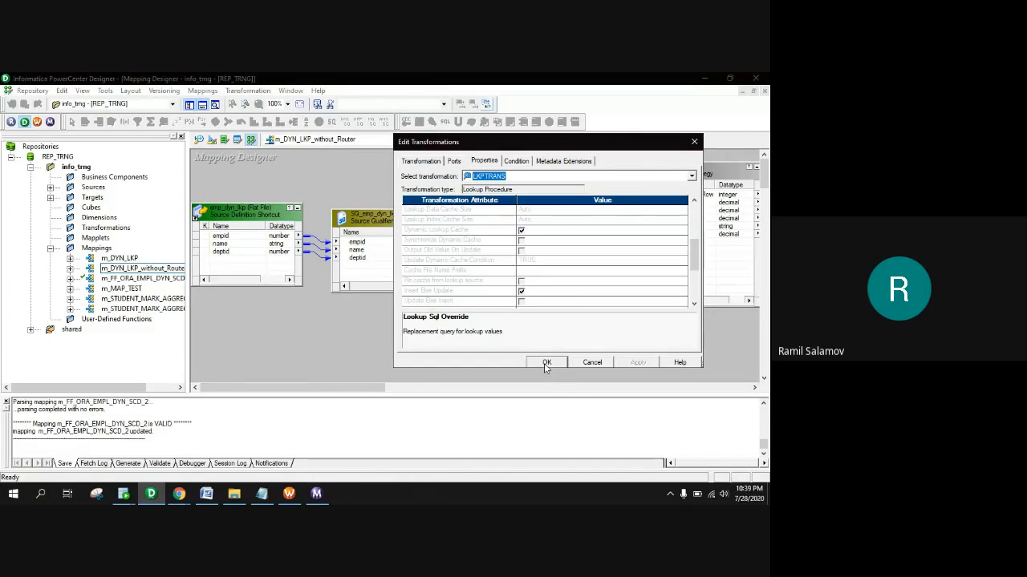
left_click(545, 363)
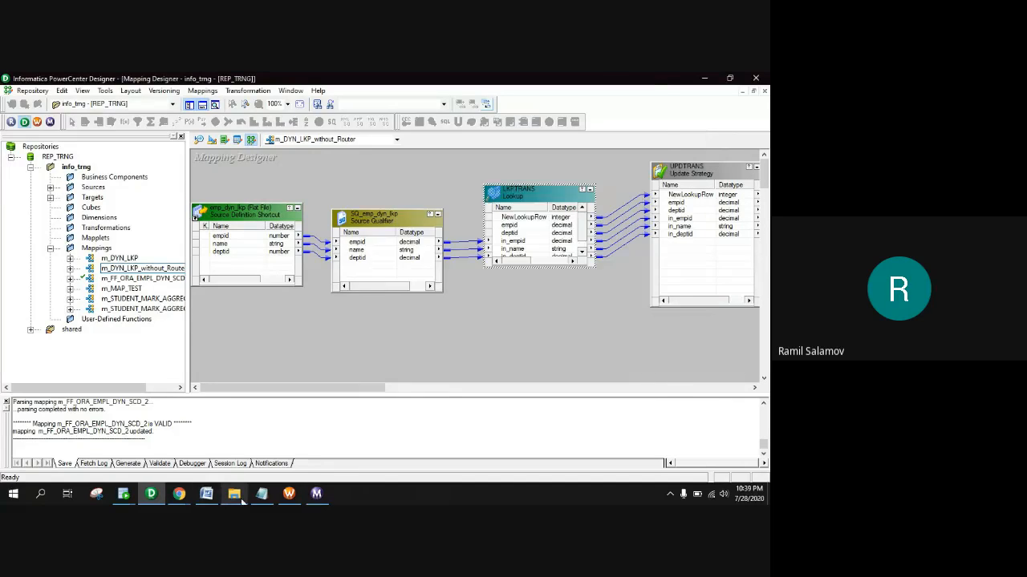
left_click(233, 493)
Open dyn_lkp\emp_dyn_lkp.txt in Notepad and highlight the employee rows to discuss repeated ids
left_click(14, 100)
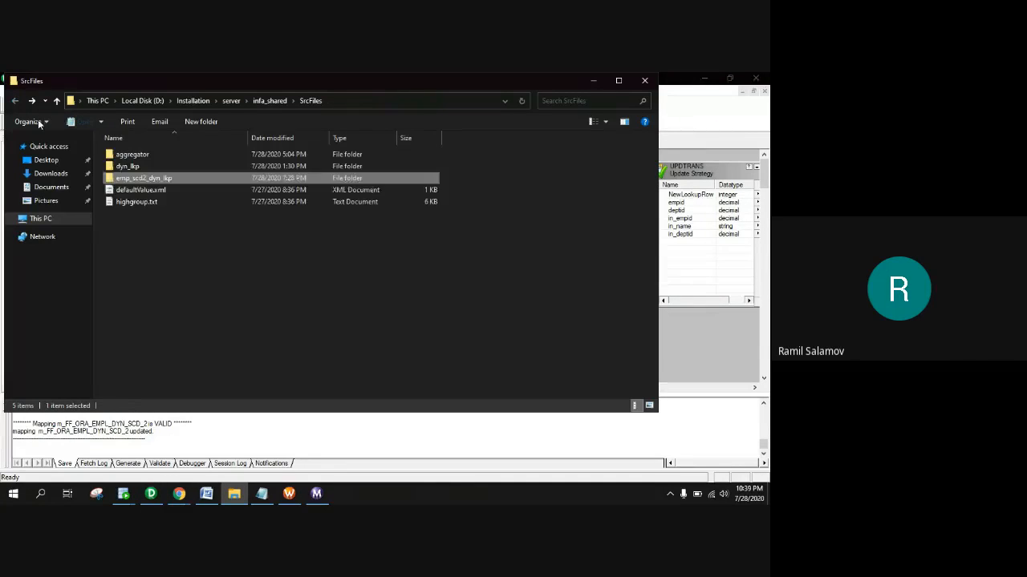
double_click(131, 166)
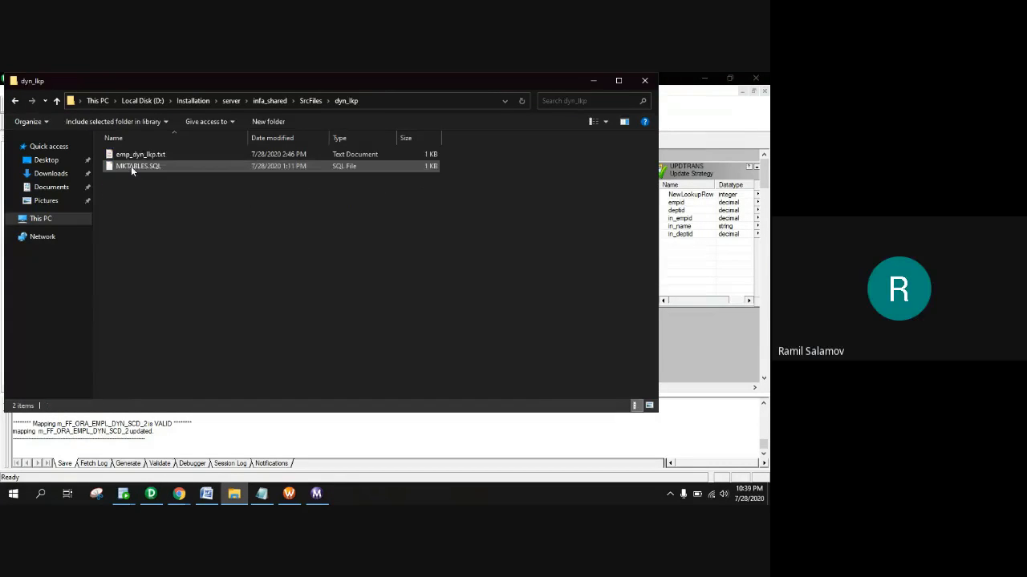
left_click(138, 159)
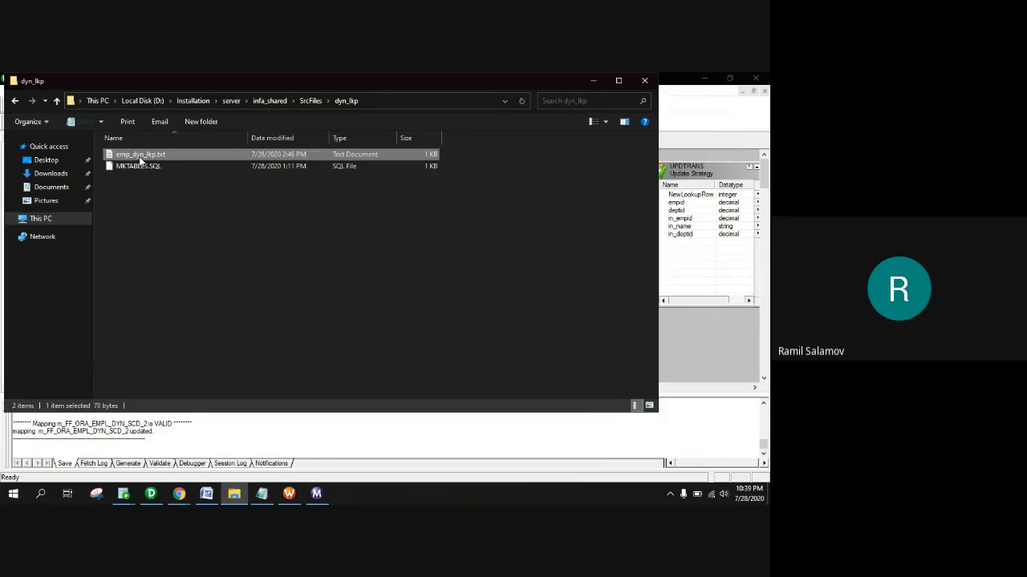
double_click(140, 156)
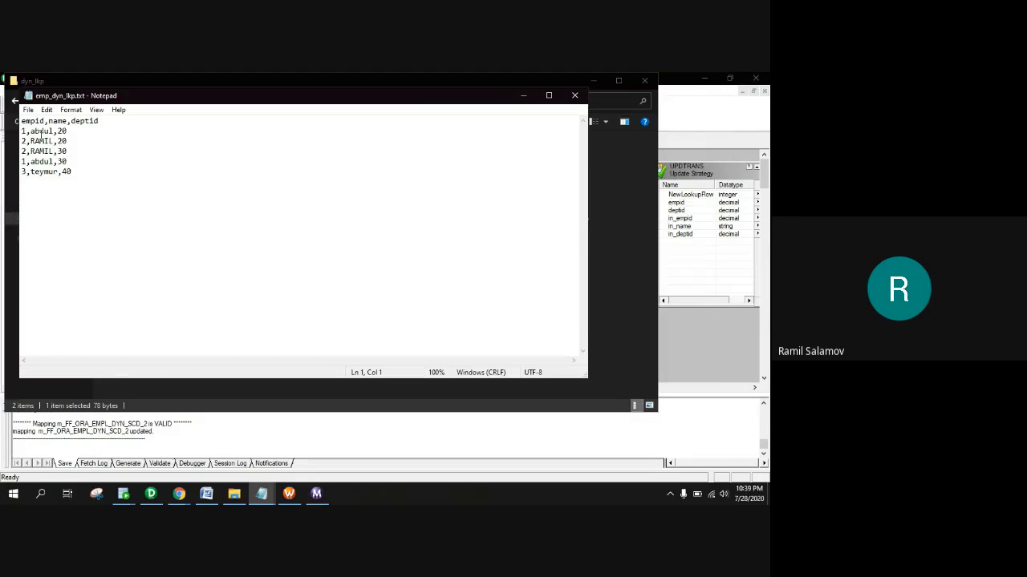
left_click_drag(80, 141, 31, 175)
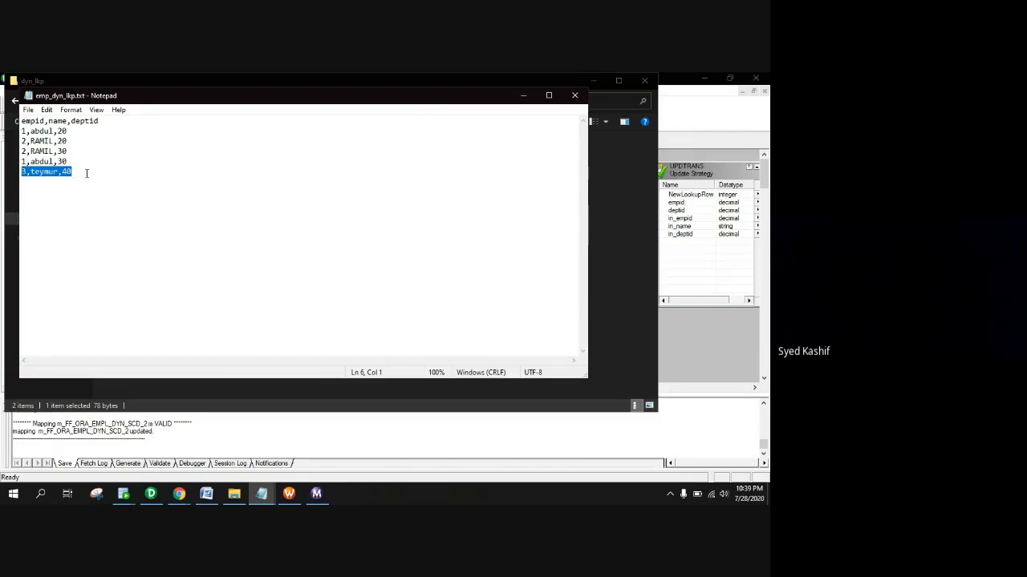
left_click(34, 161)
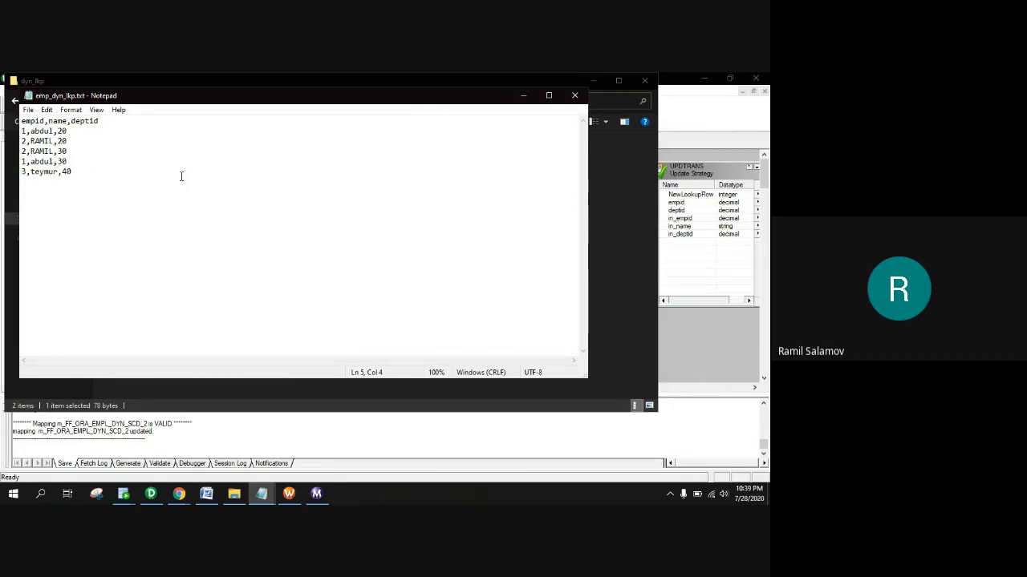
left_click_drag(77, 133, 23, 151)
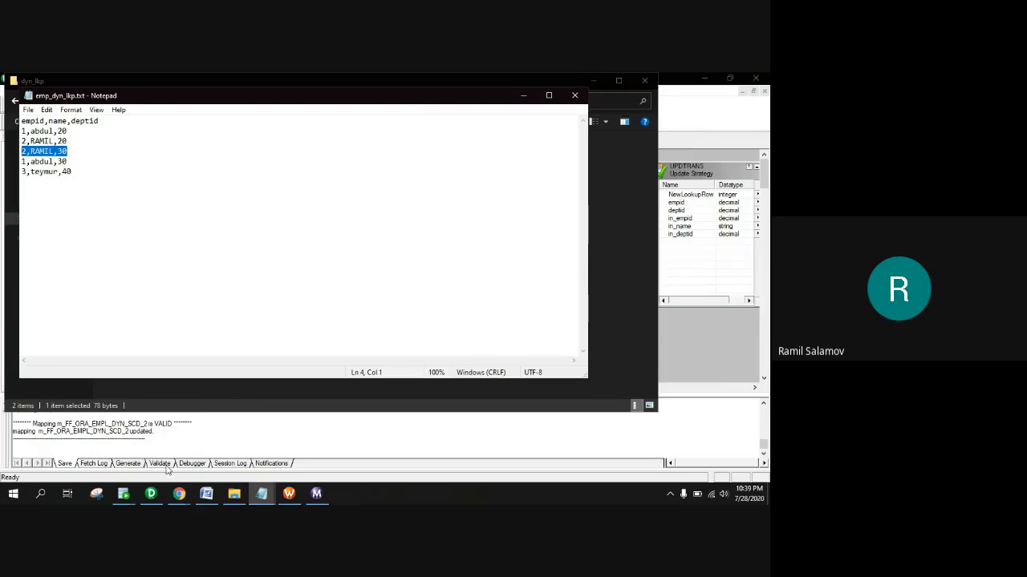
left_click(123, 495)
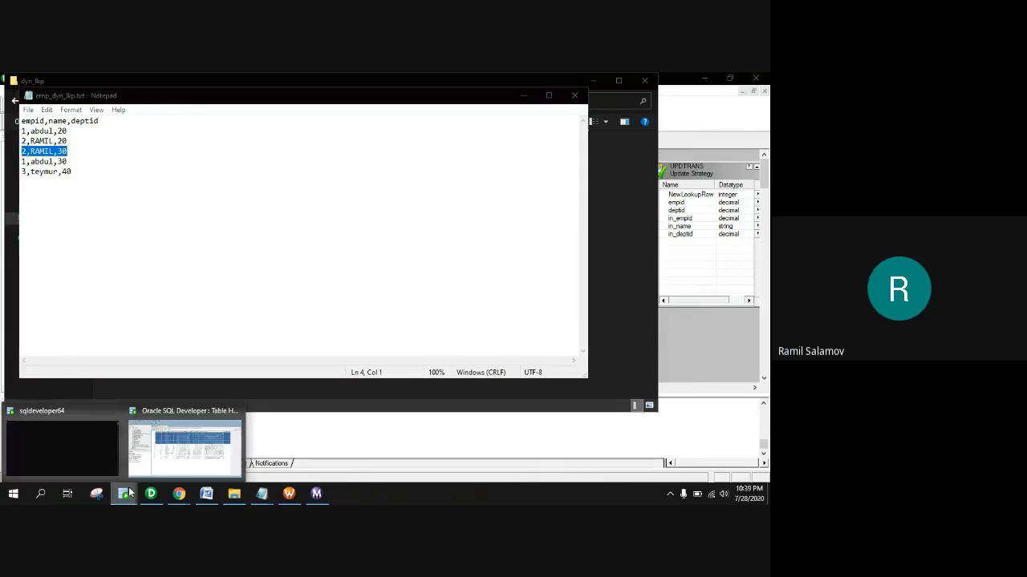
View EMP_DYN_LKP_WITHOUT_ROUTER's data, truncate the table, and return to Designer
left_click(177, 470)
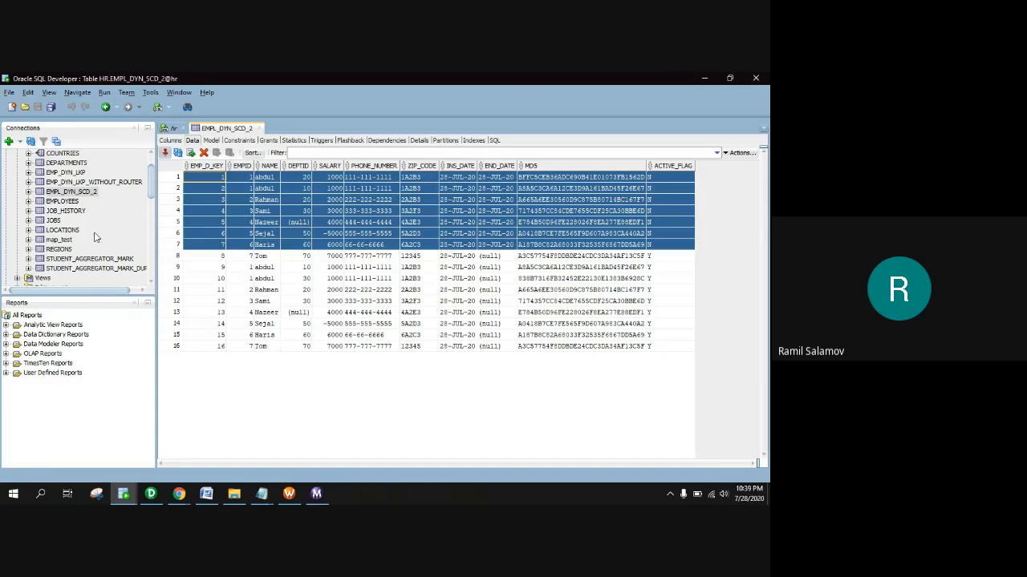
scroll(94, 236, "up", 1)
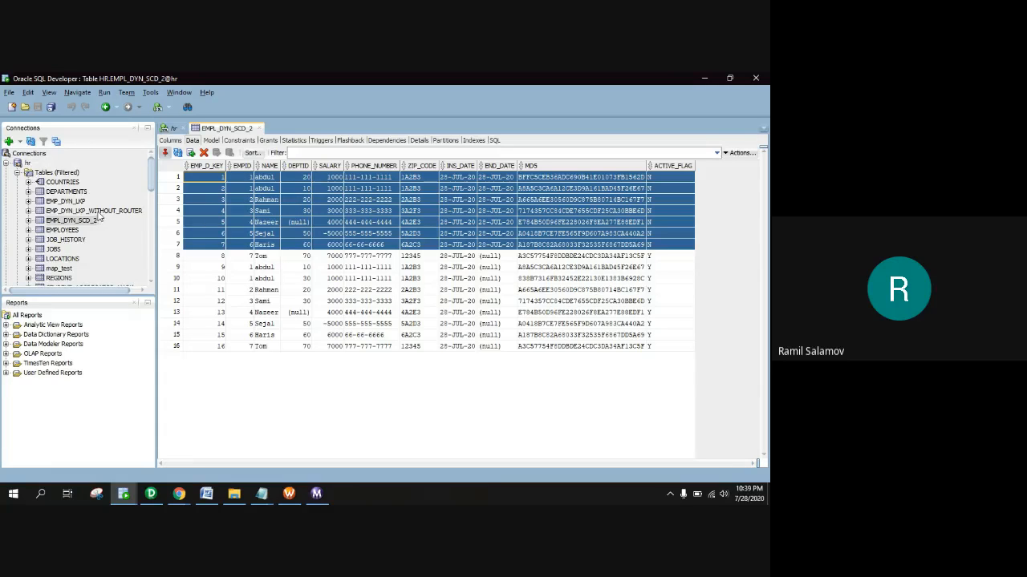
double_click(97, 211)
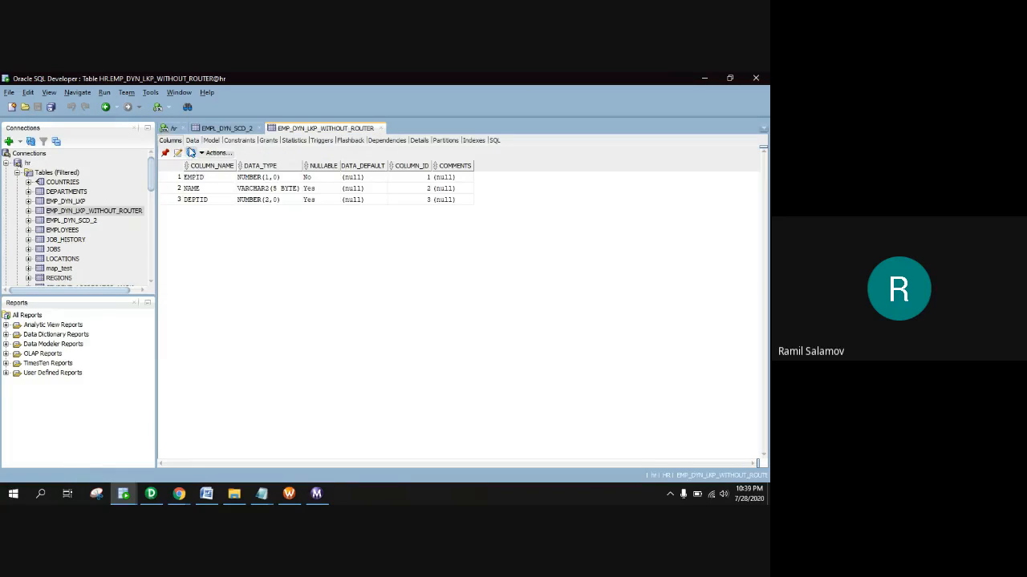
left_click(192, 142)
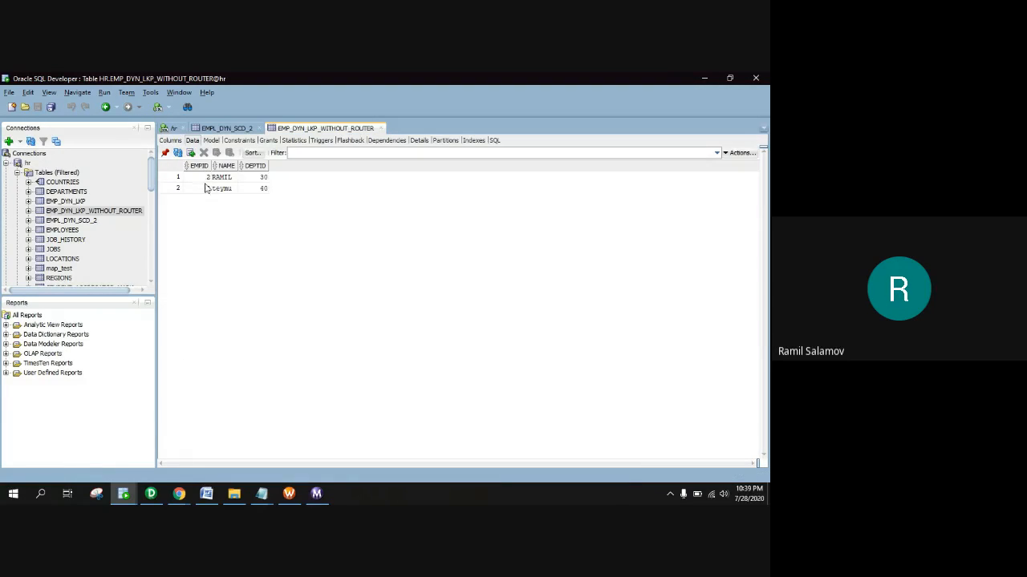
right_click(104, 212)
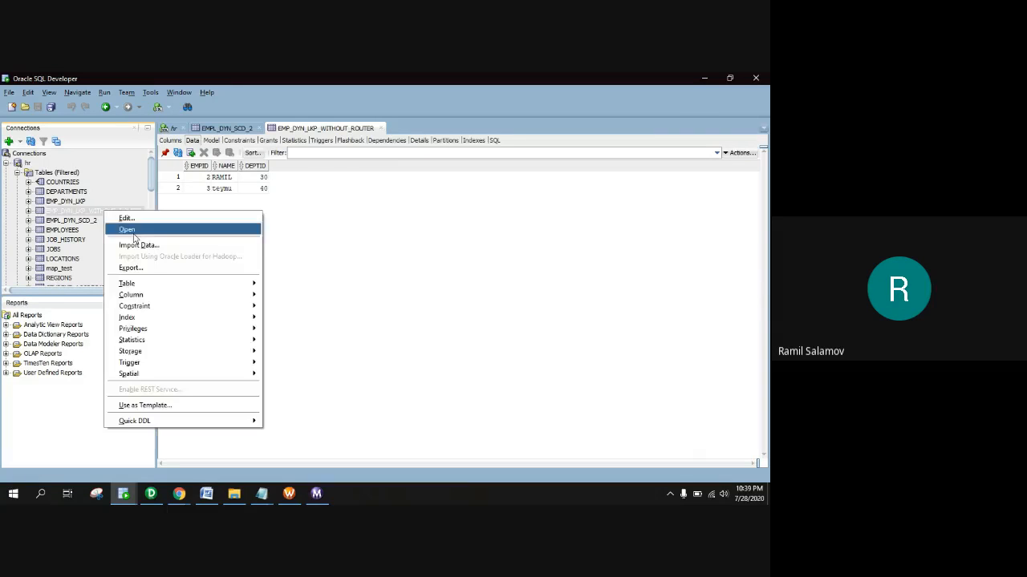
mouse_move(139, 283)
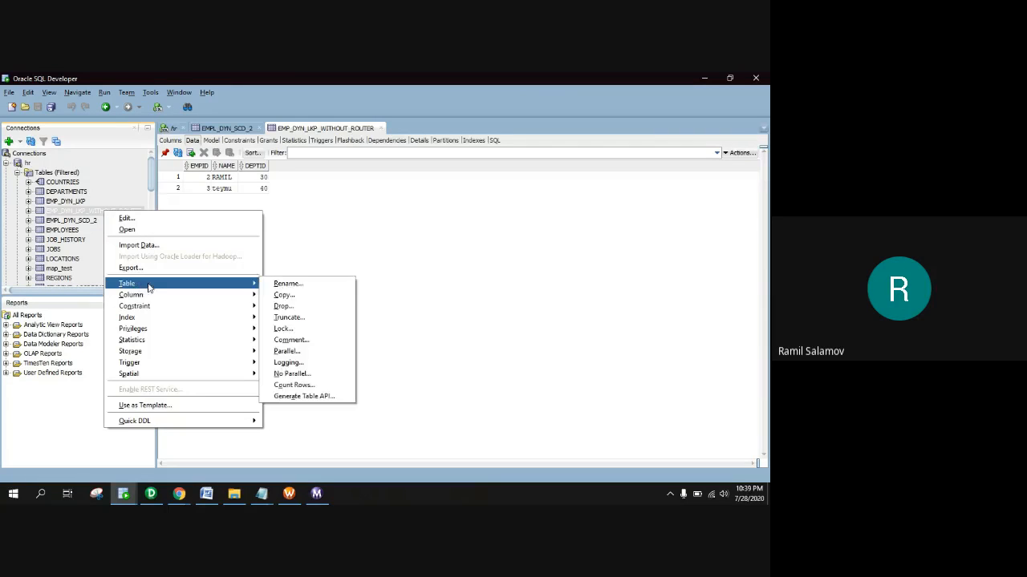
left_click(304, 316)
left_click(394, 353)
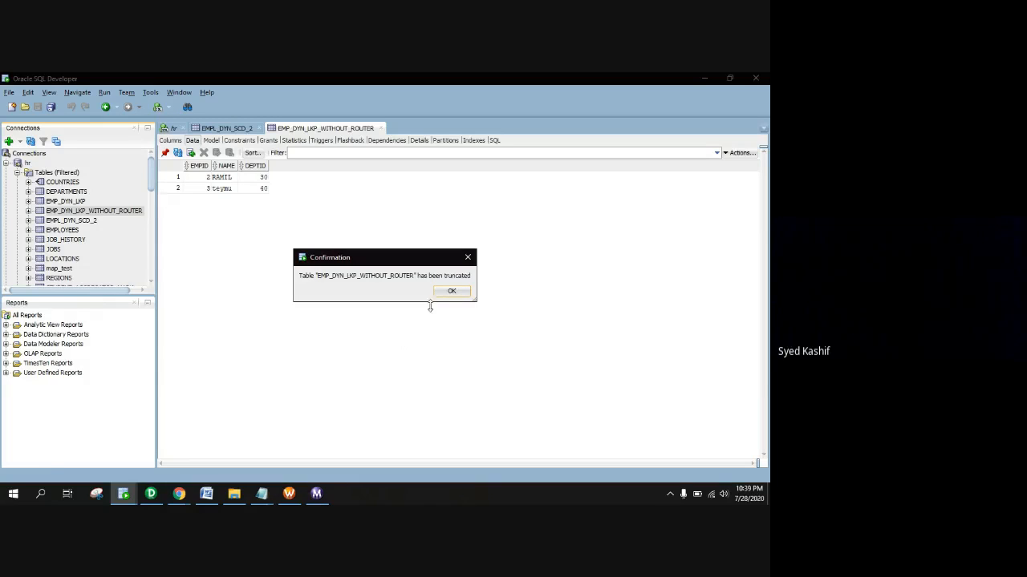
left_click(450, 291)
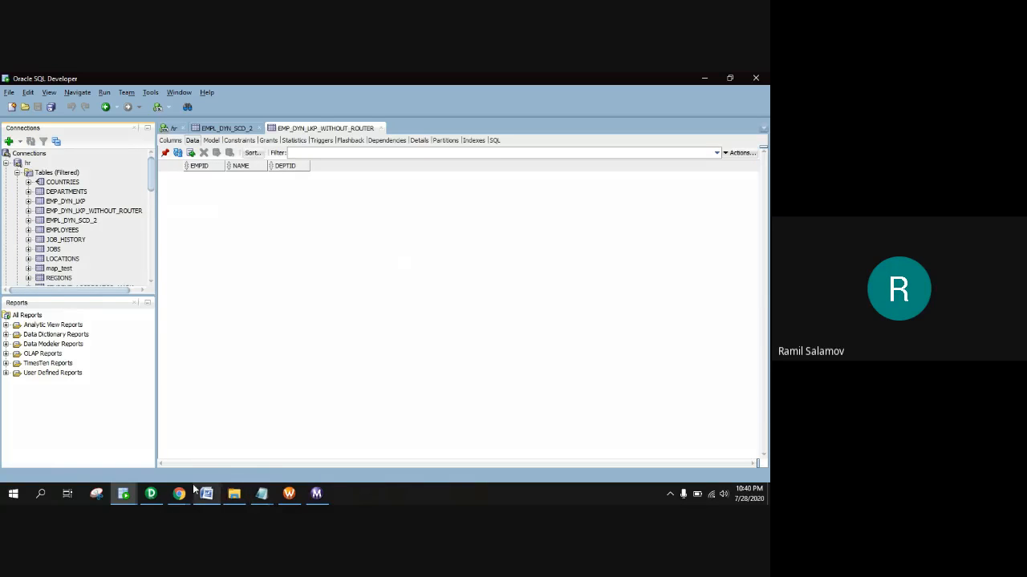
left_click(151, 494)
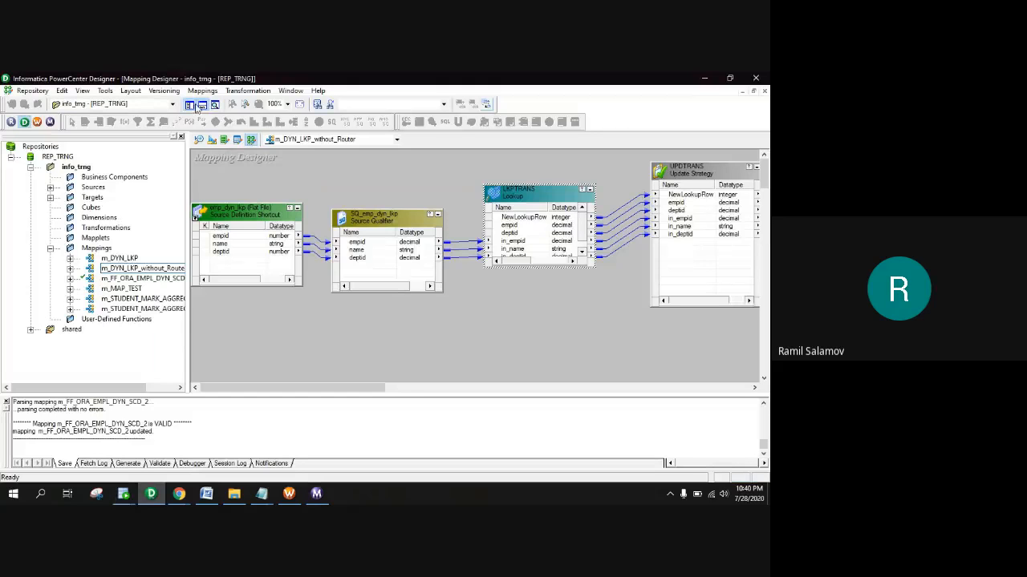
Check out the m_DYN_LKP_without_Router mapping with the comment 'working on it'
left_click(170, 93)
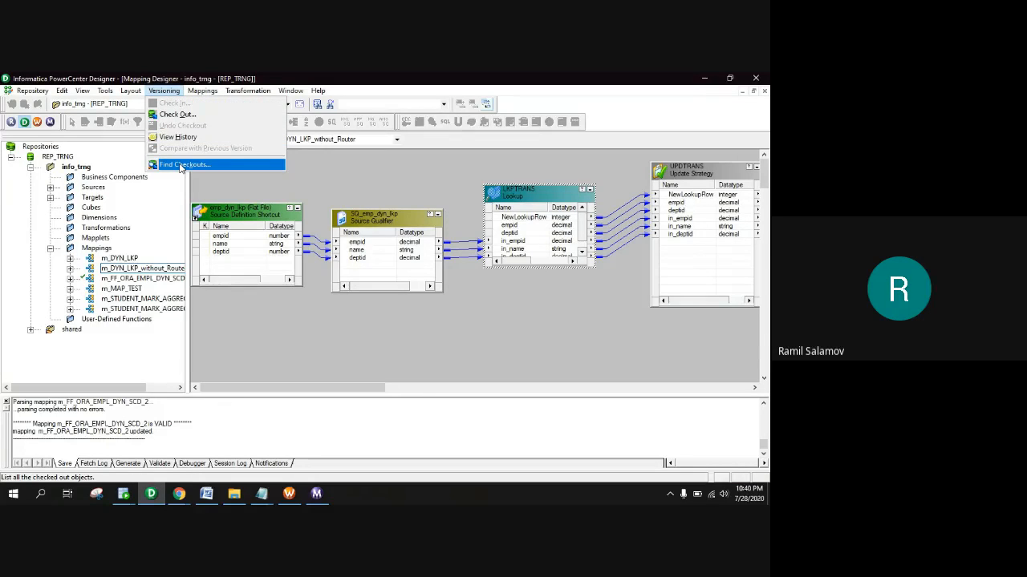
left_click(177, 114)
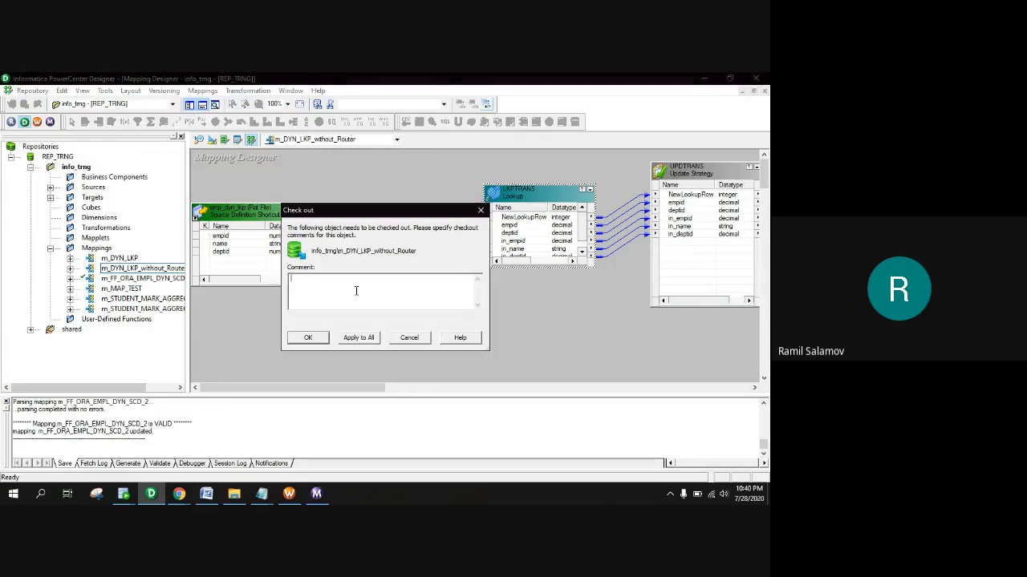
type("working on it")
left_click(307, 337)
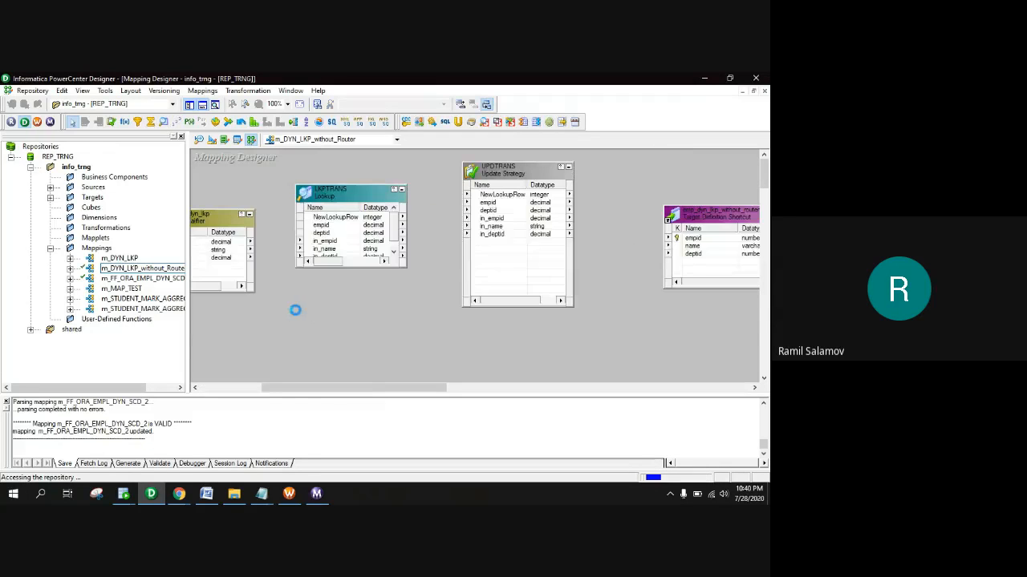
left_click(289, 497)
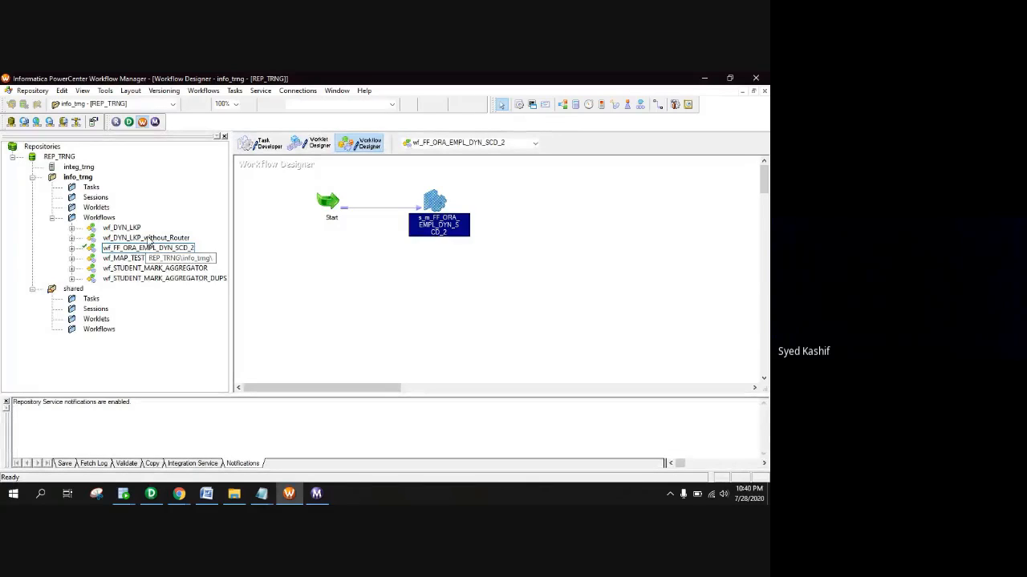
Check out wf_DYN_LKP_without_Router, cancel the comment dialog, and select its s_m_DYN_LKP_without_Router session
left_click(149, 238)
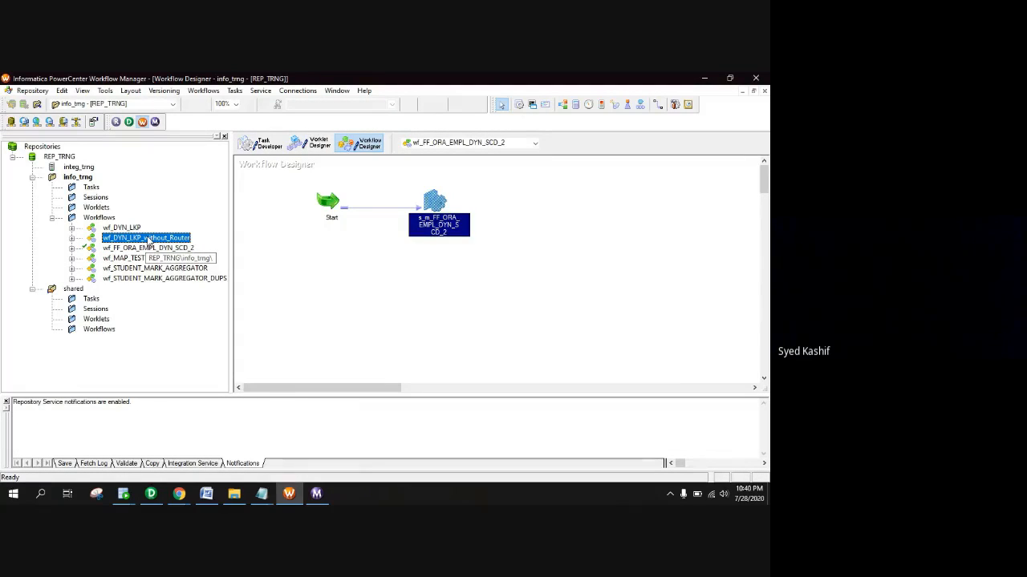
right_click(148, 239)
double_click(129, 239)
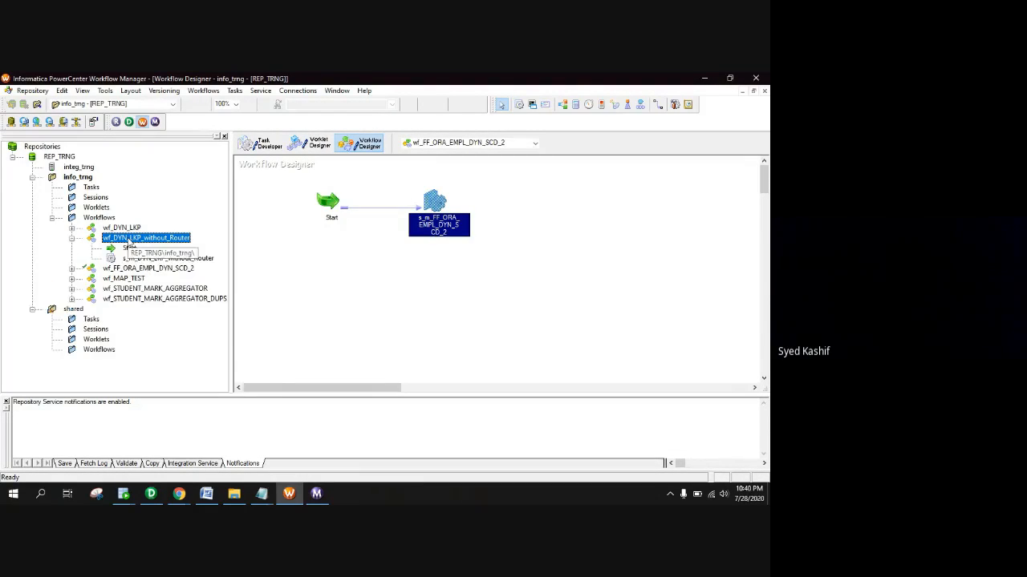
right_click(128, 239)
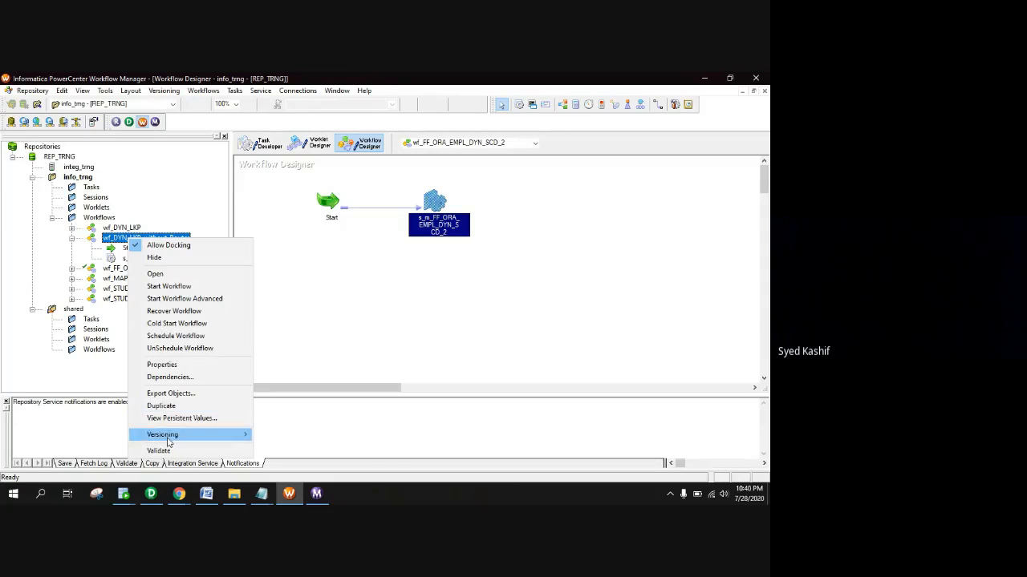
mouse_move(173, 437)
left_click(283, 452)
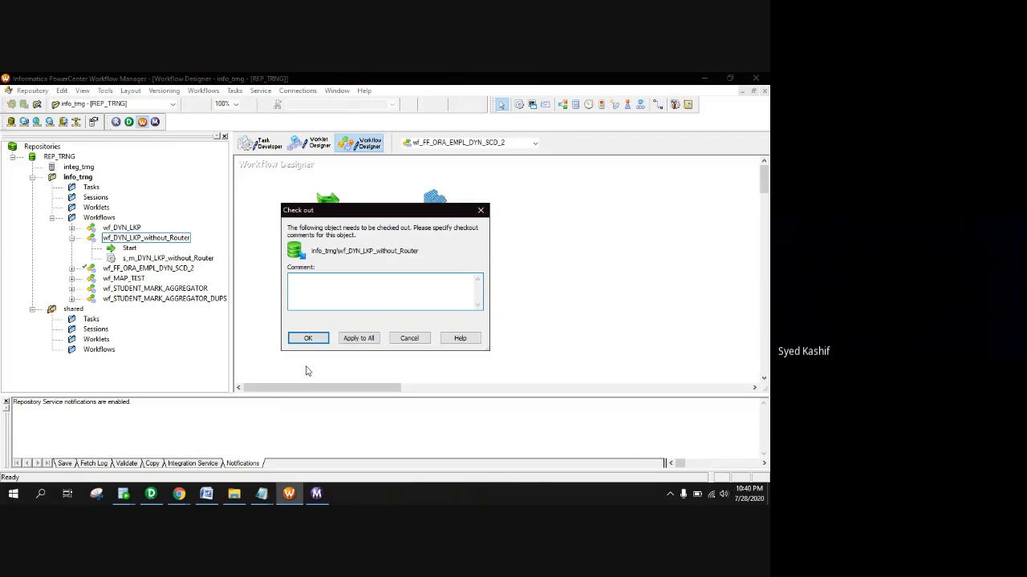
left_click(409, 337)
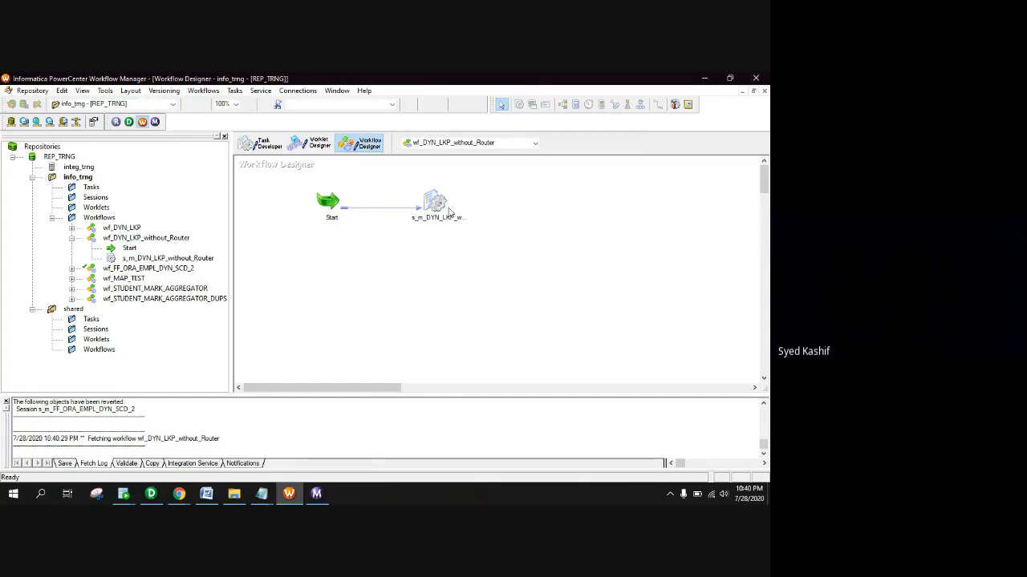
left_click(440, 207)
In the session's Mapping tab, review LKPTRANS cache properties and UPDTRANS settings, then accept with OK
double_click(434, 202)
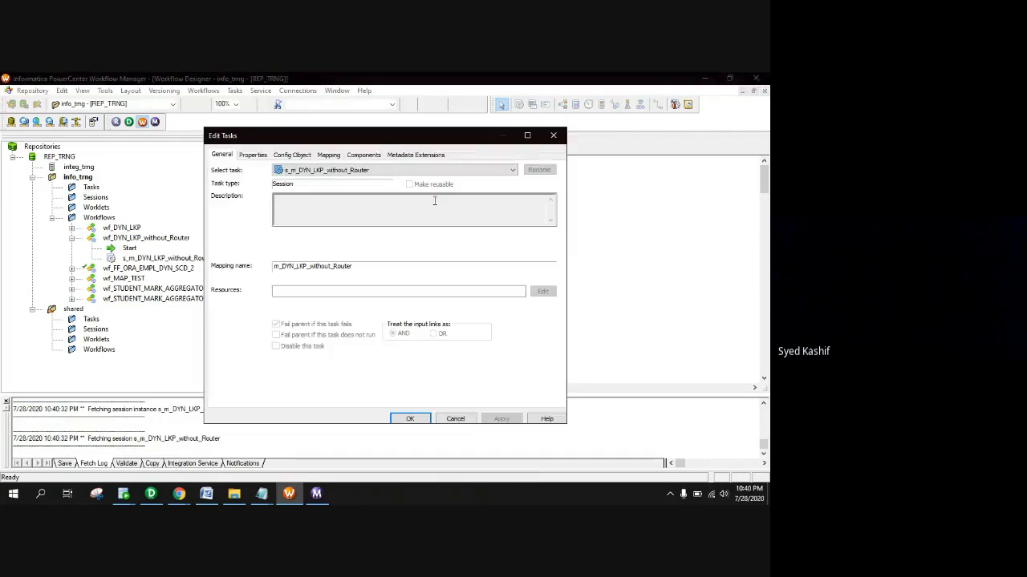
left_click(329, 157)
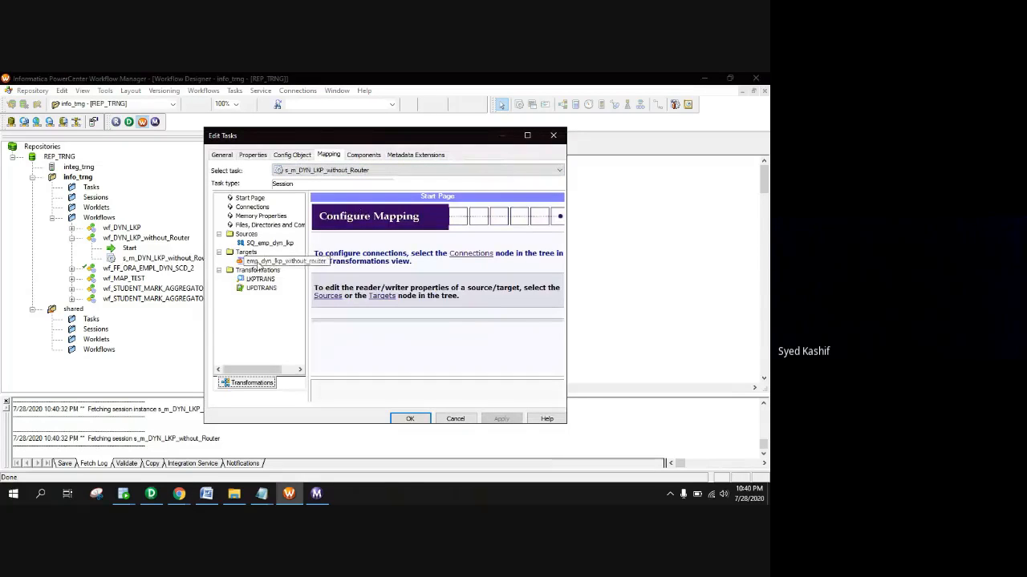
left_click(273, 260)
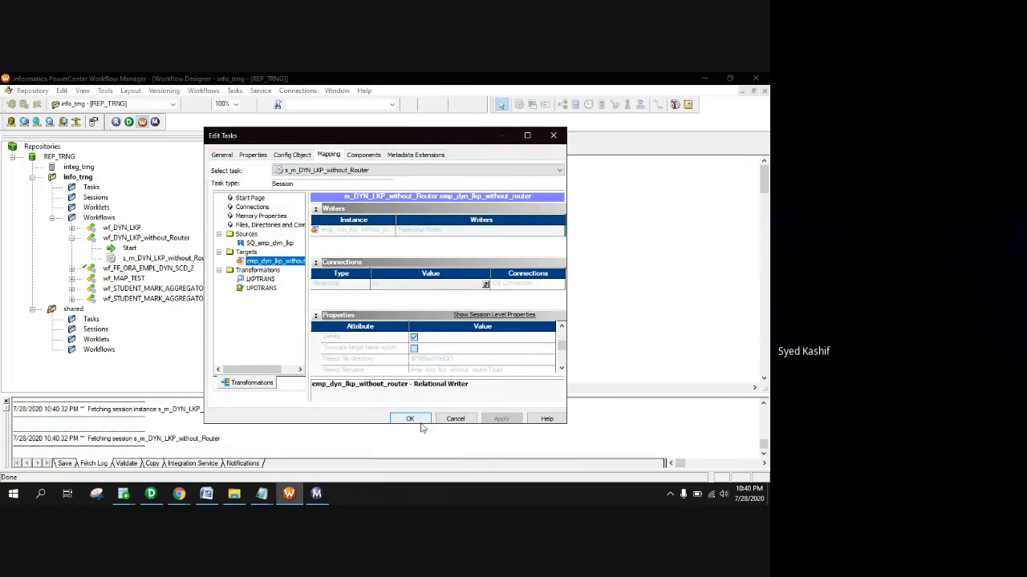
left_click(272, 279)
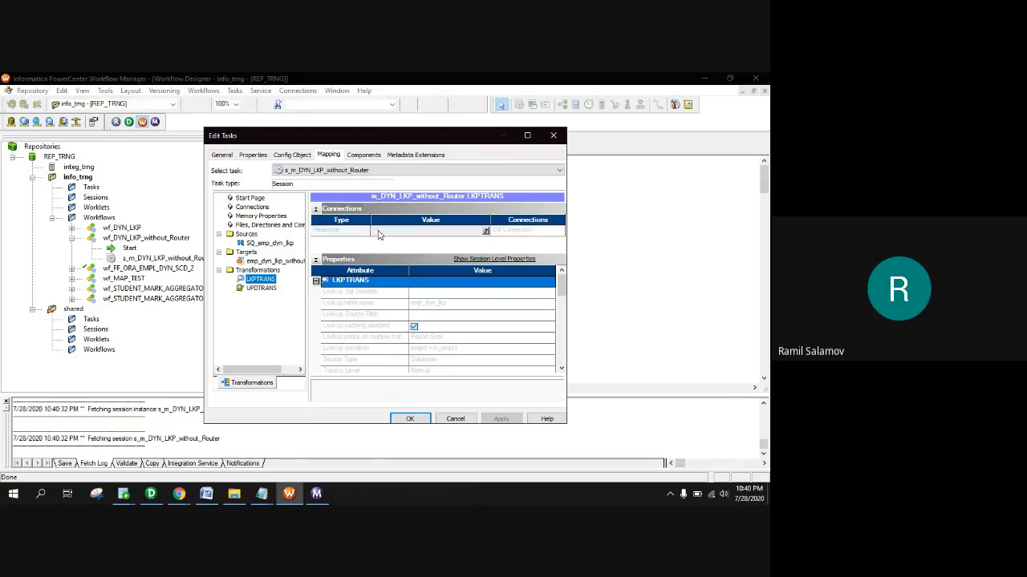
scroll(463, 349, "down", 1)
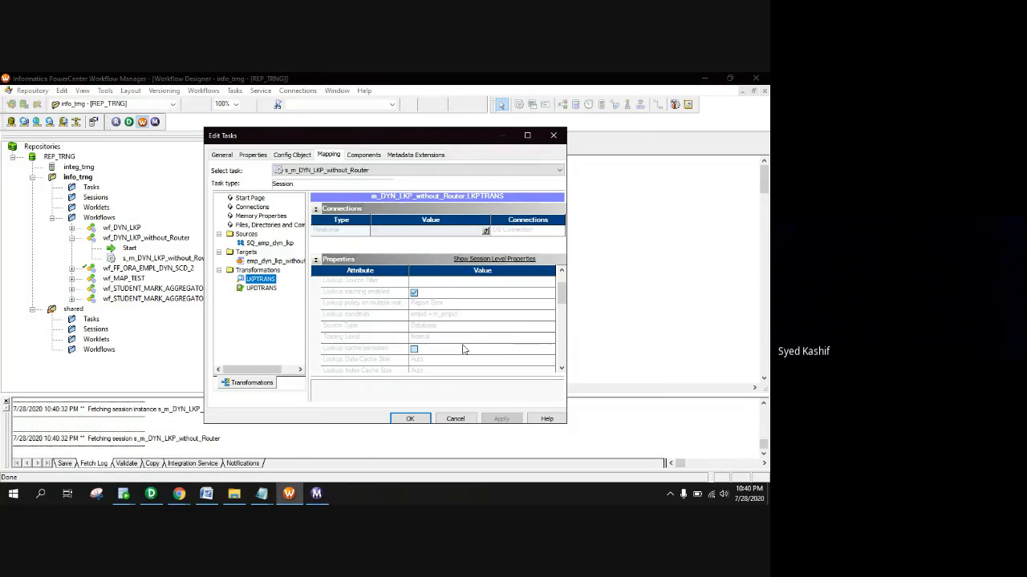
scroll(462, 349, "down", 1)
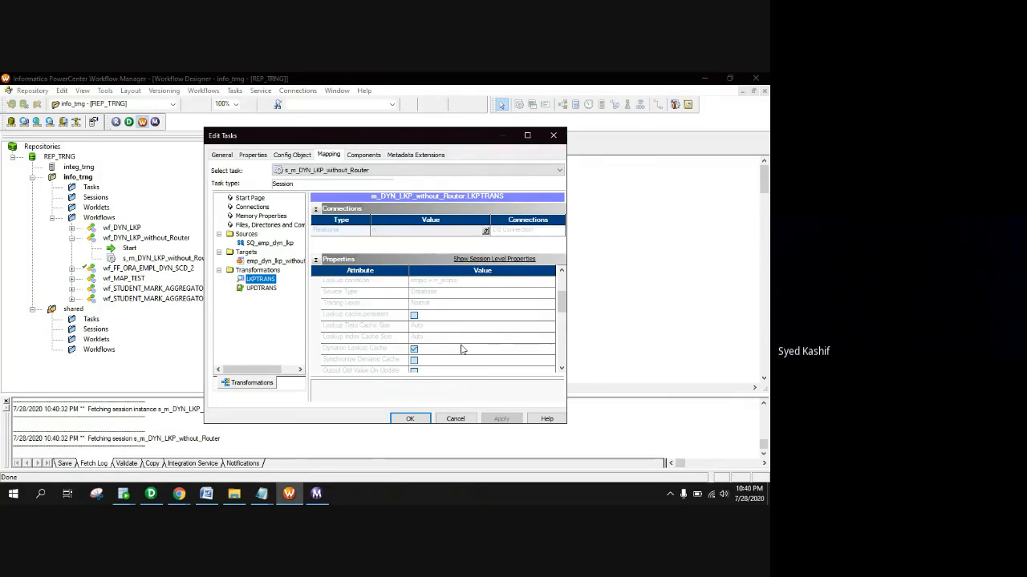
scroll(461, 349, "down", 1)
scroll(377, 333, "down", 1)
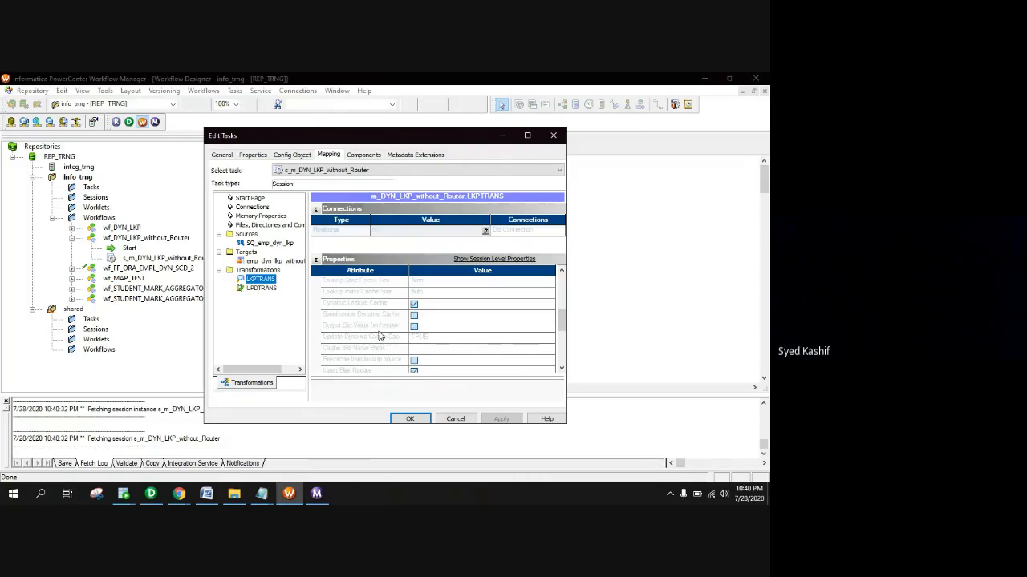
scroll(418, 371, "down", 1)
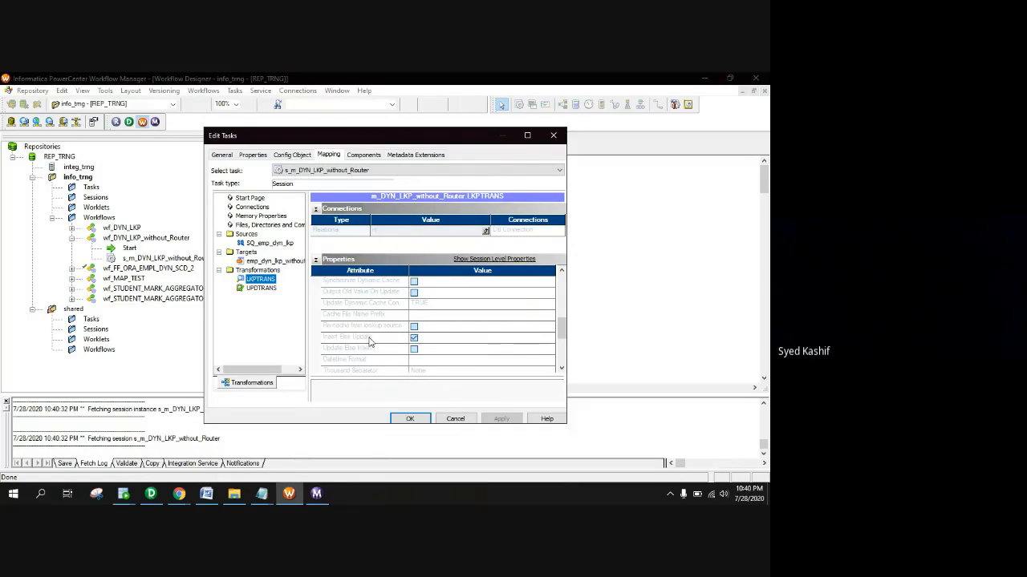
left_click(264, 288)
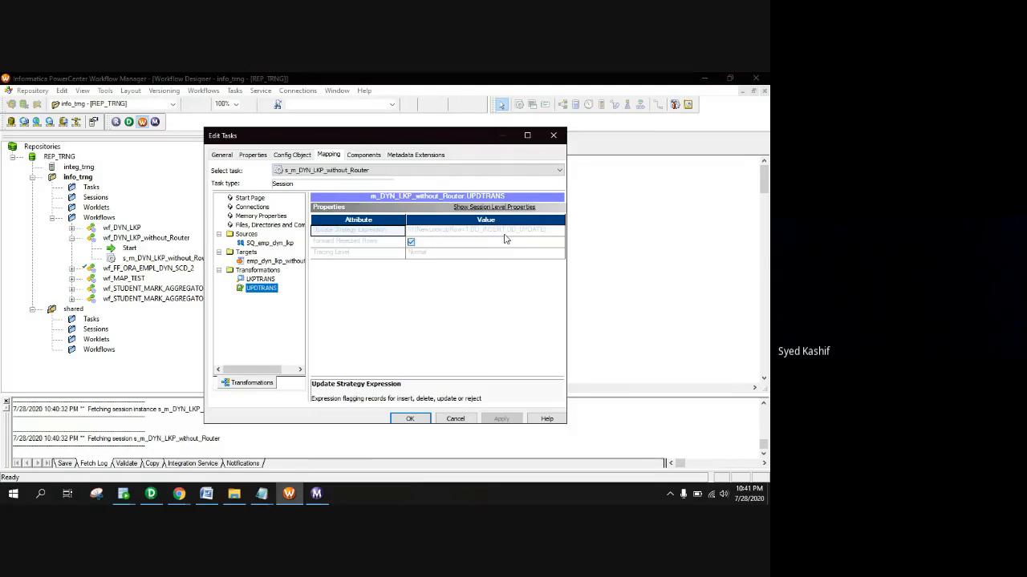
left_click(409, 419)
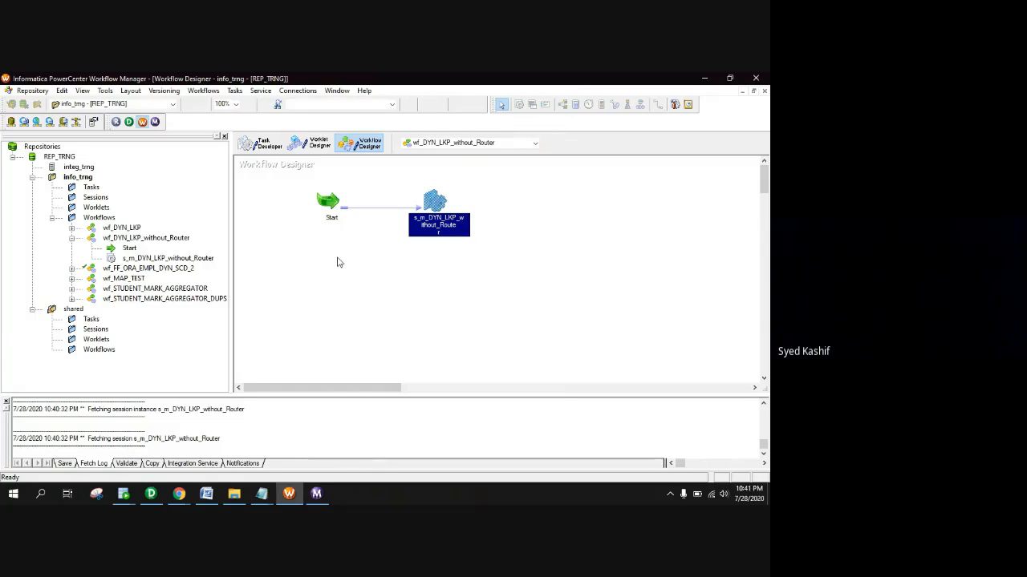
Refresh the EMP_DYN_LKP_WITHOUT_ROUTER data in SQL Developer to show it empty
mouse_move(125, 491)
left_click(166, 441)
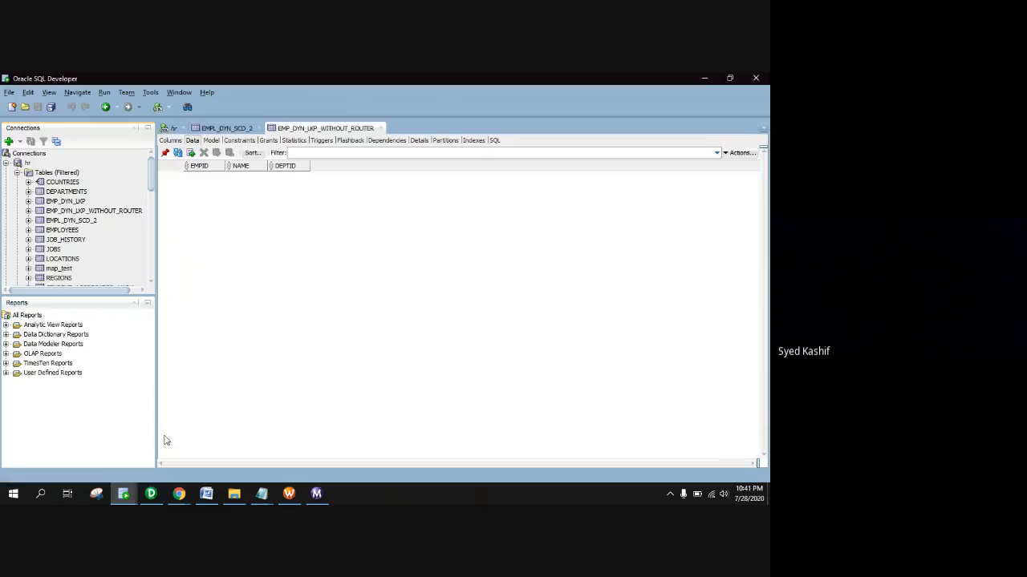
left_click(178, 152)
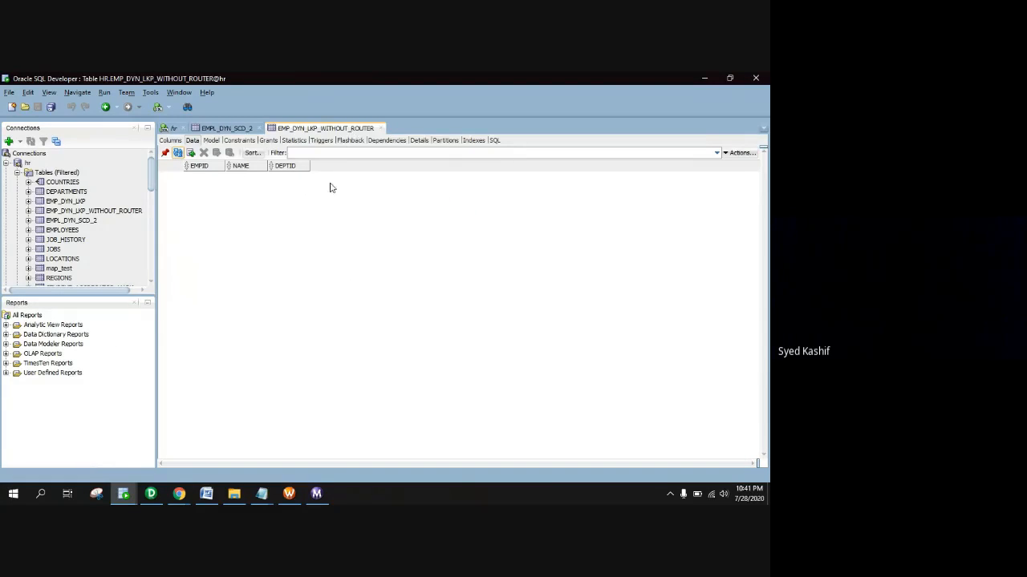
Close emp_dyn_lkp.txt and the assignment notes in Notepad, and minimize the dyn_lkp folder
left_click(234, 494)
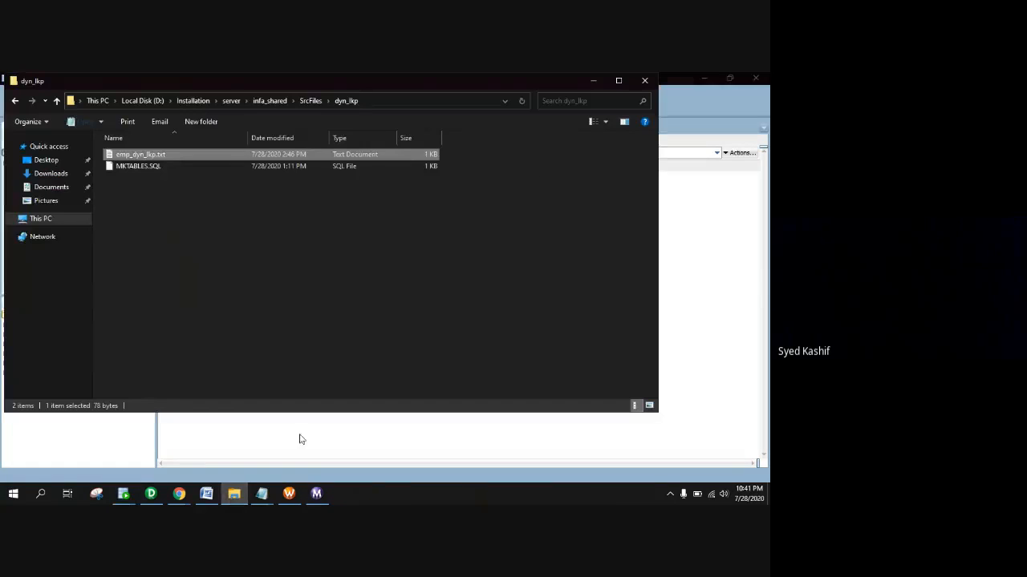
mouse_move(262, 494)
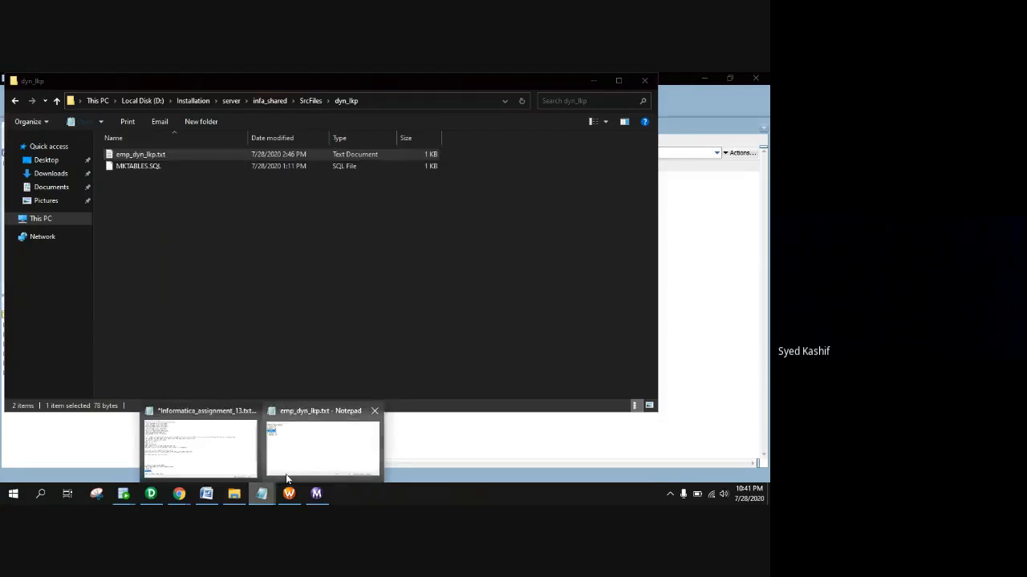
left_click(302, 466)
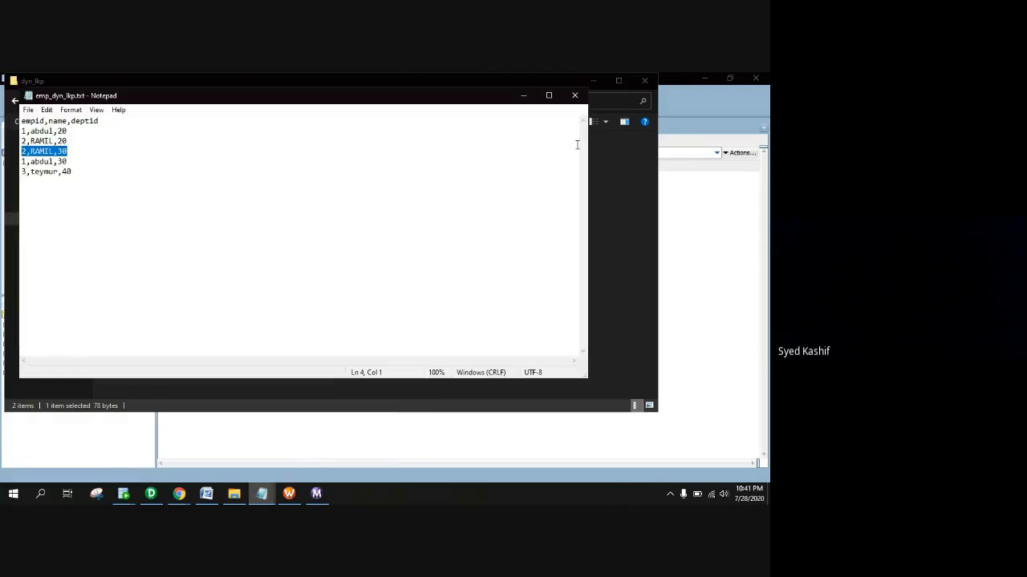
left_click(575, 94)
left_click(259, 502)
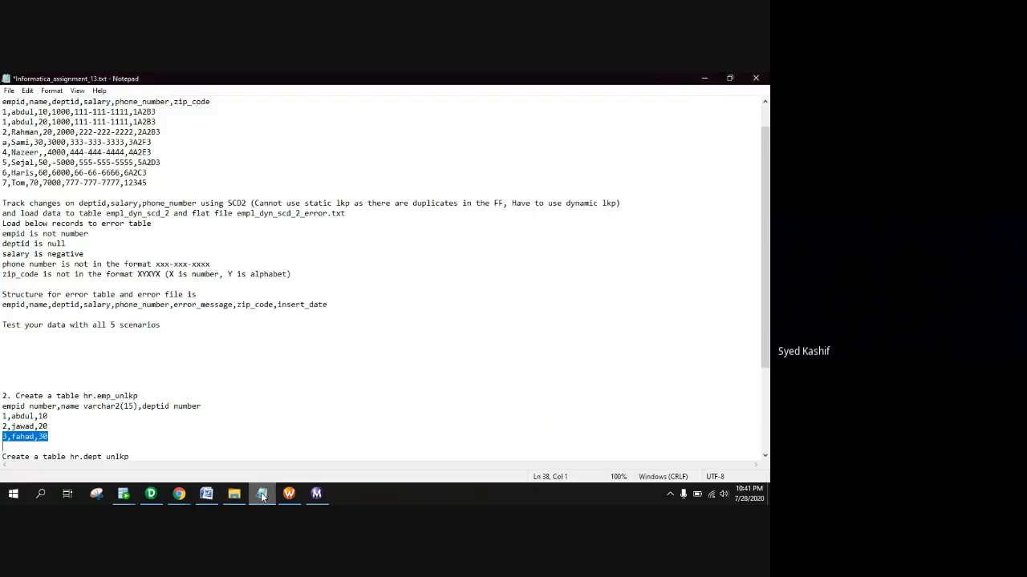
key("alt+F4")
left_click(355, 291)
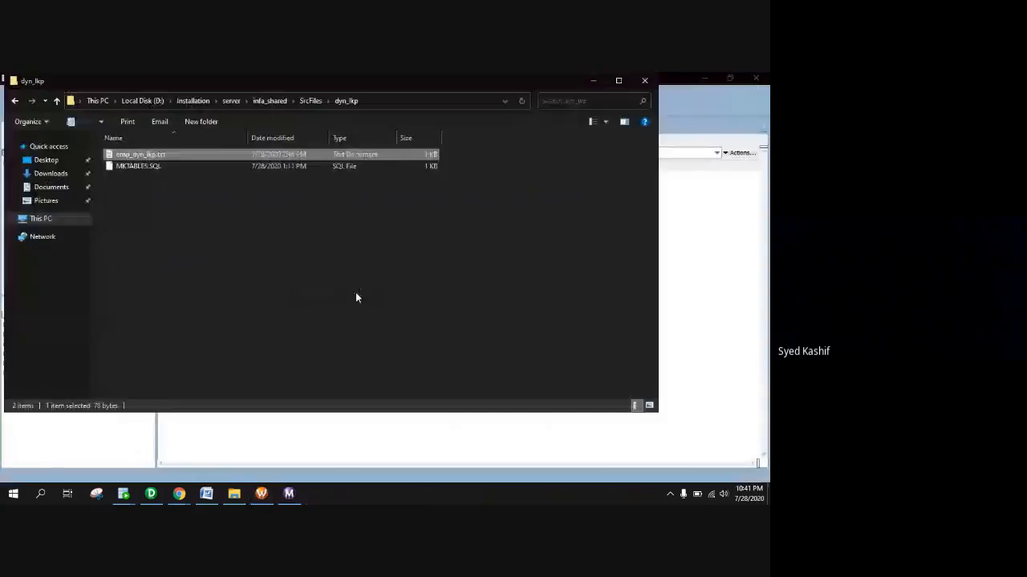
left_click(594, 81)
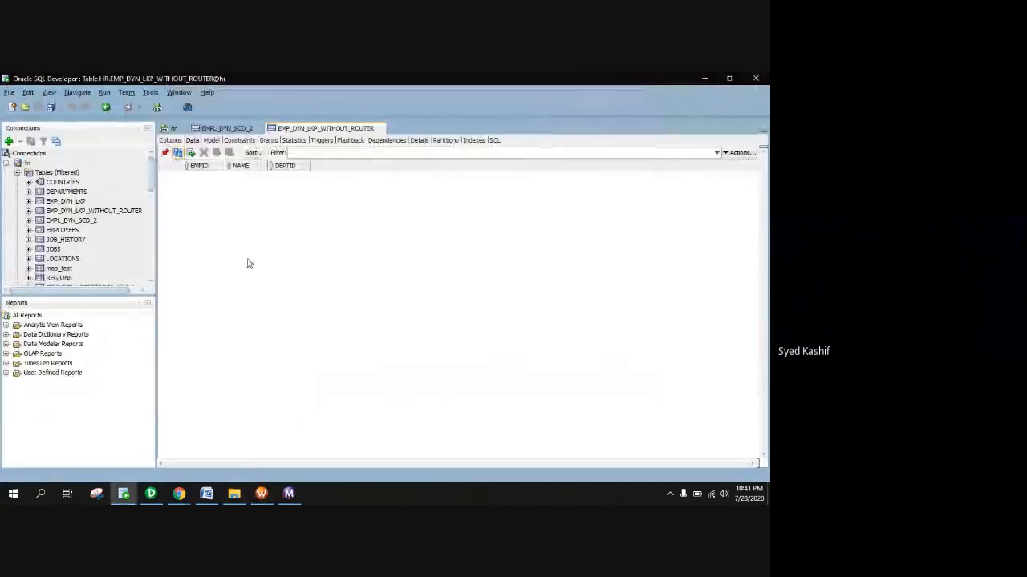
Rerun wf_DYN_LKP_without_Router and check the target statistics: 5 applied rows, 1 affected
left_click(262, 493)
right_click(336, 226)
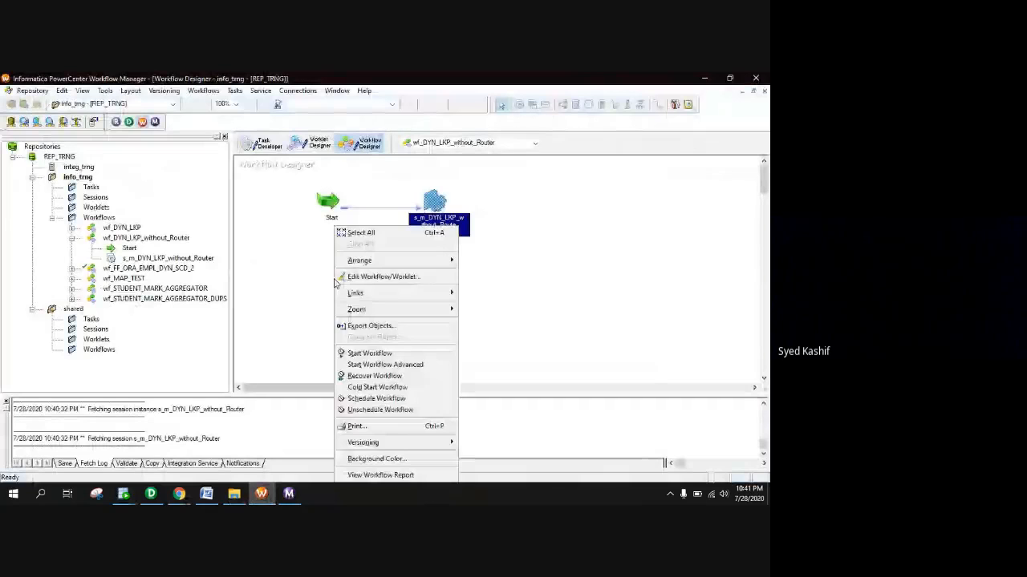
left_click(368, 354)
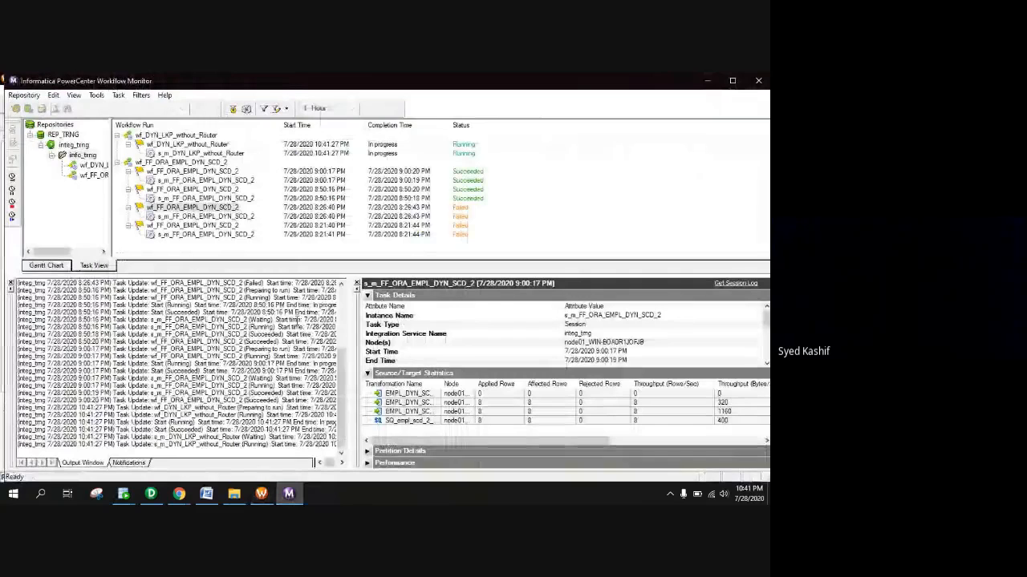
left_click(241, 154)
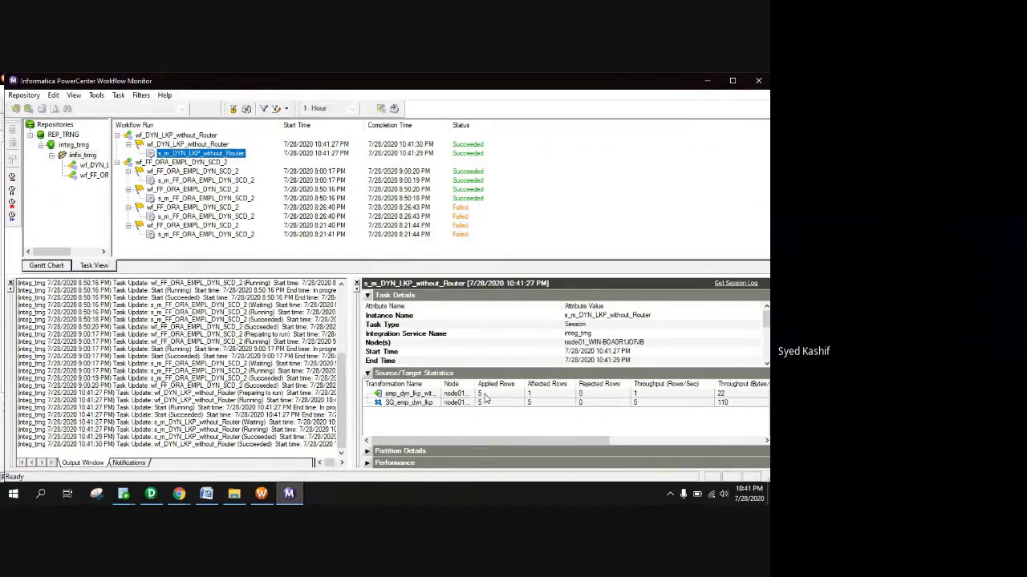
left_click(481, 395)
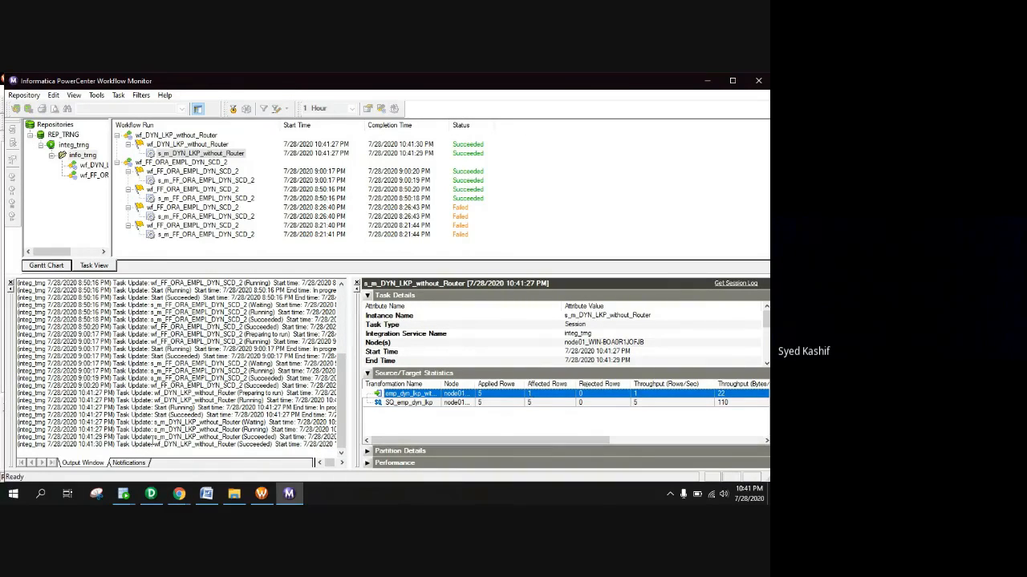
Glance at the target table in SQL Developer, then request the latest session log in Workflow Monitor
mouse_move(123, 493)
left_click(184, 440)
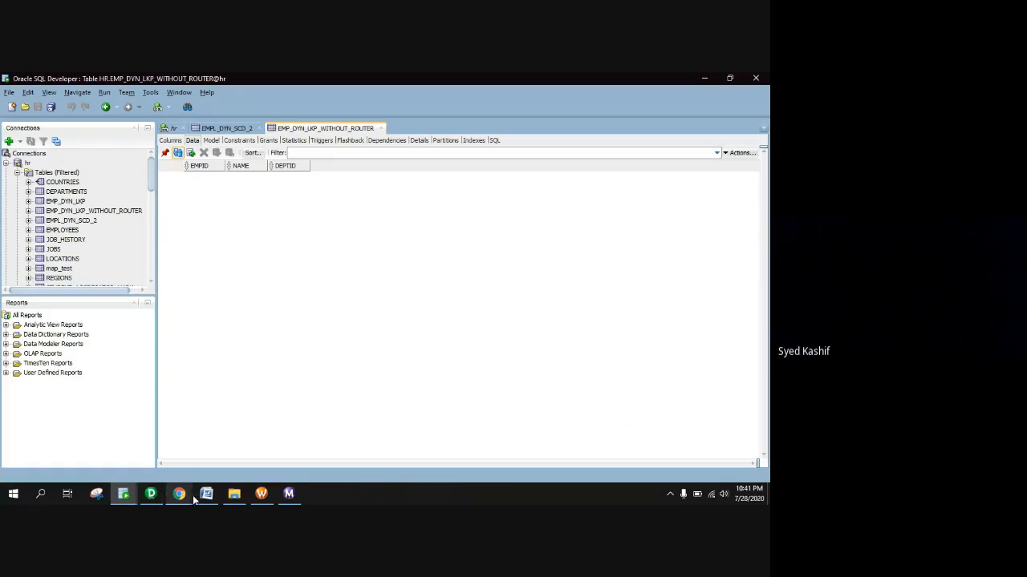
left_click(261, 494)
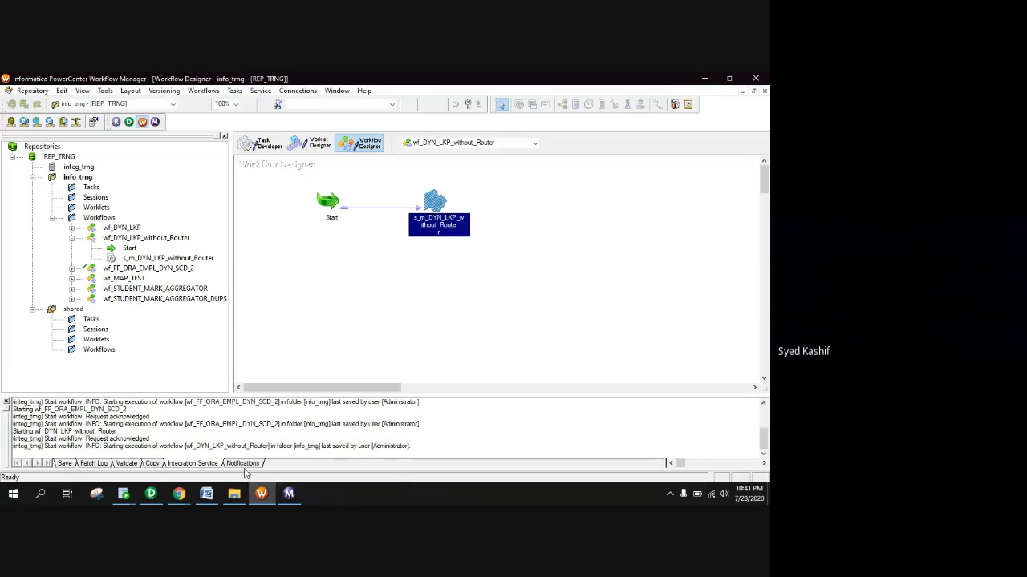
left_click(289, 494)
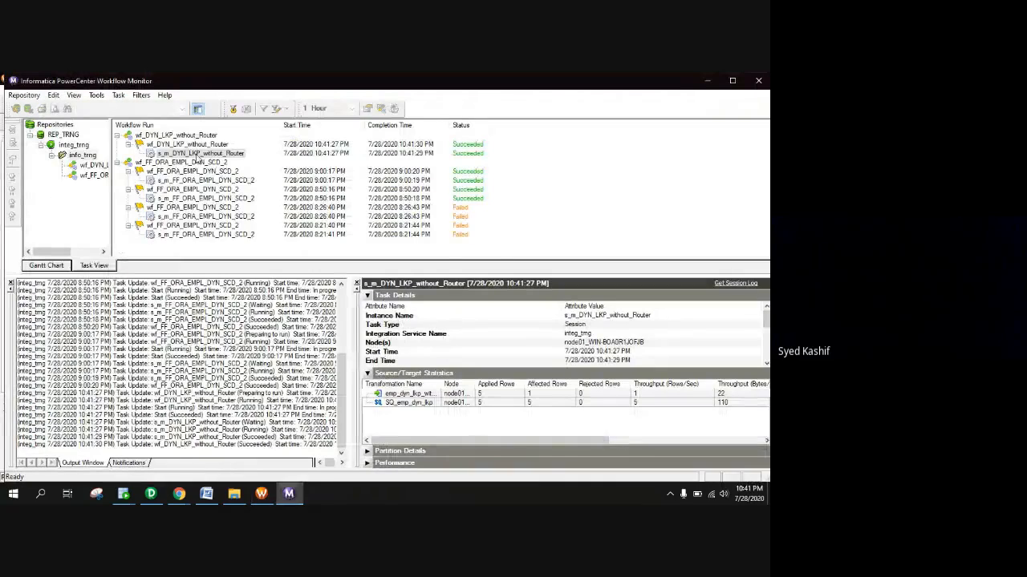
right_click(195, 154)
left_click(248, 293)
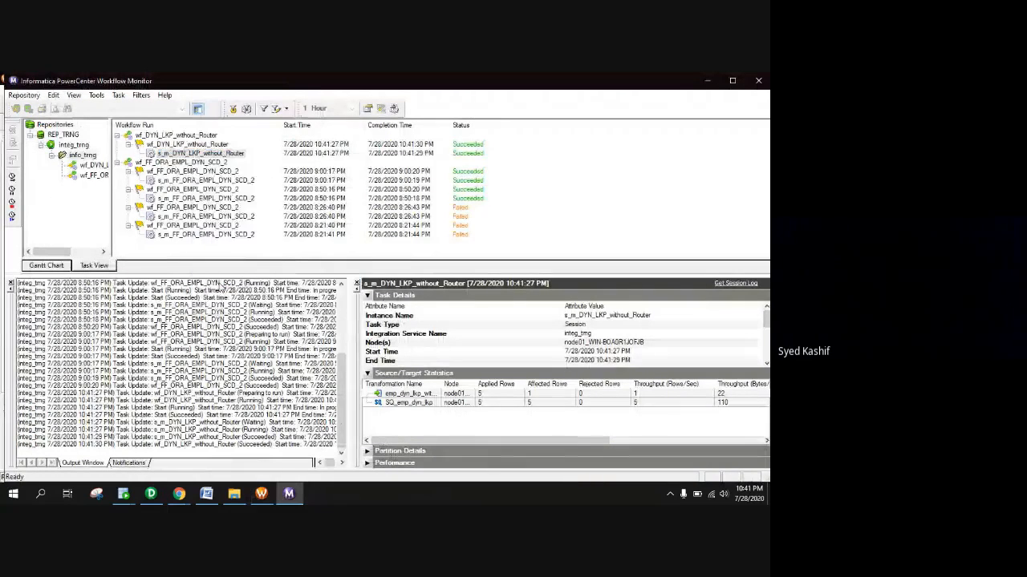
Maximize the session log and find the load summary: 1 row inserted, 4 updated
left_click(380, 109)
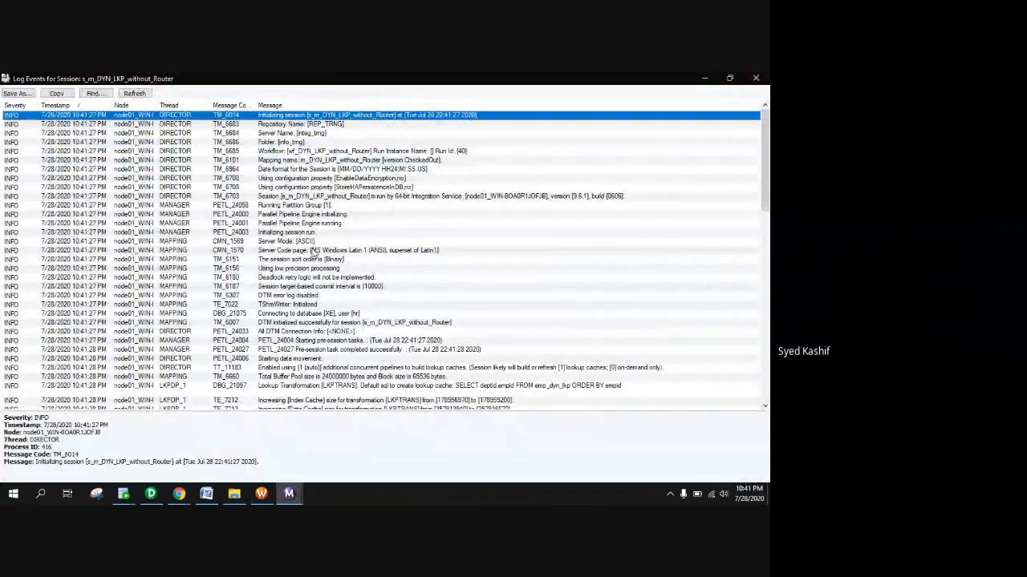
scroll(314, 255, "down", 1)
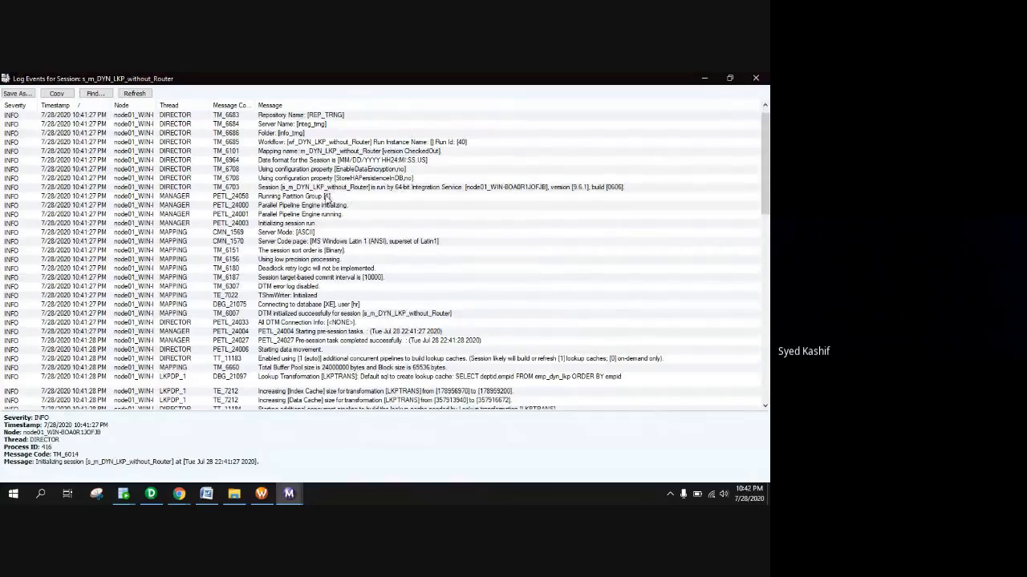
scroll(328, 201, "down", 10)
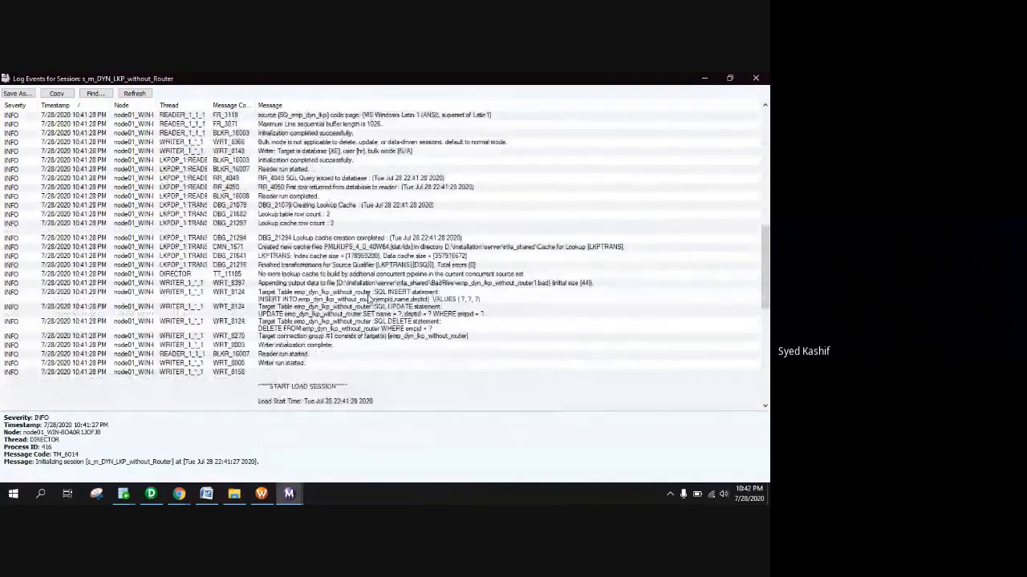
scroll(368, 299, "down", 15)
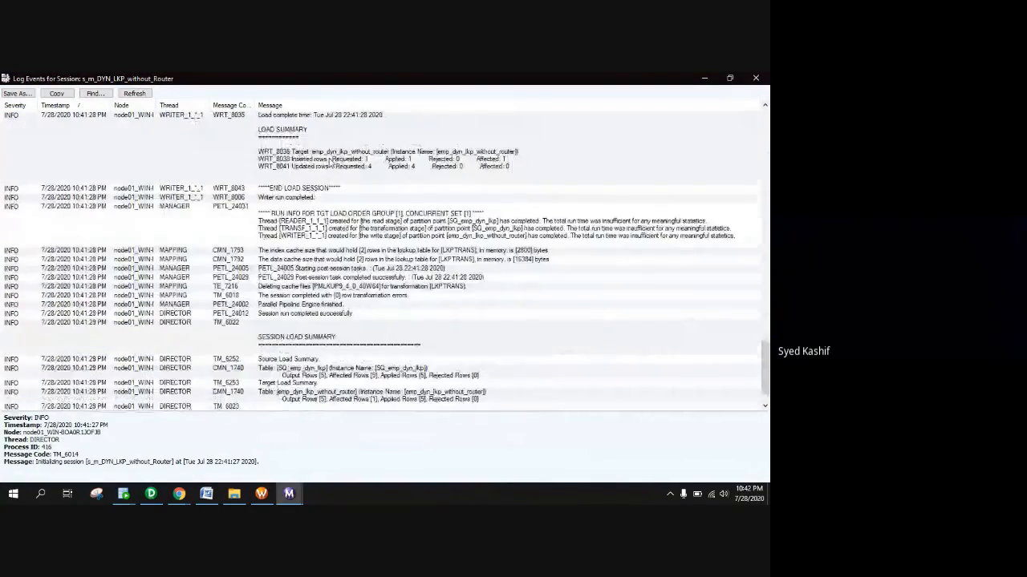
scroll(277, 150, "up", 2)
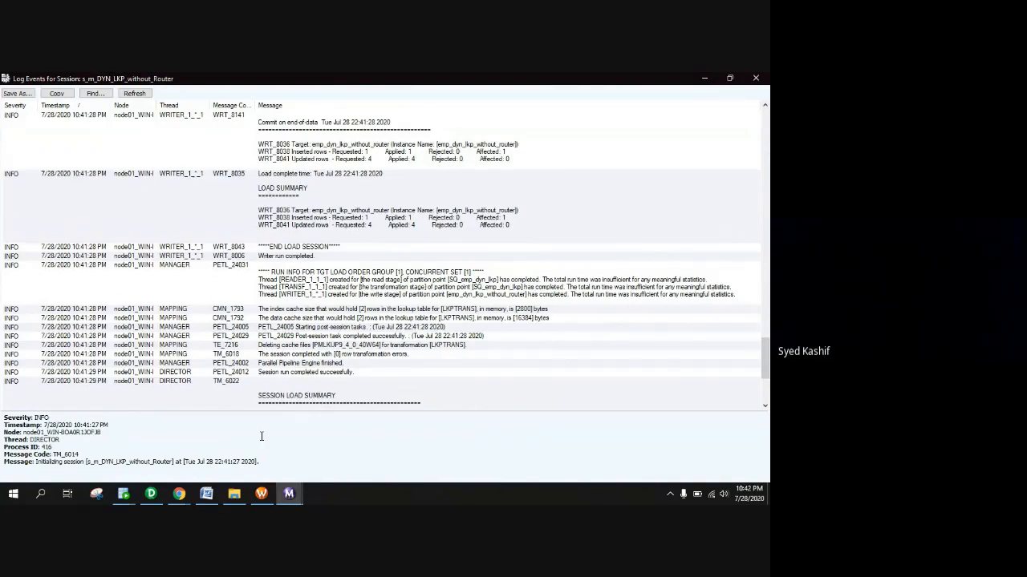
Refresh EMP_DYN_LKP_WITHOUT_ROUTER's data to show one row: empid 3, department 40
mouse_move(123, 493)
left_click(190, 445)
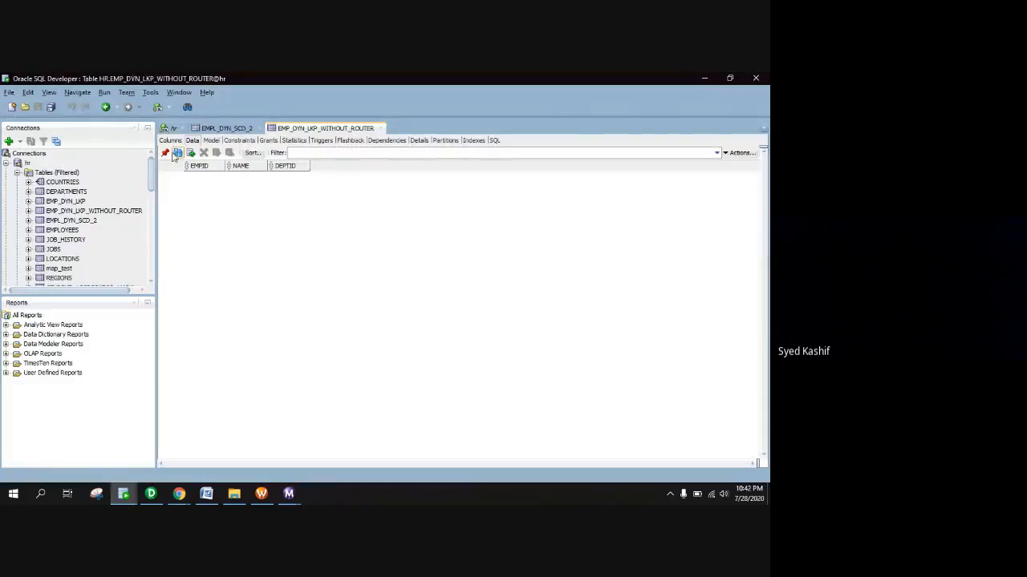
left_click(176, 153)
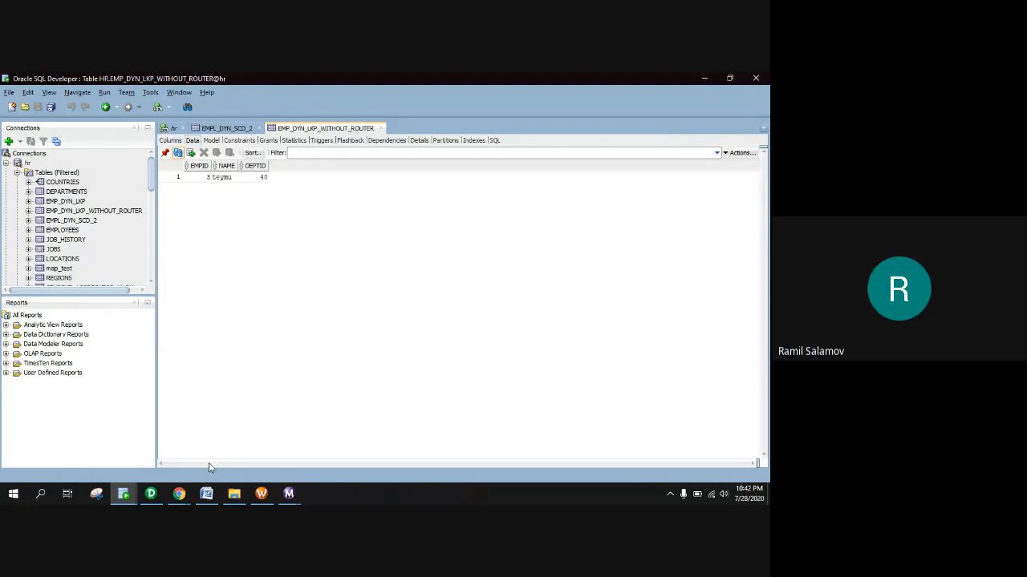
left_click(156, 498)
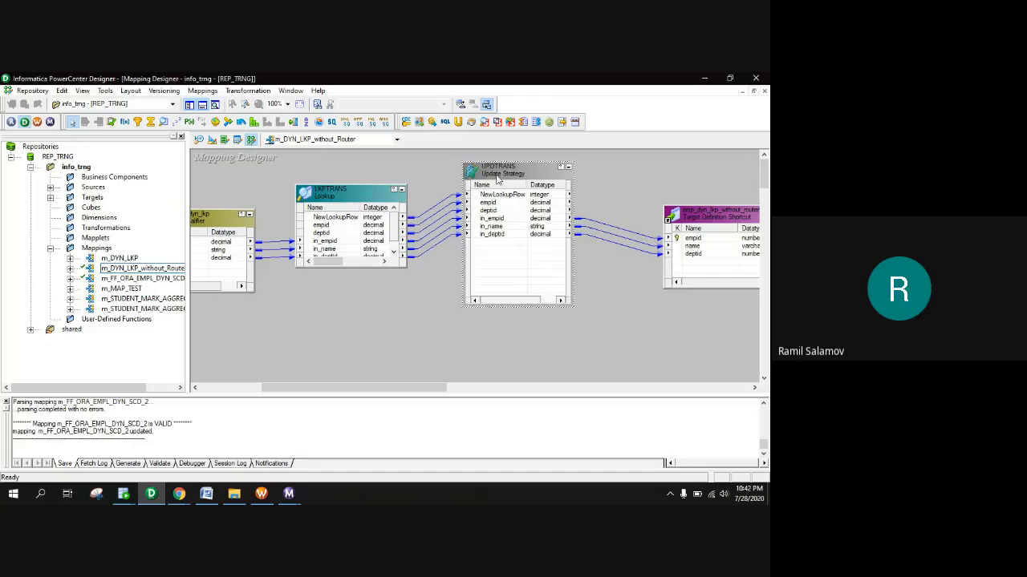
Confirm UPDTRANS still uses IIF(NewLookupRow=1,DD_INSERT,DD_UPDATE) and that it parses cleanly
double_click(497, 172)
left_click(483, 161)
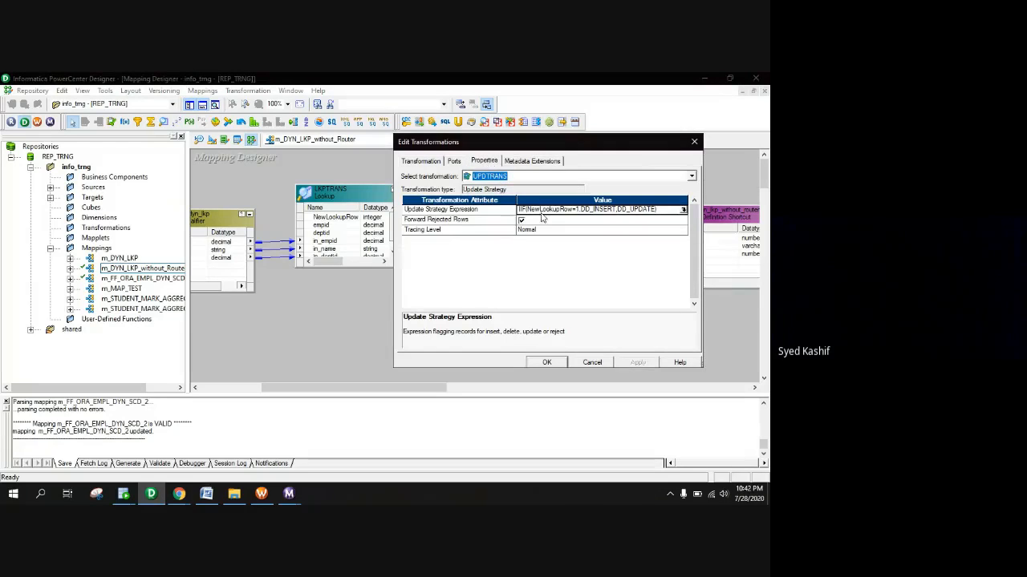
left_click(683, 209)
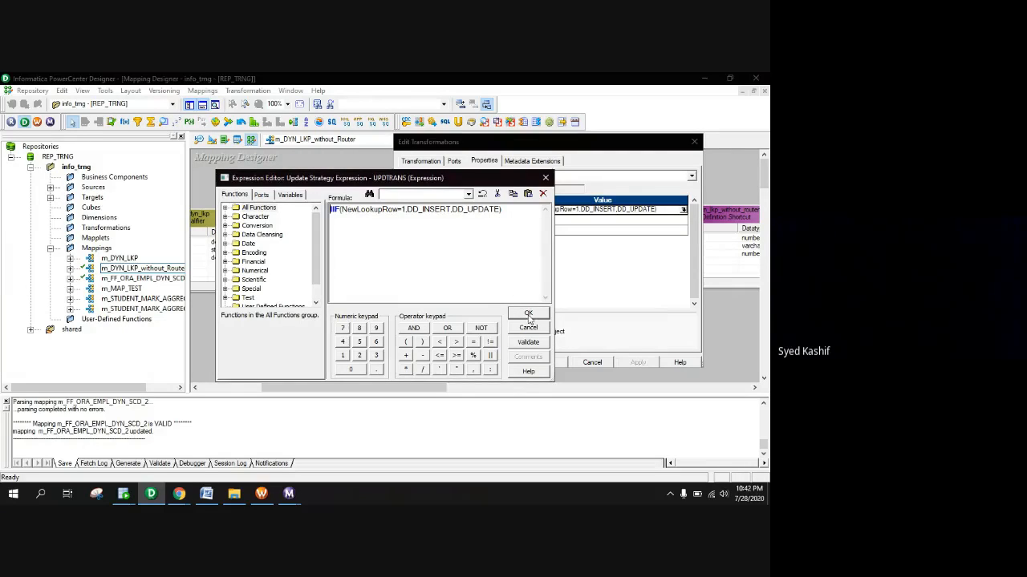
left_click(528, 313)
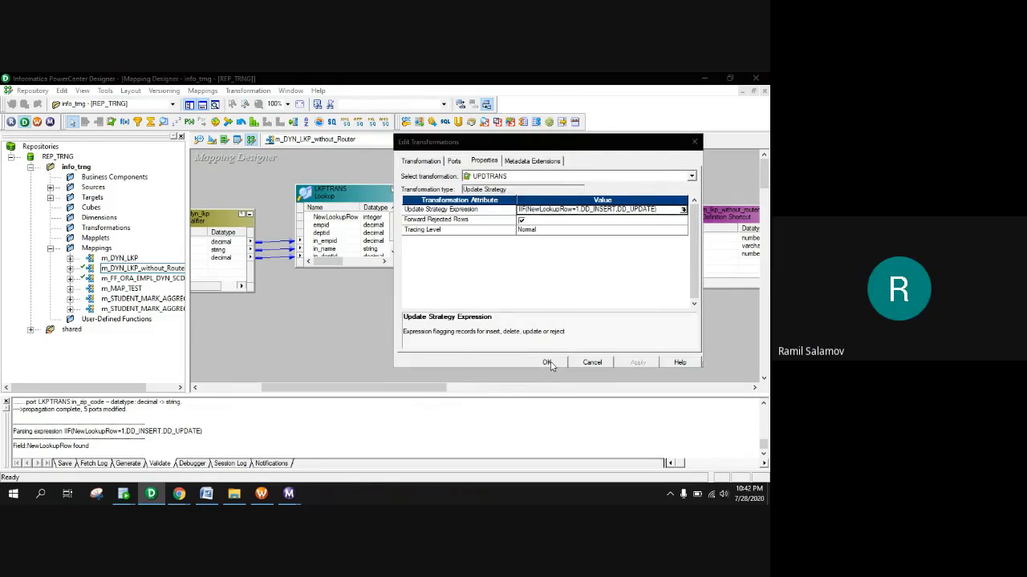
left_click(550, 365)
double_click(346, 196)
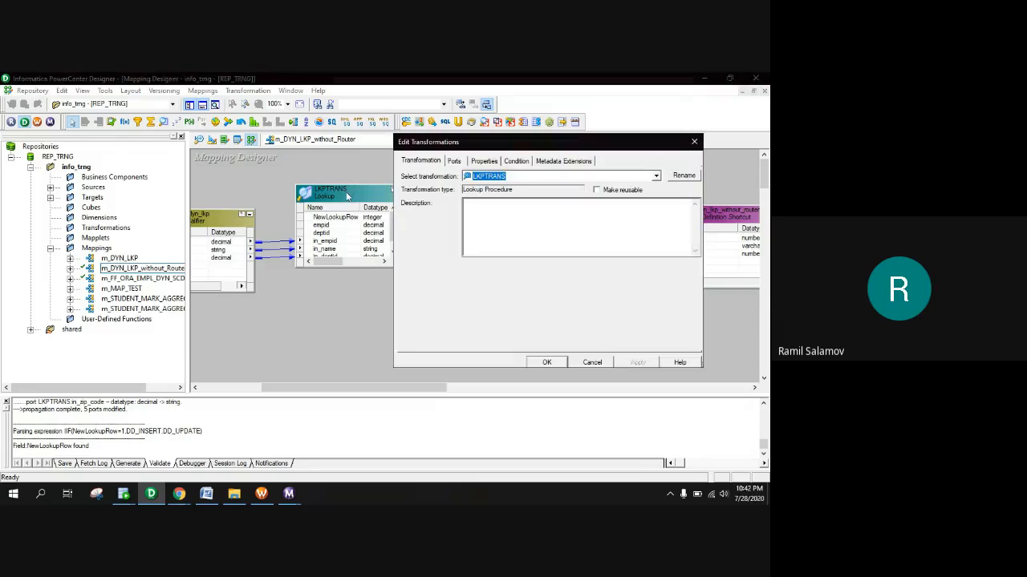
Review LKPTRANS's ports, its empid = in_empid condition and lookup properties, then close it
left_click(483, 161)
left_click(454, 161)
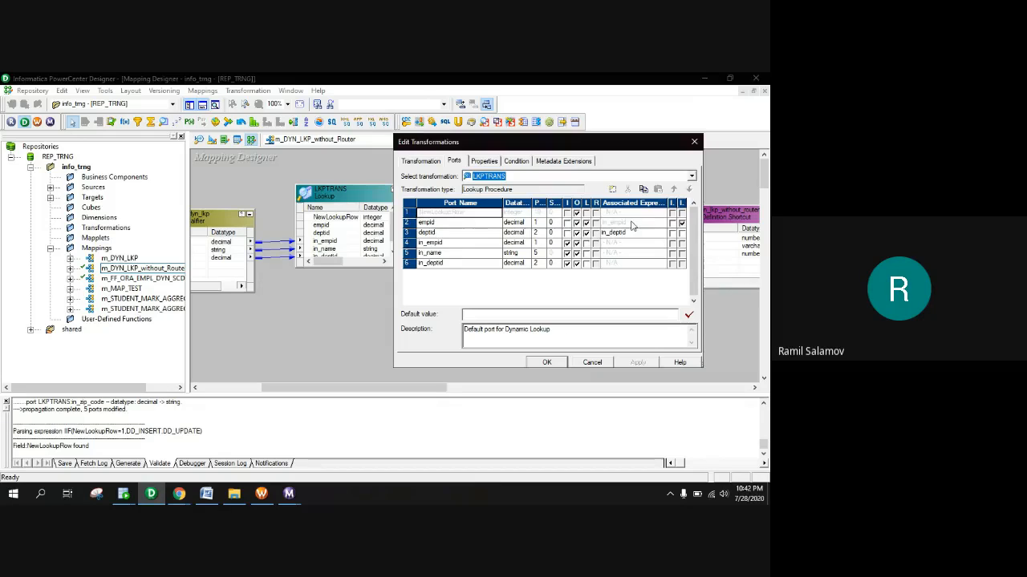
left_click(520, 161)
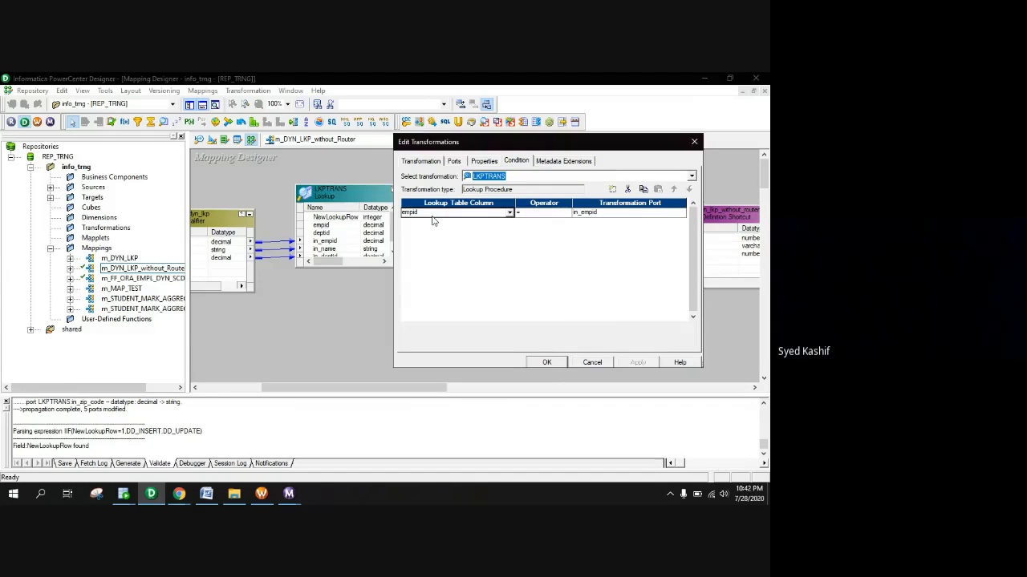
left_click(483, 161)
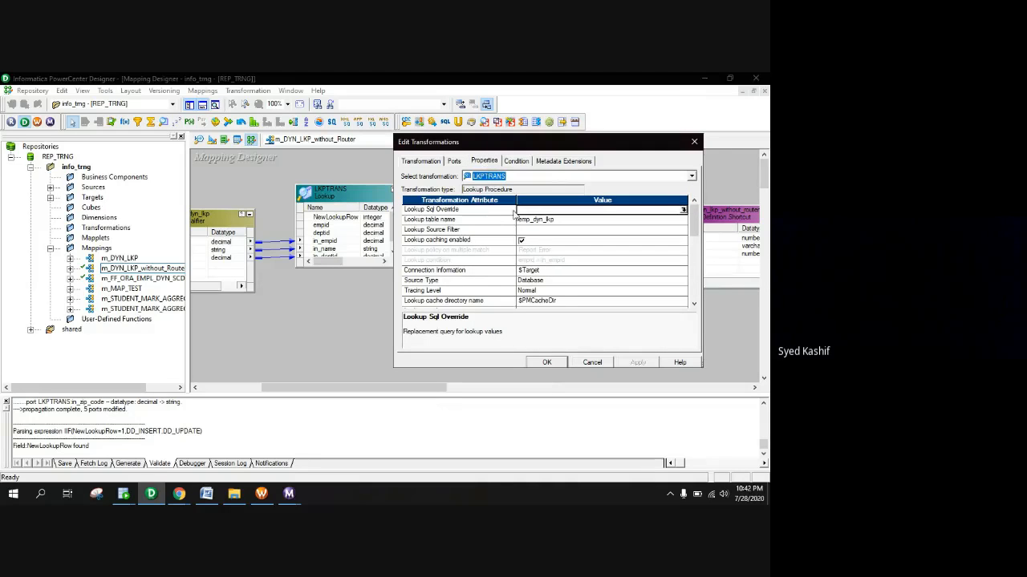
left_click(454, 162)
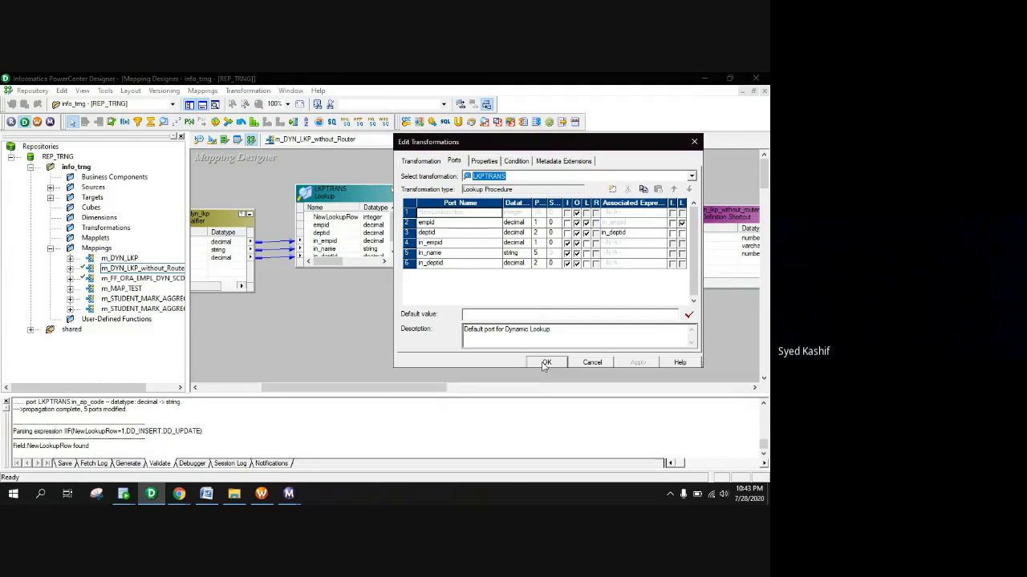
left_click(591, 362)
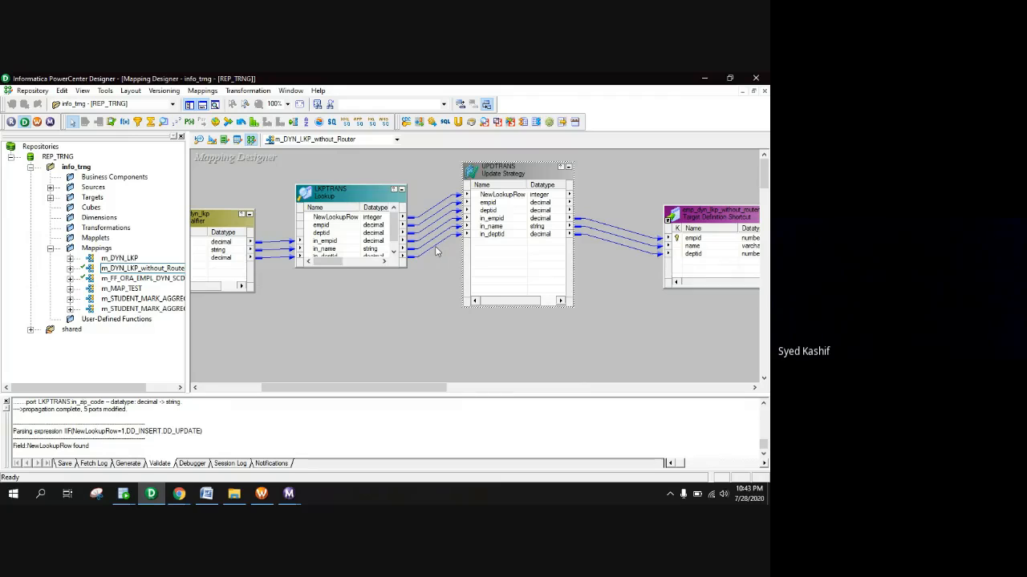
Delete the three Source Qualifier links into LKPTRANS and make room on the canvas
left_click_drag(345, 194, 378, 193)
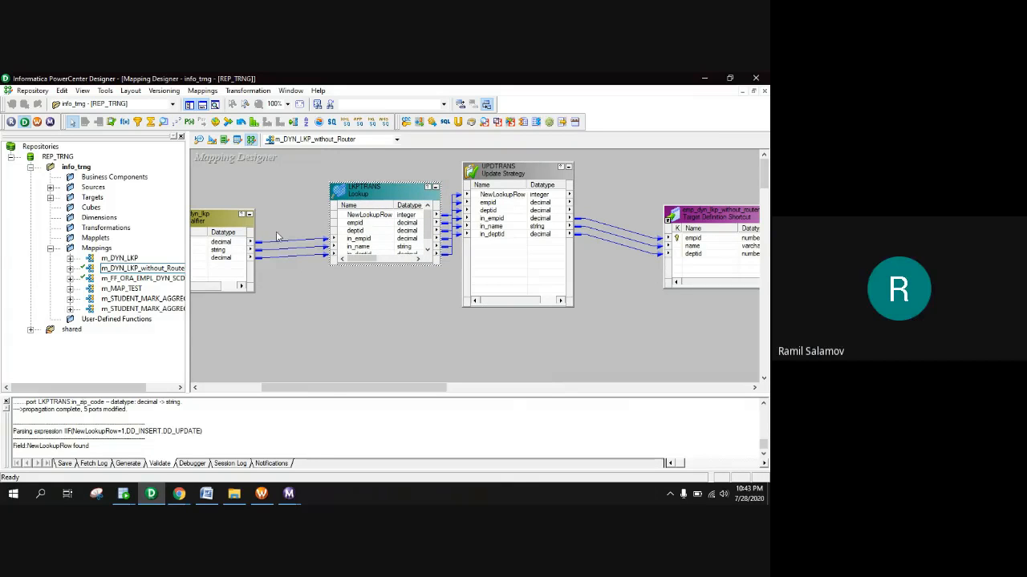
left_click_drag(291, 218, 291, 284)
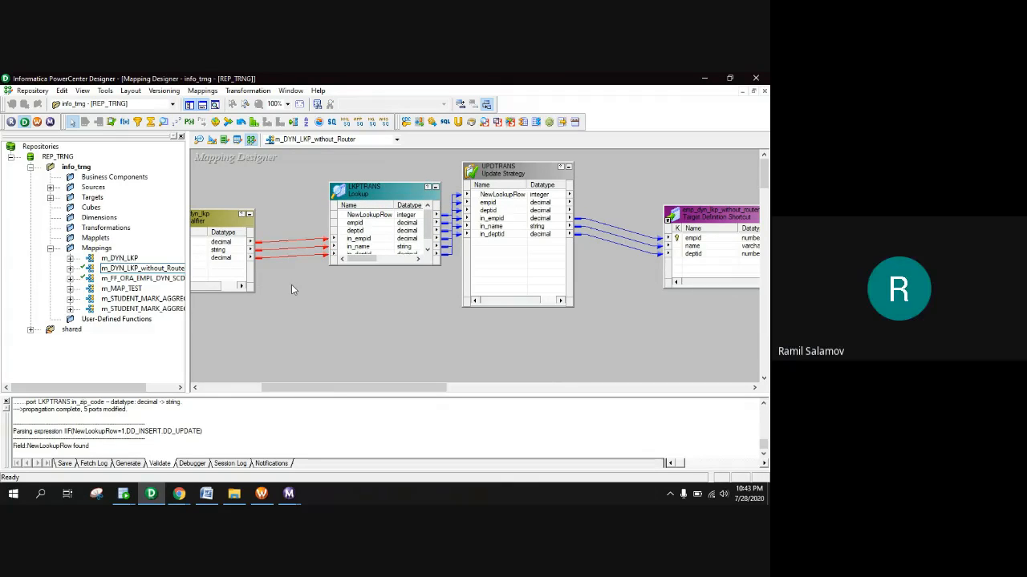
key("Delete")
left_click(181, 138)
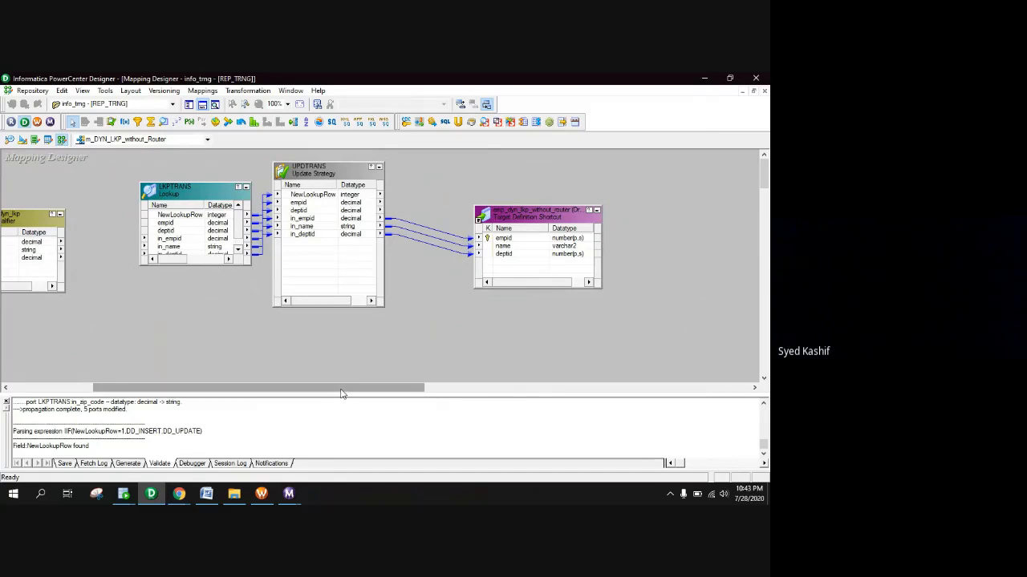
left_click_drag(341, 390, 255, 389)
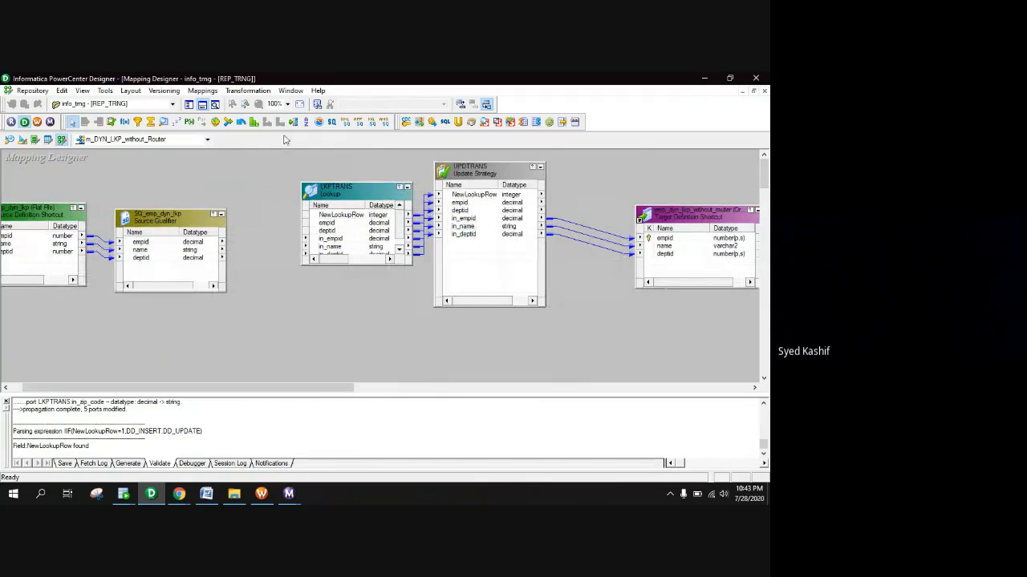
Add a Sorter and route empid, name and deptid through it into LKPTRANS
left_click(306, 122)
left_click(259, 232)
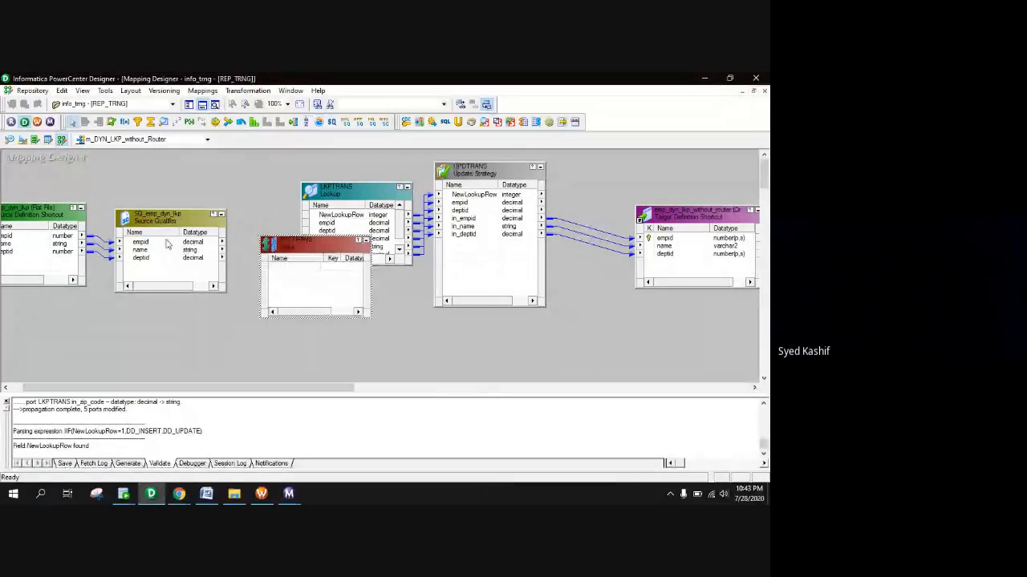
right_click(167, 242)
left_click(198, 247)
left_click_drag(187, 249, 247, 309)
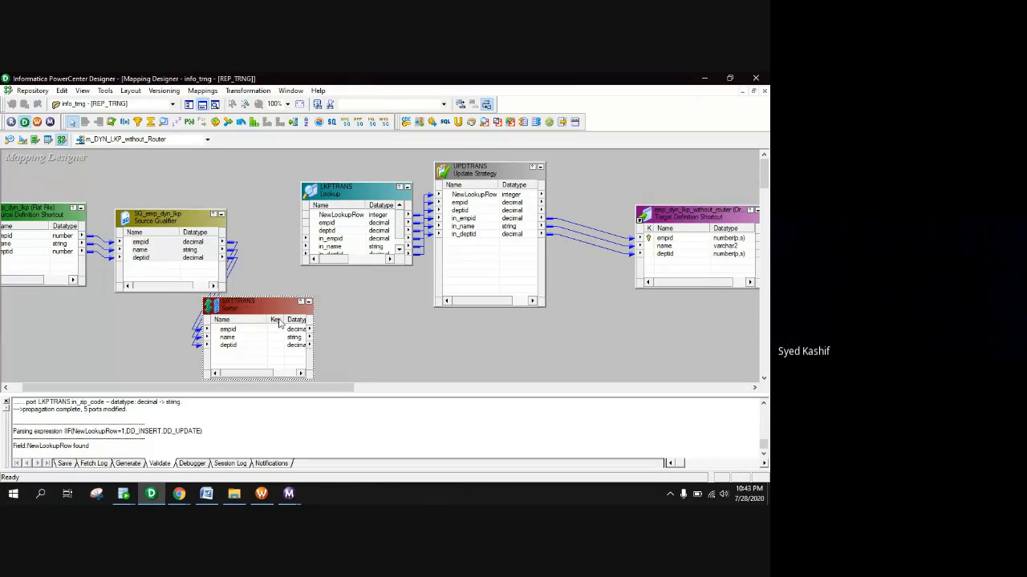
right_click(292, 332)
left_click(300, 336)
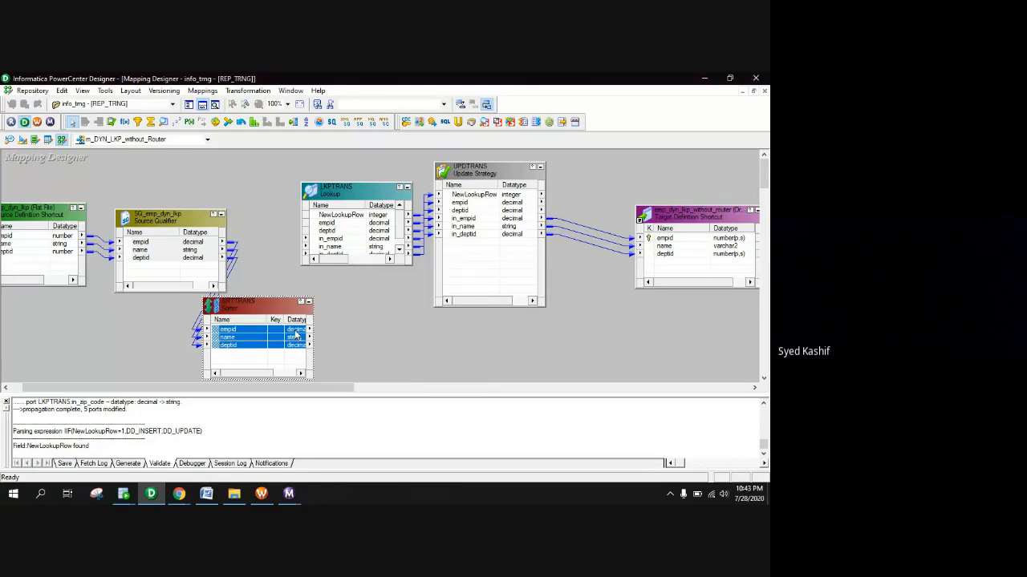
left_click_drag(294, 330, 324, 243)
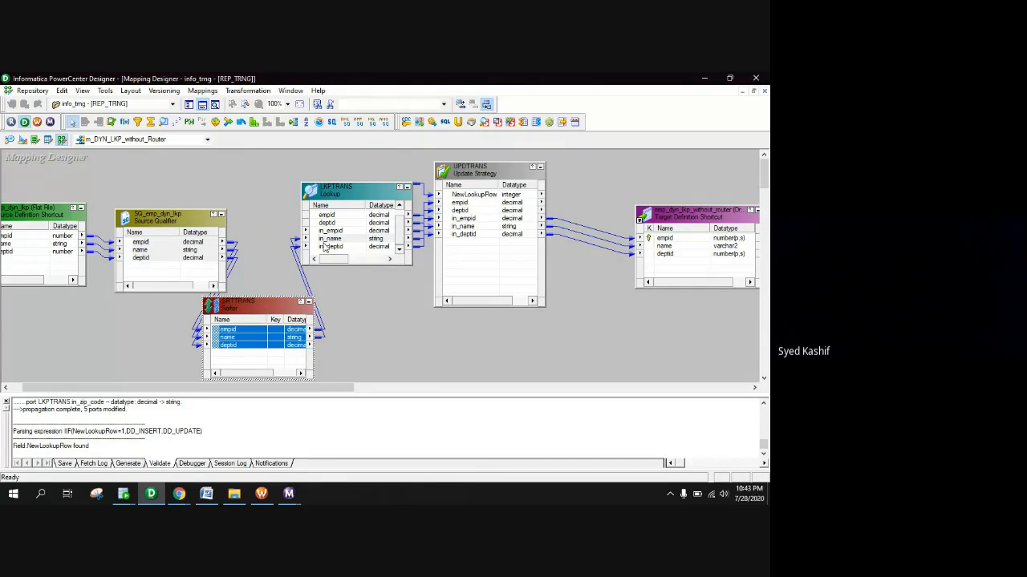
Mark empid as the SRTTRANS Sorter's key with Ascending order, then apply
double_click(261, 311)
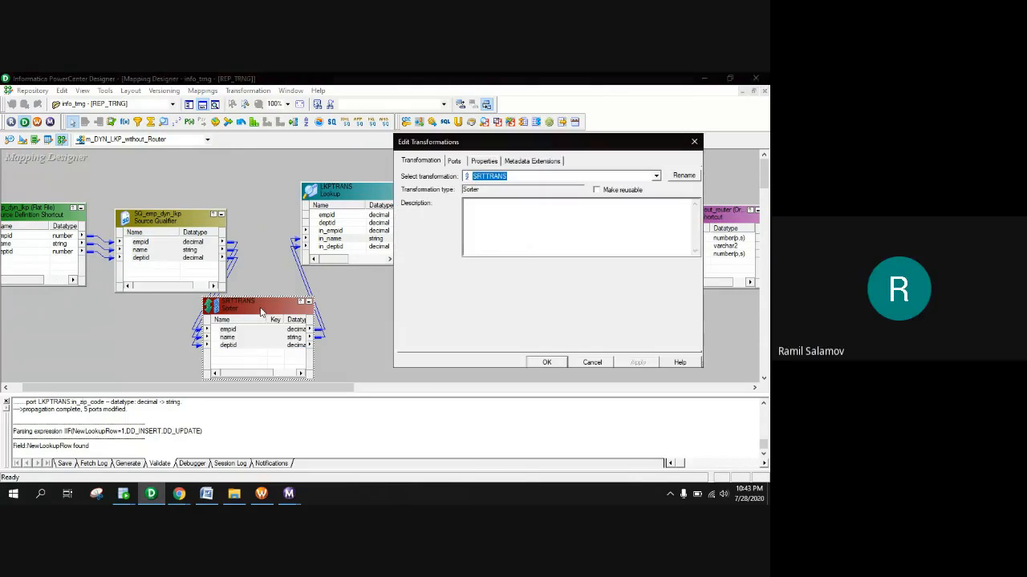
left_click(454, 161)
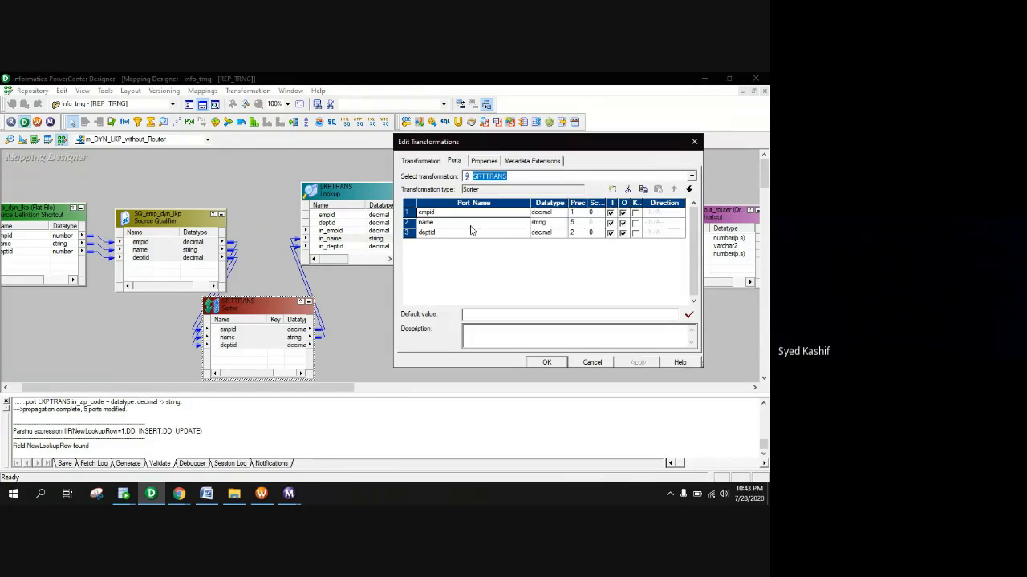
left_click(636, 213)
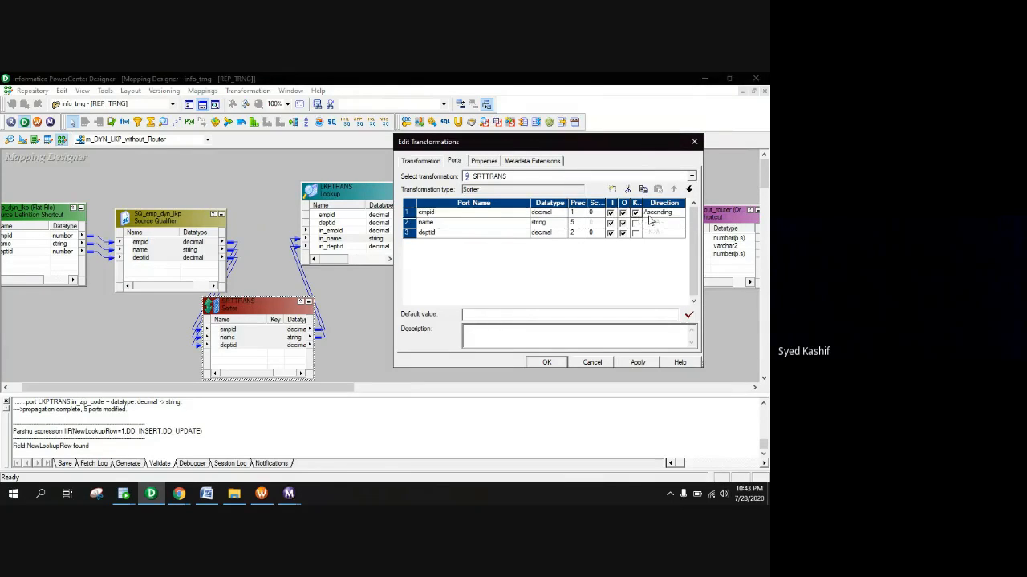
left_click(639, 363)
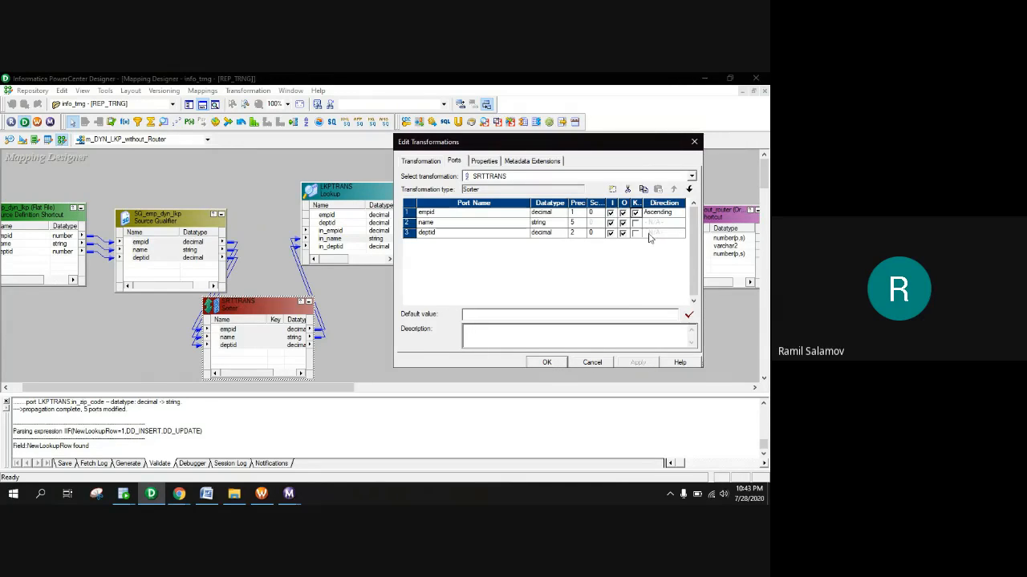
left_click(635, 213)
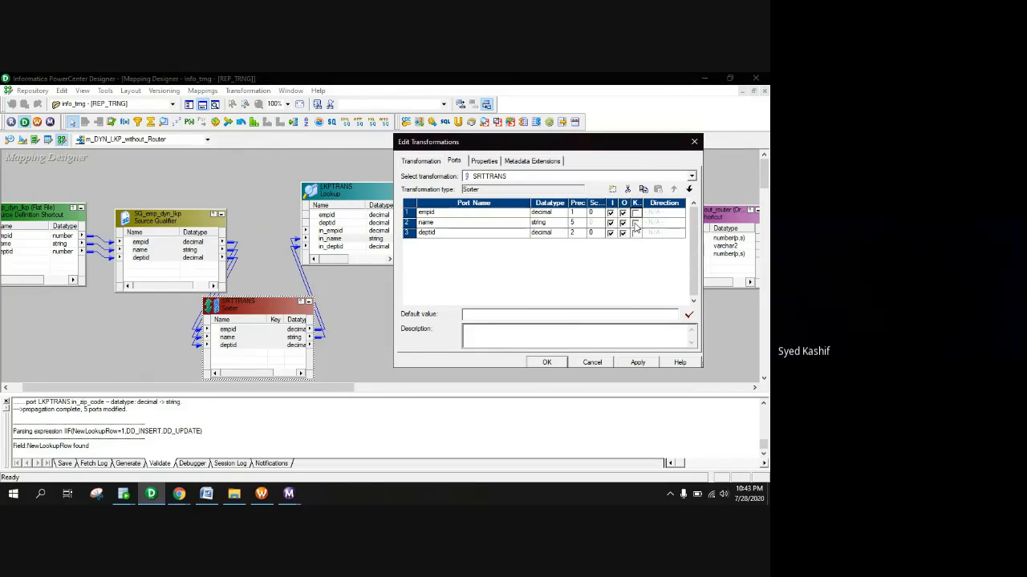
left_click(635, 212)
left_click(636, 212)
left_click(635, 213)
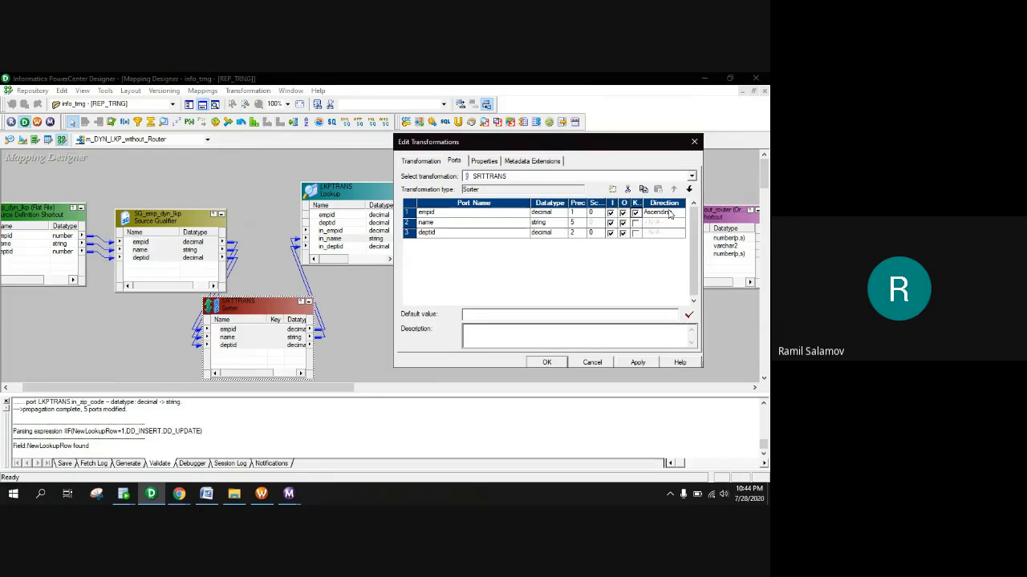
left_click(637, 362)
left_click(545, 363)
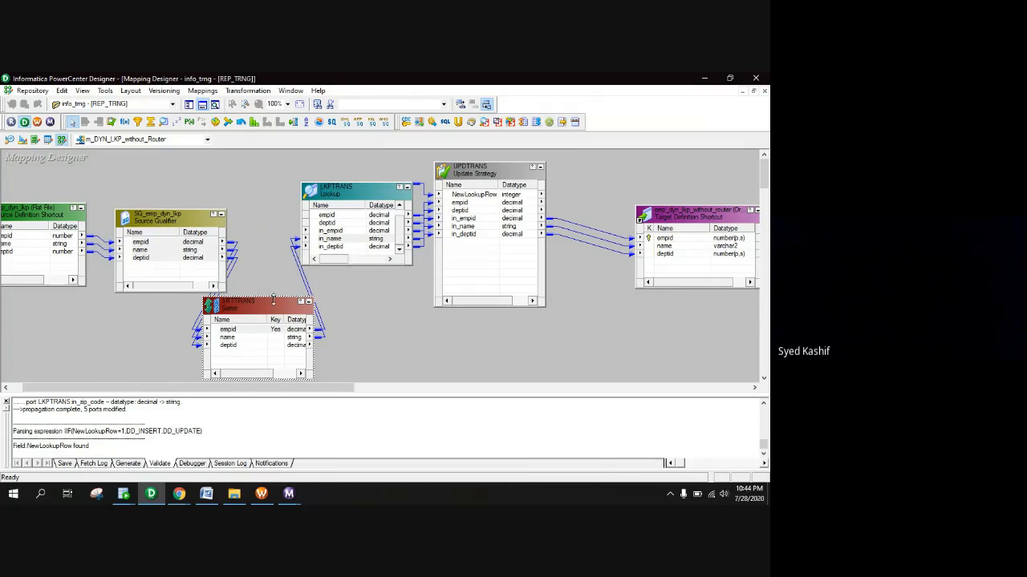
Replace the Sorter's links with new ones to LKPTRANS's in_empid, in_name and in_deptid
left_click_drag(269, 307, 222, 170)
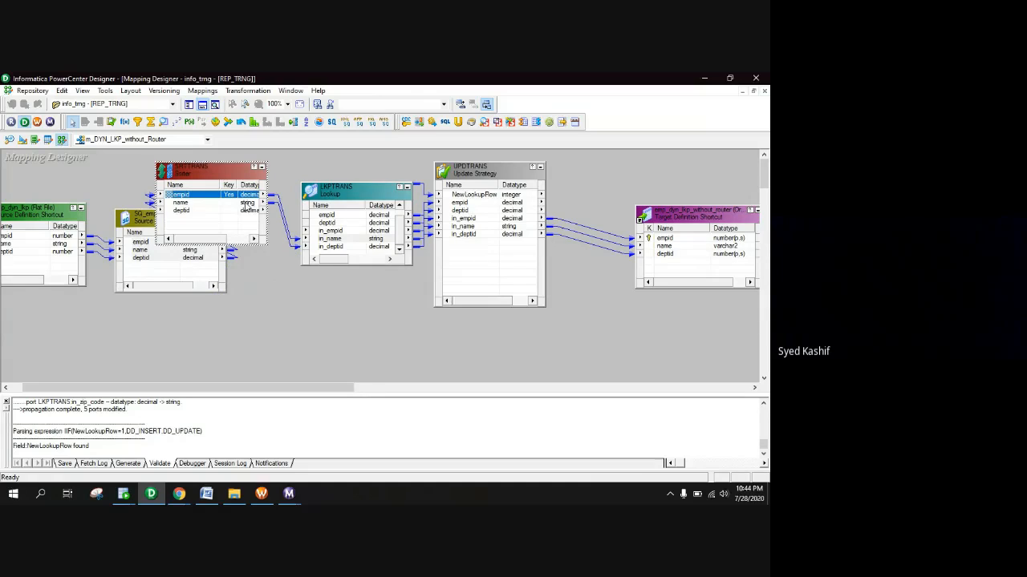
left_click(280, 226)
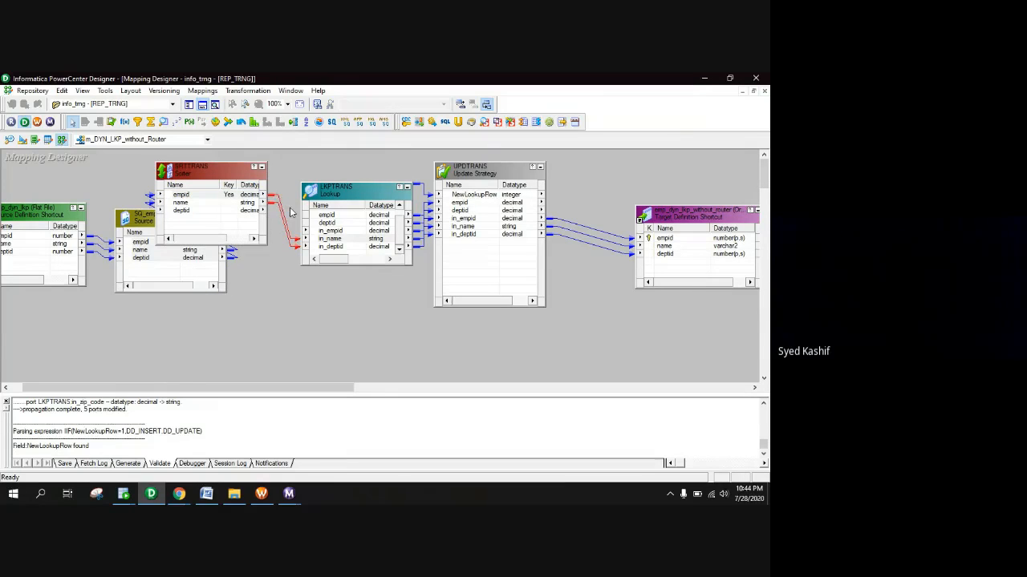
key("Delete")
right_click(230, 200)
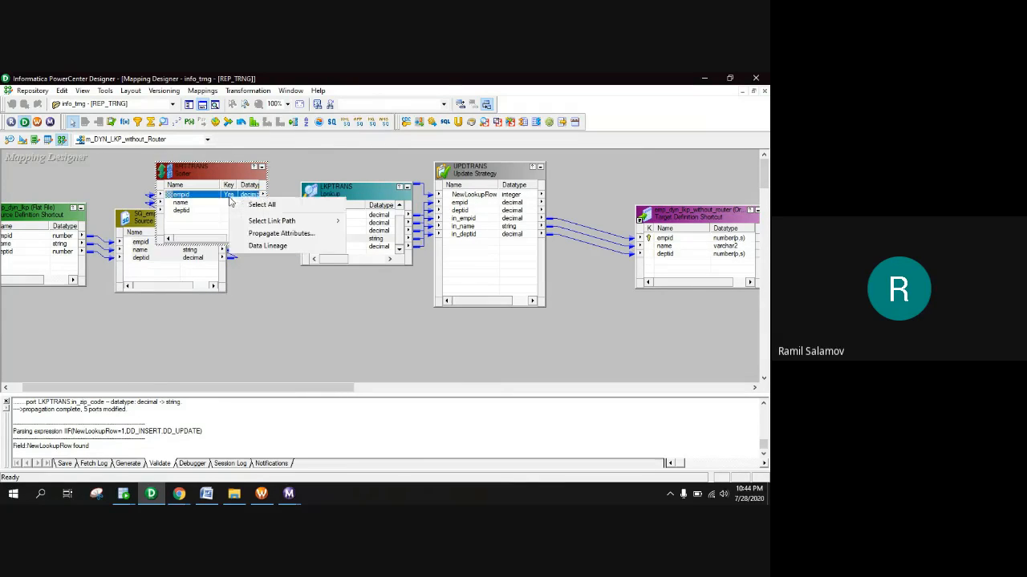
left_click(248, 201)
left_click_drag(250, 200, 331, 231)
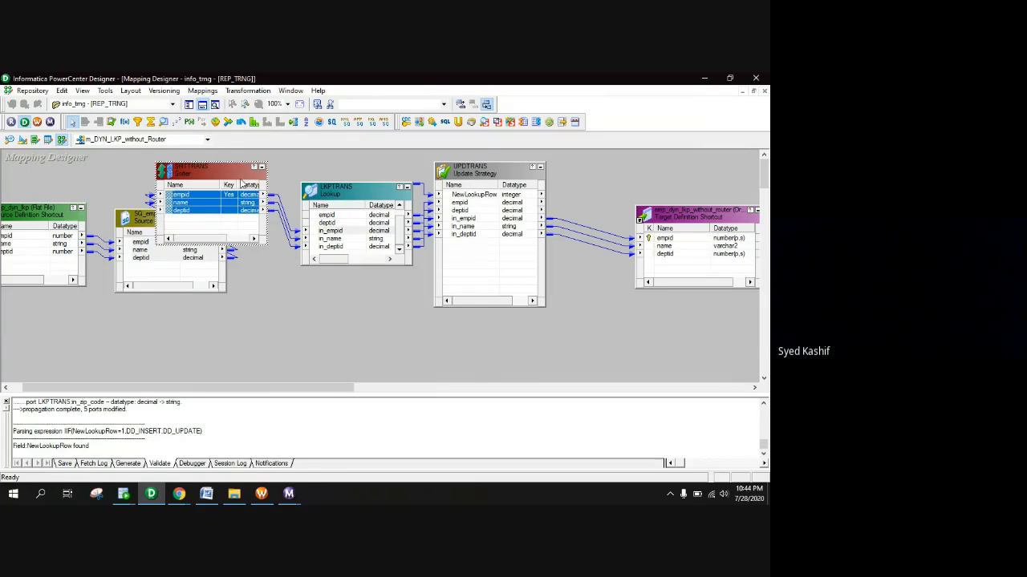
Reposition the Sorter and save the now-valid m_DYN_LKP_without_Router mapping
left_click_drag(214, 176, 348, 178)
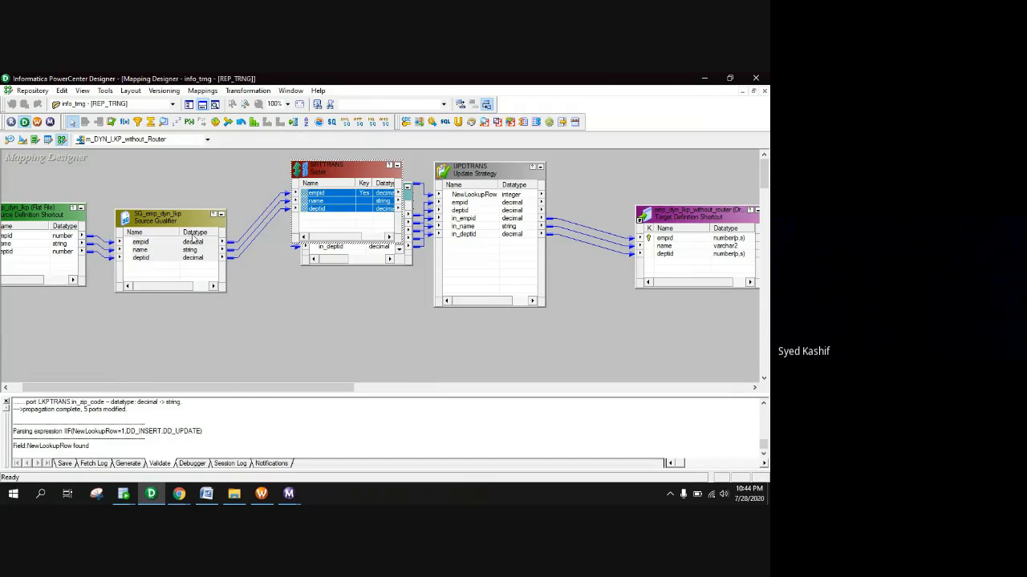
left_click_drag(340, 172, 271, 170)
key("ctrl+s")
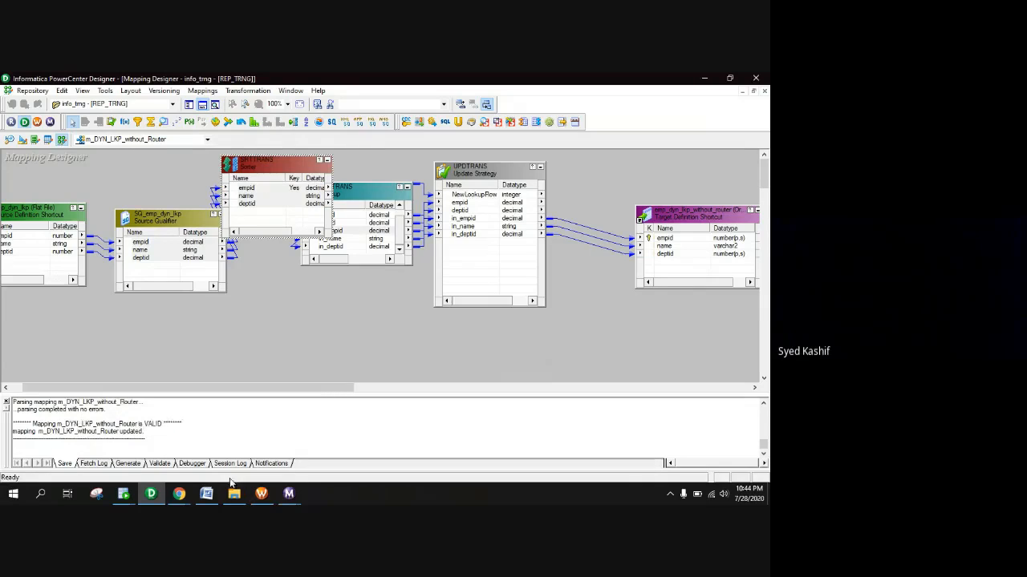
Refresh the session's mapping in Workflow Manager and save the folder
left_click(261, 493)
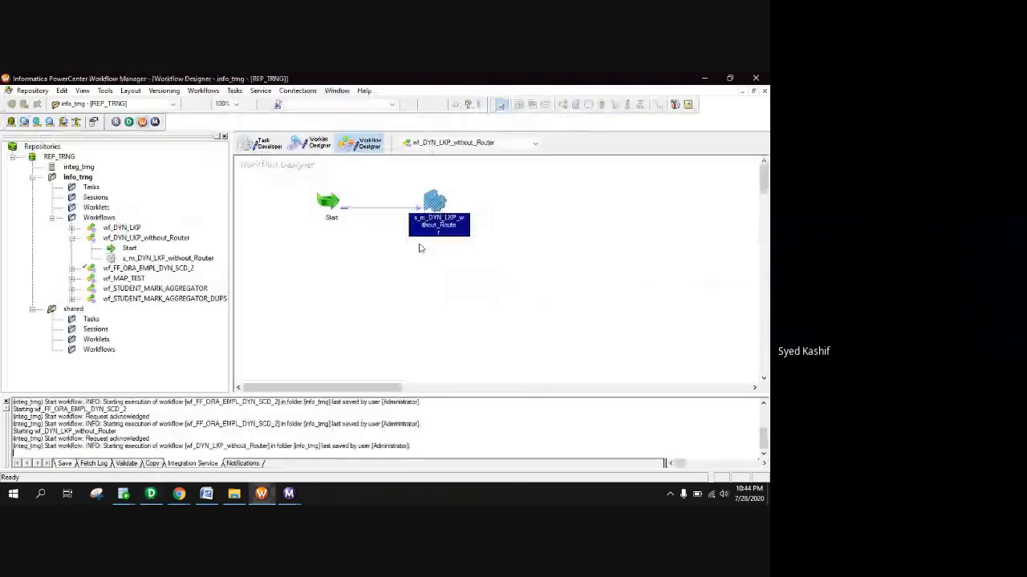
right_click(439, 209)
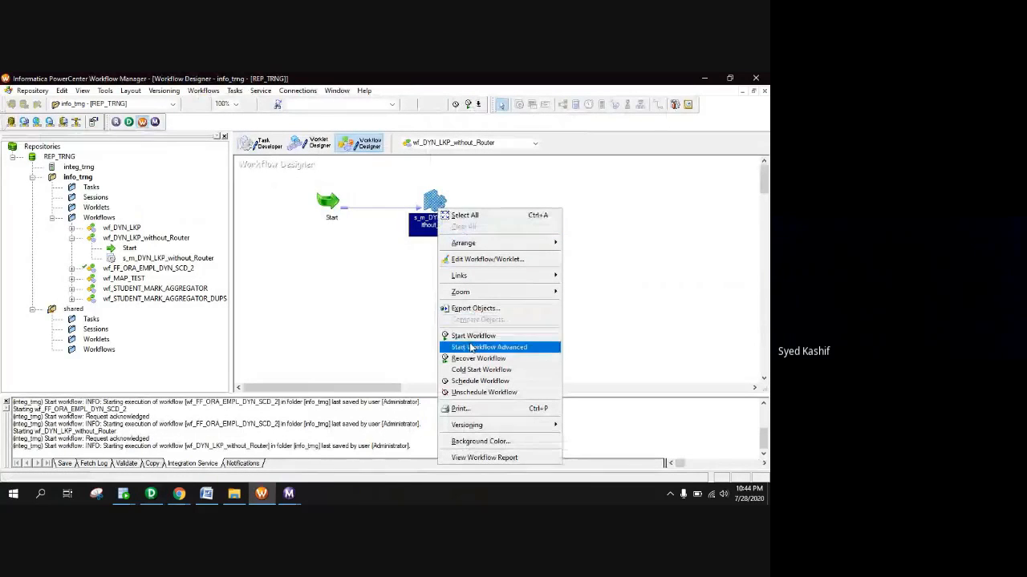
left_click(412, 291)
right_click(431, 205)
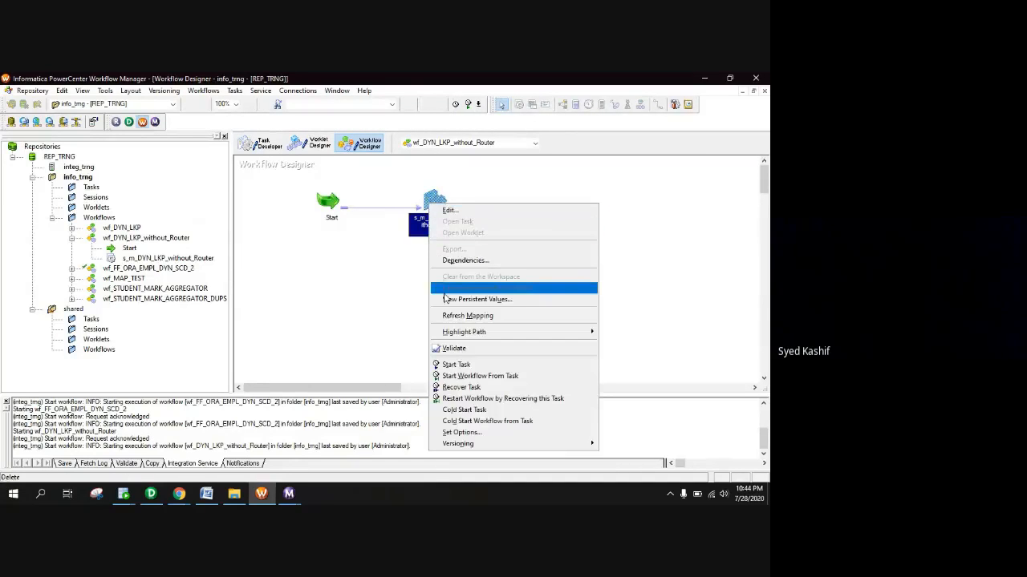
left_click(450, 317)
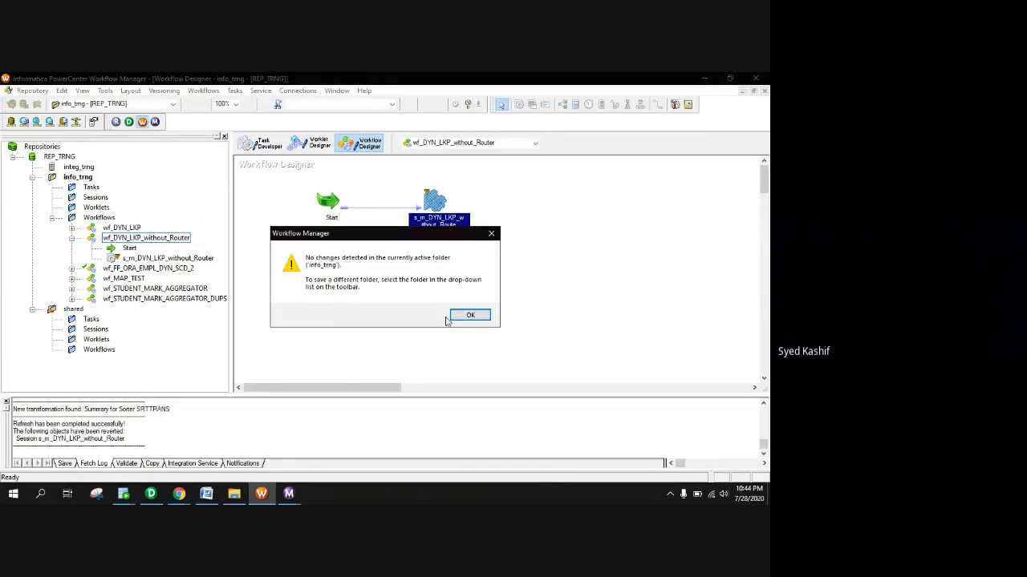
left_click(465, 318)
key("ctrl+s")
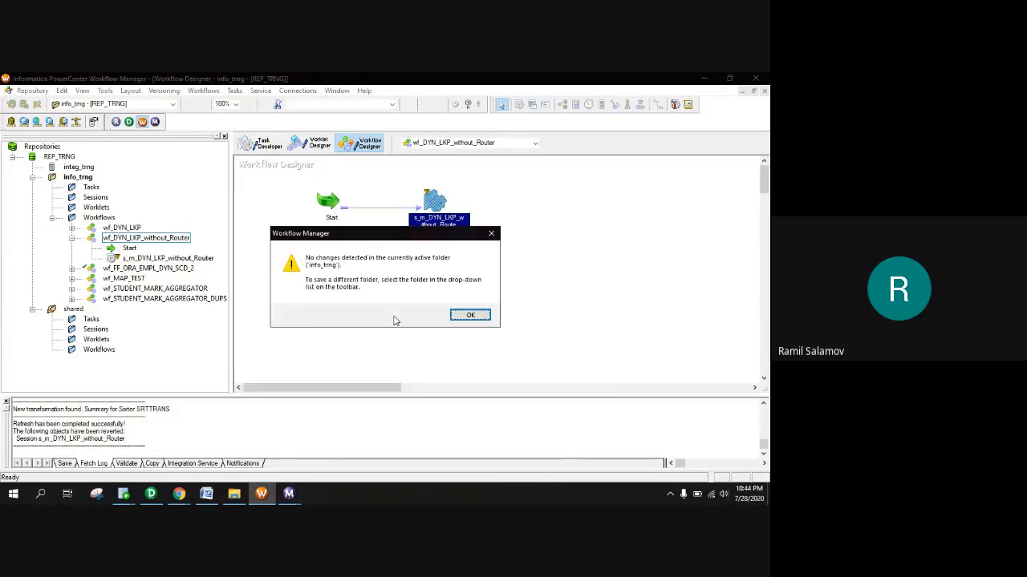
left_click(465, 316)
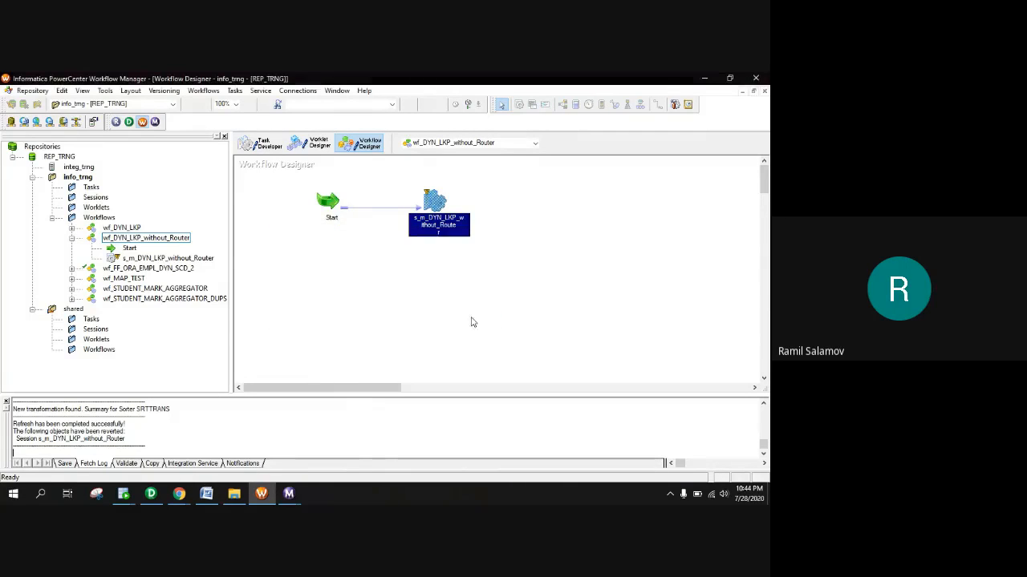
double_click(436, 199)
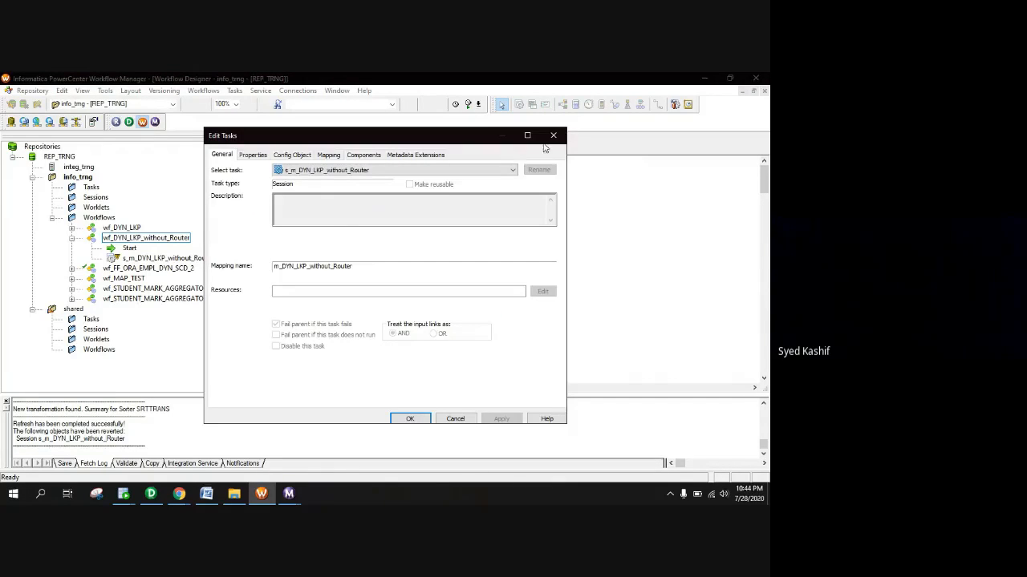
left_click(553, 134)
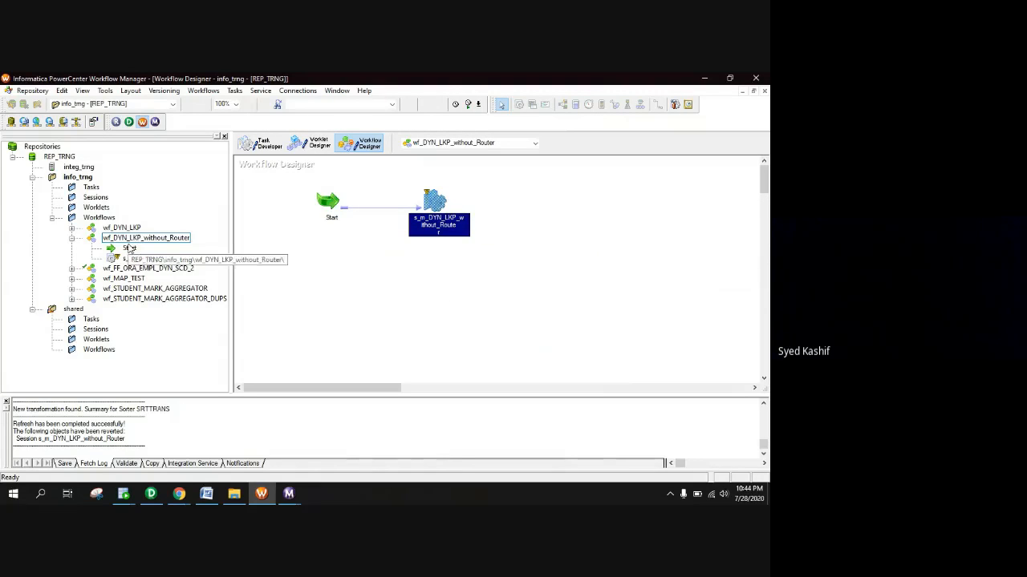
Check out wf_DYN_LKP_without_Router through Versioning, confirming with a comment
right_click(124, 241)
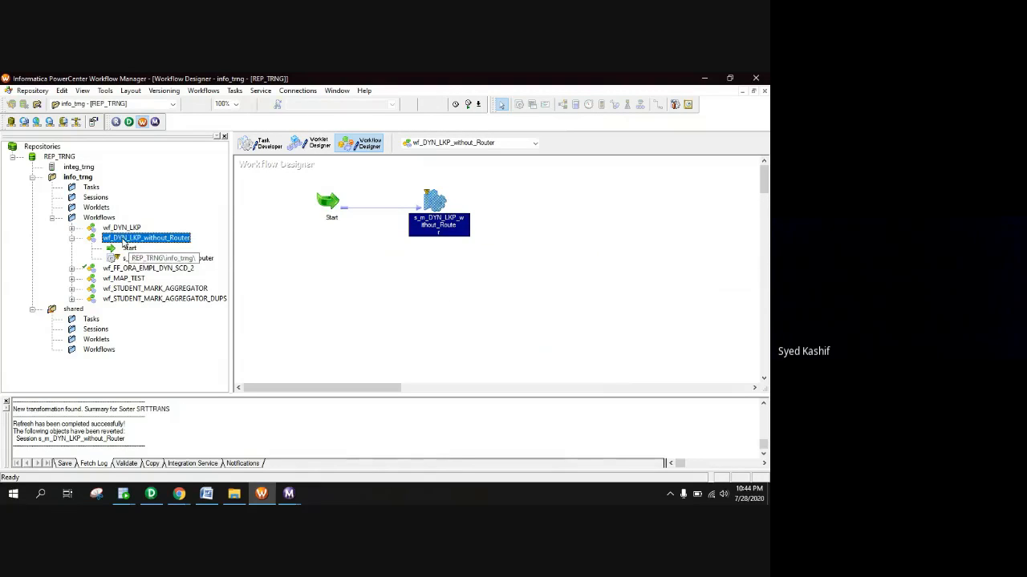
left_click(170, 92)
left_click(181, 115)
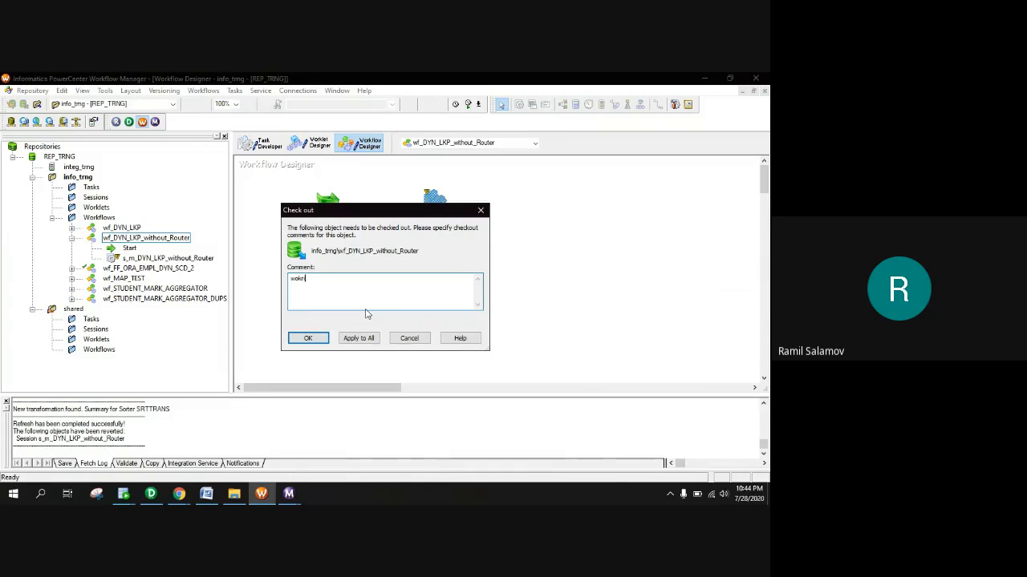
left_click(308, 338)
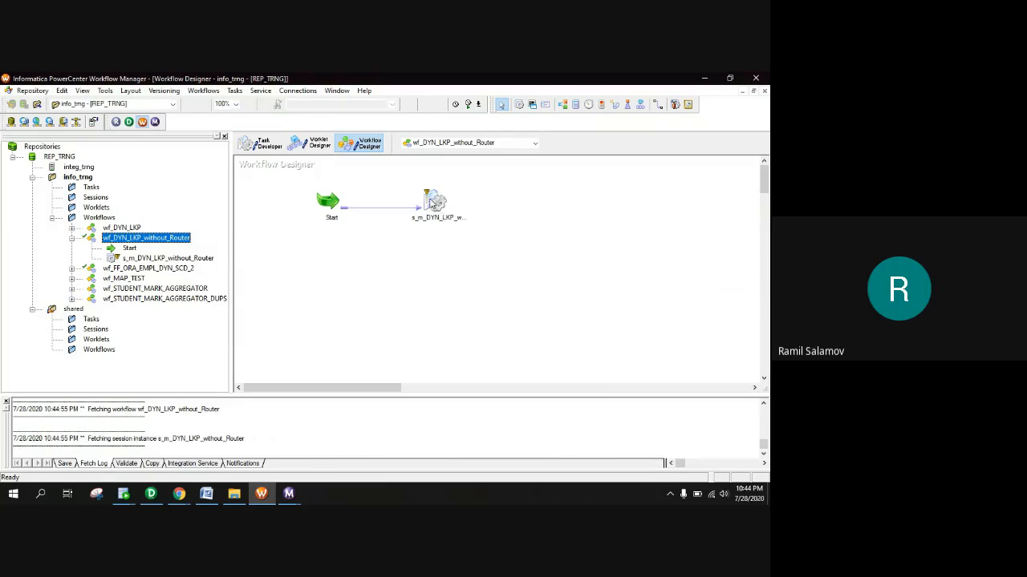
left_click(136, 489)
Truncate EMP_DYN_LKP_WITHOUT_ROUTER via Table > Truncate, leaving its data grid empty
left_click(176, 425)
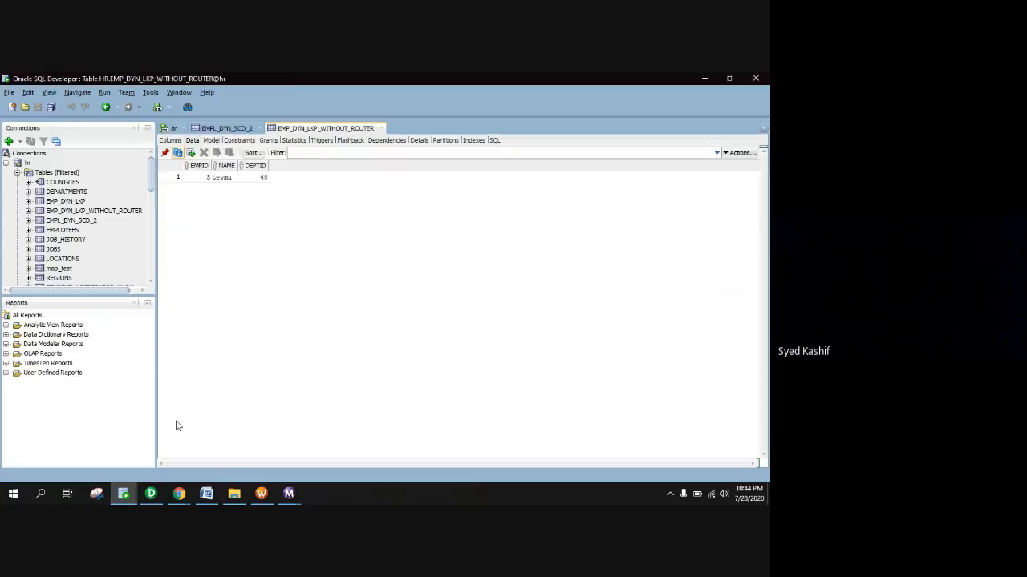
left_click(179, 158)
right_click(89, 212)
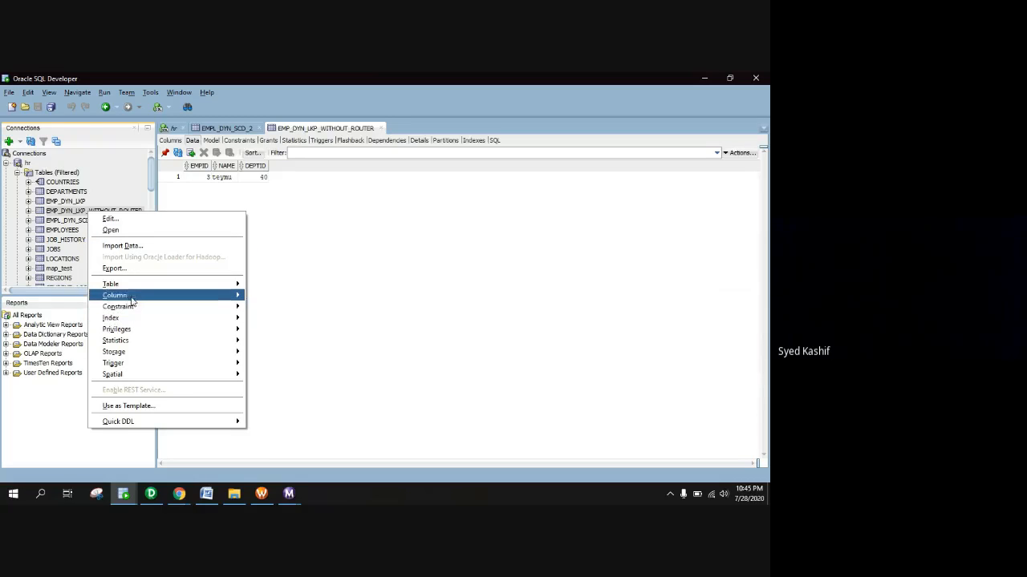
mouse_move(143, 285)
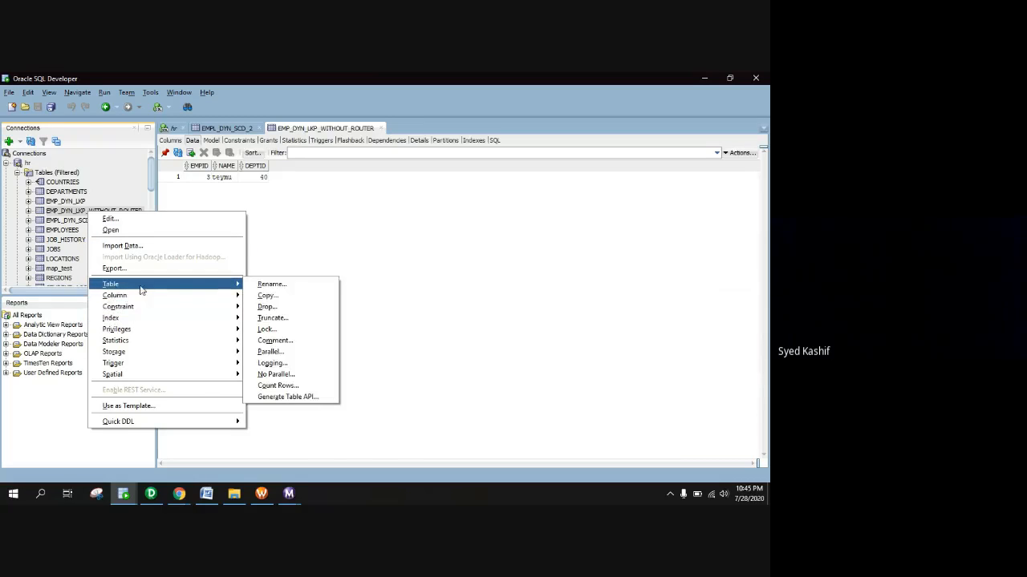
left_click(301, 319)
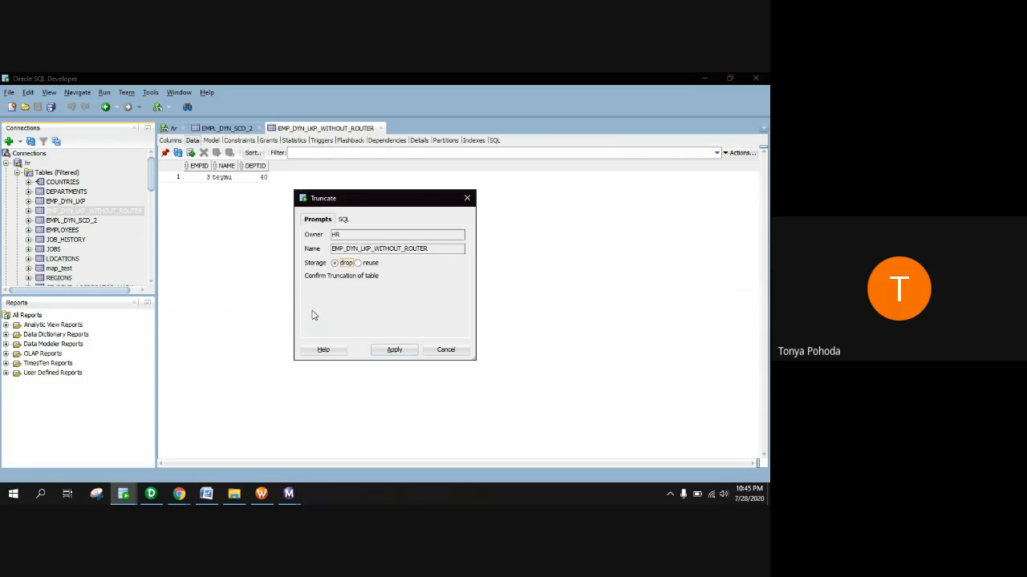
left_click(393, 349)
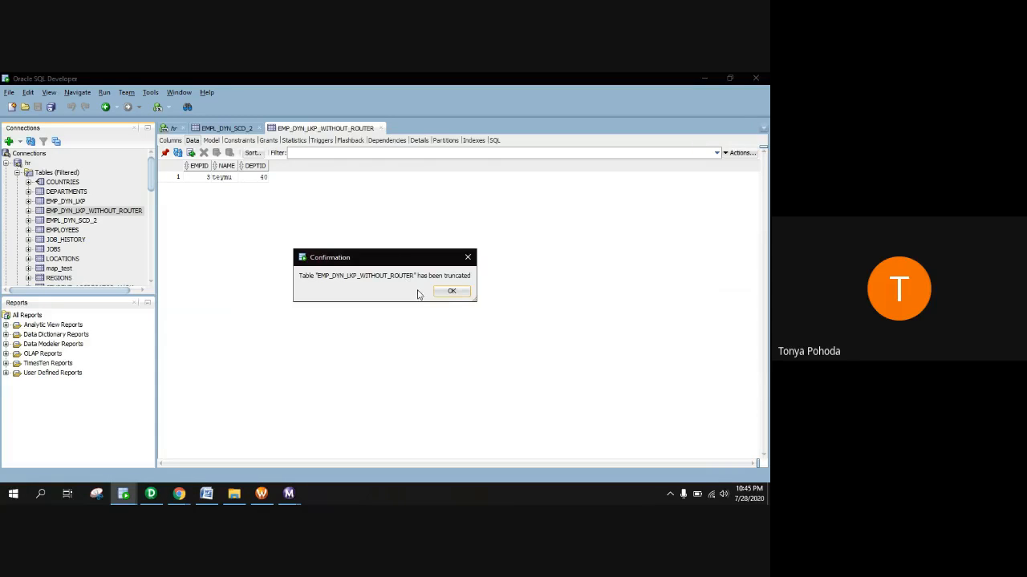
left_click(452, 292)
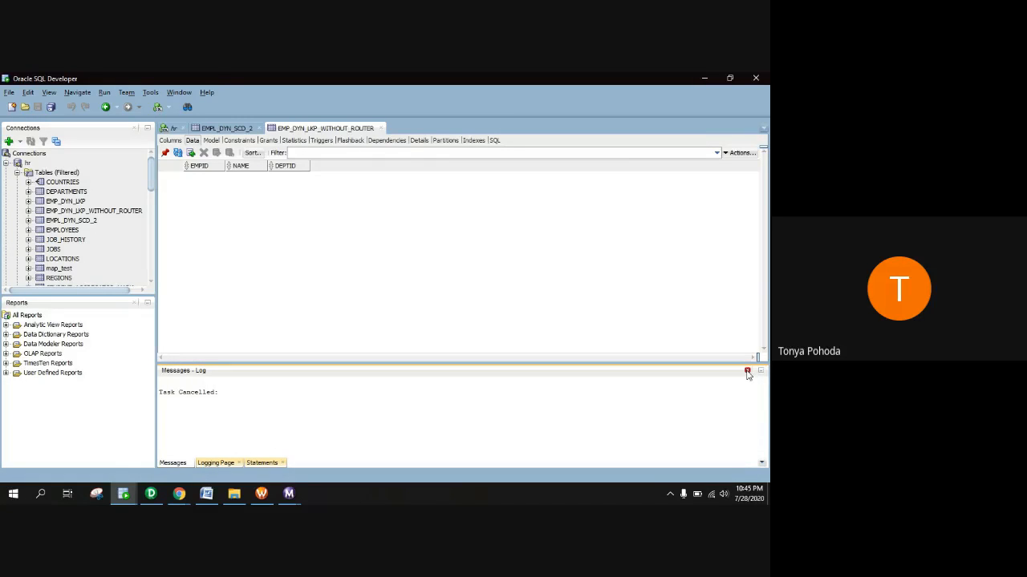
left_click(747, 371)
Start wf_DYN_LKP_without_Router again from the Workflow Manager canvas
left_click(262, 493)
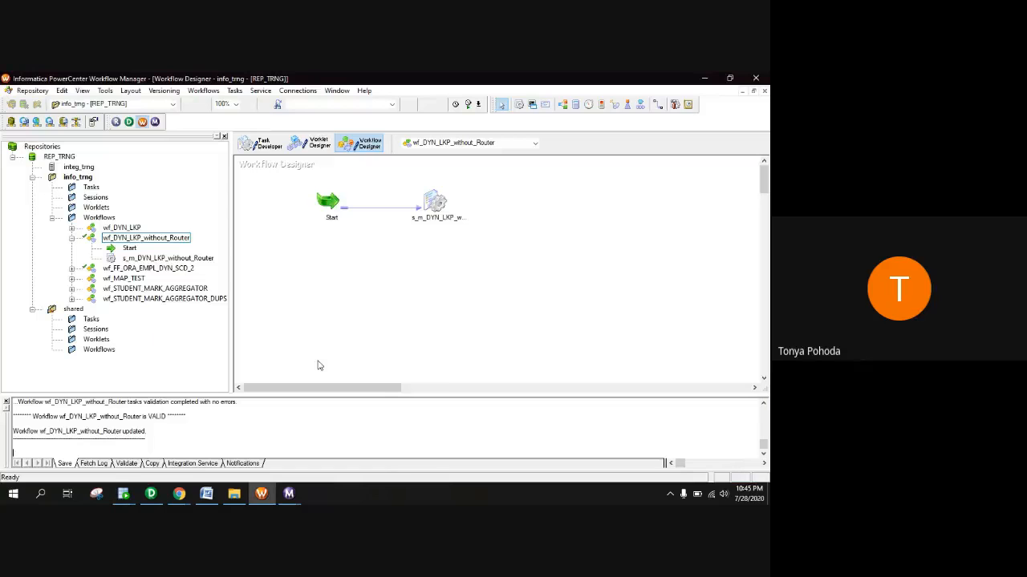
right_click(373, 228)
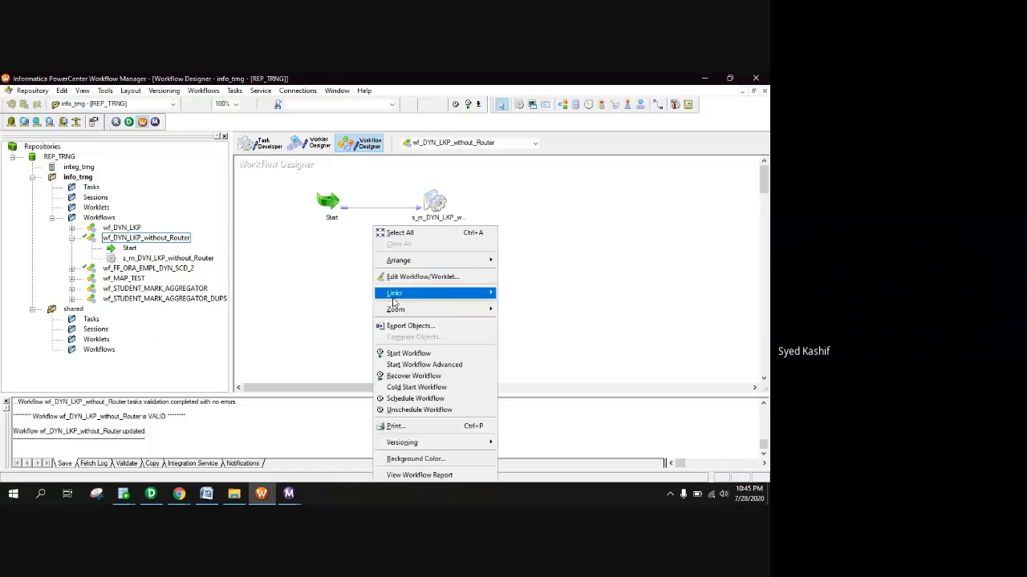
left_click(408, 354)
Confirm the session succeeded in Workflow Monitor, then recheck the target table in SQL Developer
mouse_move(289, 494)
left_click(360, 457)
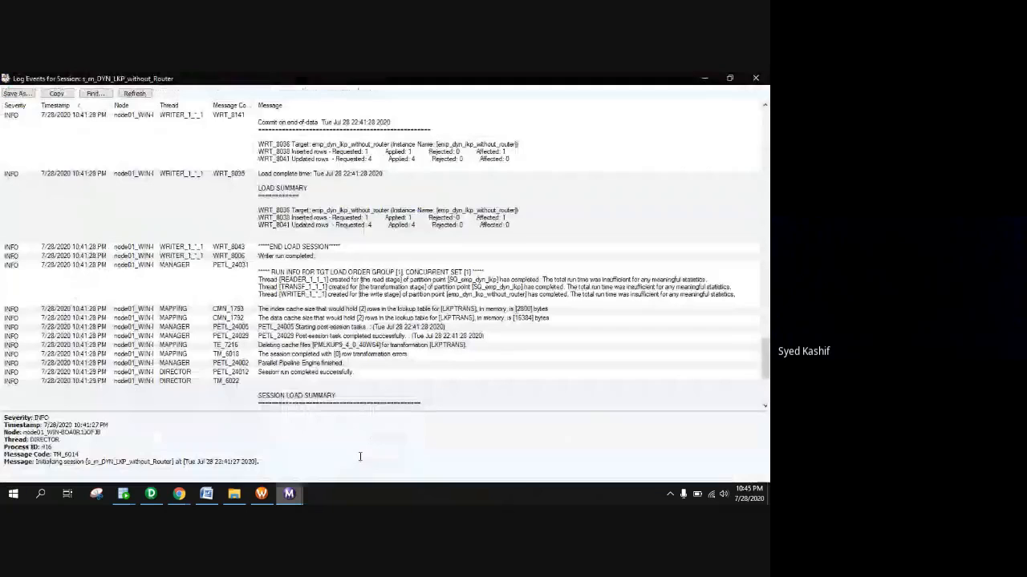
left_click(756, 77)
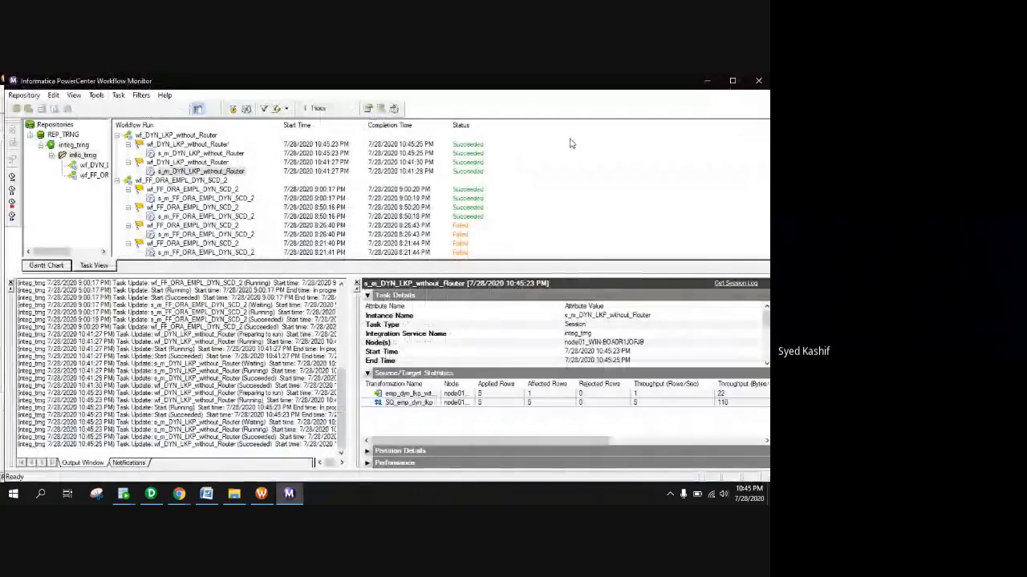
left_click(184, 153)
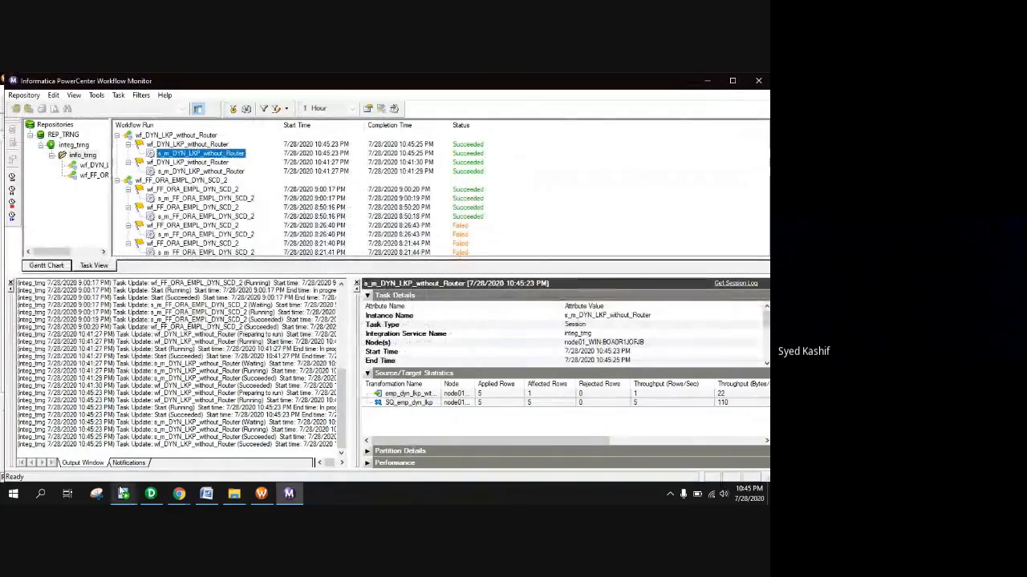
mouse_move(120, 491)
left_click(183, 449)
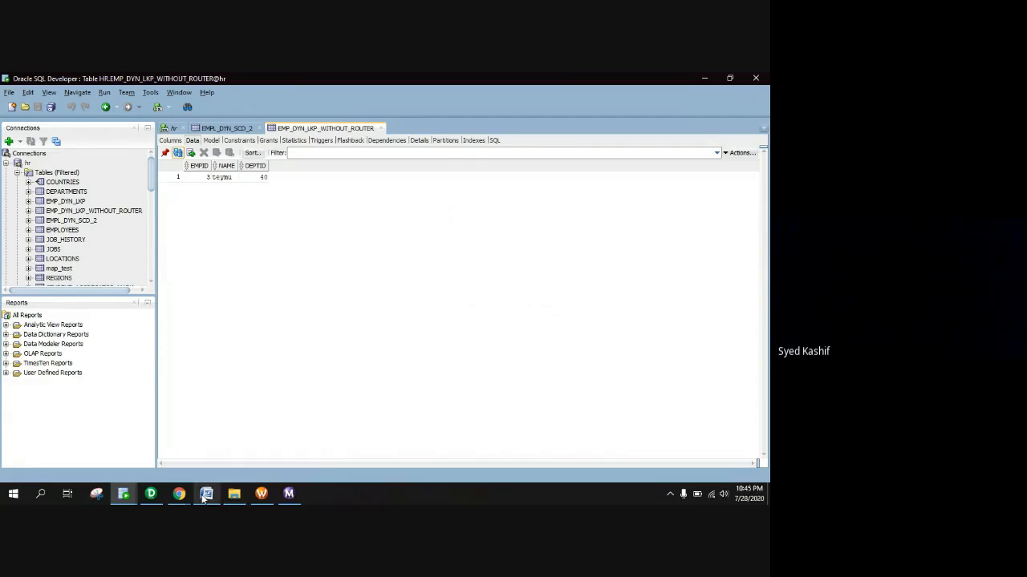
Rearrange the mapping: move SRTTRANS down, LKPTRANS up, and enlarge the Lookup to show NewLookupRow
mouse_move(151, 493)
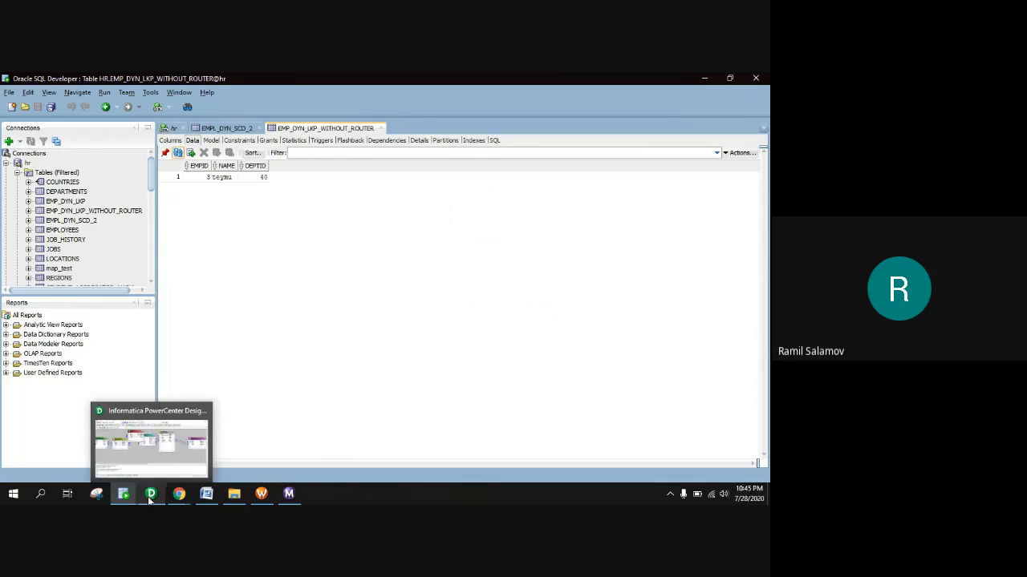
left_click(183, 457)
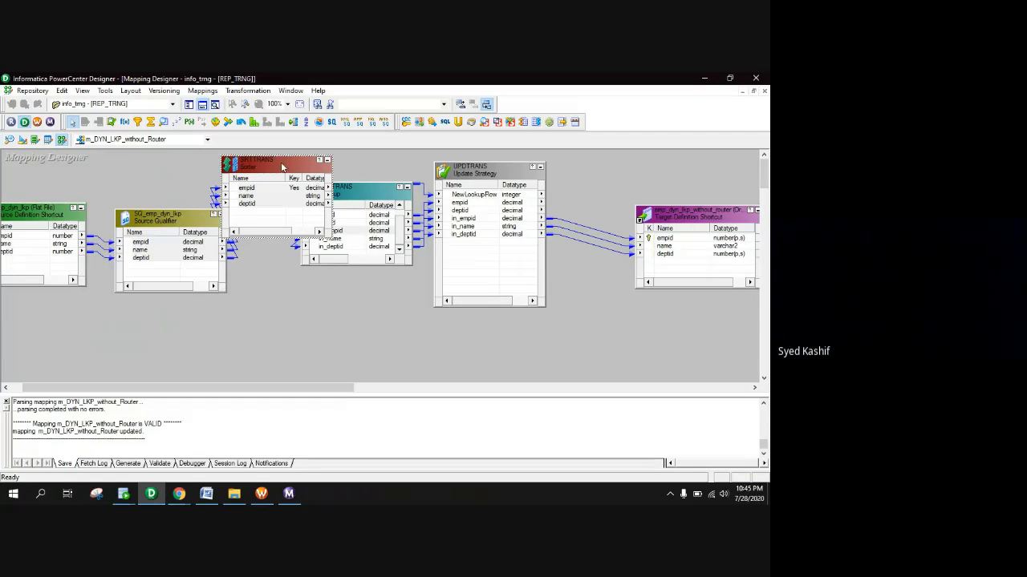
left_click_drag(283, 164, 274, 301)
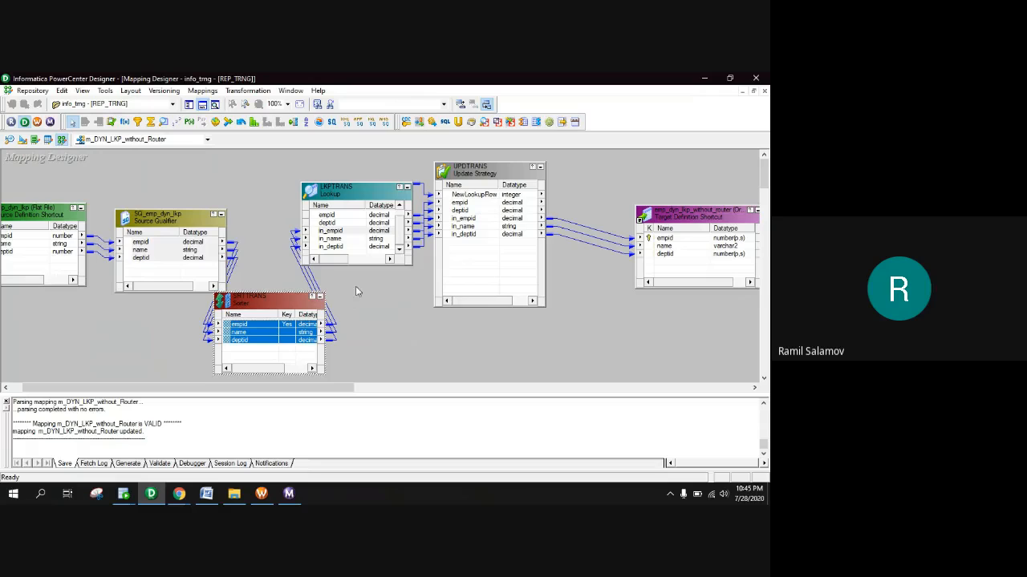
left_click_drag(366, 197, 338, 164)
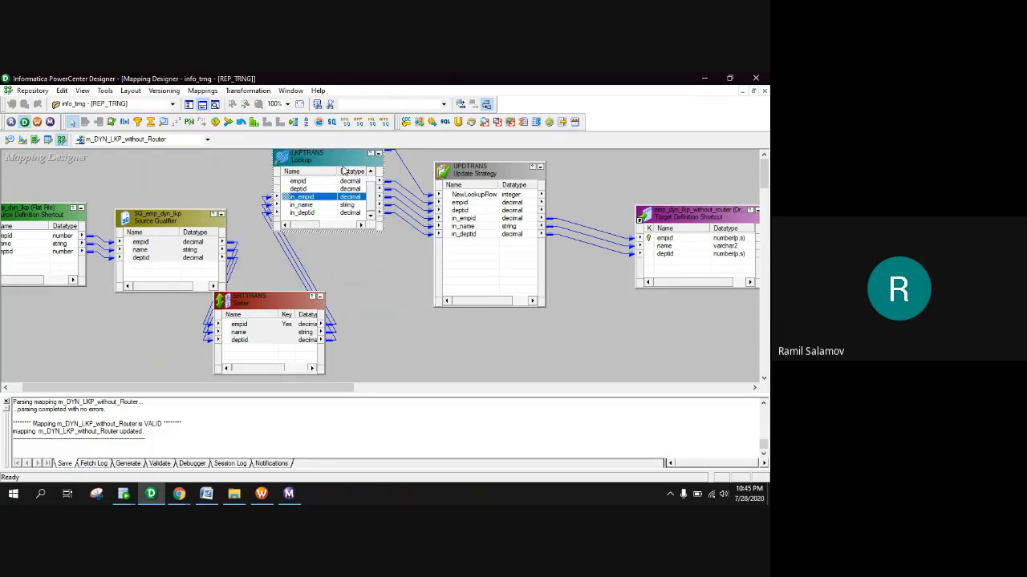
left_click_drag(342, 232, 339, 291)
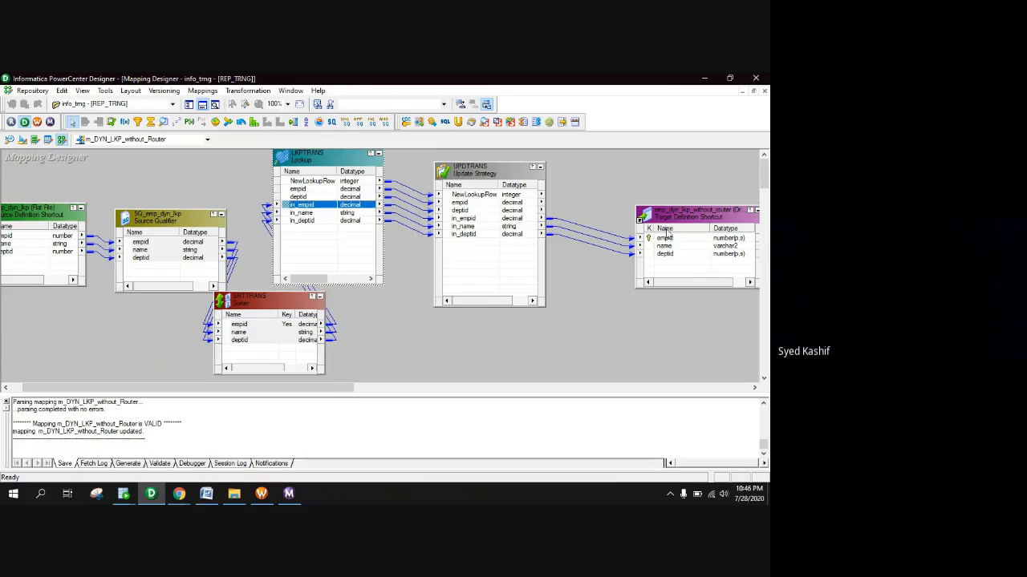
Replace the old target links with UPDTRANS empid, deptid and in_name linked to empid, deptid and name
left_click_drag(571, 210, 572, 252)
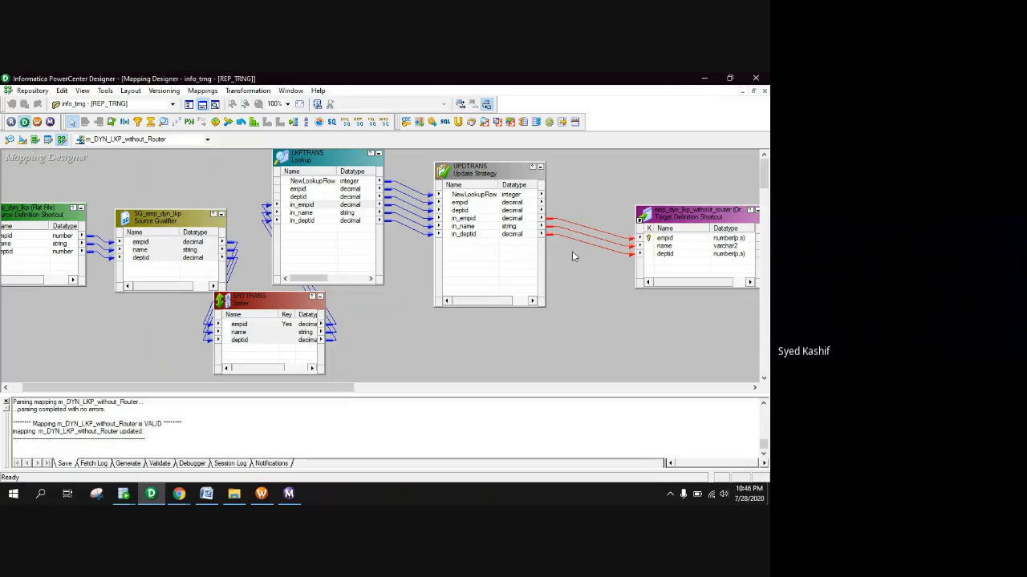
key("Delete")
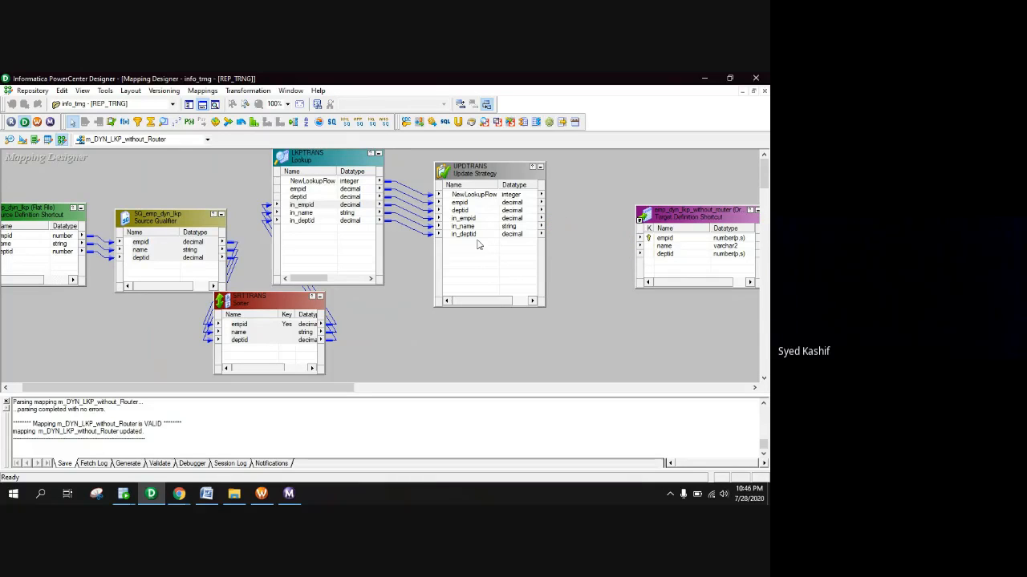
left_click(467, 203)
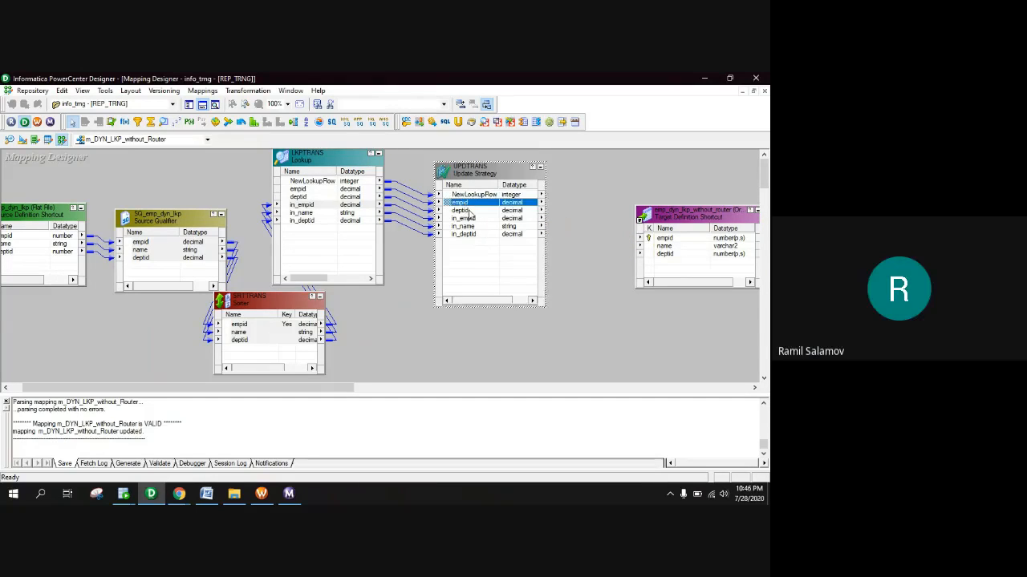
left_click(517, 210, "ctrl")
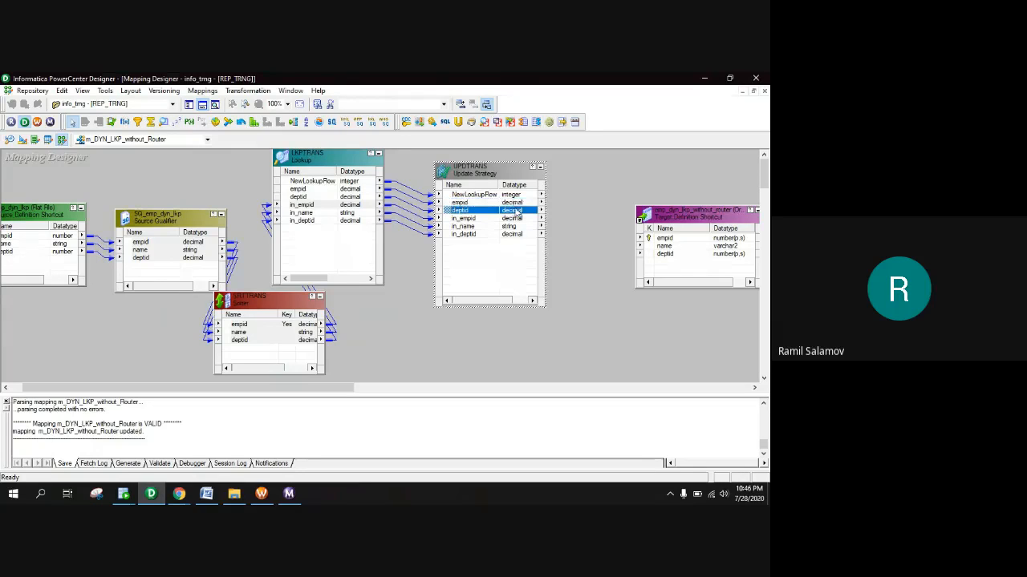
double_click(517, 210)
left_click(592, 363)
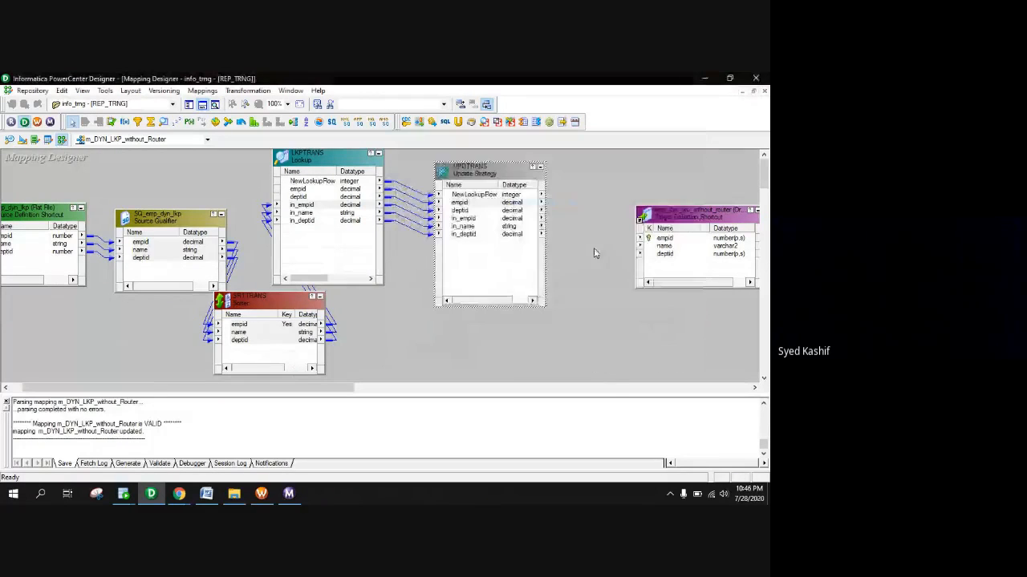
left_click_drag(535, 203, 670, 238)
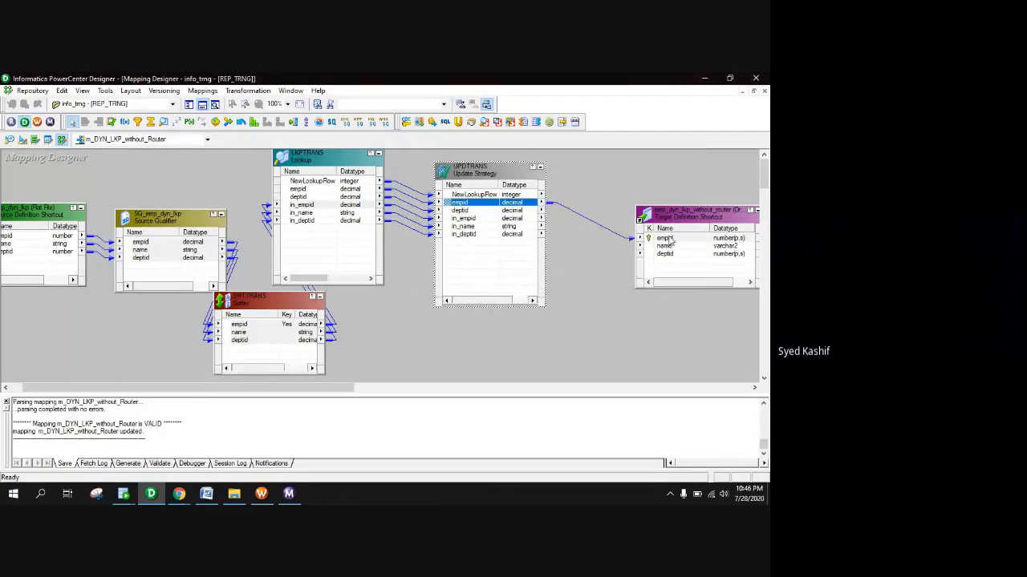
left_click_drag(518, 210, 665, 255)
left_click(490, 230)
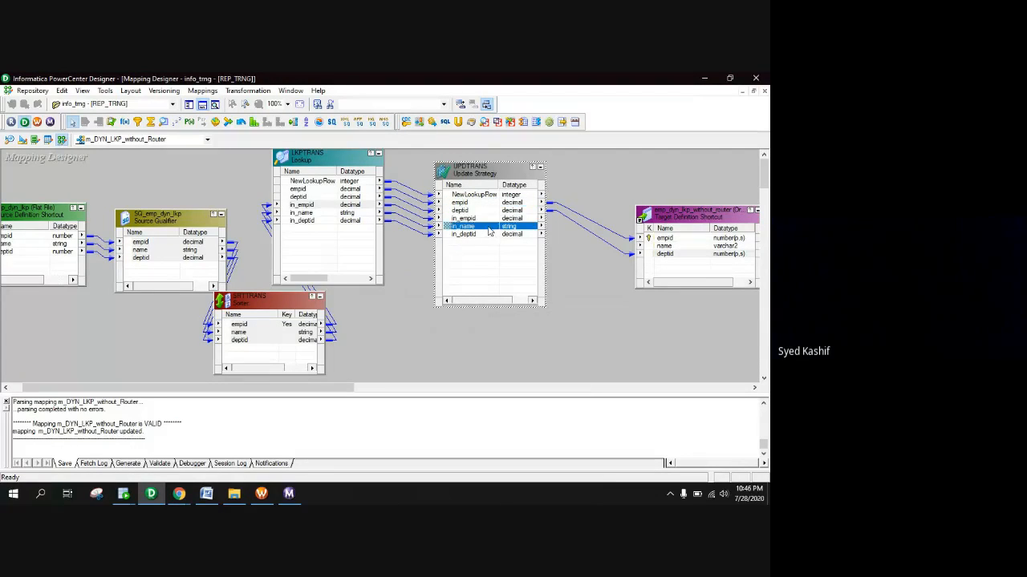
left_click_drag(523, 231, 668, 246)
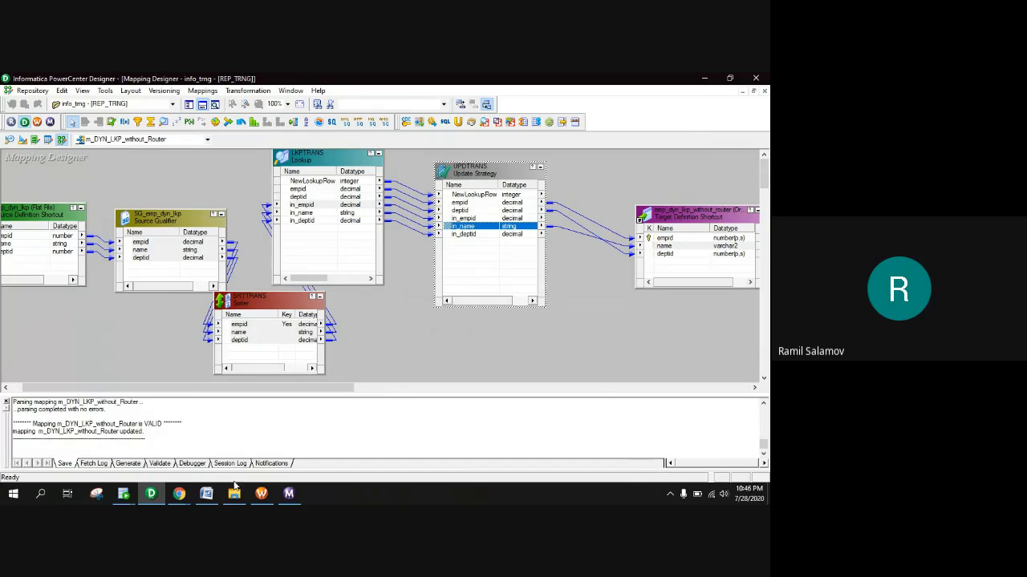
Refresh the session's mapping in Workflow Manager
left_click(262, 493)
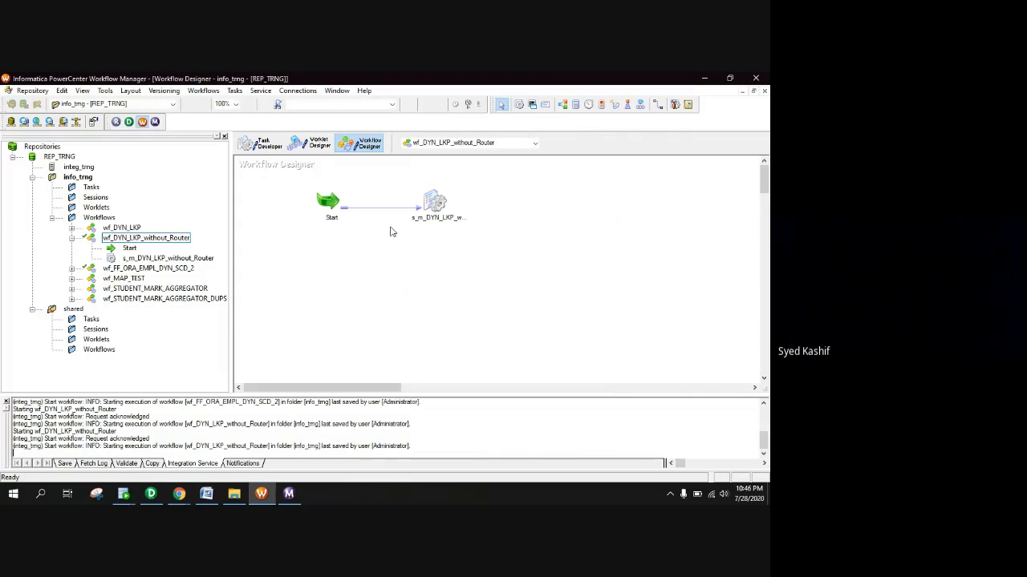
right_click(438, 206)
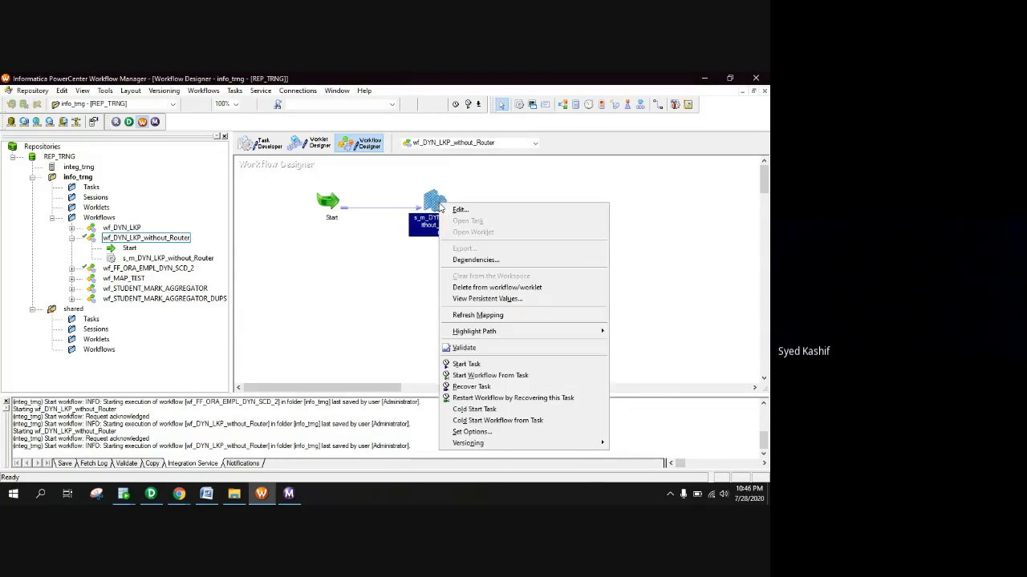
left_click(483, 320)
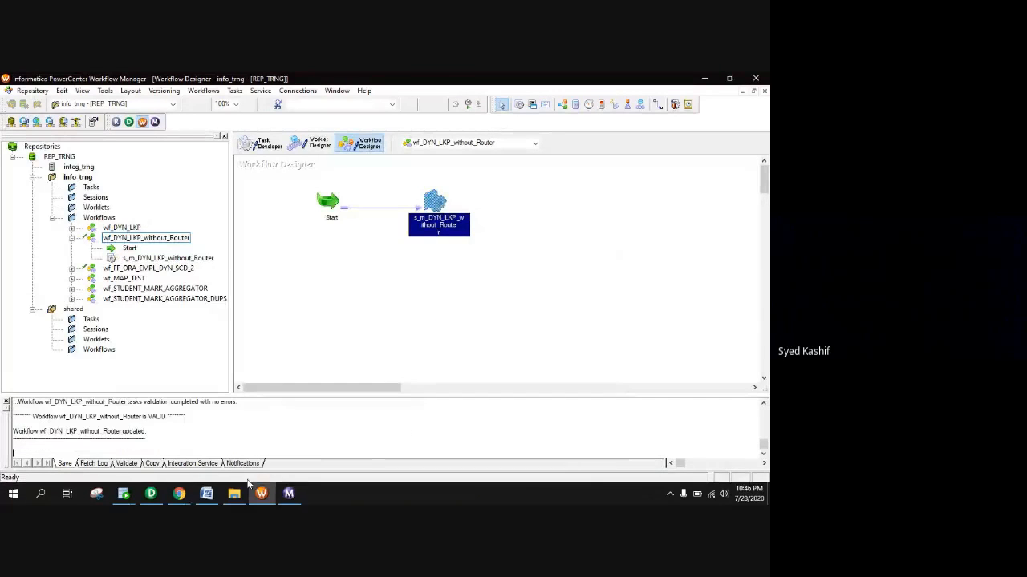
Truncate EMP_DYN_LKP_WITHOUT_ROUTER in SQL Developer, then return to the wf_DYN_LKP_without_Router canvas
mouse_move(123, 493)
left_click(160, 453)
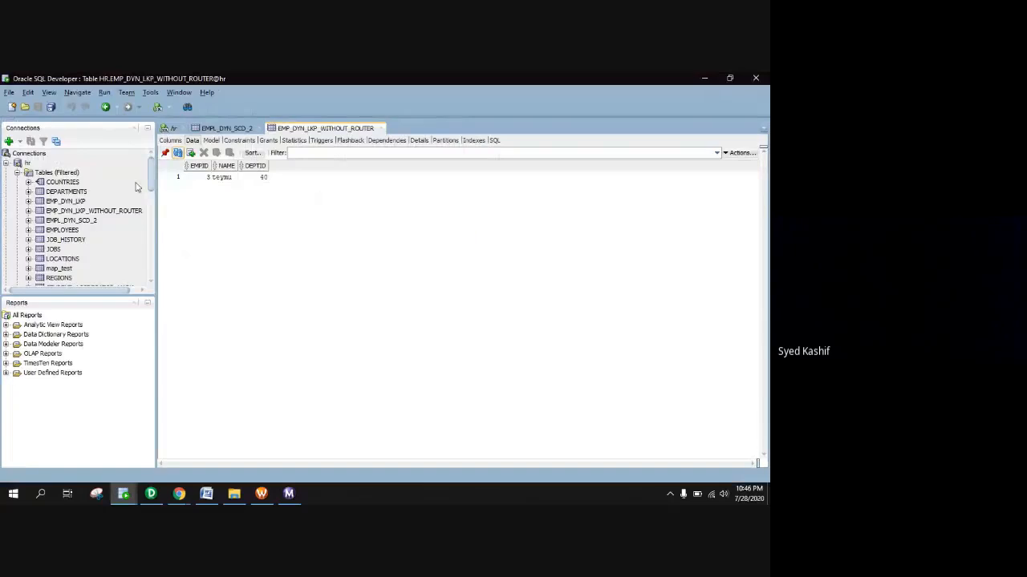
right_click(93, 210)
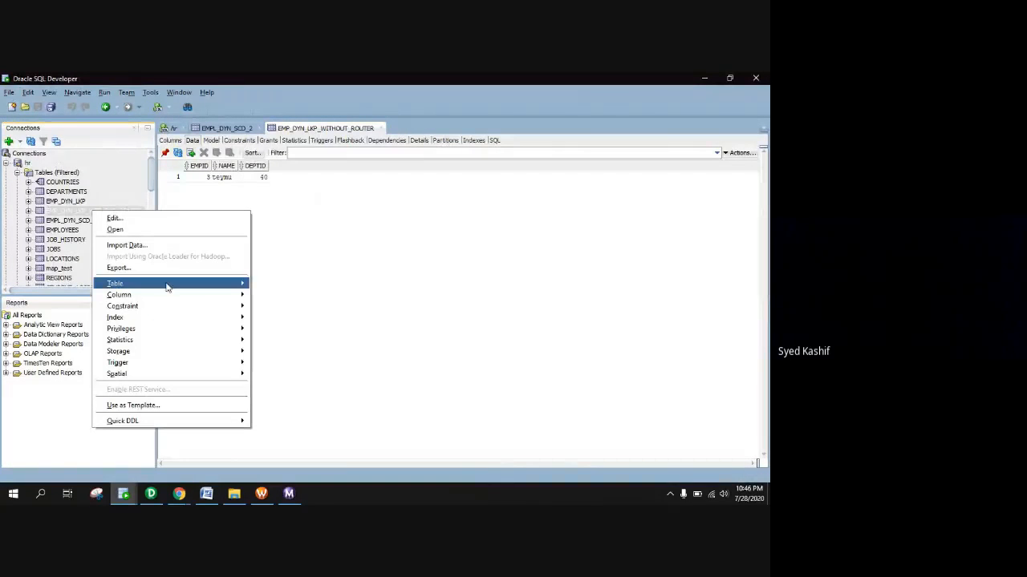
mouse_move(167, 287)
left_click(286, 317)
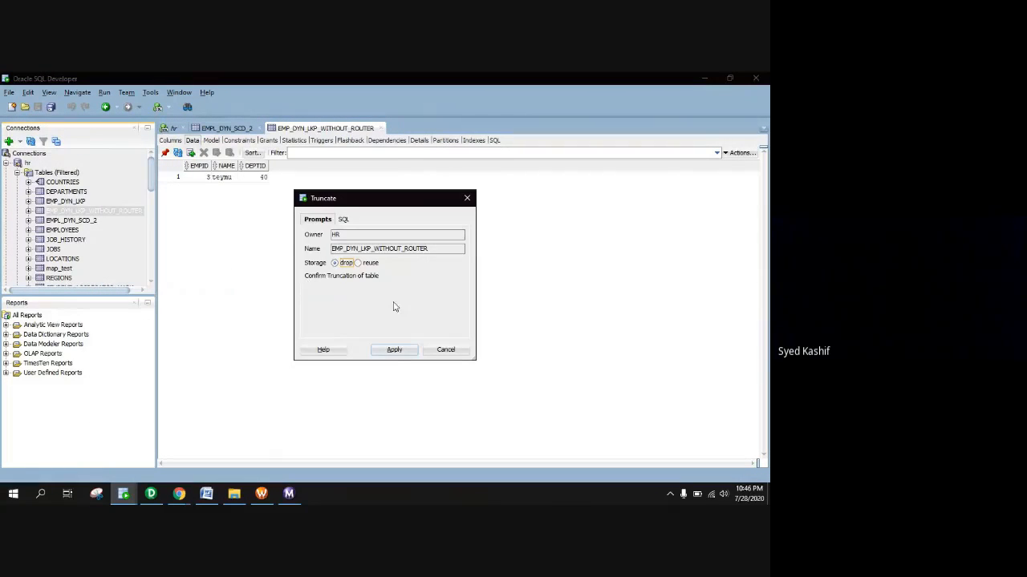
left_click(395, 350)
left_click(449, 295)
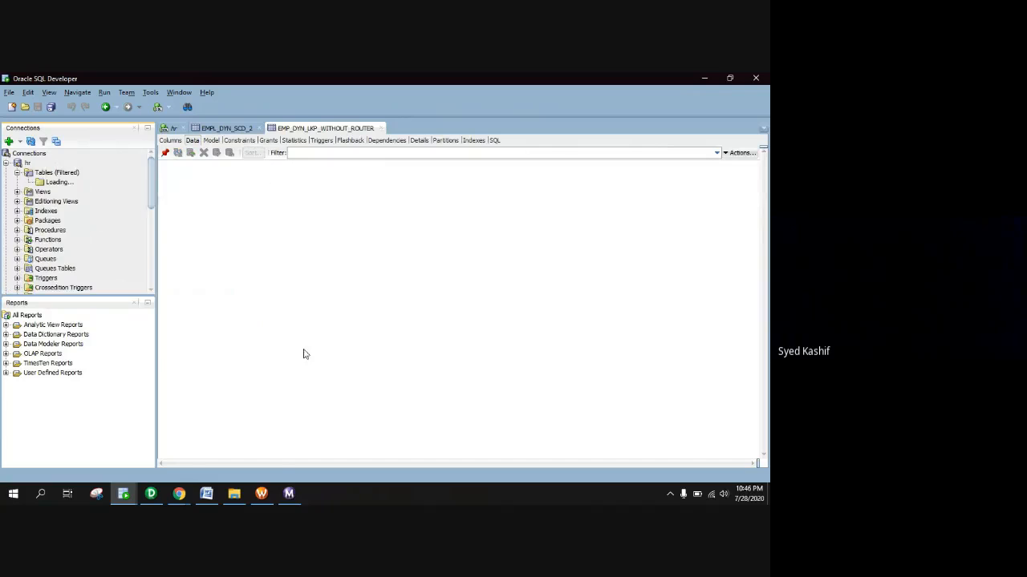
left_click(261, 493)
right_click(349, 265)
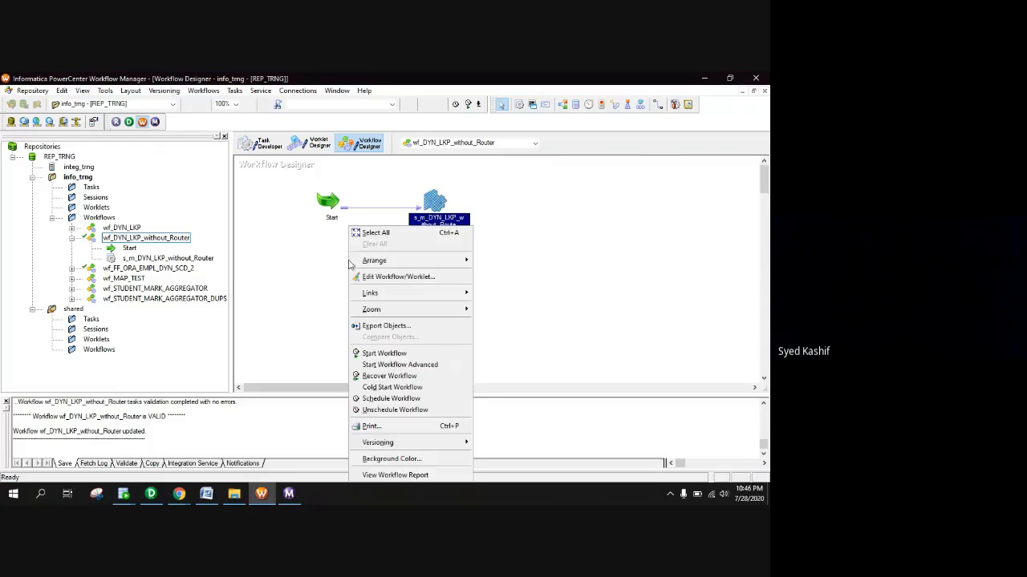
Rerun wf_DYN_LKP_without_Router, verify success, and reload the target showing one row: empid 3, dept 40
left_click(389, 354)
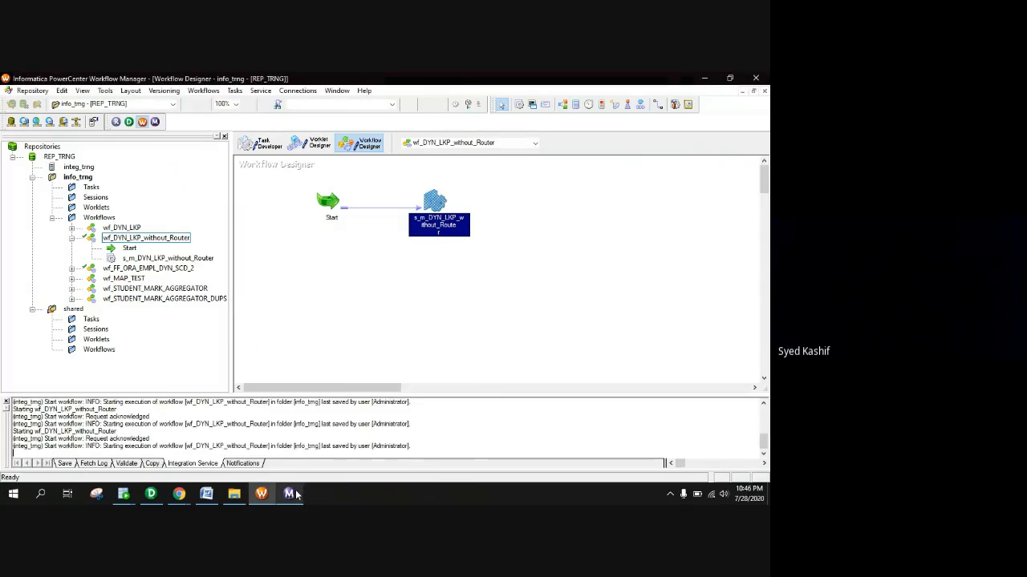
left_click(290, 493)
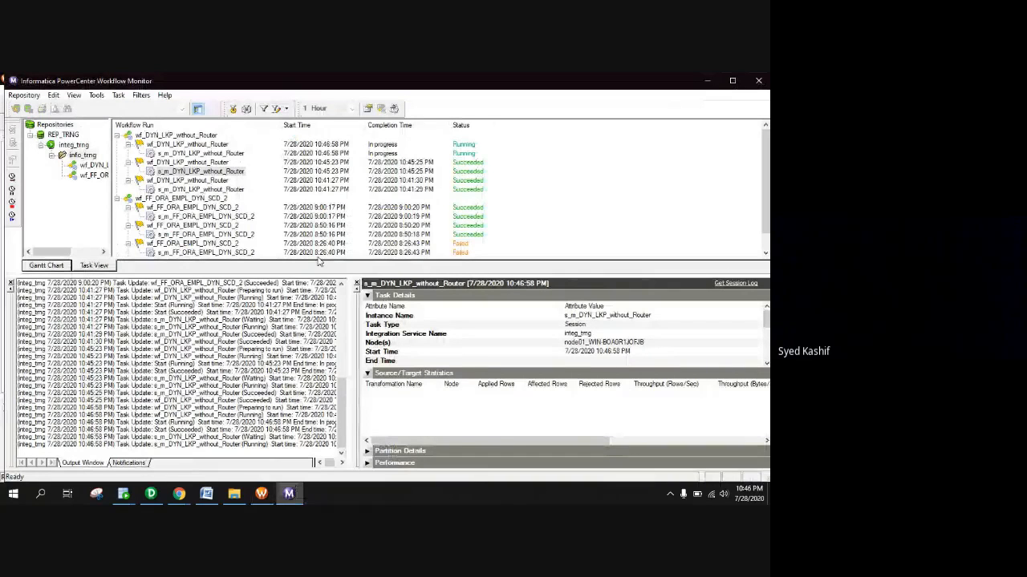
left_click(211, 153)
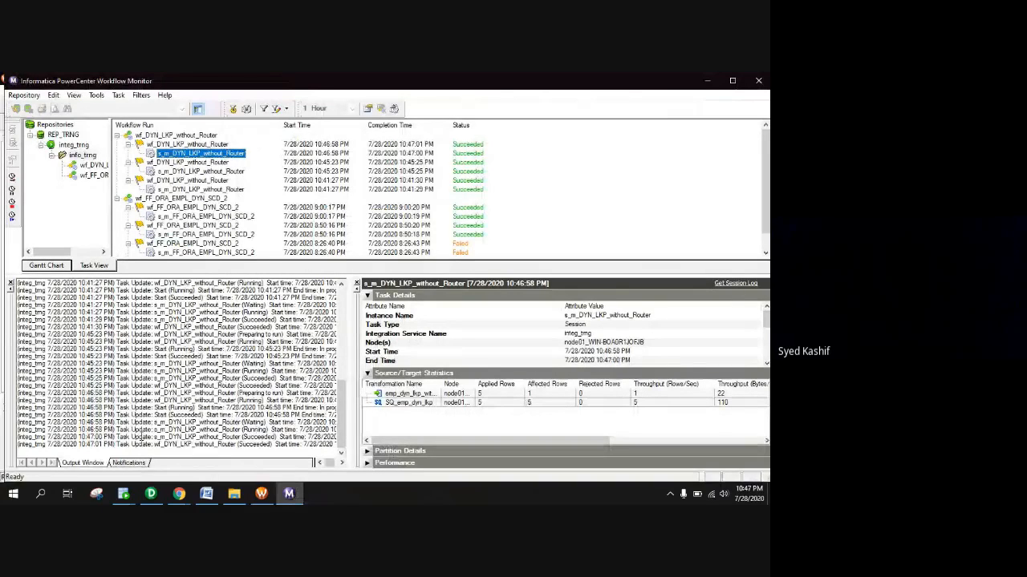
mouse_move(124, 494)
left_click(148, 474)
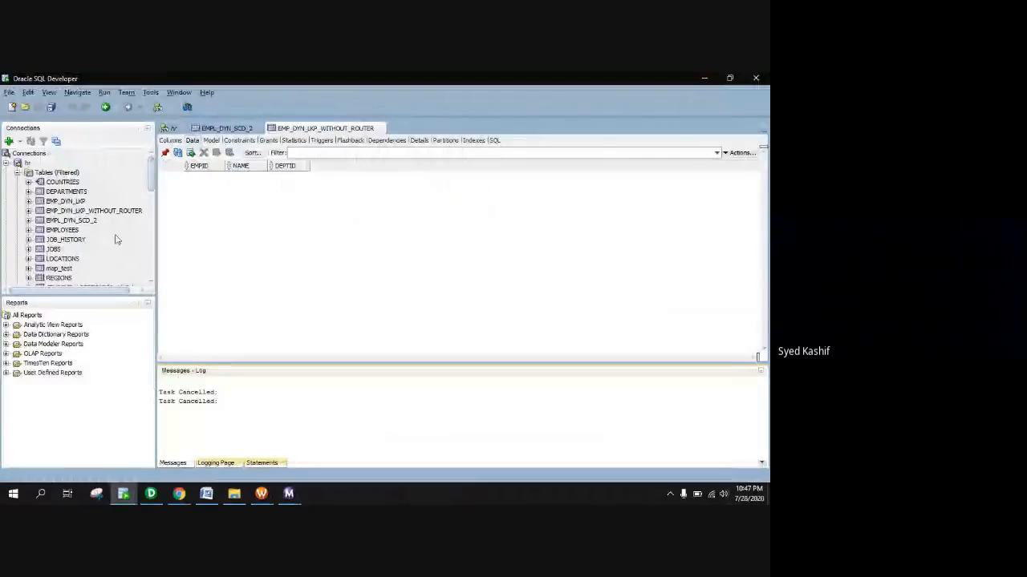
left_click(179, 154)
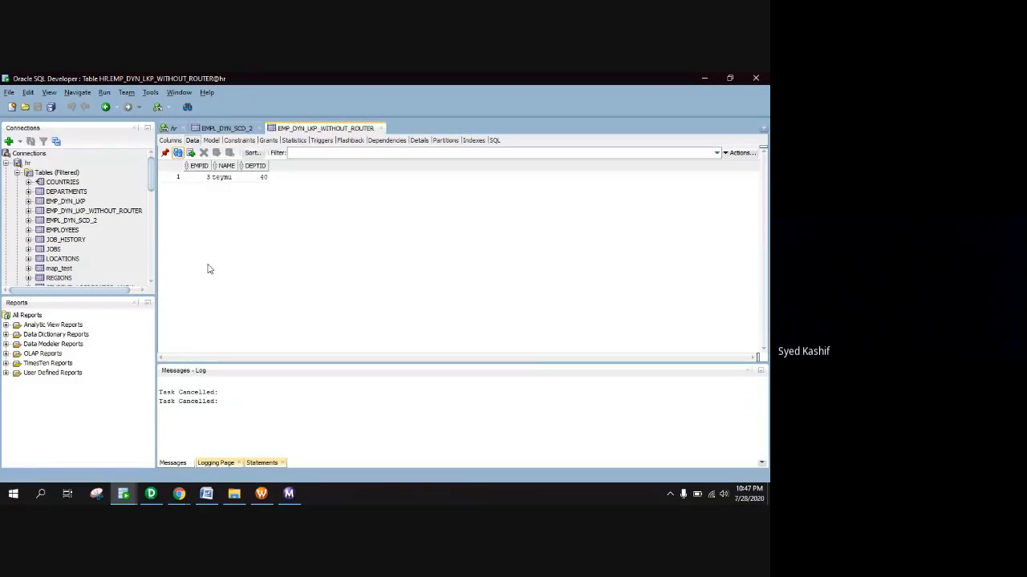
left_click(151, 495)
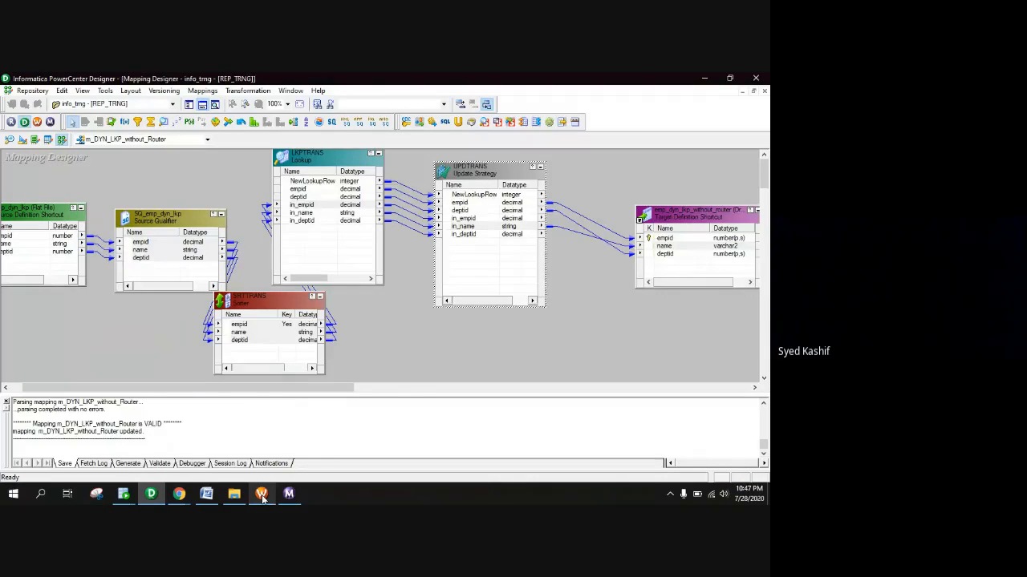
Move LKPTRANS beside the Update Strategy and review its ports, closing without changes
left_click(261, 495)
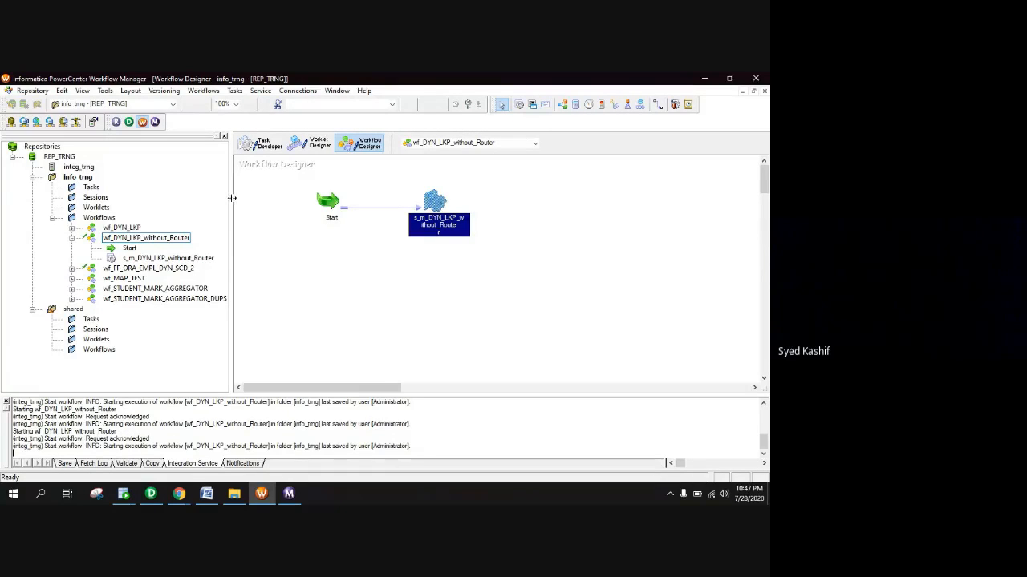
left_click_drag(231, 198, 191, 200)
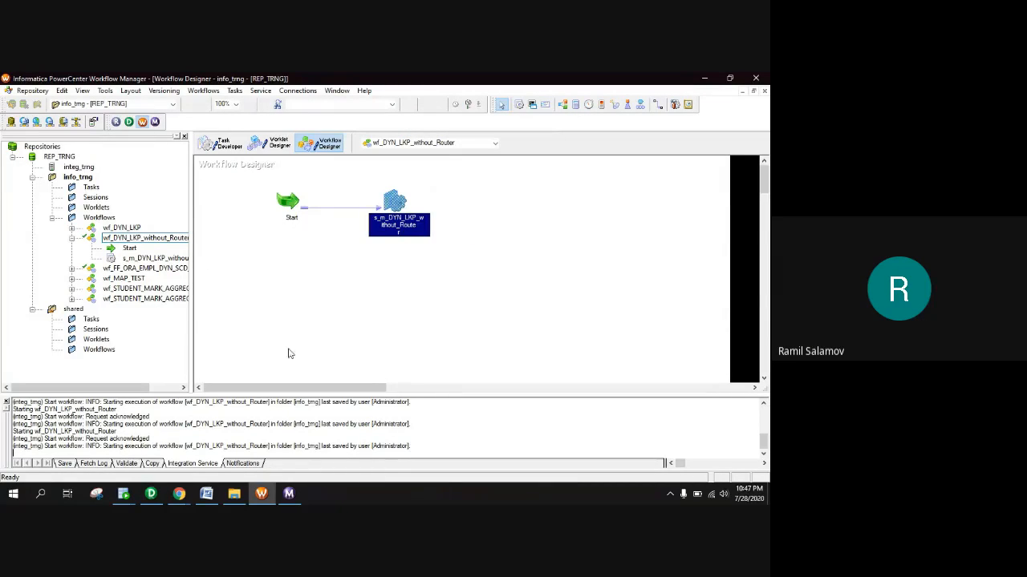
left_click(152, 493)
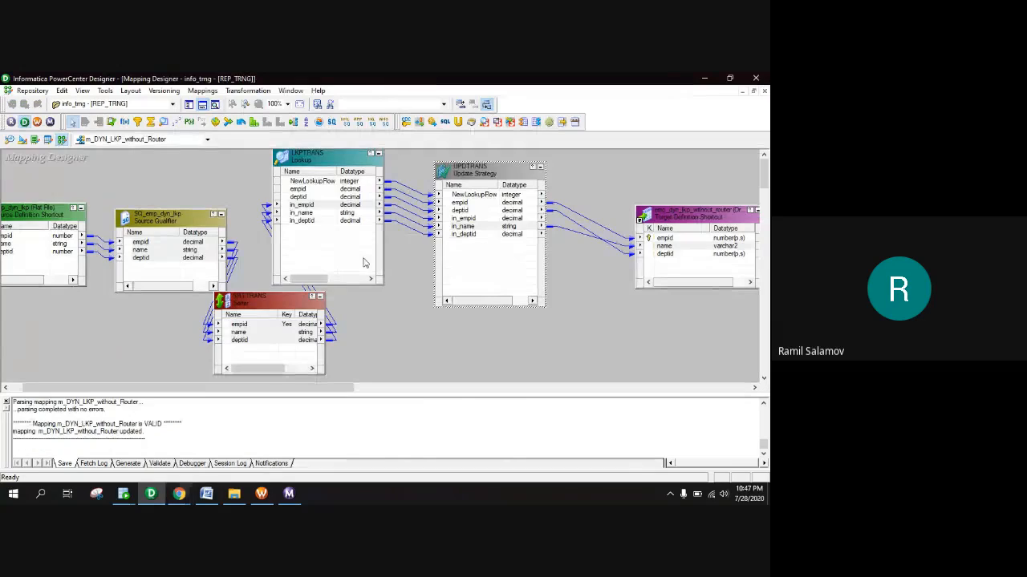
left_click_drag(321, 162, 372, 178)
double_click(371, 178)
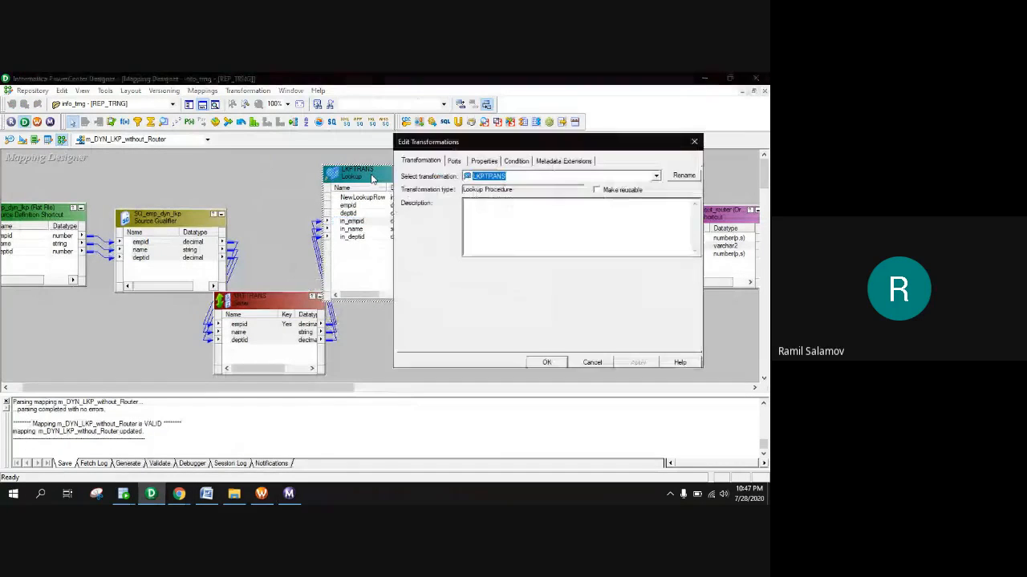
left_click(451, 162)
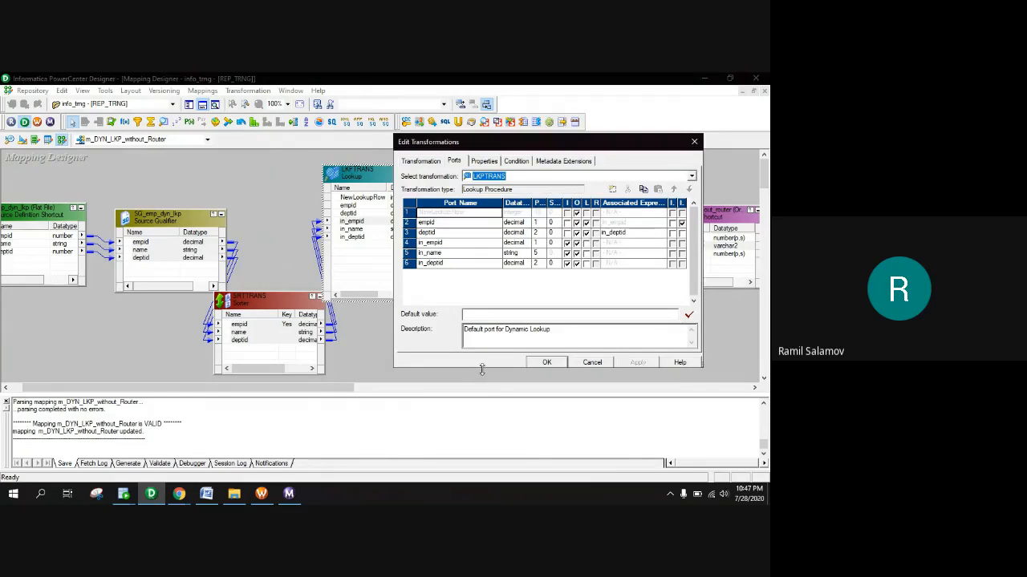
left_click_drag(474, 367, 475, 439)
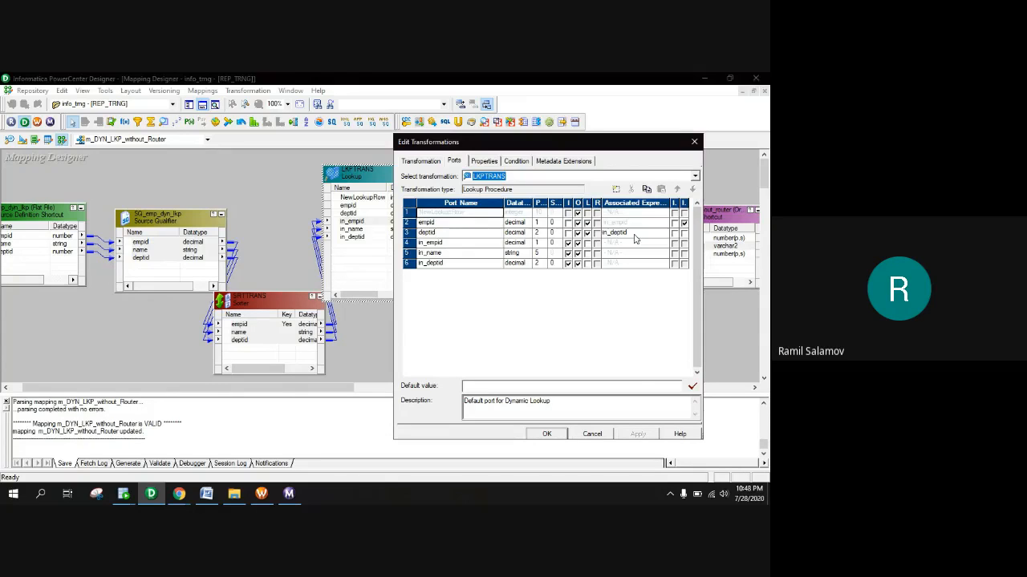
left_click(593, 436)
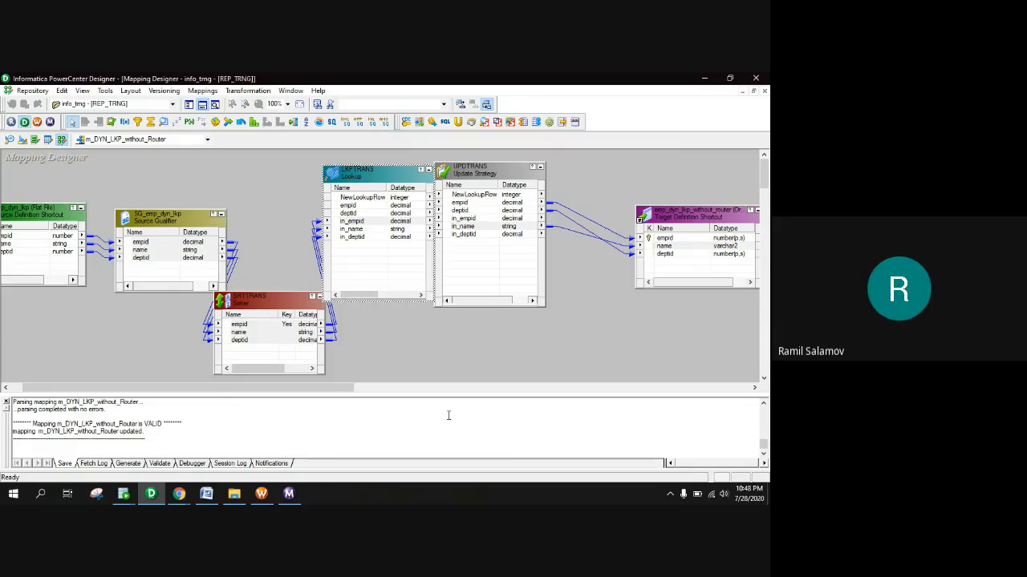
Switch to the Infa-24 Google Meet window in Chrome and leave the call
left_click(438, 388)
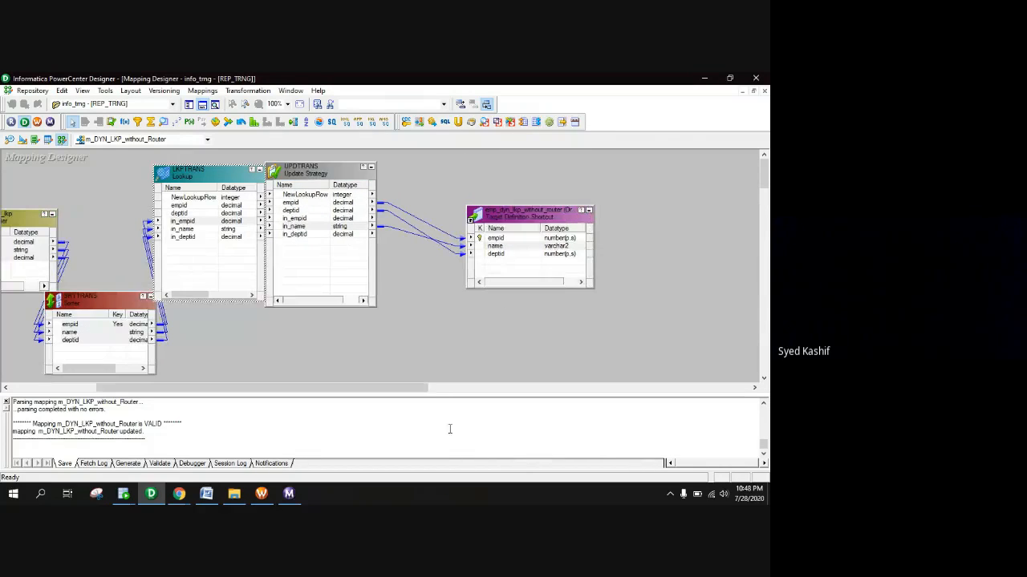
left_click(178, 494)
left_click(143, 457)
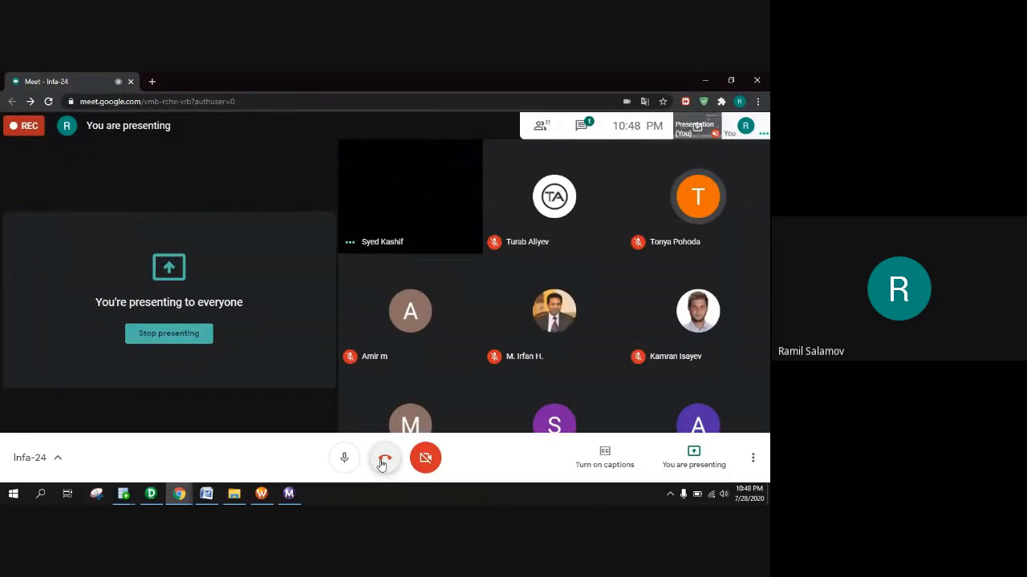
left_click(382, 463)
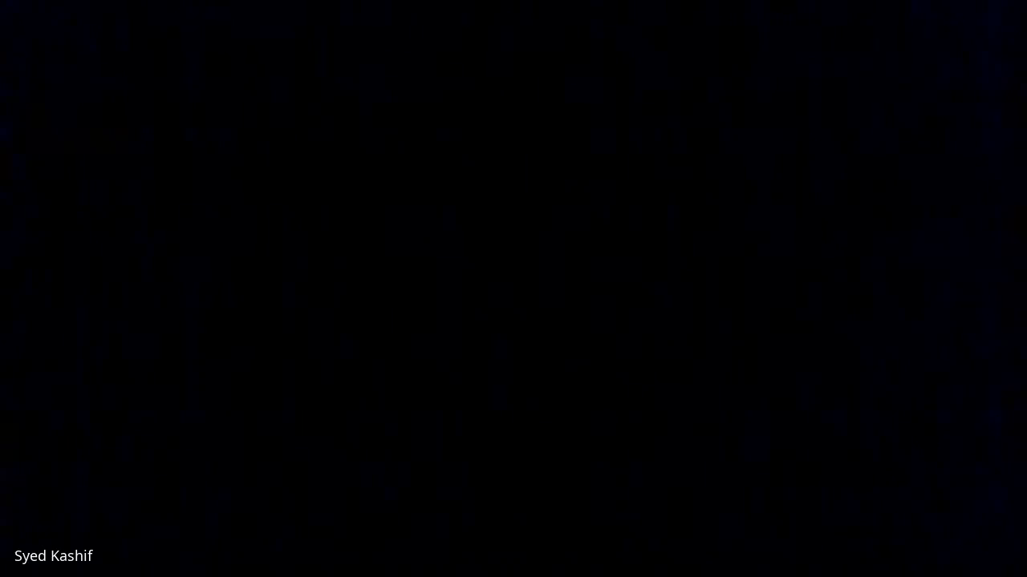